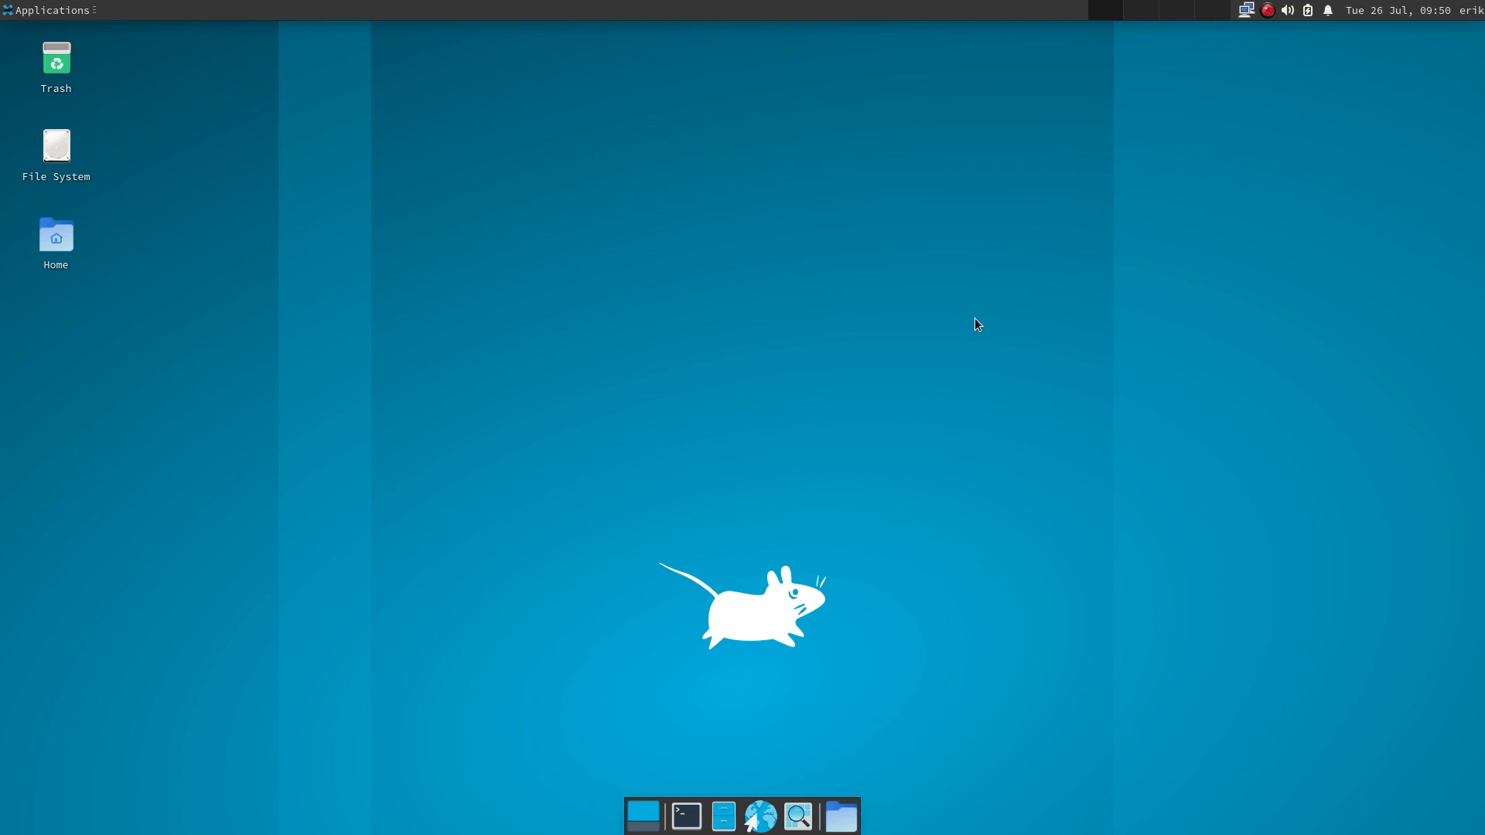
- In a new terminal, run 'sudo pacman -S firefox', fixing the mistyped package name
{"action": "left_click", "coordinate": [687, 816]}
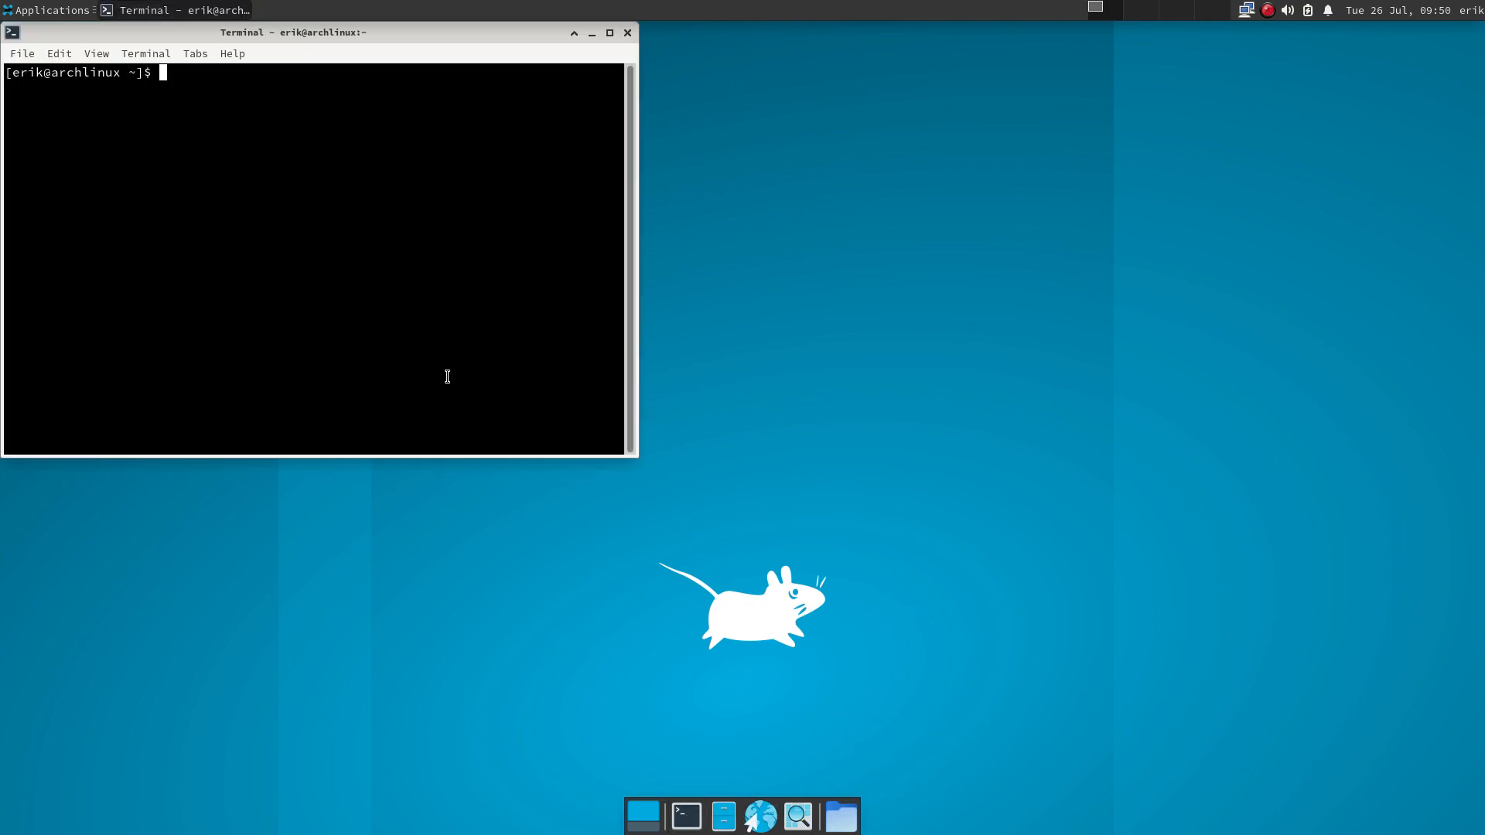
{"action": "type", "text": "sudo pacman -S firefopc"}
{"action": "key", "text": "Return"}
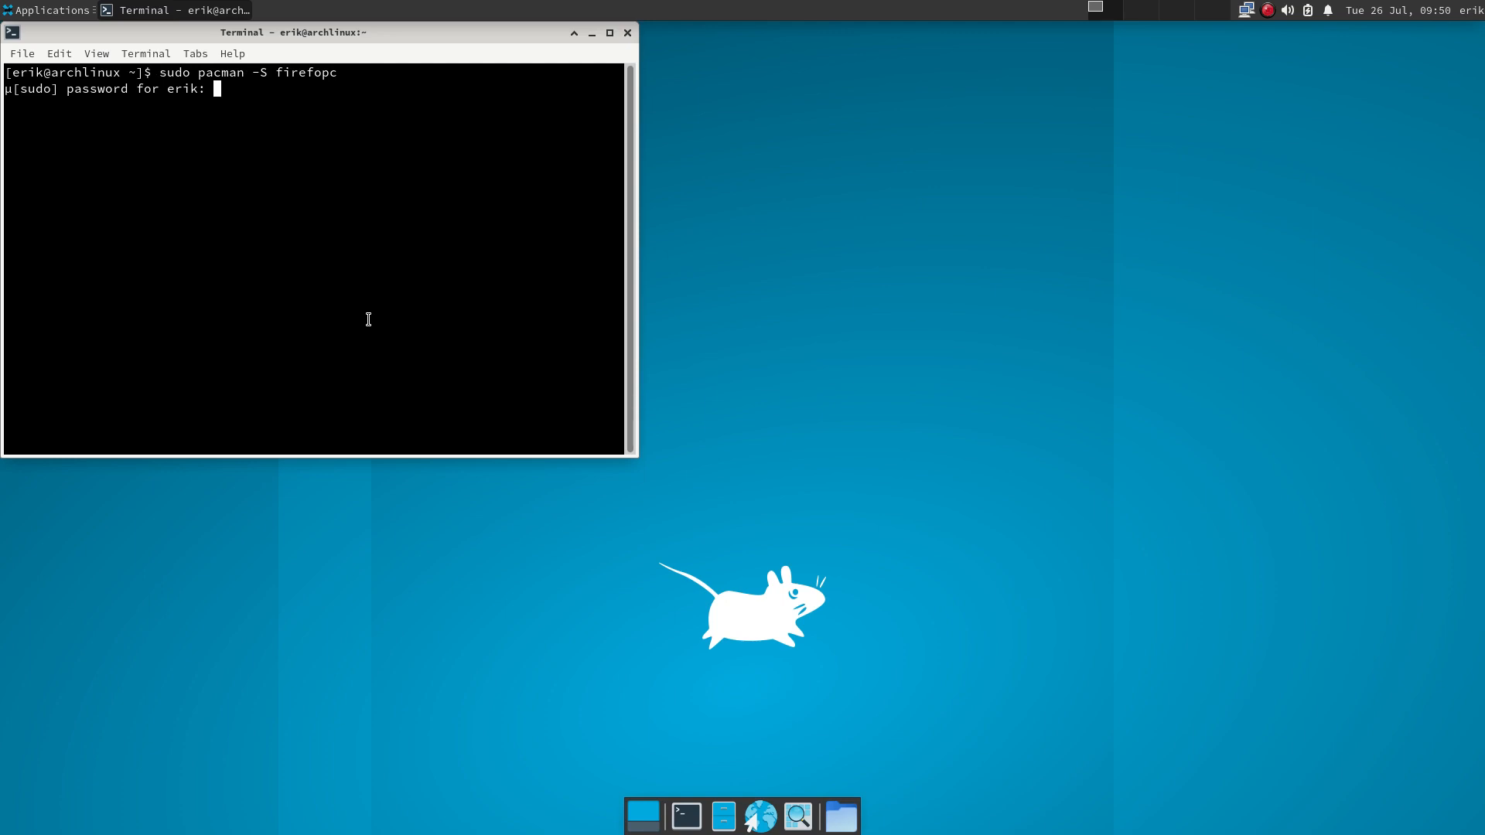
{"action": "key", "text": "Return"}
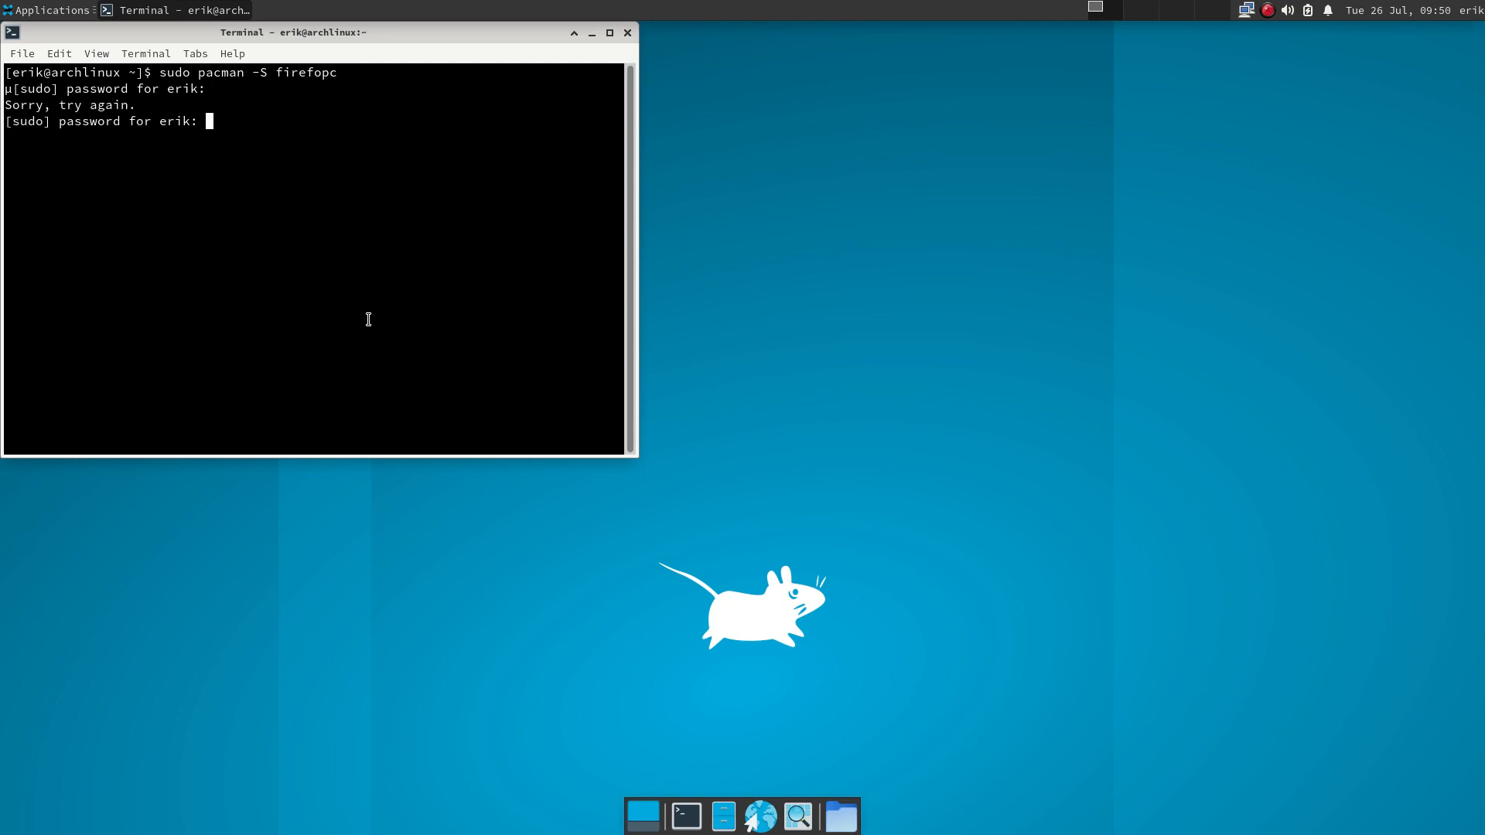
{"action": "key", "text": "Return"}
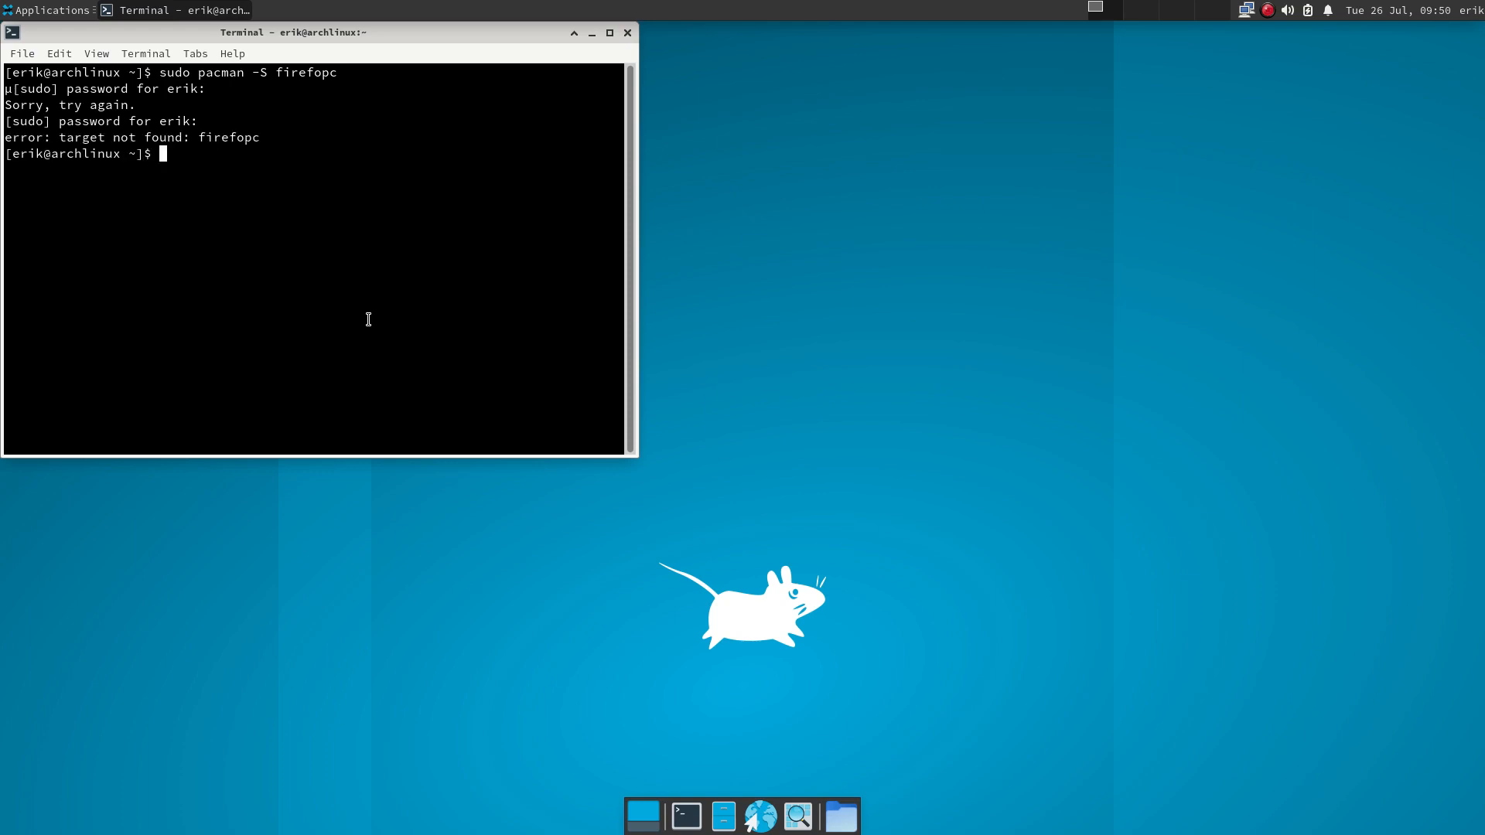
{"action": "key", "text": "Up"}
{"action": "key", "text": "BackSpace"}
{"action": "key", "text": "BackSpace"}
{"action": "type", "text": "x"}
{"action": "key", "text": "Return"}
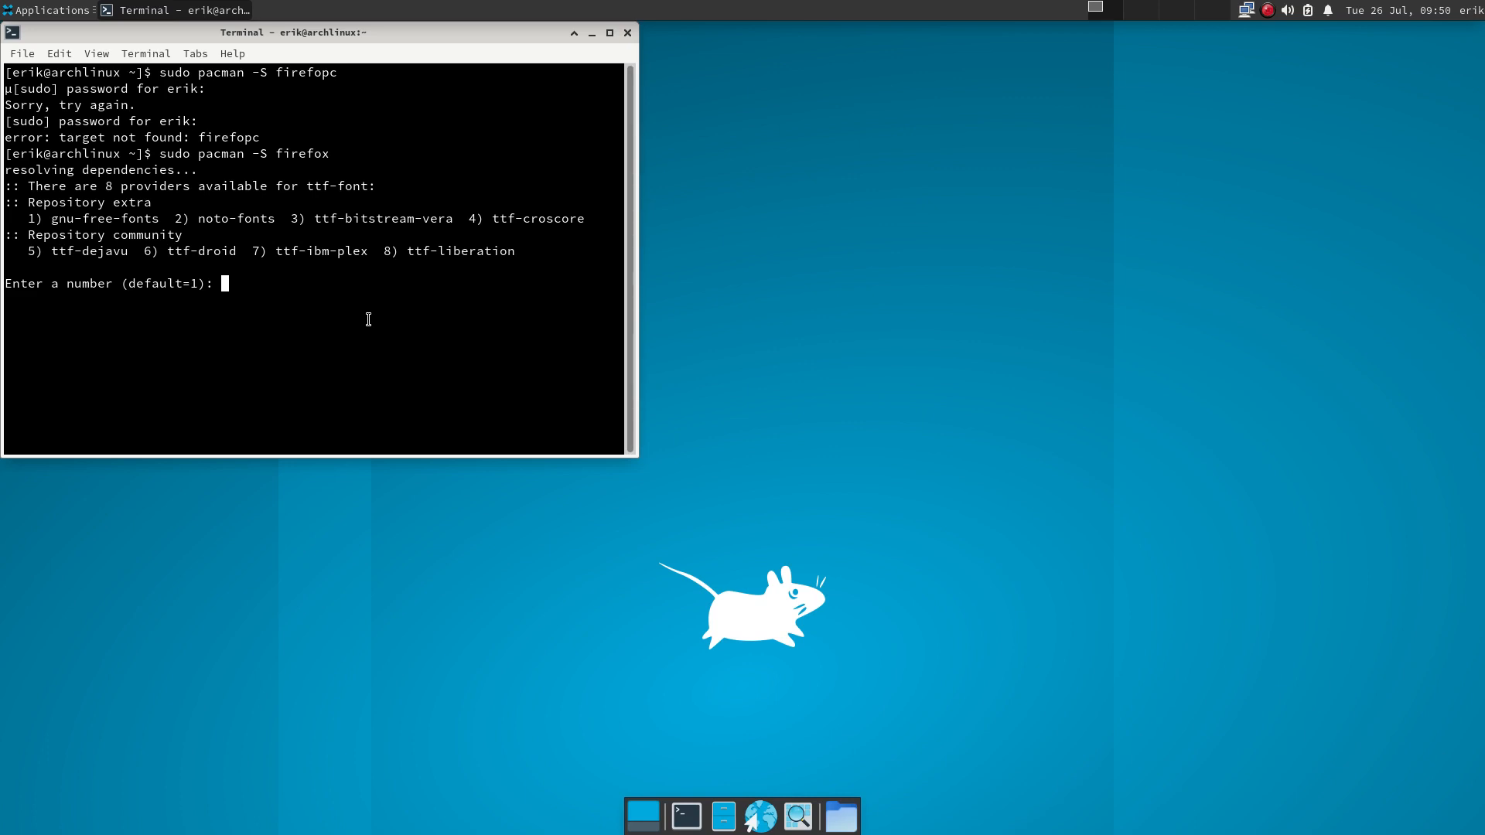
- Choose provider 2 (noto-fonts), accept the Firefox installation, then close the terminal
{"action": "key", "text": "Down"}
{"action": "key", "text": "BackSpace"}
{"action": "key", "text": "BackSpace"}
{"action": "key", "text": "BackSpace"}
{"action": "key", "text": "BackSpace"}
{"action": "type", "text": "2"}
{"action": "key", "text": "Return"}
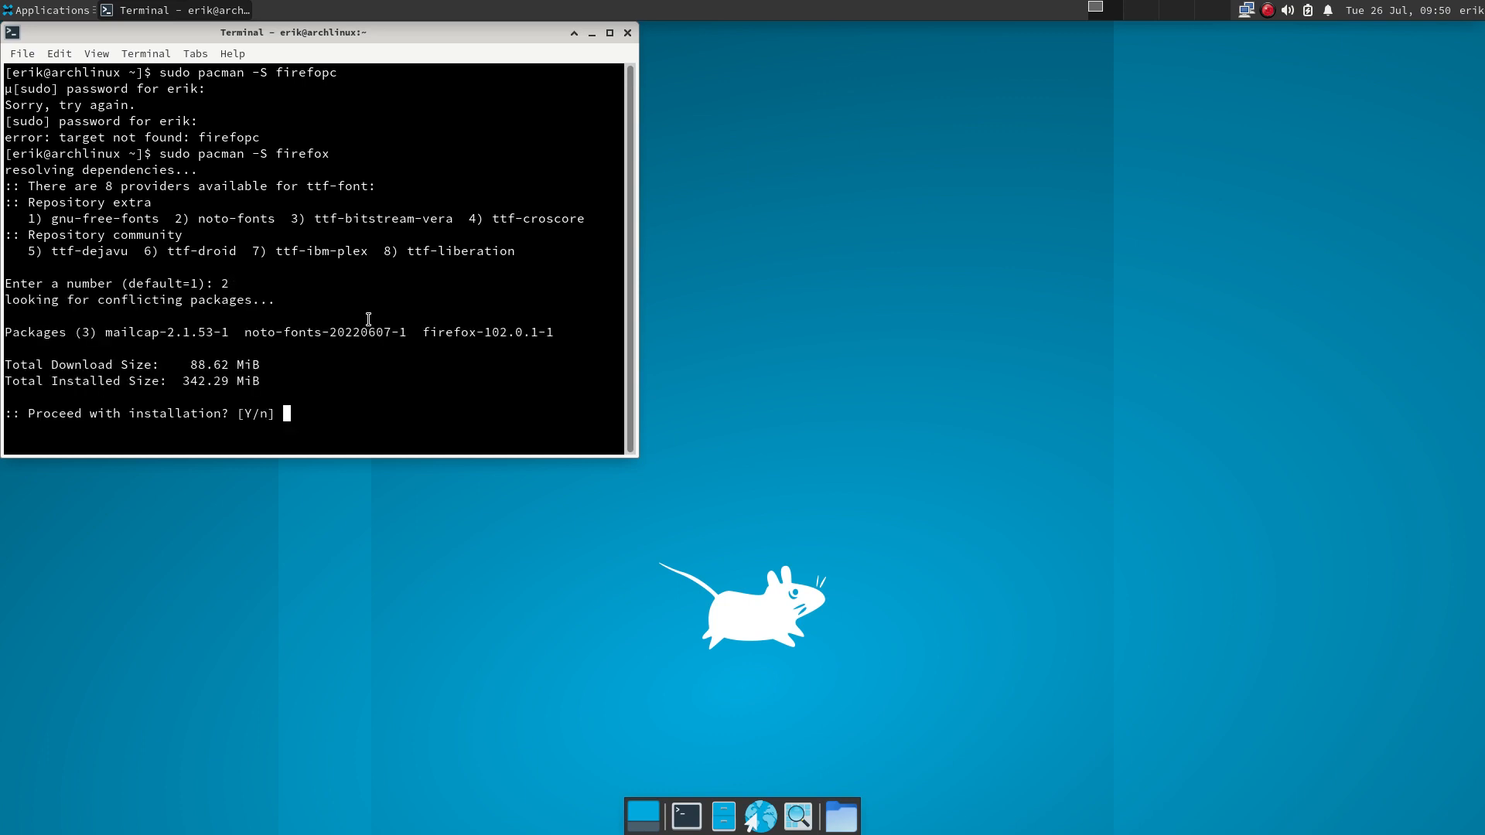
{"action": "key", "text": "Return"}
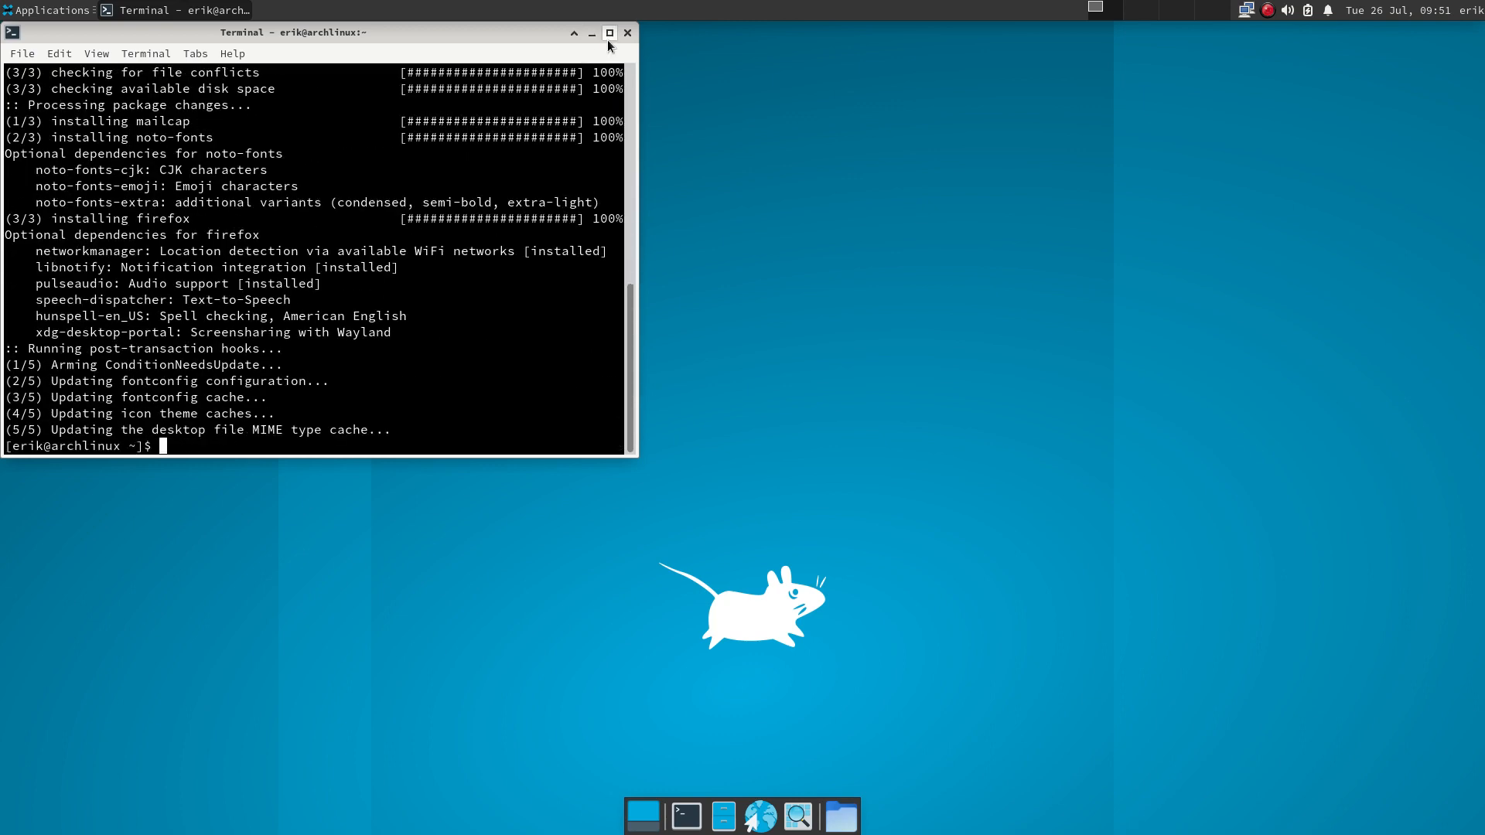
{"action": "left_click", "coordinate": [625, 33]}
- Launch Firefox from the applications menu and load bit.ly/arcolinux-nemesis
{"action": "left_click", "coordinate": [53, 11]}
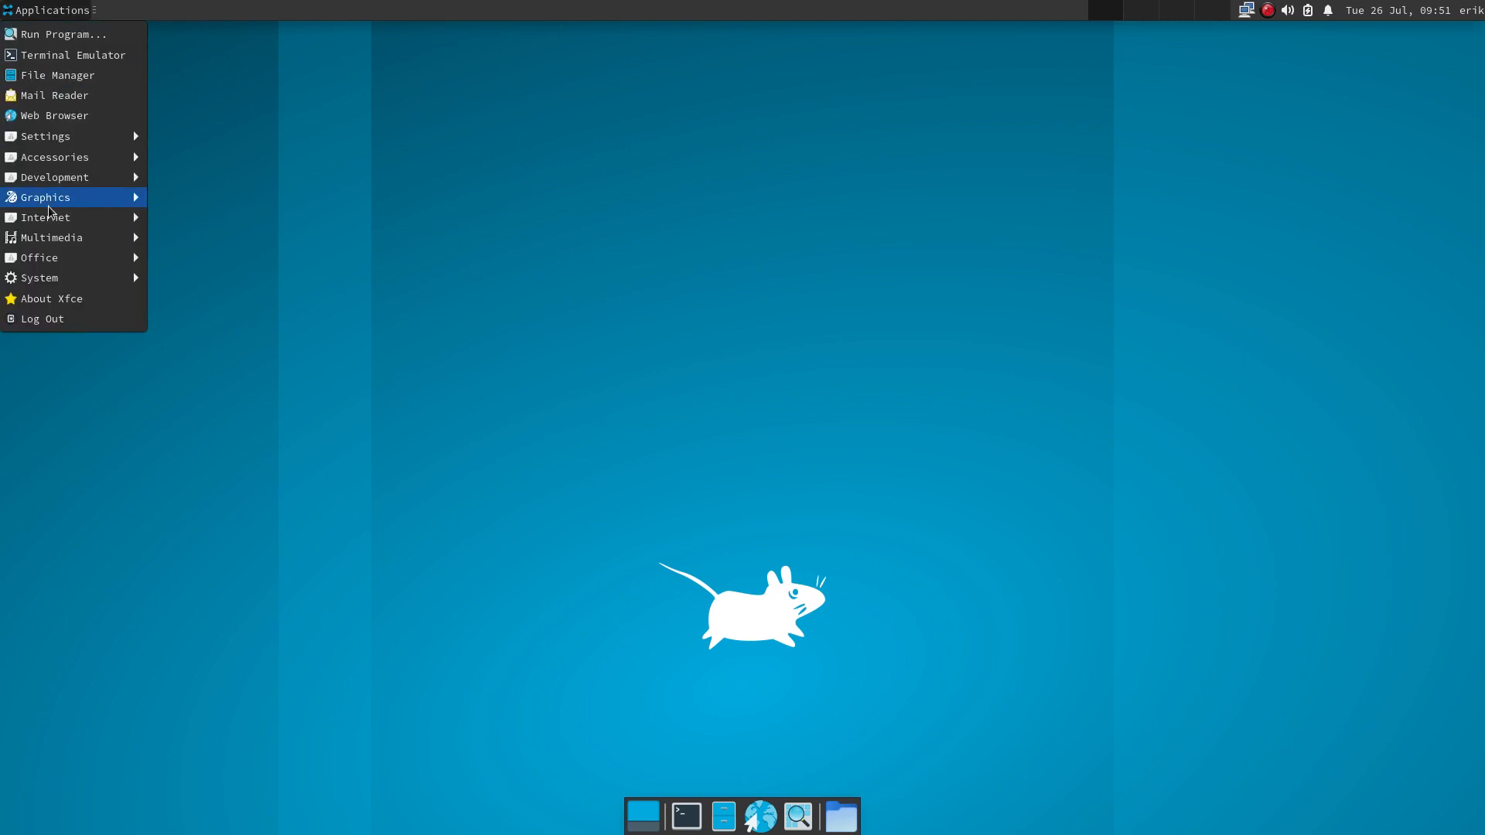
{"action": "mouse_move", "coordinate": [48, 218]}
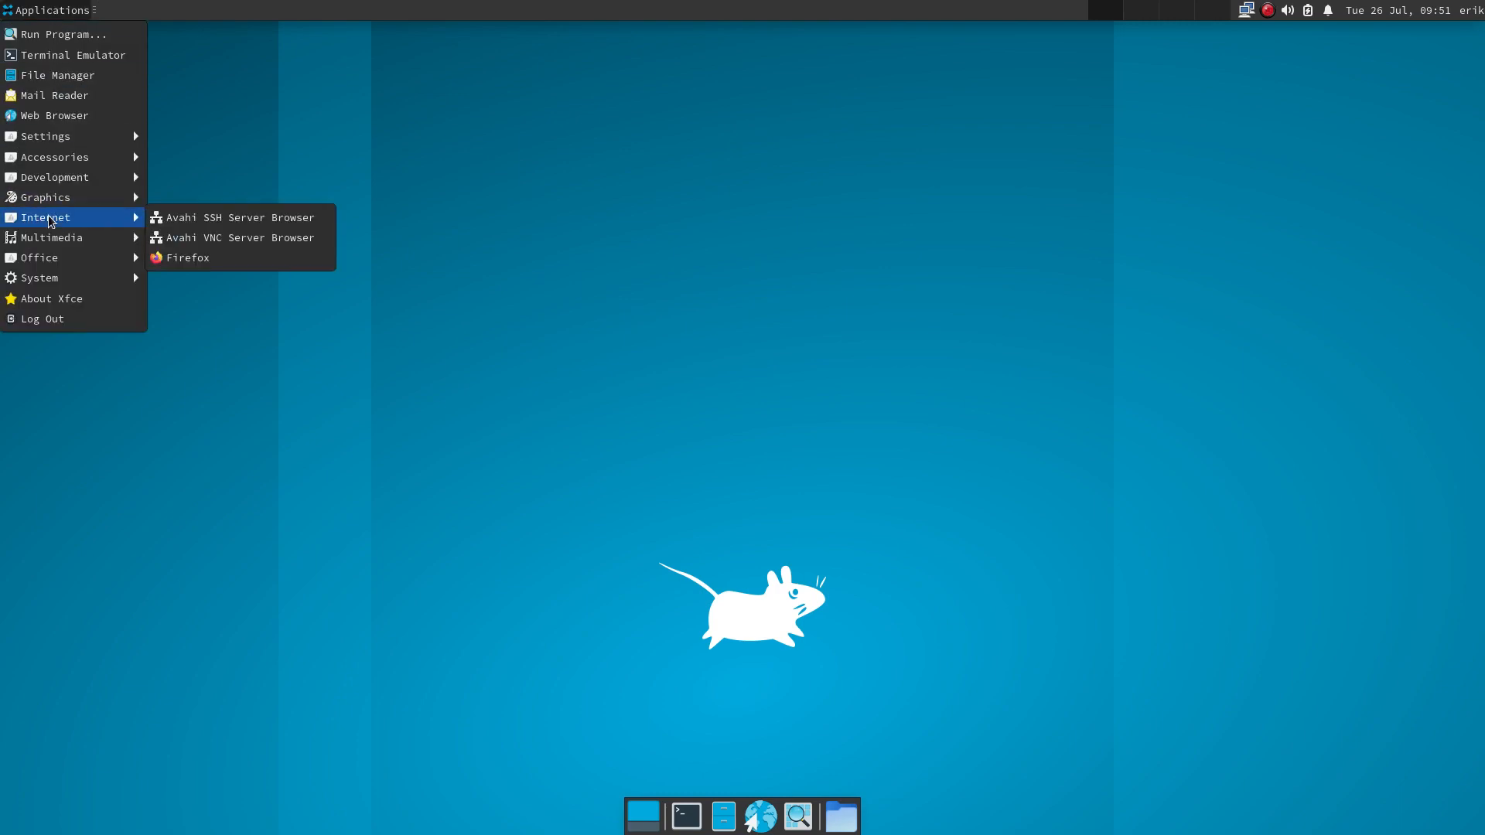
{"action": "left_click", "coordinate": [184, 259]}
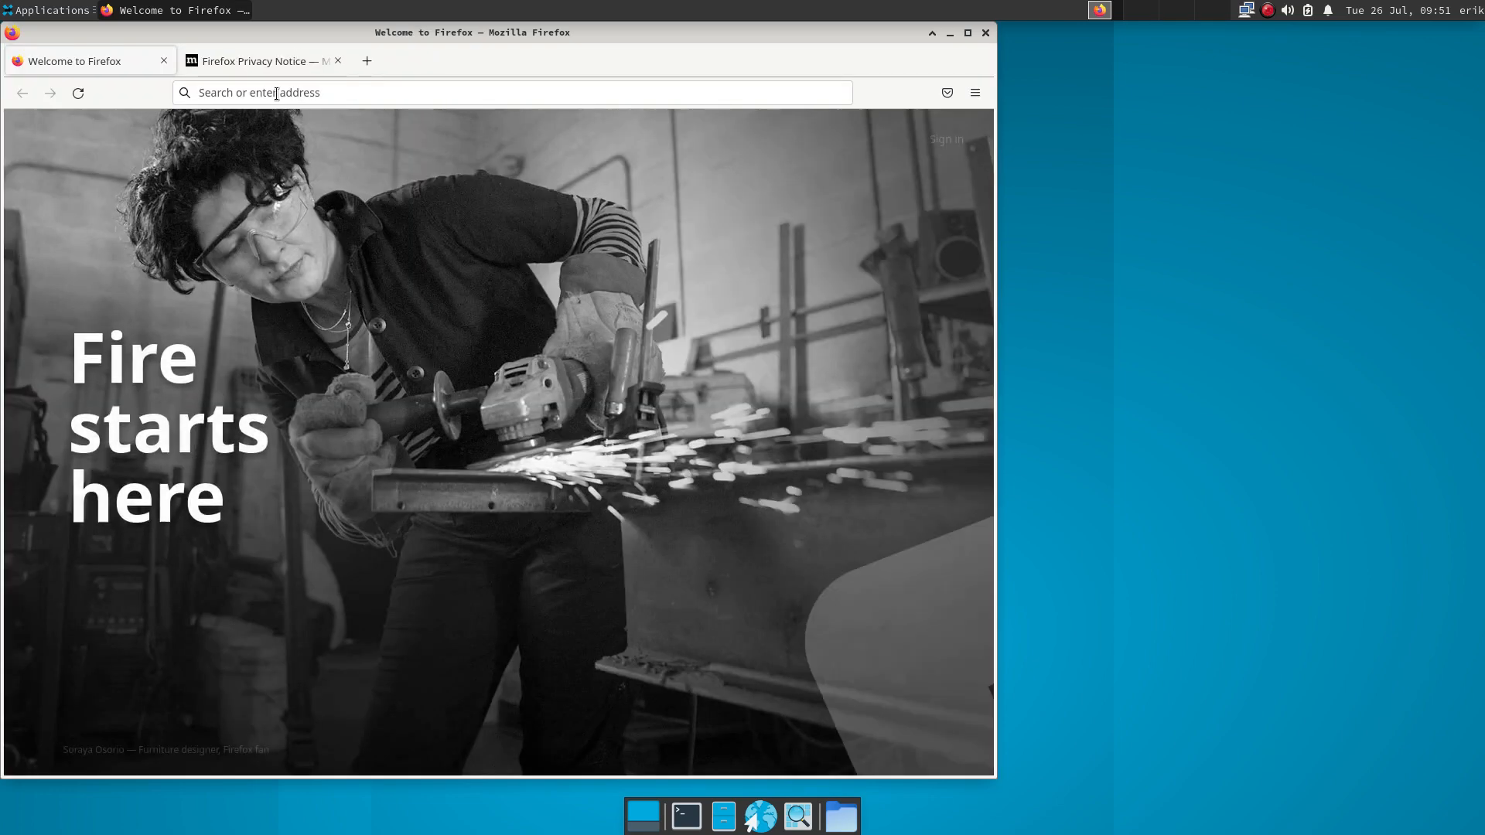
{"action": "left_click", "coordinate": [276, 94]}
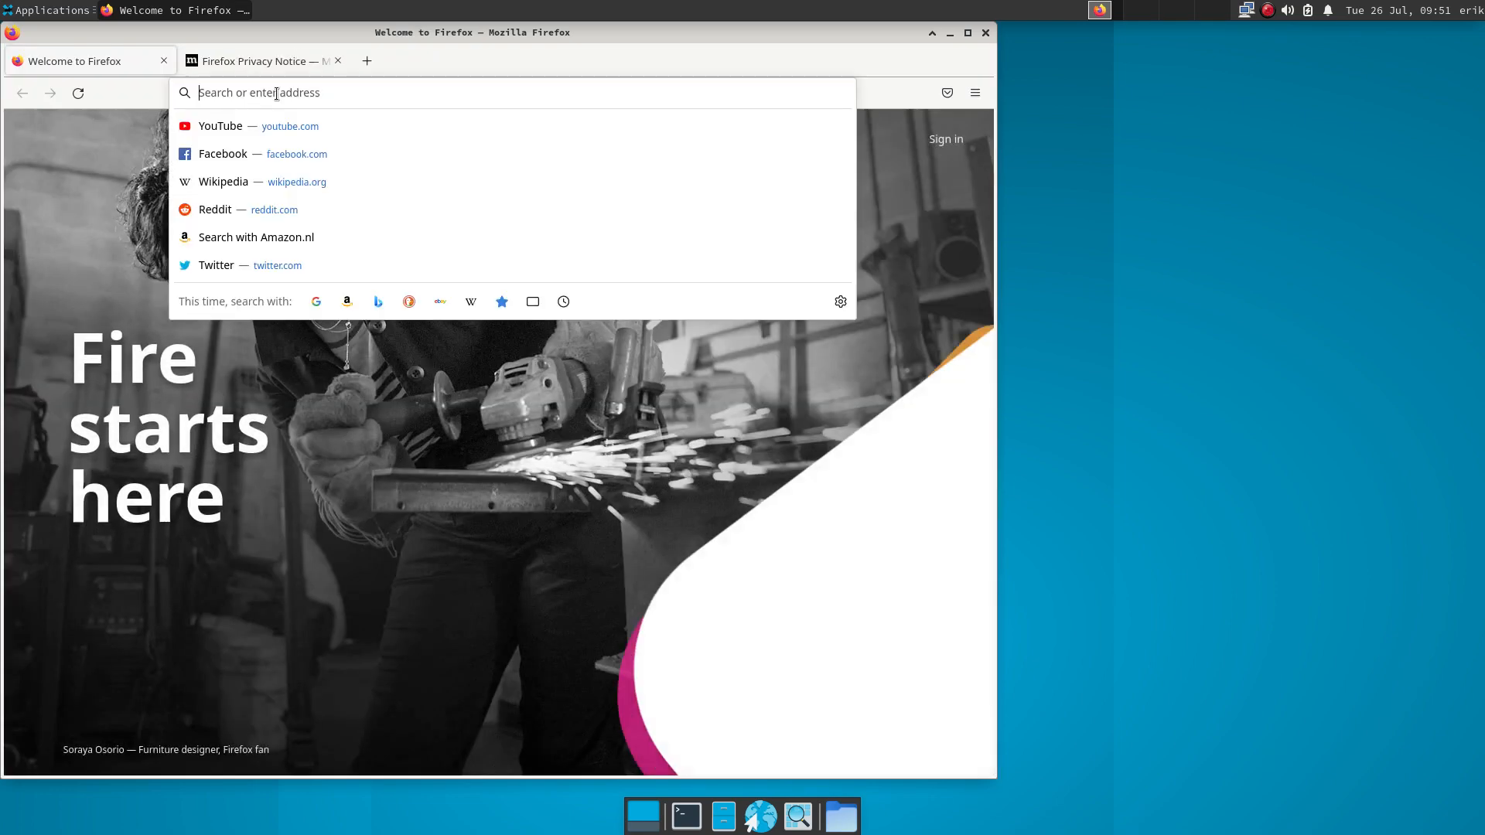
{"action": "type", "text": "bit.KL"}
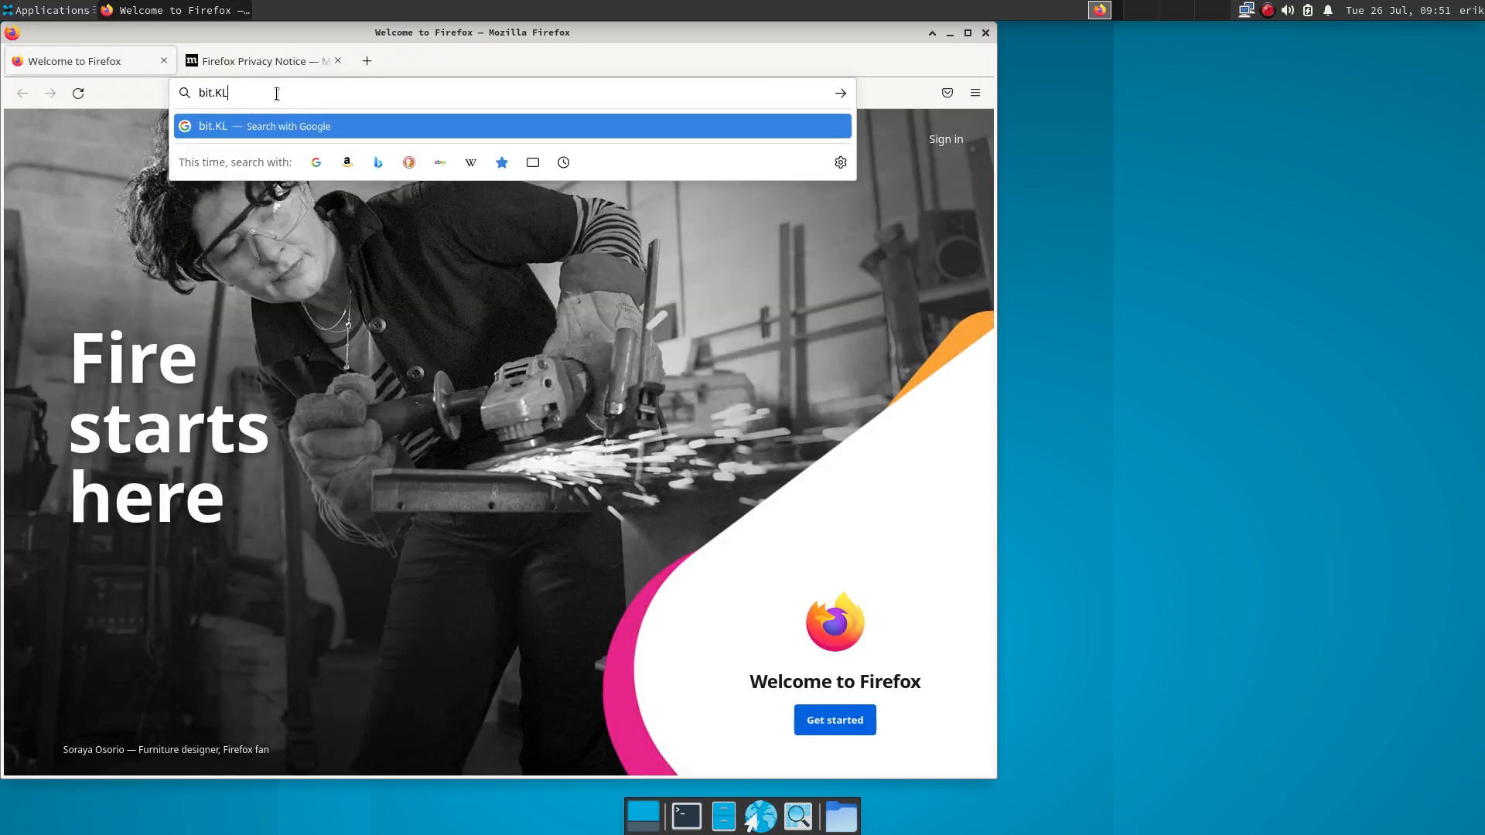
{"action": "key", "text": "BackSpace"}
{"action": "key", "text": "BackSpace"}
{"action": "type", "text": "ly/arcolinux-nemesis"}
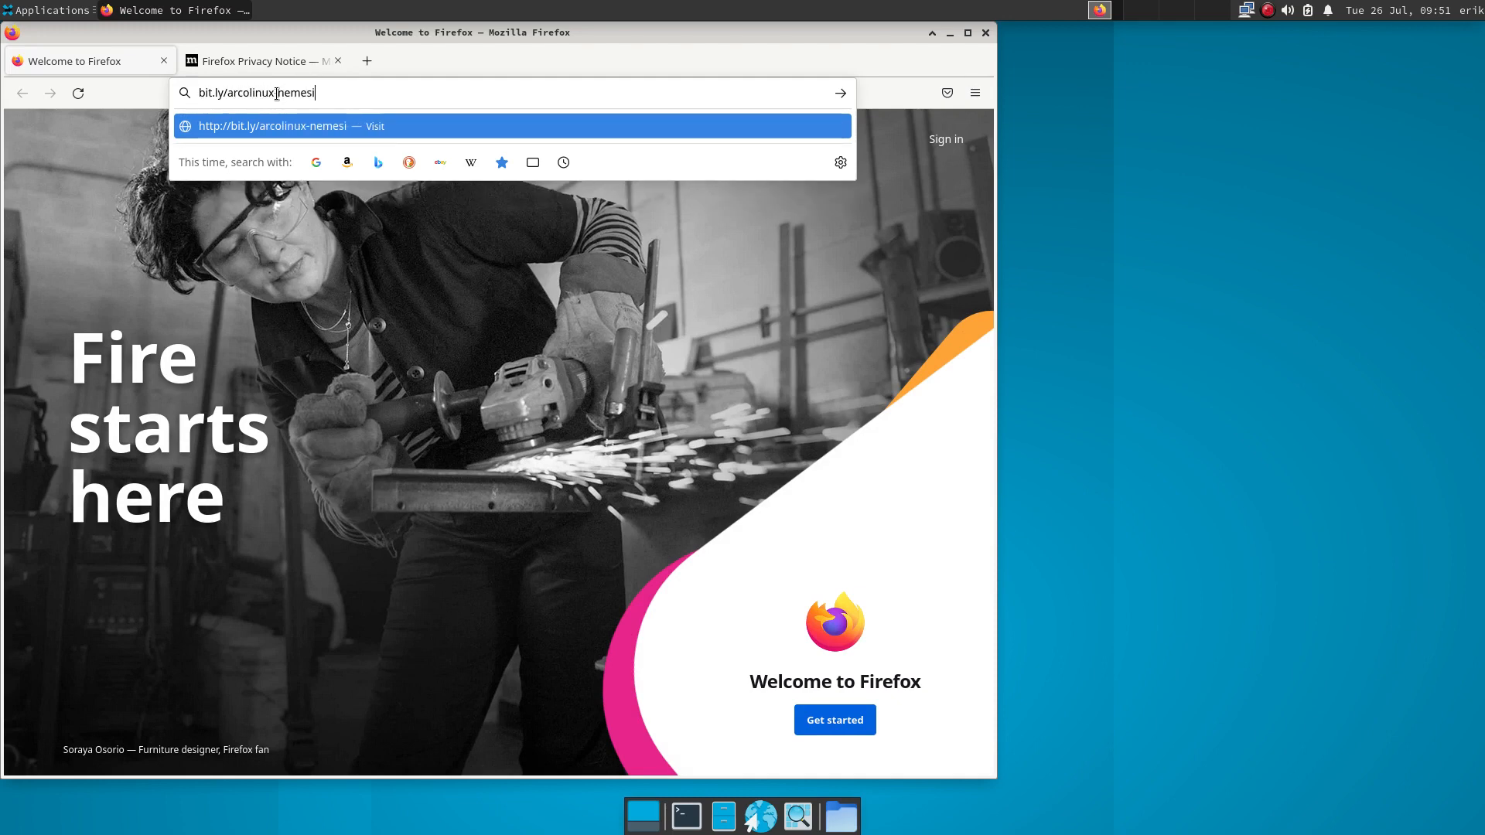
{"action": "key", "text": "Return"}
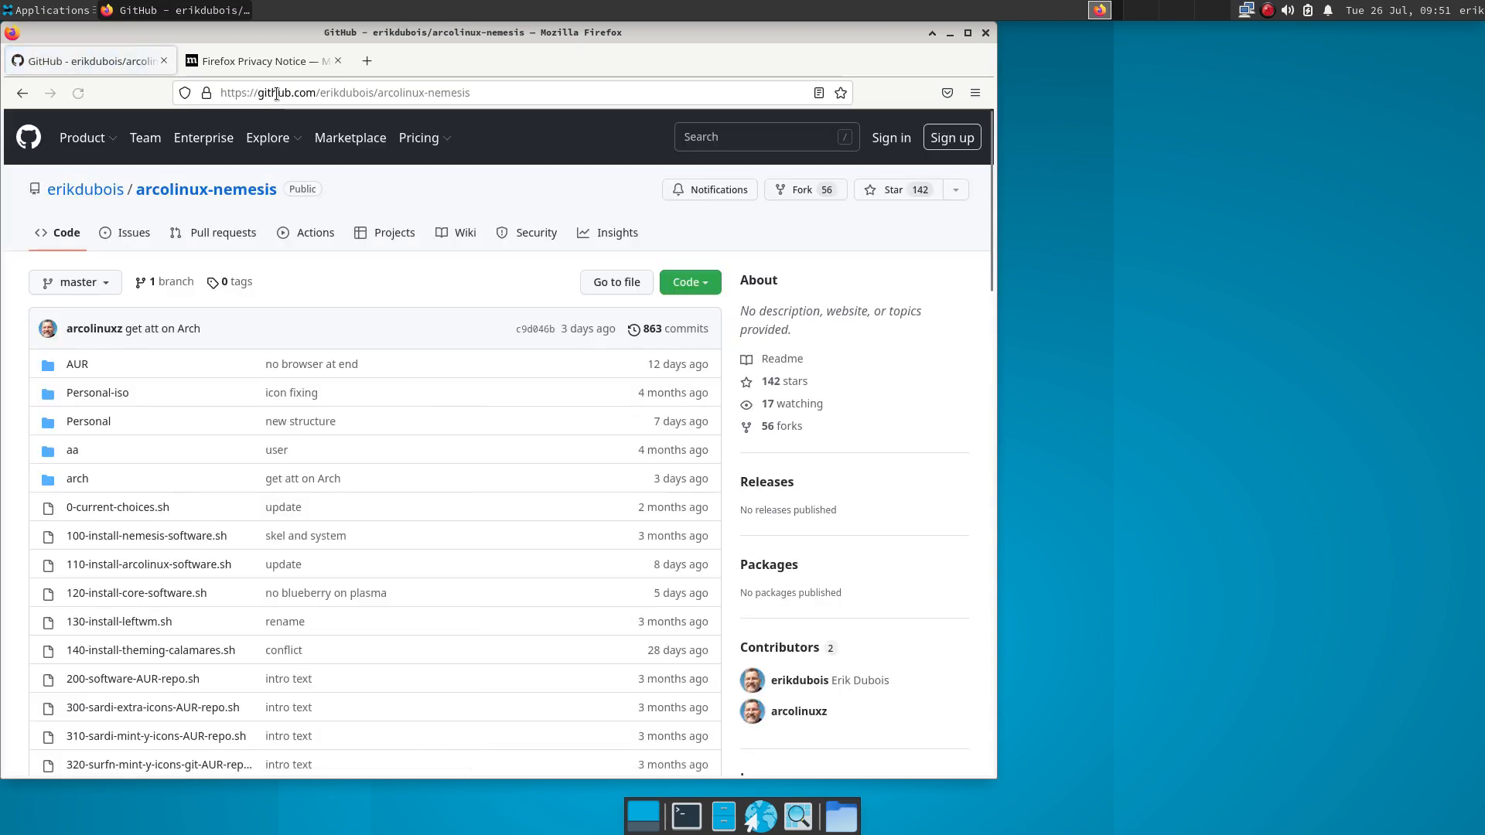
- Copy the repository's HTTPS clone address from the Code menu and minimise Firefox
{"action": "left_click", "coordinate": [695, 284]}
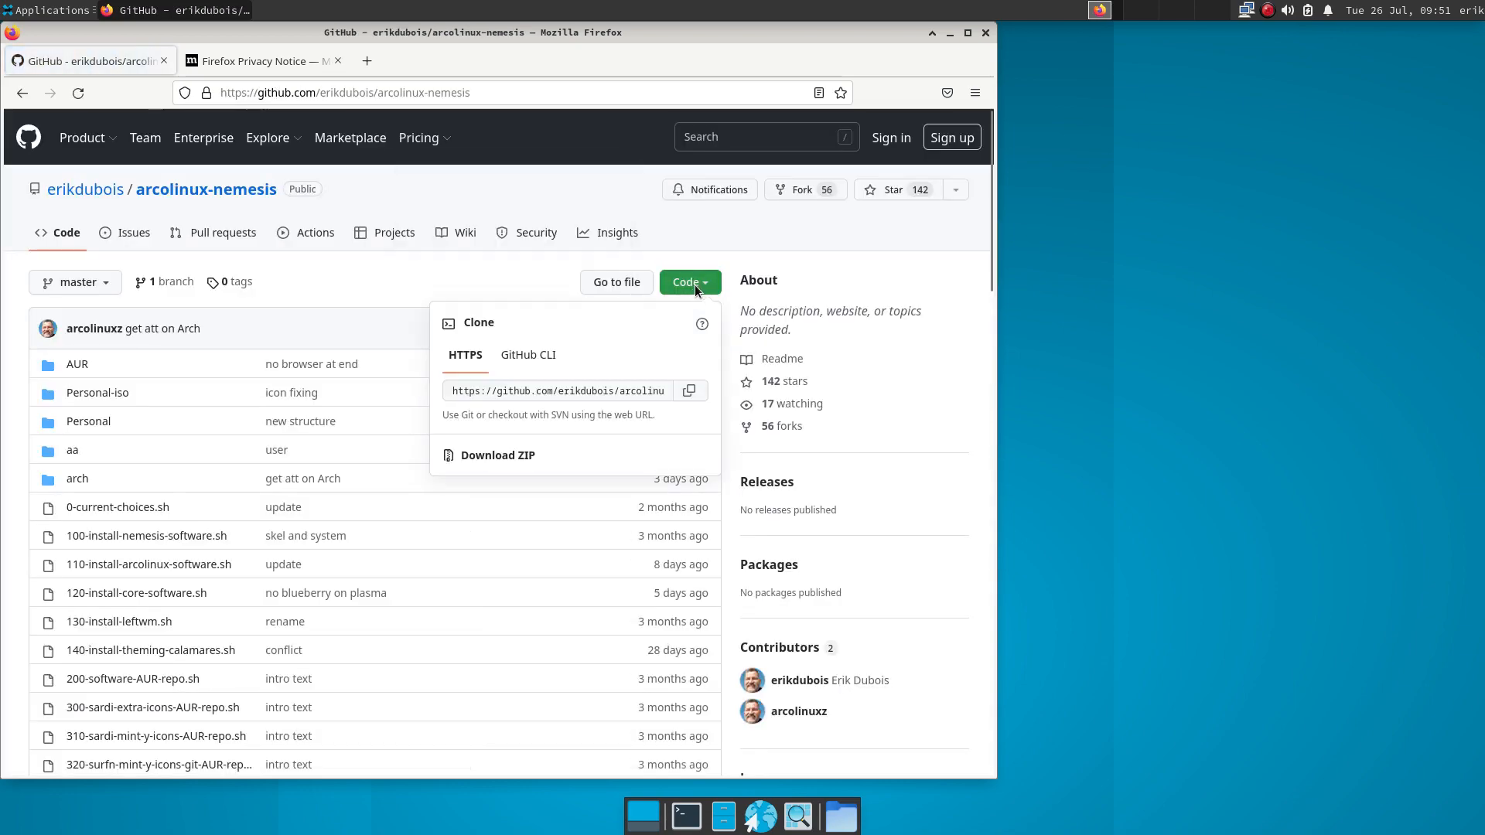
{"action": "left_click", "coordinate": [690, 391]}
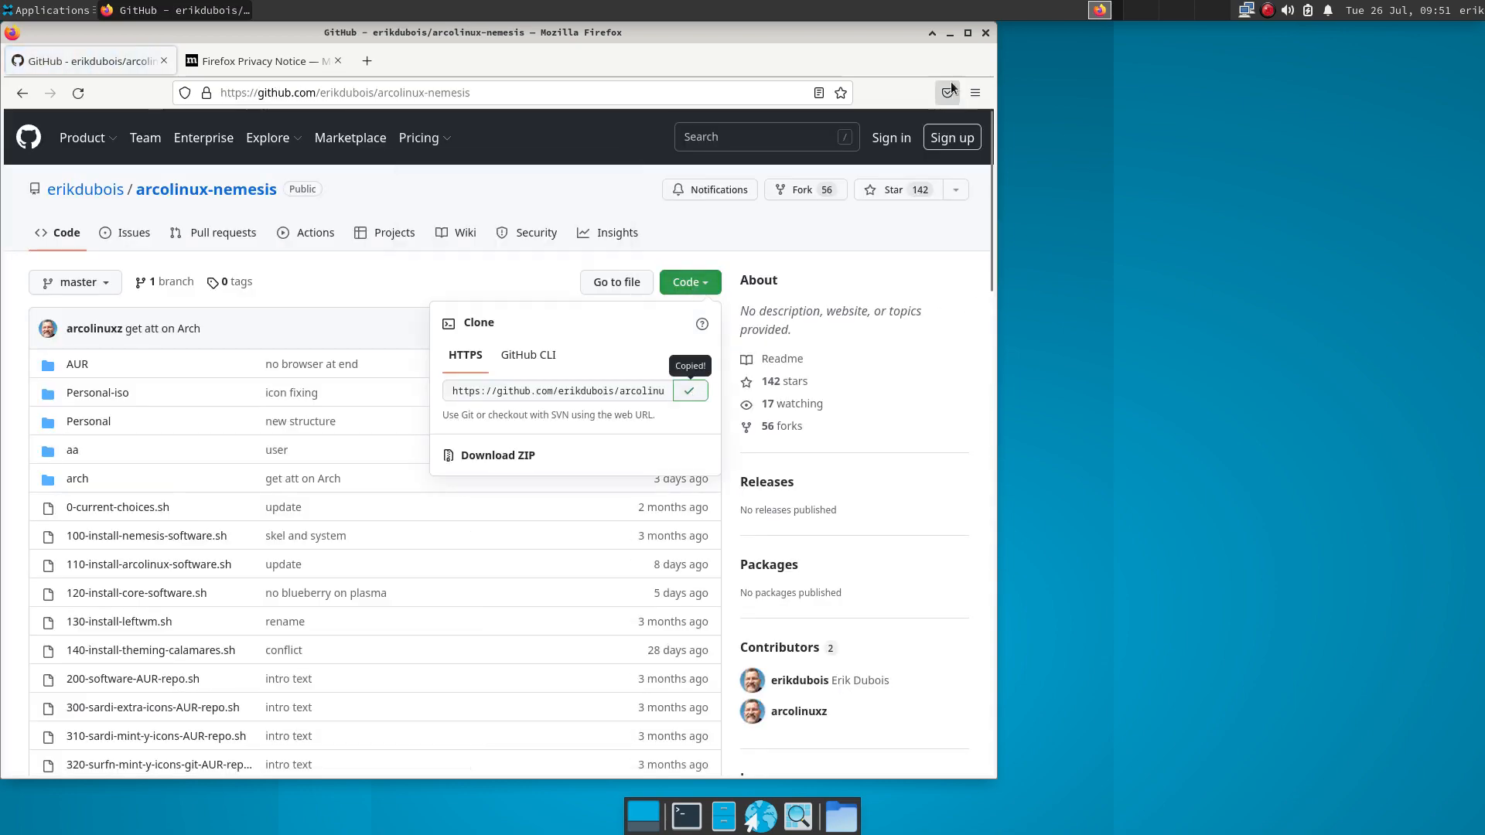
{"action": "left_click", "coordinate": [949, 33]}
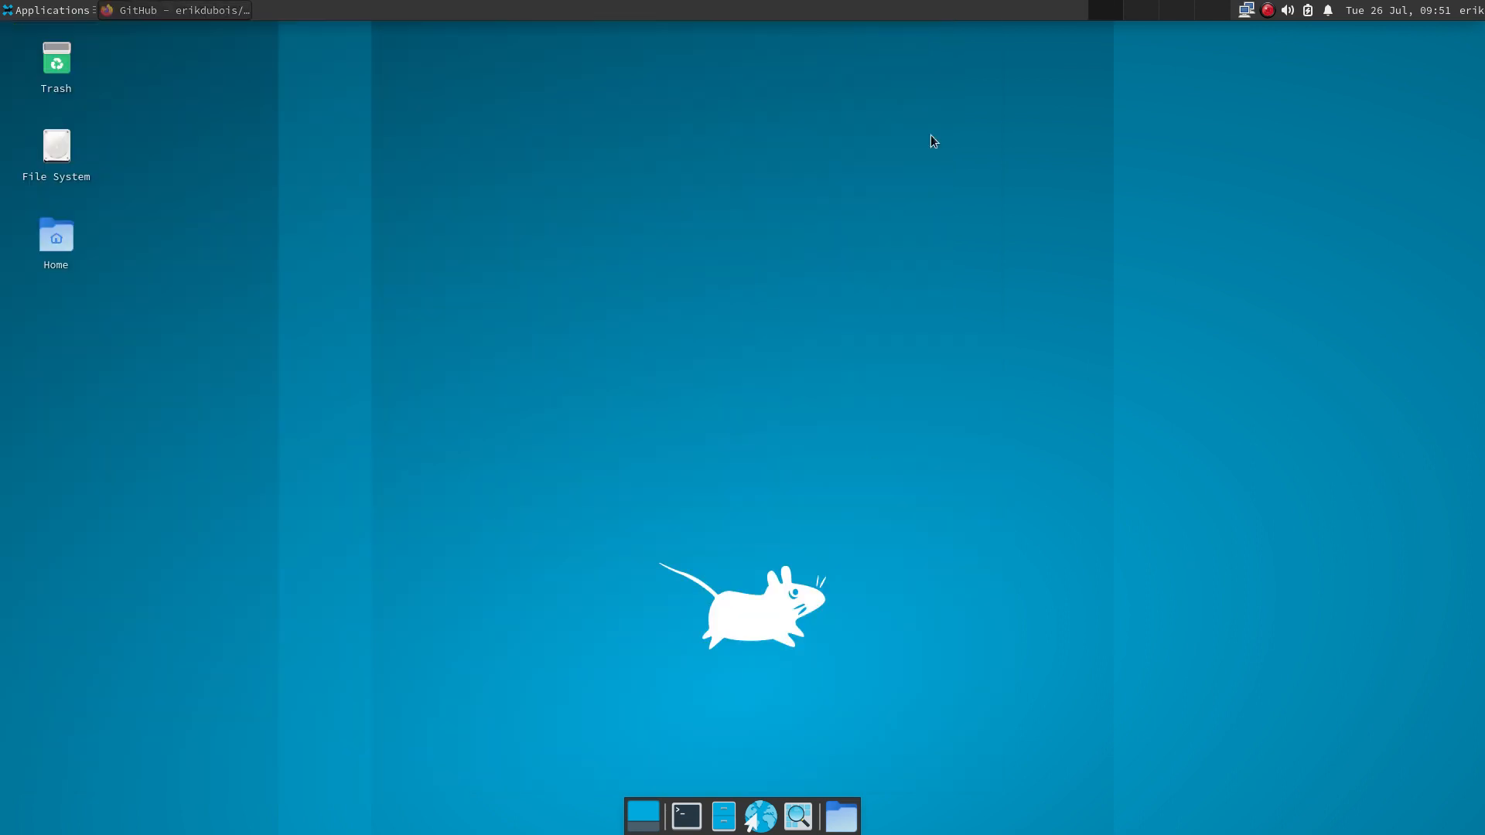
- Open the home folder, create a folder named DATA, and open a terminal inside it
{"action": "right_click", "coordinate": [826, 814]}
{"action": "left_click", "coordinate": [872, 704]}
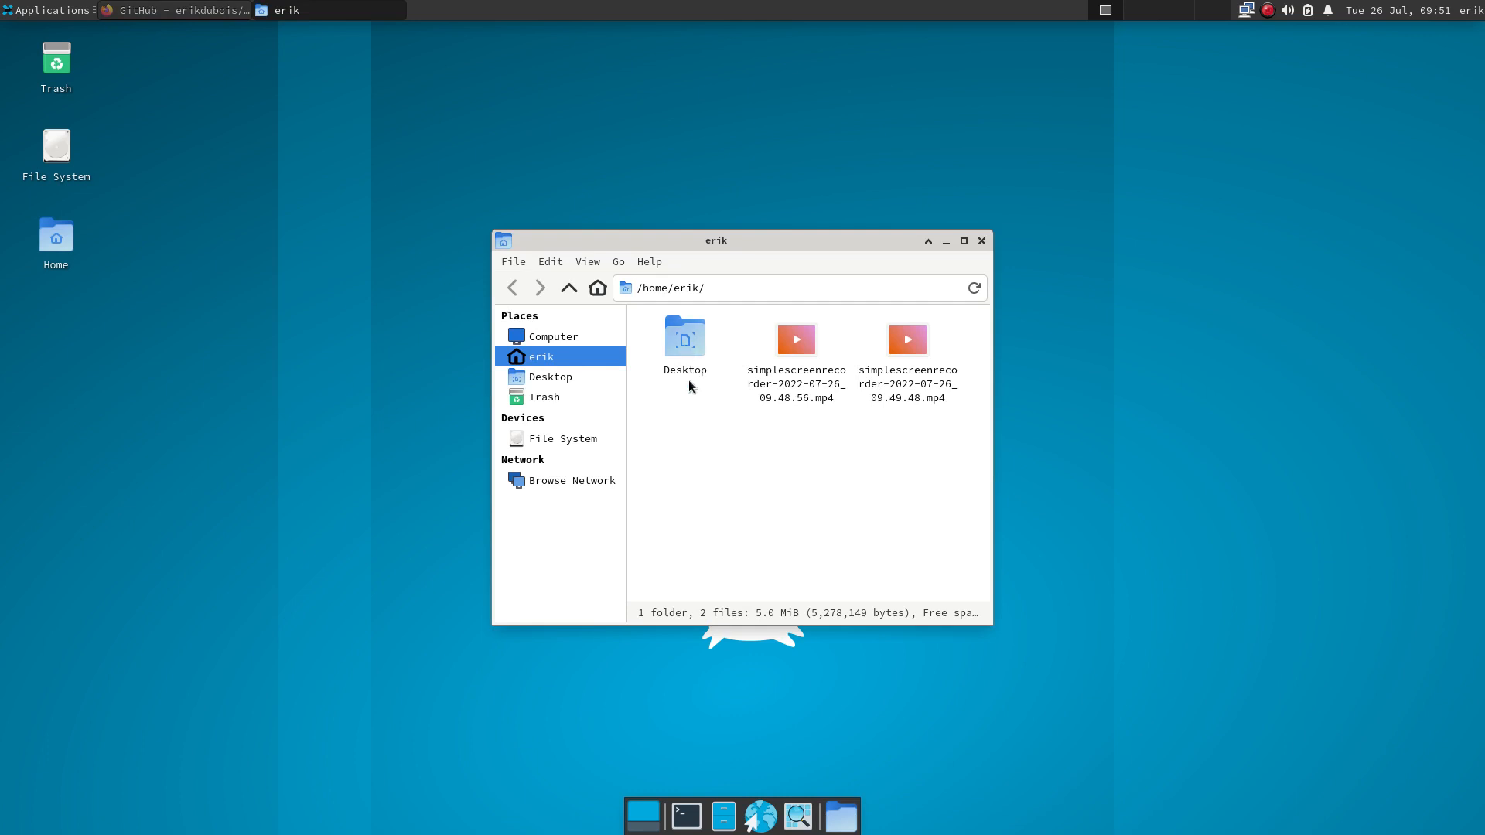
{"action": "right_click", "coordinate": [692, 444]}
{"action": "left_click", "coordinate": [731, 454]}
{"action": "type", "text": "DATA"}
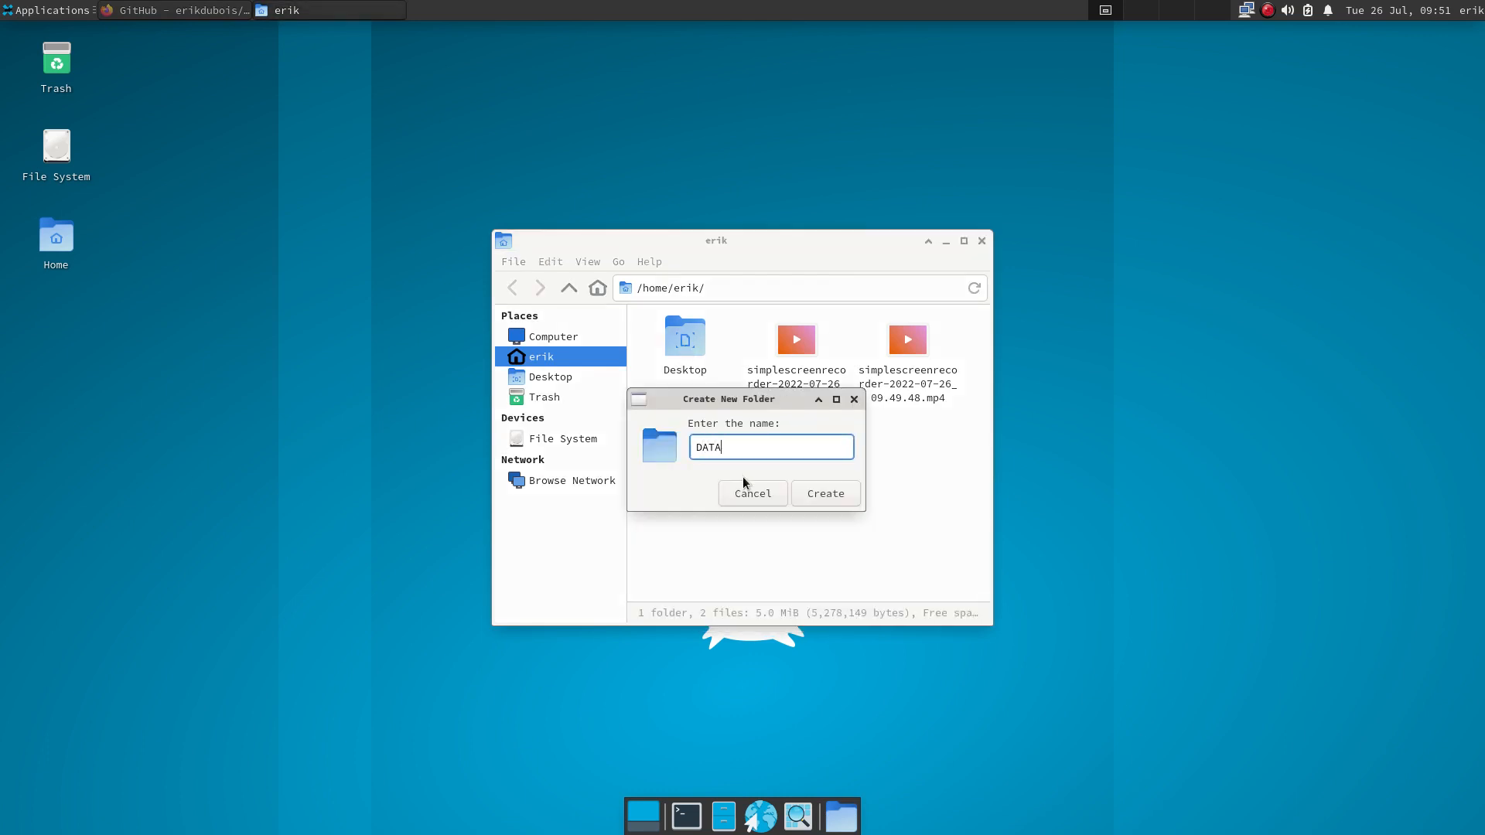
{"action": "key", "text": "Return"}
{"action": "key", "text": "Return"}
{"action": "right_click", "coordinate": [717, 342]}
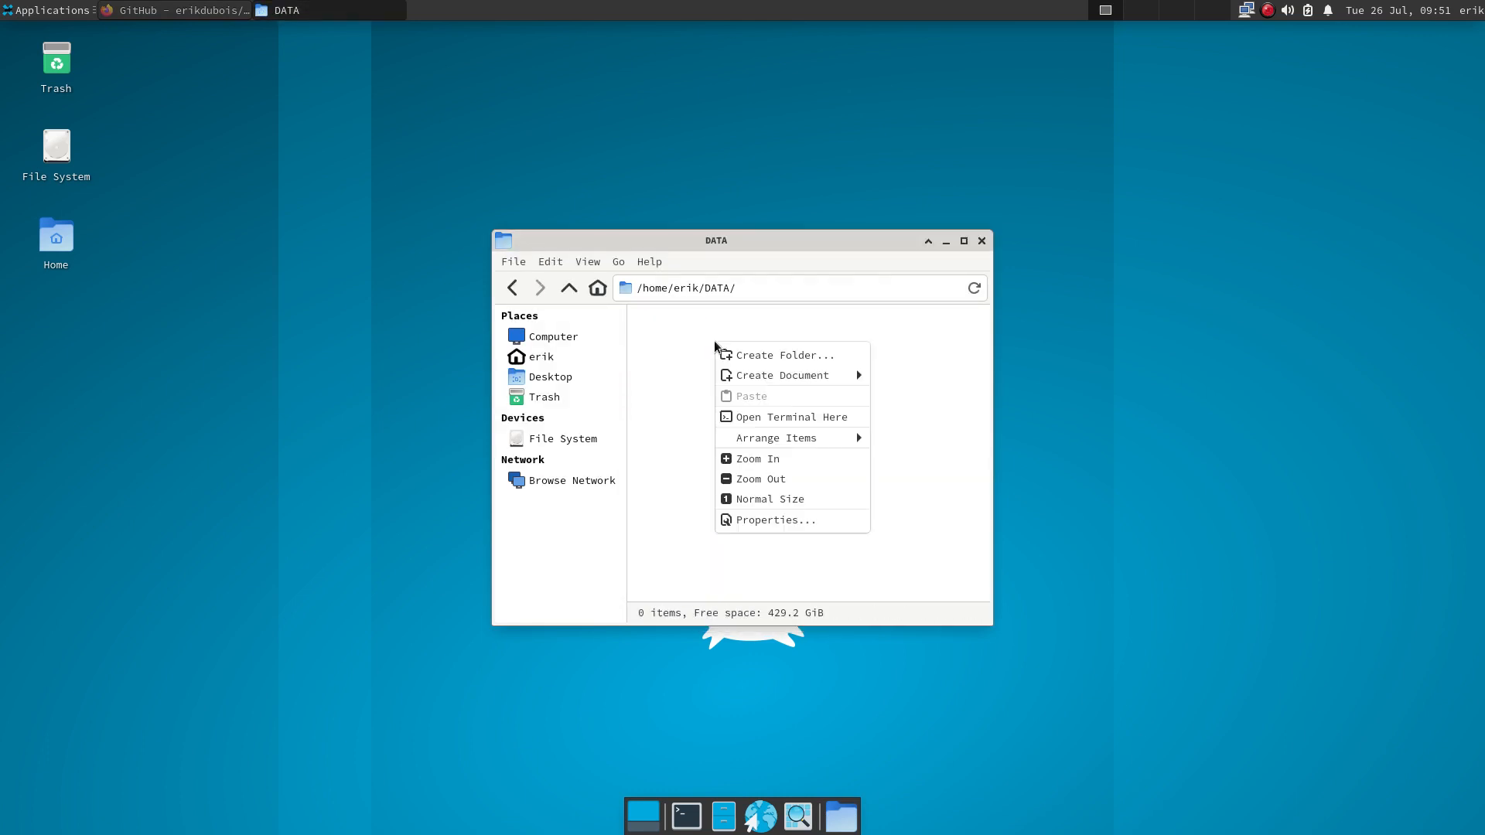
{"action": "left_click", "coordinate": [792, 418]}
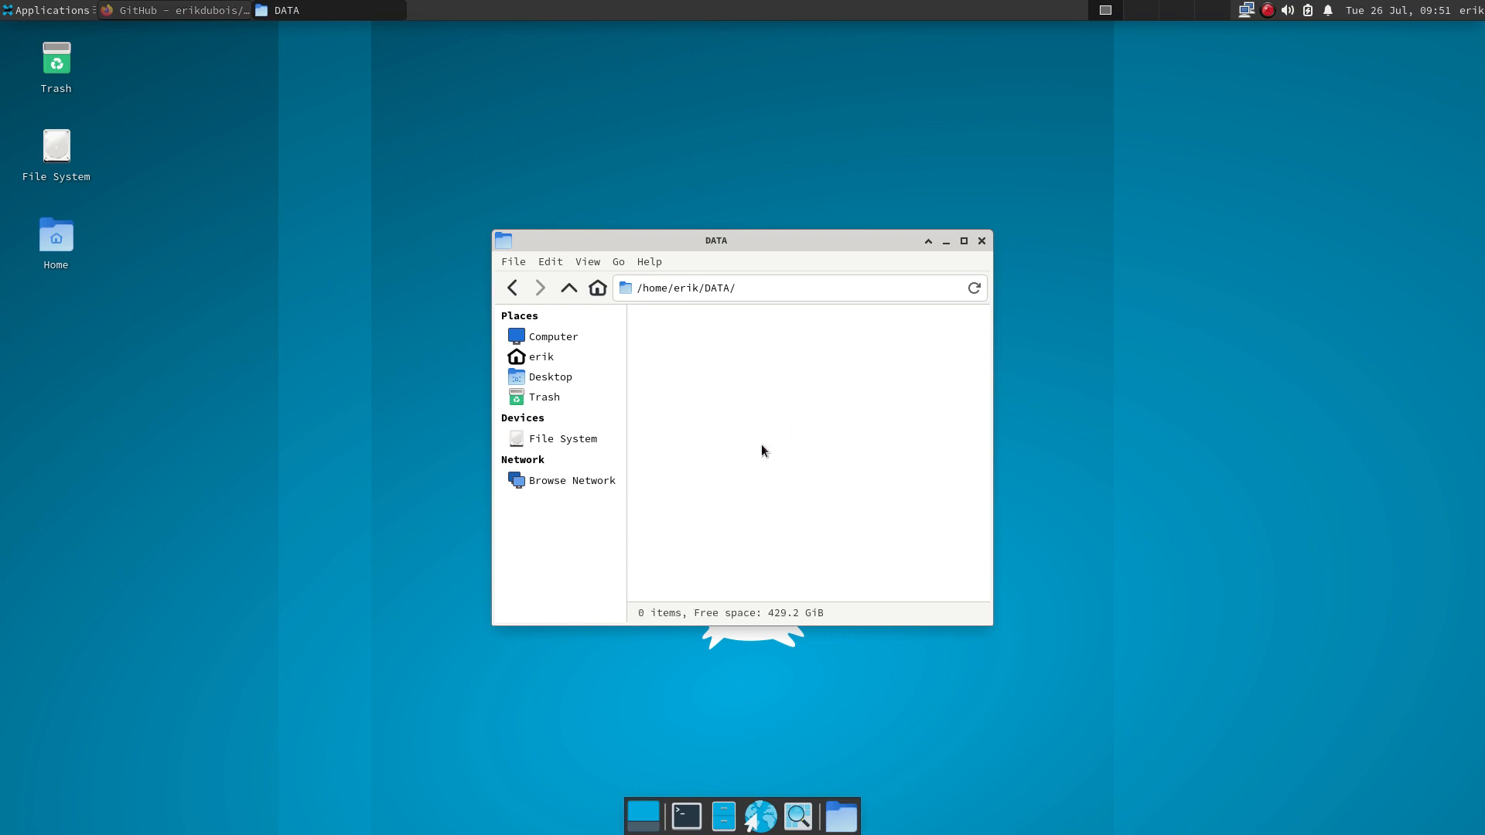
- Install git and bash-completion with sudo pacman, entering the password and confirming
{"action": "type", "text": "sudo pacma&"}
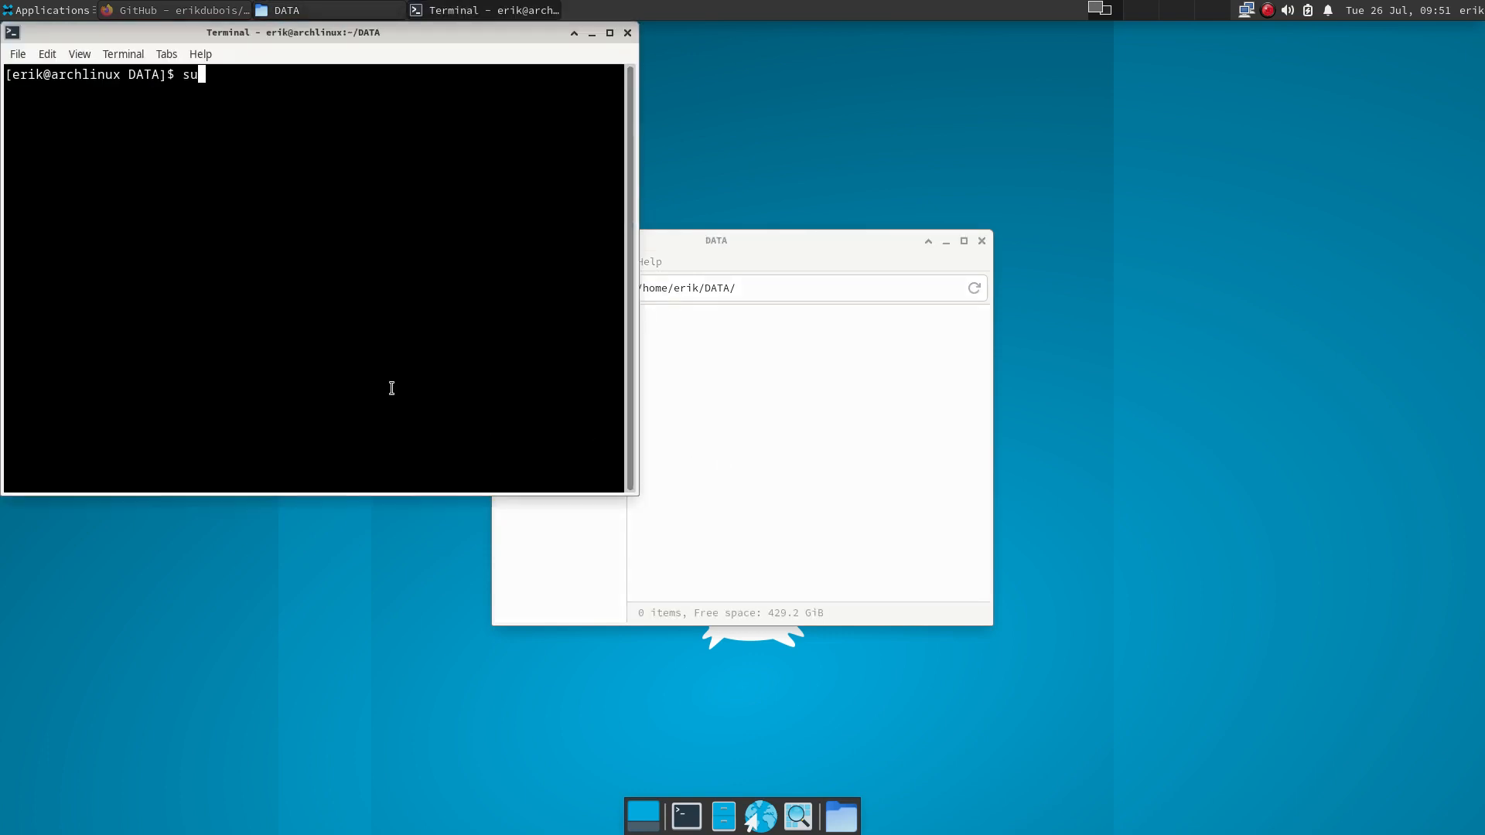
{"action": "type", "text": " -S git bash-compo"}
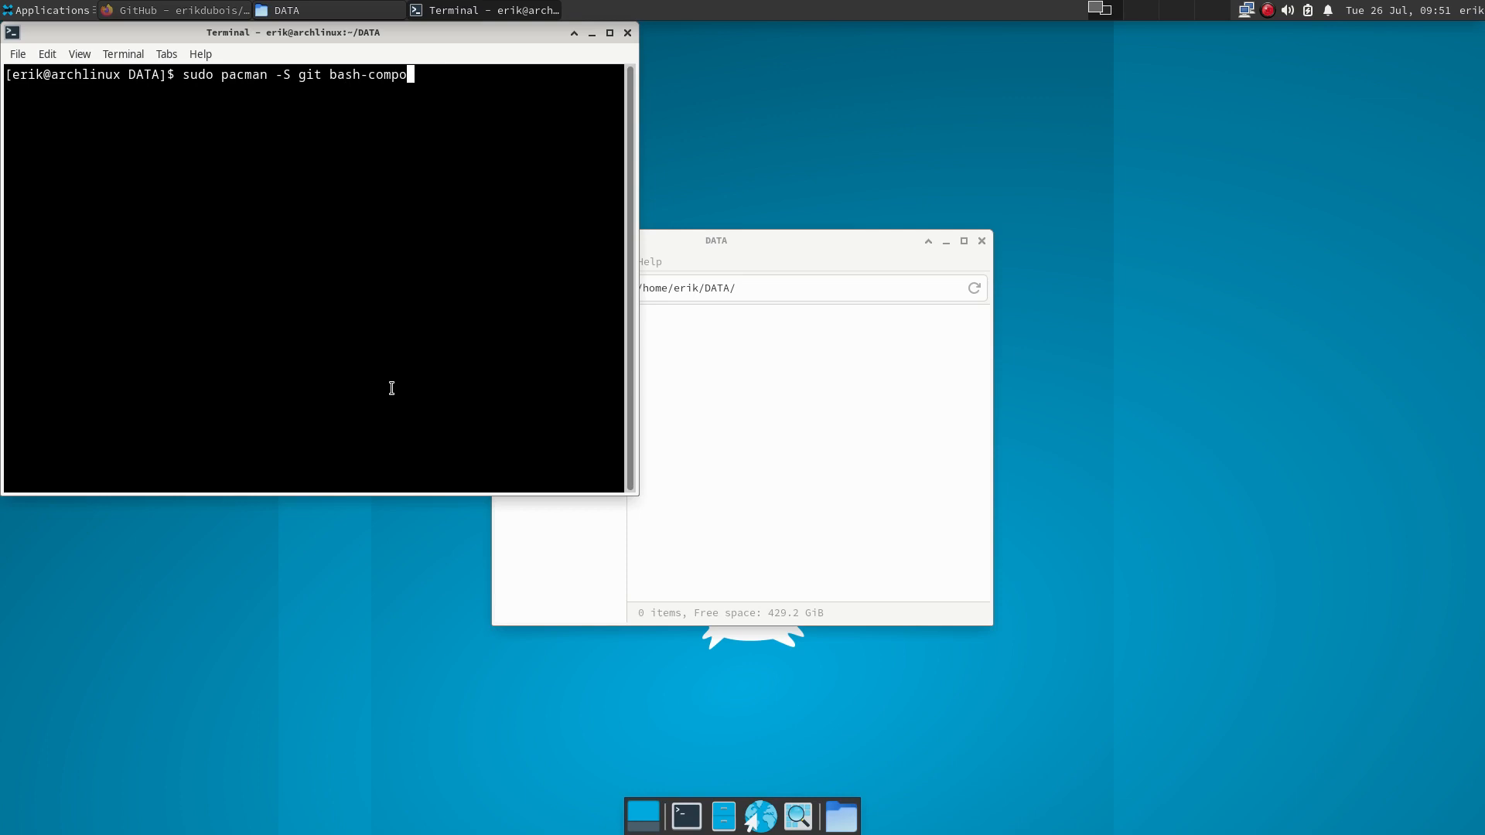
{"action": "key", "text": "BackSpace"}
{"action": "type", "text": "letion"}
{"action": "key", "text": "Return"}
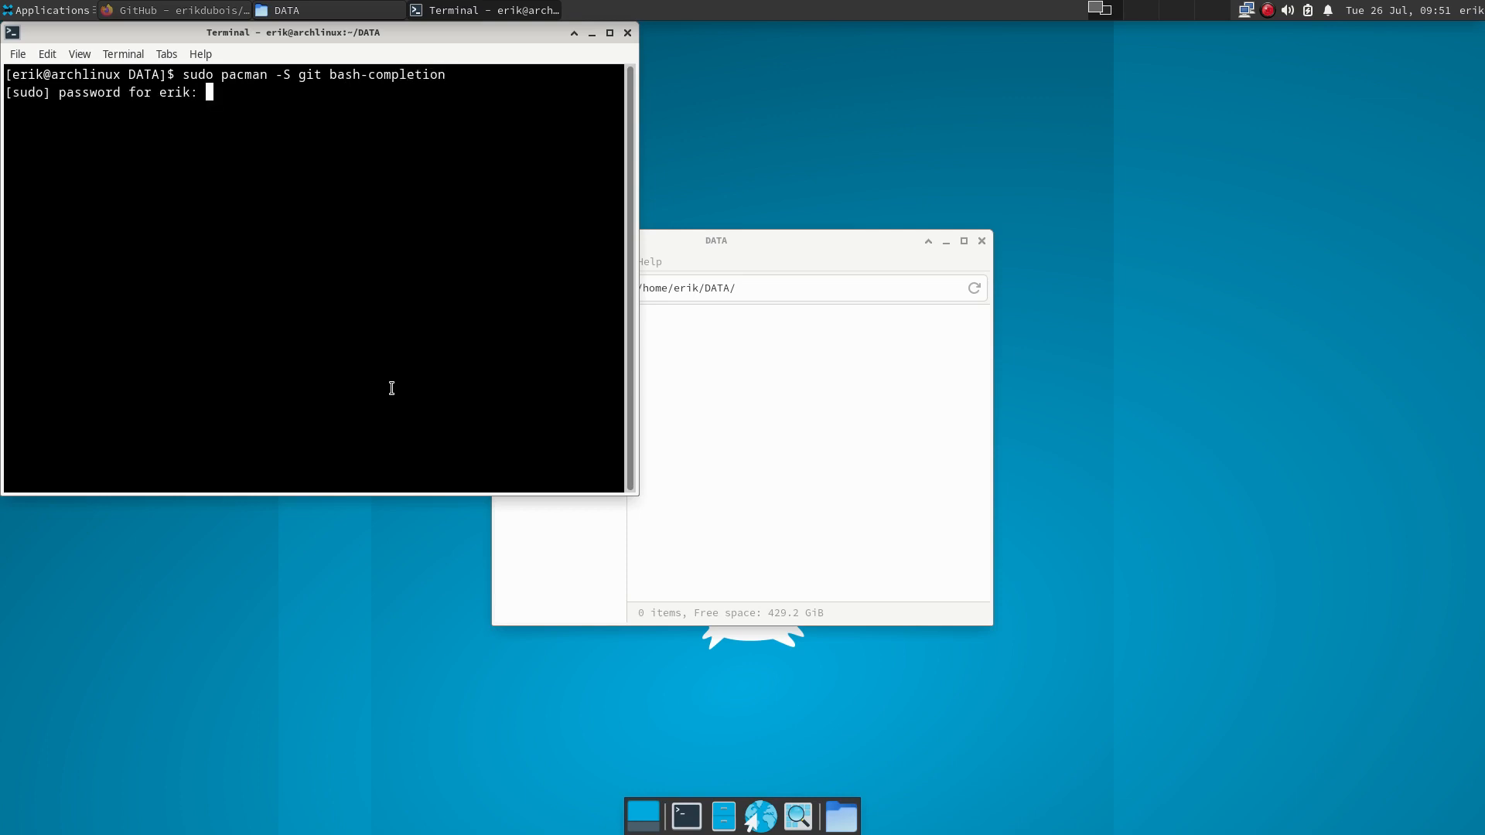
{"action": "key", "text": "Return"}
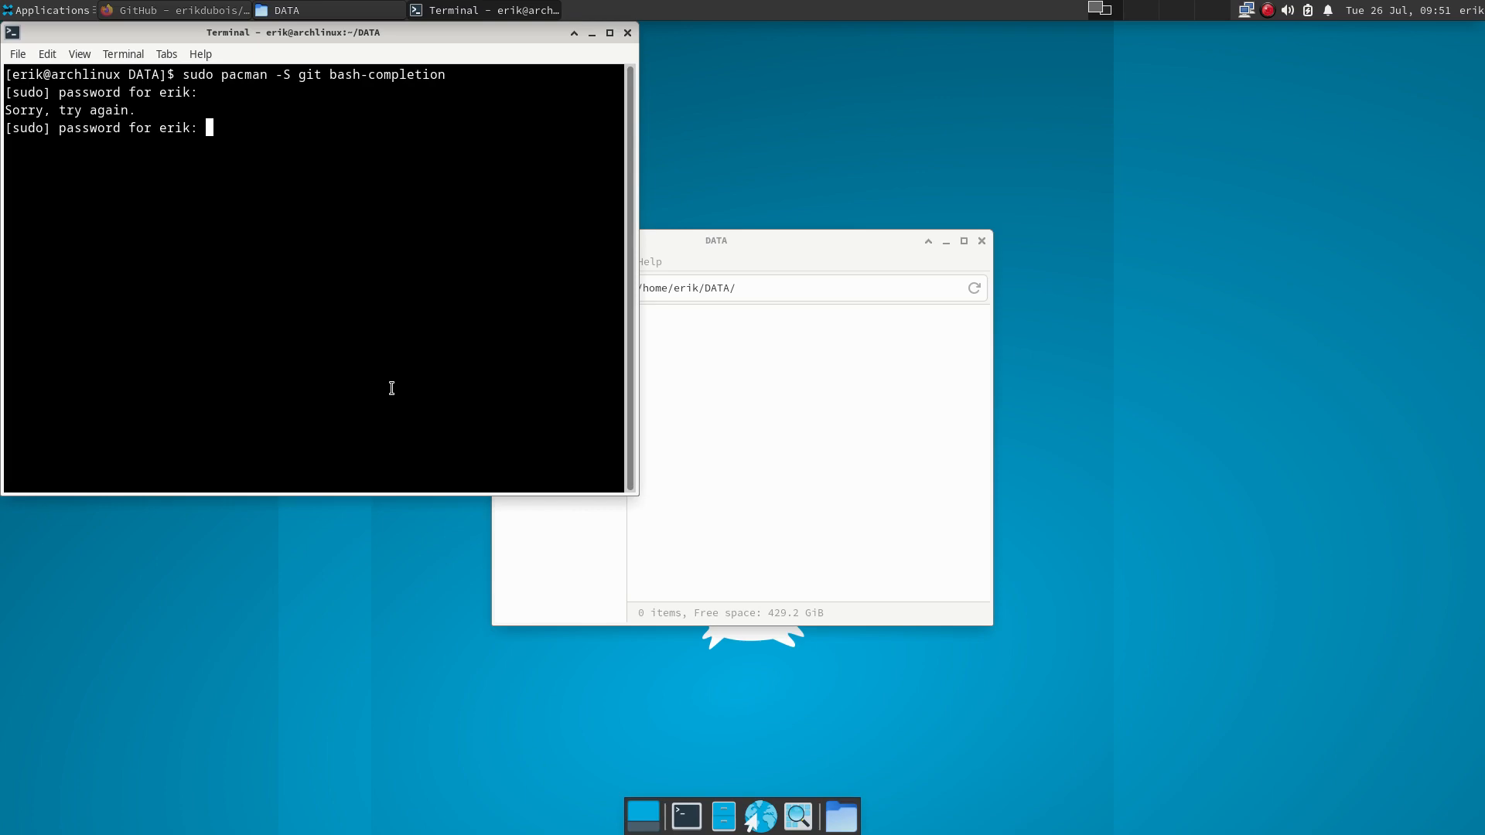
{"action": "key", "text": "Return"}
{"action": "key", "text": "Return"}
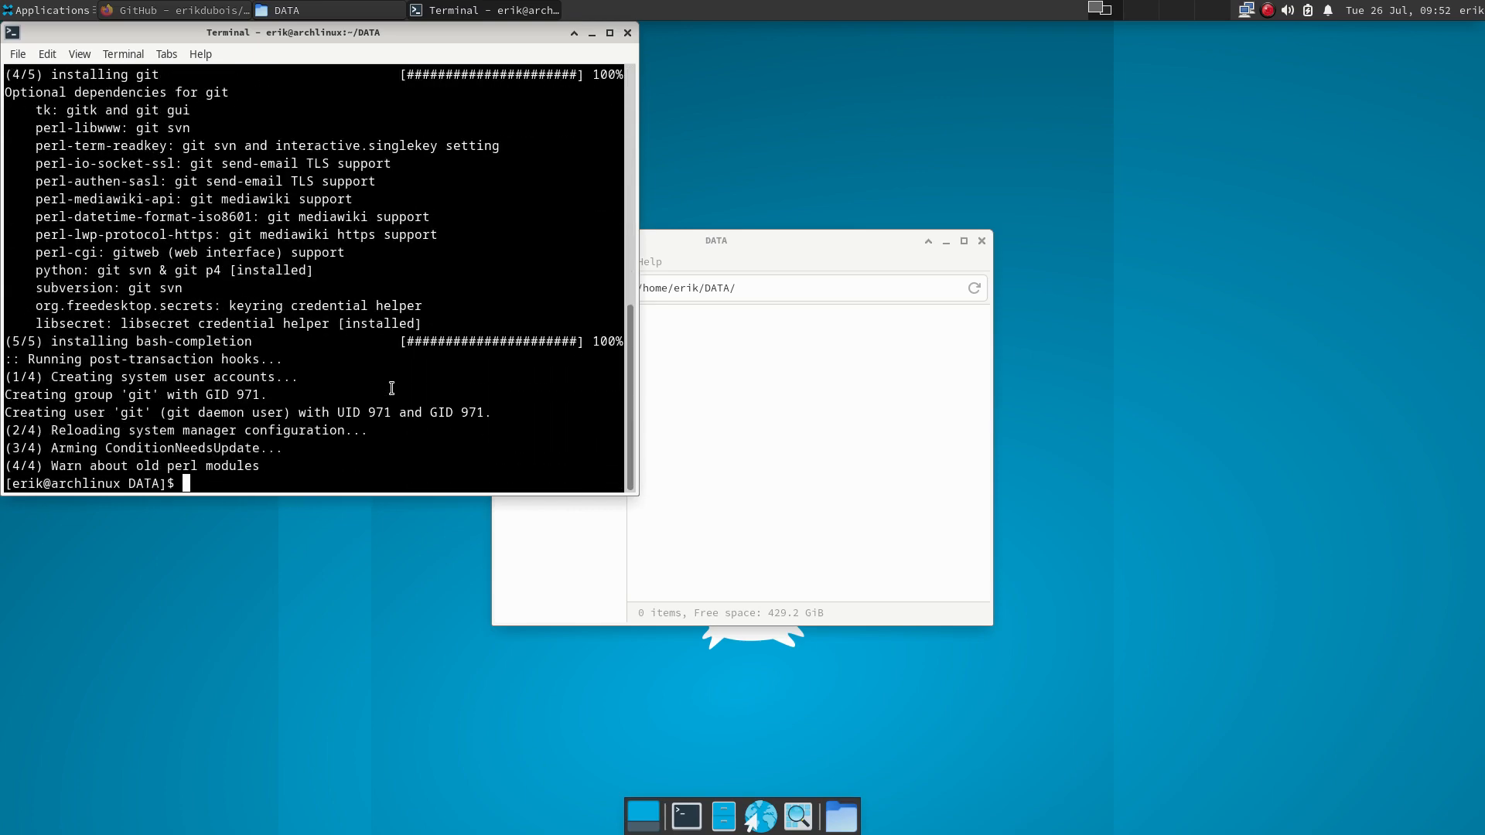
- Run git clone with the pasted arcolinux-nemesis URL, then close the terminal
{"action": "type", "text": "go"}
{"action": "key", "text": "BackSpace"}
{"action": "type", "text": "it clone"}
{"action": "type", "text": "https://github.com/erikdubois/arcolinux-nemesis.git"}
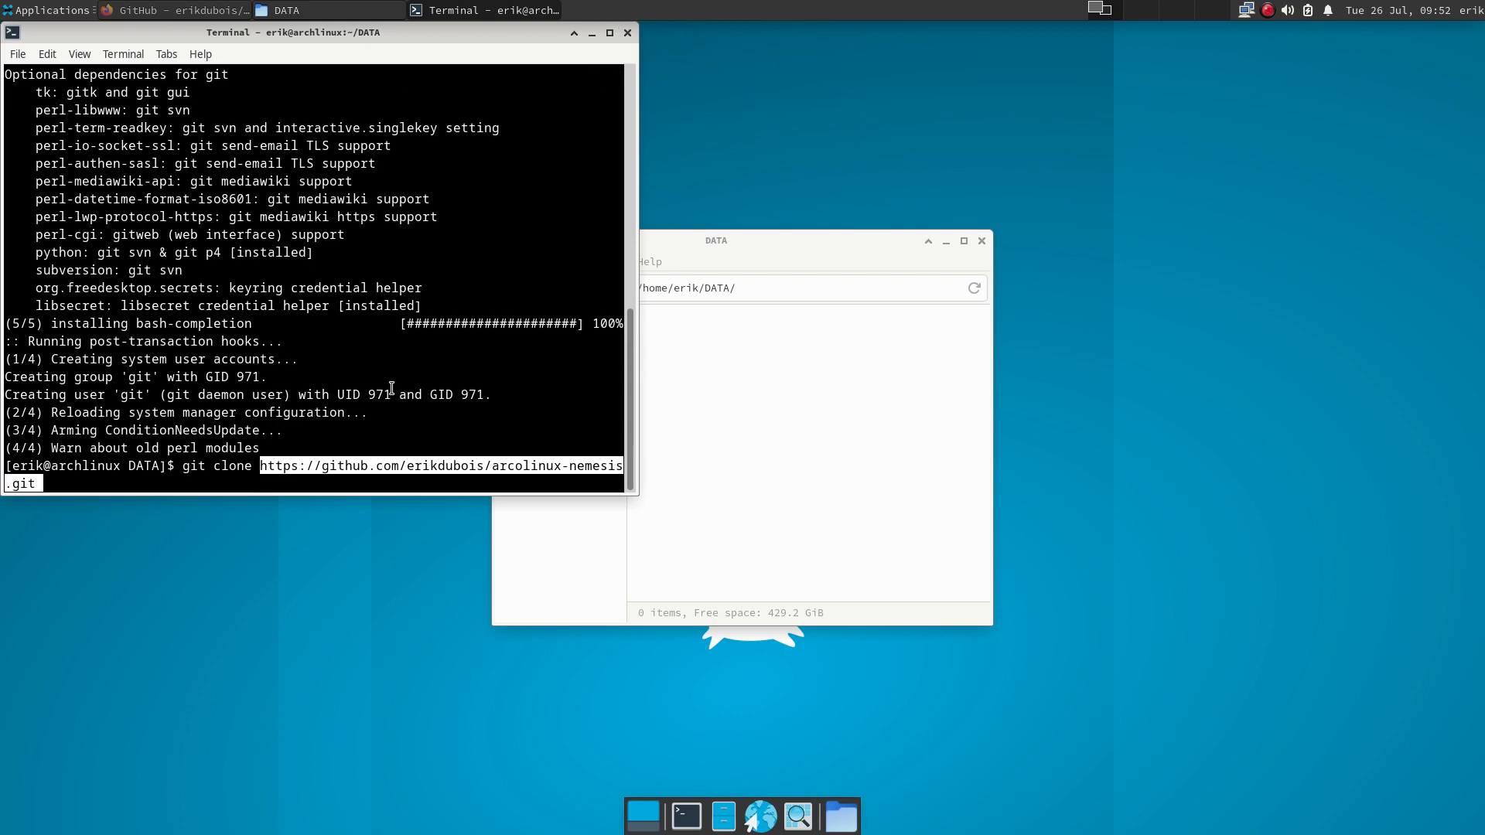
{"action": "key", "text": "Return"}
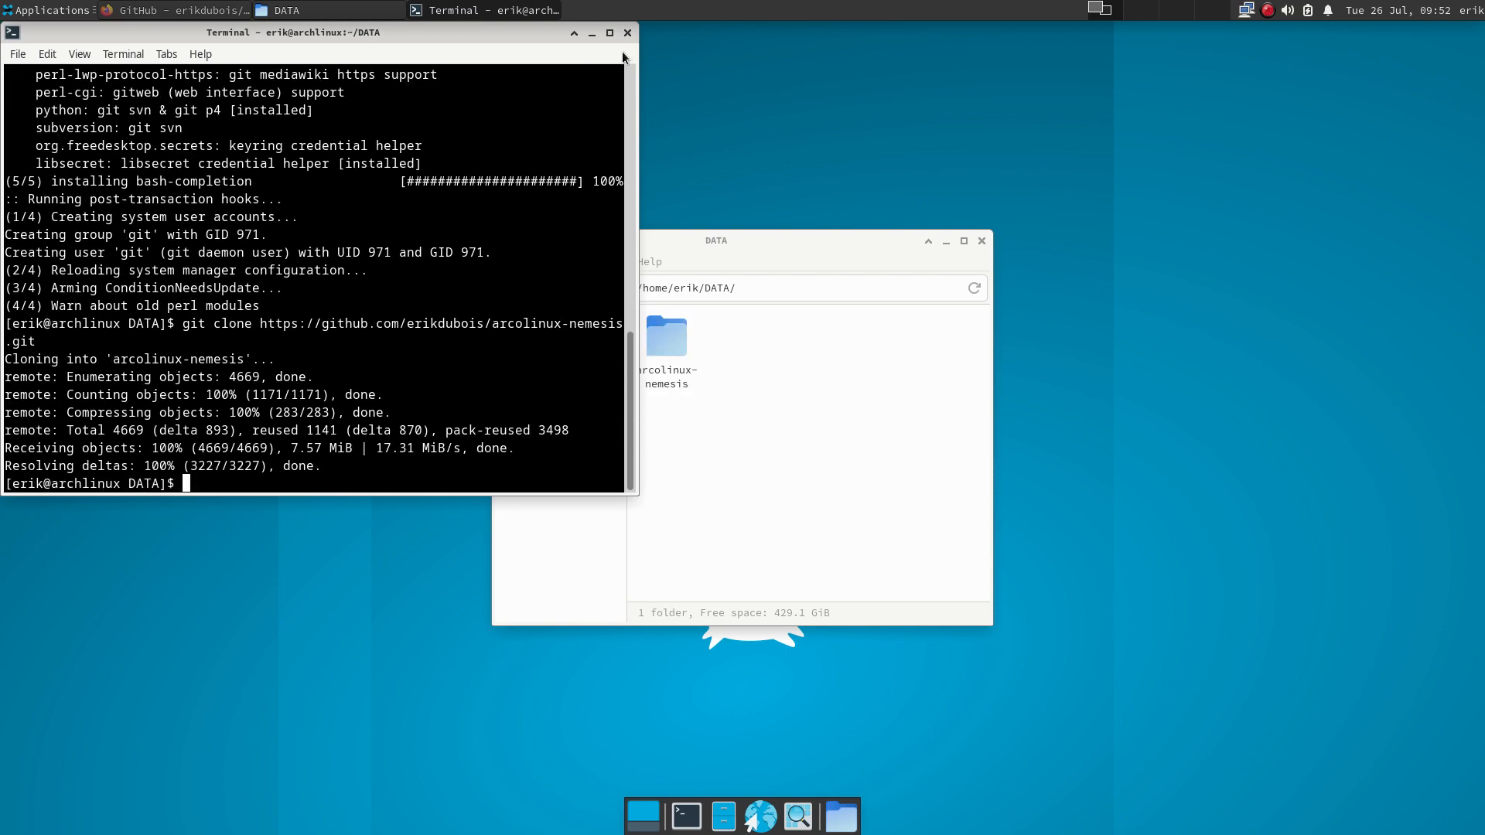
{"action": "left_click", "coordinate": [627, 32]}
- Open arcolinux-nemesis/arch in Thunar and open a terminal in that folder
{"action": "left_click", "coordinate": [664, 341]}
{"action": "double_click", "coordinate": [663, 342]}
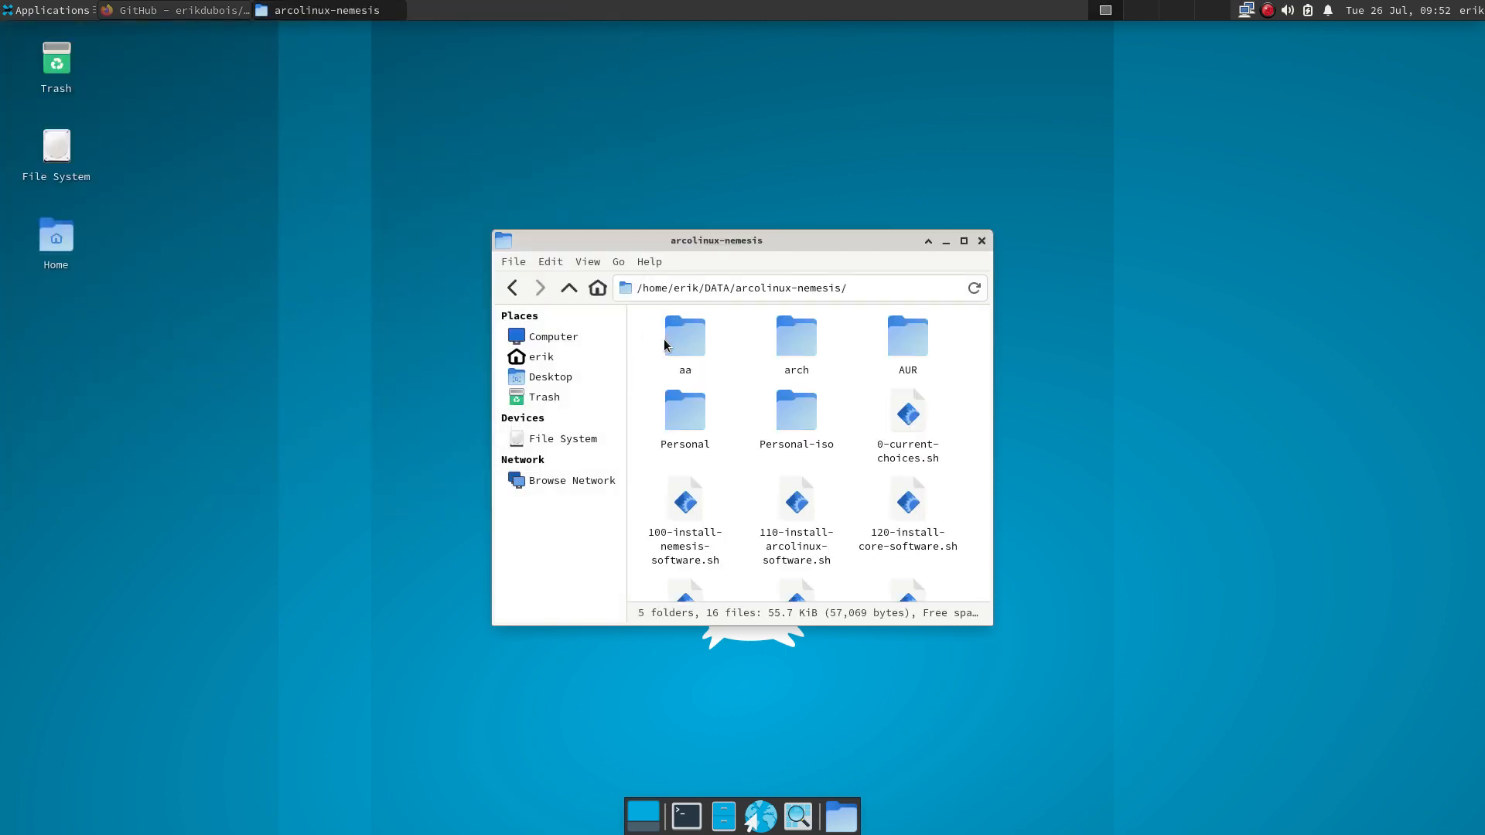
{"action": "left_click", "coordinate": [796, 340]}
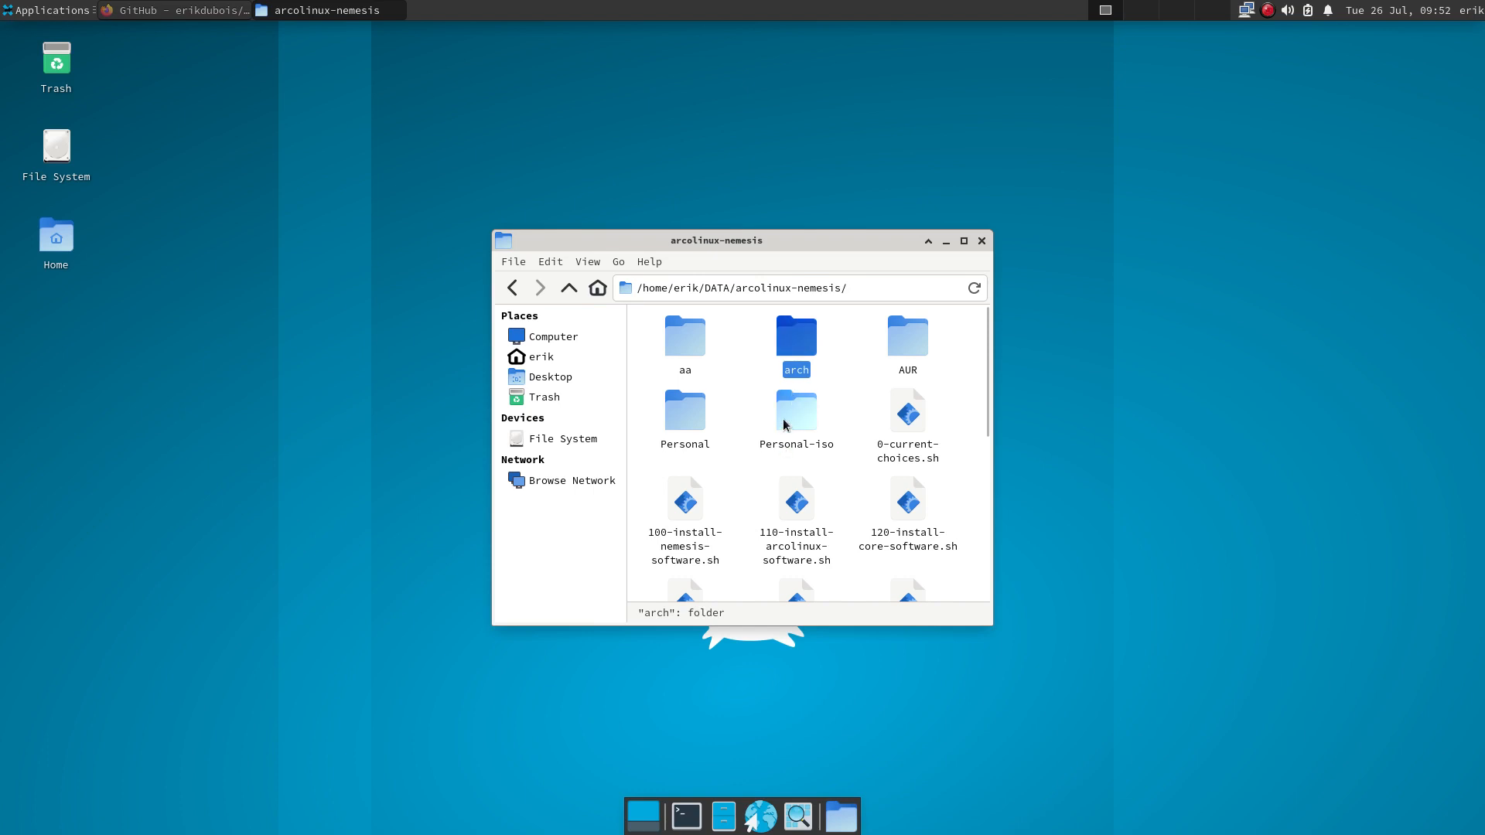
{"action": "double_click", "coordinate": [797, 348]}
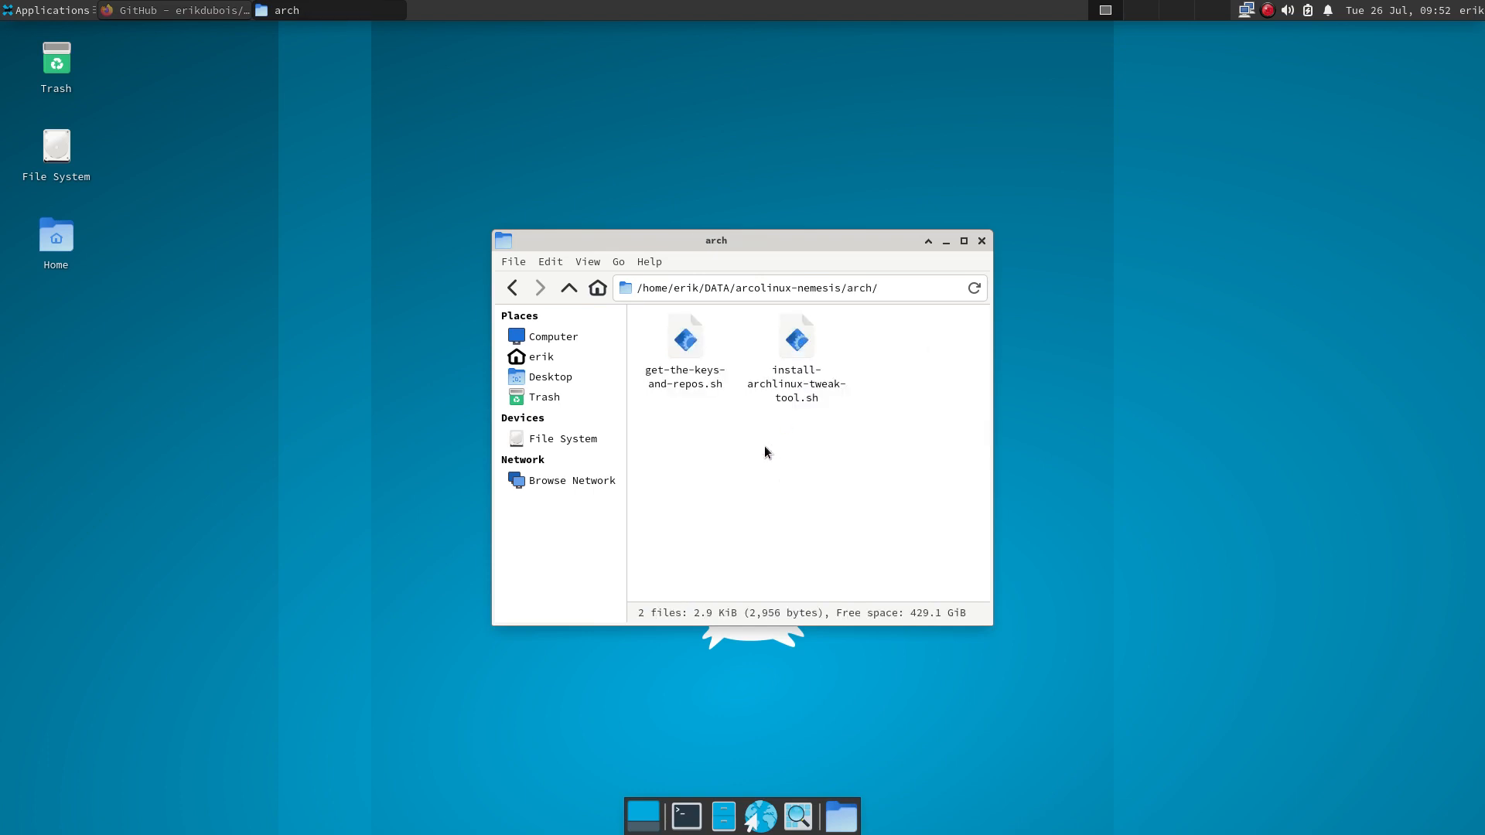
{"action": "left_click", "coordinate": [790, 341]}
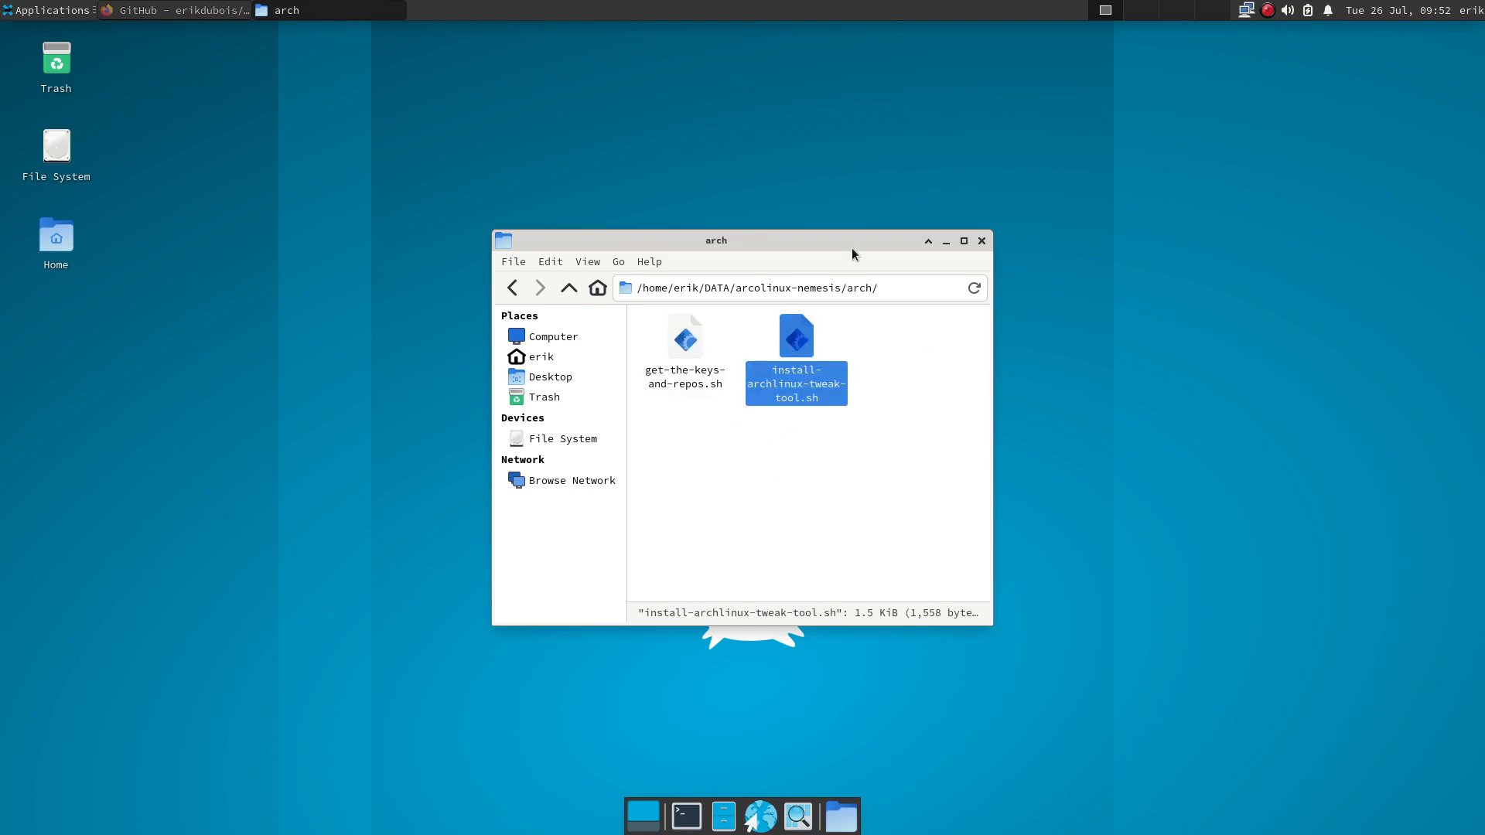
{"action": "left_click_drag", "start_coordinate": [851, 247], "coordinate": [1478, 29]}
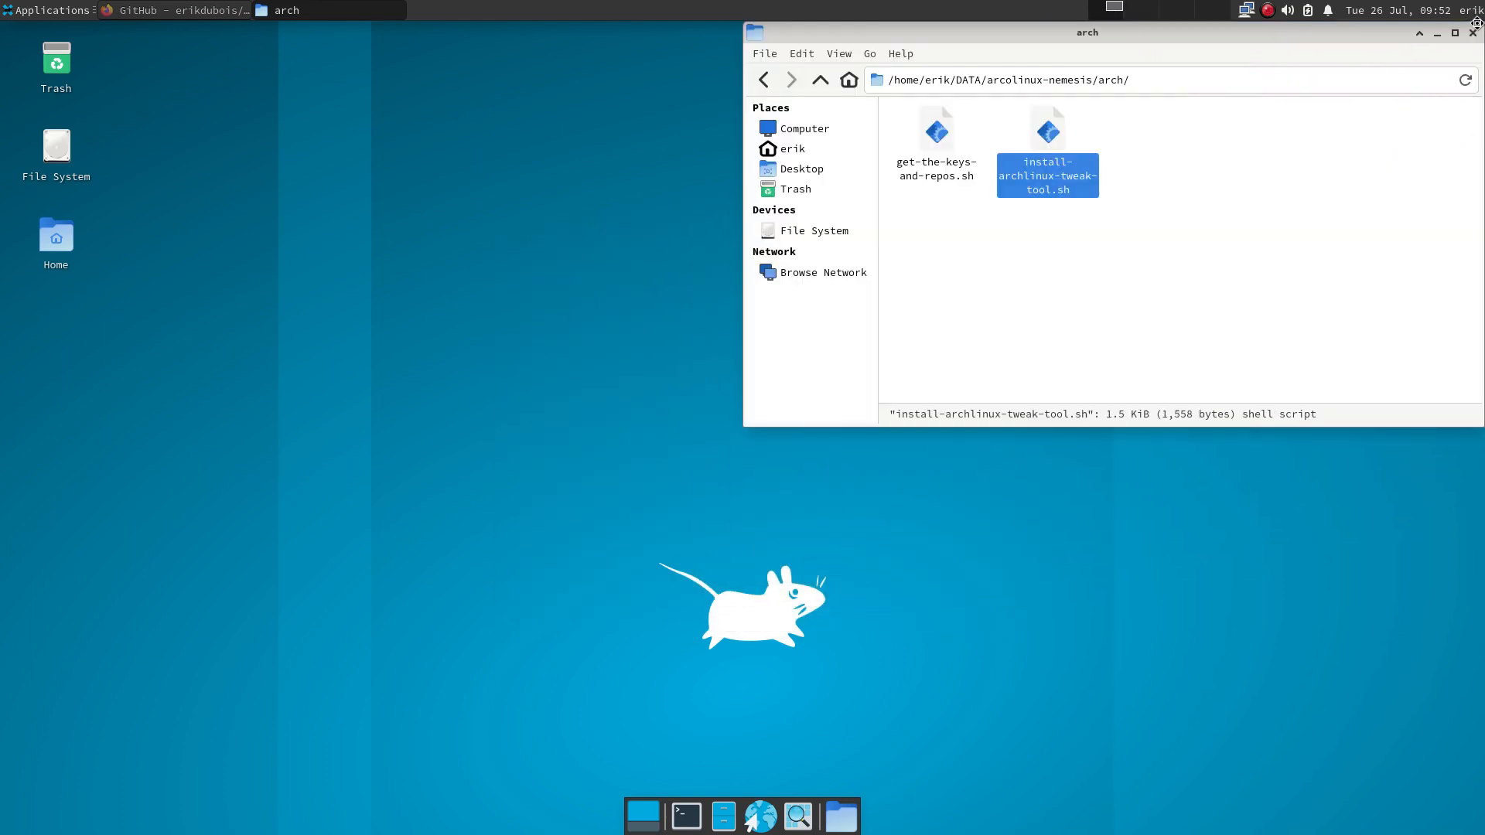
{"action": "right_click", "coordinate": [1013, 264]}
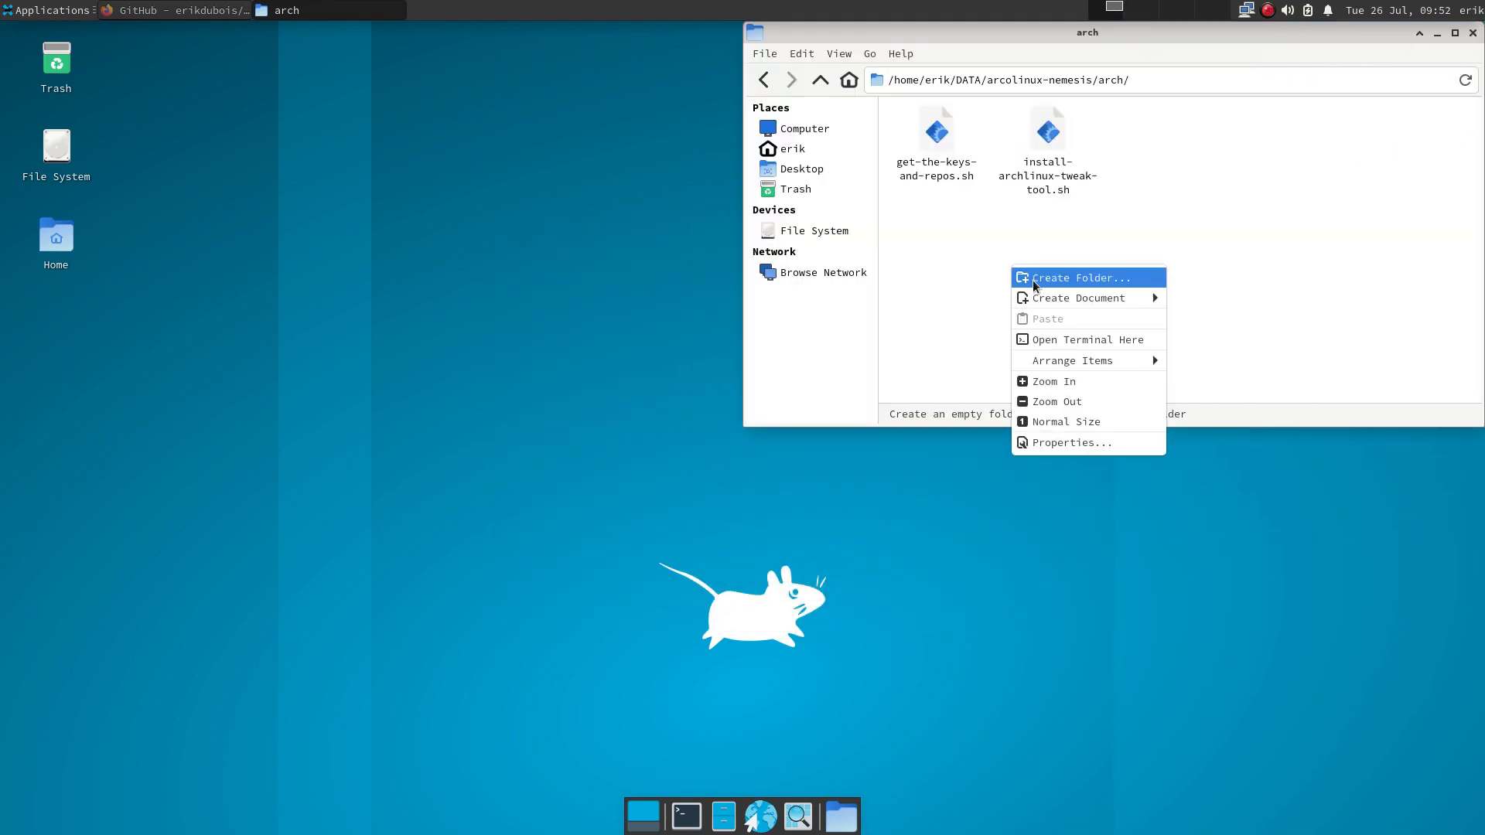
{"action": "left_click", "coordinate": [1051, 341]}
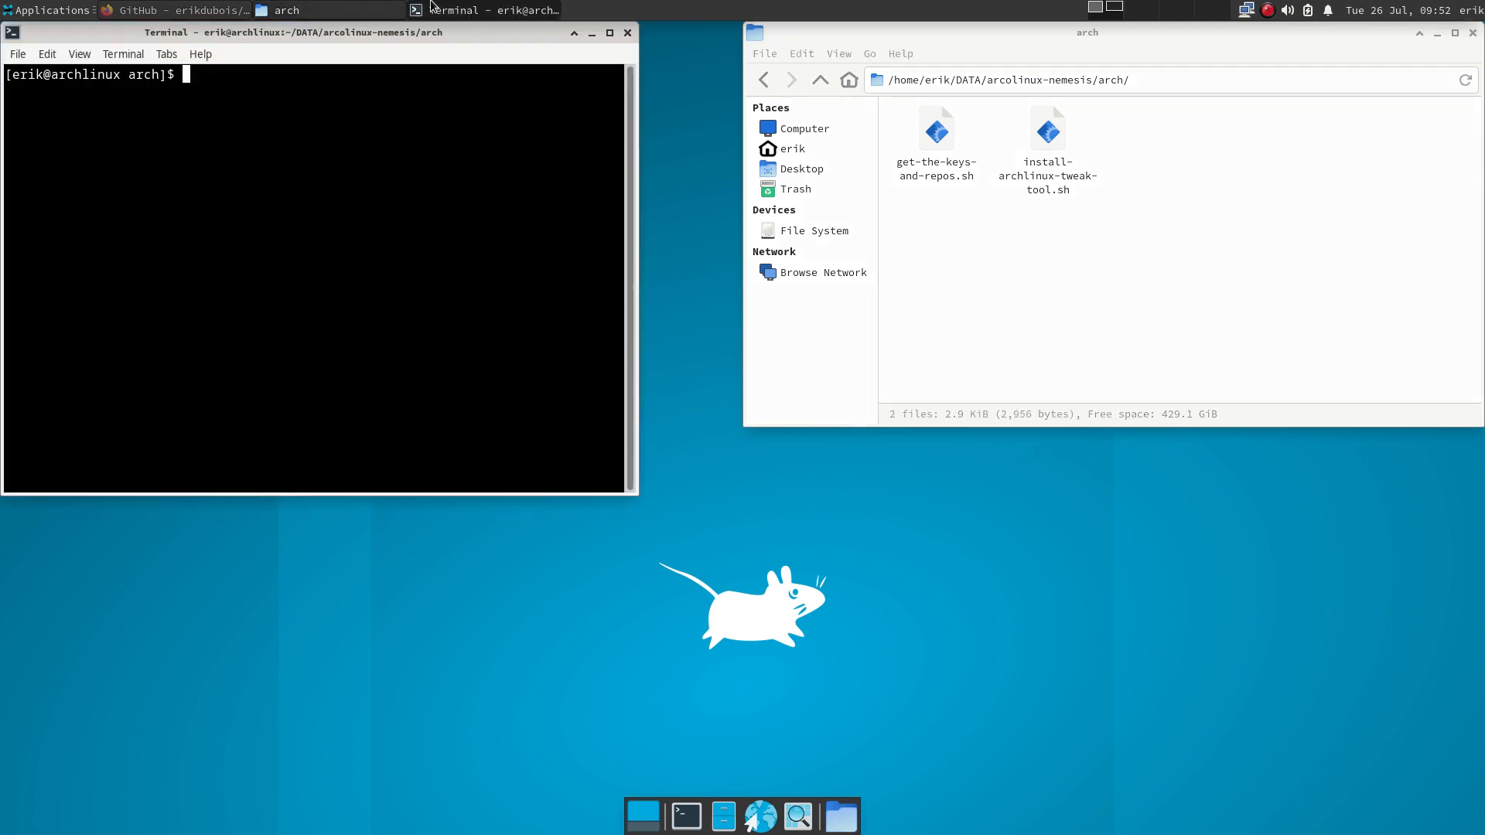
- Run ./install-archlinux-tweak-tool.sh, enter the sudo password and answer y for yay-bin
{"action": "left_click_drag", "start_coordinate": [427, 32], "coordinate": [464, 247]}
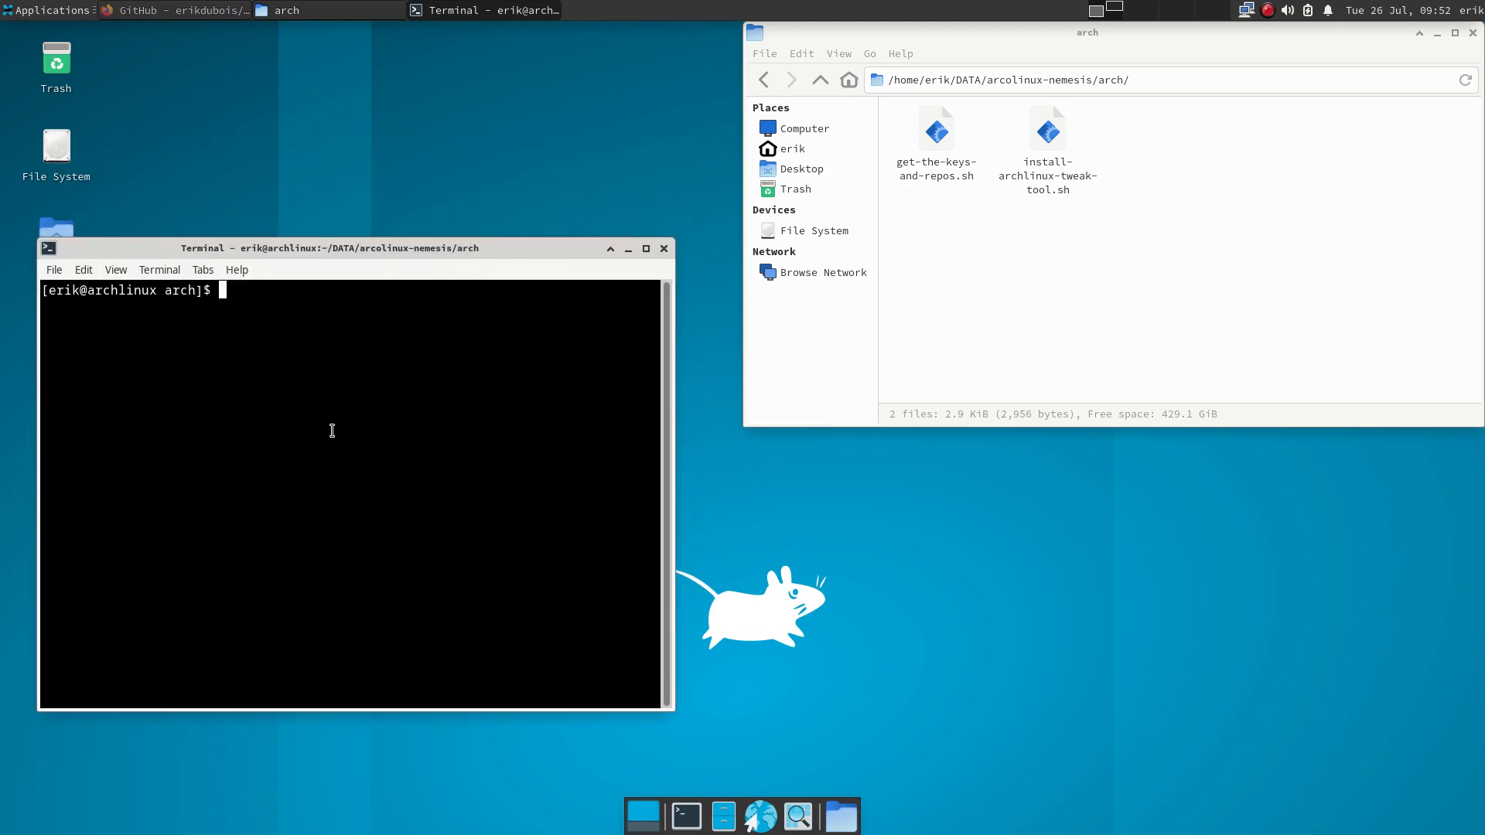
{"action": "type", "text": "./g"}
{"action": "key", "text": "BackSpace"}
{"action": "key", "text": "BackSpace"}
{"action": "key", "text": "BackSpace"}
{"action": "type", "text": "./insta"}
{"action": "key", "text": "Tab"}
{"action": "key", "text": "Return"}
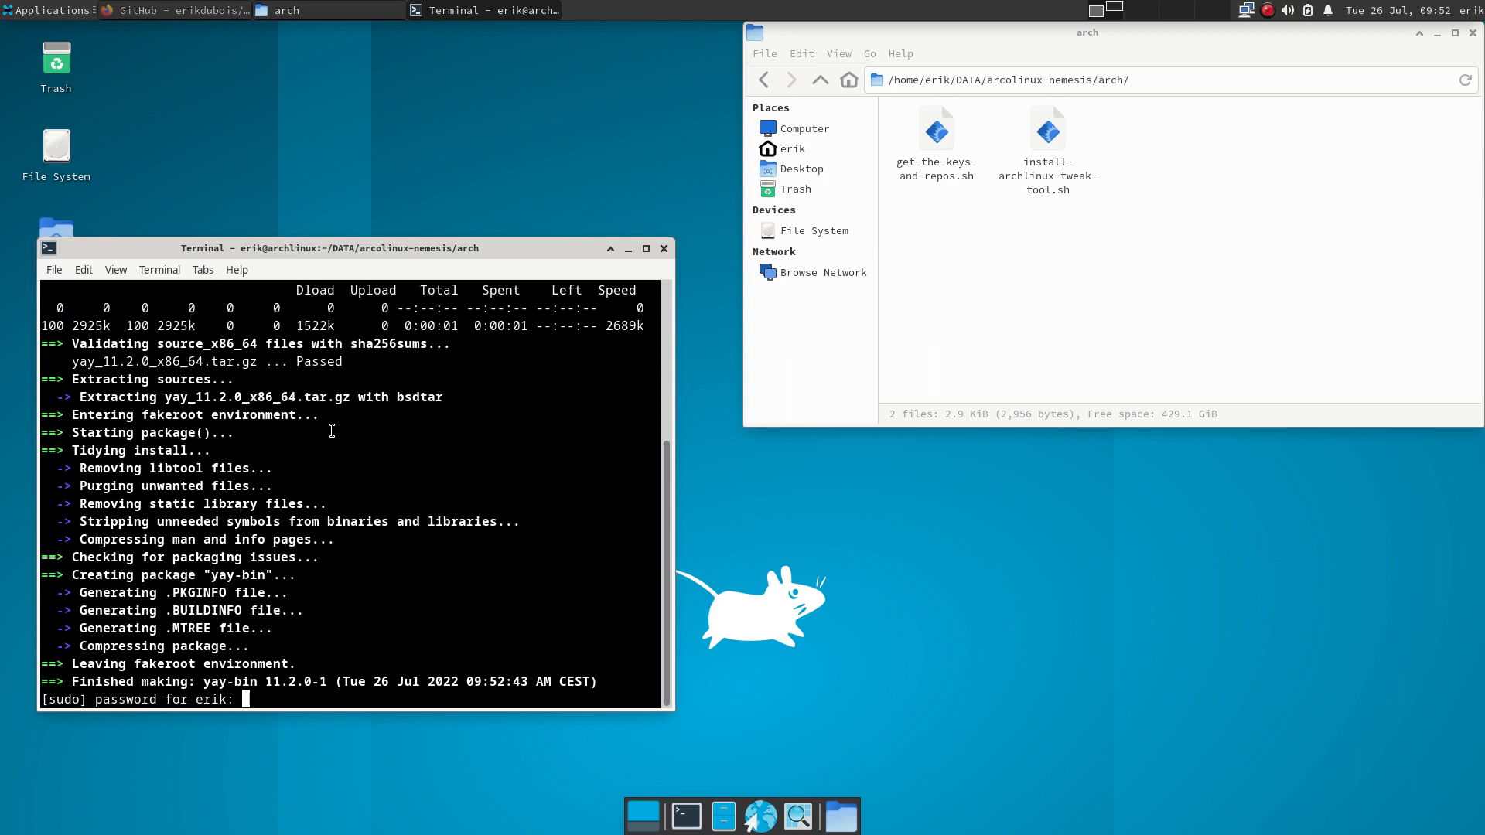
{"action": "key", "text": "Return"}
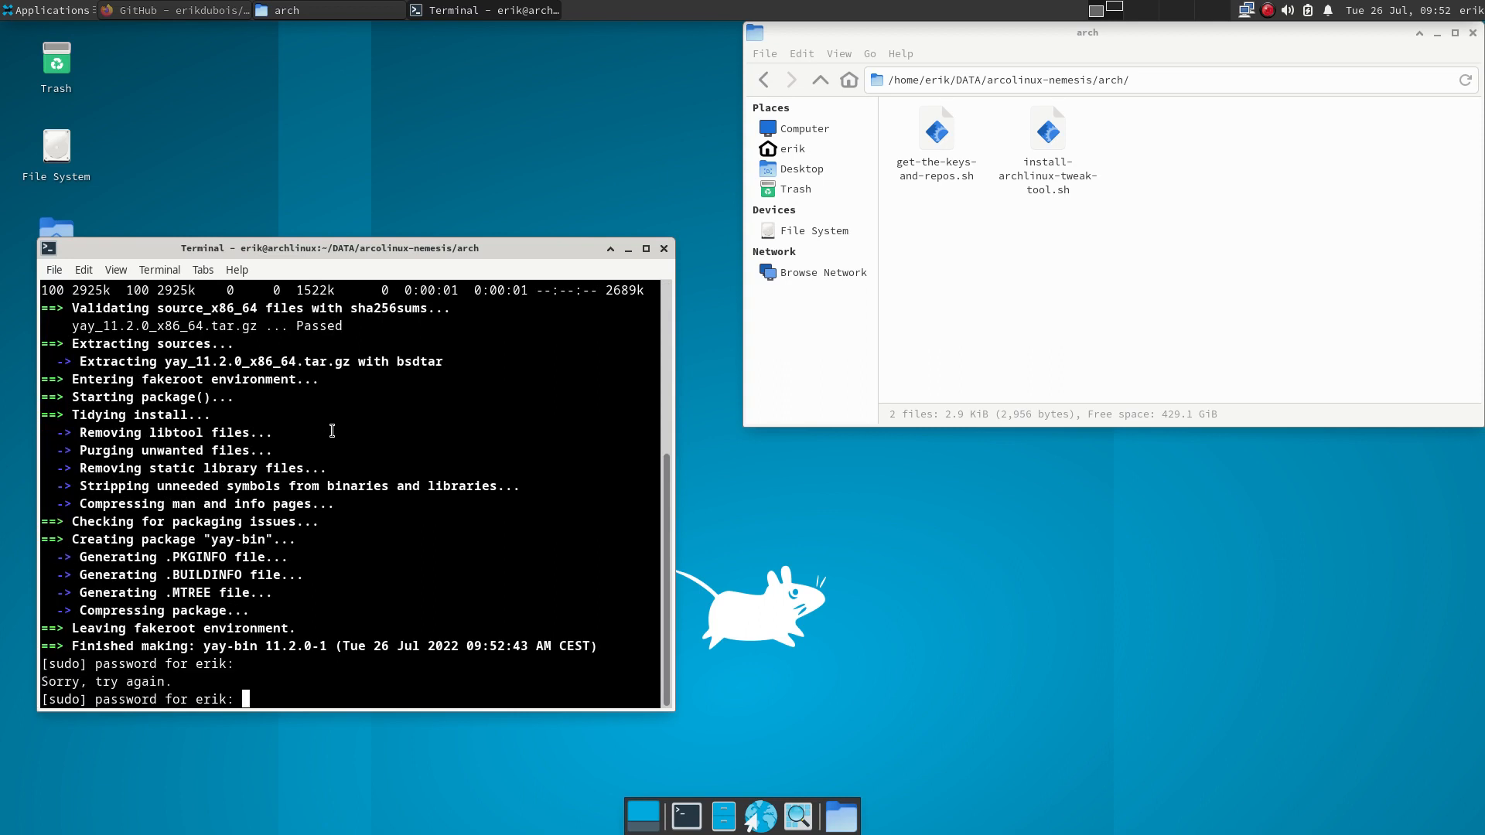
{"action": "key", "text": "Return"}
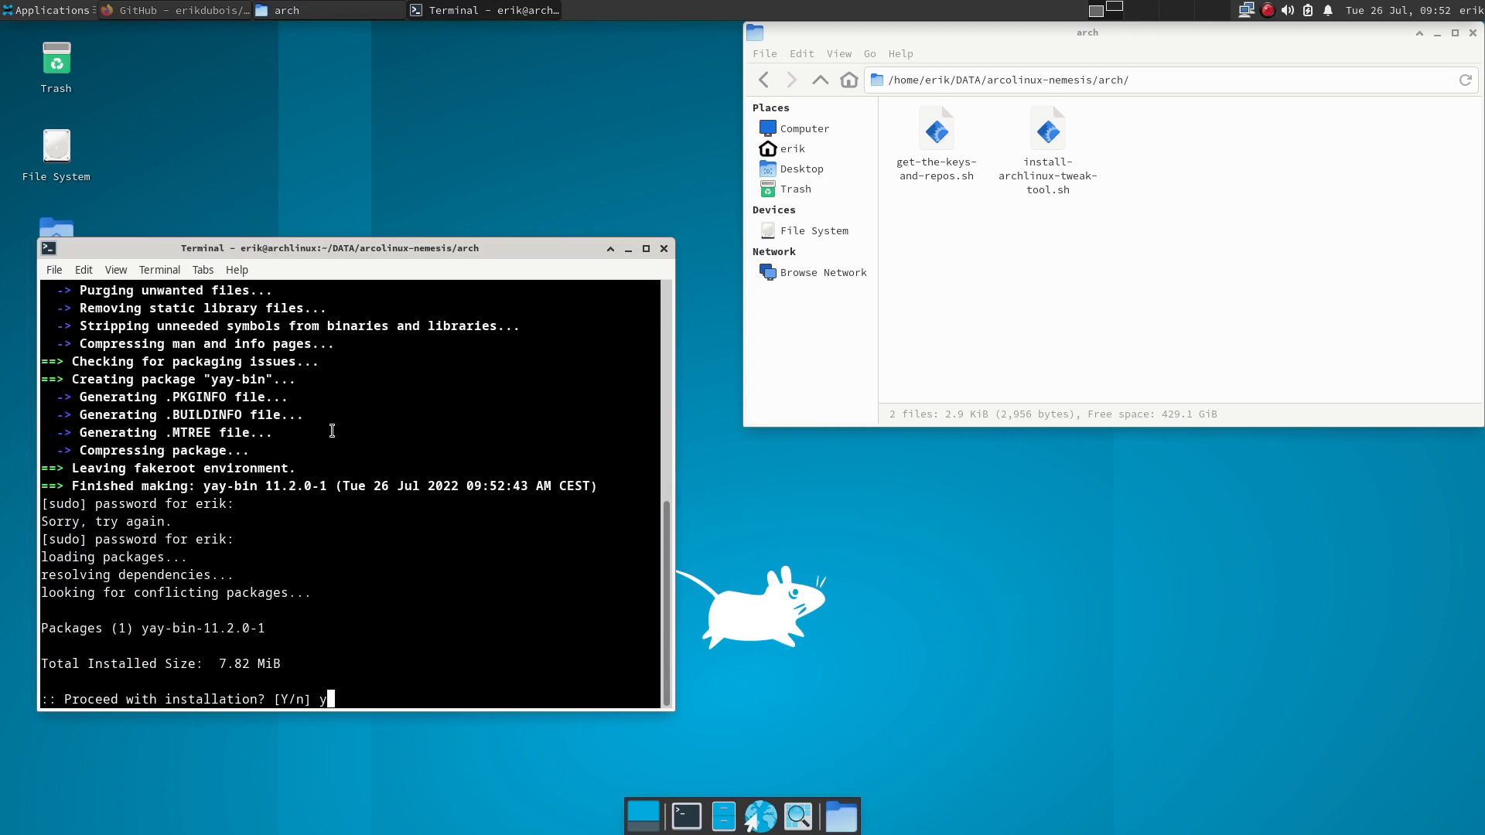
{"action": "type", "text": "y"}
{"action": "key", "text": "Return"}
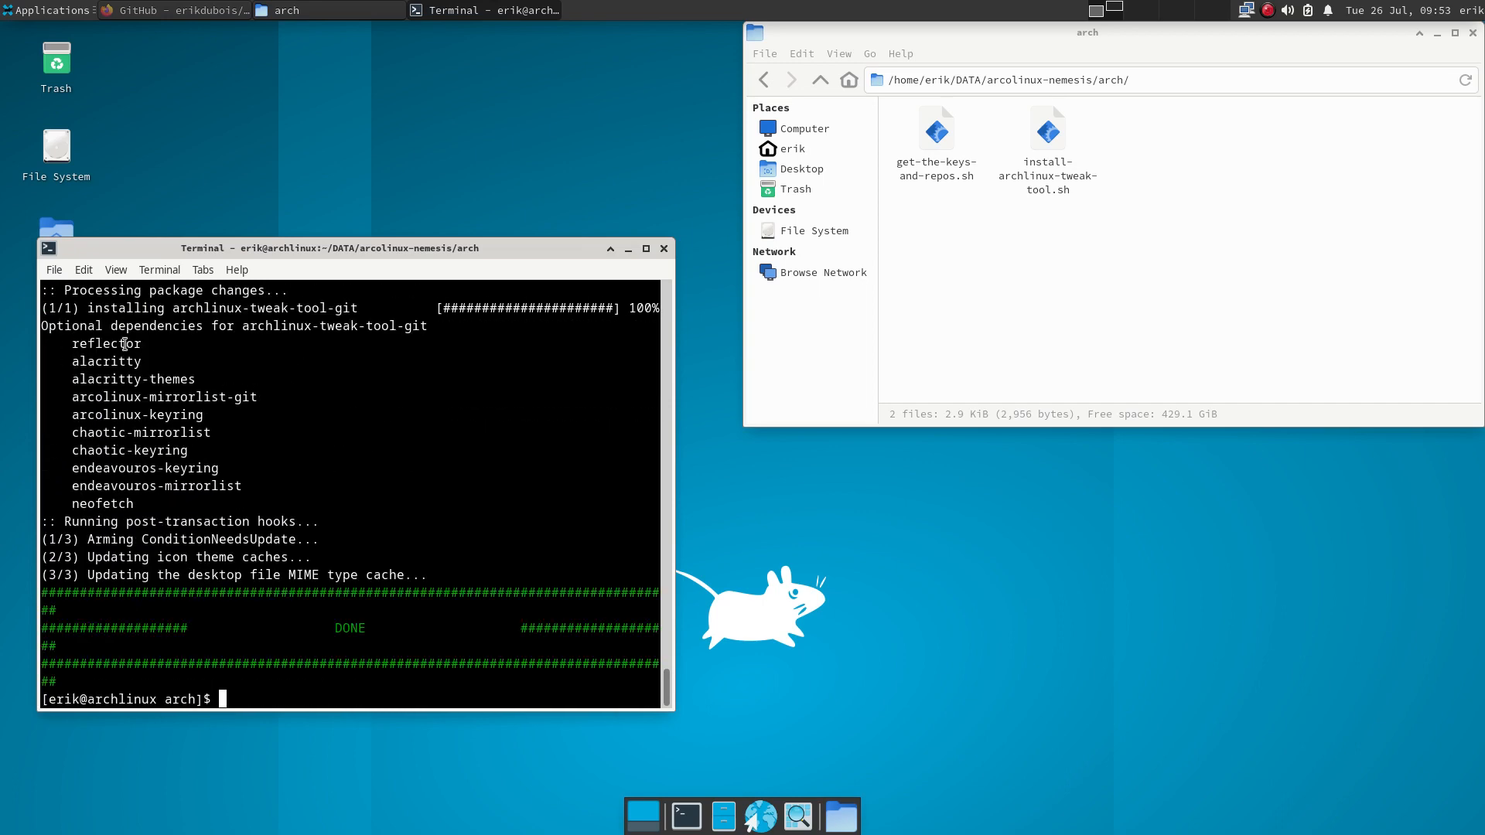
- Run update and sudo pacman -Syyu, then launch the tweak tool with att
{"action": "left_click_drag", "start_coordinate": [147, 501], "coordinate": [36, 349]}
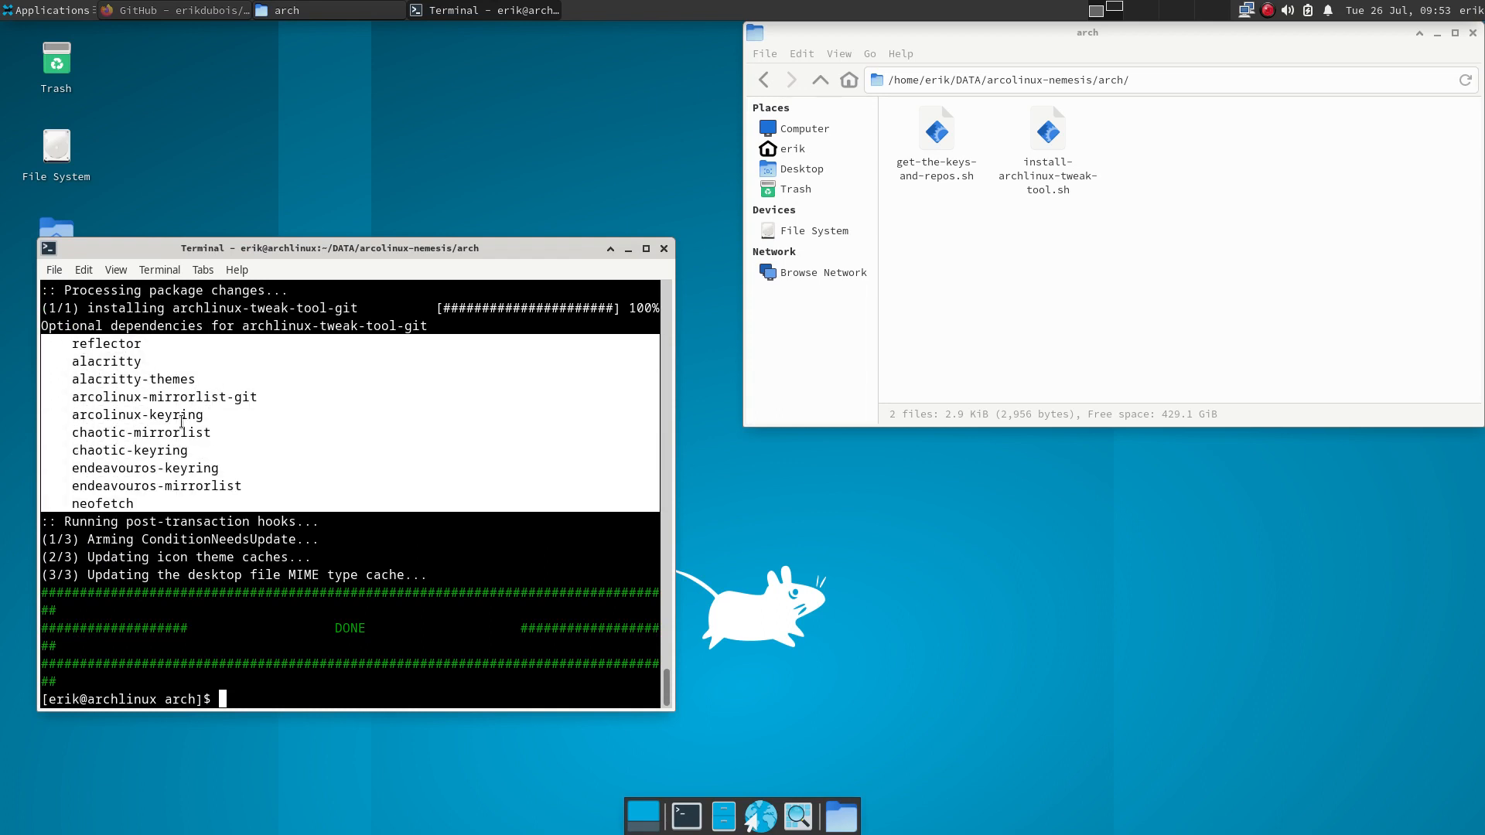
{"action": "left_click", "coordinate": [302, 641]}
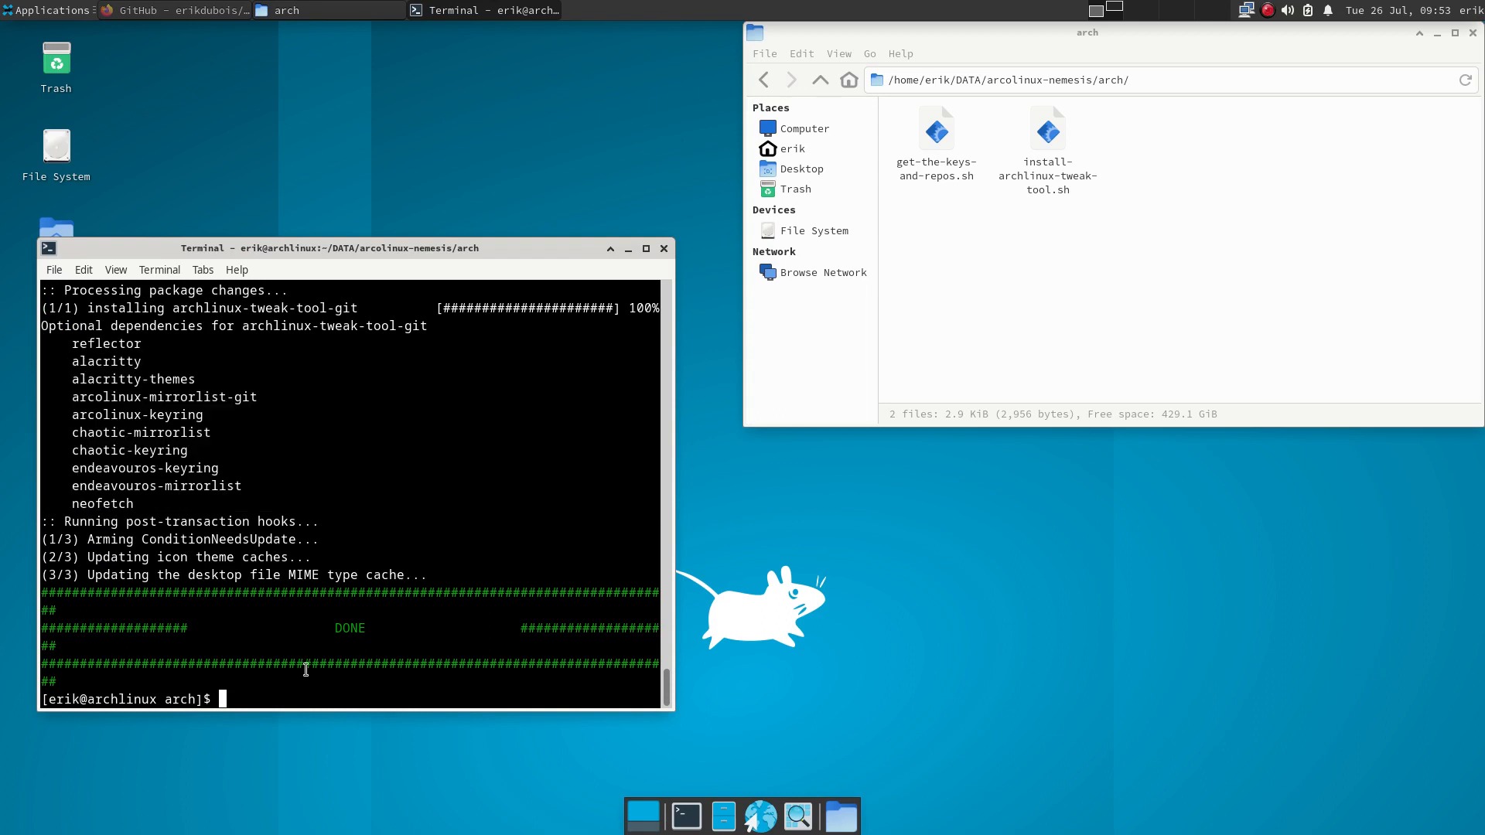
{"action": "type", "text": "update"}
{"action": "key", "text": "Return"}
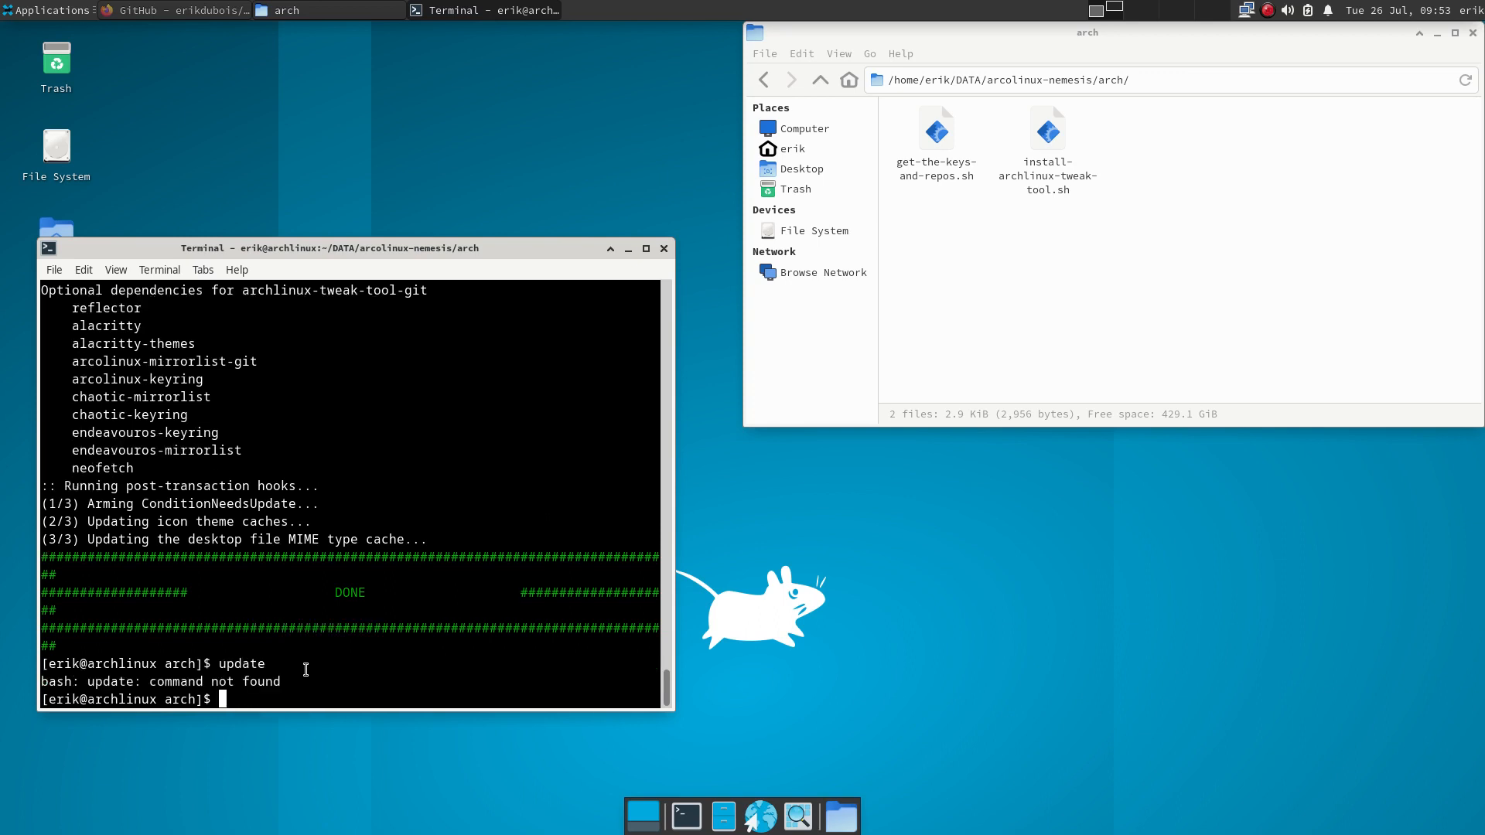
{"action": "type", "text": "sudo pacman -Syyu"}
{"action": "key", "text": "Return"}
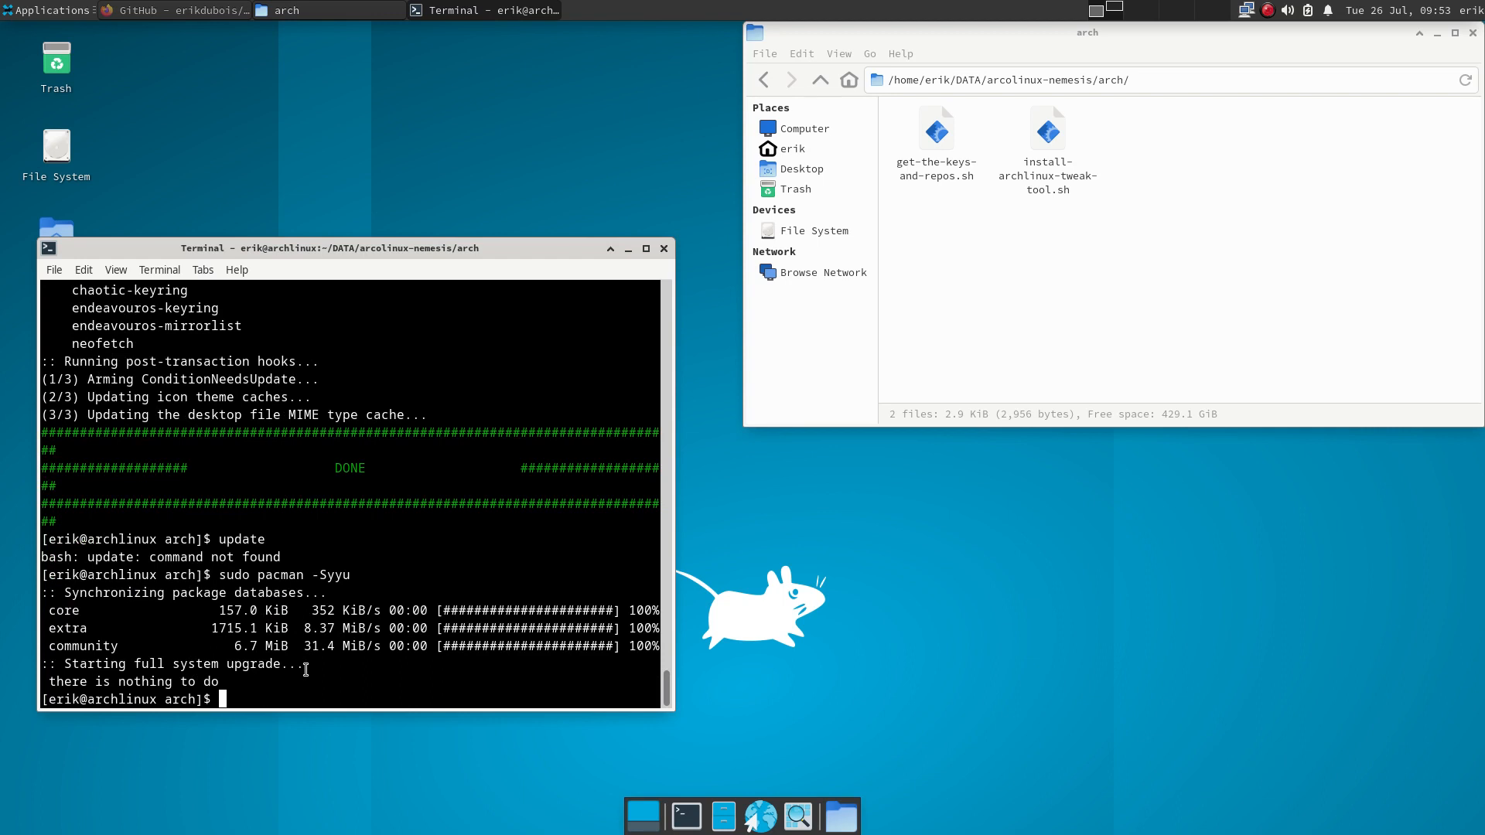
{"action": "type", "text": "att"}
{"action": "key", "text": "Return"}
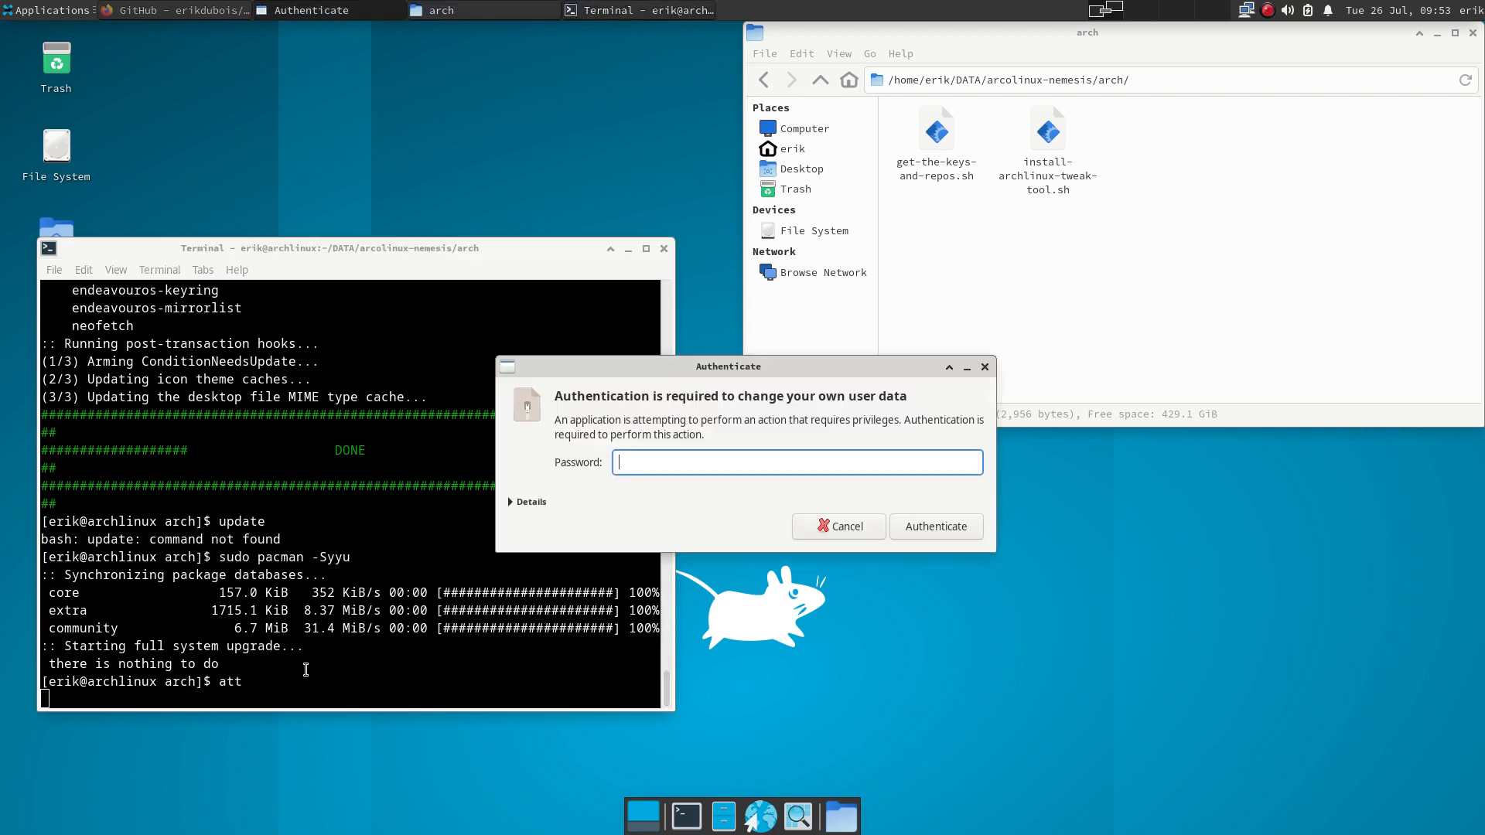
- Authenticate, browse the Sardi, Surfn and Extras tabs, then return to the Themes list
{"action": "key", "text": "Return"}
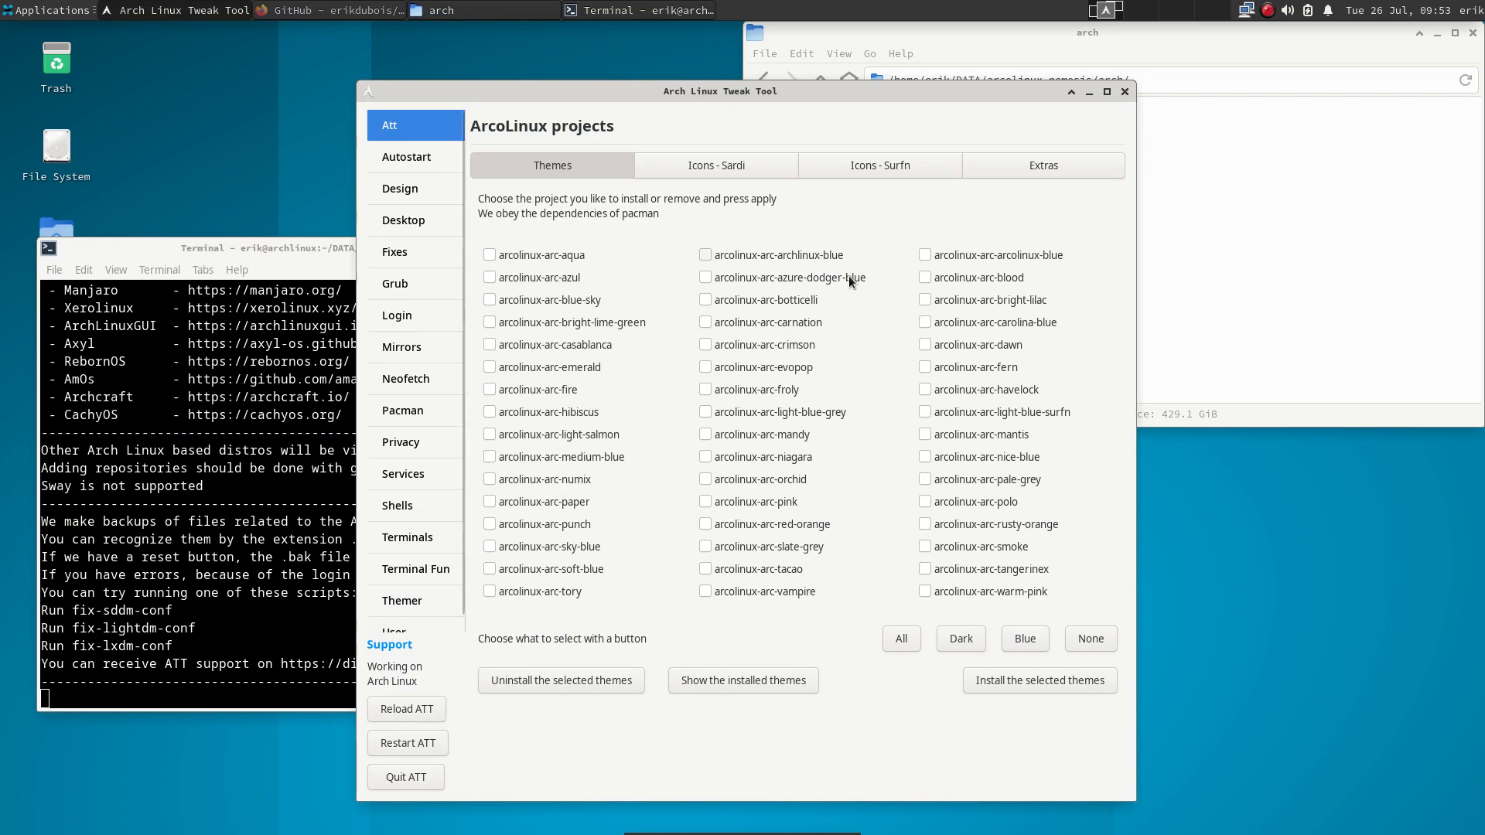
{"action": "left_click", "coordinate": [747, 164]}
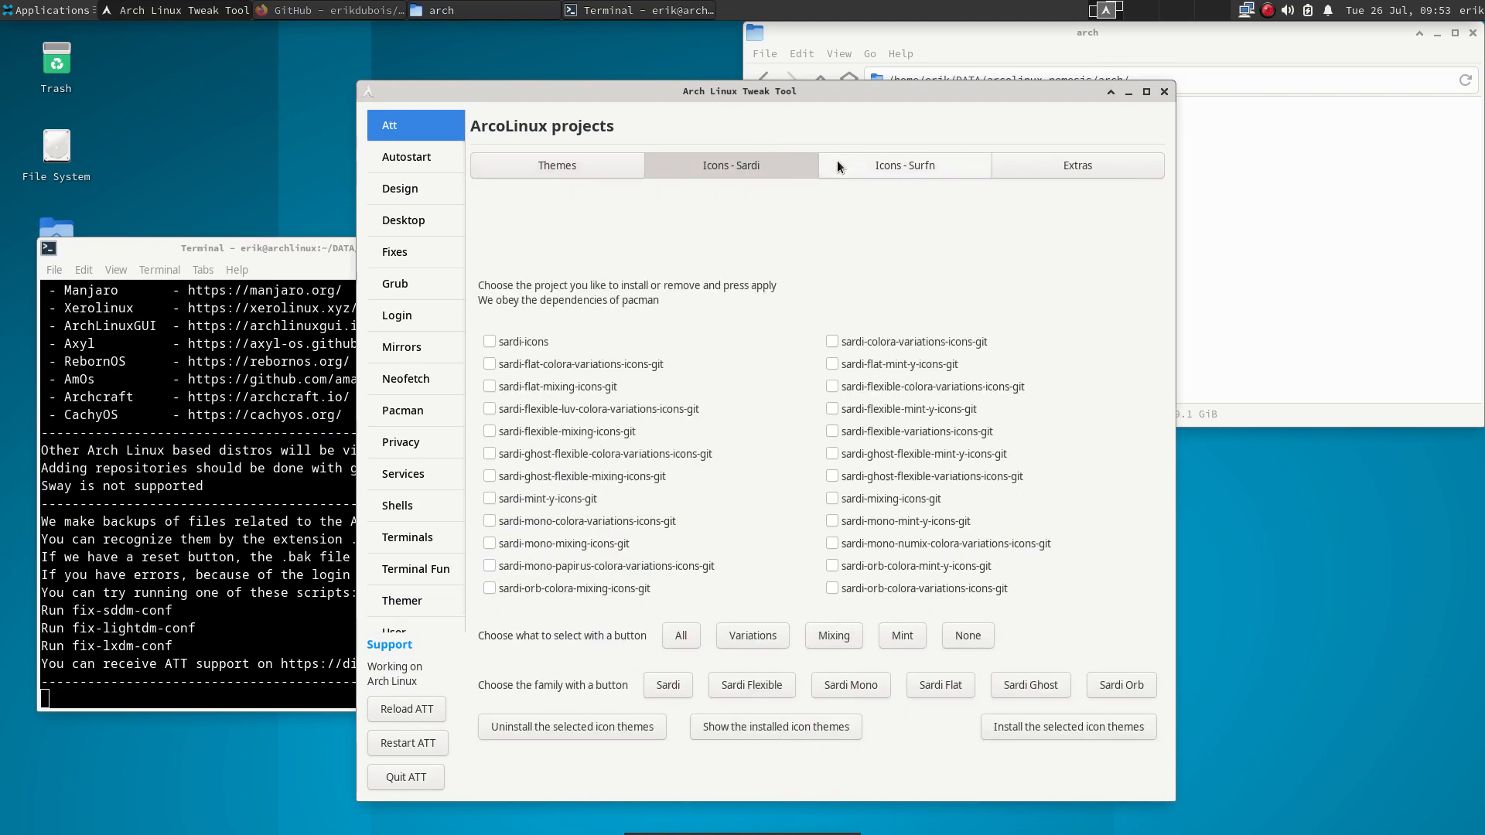
{"action": "left_click", "coordinate": [949, 164]}
{"action": "left_click", "coordinate": [1007, 167]}
{"action": "left_click", "coordinate": [577, 165]}
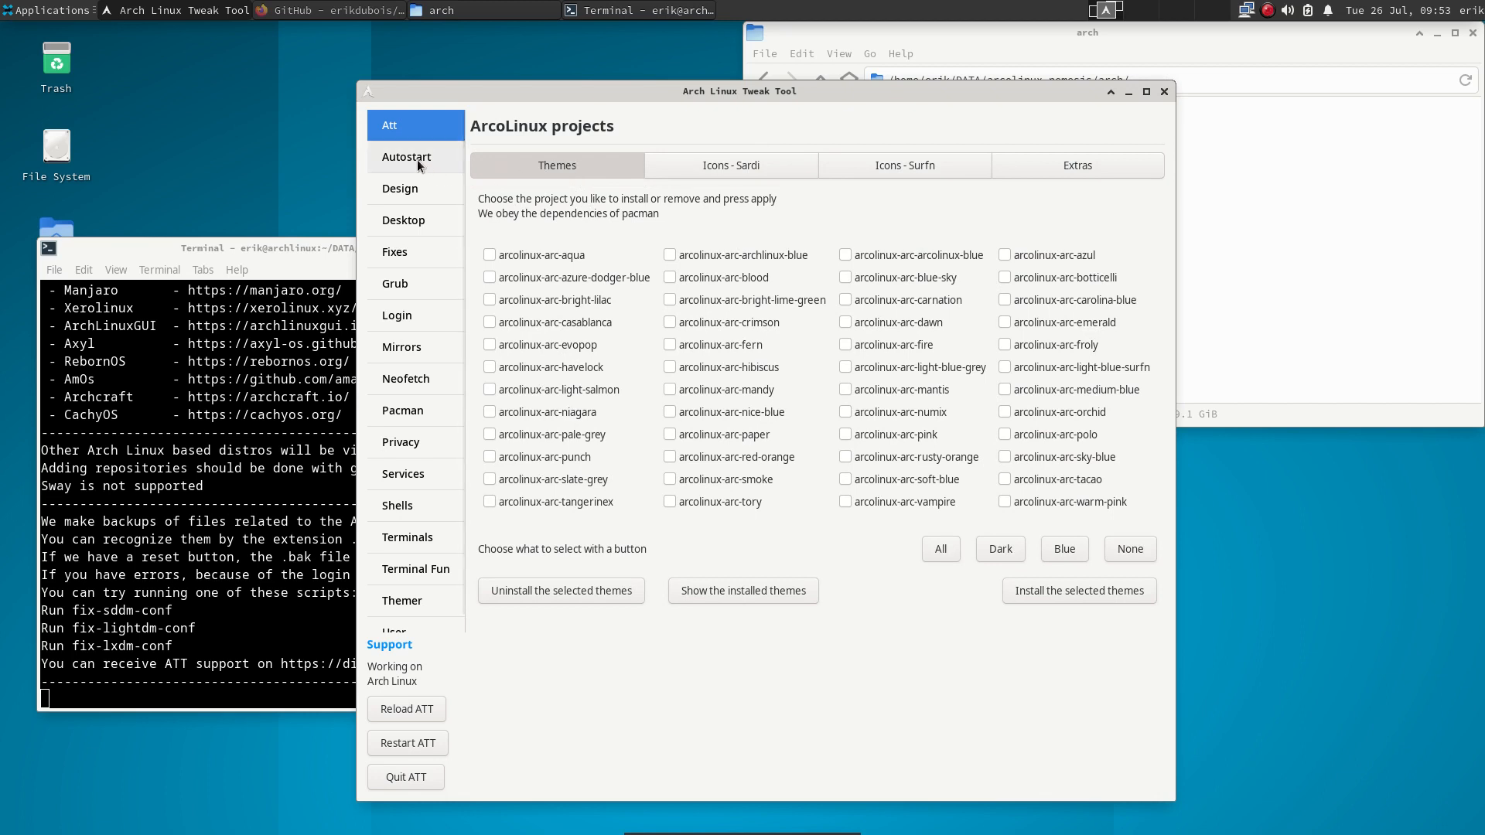
- On the Pacman page, install the ArcoLinux keys and mirrors, then reopen the Pacman page
{"action": "left_click", "coordinate": [414, 408]}
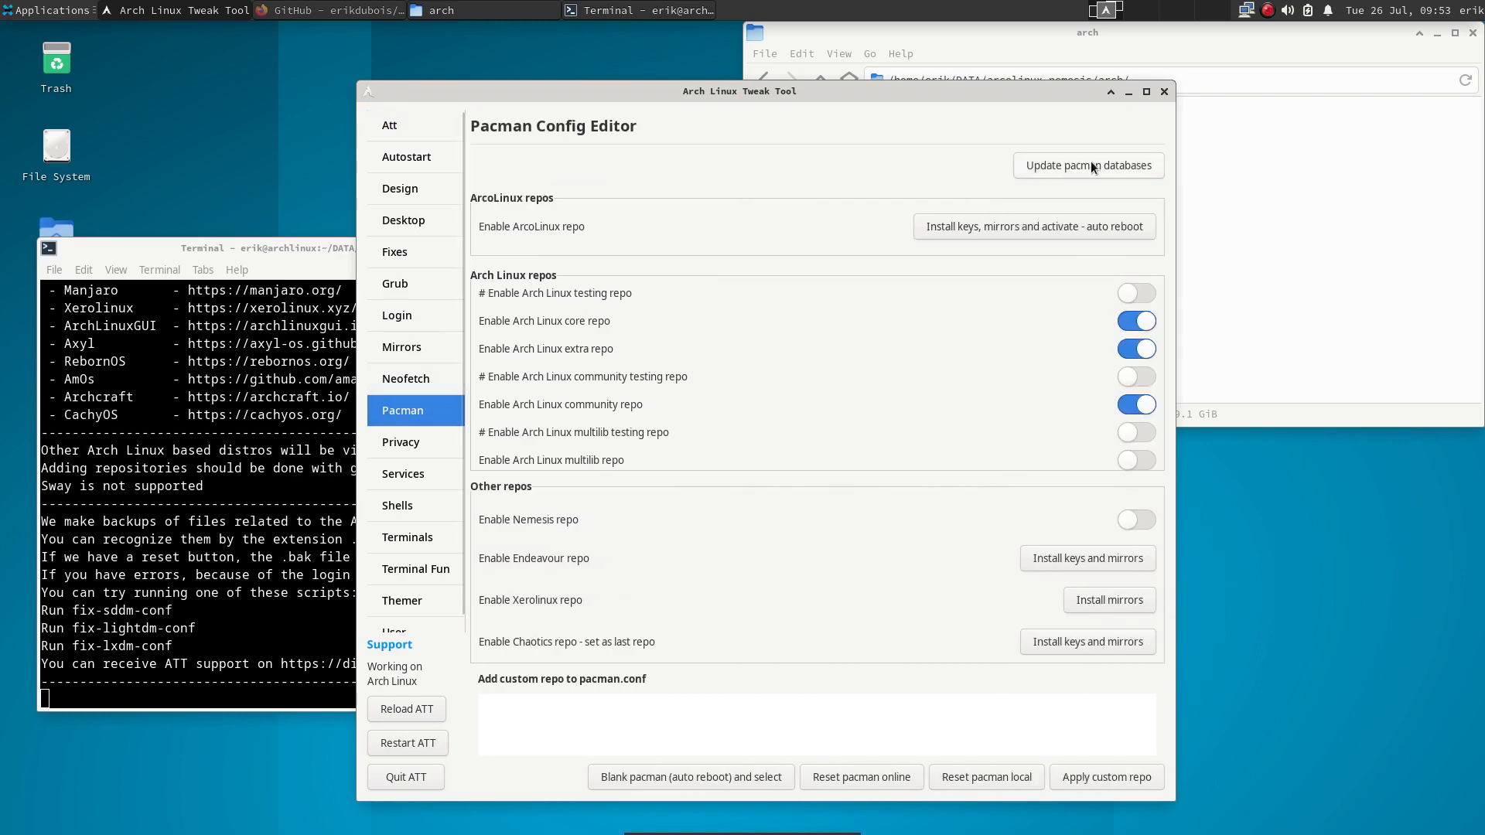
{"action": "left_click", "coordinate": [1051, 225]}
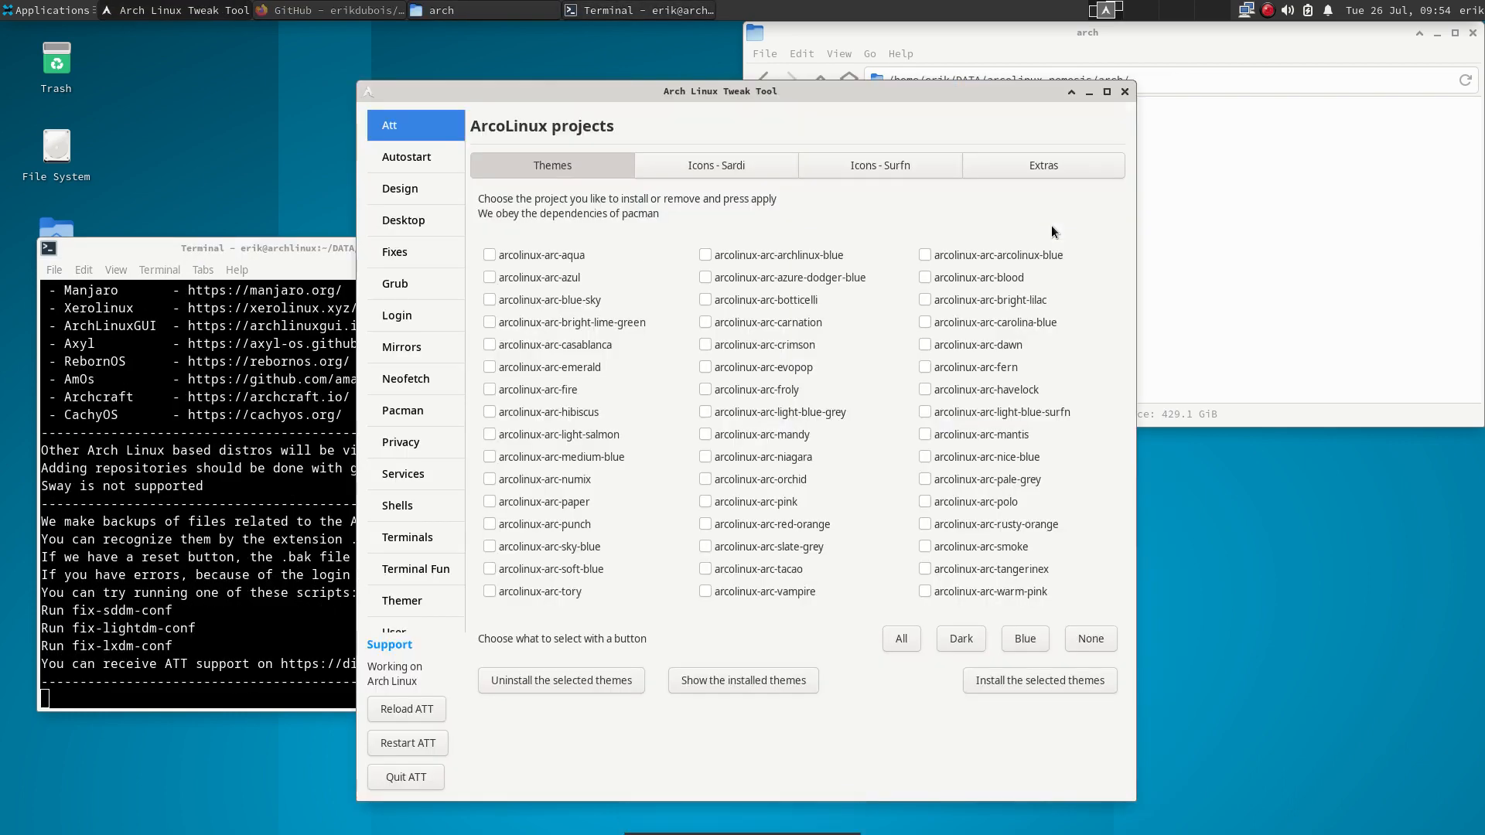
{"action": "left_click", "coordinate": [417, 410]}
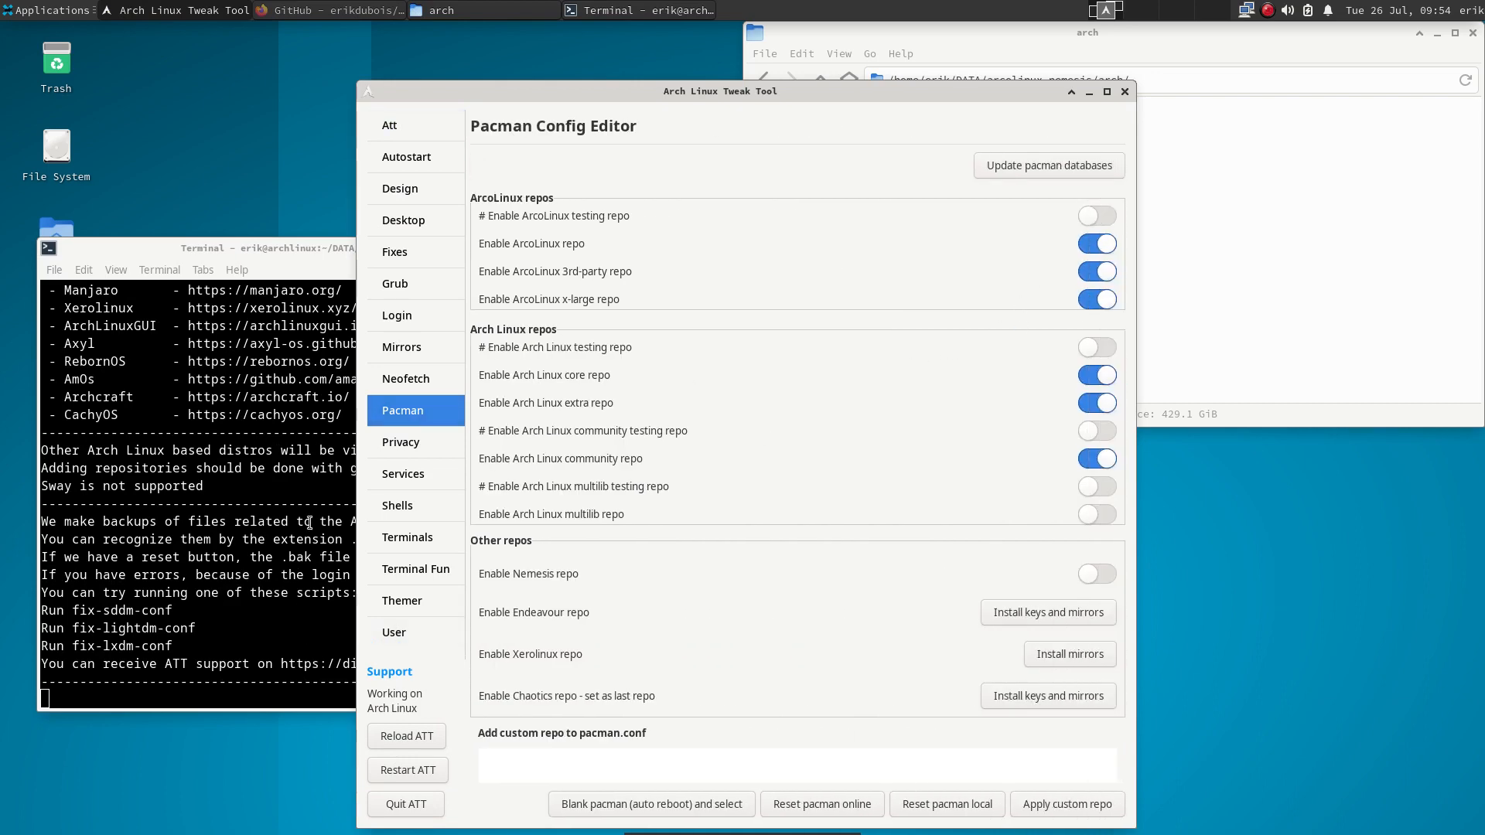
- Run sudo pacman -Syyu in a new terminal and install the six upgraded packages
{"action": "key", "text": "ctrl+alt+t"}
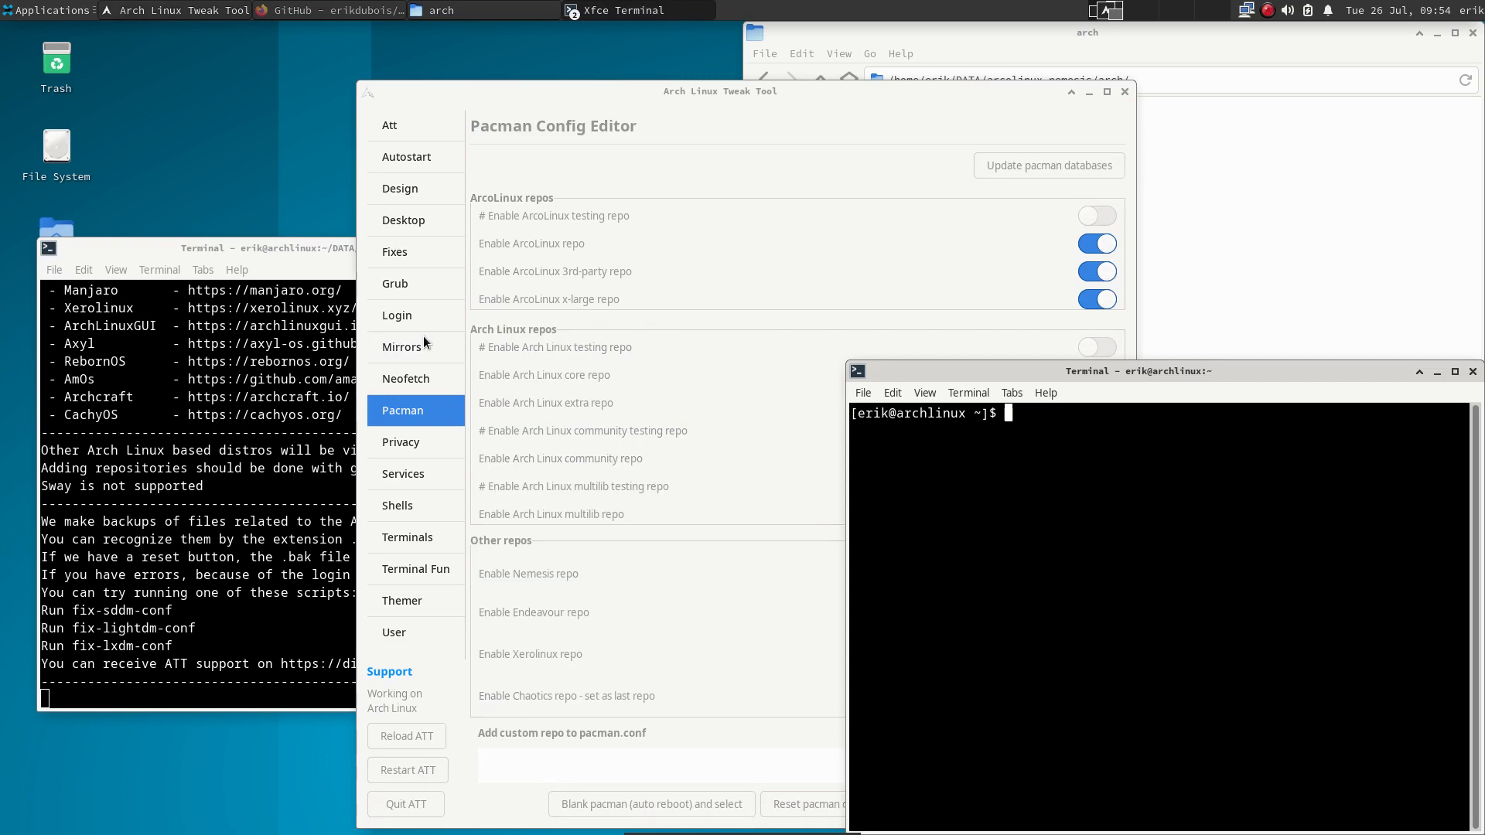
{"action": "type", "text": "sudo pacman -Syyu"}
{"action": "key", "text": "Return"}
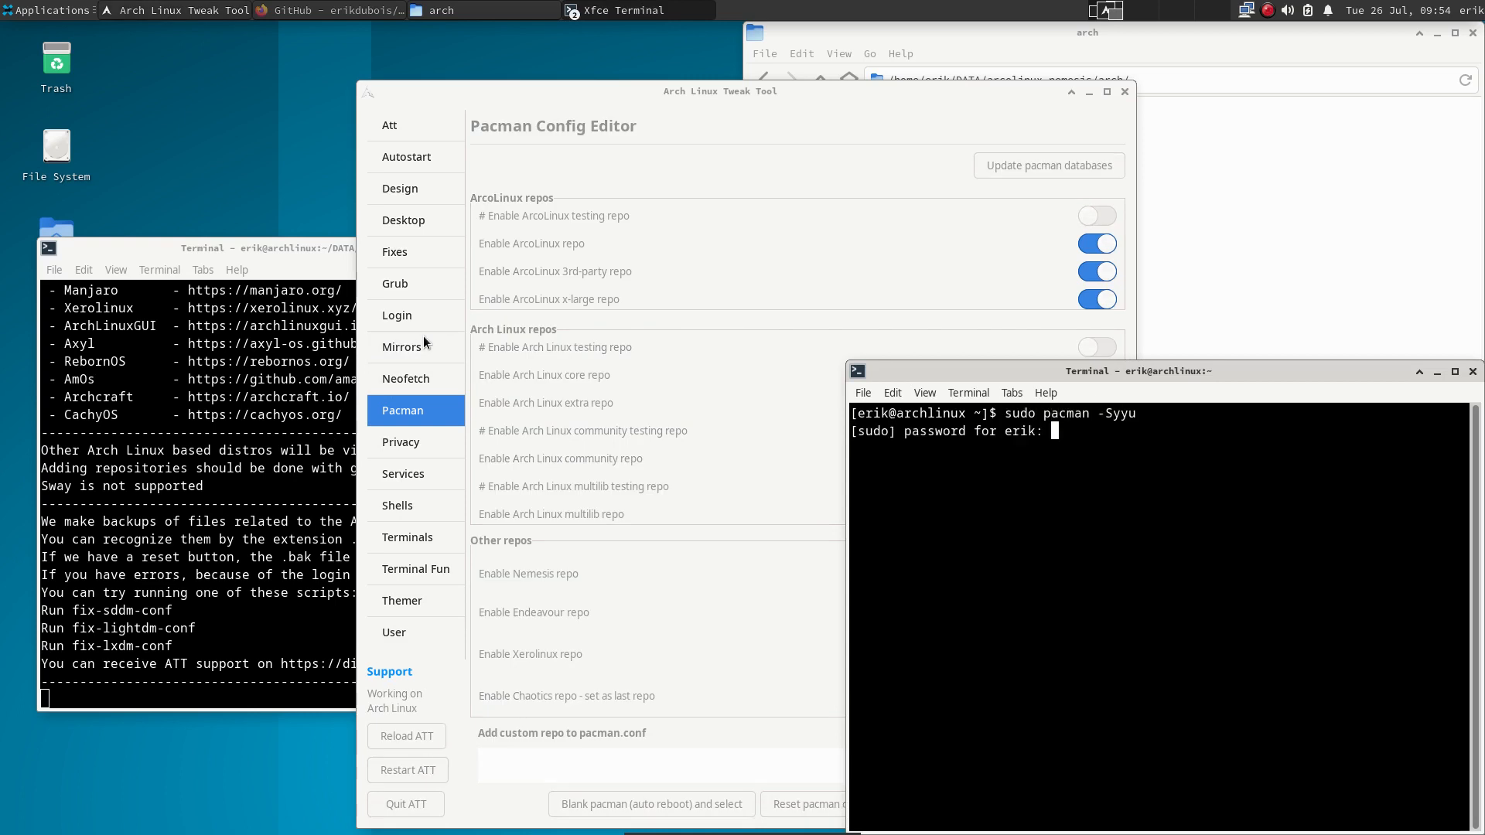
{"action": "key", "text": "Return"}
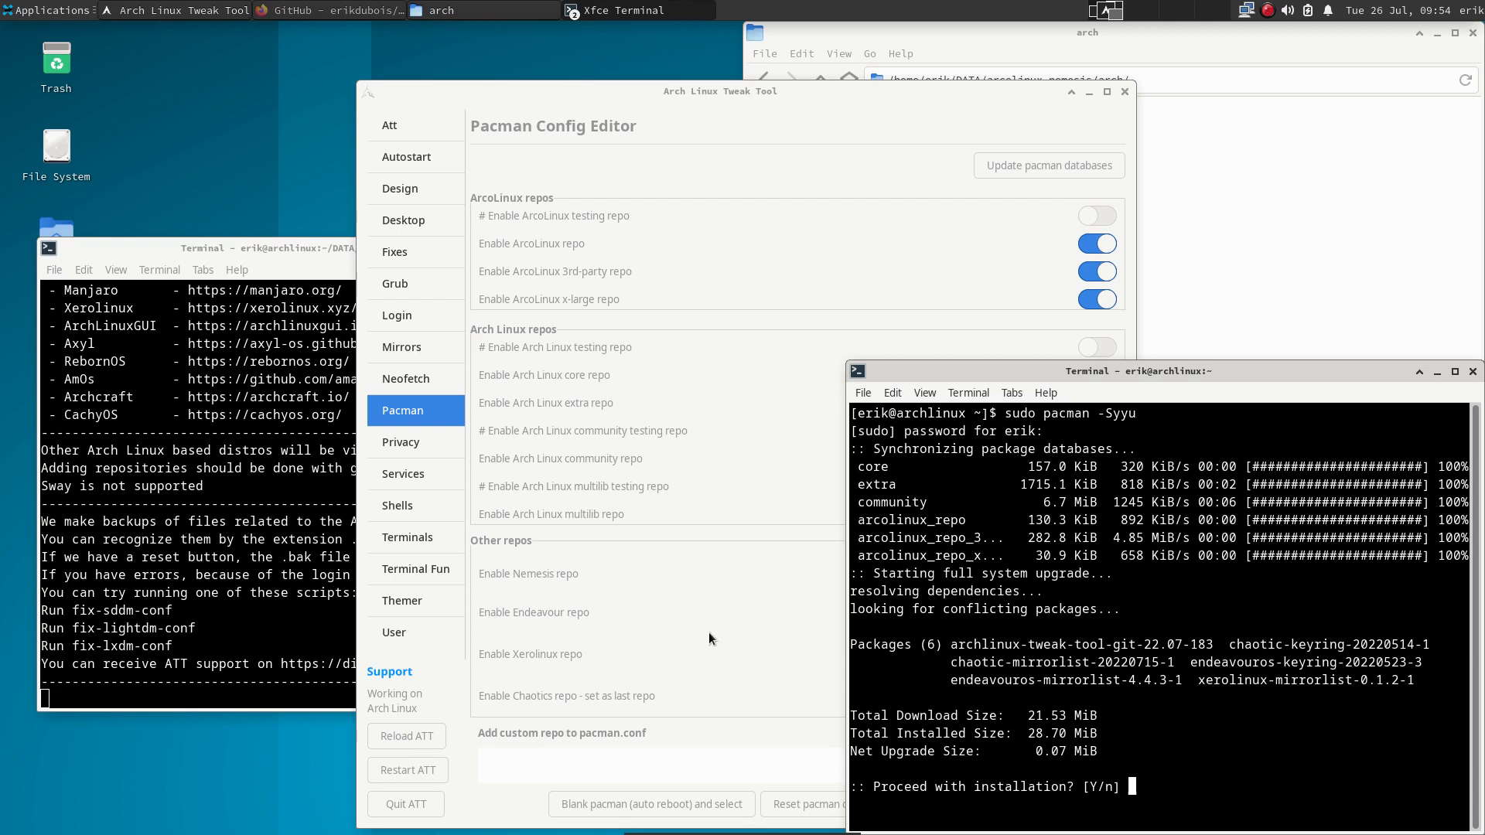
{"action": "left_click_drag", "start_coordinate": [1147, 643], "coordinate": [1207, 643]}
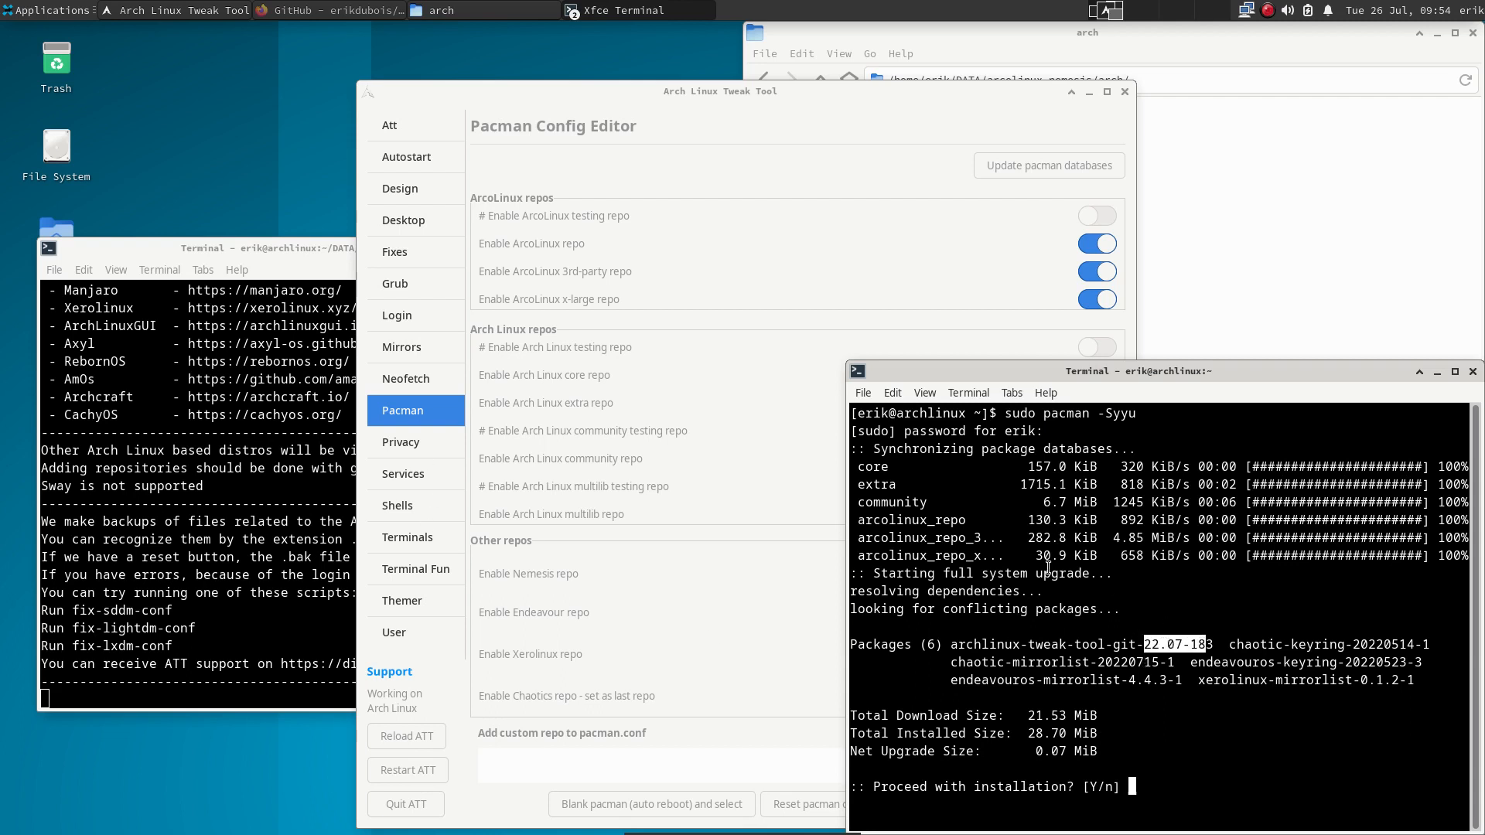
{"action": "left_click_drag", "start_coordinate": [1021, 555], "coordinate": [871, 524]}
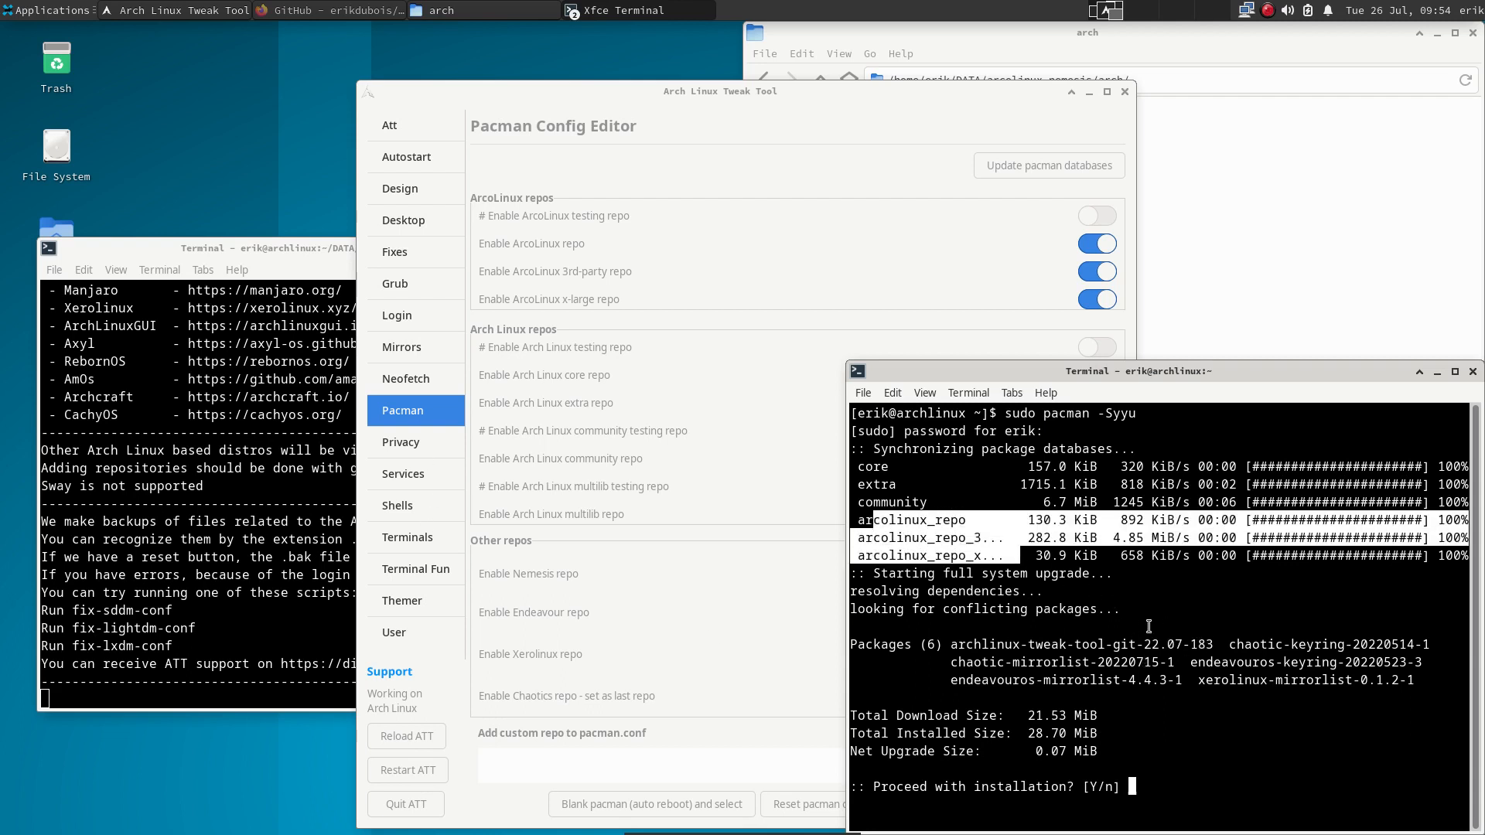
{"action": "left_click", "coordinate": [1196, 766]}
{"action": "key", "text": "Return"}
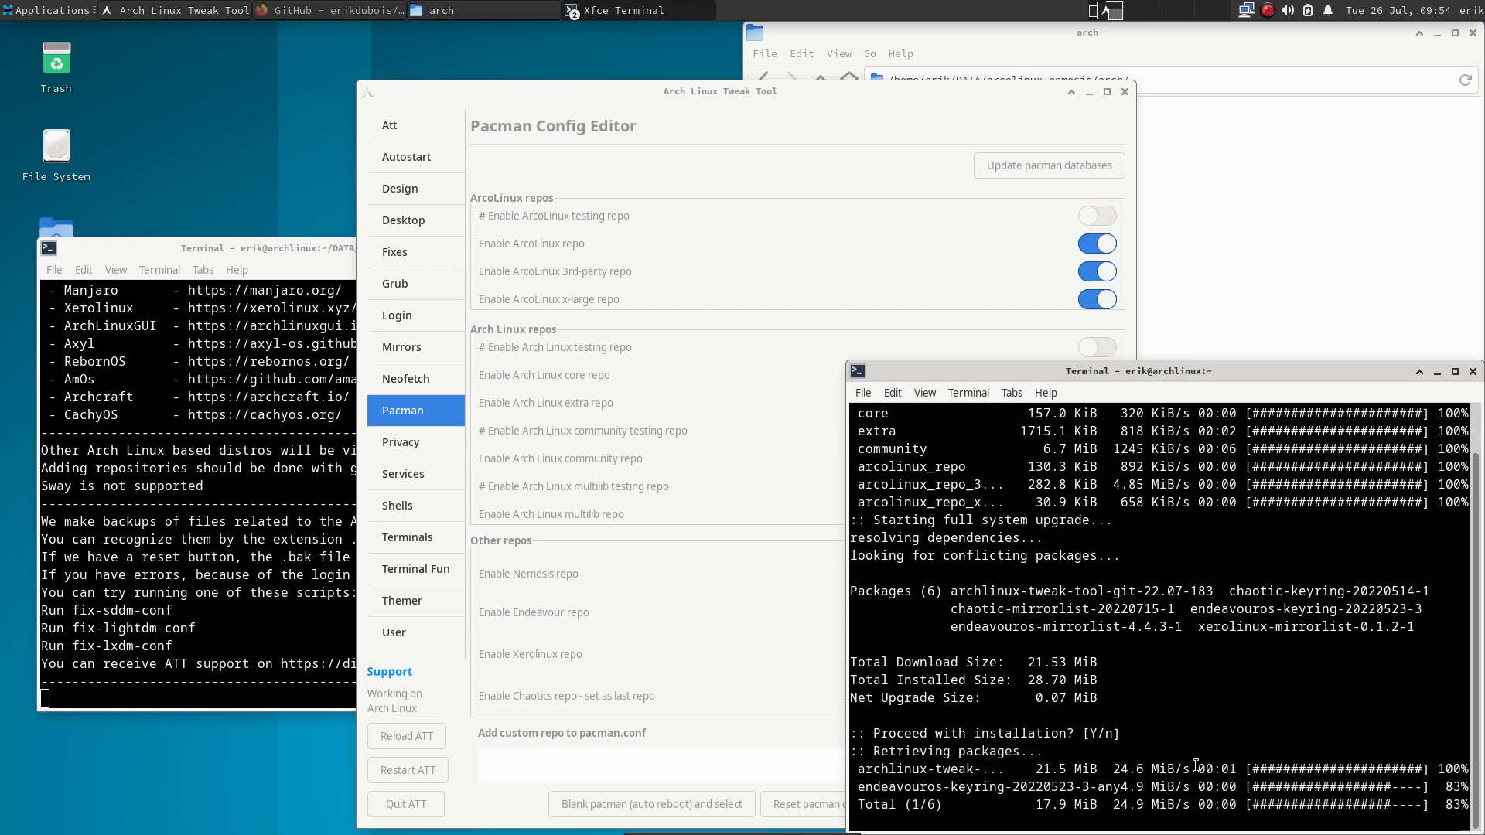
{"action": "left_click_drag", "start_coordinate": [815, 95], "coordinate": [524, 60]}
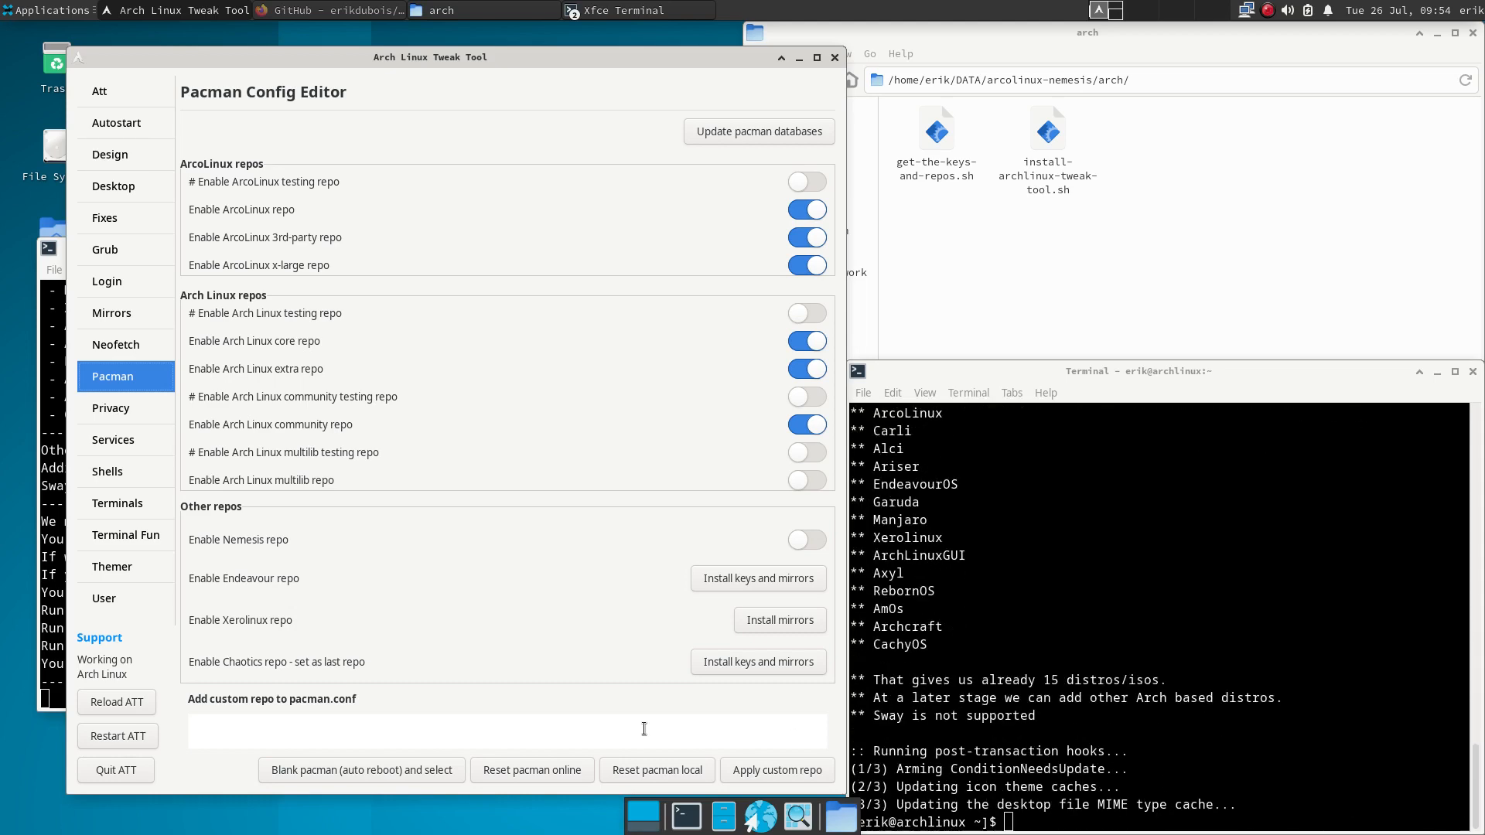
- Restart the tweak tool and toggle the Nemesis repo on and off on the Pacman page
{"action": "left_click", "coordinate": [135, 744]}
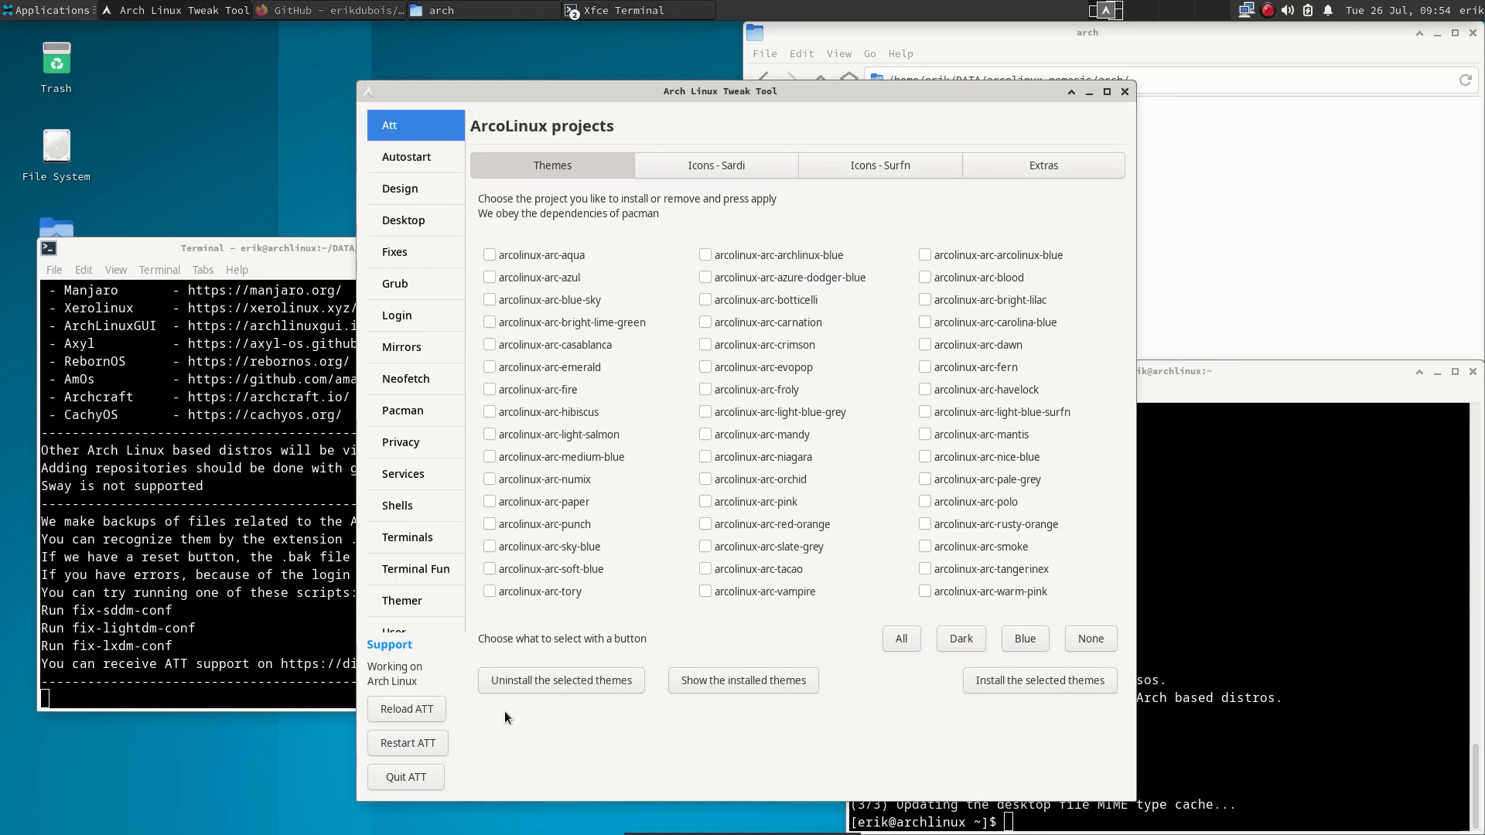
{"action": "left_click", "coordinate": [430, 410]}
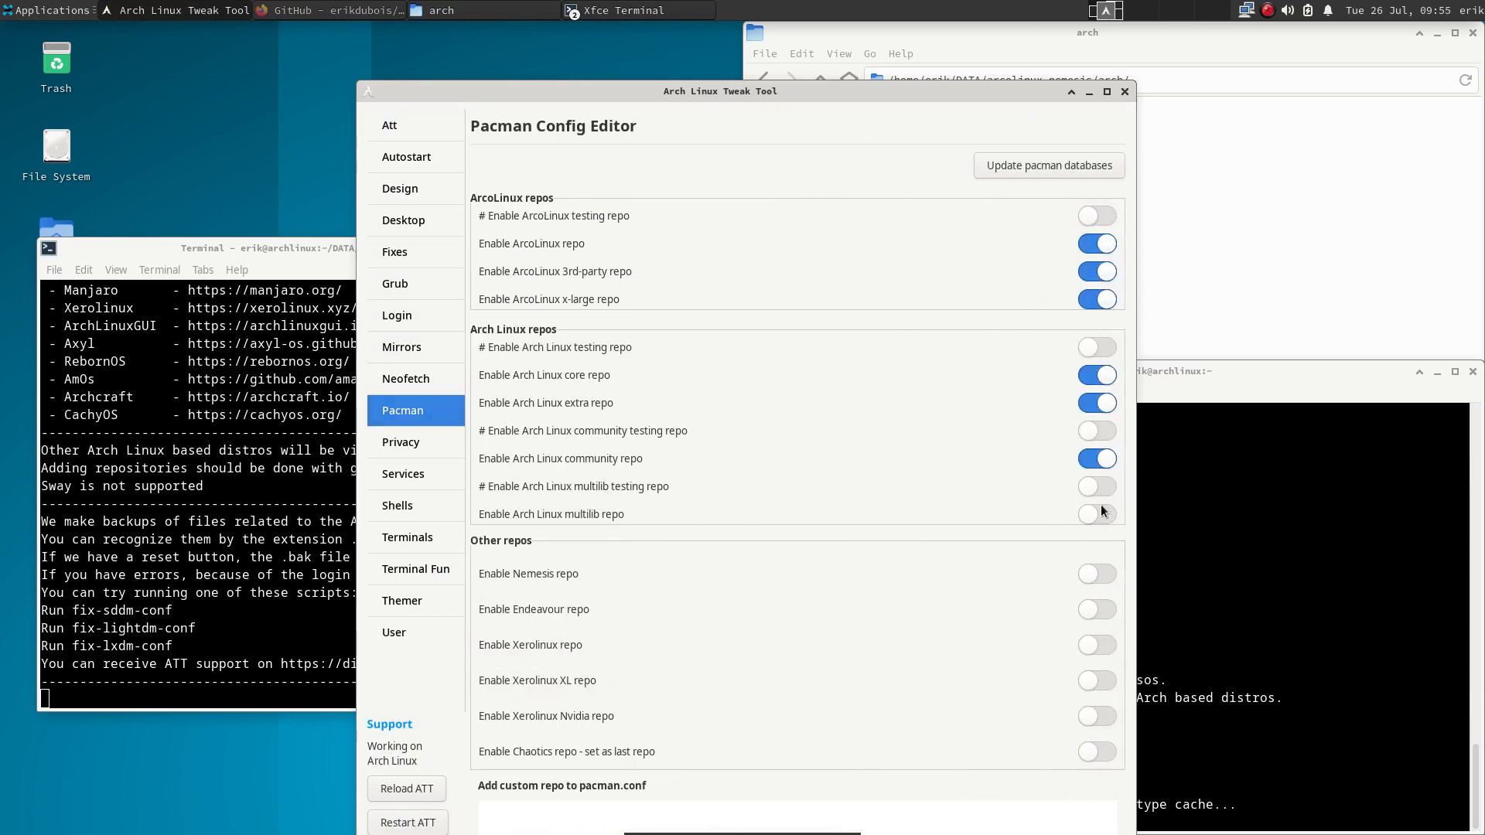
{"action": "left_click", "coordinate": [1101, 575]}
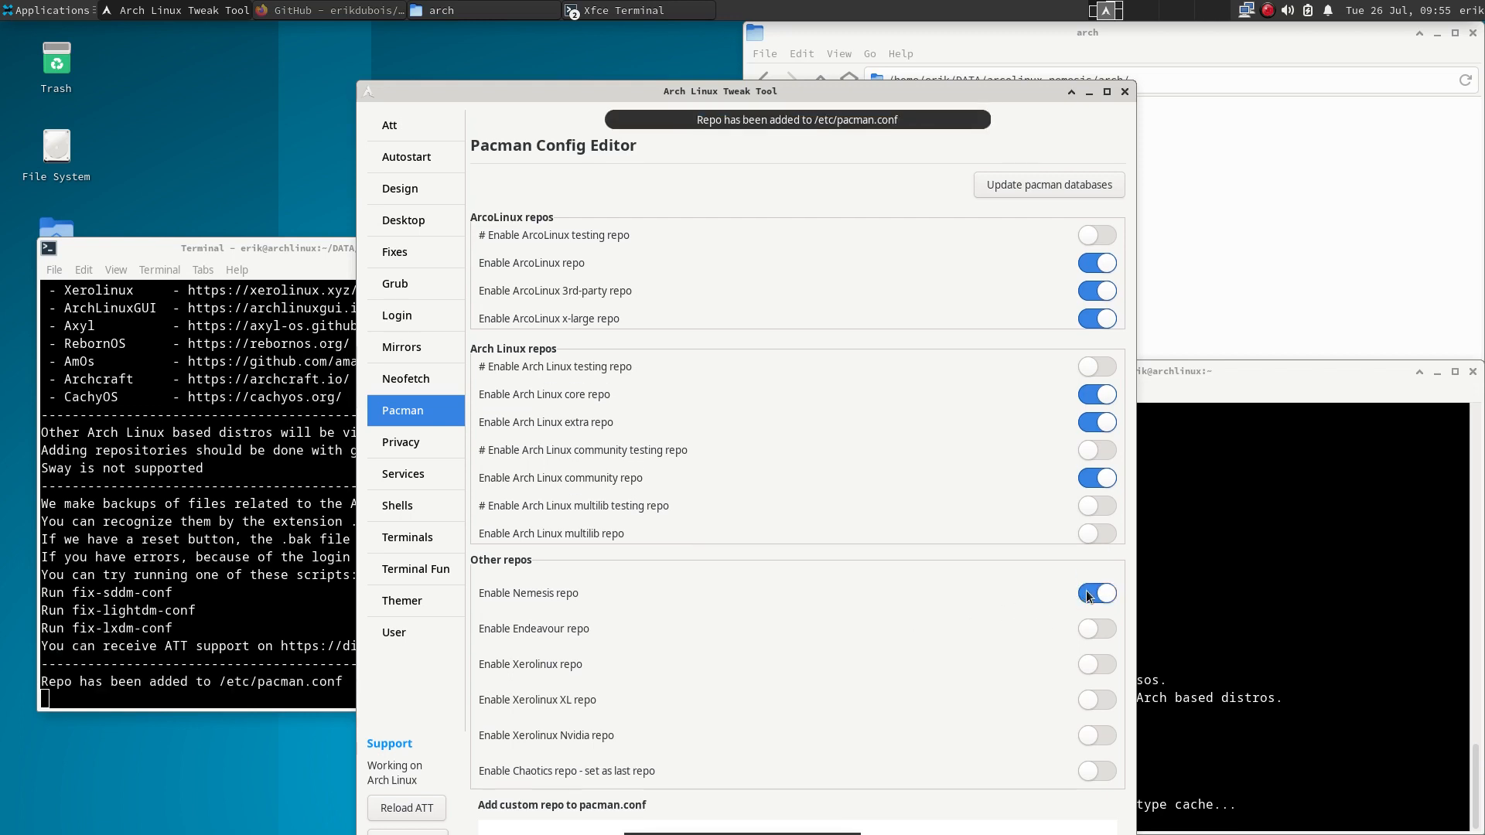
{"action": "left_click", "coordinate": [1087, 594]}
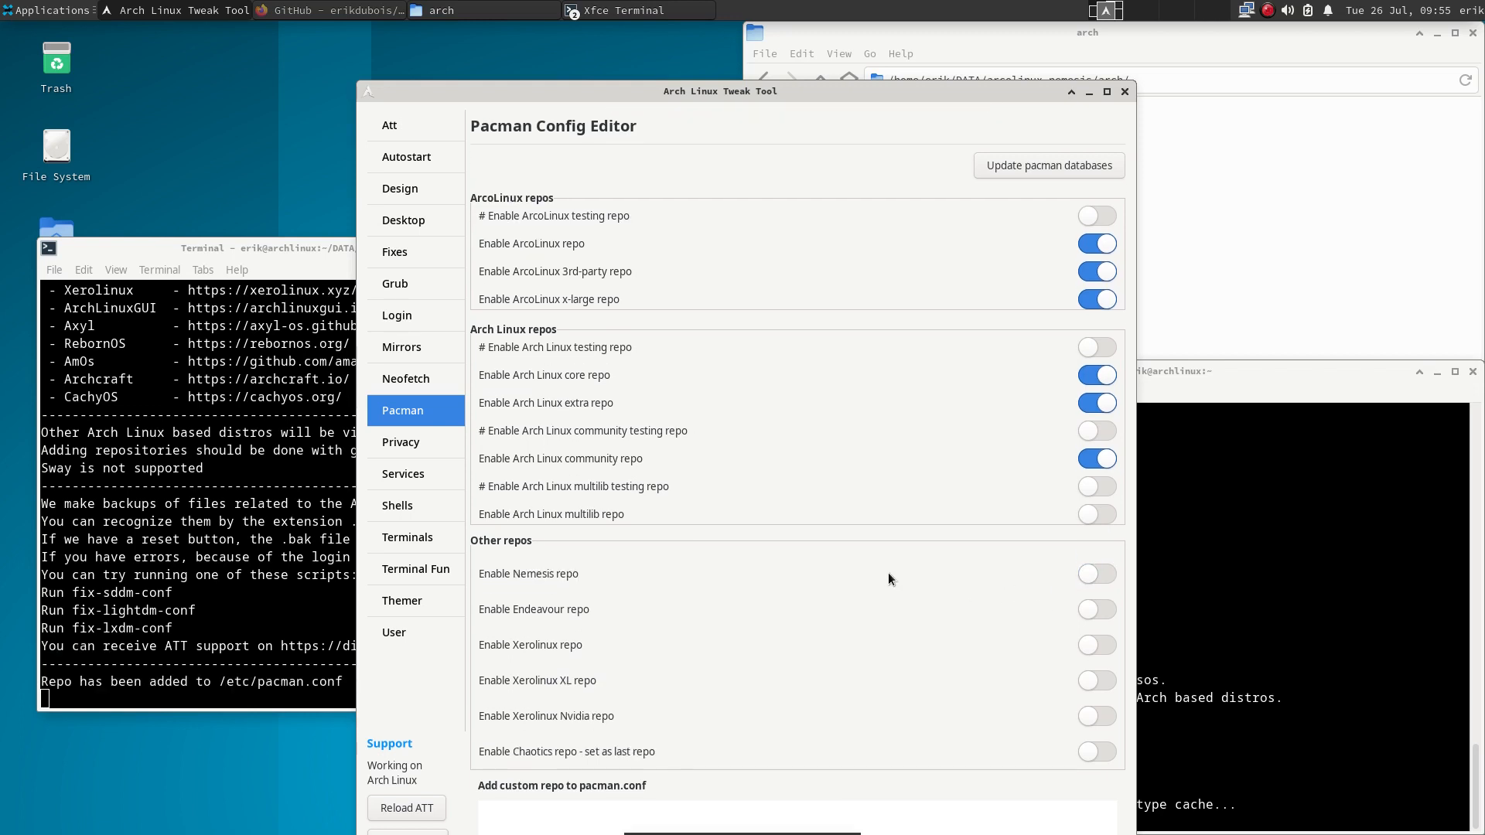
- Tick the Edu Candy Beauty and Tela icon packages under Extras, try installing, then return to Pacman
{"action": "left_click", "coordinate": [396, 129]}
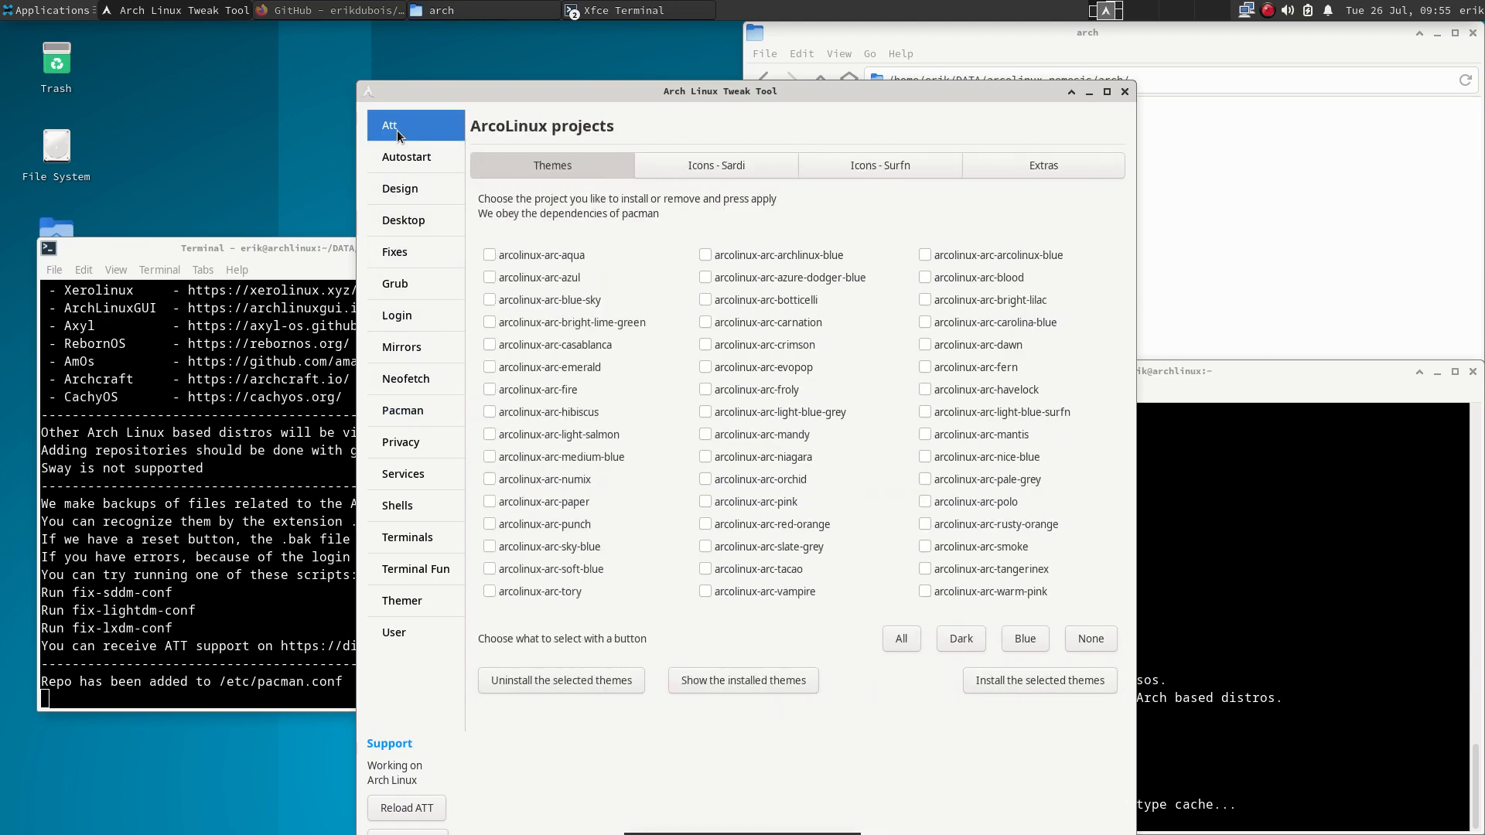
{"action": "left_click", "coordinate": [1032, 167]}
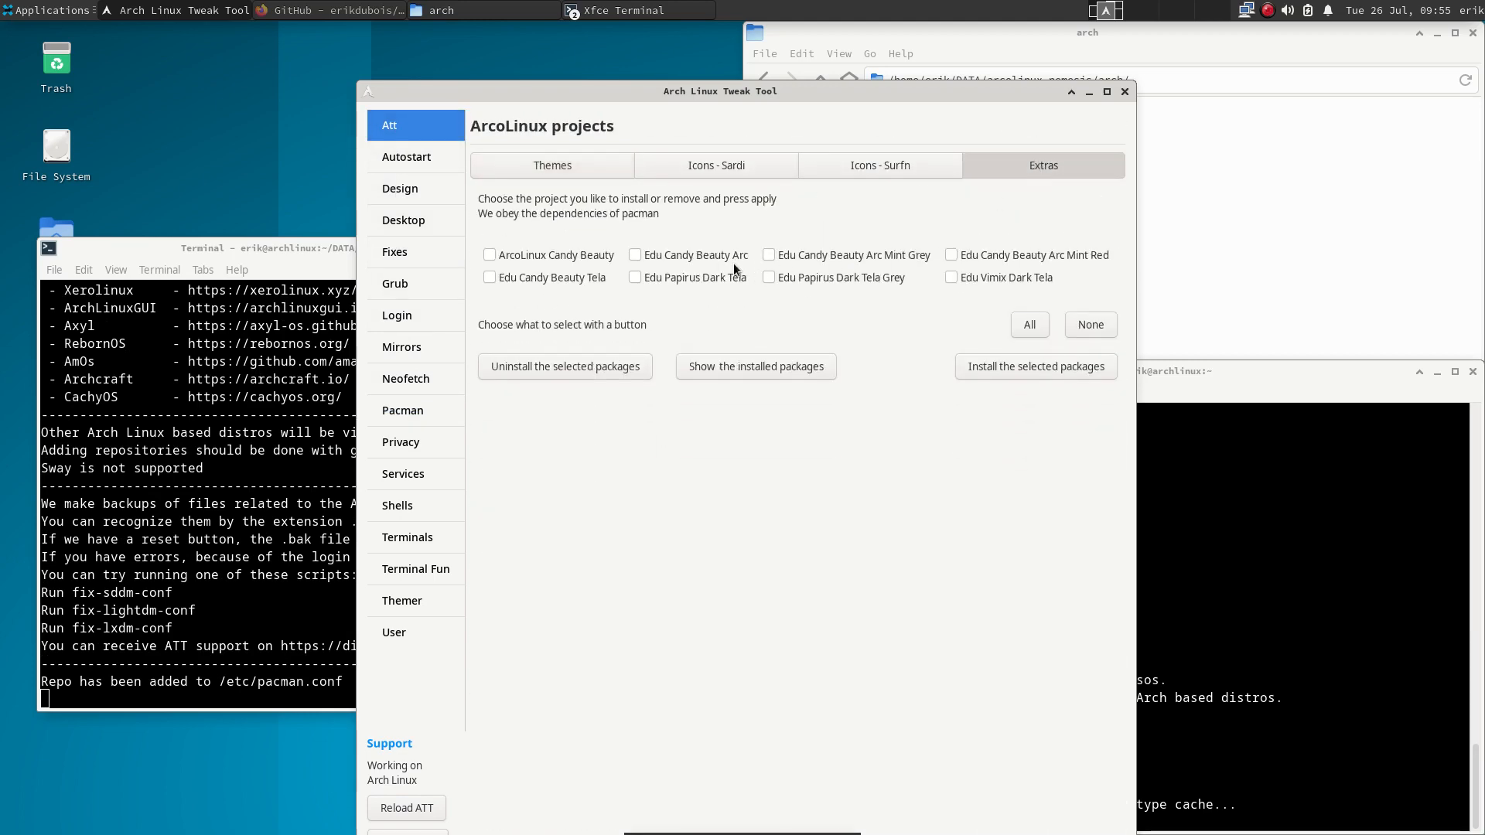
{"action": "left_click", "coordinate": [707, 261]}
{"action": "left_click", "coordinate": [1014, 377]}
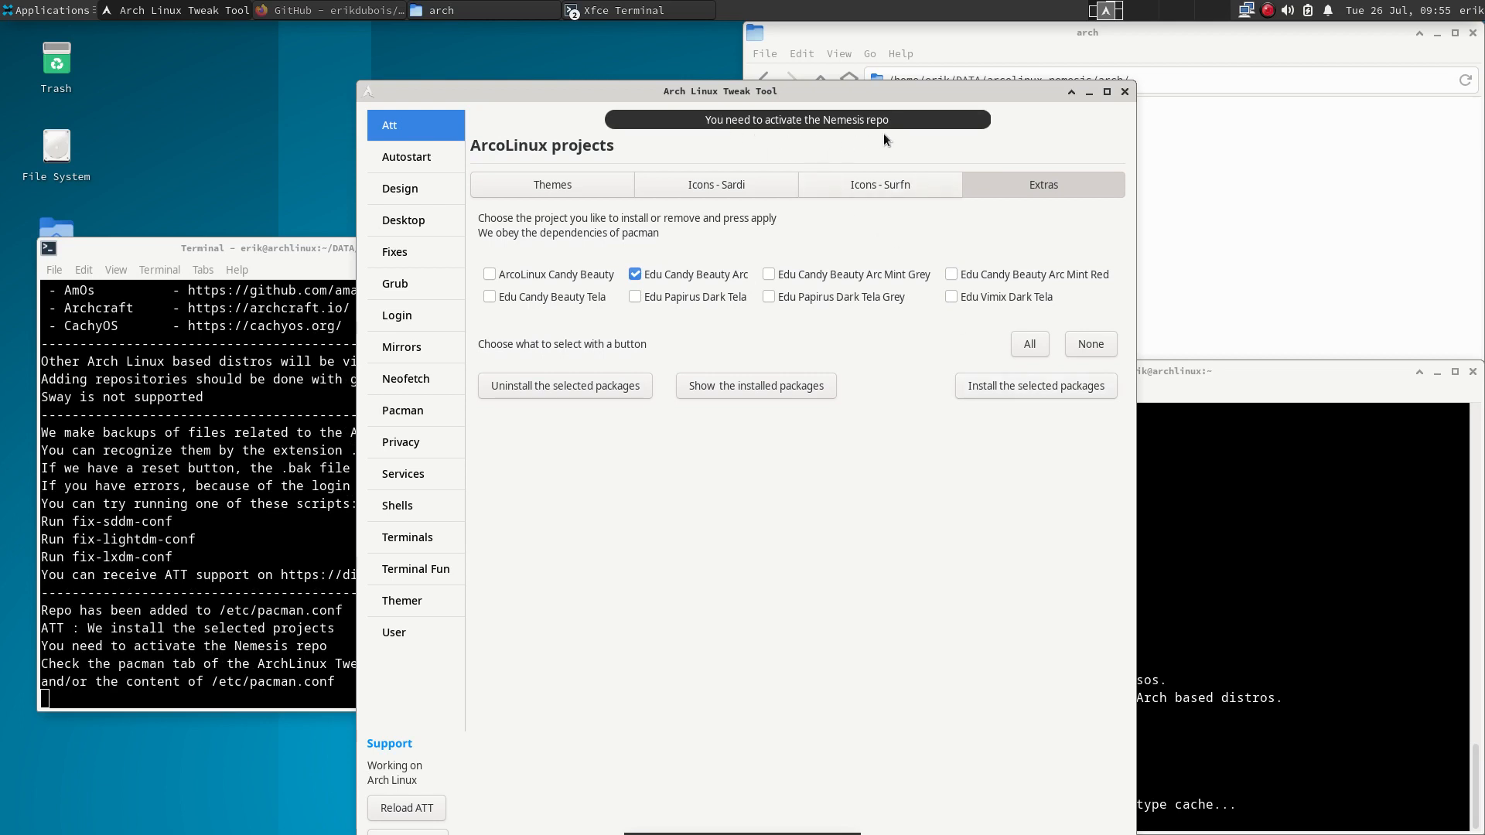
{"action": "left_click", "coordinate": [889, 256]}
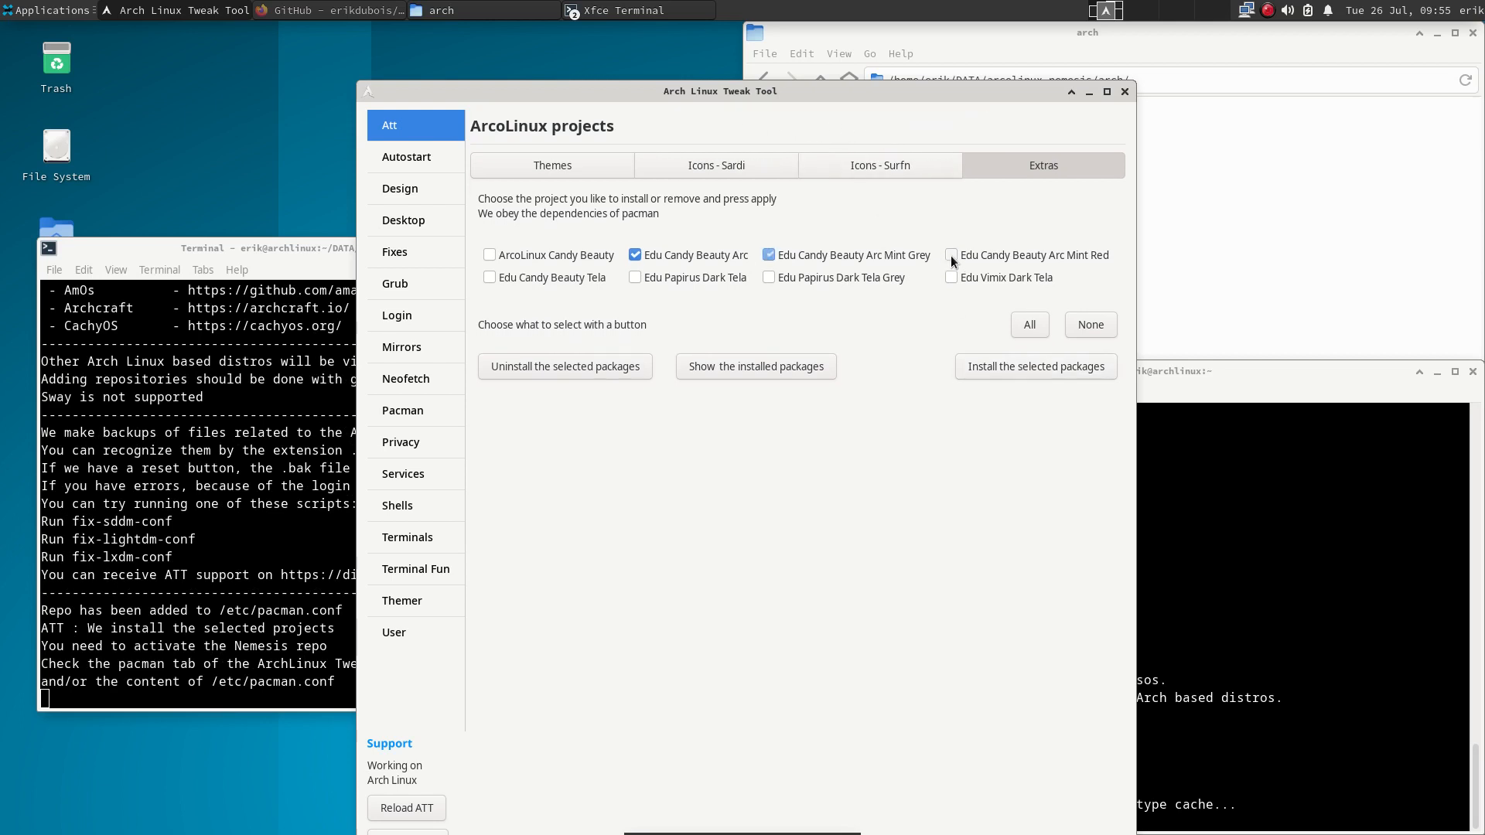
{"action": "left_click", "coordinate": [981, 278]}
{"action": "left_click", "coordinate": [798, 283]}
{"action": "left_click", "coordinate": [702, 280]}
{"action": "left_click", "coordinate": [586, 280]}
{"action": "left_click", "coordinate": [1036, 363]}
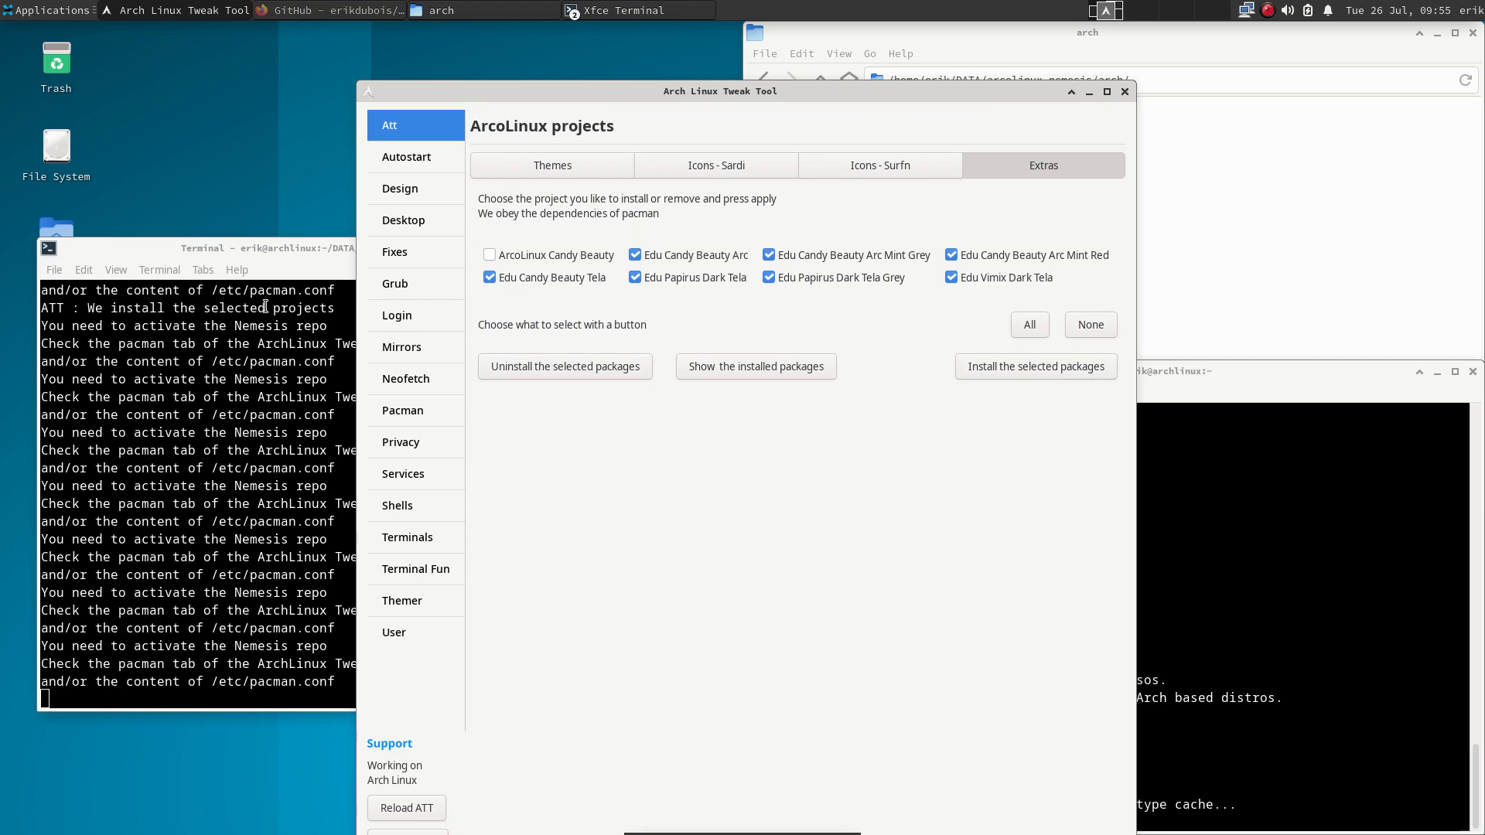
{"action": "left_click", "coordinate": [425, 417]}
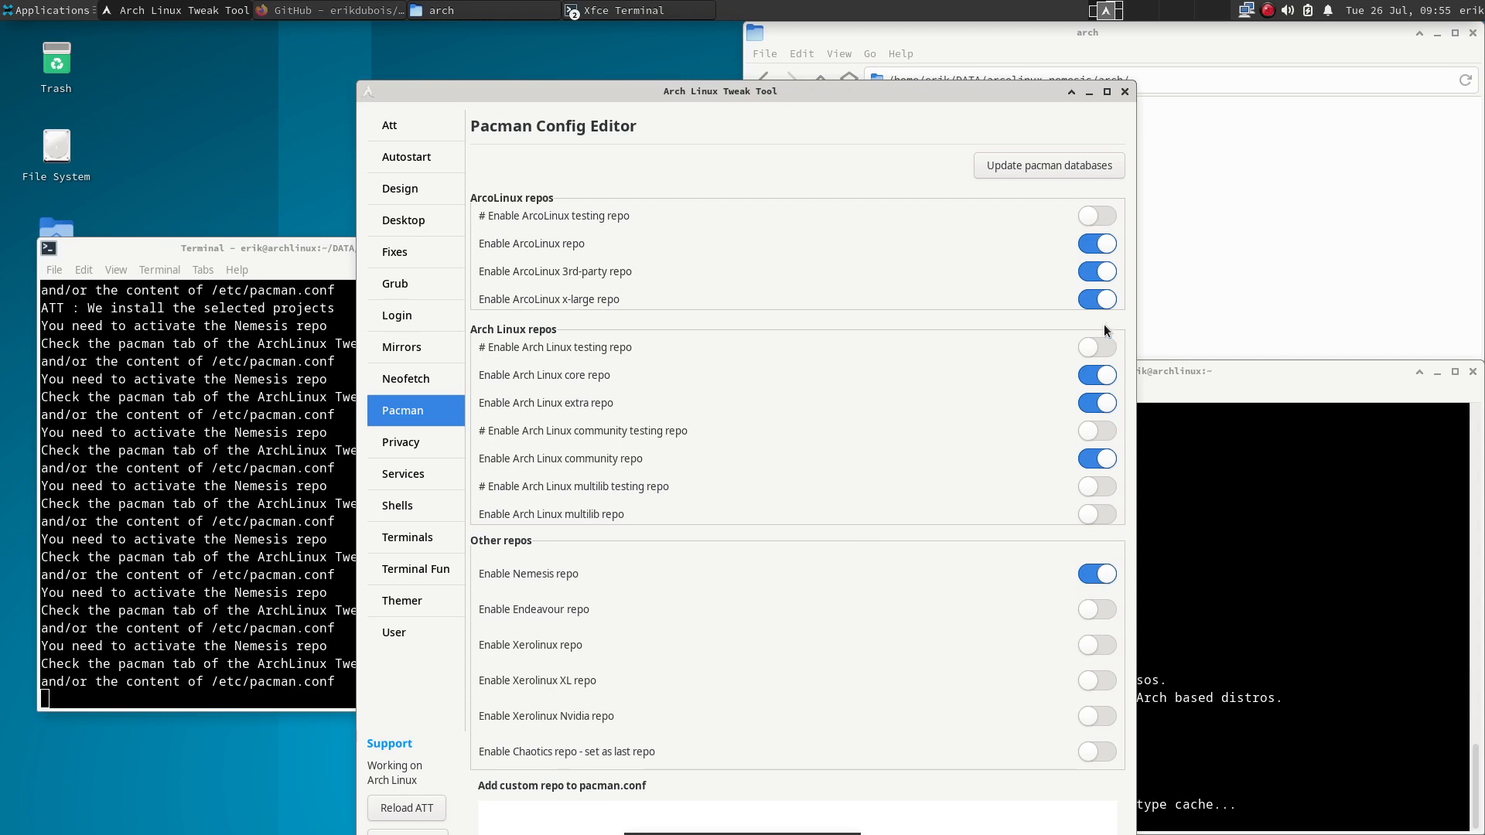
- Switch back and forth between the Design page and the ArcoLinux projects page
{"action": "left_click", "coordinate": [430, 126]}
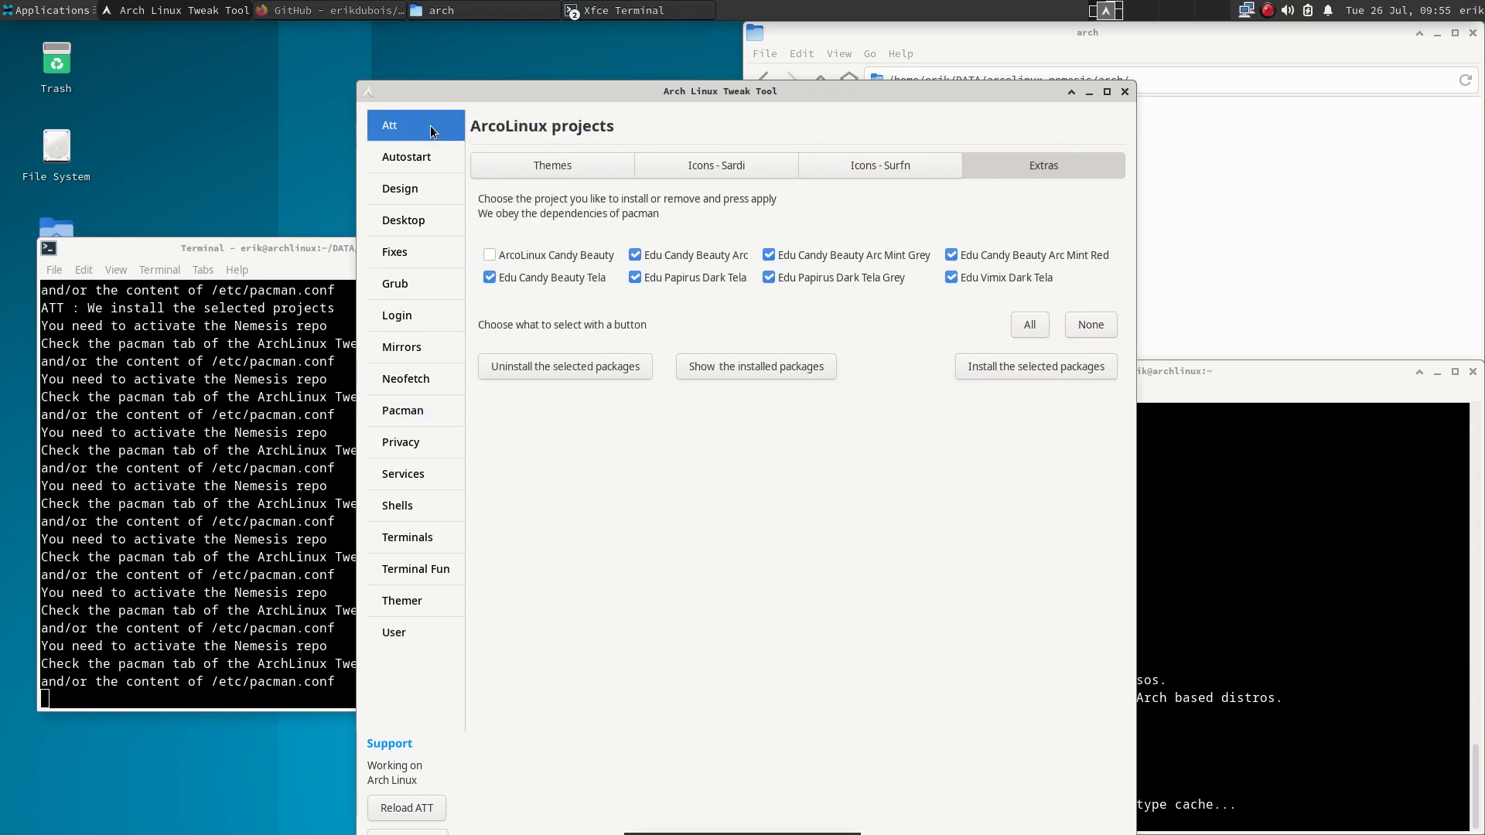
{"action": "left_click", "coordinate": [408, 186]}
{"action": "left_click", "coordinate": [402, 128]}
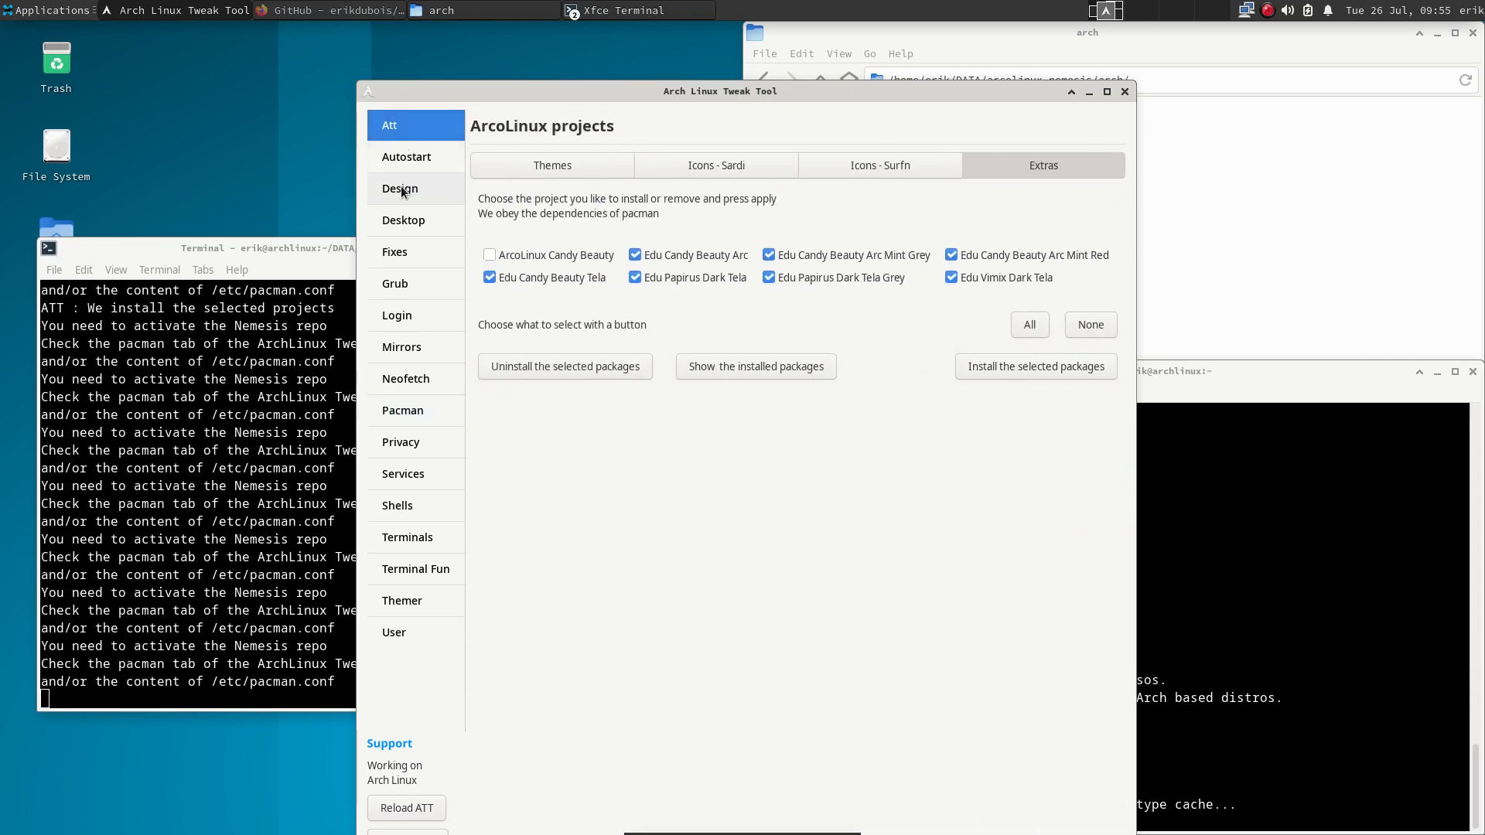
{"action": "left_click", "coordinate": [406, 187]}
{"action": "left_click", "coordinate": [413, 130]}
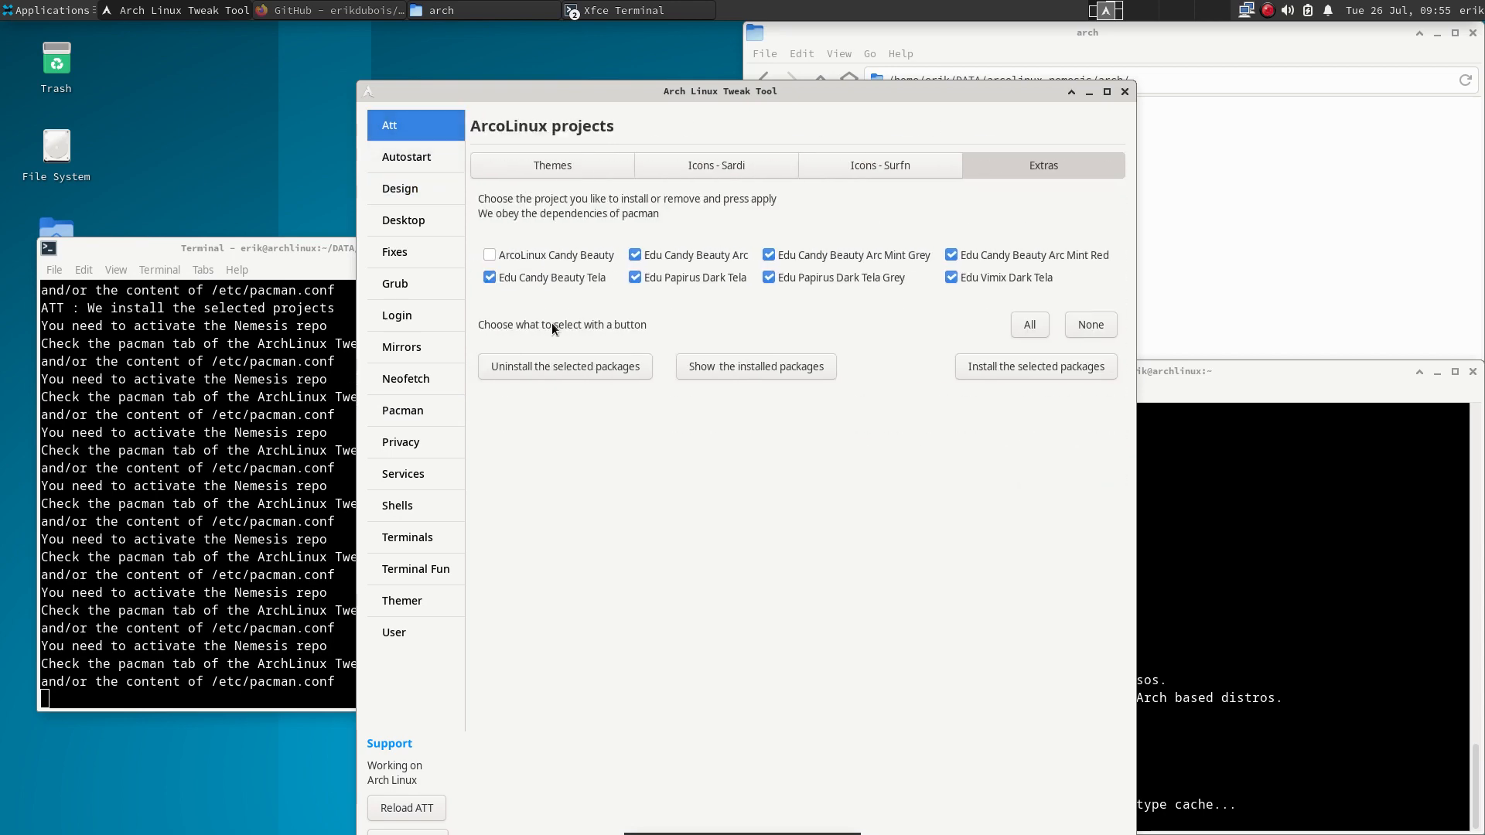
- Select and install every arcolinux-arc theme, then show the Mirrorlist page
{"action": "left_click", "coordinate": [582, 163]}
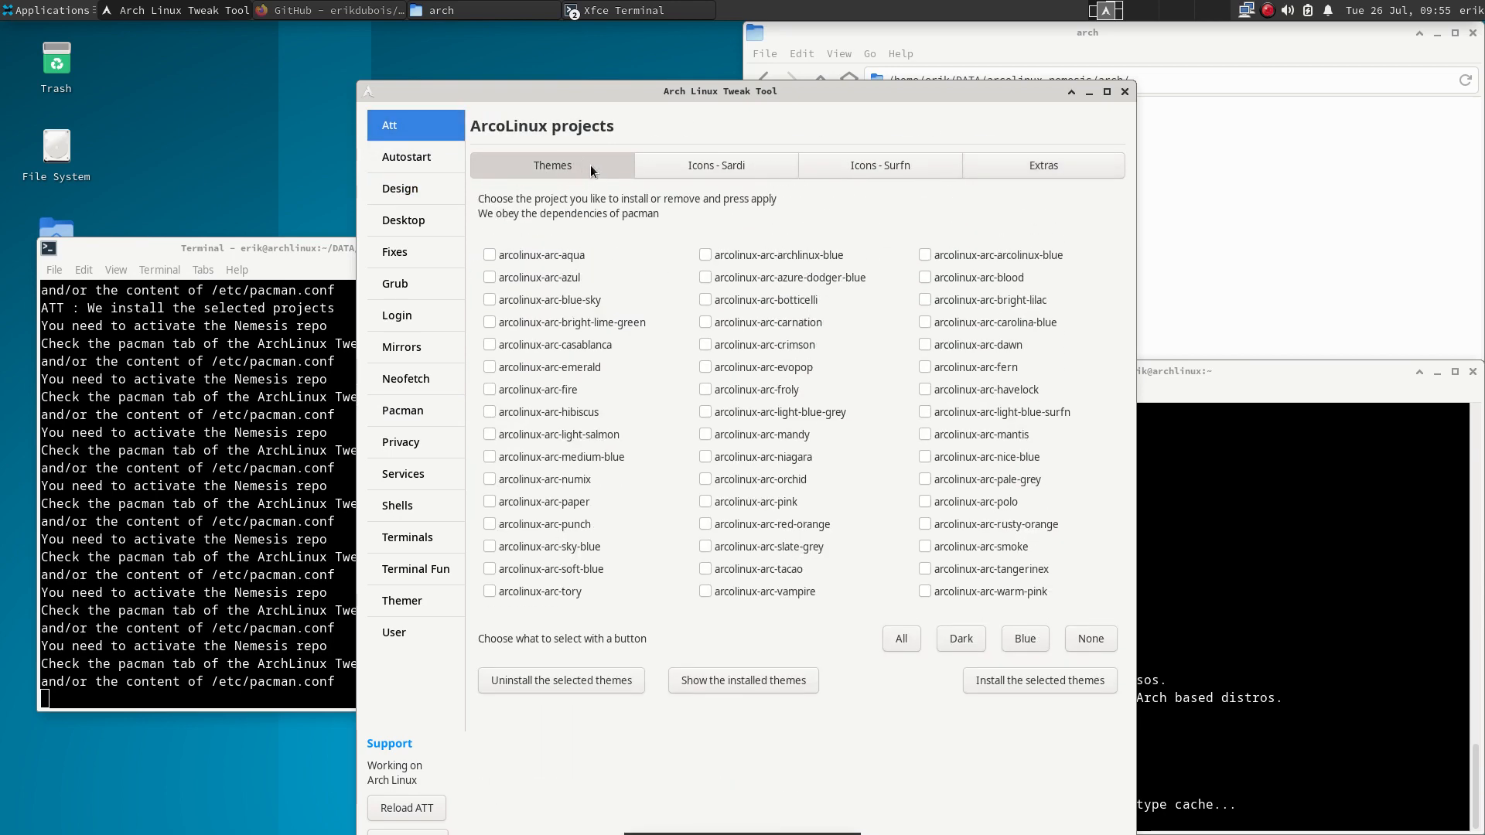
{"action": "left_click_drag", "start_coordinate": [695, 86], "coordinate": [575, 41]}
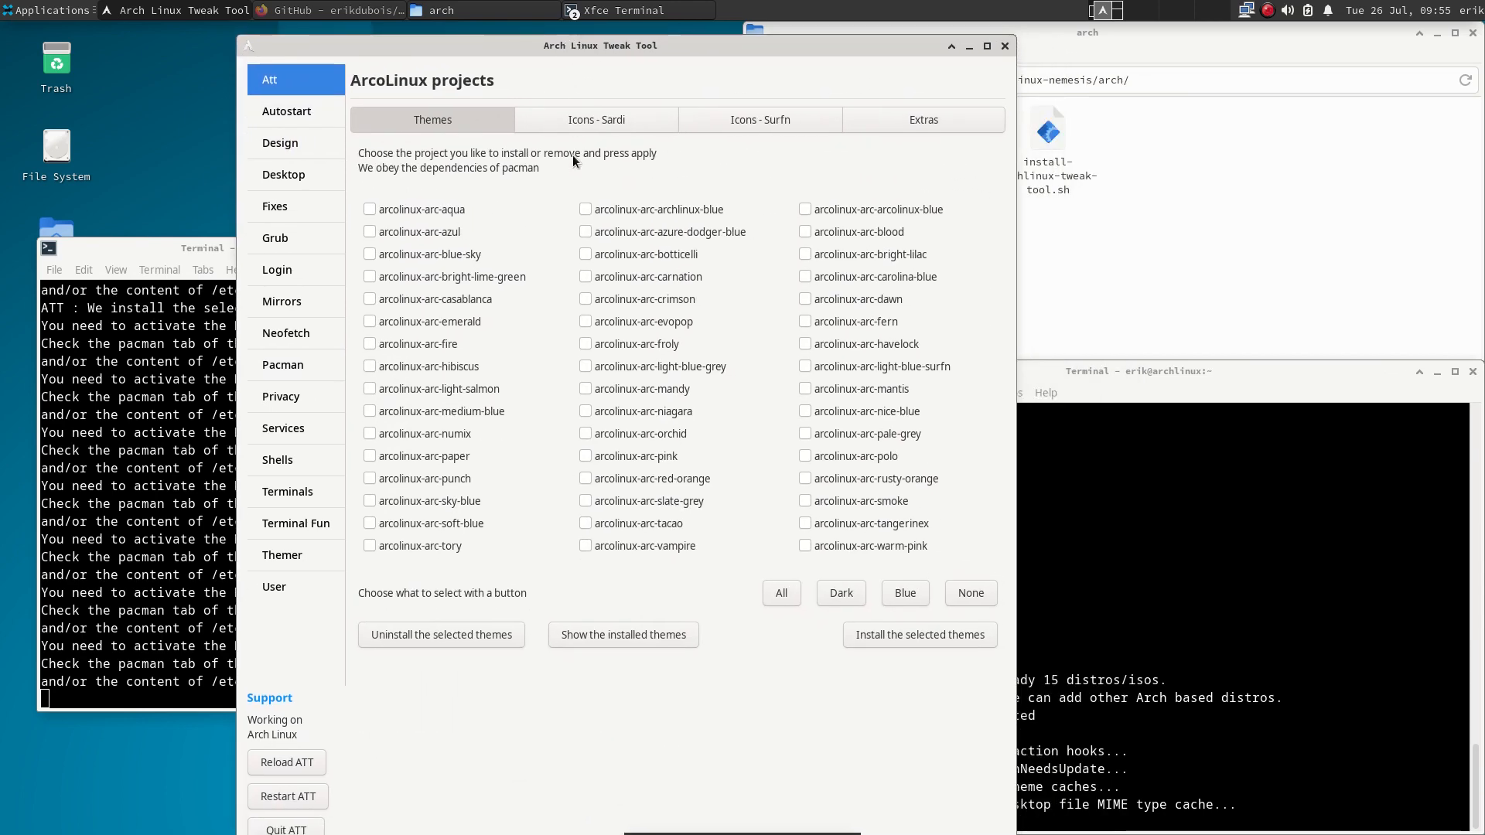
{"action": "left_click", "coordinate": [781, 592]}
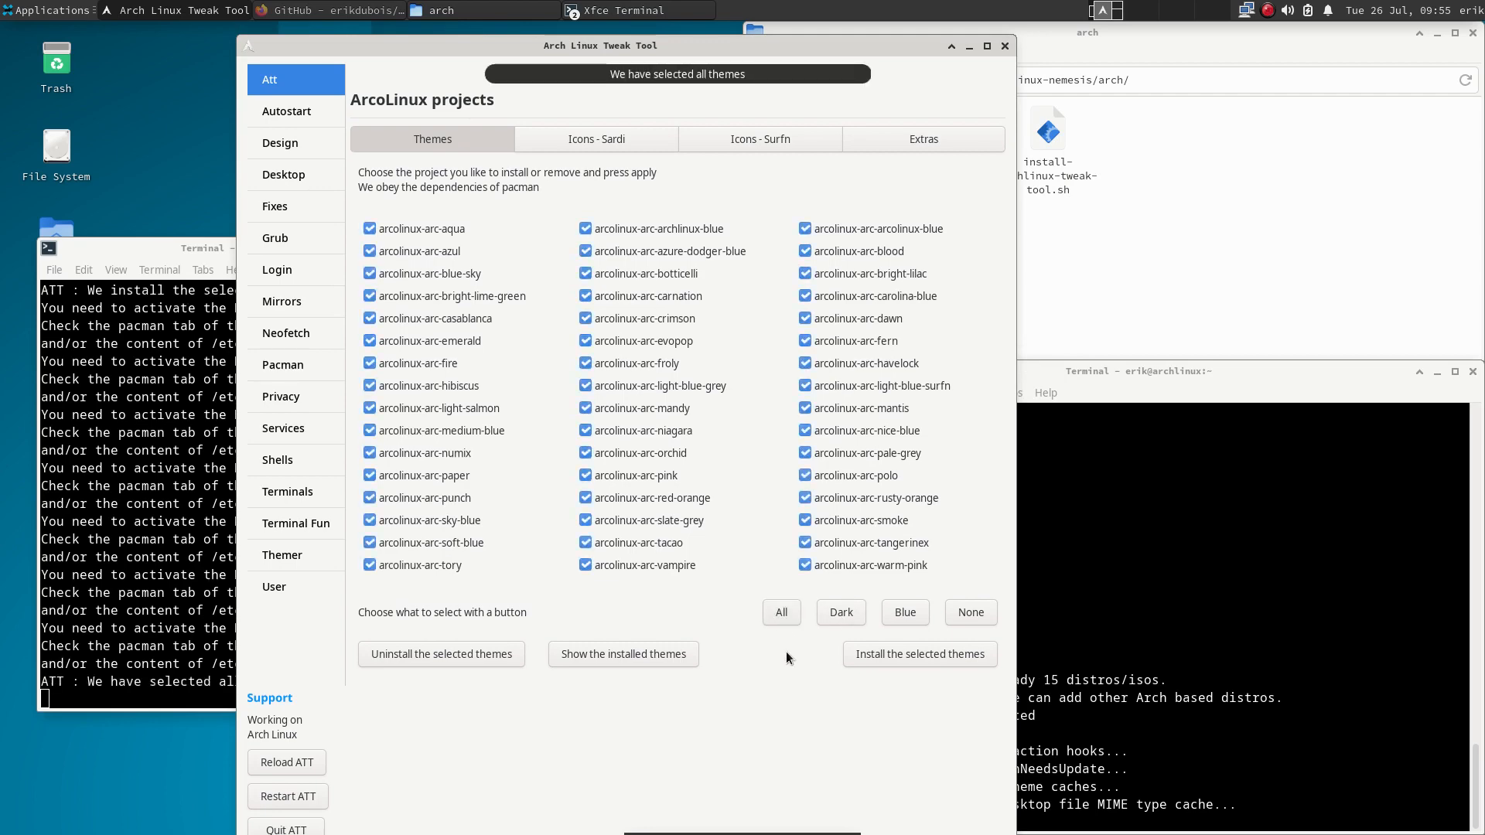
{"action": "left_click", "coordinate": [905, 657]}
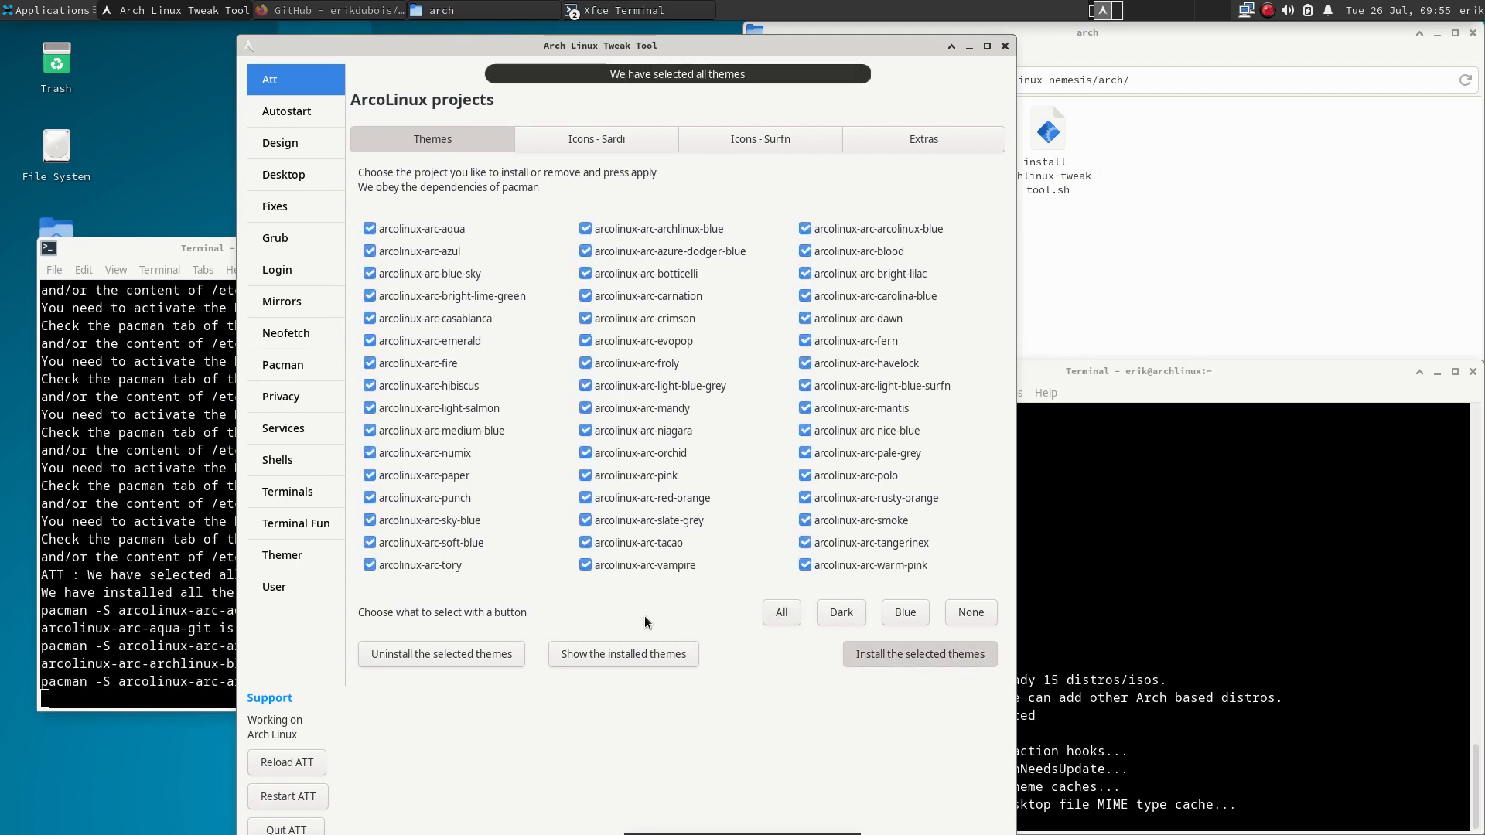
{"action": "left_click_drag", "start_coordinate": [722, 45], "coordinate": [1100, 32]}
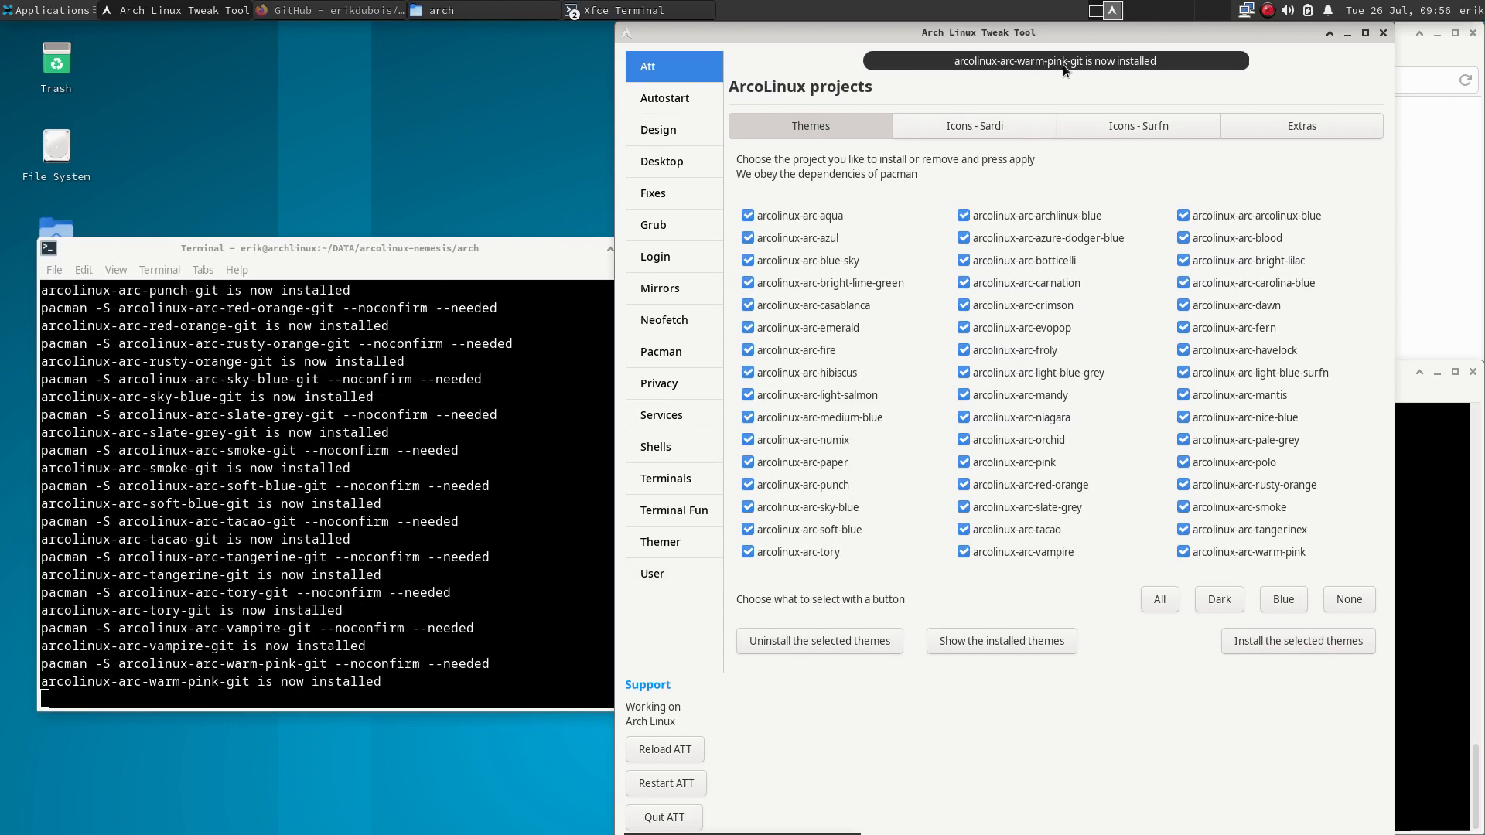
{"action": "left_click", "coordinate": [662, 290]}
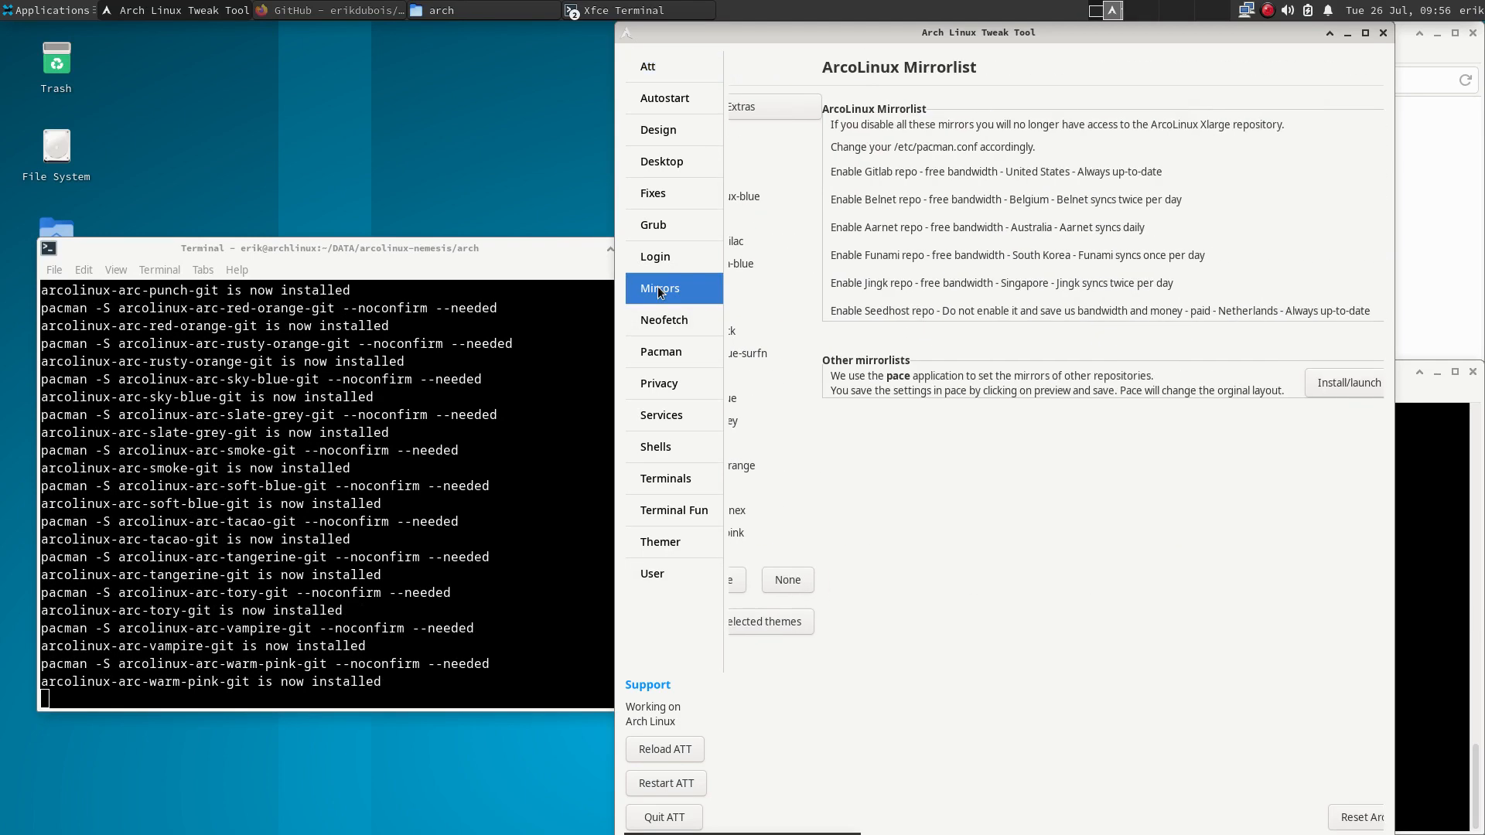
- Enable the Seedhost mirror and sync the pacman databases with pacman -Sy
{"action": "left_click", "coordinate": [1346, 311]}
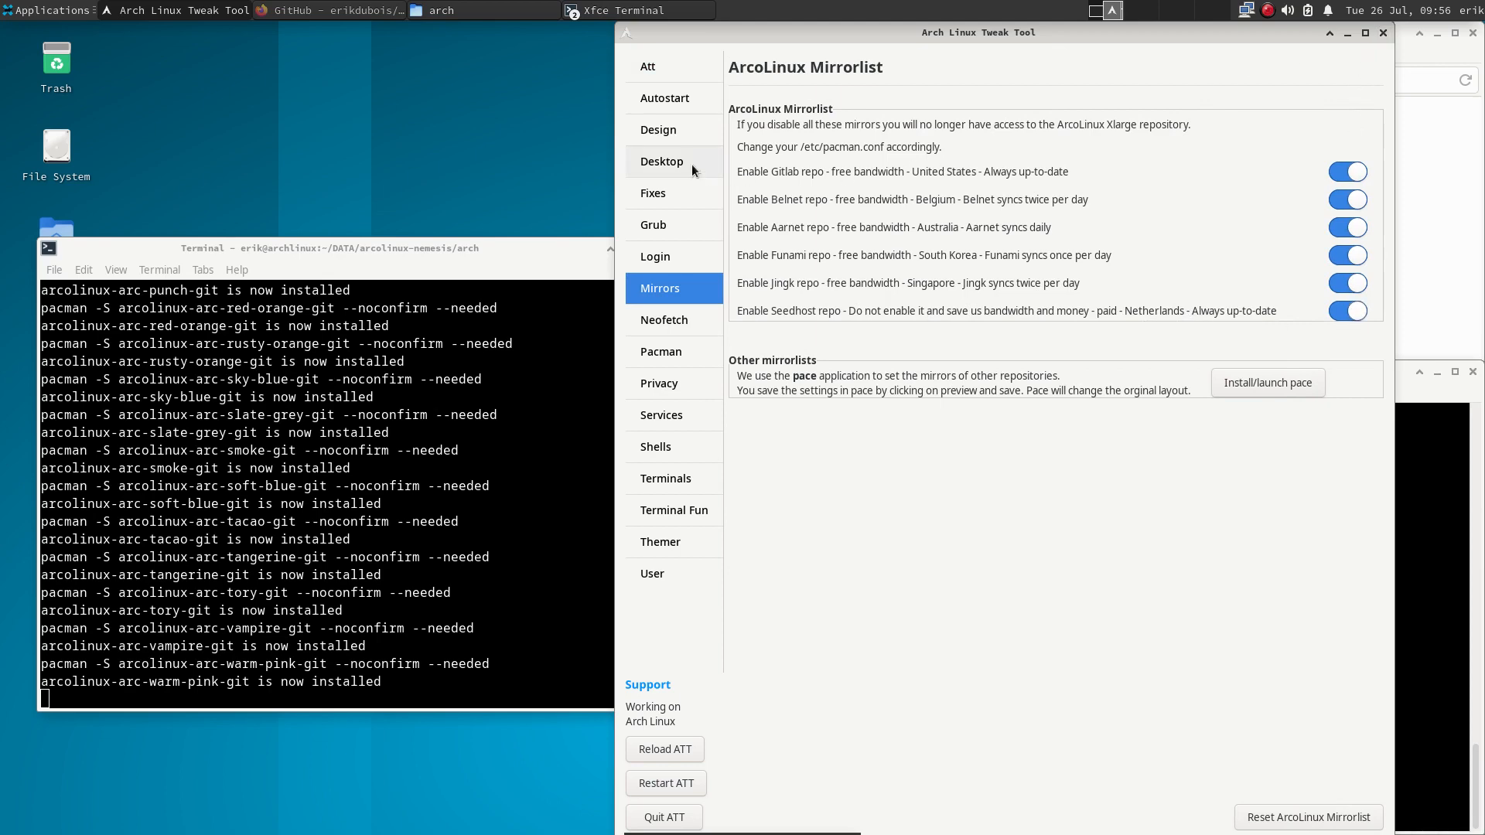
{"action": "left_click", "coordinate": [660, 354]}
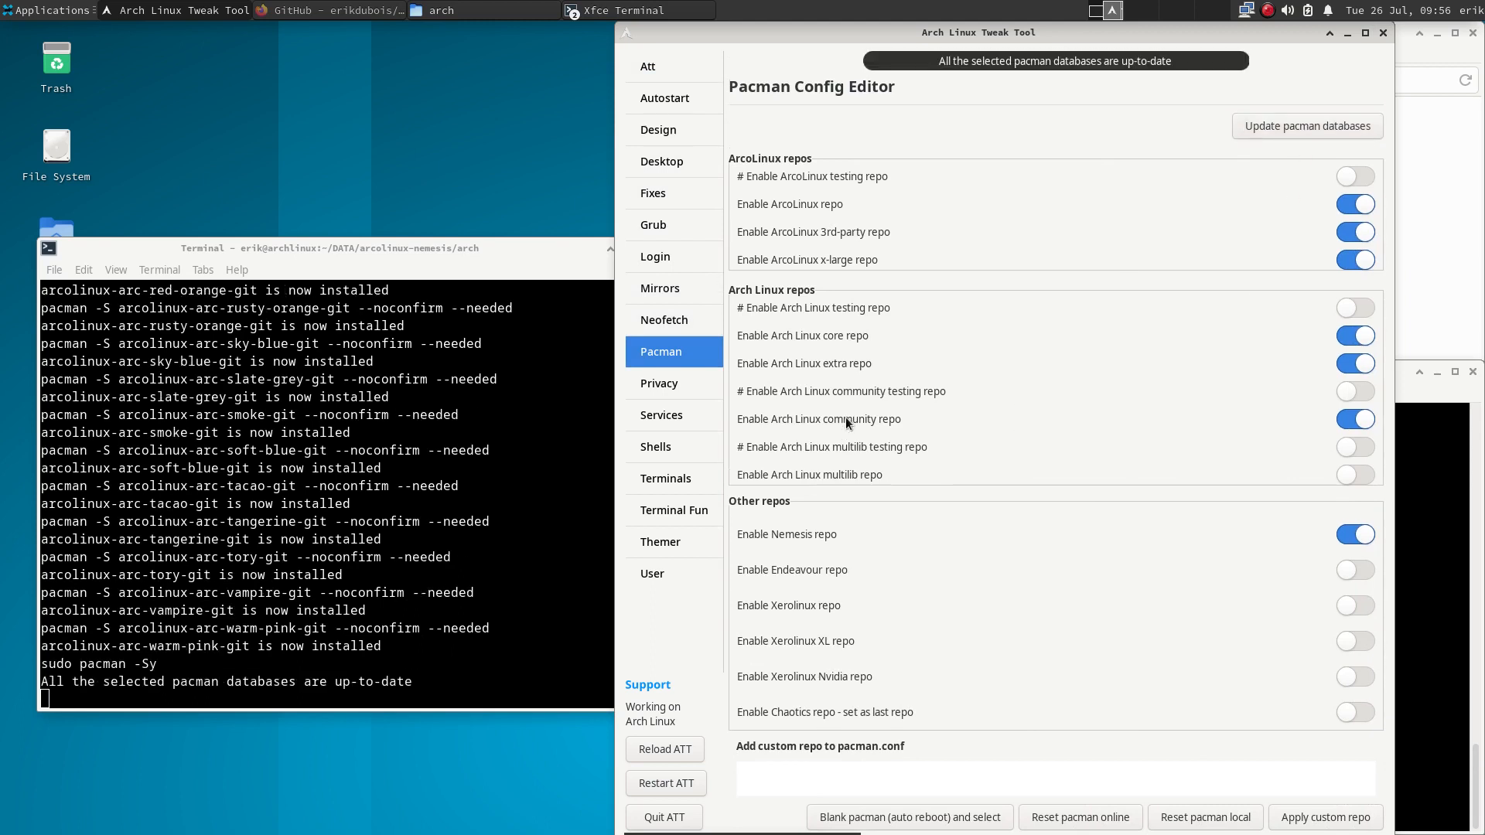
{"action": "left_click_drag", "start_coordinate": [157, 664], "coordinate": [47, 666]}
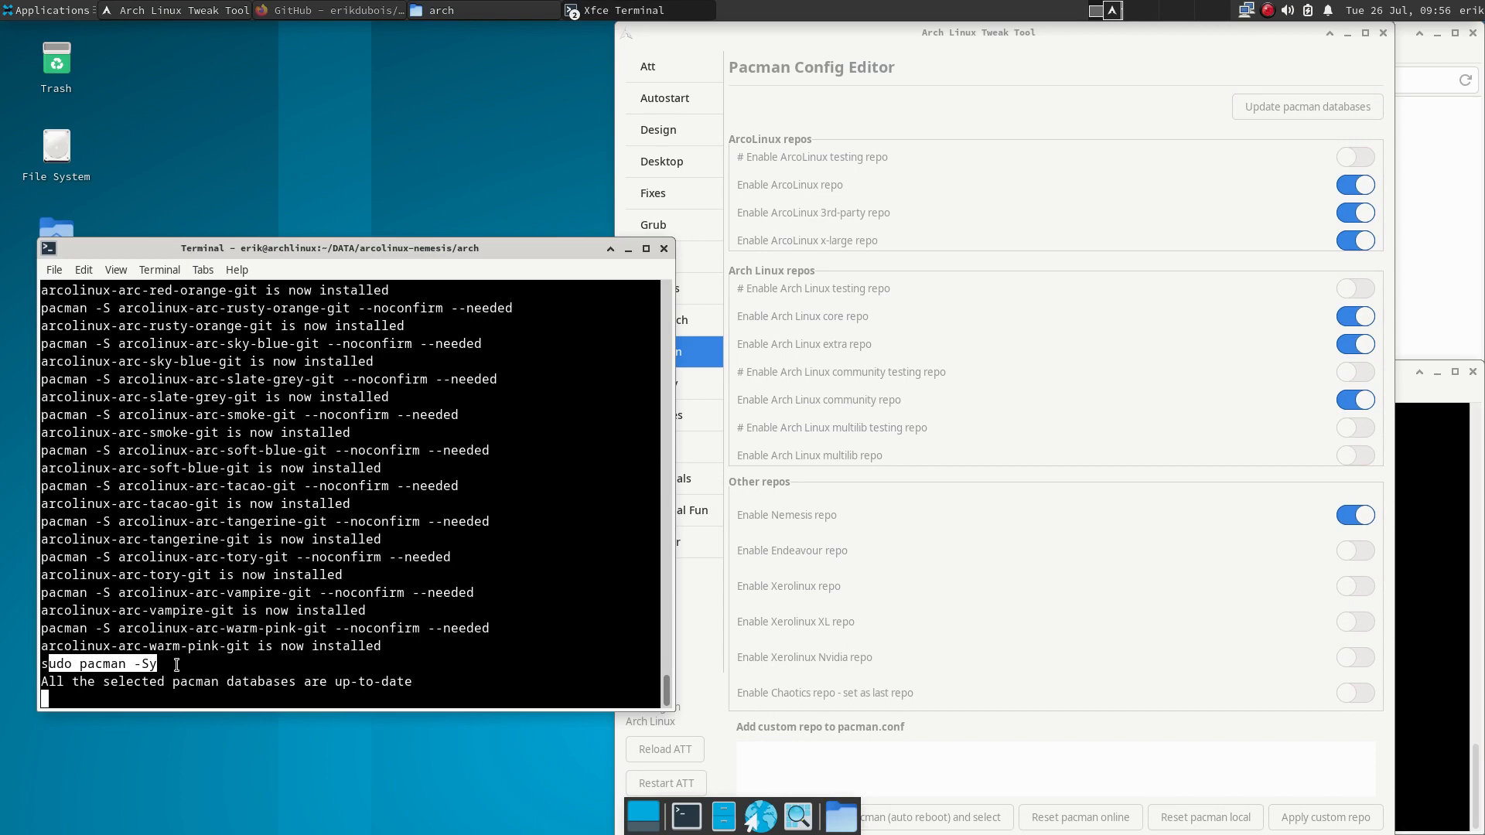
{"action": "left_click", "coordinate": [1105, 769]}
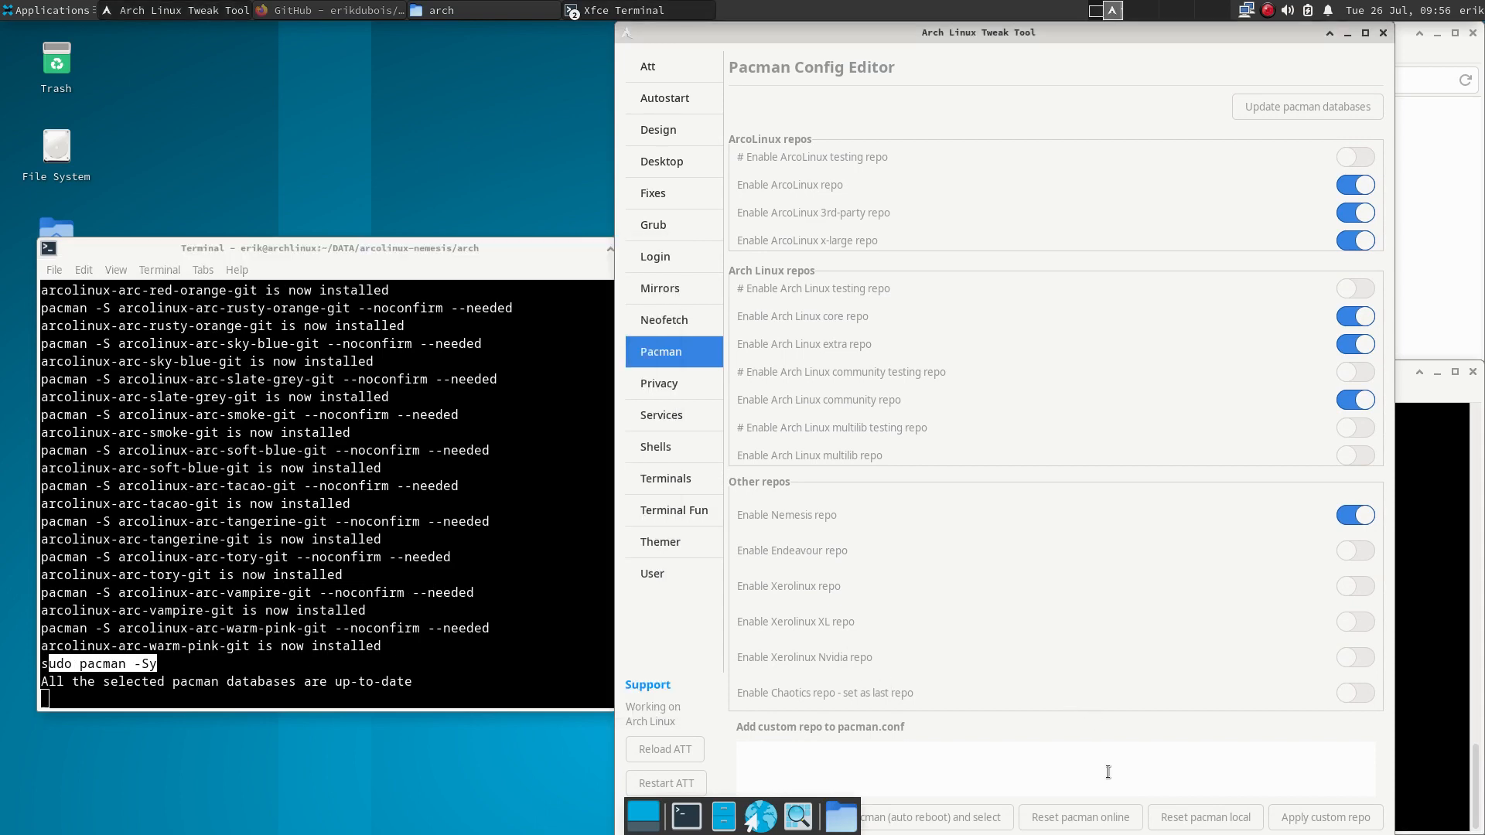
- Untick all ArcoLinux themes and list the already installed themes
{"action": "left_click", "coordinate": [656, 72]}
{"action": "left_click", "coordinate": [1362, 586]}
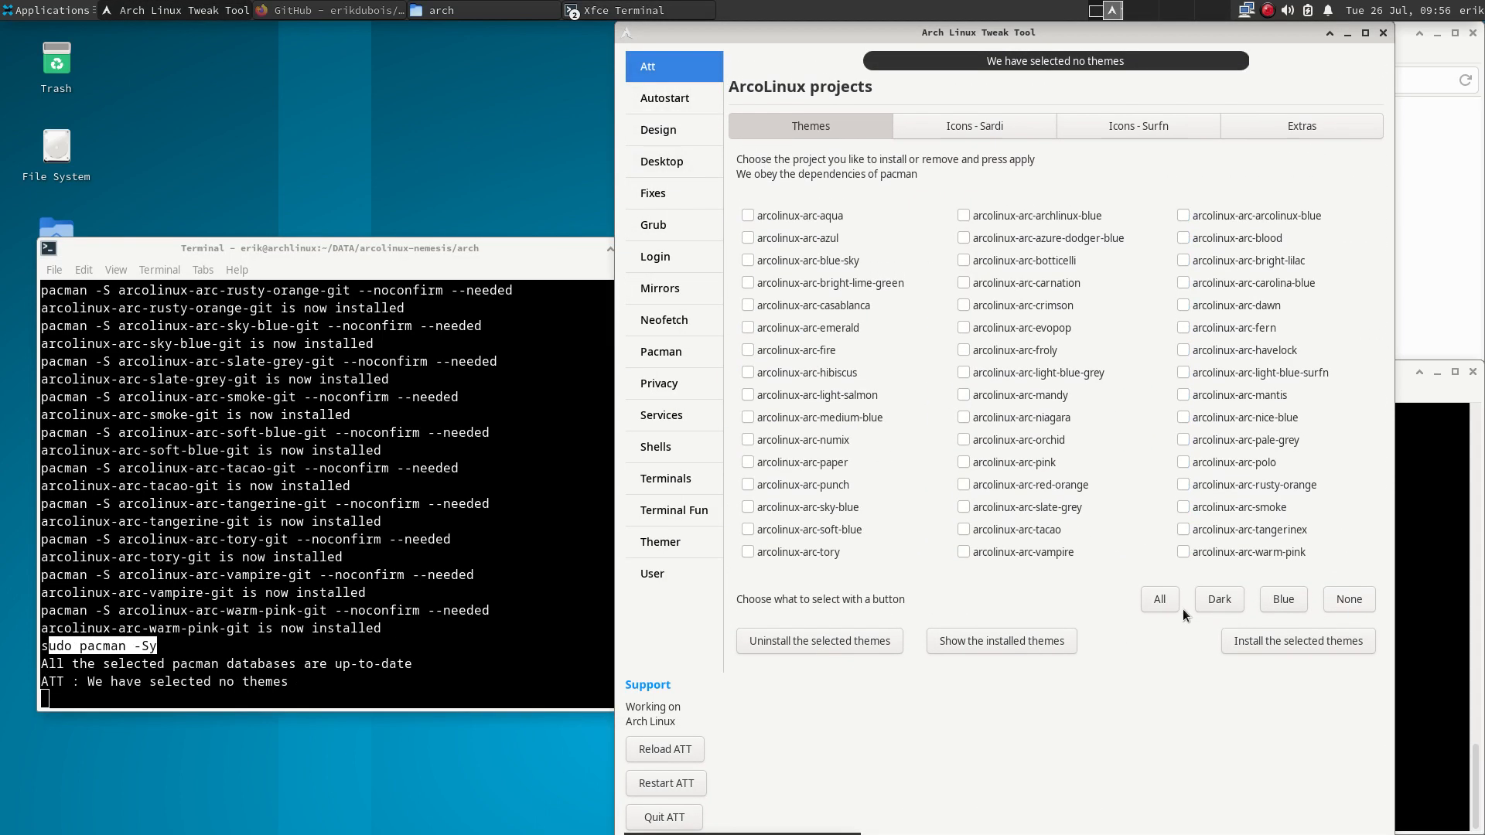
{"action": "left_click", "coordinate": [1034, 639]}
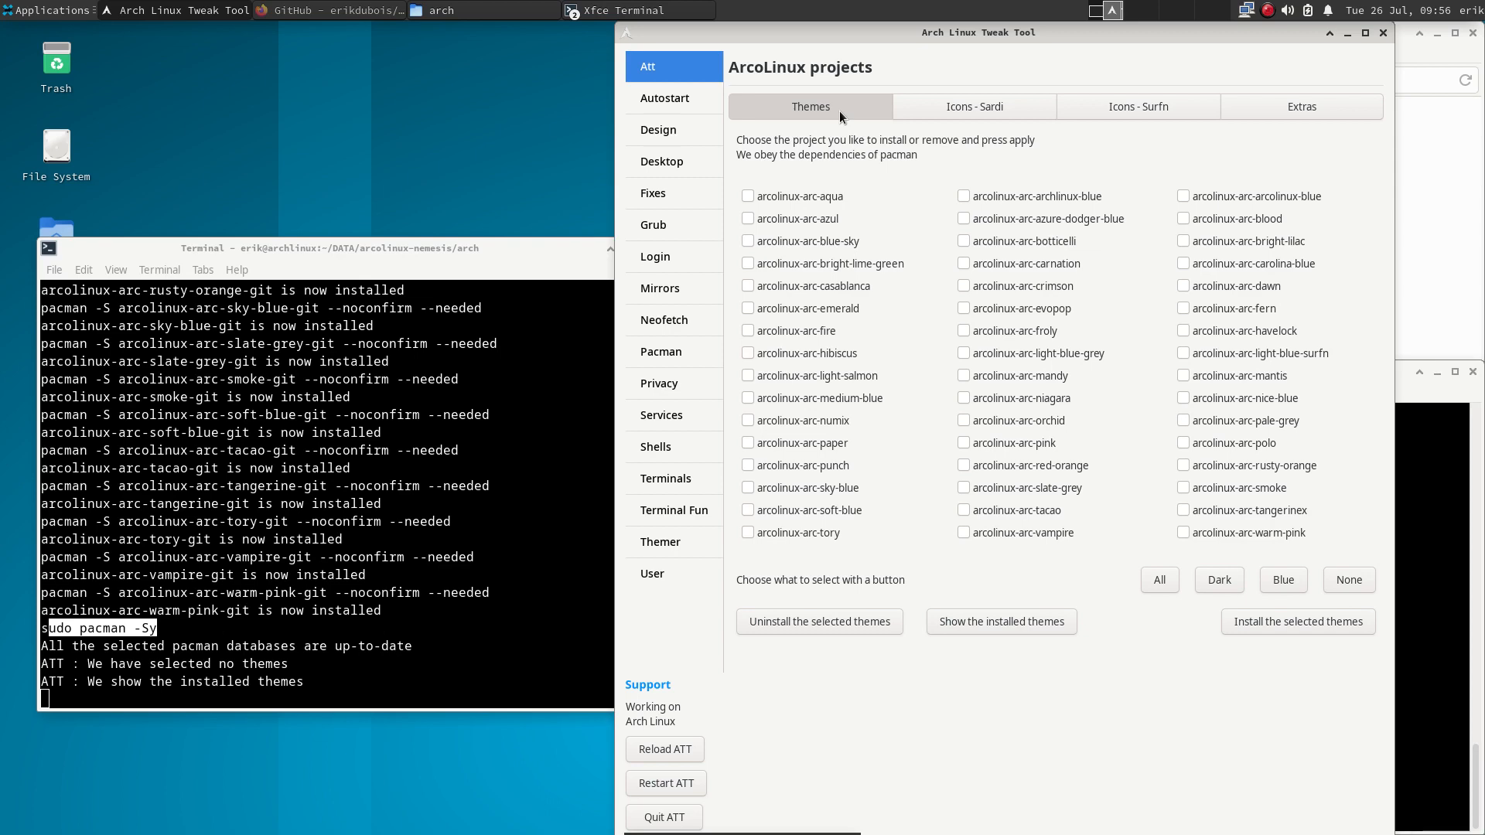
{"action": "left_click", "coordinate": [45, 12]}
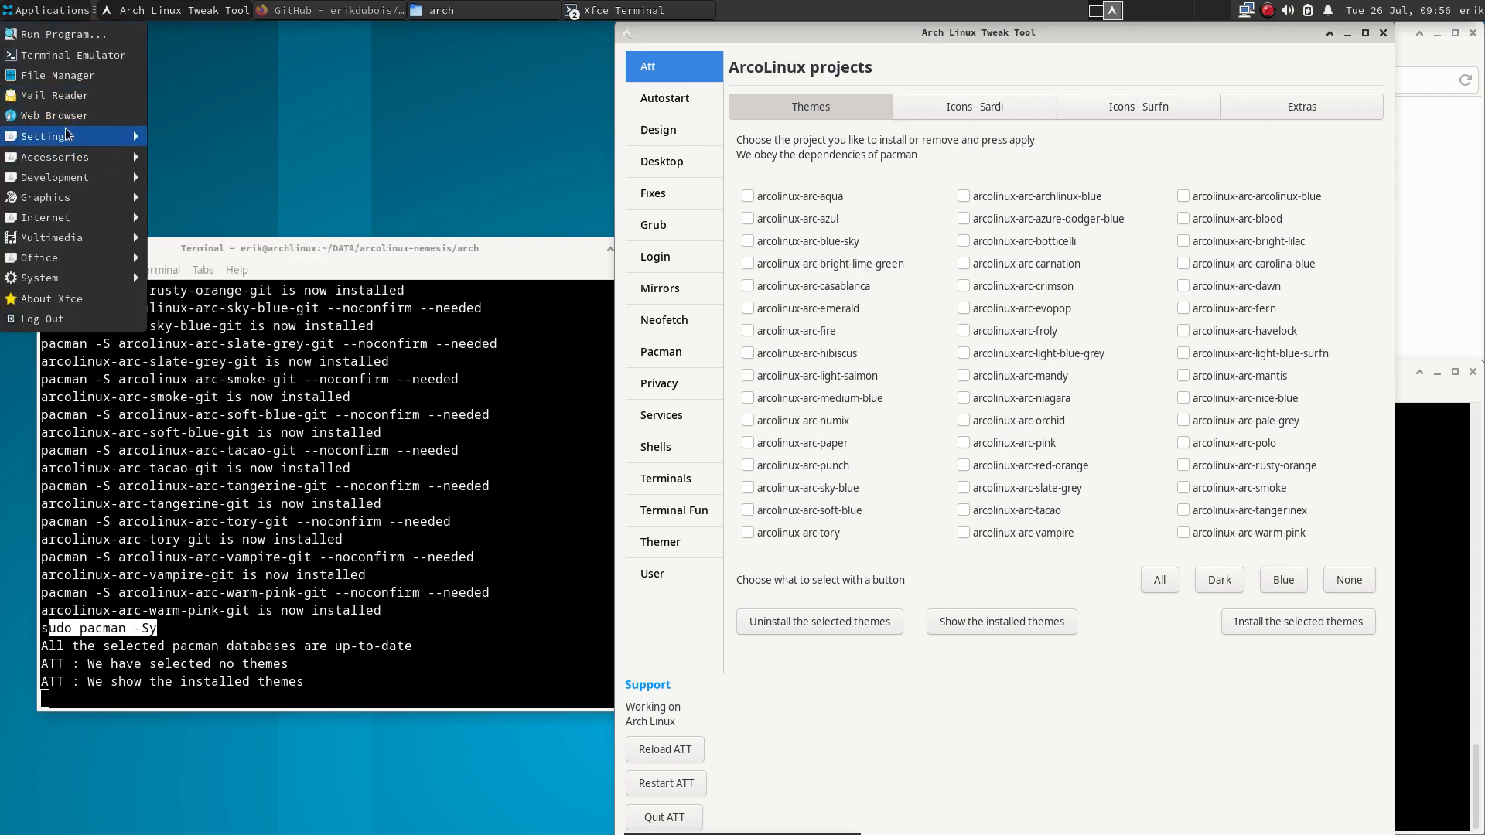
- Check the Appearance styles, which still list only Adwaita, Adwaita-dark and High Contrast
{"action": "mouse_move", "coordinate": [69, 137]}
{"action": "left_click", "coordinate": [207, 137]}
{"action": "left_click", "coordinate": [559, 303]}
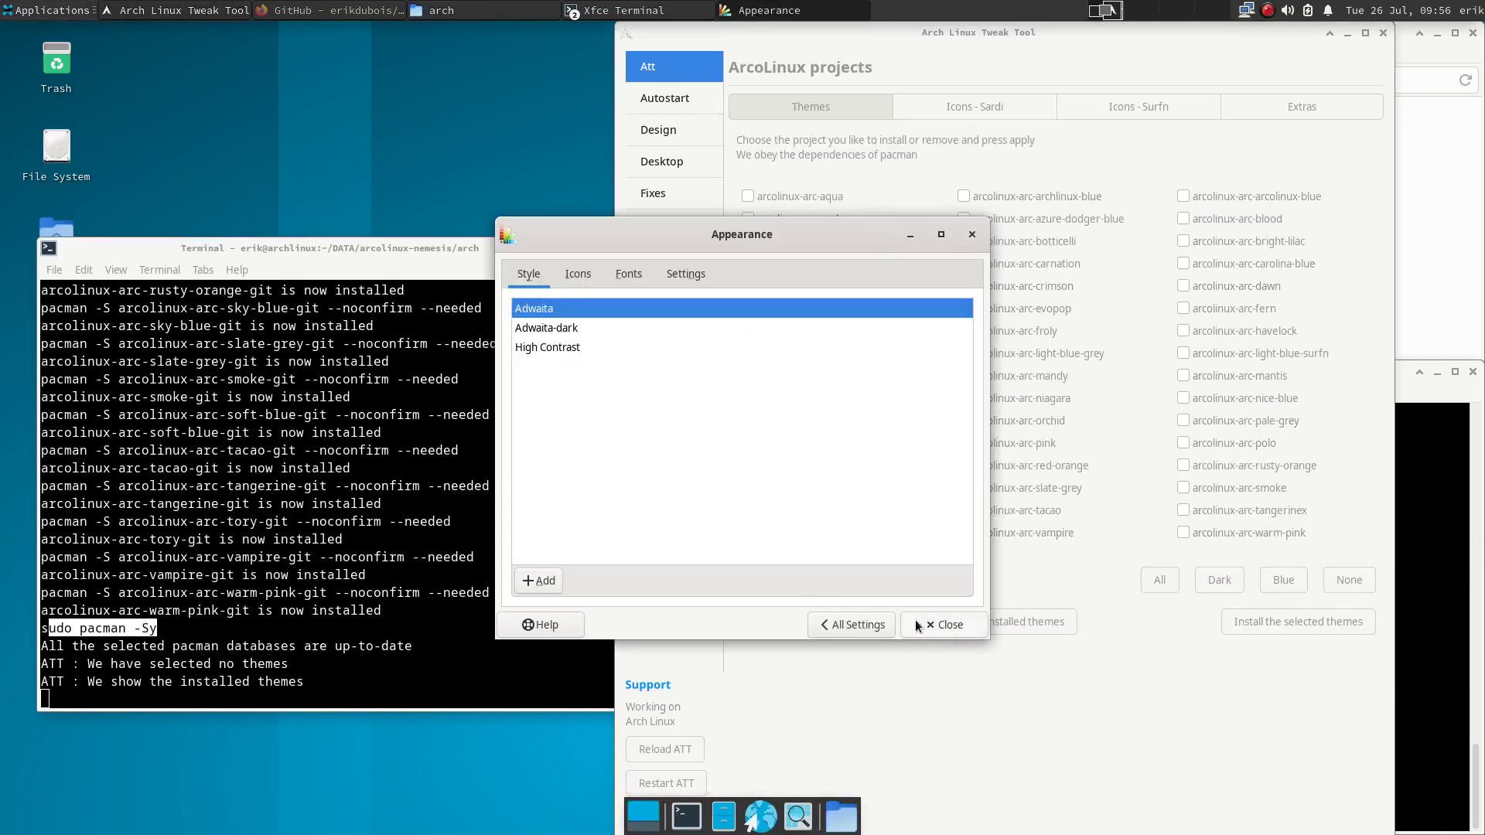
{"action": "left_click", "coordinate": [868, 623]}
- Review the terminal message about checking the pacman tab, then return to the tweak tool
{"action": "left_click", "coordinate": [249, 557]}
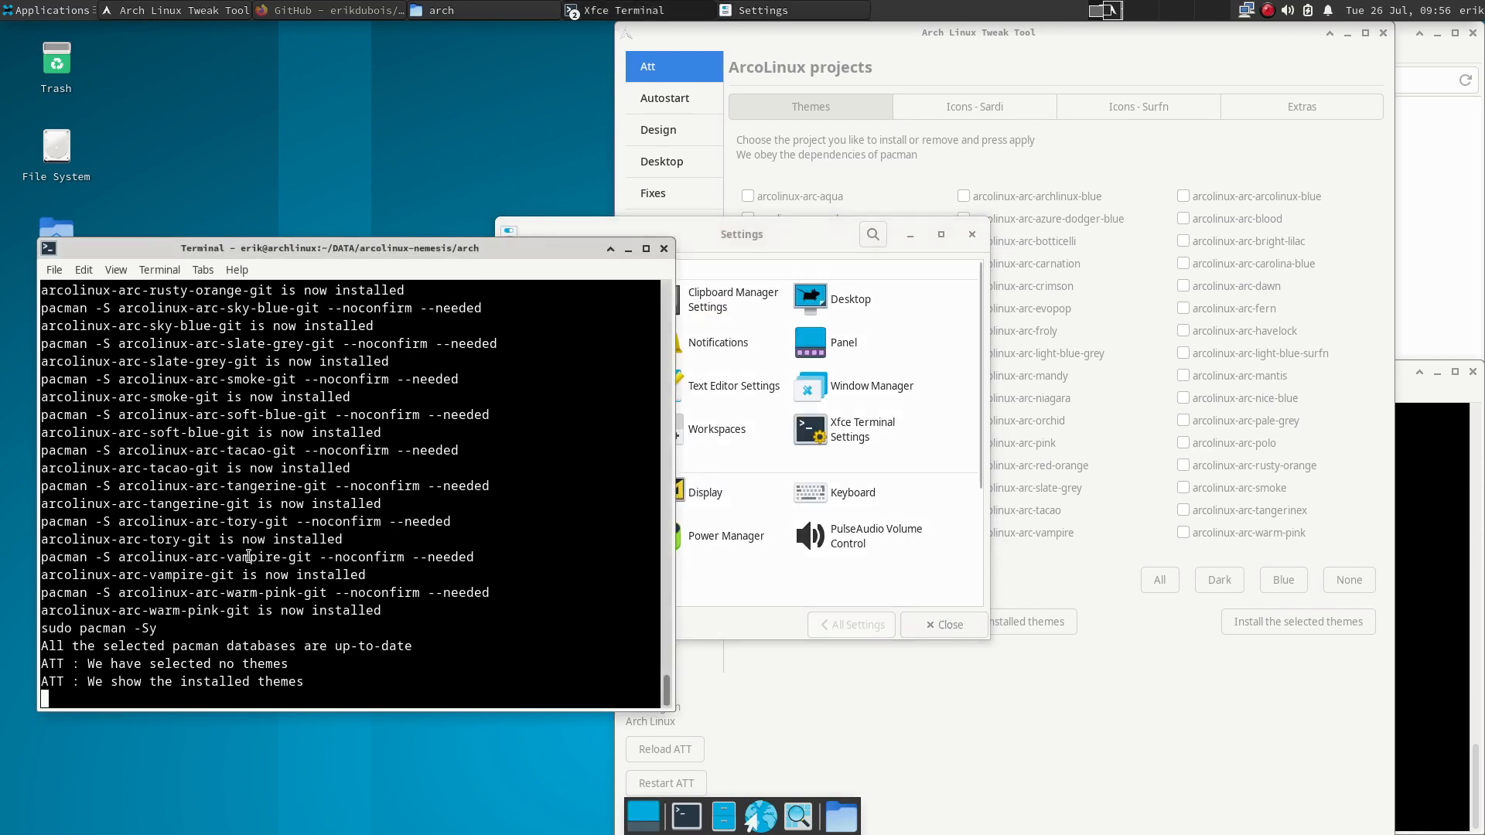
{"action": "scroll", "coordinate": [249, 557], "scroll_direction": "up", "scroll_amount": 20}
{"action": "scroll", "coordinate": [249, 556], "scroll_direction": "up", "scroll_amount": 8}
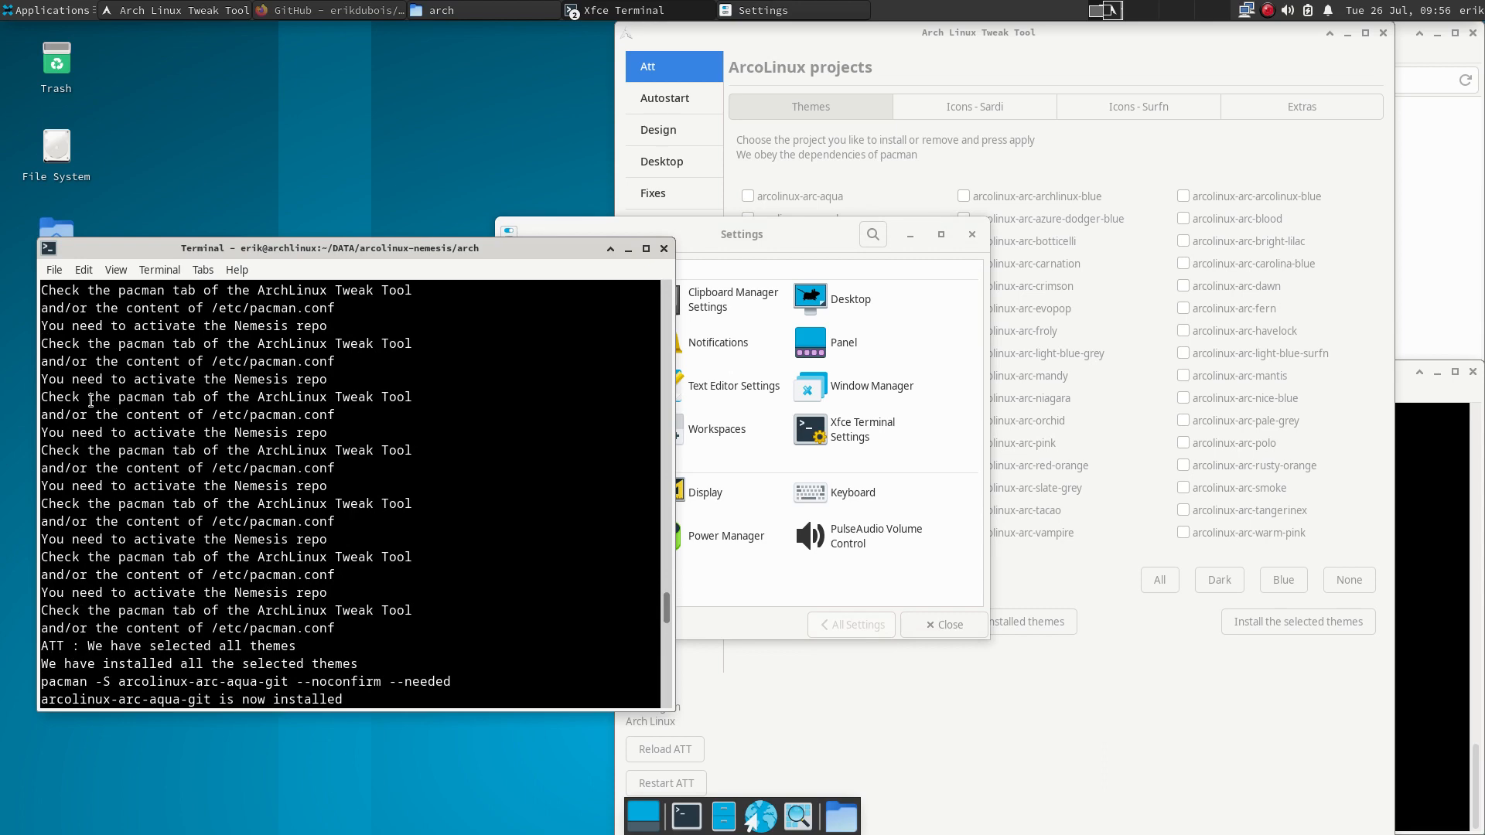
{"action": "left_click_drag", "start_coordinate": [90, 398], "coordinate": [407, 401]}
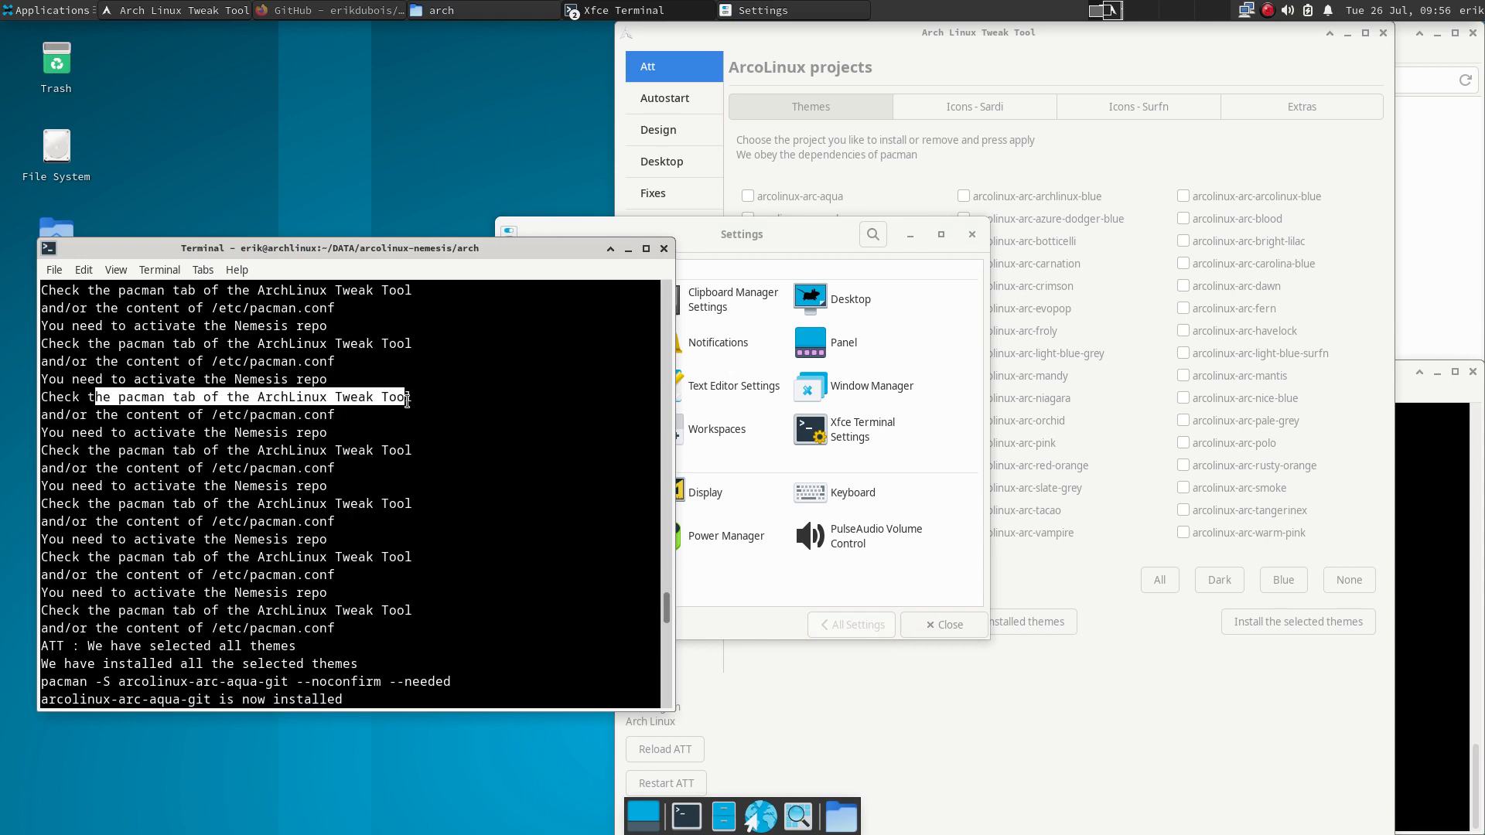
{"action": "left_click", "coordinate": [911, 31]}
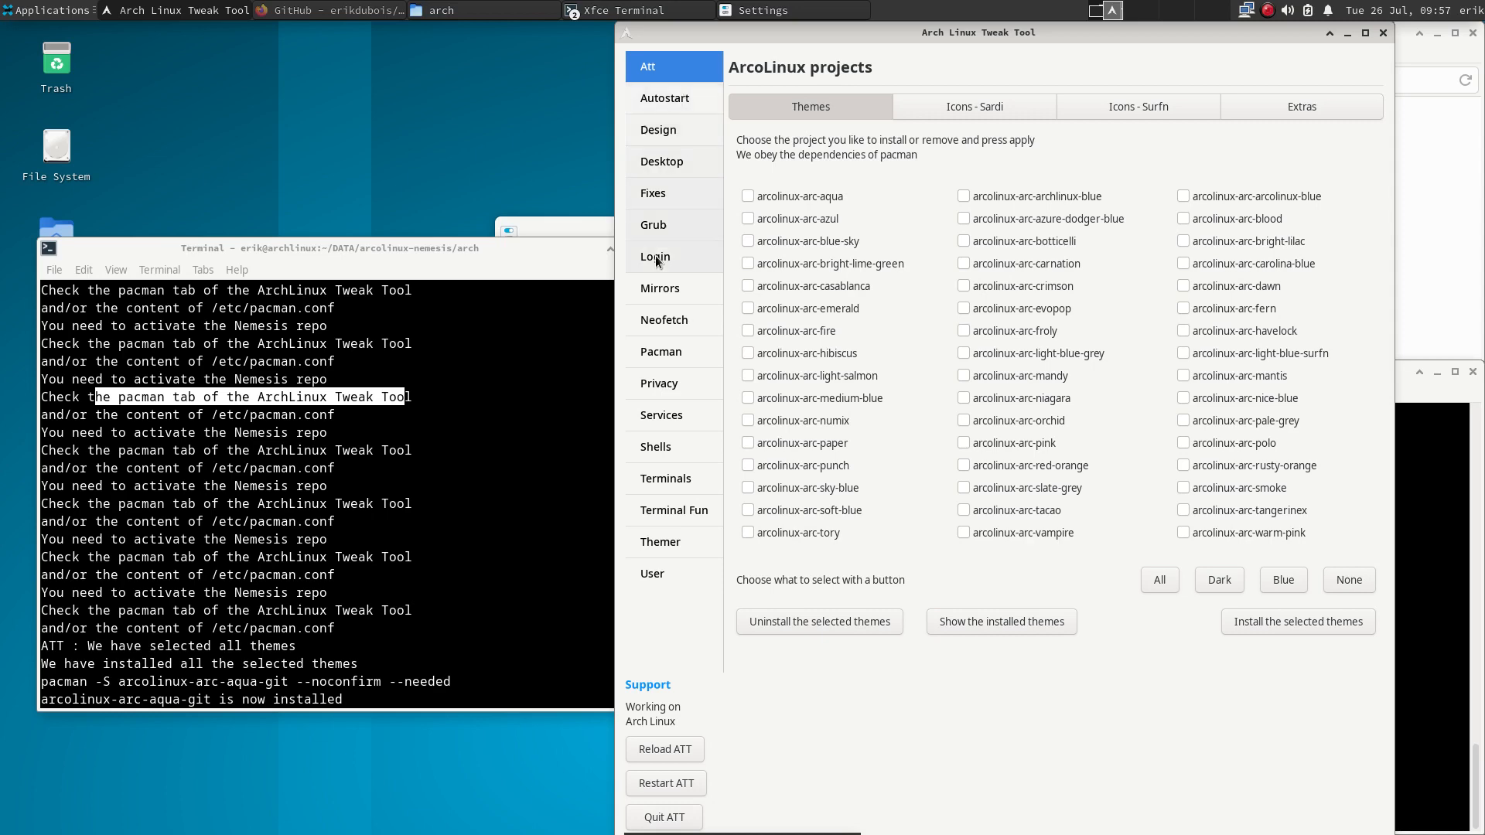
- Update the pacman databases and run sudo pacman -Syyu in the terminal
{"action": "left_click", "coordinate": [662, 355]}
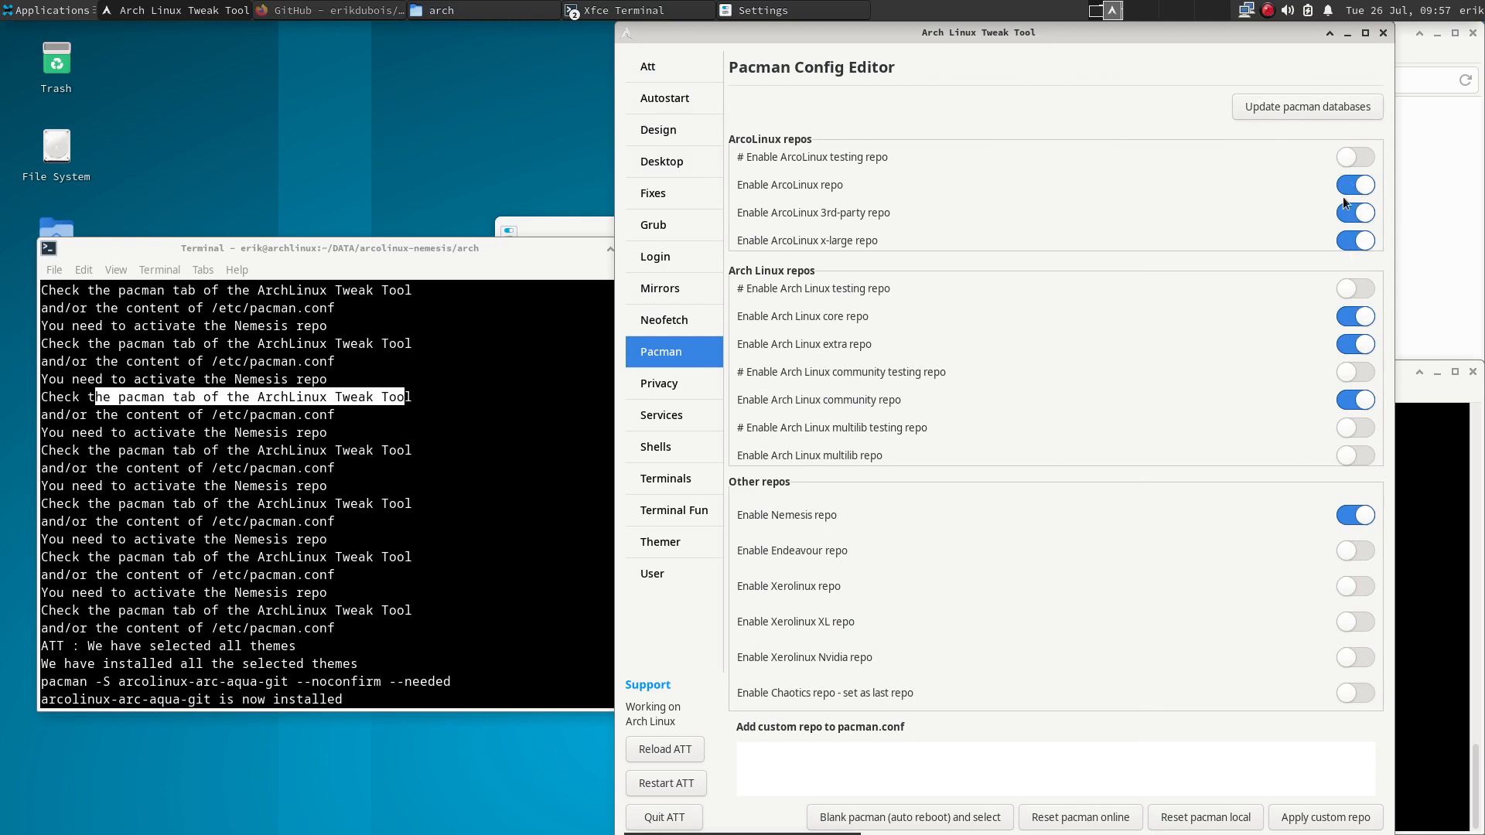
{"action": "left_click", "coordinate": [1328, 110]}
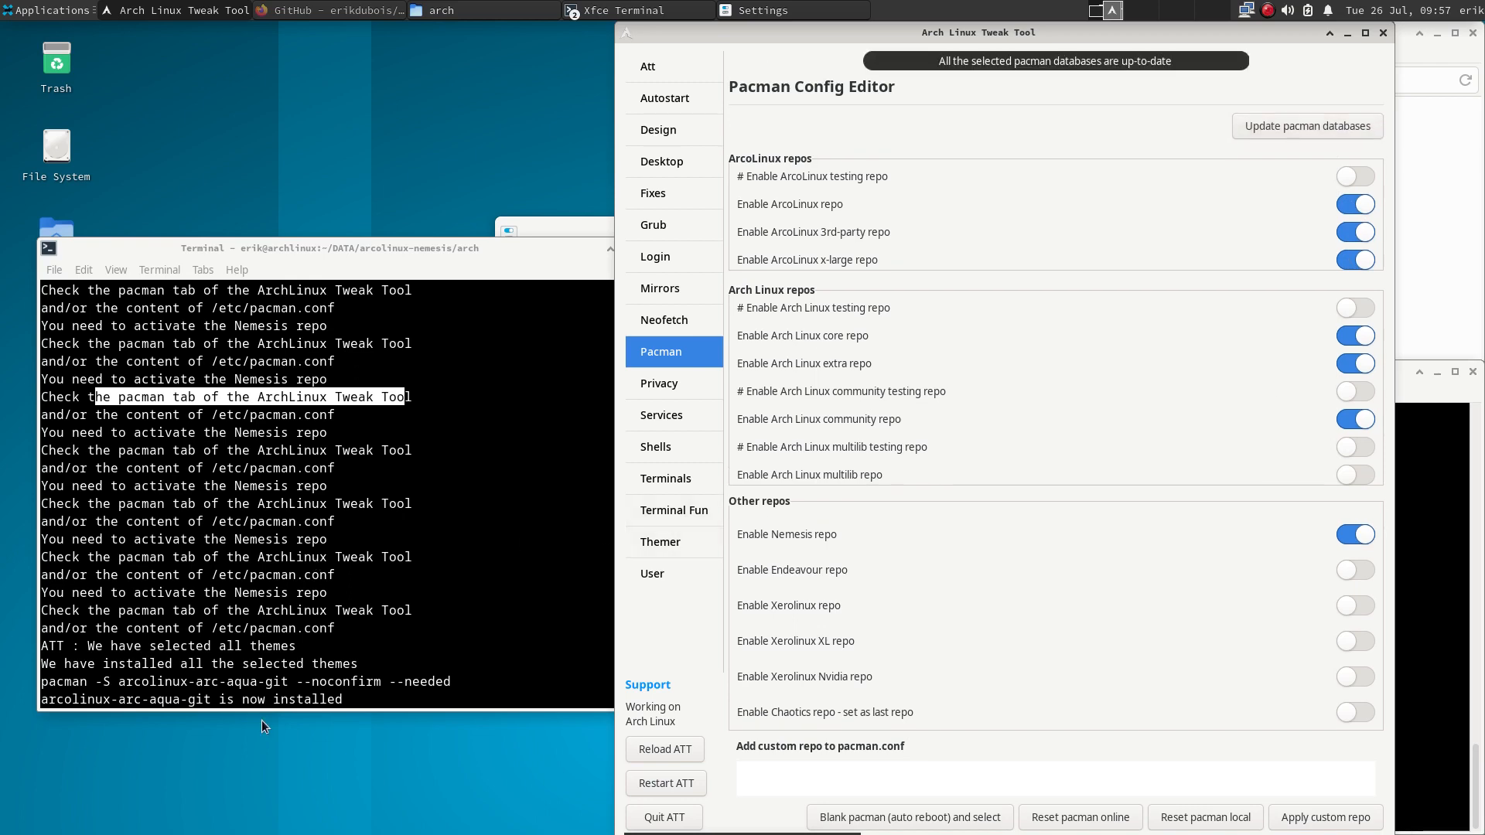
{"action": "left_click", "coordinate": [1406, 526]}
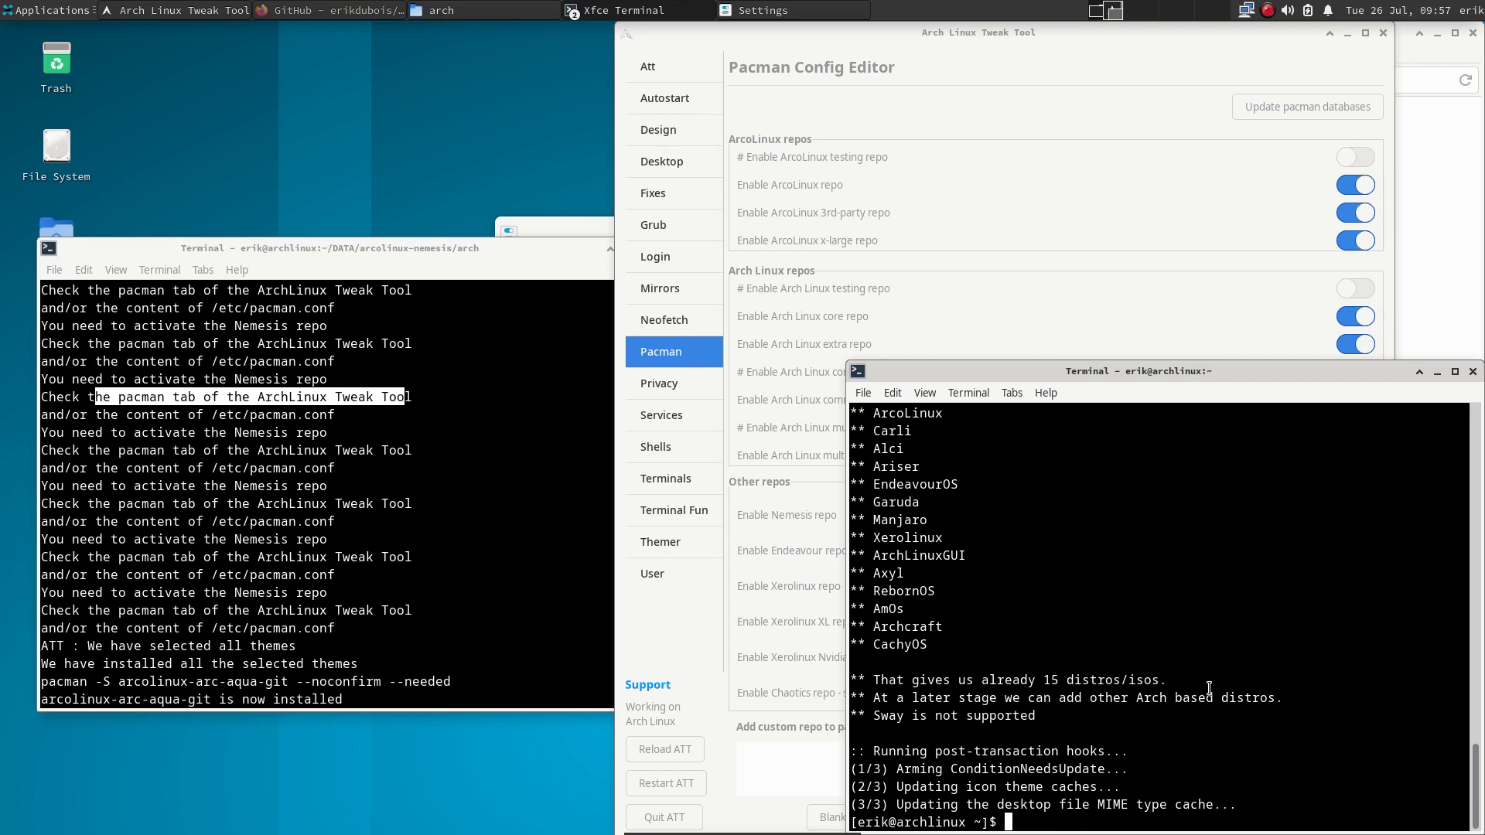
{"action": "type", "text": "sudo pacman -Syyu"}
{"action": "key", "text": "Return"}
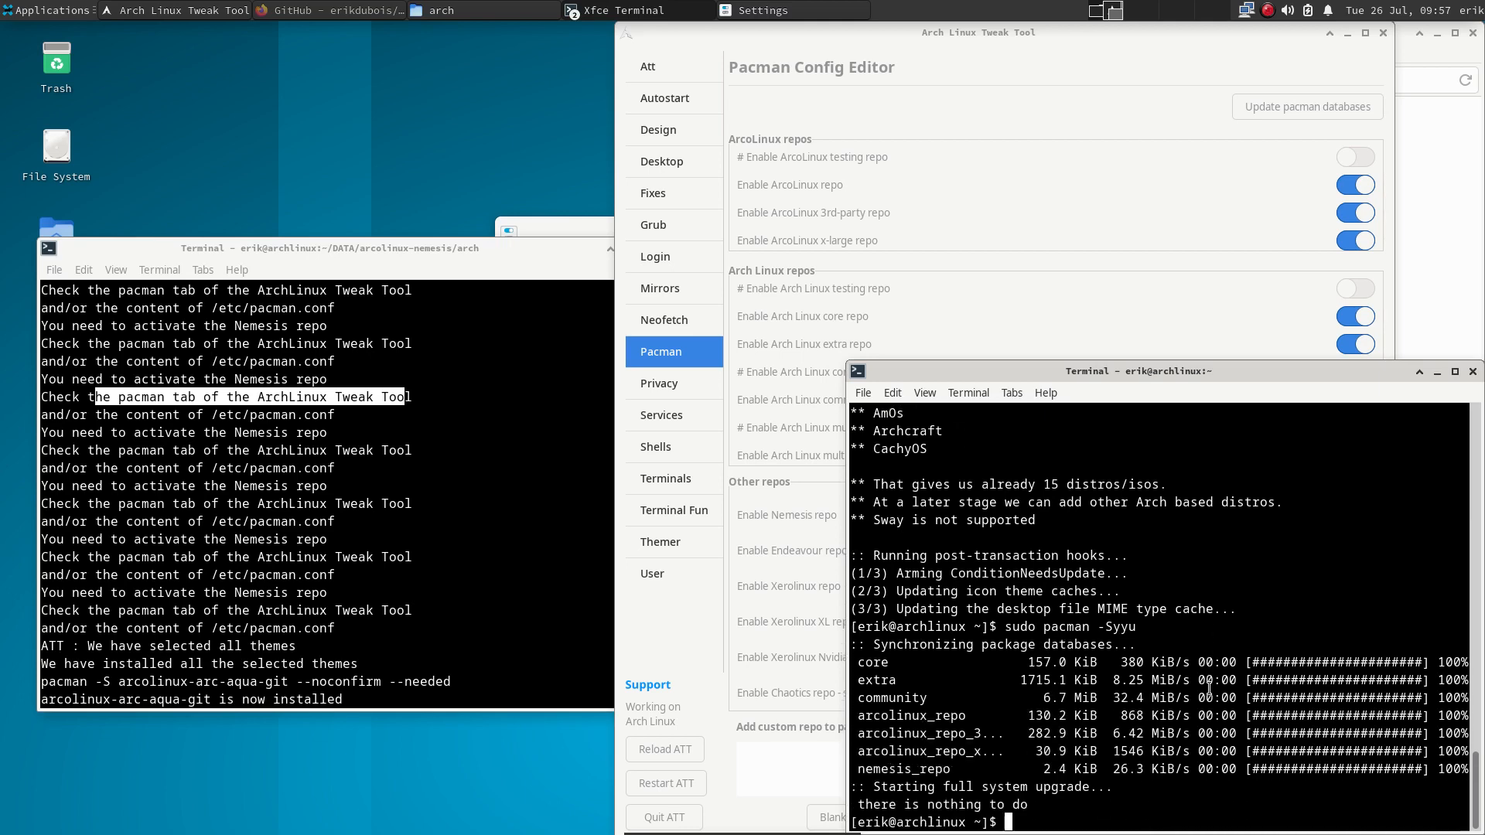
- Tick every ArcoLinux theme for installation and watch the reinstall in the terminal
{"action": "left_click", "coordinate": [662, 67]}
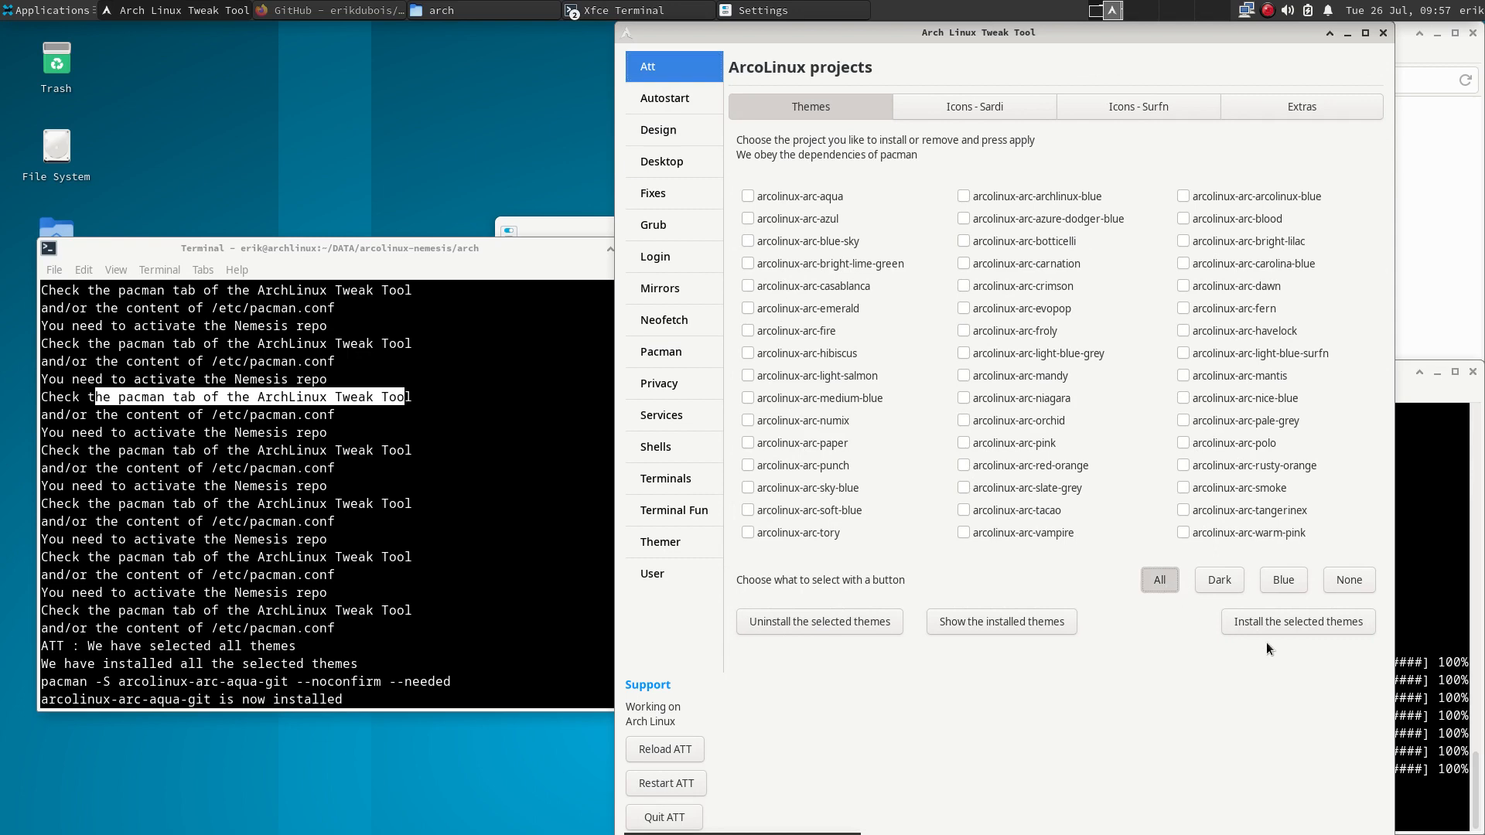
{"action": "left_click", "coordinate": [1321, 638]}
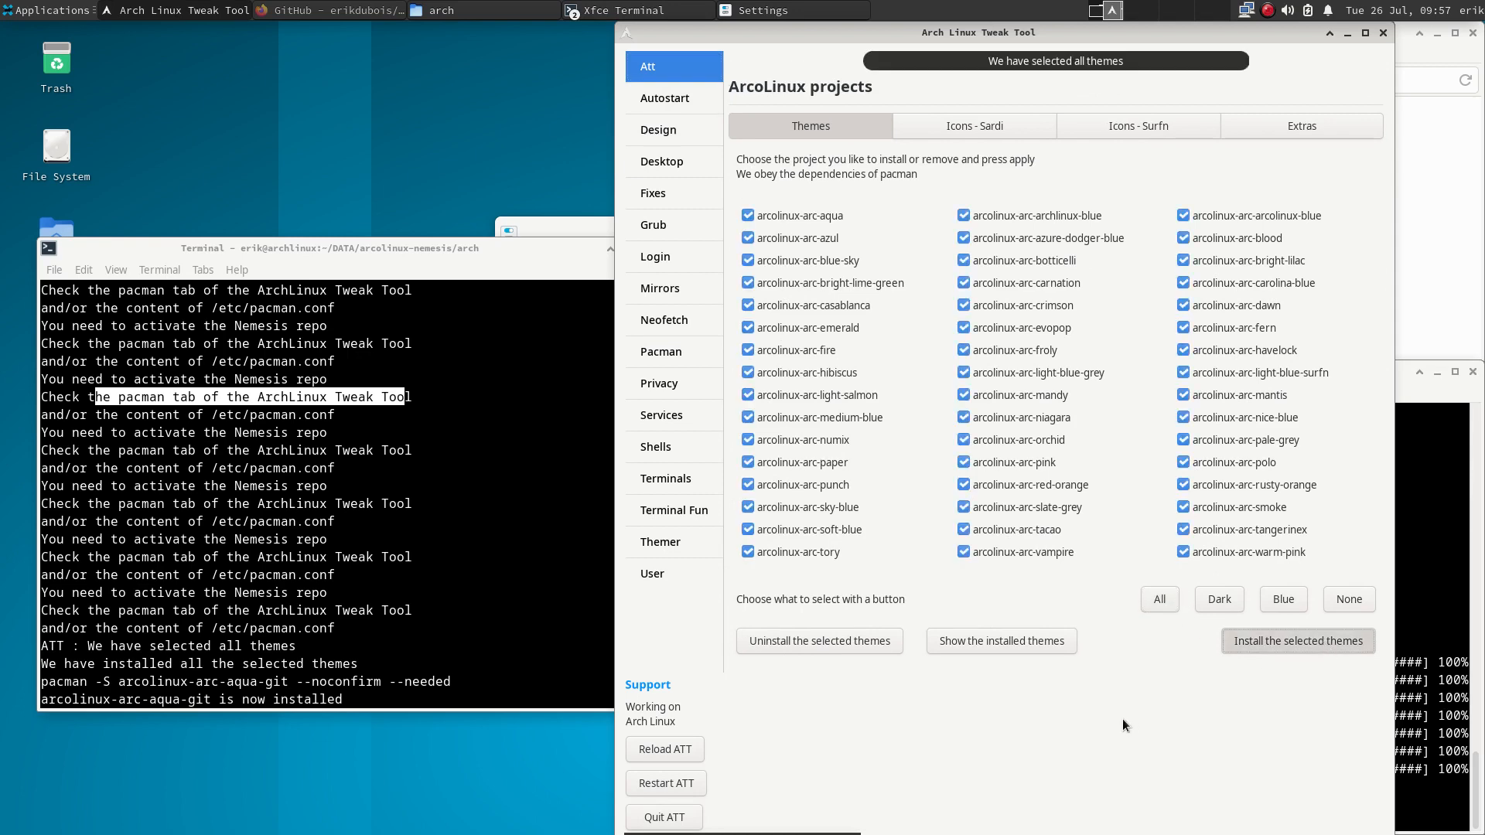
{"action": "left_click", "coordinate": [474, 620]}
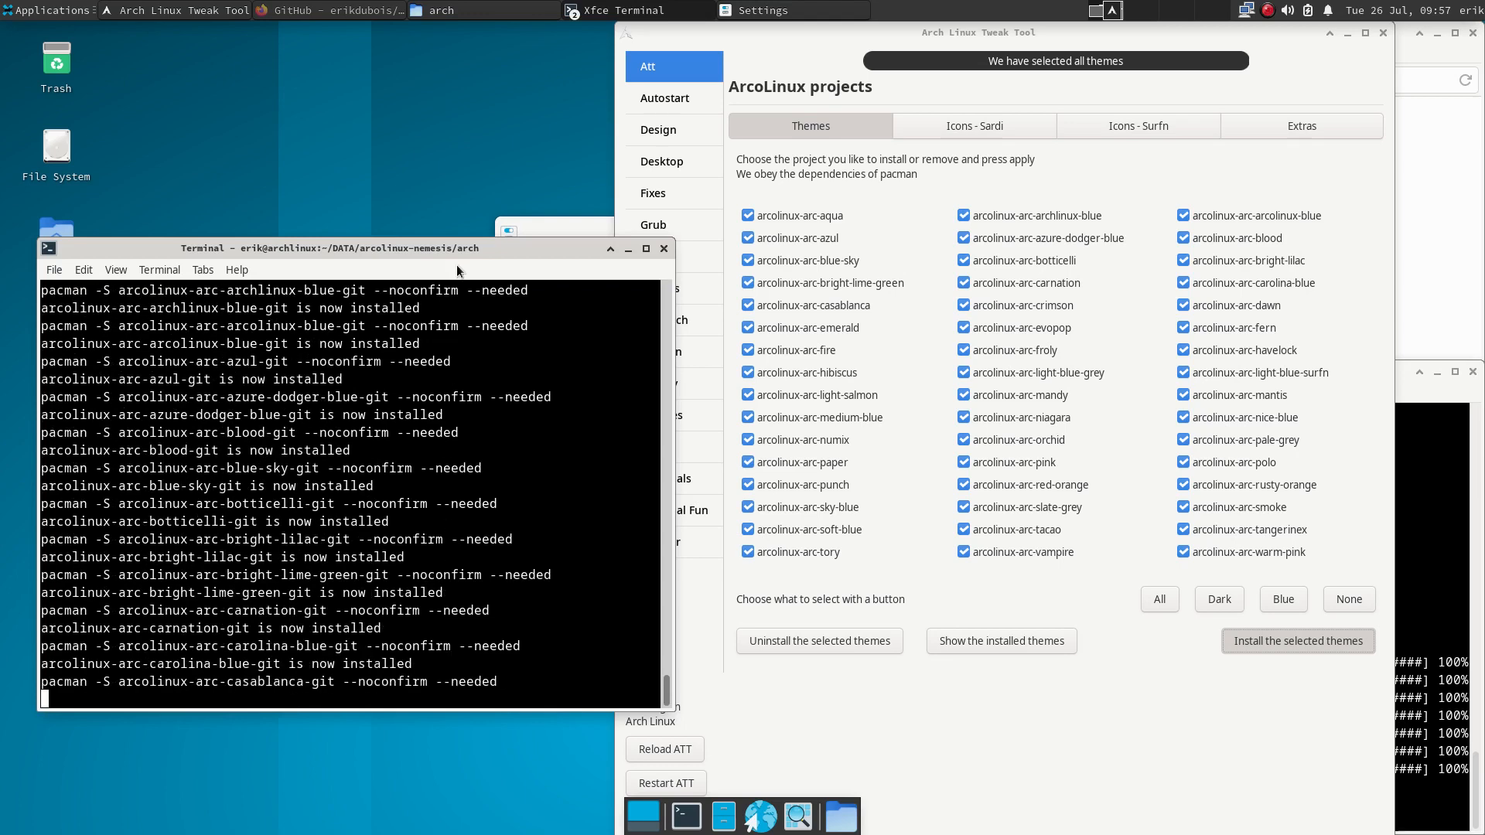
{"action": "left_click", "coordinate": [750, 11]}
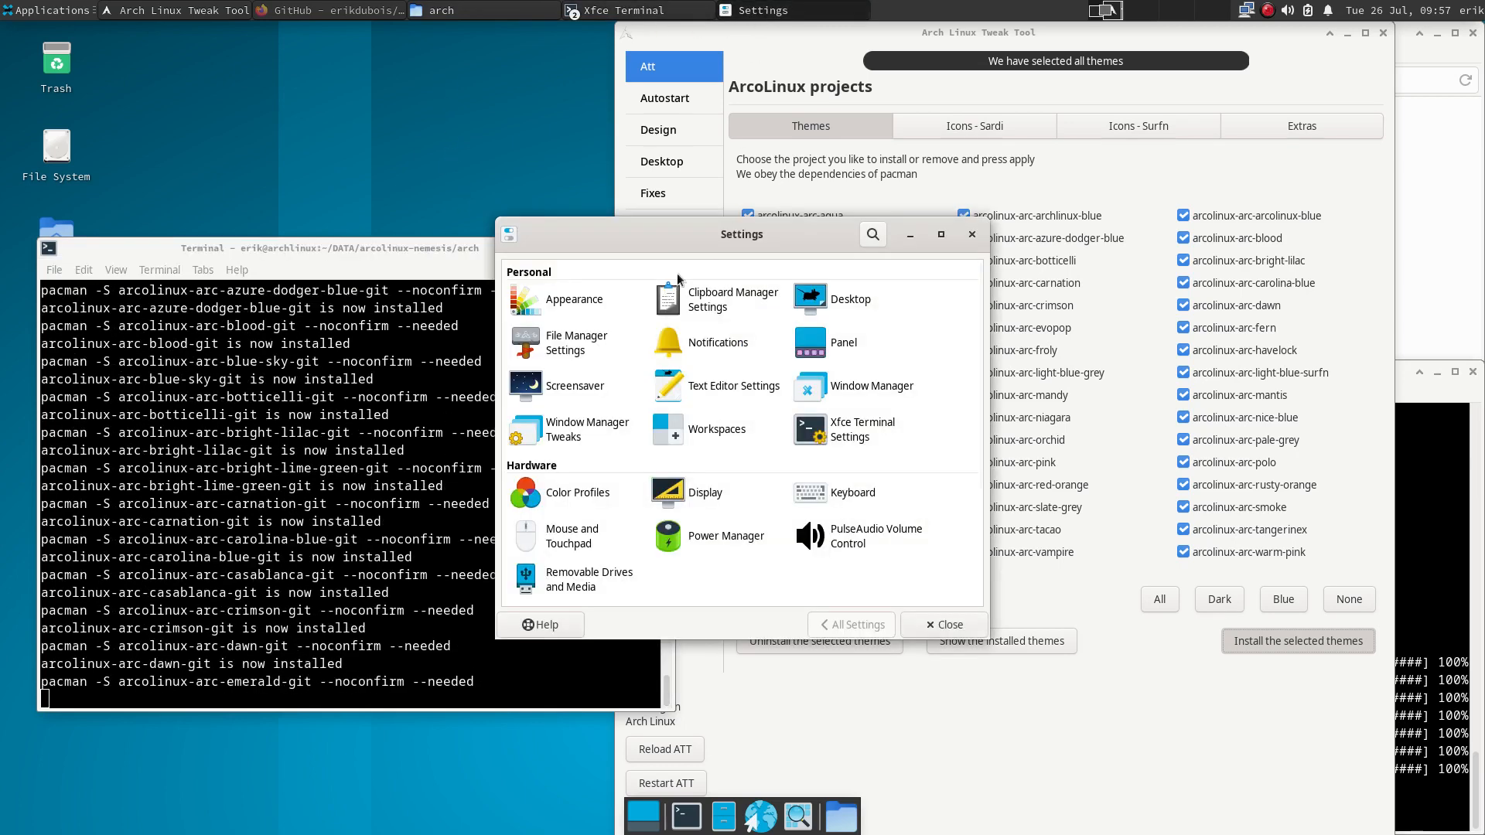
- Reopen Appearance from All Settings so the style list shows the new themes
{"action": "left_click", "coordinate": [557, 306]}
{"action": "scroll", "coordinate": [573, 521], "scroll_direction": "down", "scroll_amount": 10}
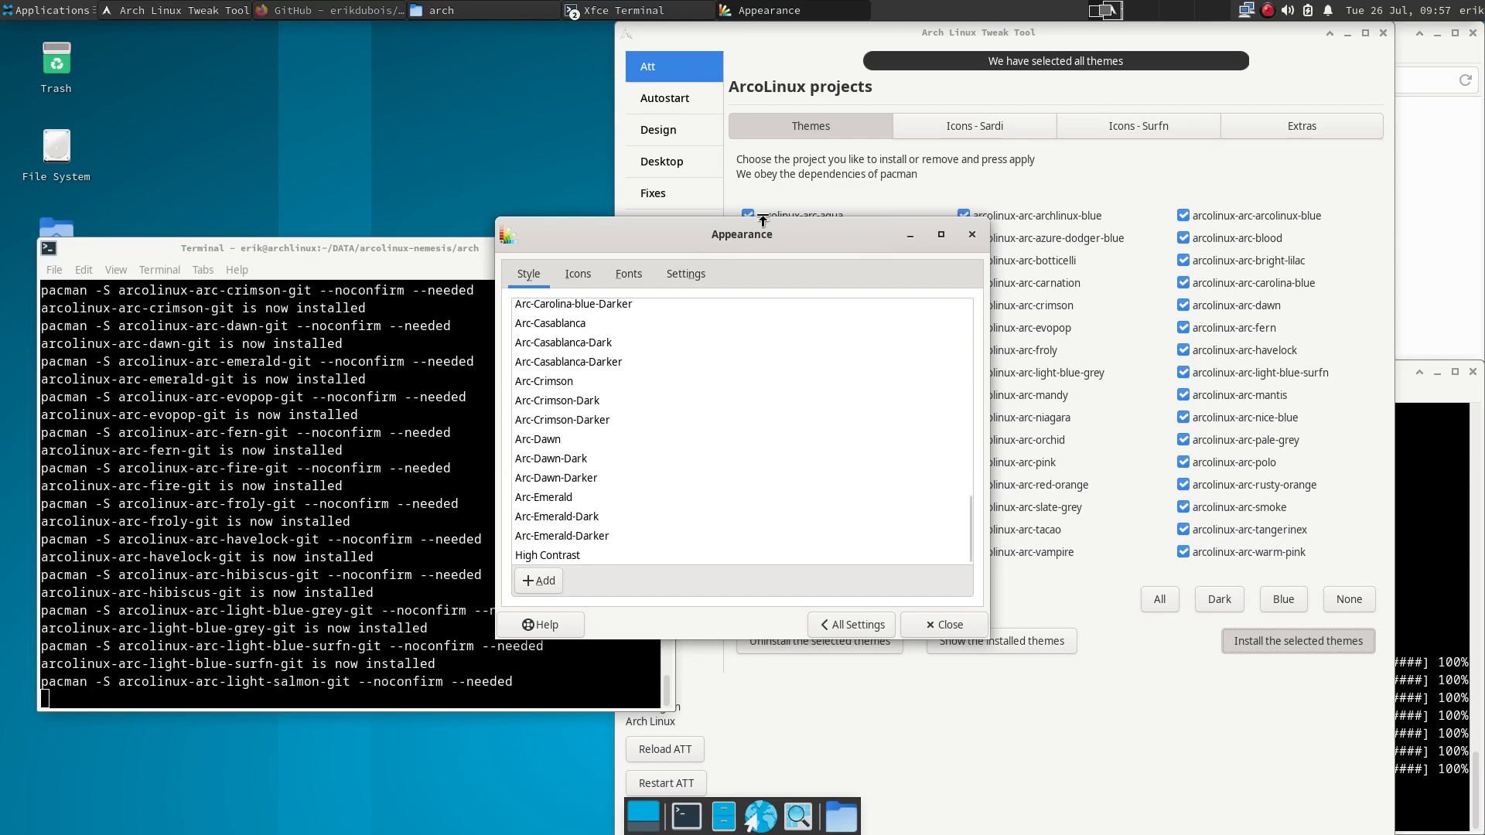
{"action": "left_click_drag", "start_coordinate": [642, 238], "coordinate": [249, 100]}
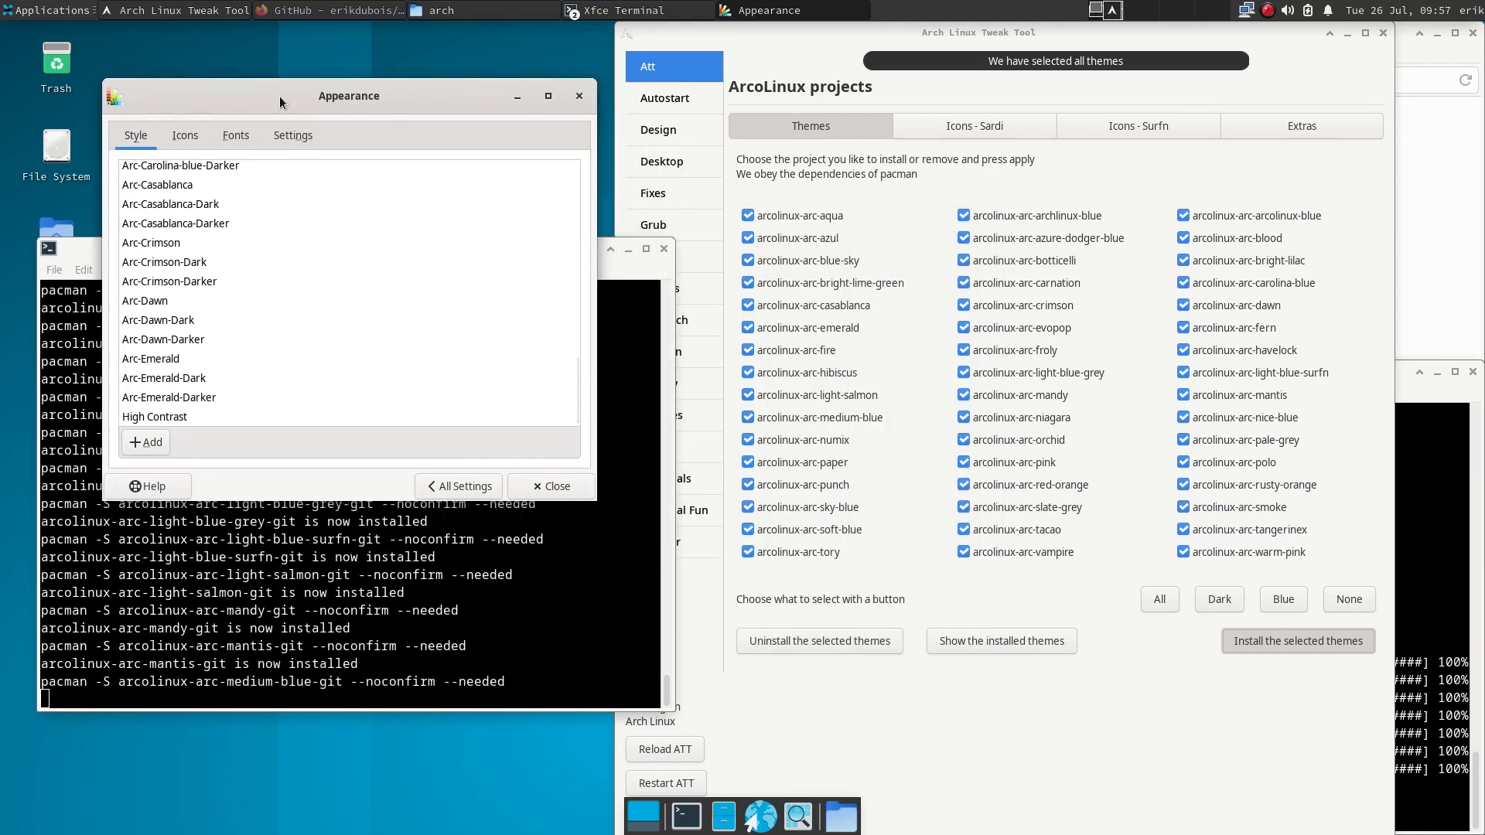
{"action": "left_click", "coordinate": [459, 486]}
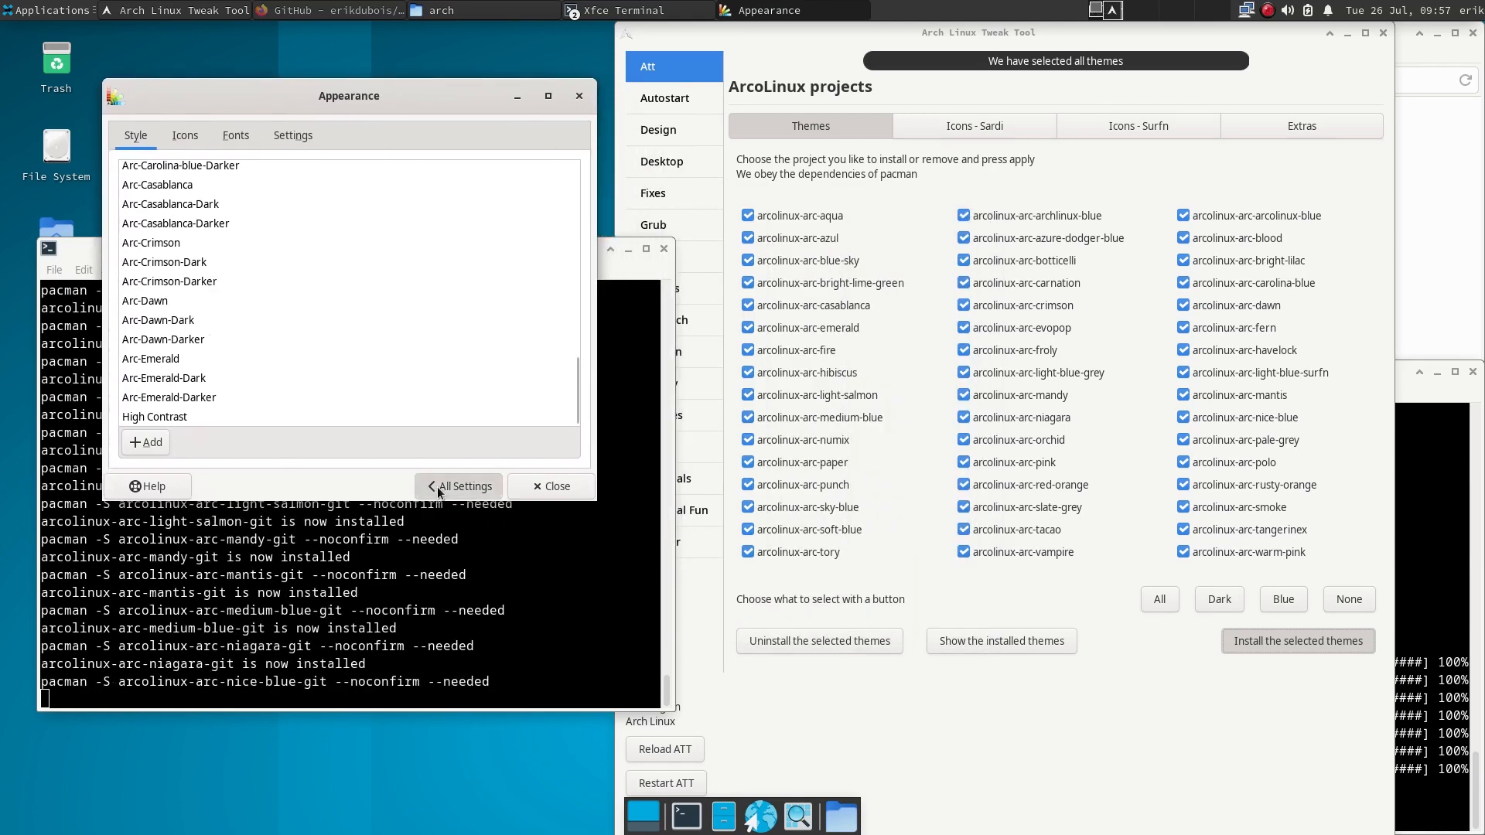
{"action": "left_click", "coordinate": [183, 163]}
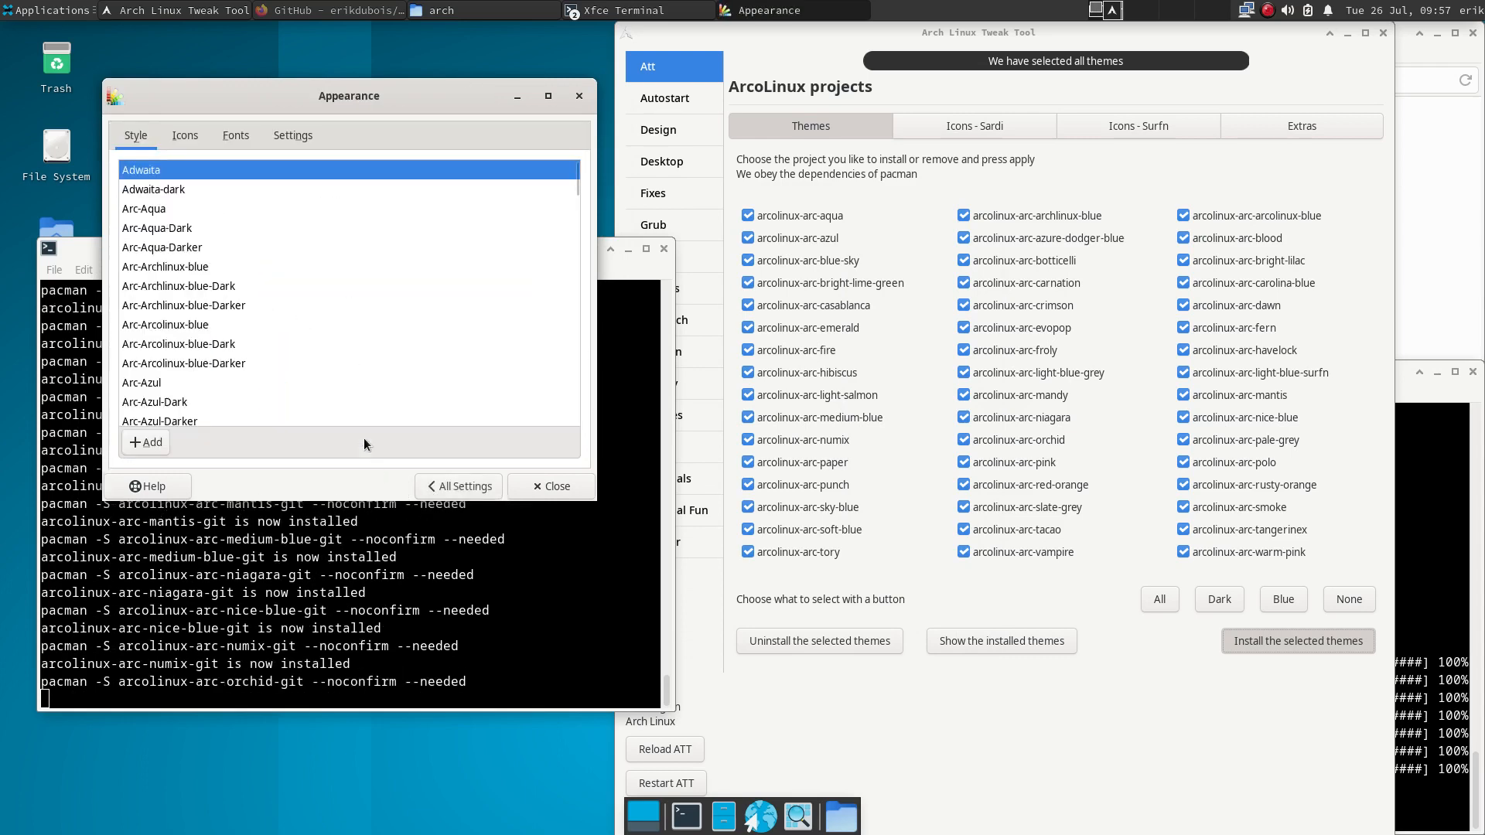
- Apply the Arc-Numix-Dark style and show the Sardi icon packs in the tweak tool
{"action": "scroll", "coordinate": [323, 314], "scroll_direction": "down", "scroll_amount": 15}
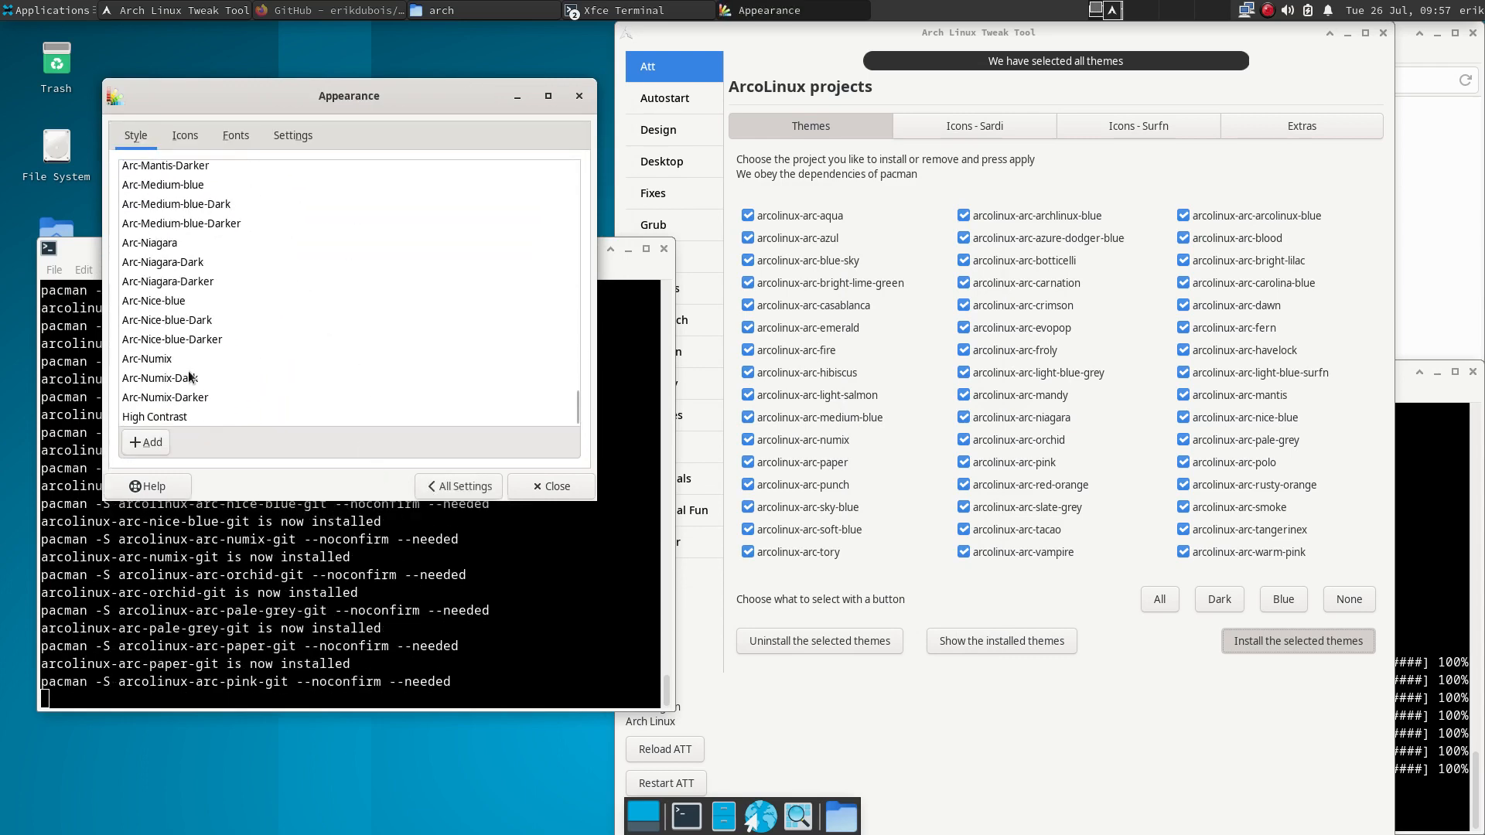
{"action": "left_click", "coordinate": [255, 378]}
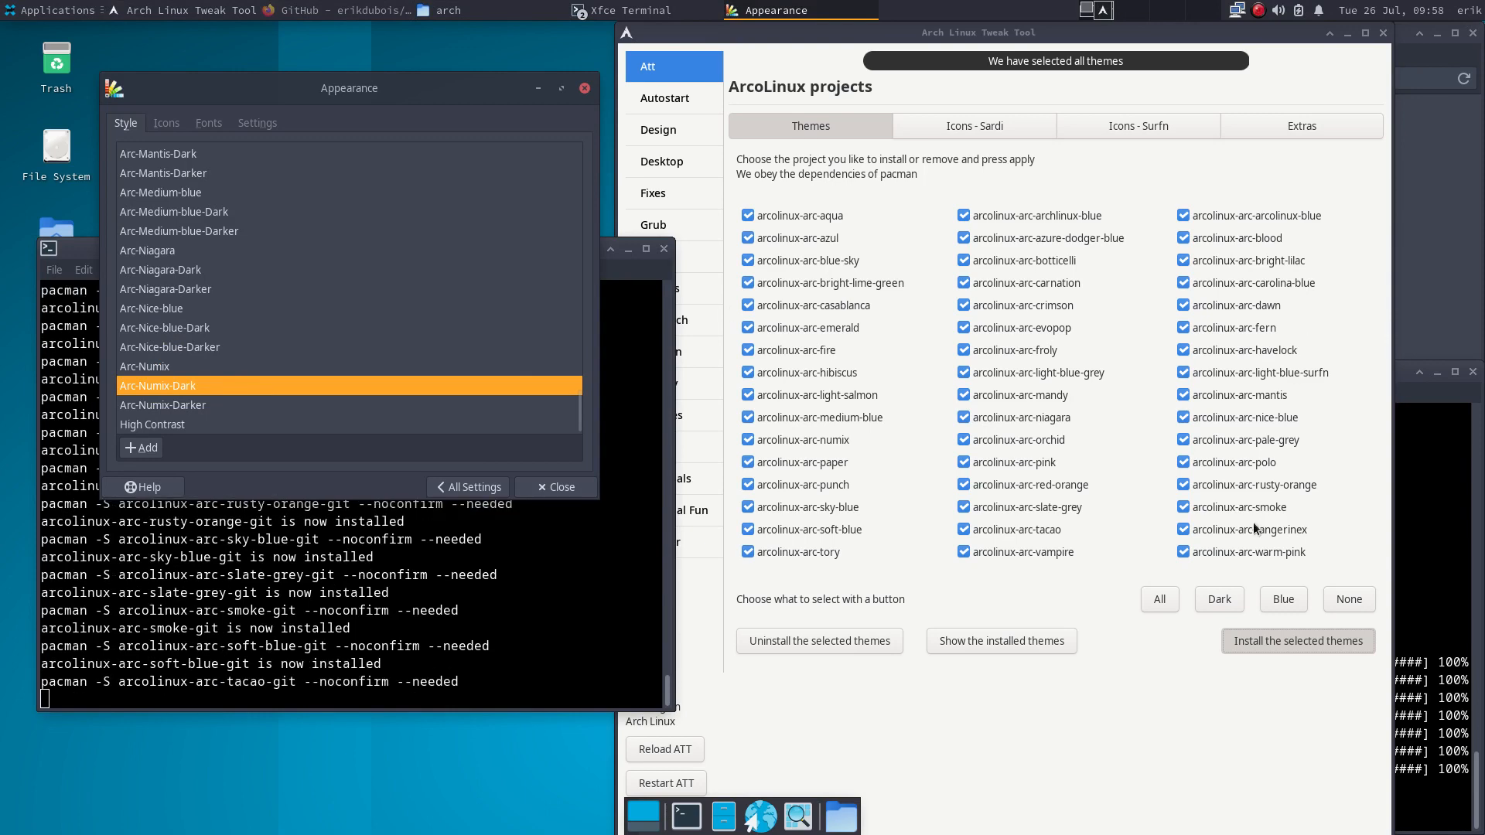
{"action": "left_click", "coordinate": [1158, 752]}
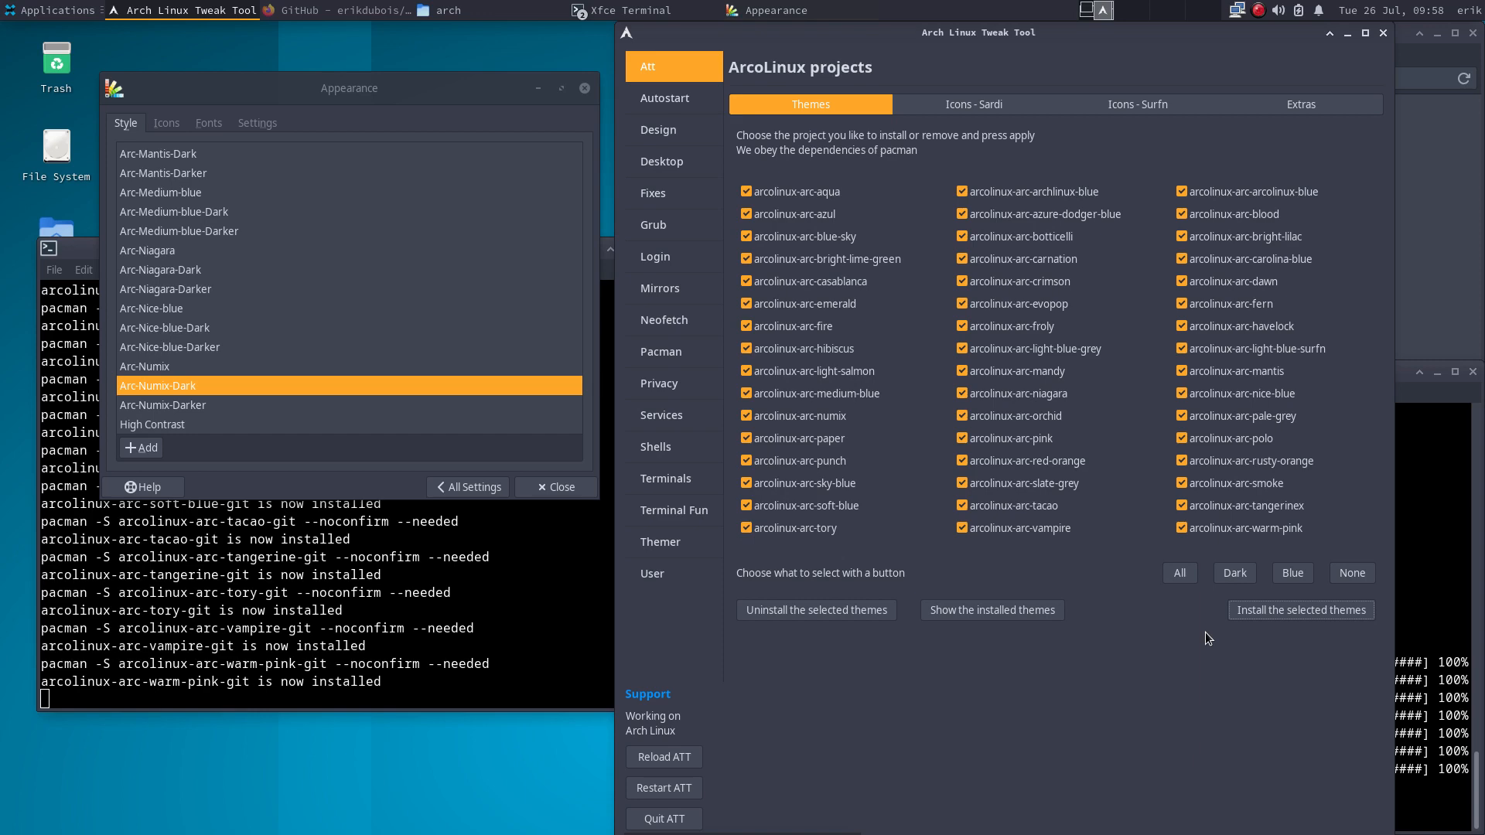
{"action": "left_click", "coordinate": [963, 108]}
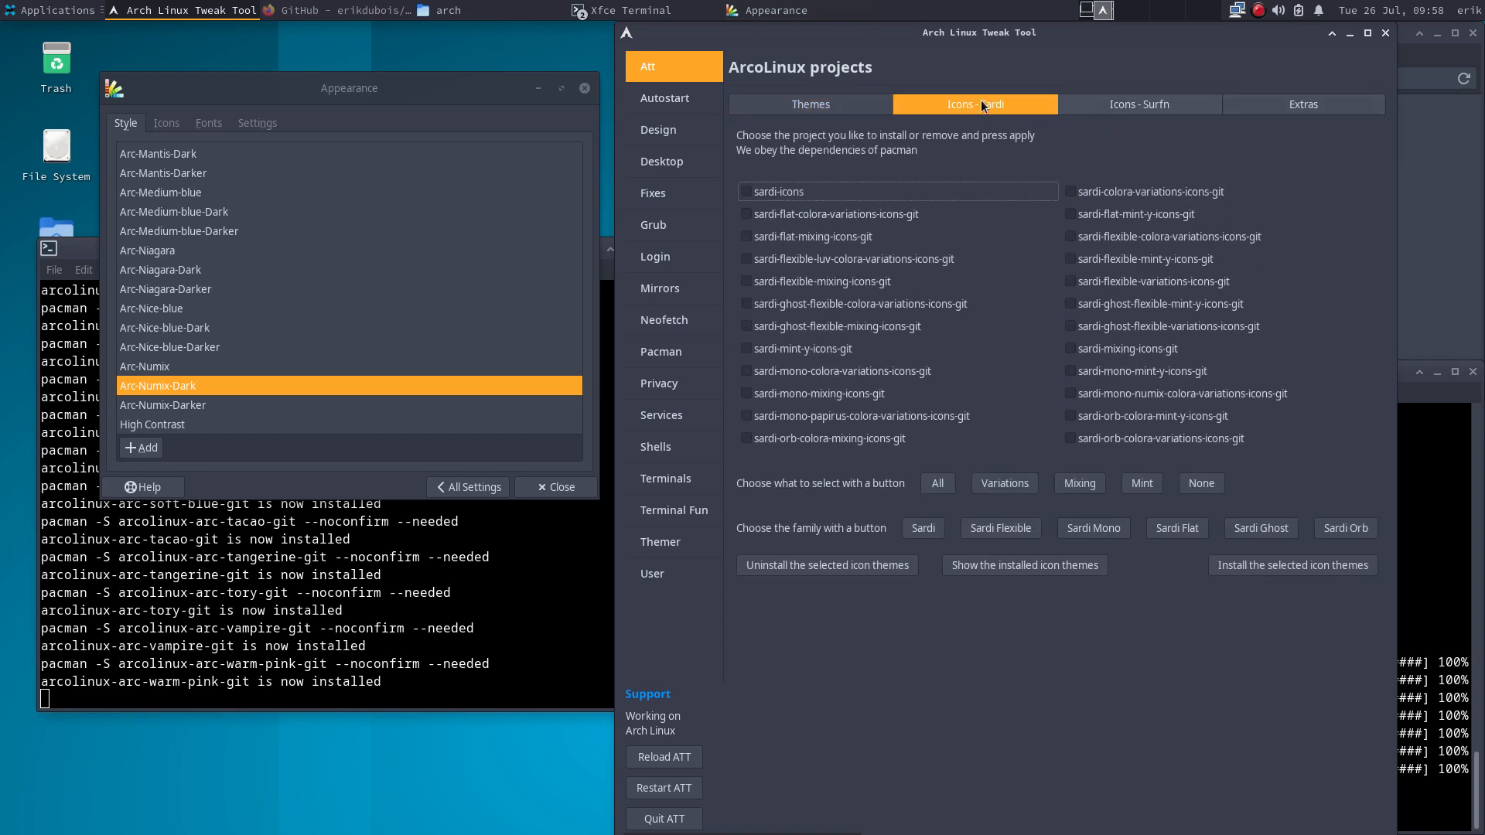
- Tick and install every cursor theme on the Design cursors list
{"action": "left_click", "coordinate": [685, 129]}
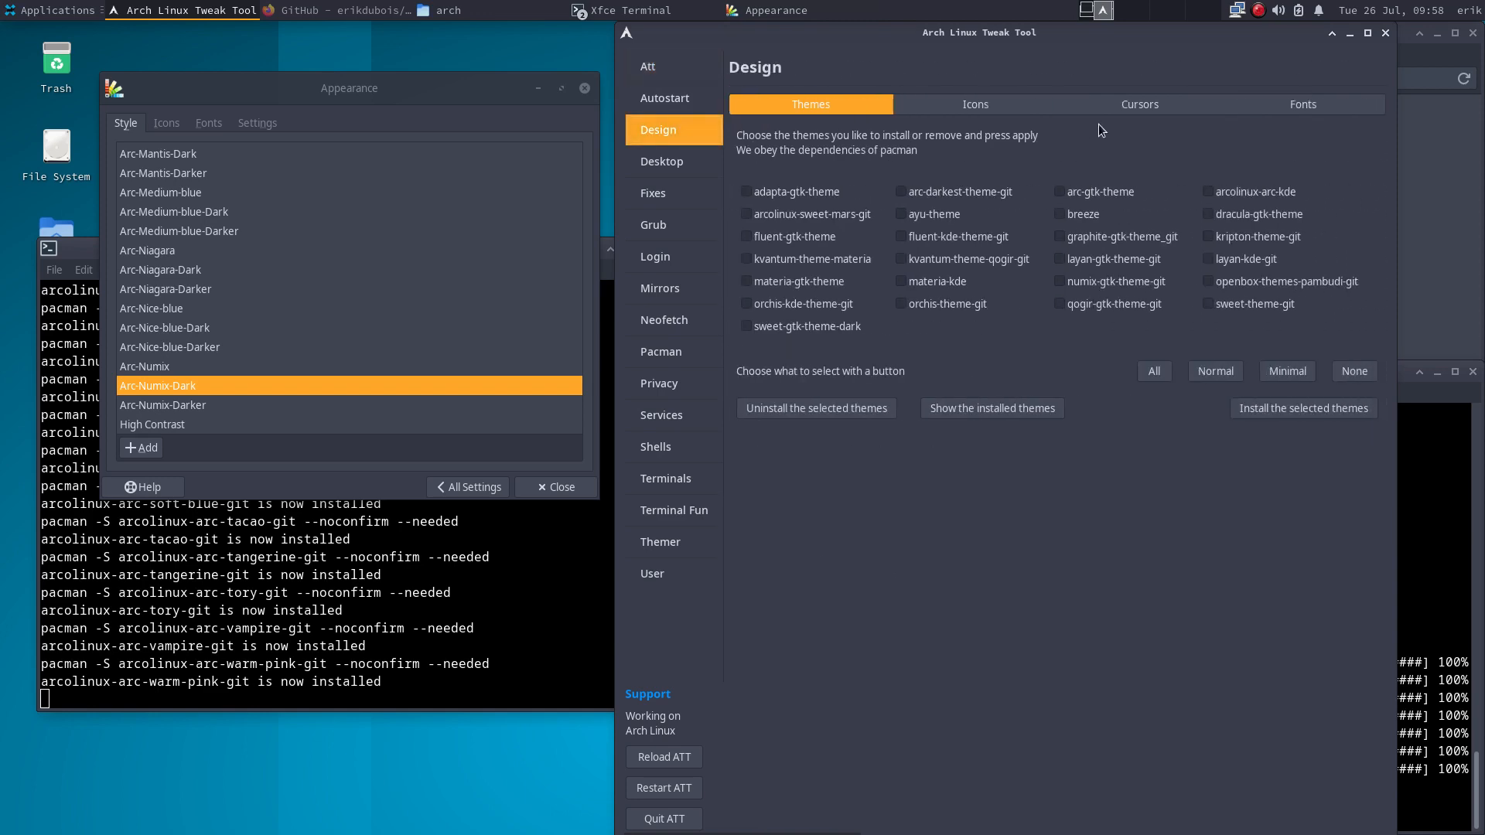
{"action": "left_click", "coordinate": [1143, 109]}
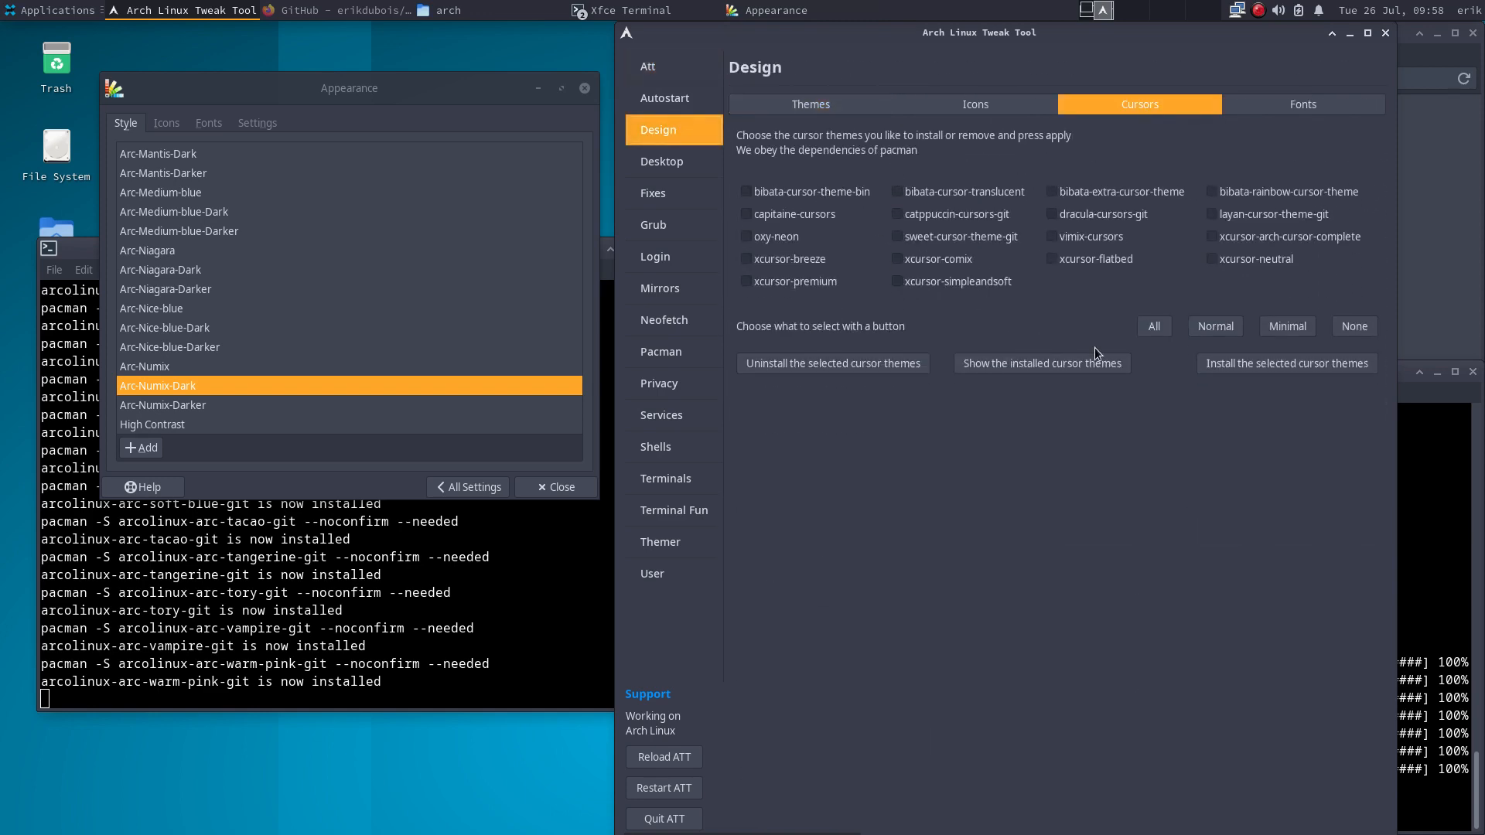
{"action": "left_click", "coordinate": [1153, 327]}
{"action": "left_click", "coordinate": [1285, 387]}
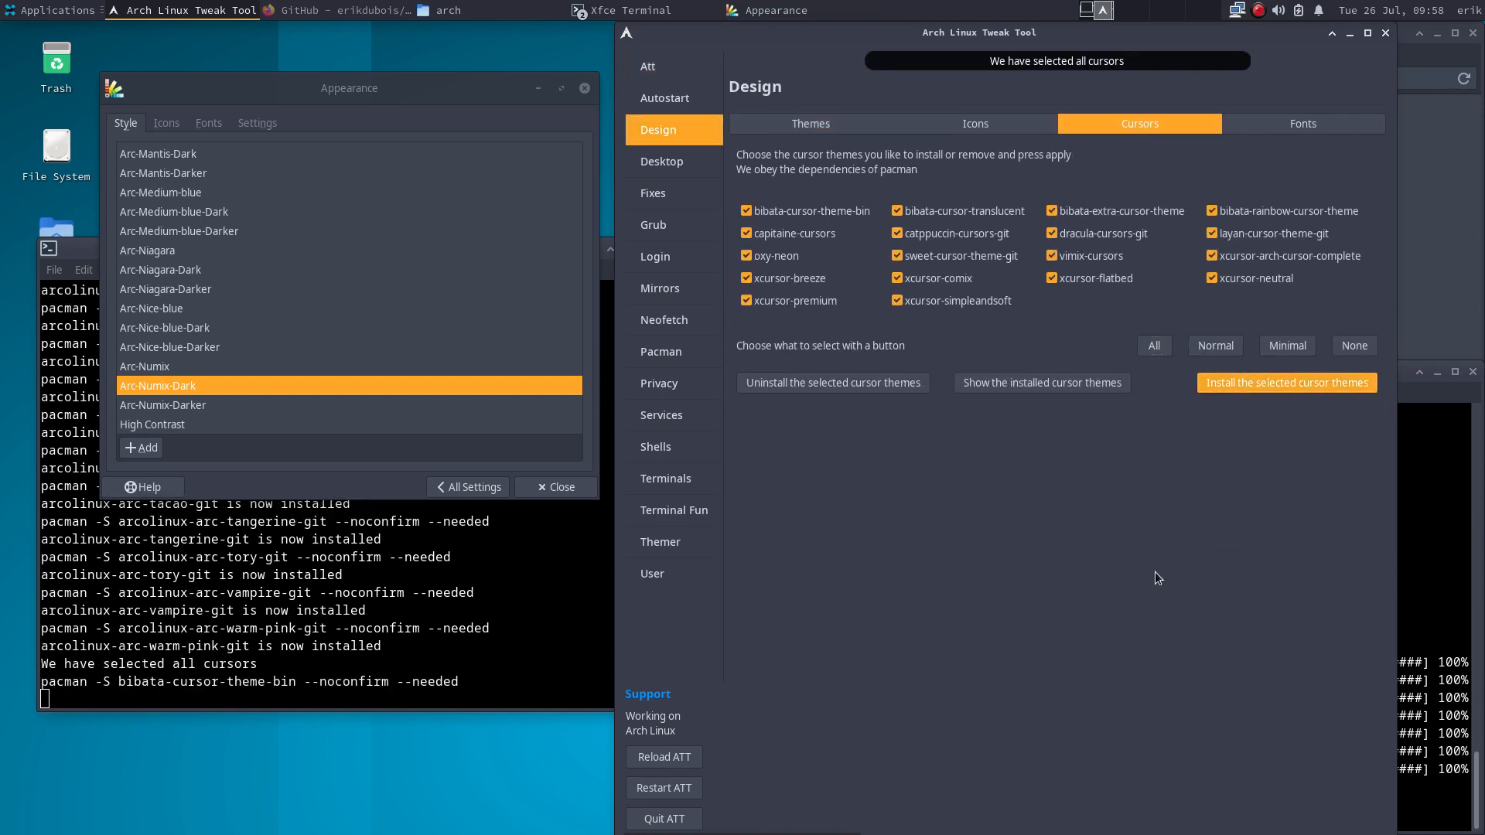
- Set the mouse cursor theme to Bibata-Original-Amber in Mouse and Touchpad
{"action": "left_click", "coordinate": [469, 487]}
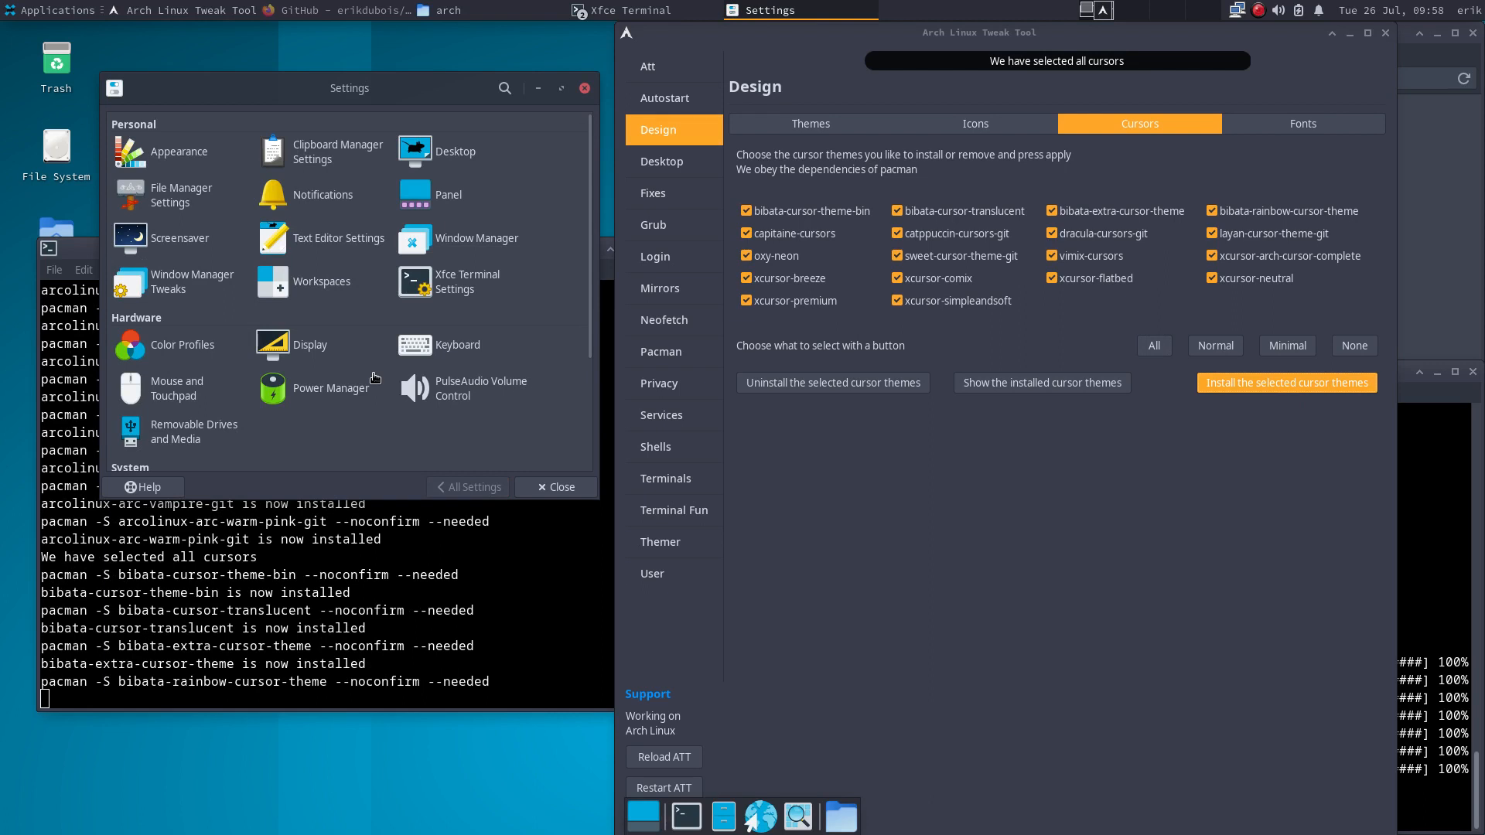
{"action": "scroll", "coordinate": [375, 377], "scroll_direction": "down", "scroll_amount": 3}
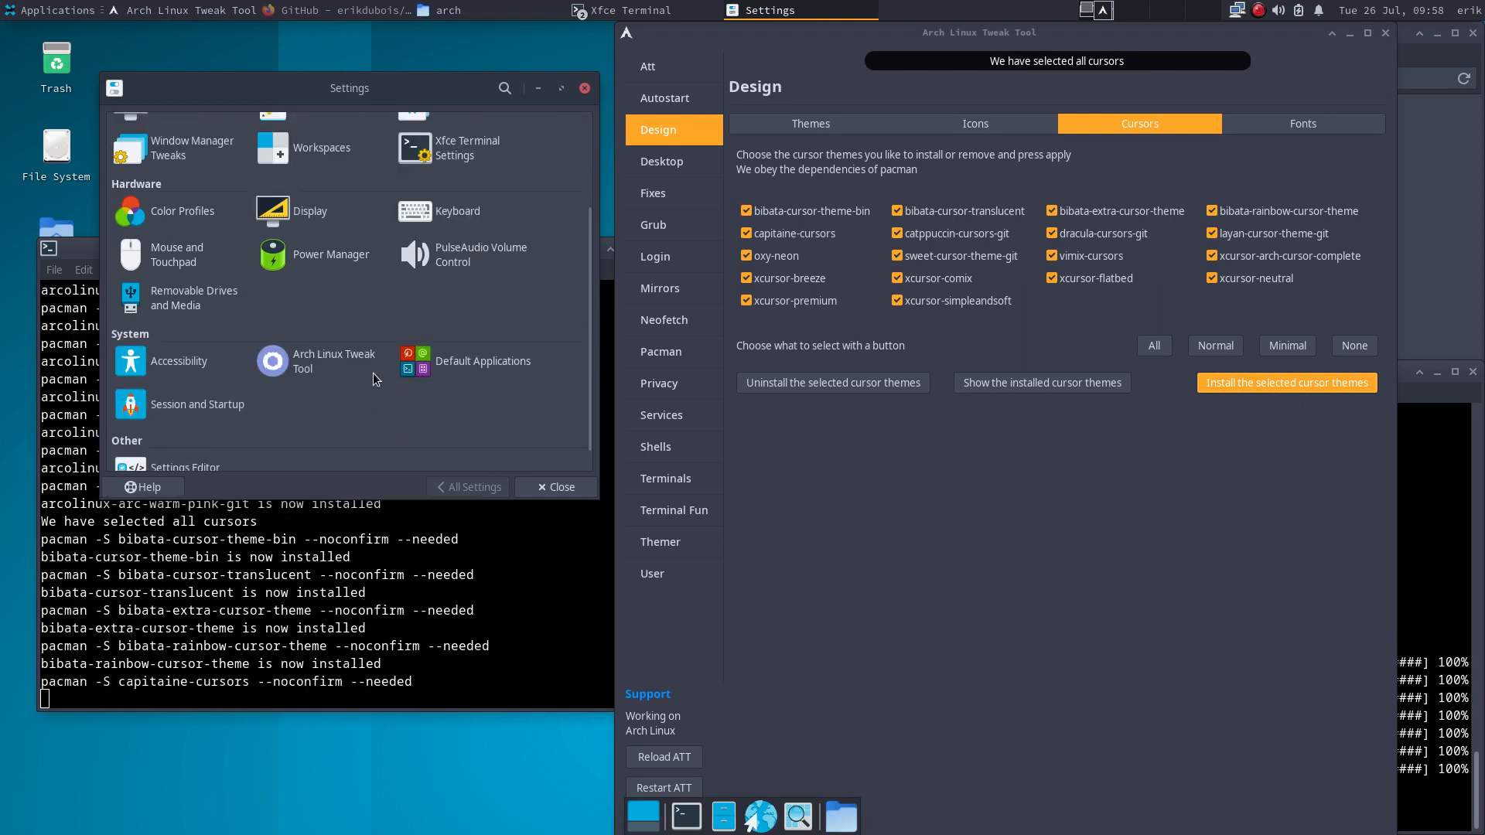
{"action": "left_click", "coordinate": [177, 258]}
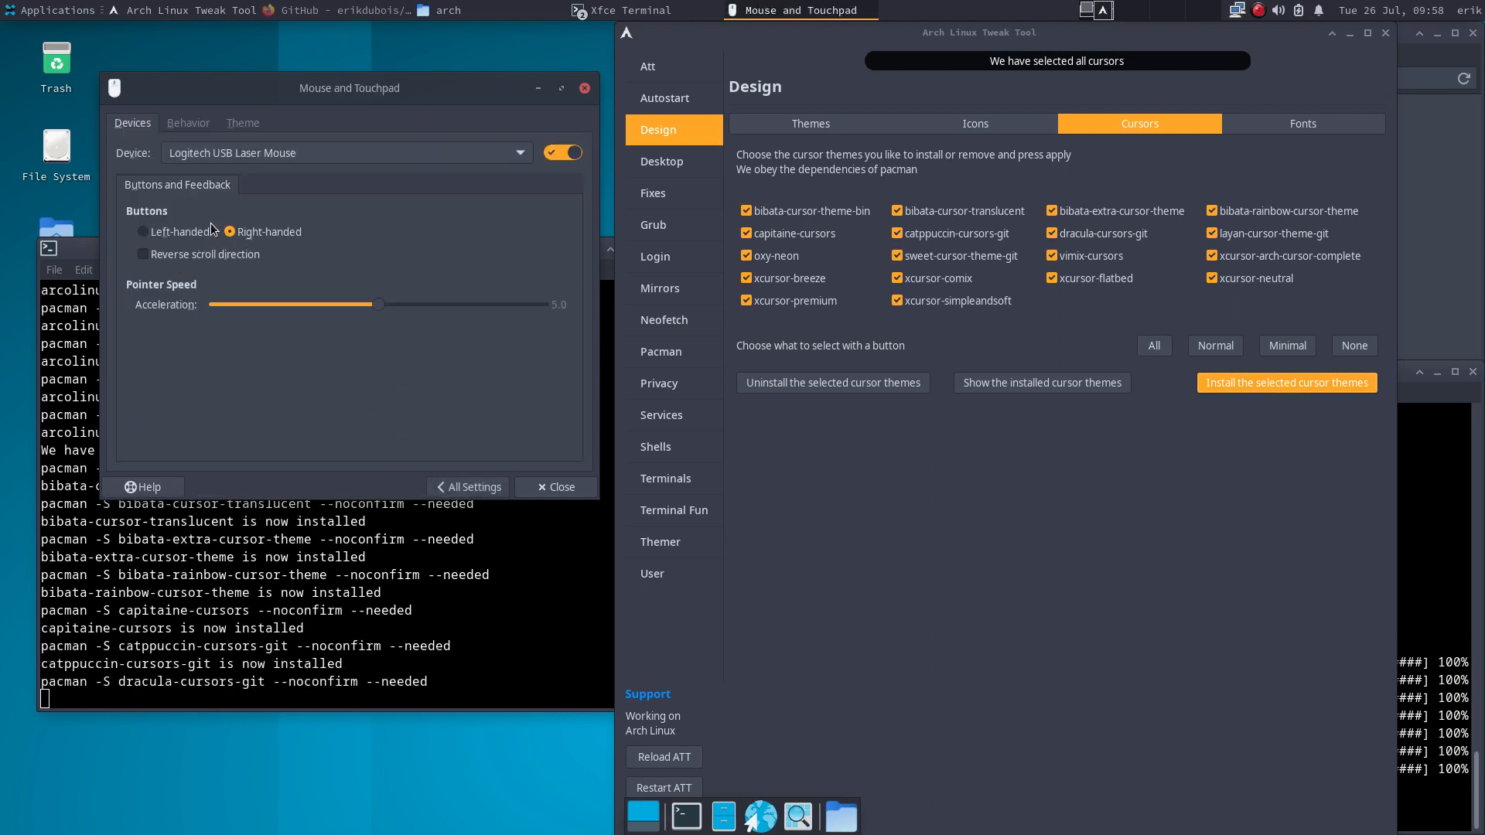
{"action": "left_click", "coordinate": [249, 124]}
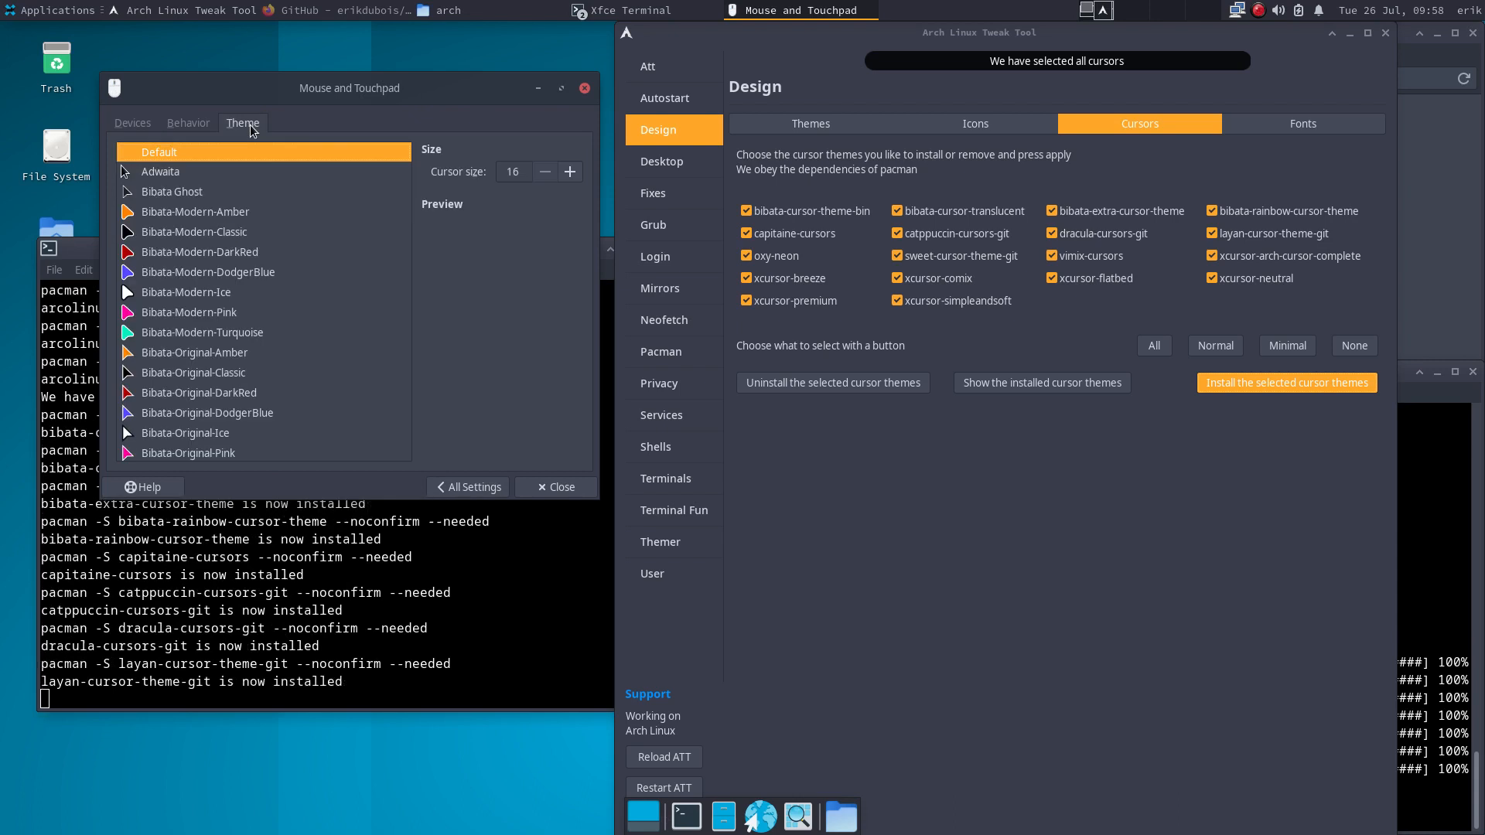
{"action": "left_click", "coordinate": [254, 212]}
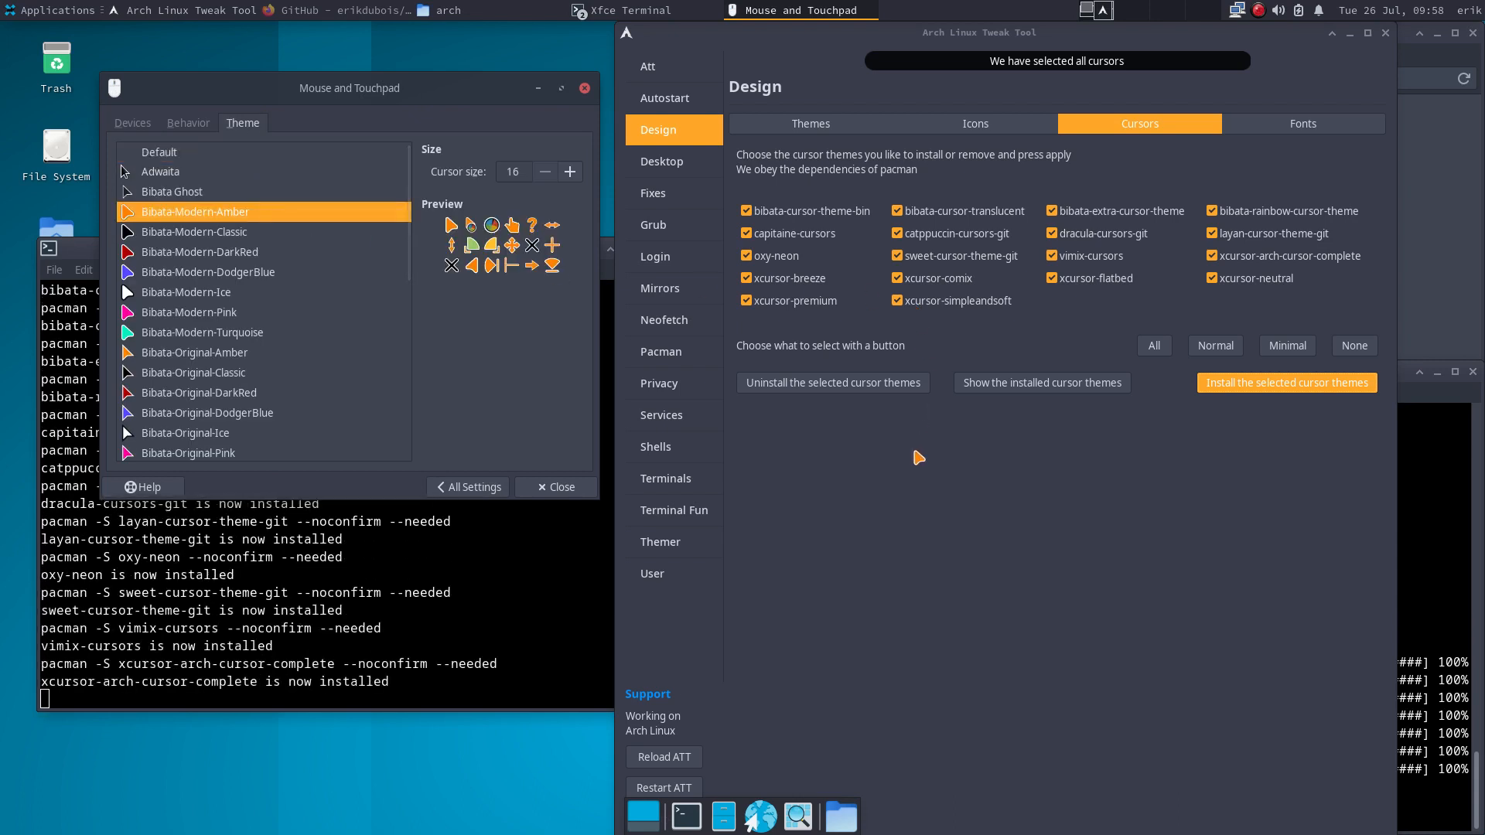
{"action": "left_click", "coordinate": [191, 354]}
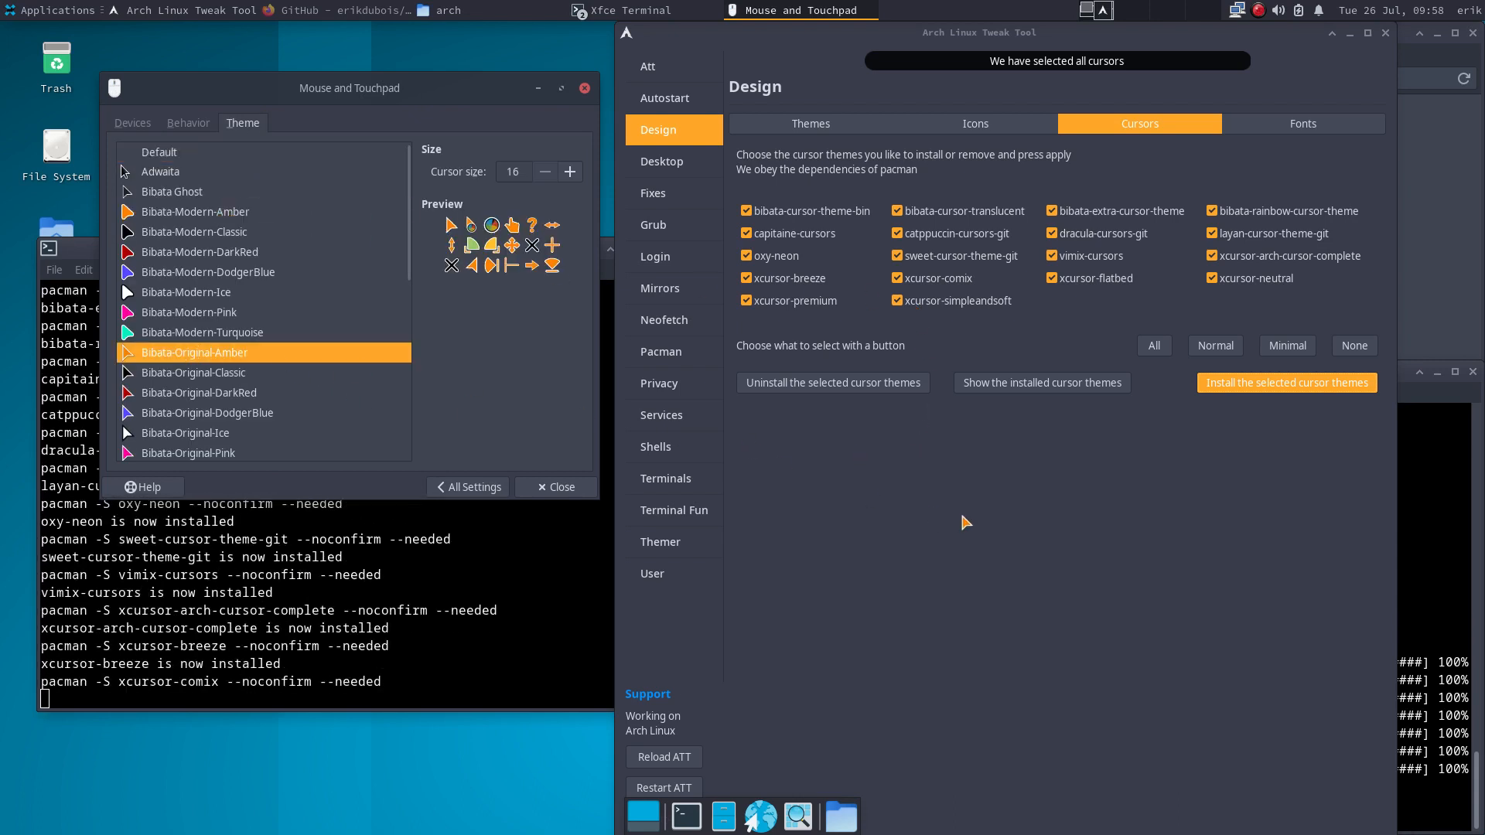
{"action": "scroll", "coordinate": [390, 398], "scroll_direction": "down", "scroll_amount": 10}
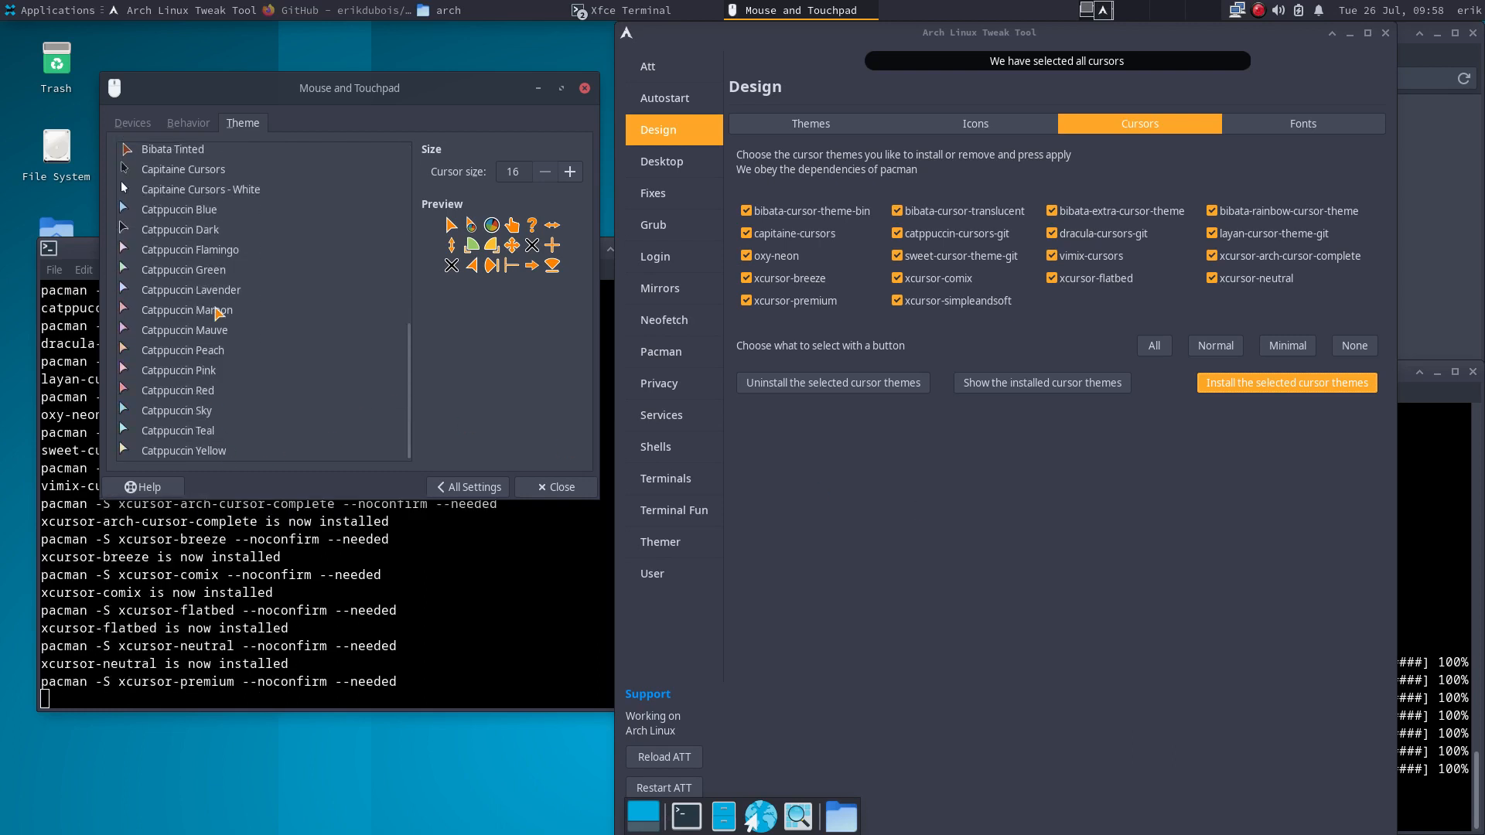
- Recheck the cursor theme list, then clear every cursor theme checkbox
{"action": "left_click", "coordinate": [469, 488]}
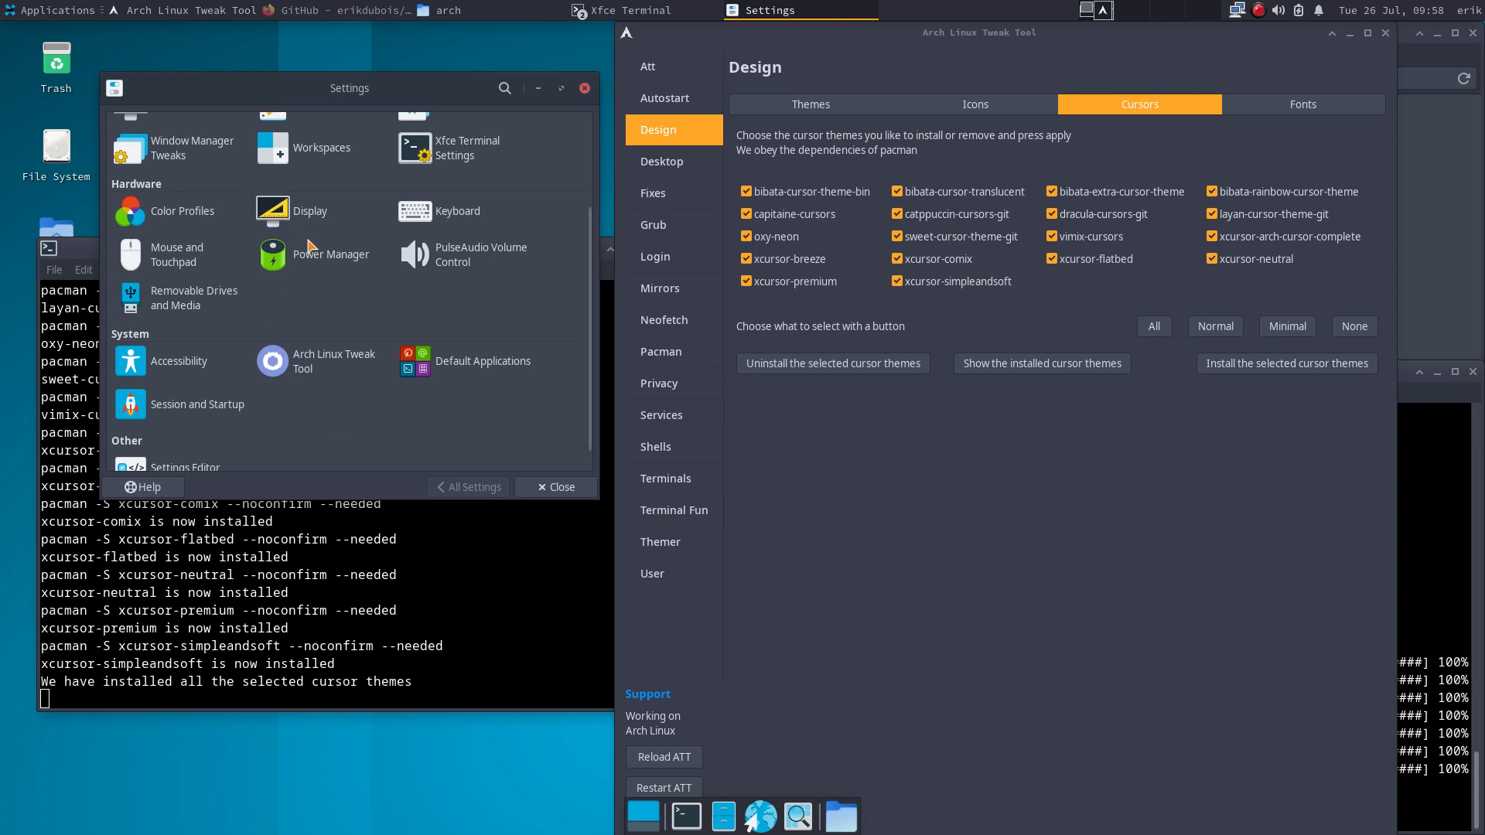
{"action": "scroll", "coordinate": [313, 266], "scroll_direction": "up", "scroll_amount": 1}
{"action": "left_click", "coordinate": [184, 305]}
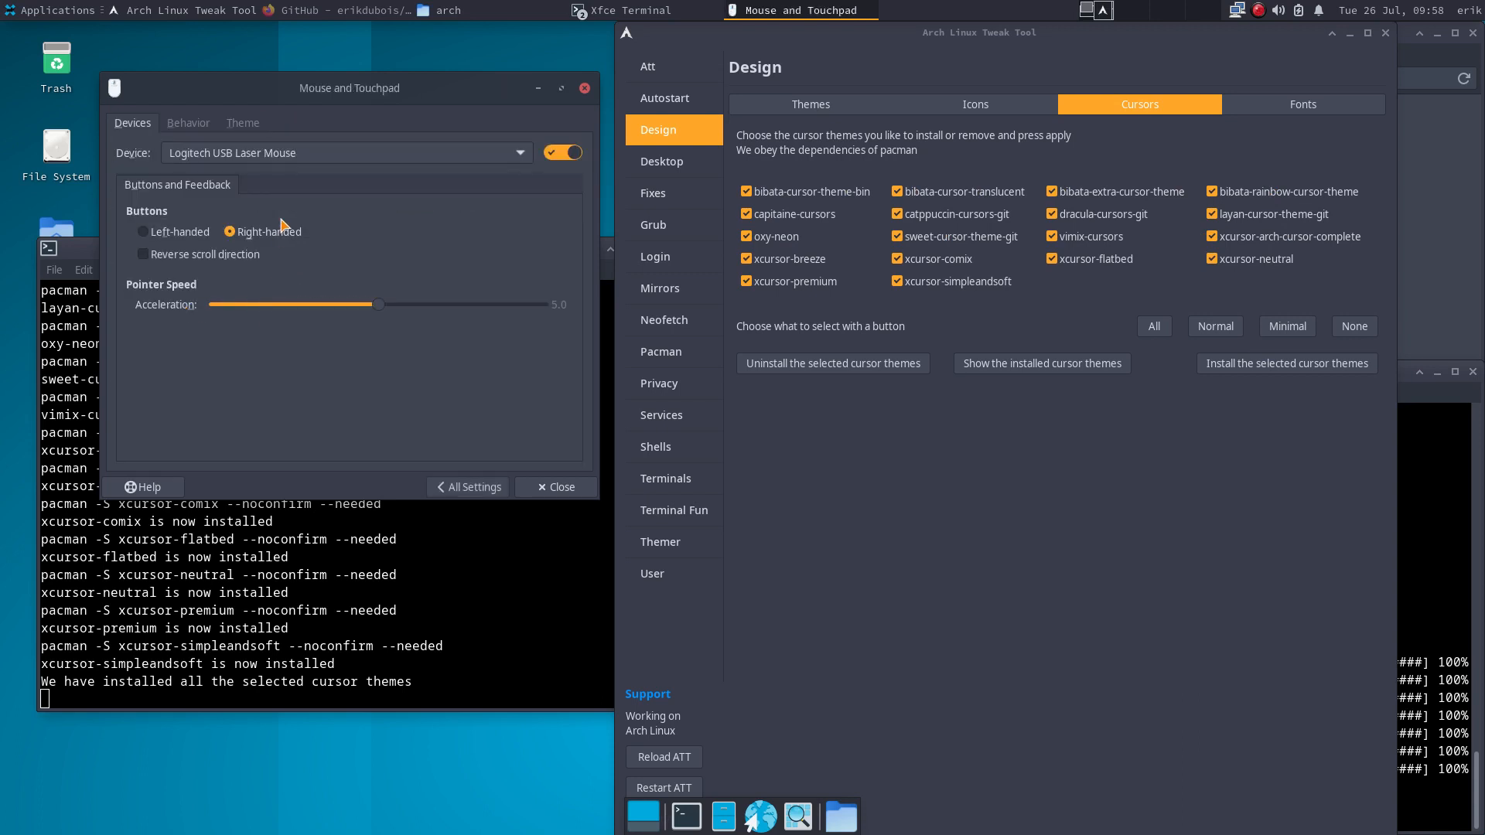
{"action": "left_click", "coordinate": [243, 123]}
{"action": "scroll", "coordinate": [275, 331], "scroll_direction": "down", "scroll_amount": 6}
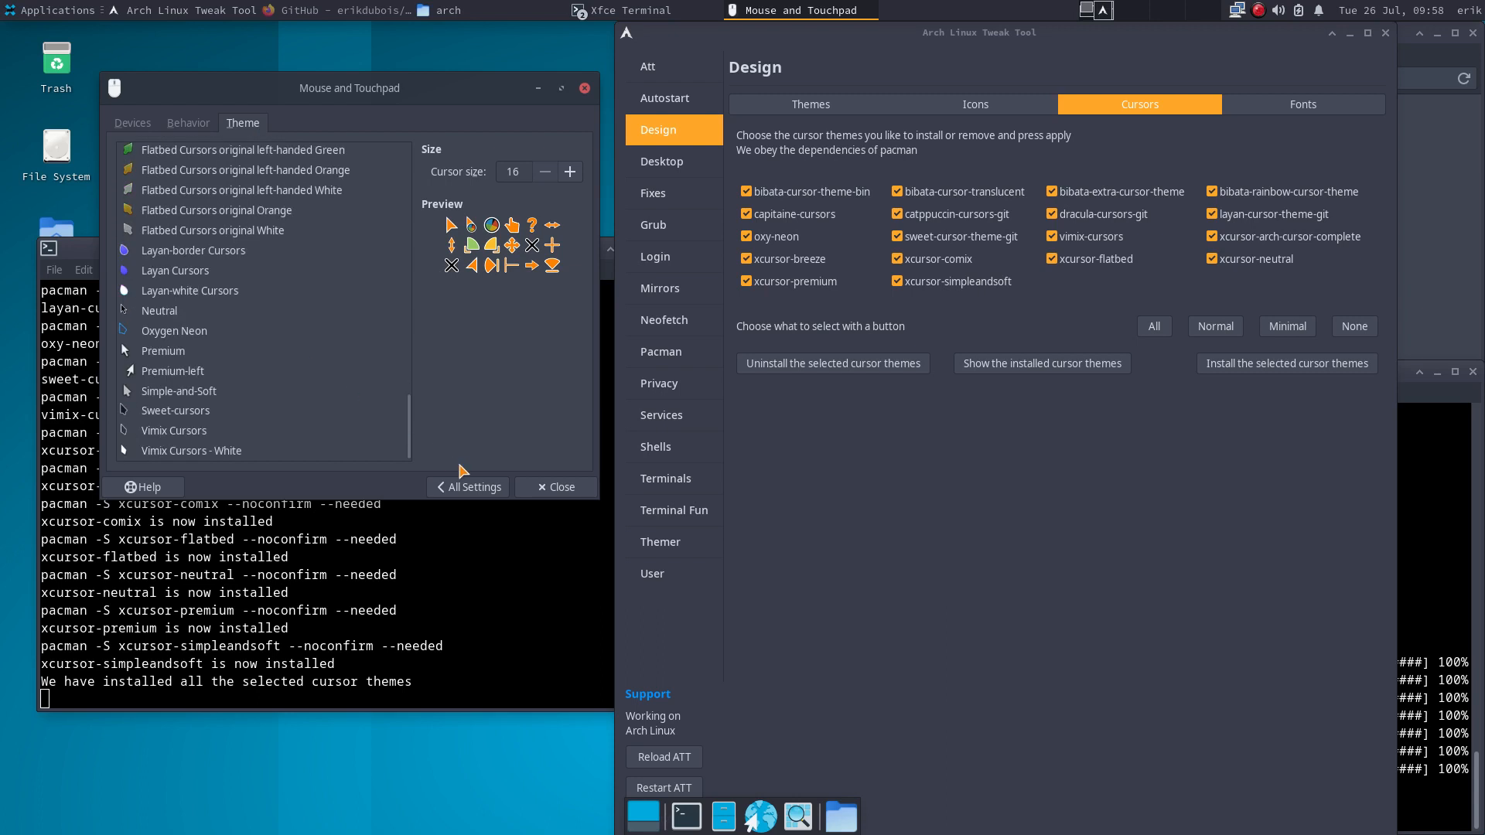
{"action": "left_click", "coordinate": [468, 487]}
{"action": "left_click", "coordinate": [1354, 325]}
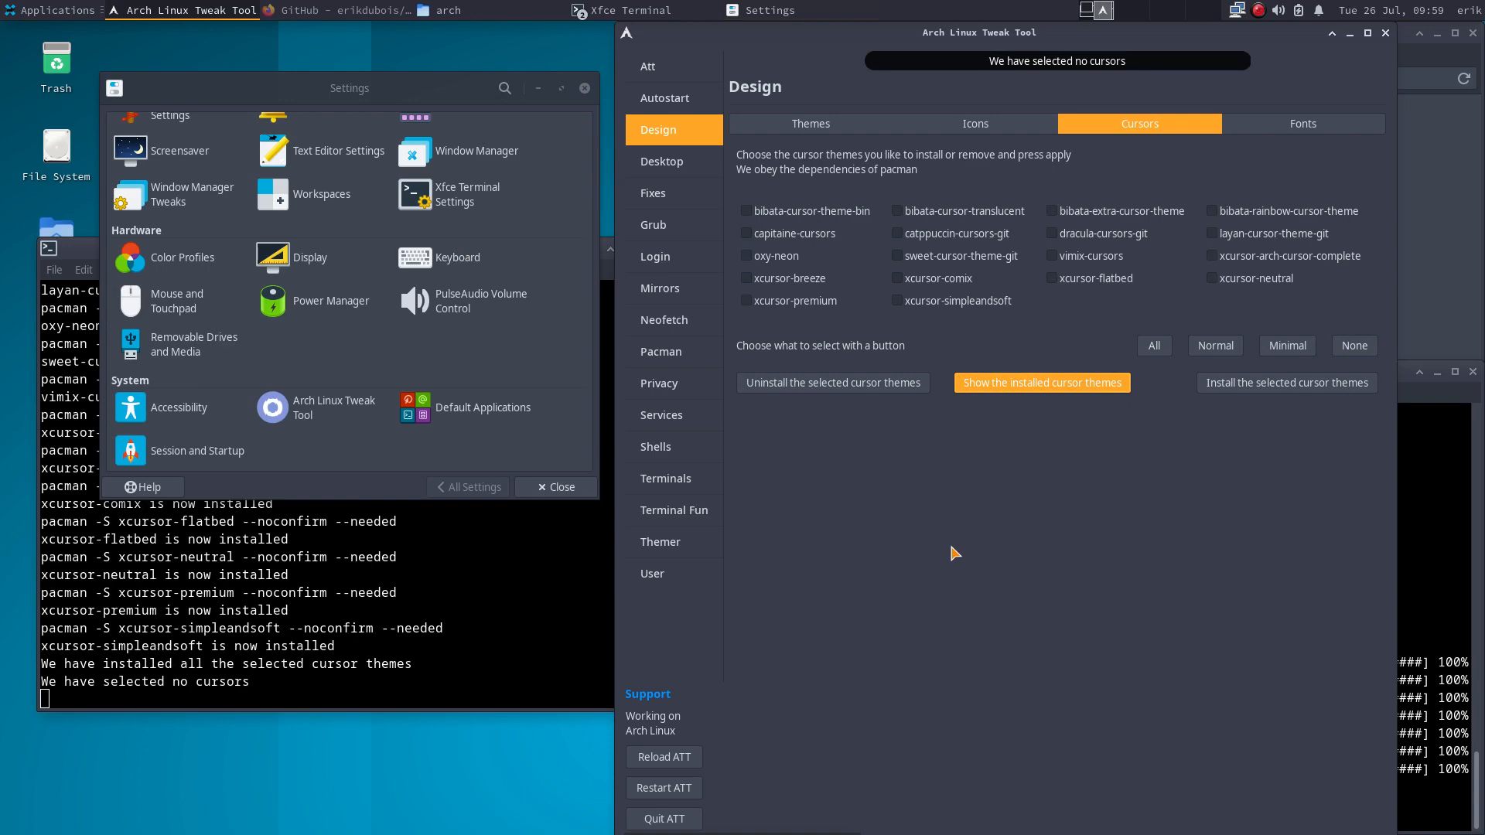
- Show installed cursors, then clear the ArcoLinux theme selection and list installed themes
{"action": "left_click", "coordinate": [816, 124]}
{"action": "left_click", "coordinate": [1360, 376]}
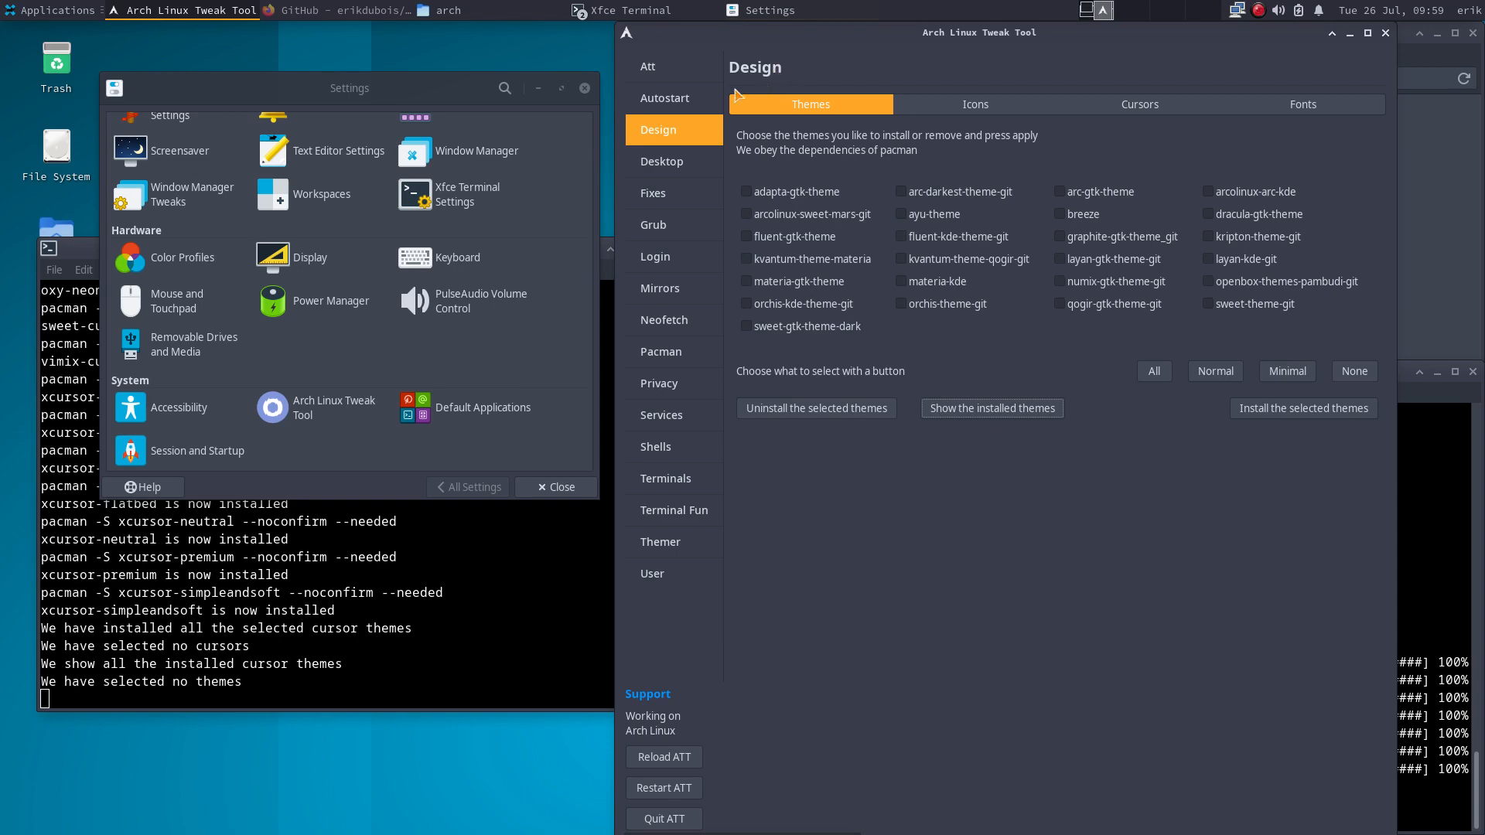
{"action": "left_click", "coordinate": [656, 71]}
{"action": "left_click", "coordinate": [785, 104]}
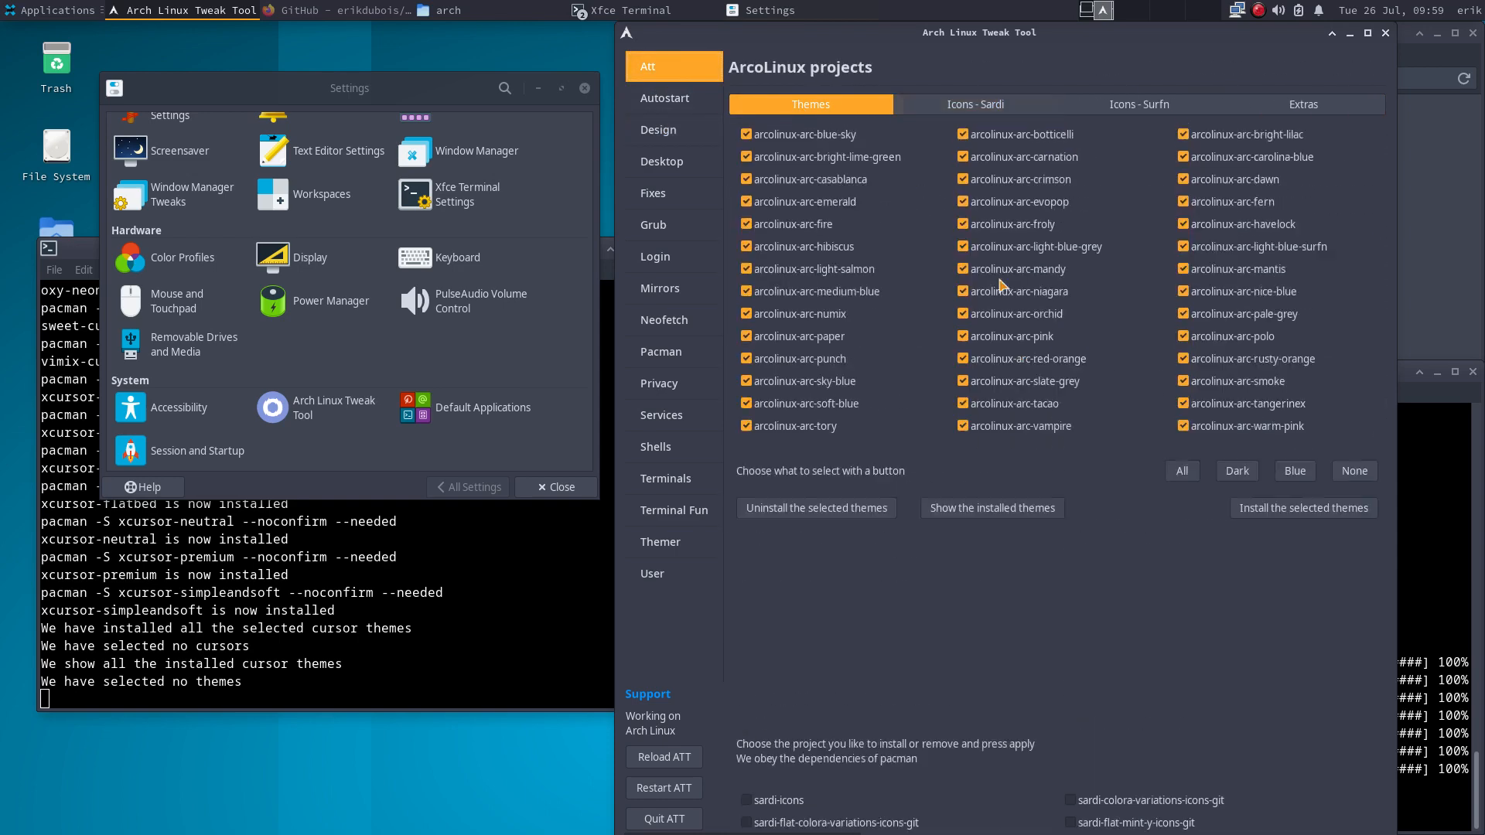
{"action": "left_click", "coordinate": [1352, 573]}
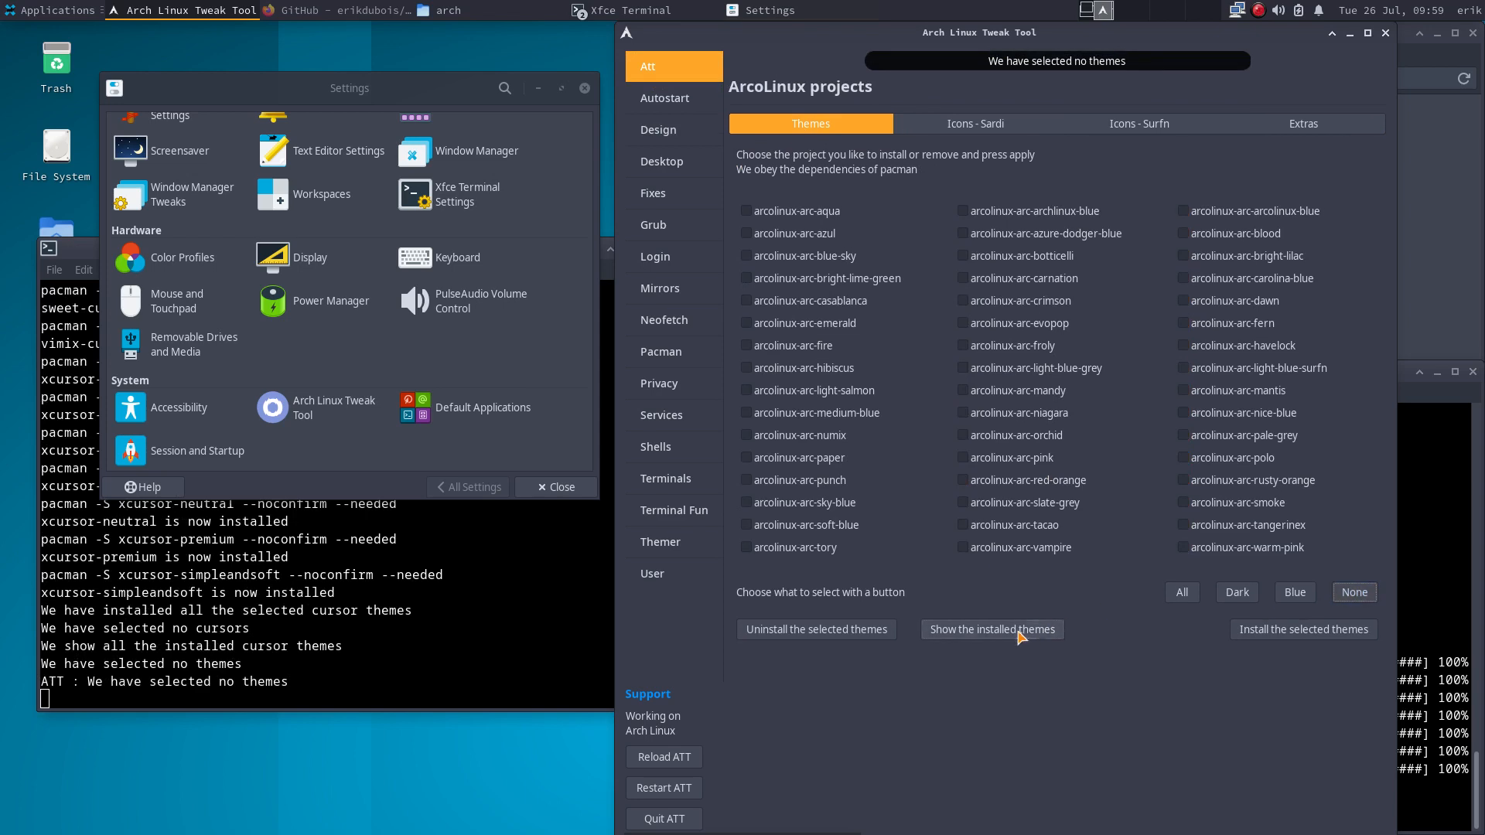
{"action": "left_click", "coordinate": [1020, 631]}
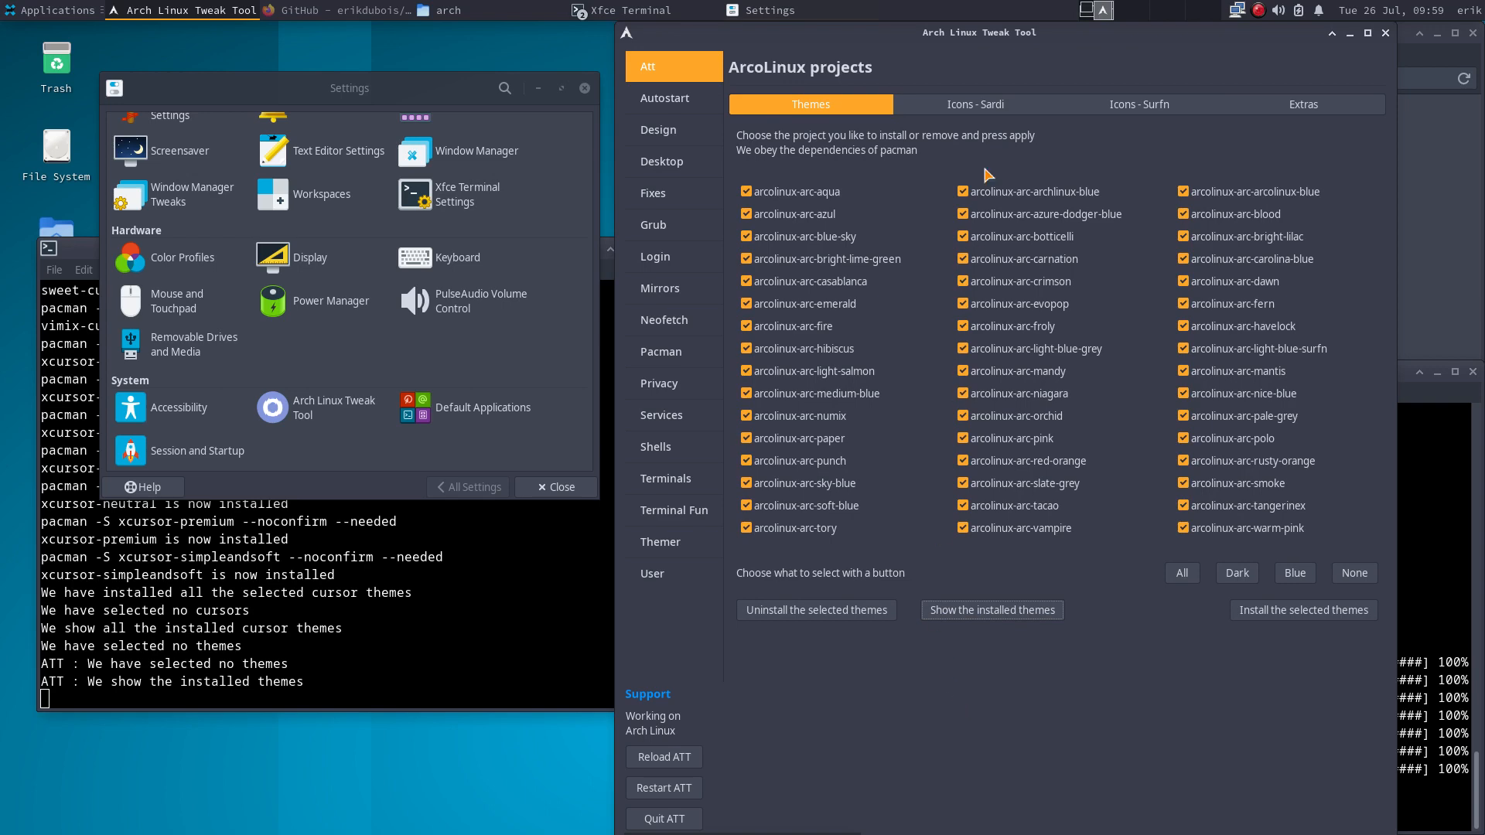
- On Icons - Sardi, try All and the Sardi, Flexible, Mono, Flat and Ghost family buttons
{"action": "left_click", "coordinate": [978, 104]}
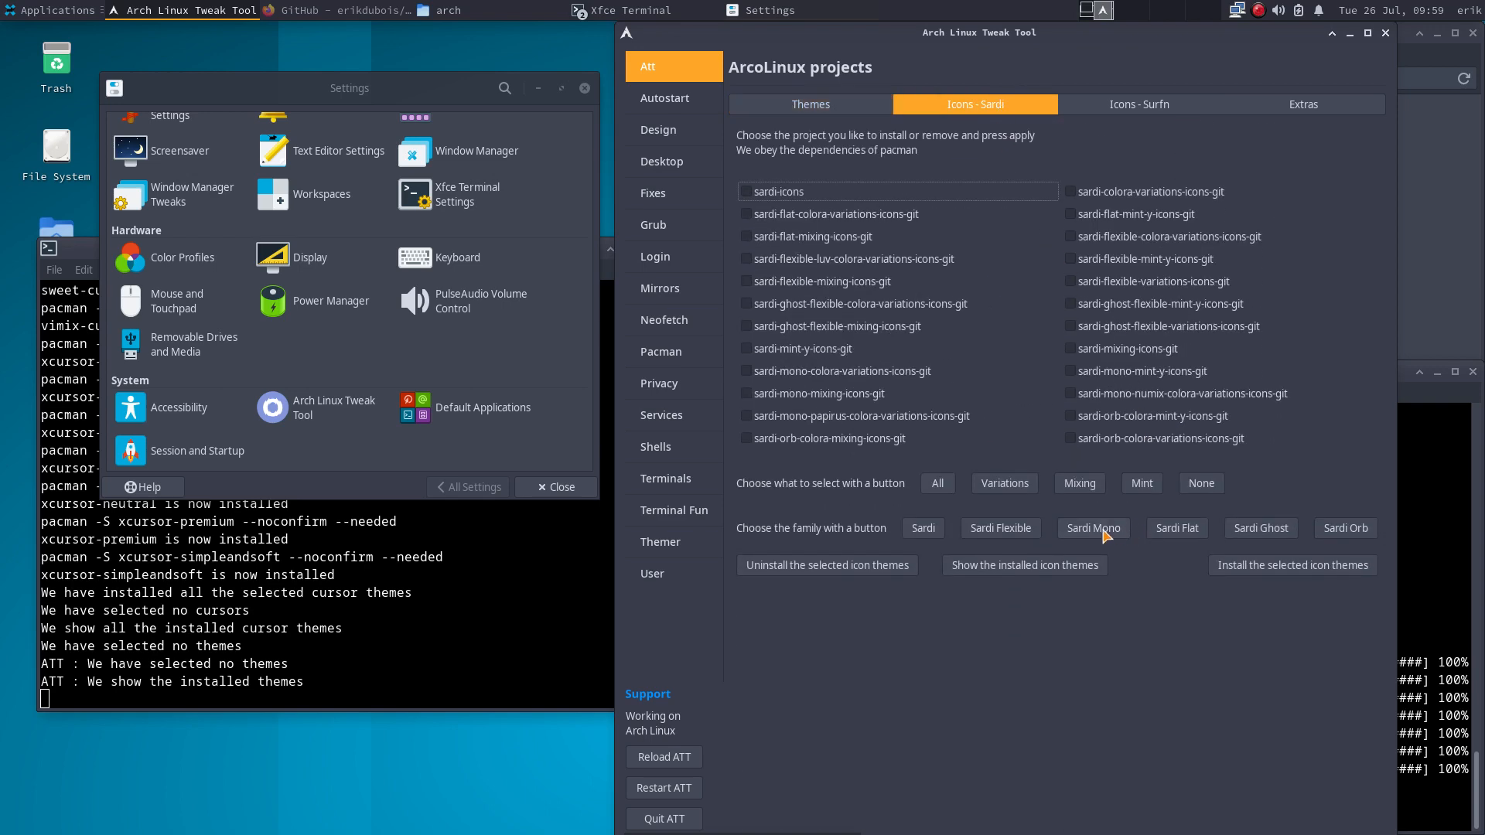
{"action": "left_click", "coordinate": [938, 483]}
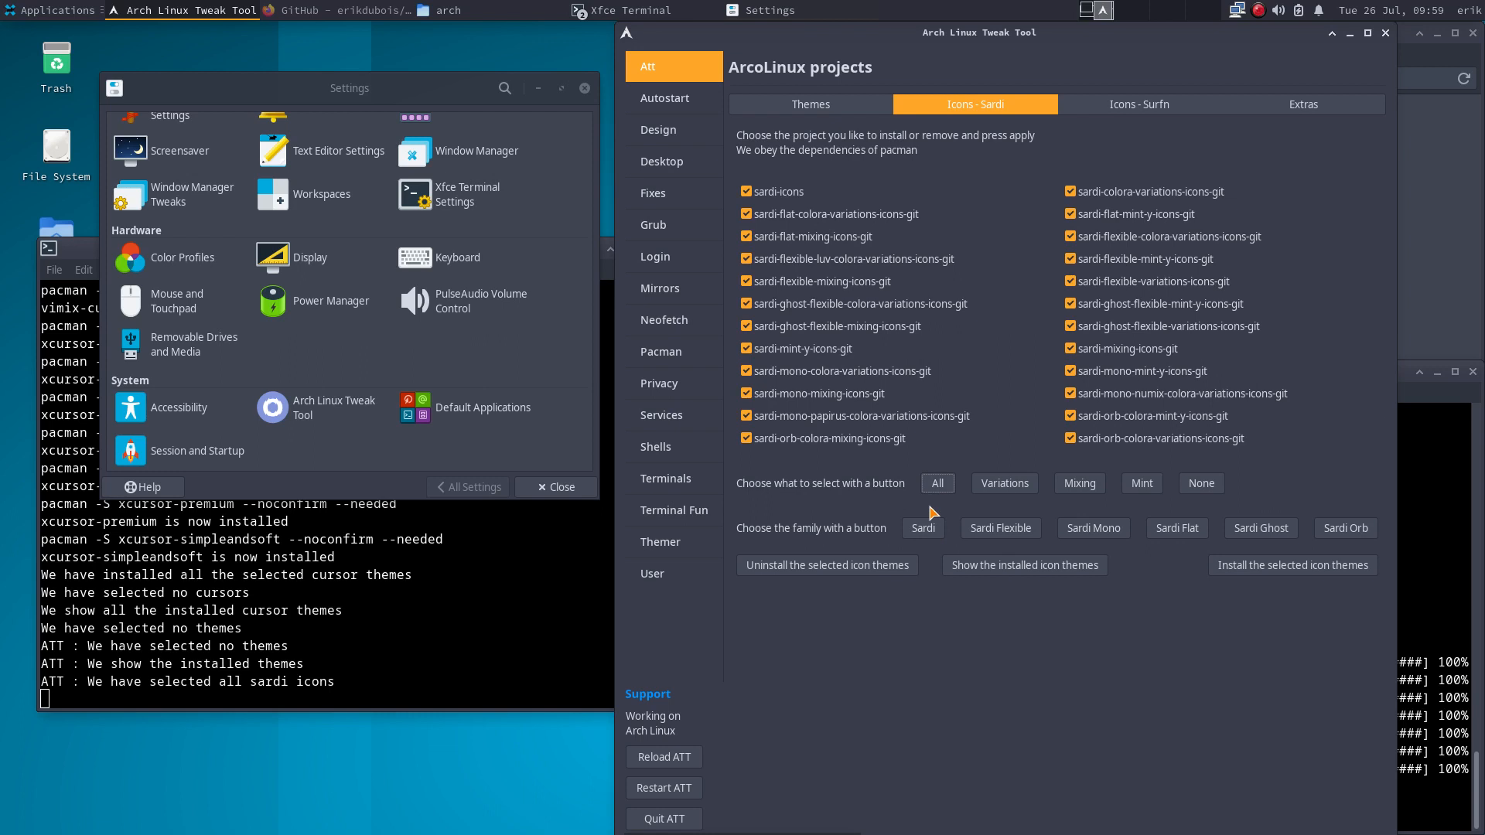
{"action": "left_click", "coordinate": [927, 526]}
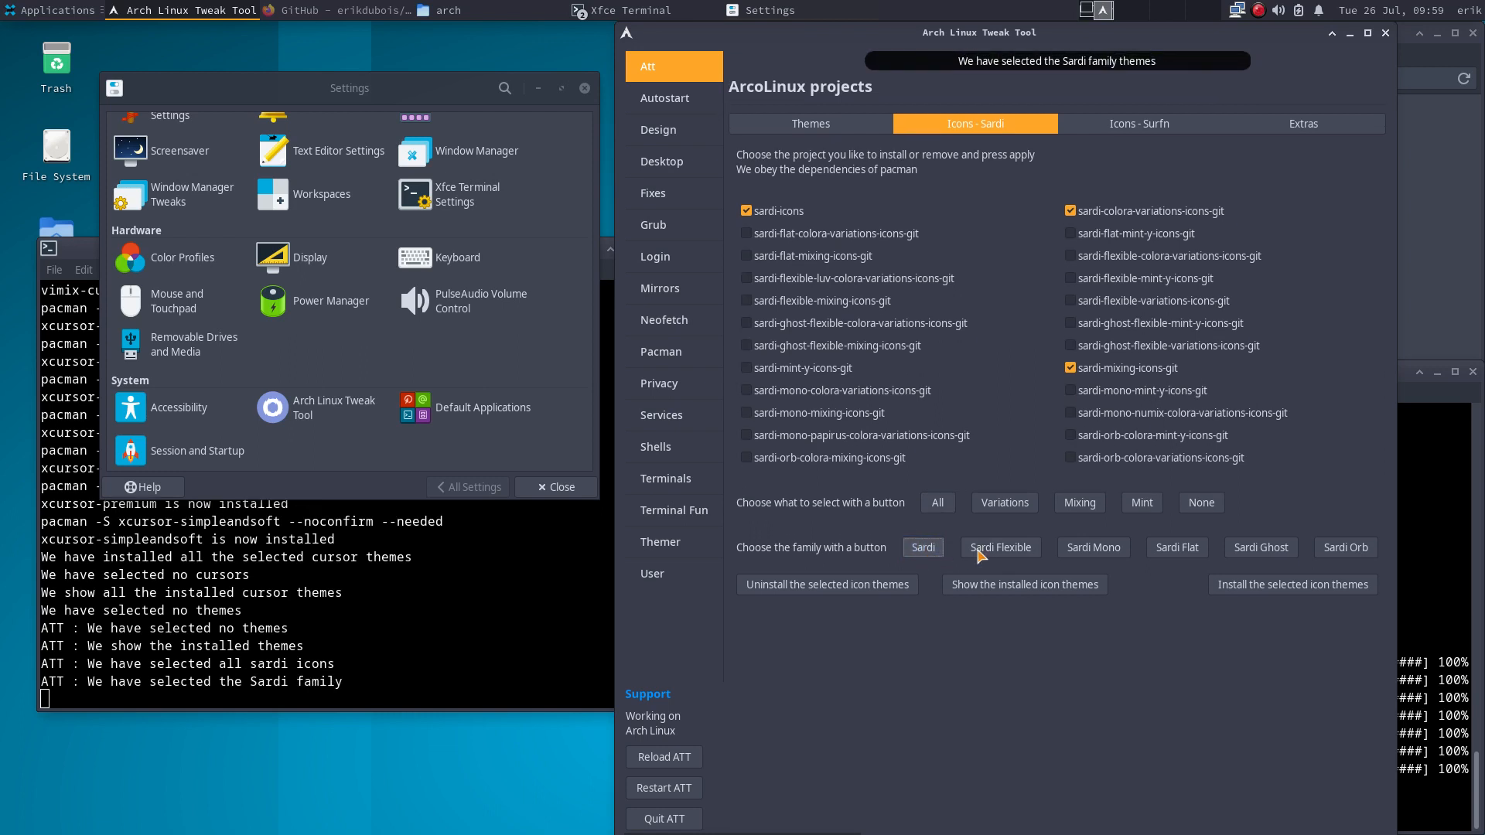
{"action": "left_click", "coordinate": [1014, 553]}
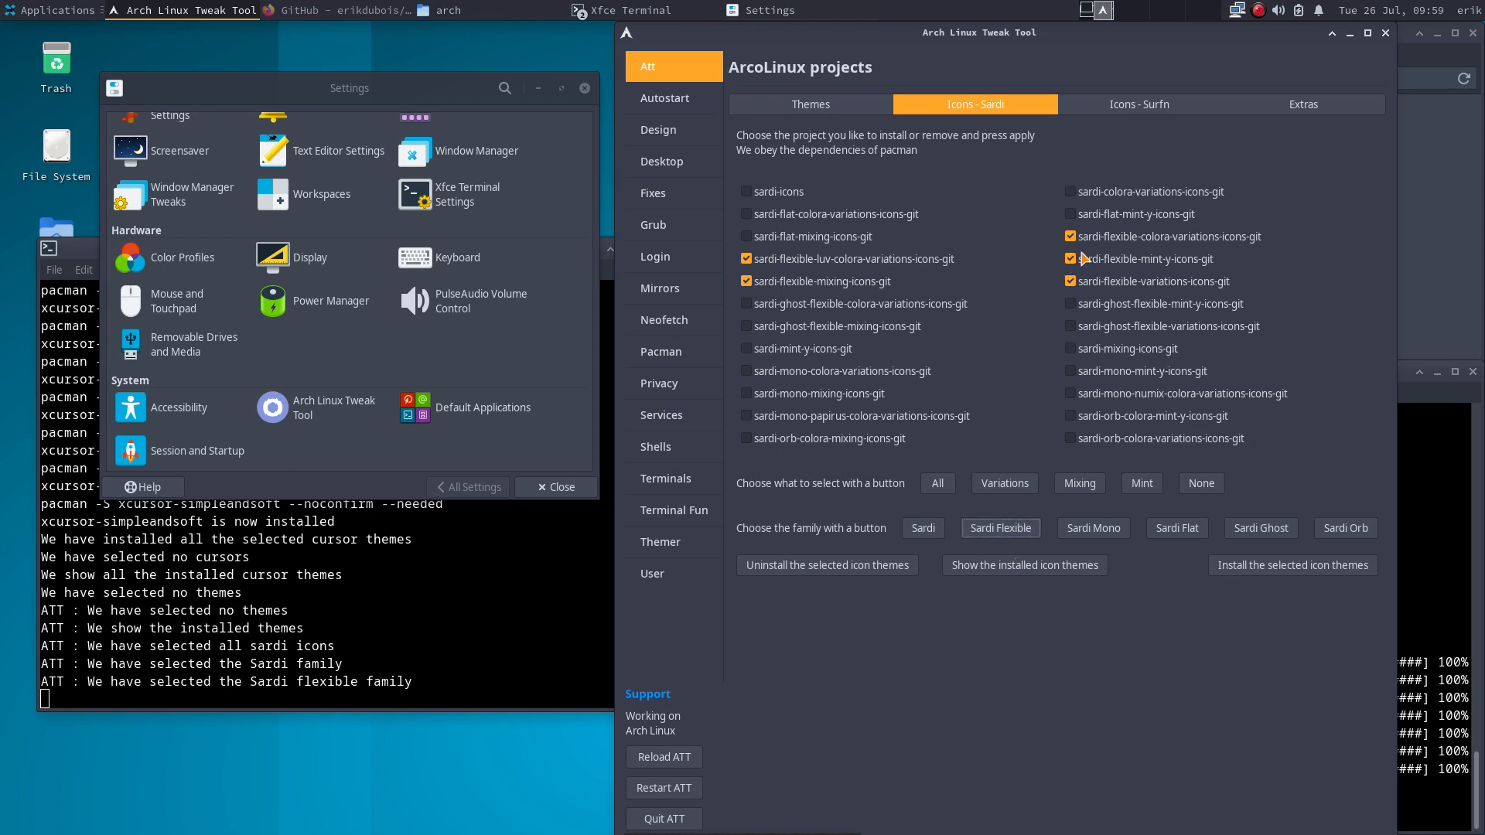
{"action": "left_click", "coordinate": [1094, 529]}
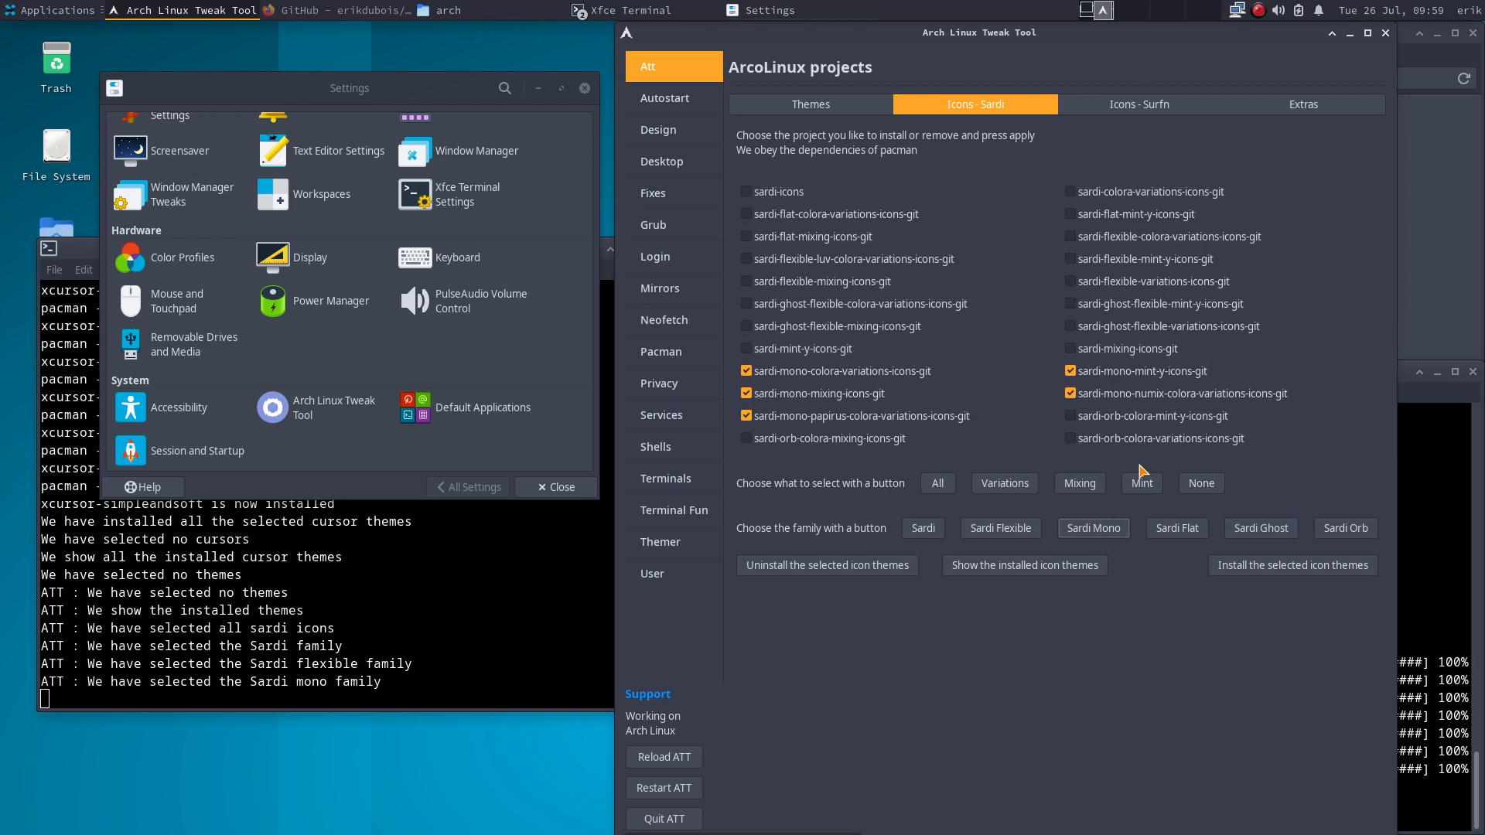
{"action": "left_click", "coordinate": [1172, 526]}
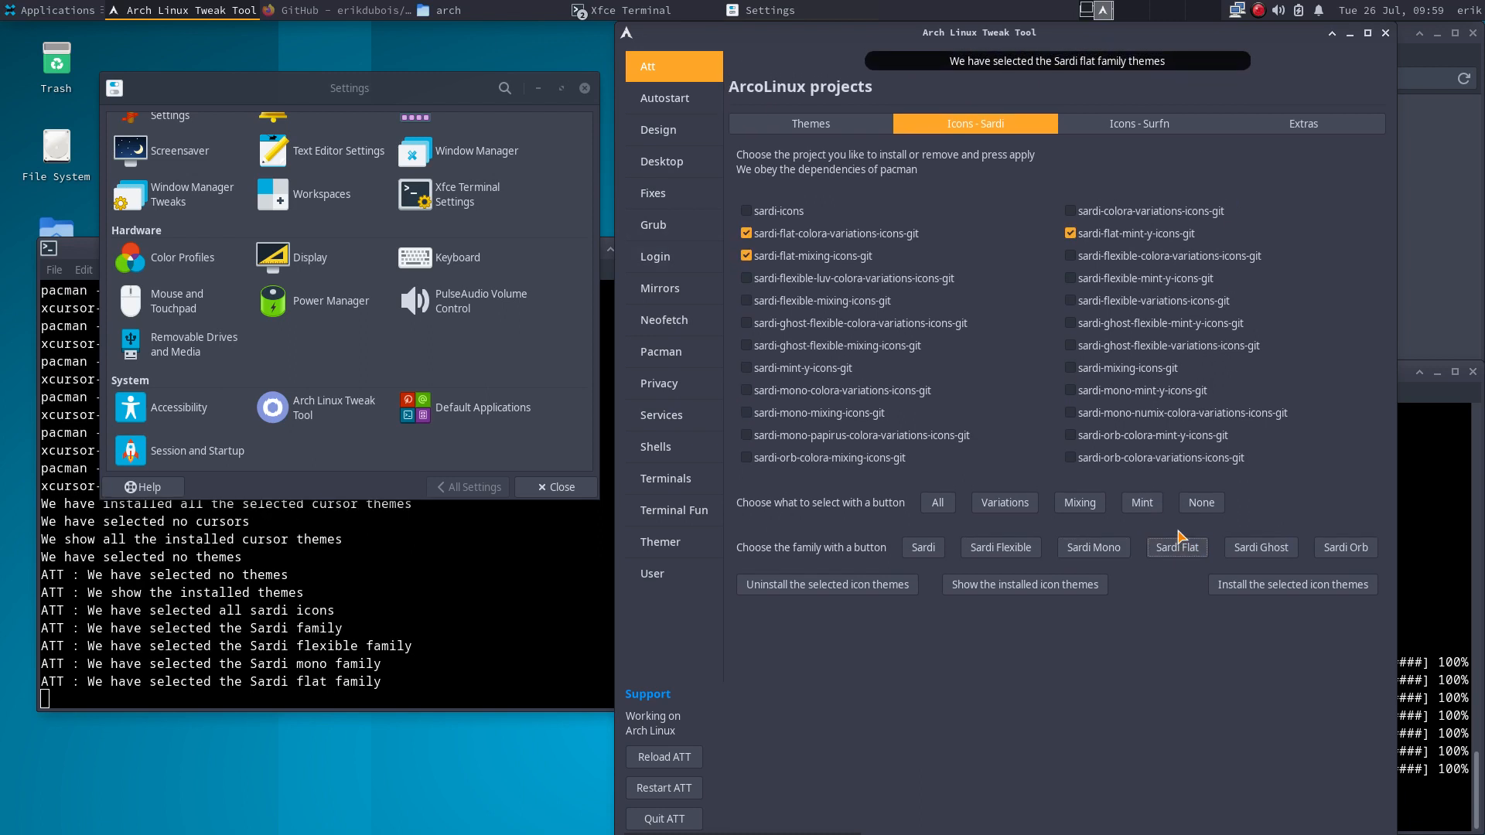
{"action": "left_click", "coordinate": [1245, 547]}
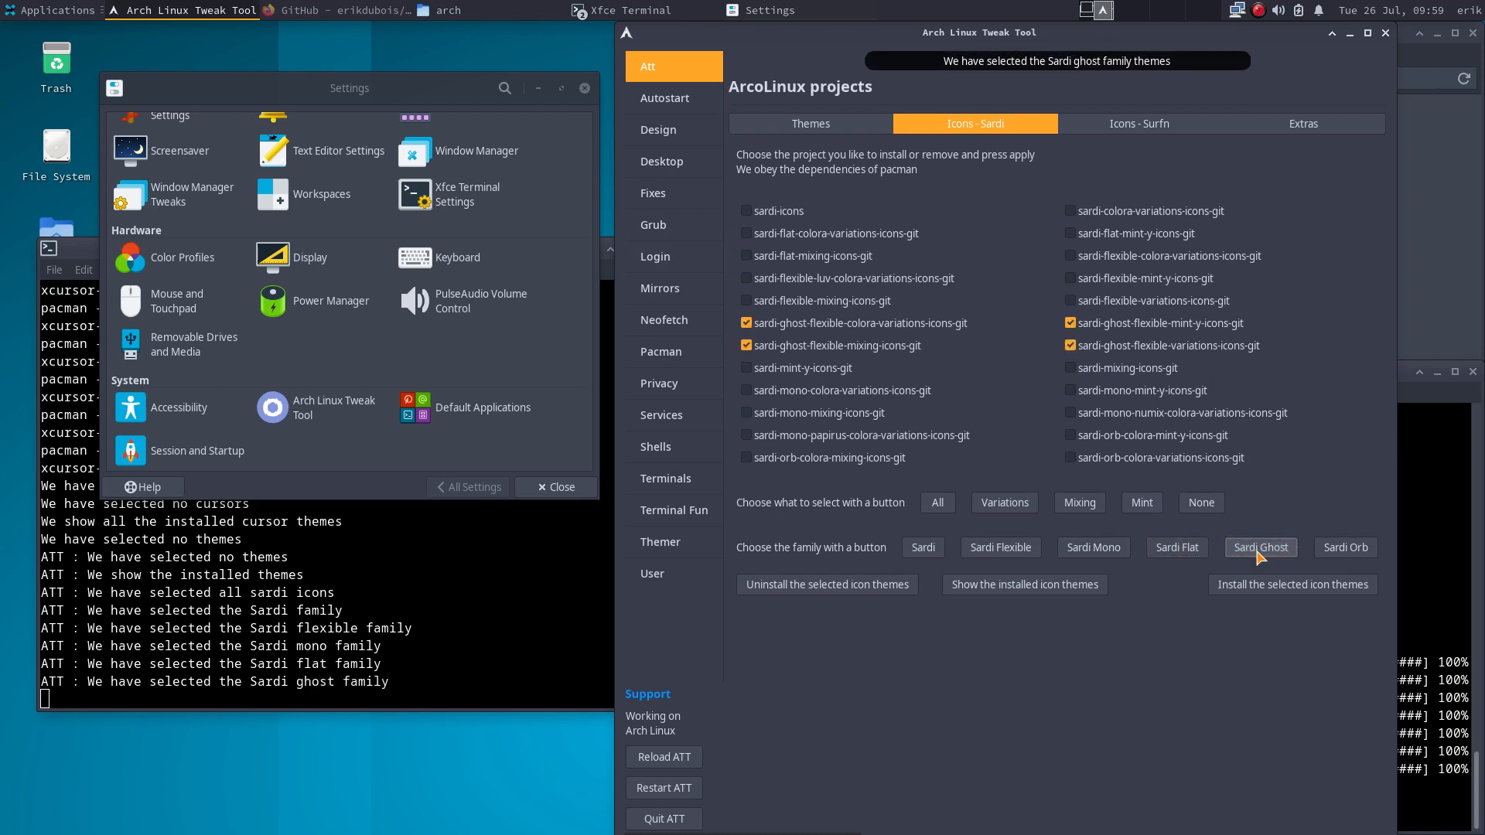
- Try the Orb, variation, mixing and mint buttons, clear, then tick every Sardi package
{"action": "left_click", "coordinate": [1350, 551]}
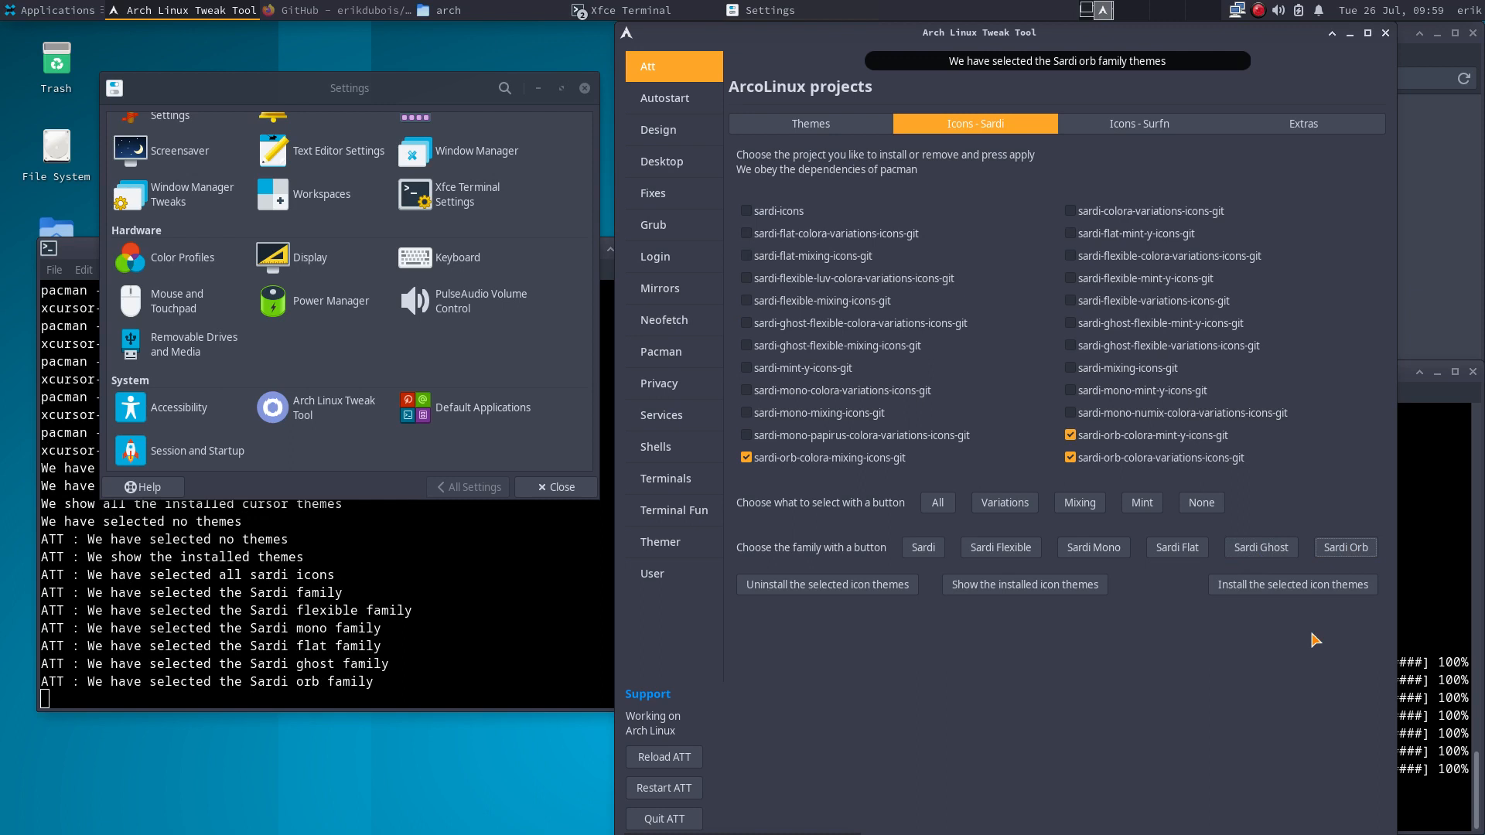
{"action": "left_click", "coordinate": [1004, 486]}
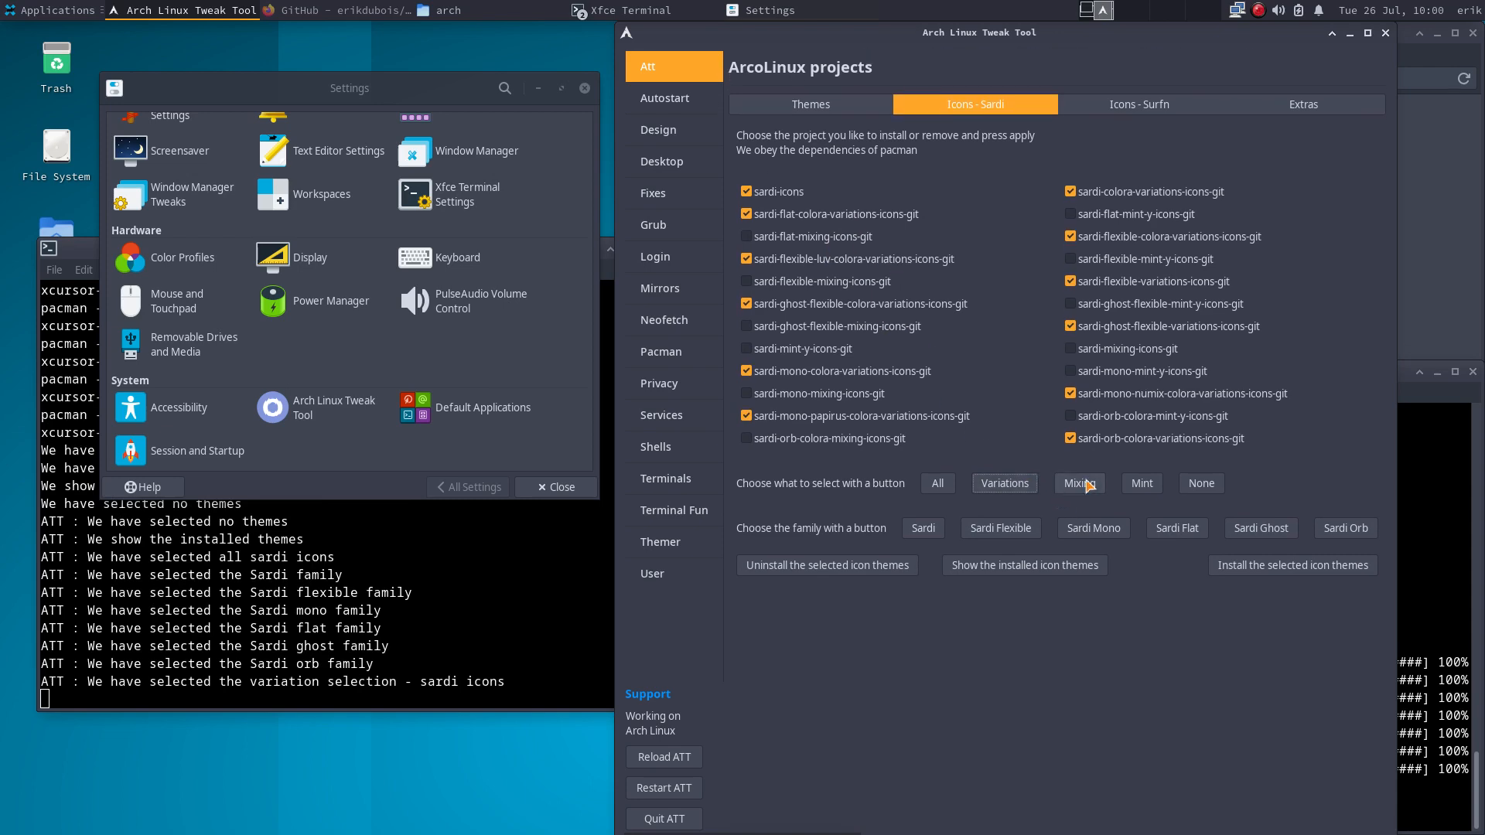
{"action": "left_click", "coordinate": [1080, 502]}
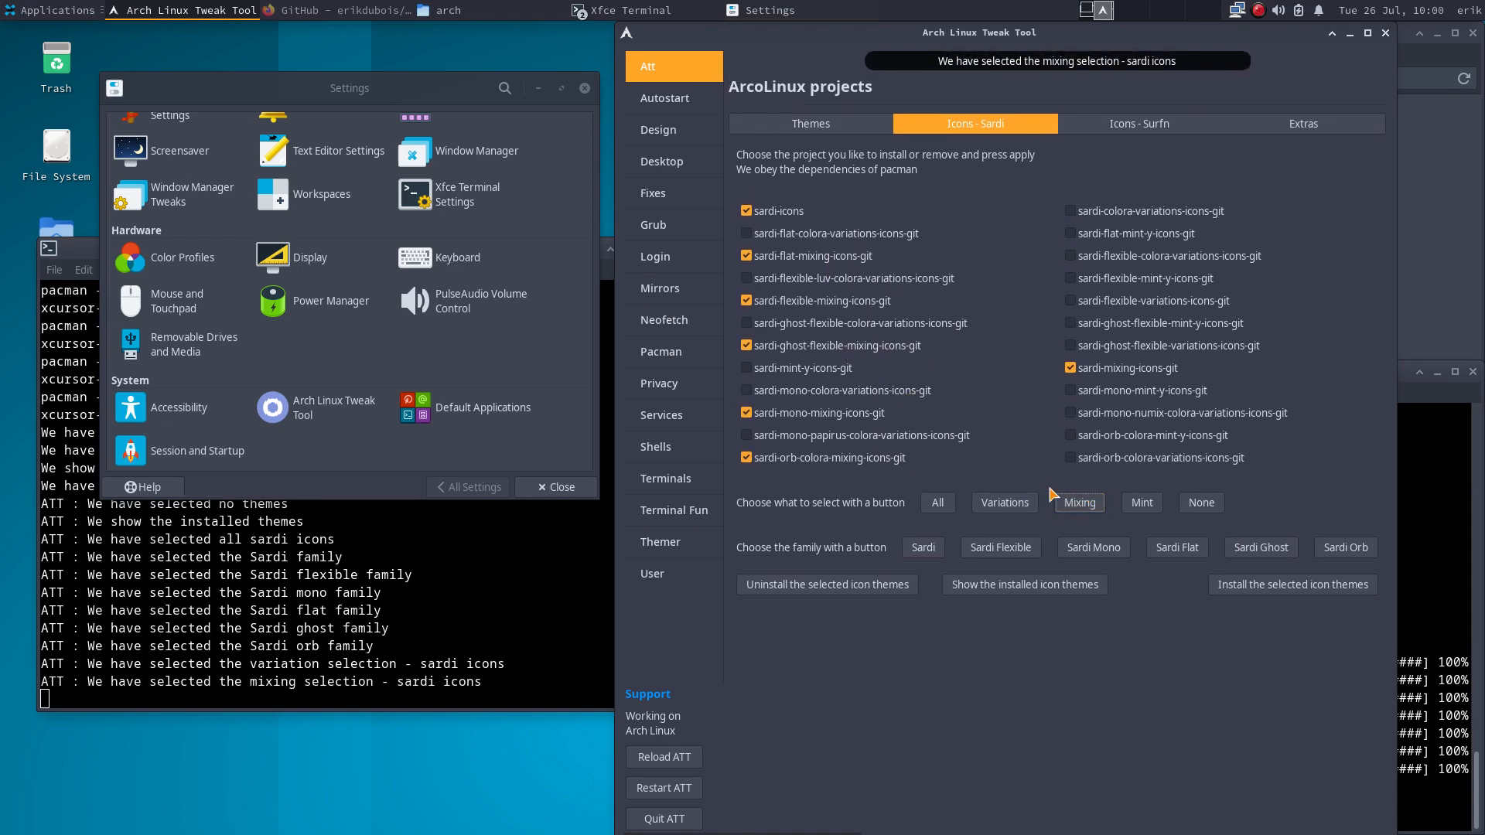
{"action": "left_click", "coordinate": [1140, 505]}
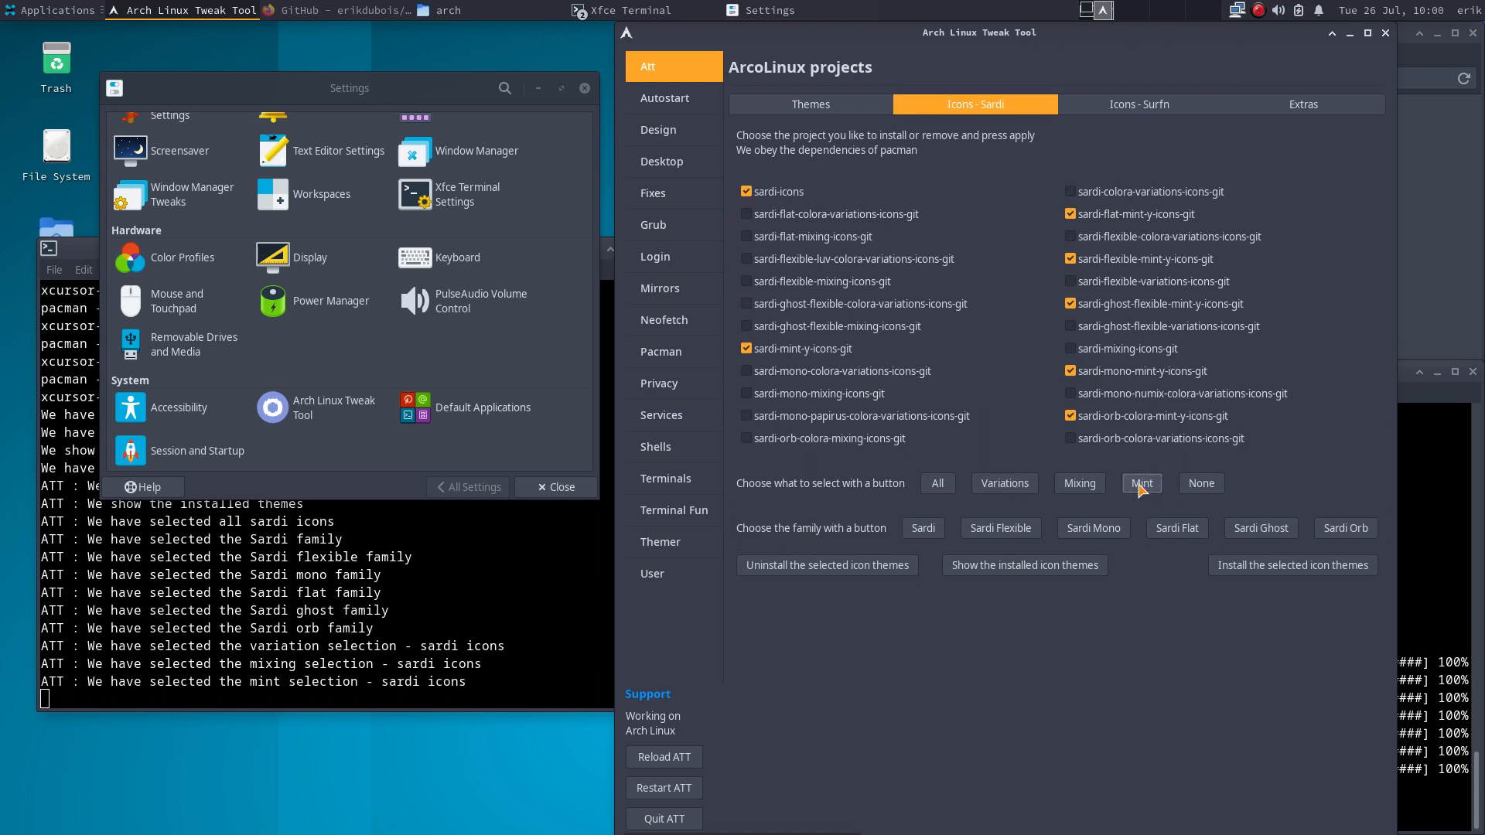
{"action": "left_click", "coordinate": [1198, 486]}
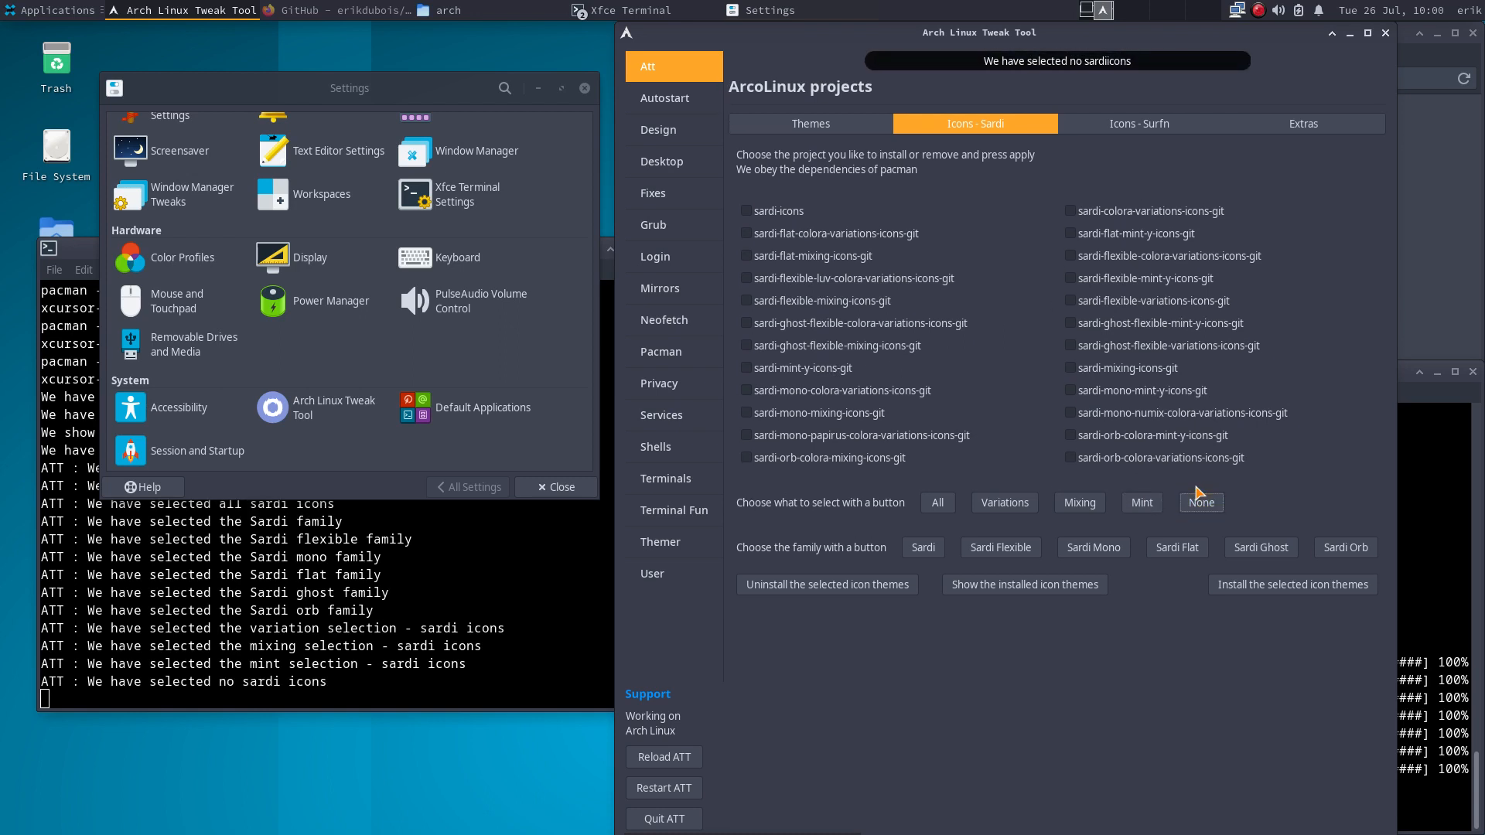
{"action": "left_click", "coordinate": [937, 502]}
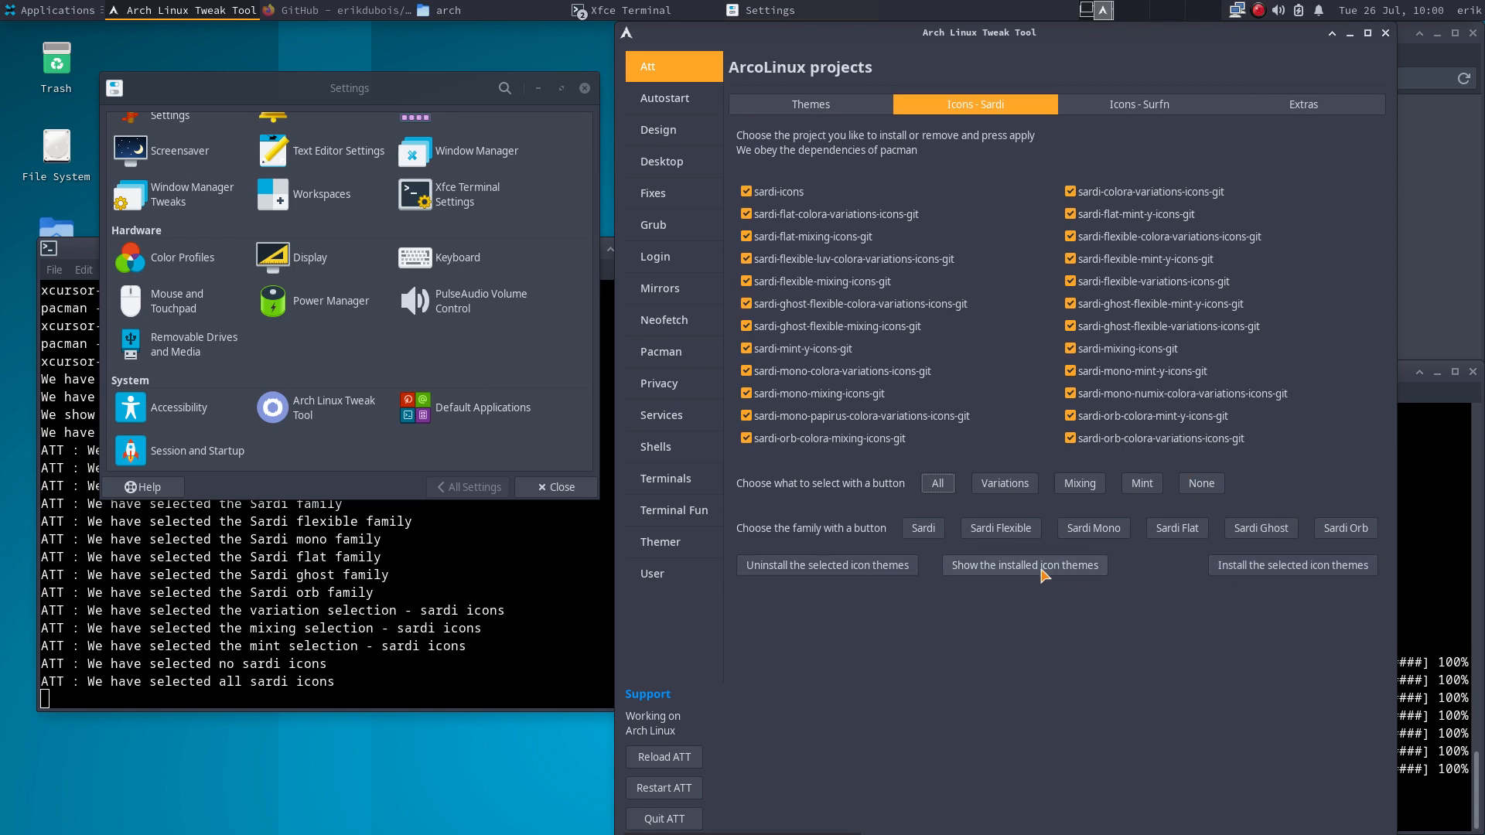
- Install all selected Sardi icon packages and follow the progress in the terminal
{"action": "left_click", "coordinate": [1242, 574]}
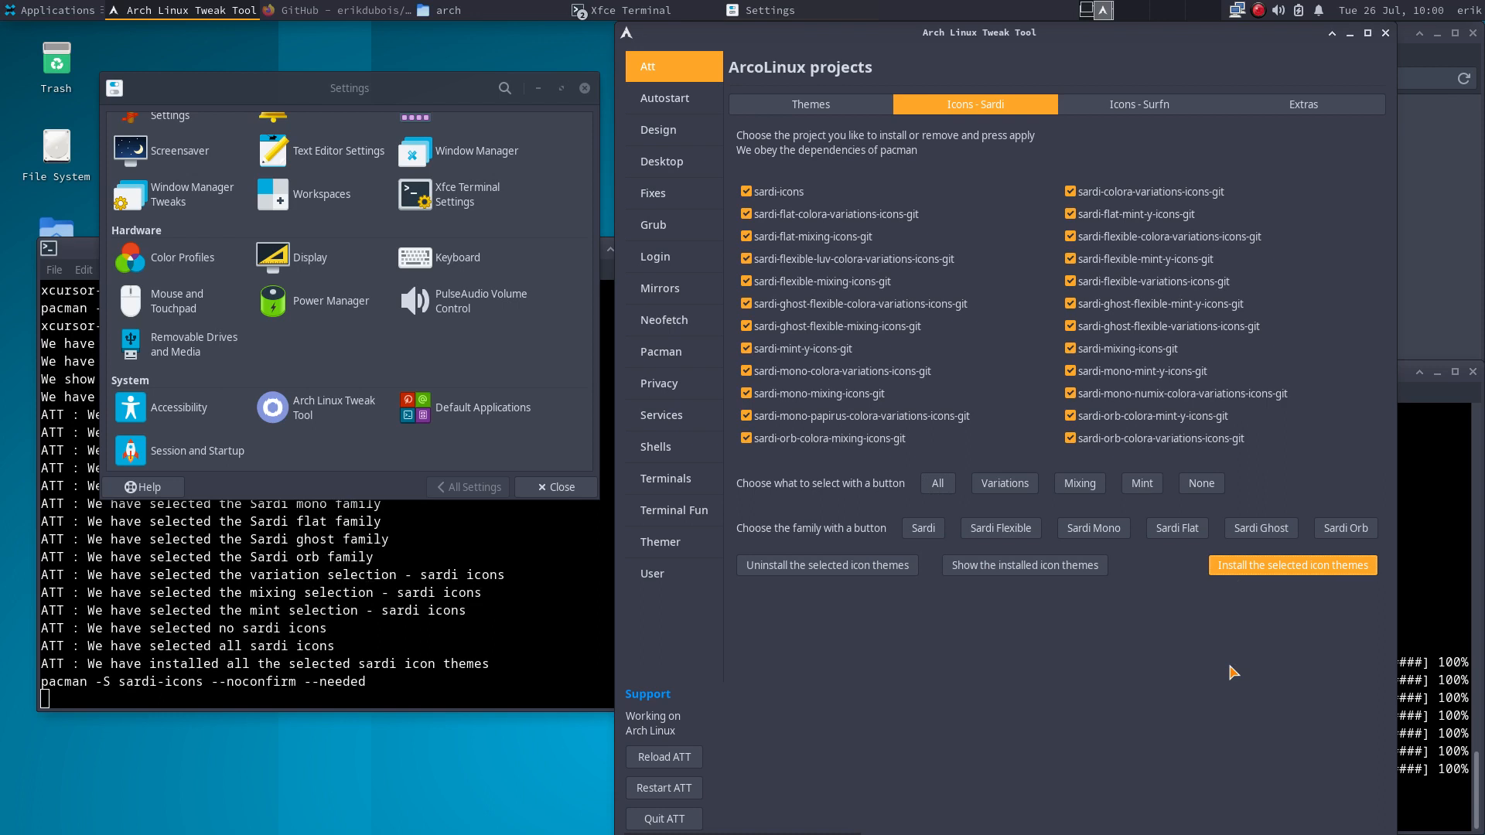
{"action": "left_click", "coordinate": [383, 406]}
{"action": "scroll", "coordinate": [383, 406], "scroll_direction": "up", "scroll_amount": 3}
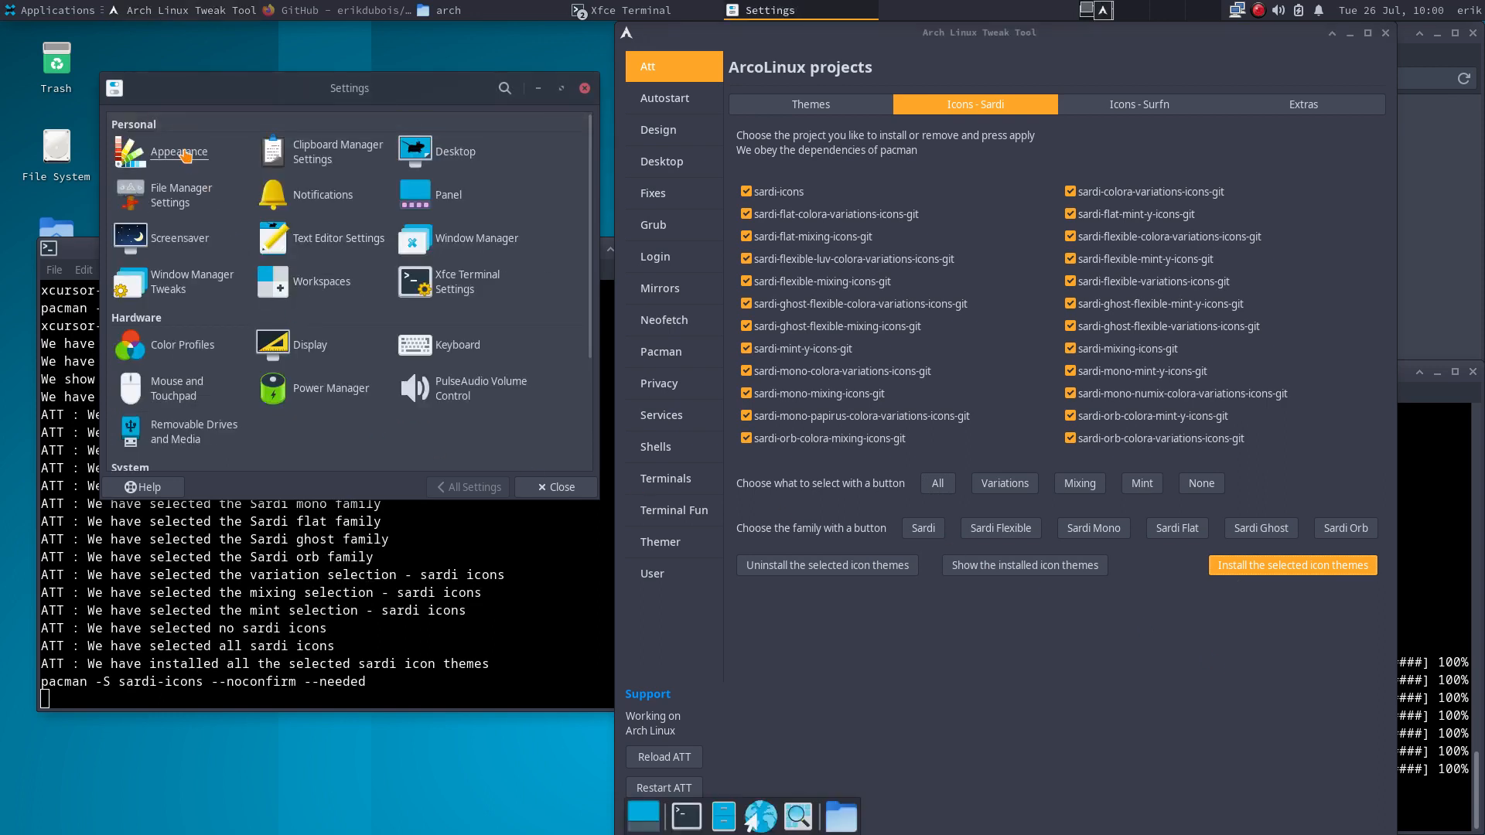
{"action": "left_click", "coordinate": [528, 648]}
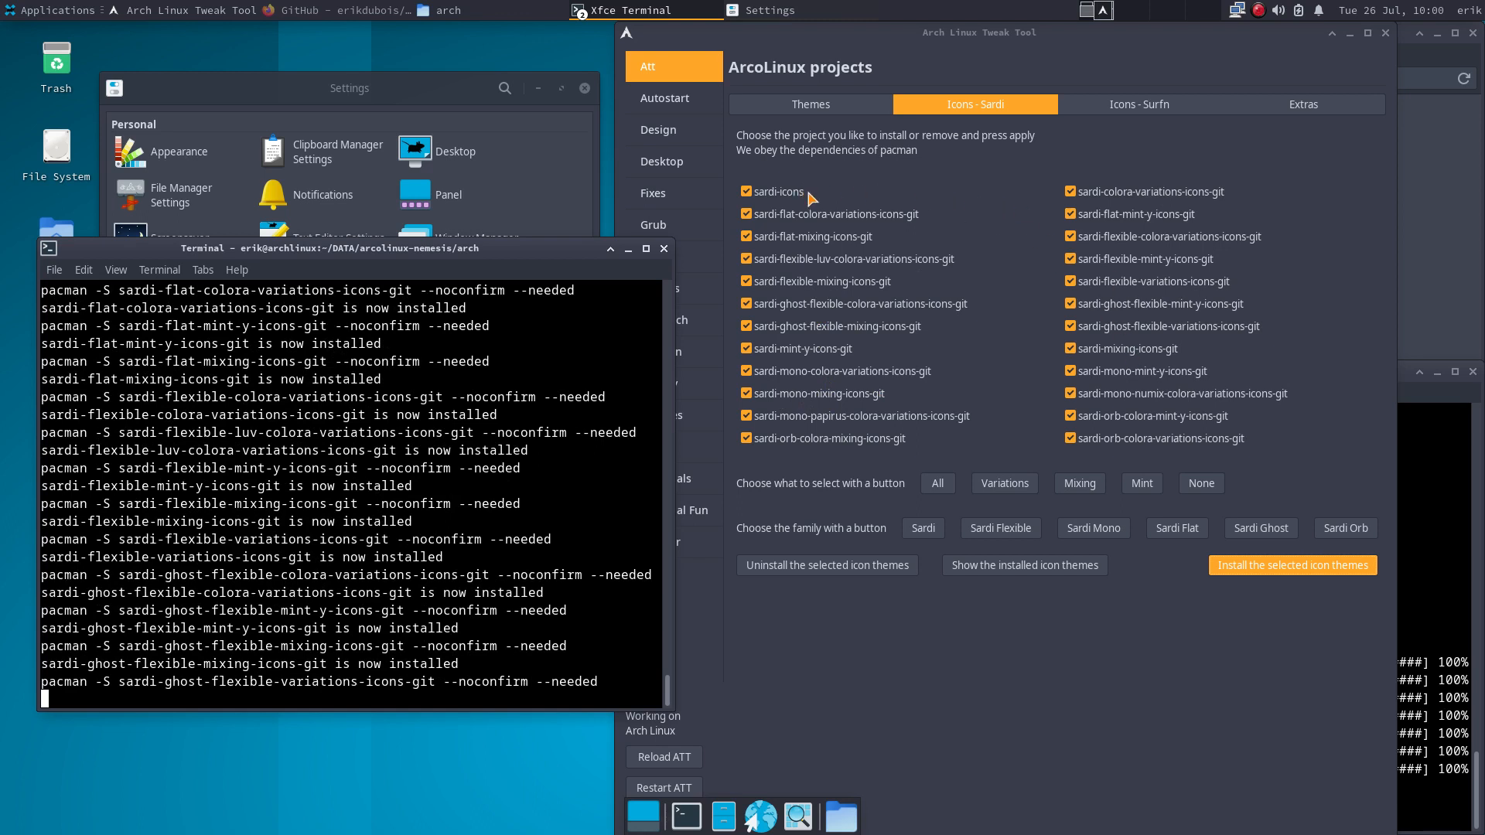
{"action": "left_click", "coordinate": [1140, 110]}
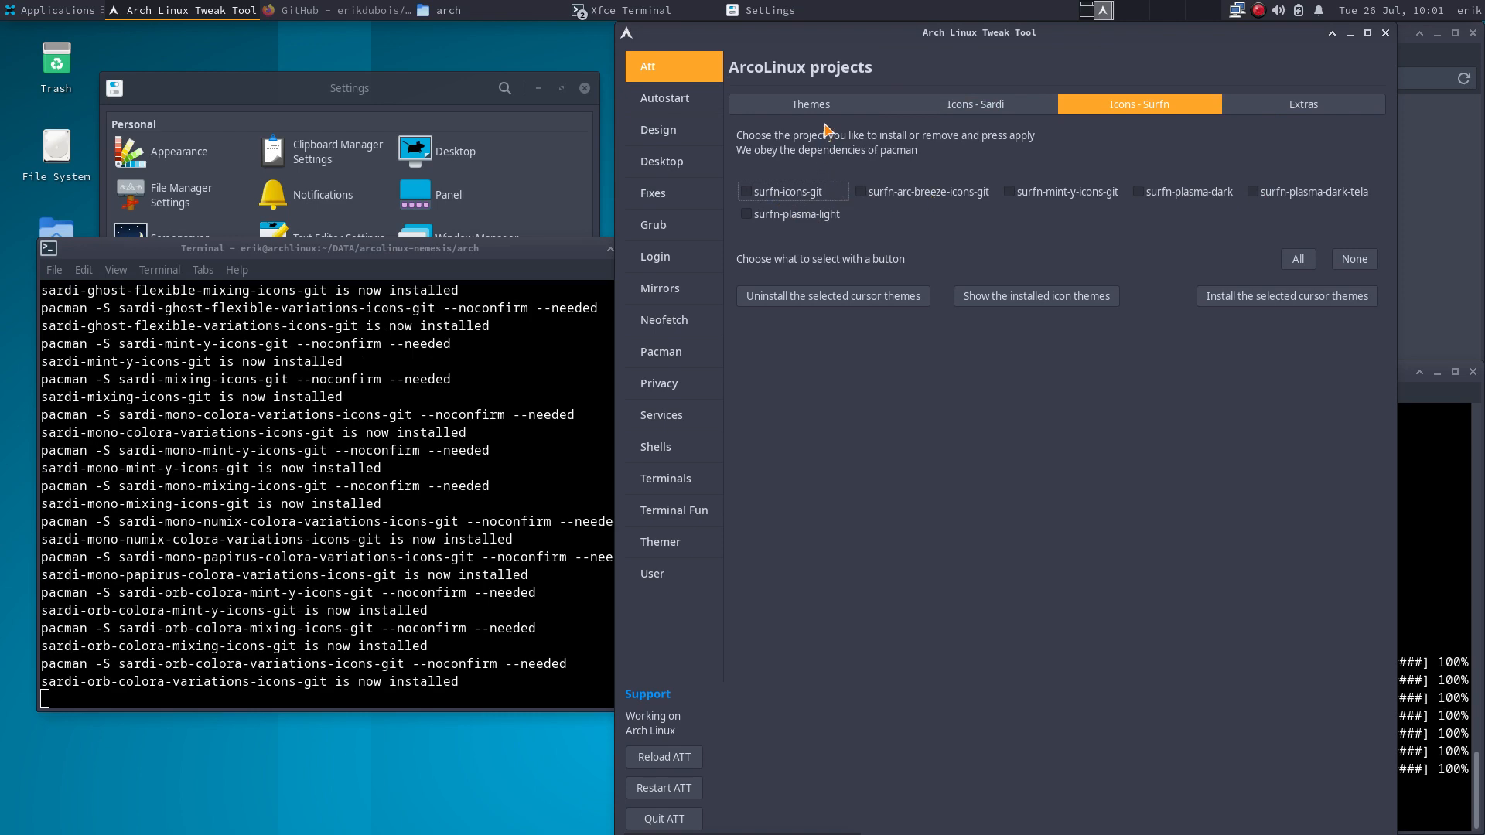
- Untick the Sardi list and show which Sardi icon packages are installed
{"action": "left_click", "coordinate": [967, 105]}
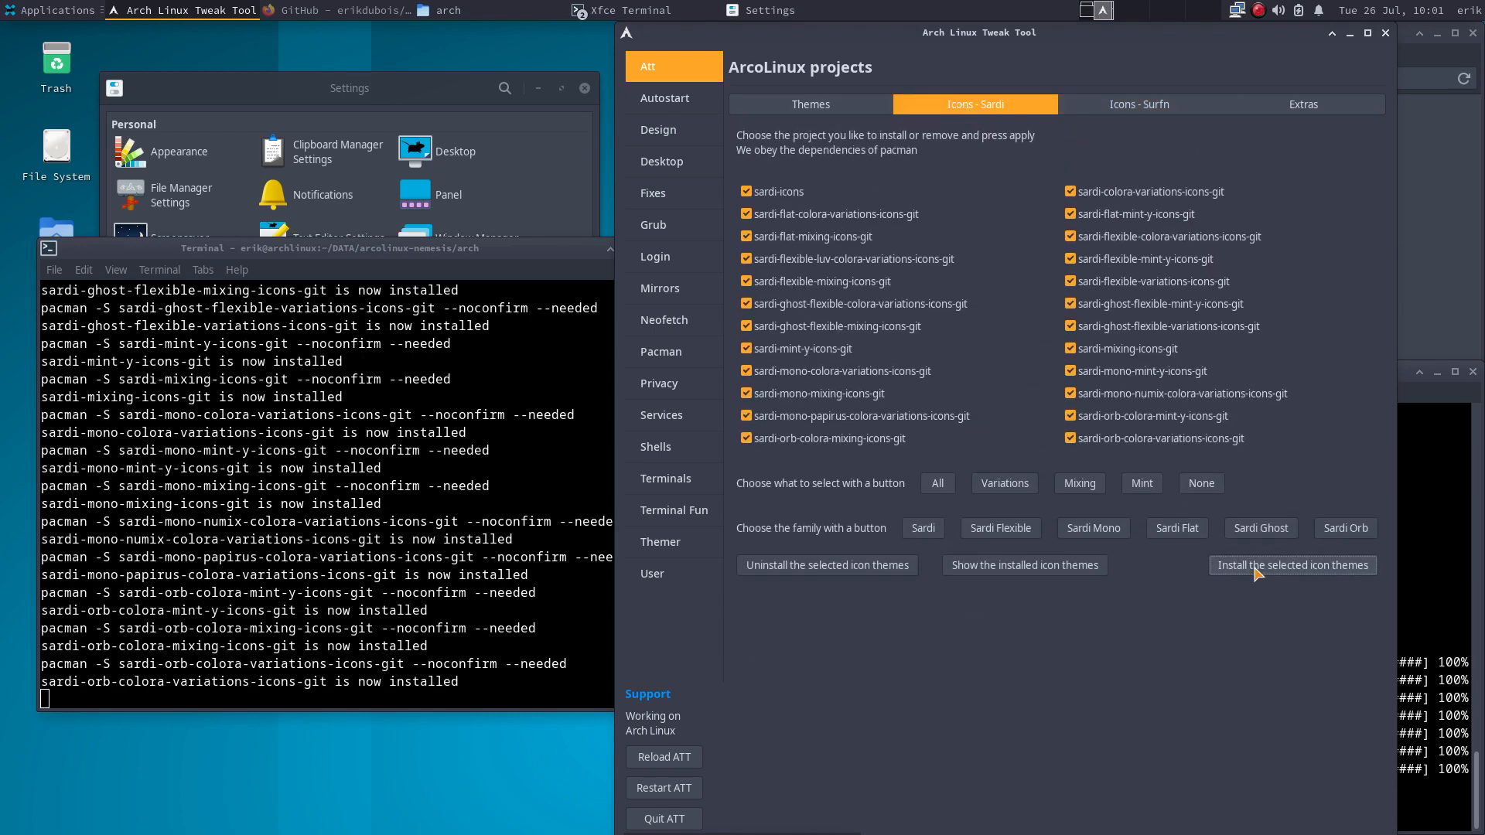
{"action": "left_click", "coordinate": [1195, 485]}
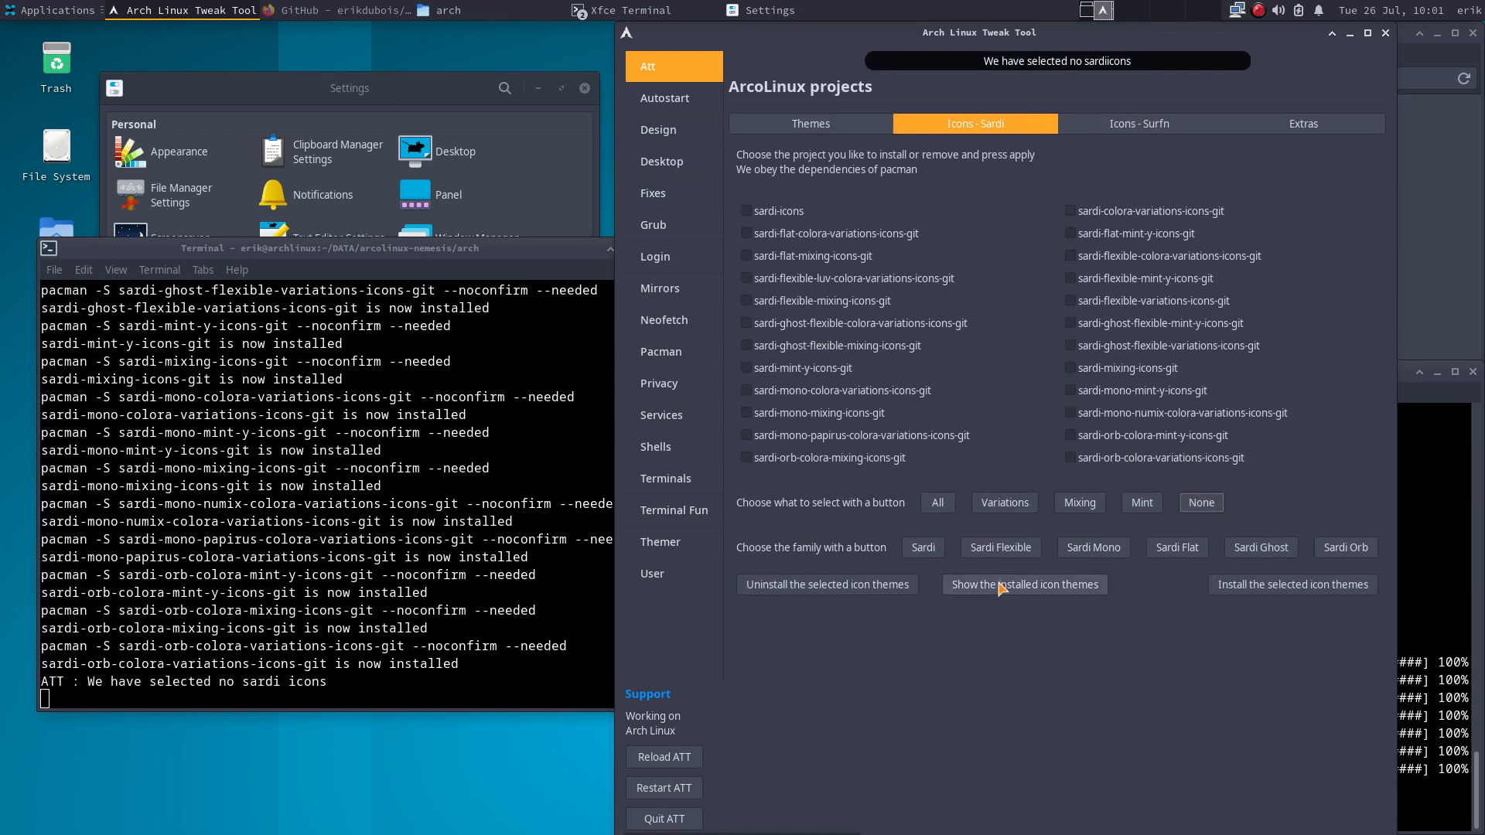
{"action": "left_click", "coordinate": [1000, 588]}
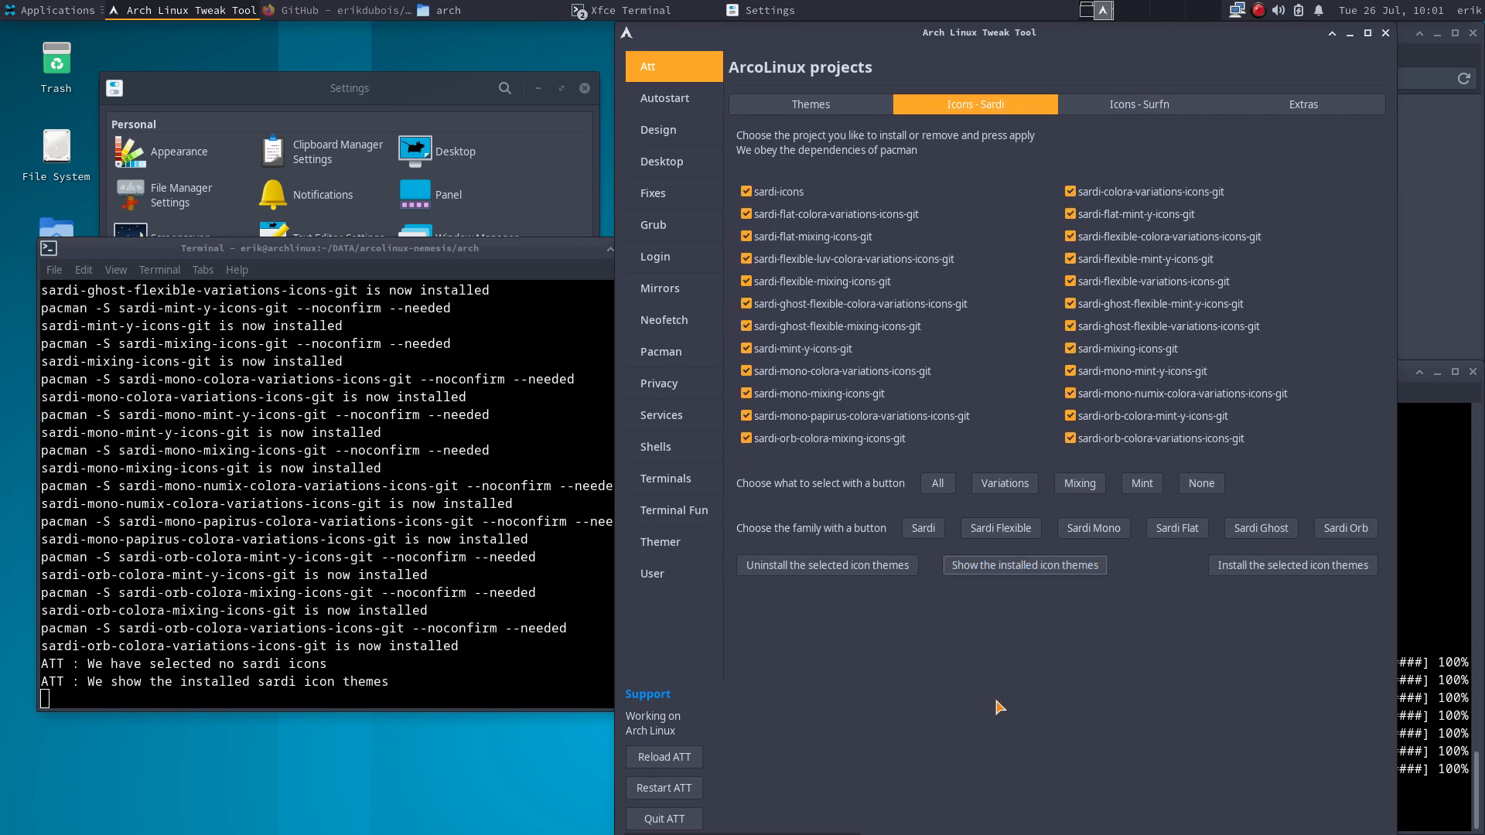
- Show the Appearance icon list with the new Sardi themes and open the home folder in Thunar
{"action": "left_click", "coordinate": [339, 93]}
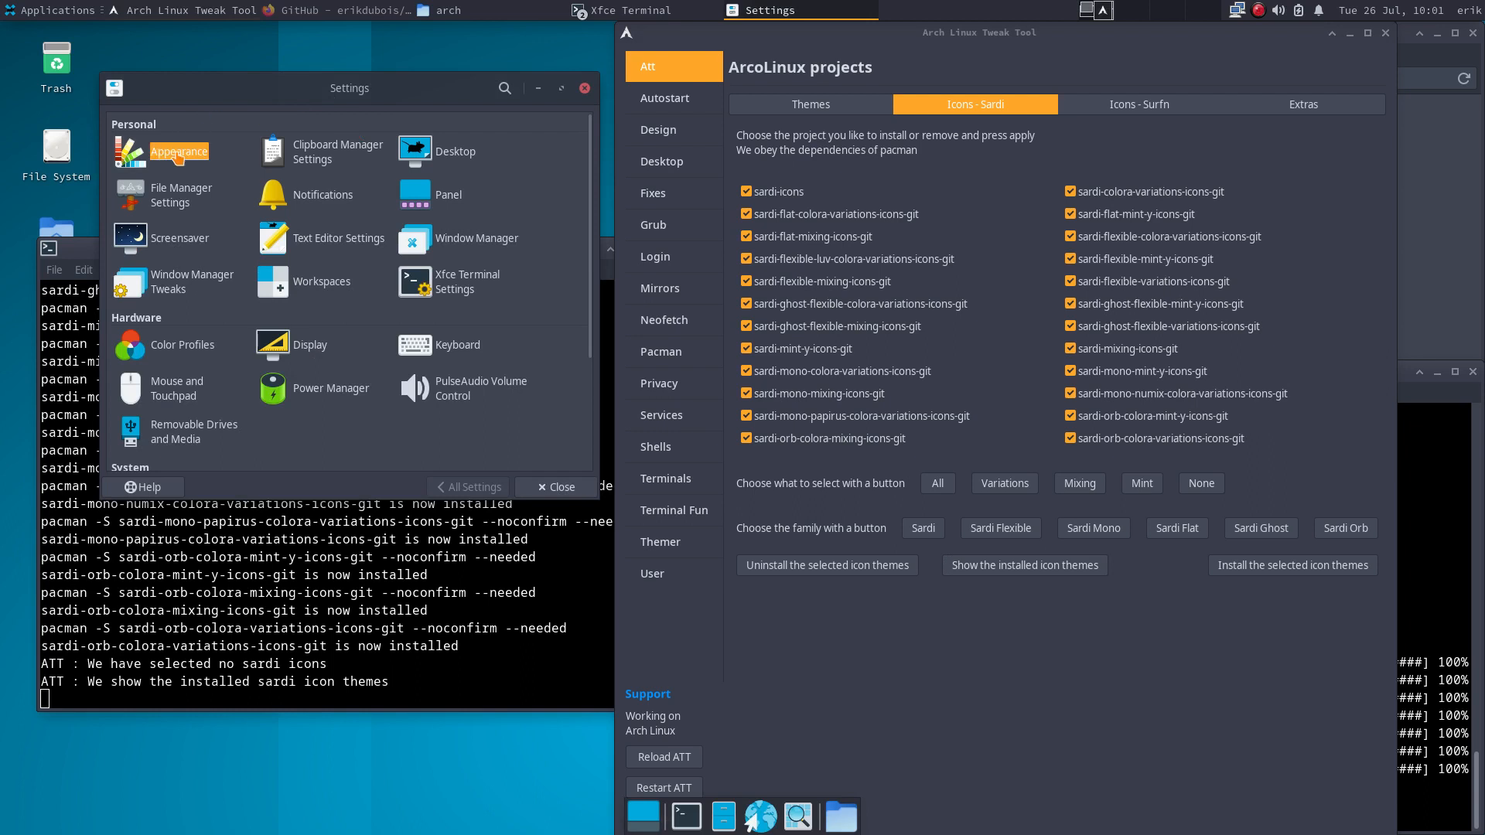
{"action": "left_click", "coordinate": [180, 151]}
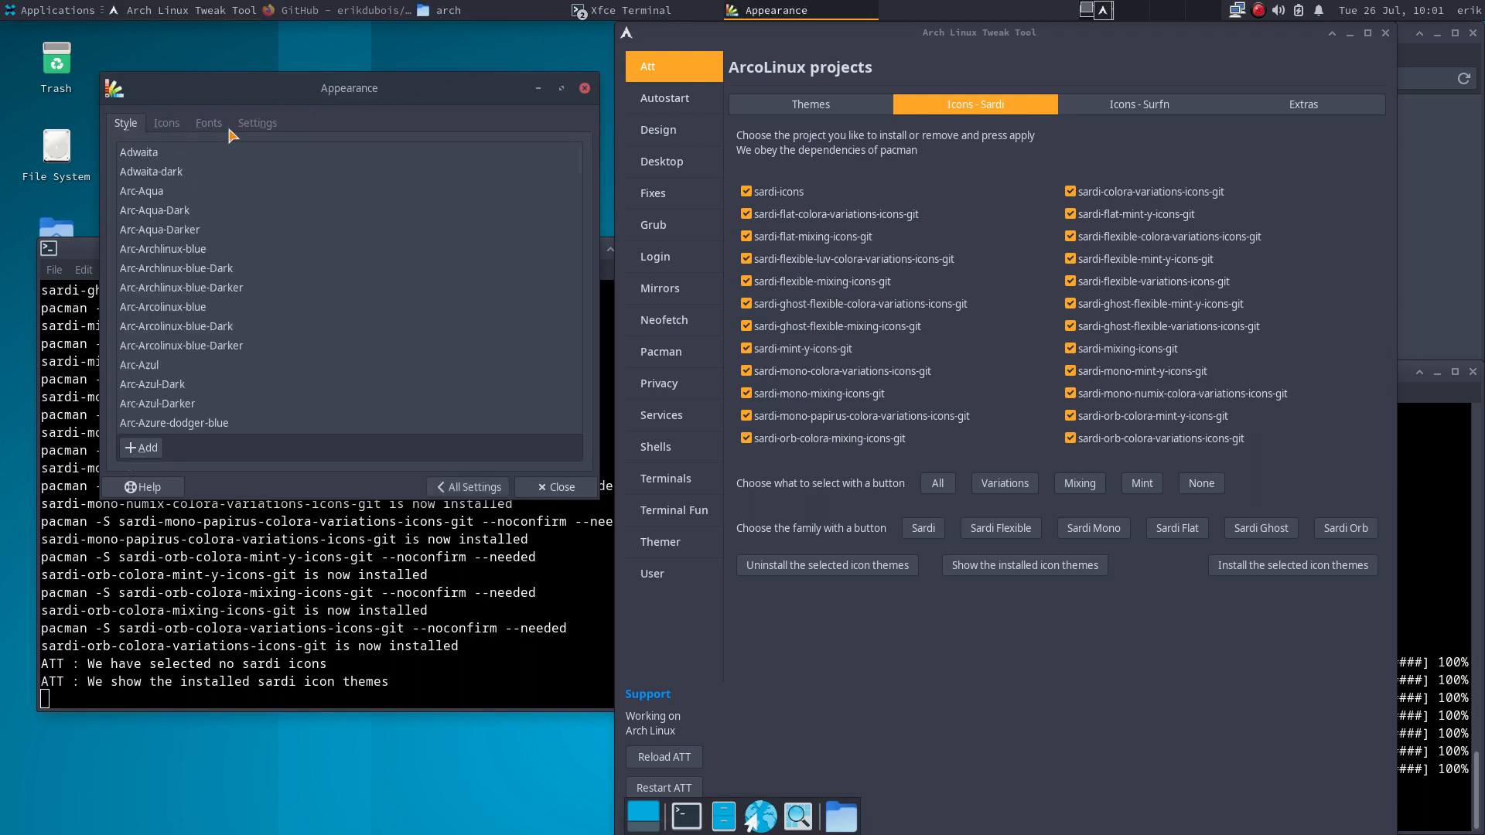
{"action": "left_click", "coordinate": [166, 123]}
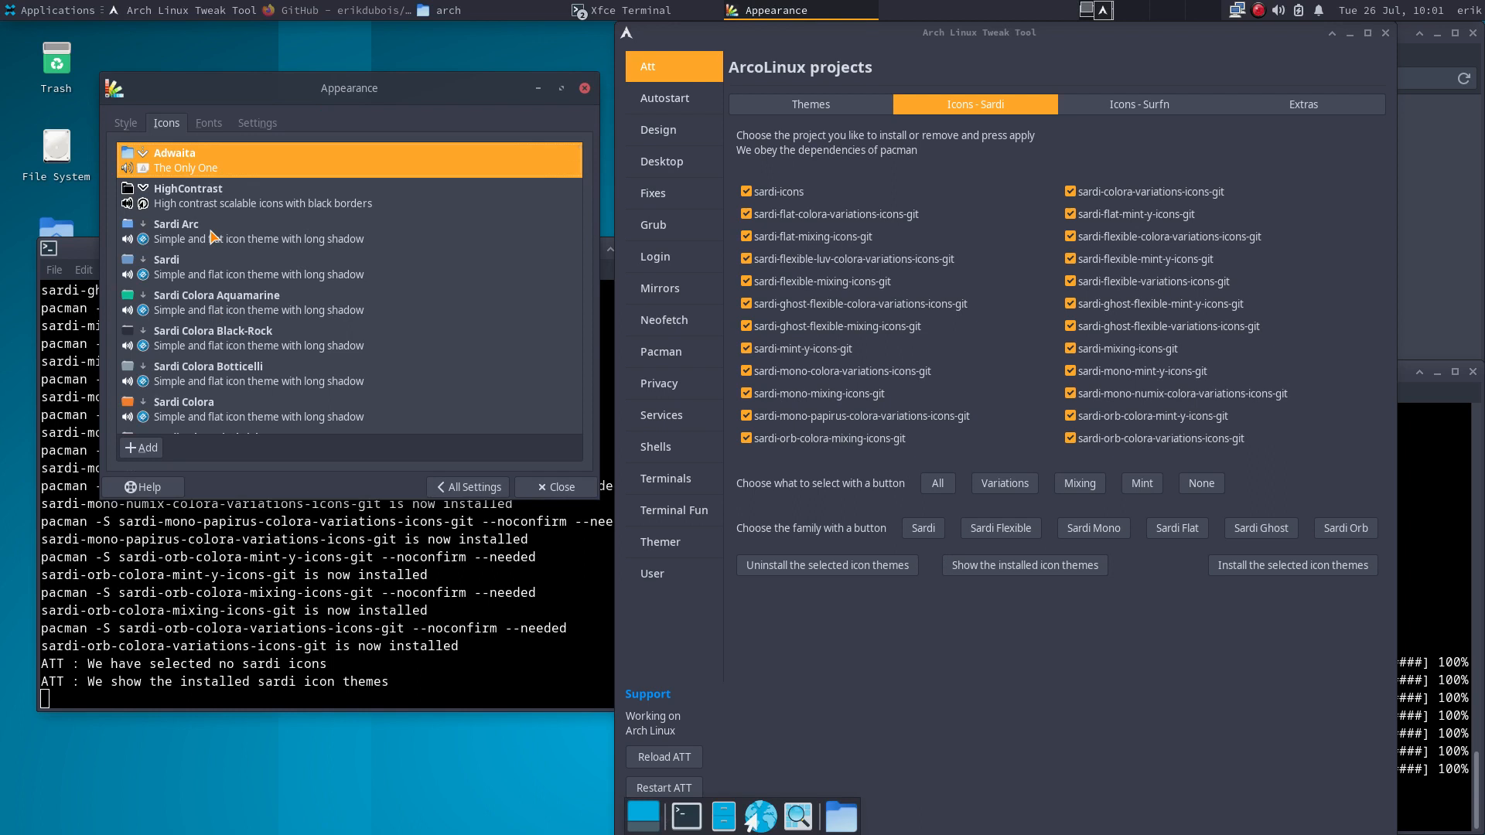
{"action": "double_click", "coordinate": [56, 227]}
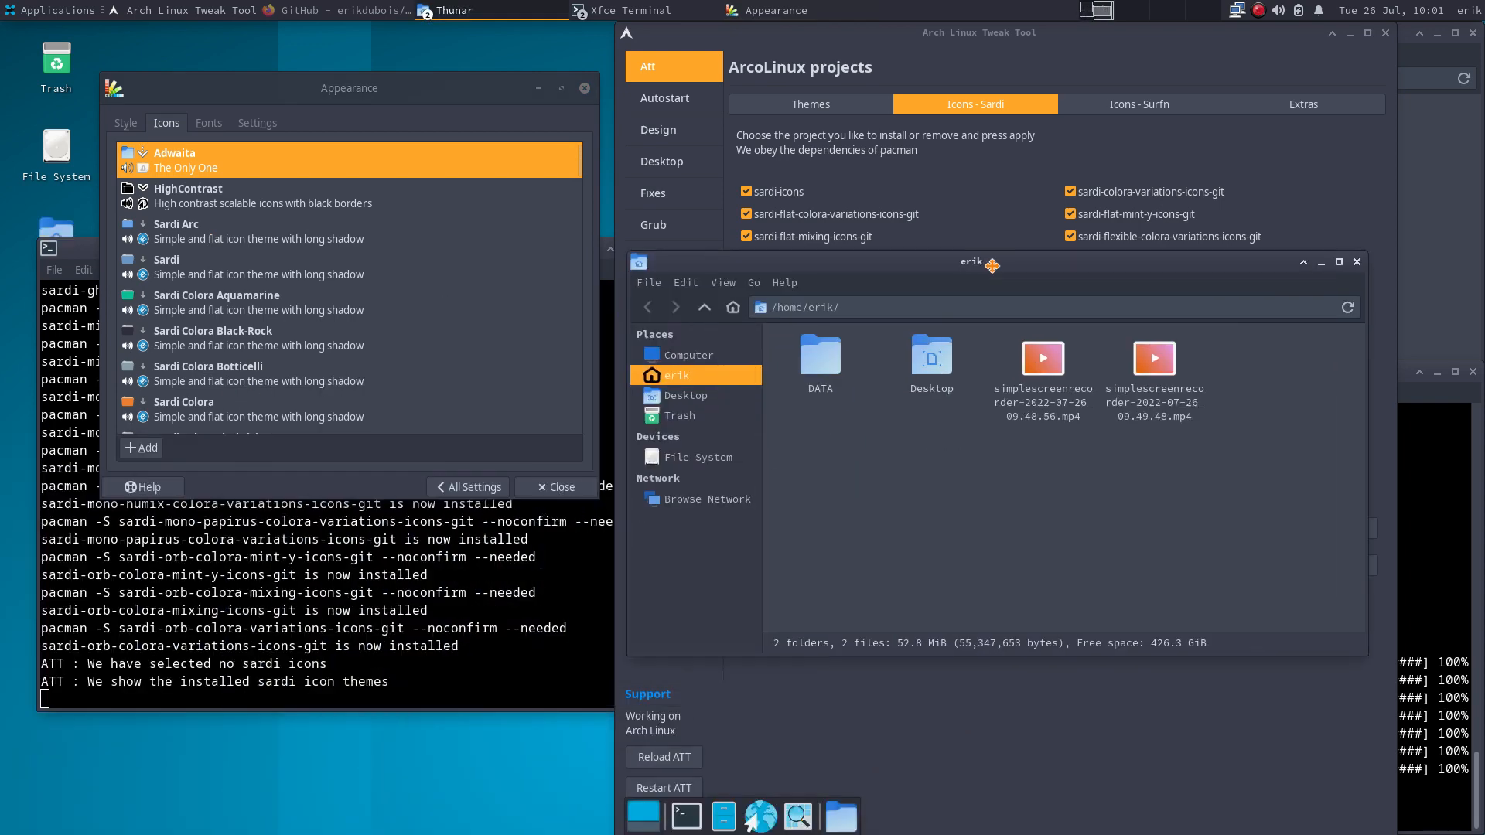
- Apply Sardi Arc and preview the Sardi Colora and Sardi Flat icon themes
{"action": "left_click_drag", "start_coordinate": [356, 447], "coordinate": [990, 366]}
{"action": "left_click", "coordinate": [203, 229]}
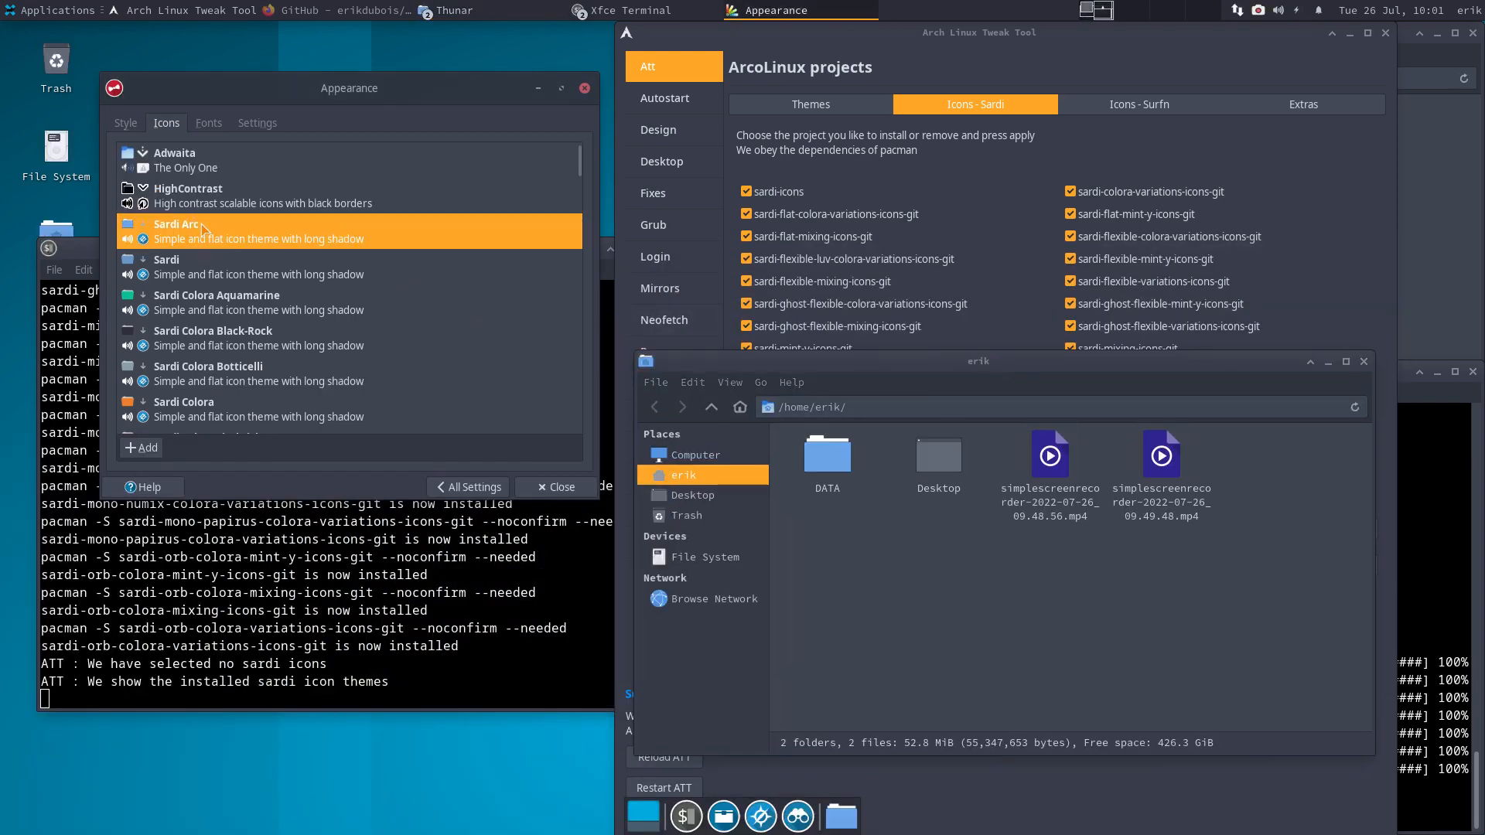
{"action": "key", "text": "Down"}
{"action": "key", "text": "Down"}
{"action": "key", "text": "Down"}
{"action": "key", "text": "Down"}
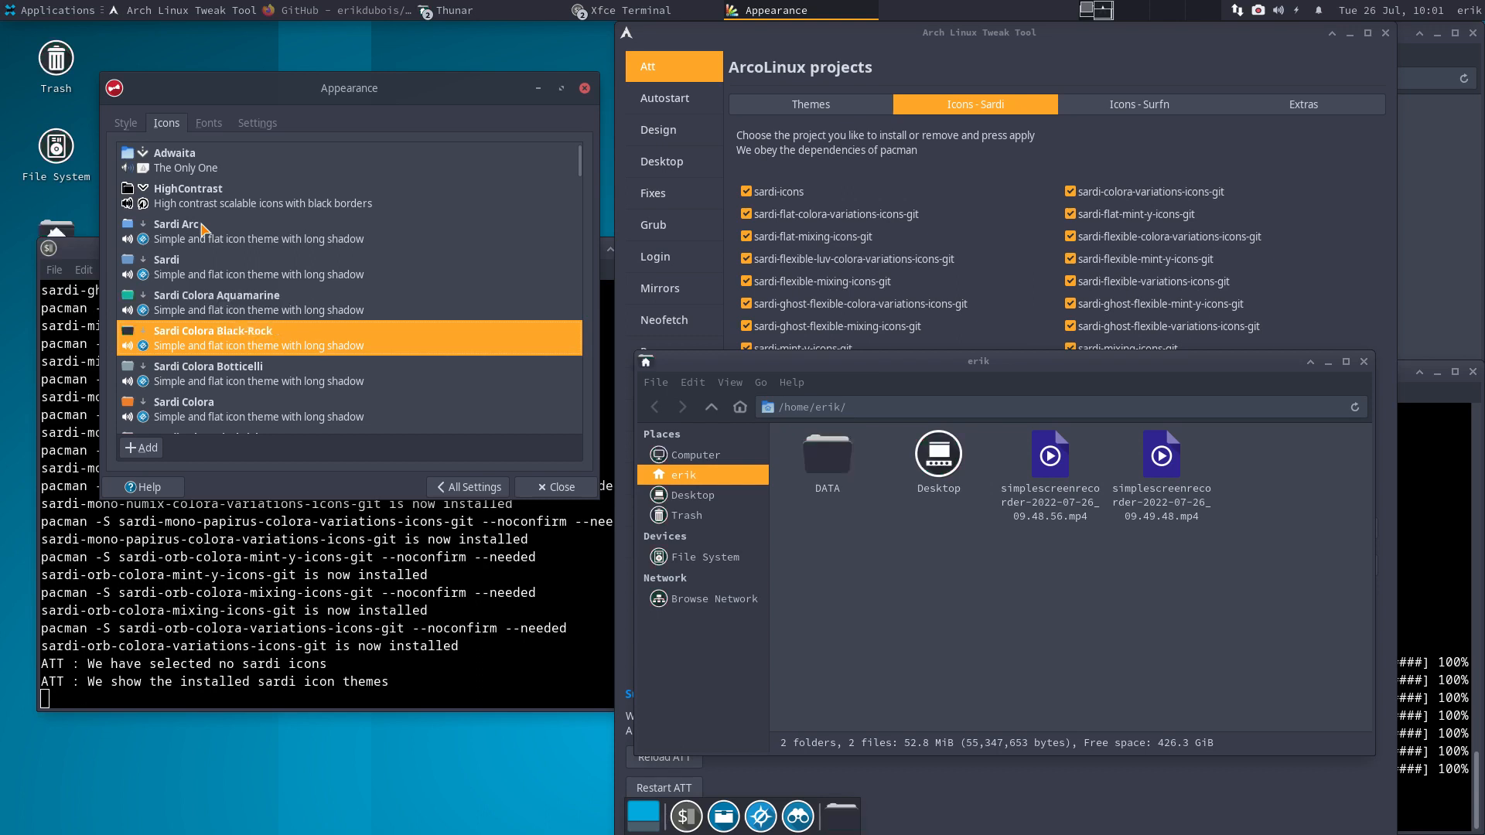
{"action": "key", "text": "Down"}
{"action": "key", "text": "Down"}
{"action": "key", "text": "Down"}
{"action": "key", "text": "Down"}
{"action": "key", "text": "Down"}
{"action": "key", "text": "Down"}
{"action": "key", "text": "Down"}
{"action": "key", "text": "Down"}
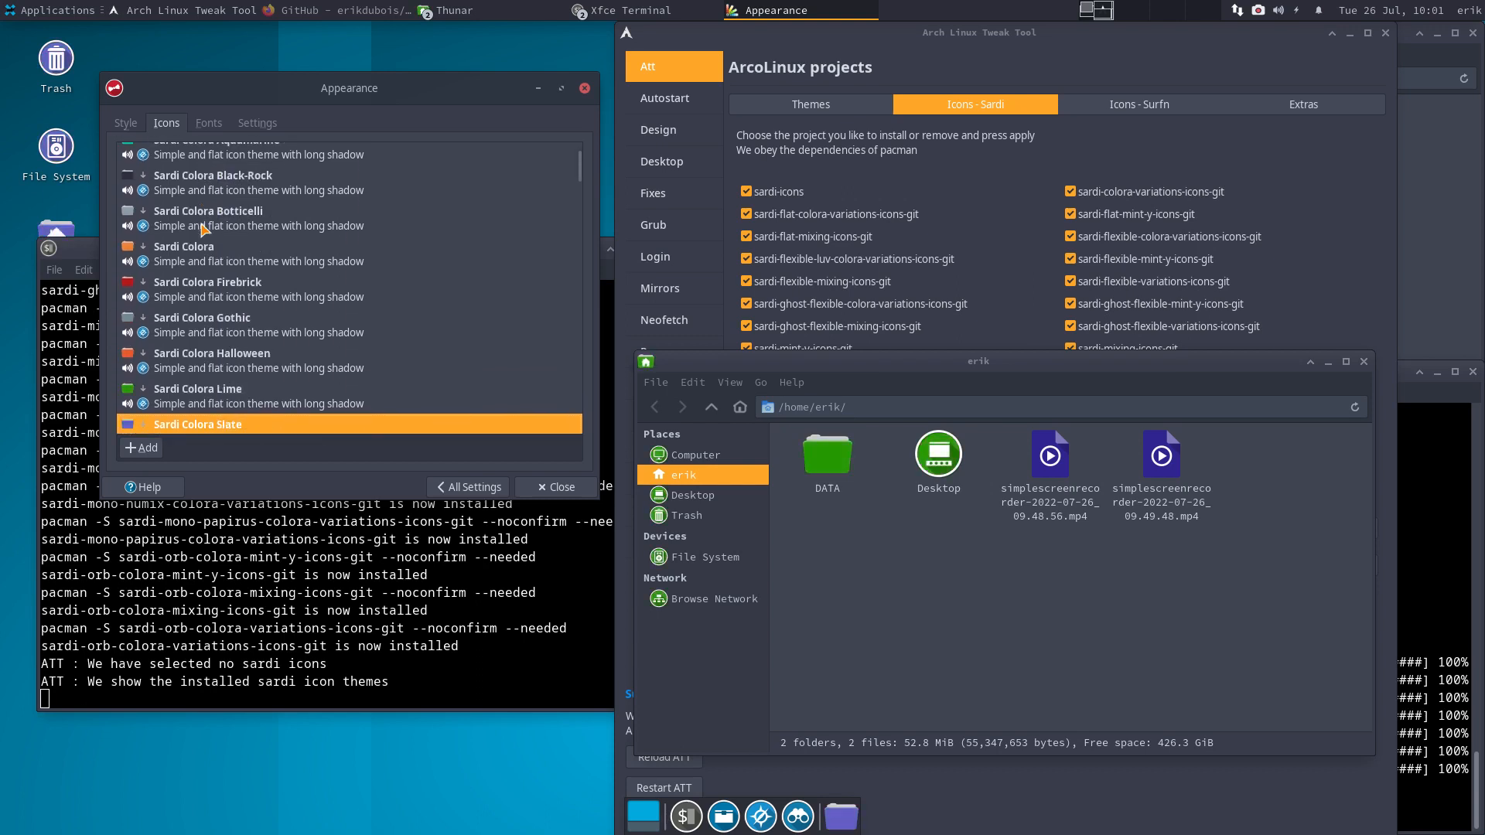
{"action": "key", "text": "Down"}
{"action": "key", "text": "Down"}
{"action": "key", "text": "Down"}
{"action": "key", "text": "Down"}
{"action": "key", "text": "Down"}
{"action": "key", "text": "Down"}
{"action": "key", "text": "Down"}
{"action": "key", "text": "Down"}
{"action": "key", "text": "Down"}
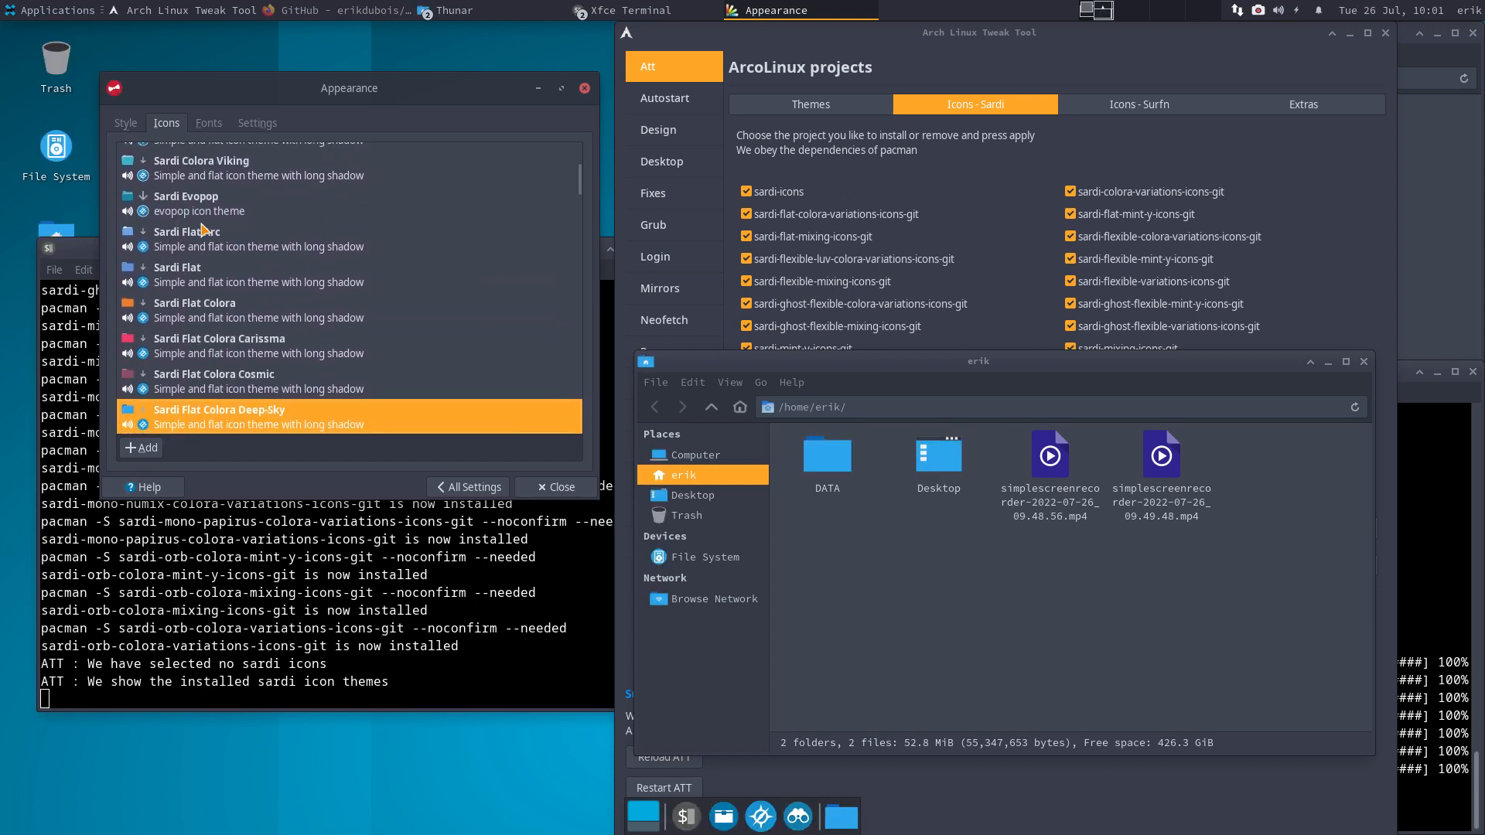
{"action": "key", "text": "Down"}
{"action": "key", "text": "Down"}
{"action": "key", "text": "Down"}
{"action": "key", "text": "Down"}
{"action": "key", "text": "Down"}
{"action": "key", "text": "Down"}
{"action": "key", "text": "Down"}
{"action": "key", "text": "Down"}
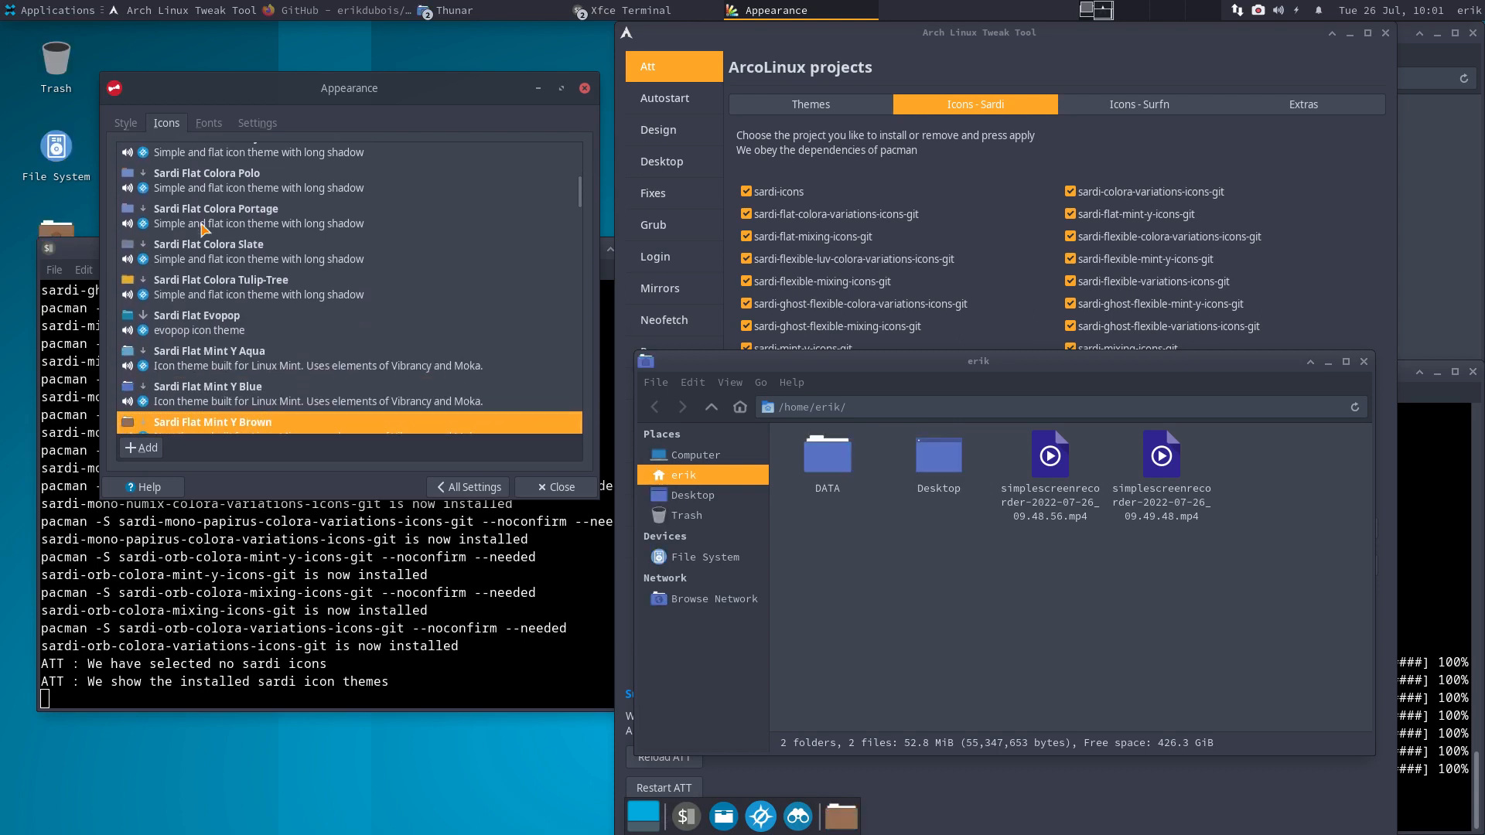
{"action": "key", "text": "Down"}
{"action": "key", "text": "Down"}
{"action": "key", "text": "Down"}
{"action": "key", "text": "Down"}
{"action": "key", "text": "Down"}
{"action": "key", "text": "Down"}
{"action": "key", "text": "Down"}
{"action": "key", "text": "Down"}
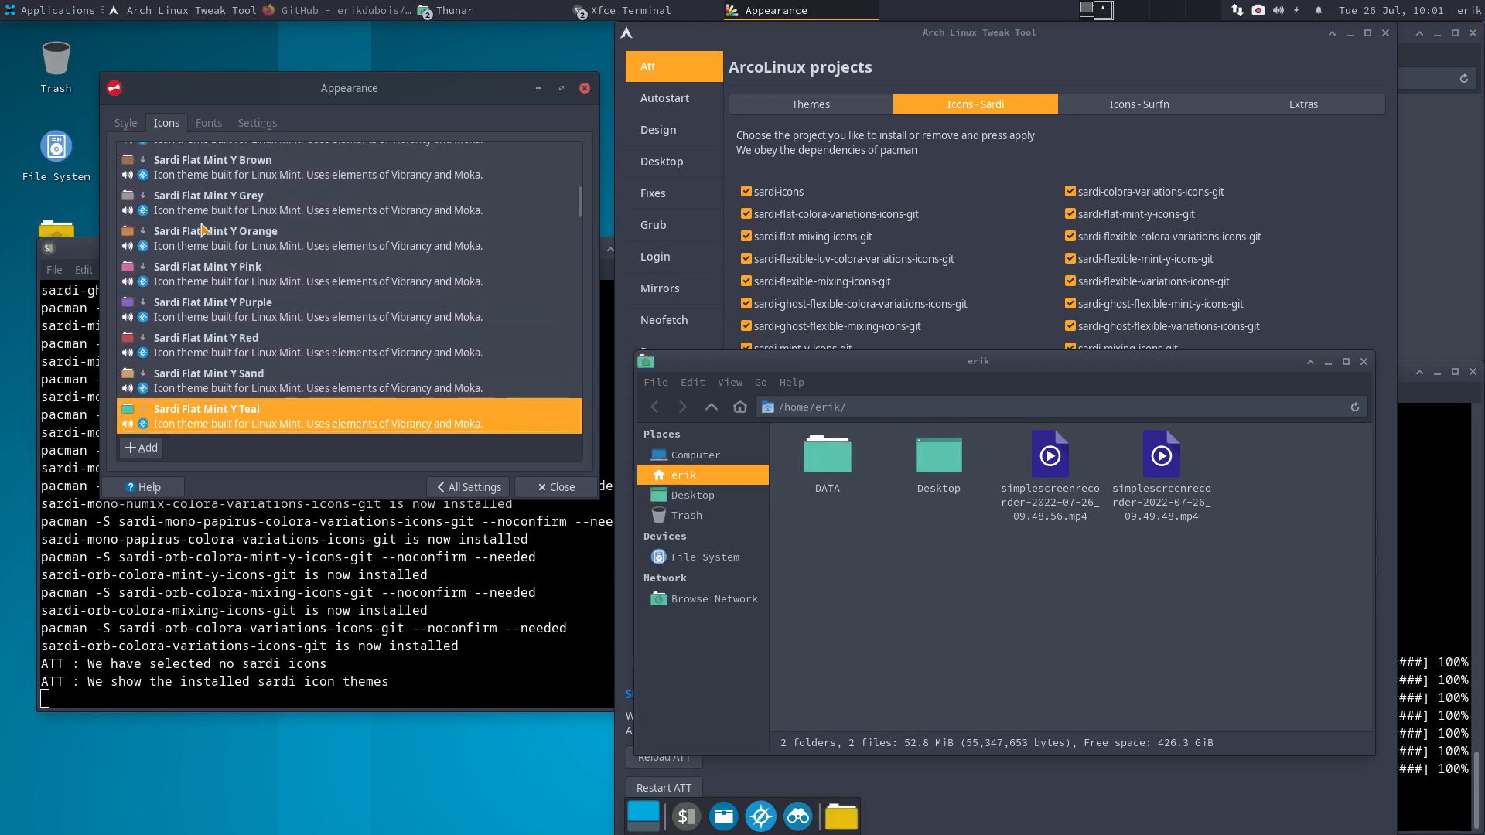
- Step through the Sardi Flexible variants and settle on Sardi Ghost Flexible
{"action": "key", "text": "Down"}
{"action": "key", "text": "Down"}
{"action": "key", "text": "Down"}
{"action": "key", "text": "Down"}
{"action": "key", "text": "Down"}
{"action": "key", "text": "Down"}
{"action": "key", "text": "Down"}
{"action": "key", "text": "Down"}
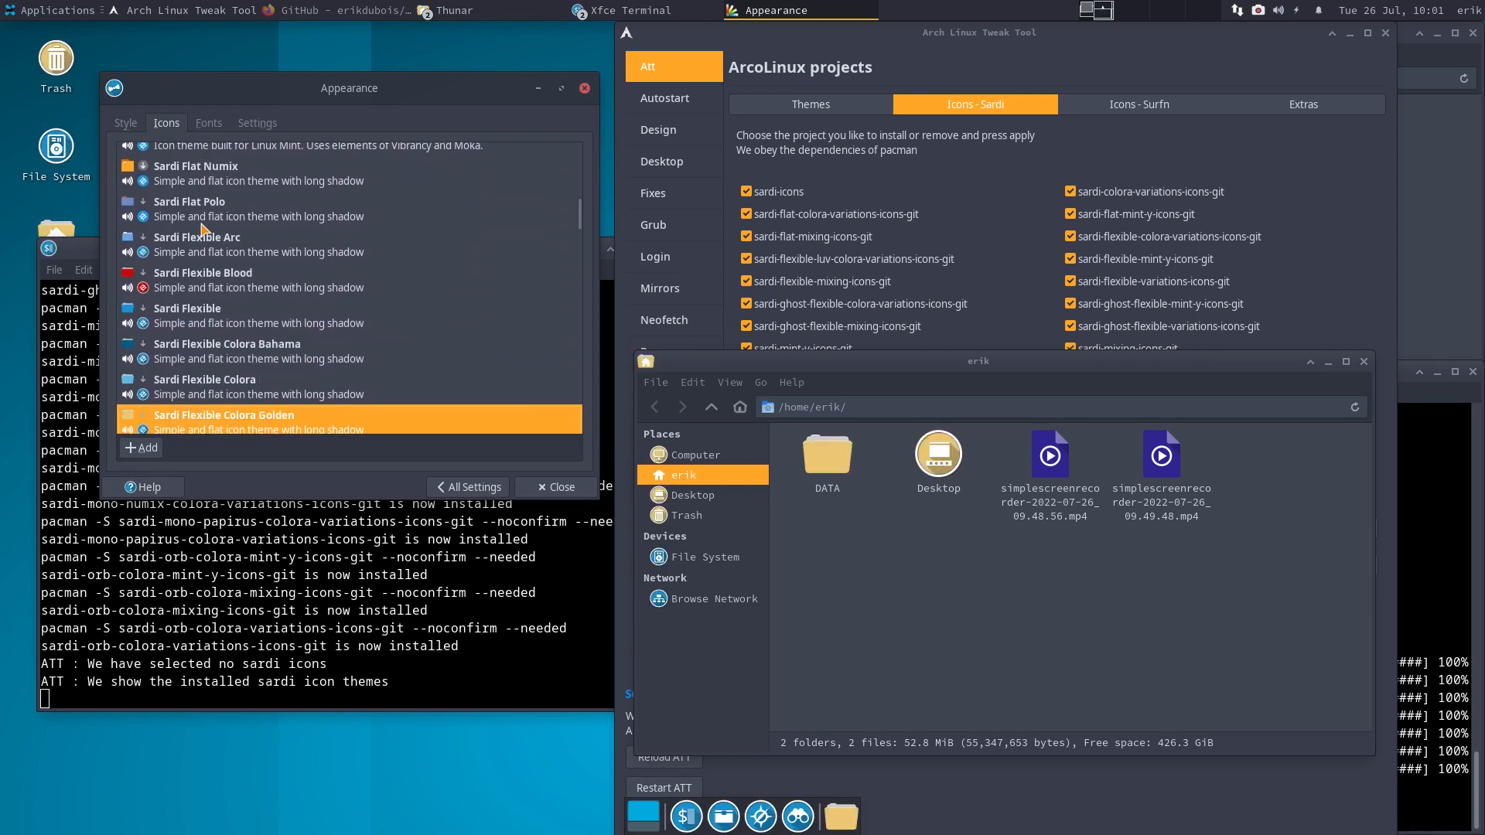
{"action": "key", "text": "Down"}
{"action": "key", "text": "Down"}
{"action": "key", "text": "Down"}
{"action": "key", "text": "Down"}
{"action": "key", "text": "Down"}
{"action": "key", "text": "Down"}
{"action": "key", "text": "Down"}
{"action": "key", "text": "Down"}
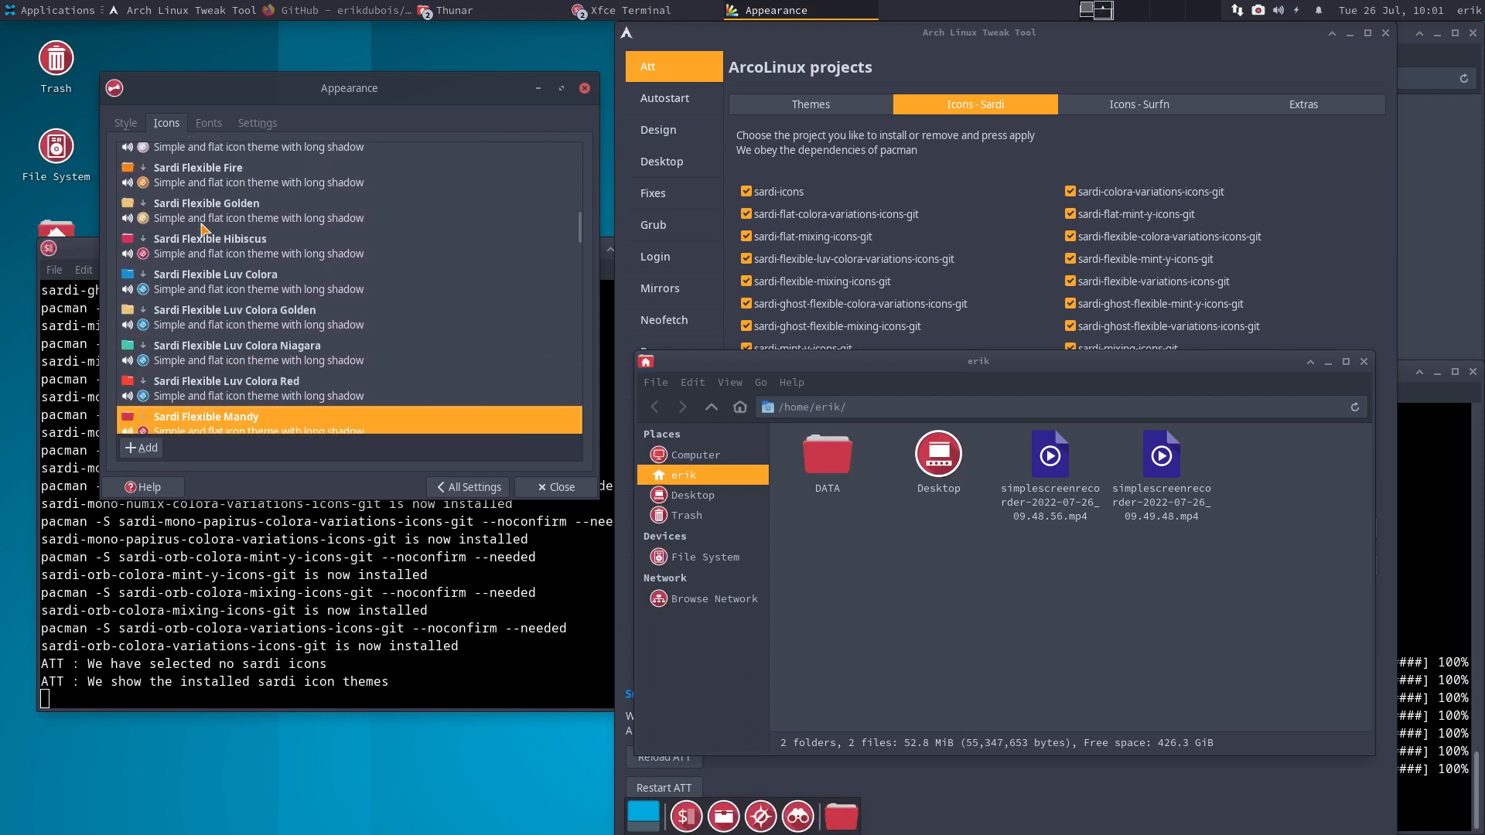
{"action": "key", "text": "Down"}
{"action": "key", "text": "Down"}
{"action": "key", "text": "Down"}
{"action": "key", "text": "Down"}
{"action": "key", "text": "Down"}
{"action": "key", "text": "Down"}
{"action": "key", "text": "Down"}
{"action": "key", "text": "Down"}
{"action": "key", "text": "Down"}
{"action": "key", "text": "Down"}
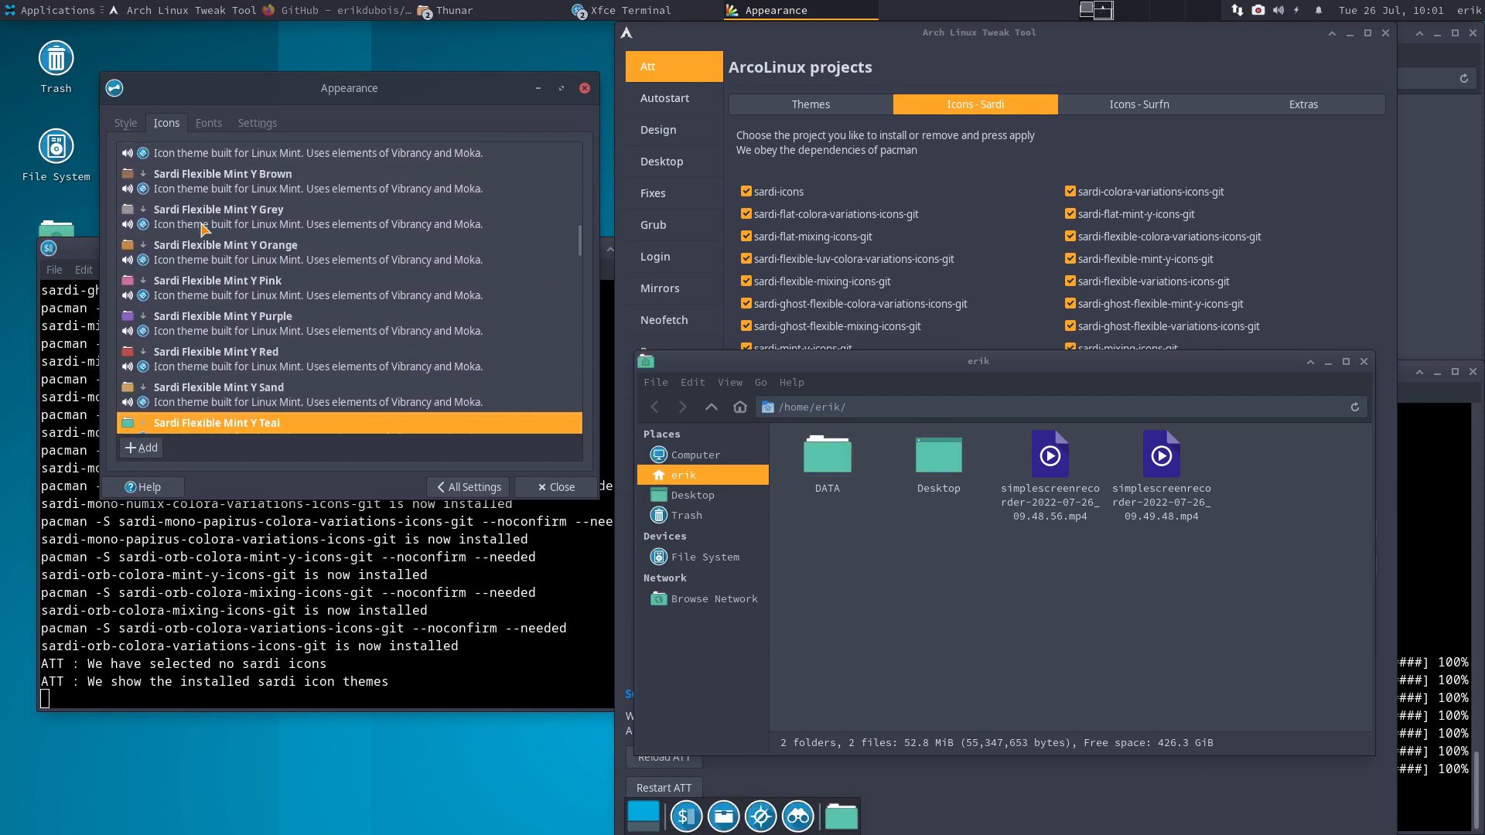
{"action": "key", "text": "Down"}
{"action": "key", "text": "Down"}
{"action": "key", "text": "Down"}
{"action": "key", "text": "Down"}
{"action": "key", "text": "Down"}
{"action": "key", "text": "Down"}
{"action": "key", "text": "Down"}
{"action": "key", "text": "Down"}
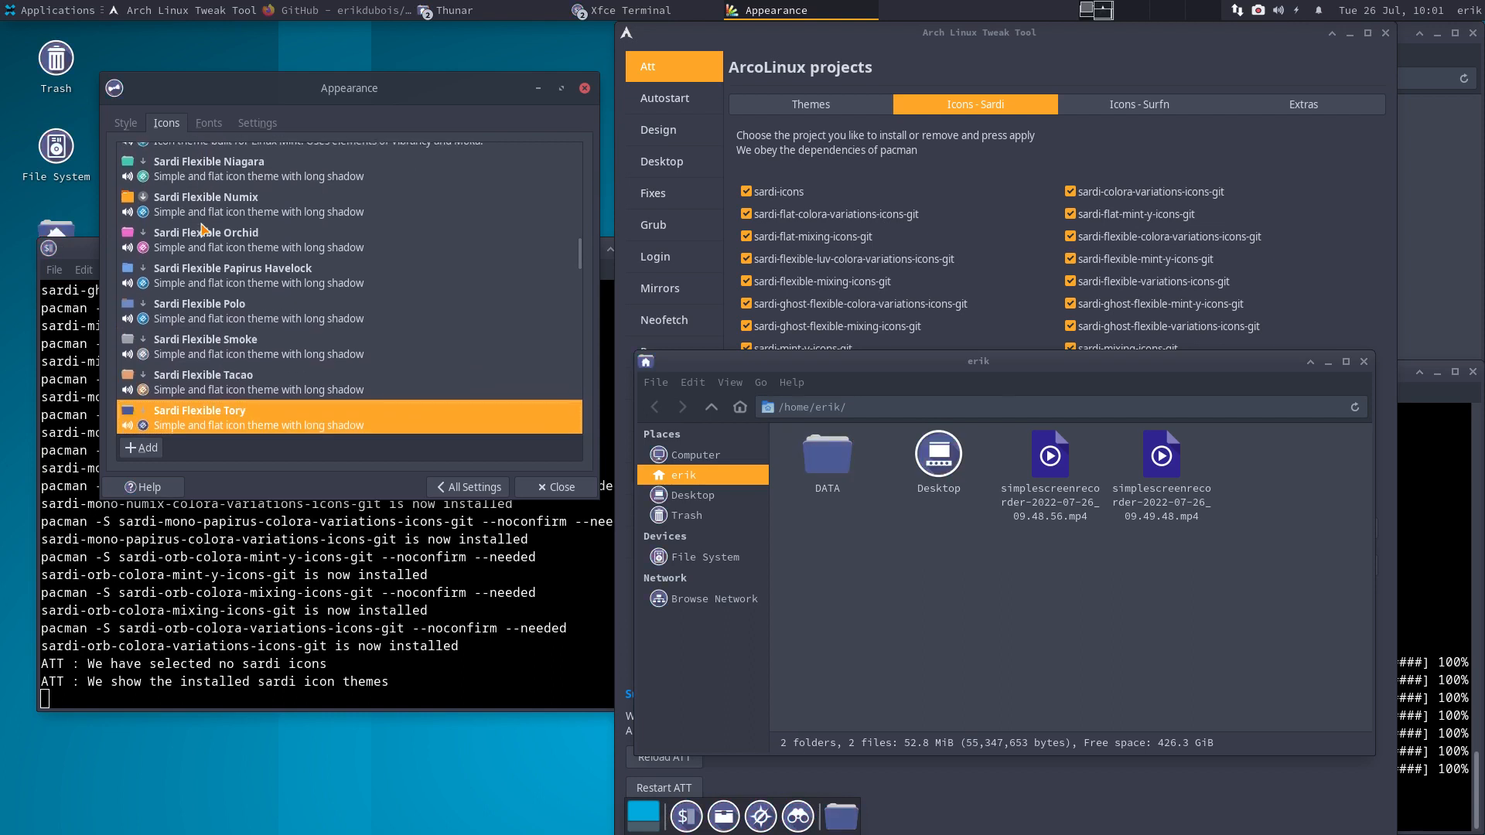
{"action": "key", "text": "Down"}
{"action": "key", "text": "Down"}
{"action": "key", "text": "Down"}
{"action": "key", "text": "Down"}
{"action": "key", "text": "Down"}
{"action": "key", "text": "Down"}
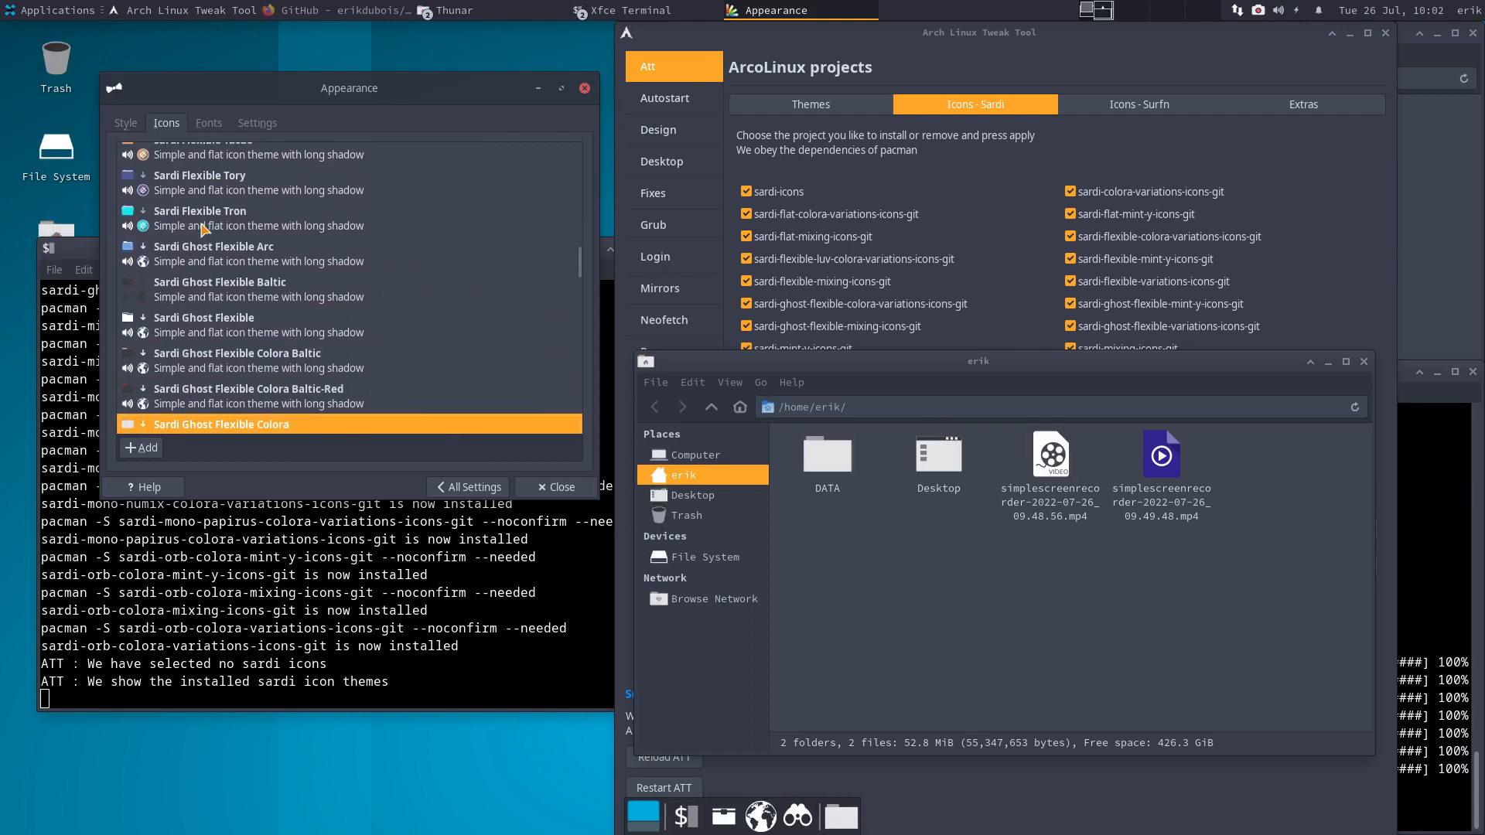
{"action": "key", "text": "Down"}
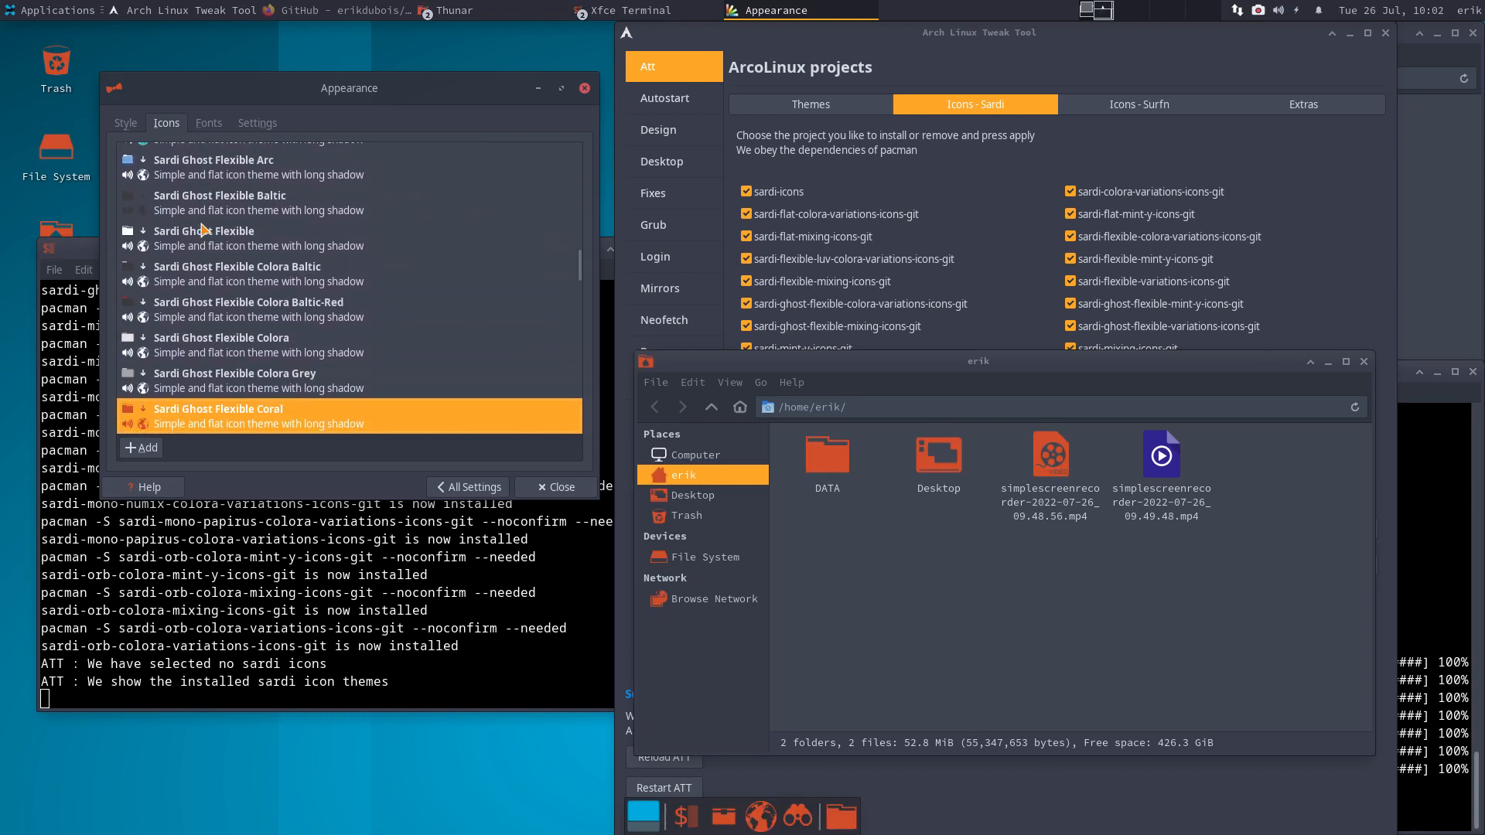
{"action": "key", "text": "Up"}
{"action": "key", "text": "Up"}
{"action": "key", "text": "Up"}
{"action": "key", "text": "Up"}
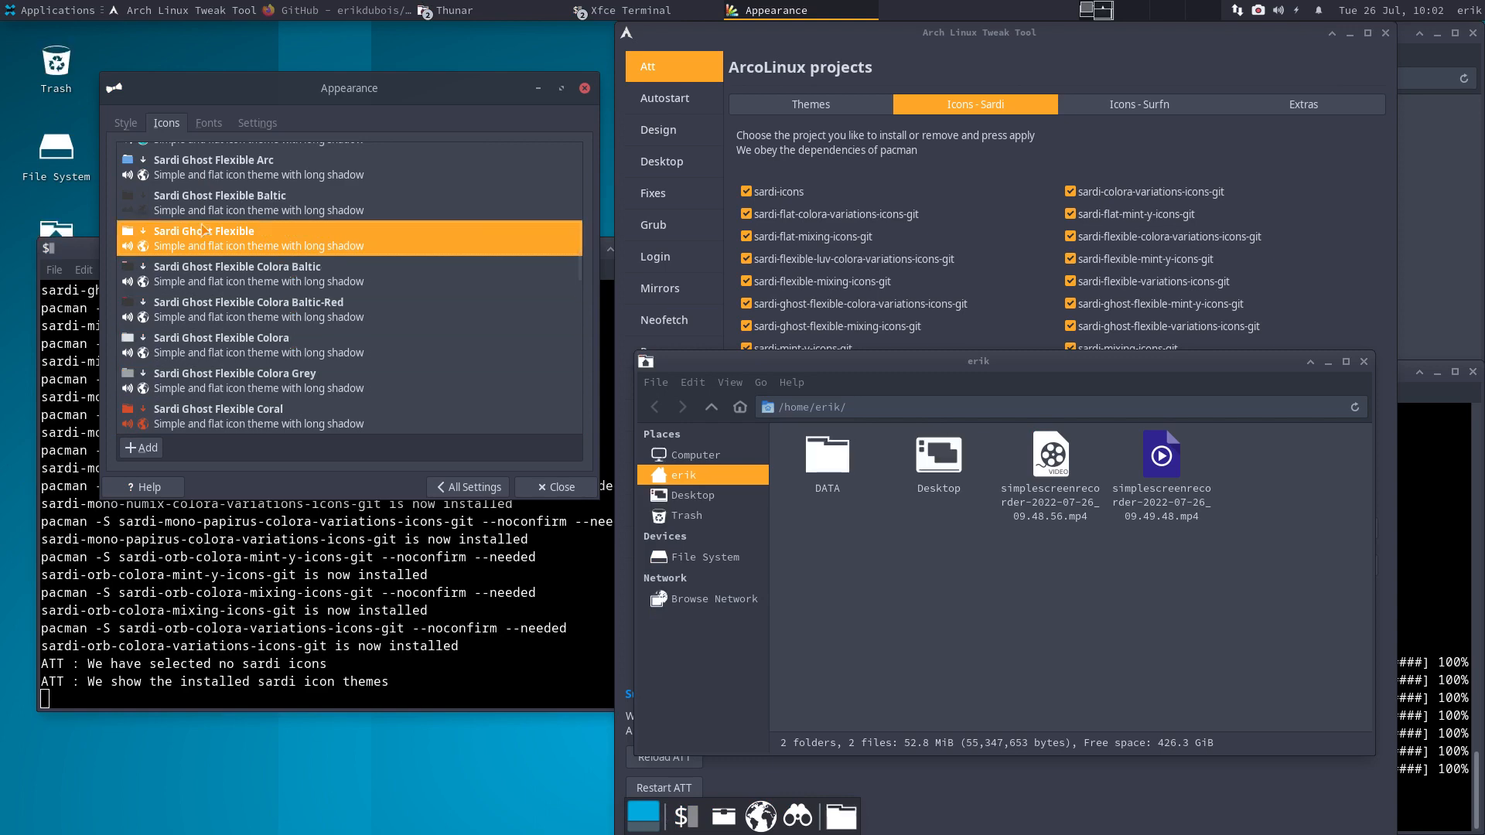
{"action": "left_click", "coordinate": [52, 9]}
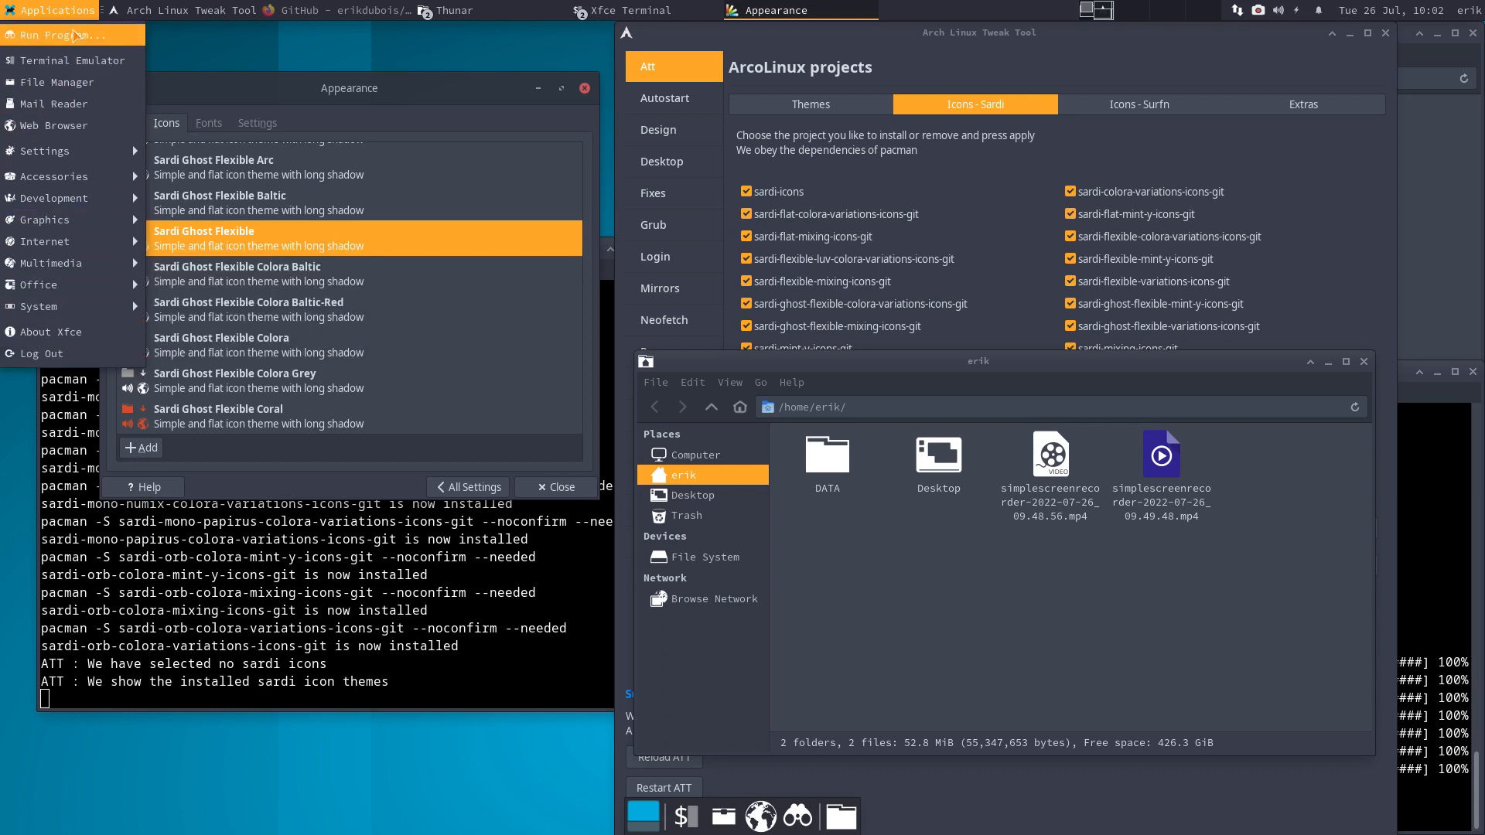
- Try the Sardi Ghost Flexible Colora Baltic and Coral icon themes, briefly checking the applications menu
{"action": "left_click", "coordinate": [272, 295]}
{"action": "left_click", "coordinate": [272, 294]}
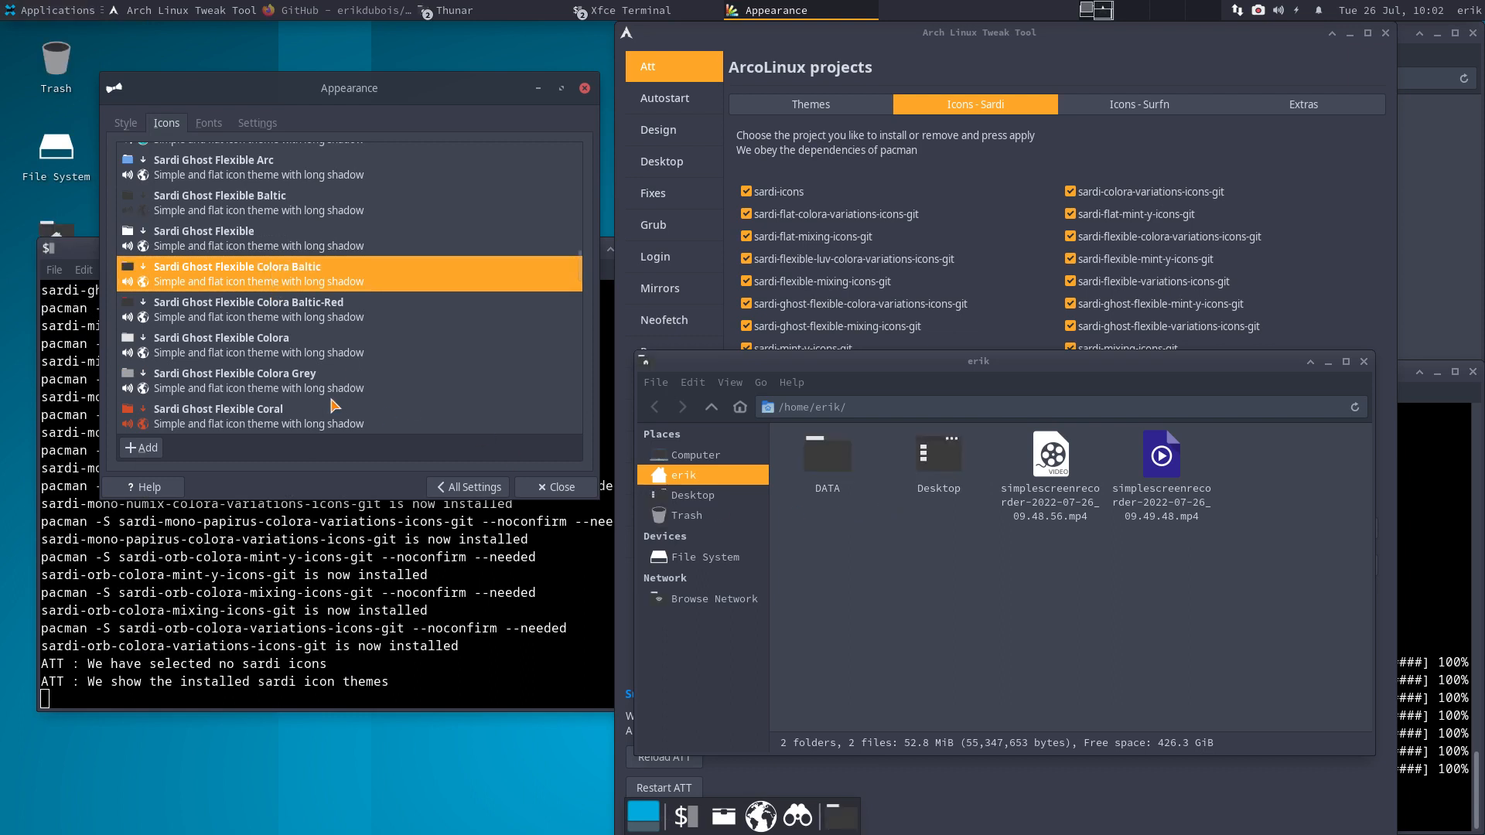
{"action": "left_click", "coordinate": [289, 414]}
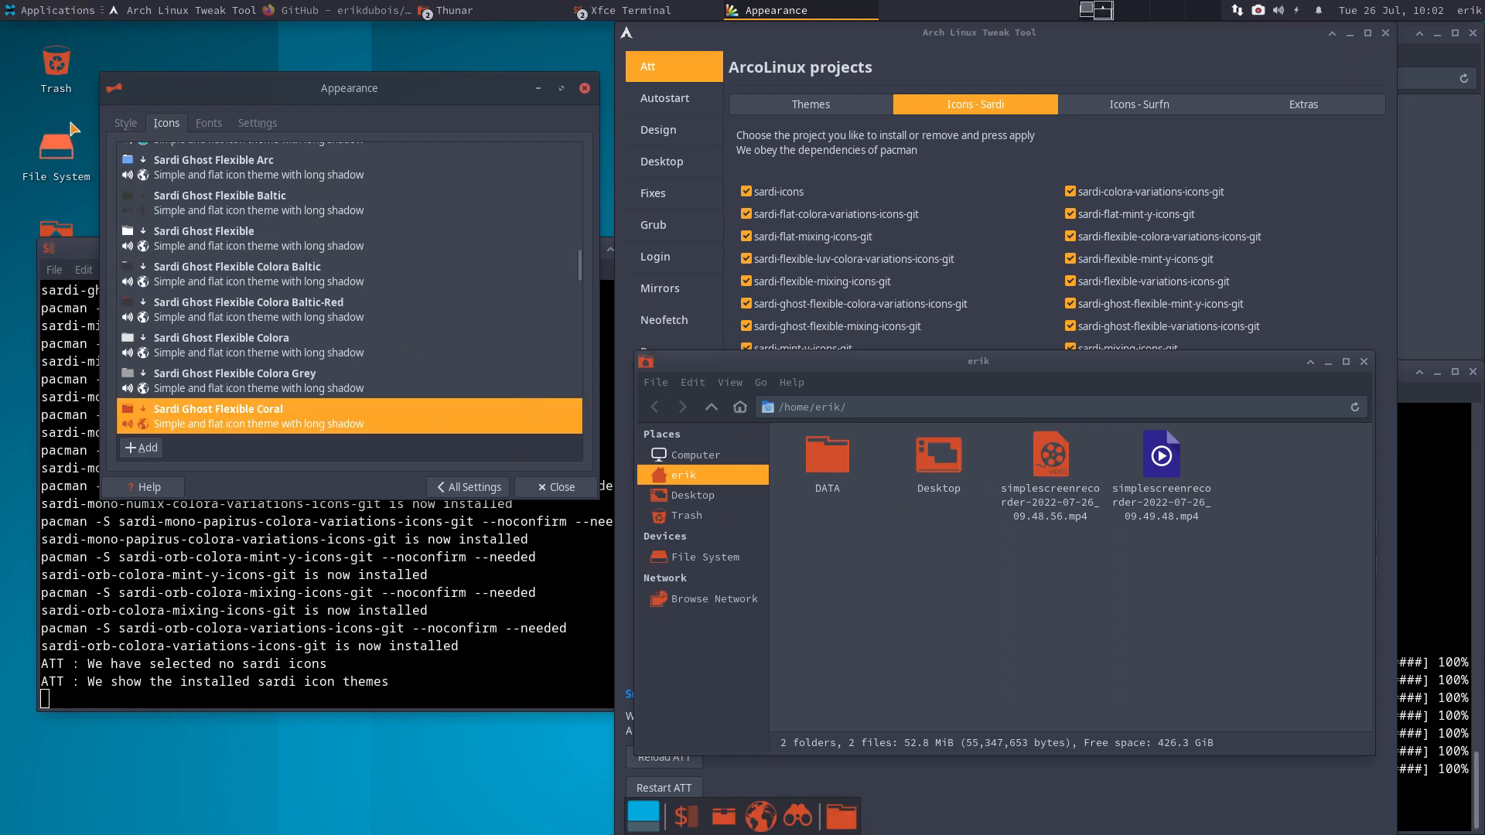
{"action": "left_click", "coordinate": [54, 11]}
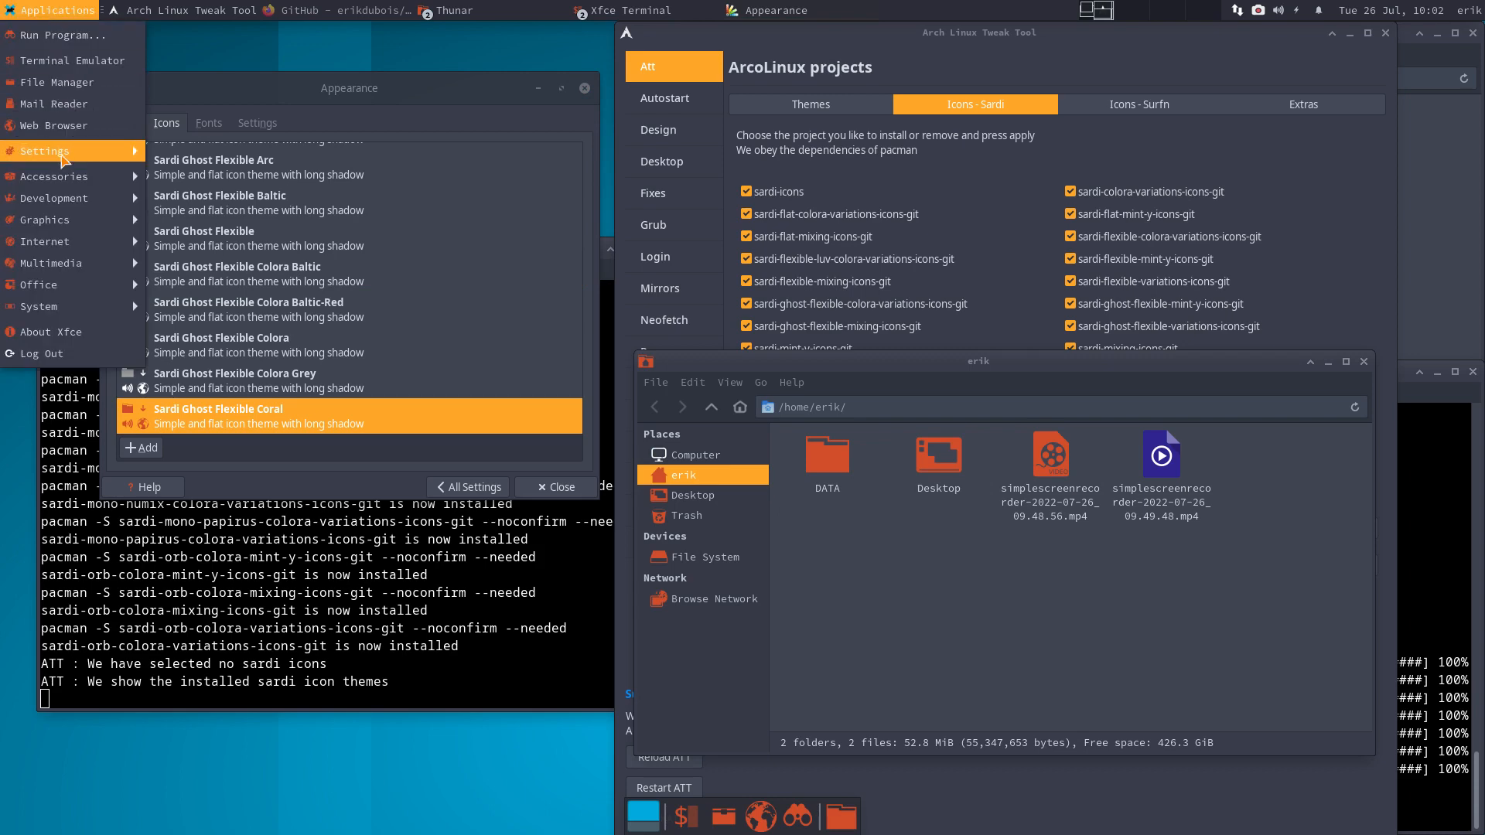
{"action": "mouse_move", "coordinate": [65, 188]}
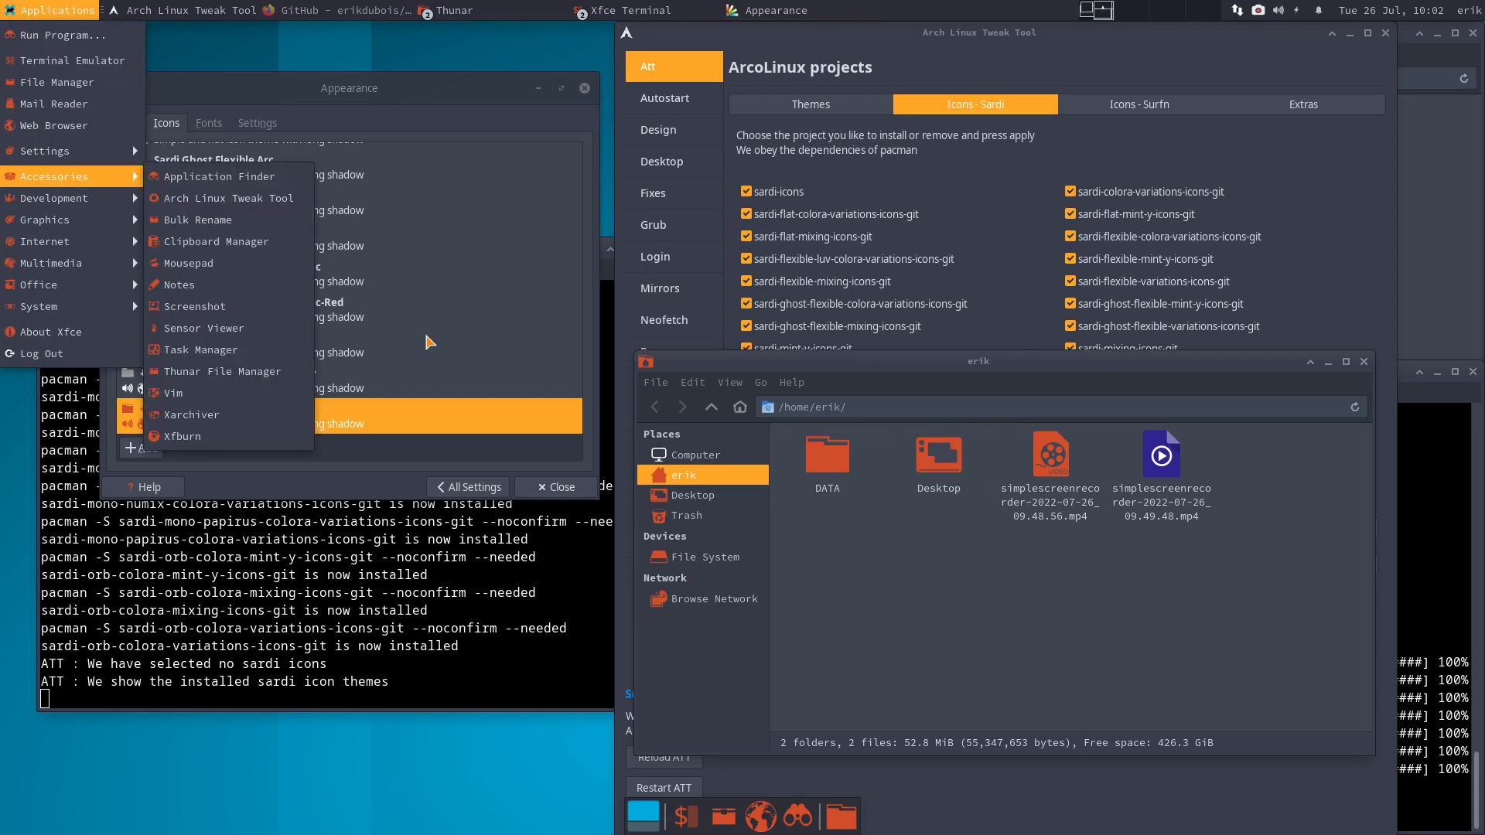
{"action": "left_click", "coordinate": [936, 632]}
- Preview icon themes from Sardi Ghost Flexible Golden and Hot-Pink through Mint Y down to Sardi Mint Y Aqua
{"action": "scroll", "coordinate": [310, 408], "scroll_direction": "down", "scroll_amount": 1}
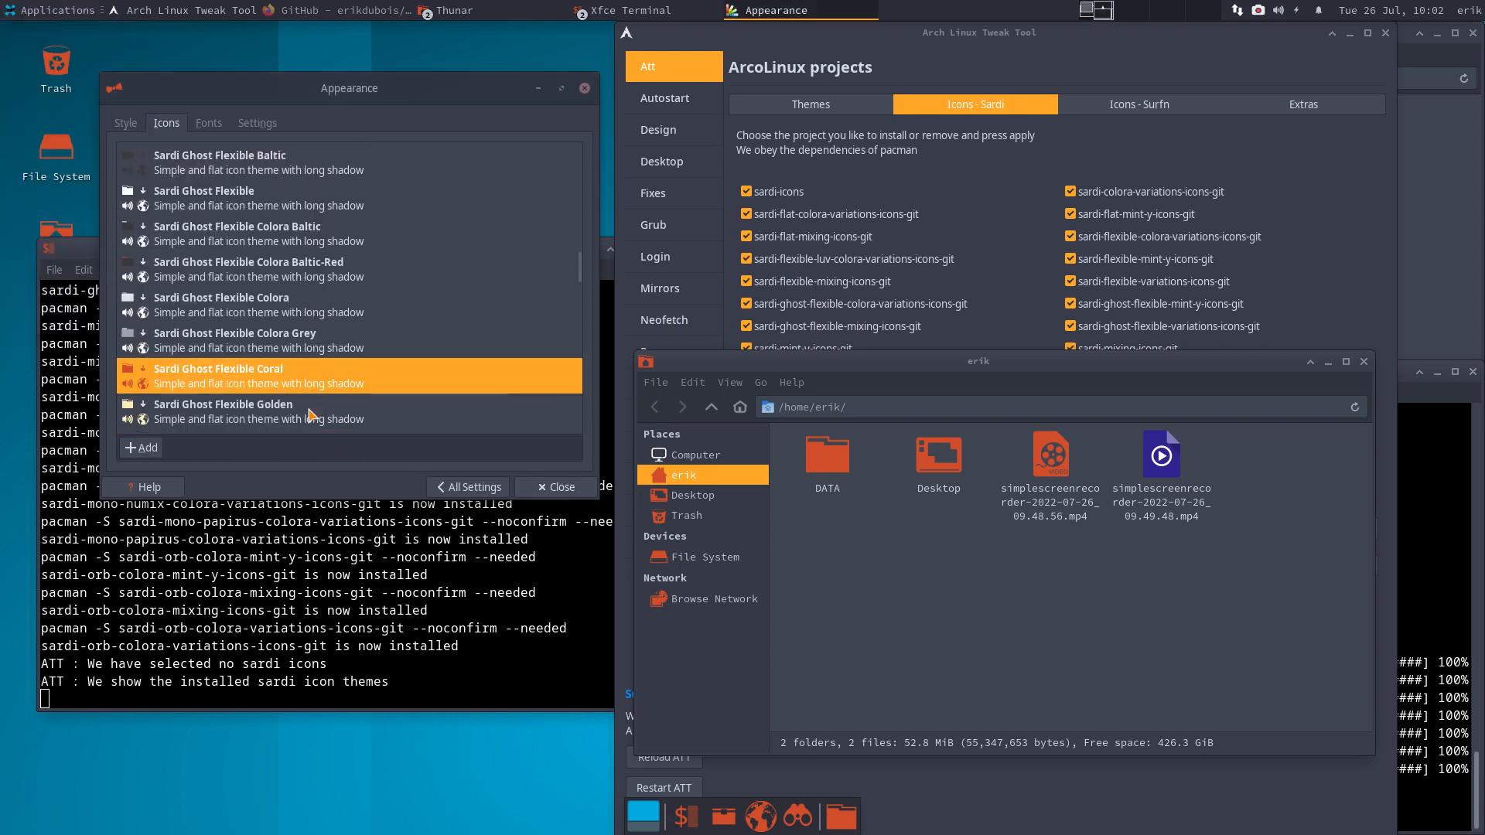
{"action": "left_click", "coordinate": [253, 408]}
{"action": "key", "text": "Down"}
{"action": "key", "text": "Down"}
{"action": "key", "text": "Down"}
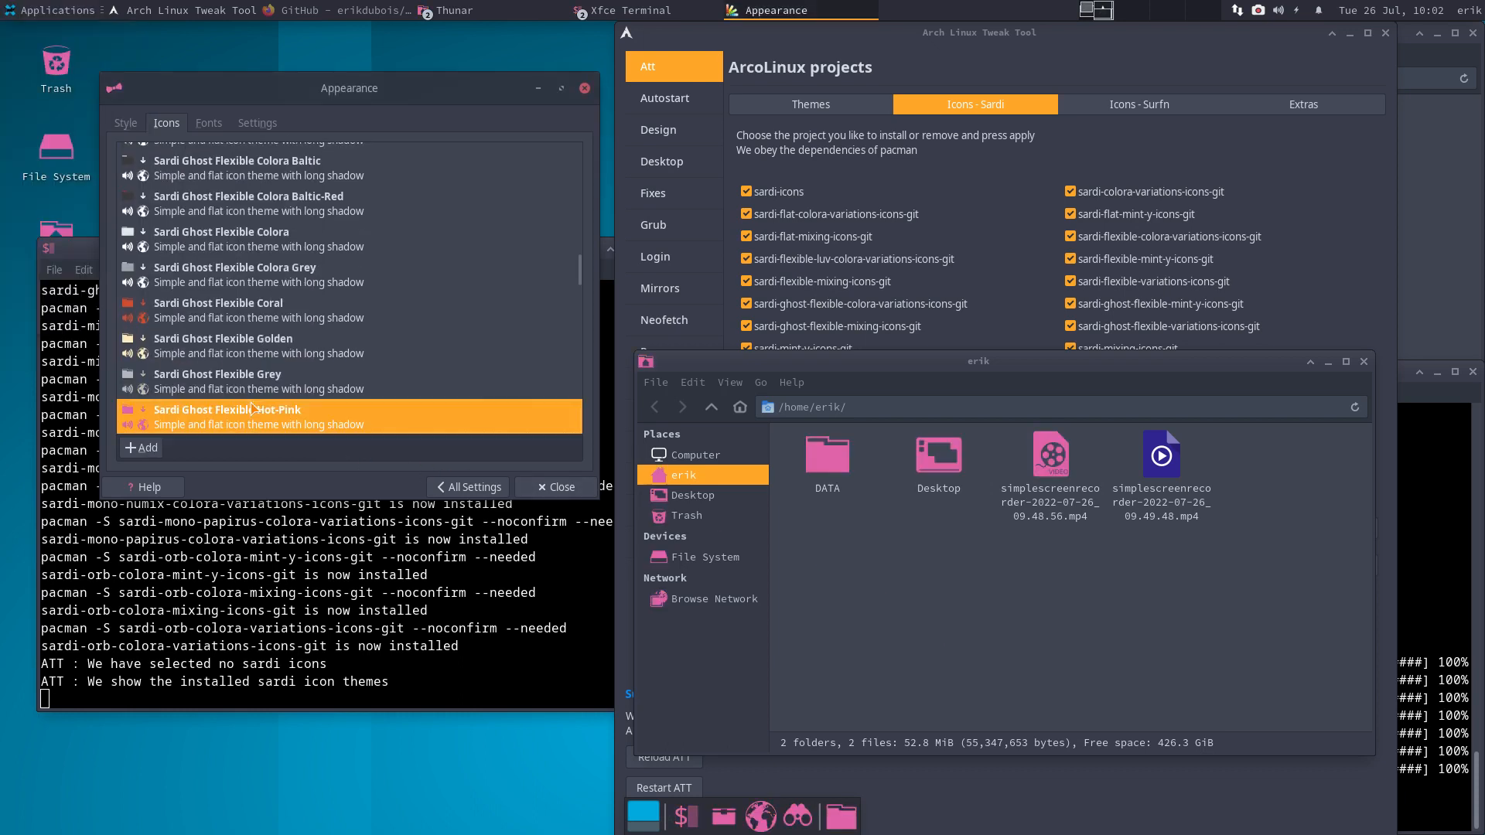
{"action": "key", "text": "Up"}
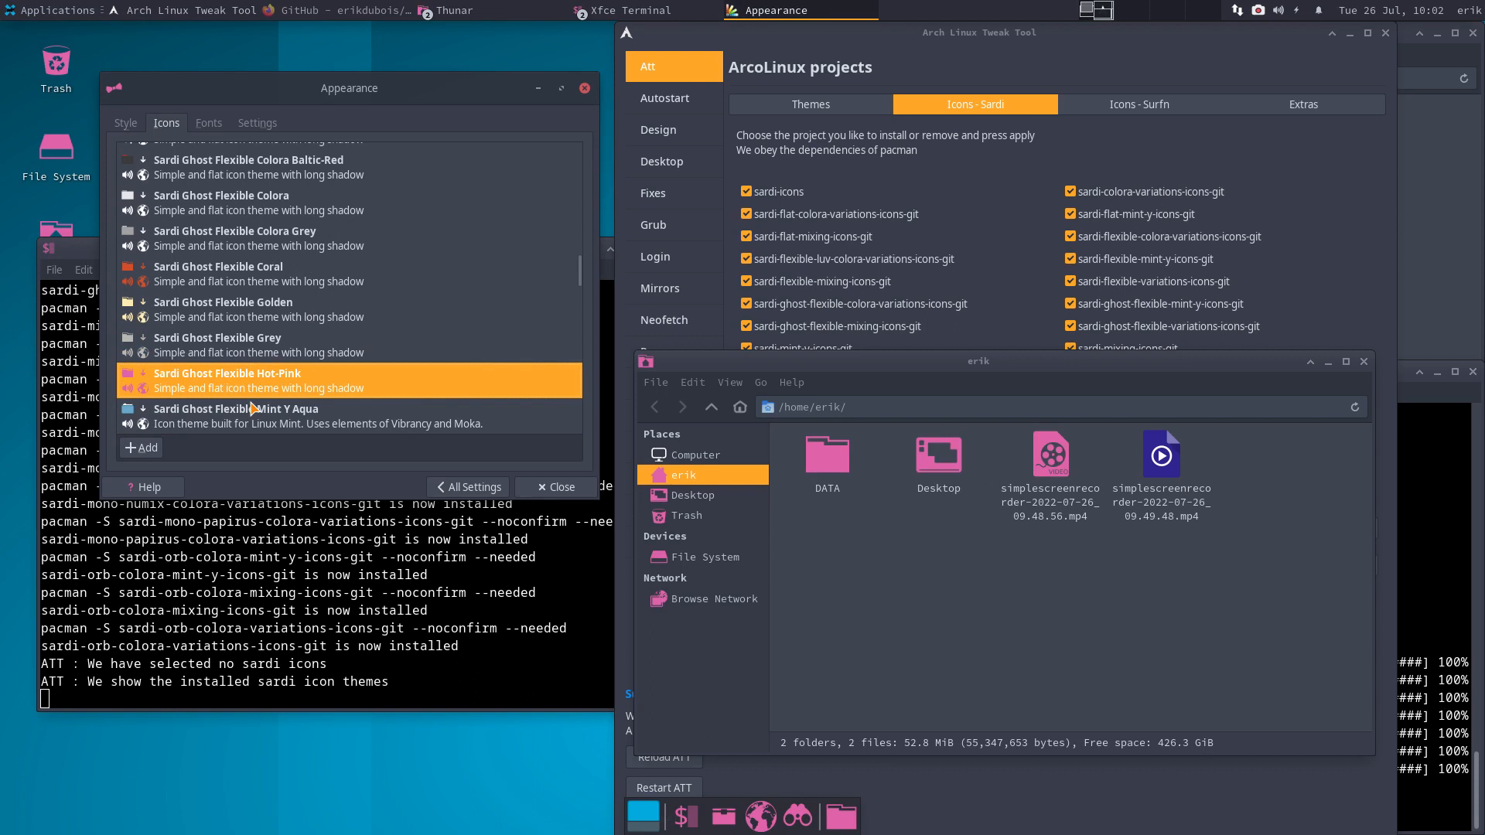
{"action": "key", "text": "Down"}
{"action": "key", "text": "Down"}
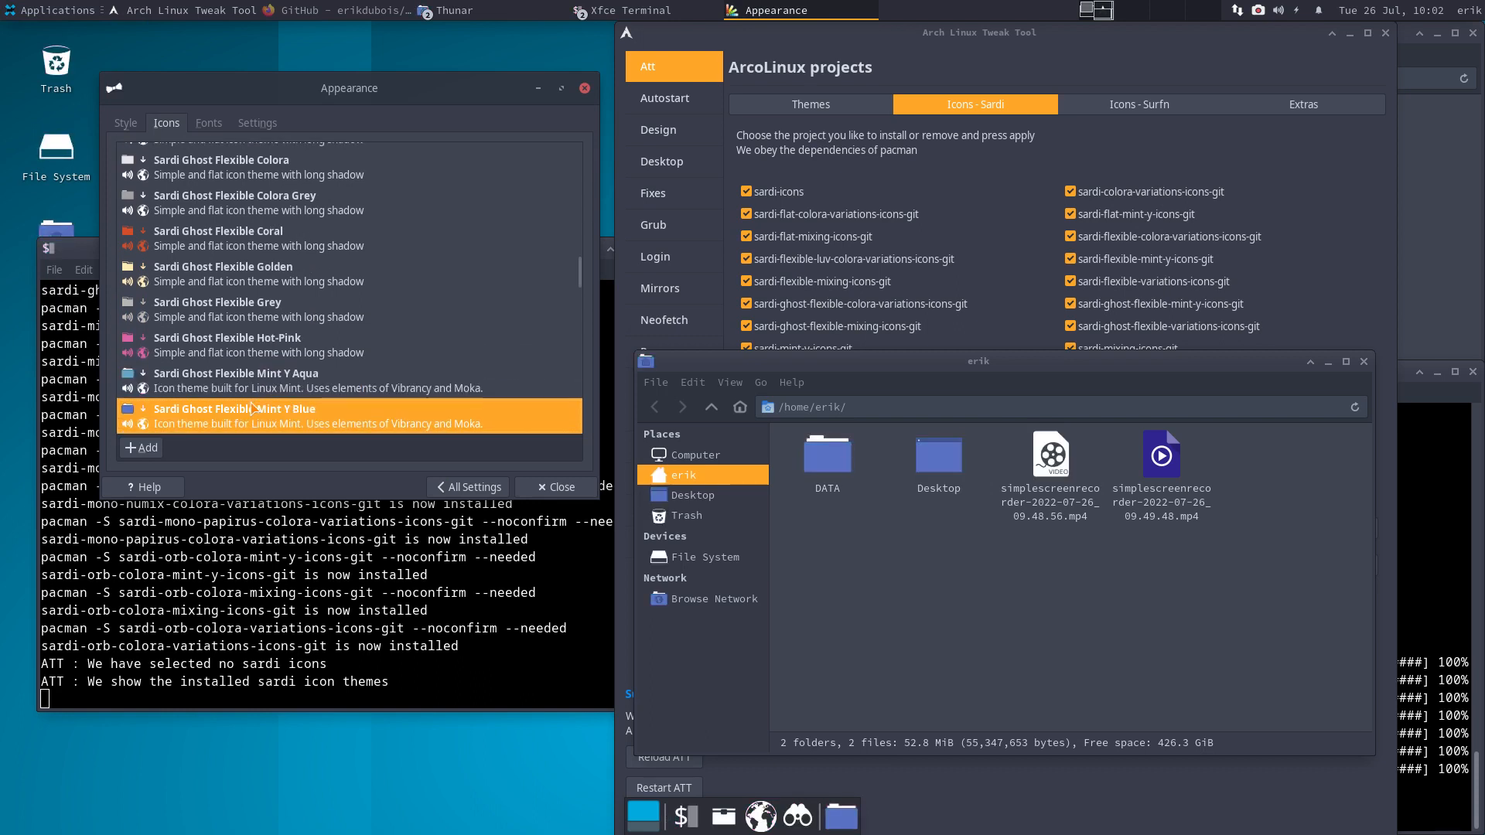
{"action": "key", "text": "Down"}
{"action": "key", "text": "Down"}
{"action": "key", "text": "Down"}
{"action": "key", "text": "Down"}
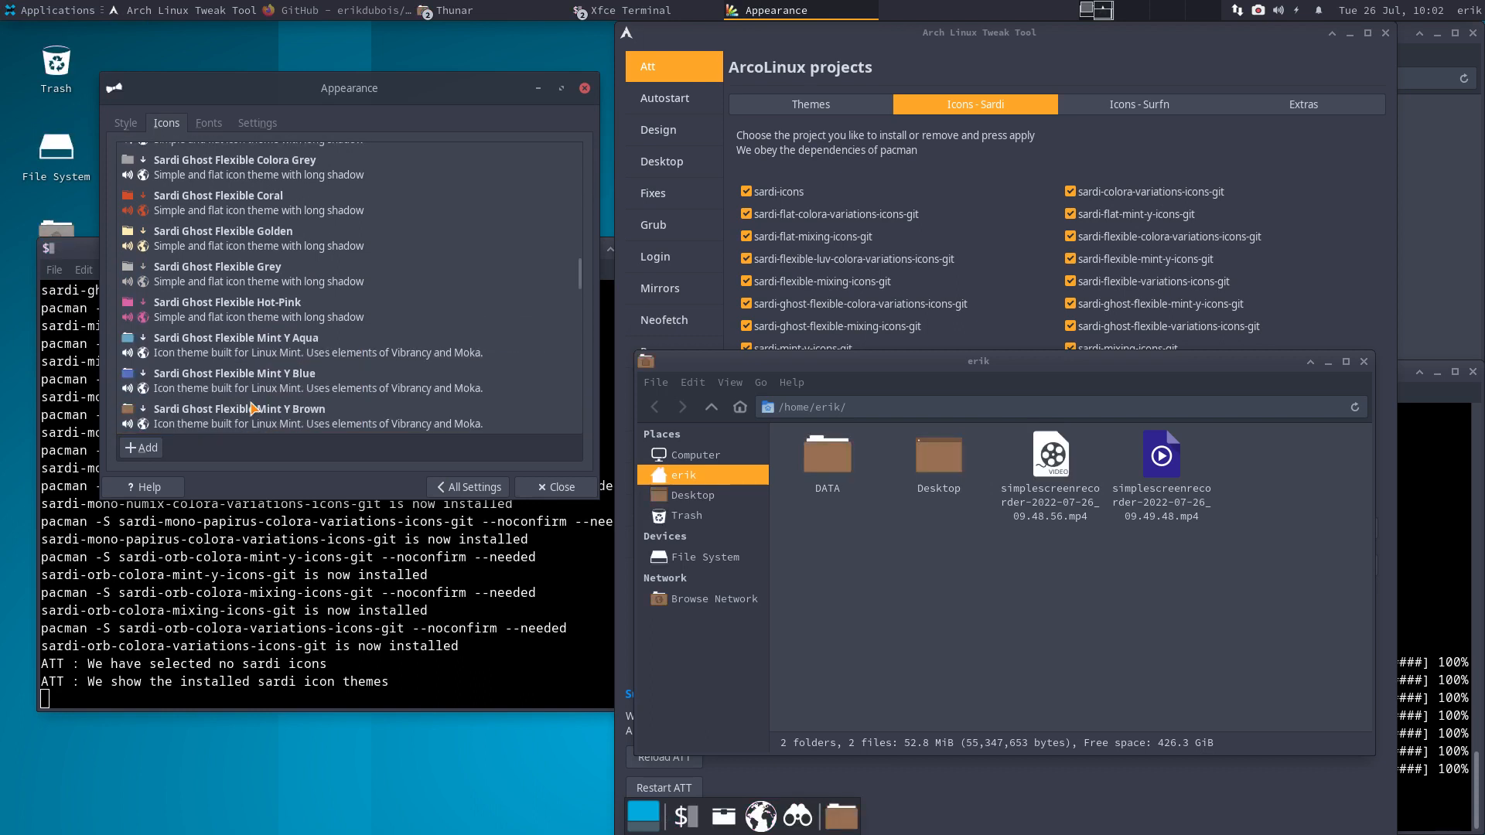
{"action": "key", "text": "Down"}
{"action": "key", "text": "Down"}
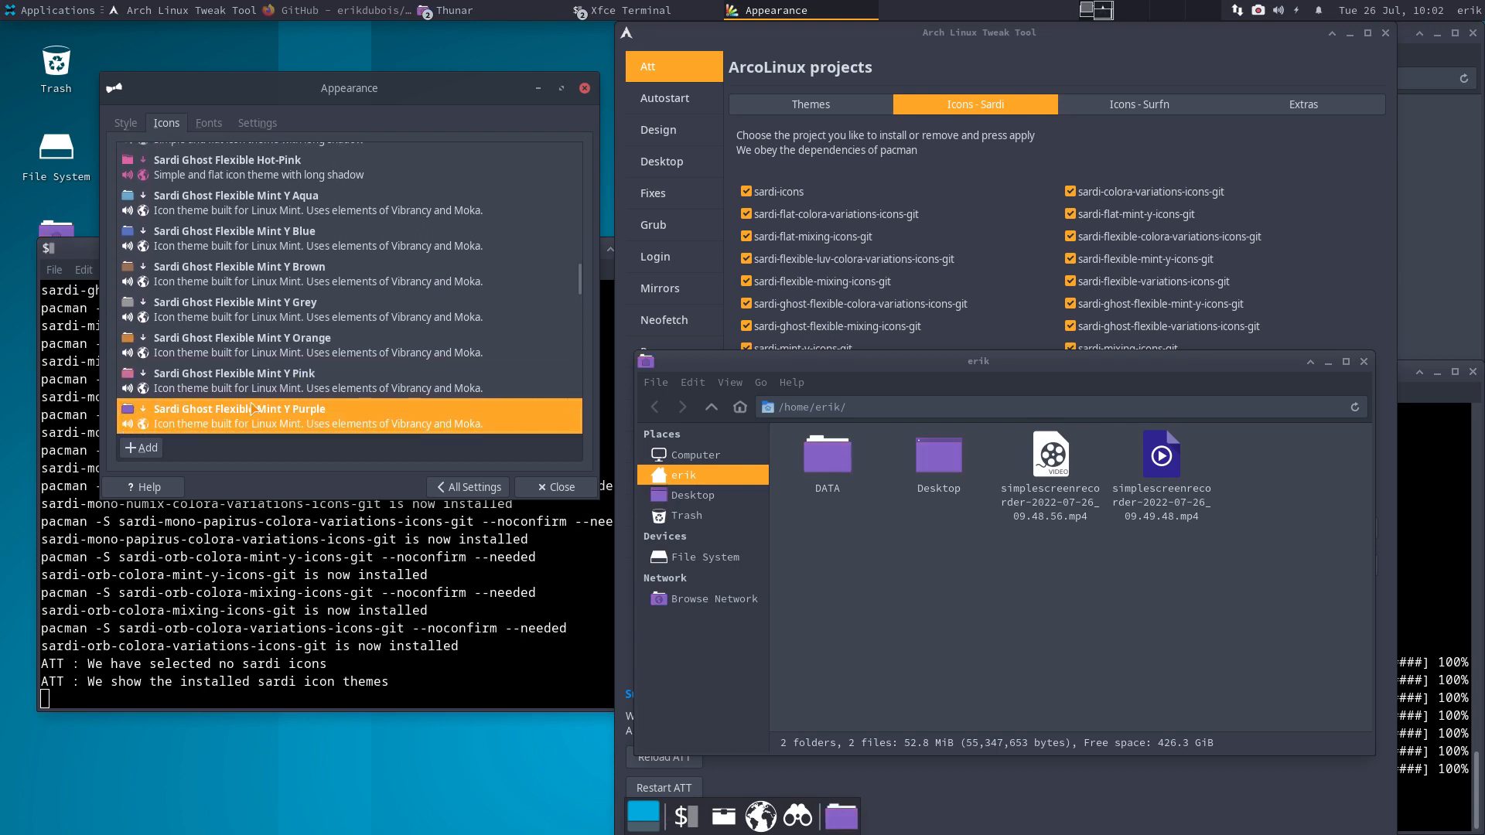
{"action": "key", "text": "Up"}
{"action": "key", "text": "Up"}
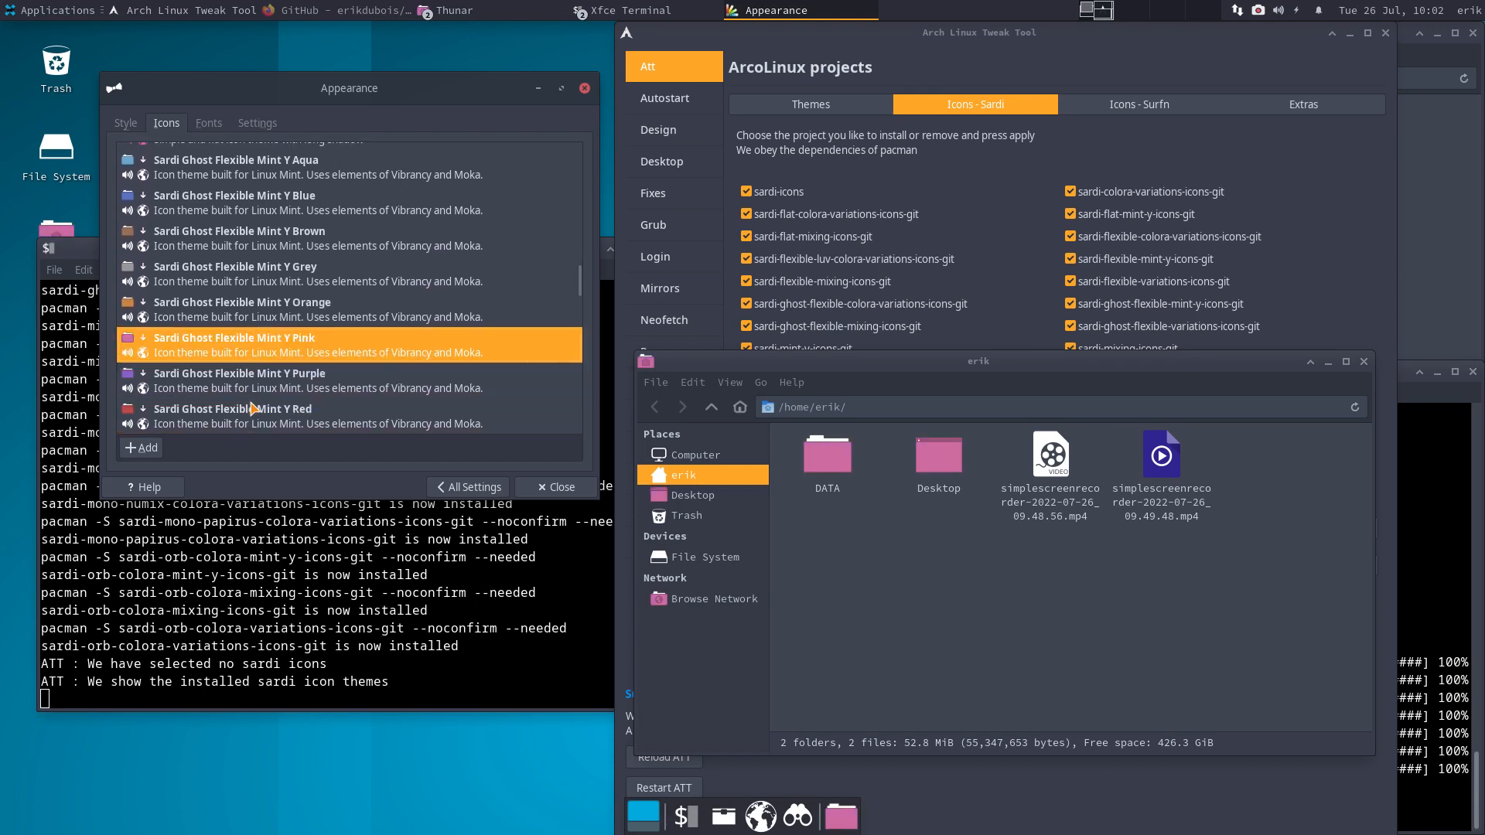
{"action": "key", "text": "Down"}
{"action": "key", "text": "Down"}
{"action": "key", "text": "Down"}
{"action": "key", "text": "Down"}
{"action": "key", "text": "Down"}
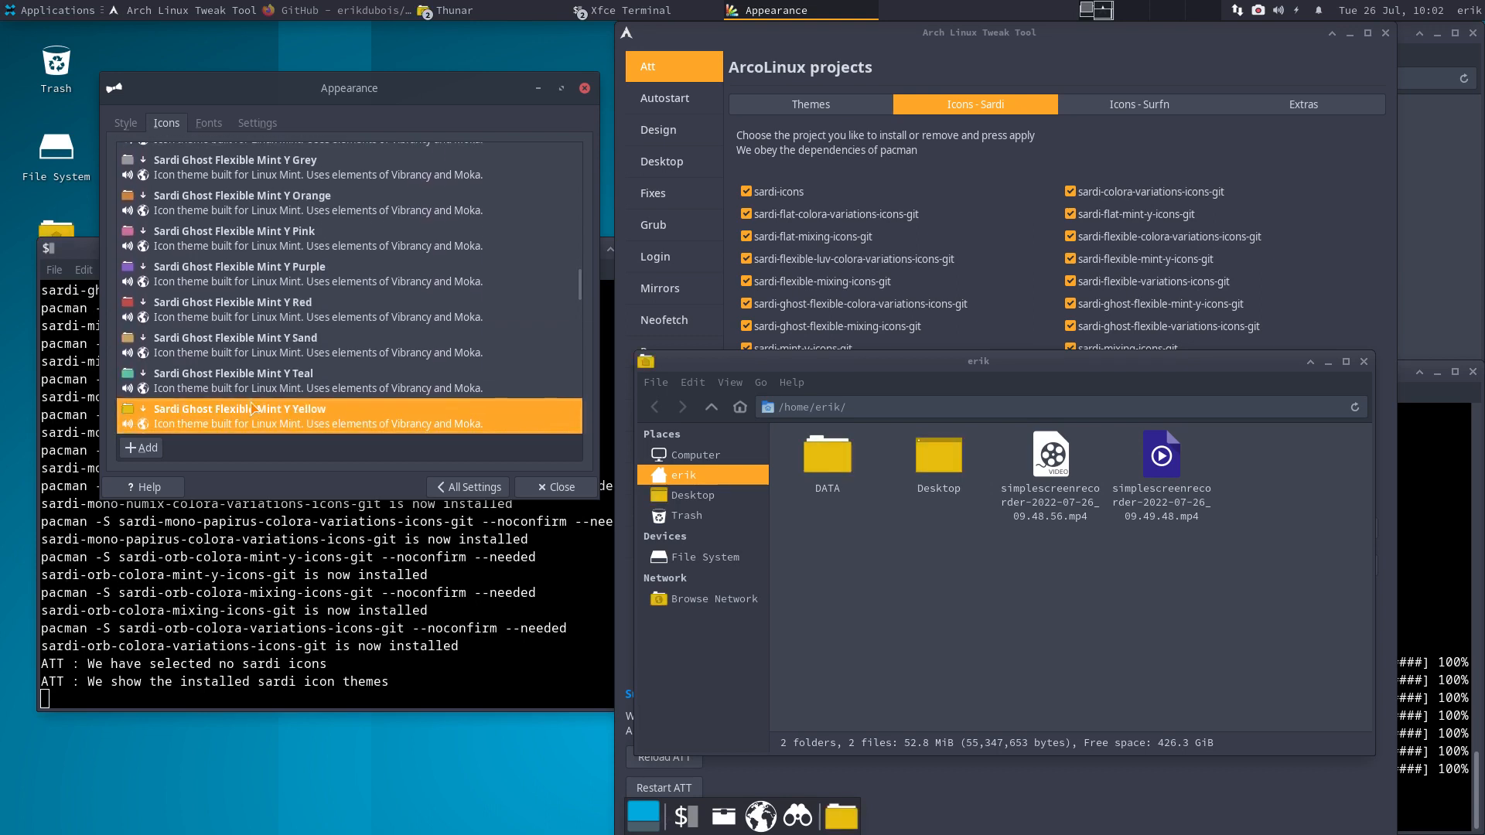
{"action": "key", "text": "Down"}
{"action": "key", "text": "Down"}
{"action": "key", "text": "Down"}
{"action": "key", "text": "Down"}
{"action": "key", "text": "Down"}
{"action": "key", "text": "Down"}
{"action": "key", "text": "Down"}
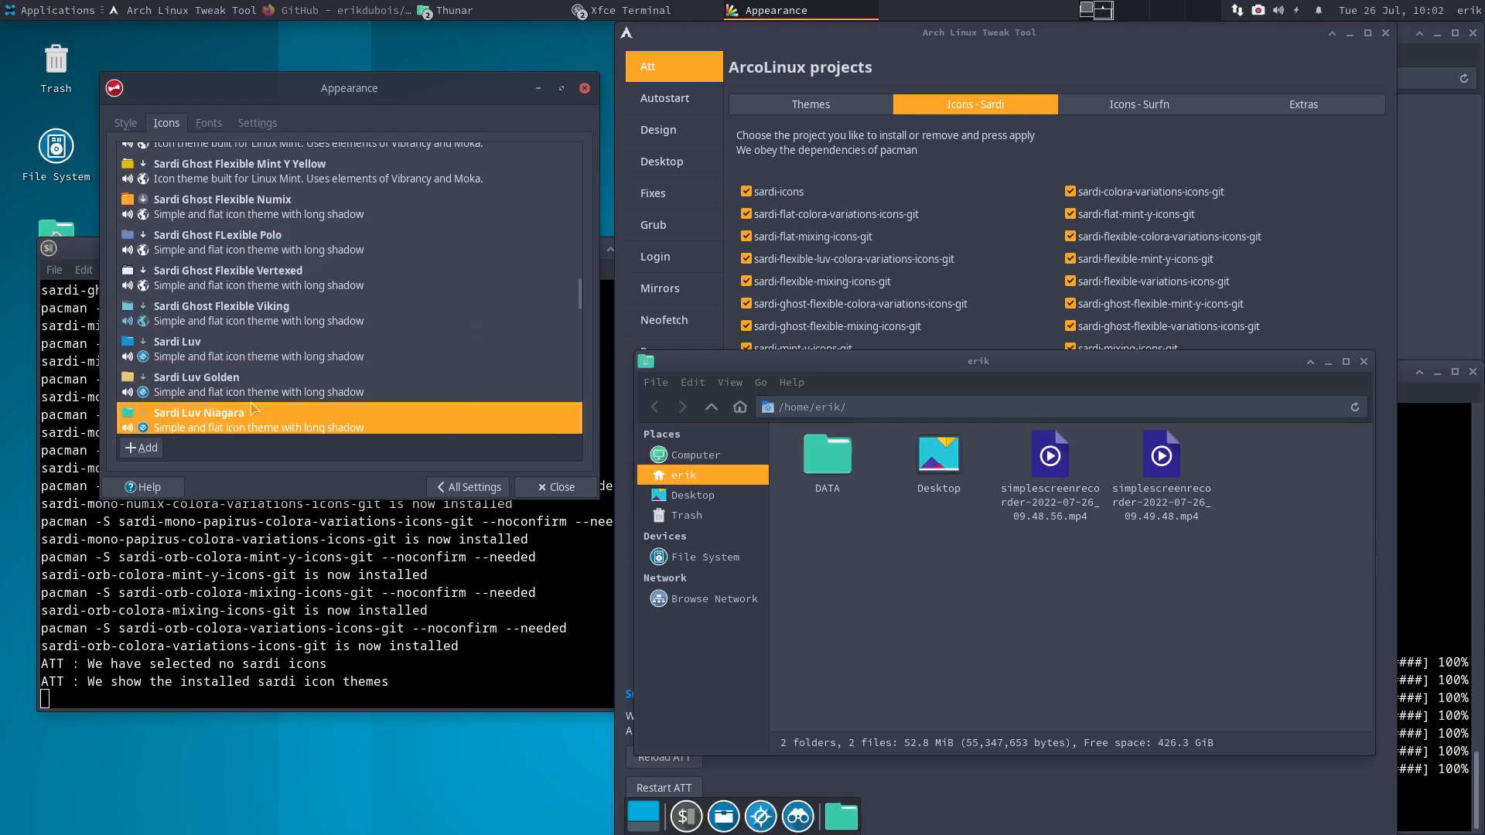
{"action": "key", "text": "Down"}
{"action": "key", "text": "Down"}
{"action": "key", "text": "Down"}
- Try the Sardi Mono Numix and Sardi Numix icon themes
{"action": "scroll", "coordinate": [251, 409], "scroll_direction": "down", "scroll_amount": 10}
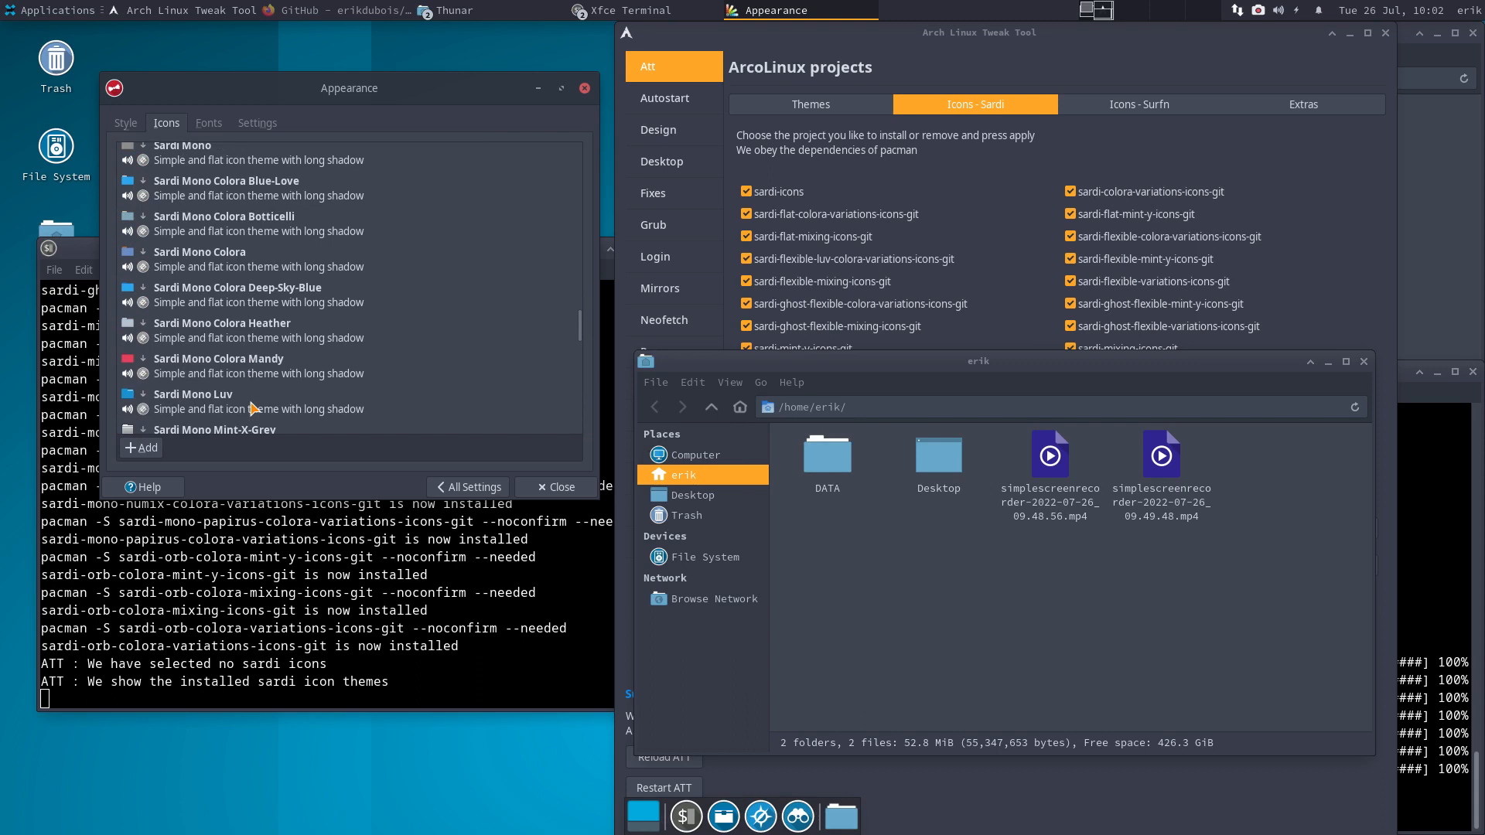
{"action": "scroll", "coordinate": [251, 408], "scroll_direction": "down", "scroll_amount": 6}
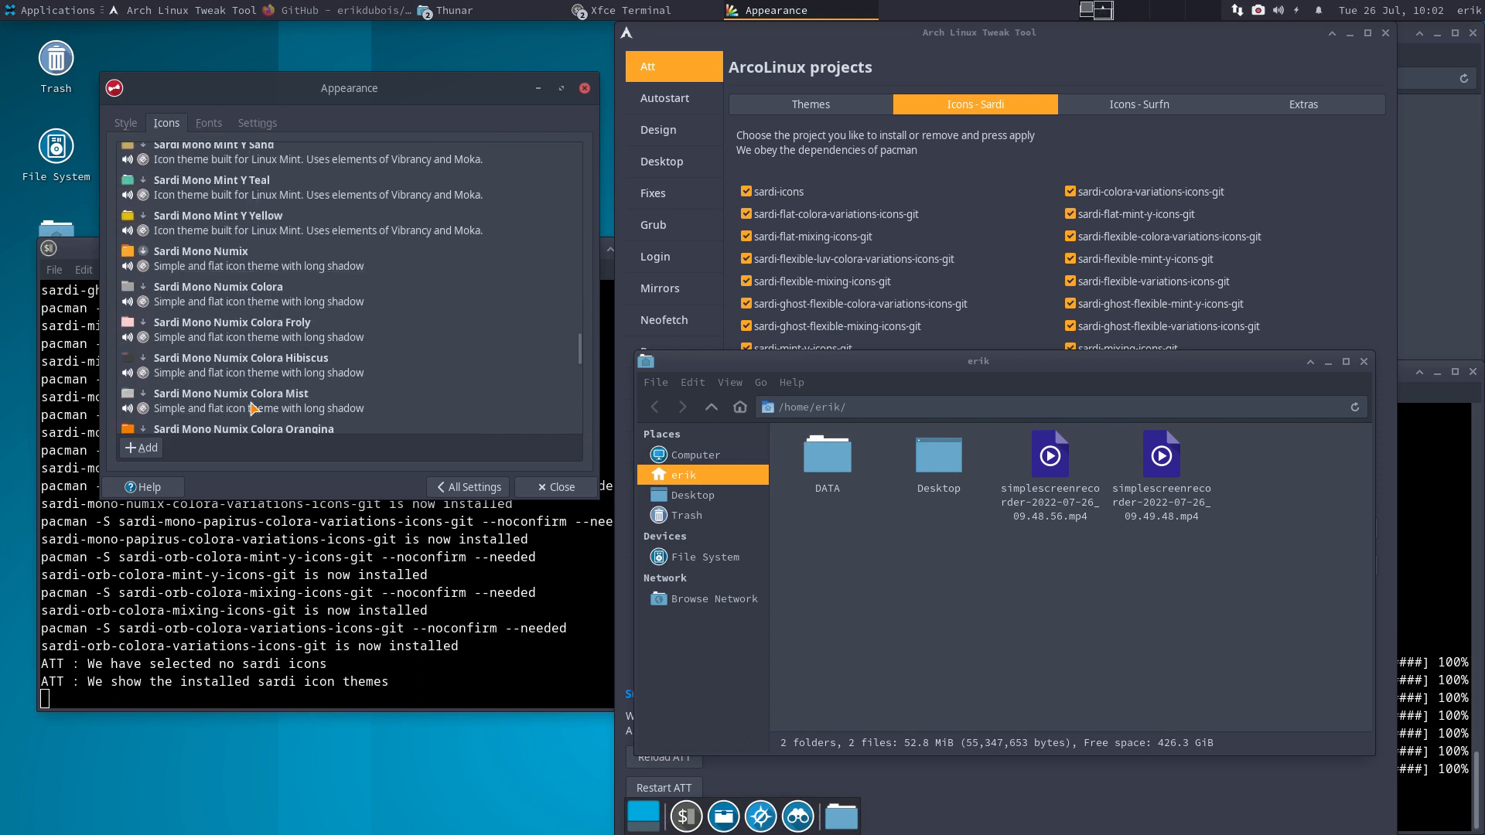
{"action": "left_click", "coordinate": [418, 268]}
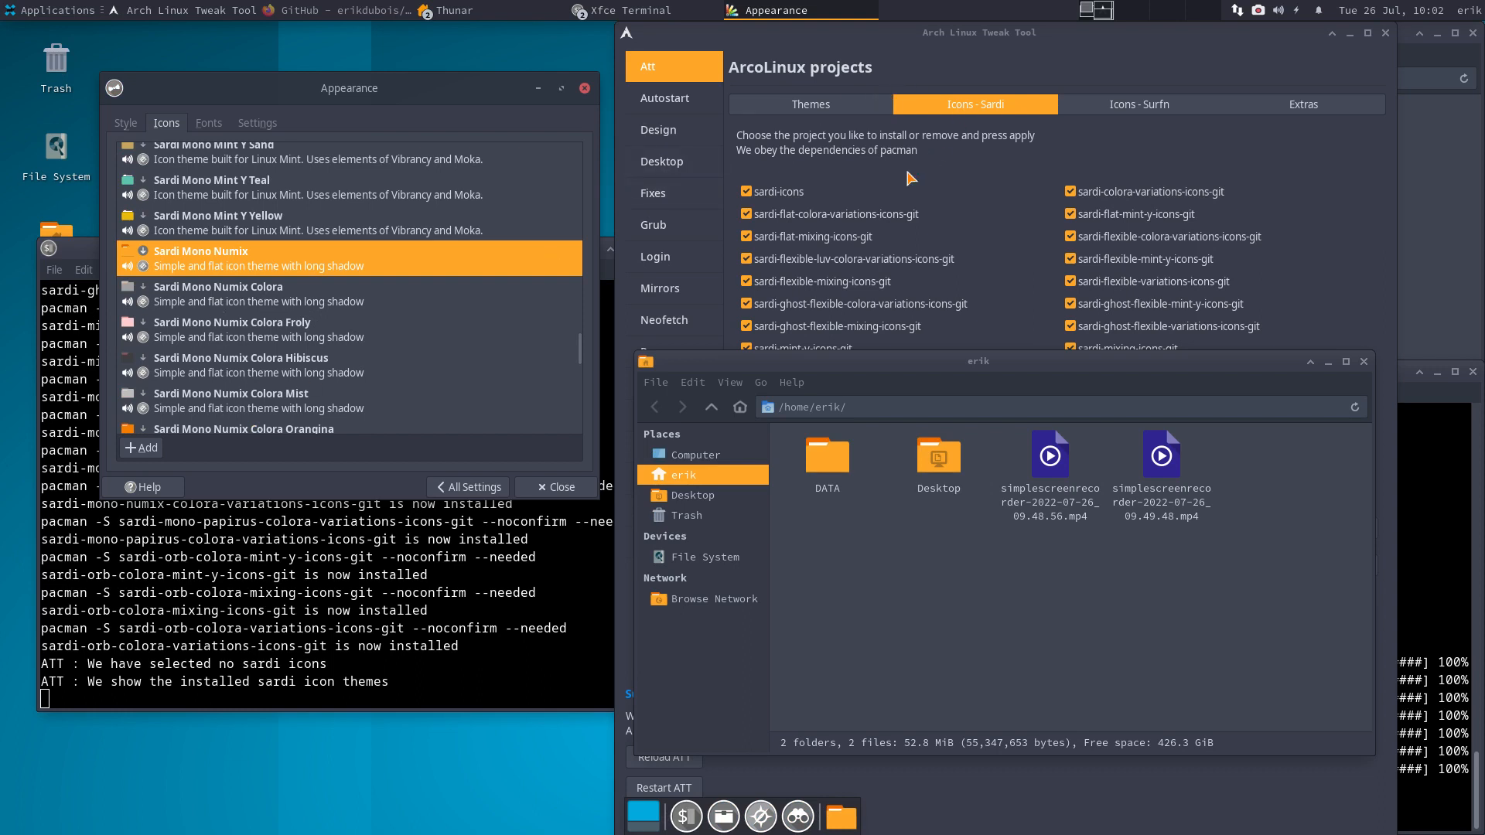
{"action": "scroll", "coordinate": [294, 349], "scroll_direction": "down", "scroll_amount": 5}
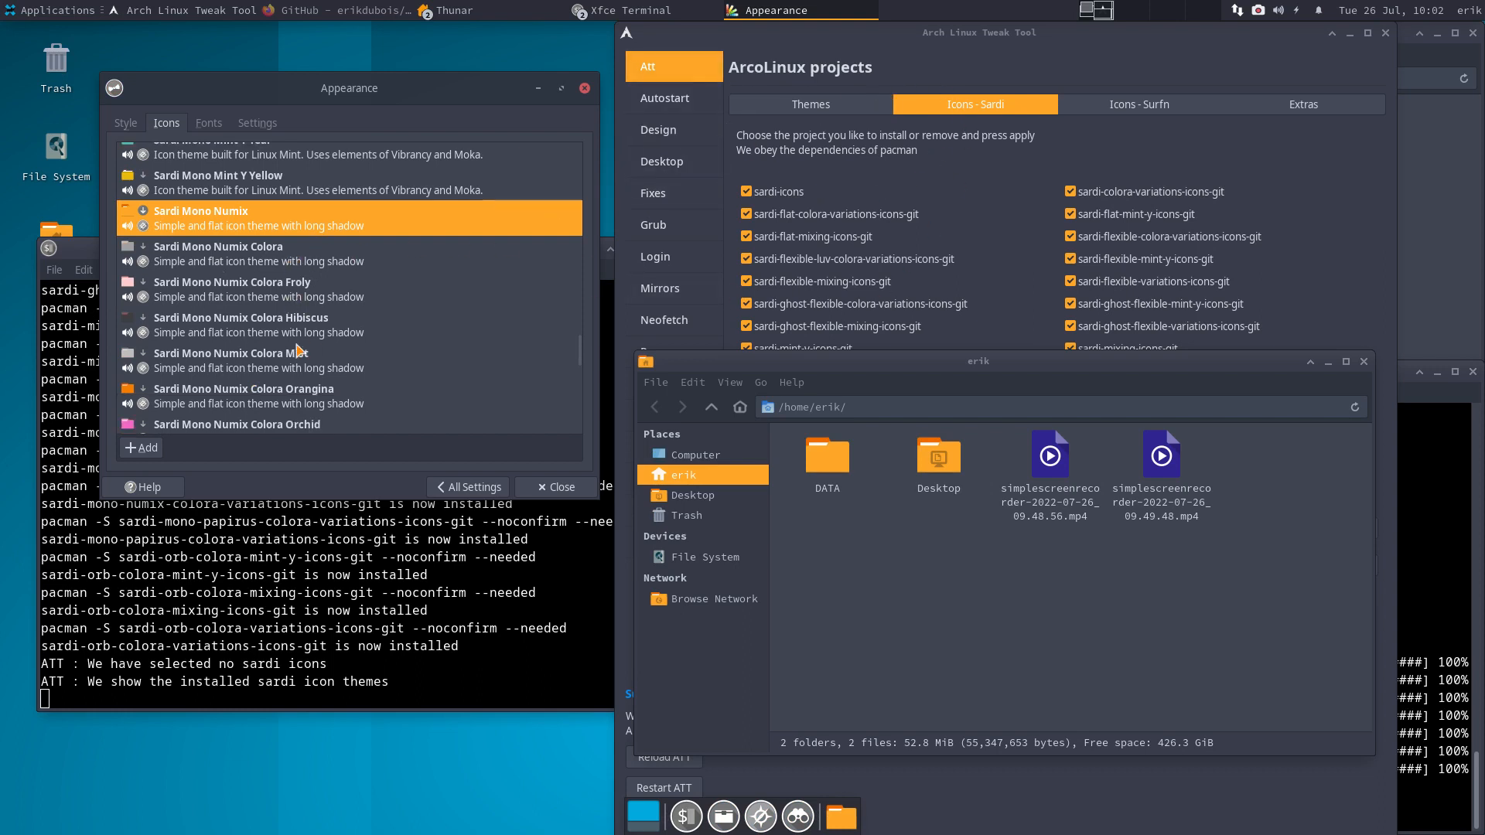
{"action": "scroll", "coordinate": [296, 350], "scroll_direction": "down", "scroll_amount": 5}
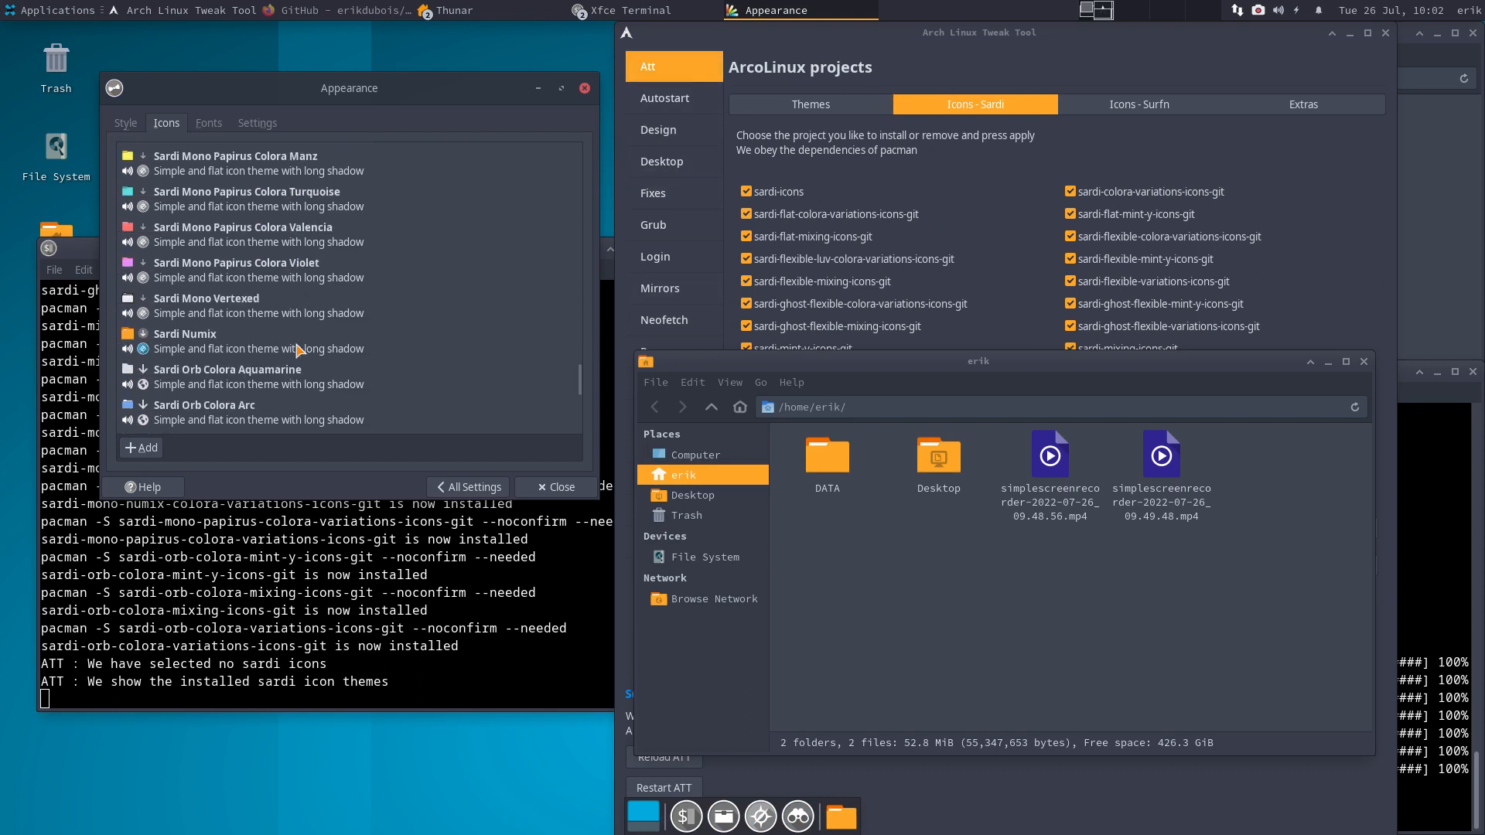
{"action": "left_click", "coordinate": [296, 350]}
- Apply the Sardi Orb Colora Papirus Casablanca icon theme and close Appearance
{"action": "scroll", "coordinate": [290, 372], "scroll_direction": "down", "scroll_amount": 10}
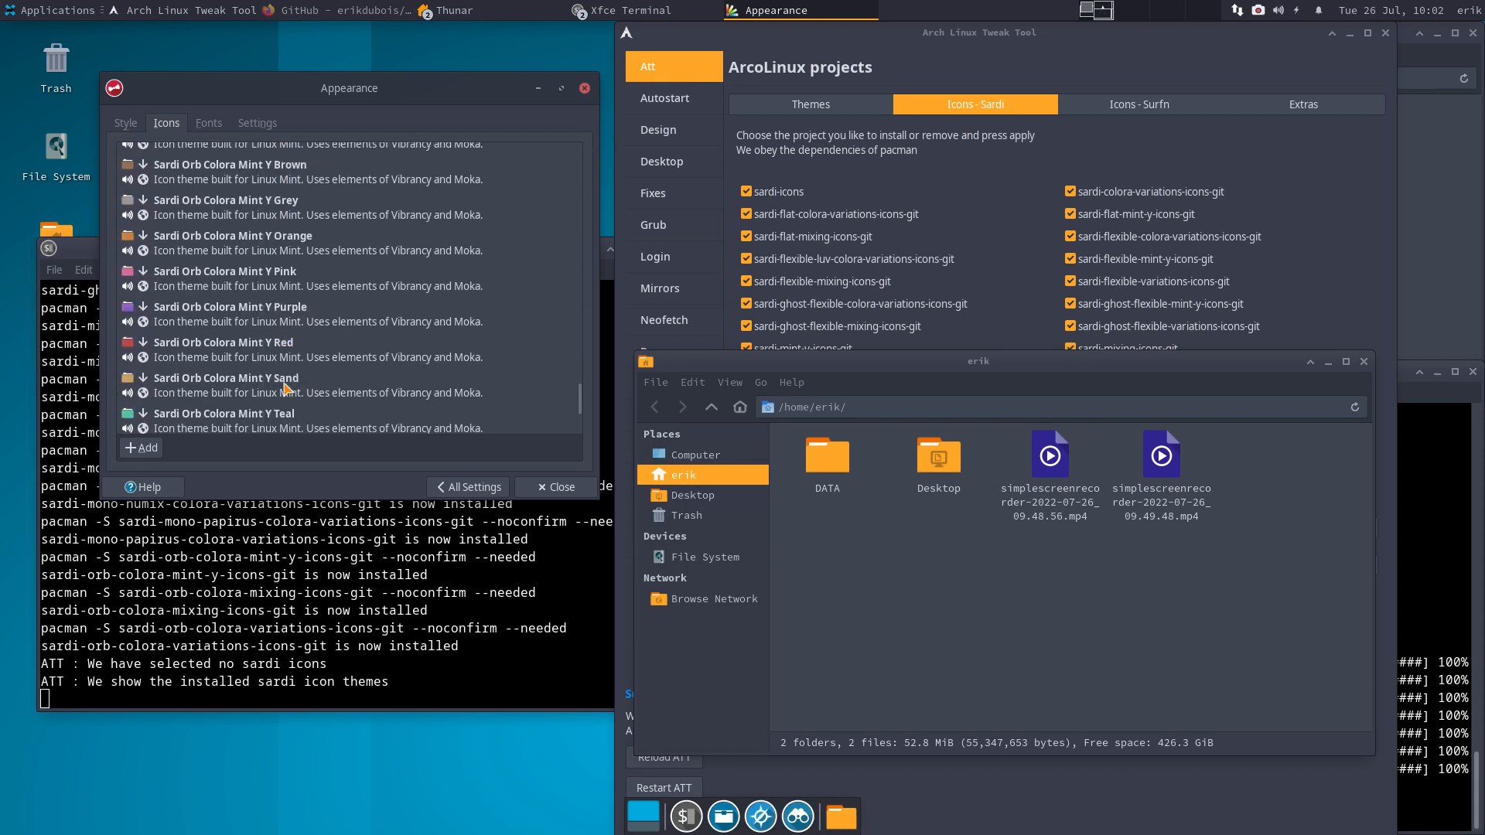
{"action": "scroll", "coordinate": [287, 386], "scroll_direction": "down", "scroll_amount": 8}
{"action": "left_click", "coordinate": [260, 258]}
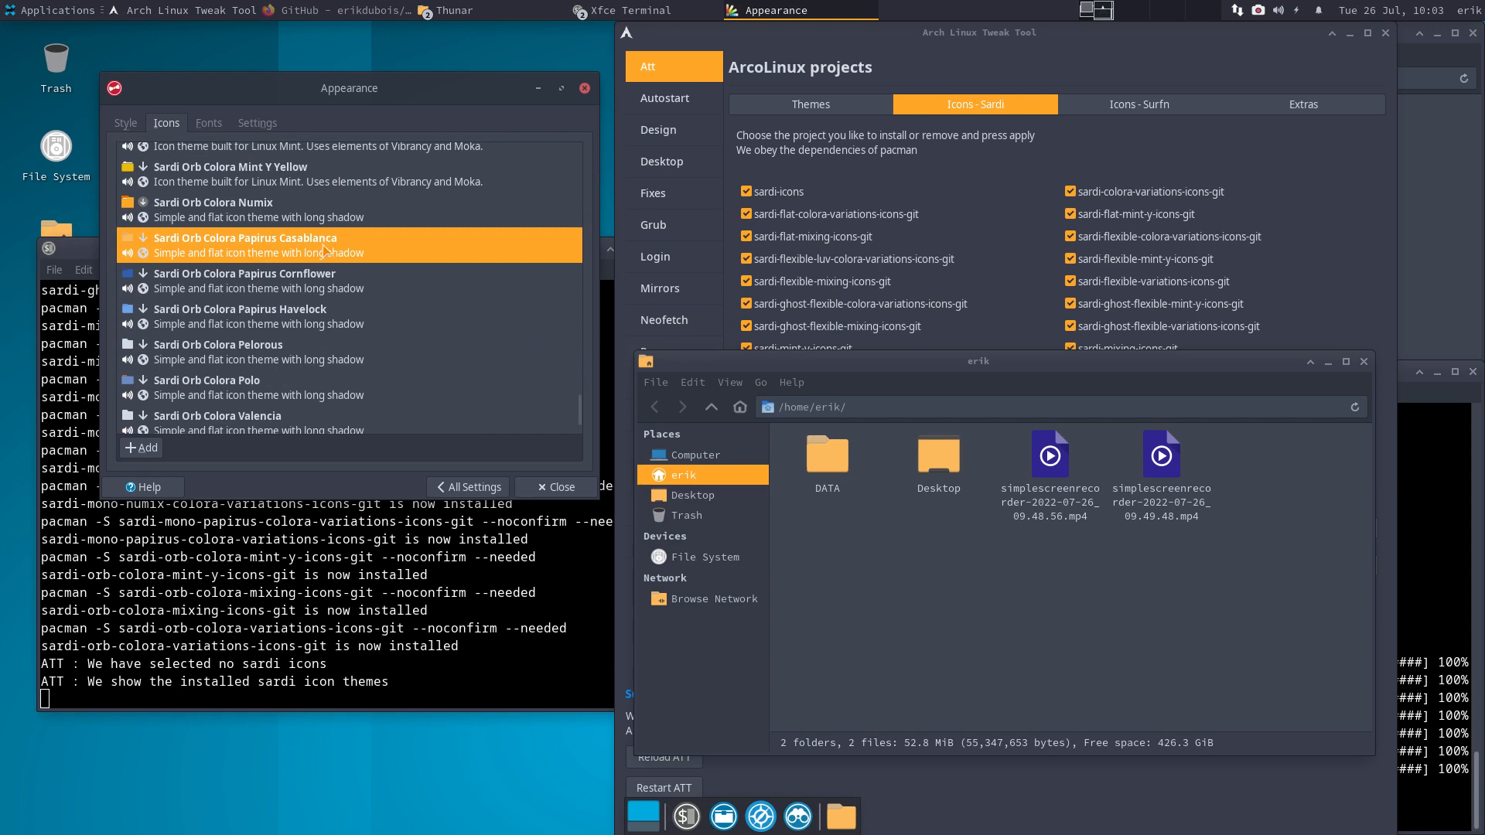
{"action": "scroll", "coordinate": [325, 341], "scroll_direction": "down", "scroll_amount": 4}
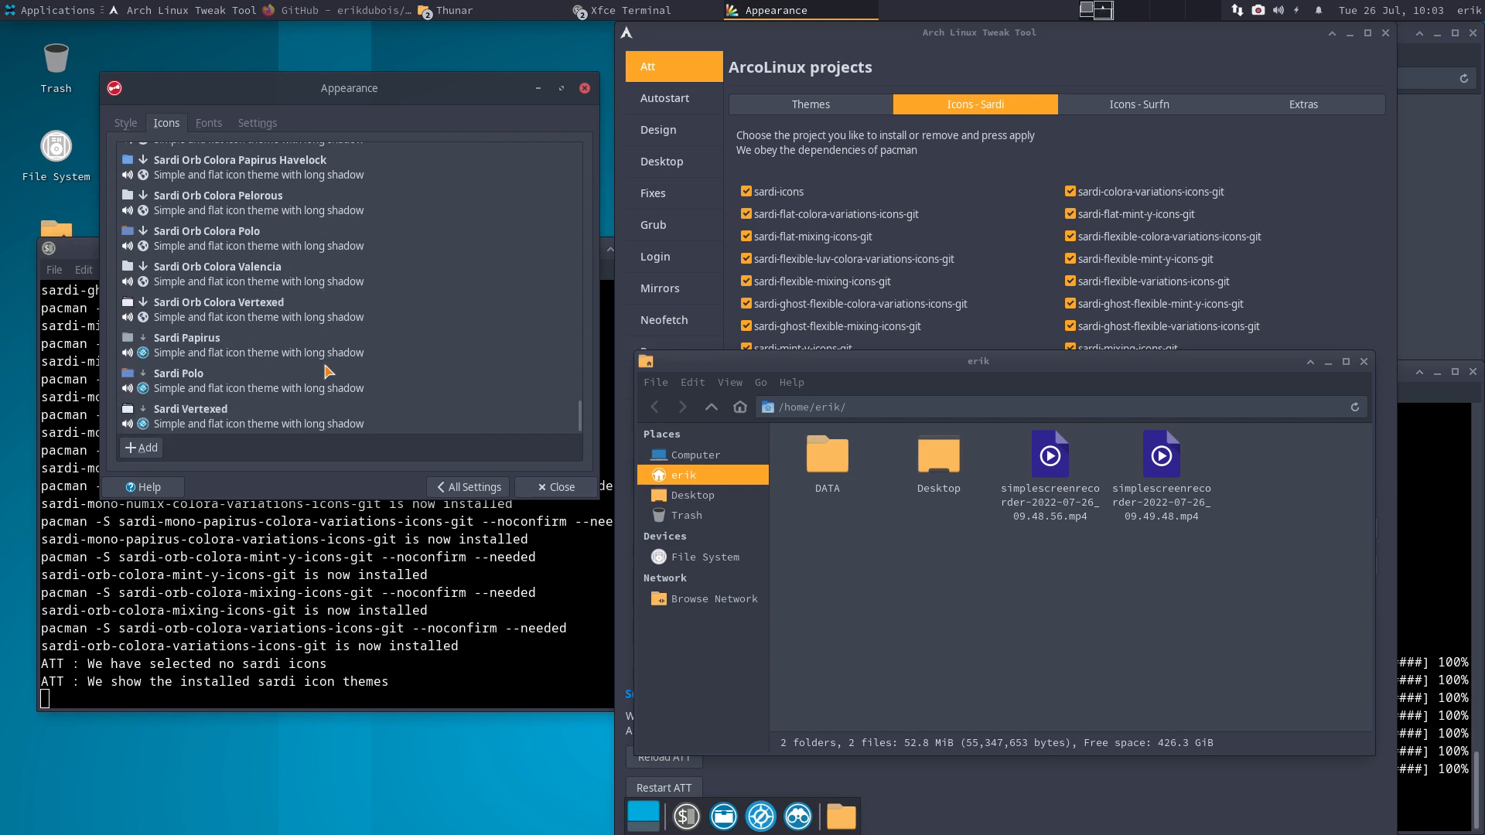
{"action": "scroll", "coordinate": [326, 372], "scroll_direction": "up", "scroll_amount": 6}
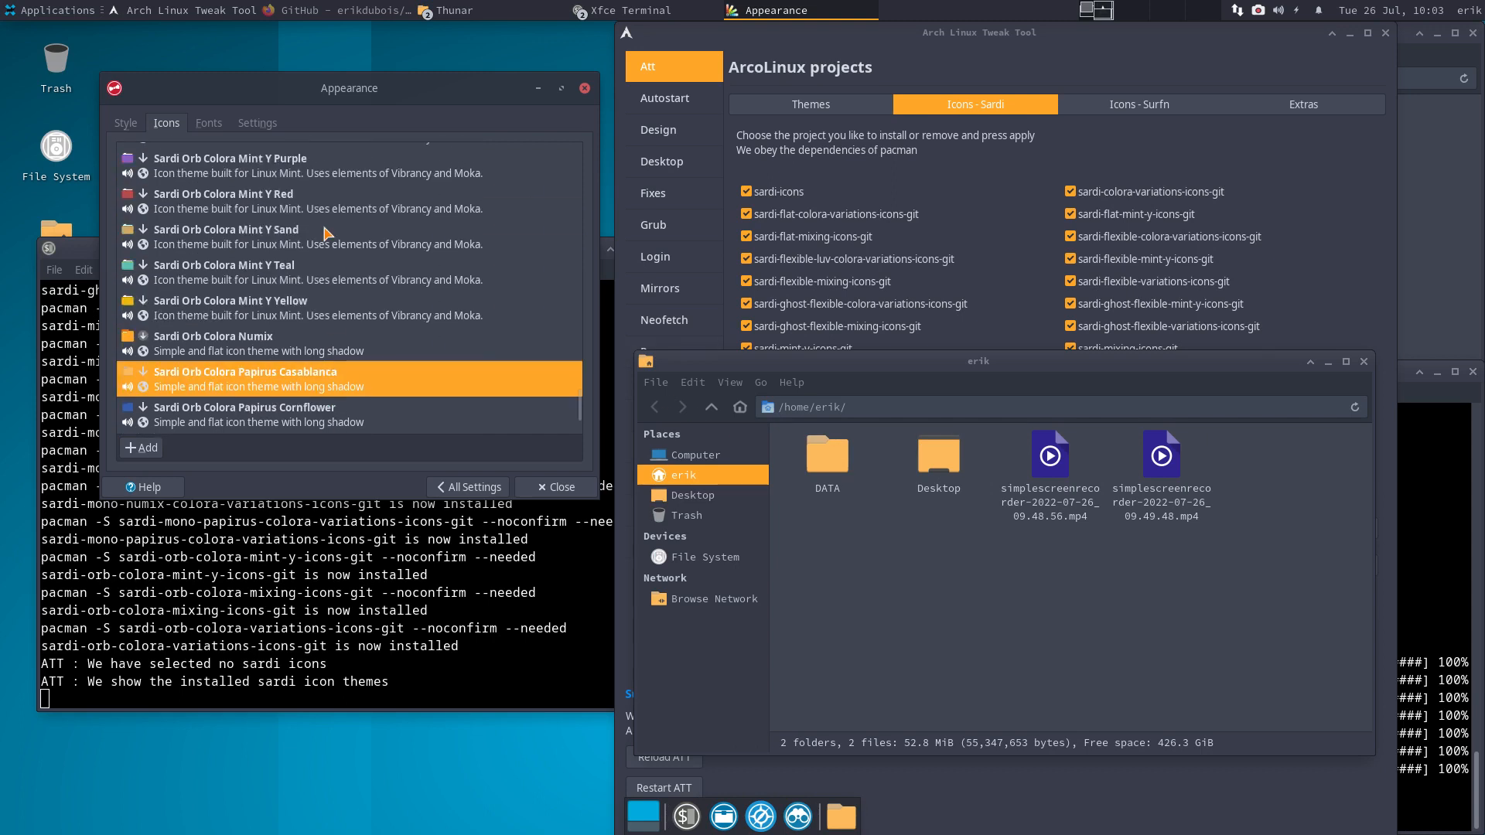
{"action": "left_click", "coordinate": [584, 89]}
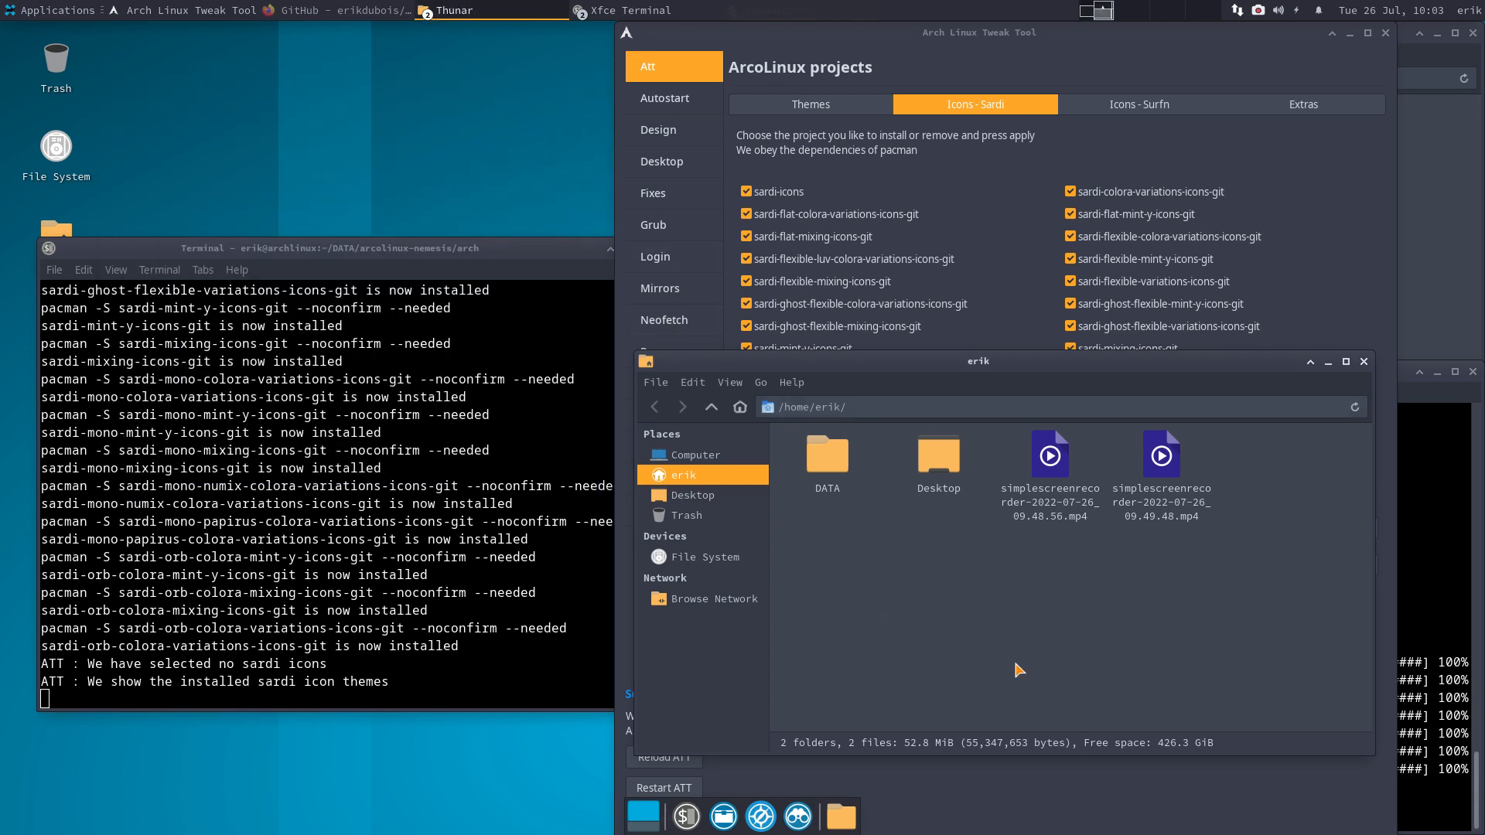
- In the Surfn icons page, select all six Surfn icon packages and install them
{"action": "left_click", "coordinate": [1083, 147]}
{"action": "left_click", "coordinate": [1169, 113]}
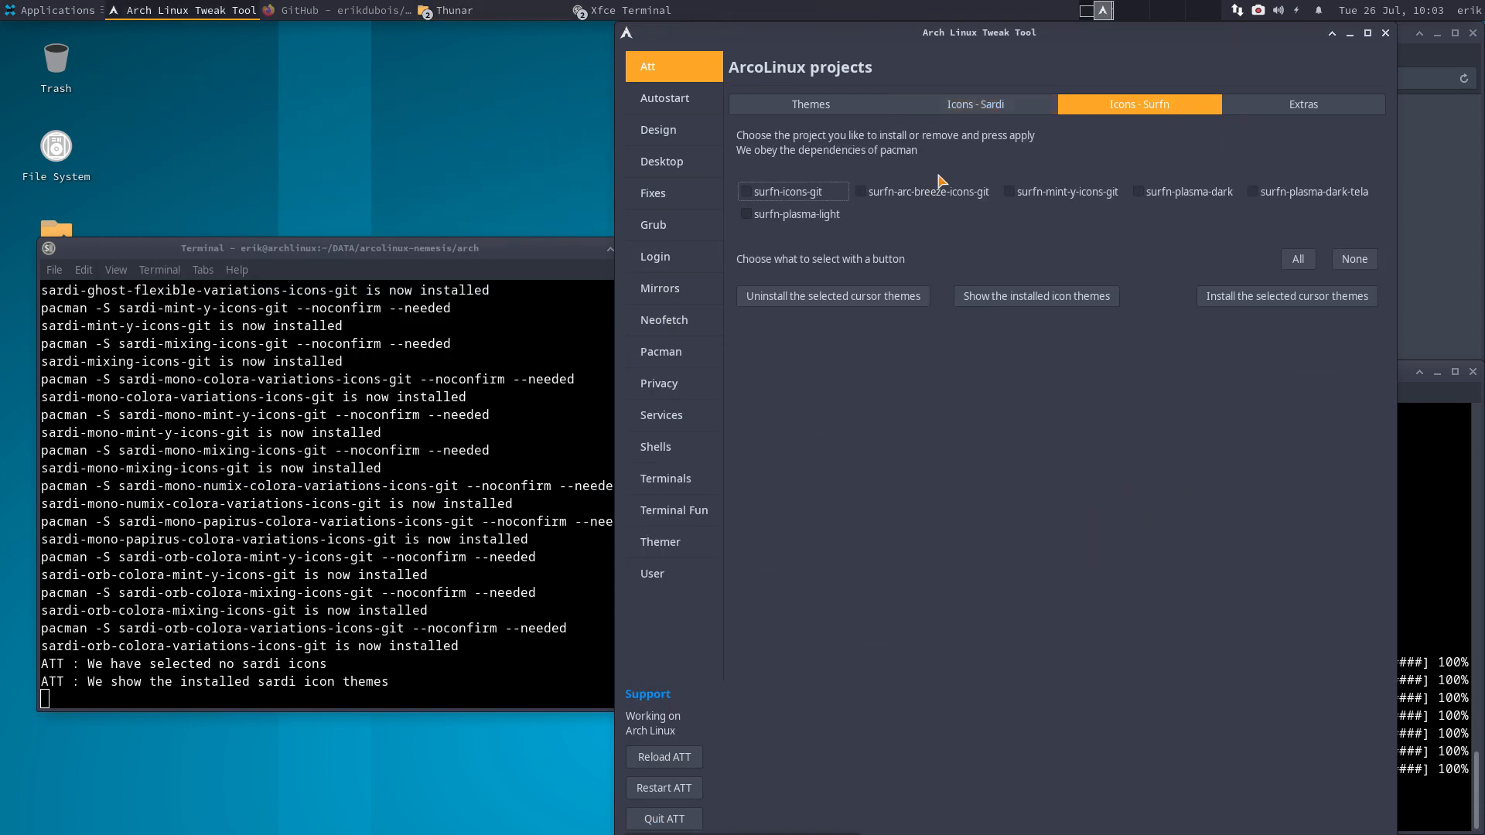
{"action": "left_click", "coordinate": [1297, 259]}
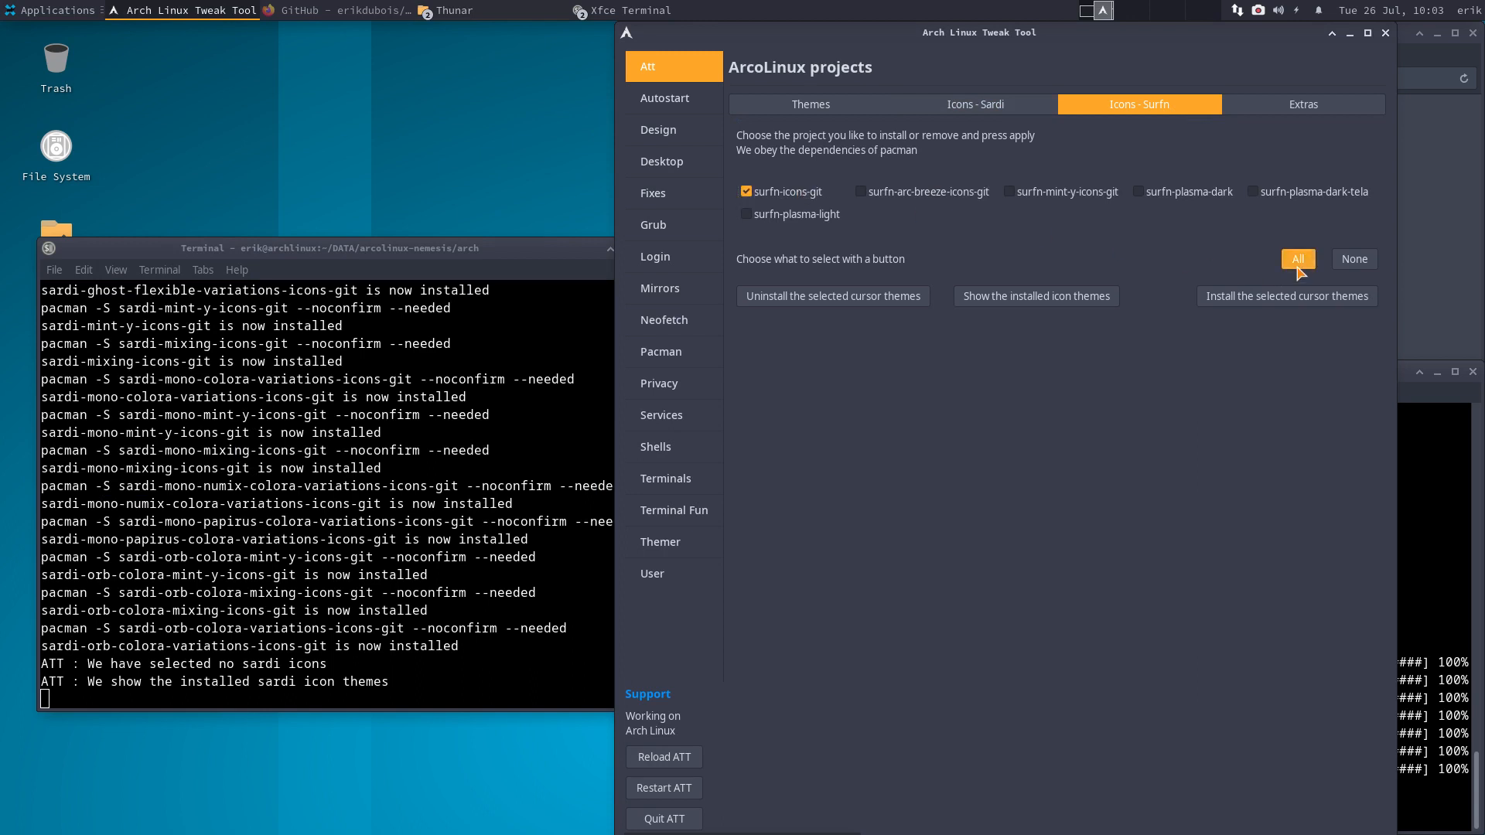
{"action": "left_click", "coordinate": [1352, 280]}
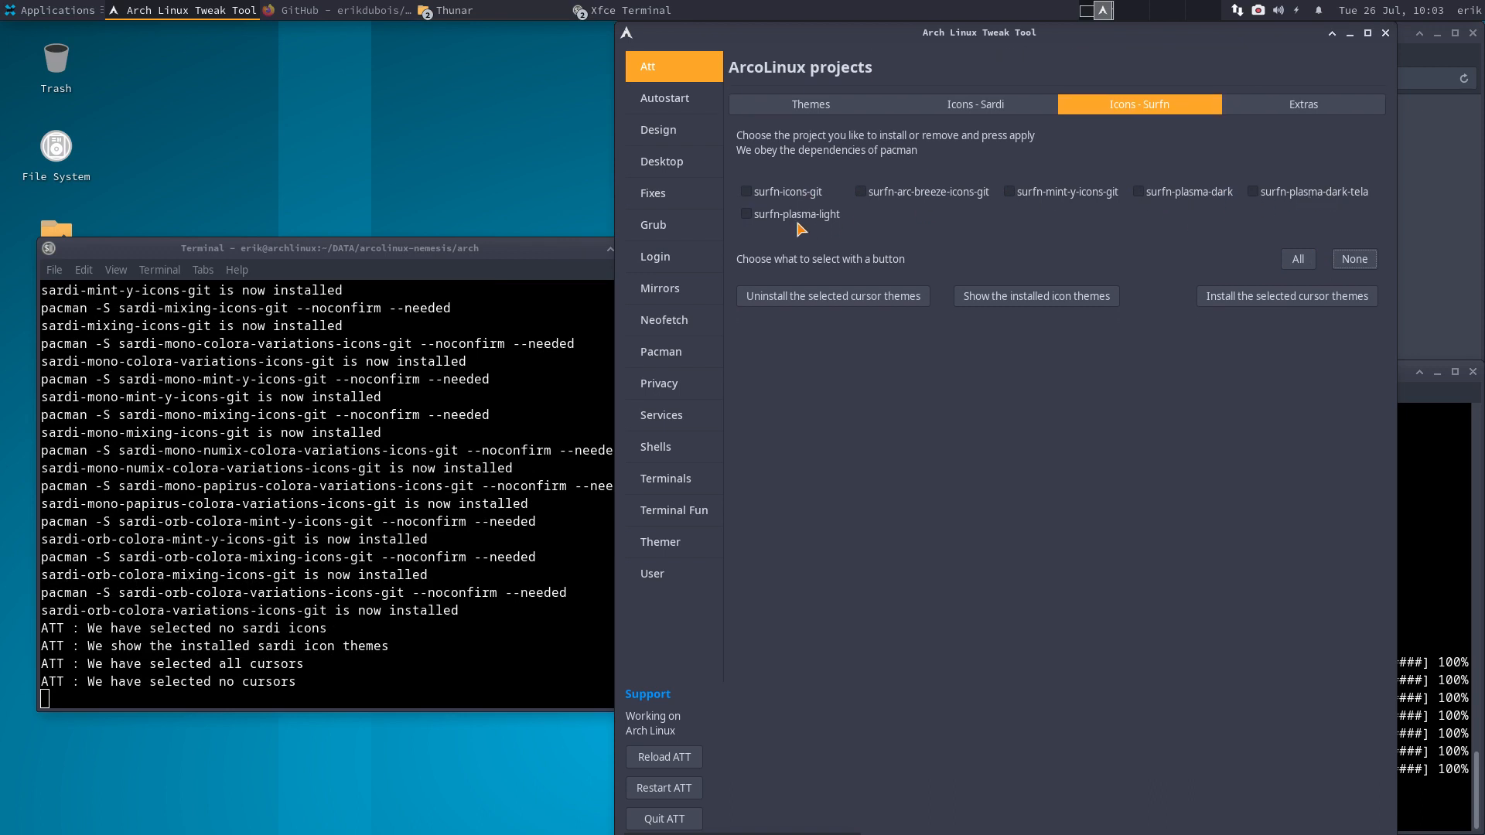
{"action": "left_click", "coordinate": [1298, 260]}
{"action": "left_click", "coordinate": [1284, 317]}
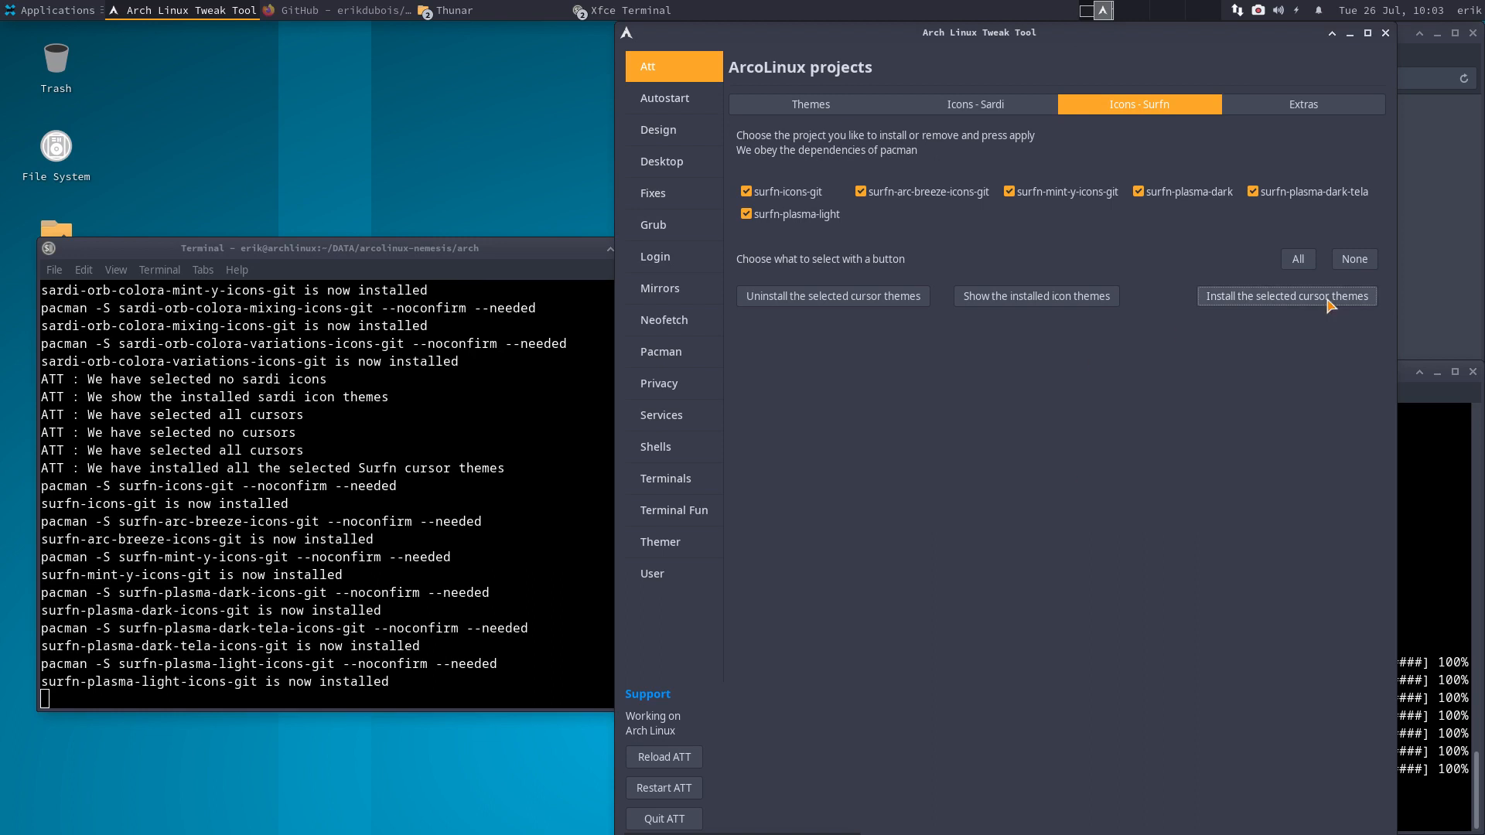
- Clear the Surfn selection, show which Surfn themes are installed, then open the Settings Manager
{"action": "left_click", "coordinate": [1355, 259]}
{"action": "left_click", "coordinate": [1022, 323]}
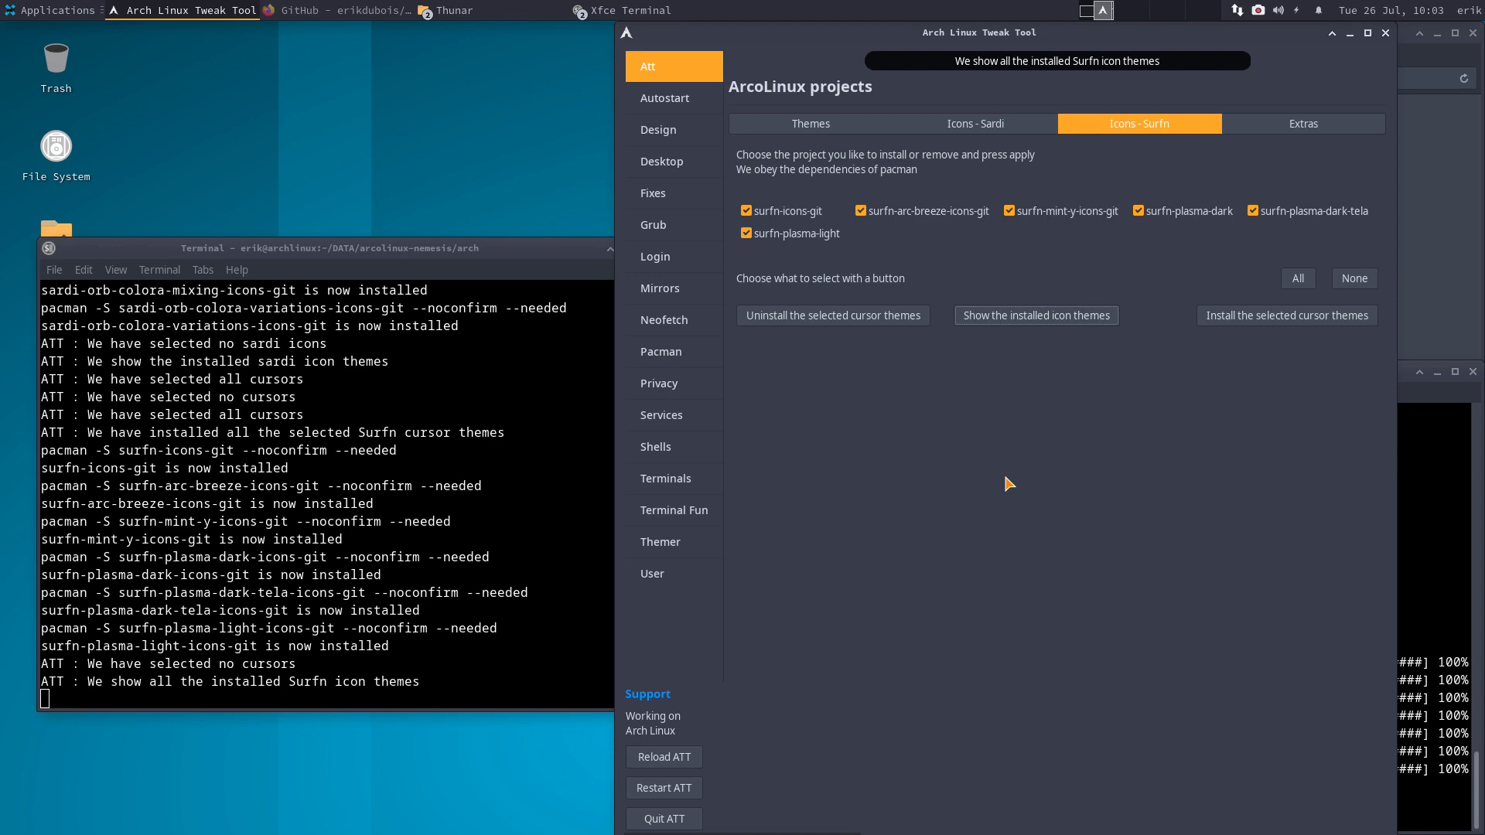
{"action": "left_click", "coordinate": [56, 11]}
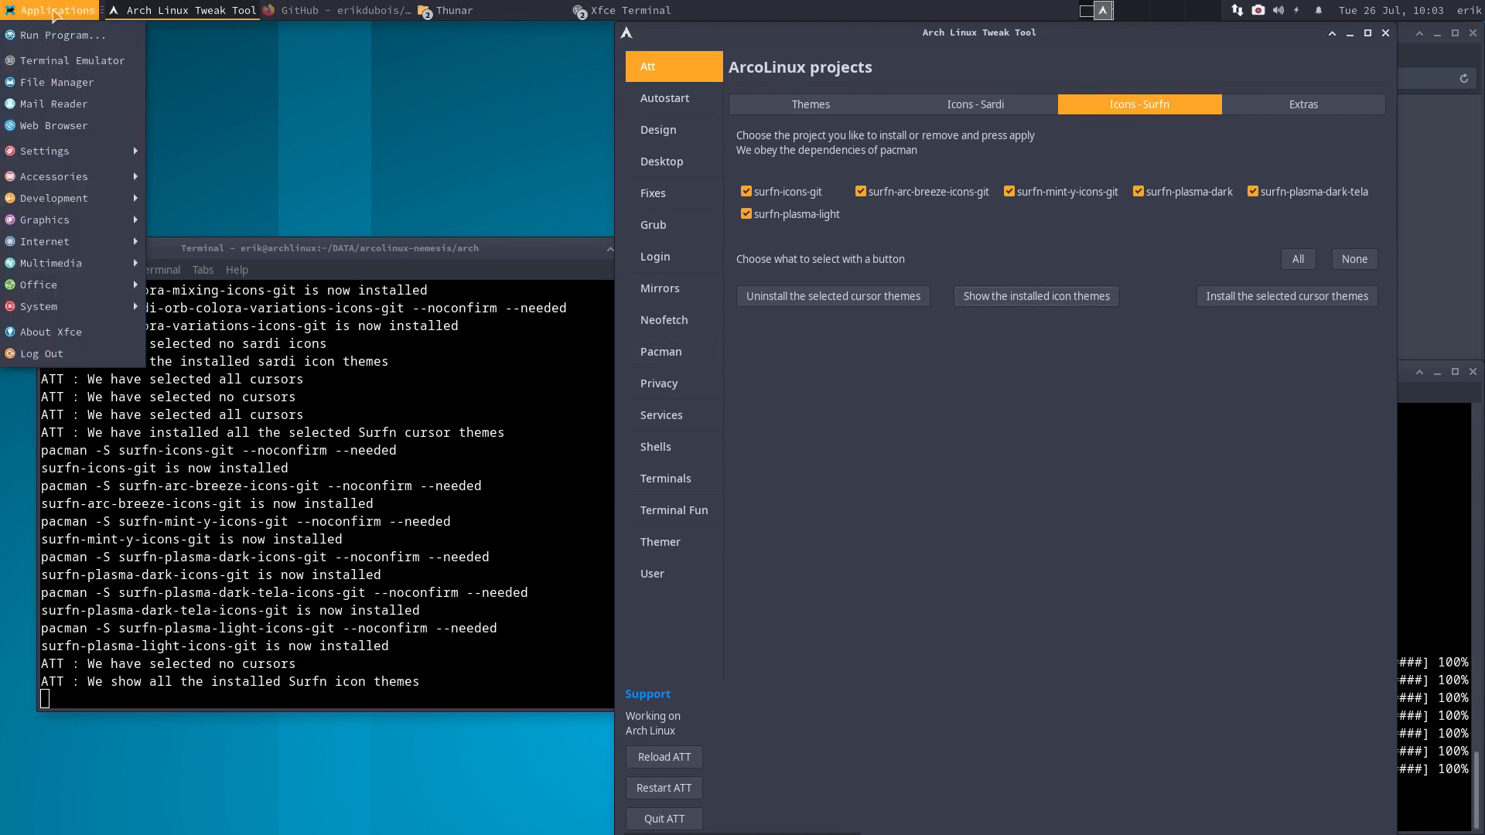
{"action": "mouse_move", "coordinate": [61, 151]}
{"action": "left_click", "coordinate": [237, 149]}
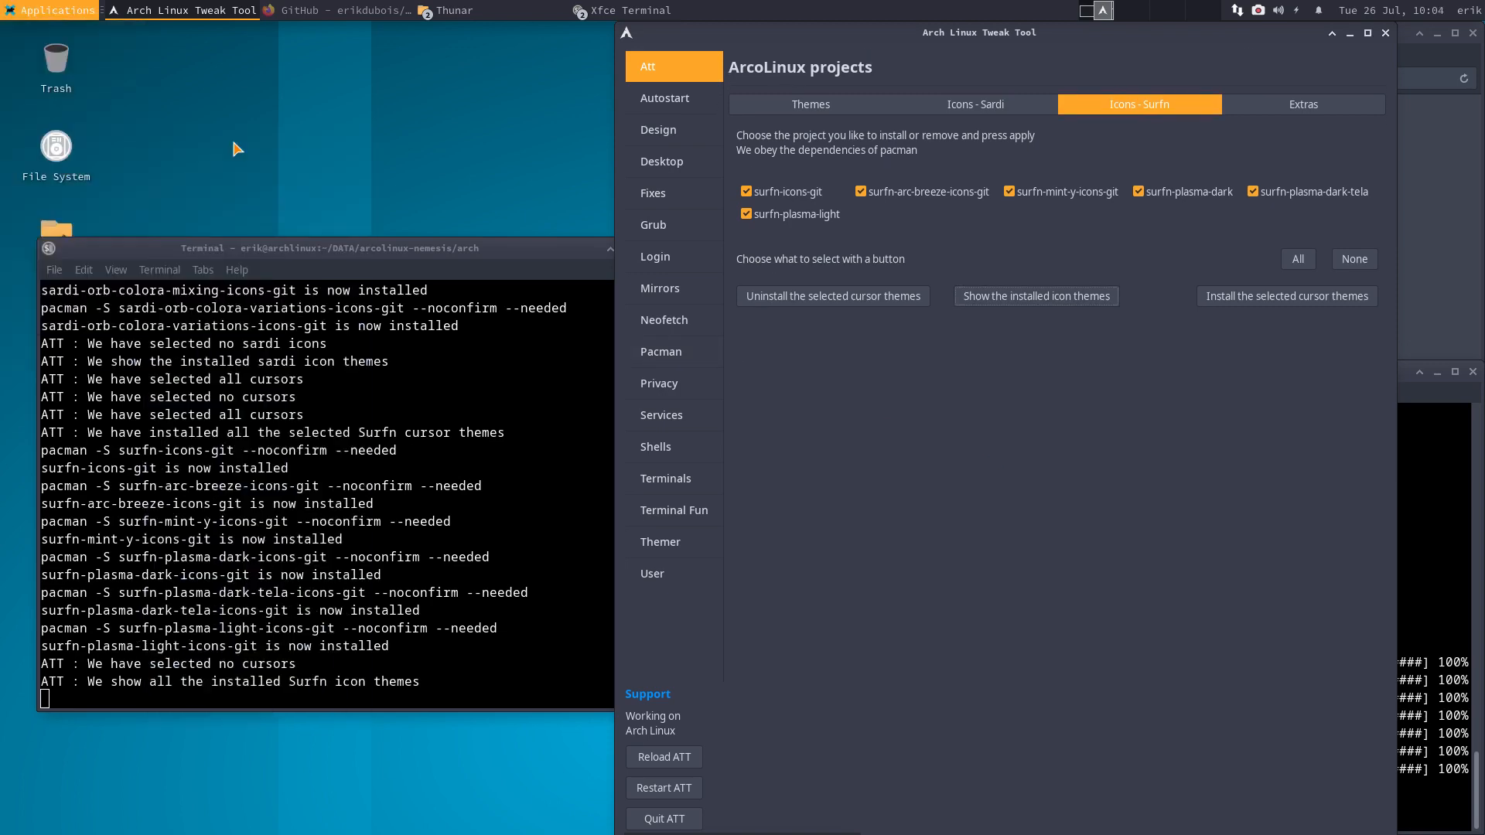
- In maximized Appearance, try Surfn Numix, apply Surfn Papirus Casablanca icons, and close the window
{"action": "left_click", "coordinate": [586, 299]}
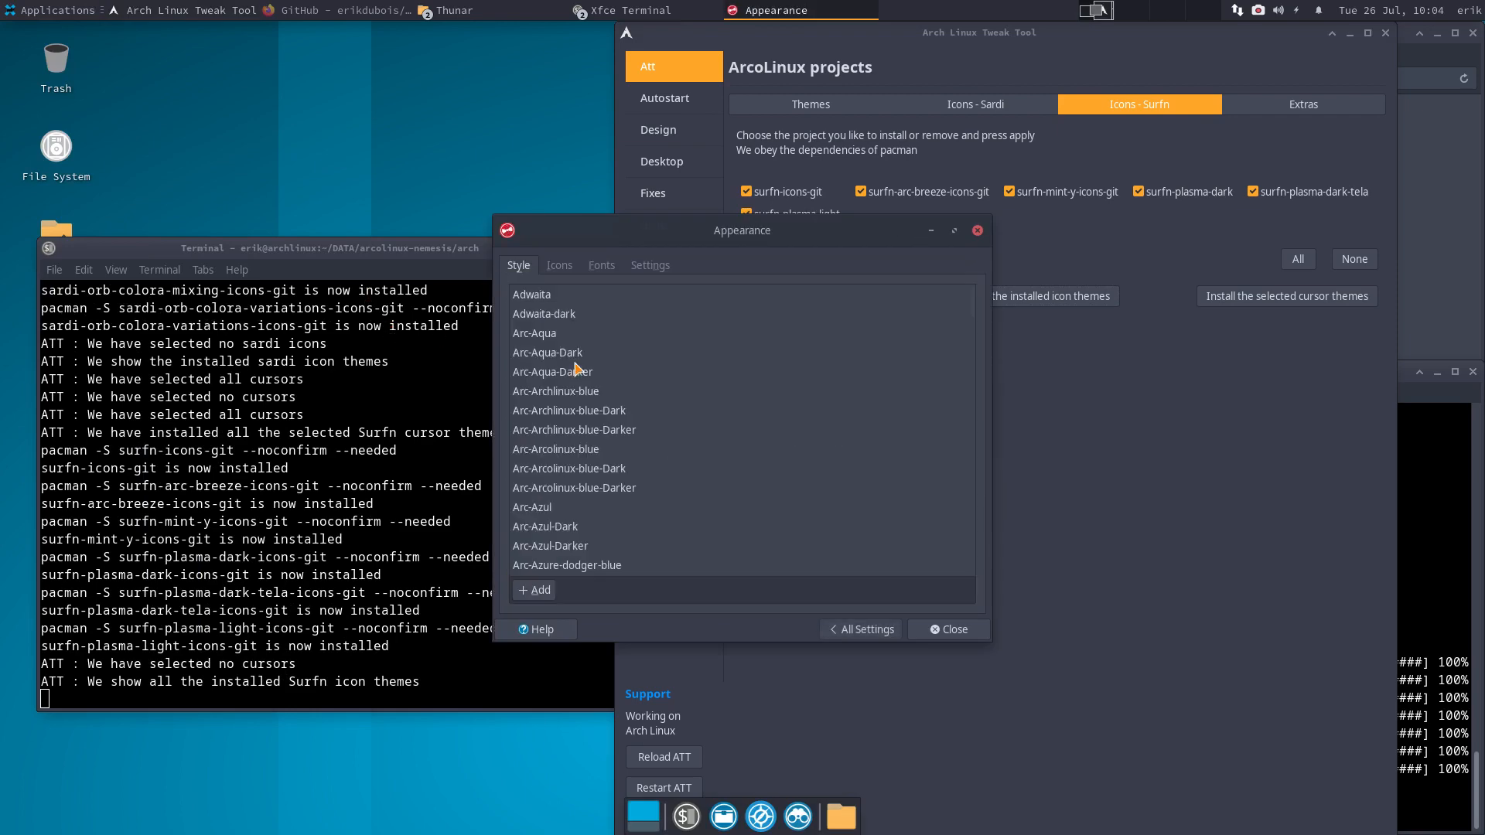
{"action": "left_click", "coordinate": [954, 231]}
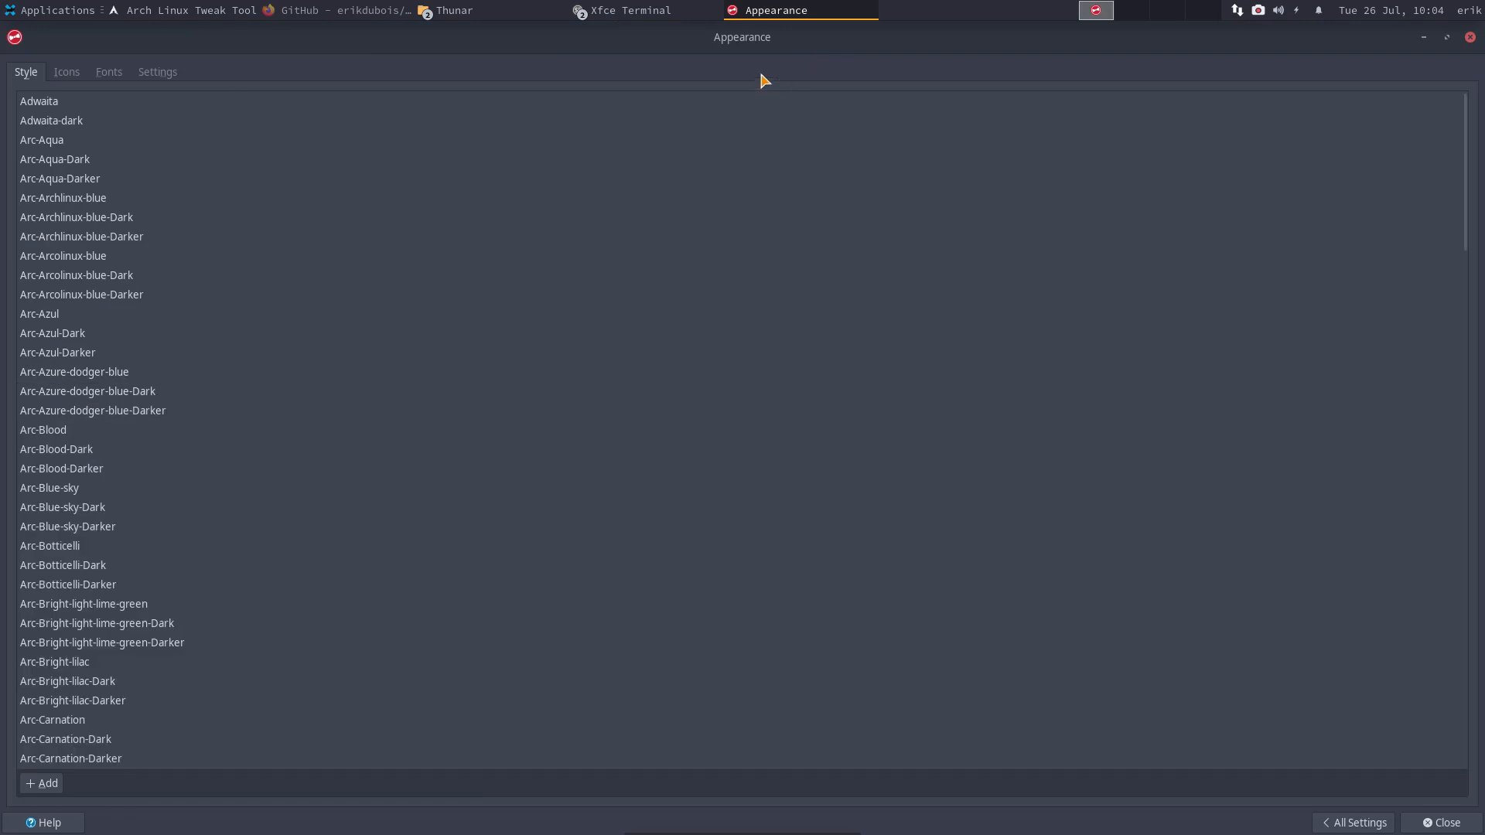
{"action": "left_click", "coordinate": [66, 73]}
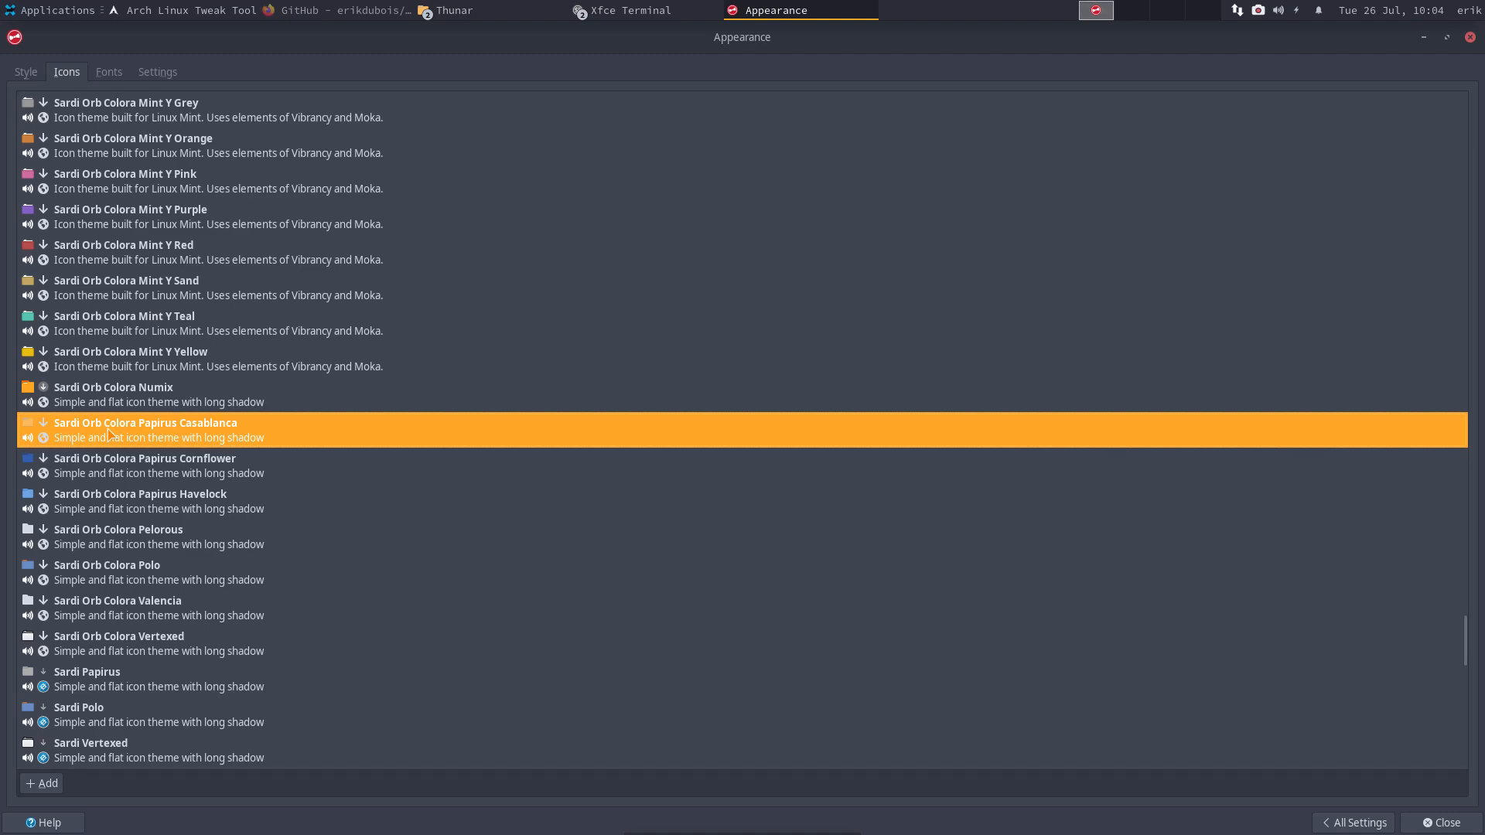
{"action": "scroll", "coordinate": [108, 433], "scroll_direction": "down", "scroll_amount": 15}
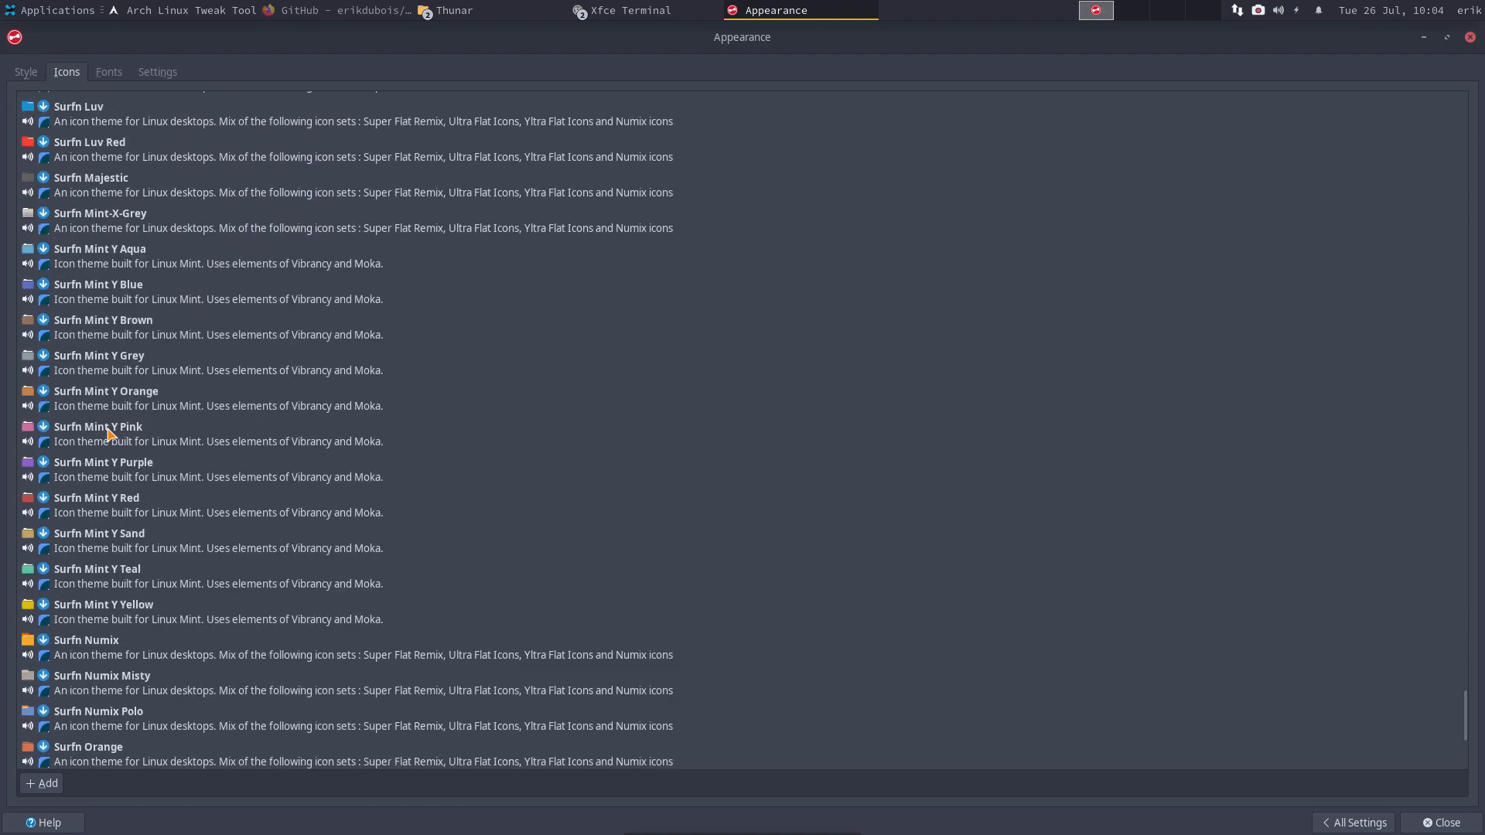
{"action": "scroll", "coordinate": [108, 434], "scroll_direction": "down", "scroll_amount": 5}
{"action": "scroll", "coordinate": [101, 464], "scroll_direction": "up", "scroll_amount": 2}
{"action": "left_click", "coordinate": [96, 506]}
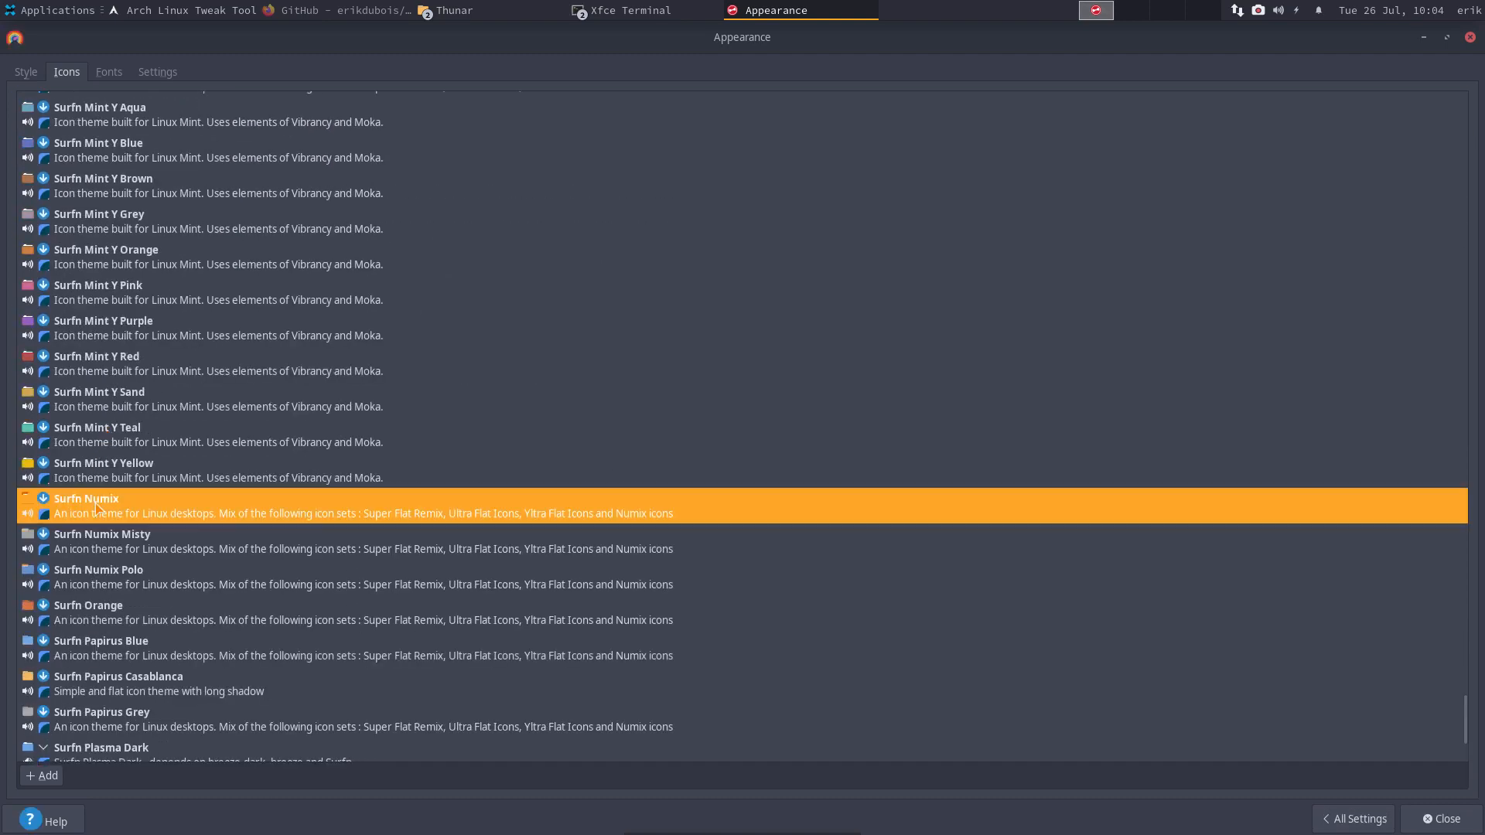
{"action": "scroll", "coordinate": [408, 552], "scroll_direction": "down", "scroll_amount": 5}
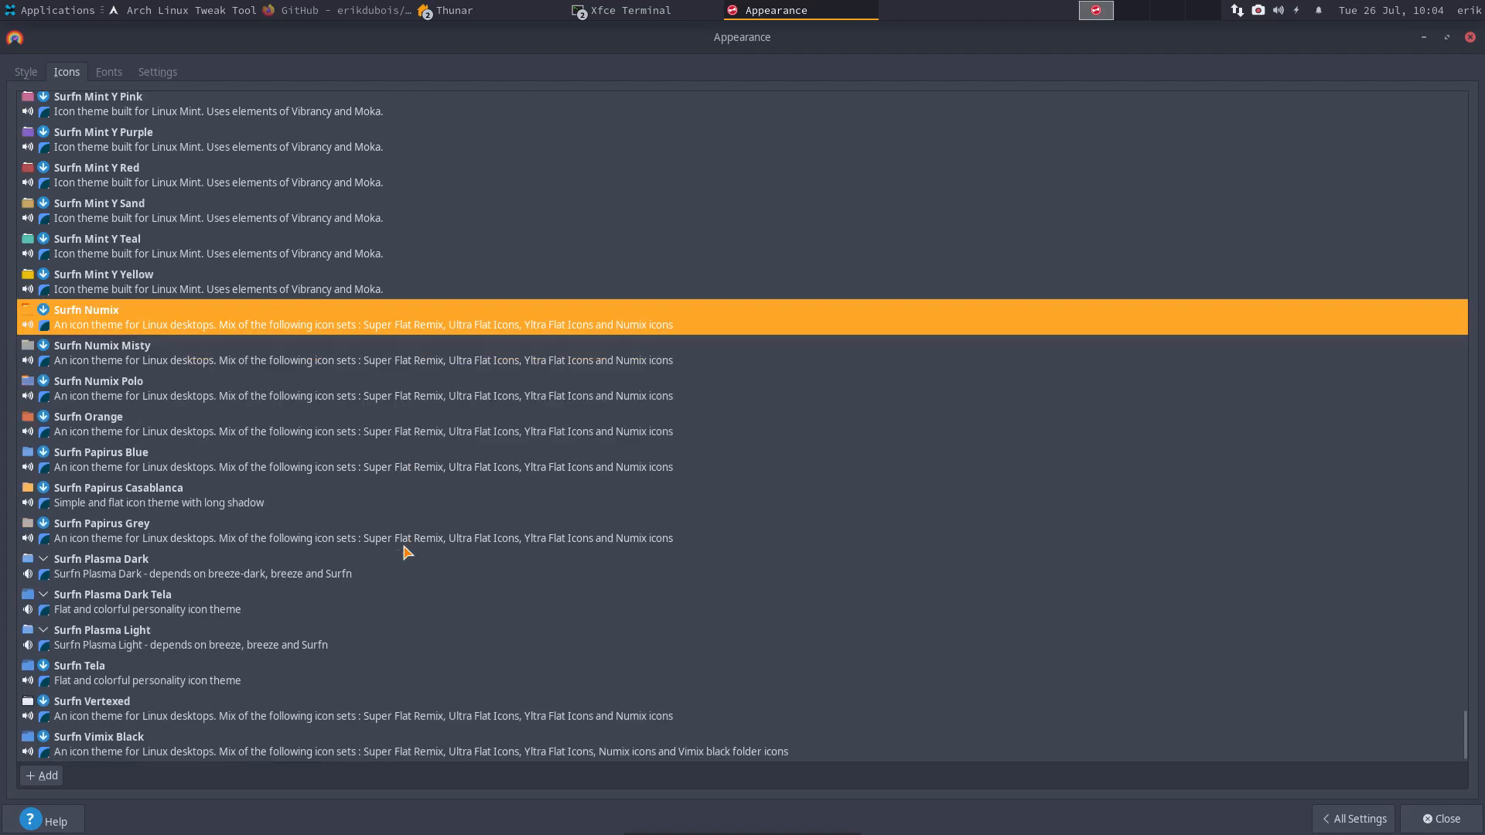
{"action": "left_click", "coordinate": [182, 494]}
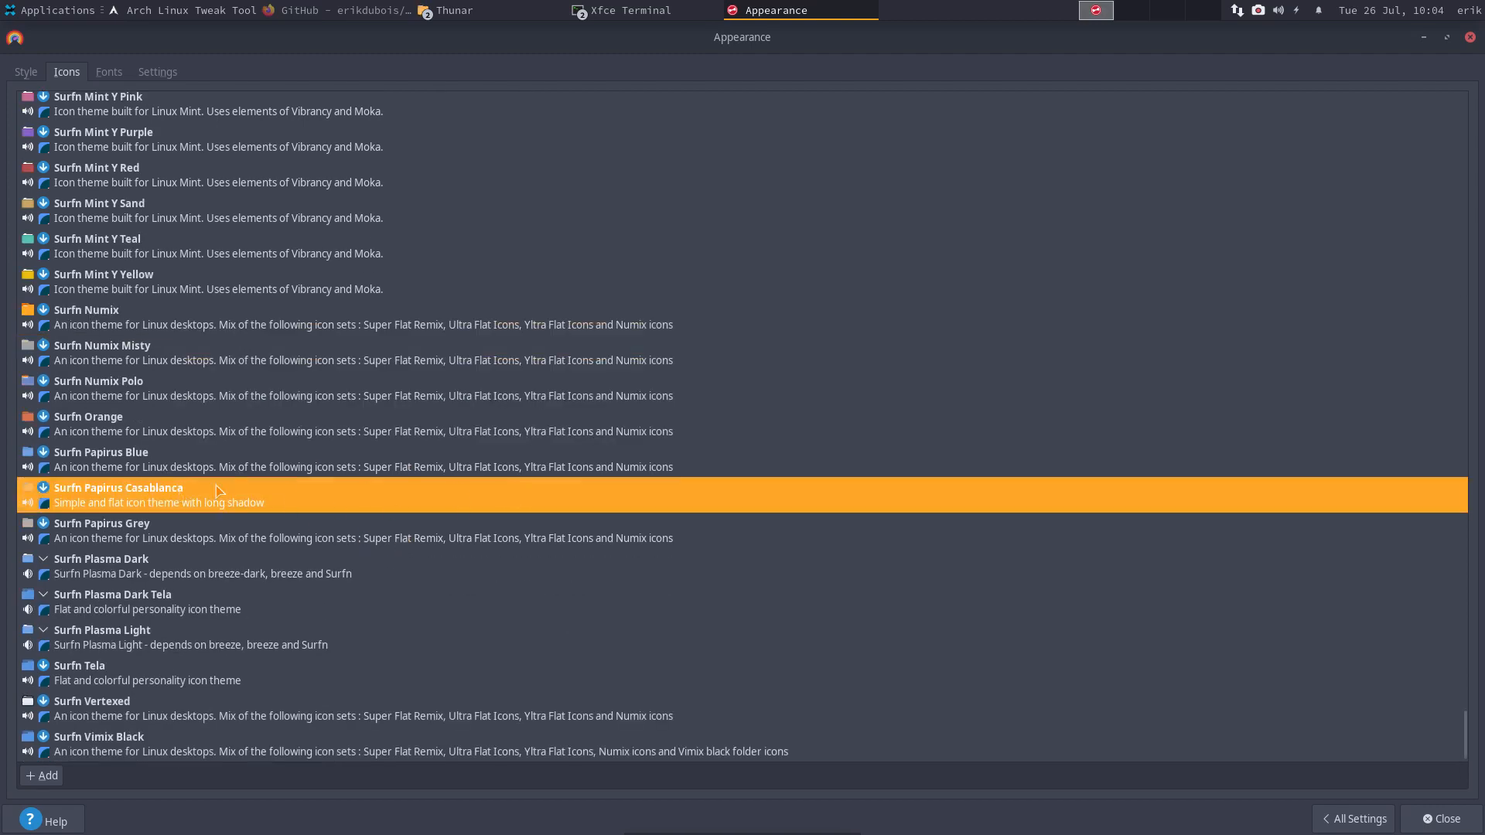
{"action": "left_click", "coordinate": [1469, 37]}
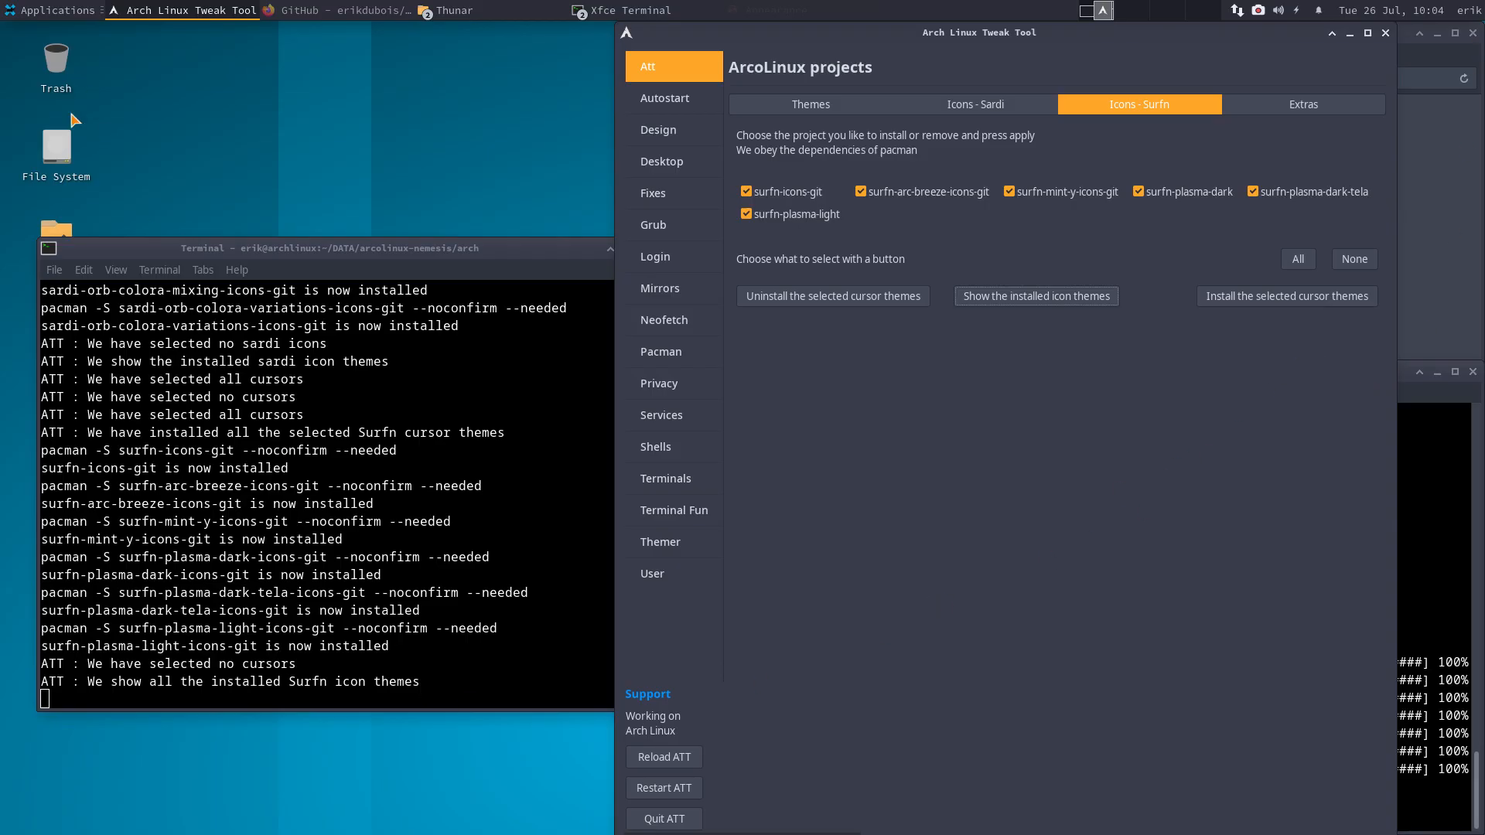
- Glance at the home folder, then show the Extras packages with none selected and installed ones marked
{"action": "double_click", "coordinate": [54, 229]}
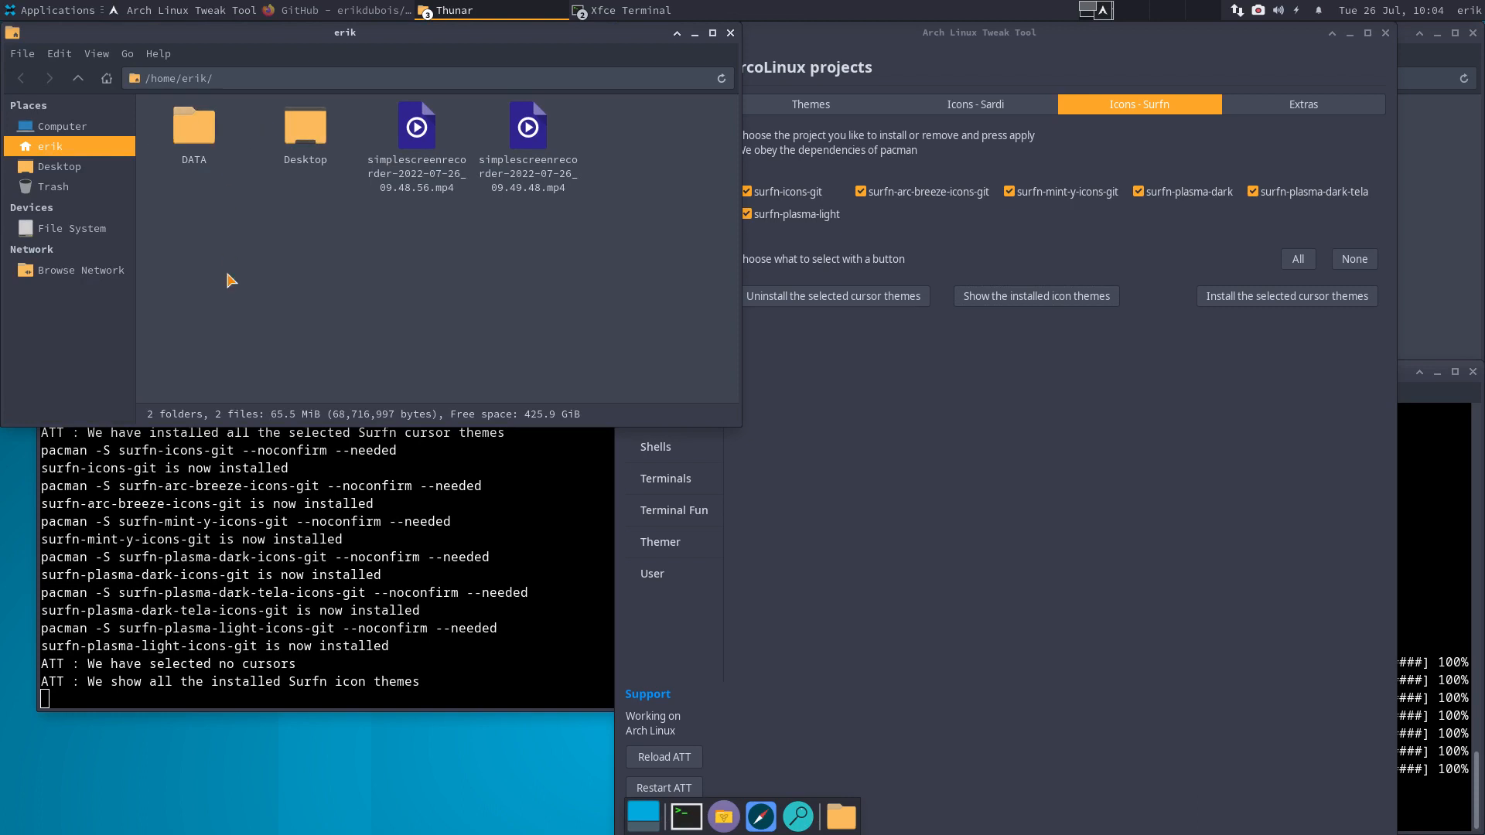
{"action": "left_click", "coordinate": [730, 33]}
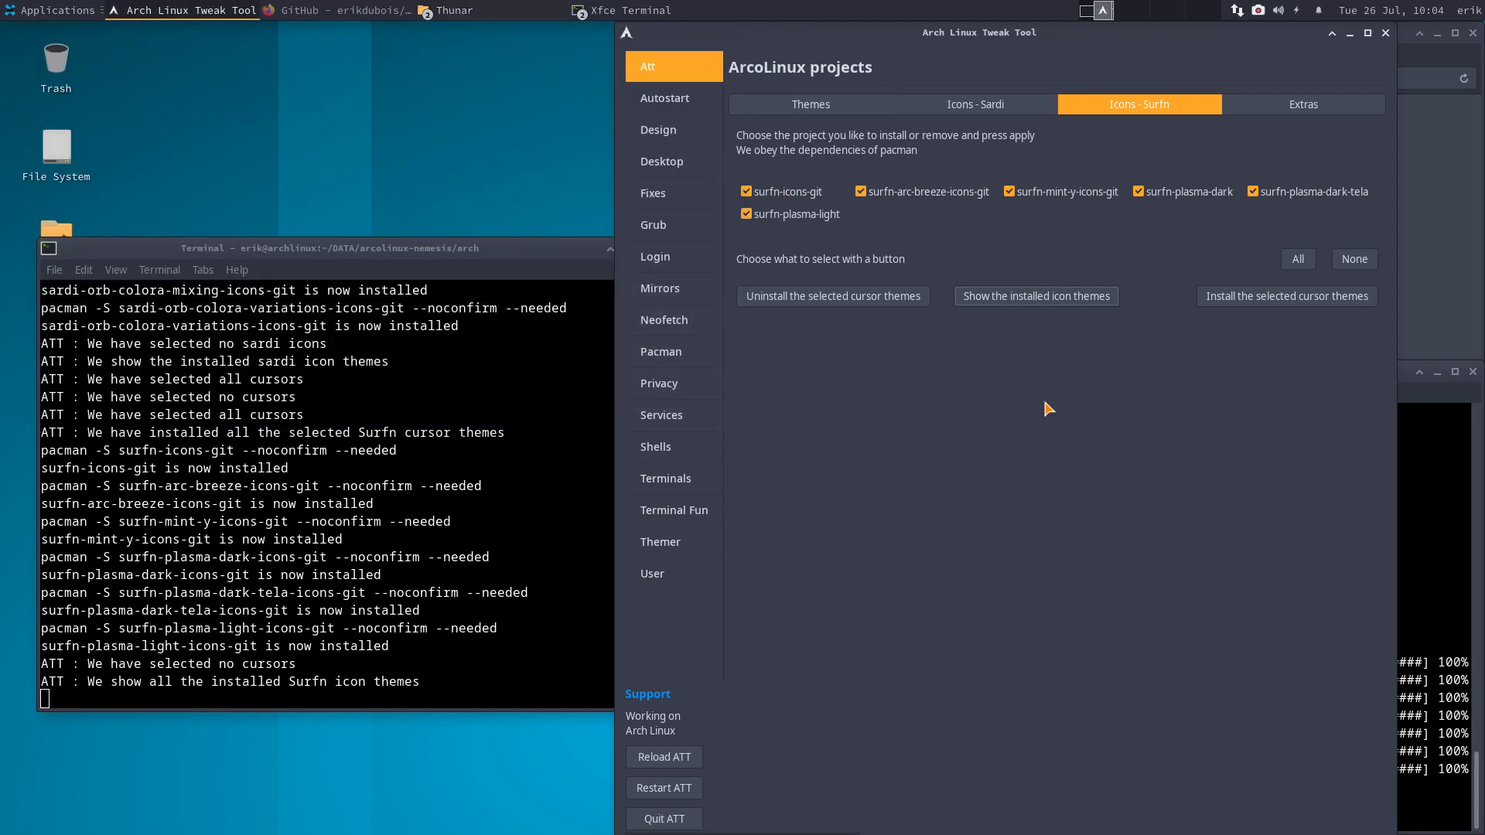
{"action": "left_click", "coordinate": [1301, 105]}
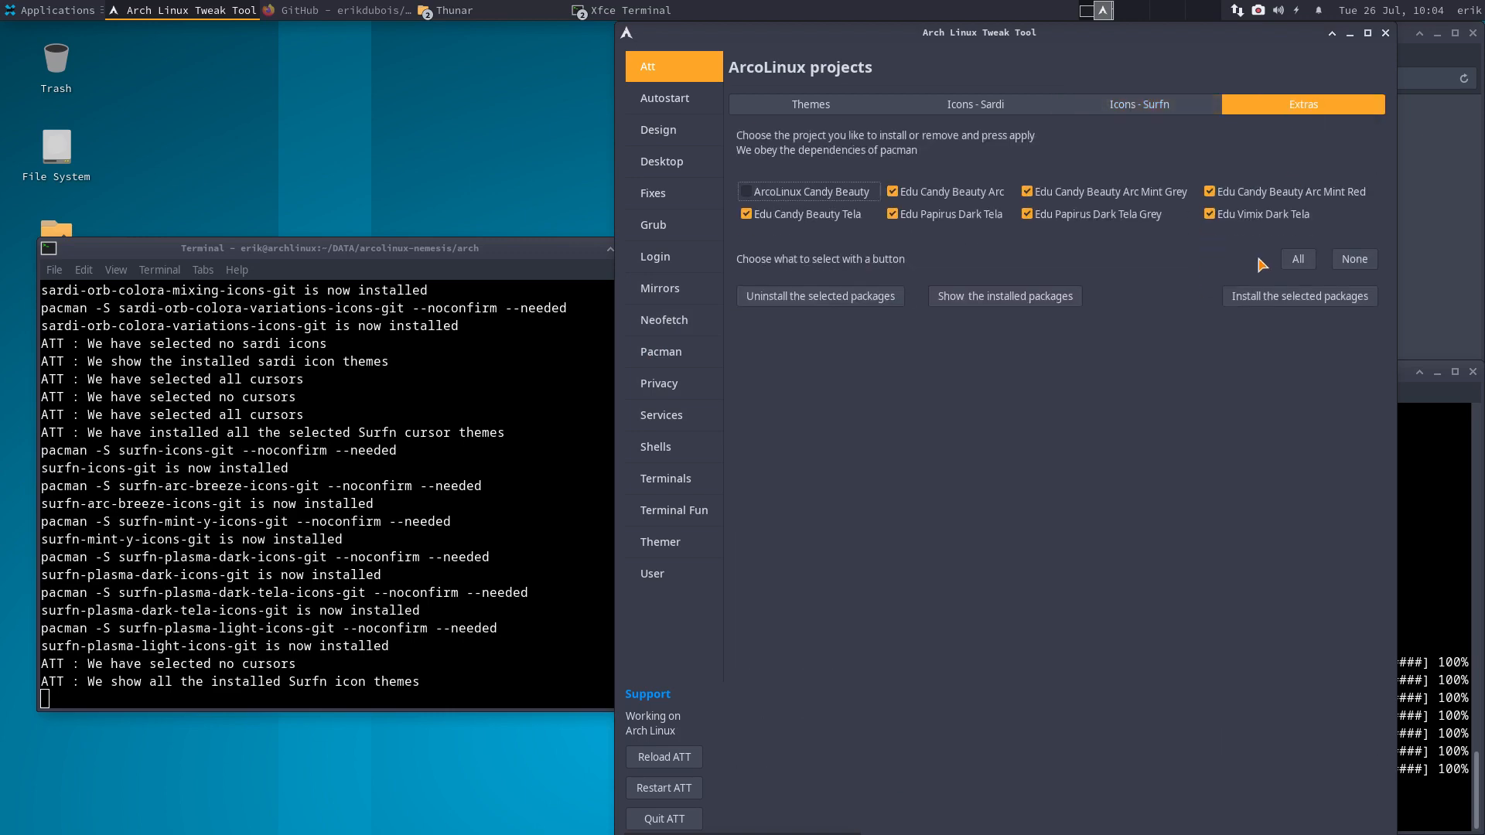
{"action": "left_click", "coordinate": [1354, 259]}
{"action": "left_click", "coordinate": [1080, 315]}
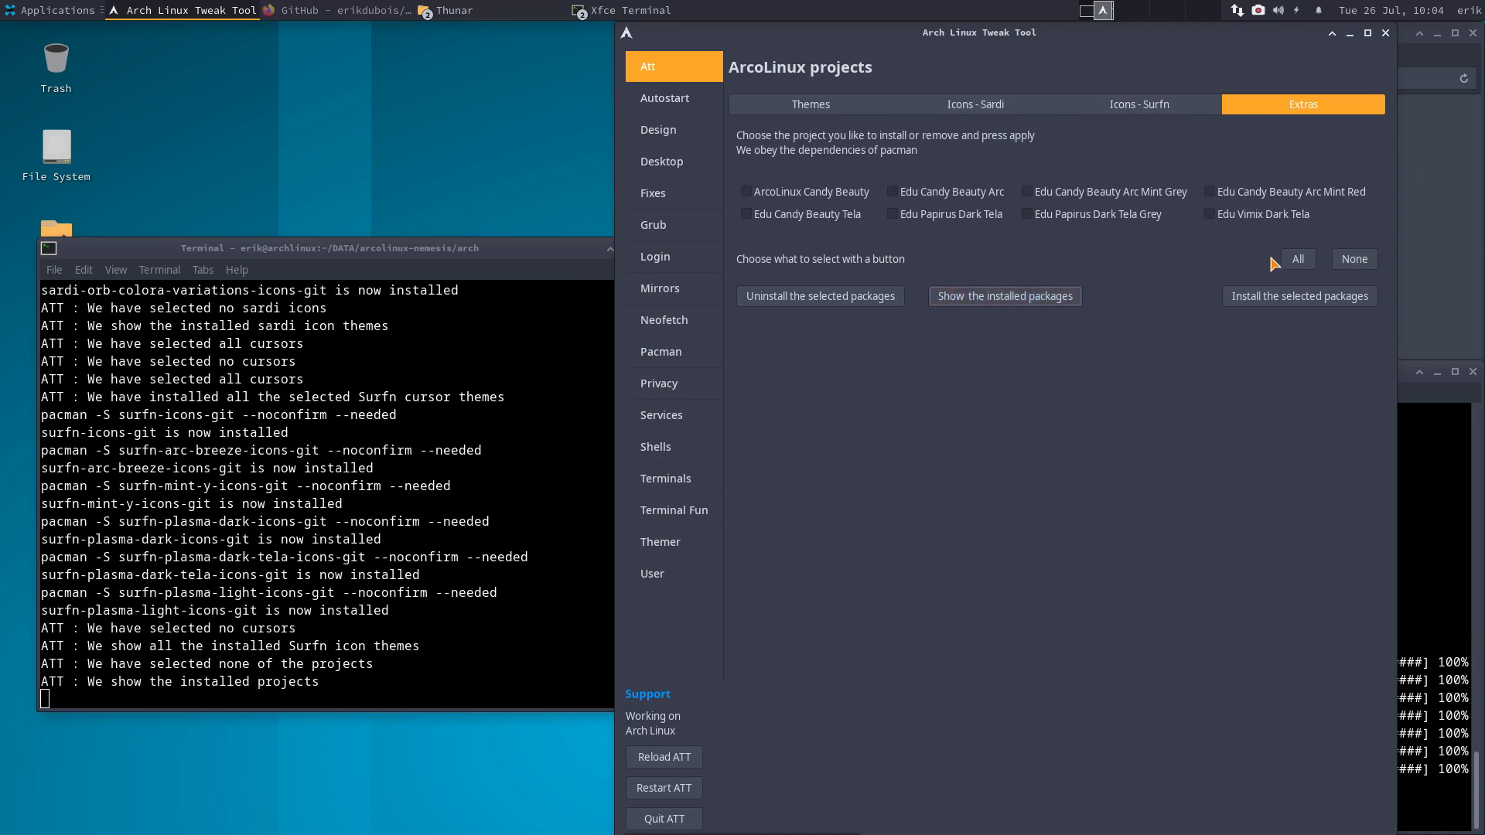
- Select all eight Extras icon packages and install them, then open the applications menu
{"action": "left_click", "coordinate": [1296, 261]}
{"action": "left_click", "coordinate": [1298, 318]}
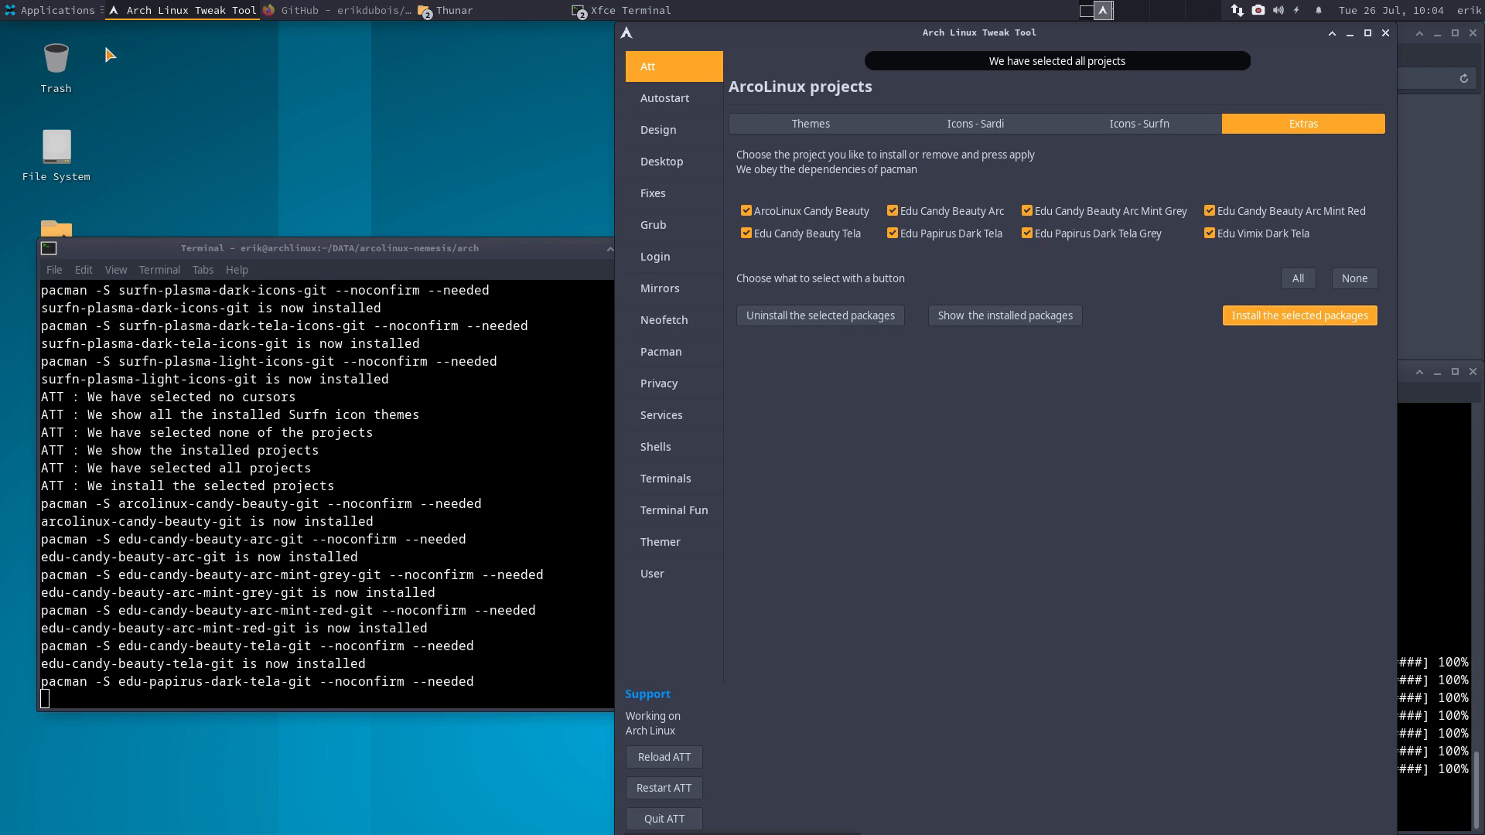
{"action": "left_click", "coordinate": [46, 15]}
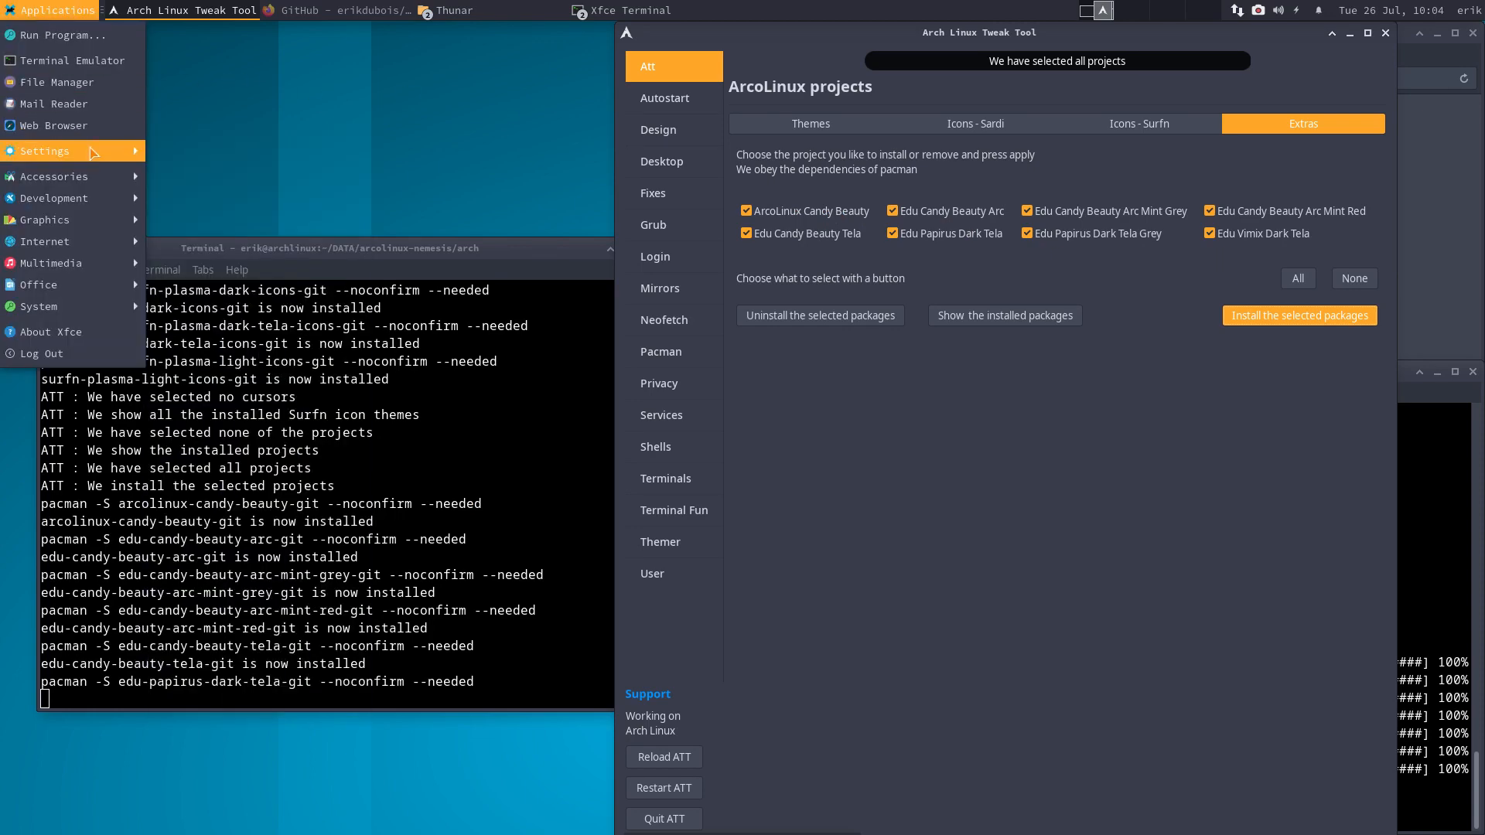
- In maximized Appearance Icons, try Surfn Plasma Dark, then apply ArcoLinux Candy Beauty
{"action": "mouse_move", "coordinate": [77, 151]}
{"action": "left_click", "coordinate": [213, 154]}
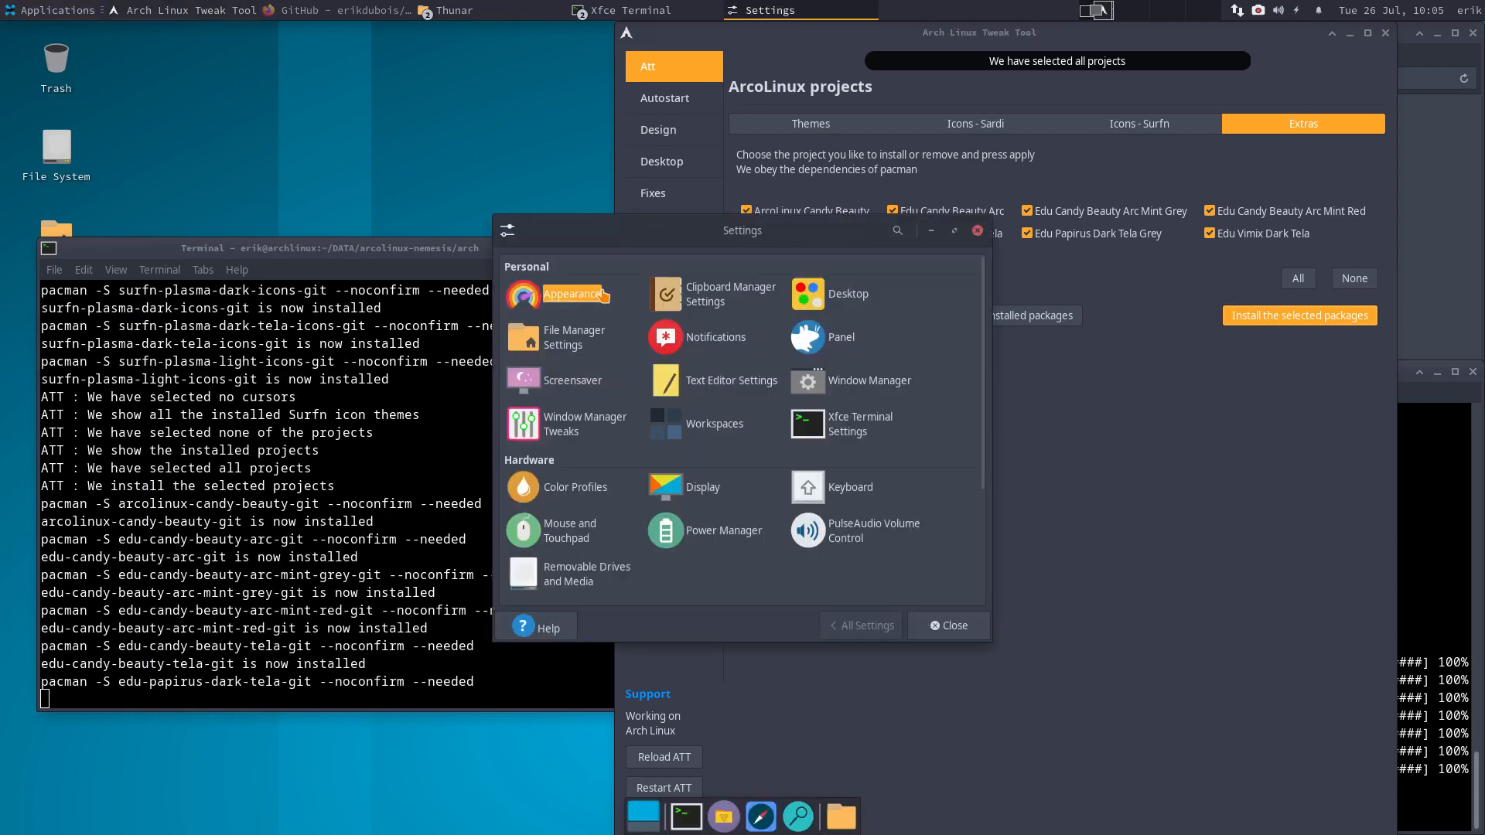
{"action": "left_click", "coordinate": [572, 295]}
{"action": "left_click", "coordinate": [958, 230]}
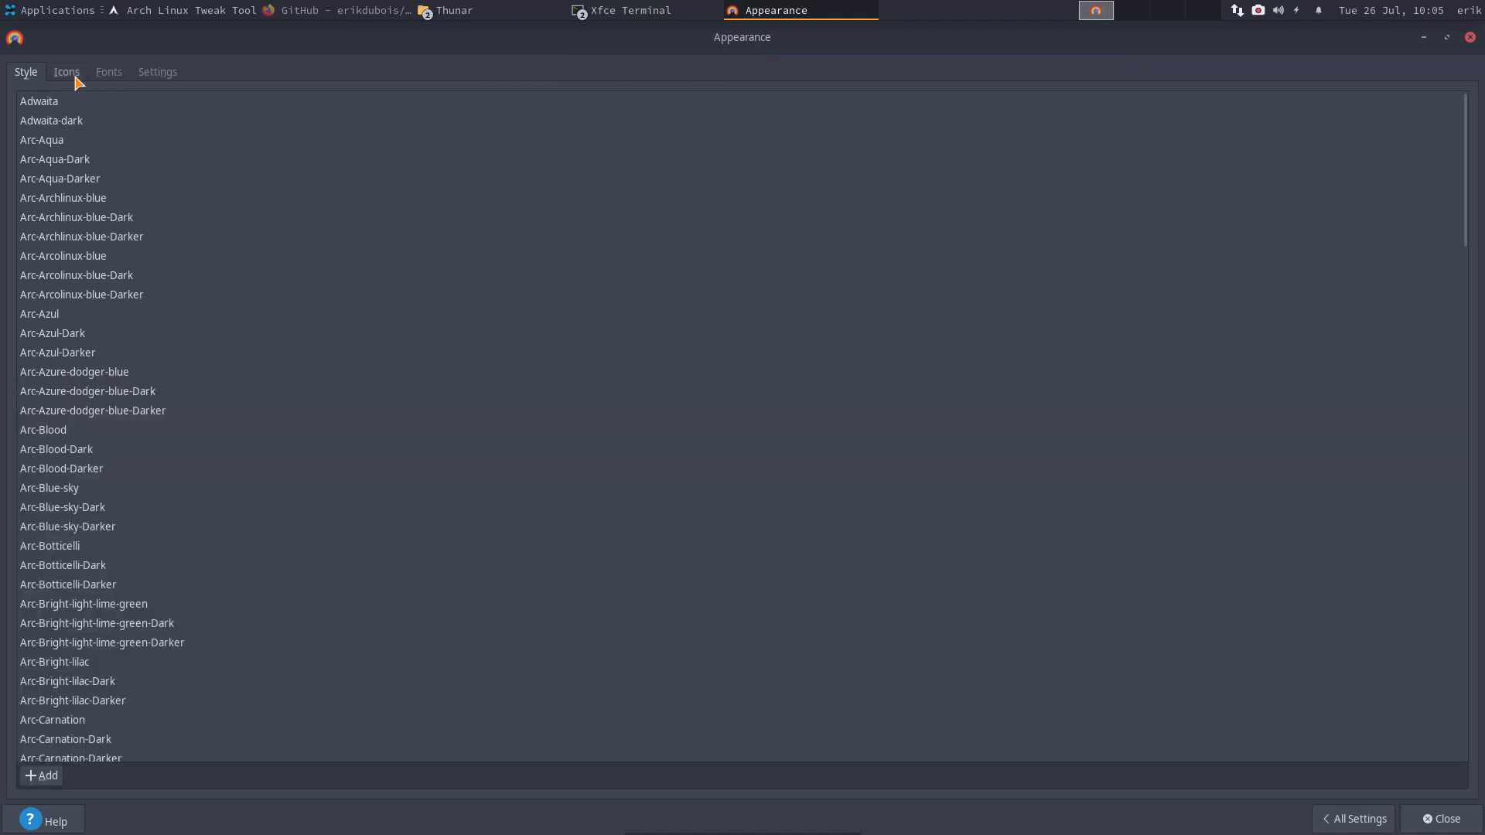
{"action": "left_click", "coordinate": [66, 72]}
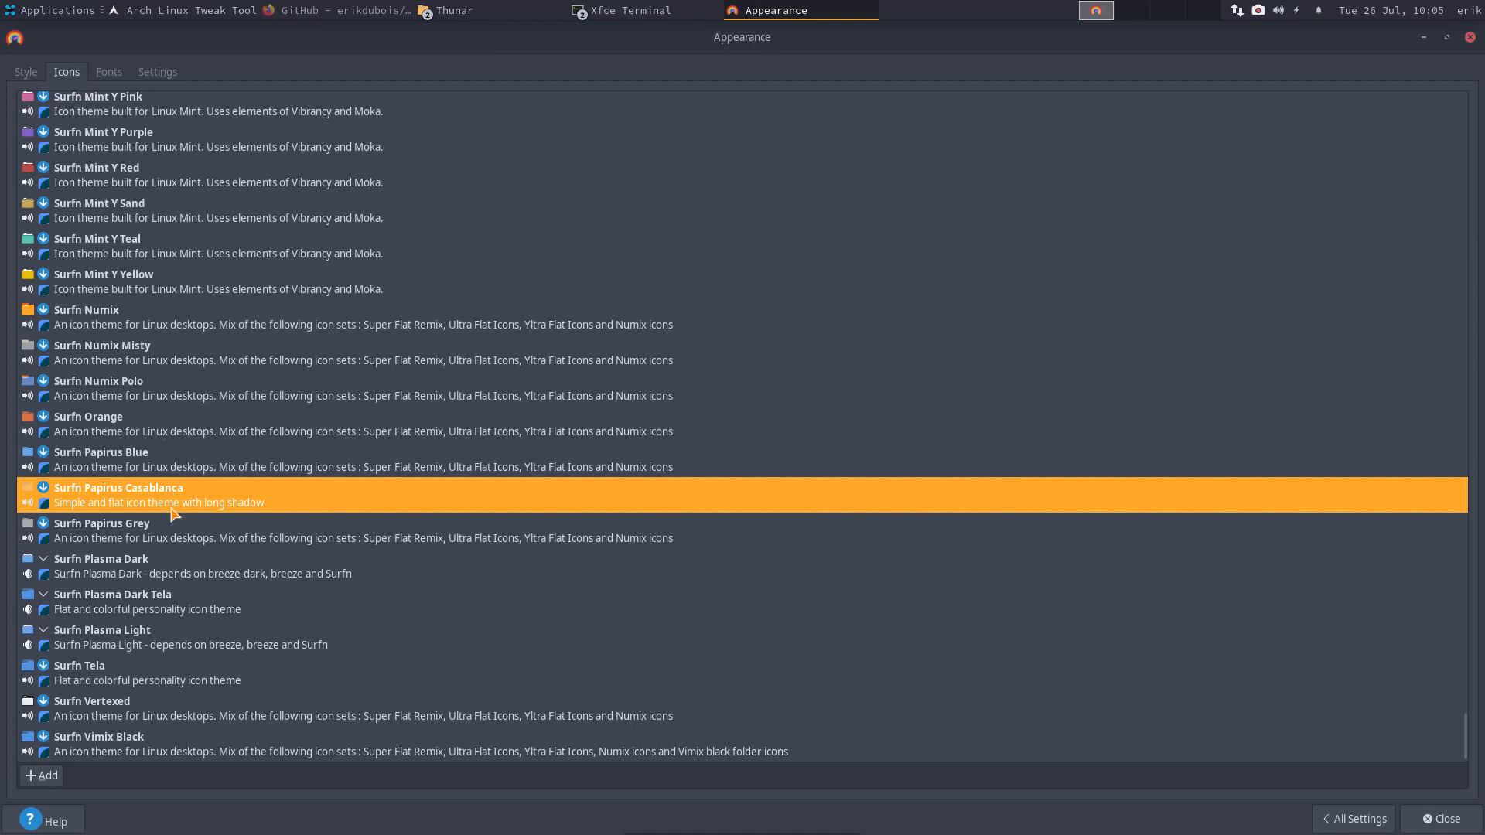
{"action": "left_click", "coordinate": [224, 570]}
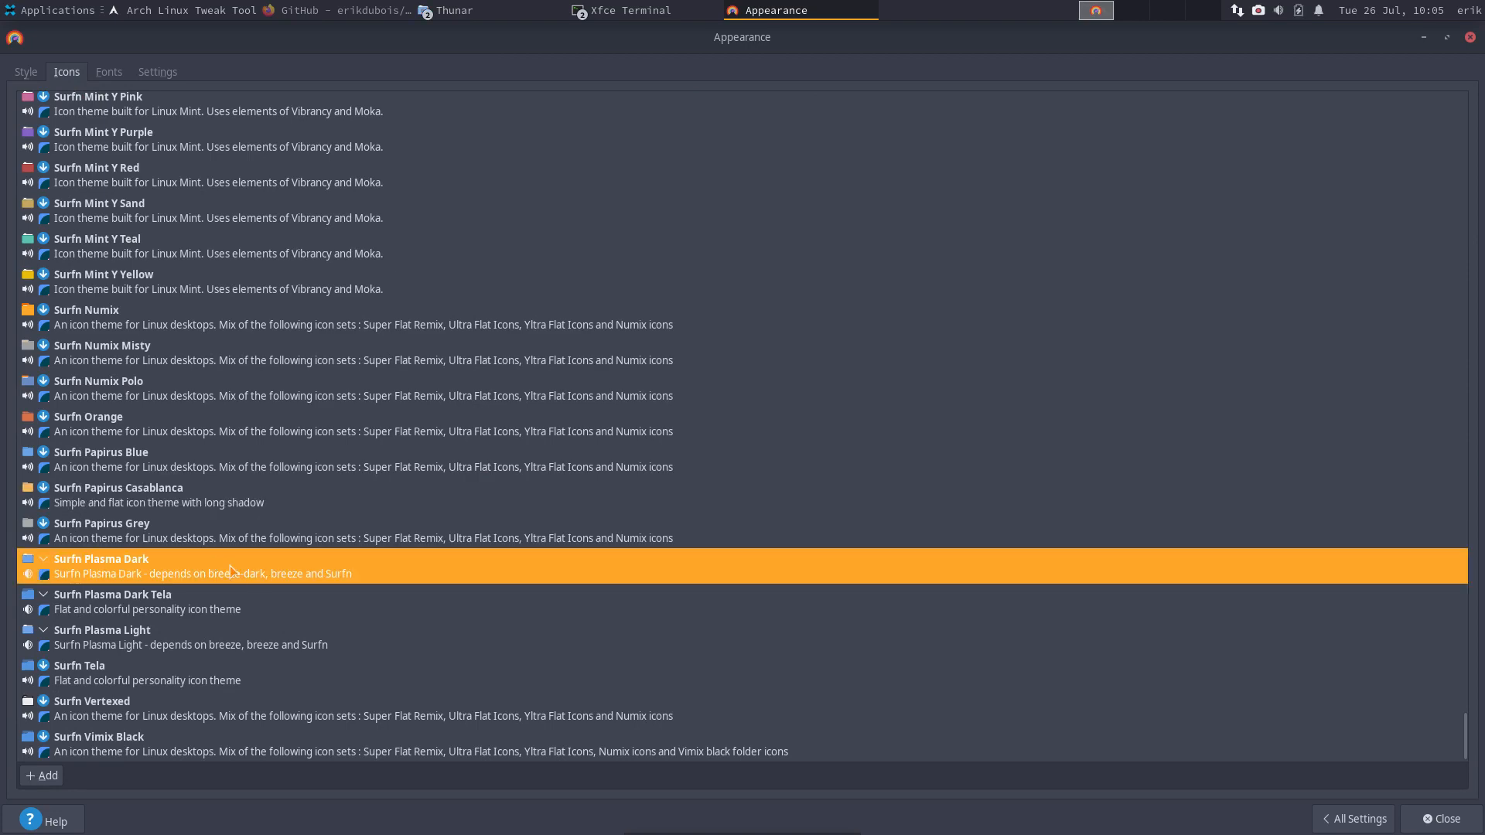
{"action": "scroll", "coordinate": [251, 578], "scroll_direction": "up", "scroll_amount": 20}
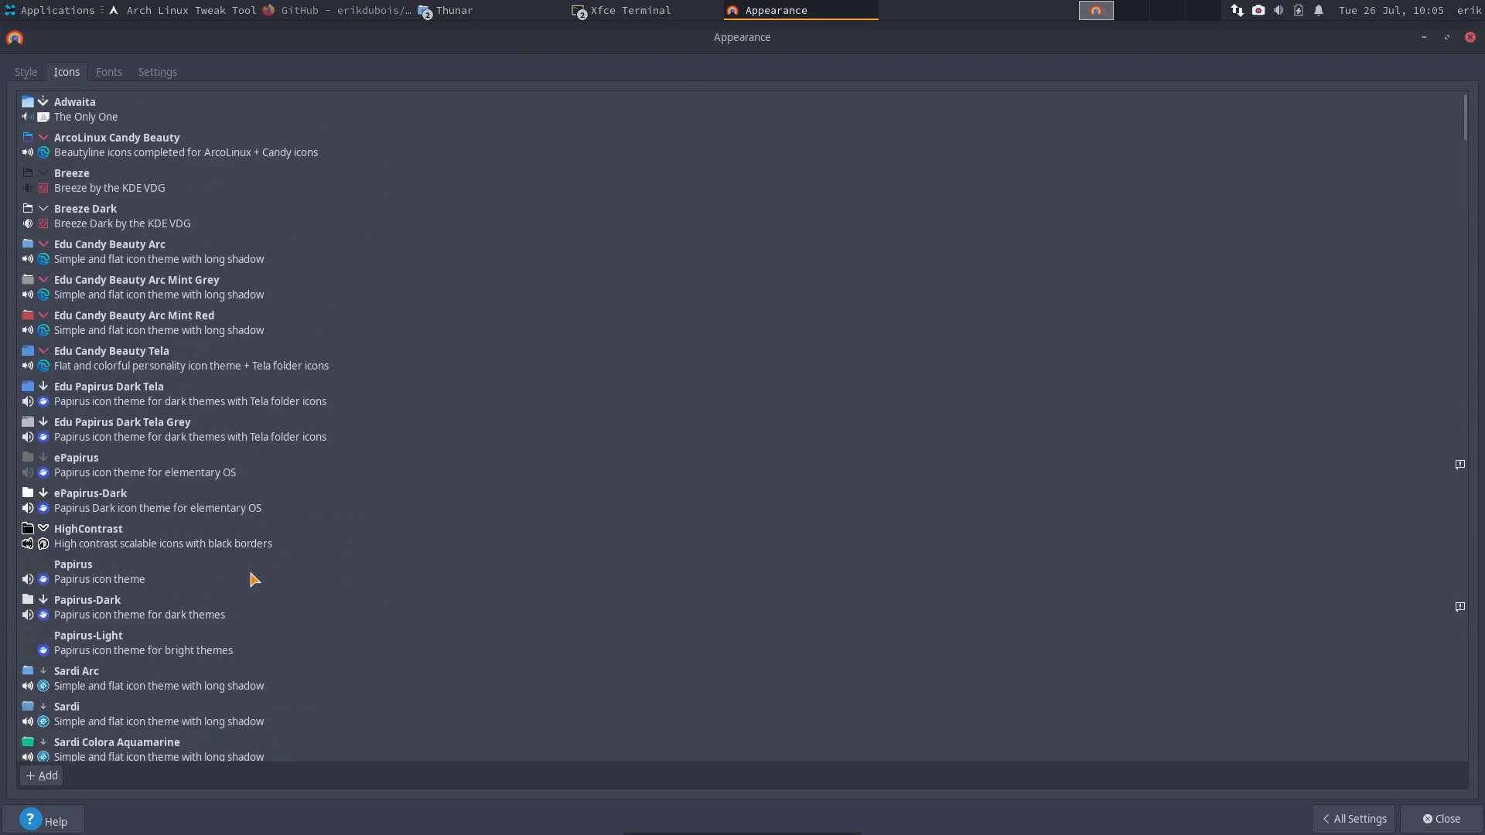
{"action": "left_click", "coordinate": [147, 141]}
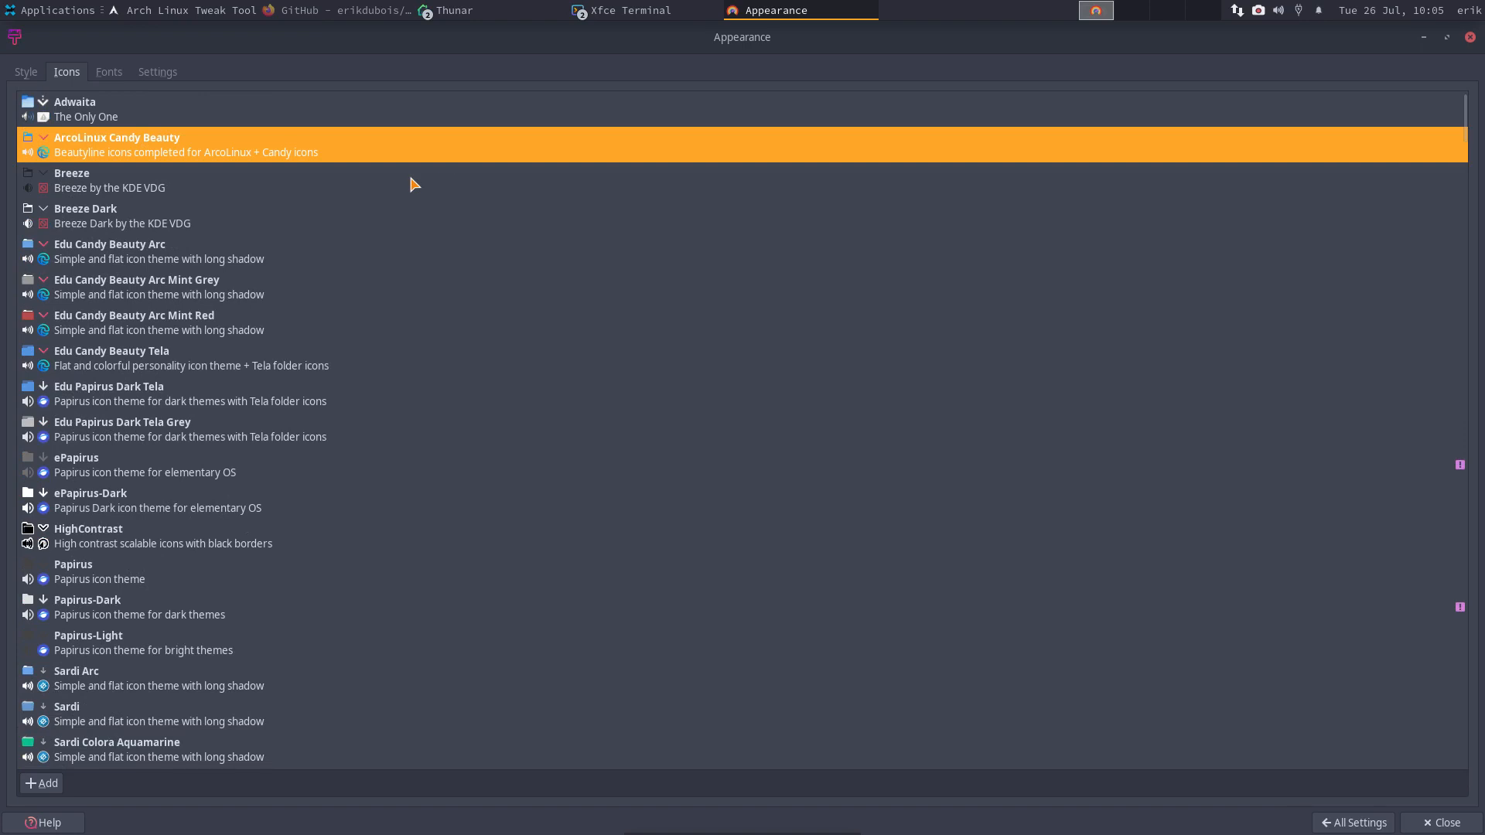
- Browse the applications menu categories, reopen the Settings Manager, then close Appearance
{"action": "left_click", "coordinate": [42, 9]}
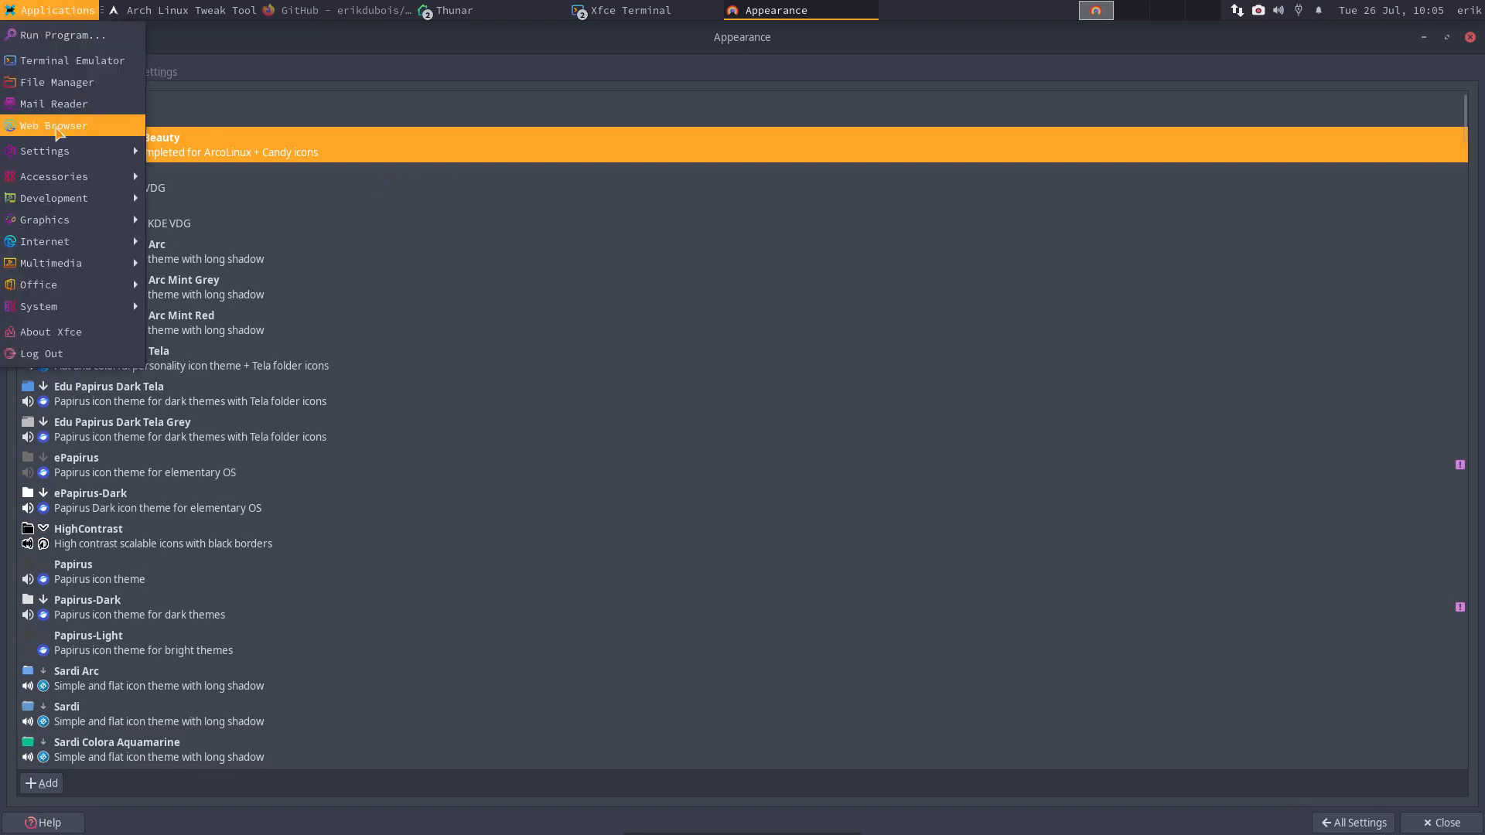
{"action": "mouse_move", "coordinate": [67, 151]}
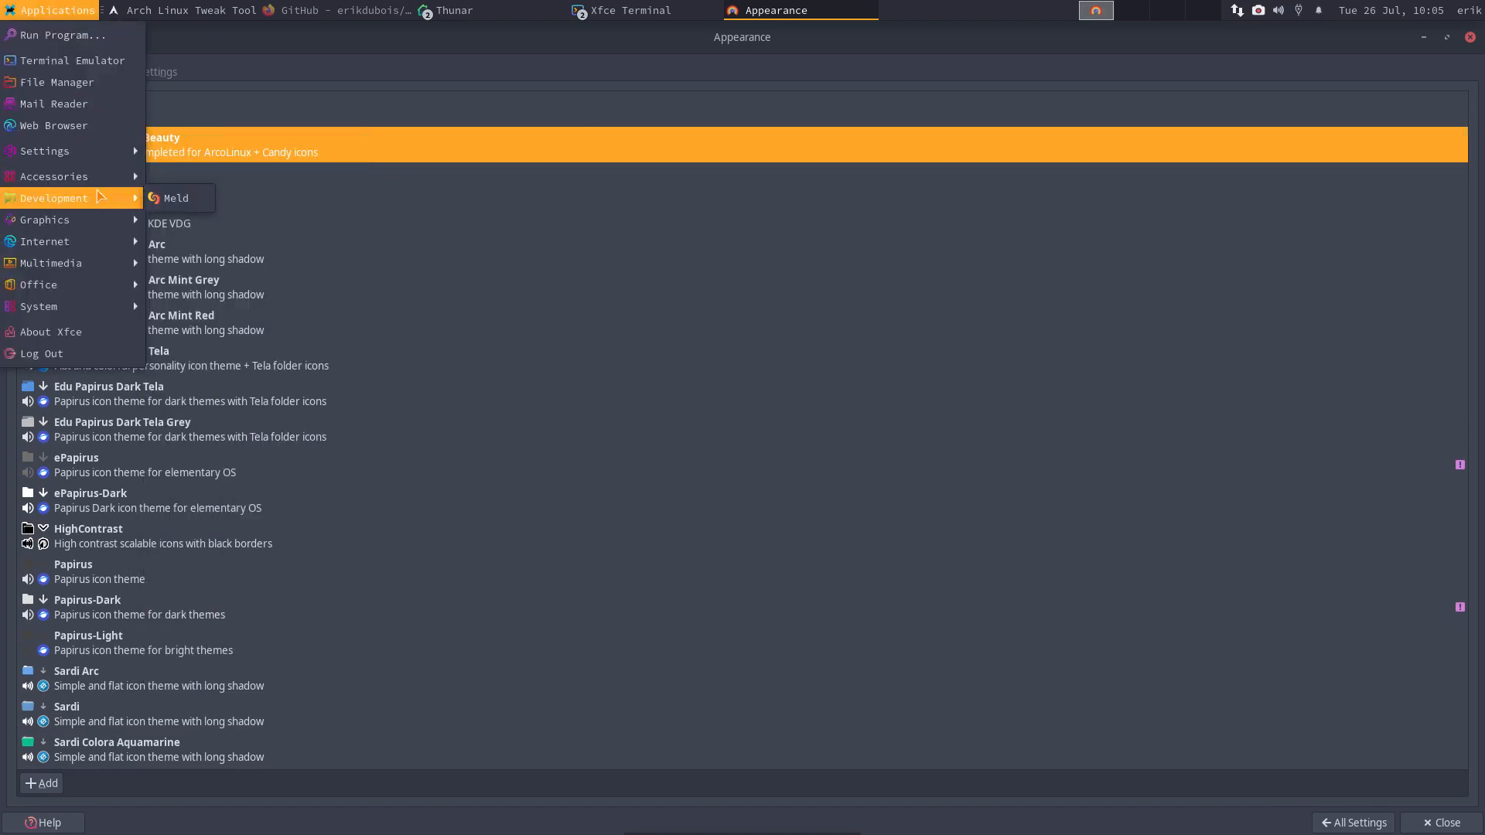
{"action": "mouse_move", "coordinate": [83, 269]}
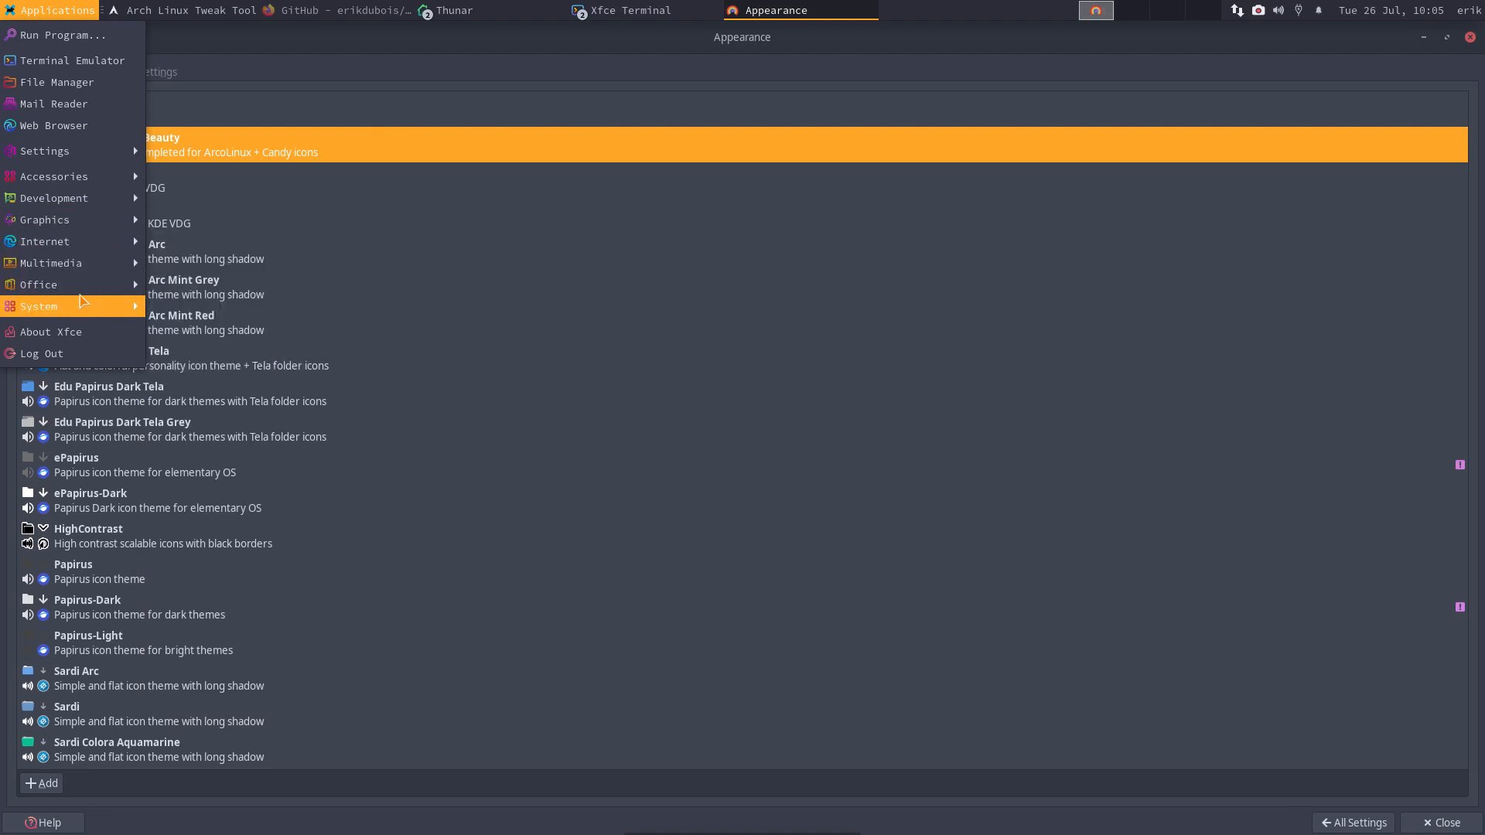
{"action": "mouse_move", "coordinate": [82, 309]}
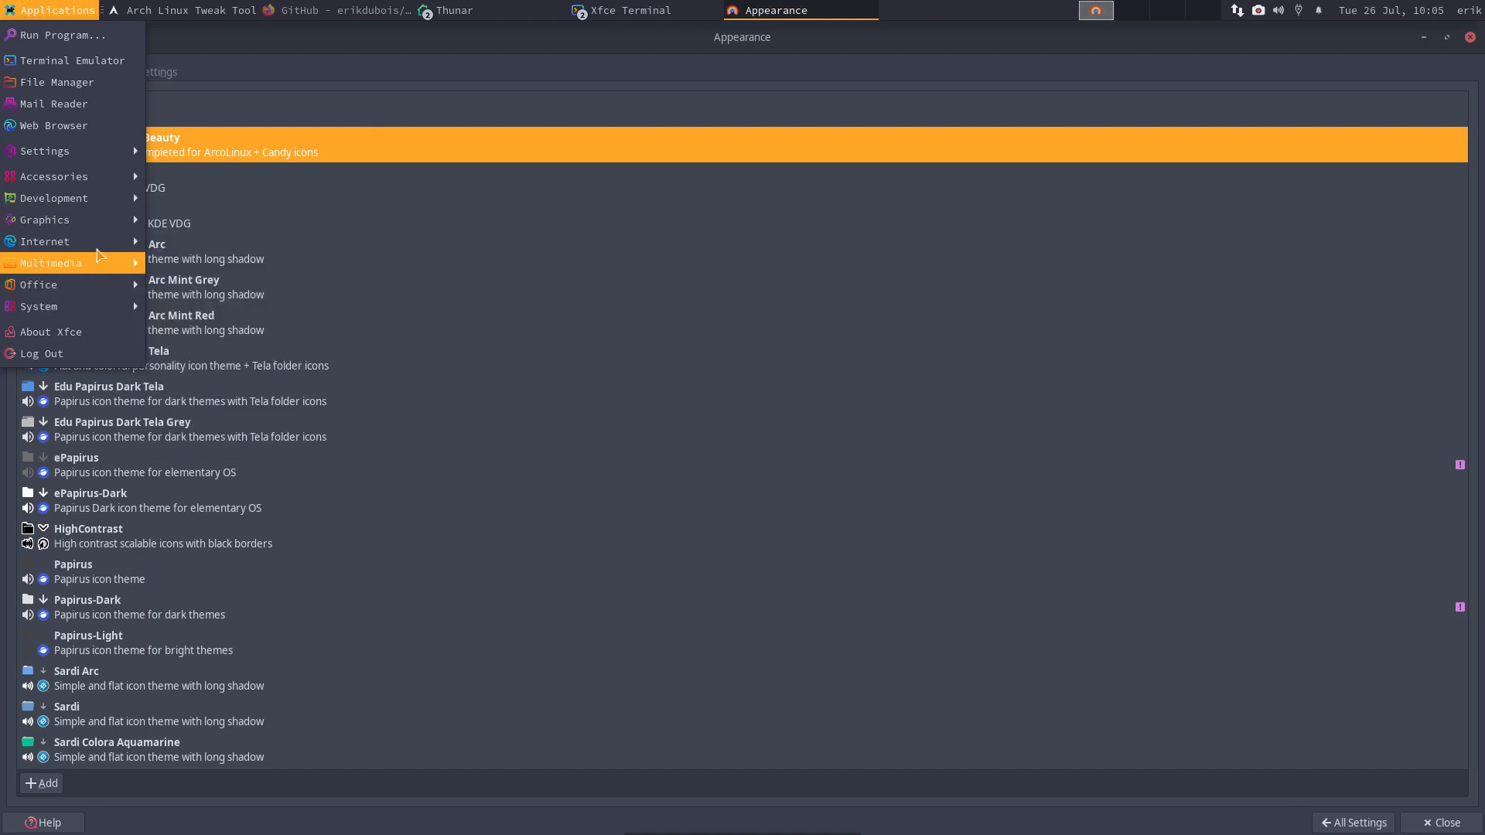
{"action": "mouse_move", "coordinate": [101, 220]}
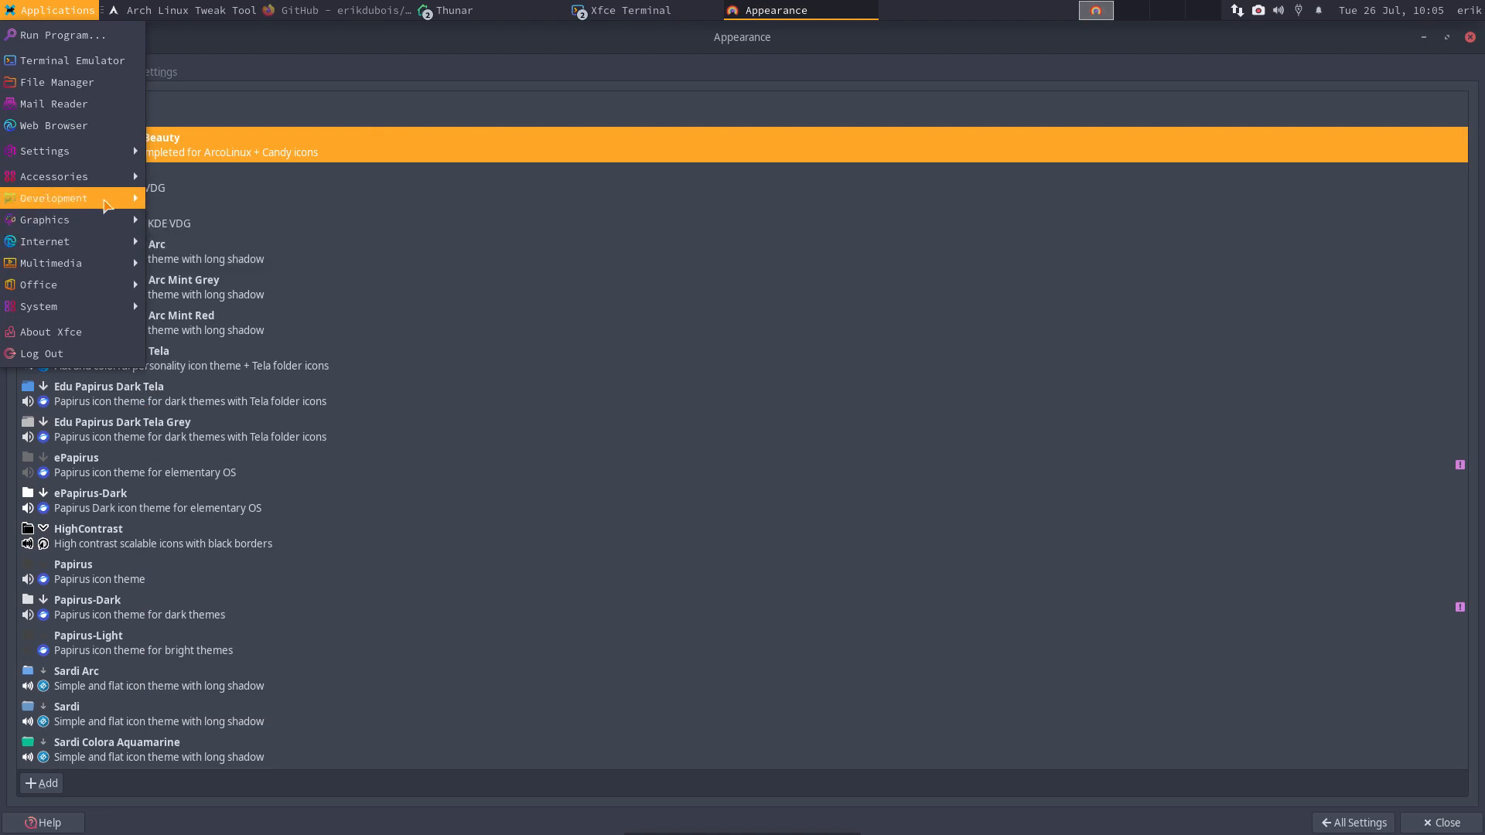
{"action": "mouse_move", "coordinate": [117, 171]}
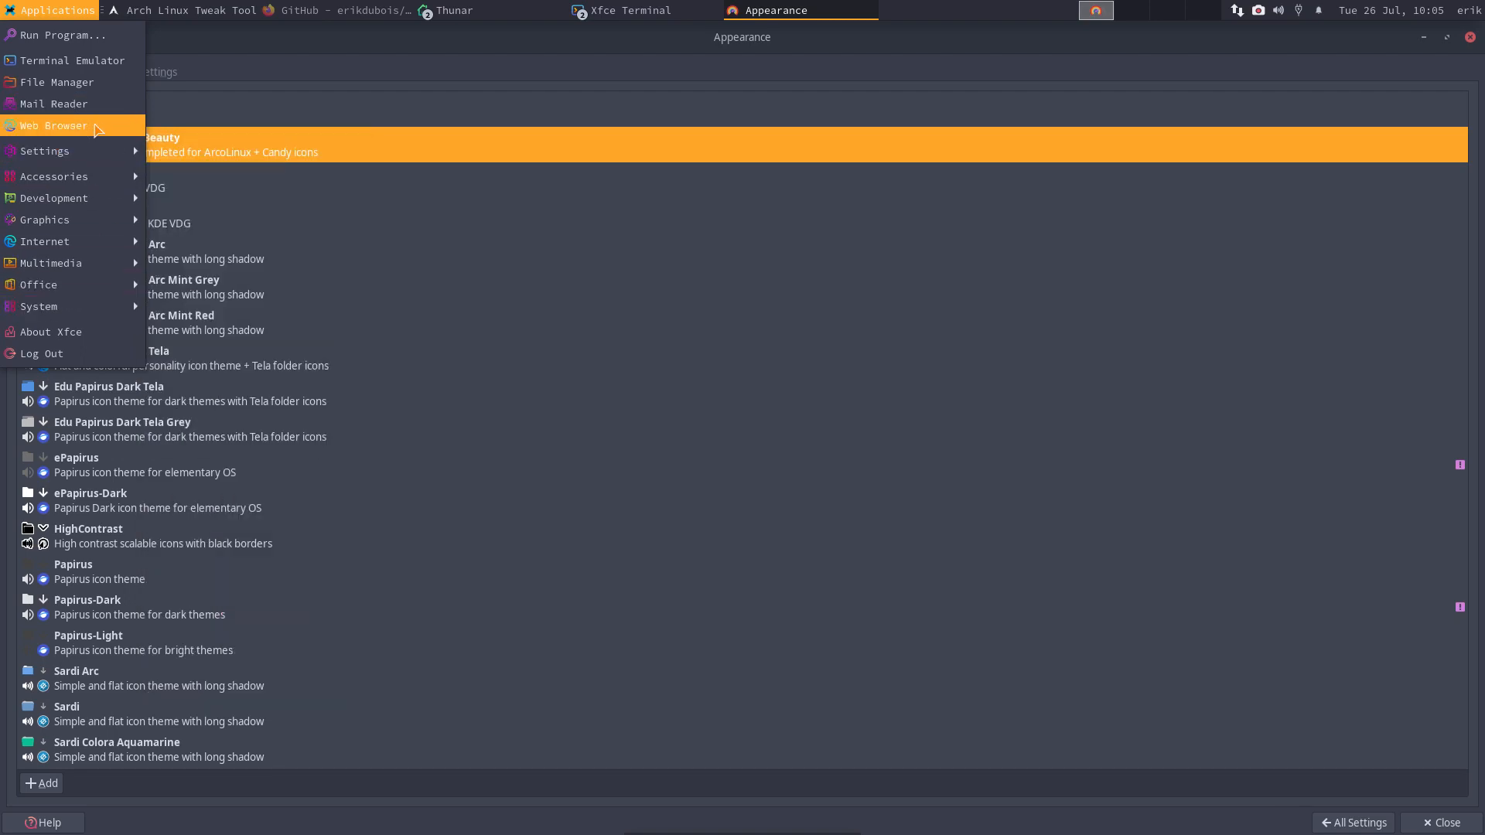
{"action": "left_click", "coordinate": [215, 152]}
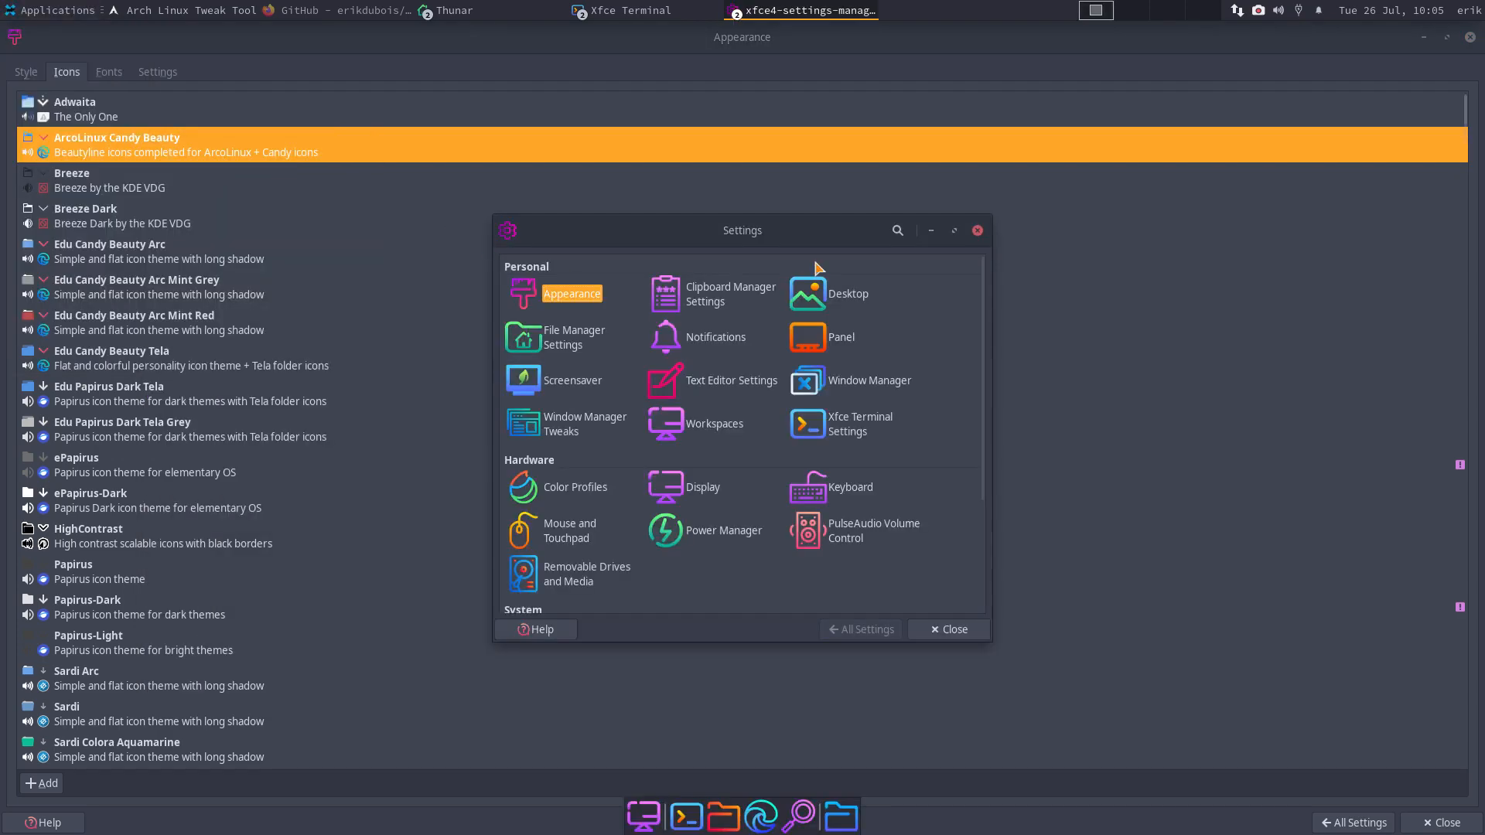
{"action": "left_click", "coordinate": [954, 232]}
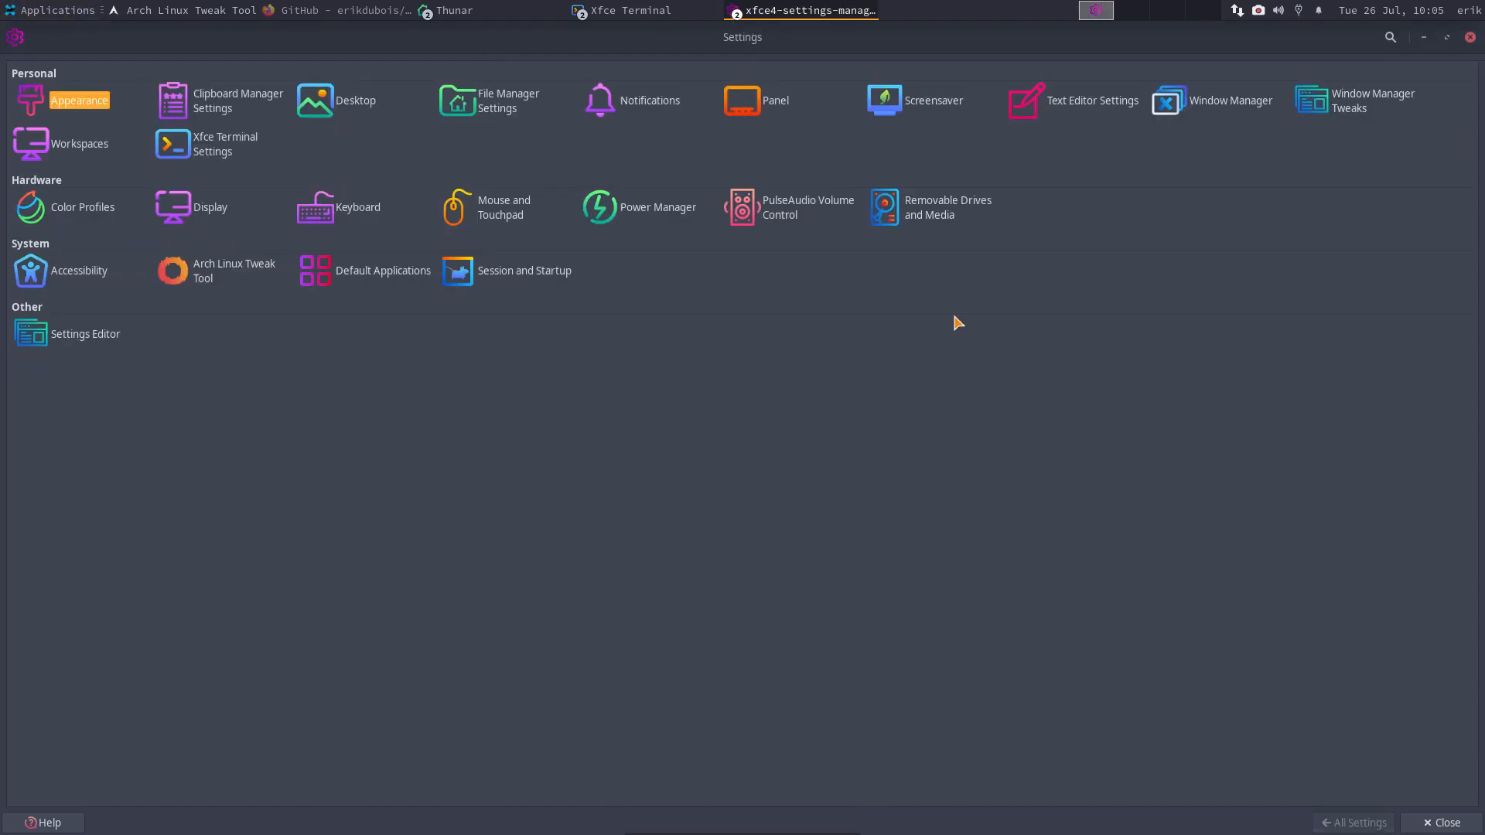
{"action": "key", "text": "Return"}
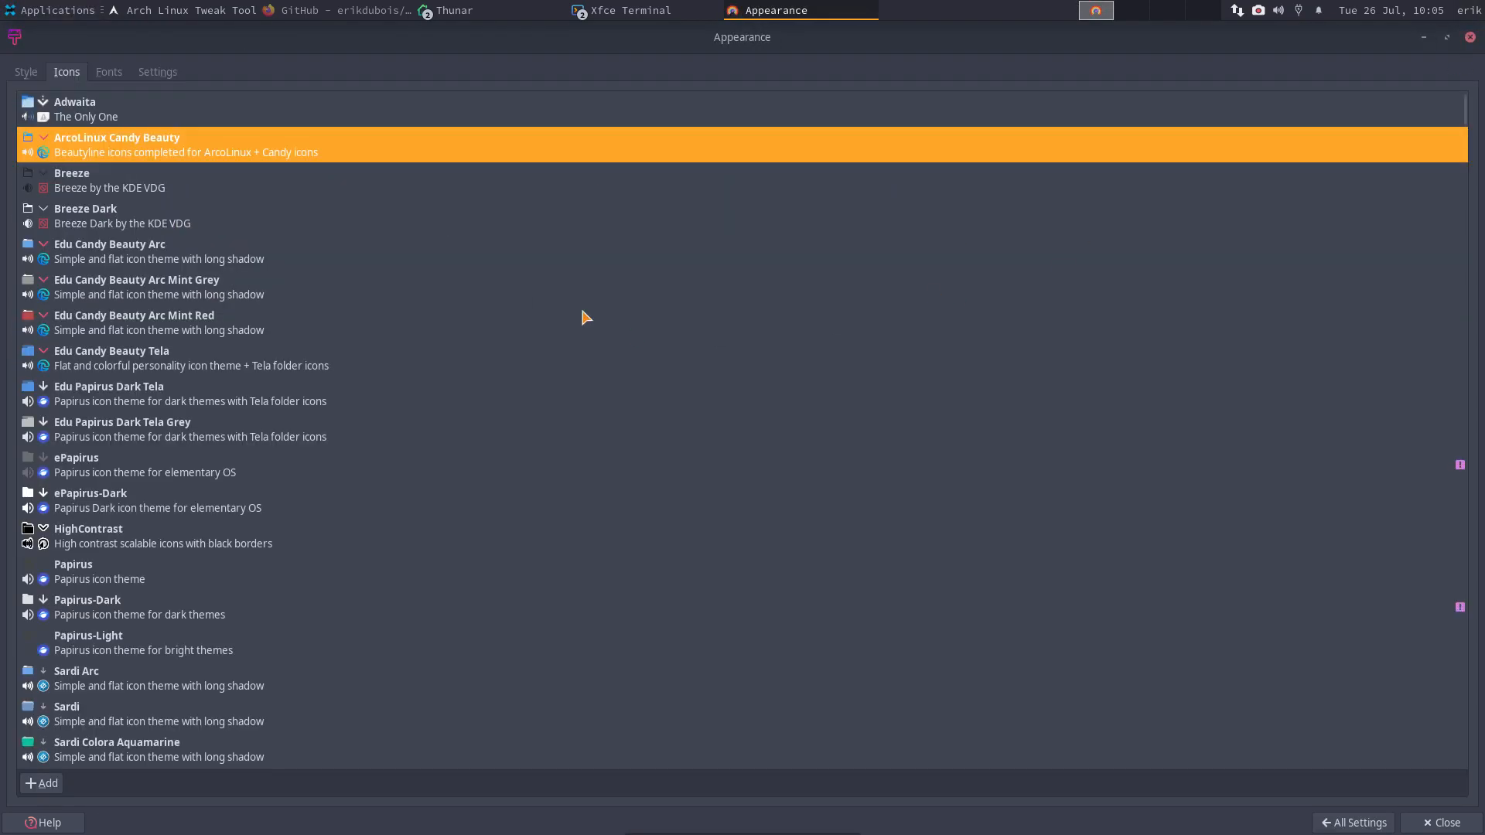
{"action": "left_click", "coordinate": [1470, 37]}
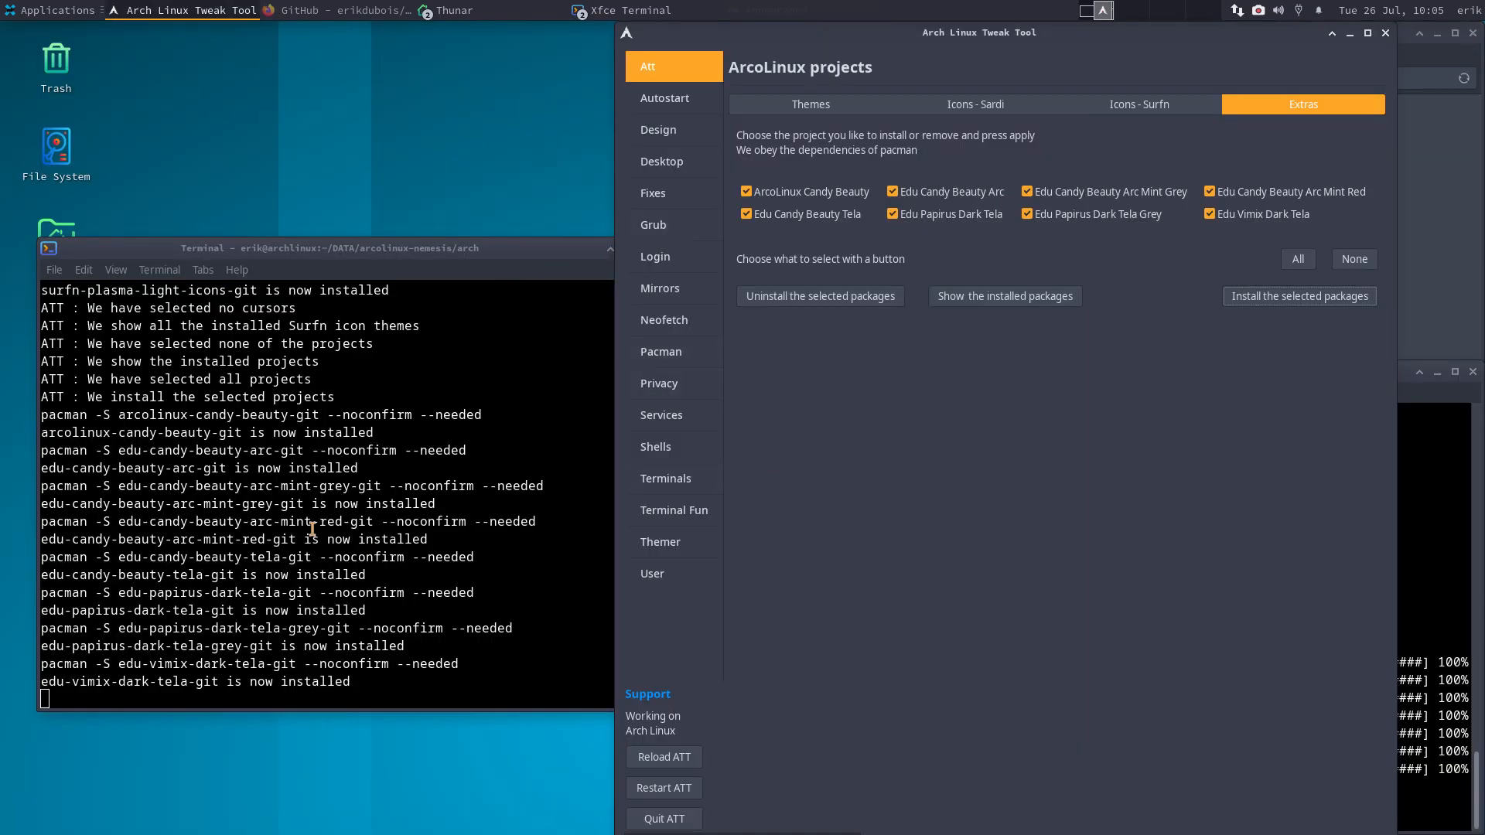
- Move the terminal lower left, view the home folder with hidden files (Ctrl+H), close Thunar, open Design
{"action": "left_click_drag", "start_coordinate": [203, 246], "coordinate": [166, 420]}
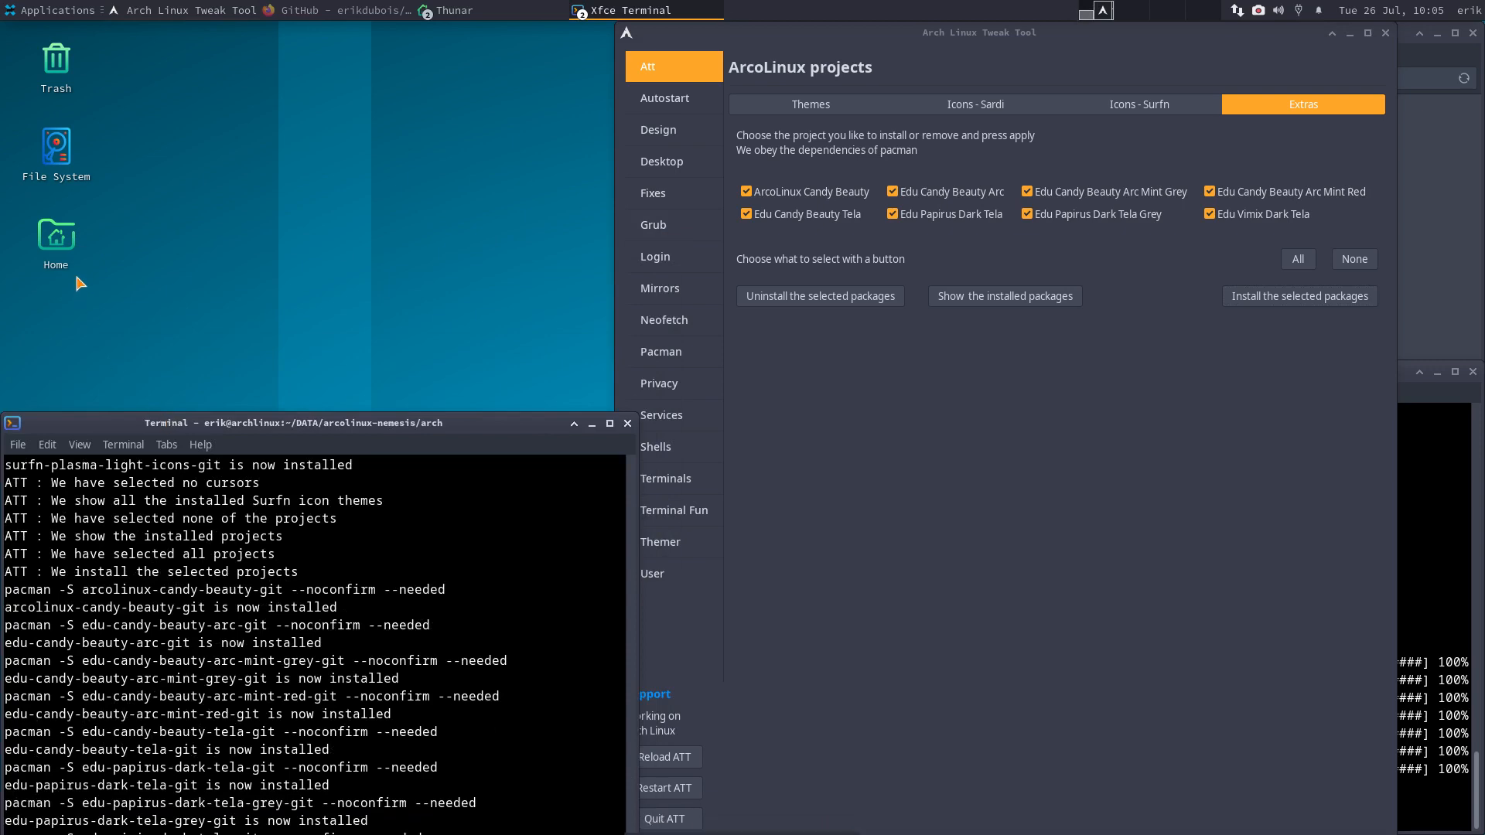
{"action": "double_click", "coordinate": [56, 236]}
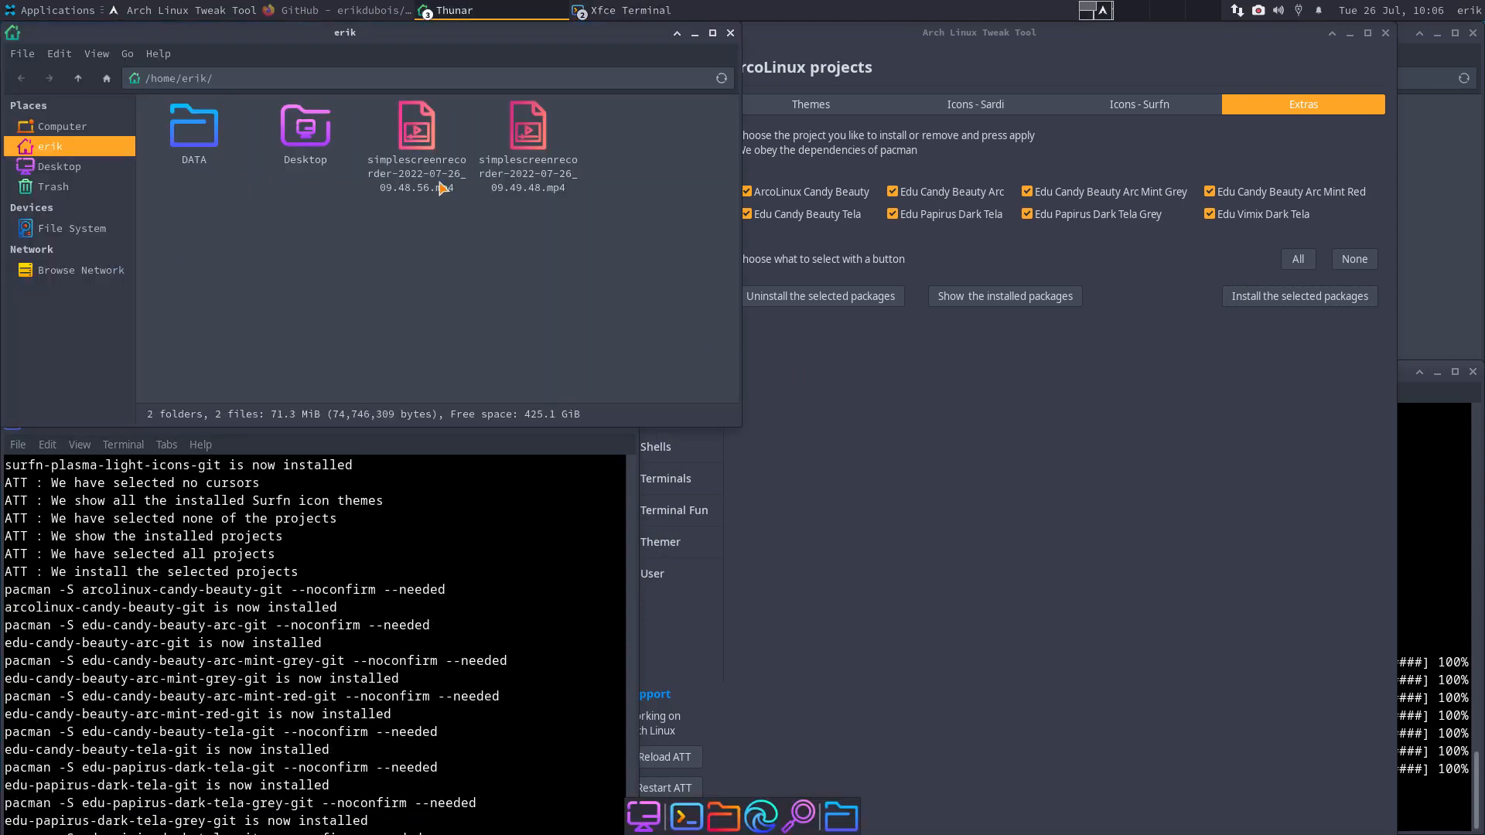
{"action": "key", "text": "ctrl+h"}
{"action": "scroll", "coordinate": [480, 320], "scroll_direction": "down", "scroll_amount": 3}
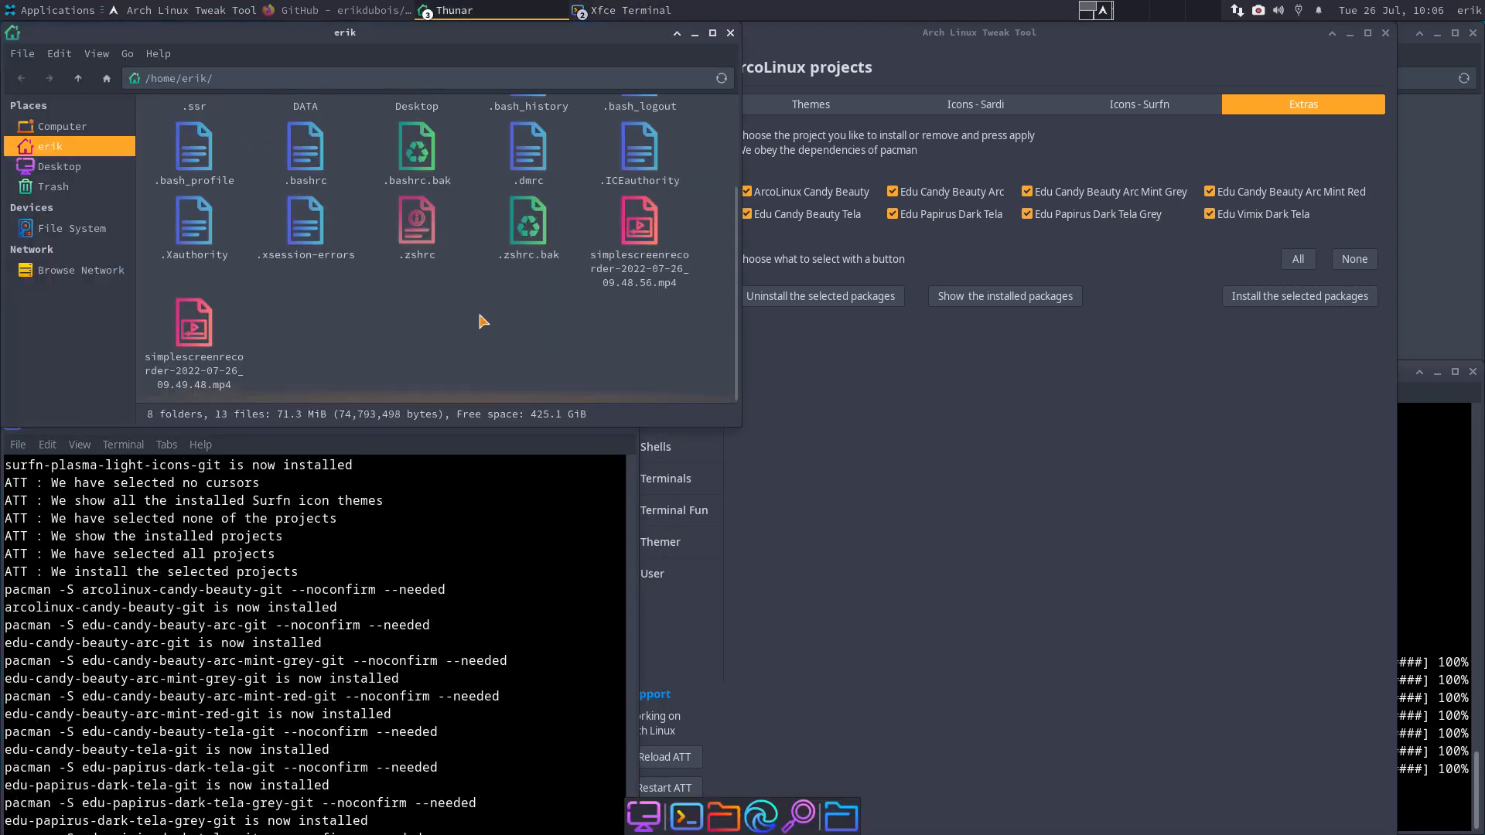
{"action": "scroll", "coordinate": [480, 320], "scroll_direction": "up", "scroll_amount": 3}
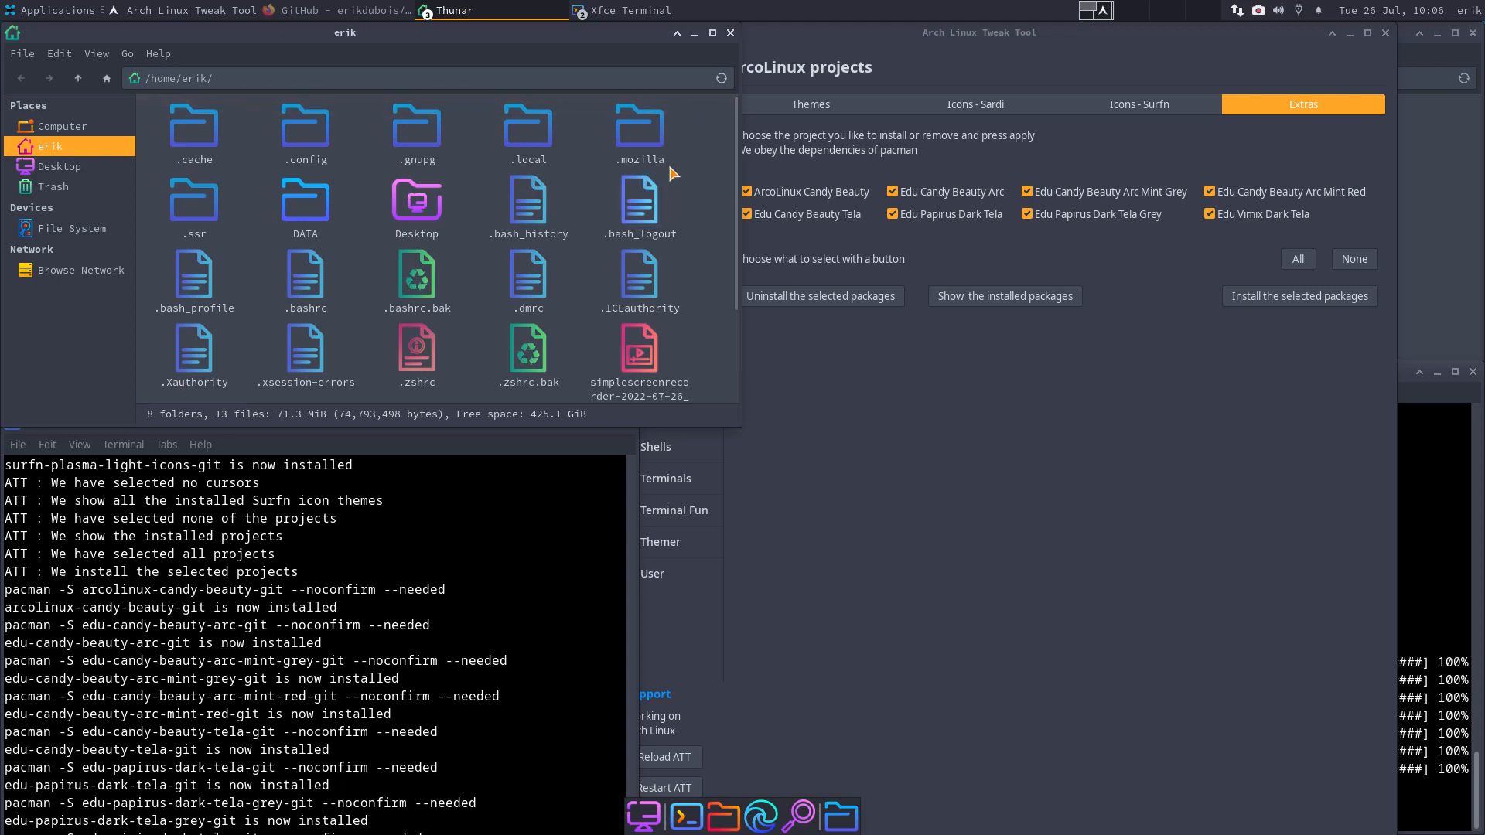
{"action": "left_click", "coordinate": [730, 33]}
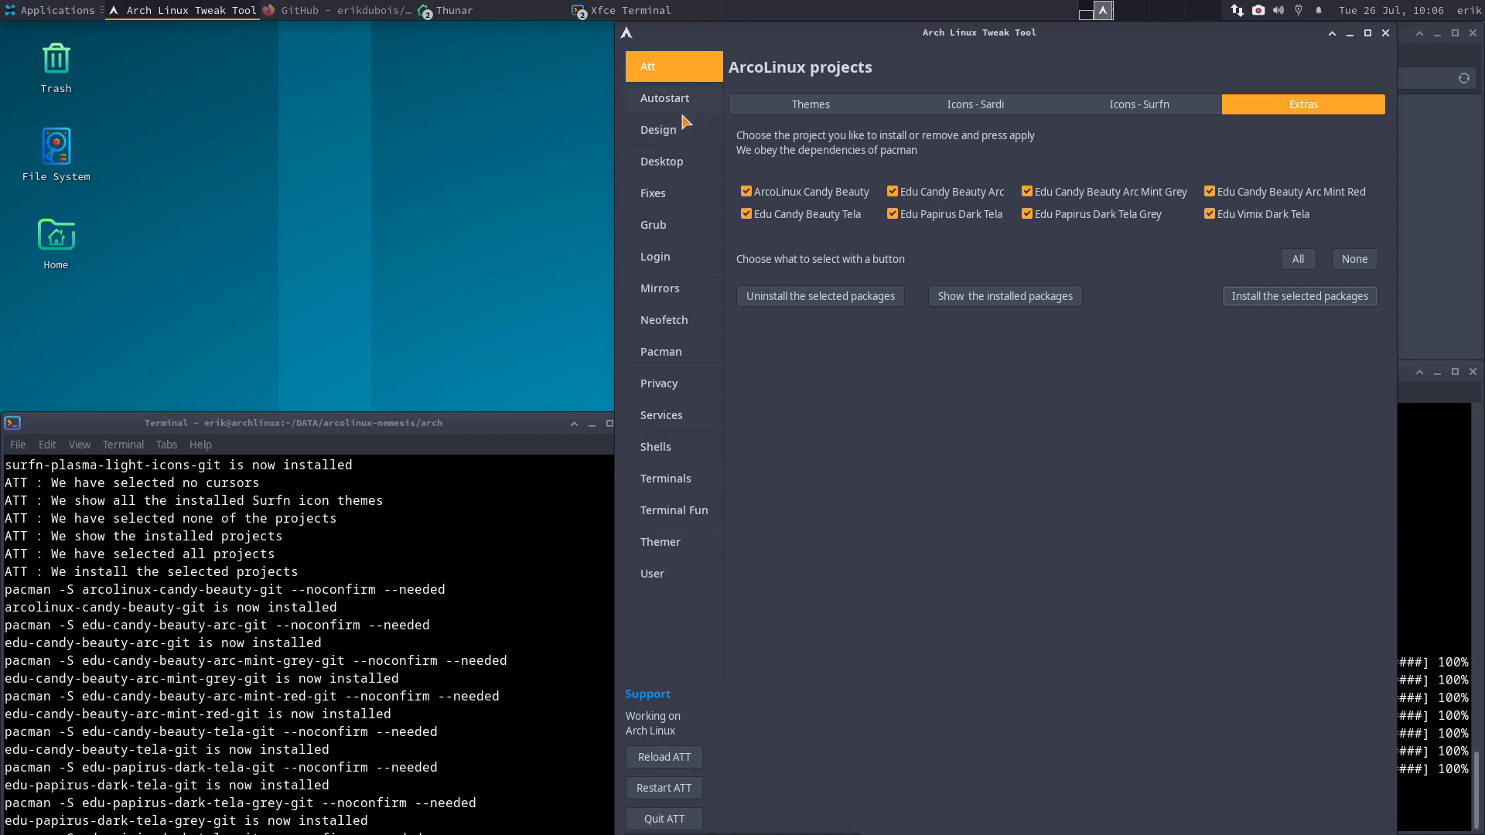
{"action": "left_click", "coordinate": [688, 136]}
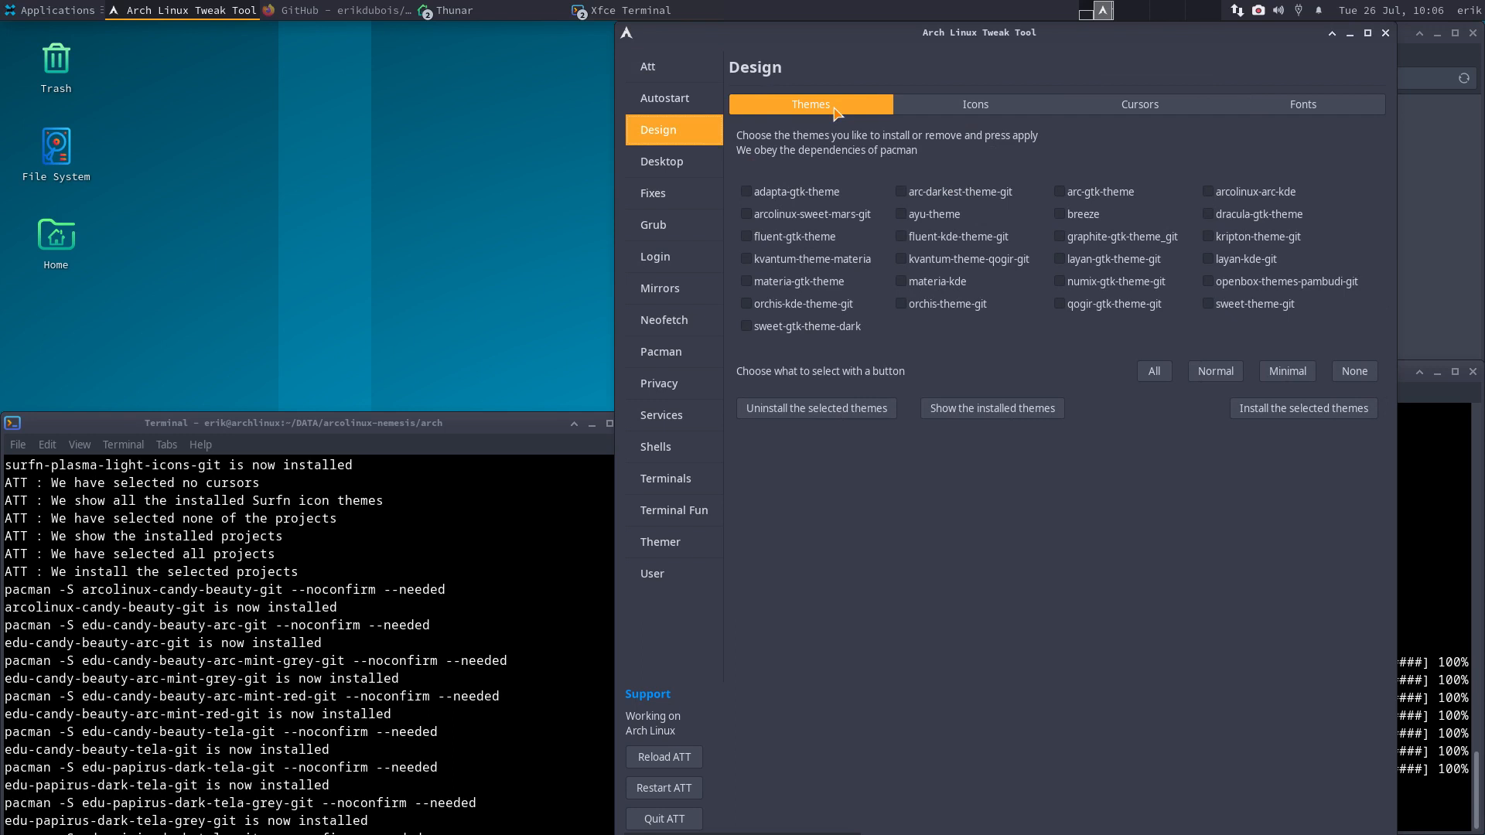
- Browse the ArcoLinux Themes, Sardi, Surfn and Extras project pages, then return to Design themes
{"action": "left_click", "coordinate": [666, 74]}
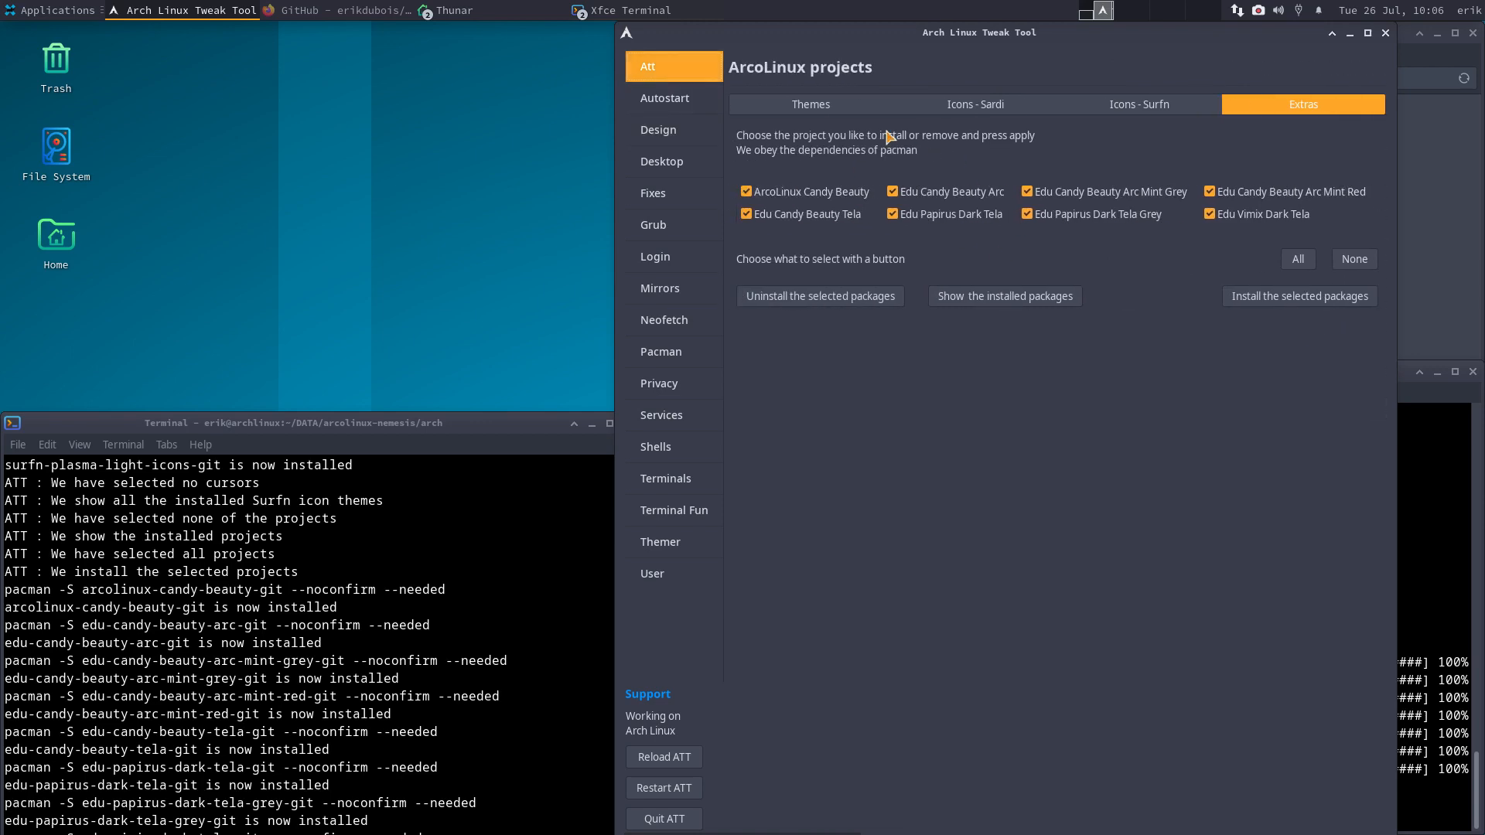
{"action": "left_click", "coordinate": [840, 107]}
{"action": "left_click", "coordinate": [976, 105]}
{"action": "left_click", "coordinate": [1139, 105]}
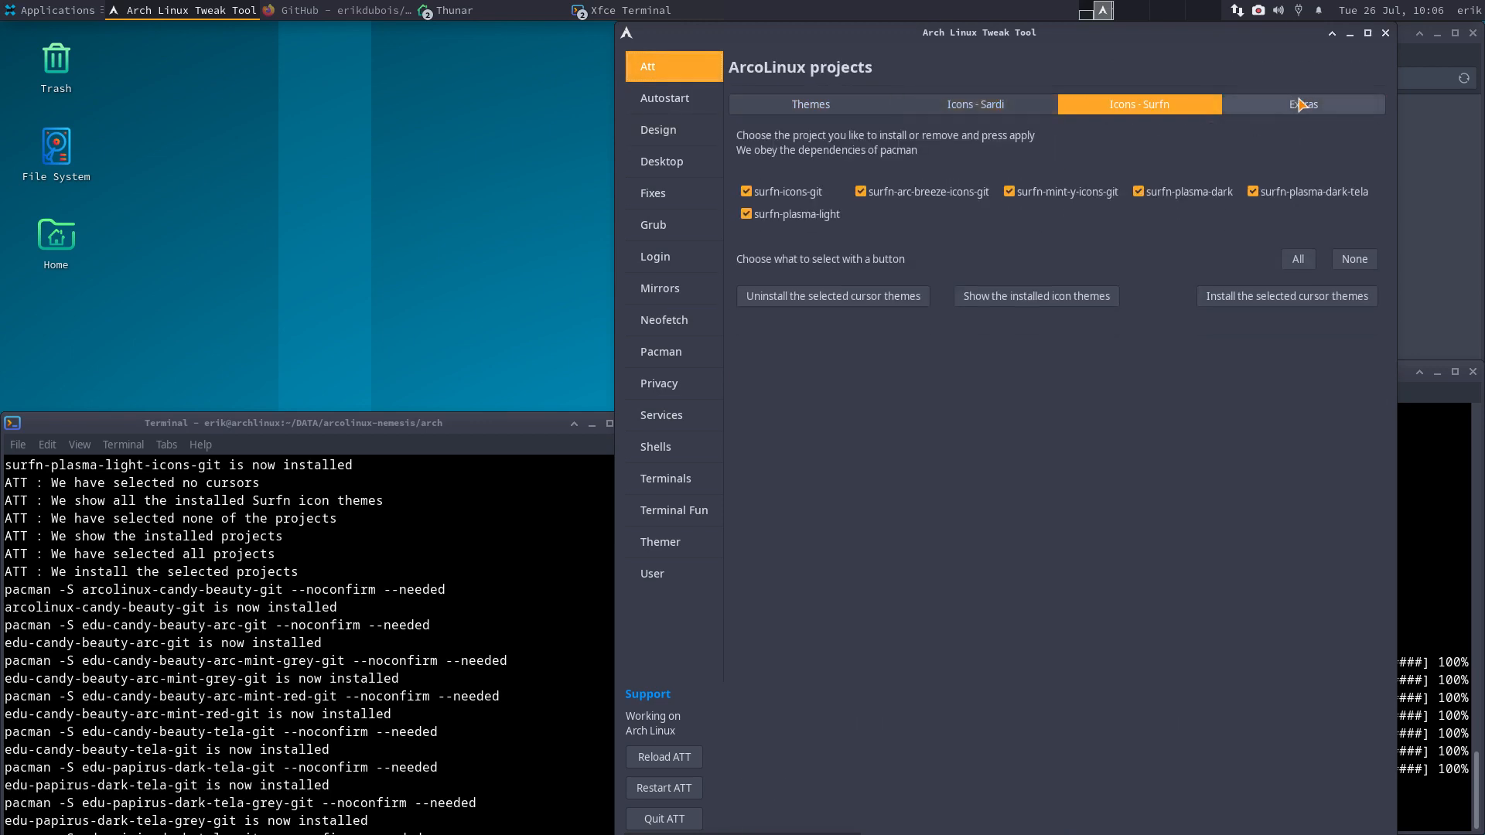
{"action": "left_click", "coordinate": [1325, 105]}
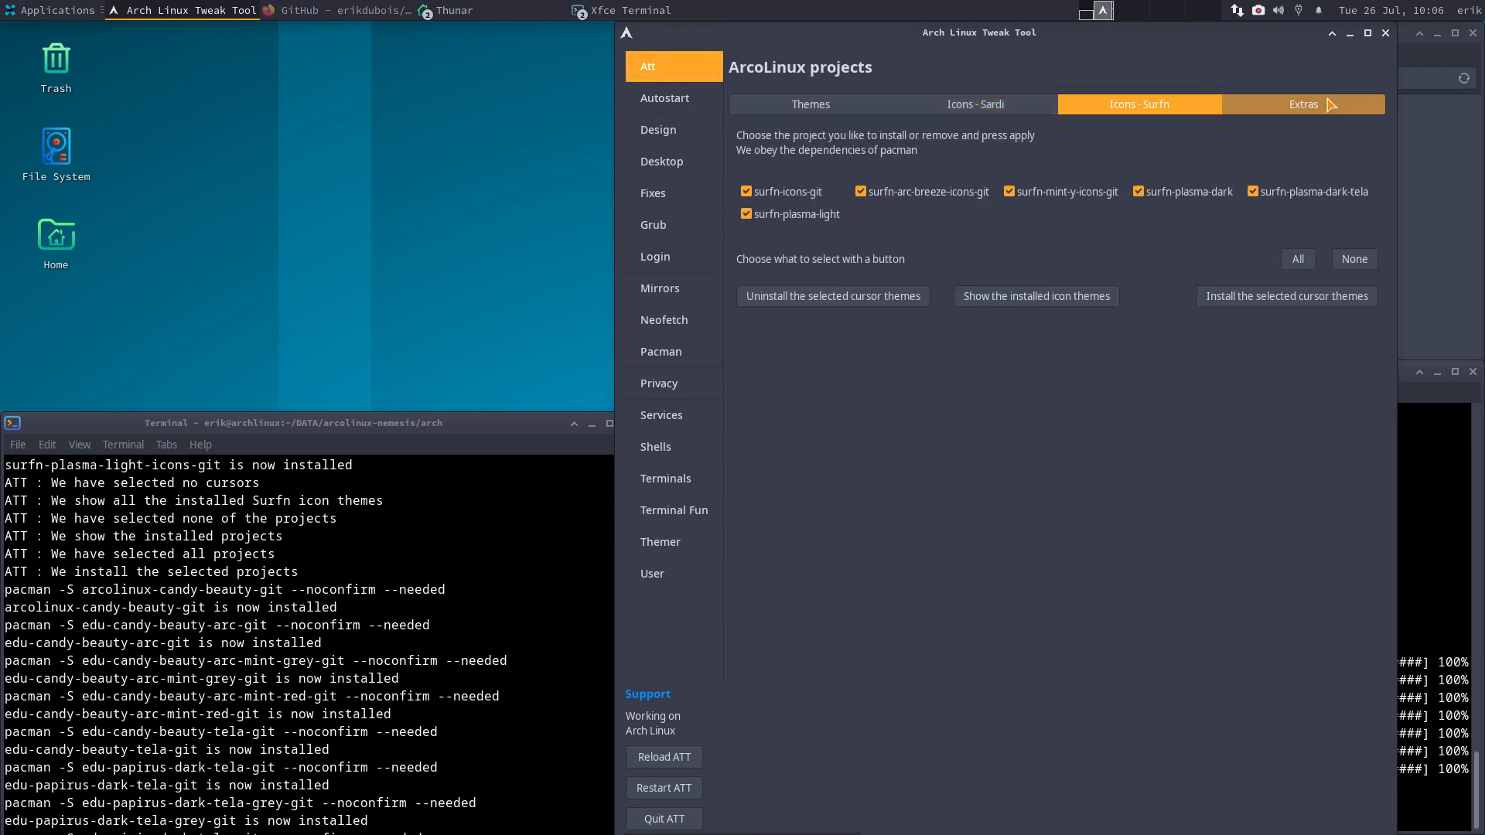
{"action": "left_click", "coordinate": [673, 129]}
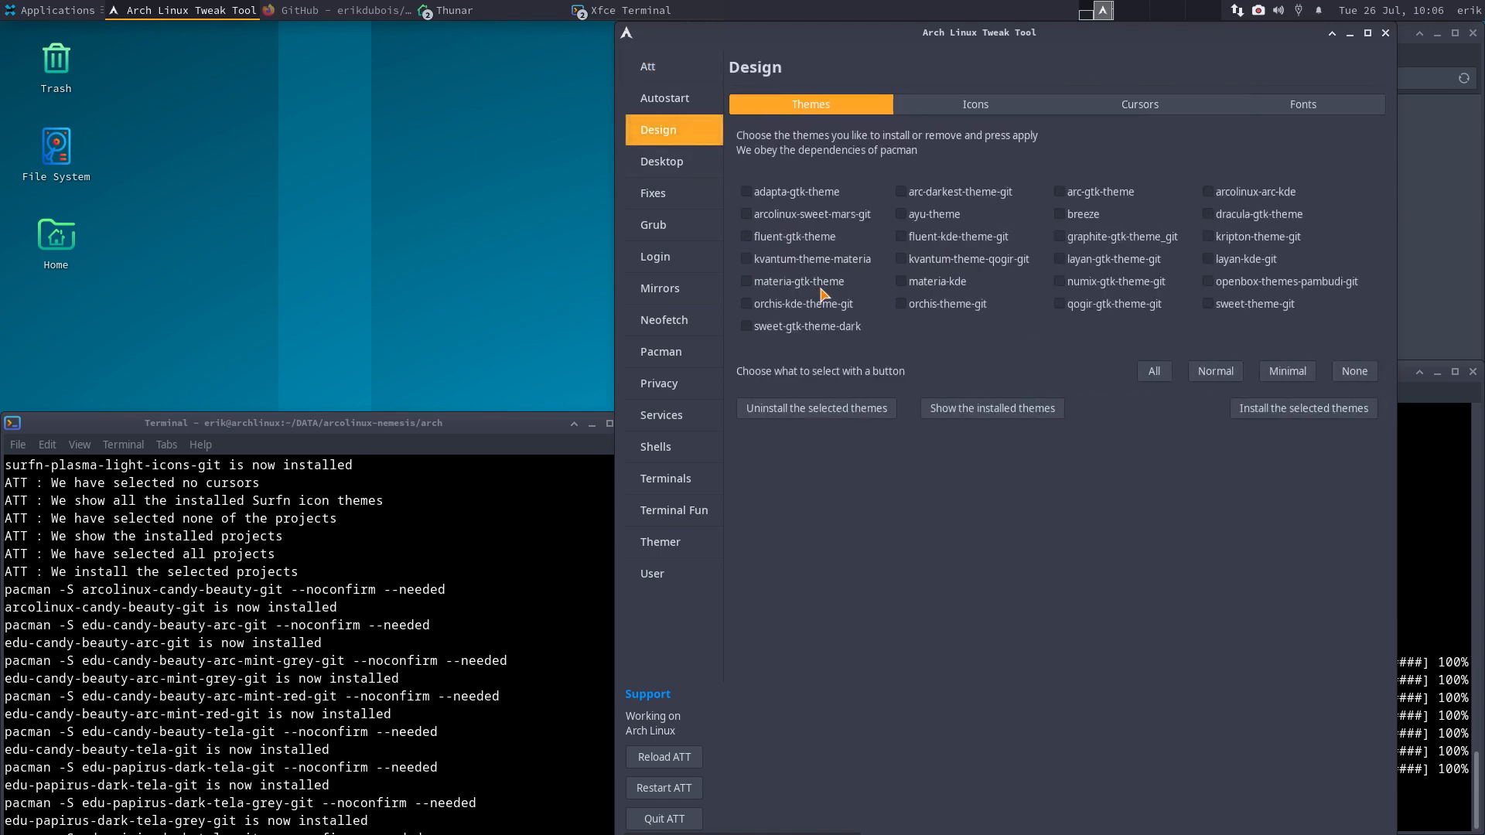
{"action": "left_click", "coordinate": [675, 71]}
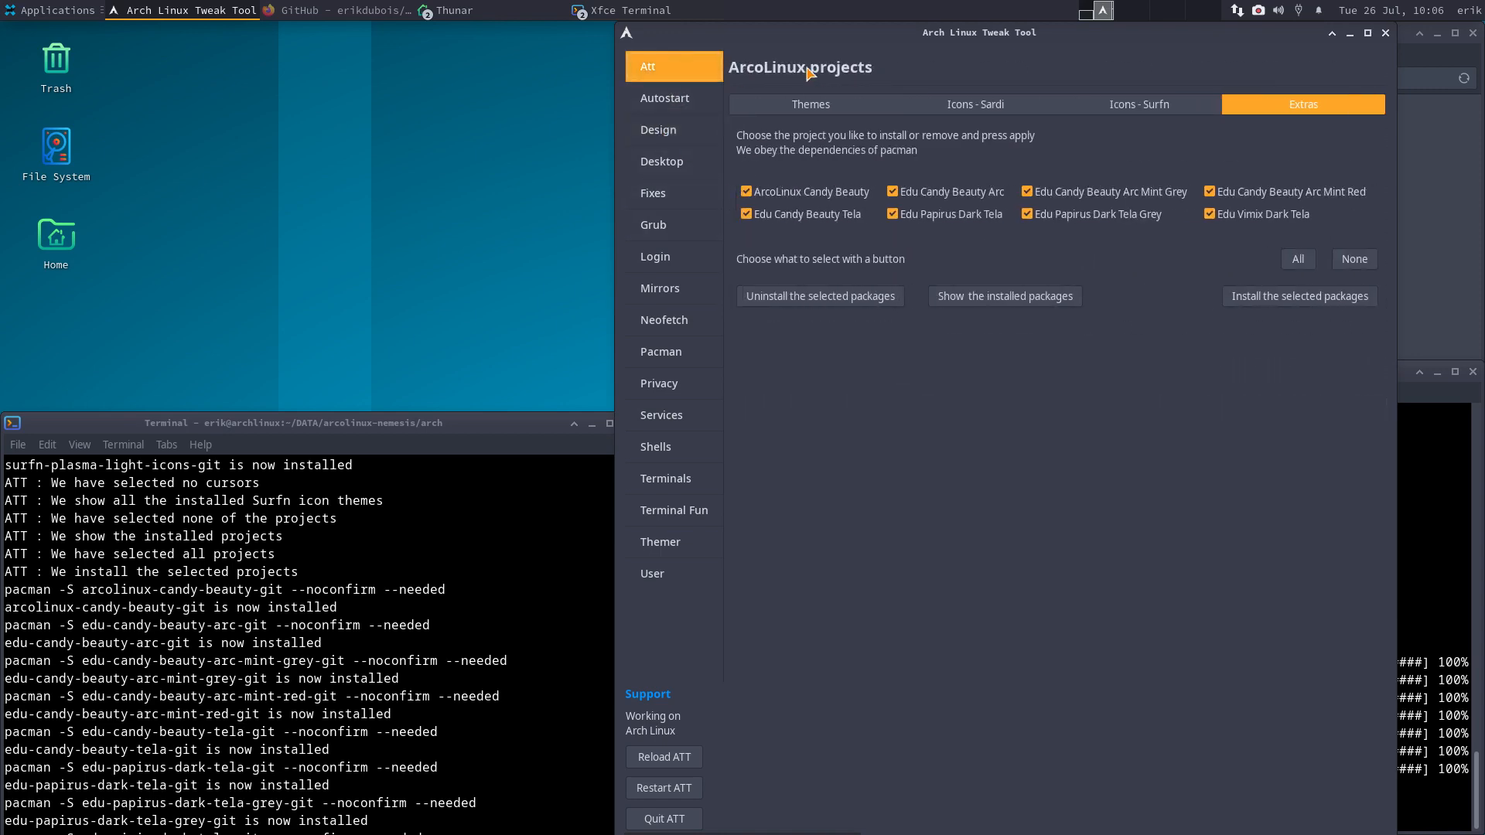
{"action": "left_click", "coordinate": [693, 139]}
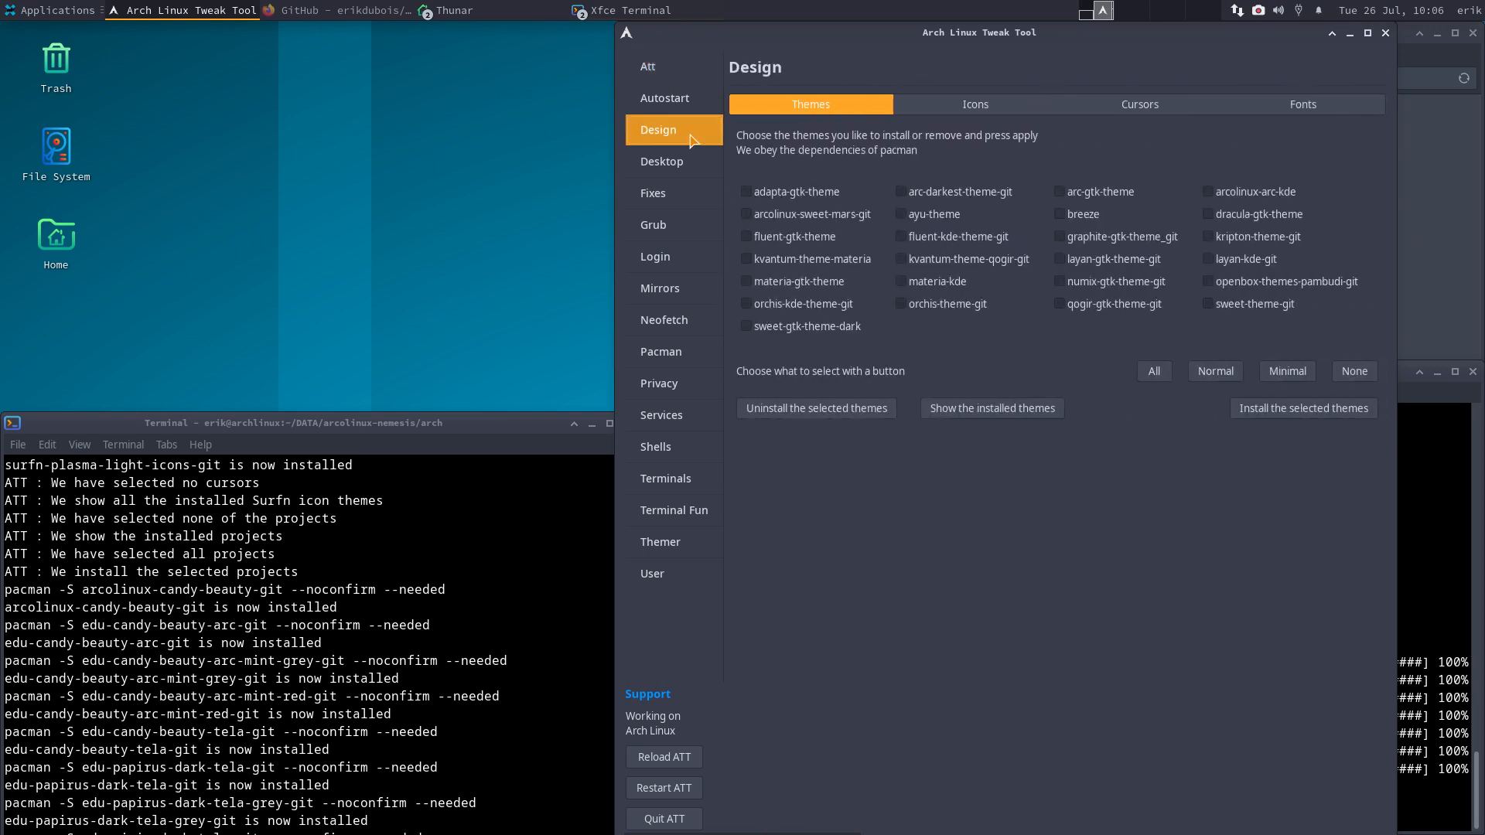
- Show installed themes, toggle breeze on and off, then select every GTK theme
{"action": "left_click", "coordinate": [963, 413]}
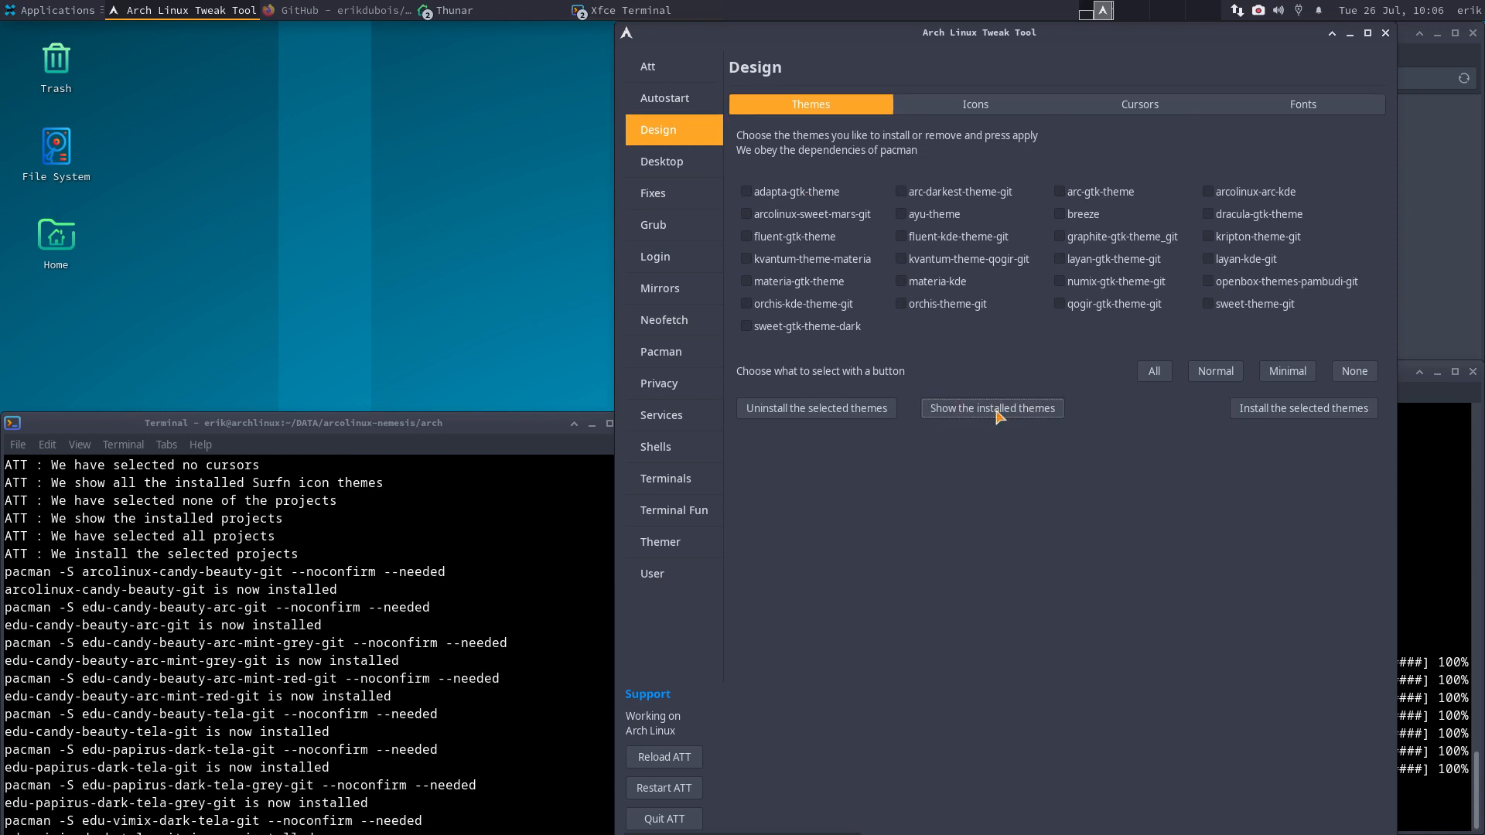
{"action": "left_click", "coordinate": [1064, 219]}
{"action": "left_click", "coordinate": [1061, 216]}
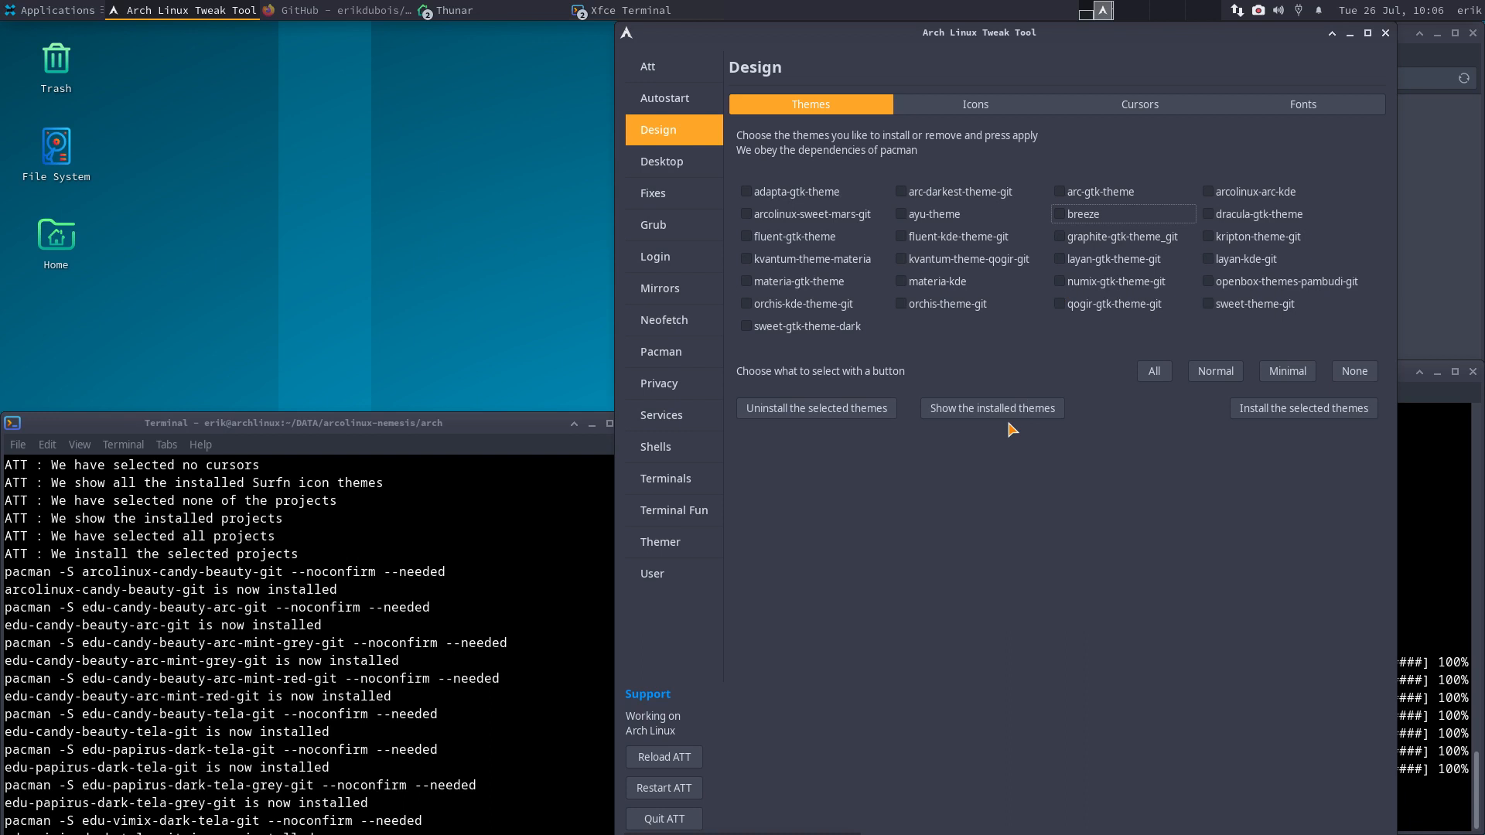
{"action": "left_click", "coordinate": [1152, 372]}
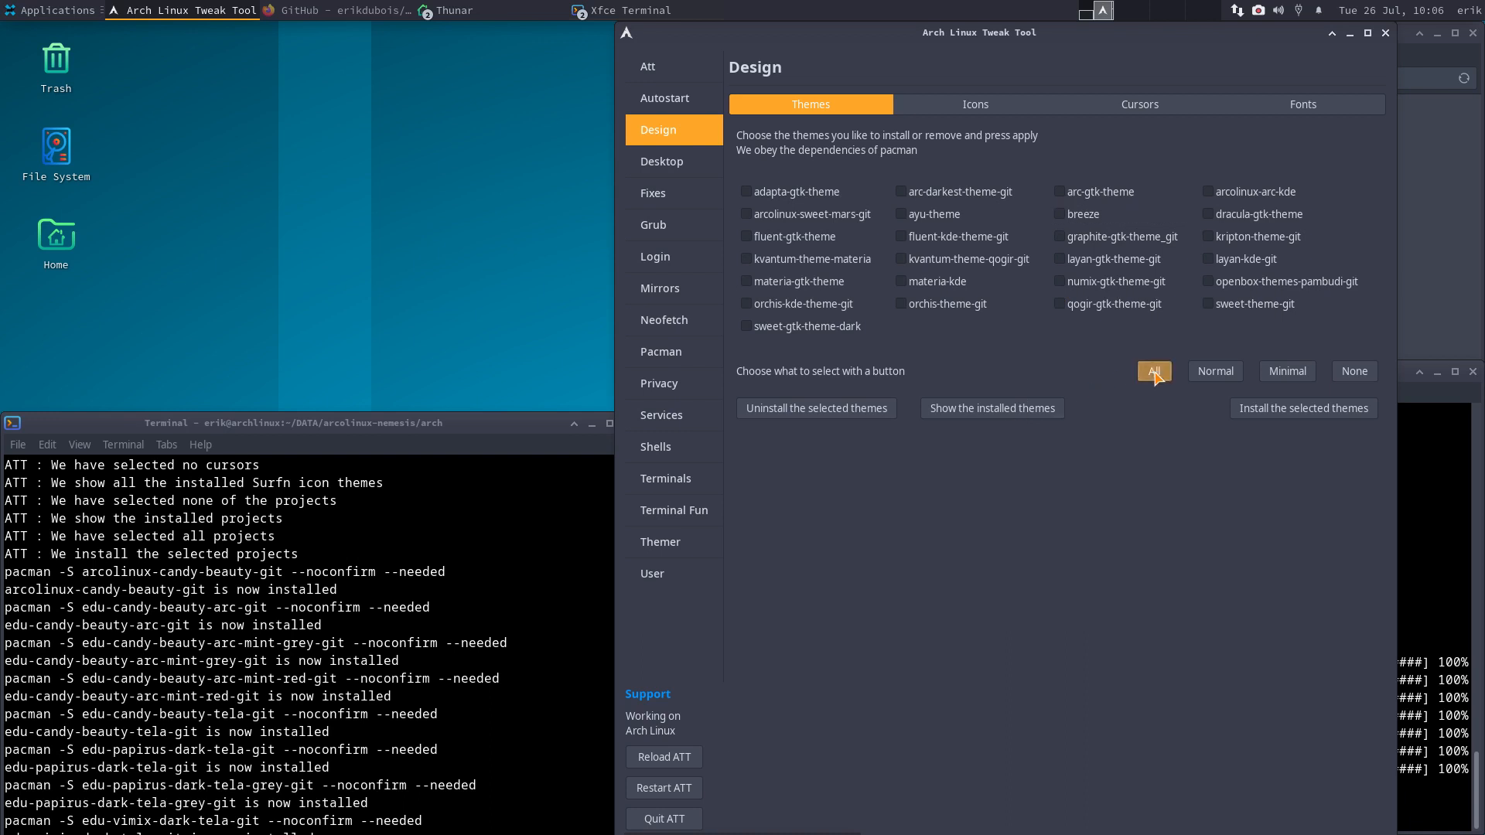
- Install all selected GTK themes and move the terminal up to watch the pacman output
{"action": "left_click", "coordinate": [1302, 433]}
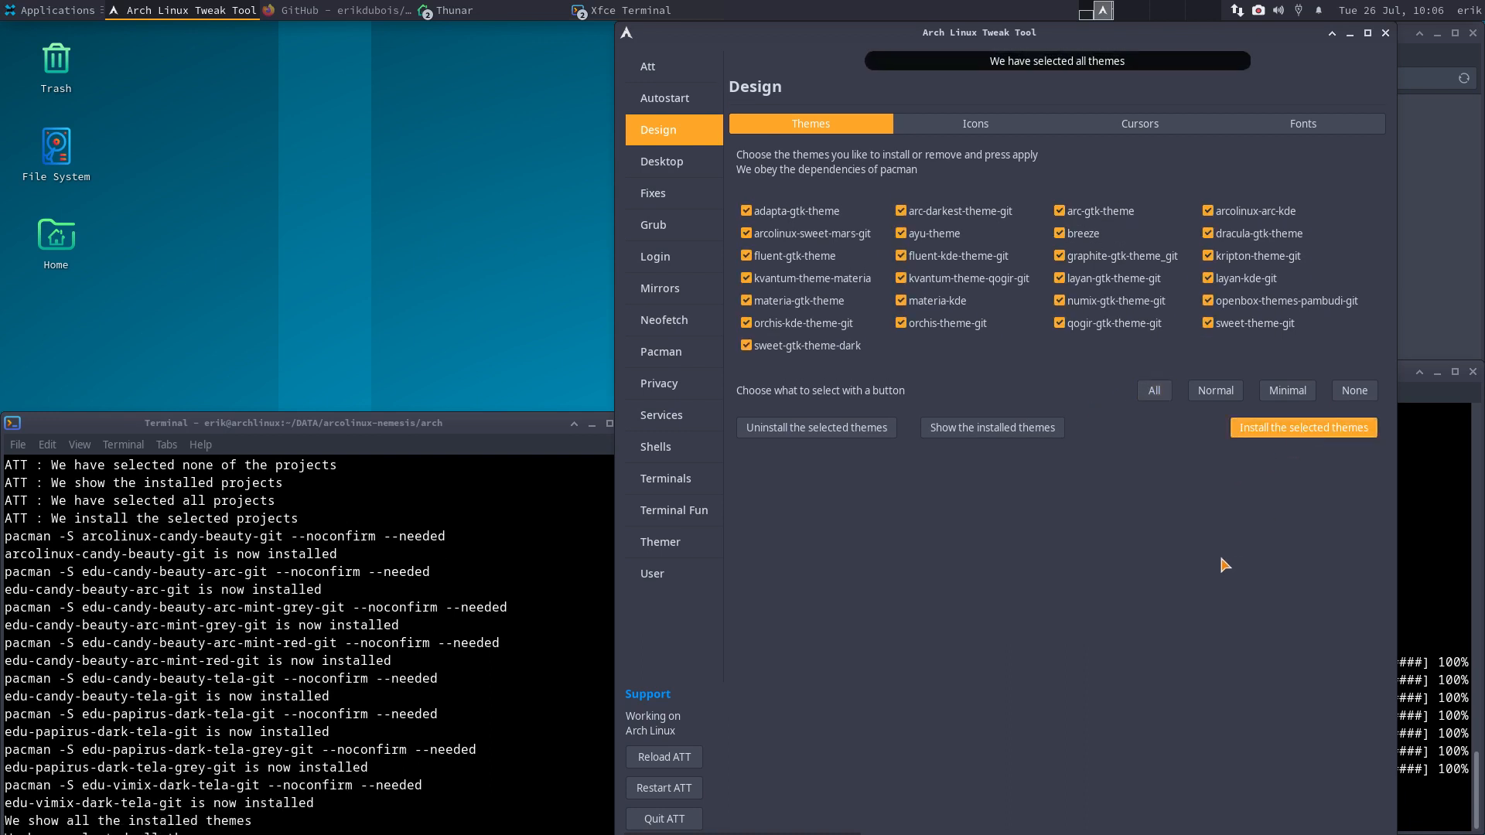
{"action": "left_click_drag", "start_coordinate": [441, 421], "coordinate": [441, 275]}
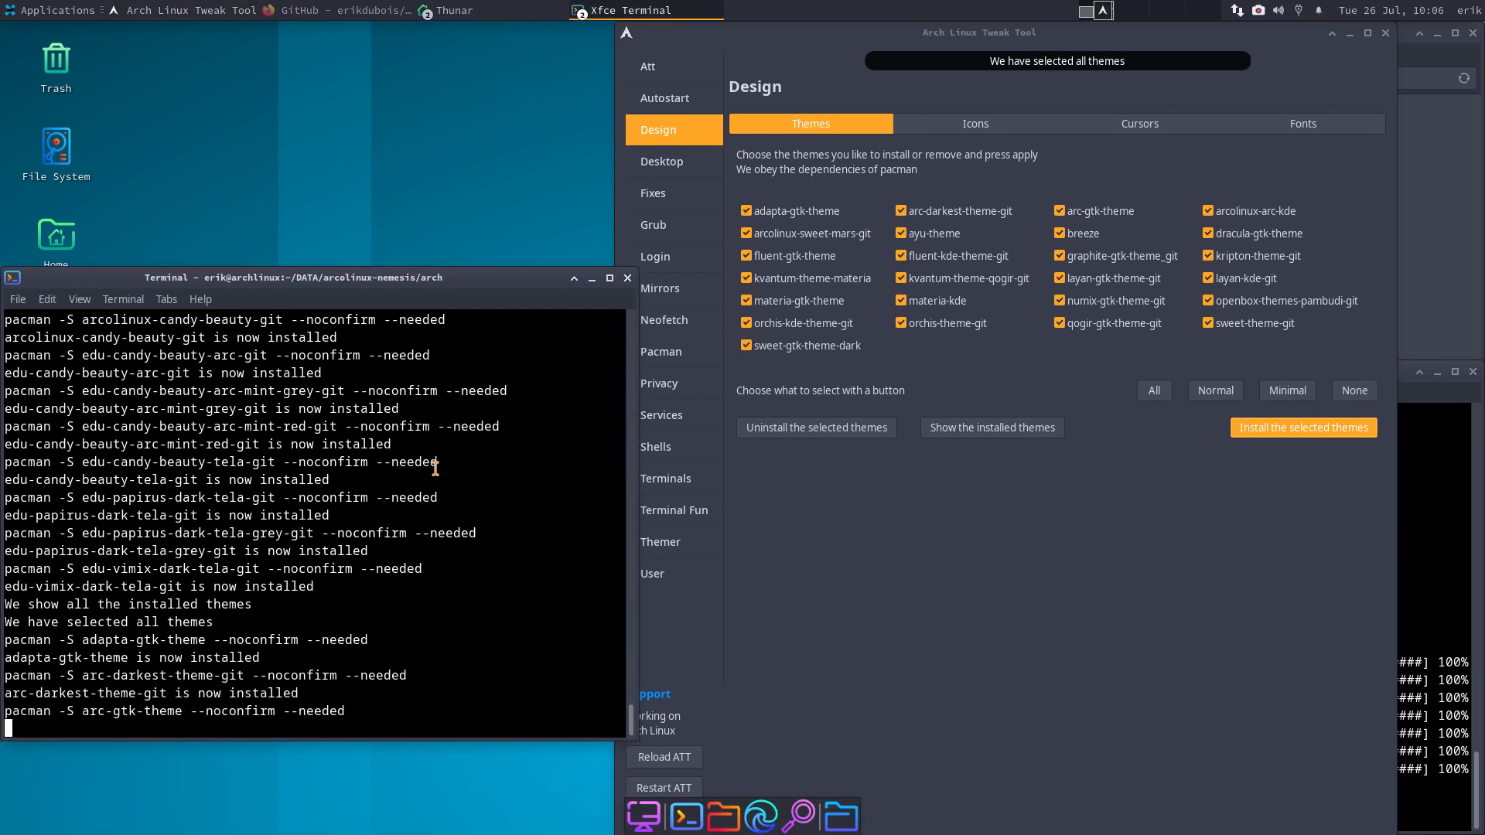
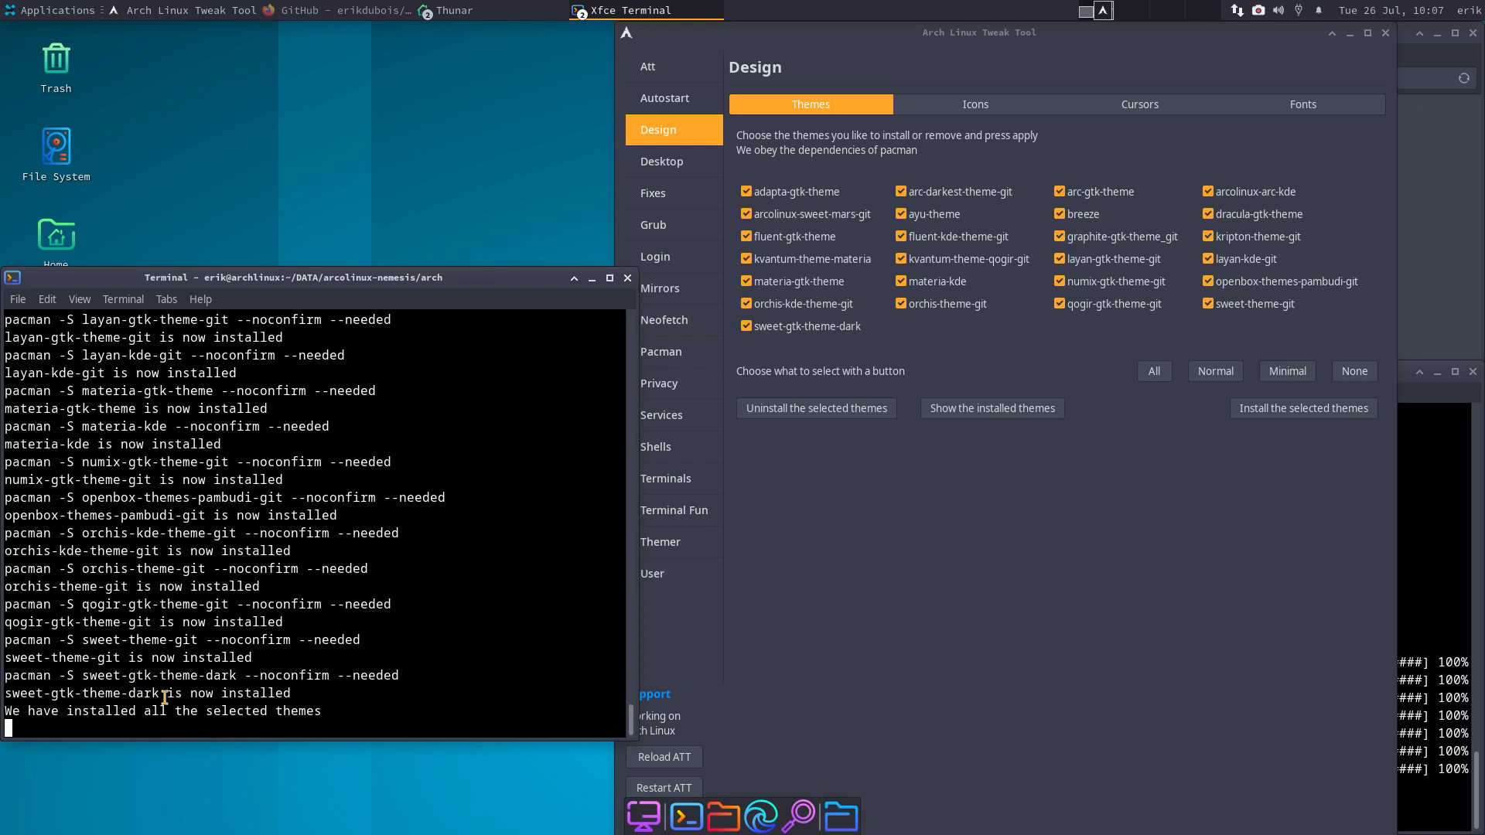
- Tick only the installed themes, then run 'sudo pacman -S breeze' in a new terminal
{"action": "left_click", "coordinate": [1357, 378]}
{"action": "left_click", "coordinate": [1019, 430]}
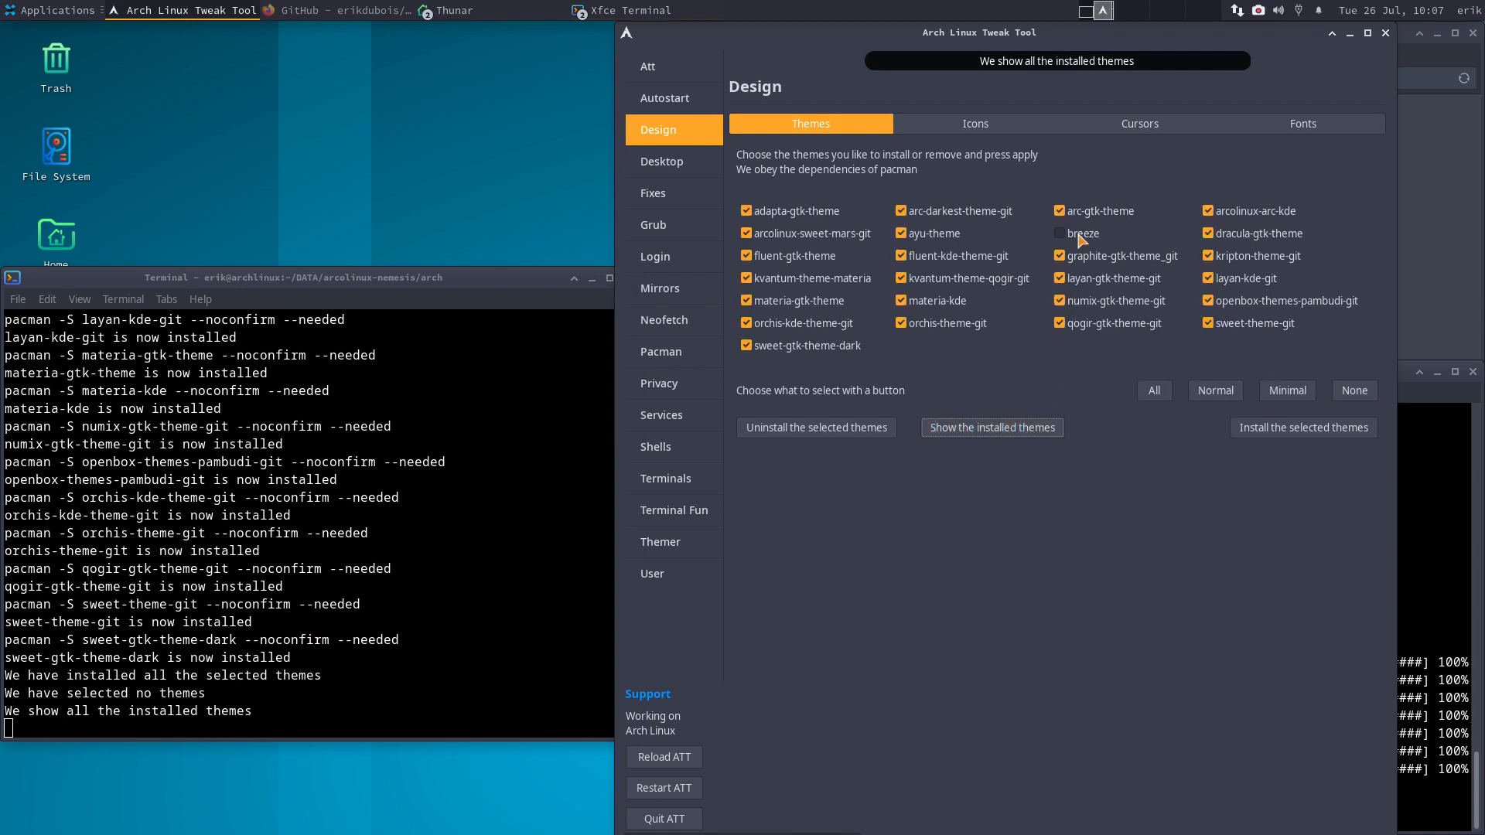
{"action": "key", "text": "ctrl+alt+t"}
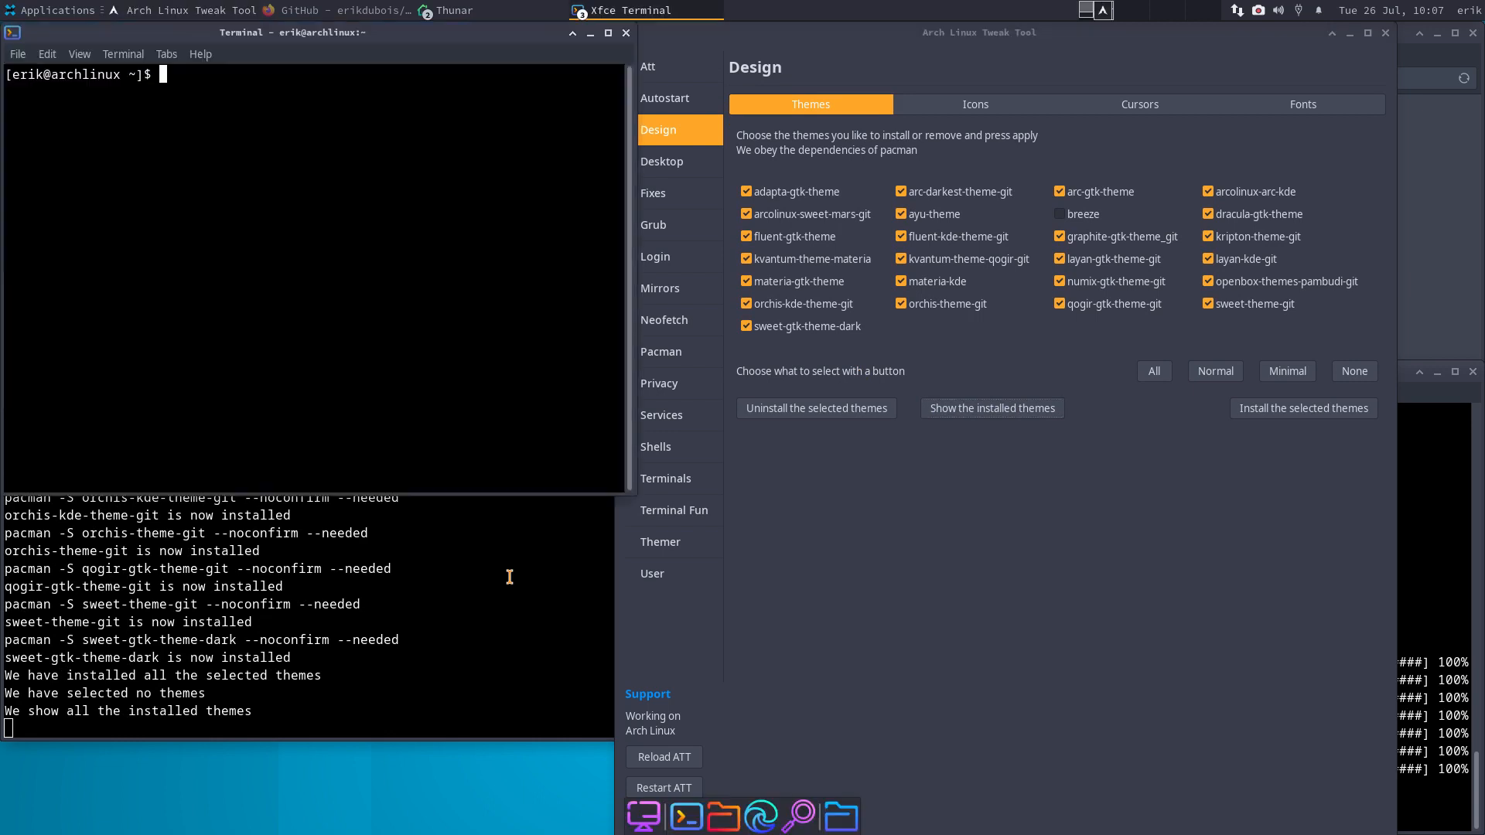
{"action": "type", "text": "sudo pacman "}
{"action": "type", "text": "_"}
{"action": "key", "text": "BackSpace"}
{"action": "key", "text": "BackSpace"}
{"action": "type", "text": "-S breeze"}
{"action": "key", "text": "Return"}
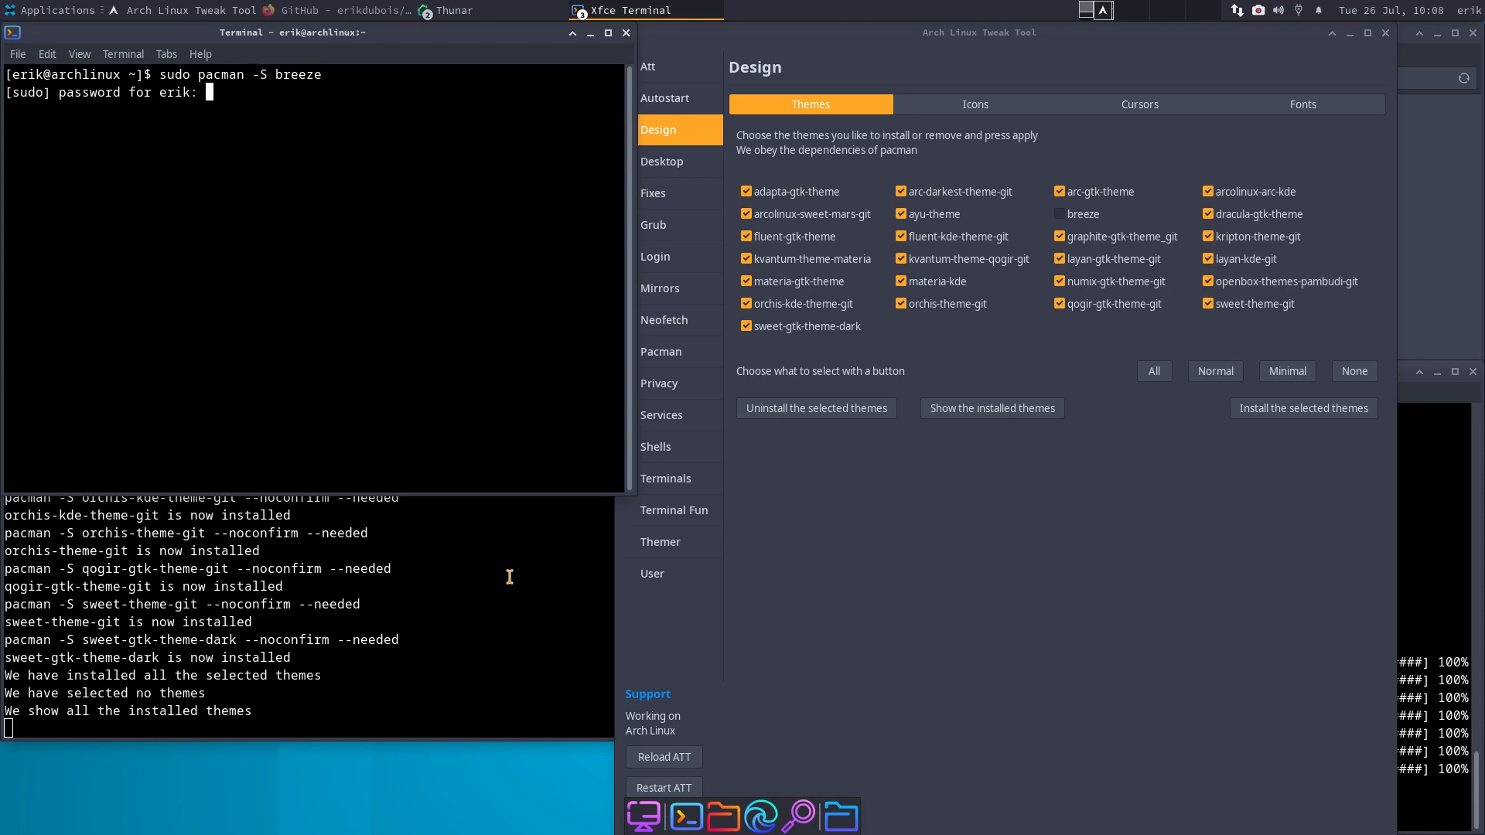
- Enter the password, then close the terminal and abandon the breeze install
{"action": "key", "text": "Return"}
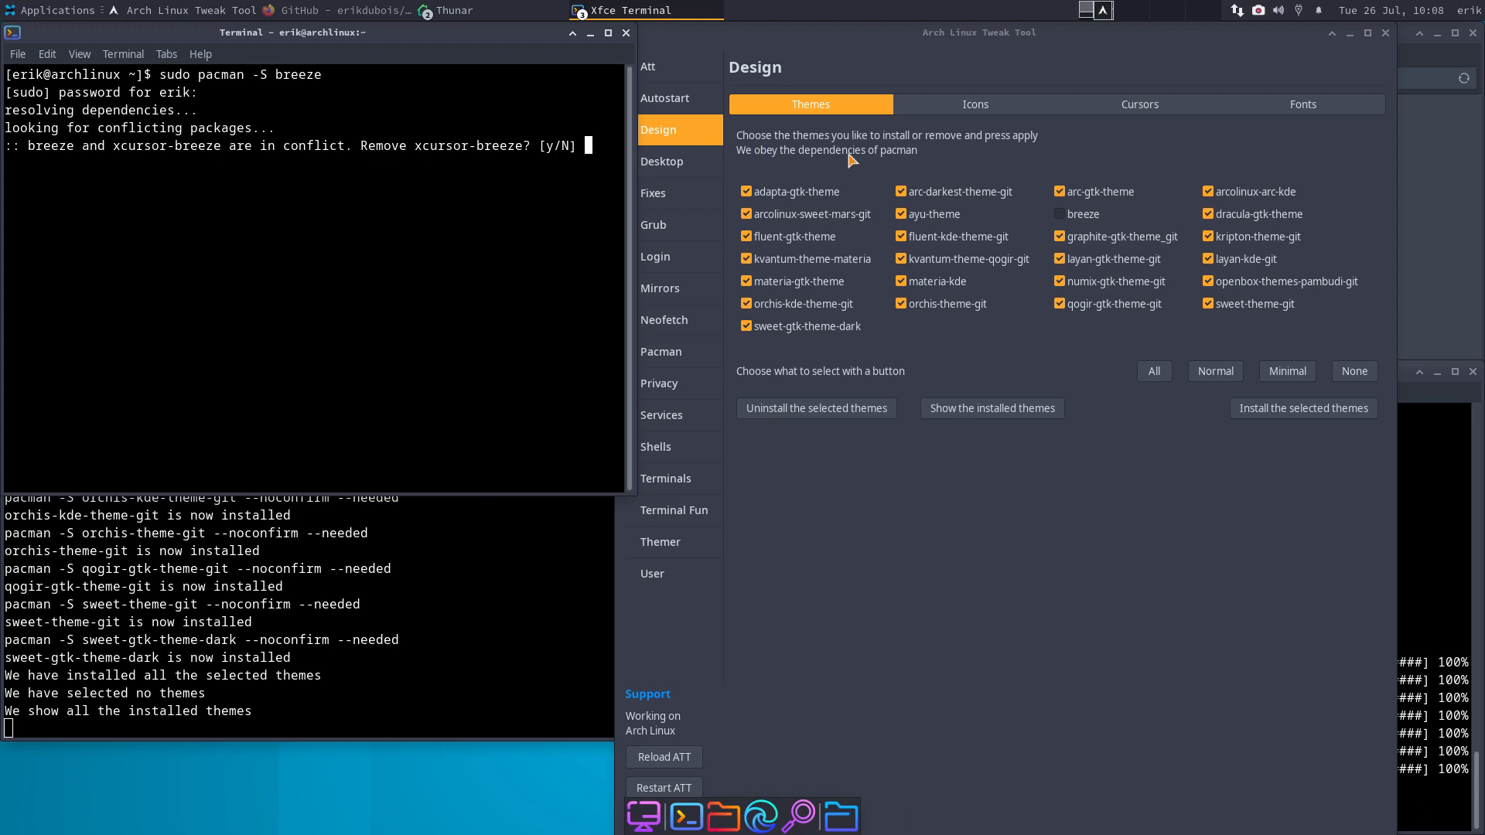
{"action": "left_click", "coordinate": [625, 32]}
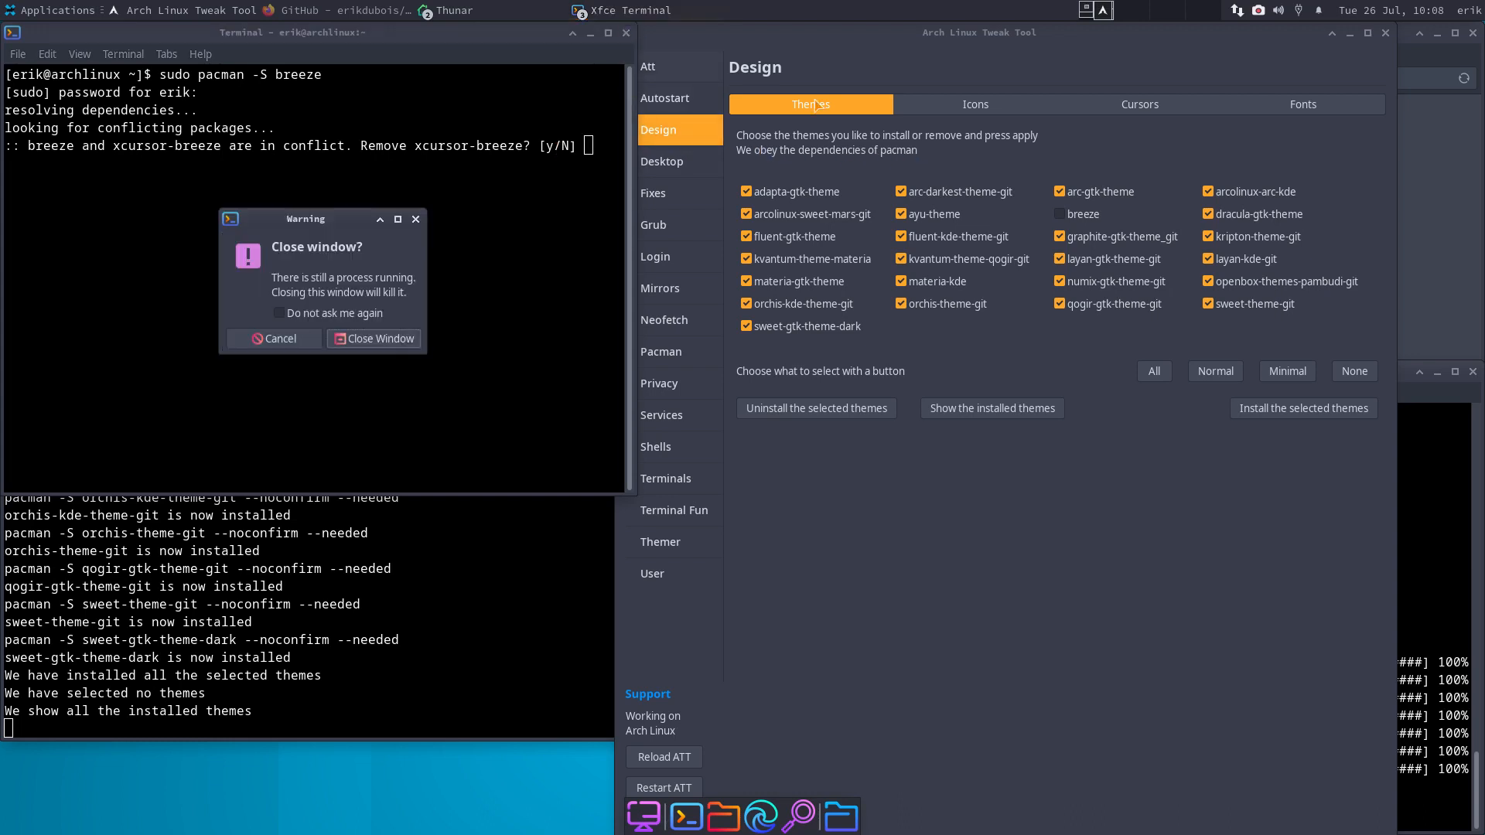
{"action": "left_click", "coordinate": [383, 341]}
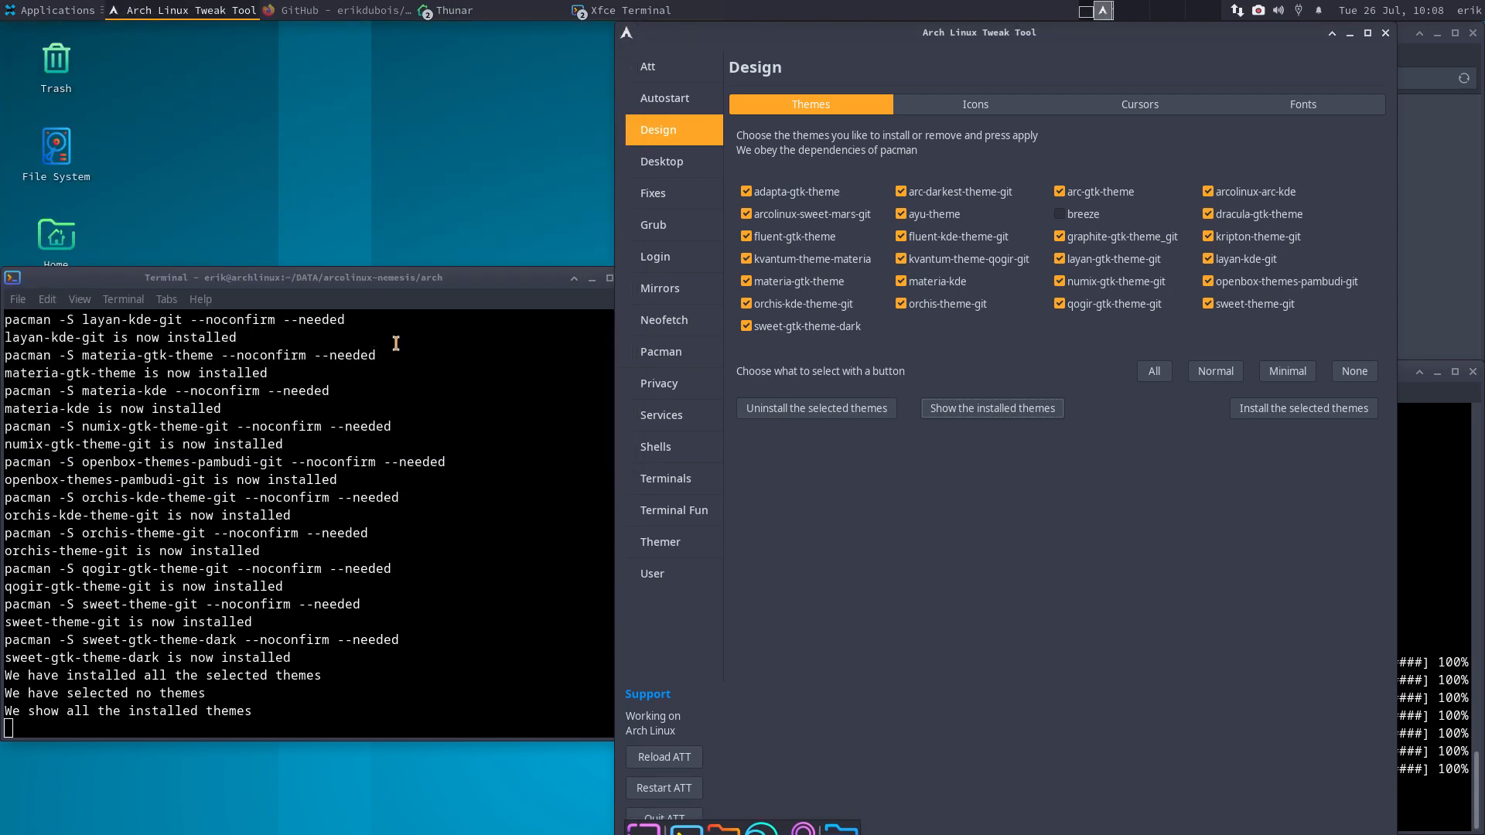
- On the Icons list, clear the selection and show only the installed icon themes
{"action": "left_click", "coordinate": [975, 103]}
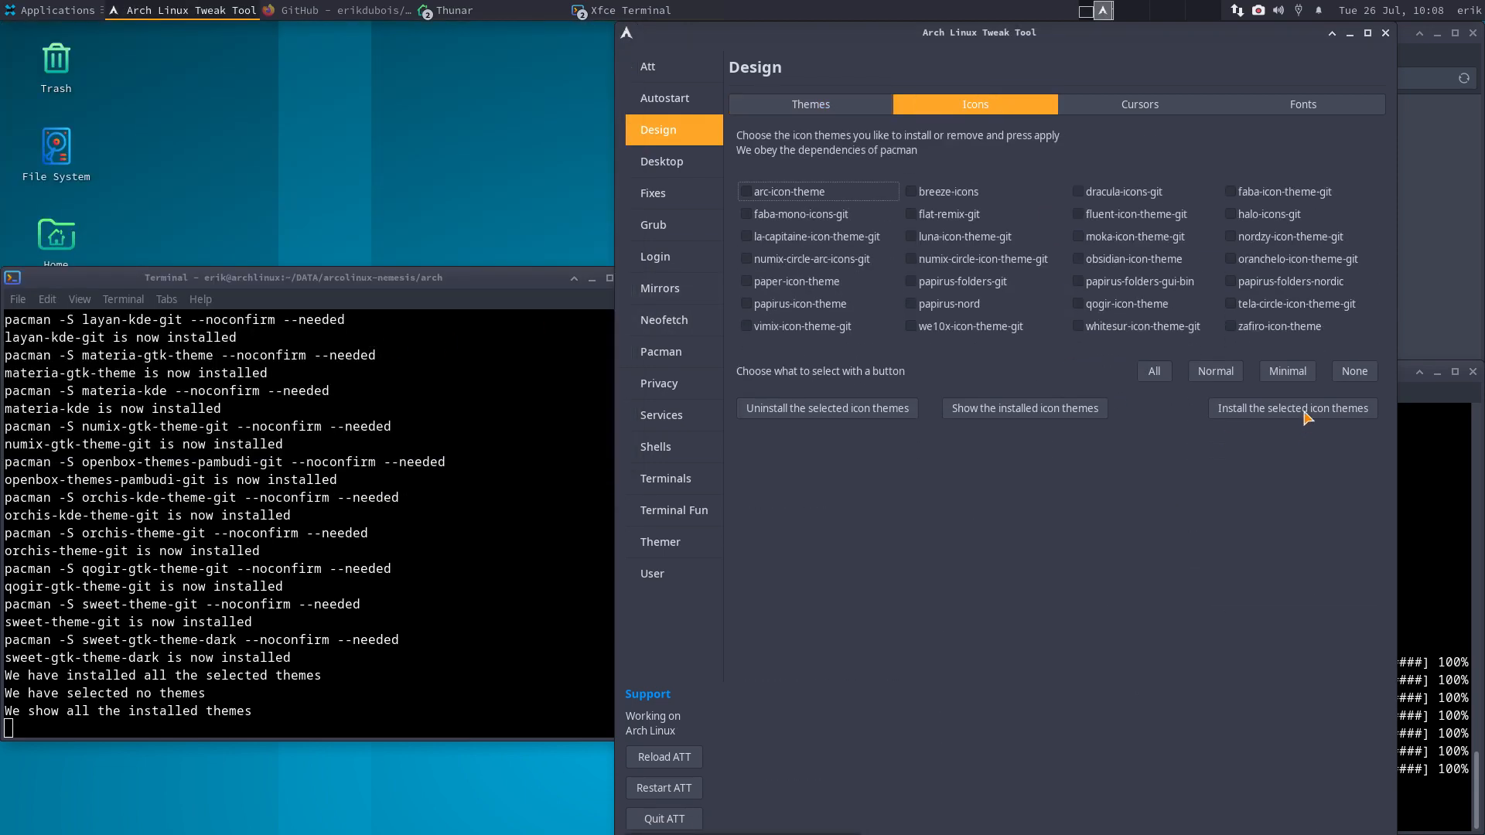
{"action": "left_click", "coordinate": [1154, 372]}
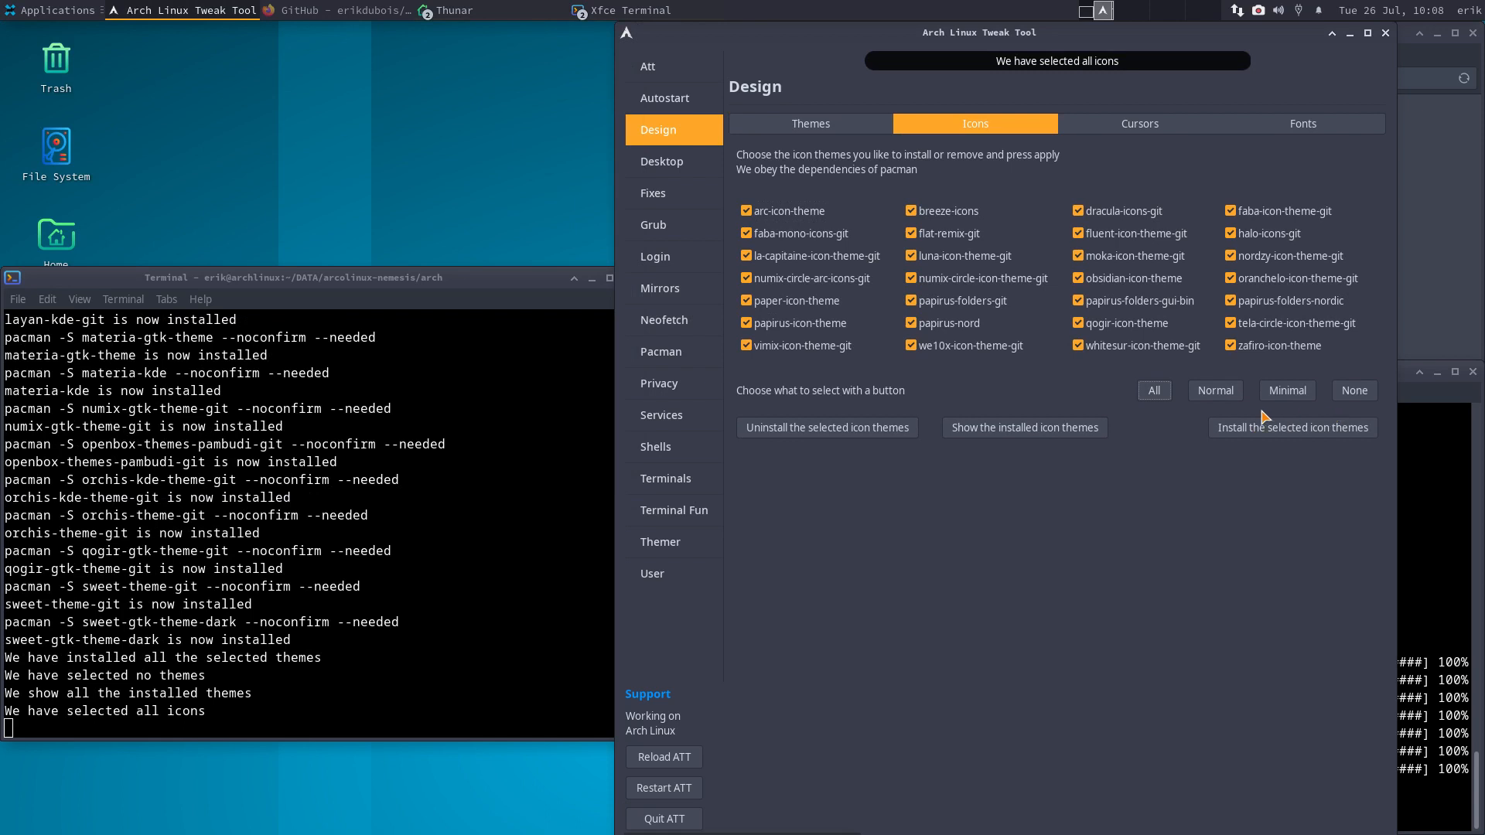
{"action": "left_click", "coordinate": [1352, 390]}
{"action": "left_click", "coordinate": [1039, 429]}
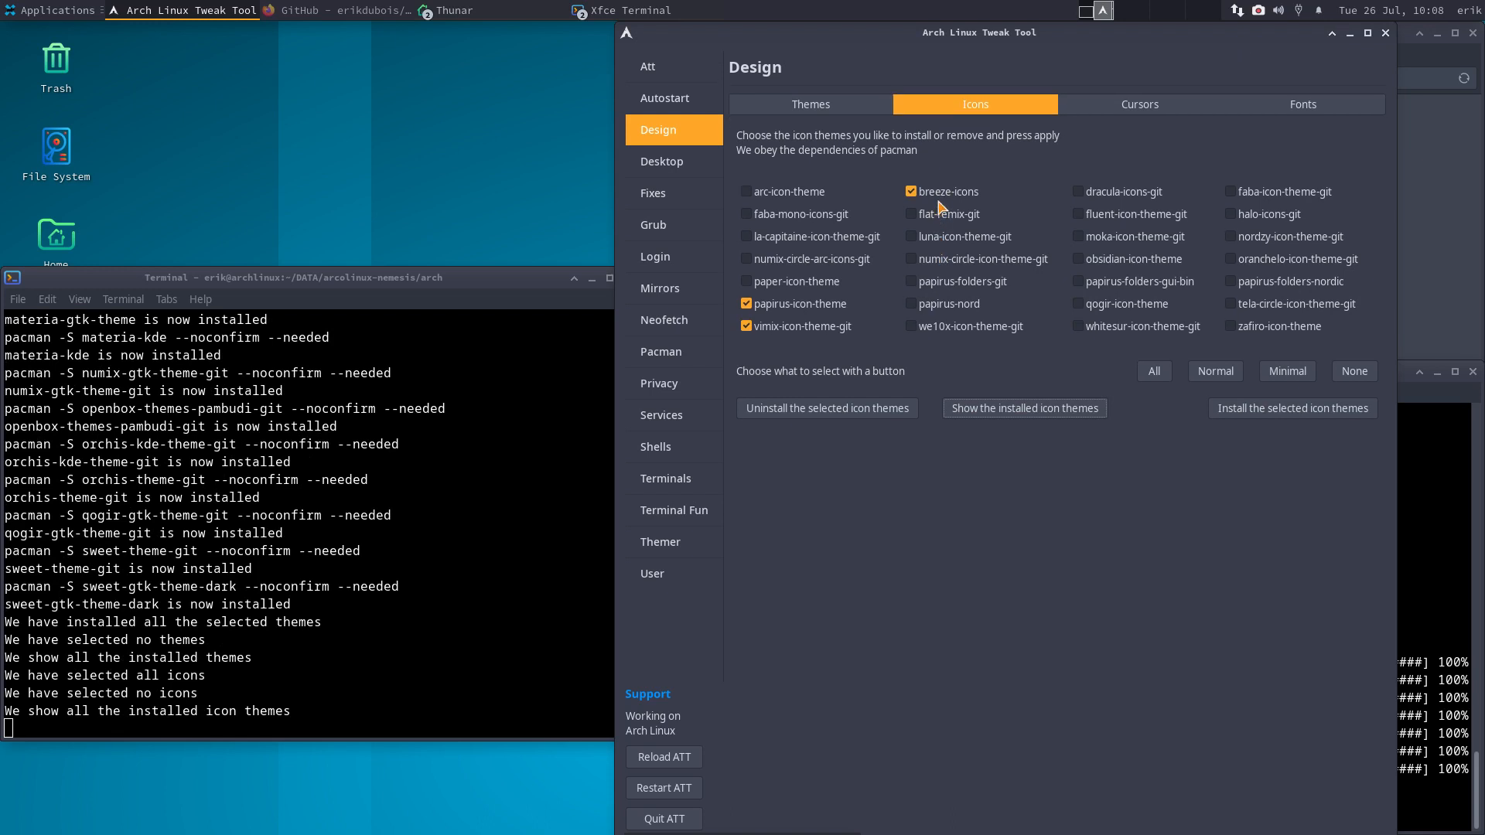
- Browse the Surfn icon project page, then return and select every icon theme
{"action": "left_click", "coordinate": [699, 75]}
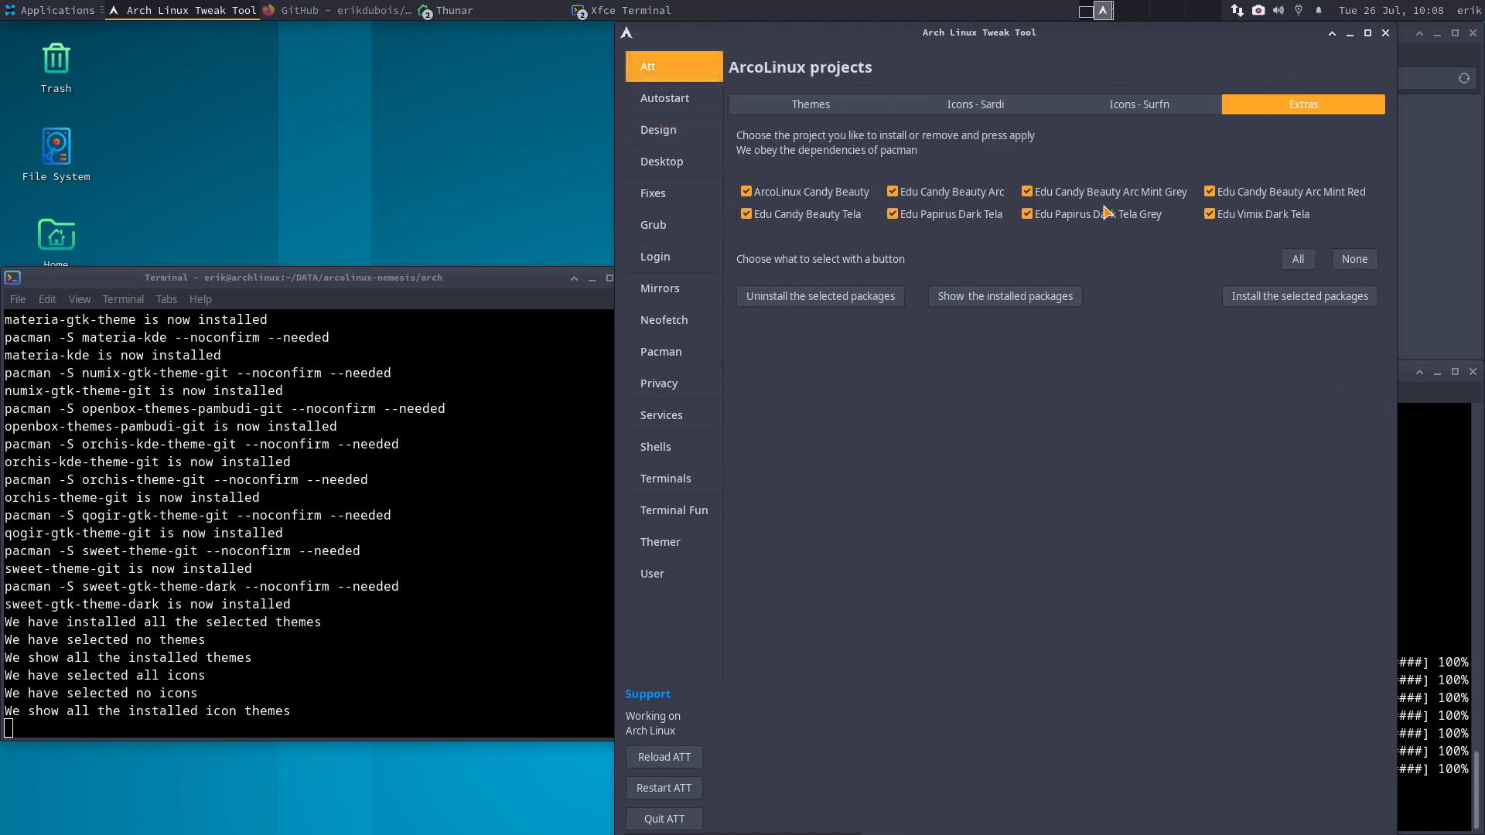
{"action": "left_click", "coordinate": [1116, 111]}
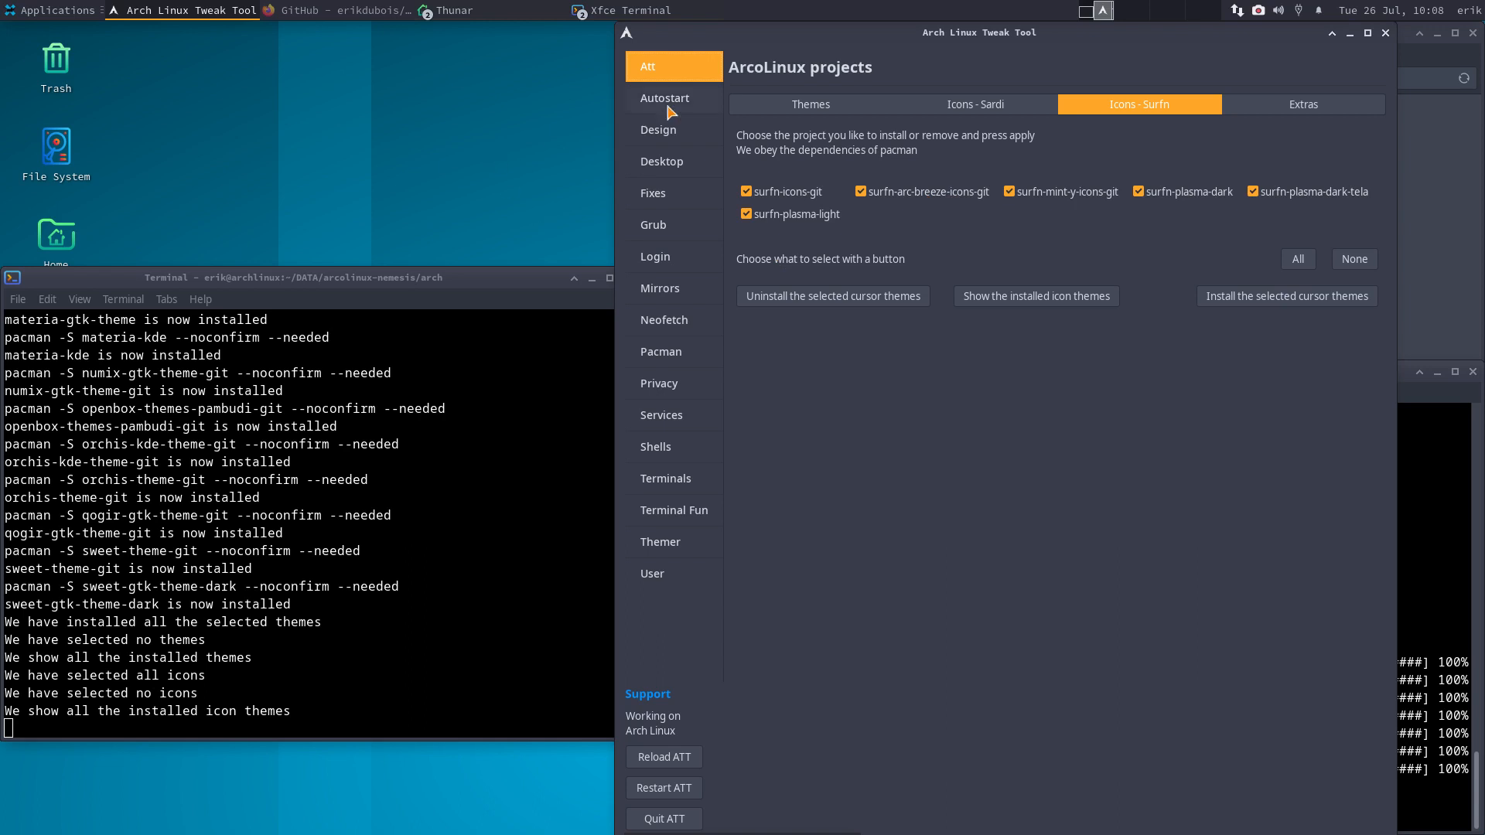
{"action": "left_click", "coordinate": [669, 131]}
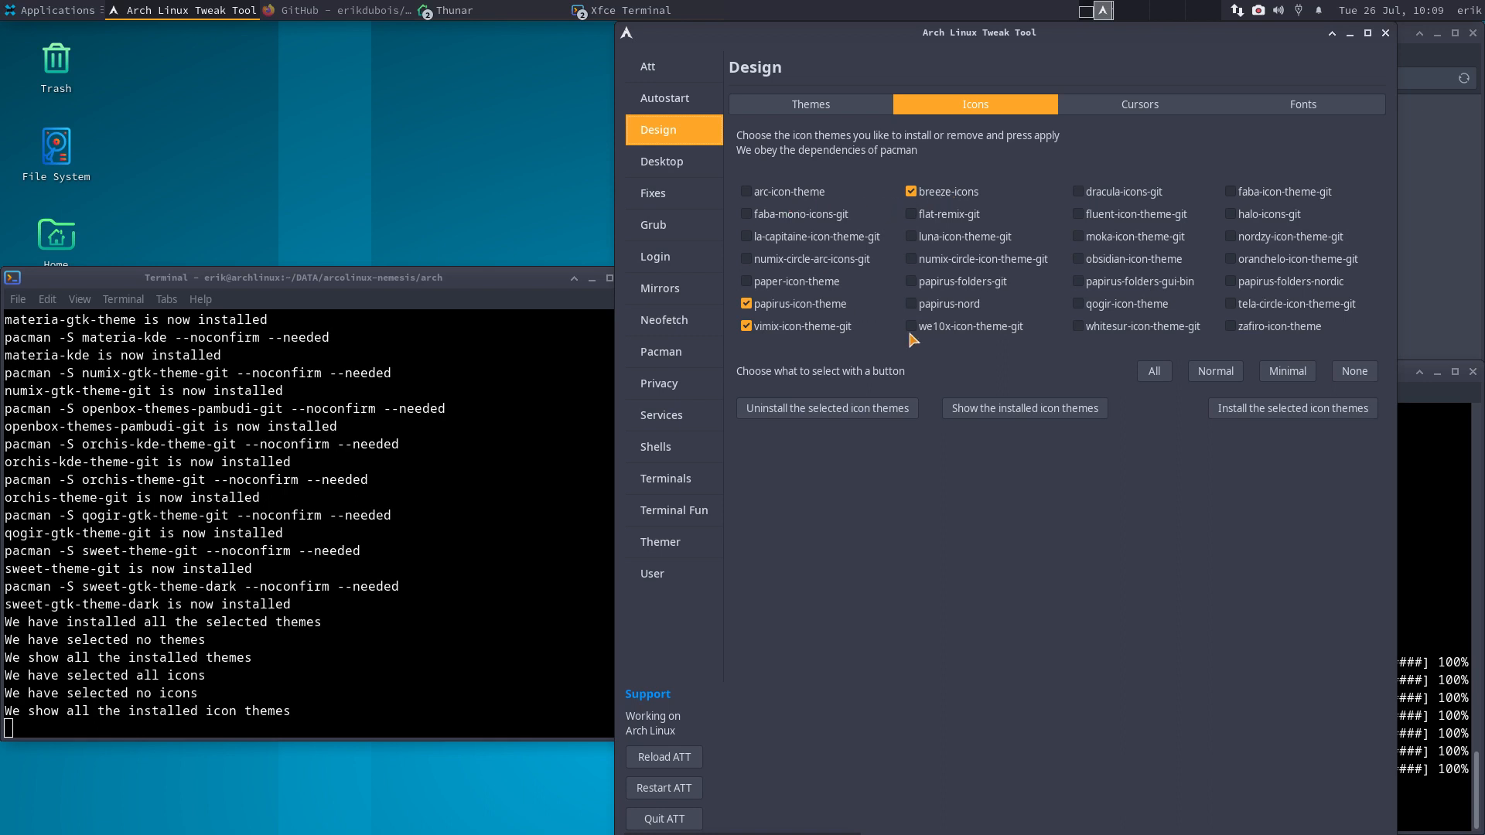
{"action": "left_click", "coordinate": [1152, 372]}
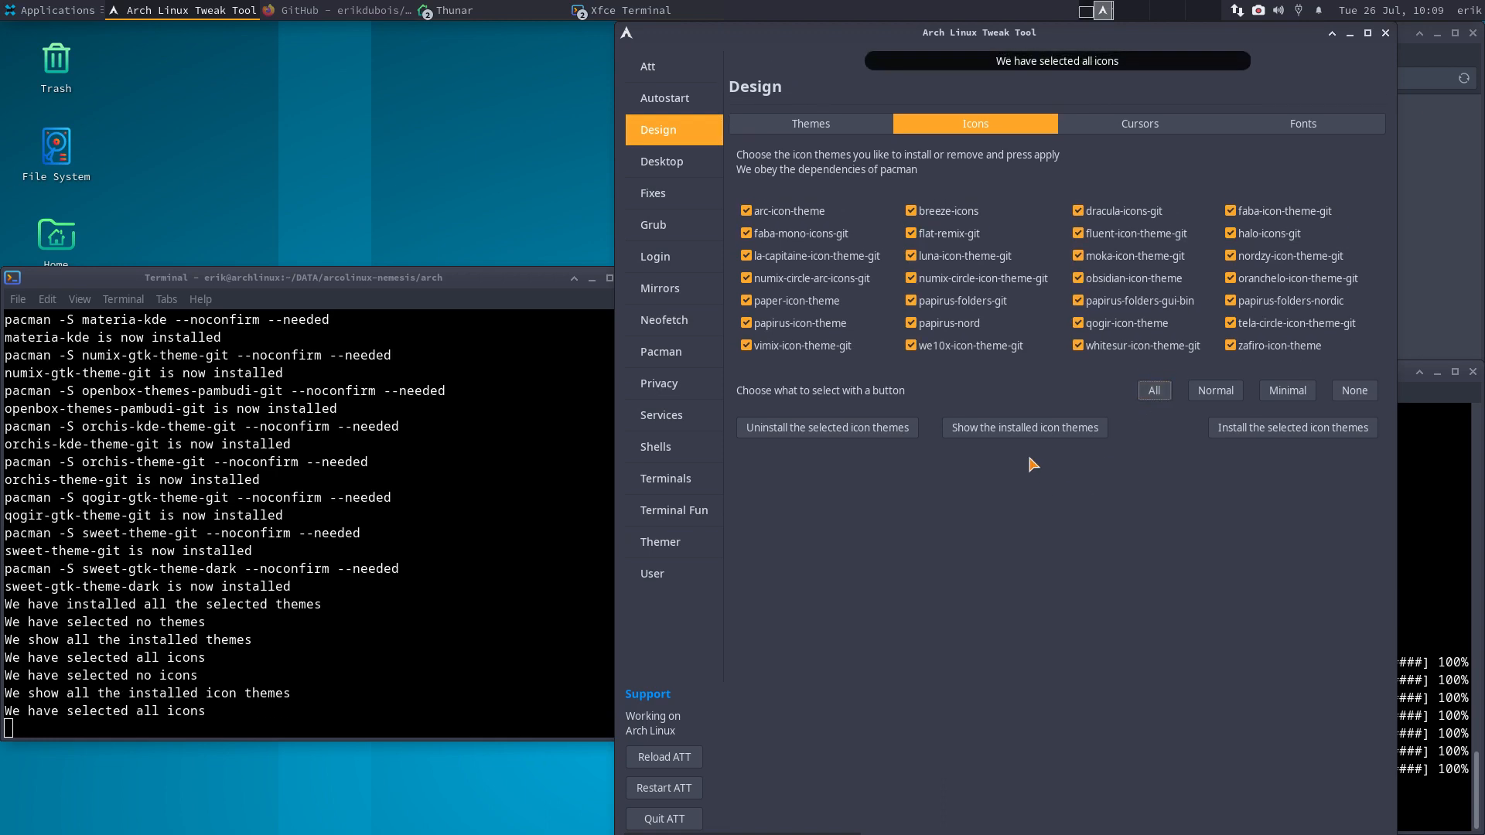
- Install the selected icon themes and move the tweak tool window higher up
{"action": "left_click", "coordinate": [1303, 430]}
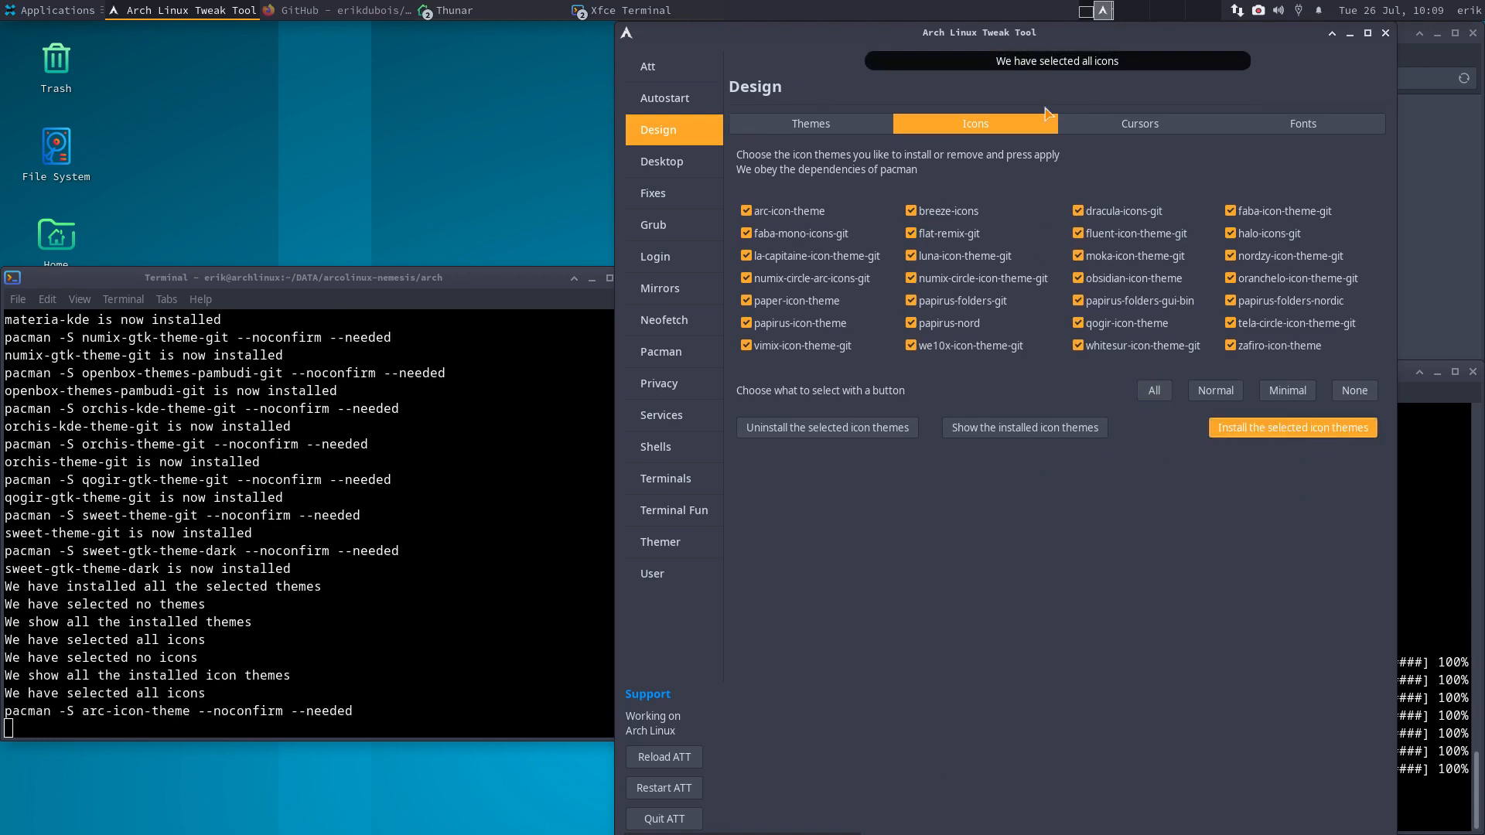
{"action": "left_click_drag", "start_coordinate": [1059, 23], "coordinate": [1086, 755]}
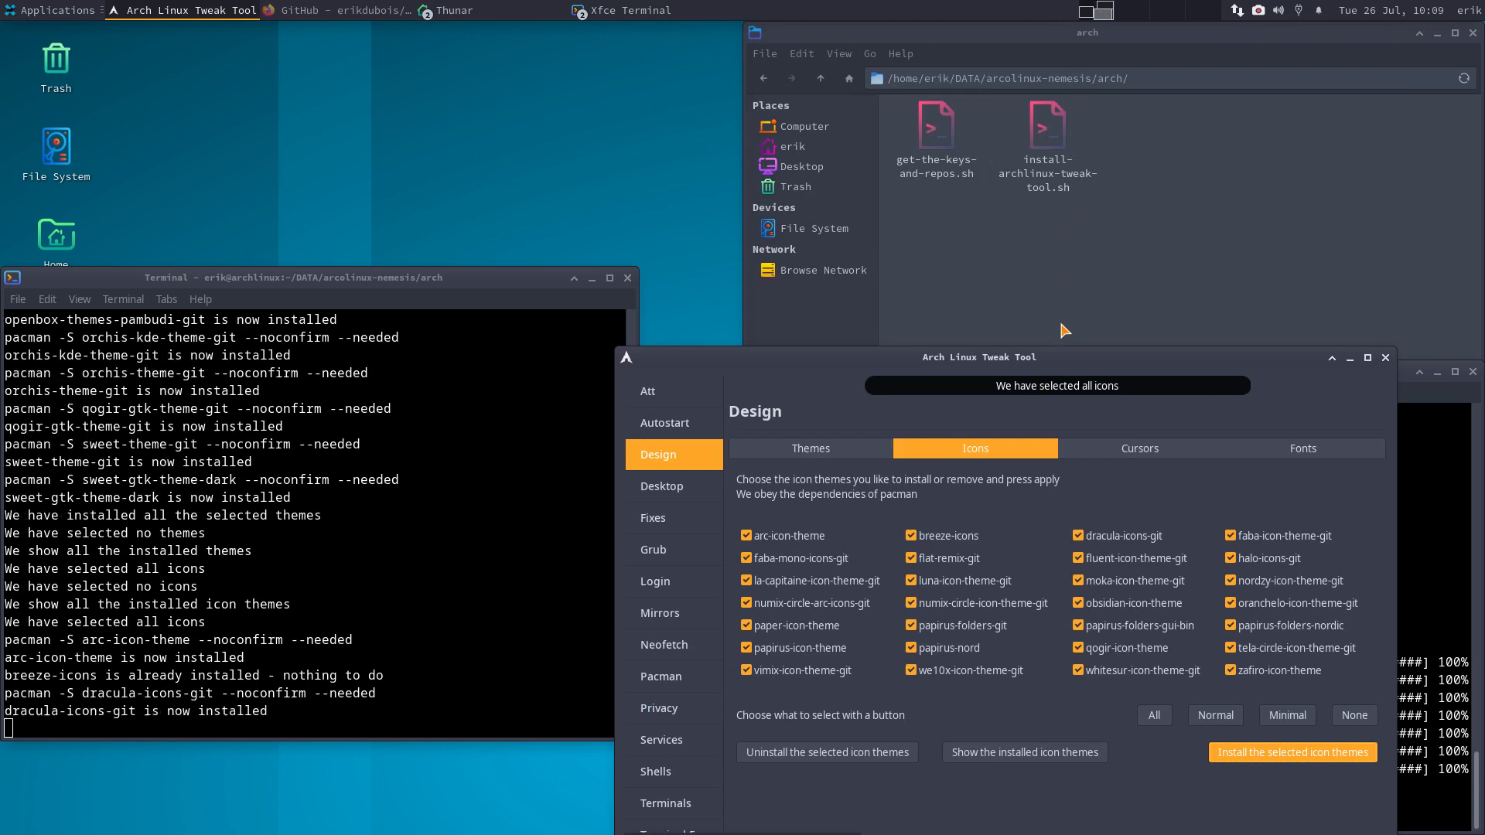
{"action": "left_click_drag", "start_coordinate": [1058, 362], "coordinate": [1087, 86]}
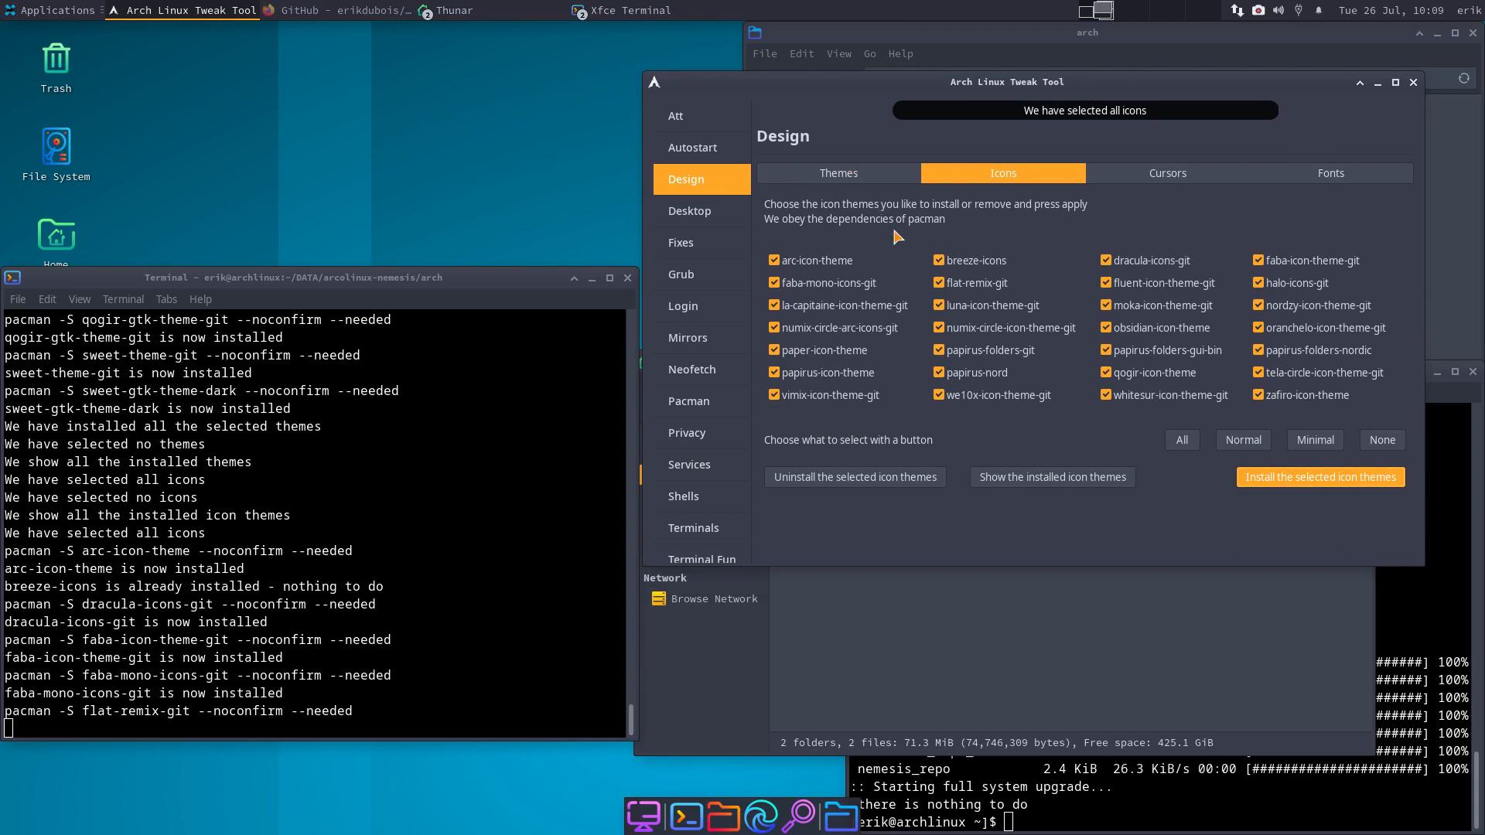
- Set the desktop wallpaper to the autumn tree image via Desktop Settings
{"action": "right_click", "coordinate": [466, 147]}
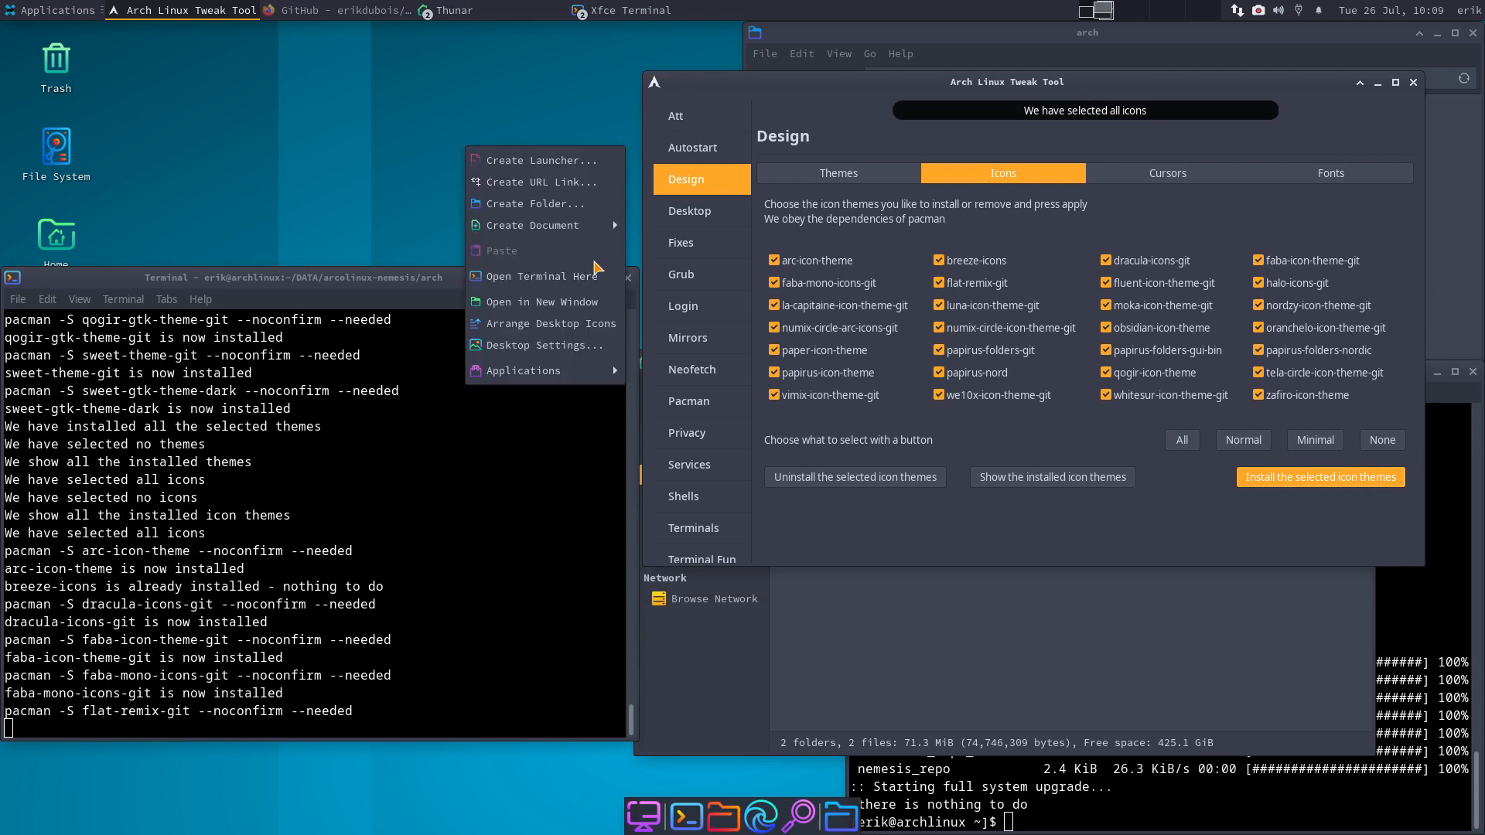
{"action": "left_click", "coordinate": [595, 344]}
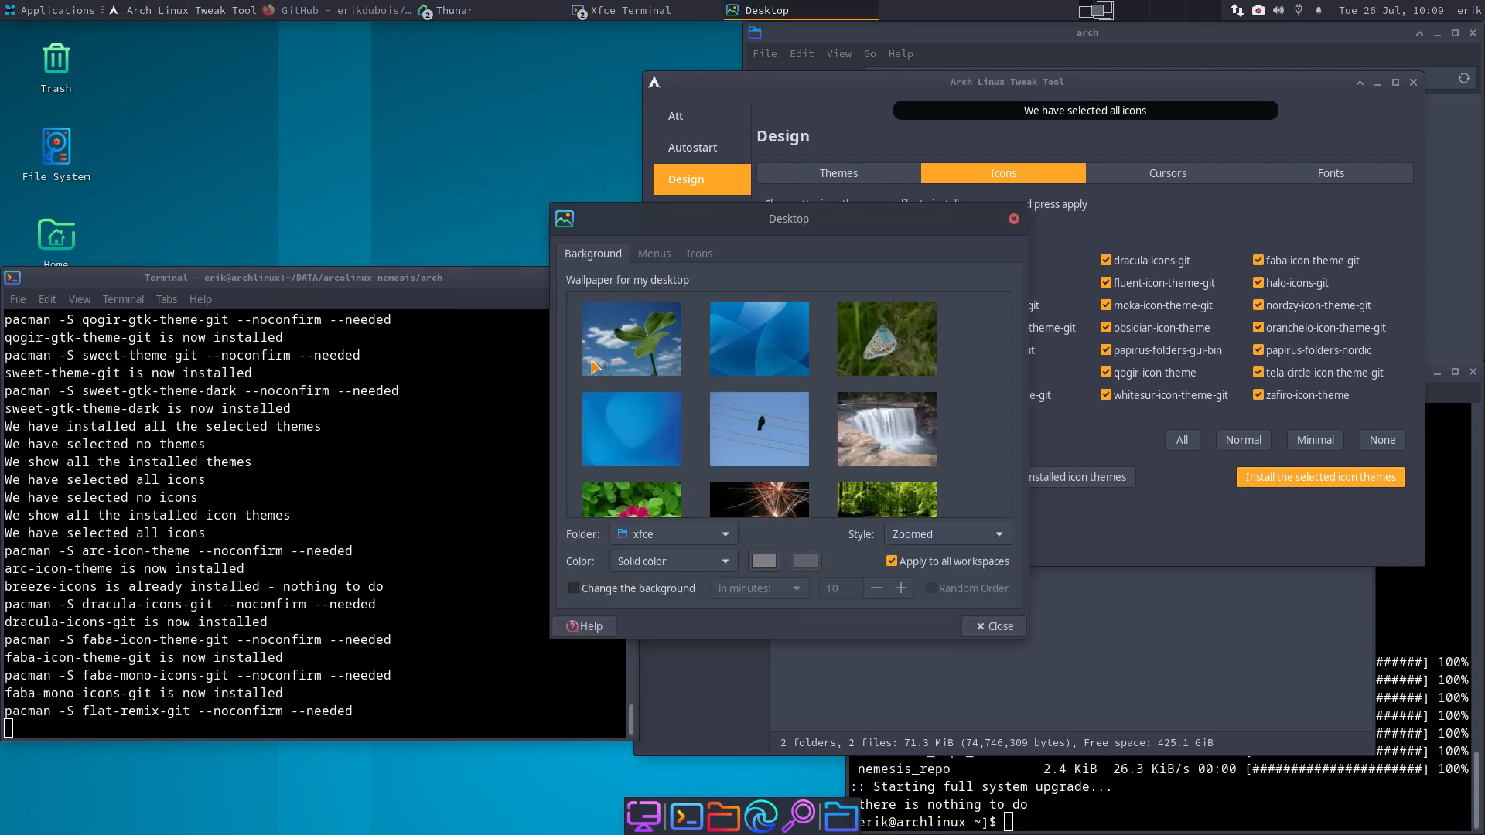
{"action": "scroll", "coordinate": [808, 433], "scroll_direction": "down", "scroll_amount": 5}
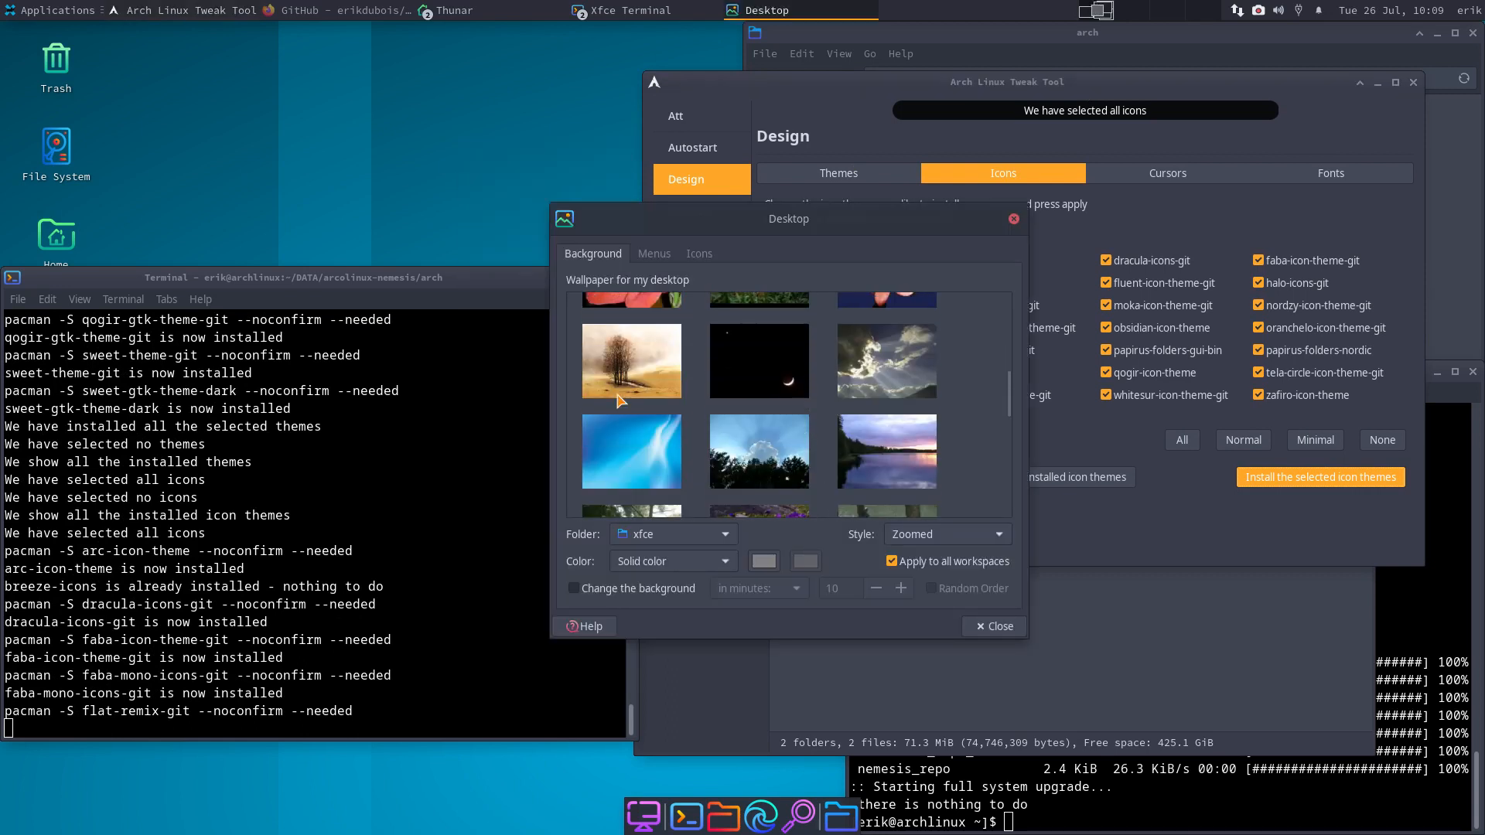
{"action": "left_click", "coordinate": [685, 402]}
{"action": "scroll", "coordinate": [789, 457], "scroll_direction": "down", "scroll_amount": 6}
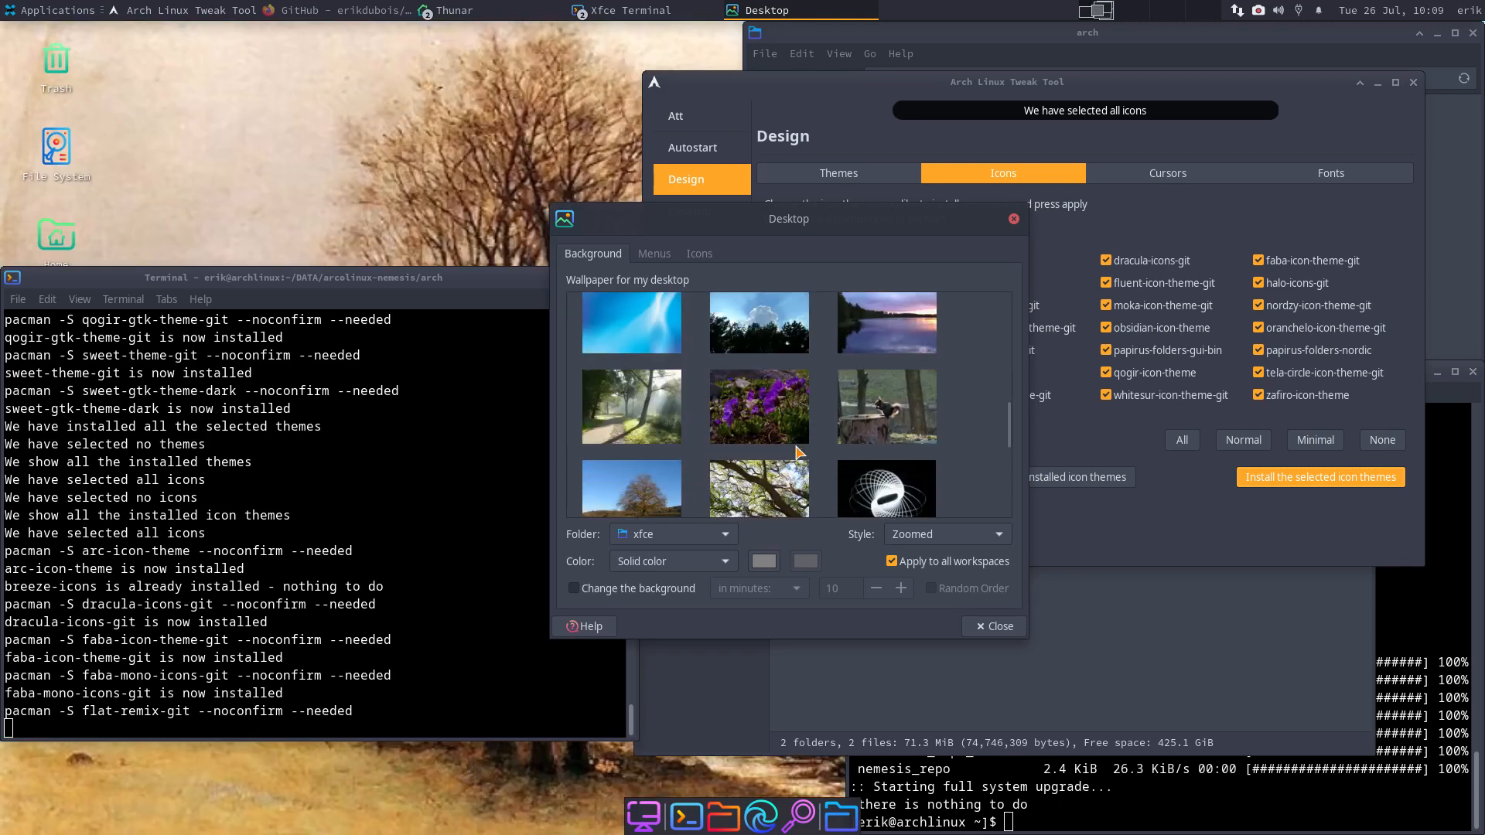
{"action": "left_click", "coordinate": [1014, 220]}
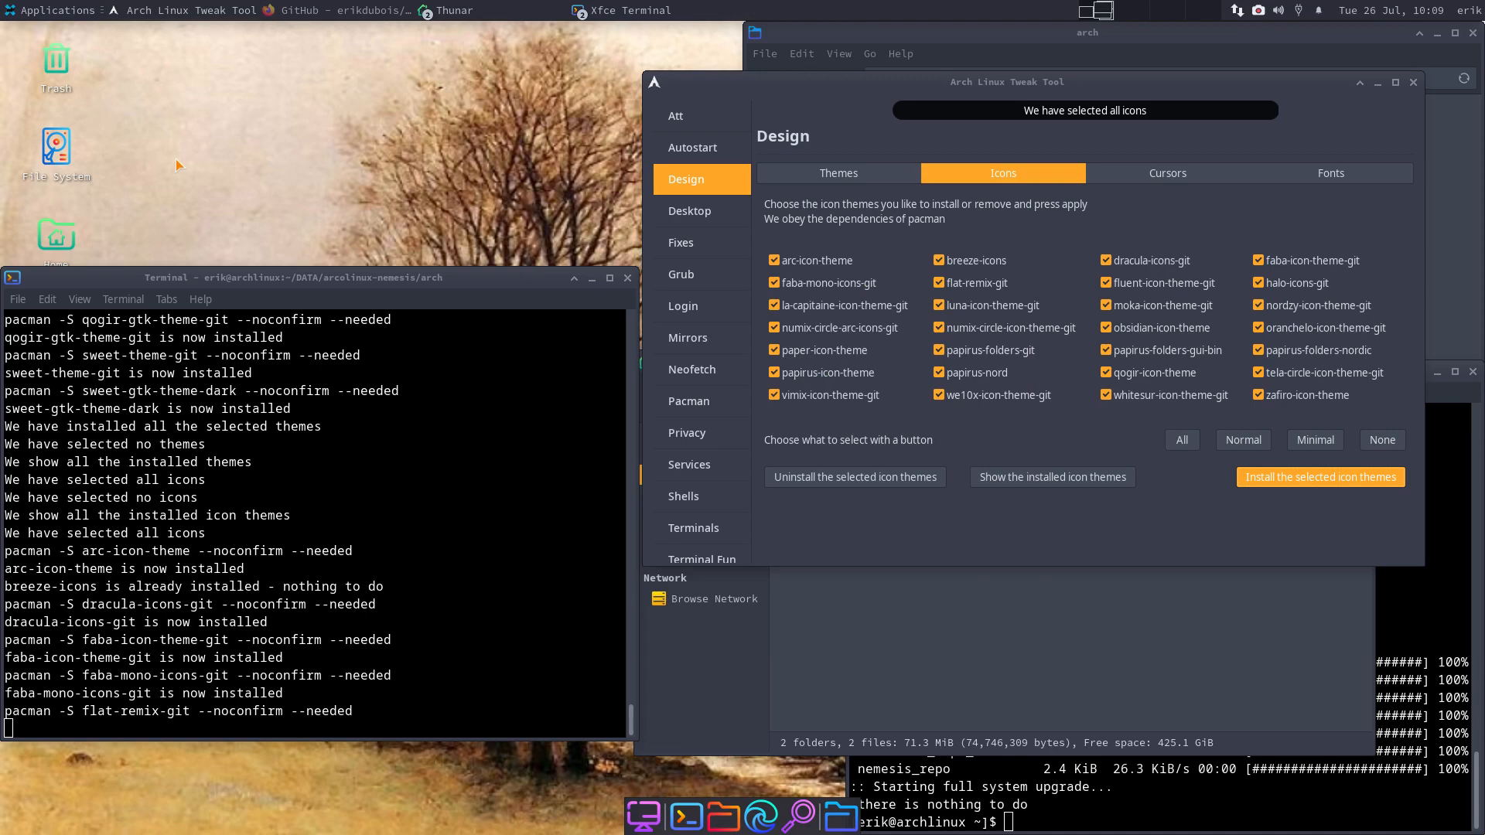
- Run 'sudo pacman -S variety' in a new terminal, which fails on the locked database
{"action": "key", "text": "ctrl+alt+t"}
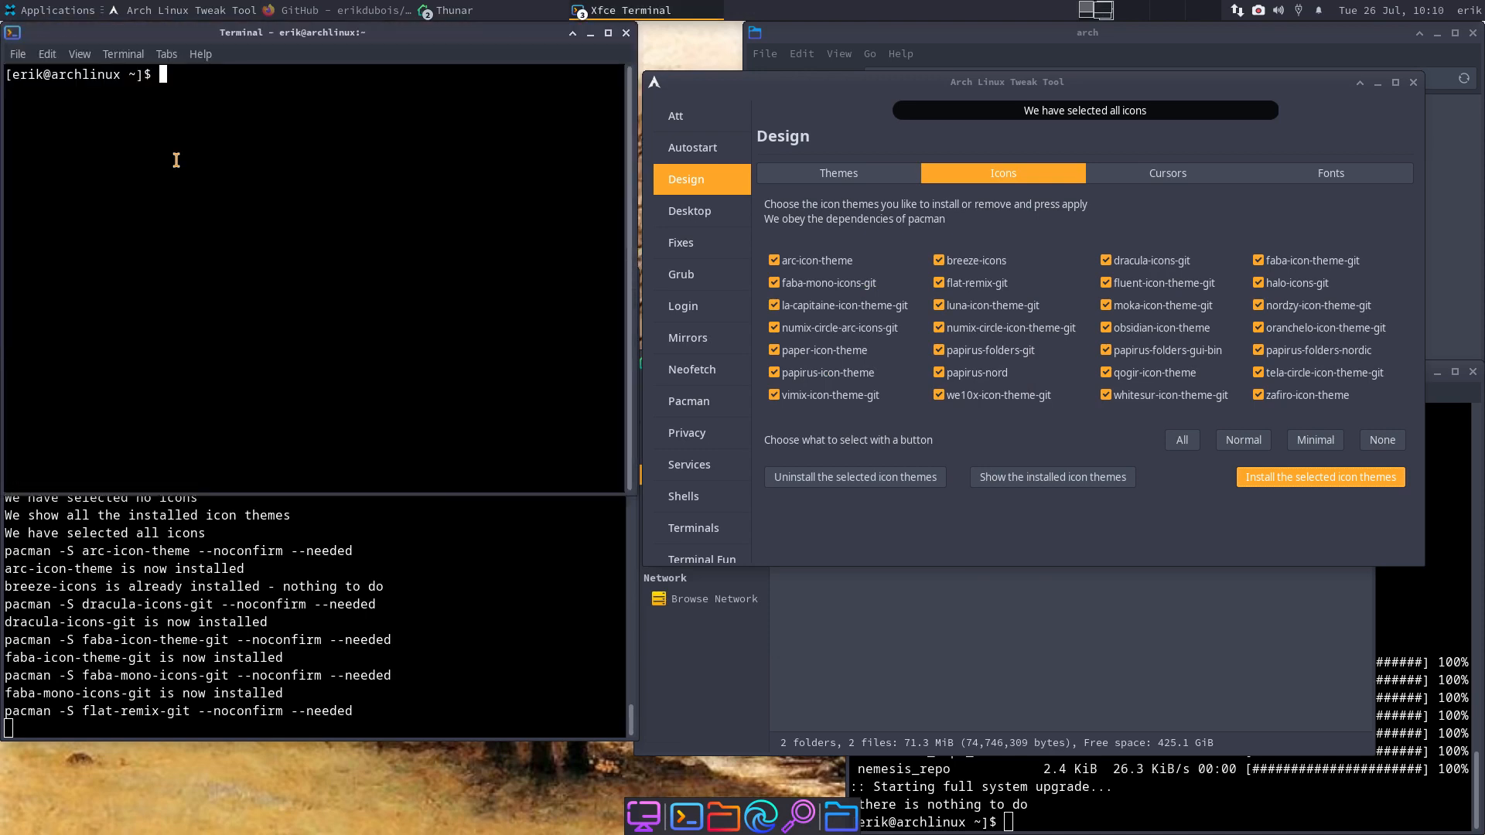
{"action": "type", "text": "sudo pacman -S variety"}
{"action": "key", "text": "Return"}
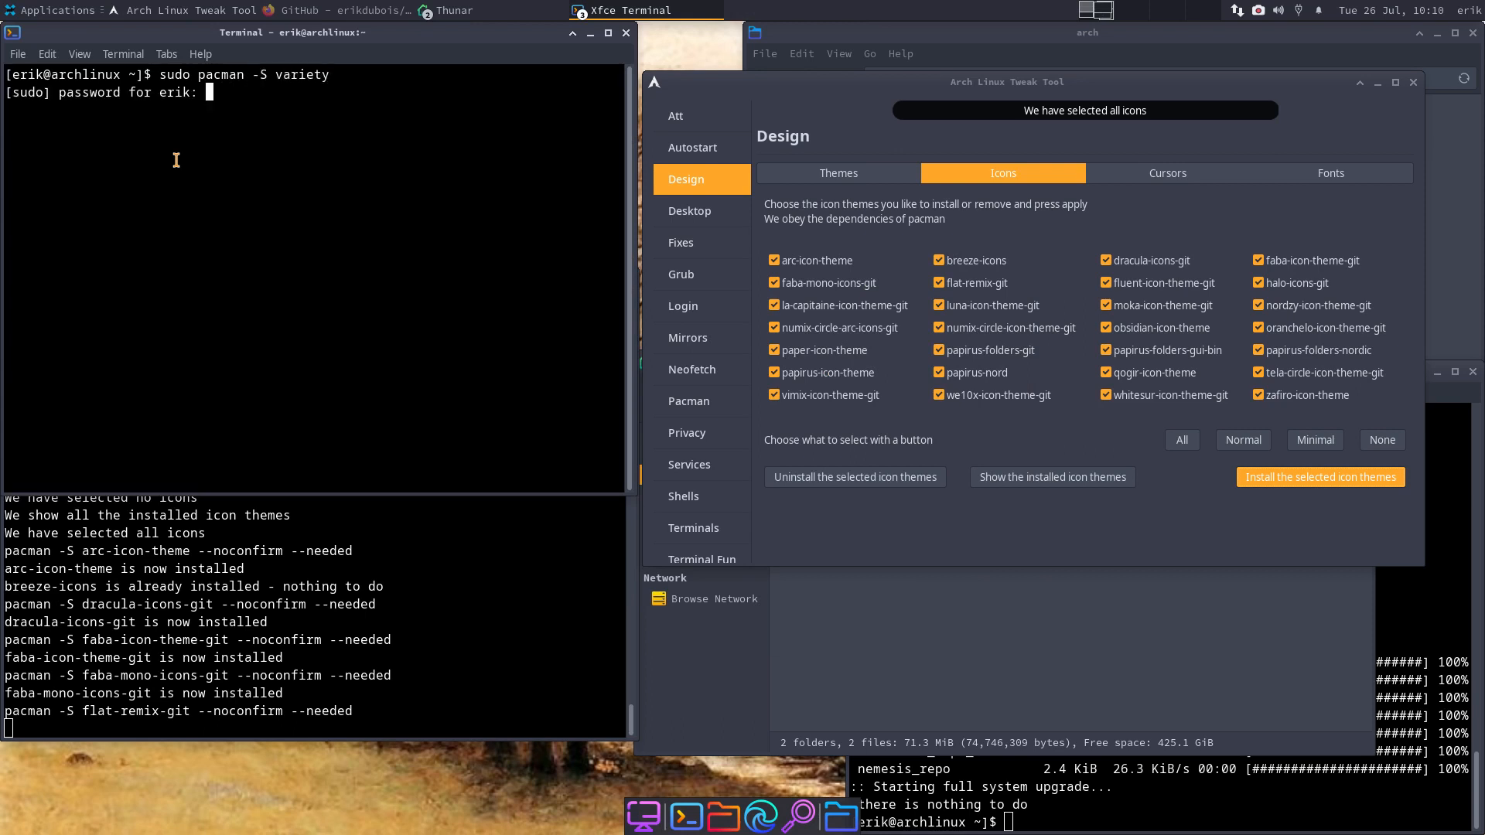
{"action": "key", "text": "Return"}
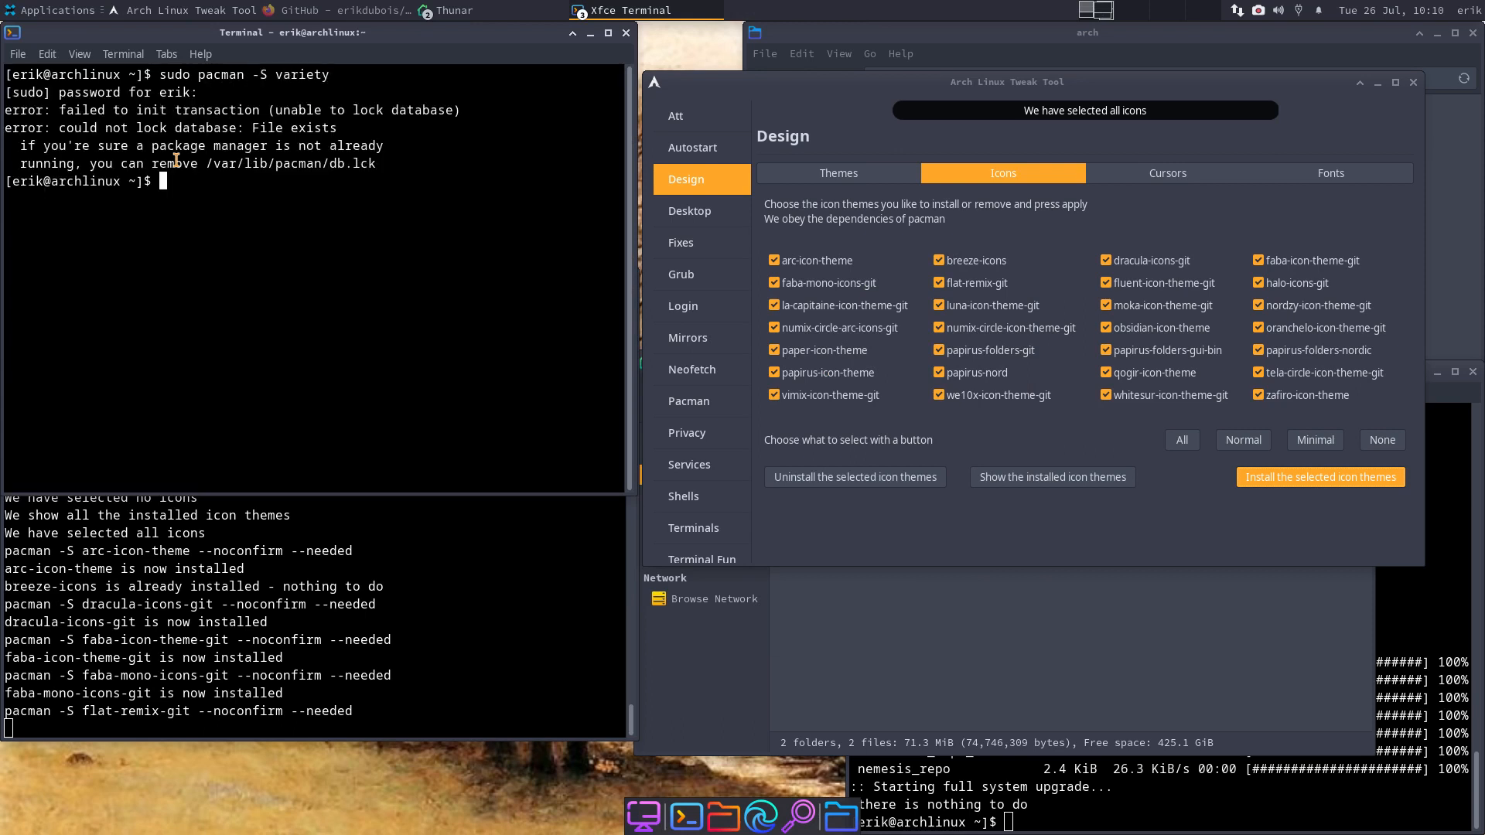
- Switch between the two terminals to check the icon install progress
{"action": "left_click", "coordinate": [253, 560]}
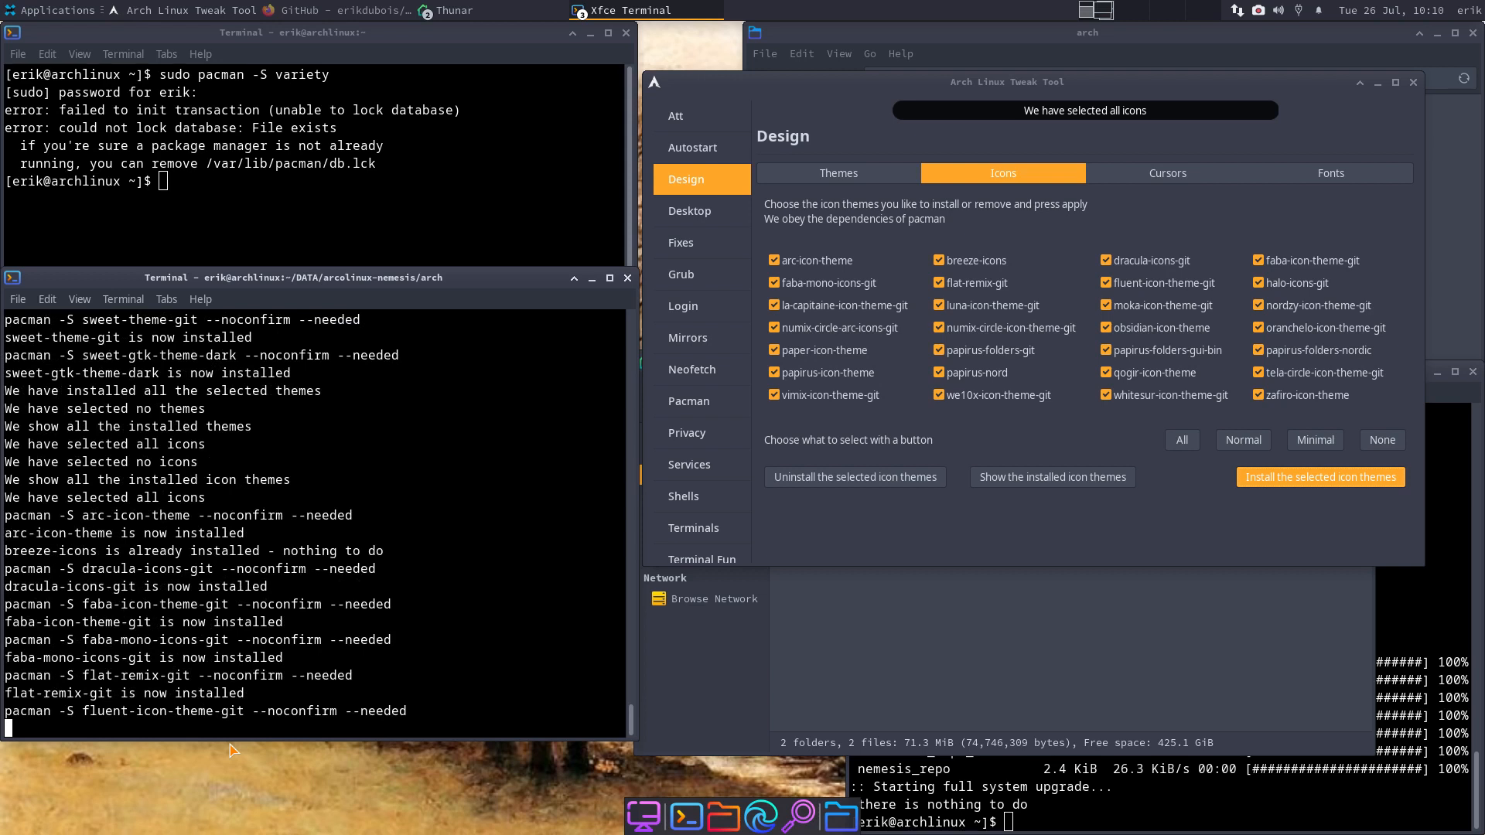
{"action": "left_click", "coordinate": [209, 165]}
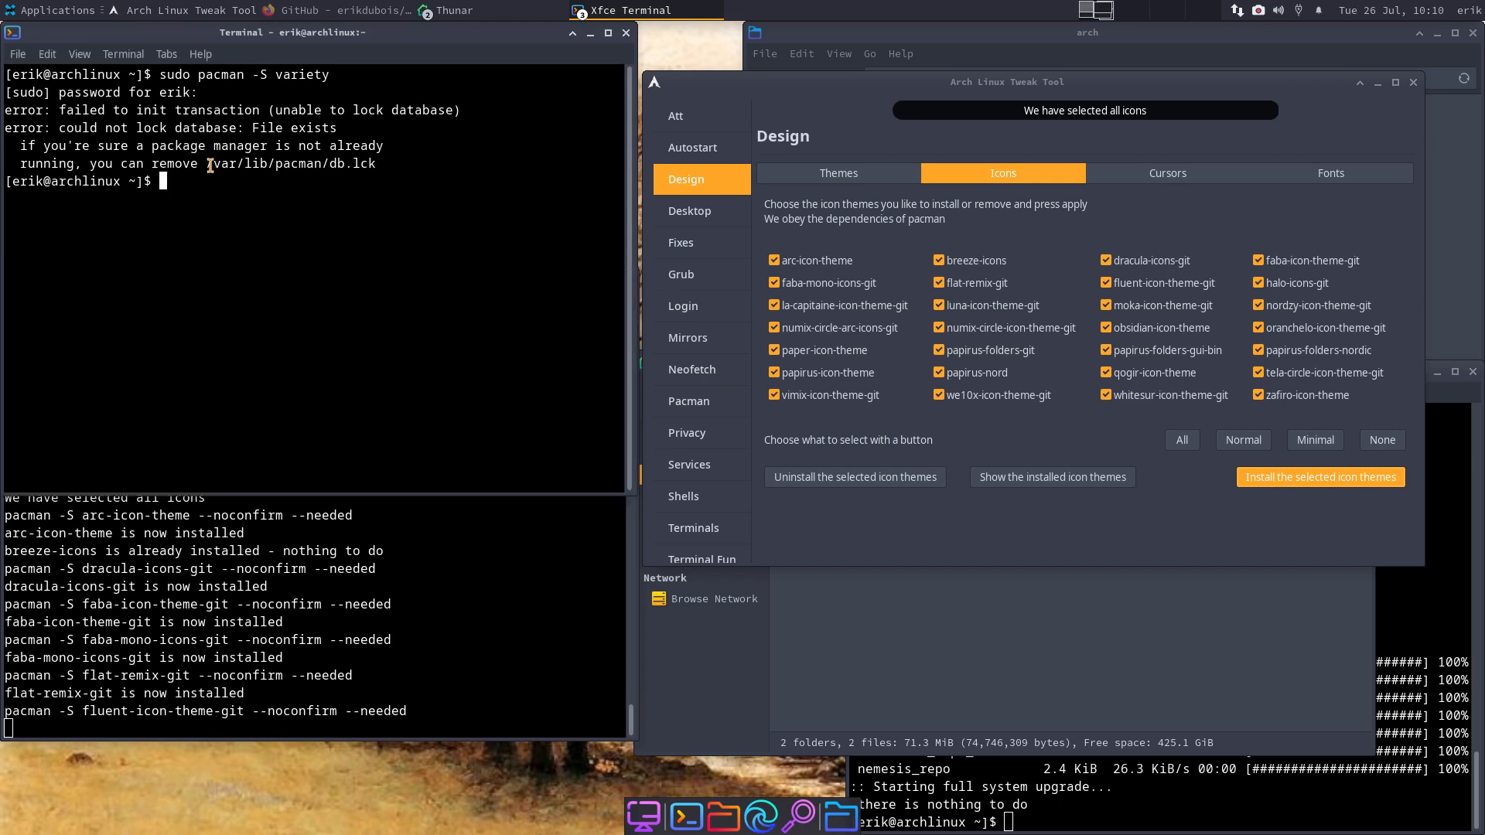
{"action": "left_click", "coordinate": [326, 586]}
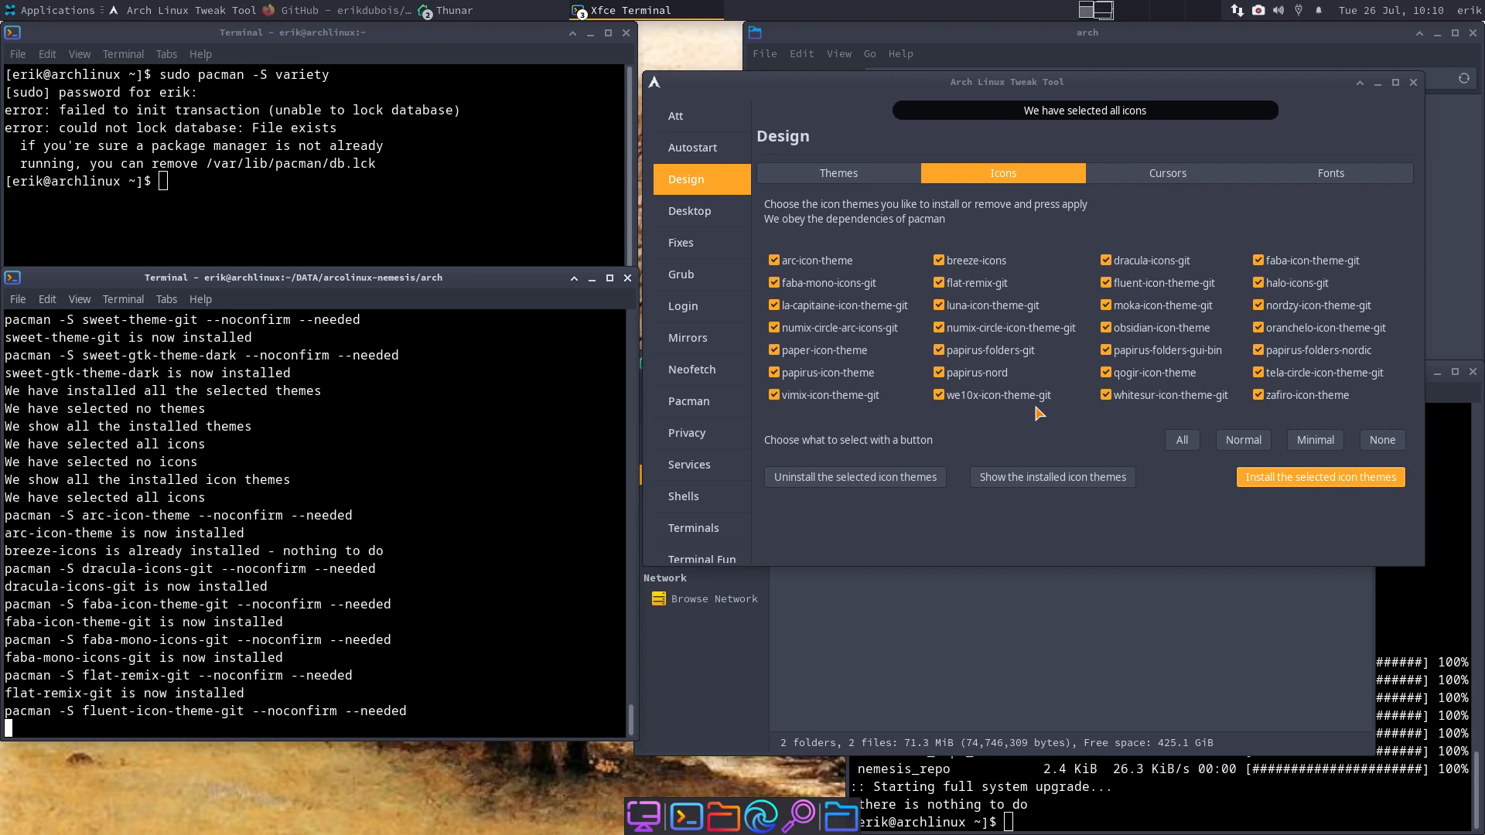
- Choose the orange chanterelle mushroom photo as the desktop wallpaper
{"action": "right_click", "coordinate": [370, 805]}
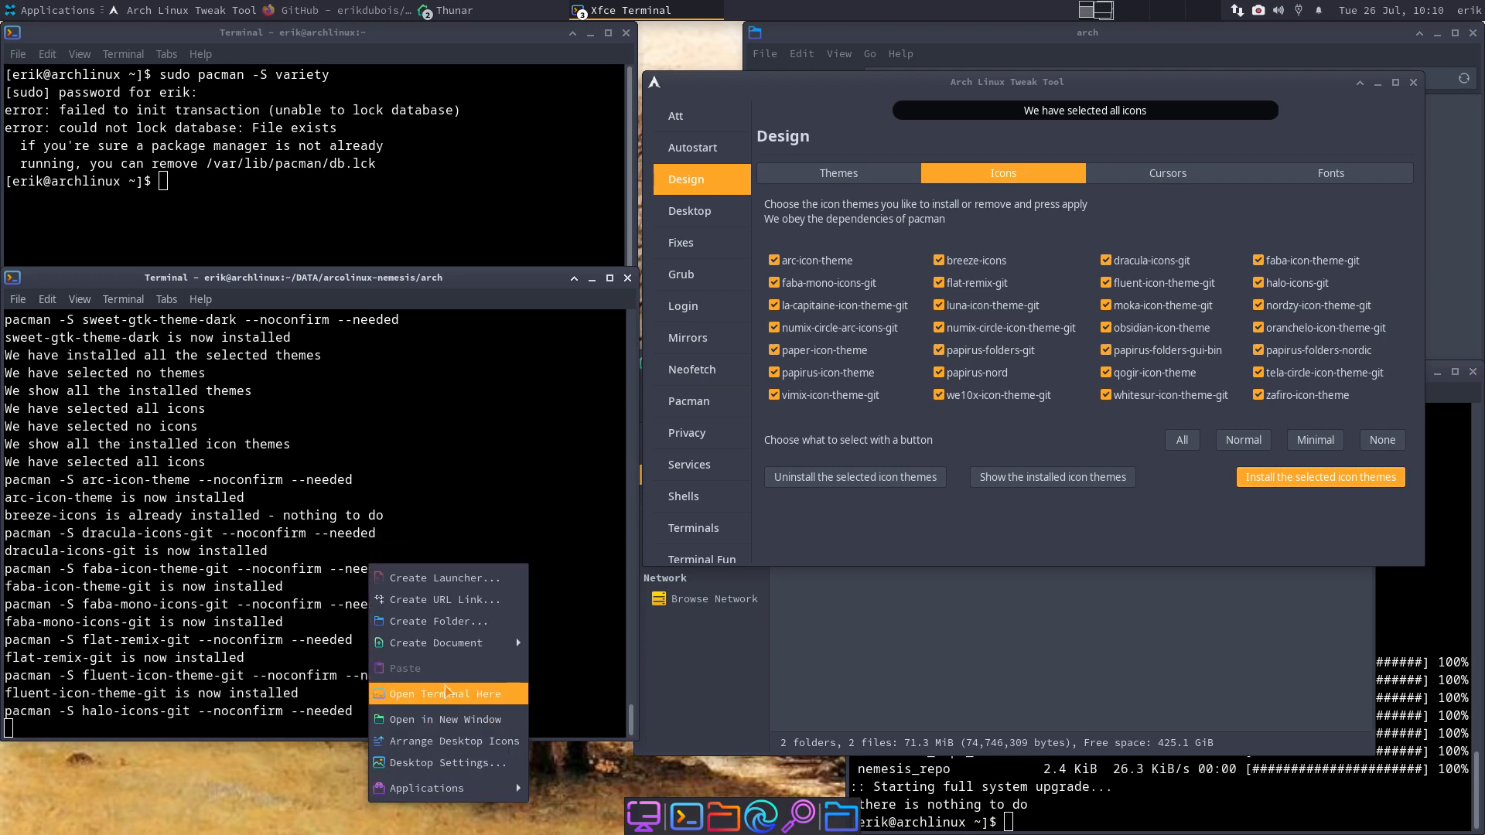
{"action": "left_click", "coordinate": [478, 764]}
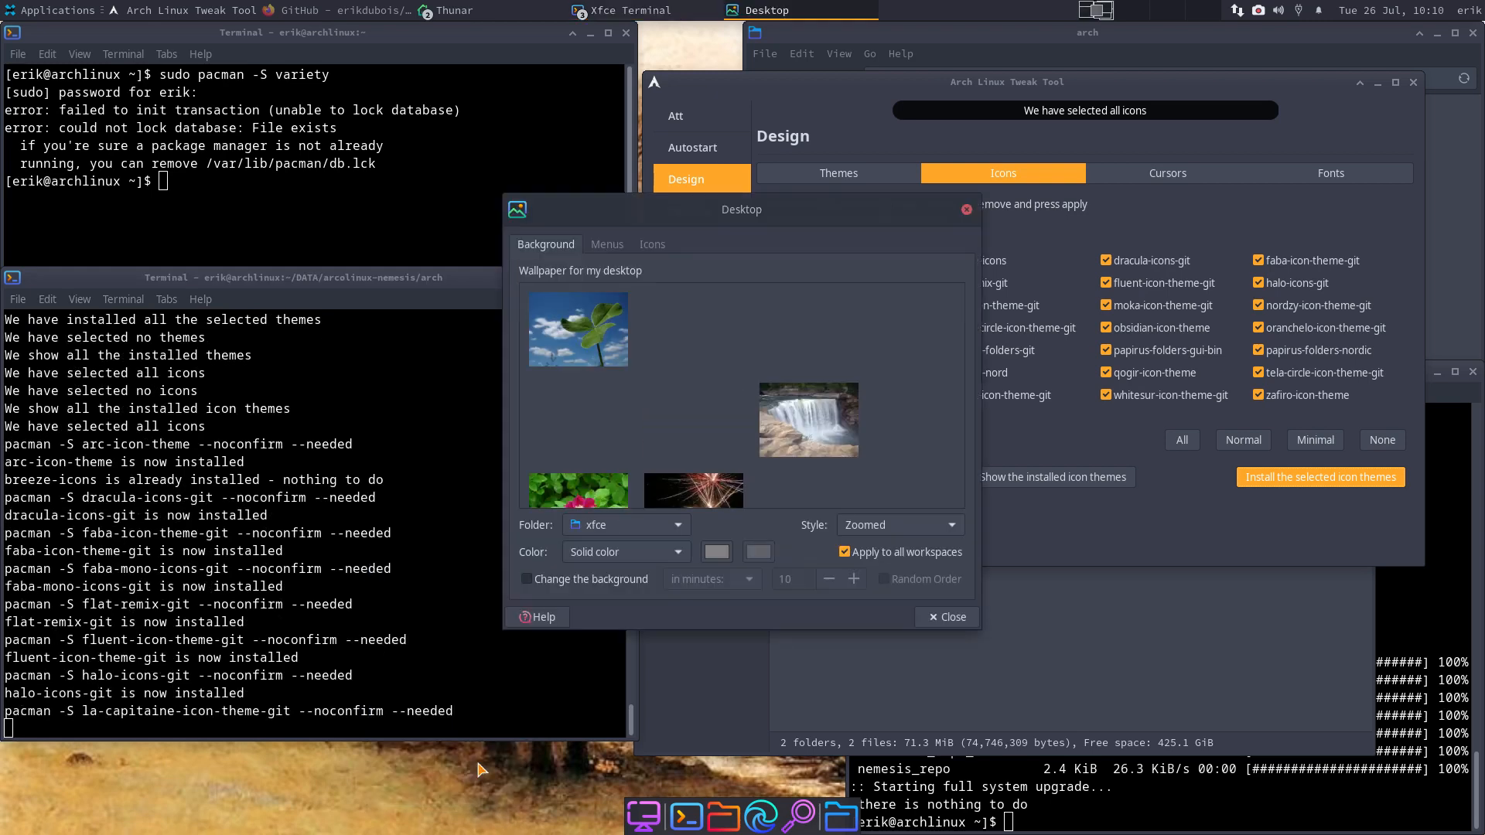
{"action": "scroll", "coordinate": [787, 371], "scroll_direction": "down", "scroll_amount": 3}
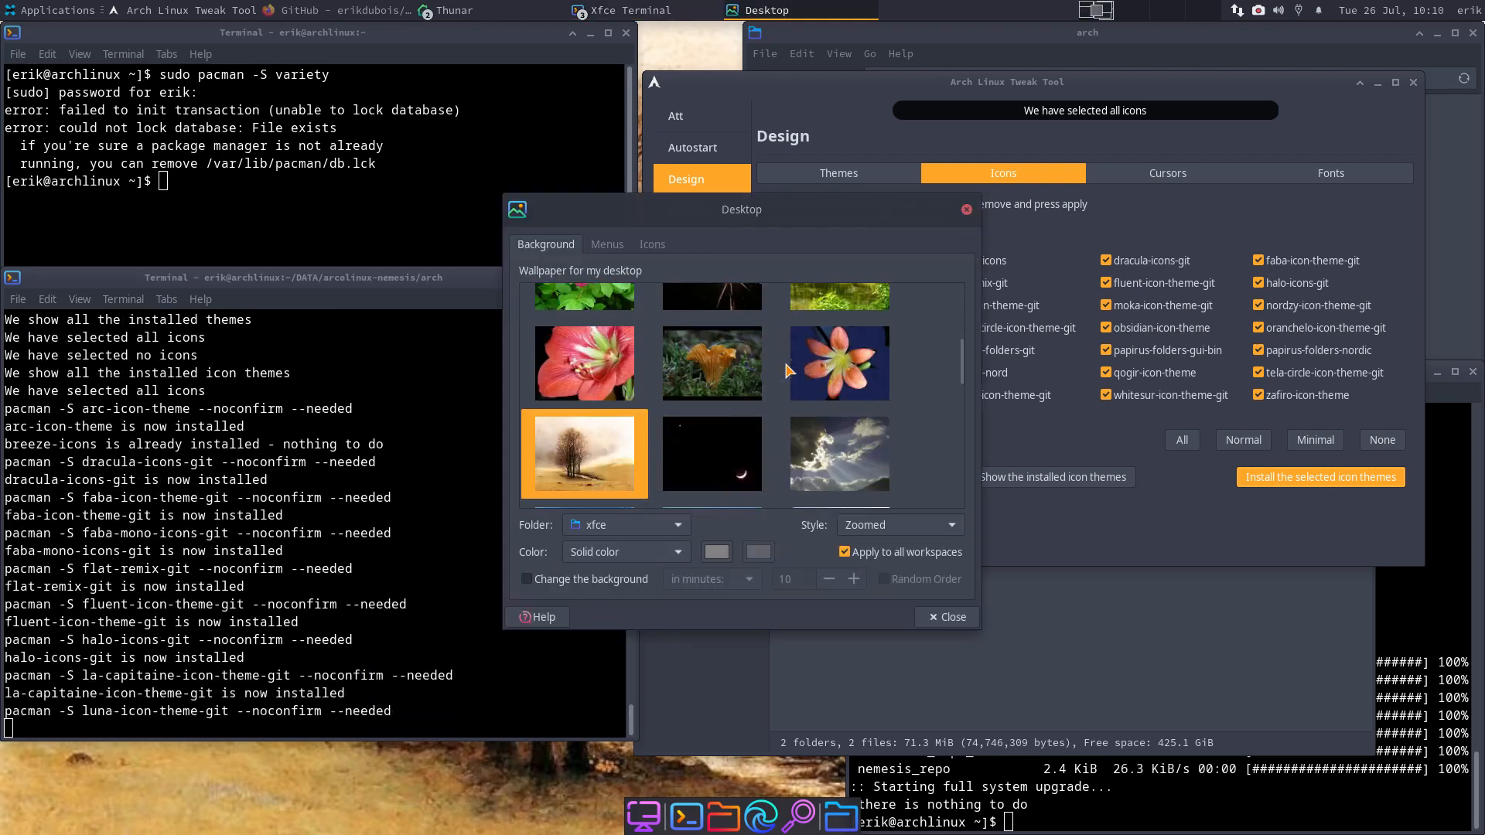
{"action": "scroll", "coordinate": [787, 371], "scroll_direction": "down", "scroll_amount": 8}
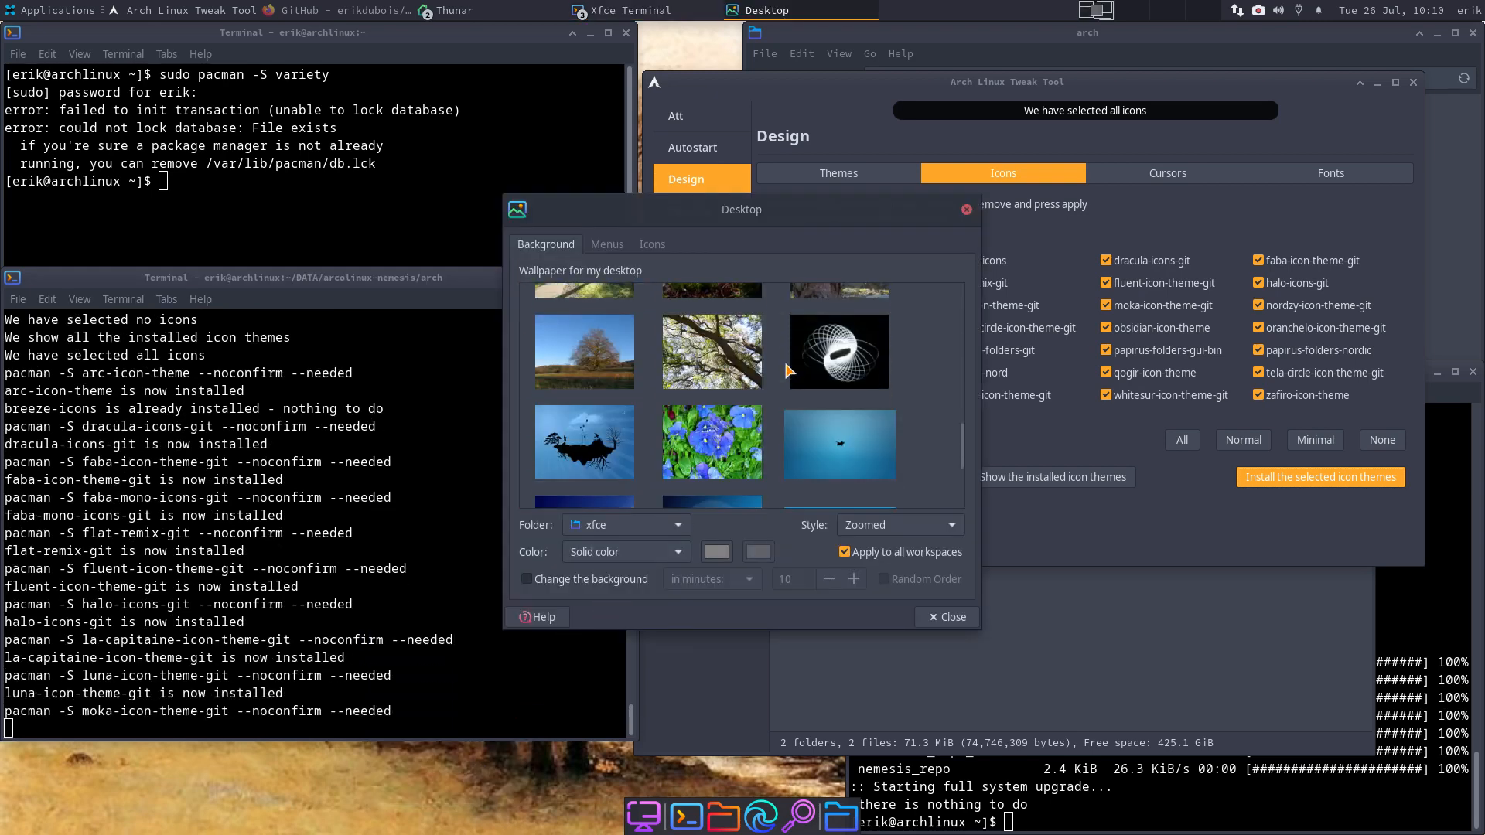
{"action": "scroll", "coordinate": [787, 372], "scroll_direction": "down", "scroll_amount": 5}
{"action": "scroll", "coordinate": [787, 371], "scroll_direction": "up", "scroll_amount": 20}
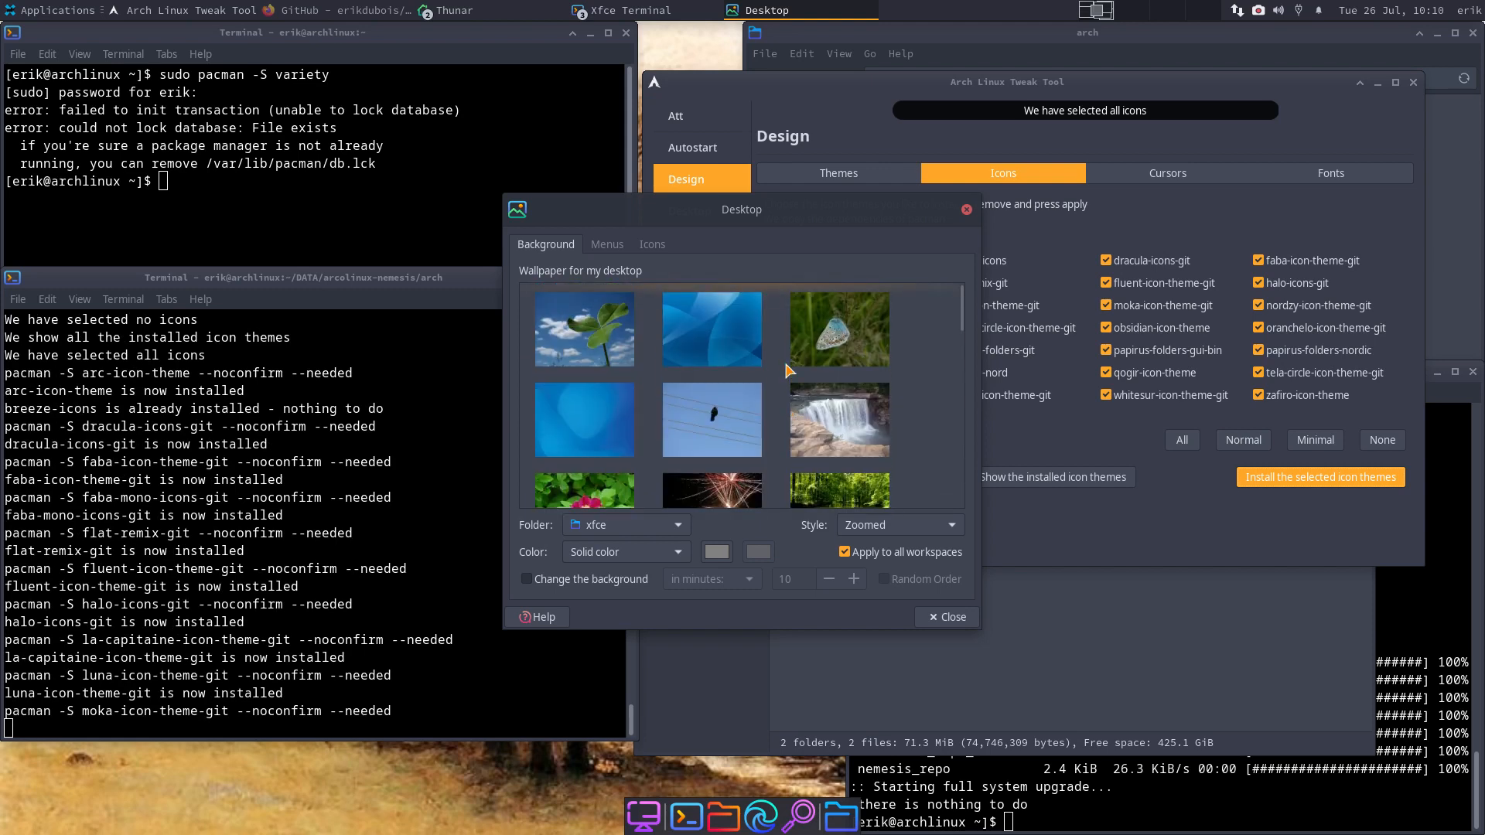
{"action": "scroll", "coordinate": [787, 371], "scroll_direction": "down", "scroll_amount": 3}
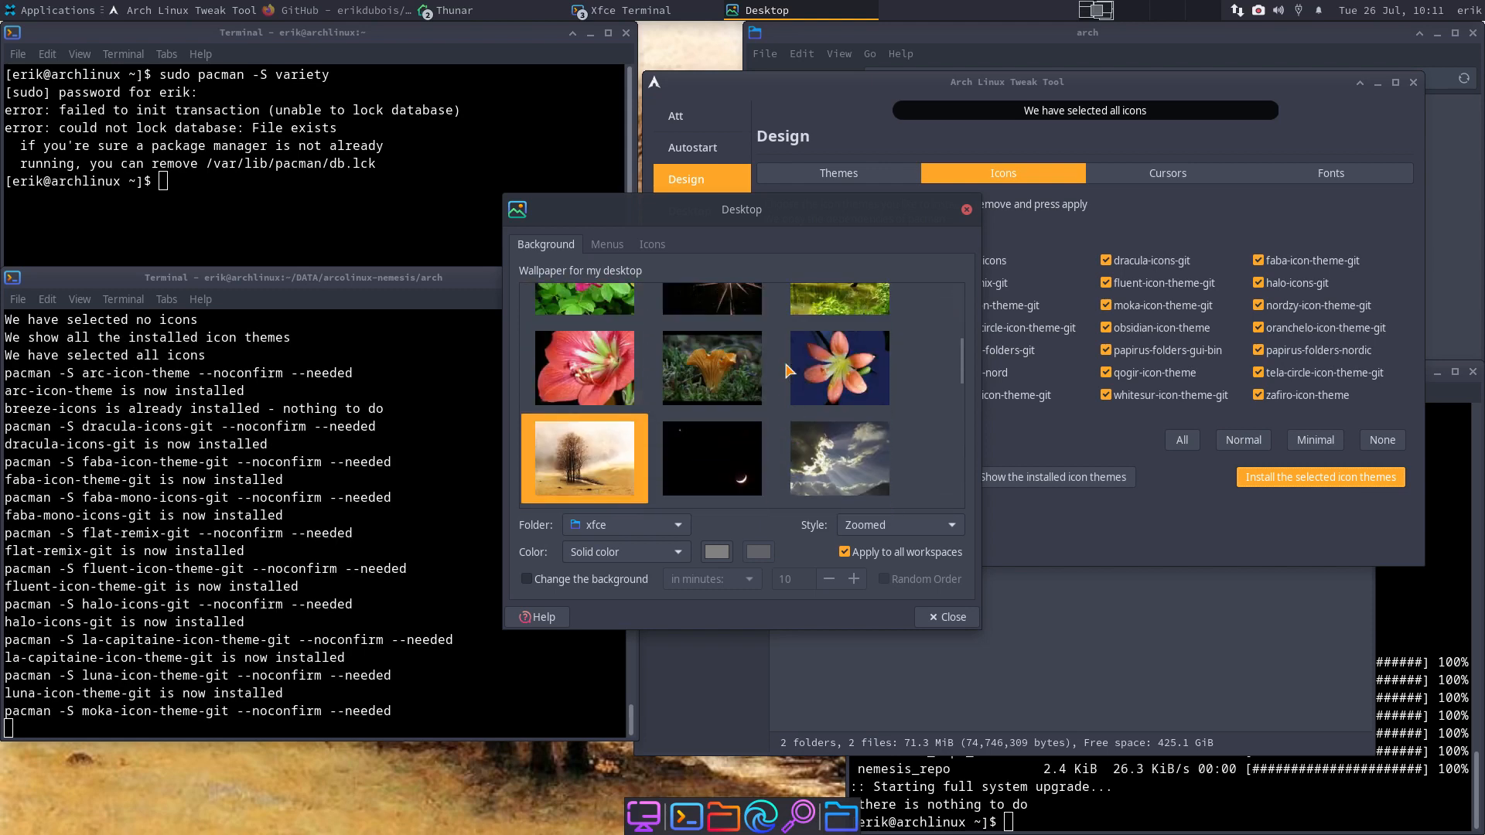
{"action": "scroll", "coordinate": [787, 371], "scroll_direction": "down", "scroll_amount": 1}
{"action": "left_click", "coordinate": [728, 325]}
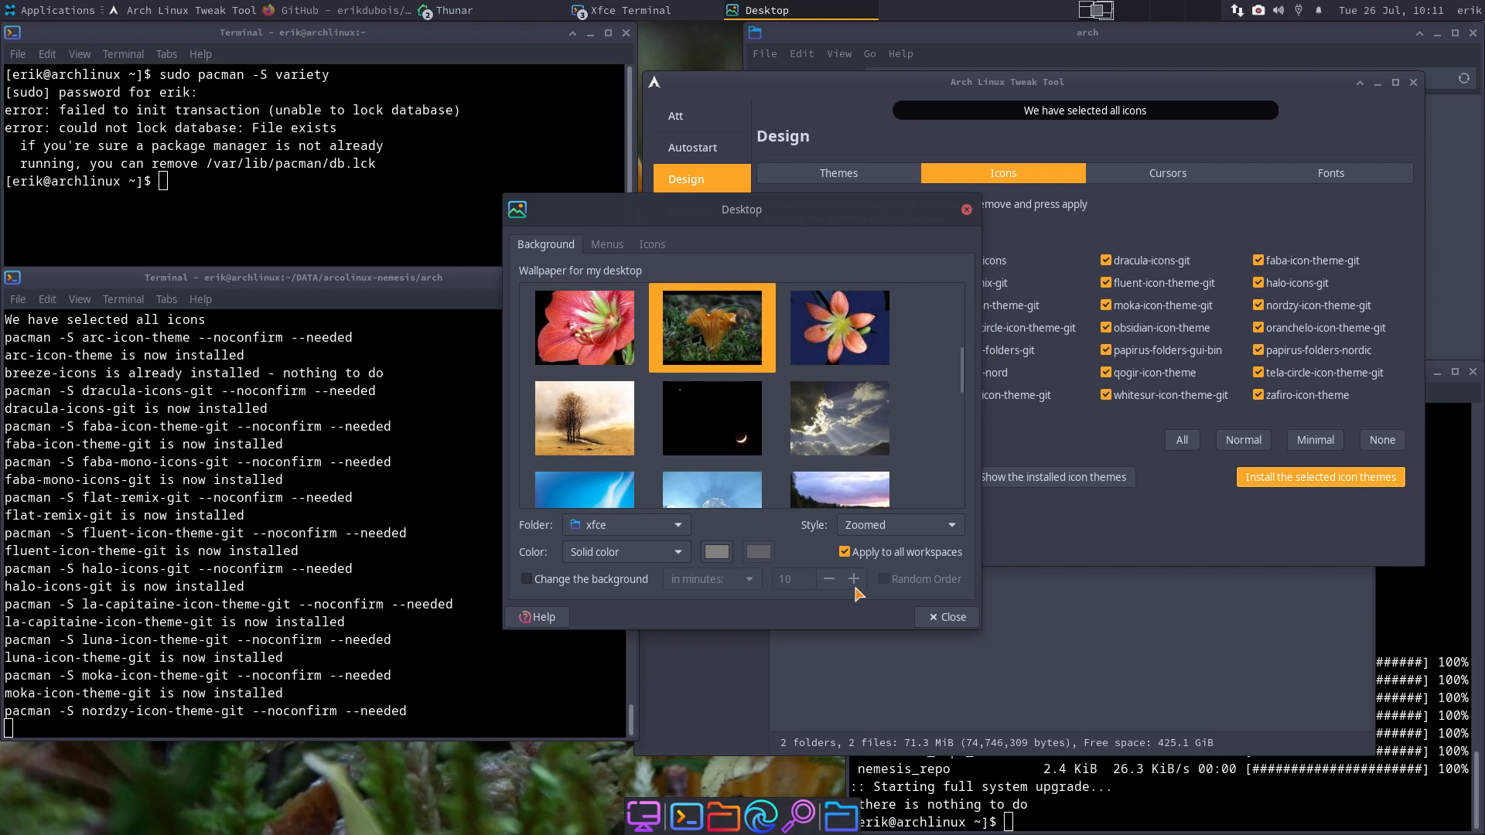
- Preview the new wallpaper with Show Desktop, restore the windows, and close Desktop Settings
{"action": "left_click", "coordinate": [1131, 16]}
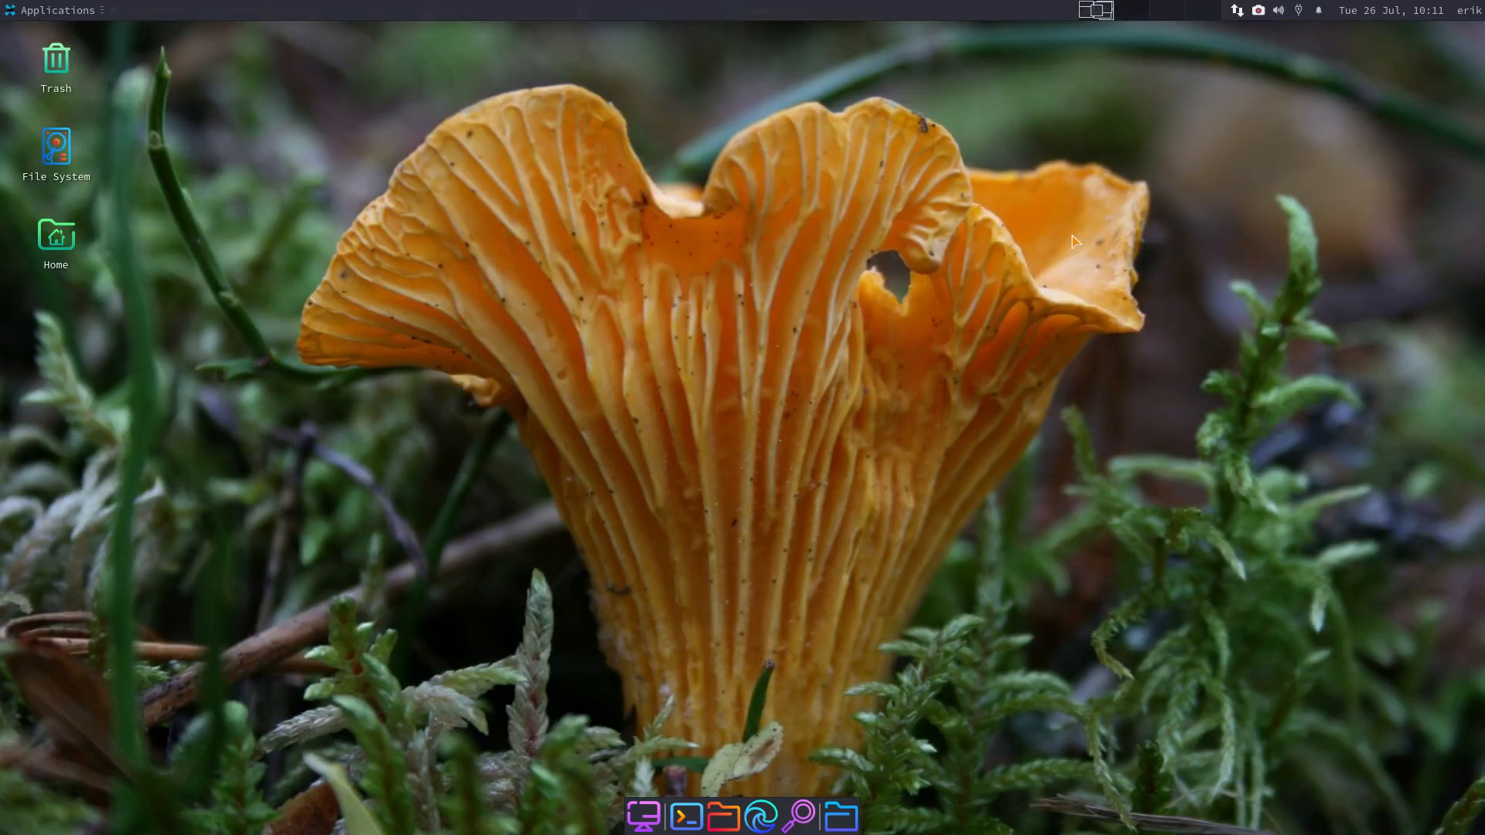
{"action": "left_click", "coordinate": [1097, 11]}
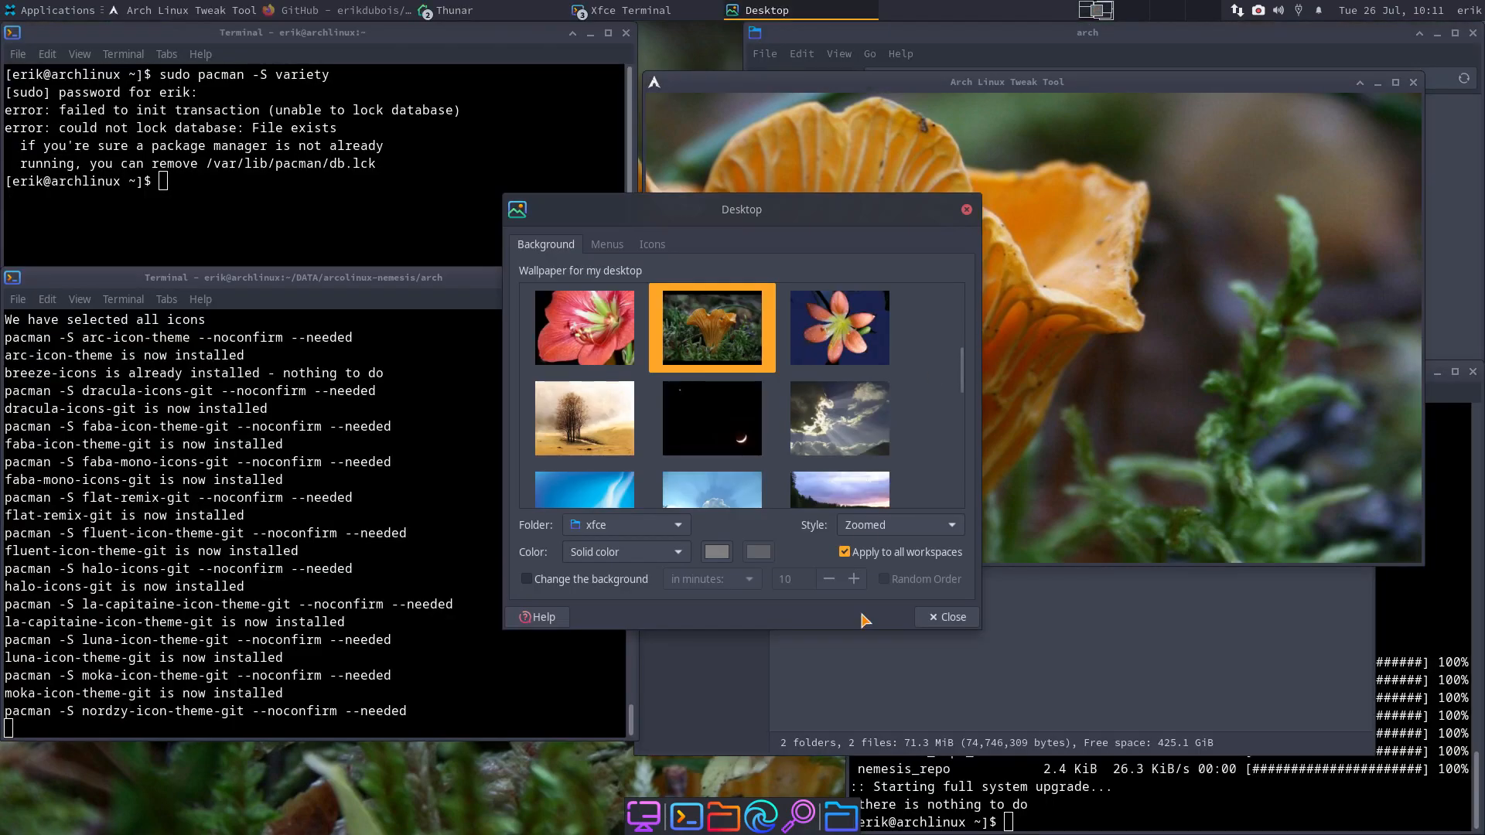
{"action": "left_click", "coordinate": [939, 624]}
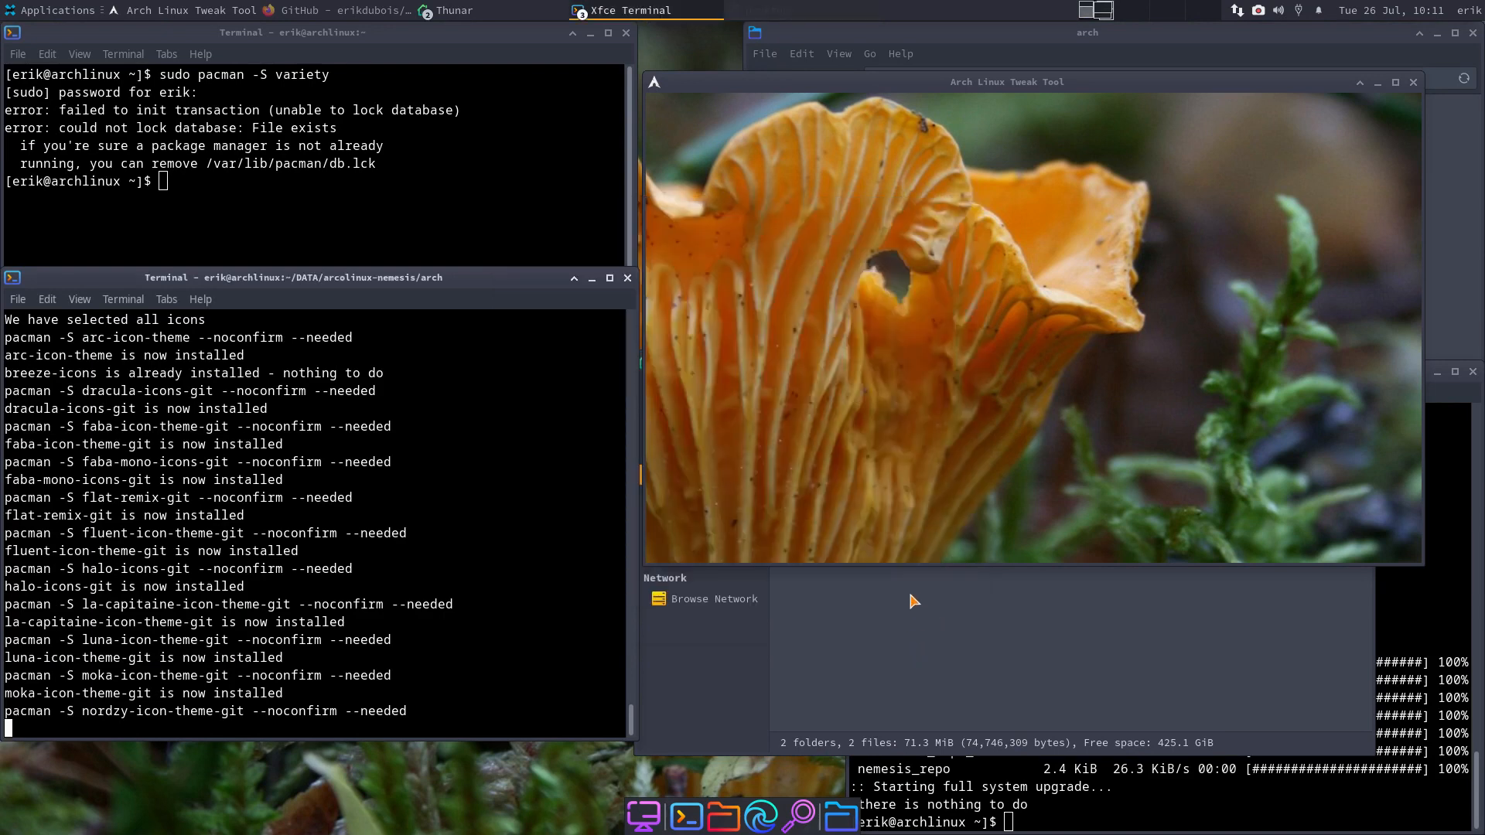
- Close the home-folder Thunar window and the lower-right terminal
{"action": "left_click_drag", "start_coordinate": [1040, 82], "coordinate": [940, 106]}
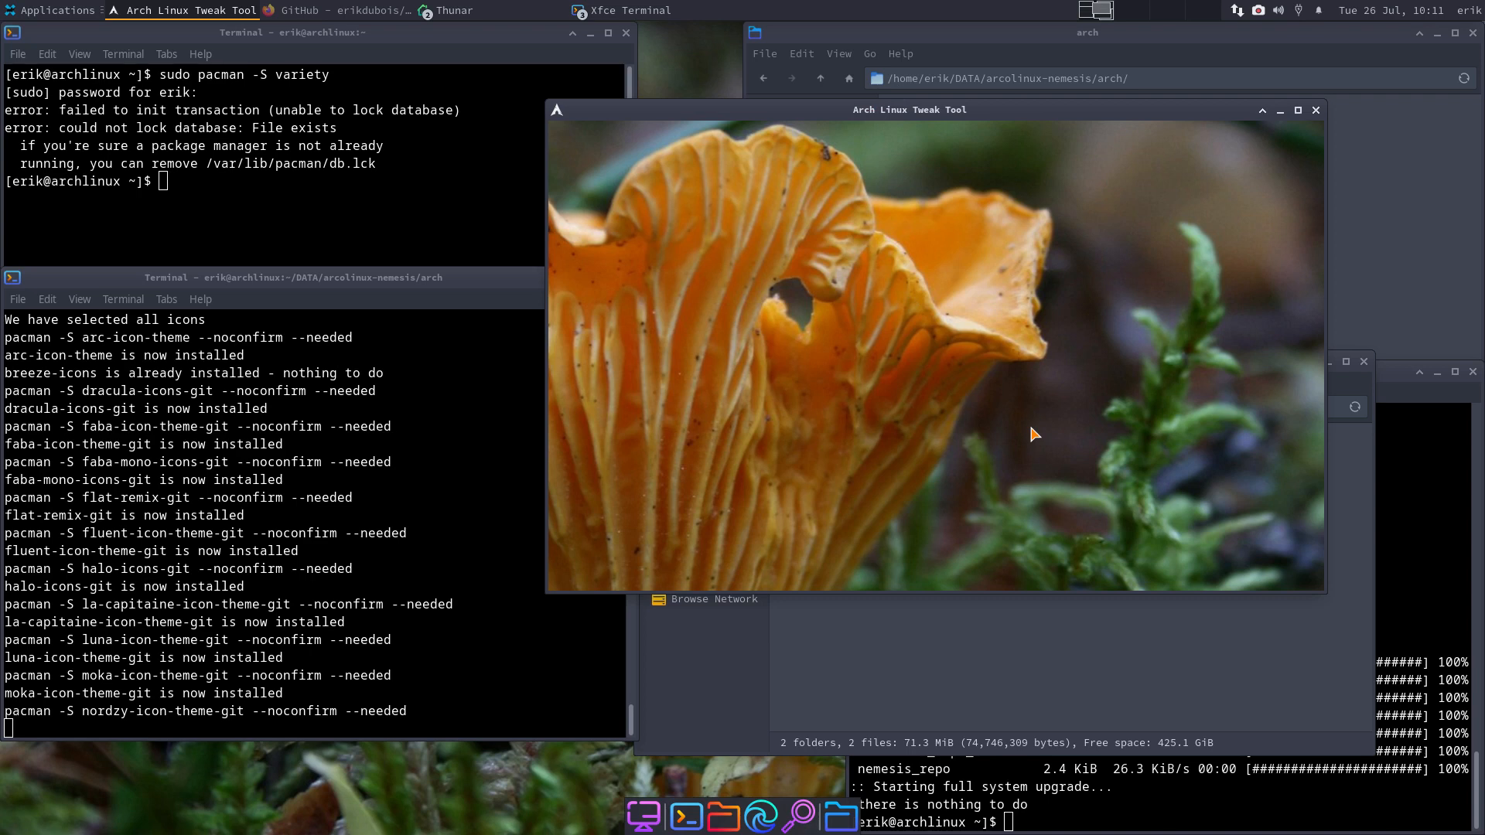
{"action": "left_click", "coordinate": [999, 633]}
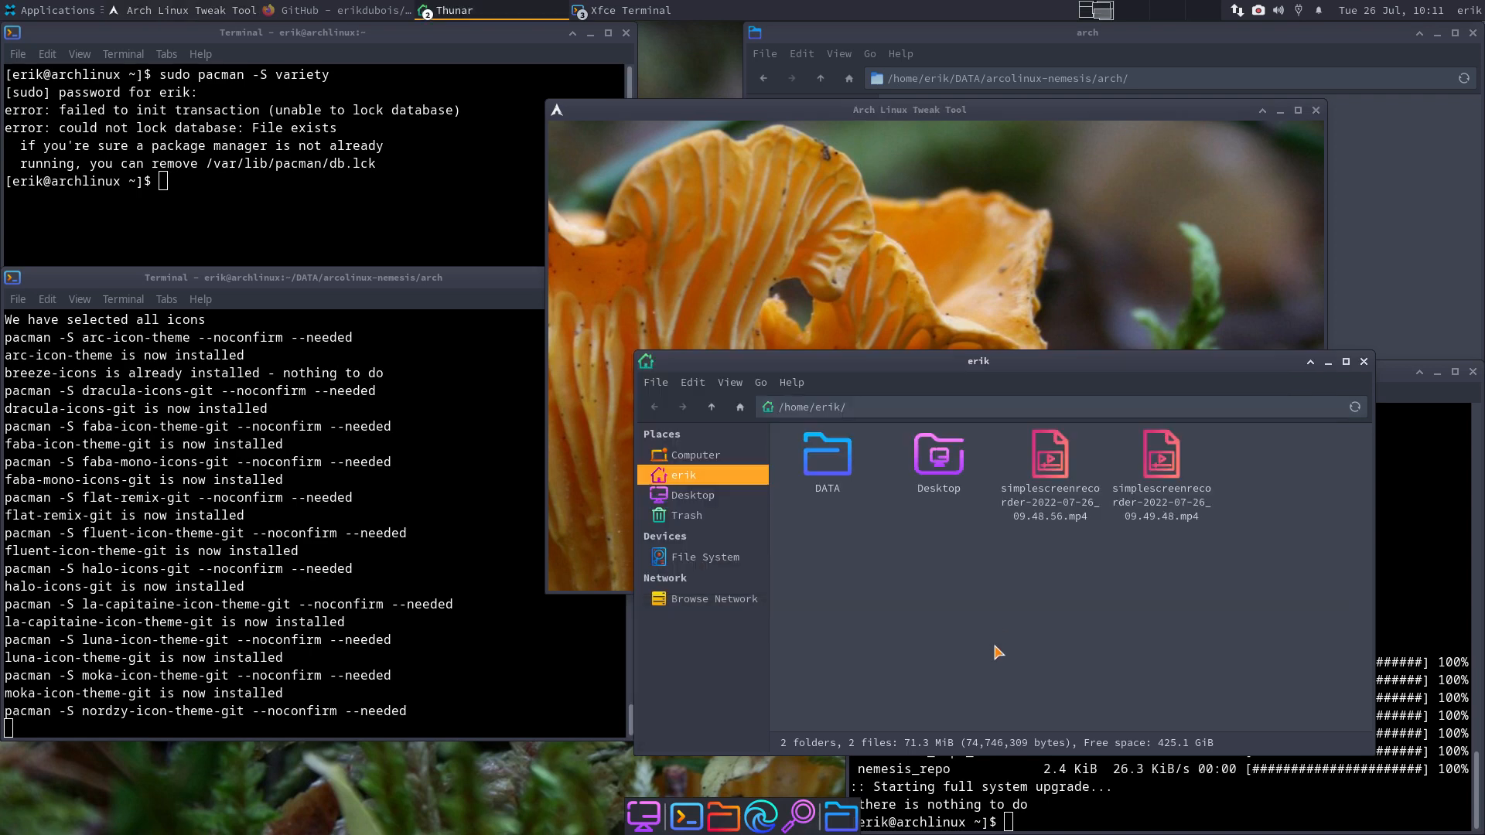
{"action": "left_click", "coordinate": [1364, 362]}
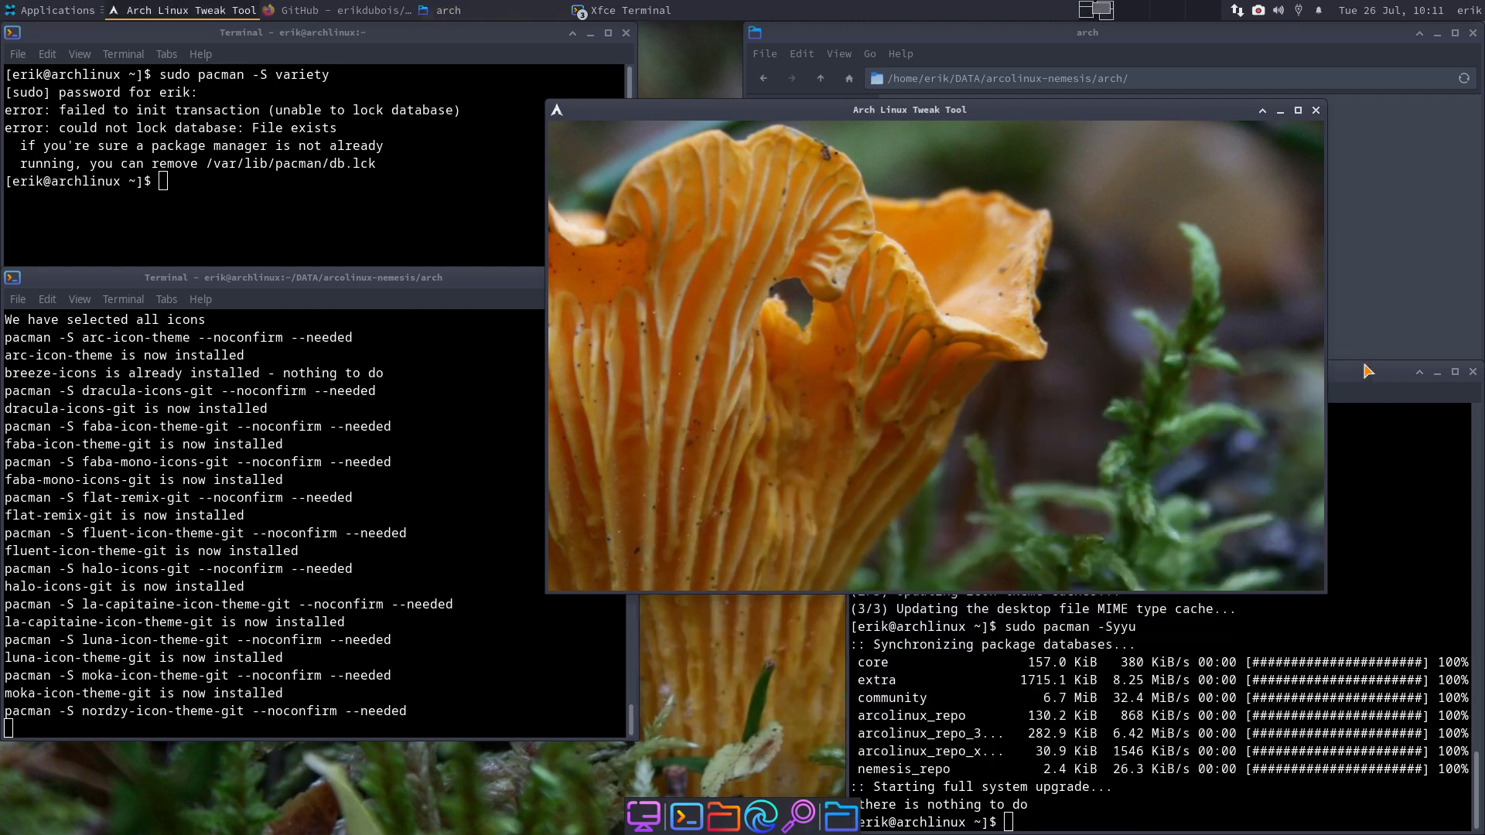
{"action": "left_click", "coordinate": [1432, 665]}
{"action": "left_click", "coordinate": [1472, 371]}
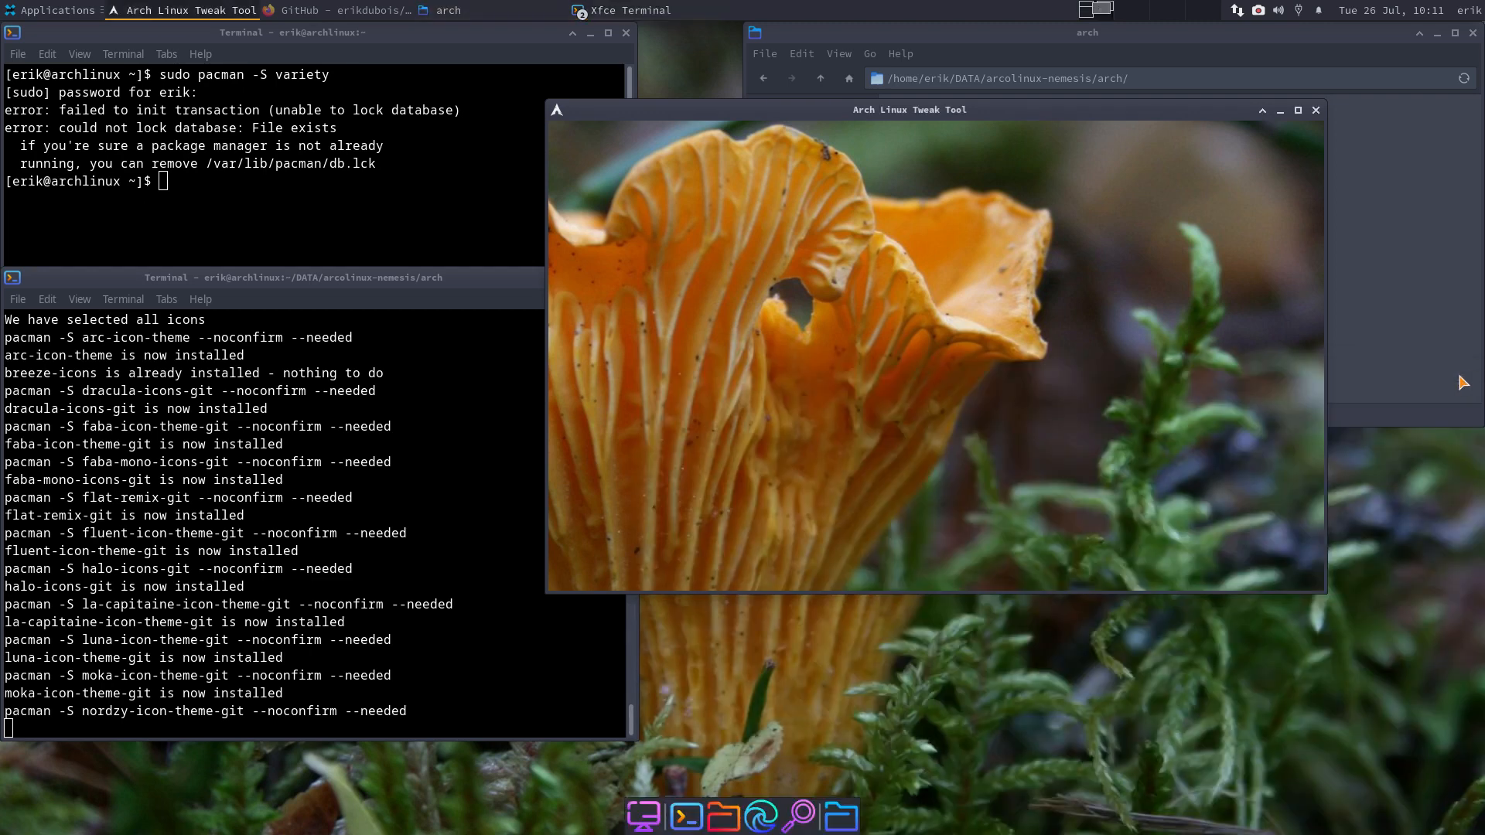
{"action": "left_click", "coordinate": [1289, 37]}
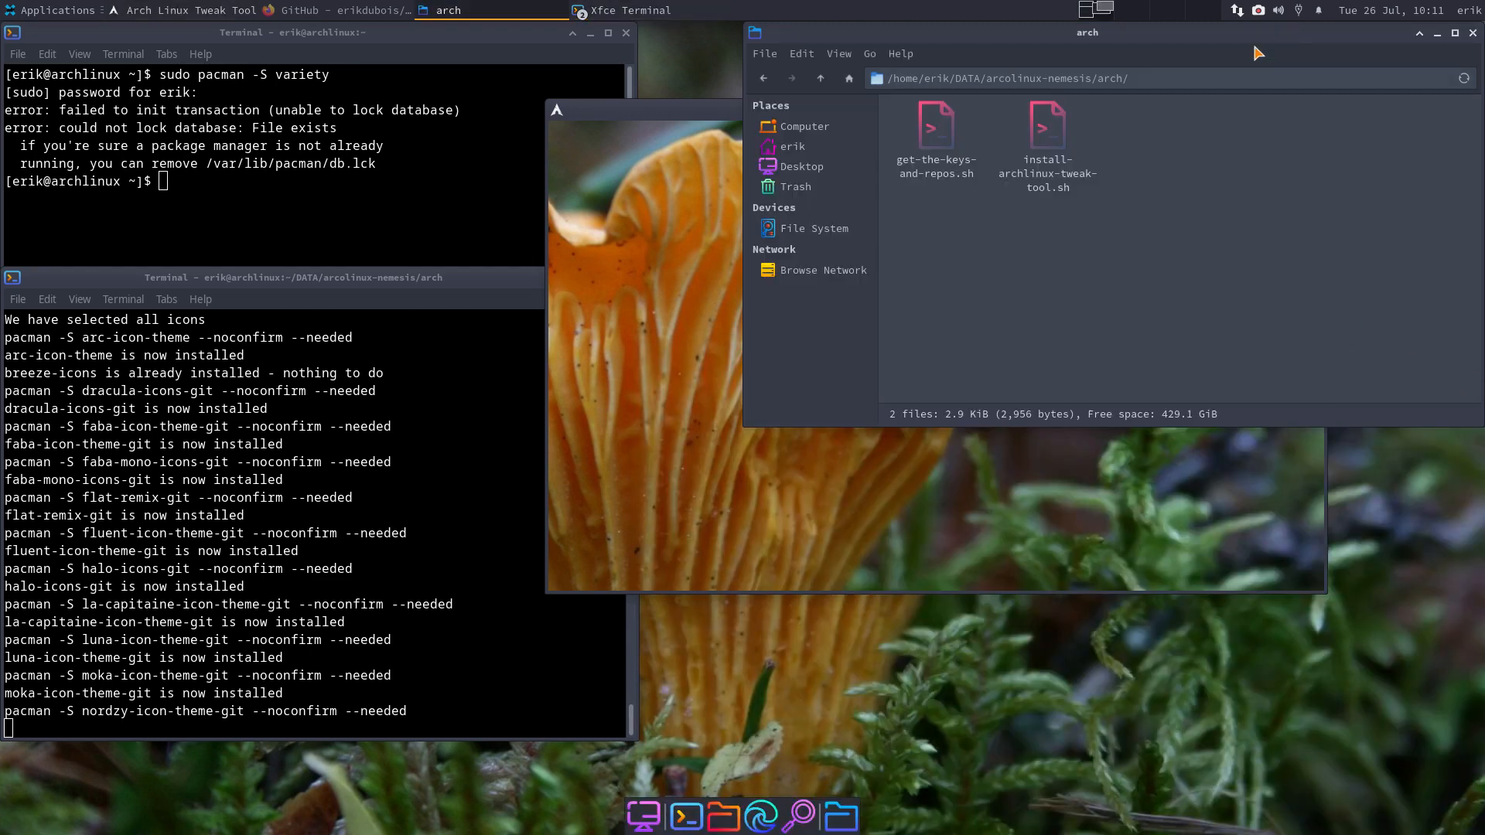
- In Thunar, go to the home folder and browse the network, which shows 0 items
{"action": "left_click", "coordinate": [795, 149]}
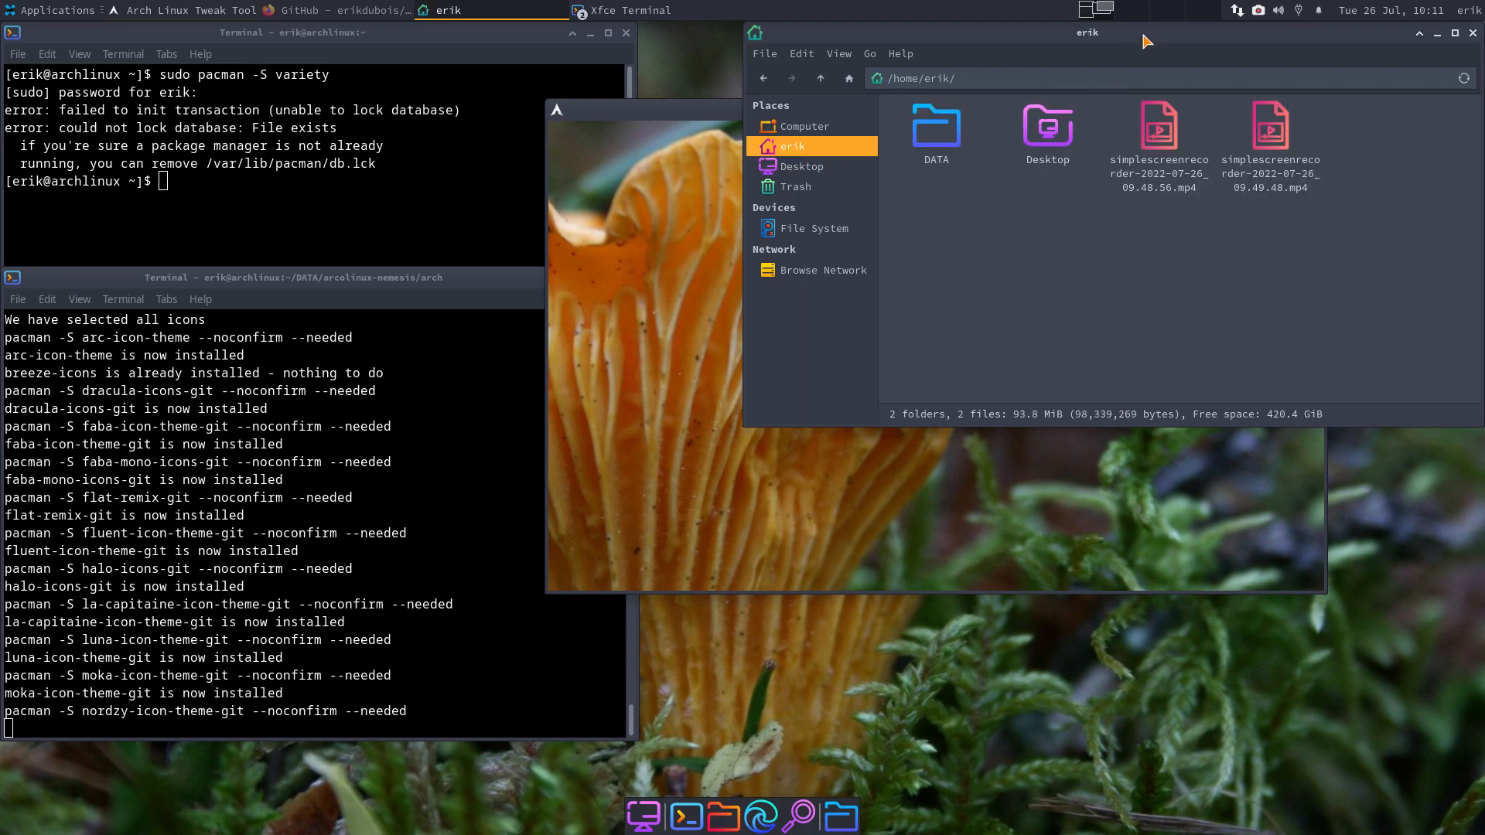
{"action": "left_click", "coordinate": [835, 272]}
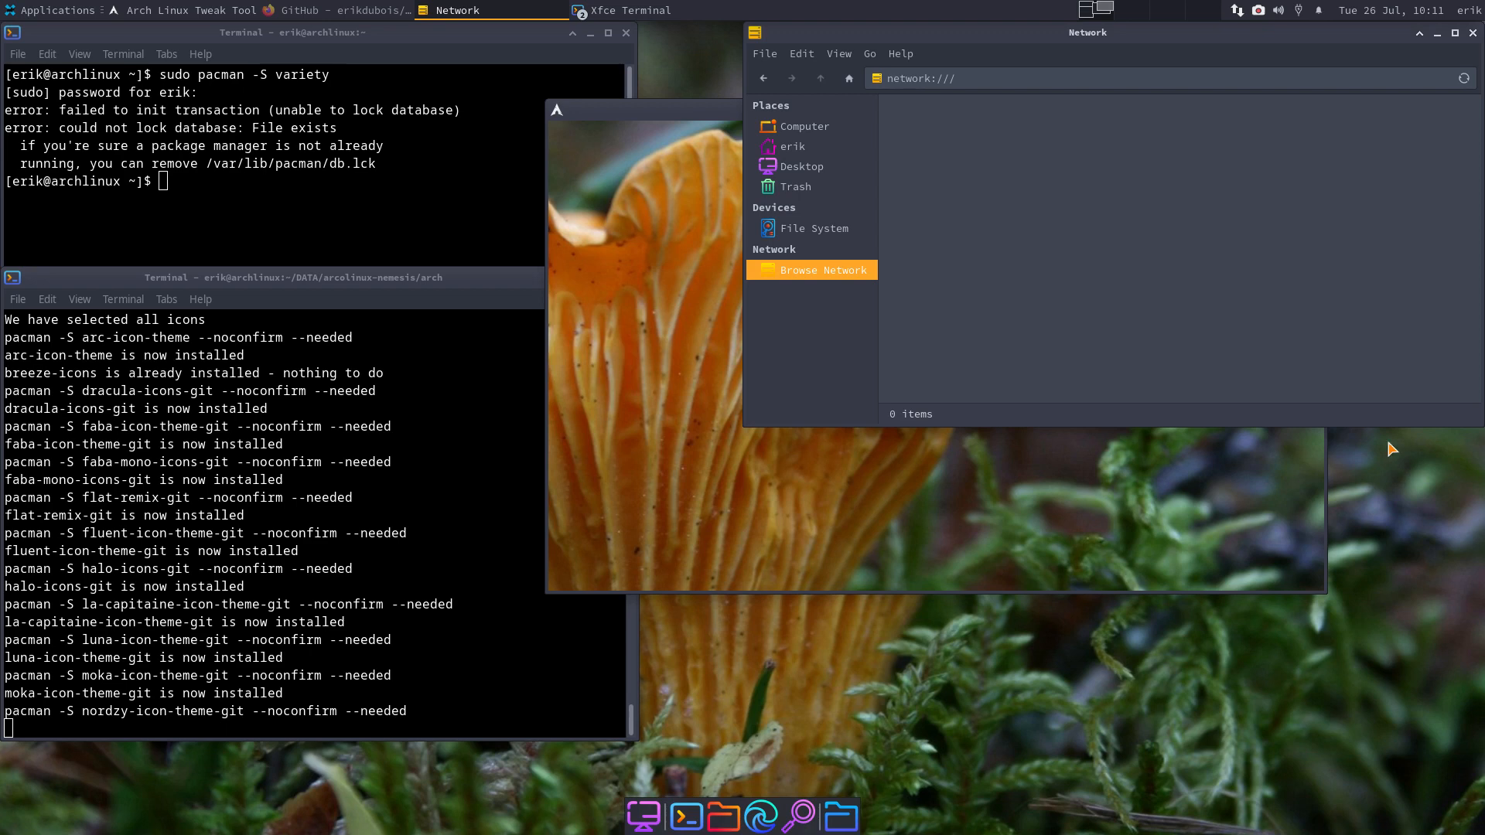
{"action": "right_click", "coordinate": [841, 273]}
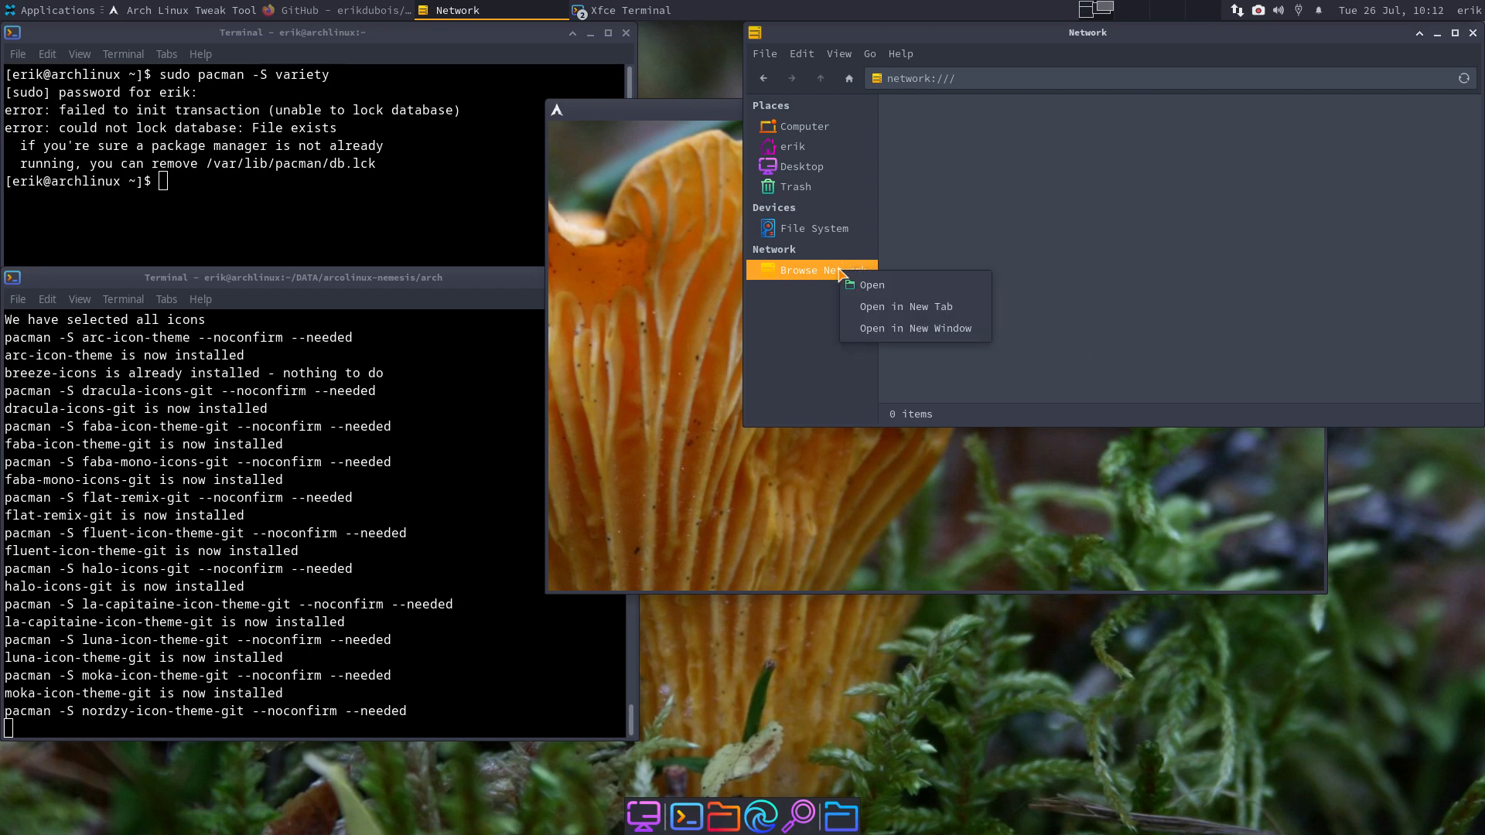
{"action": "left_click", "coordinate": [1087, 246]}
- Reposition the tweak tool window toward the upper right
{"action": "left_click", "coordinate": [176, 6]}
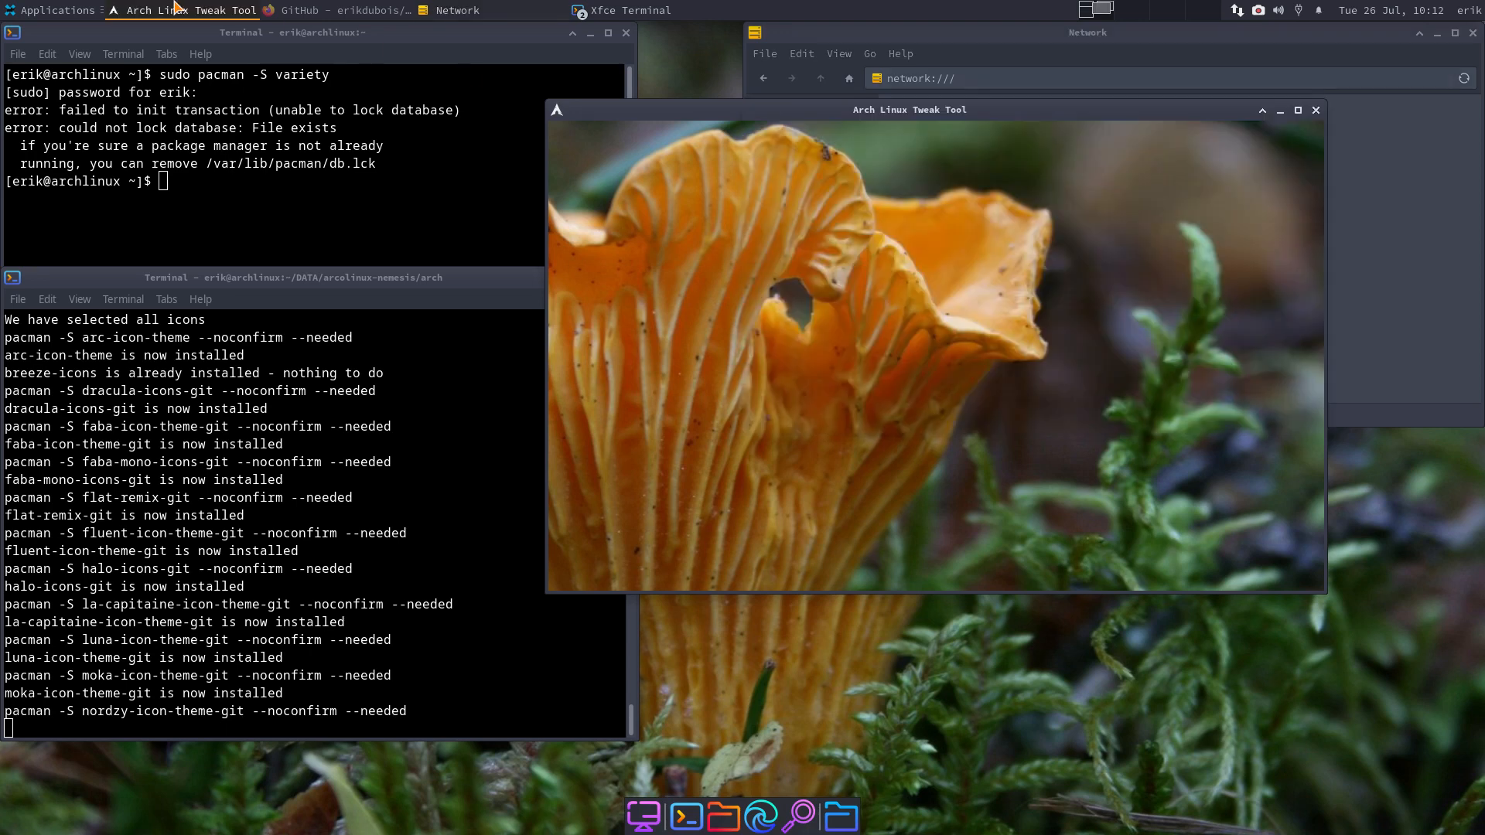
{"action": "left_click_drag", "start_coordinate": [900, 117], "coordinate": [847, 213]}
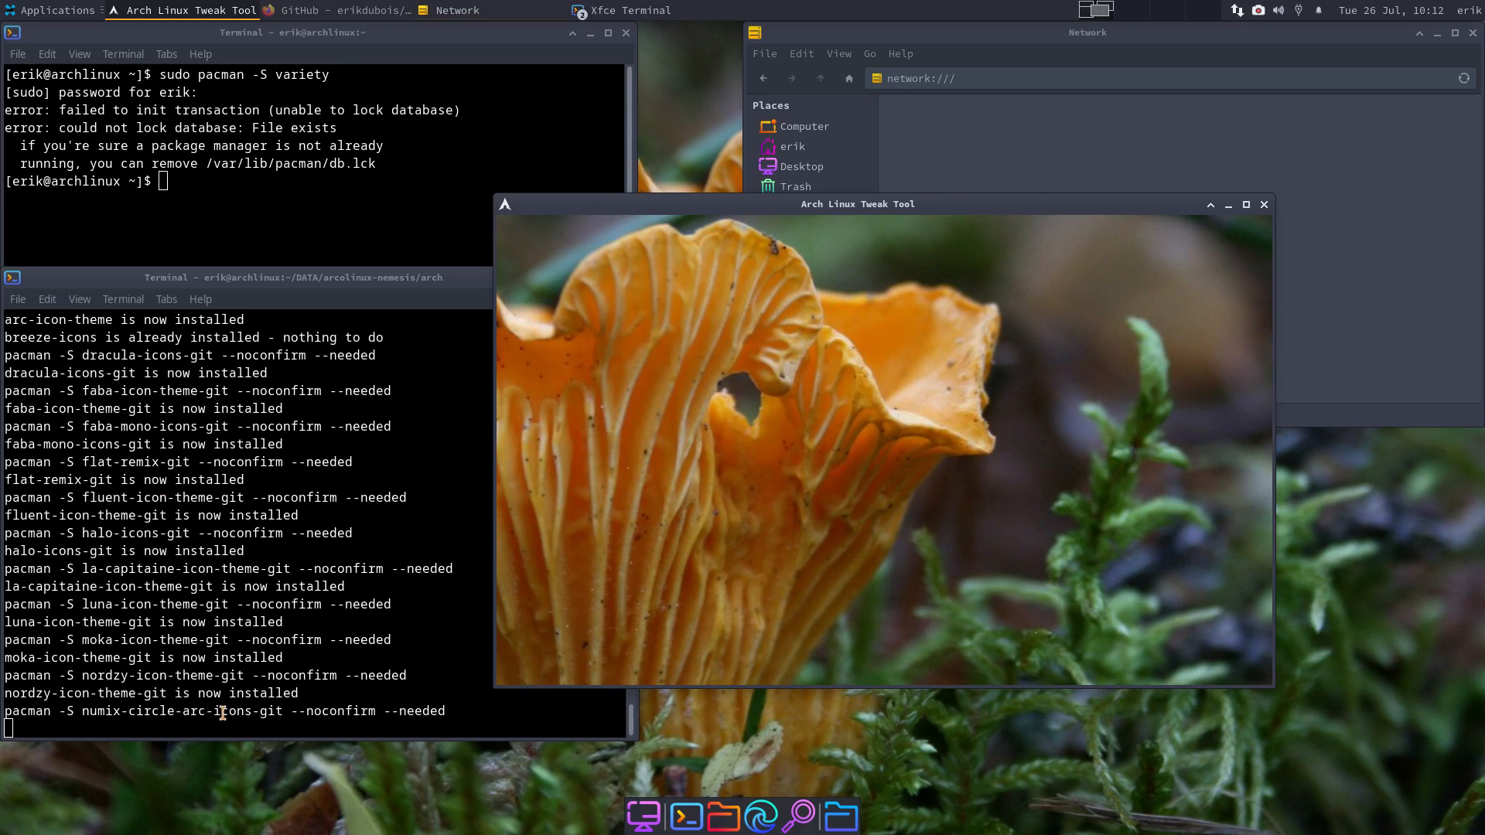
{"action": "left_click_drag", "start_coordinate": [970, 206], "coordinate": [1178, 71]}
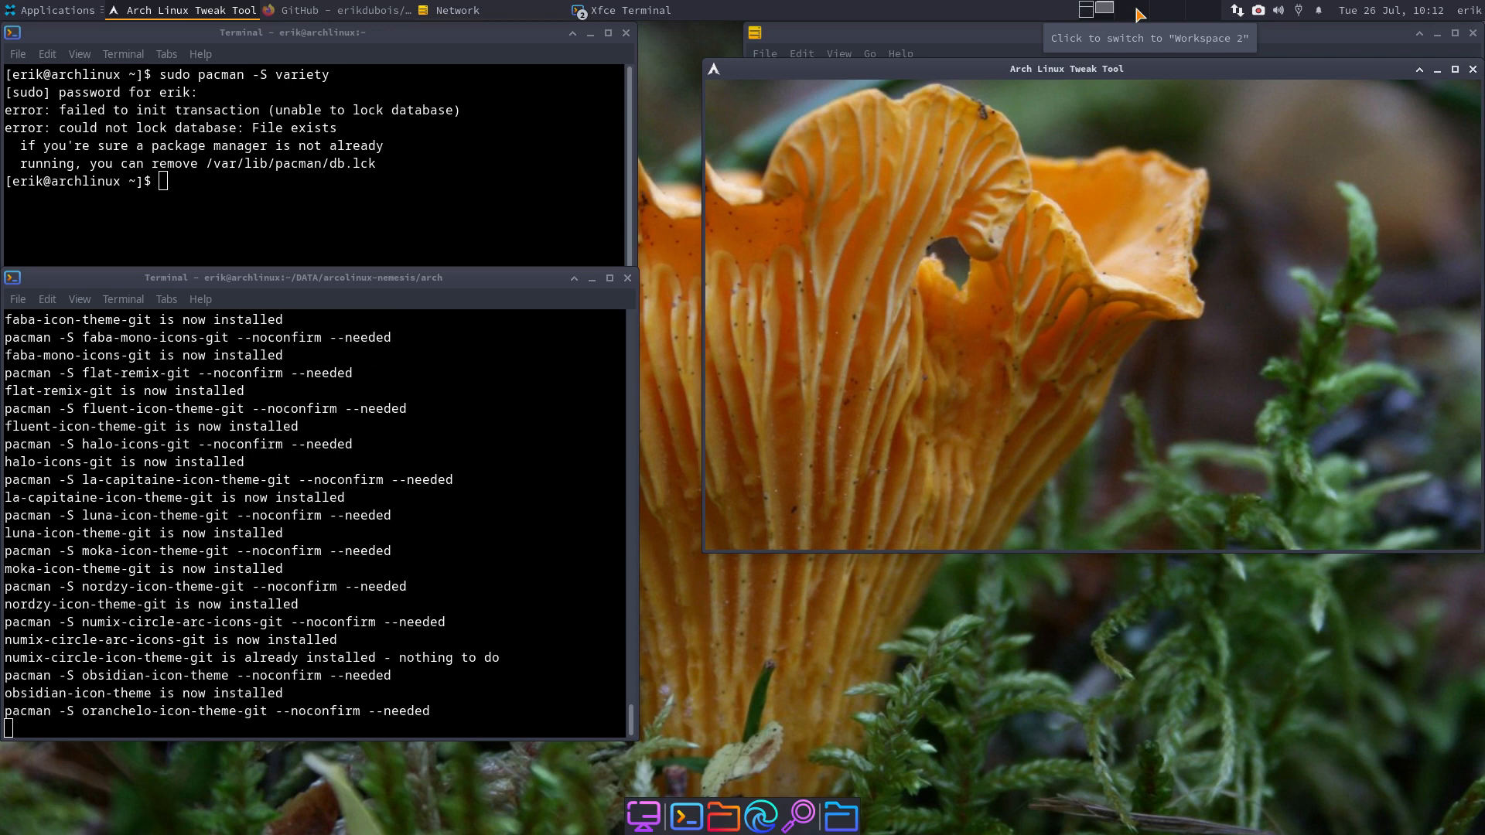
{"action": "left_click", "coordinate": [58, 10]}
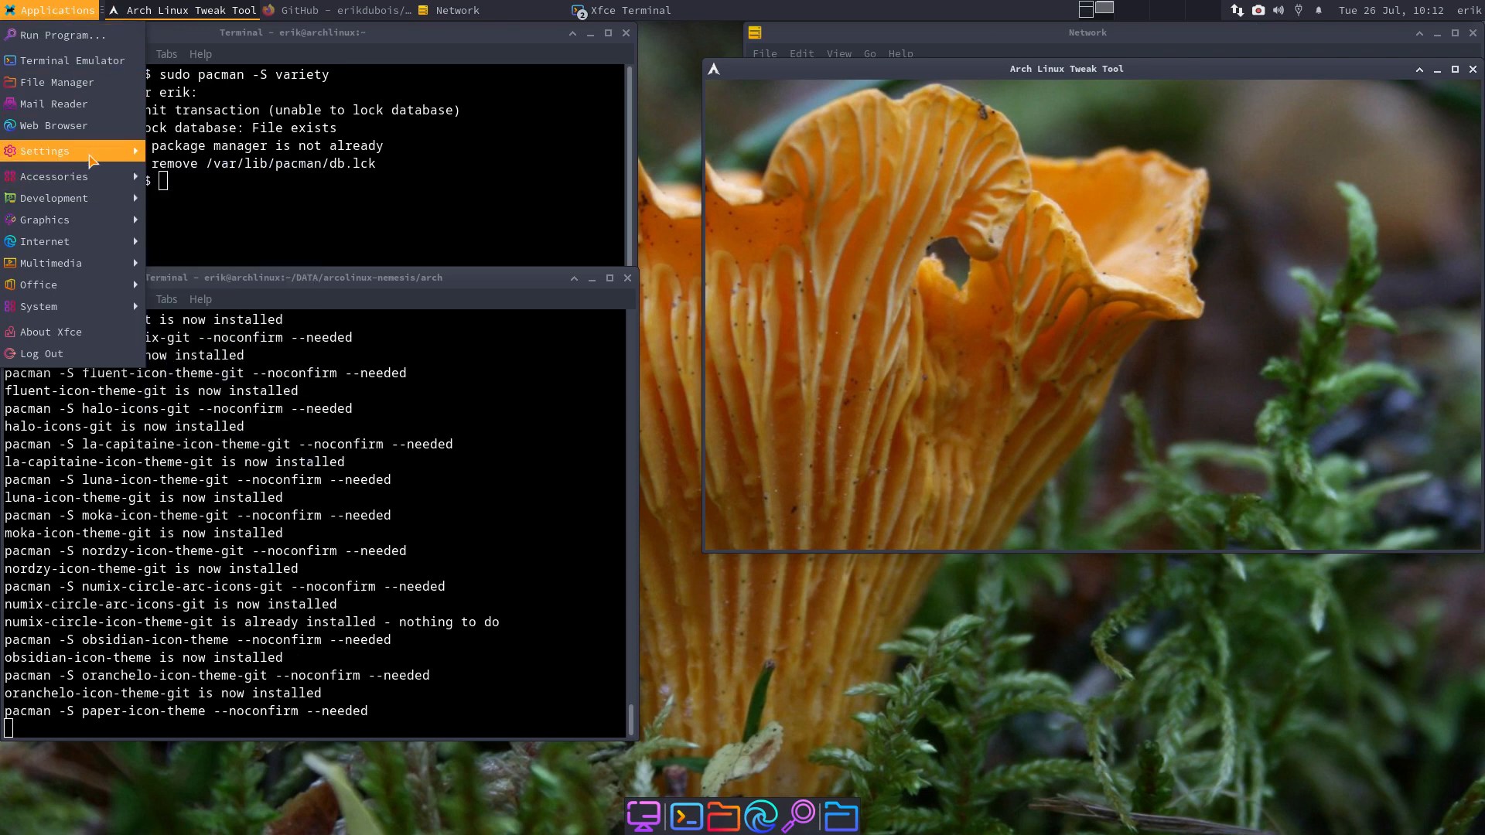
- Launch Settings Manager from Applications > Settings, enlarge it, and open Session and Startup
{"action": "mouse_move", "coordinate": [91, 155]}
{"action": "left_click", "coordinate": [201, 152]}
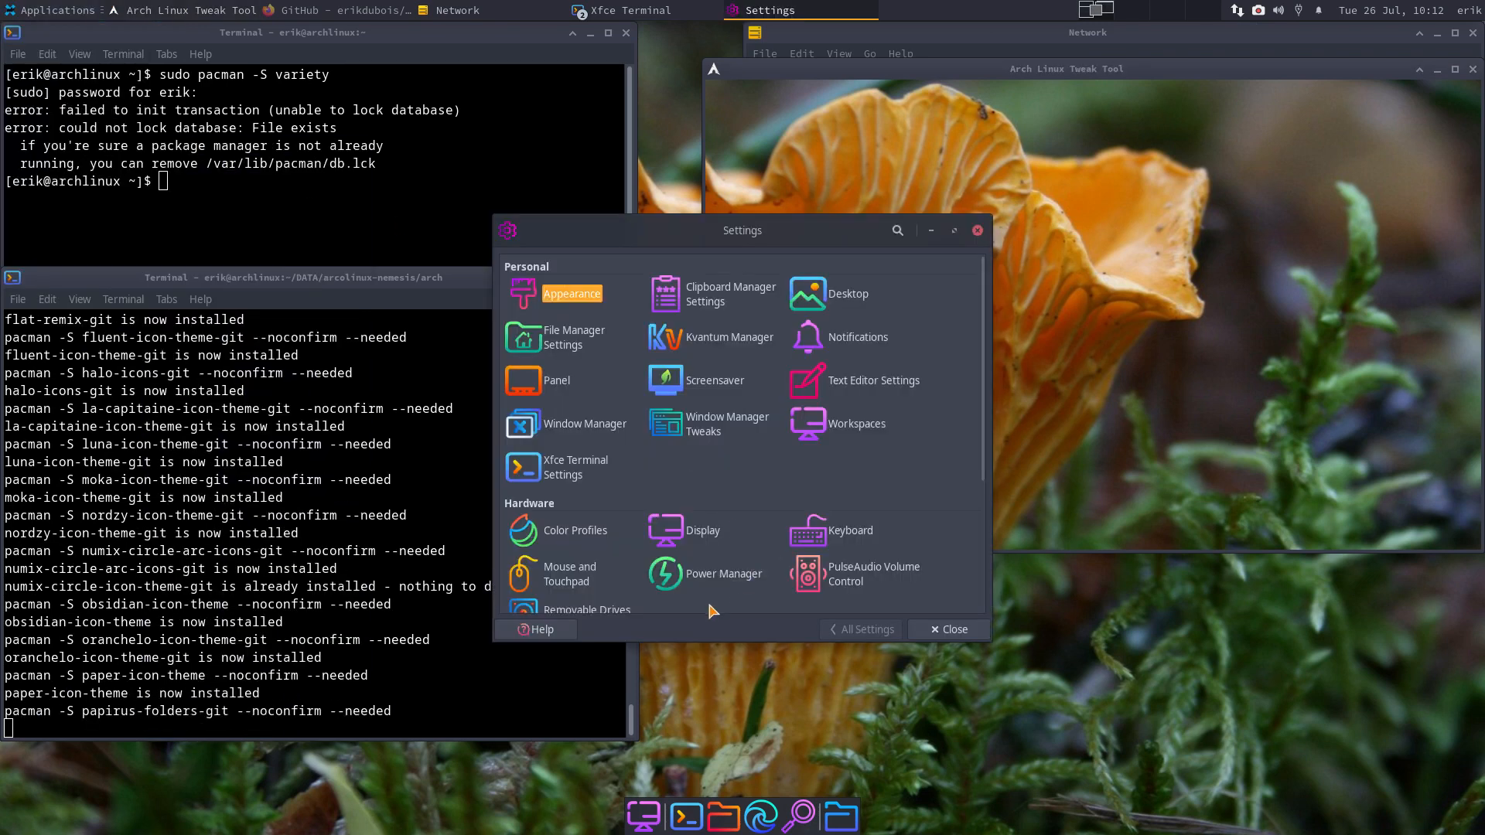
{"action": "left_click_drag", "start_coordinate": [850, 225], "coordinate": [1158, 196]}
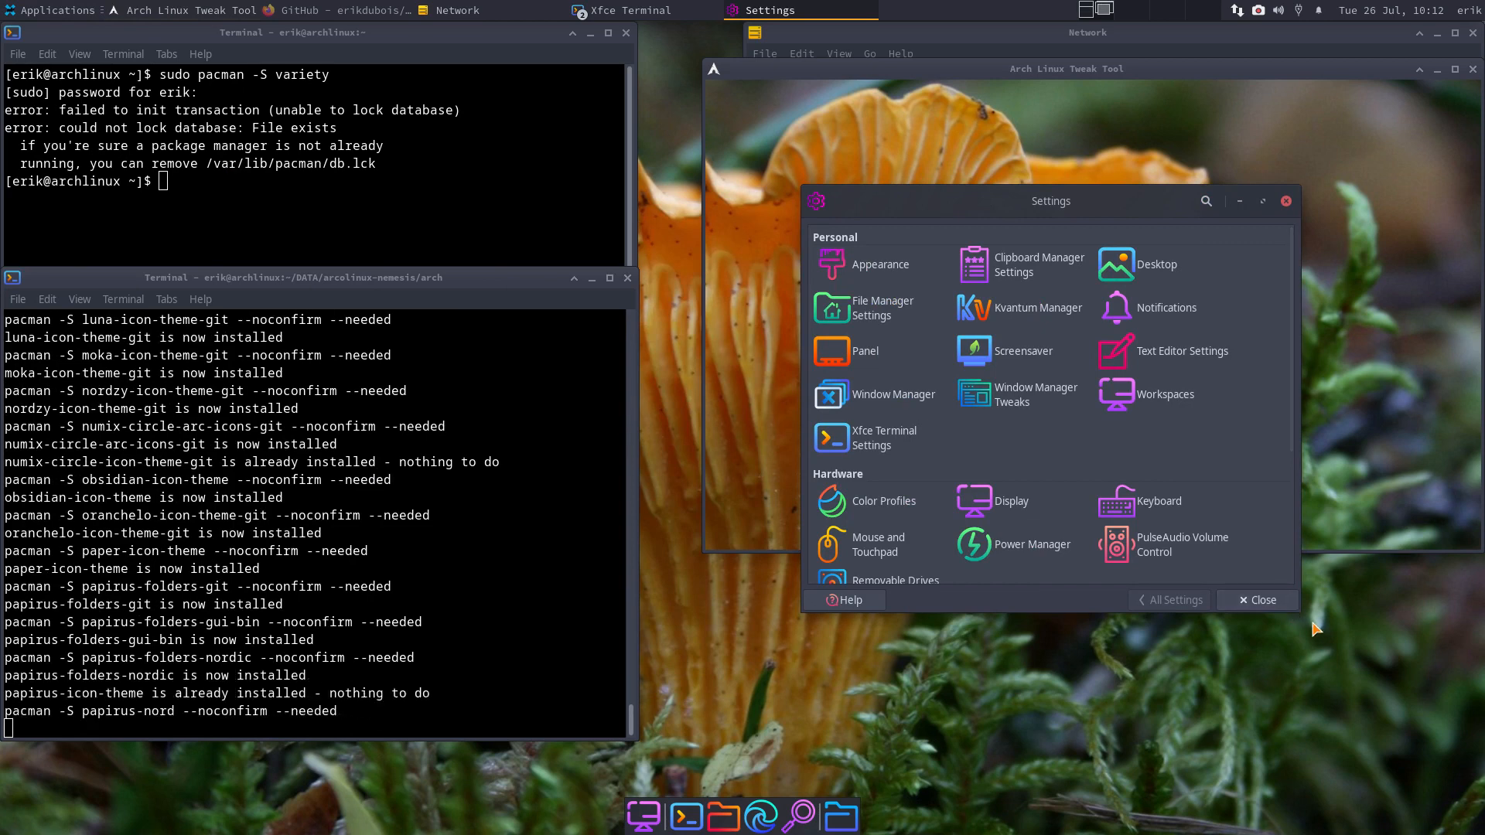
{"action": "left_click_drag", "start_coordinate": [1300, 613], "coordinate": [1427, 808]}
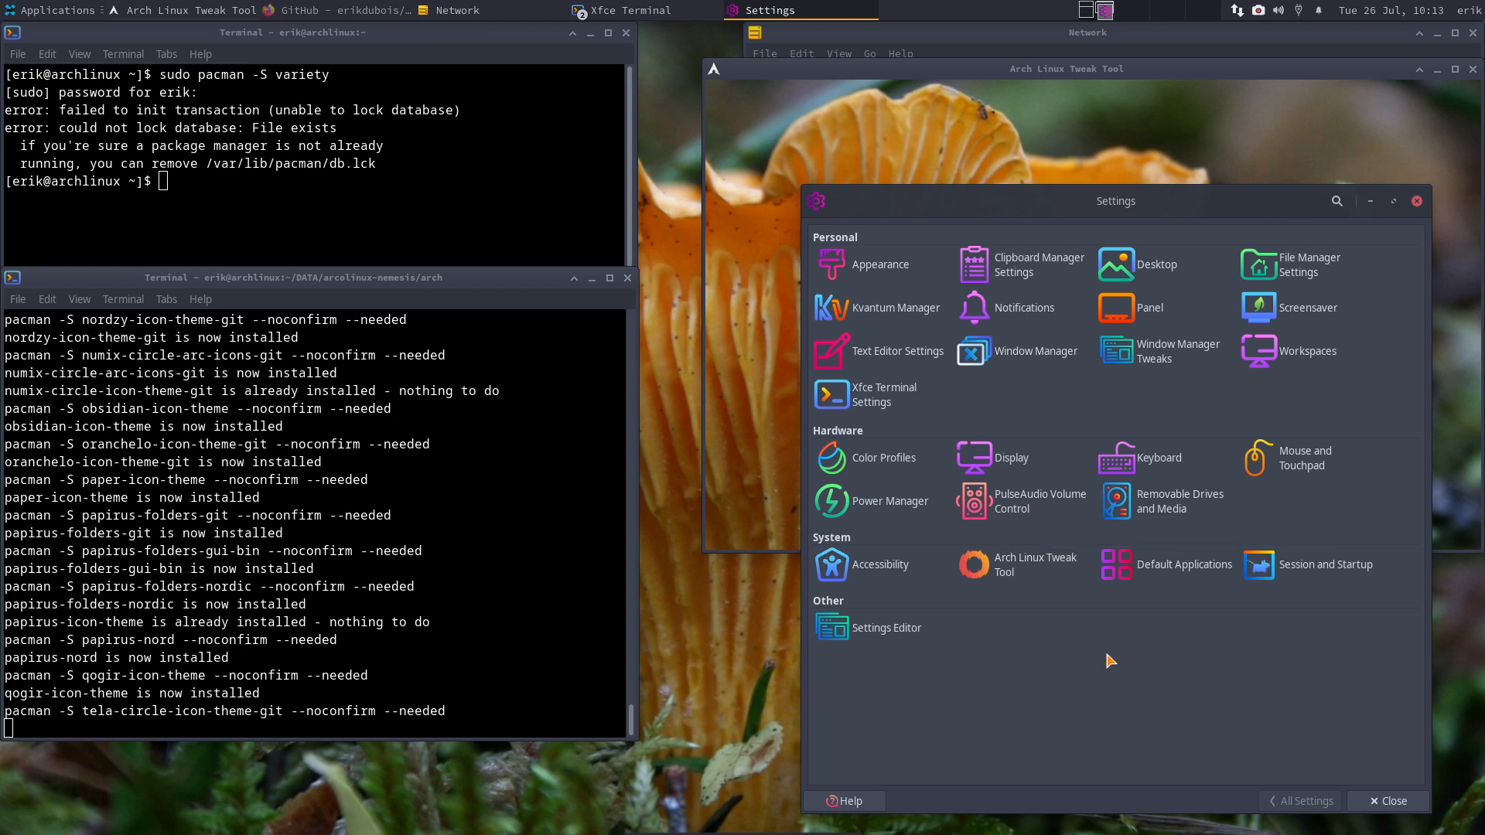
{"action": "left_click", "coordinate": [1259, 566]}
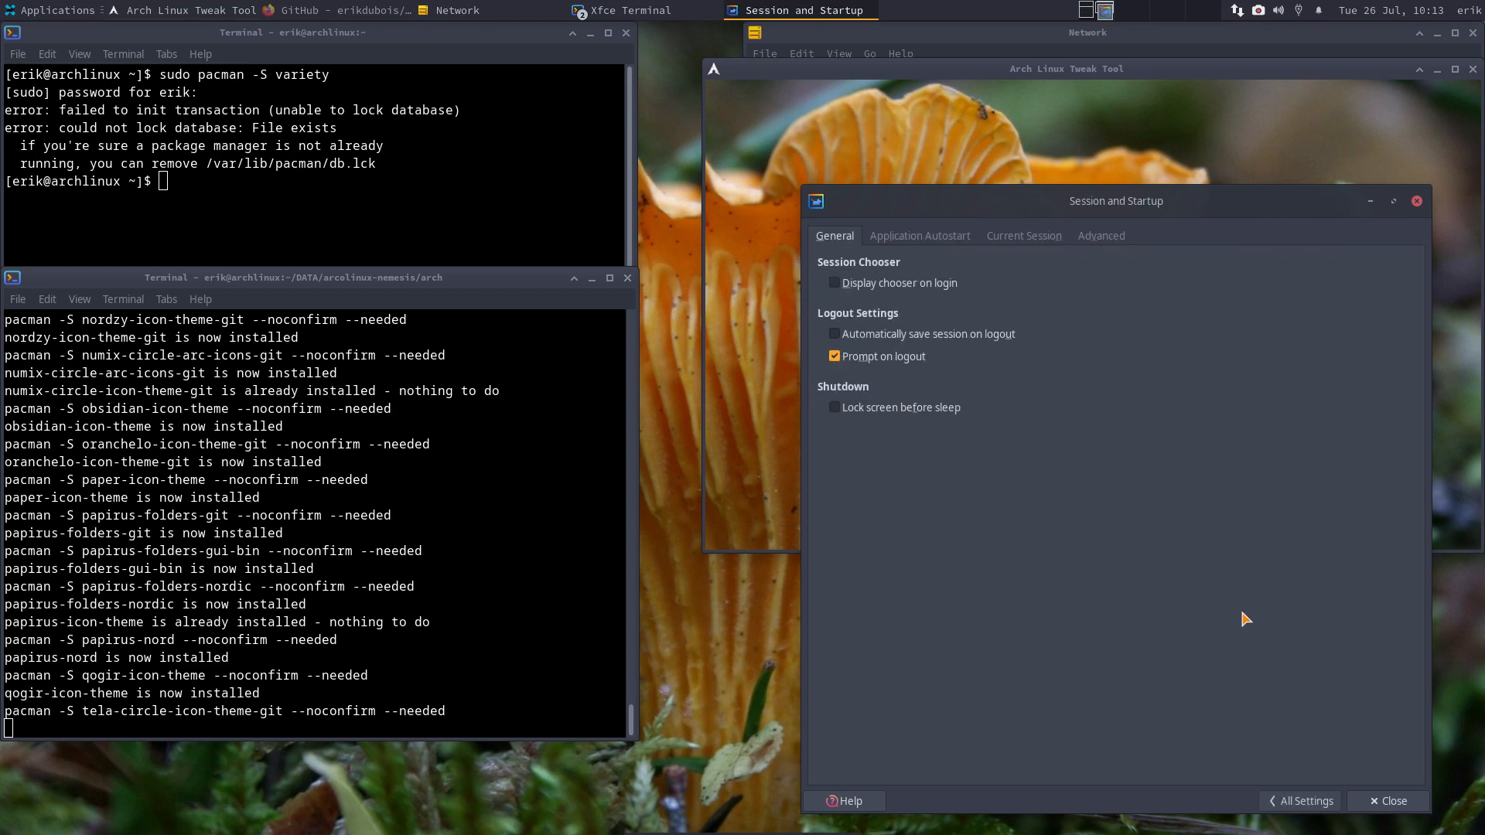
- Review the Current Session, Advanced, Application Autostart and General tabs, then close unchanged
{"action": "left_click", "coordinate": [1062, 243]}
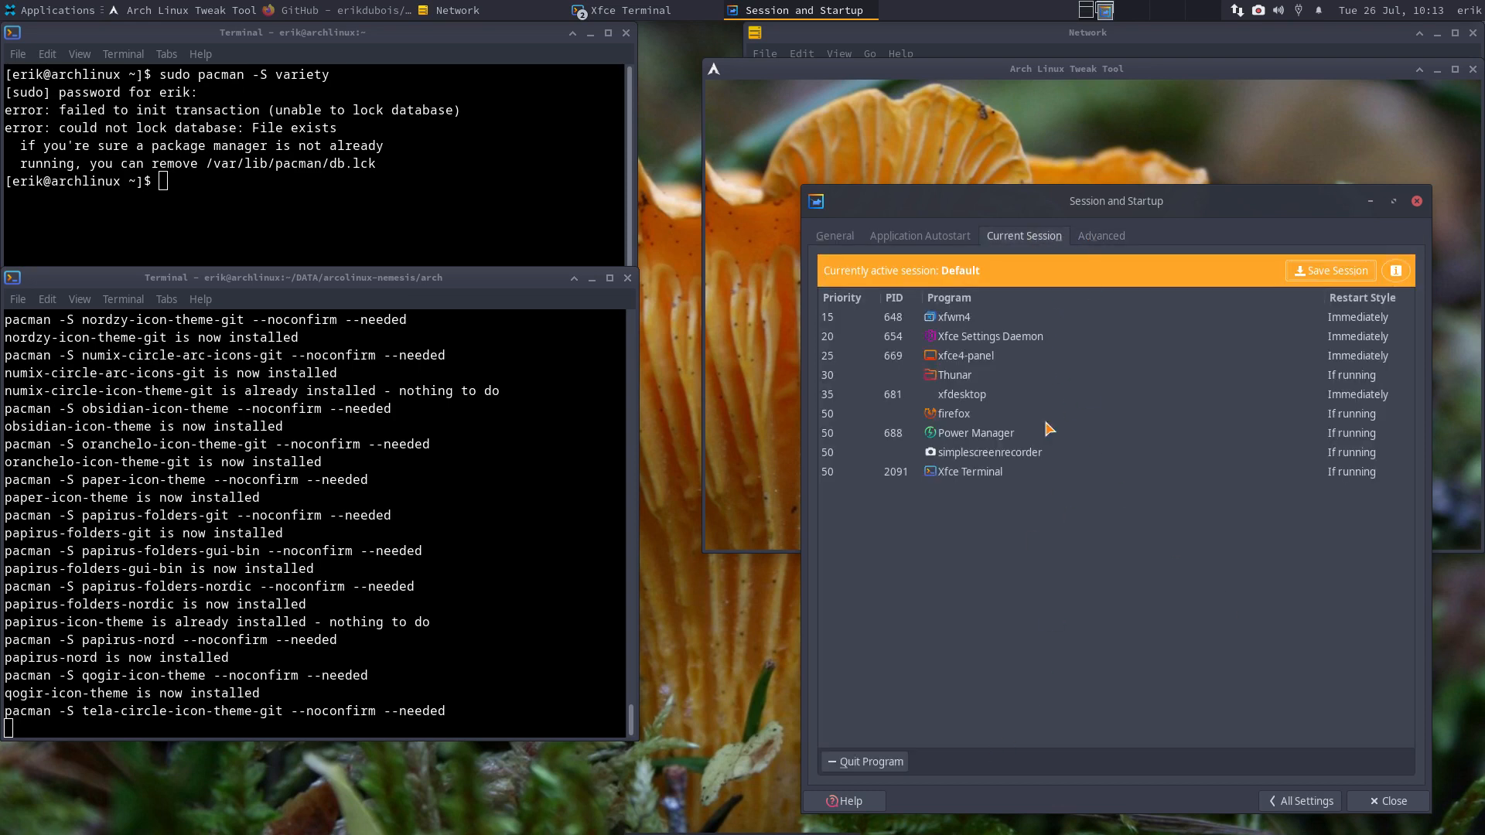
{"action": "left_click", "coordinate": [1096, 236]}
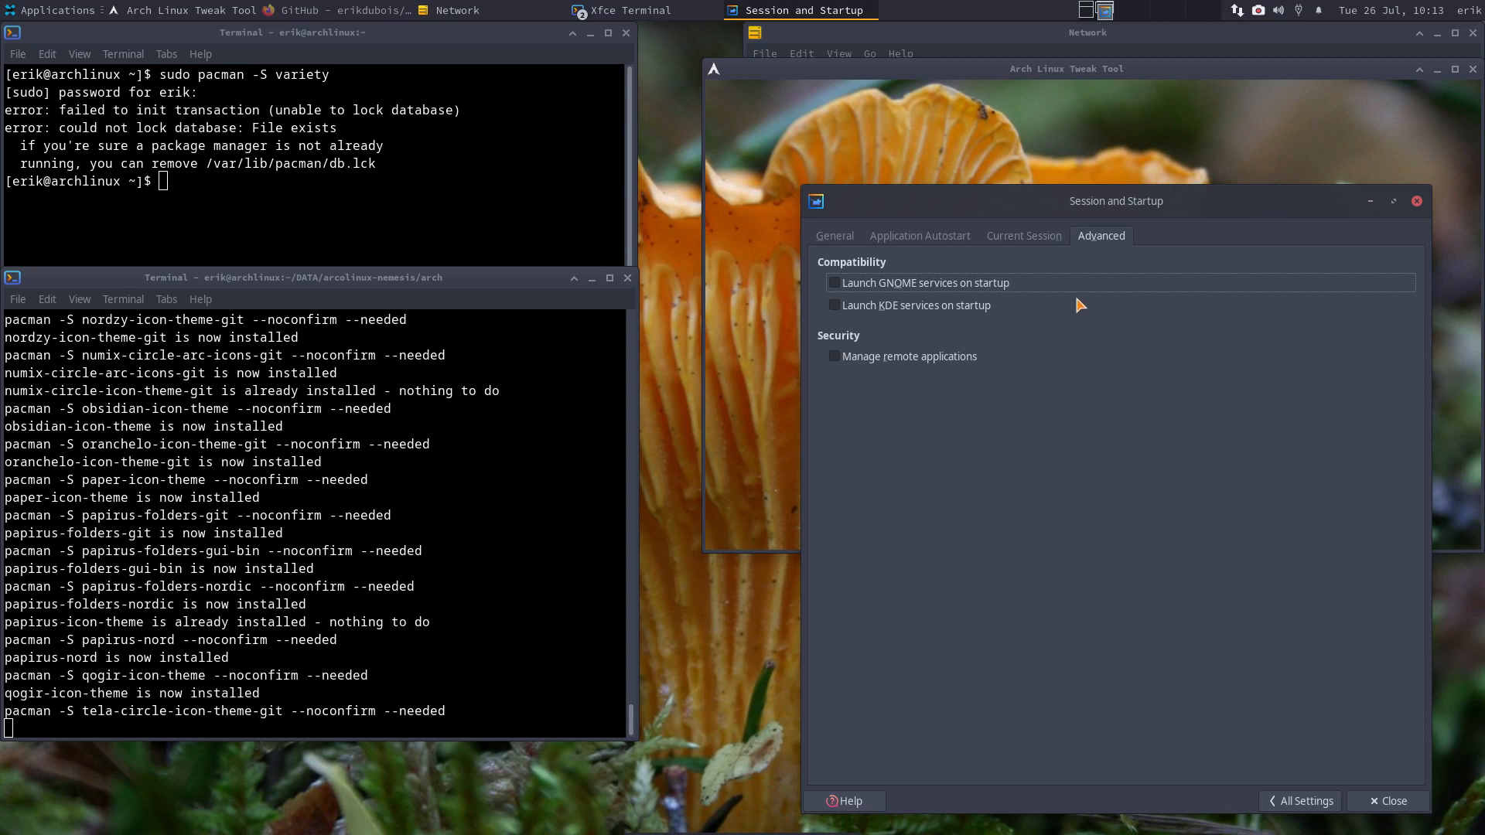
{"action": "left_click", "coordinate": [1042, 244]}
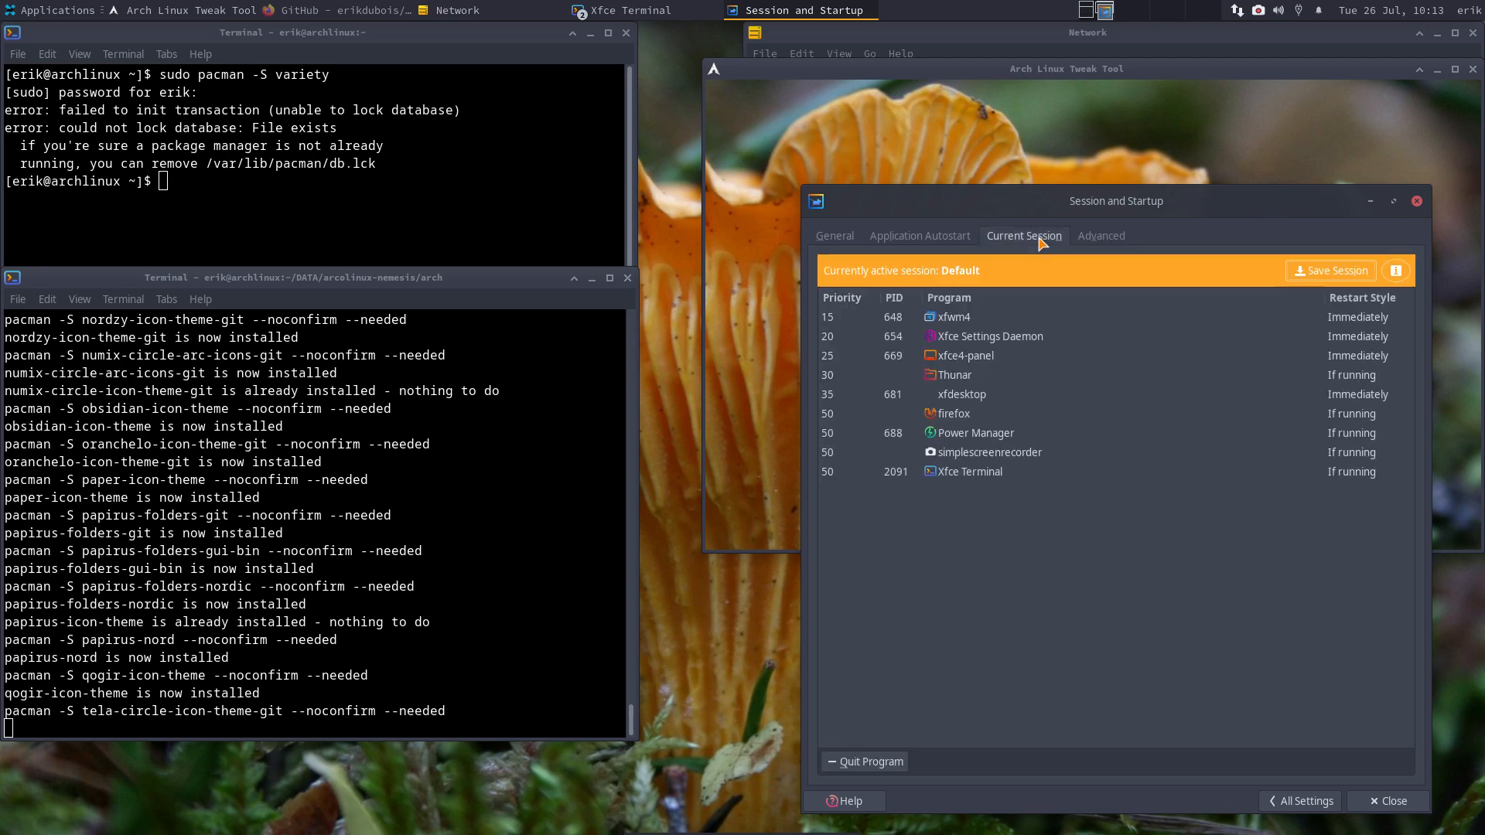
{"action": "left_click", "coordinate": [932, 244]}
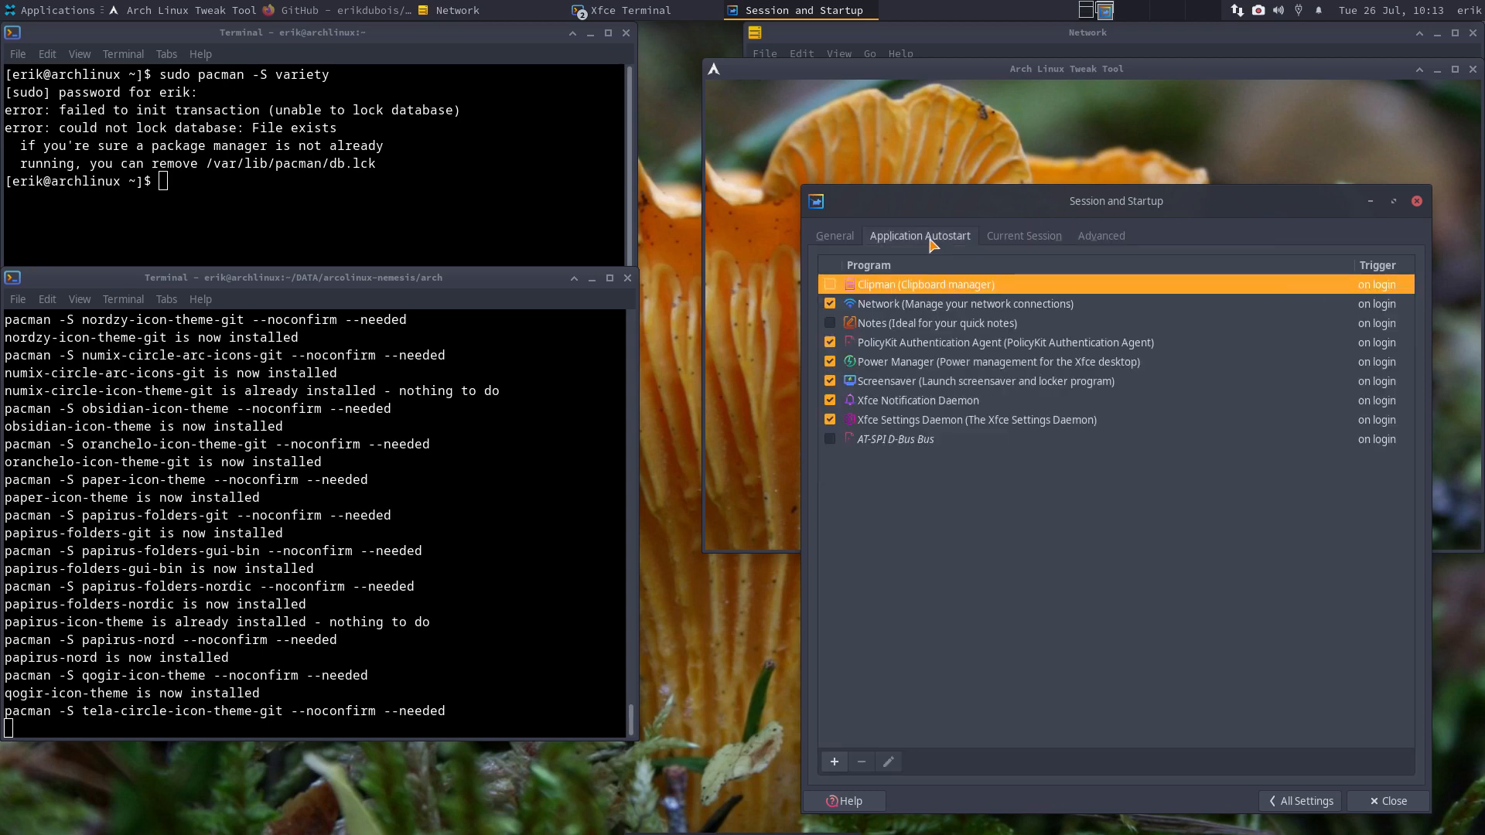
{"action": "left_click", "coordinate": [839, 237]}
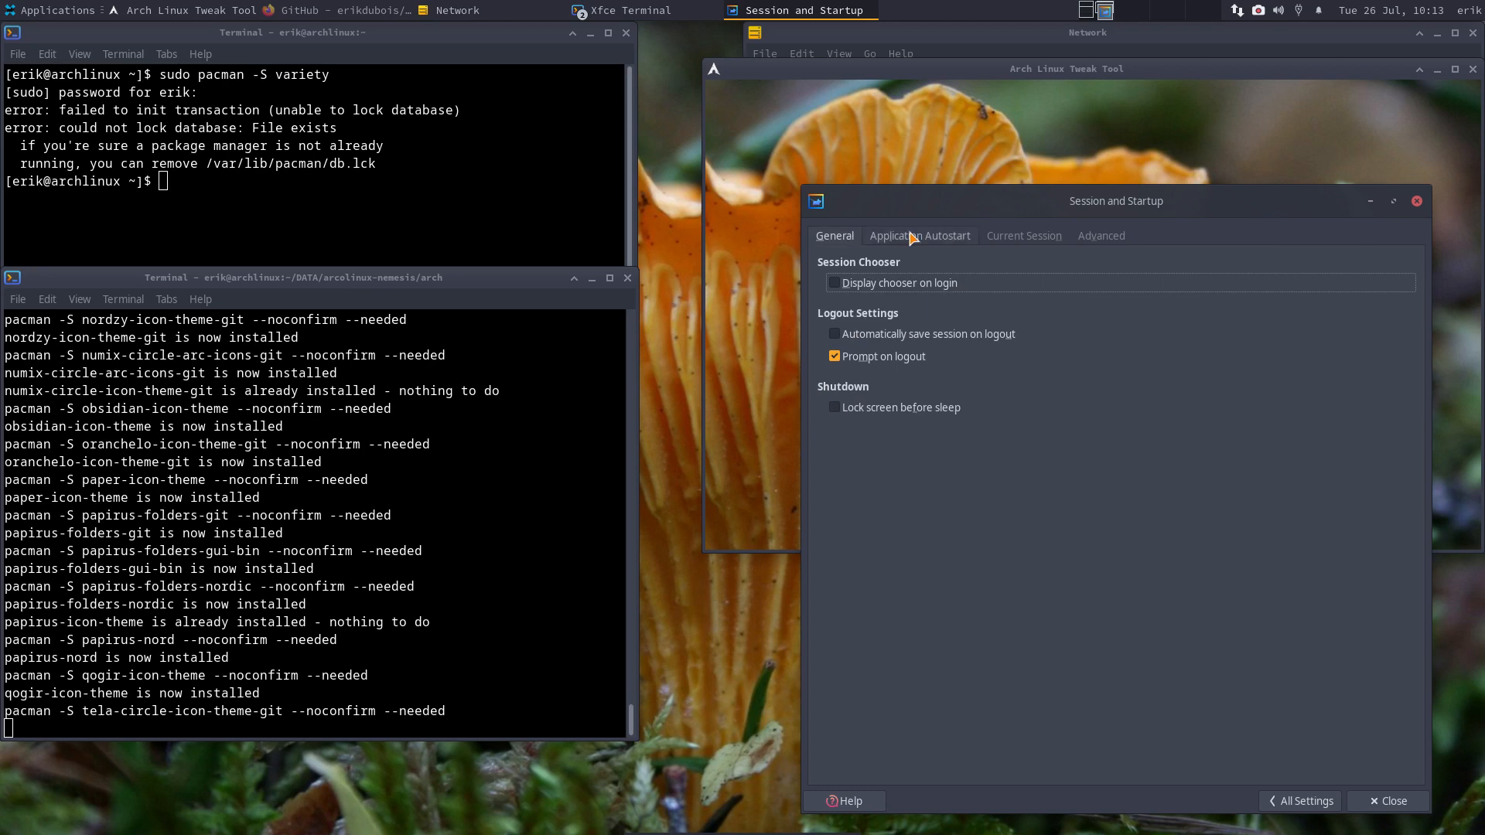
{"action": "left_click", "coordinate": [1296, 801]}
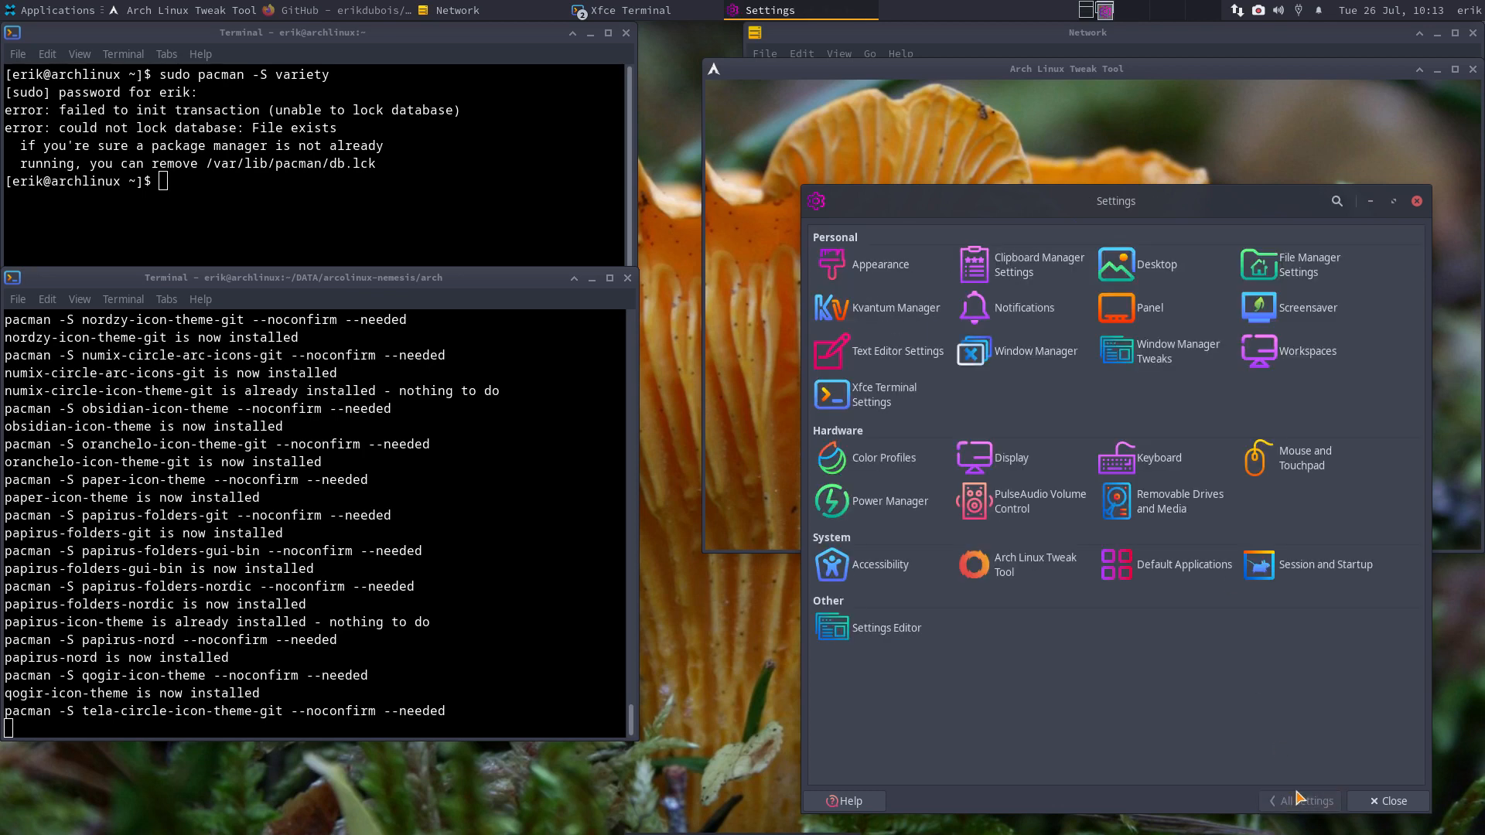
{"action": "left_click", "coordinate": [1325, 568]}
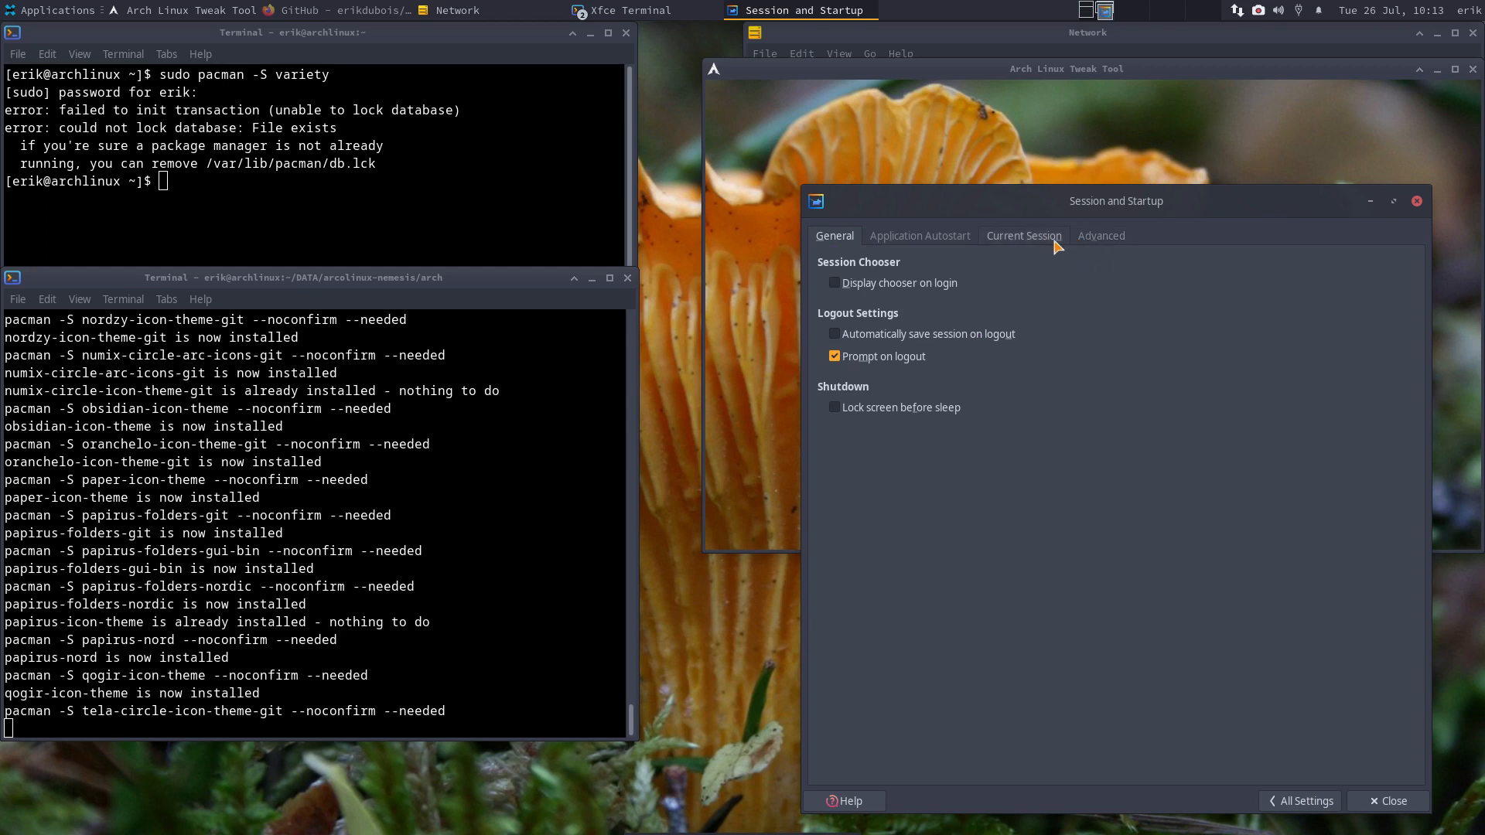
{"action": "left_click", "coordinate": [1380, 804]}
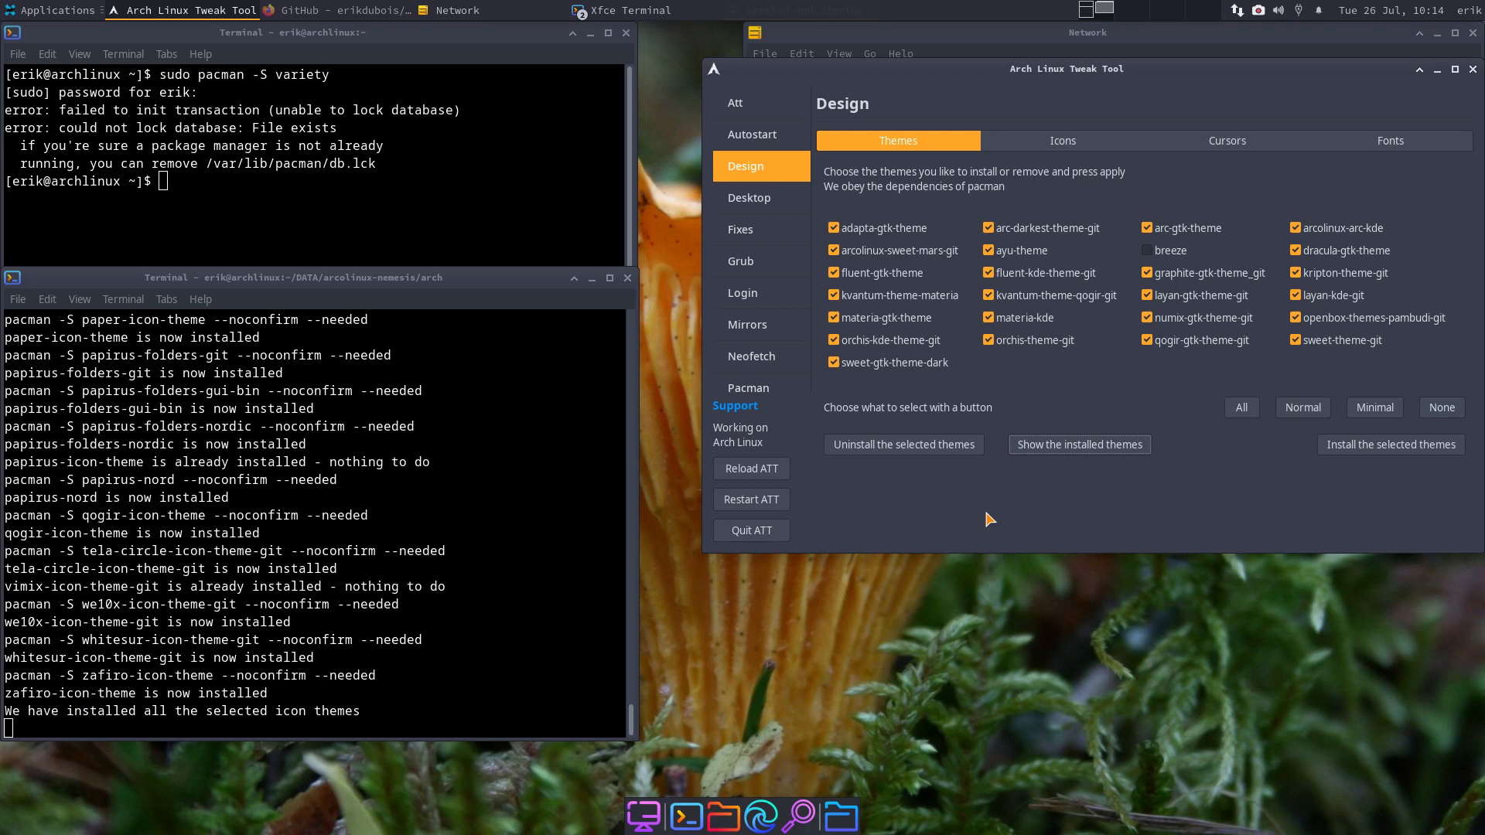
- Rerun 'sudo pacman -S variety', confirm the install, and launch it with 'variety&'
{"action": "left_click", "coordinate": [504, 134]}
{"action": "key", "text": "Up"}
{"action": "key", "text": "Return"}
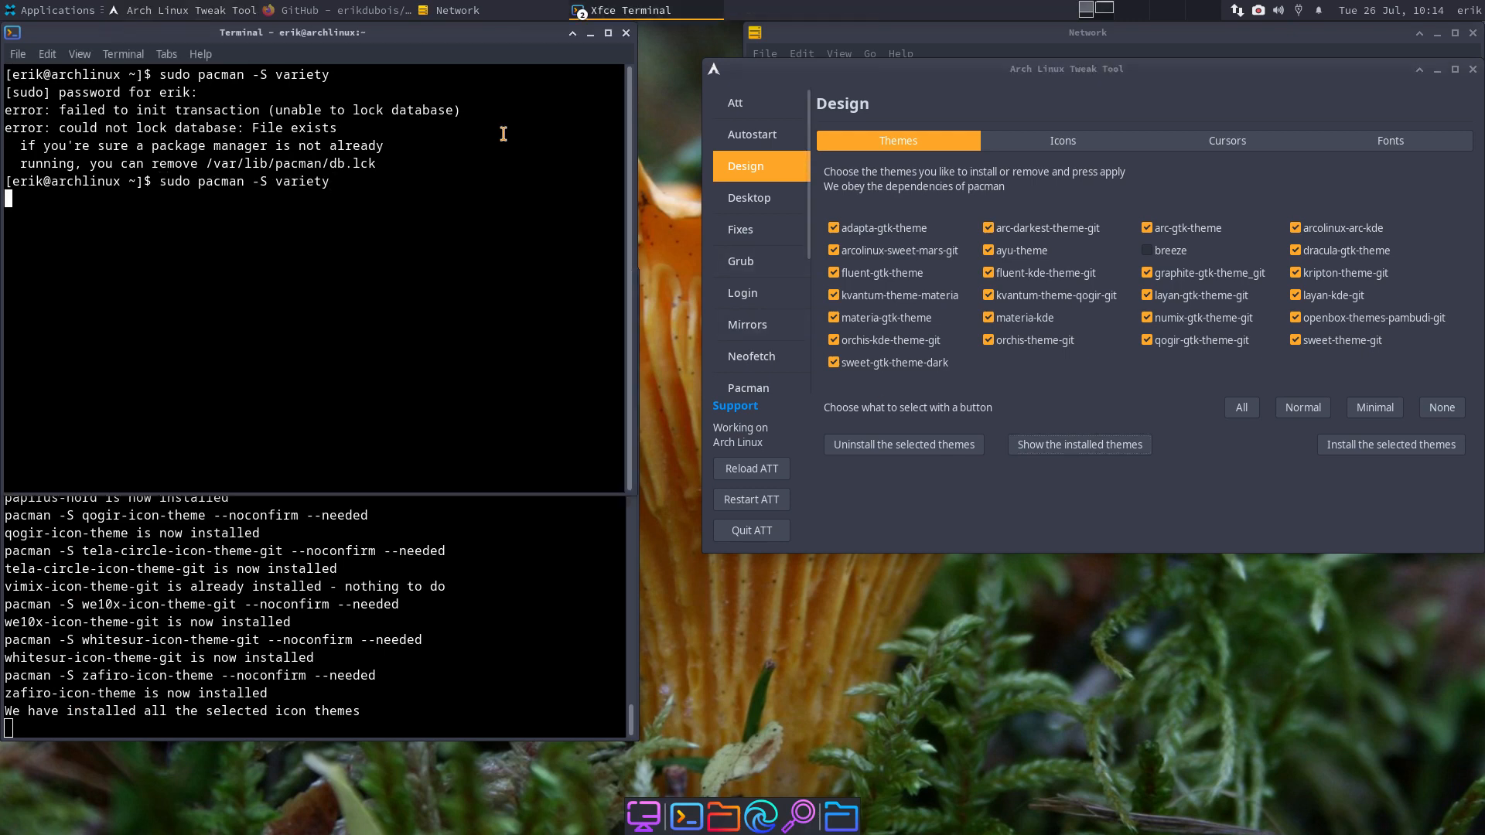
{"action": "key", "text": "Return"}
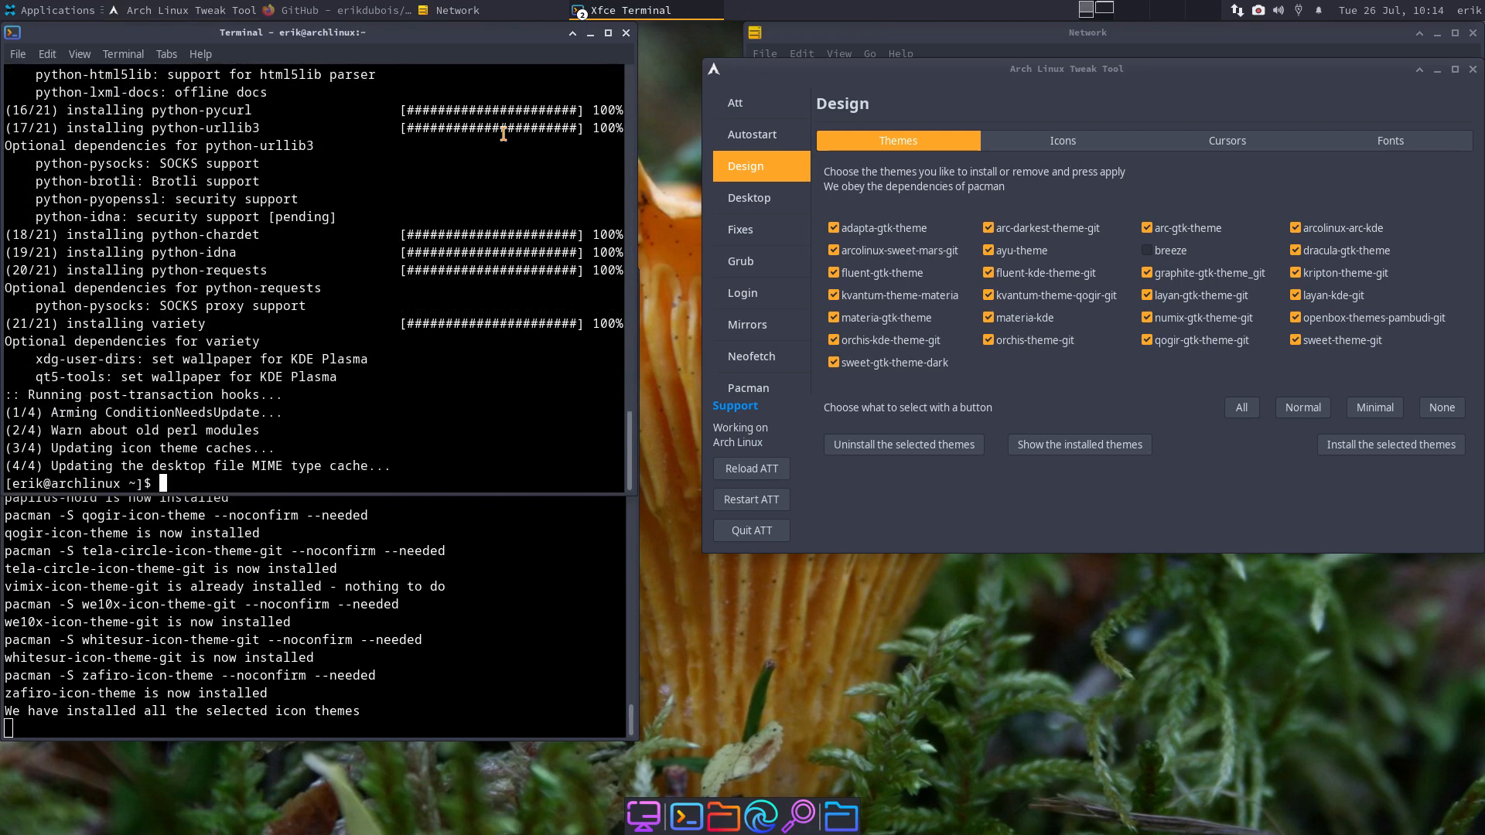
{"action": "type", "text": "variety&"}
{"action": "key", "text": "Return"}
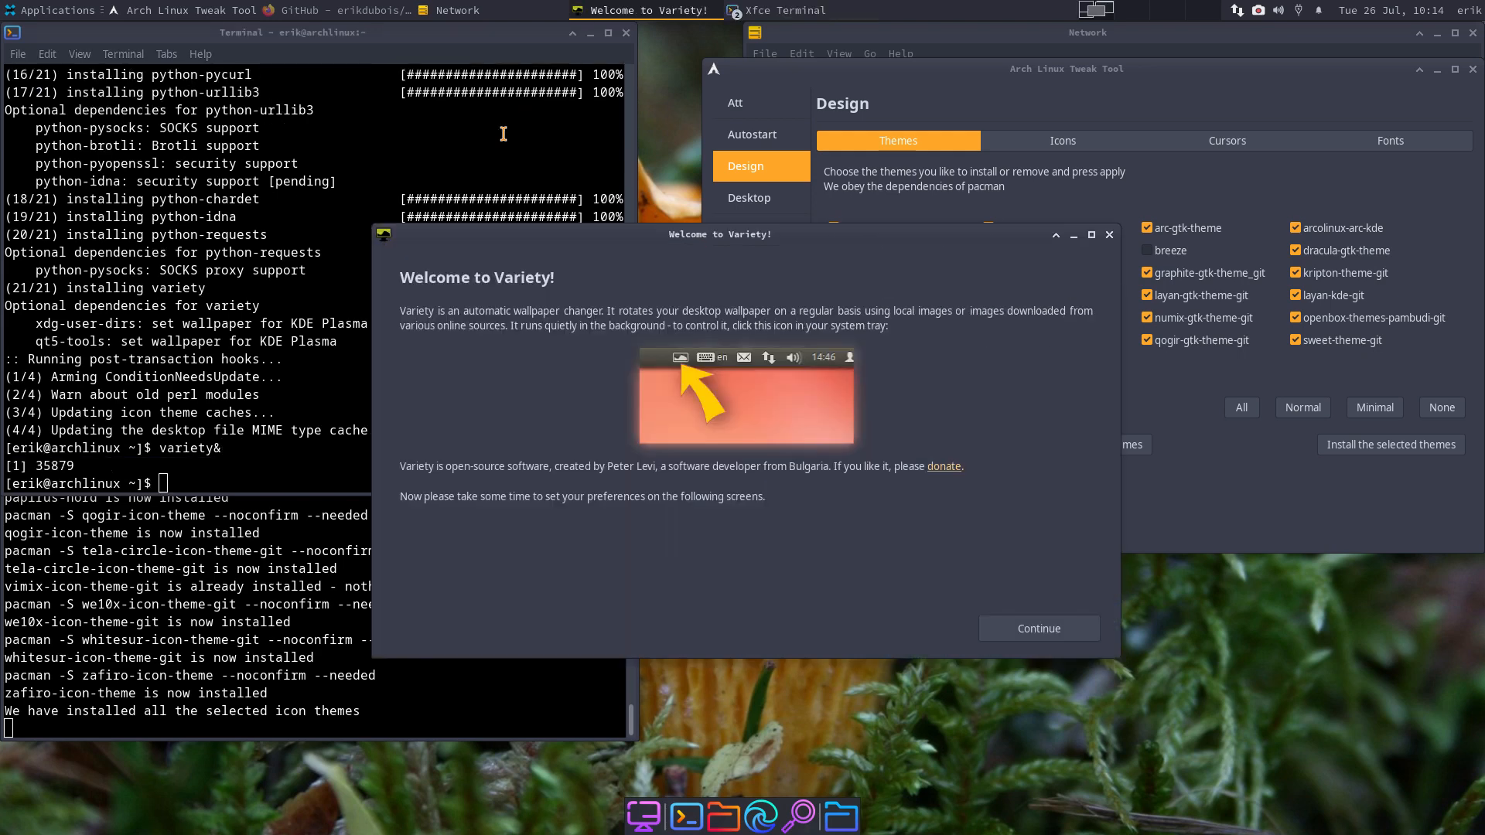
- Pass the welcome and privacy pages, then disable the favorites, fetched, backgrounds folder and flickr sources
{"action": "left_click", "coordinate": [1086, 629]}
{"action": "left_click", "coordinate": [999, 671]}
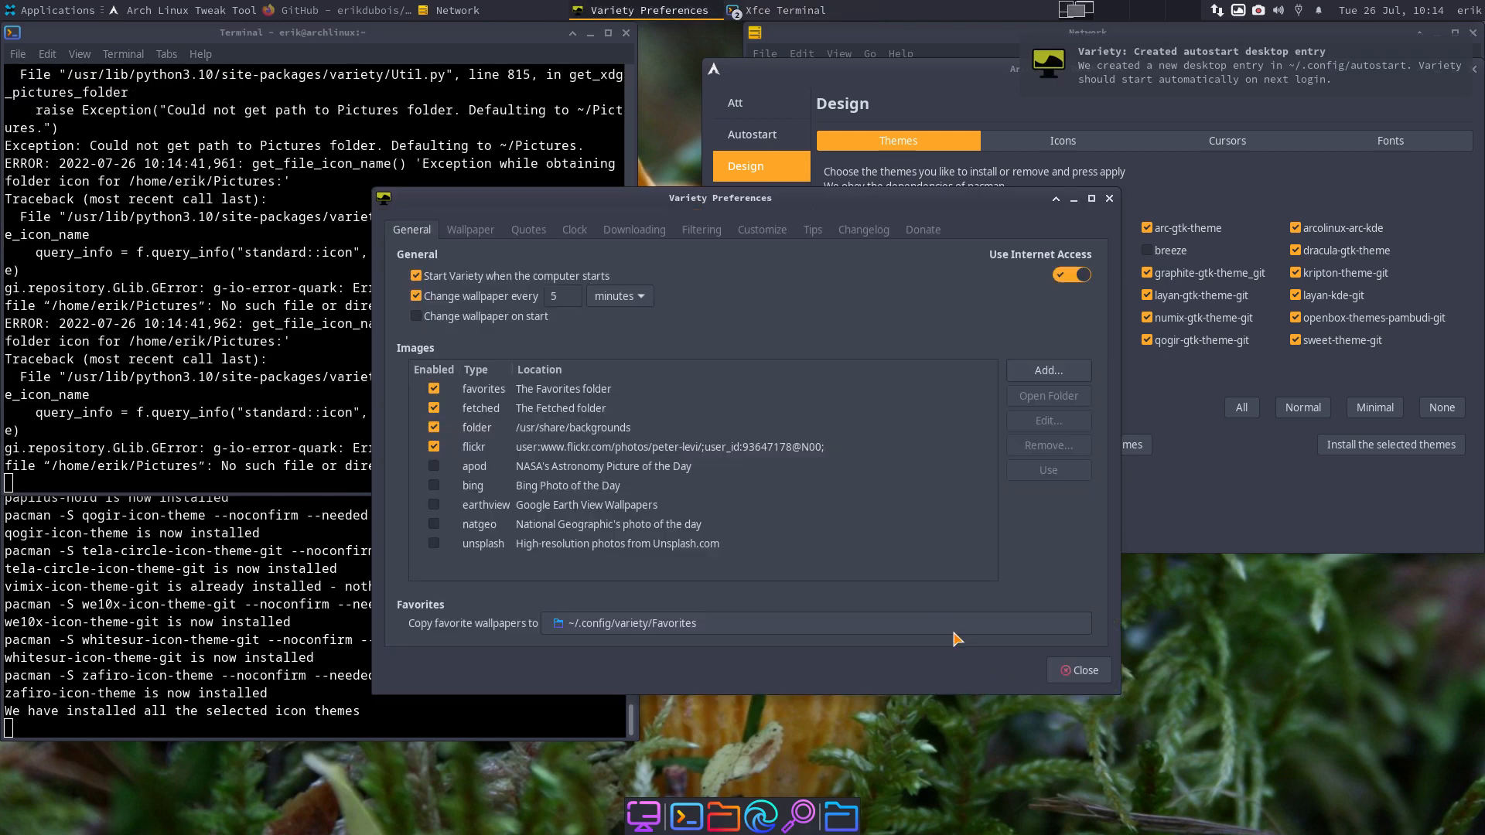
{"action": "left_click", "coordinate": [434, 388]}
{"action": "left_click", "coordinate": [434, 408]}
{"action": "left_click", "coordinate": [434, 427]}
{"action": "left_click", "coordinate": [434, 446]}
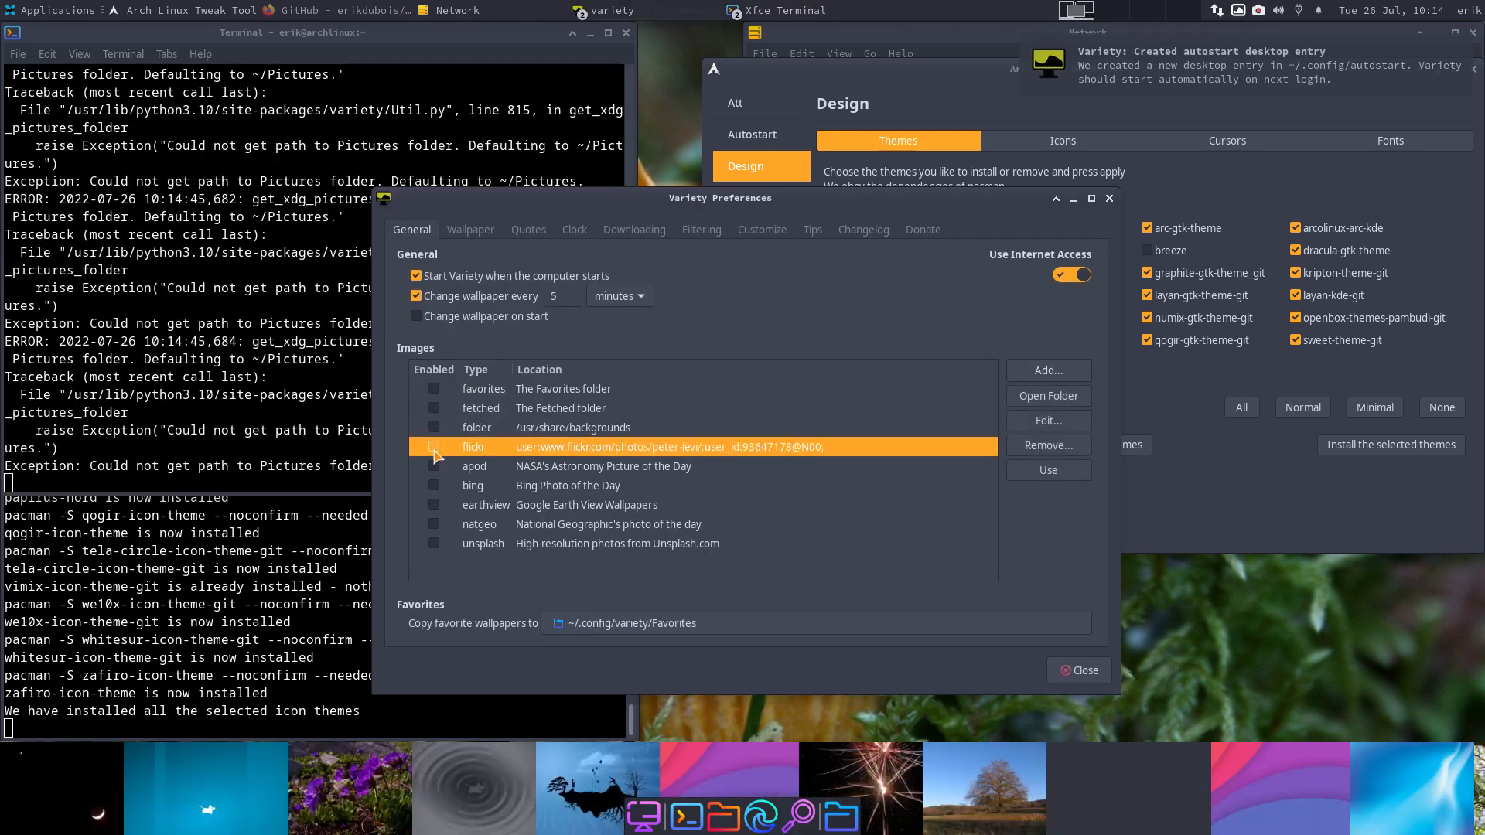
- Add a Wallhaven.cc source searching 'cars' and close Variety Preferences
{"action": "left_click", "coordinate": [1061, 372]}
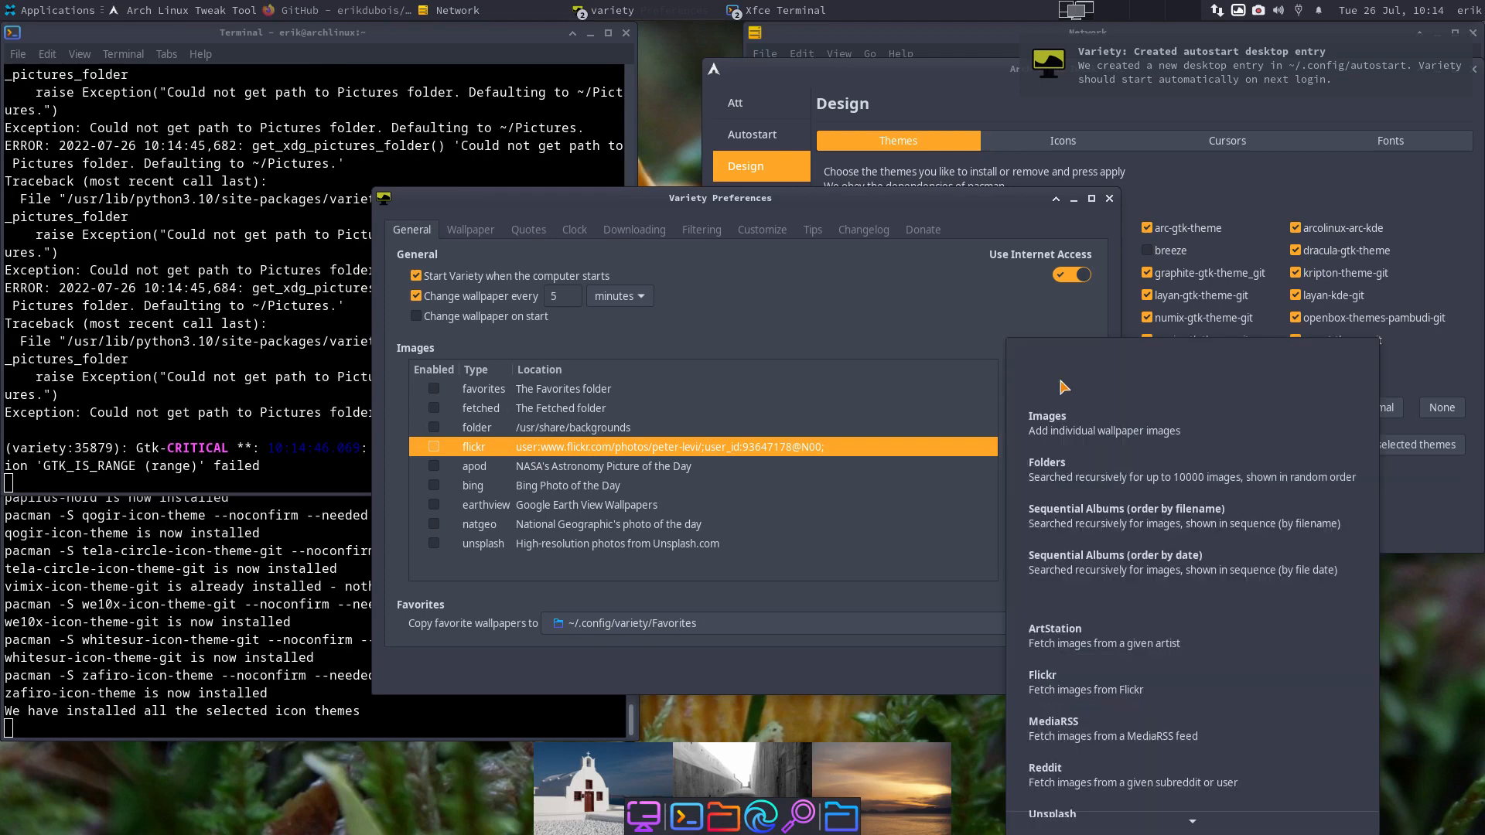
{"action": "left_click", "coordinate": [1117, 823]}
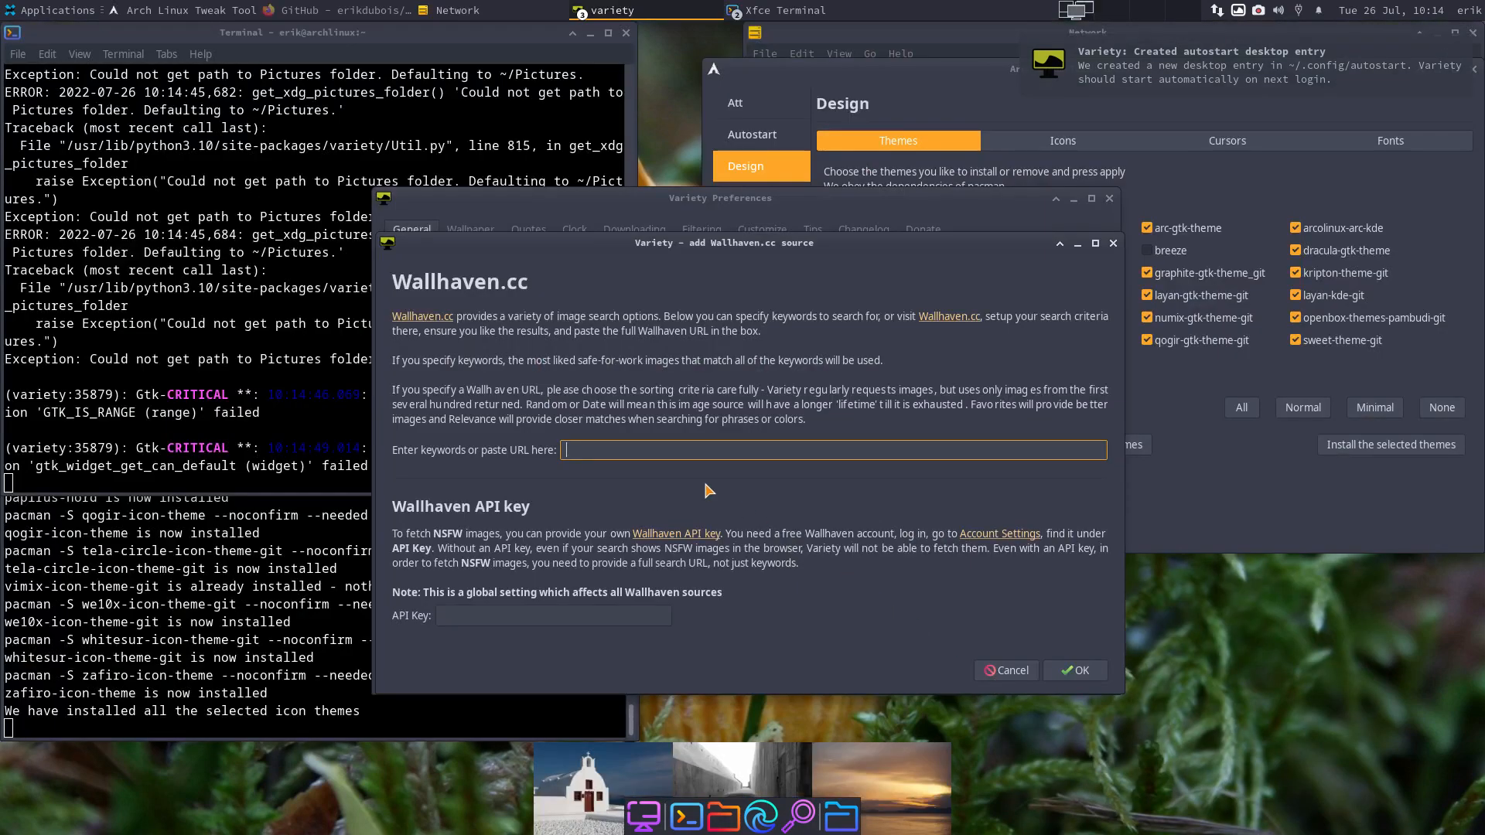
{"action": "type", "text": "cars"}
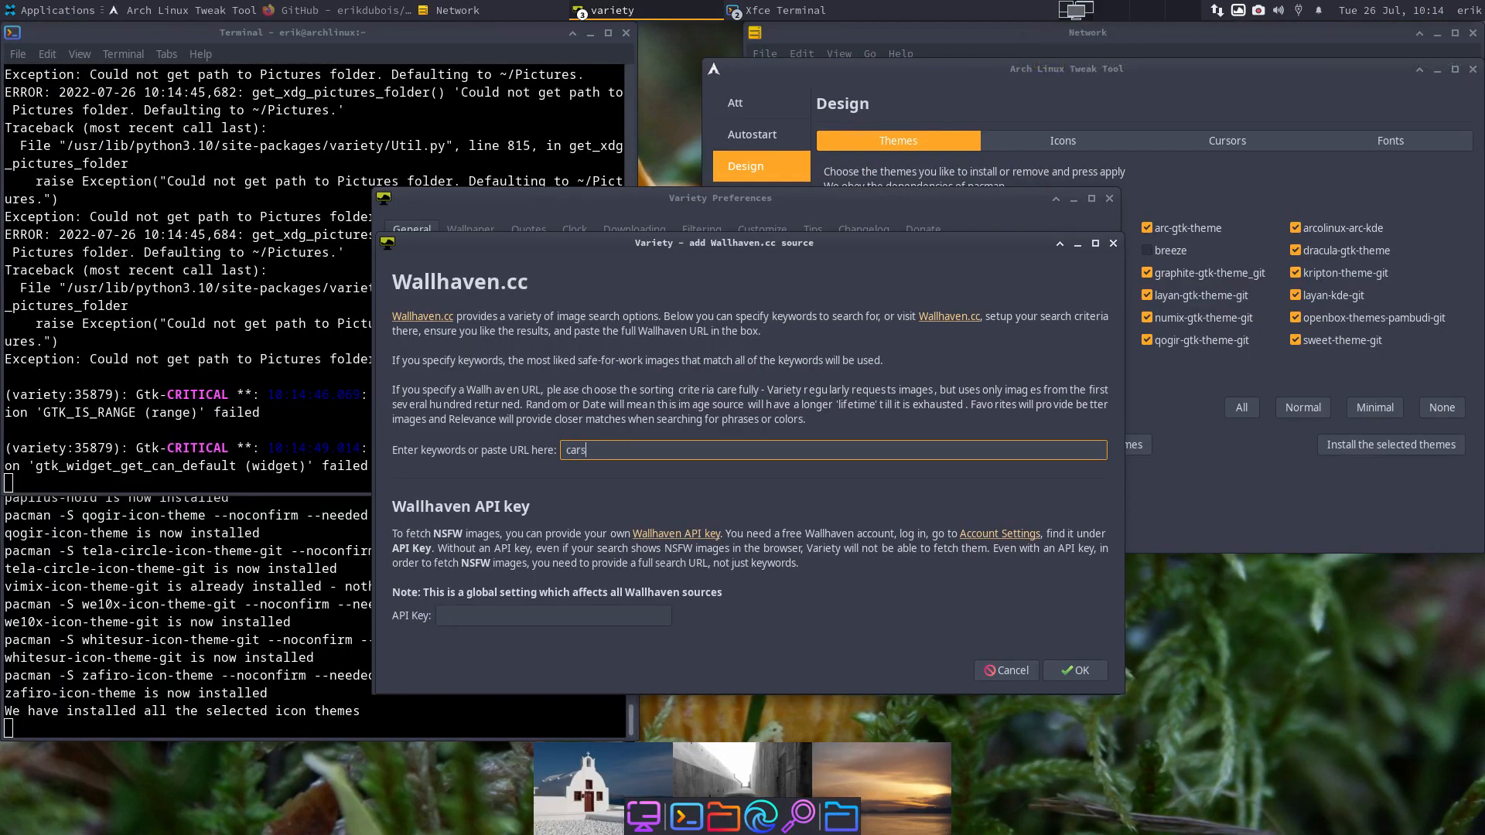
{"action": "left_click", "coordinate": [1090, 672]}
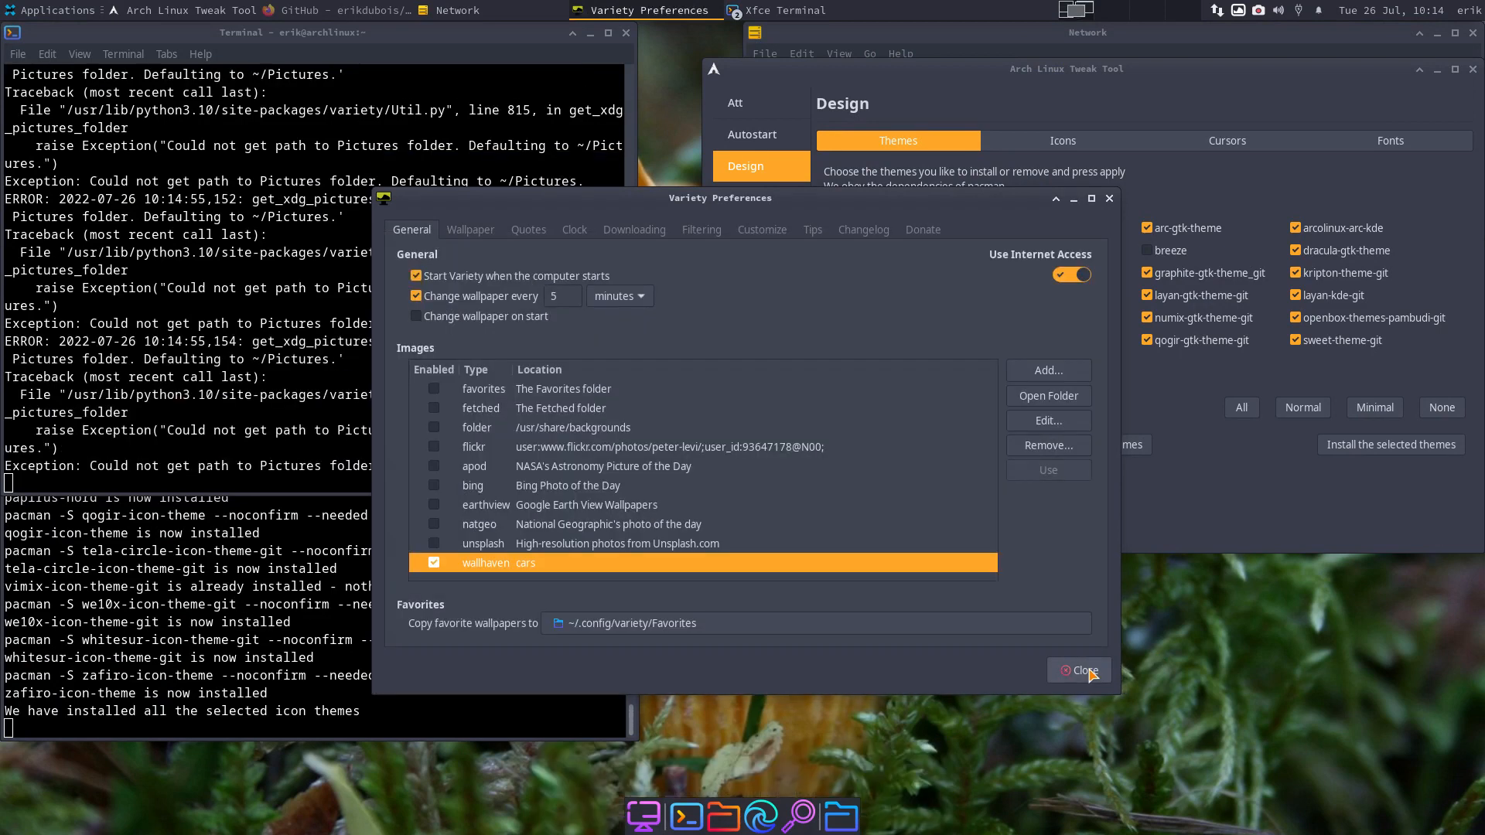
{"action": "left_click", "coordinate": [1110, 198]}
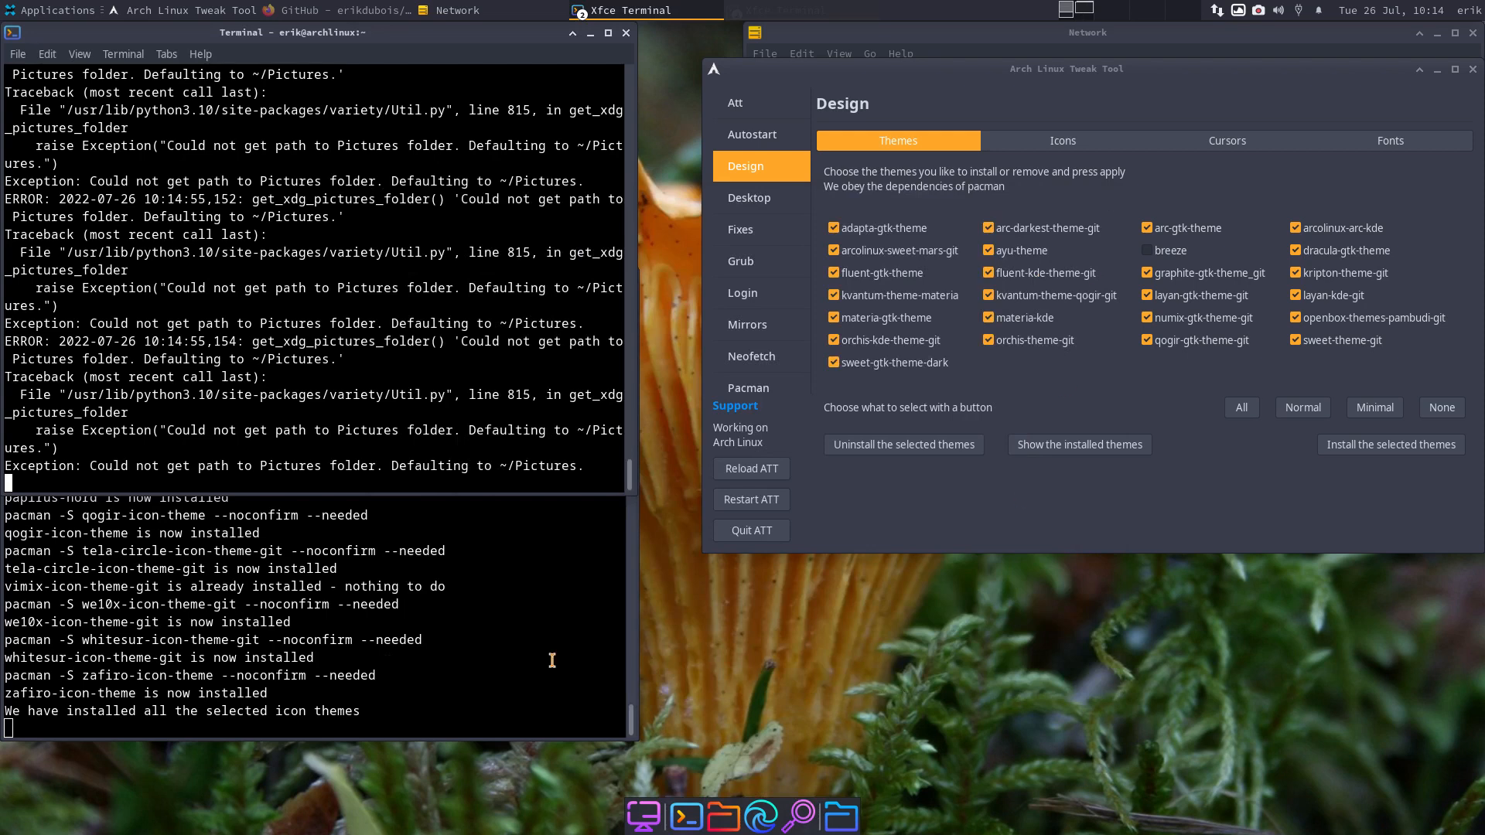
- Cycle through the downloaded car wallpapers with Variety's Next item
{"action": "left_click", "coordinate": [1238, 11]}
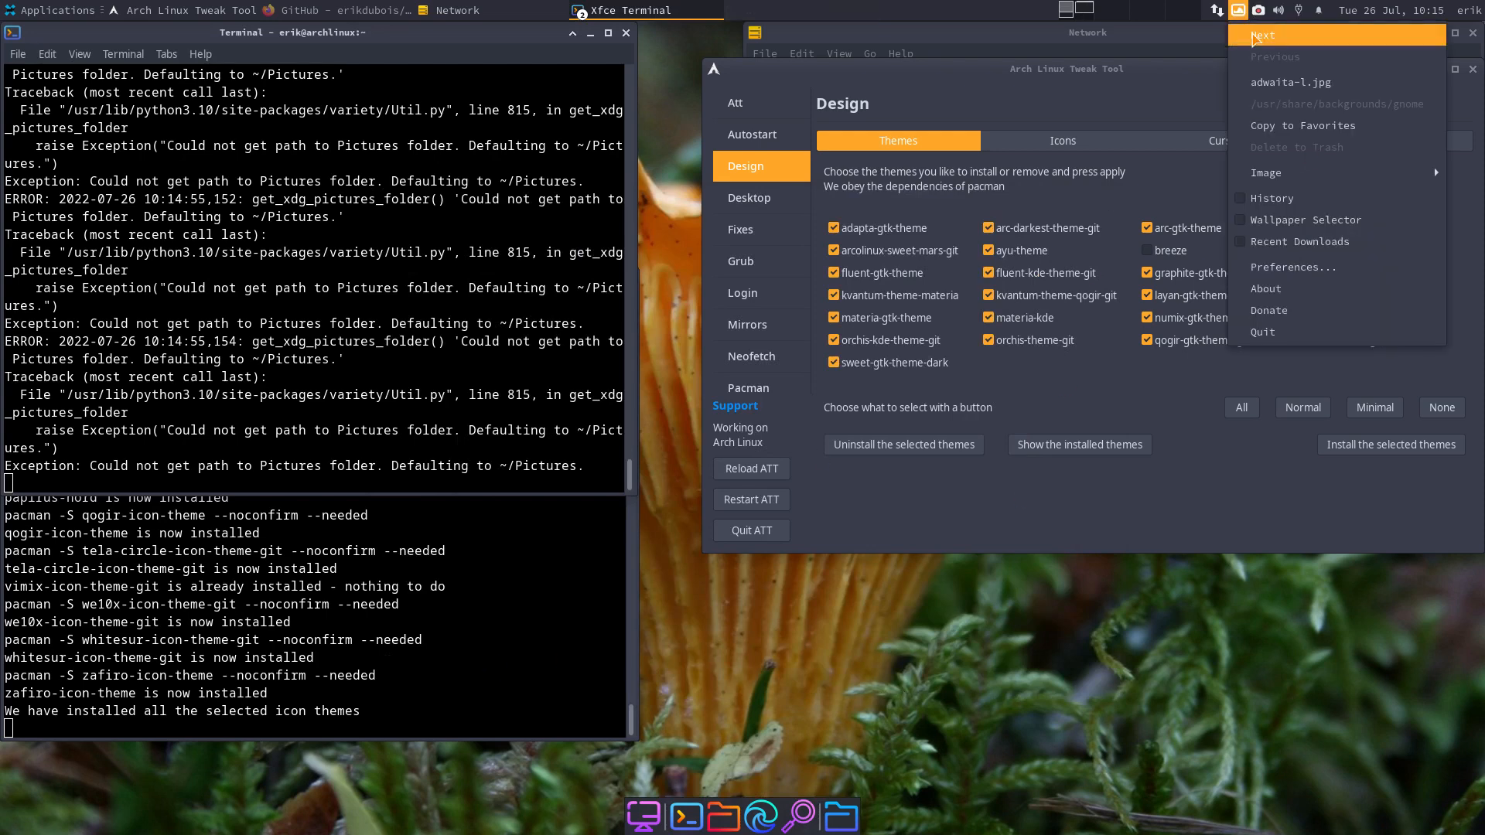
{"action": "left_click", "coordinate": [1258, 35]}
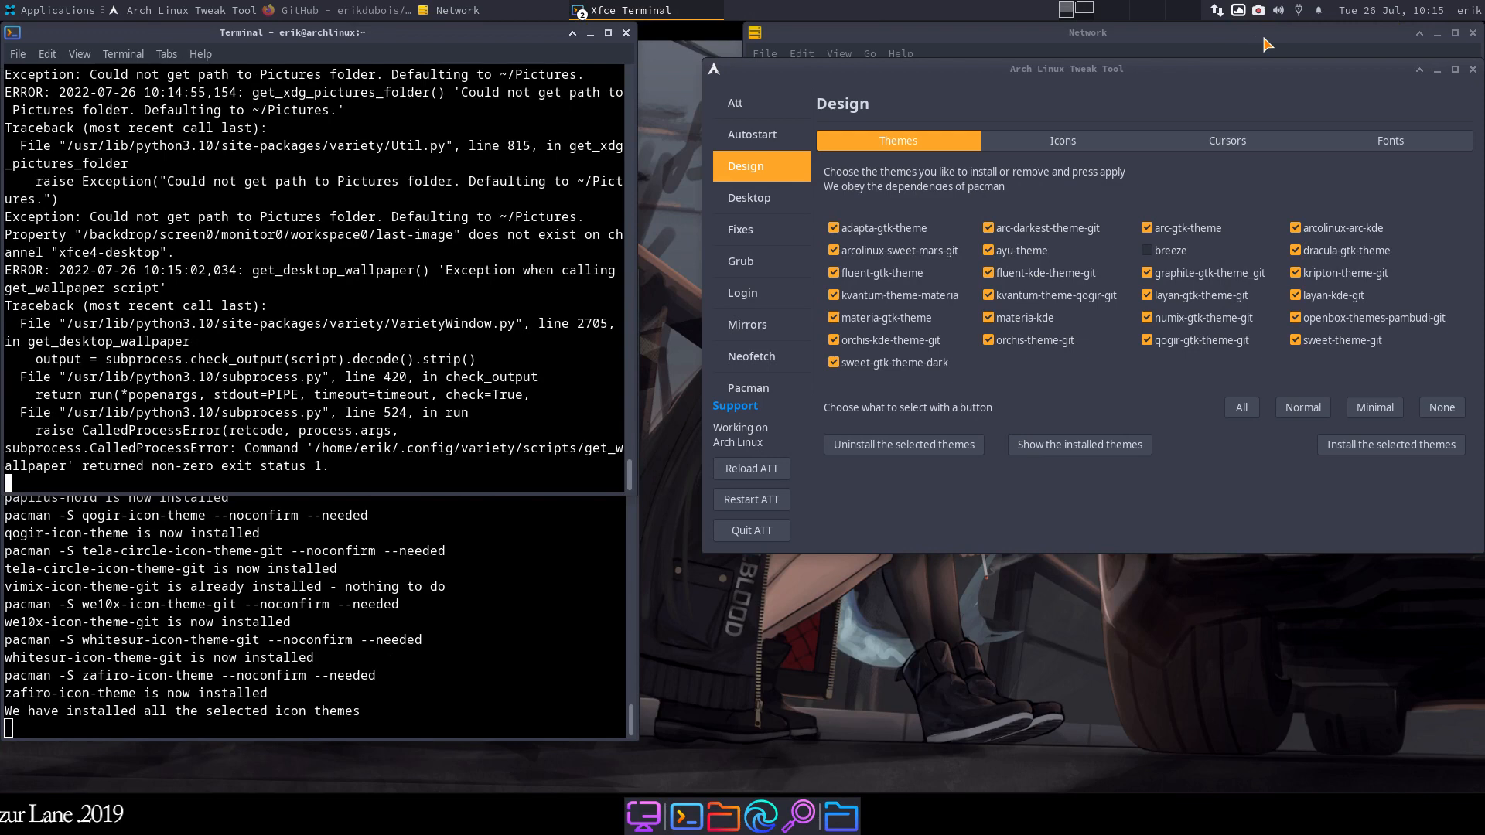
{"action": "left_click", "coordinate": [1129, 11]}
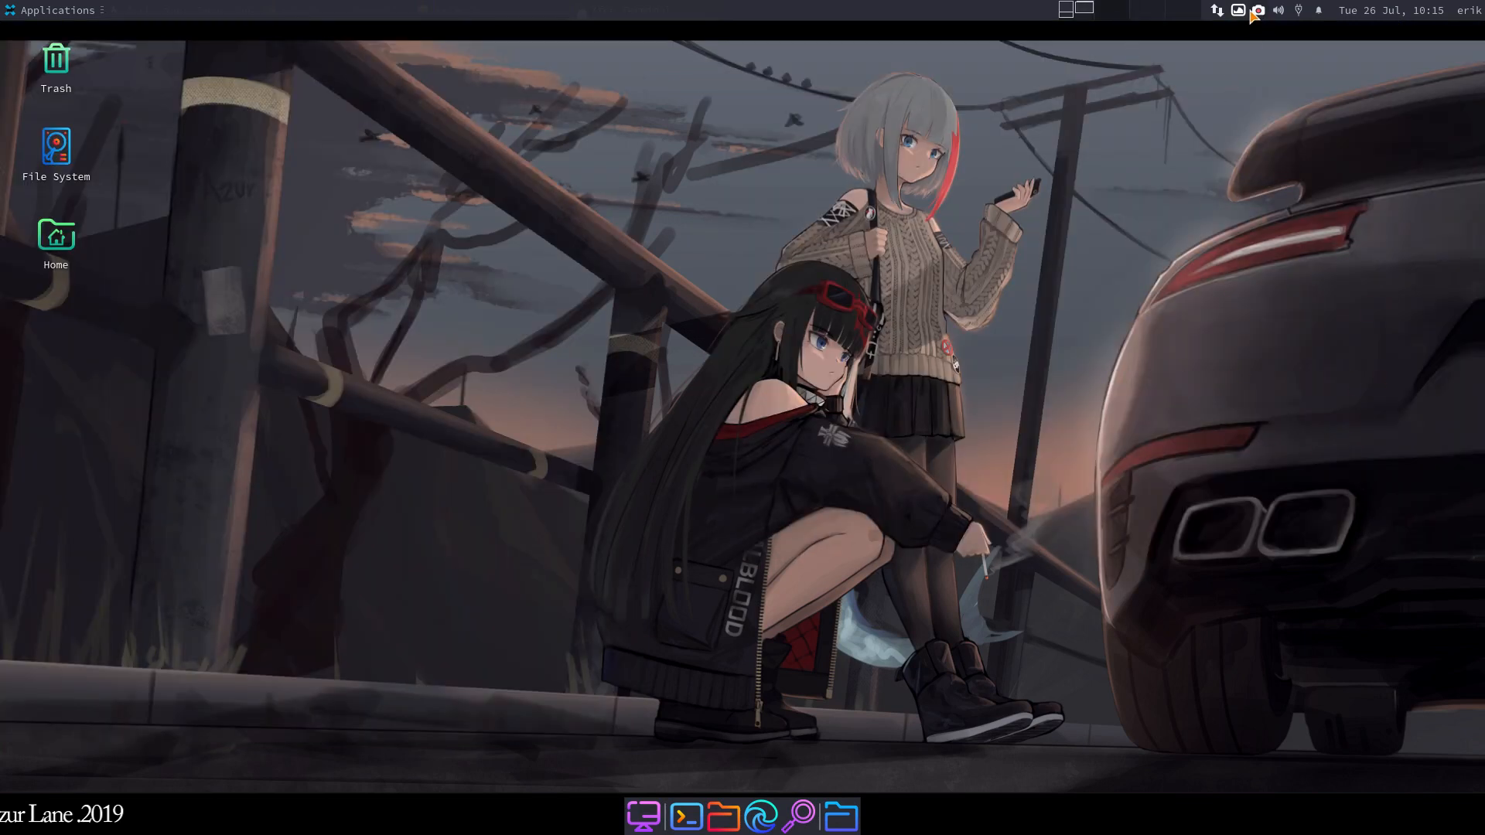
{"action": "left_click", "coordinate": [1242, 10]}
{"action": "left_click", "coordinate": [1246, 42]}
{"action": "left_click", "coordinate": [1238, 10]}
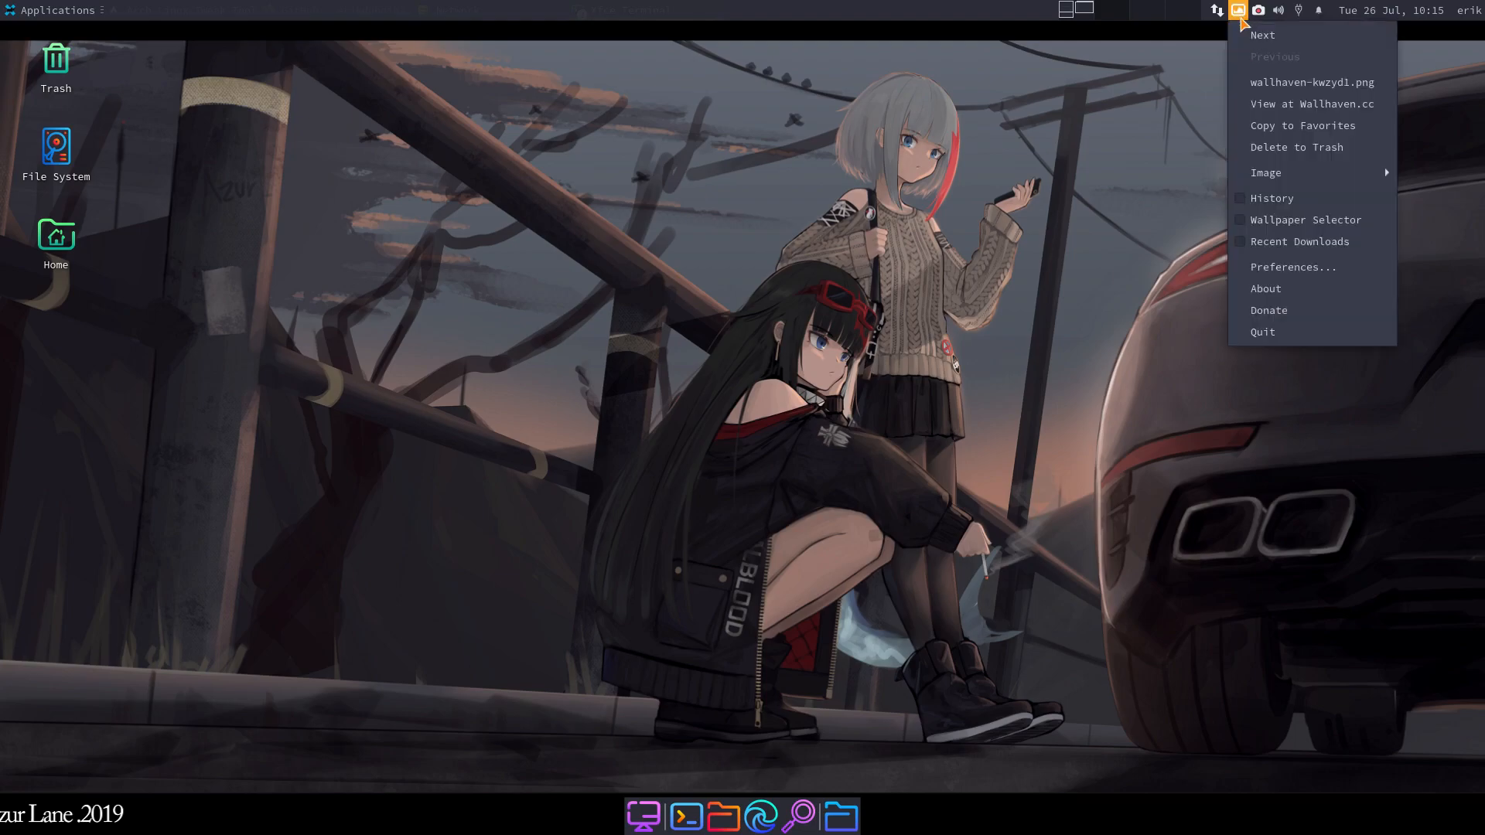
{"action": "left_click", "coordinate": [1260, 35]}
{"action": "left_click", "coordinate": [1238, 10]}
{"action": "left_click", "coordinate": [1245, 32]}
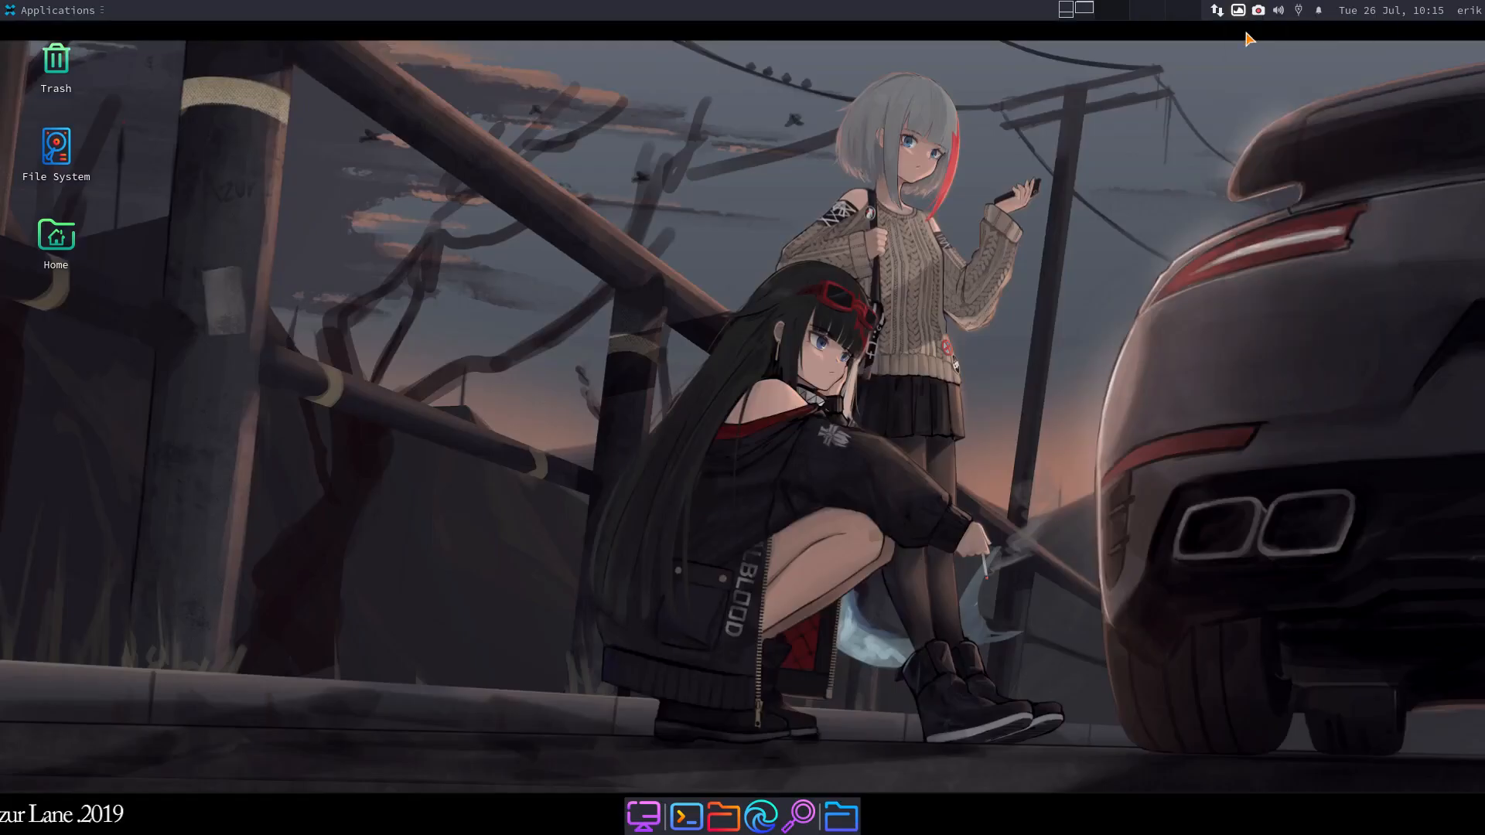
{"action": "left_click", "coordinate": [1239, 15]}
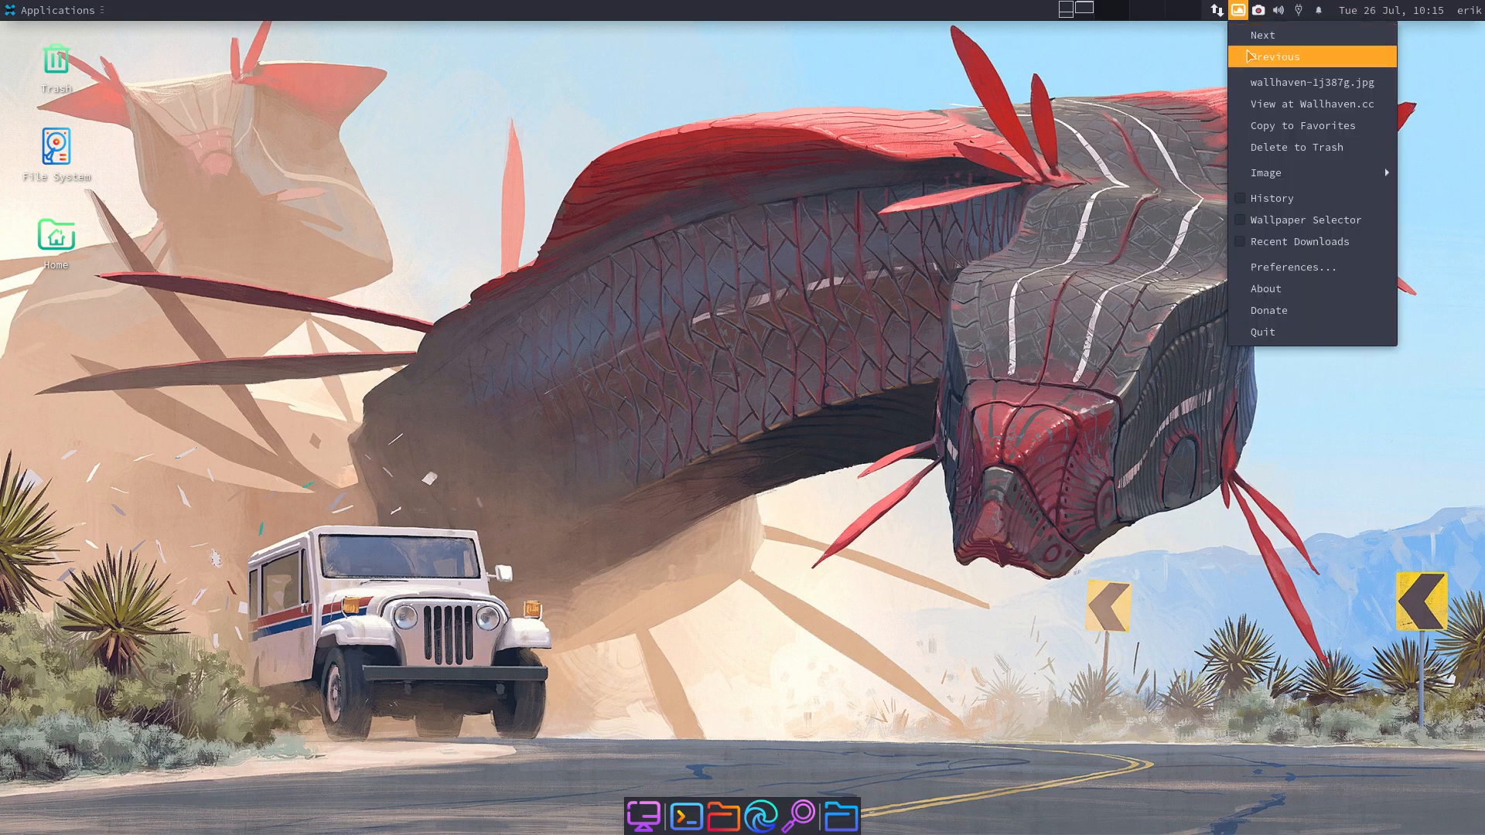
{"action": "left_click", "coordinate": [1262, 39]}
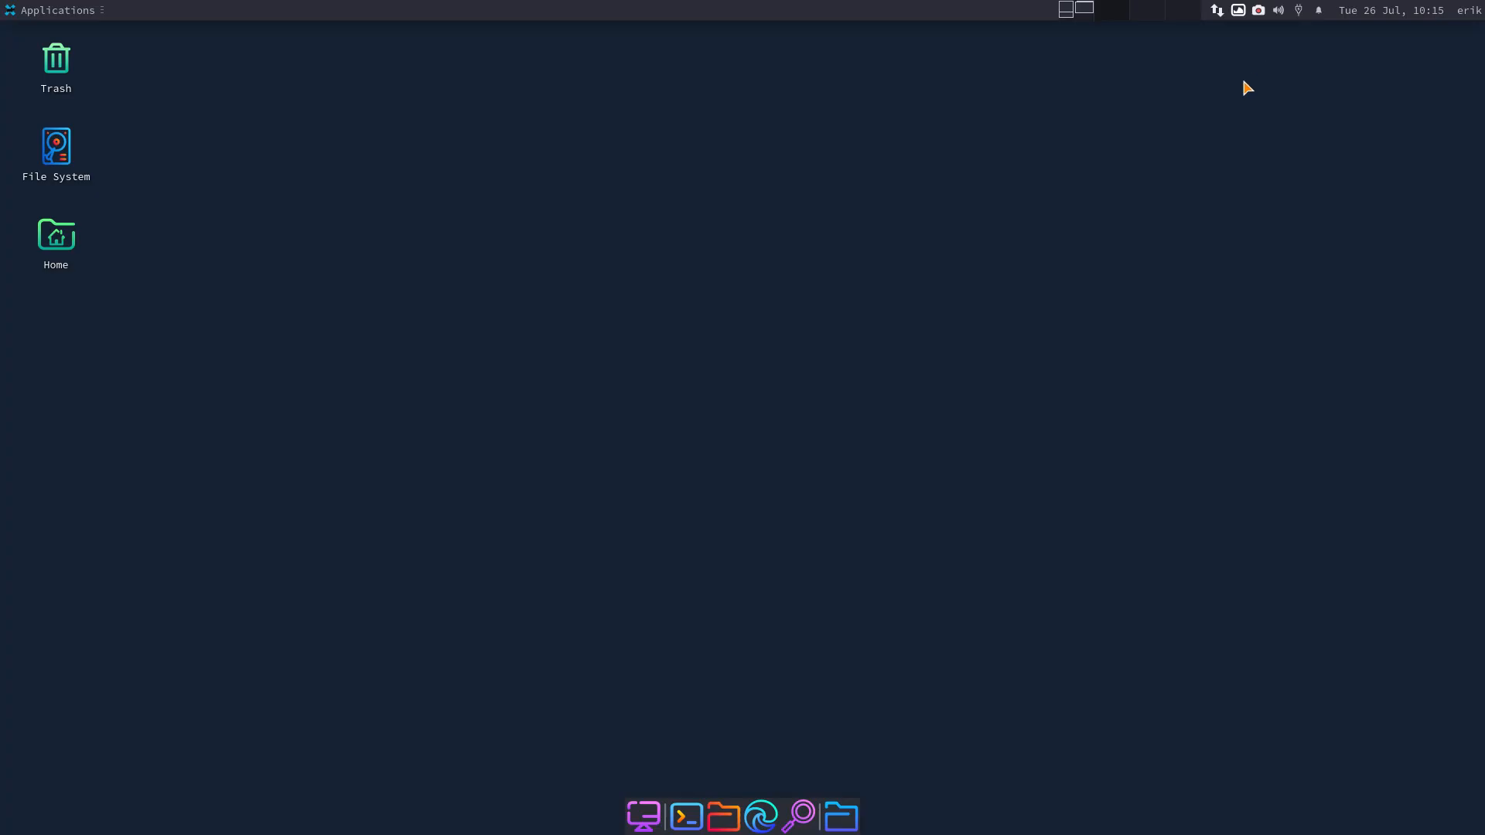
{"action": "left_click", "coordinate": [1238, 14]}
{"action": "left_click", "coordinate": [1258, 35]}
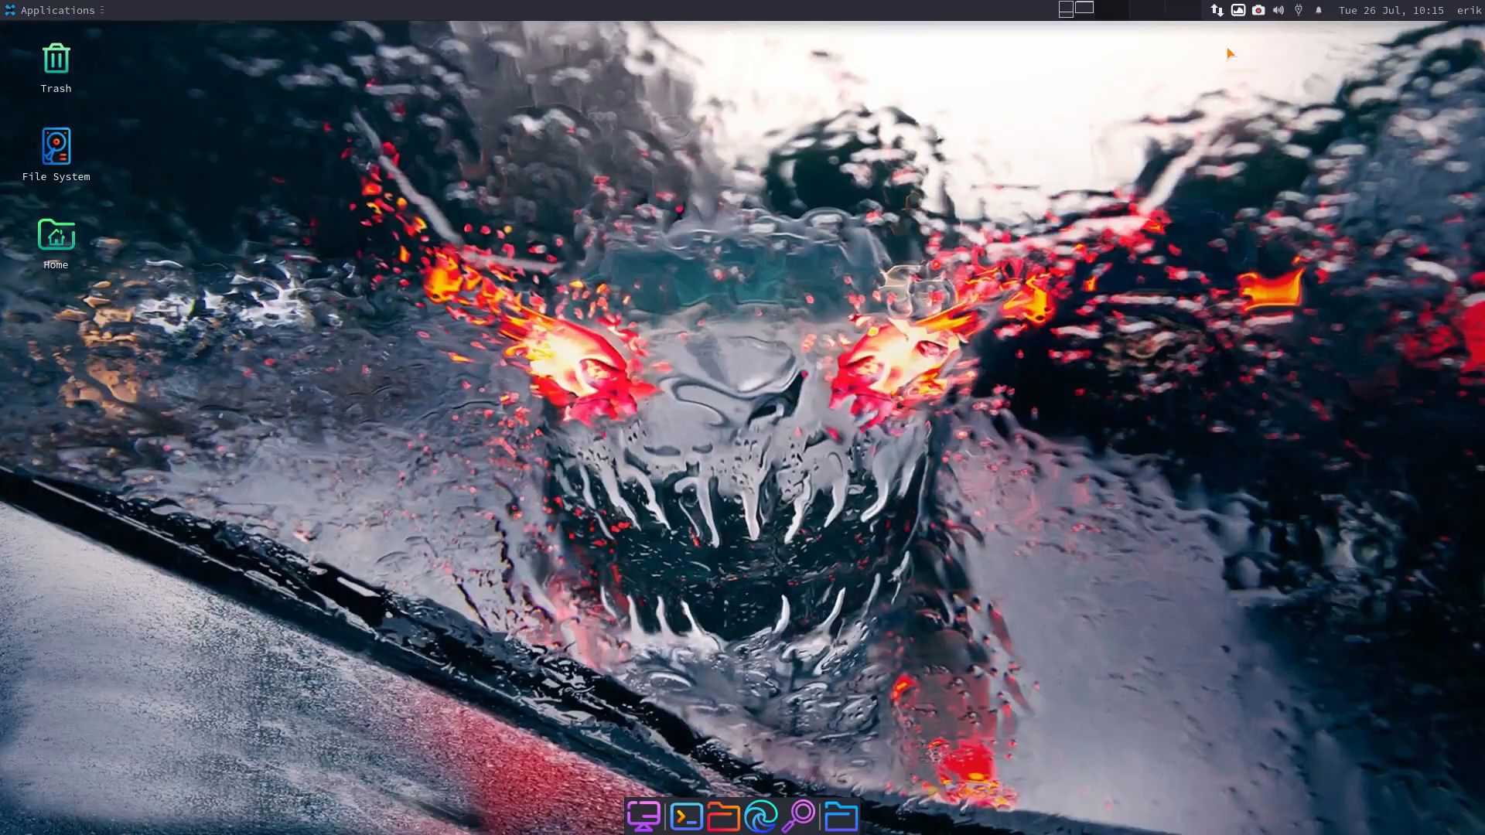
{"action": "left_click", "coordinate": [1239, 12]}
{"action": "left_click", "coordinate": [1249, 34]}
{"action": "left_click", "coordinate": [1239, 14]}
{"action": "left_click", "coordinate": [1247, 35]}
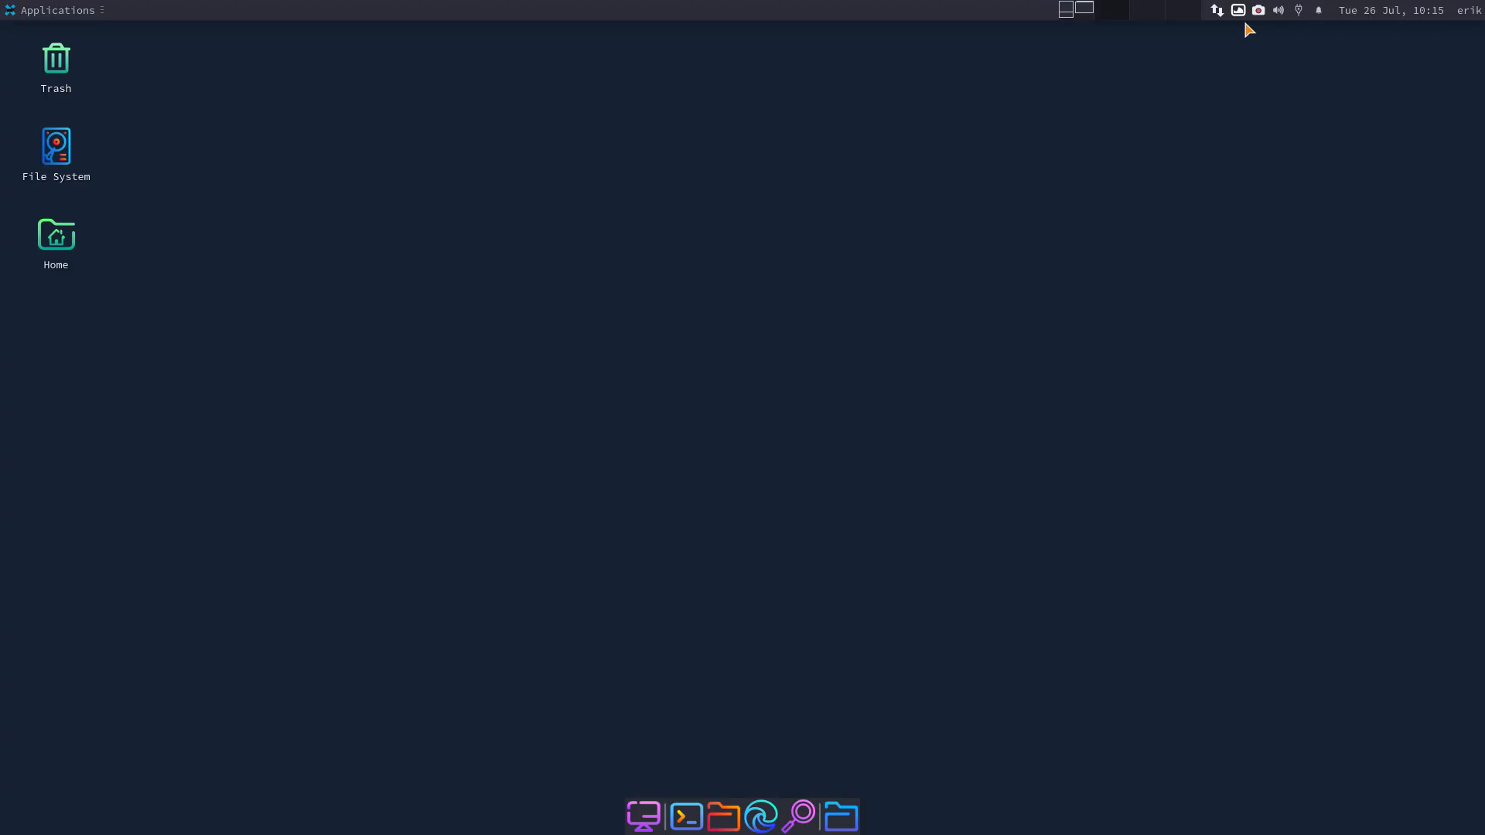
- Pick the rainy night-time sports car in the Wallpaper Selector, then close the thumbnail strip
{"action": "left_click", "coordinate": [1239, 14]}
{"action": "left_click", "coordinate": [1296, 220]}
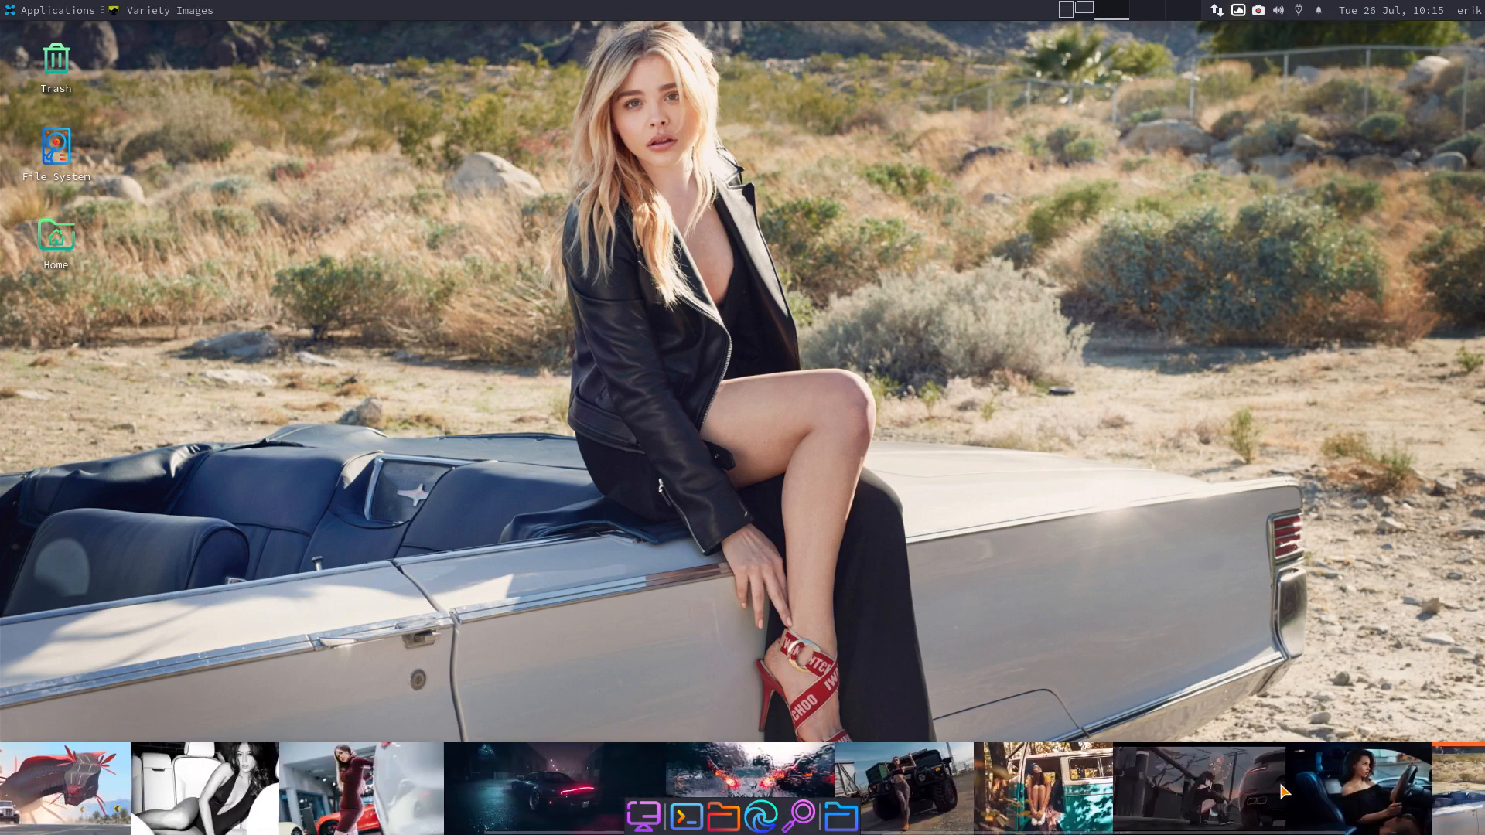
{"action": "left_click", "coordinate": [561, 786]}
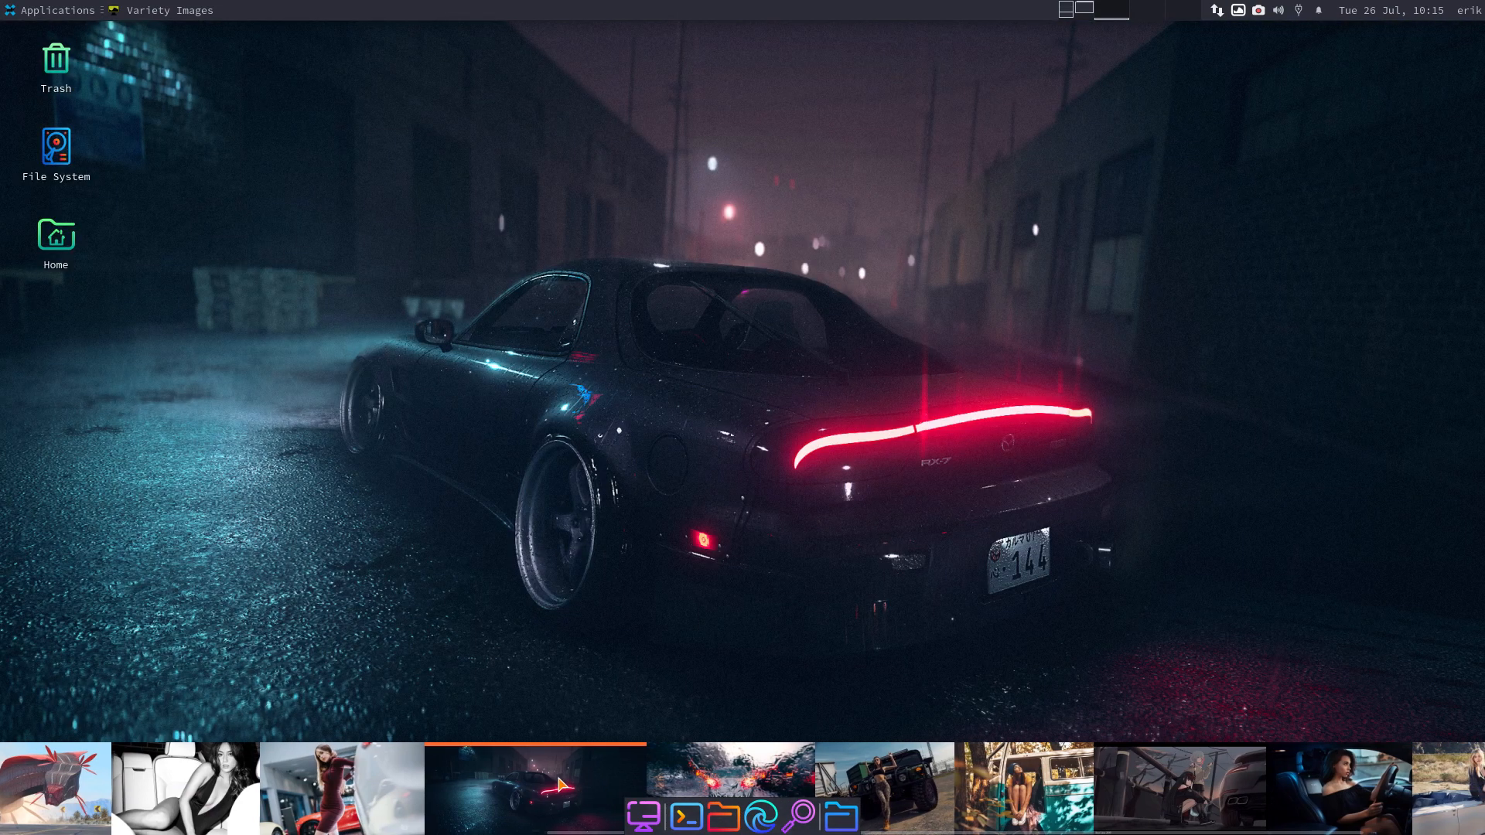
{"action": "right_click", "coordinate": [561, 782]}
{"action": "left_click", "coordinate": [592, 769]}
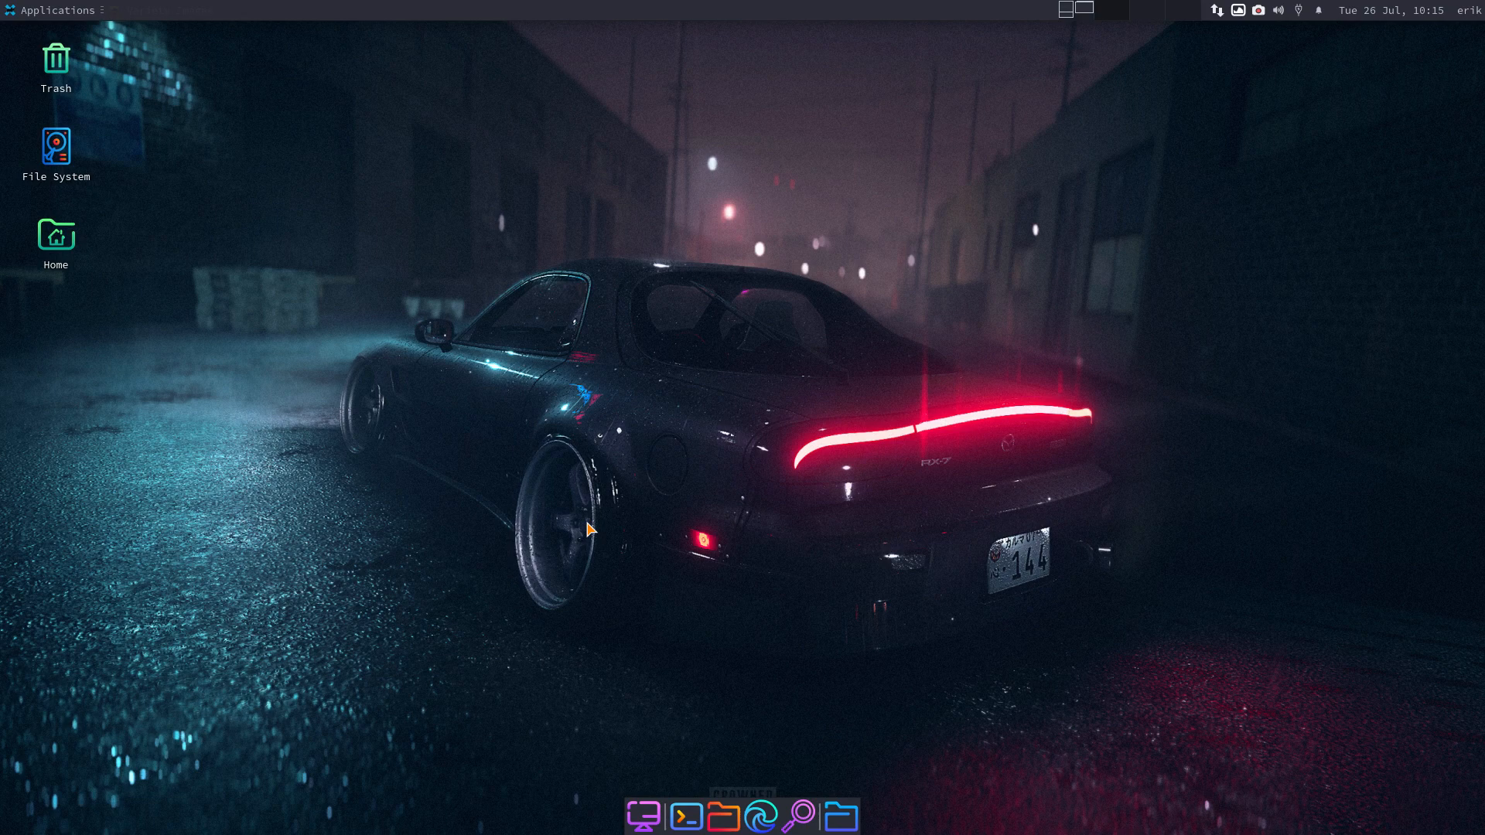
- Show the icon themes list and close the terminal that launched Variety
{"action": "left_click", "coordinate": [1067, 9]}
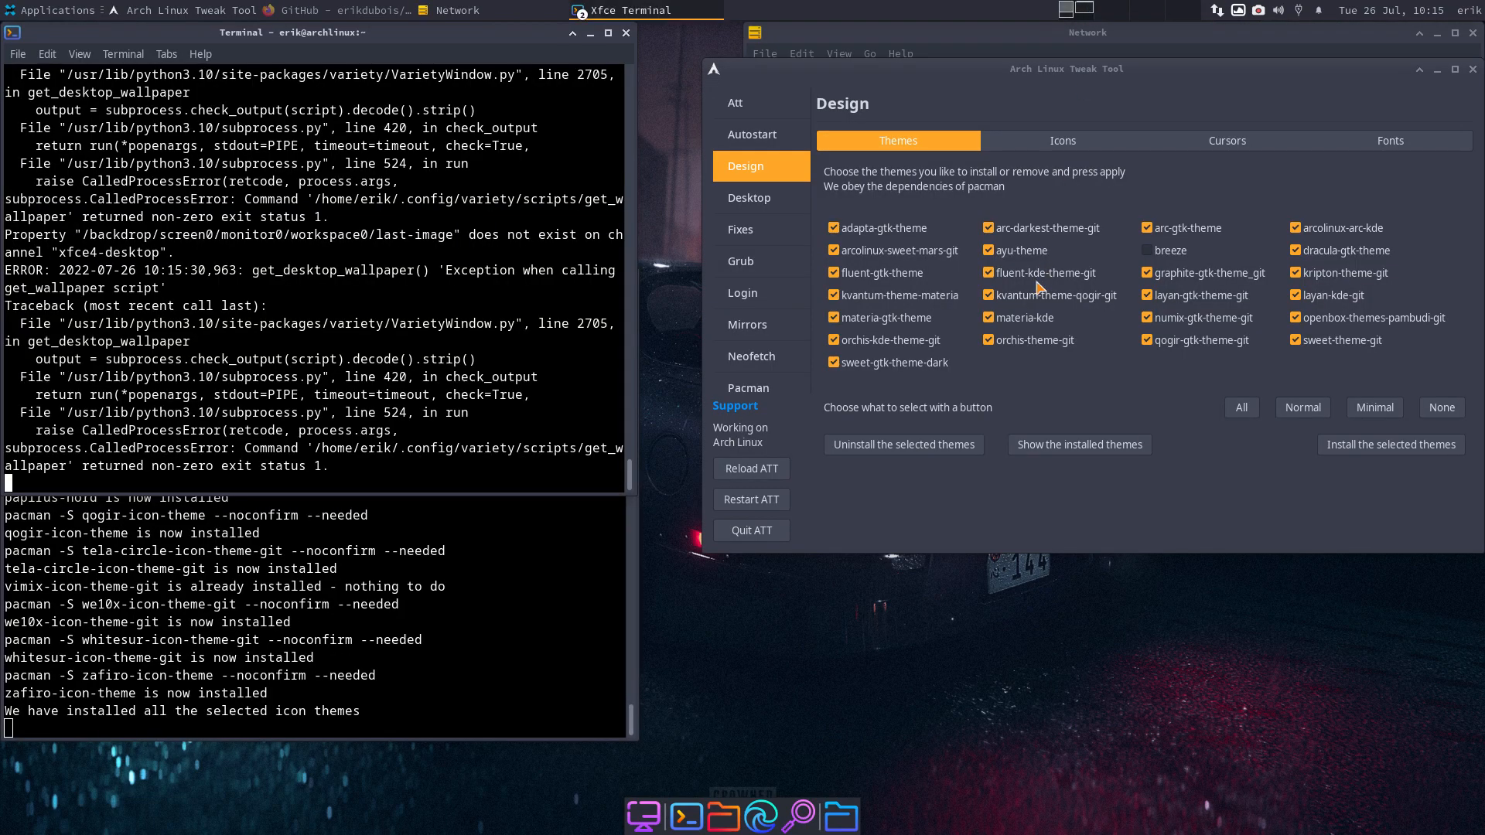
{"action": "left_click", "coordinate": [1050, 136]}
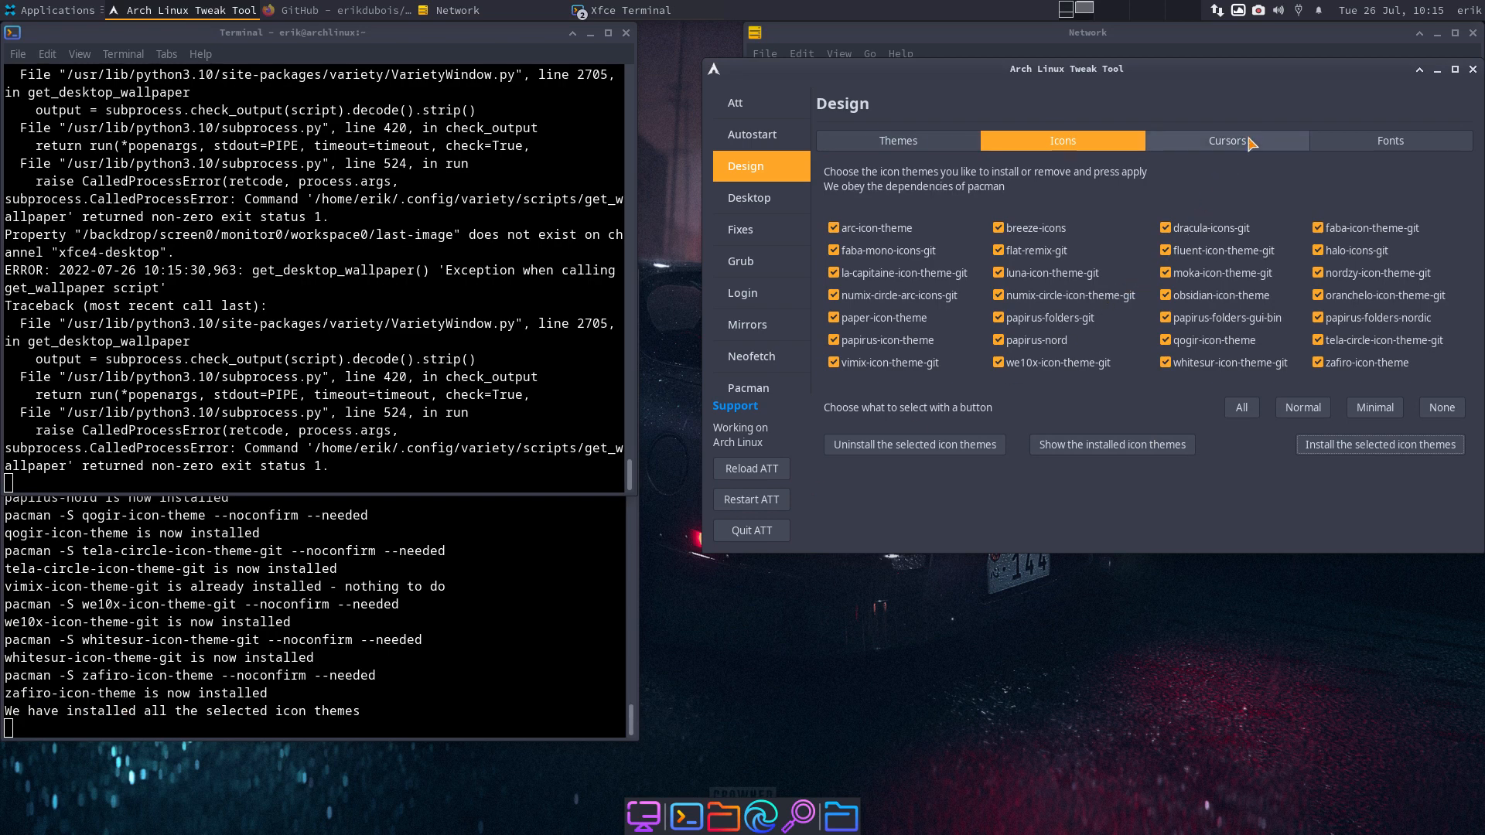
{"action": "left_click", "coordinate": [625, 33]}
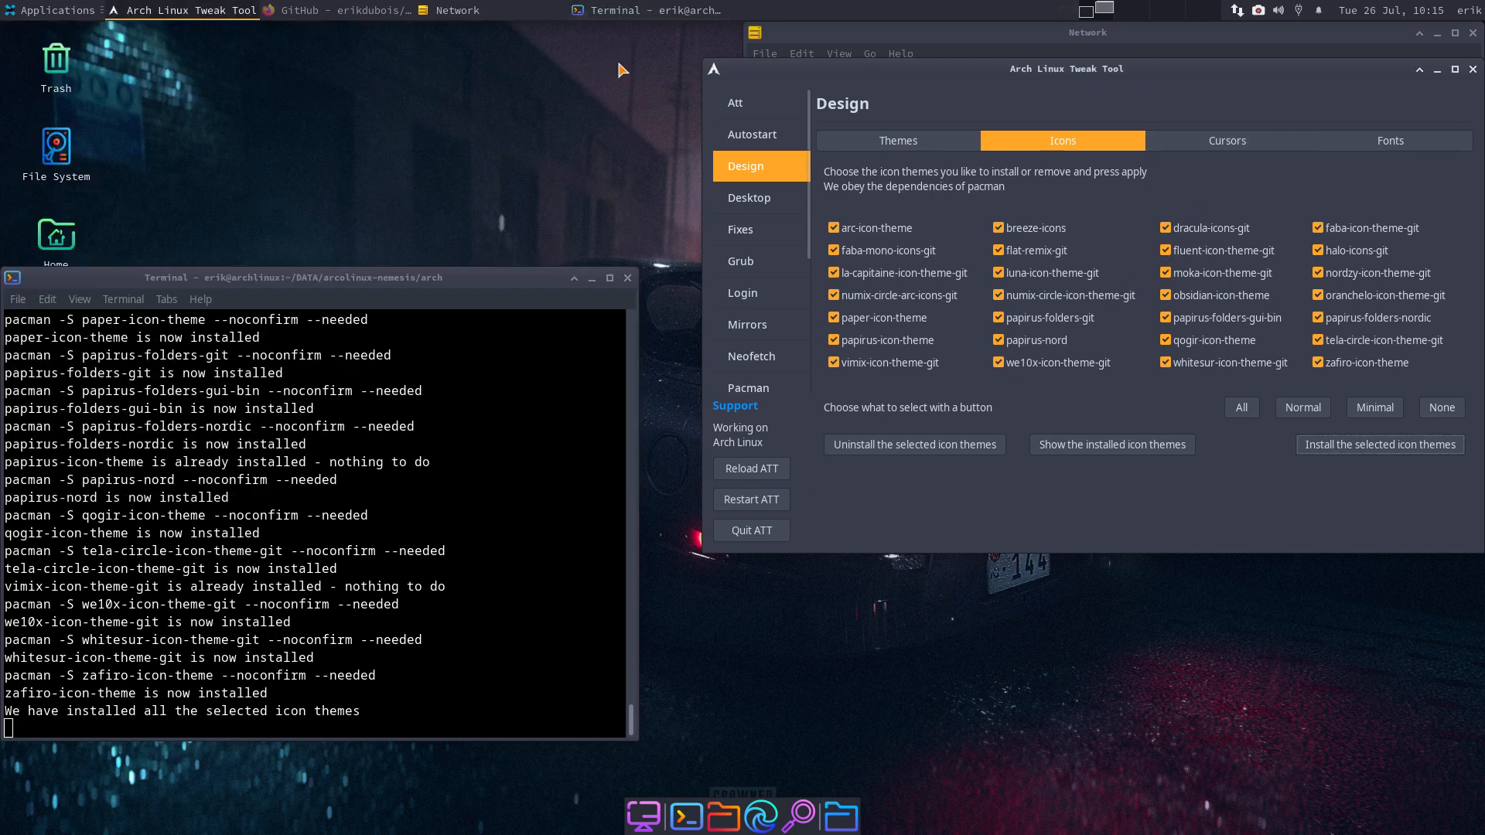
- Relaunch Variety from Applications > Accessories and bring up its tray Image menu
{"action": "left_click", "coordinate": [56, 11]}
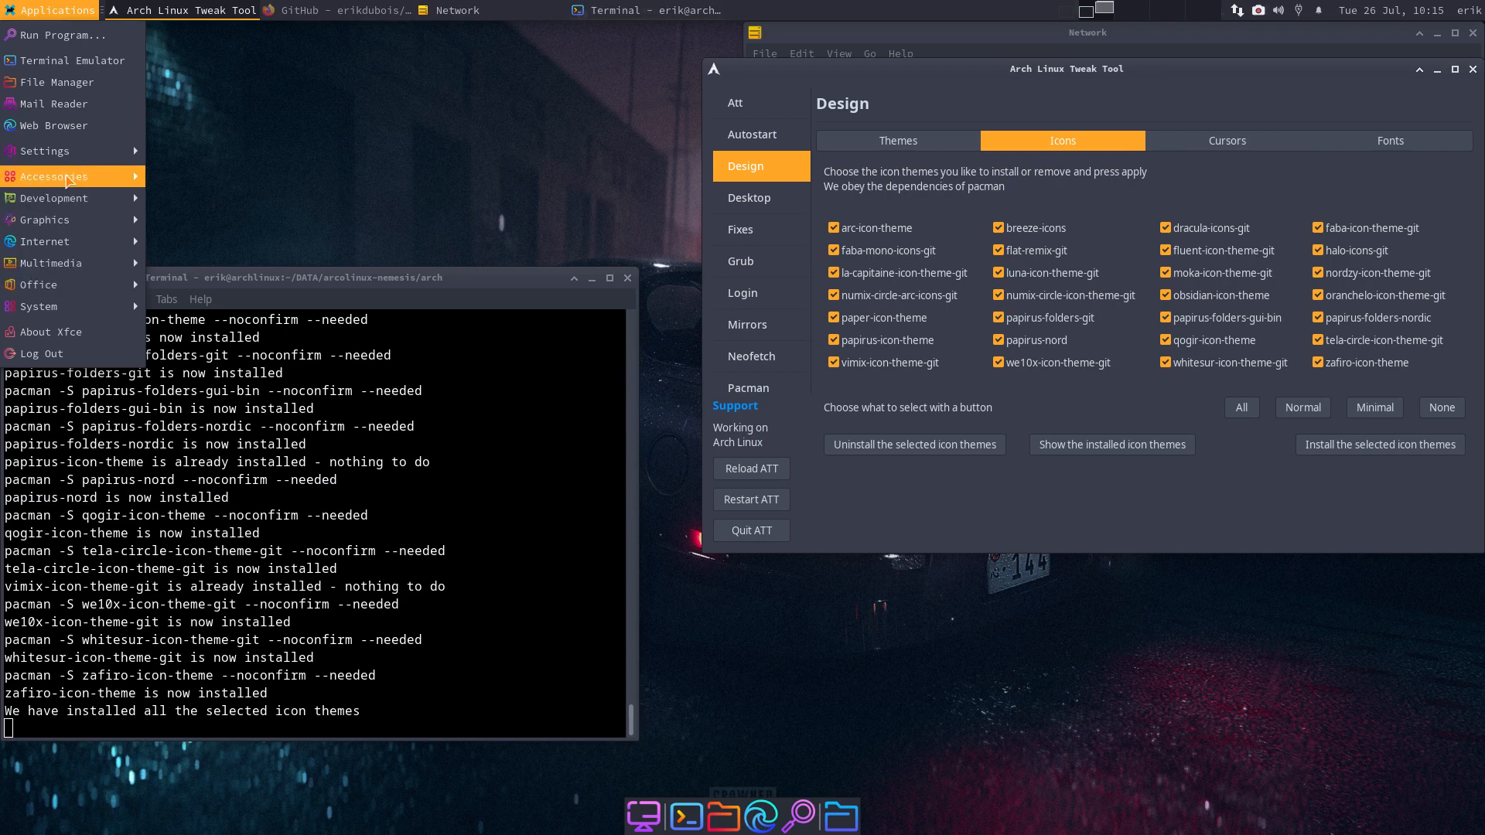
{"action": "mouse_move", "coordinate": [77, 160]}
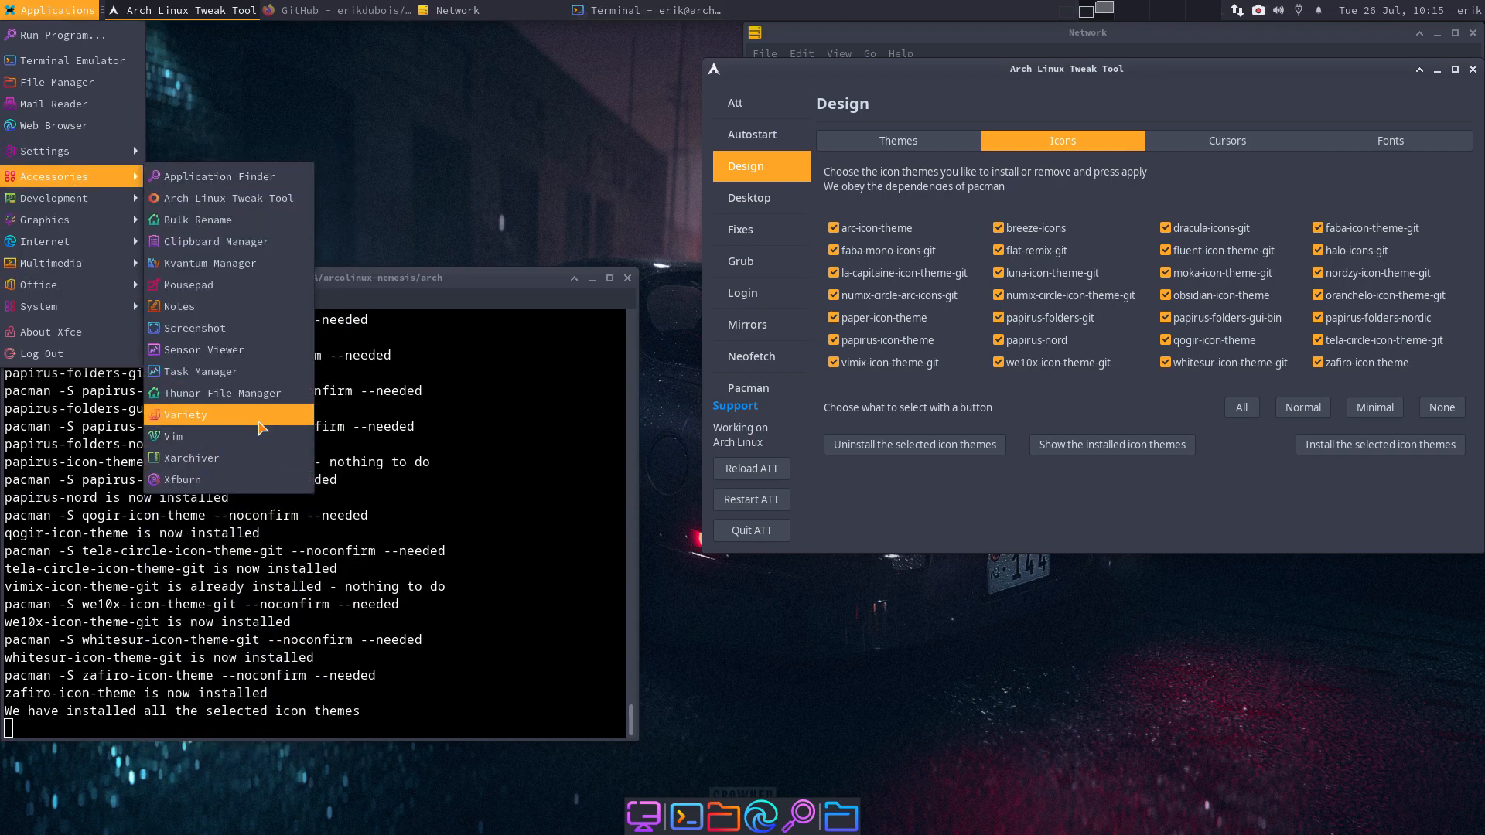
{"action": "left_click", "coordinate": [260, 418]}
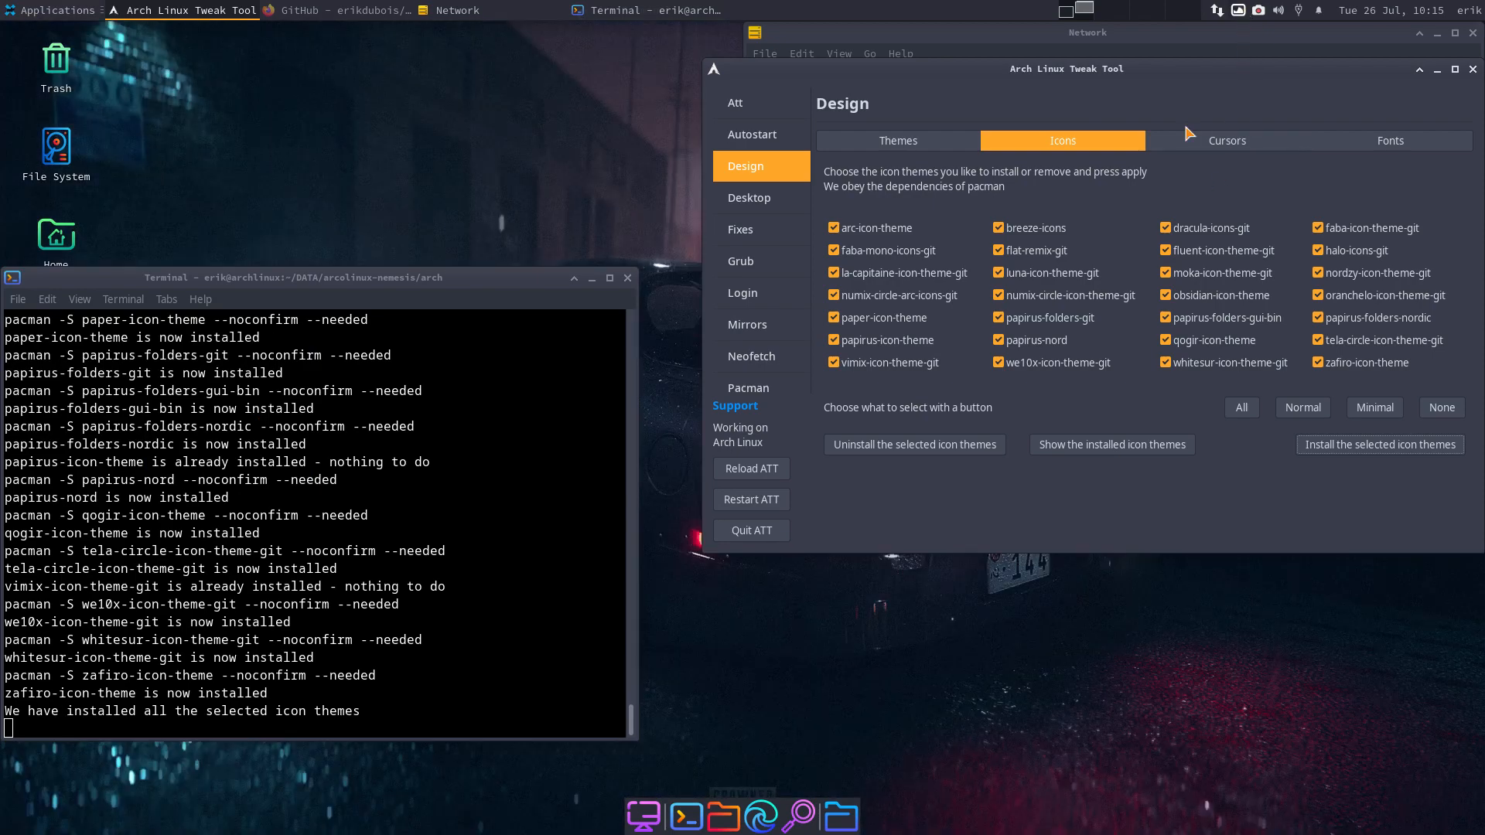
{"action": "left_click", "coordinate": [1238, 11]}
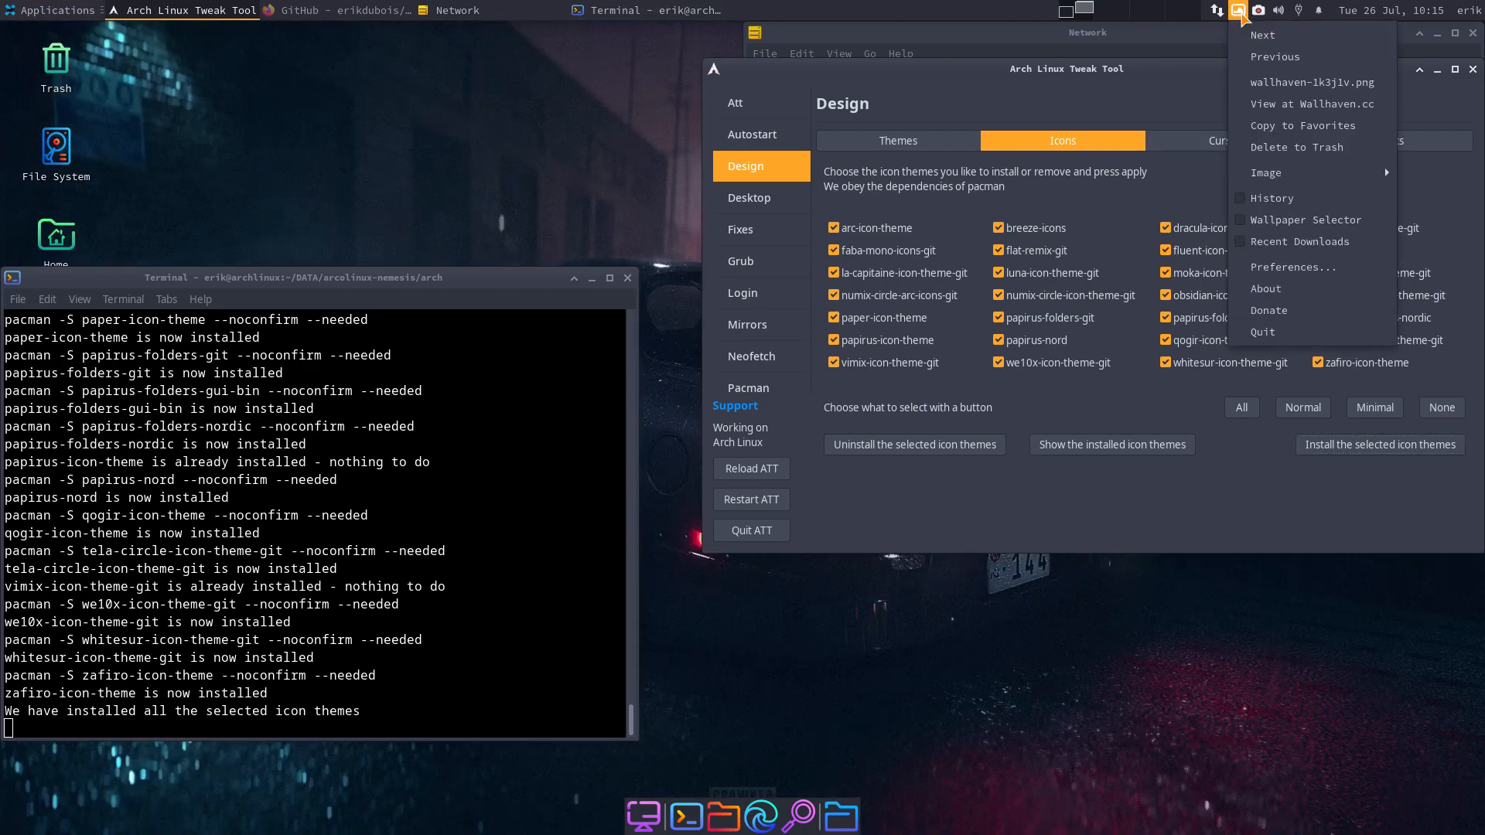
{"action": "mouse_move", "coordinate": [1287, 176]}
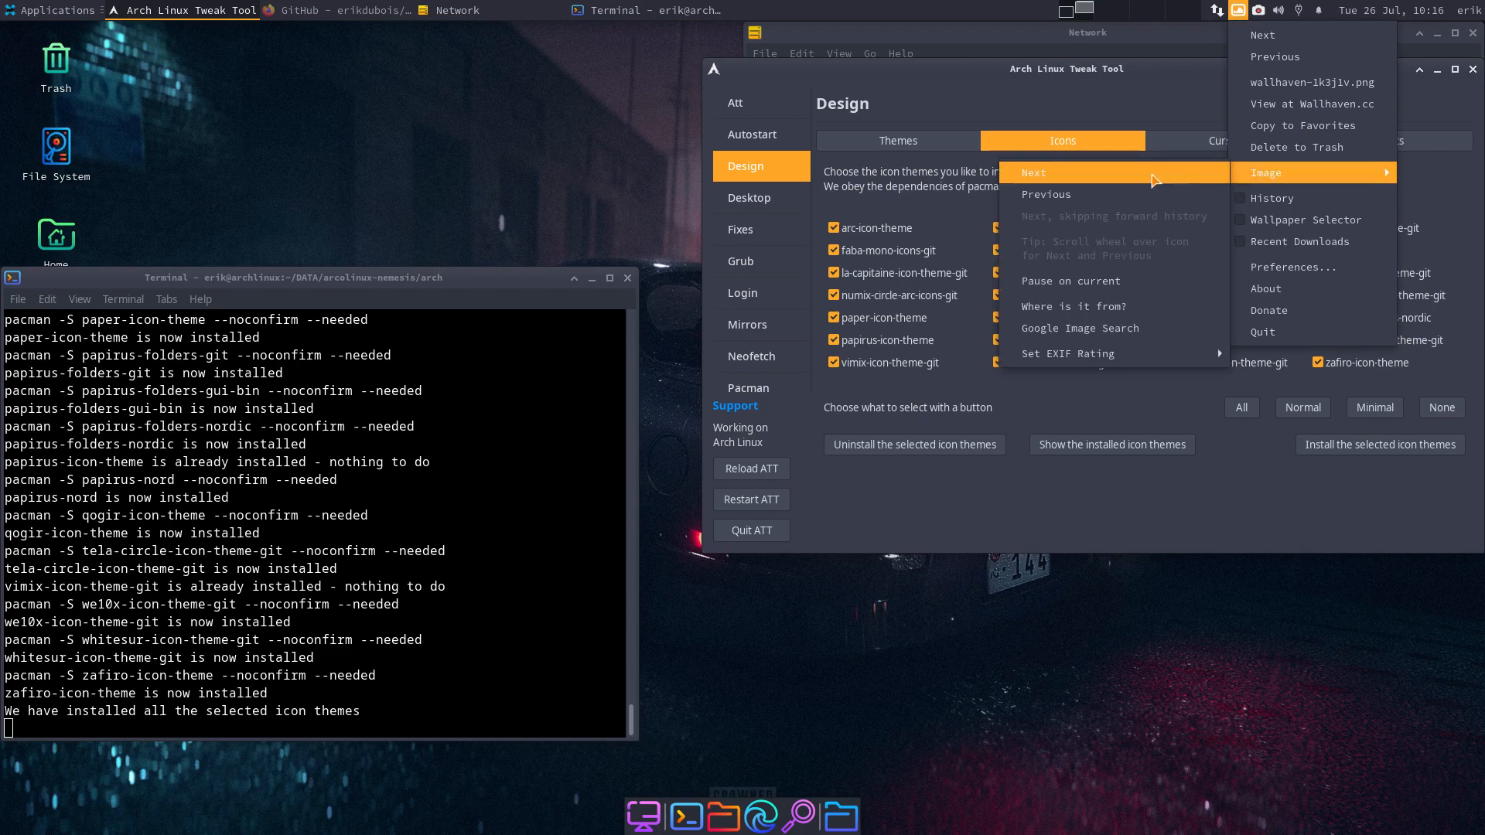
- Pause wallpaper rotation and list which cursor themes are installed
{"action": "left_click", "coordinate": [1080, 284]}
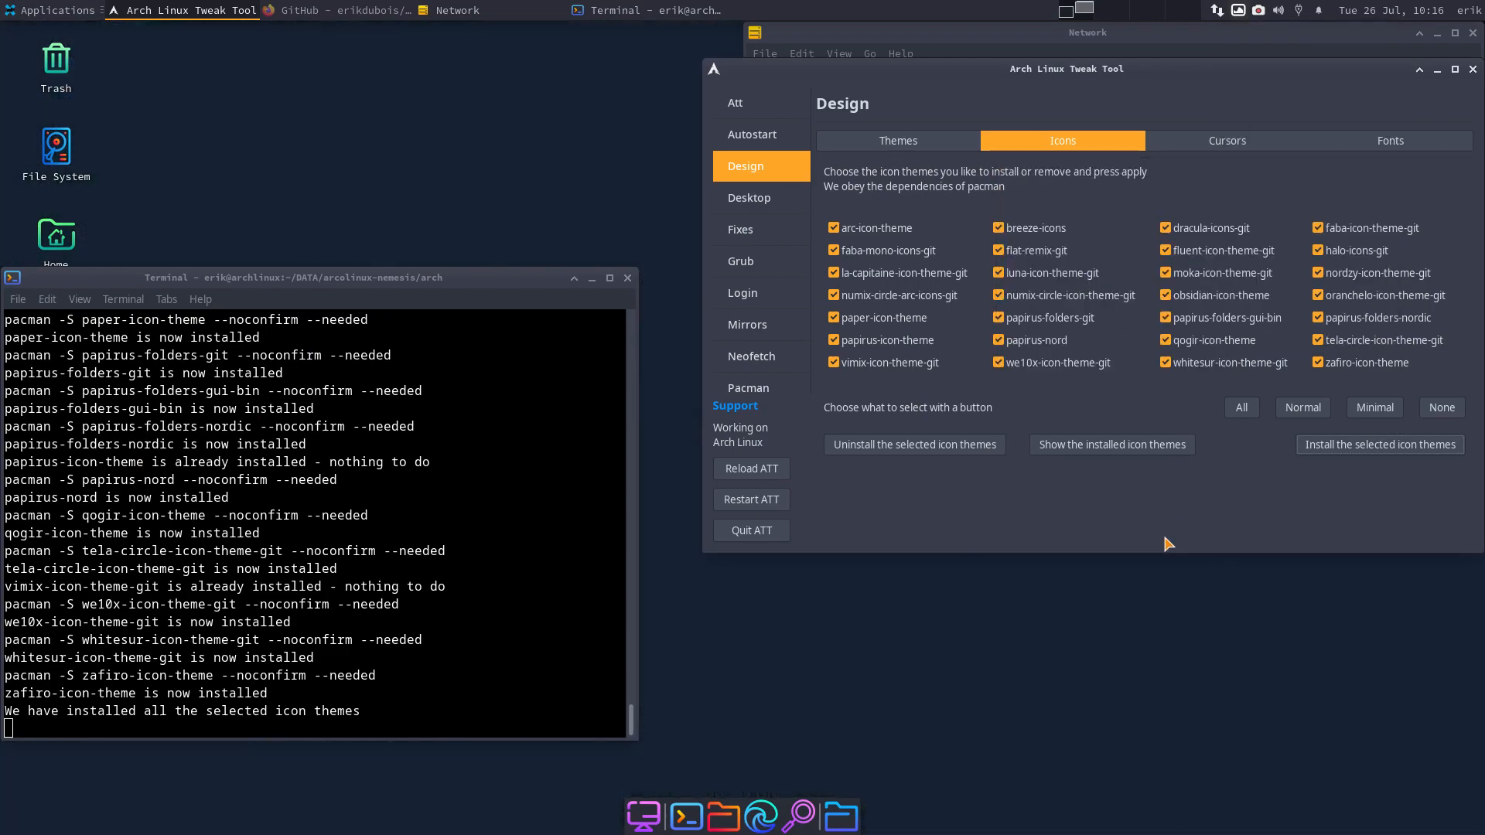
{"action": "left_click", "coordinate": [1243, 142]}
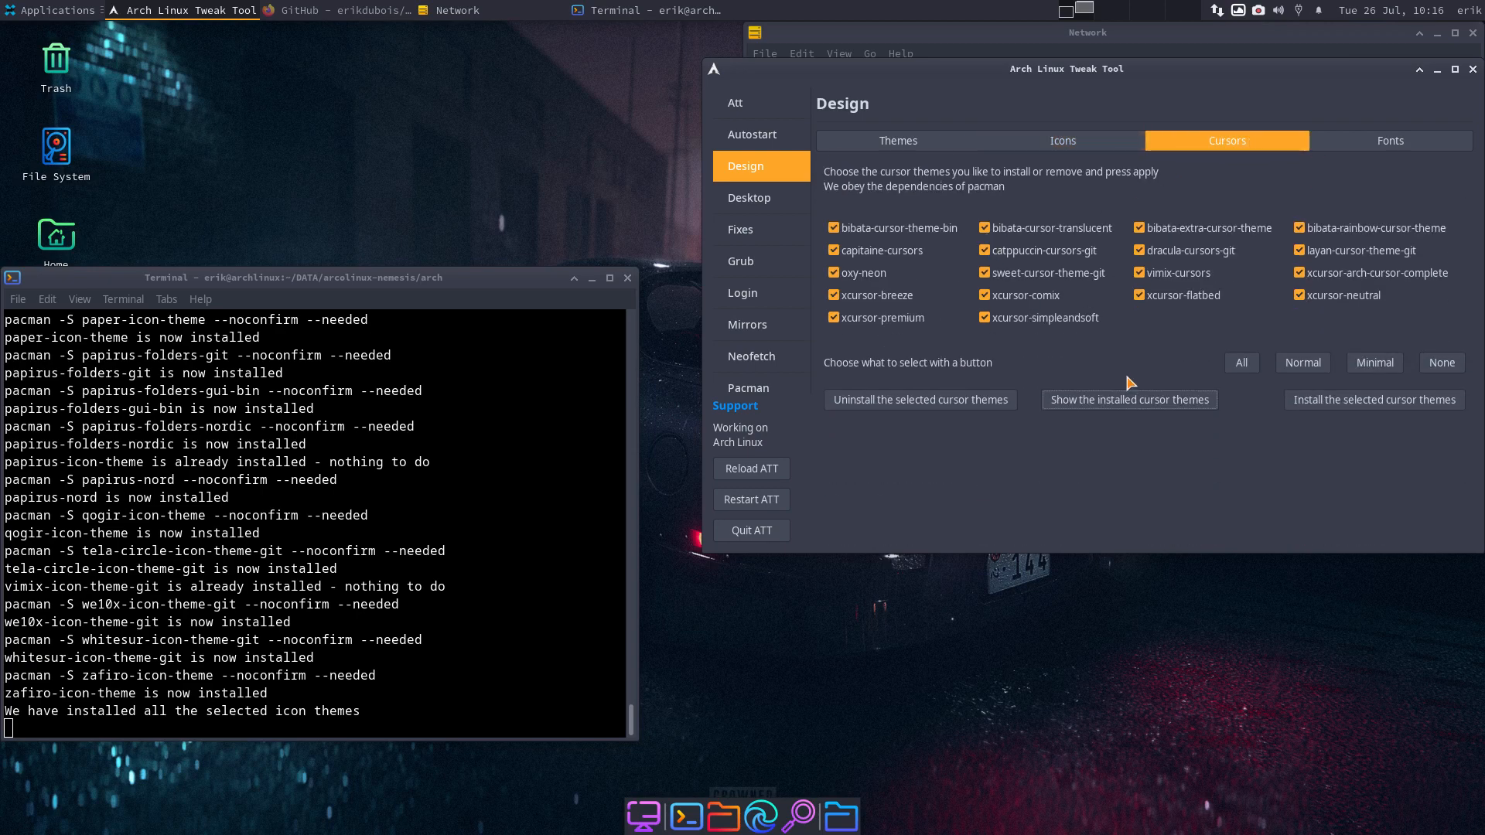
{"action": "left_click", "coordinate": [1153, 401]}
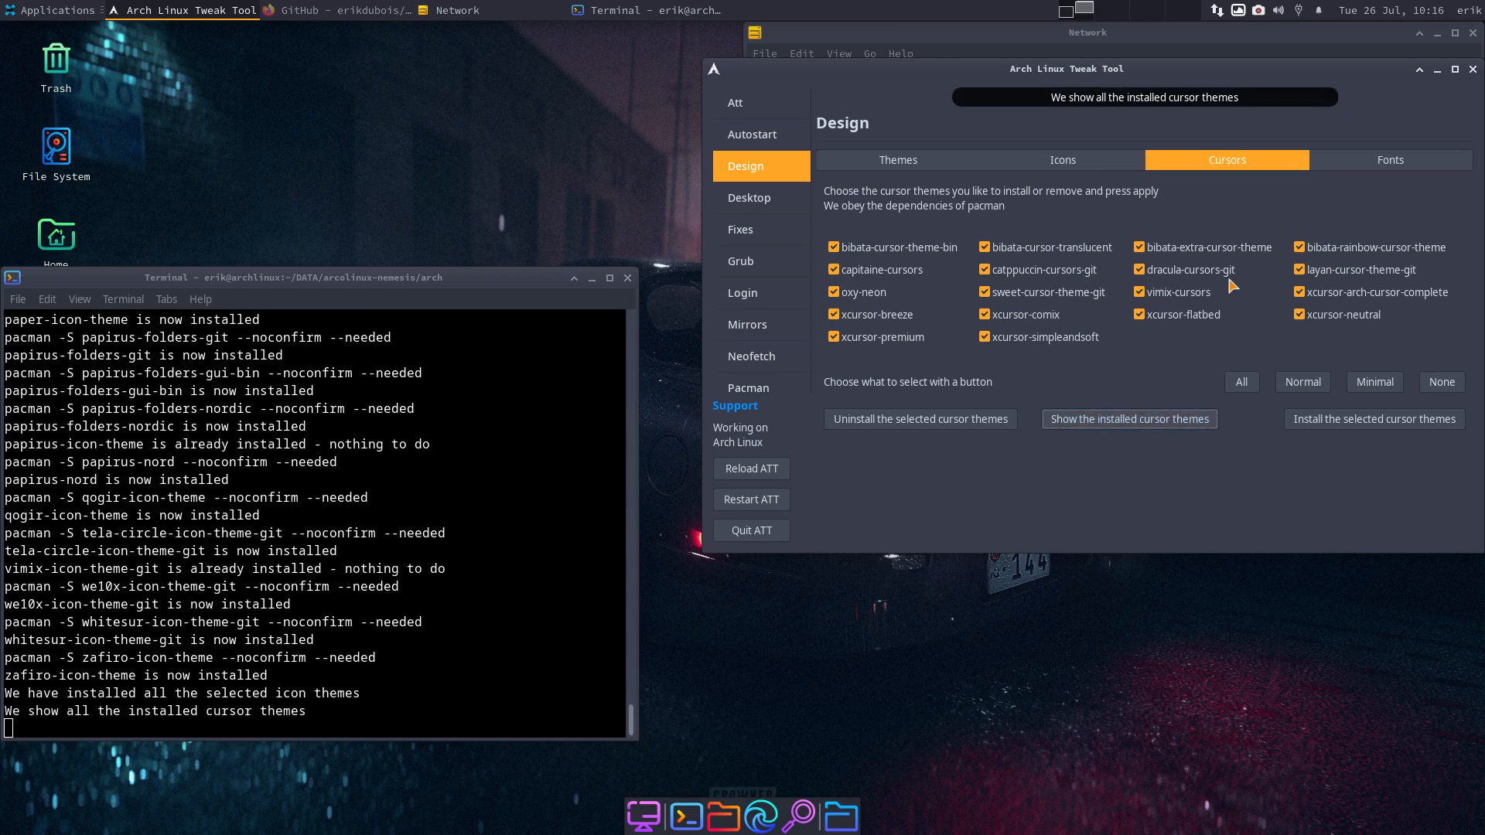
- On the Fonts tab, mark the installed fonts, then select every font package
{"action": "left_click", "coordinate": [1384, 165]}
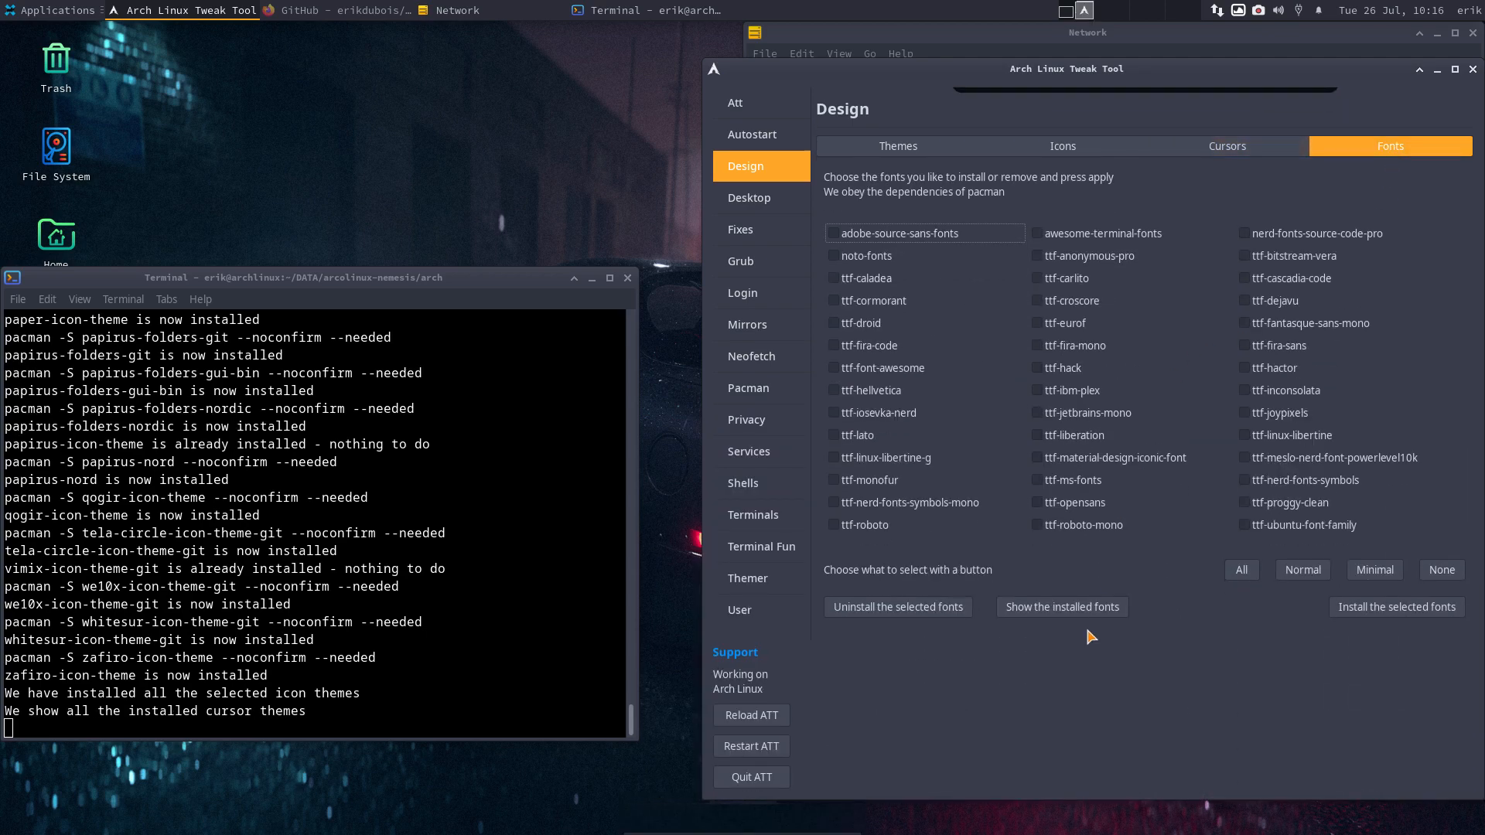
{"action": "left_click", "coordinate": [1092, 610]}
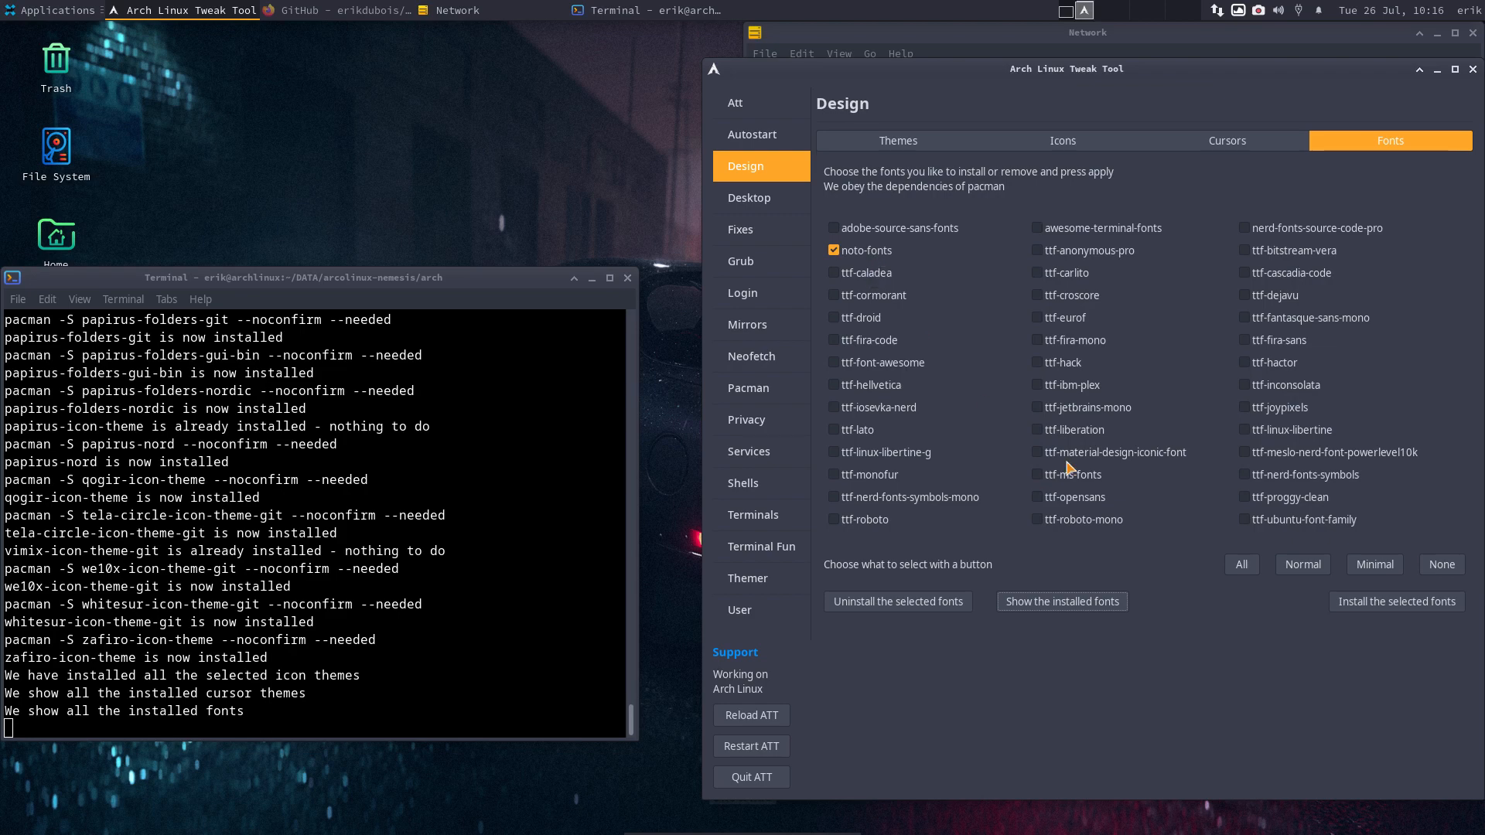
{"action": "left_click", "coordinate": [1241, 564]}
- Install every selected font package, then recheck which fonts are now installed
{"action": "left_click", "coordinate": [1416, 621]}
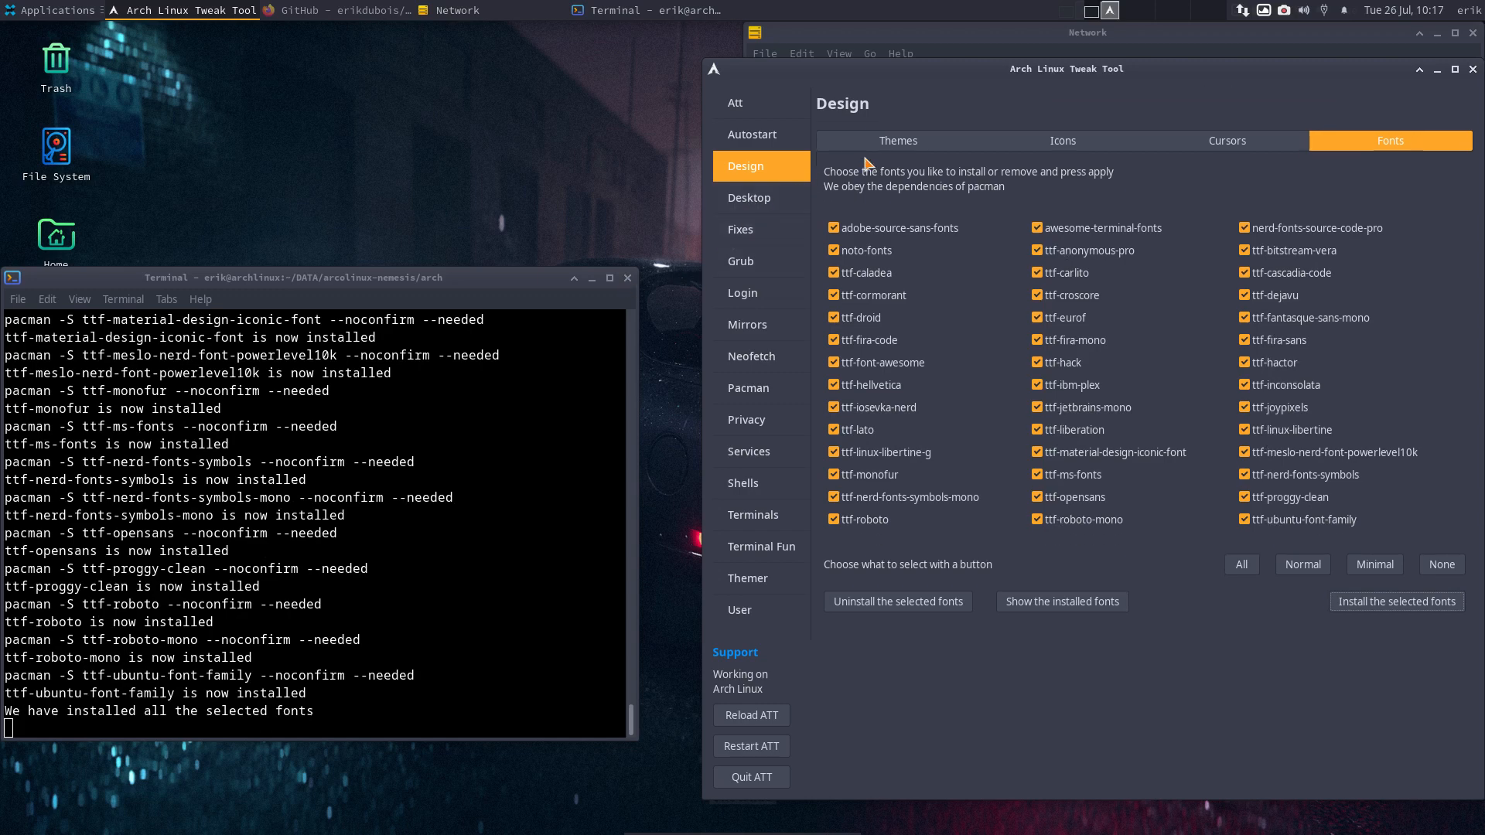
{"action": "left_click", "coordinate": [736, 106]}
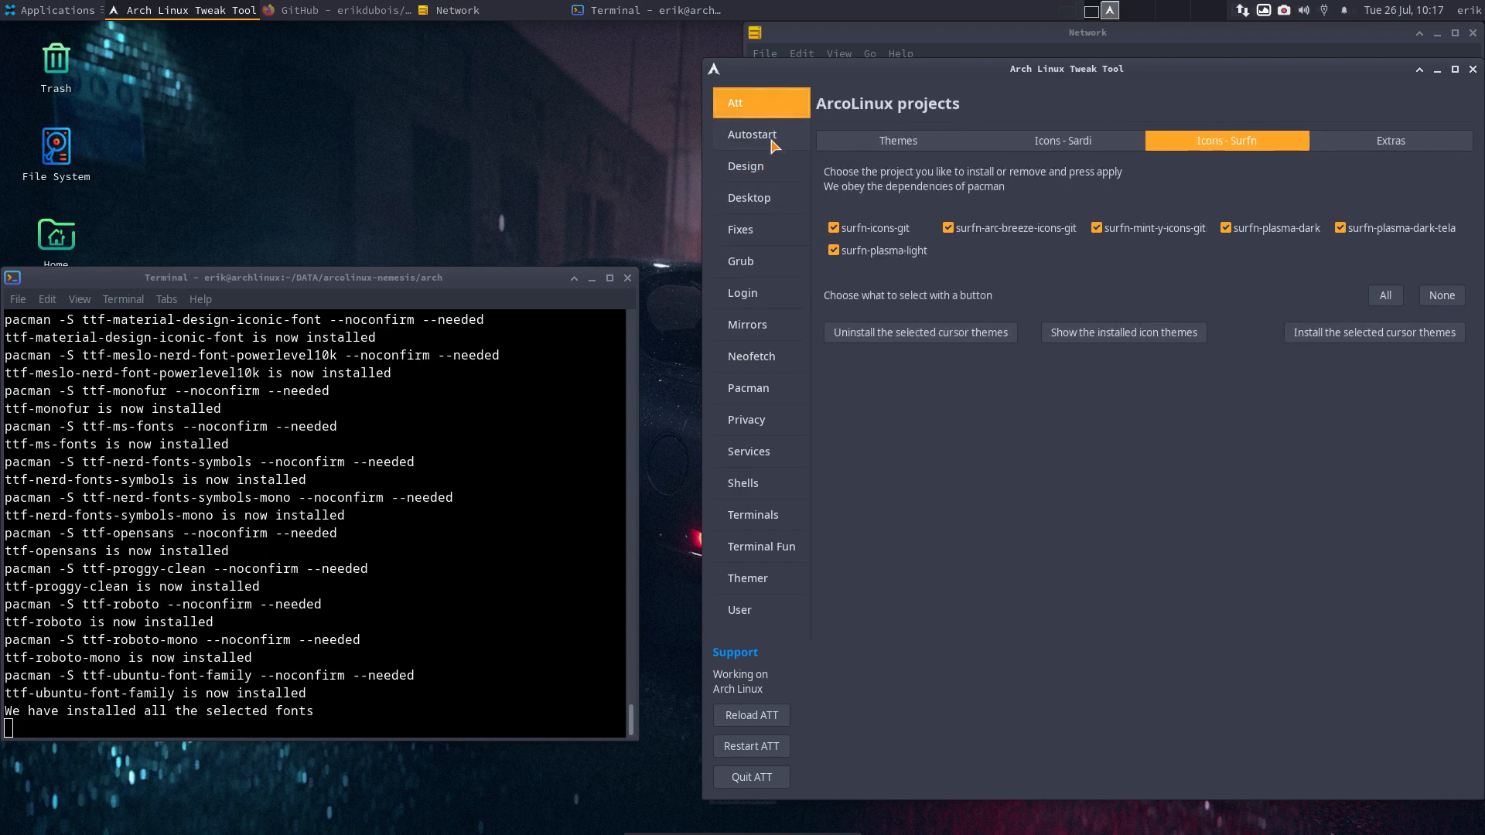
{"action": "left_click", "coordinate": [771, 143]}
{"action": "left_click", "coordinate": [758, 168]}
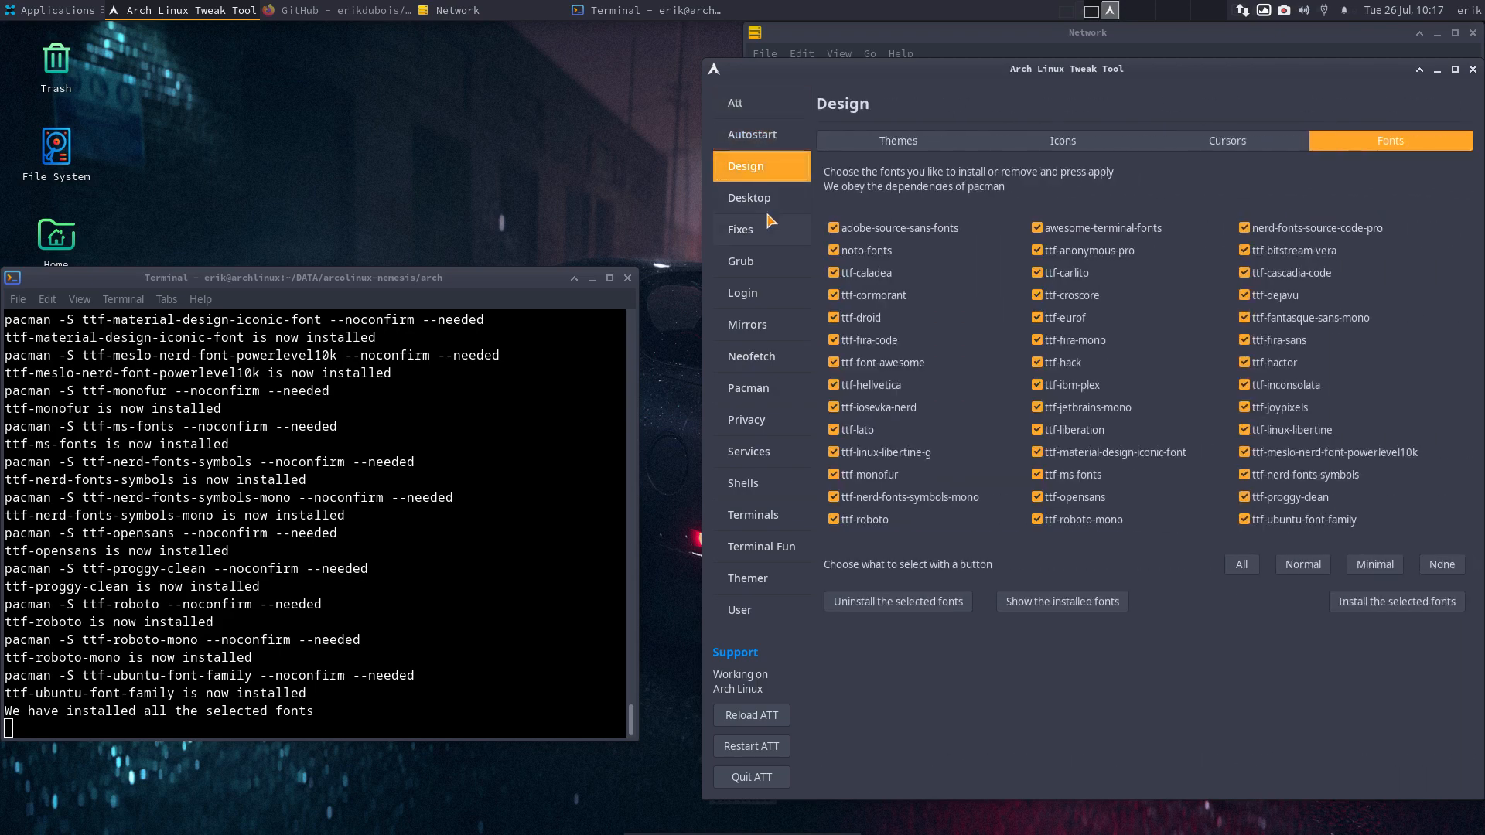
{"action": "left_click", "coordinate": [1060, 608]}
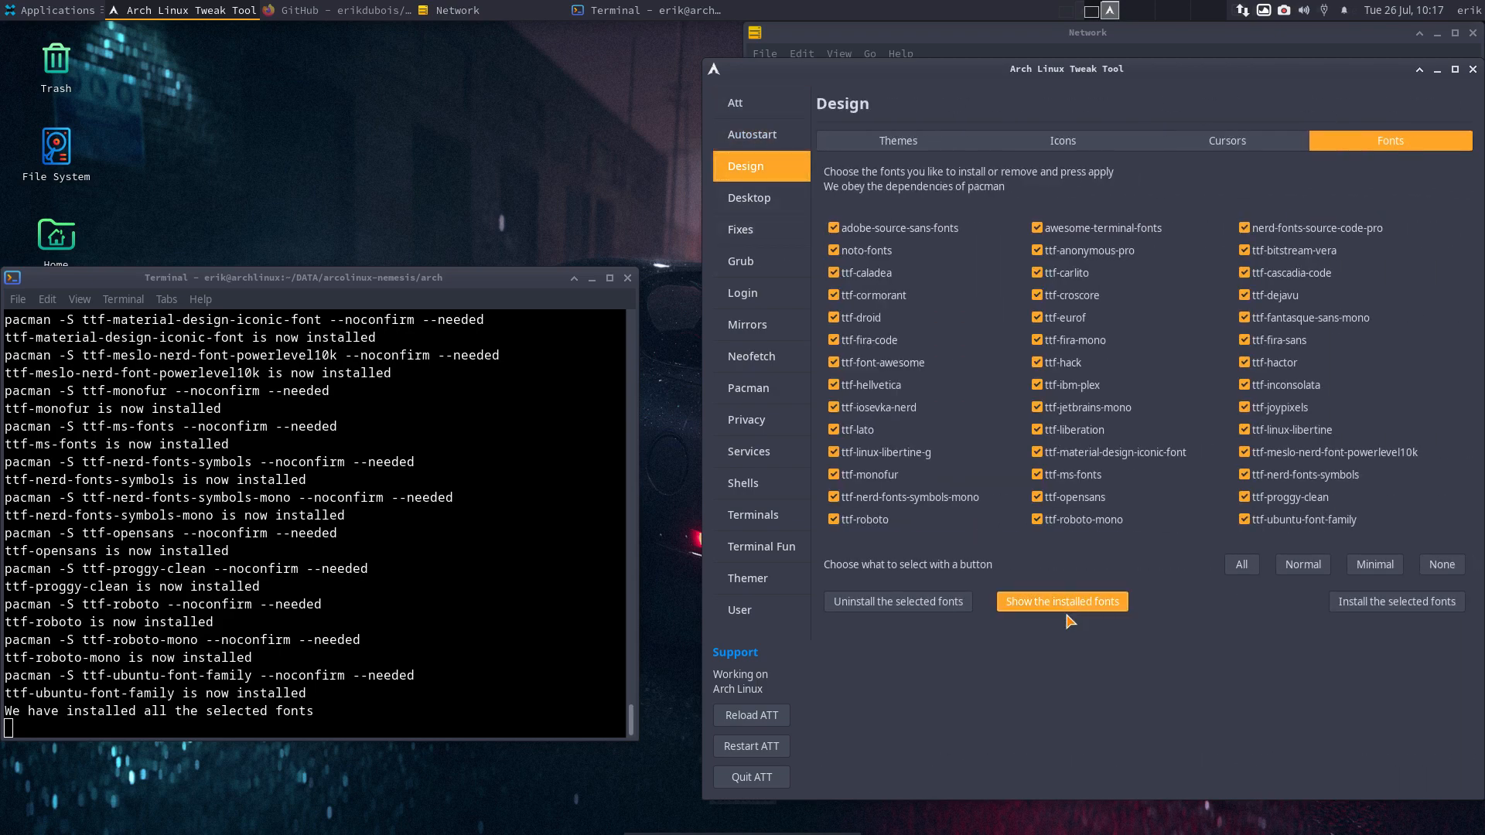
{"action": "left_click", "coordinate": [27, 11]}
- Open the Fonts section of Appearance in the Xfce Settings Manager
{"action": "mouse_move", "coordinate": [78, 167]}
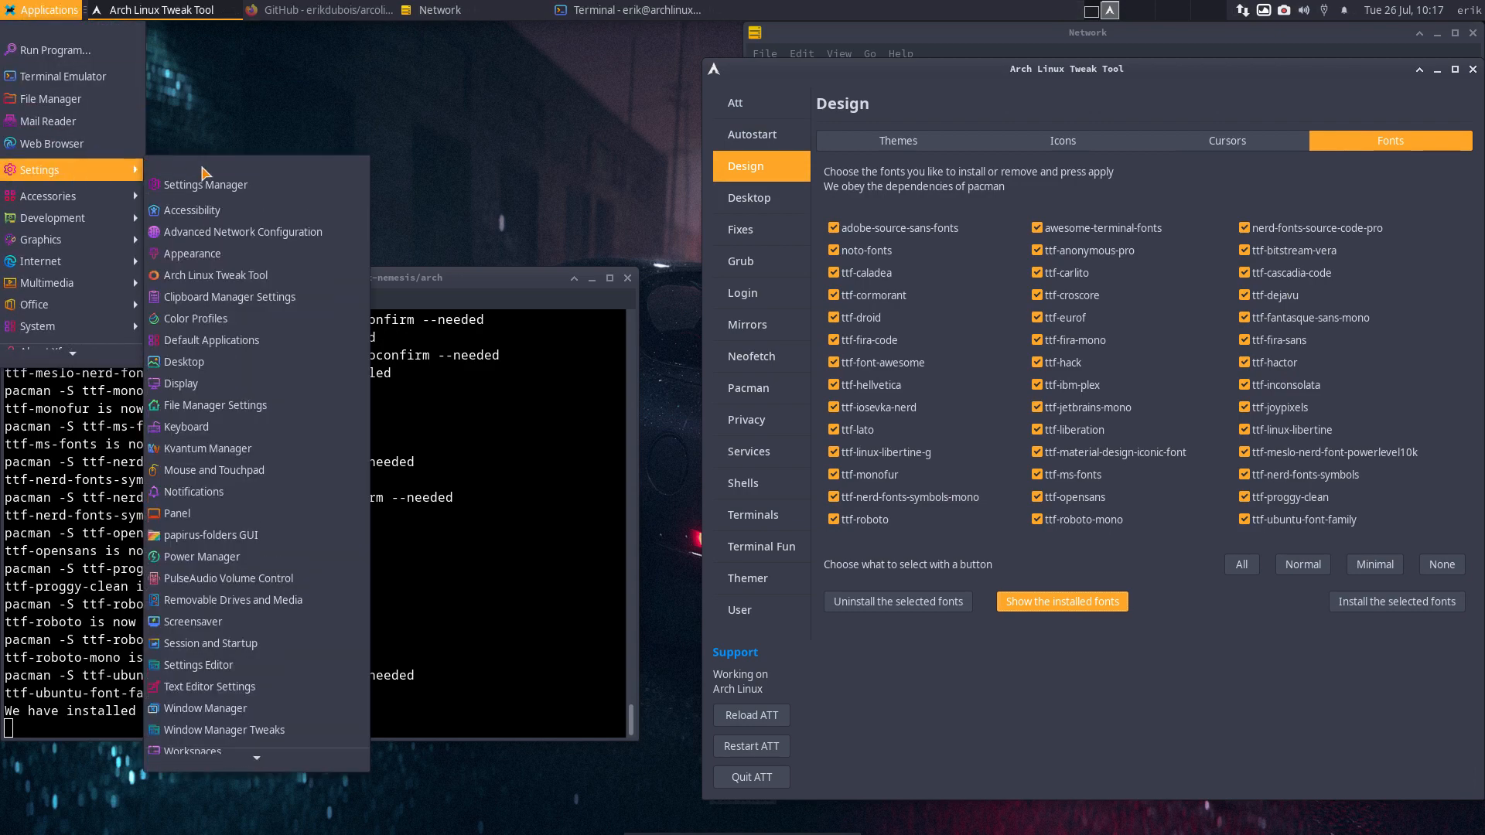
{"action": "left_click", "coordinate": [222, 187]}
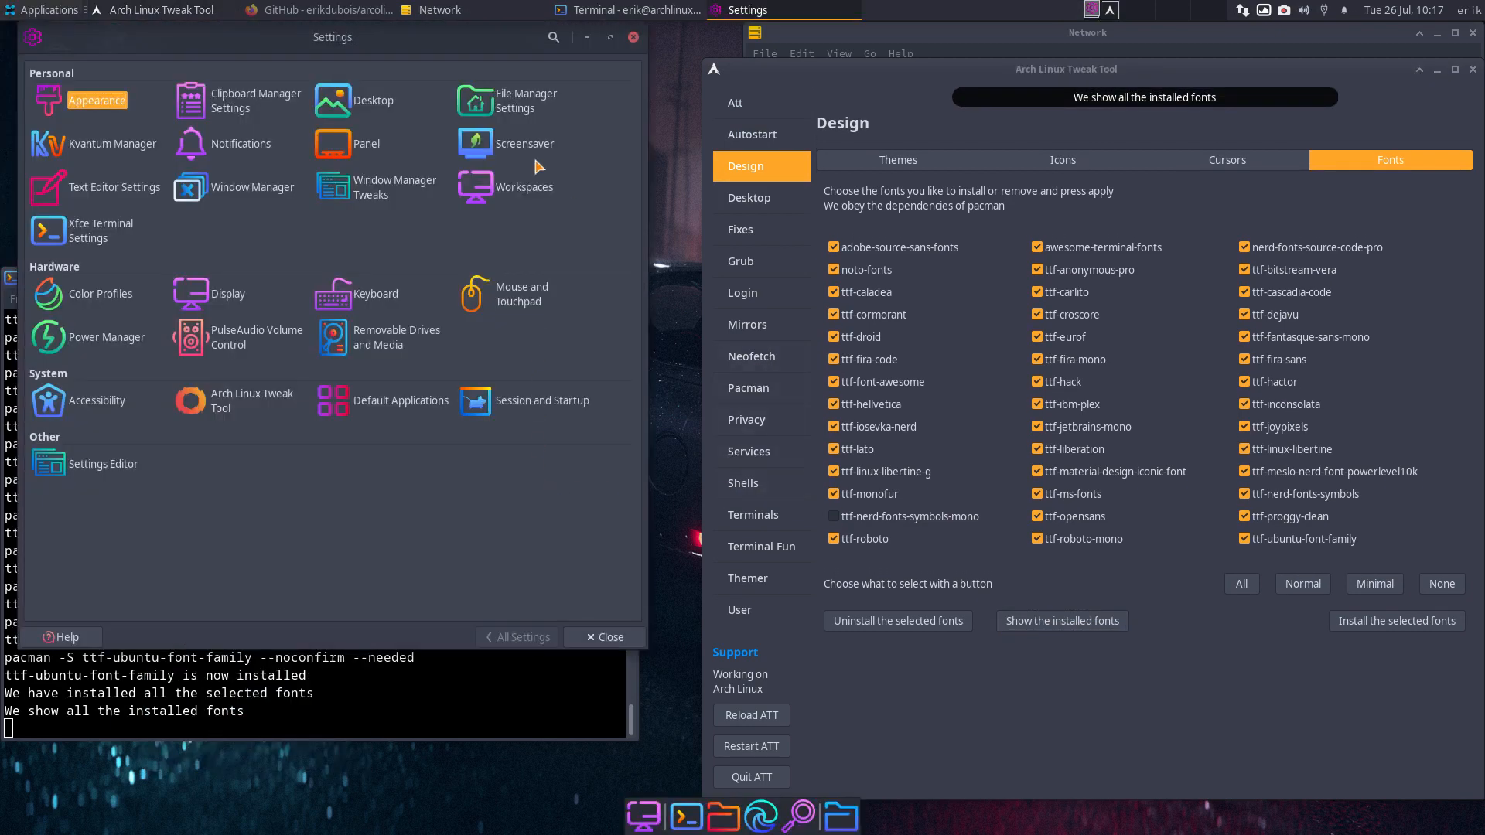
{"action": "left_click", "coordinate": [94, 100]}
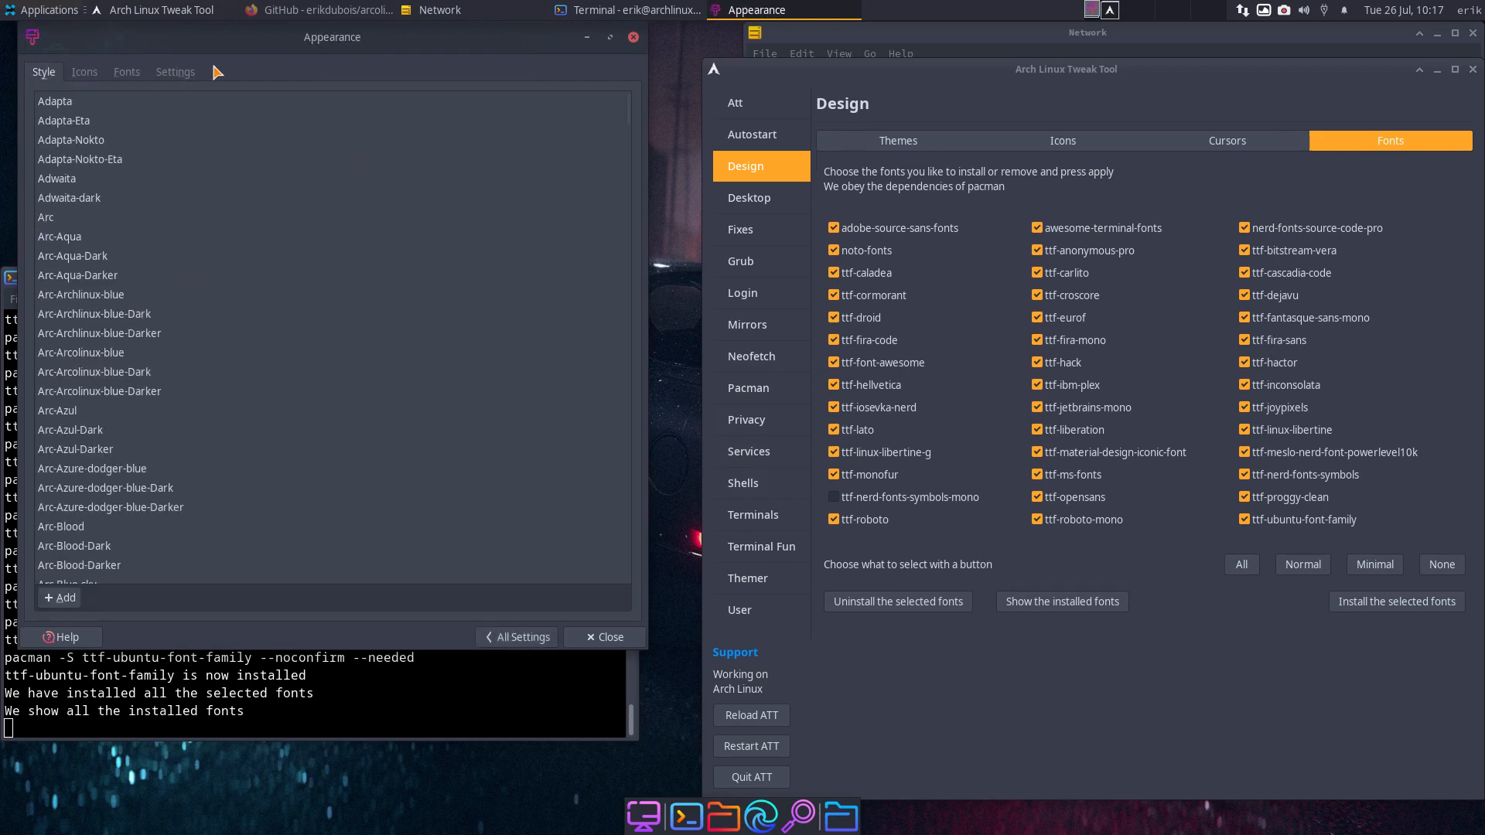
{"action": "left_click_drag", "start_coordinate": [334, 40], "coordinate": [619, 62]}
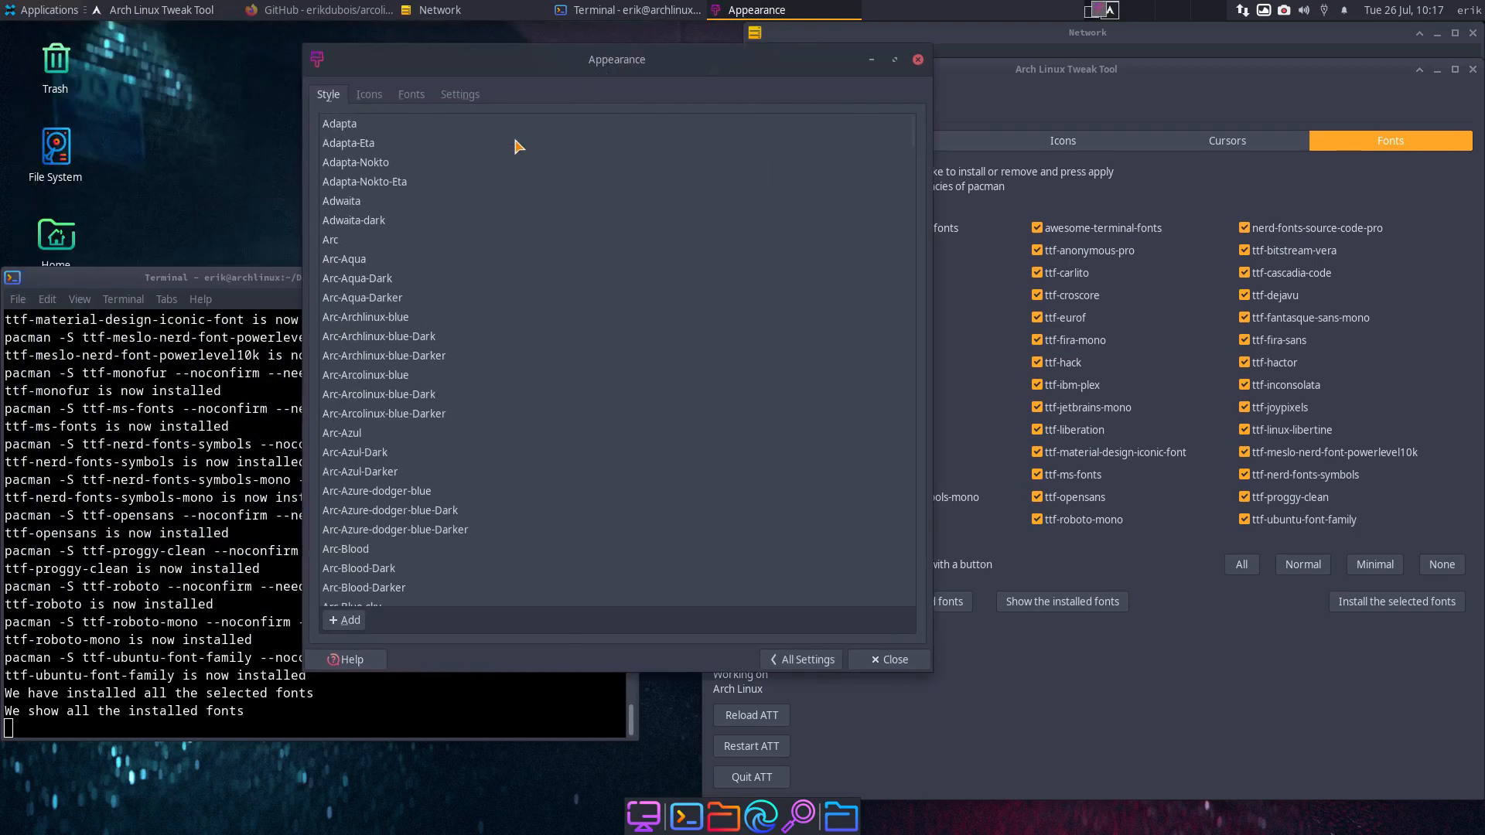
{"action": "left_click", "coordinate": [412, 96]}
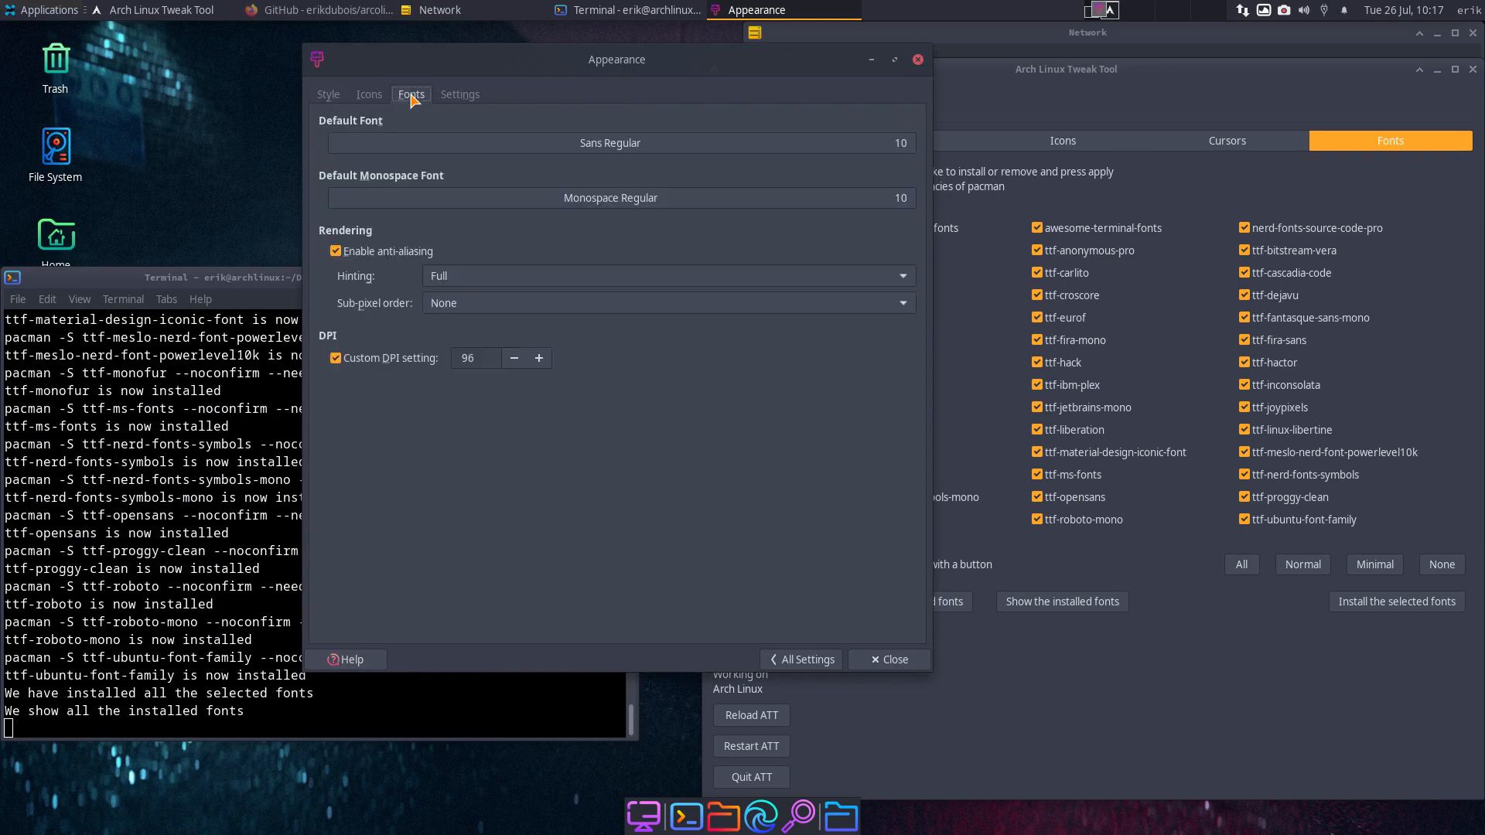
- Set the default font to Noto Sans Display Bold Italic at size 11
{"action": "left_click", "coordinate": [610, 145]}
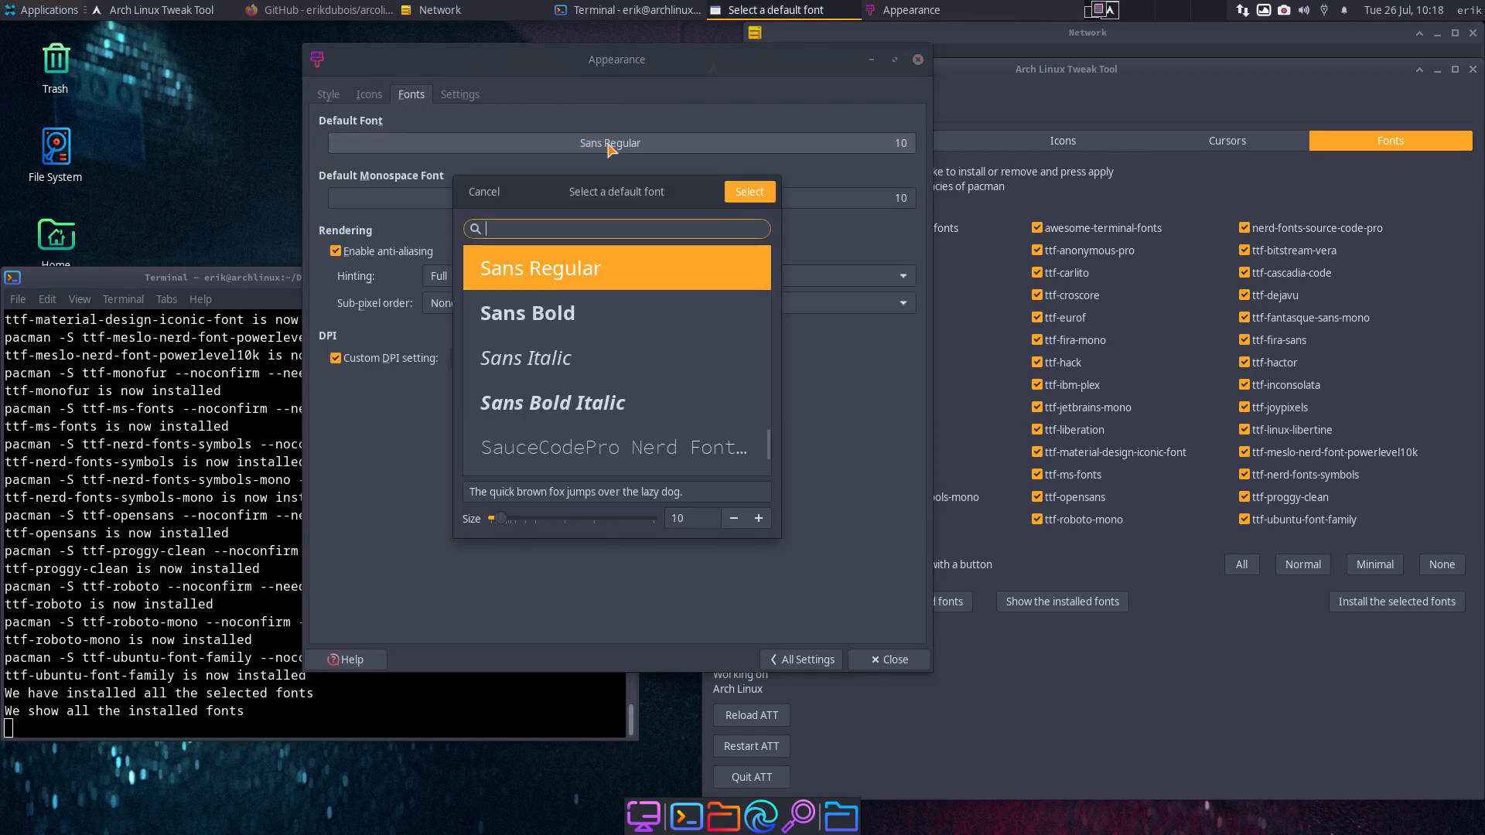
{"action": "type", "text": "noto"}
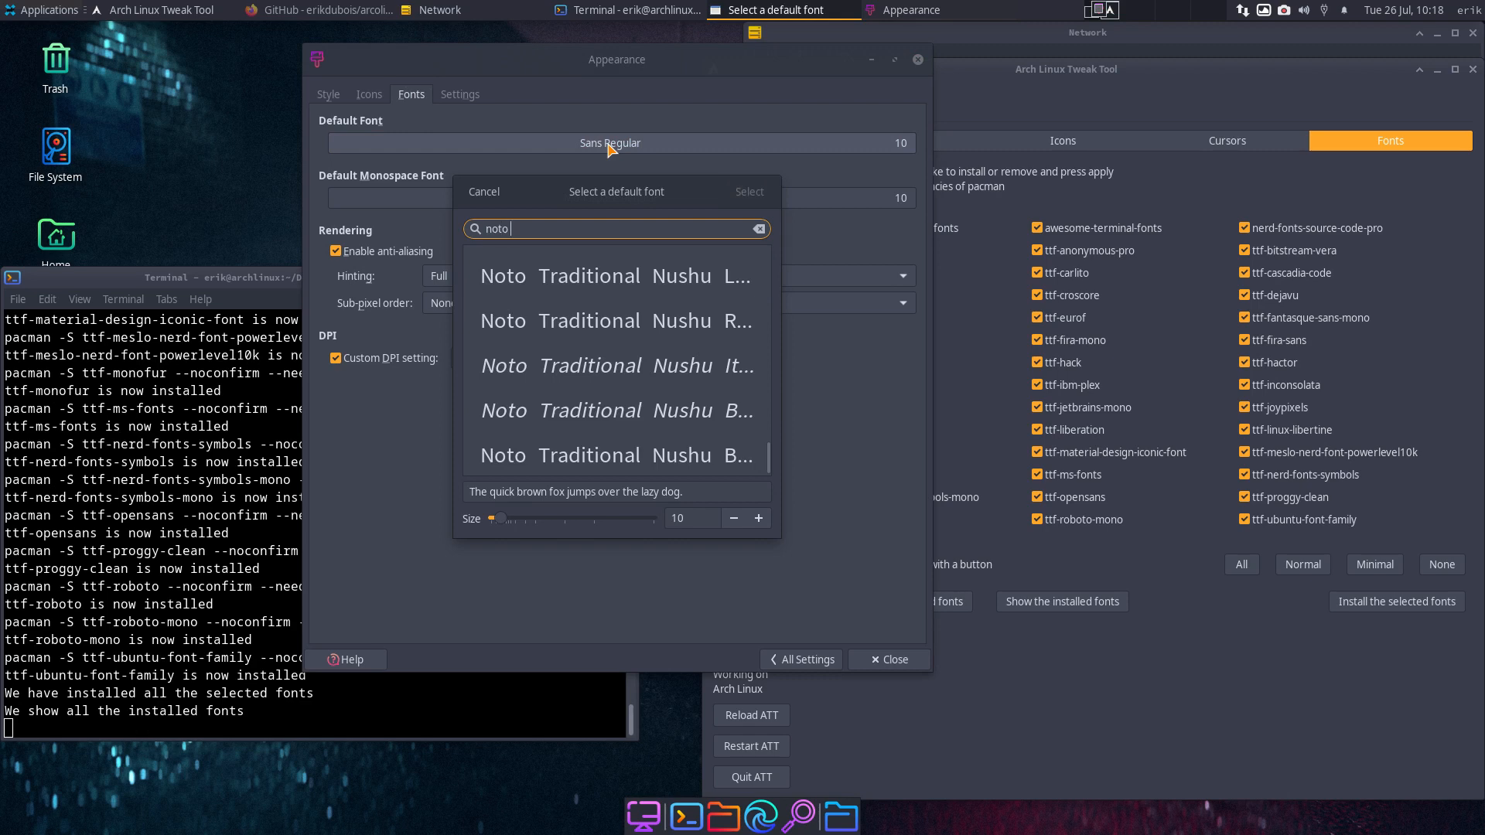
{"action": "type", "text": " sans dis"}
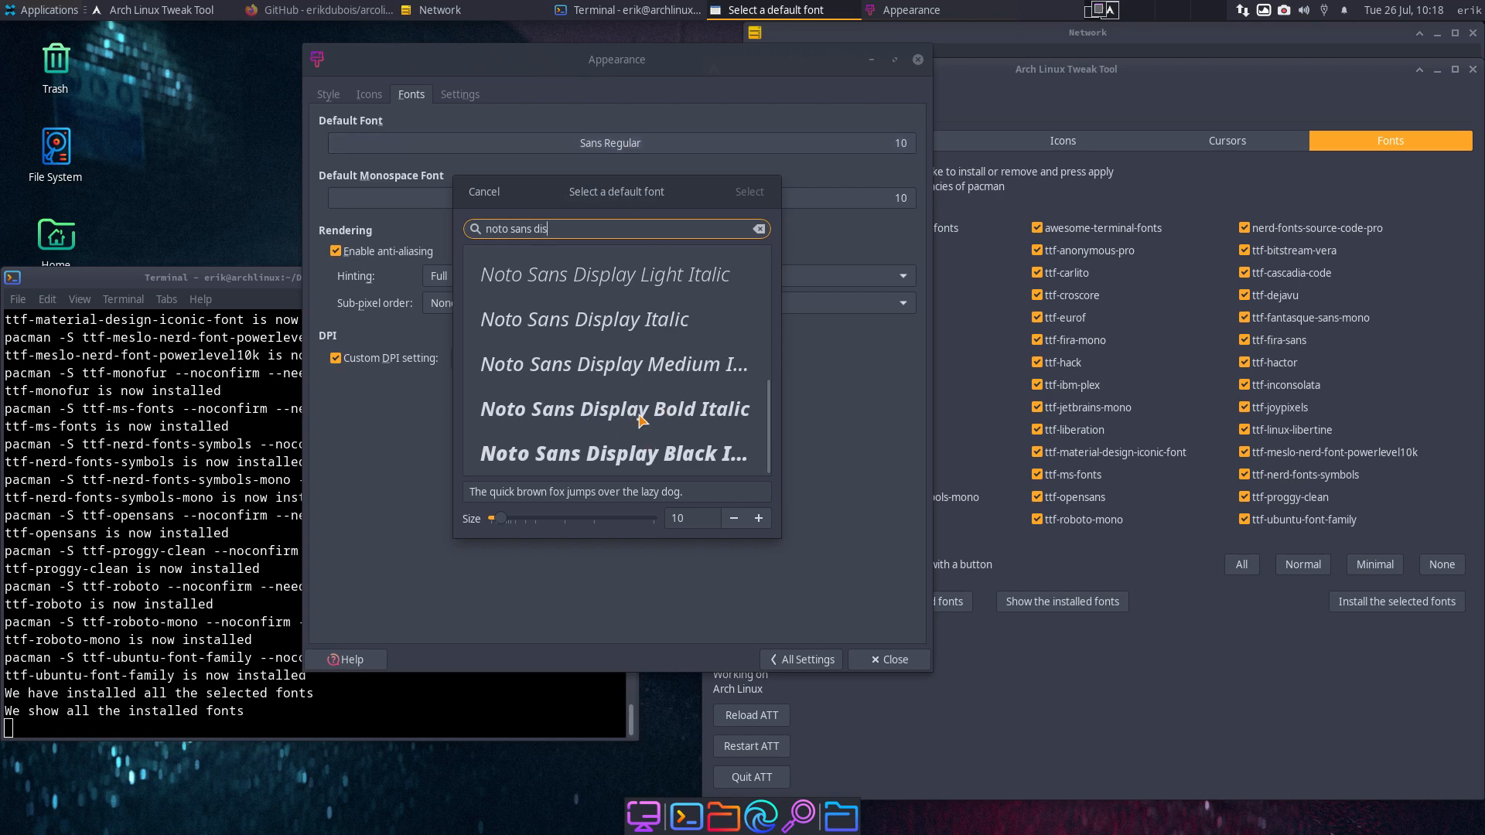
{"action": "left_click", "coordinate": [645, 418]}
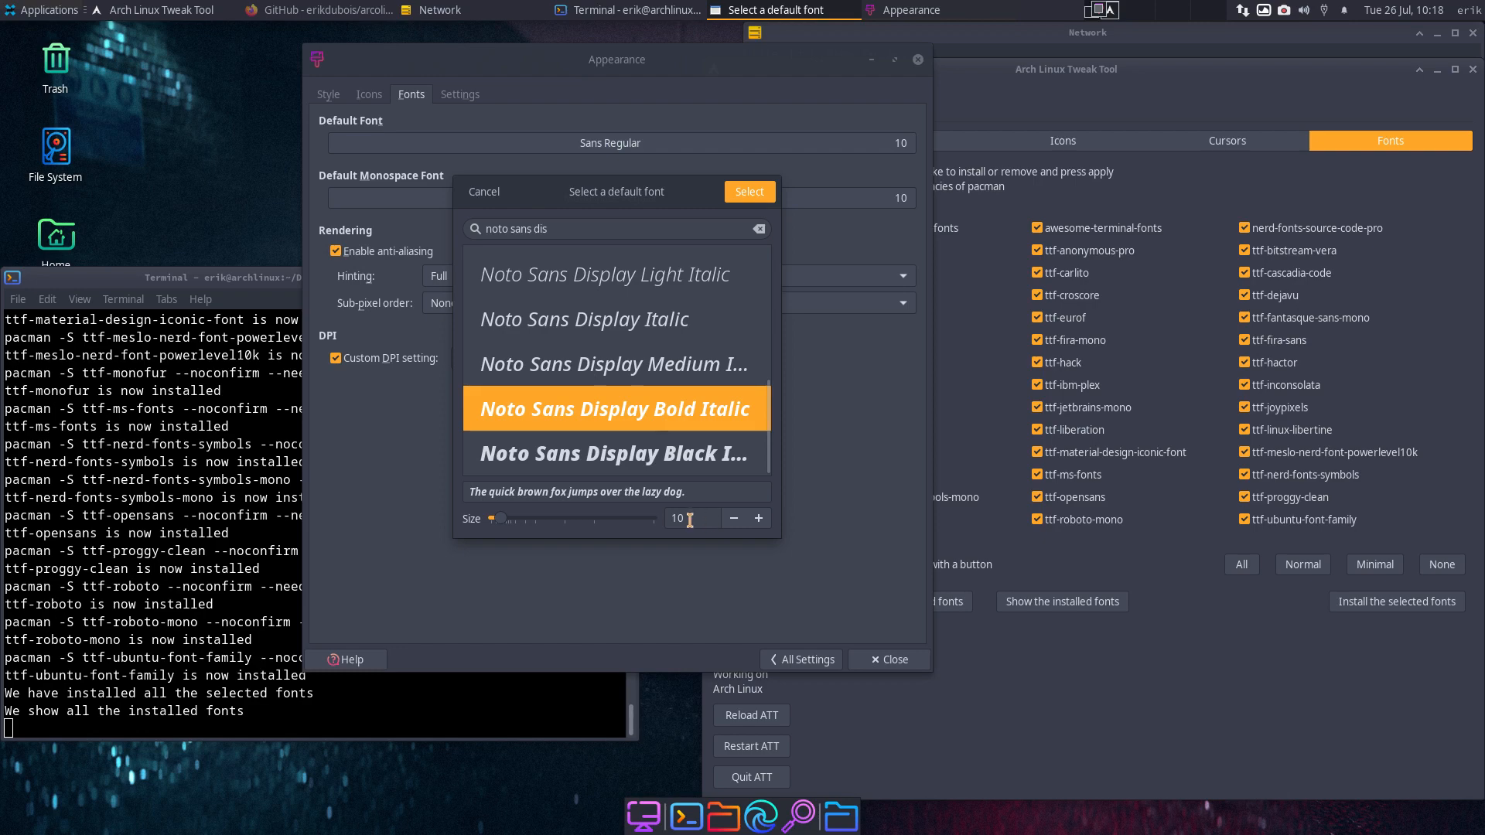
{"action": "left_click", "coordinate": [758, 518]}
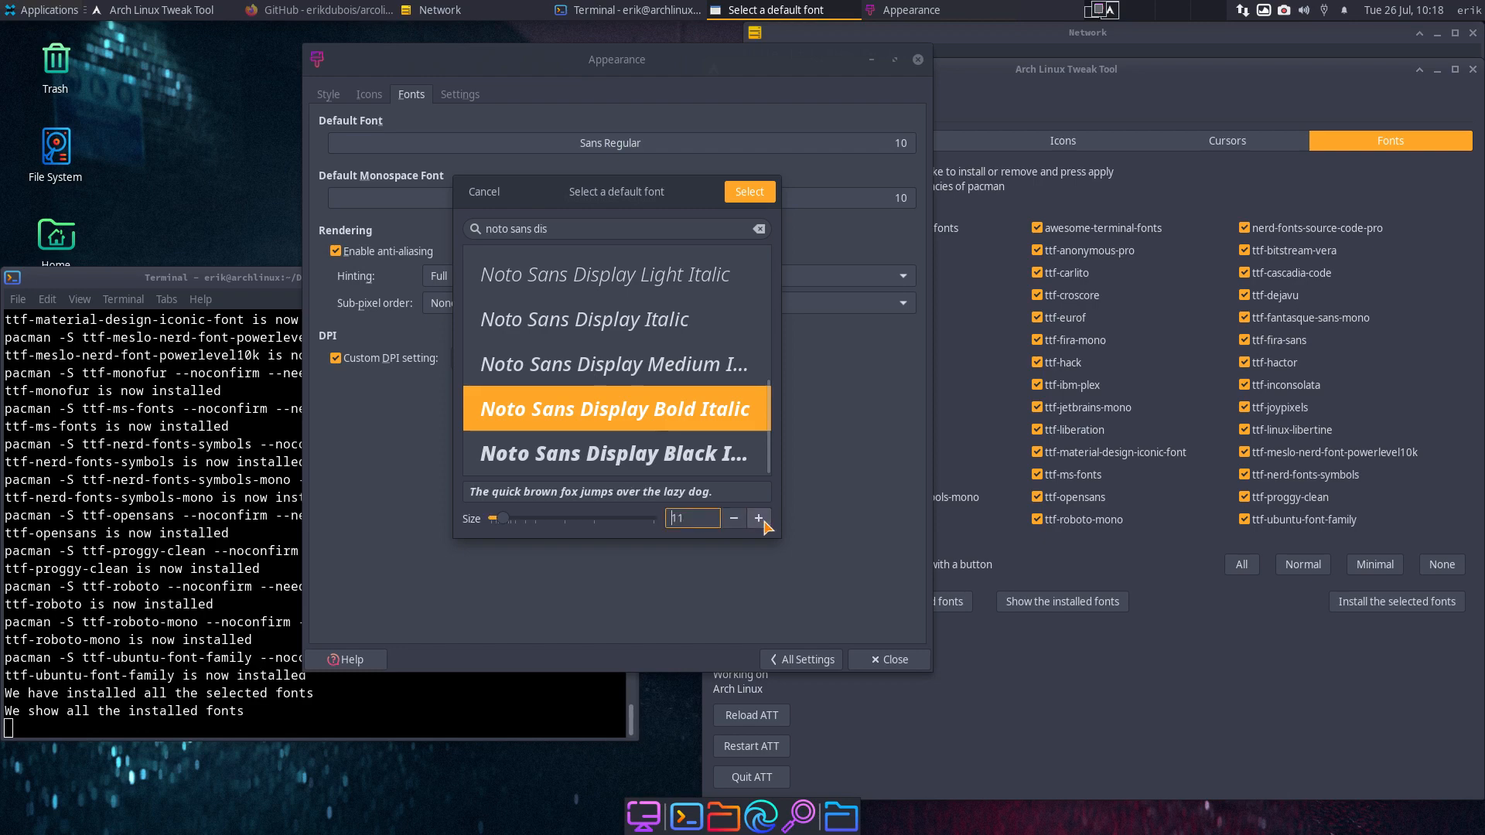
{"action": "left_click", "coordinate": [749, 193]}
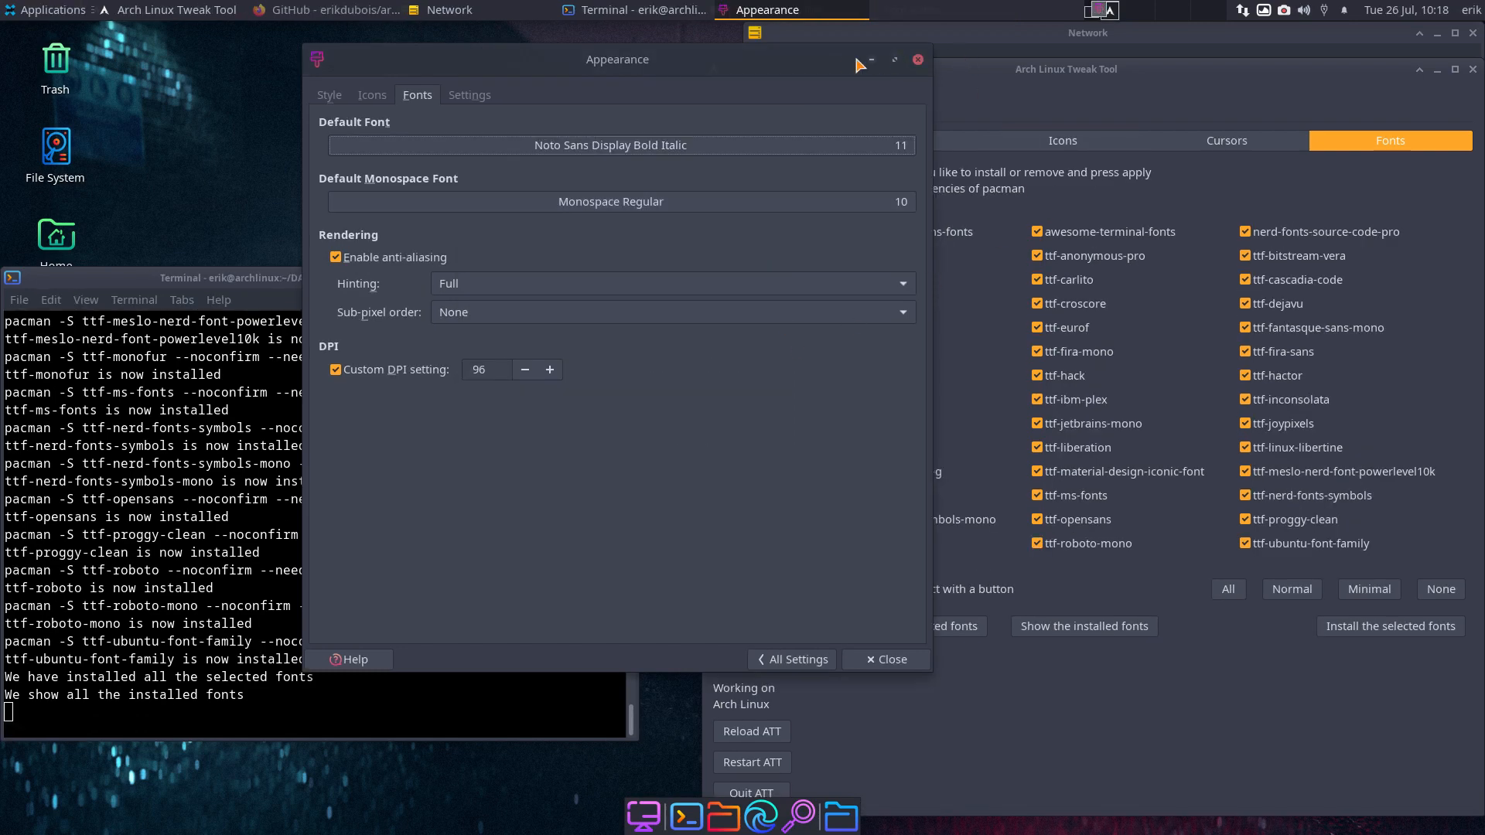
- Change the default font to Linux Biolinum O Bold Italic
{"action": "left_click_drag", "start_coordinate": [857, 64], "coordinate": [764, 99]}
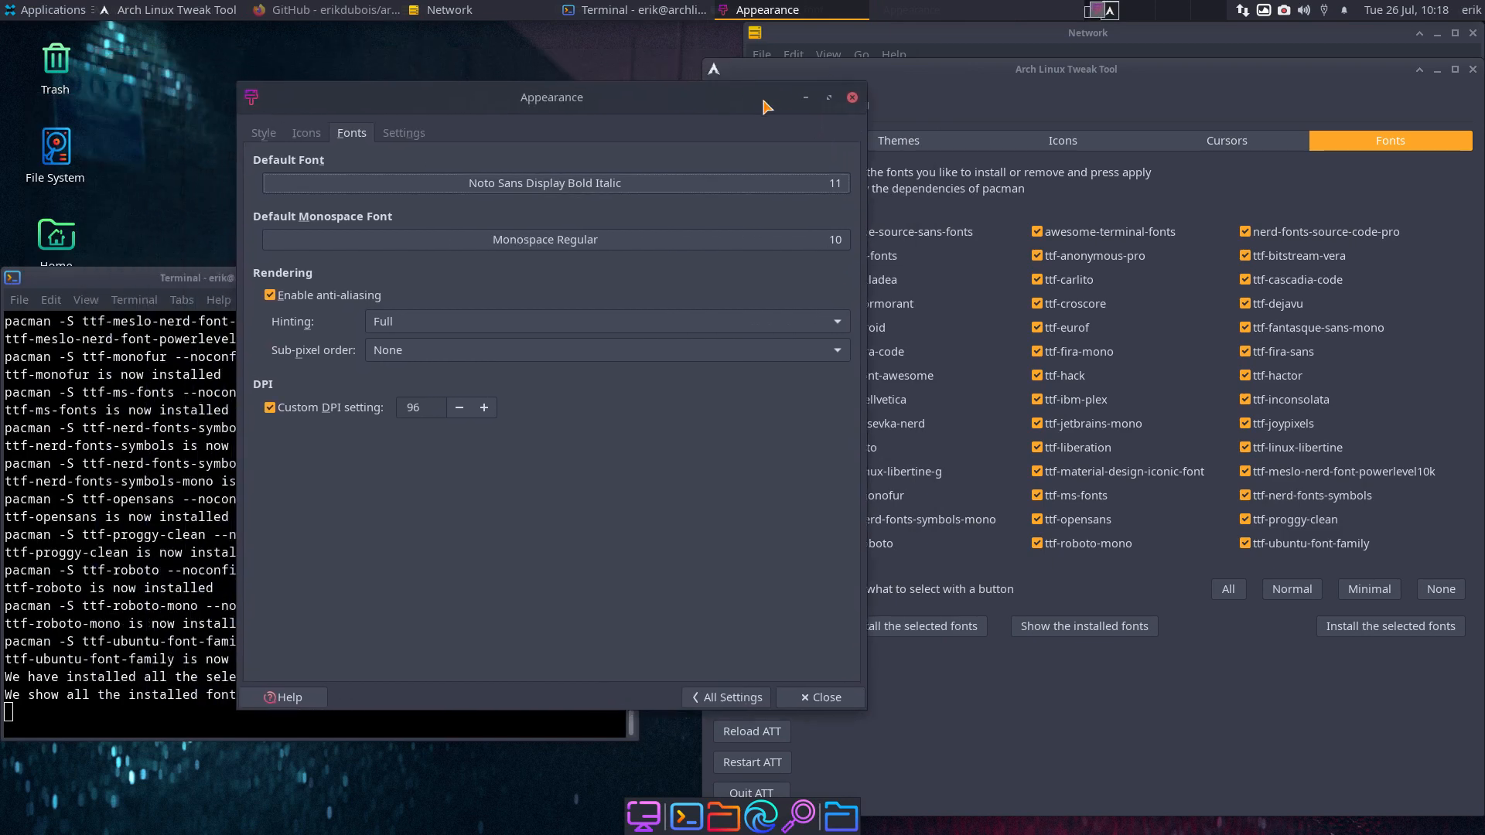
{"action": "left_click", "coordinate": [614, 185]}
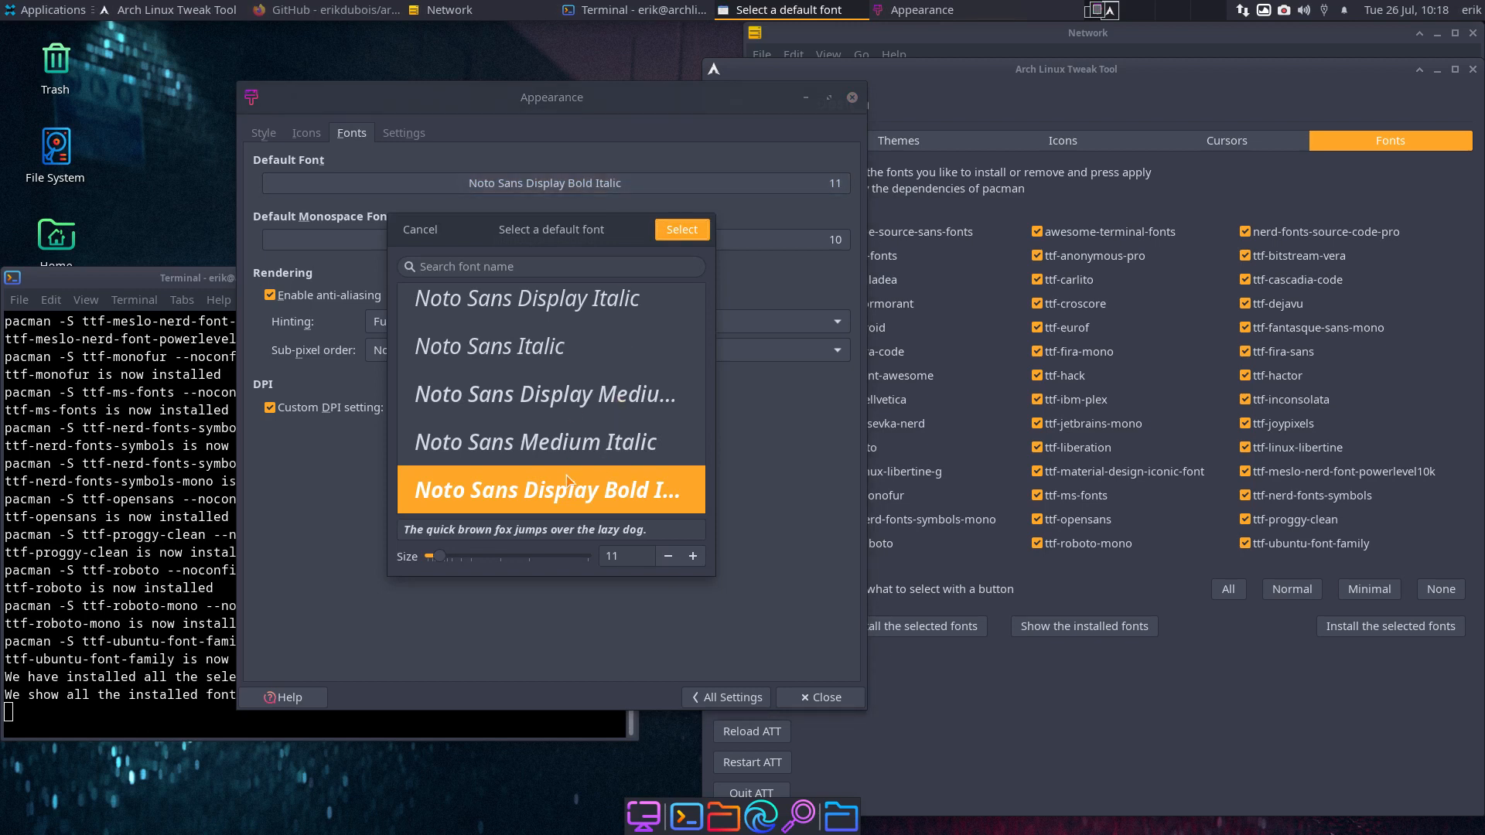
{"action": "left_click", "coordinate": [531, 267]}
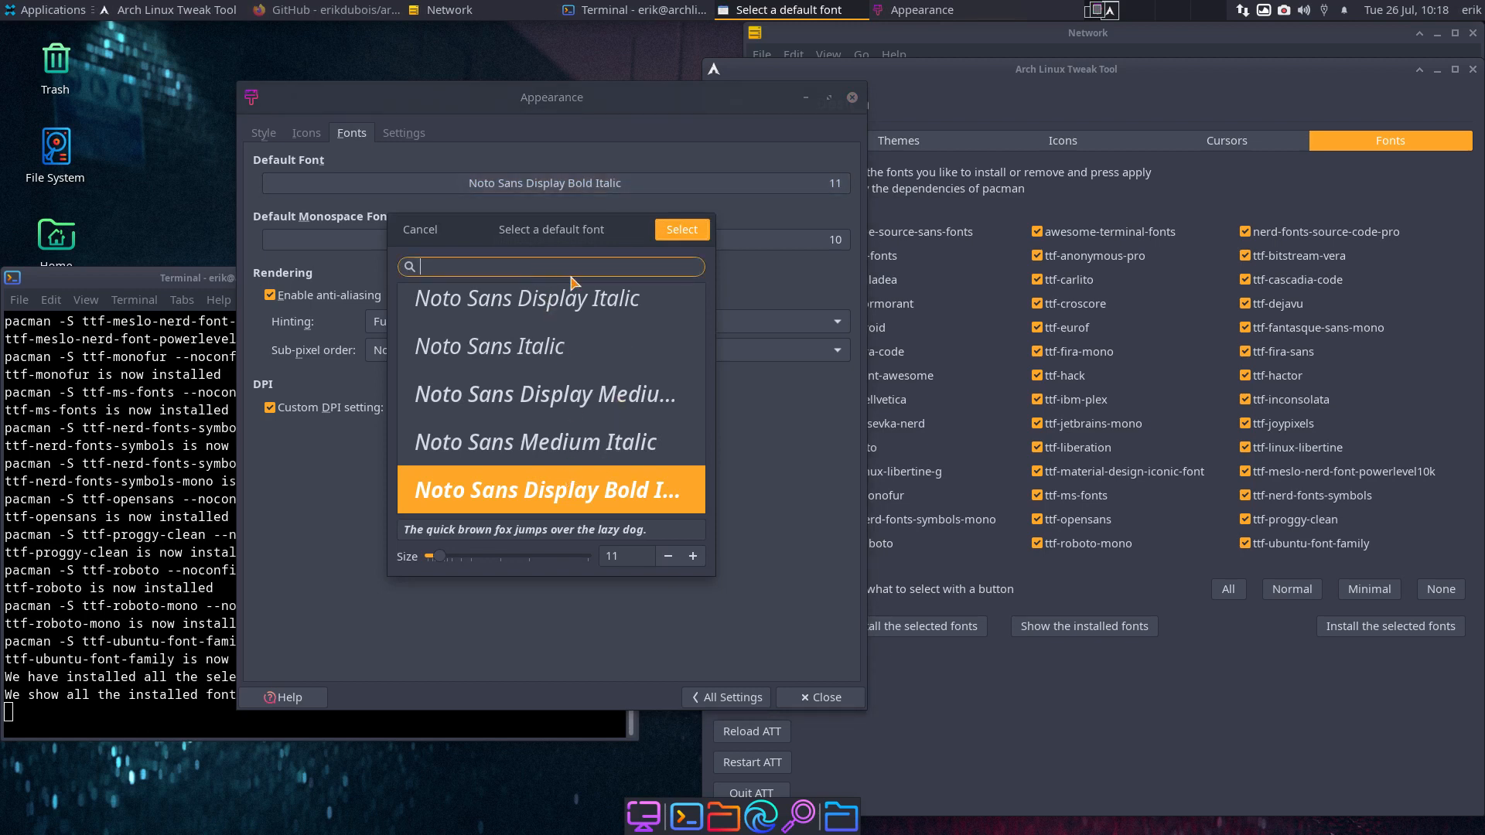
{"action": "scroll", "coordinate": [618, 358], "scroll_direction": "down", "scroll_amount": 10}
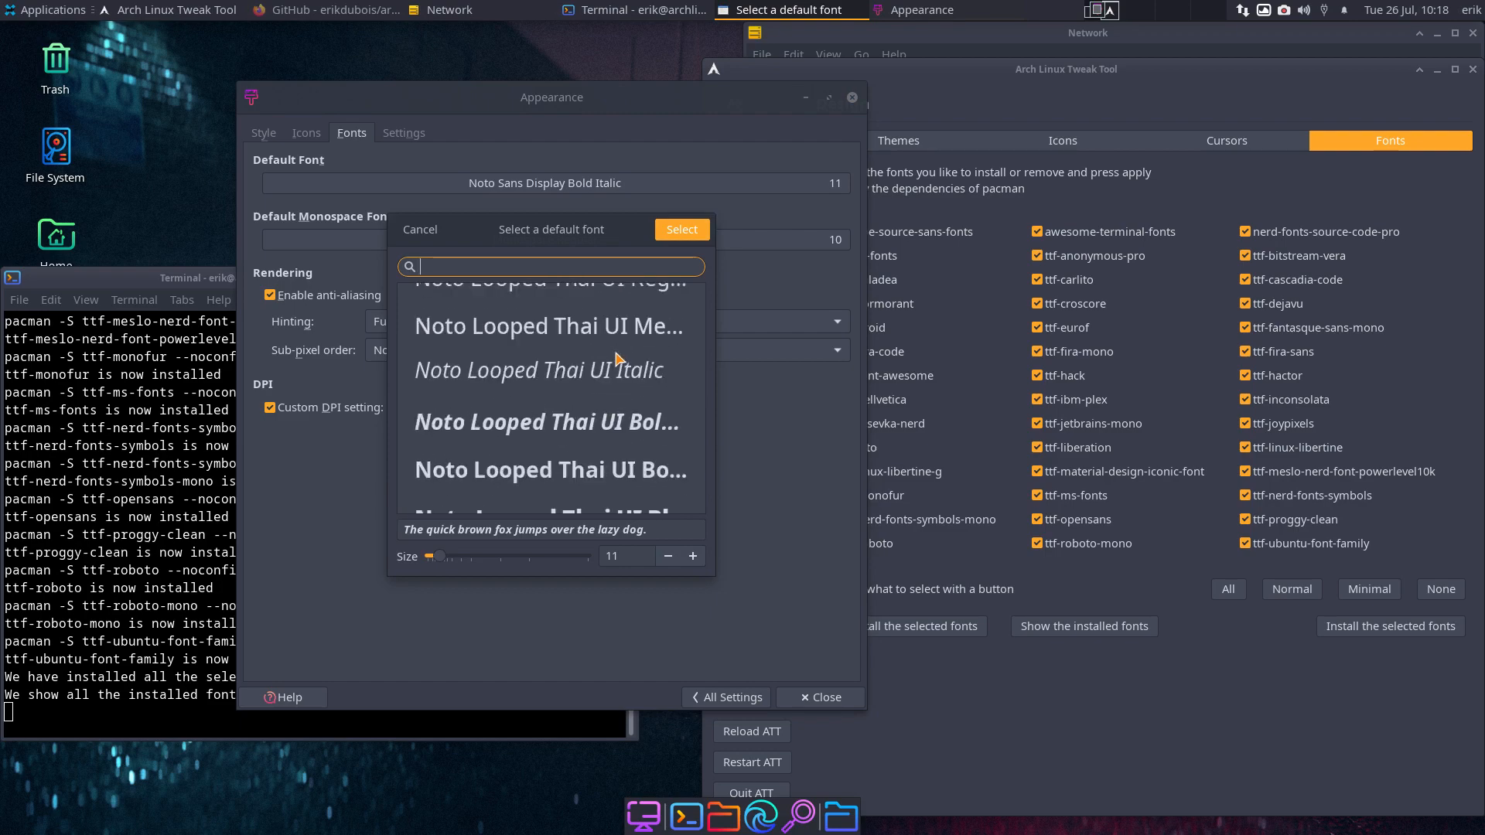
{"action": "scroll", "coordinate": [619, 358], "scroll_direction": "up", "scroll_amount": 3}
{"action": "scroll", "coordinate": [618, 358], "scroll_direction": "down", "scroll_amount": 2}
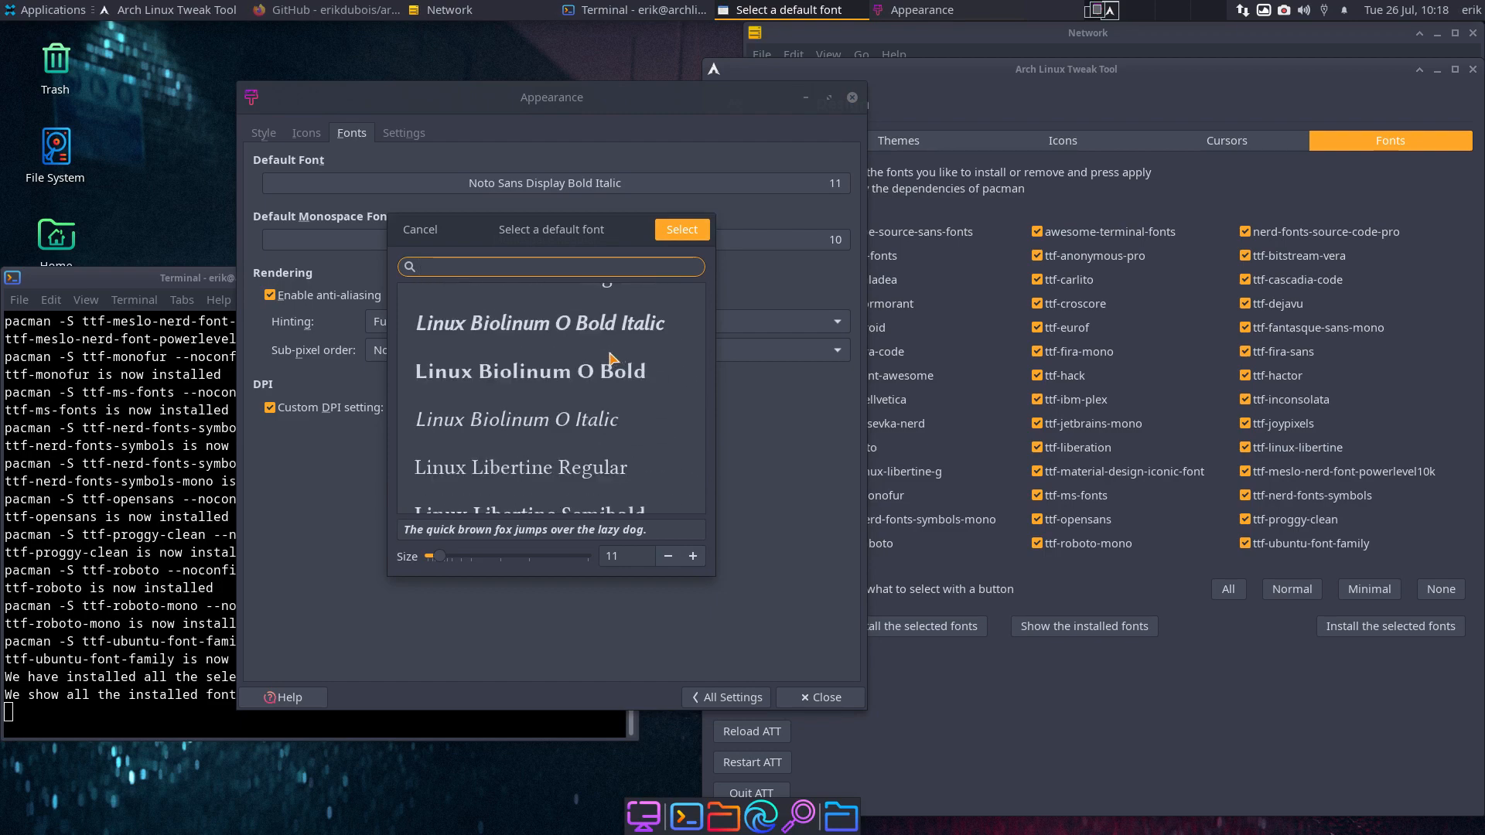
{"action": "left_click", "coordinate": [562, 341]}
{"action": "left_click", "coordinate": [691, 235]}
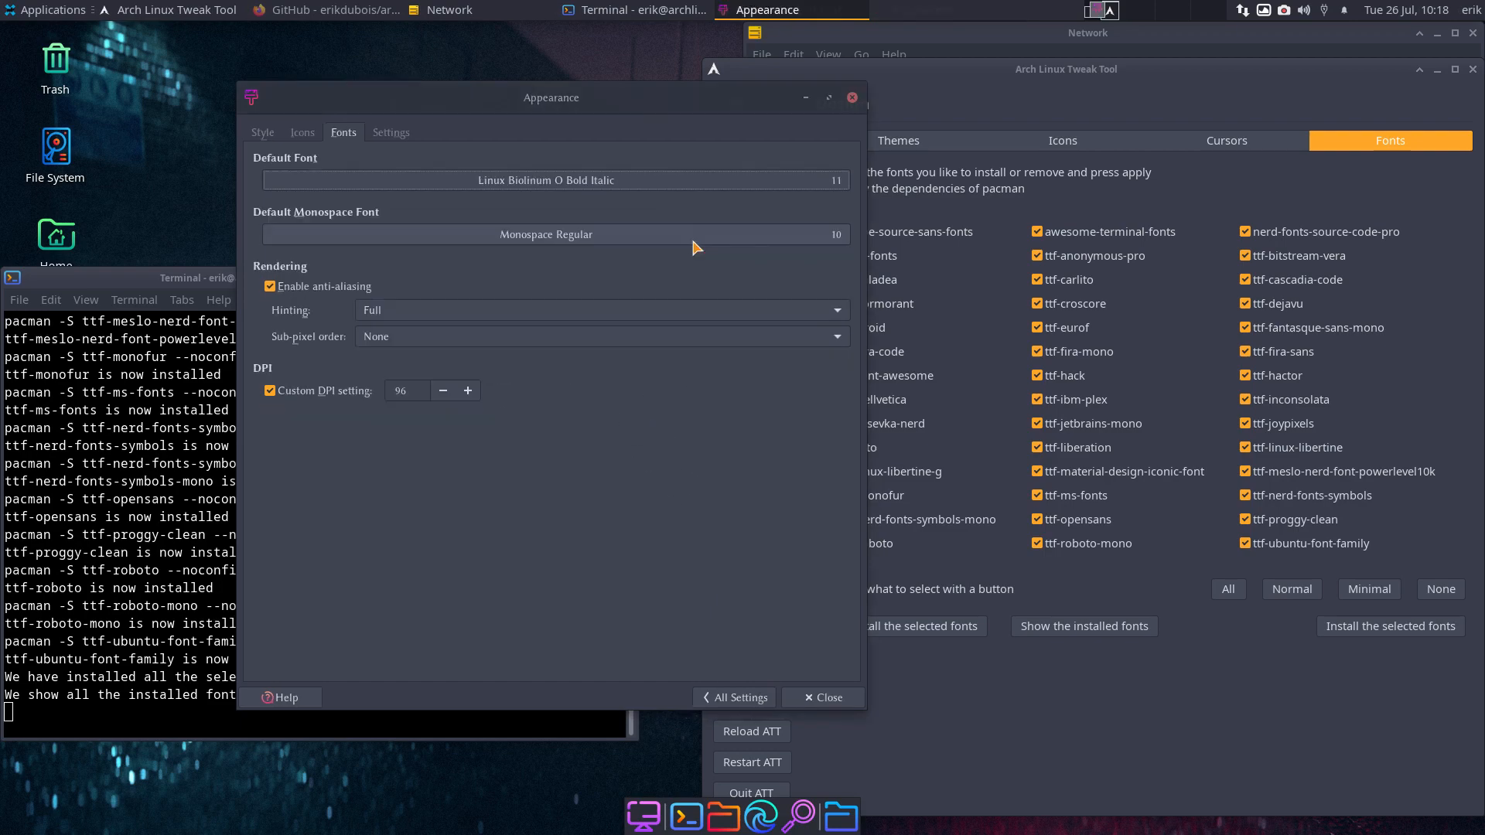
- Set the default font to Liberation Mono Bold at size 12
{"action": "left_click", "coordinate": [580, 184]}
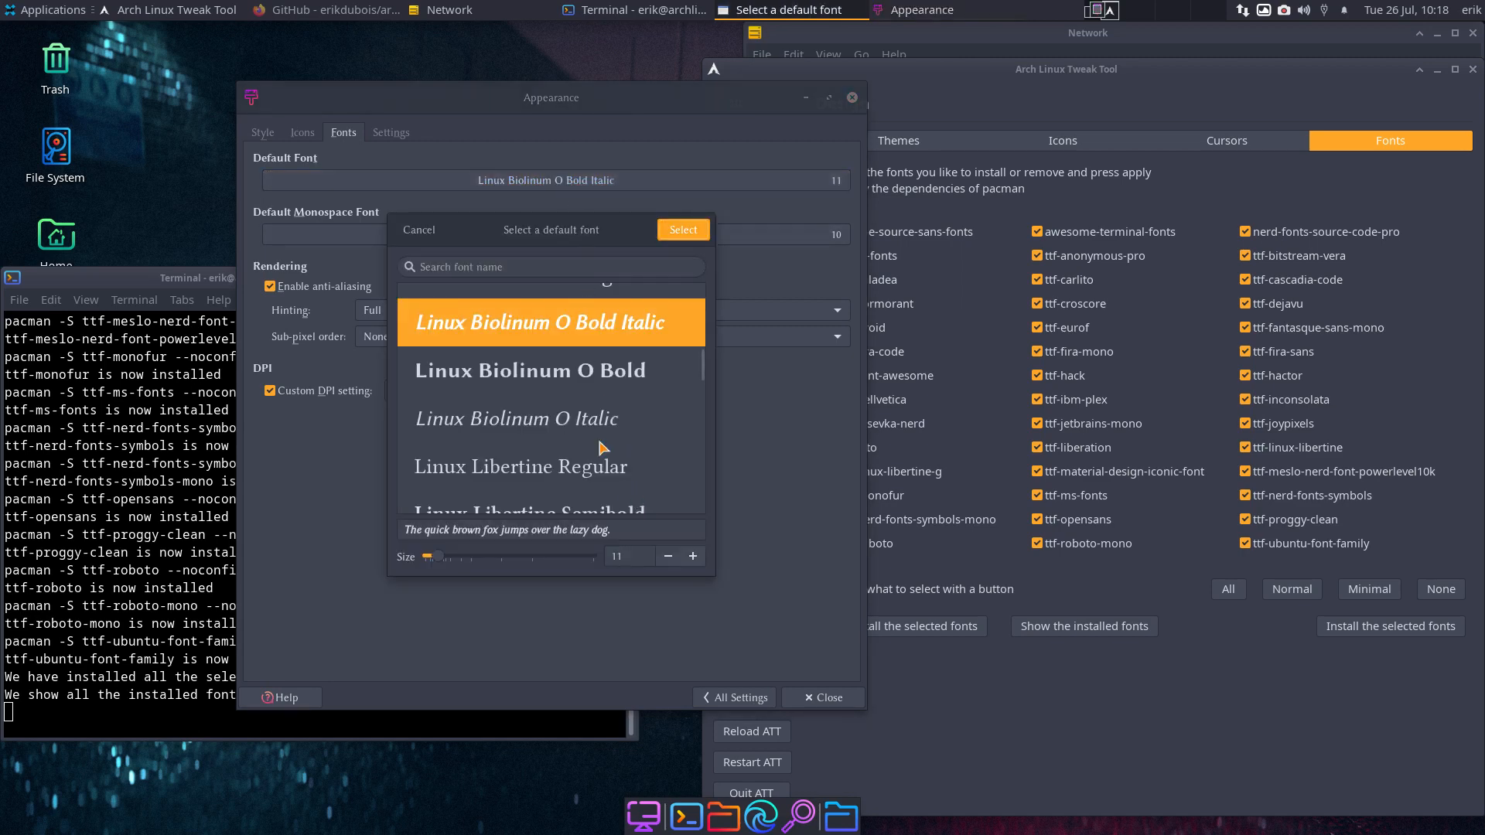
{"action": "scroll", "coordinate": [580, 416], "scroll_direction": "up", "scroll_amount": 5}
{"action": "scroll", "coordinate": [580, 415], "scroll_direction": "up", "scroll_amount": 10}
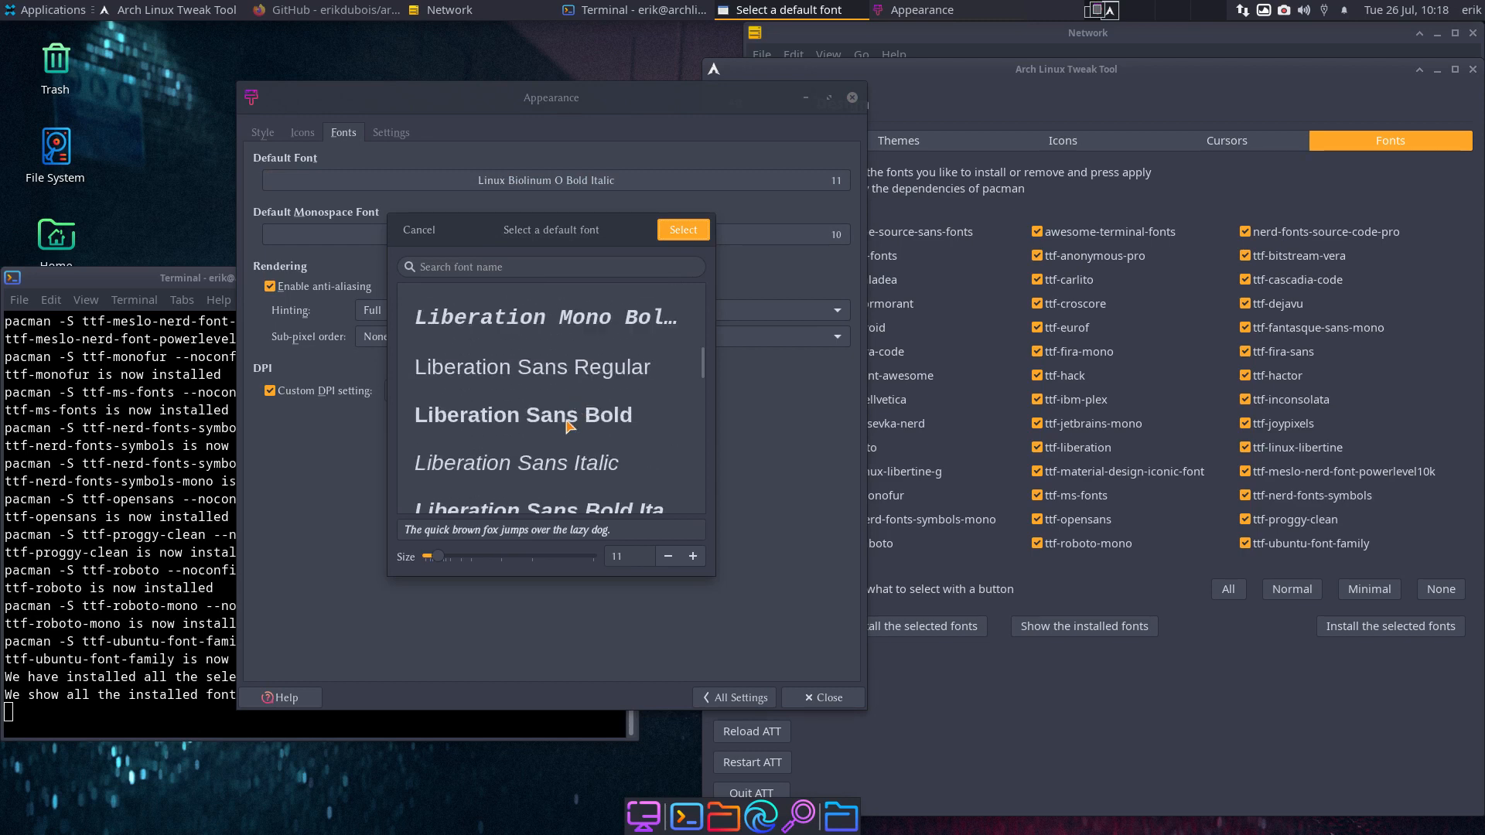
{"action": "scroll", "coordinate": [579, 415], "scroll_direction": "up", "scroll_amount": 5}
{"action": "left_click", "coordinate": [611, 410]}
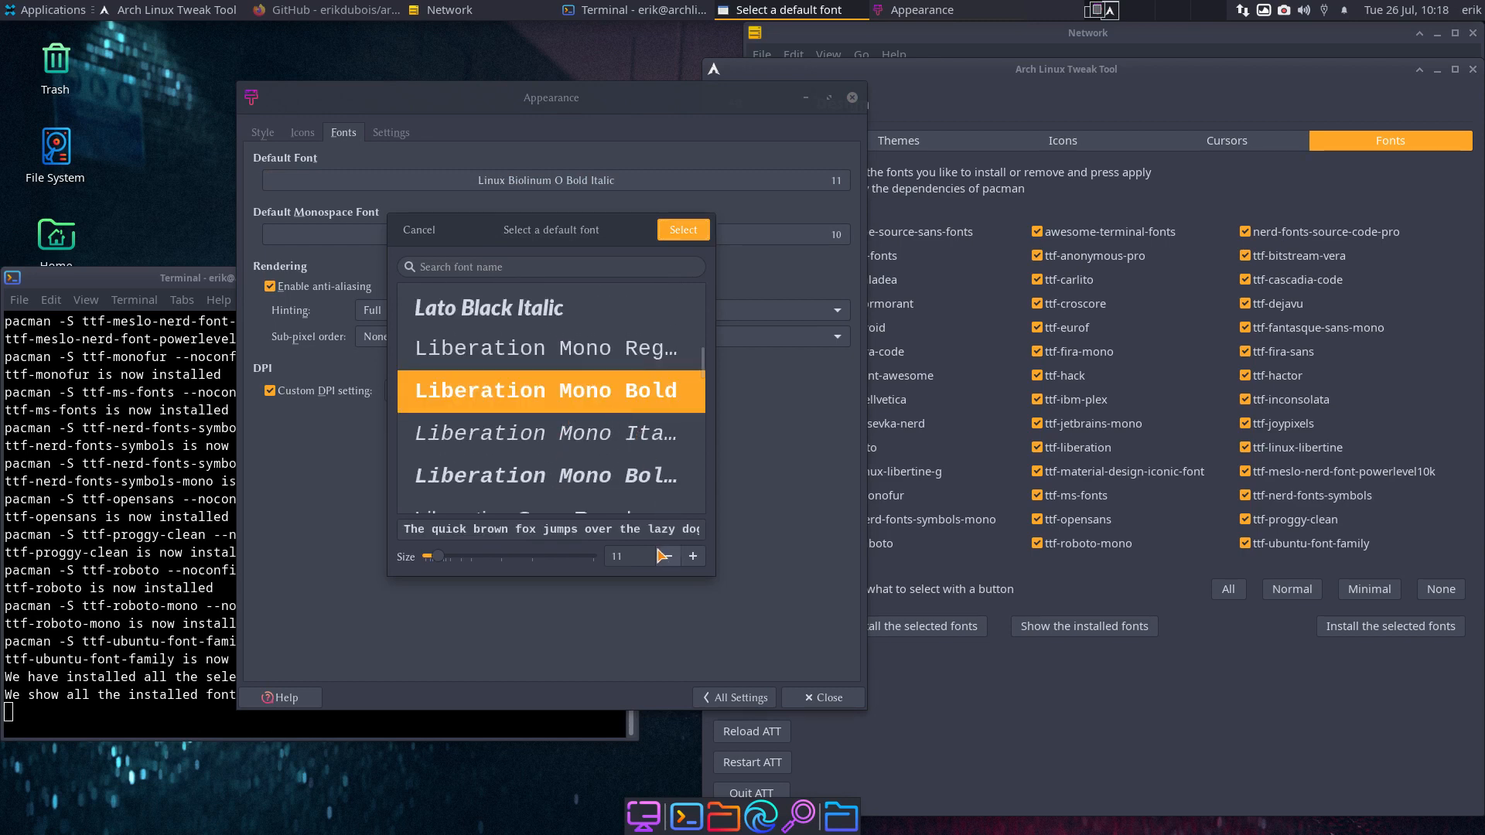
{"action": "left_click", "coordinate": [693, 556]}
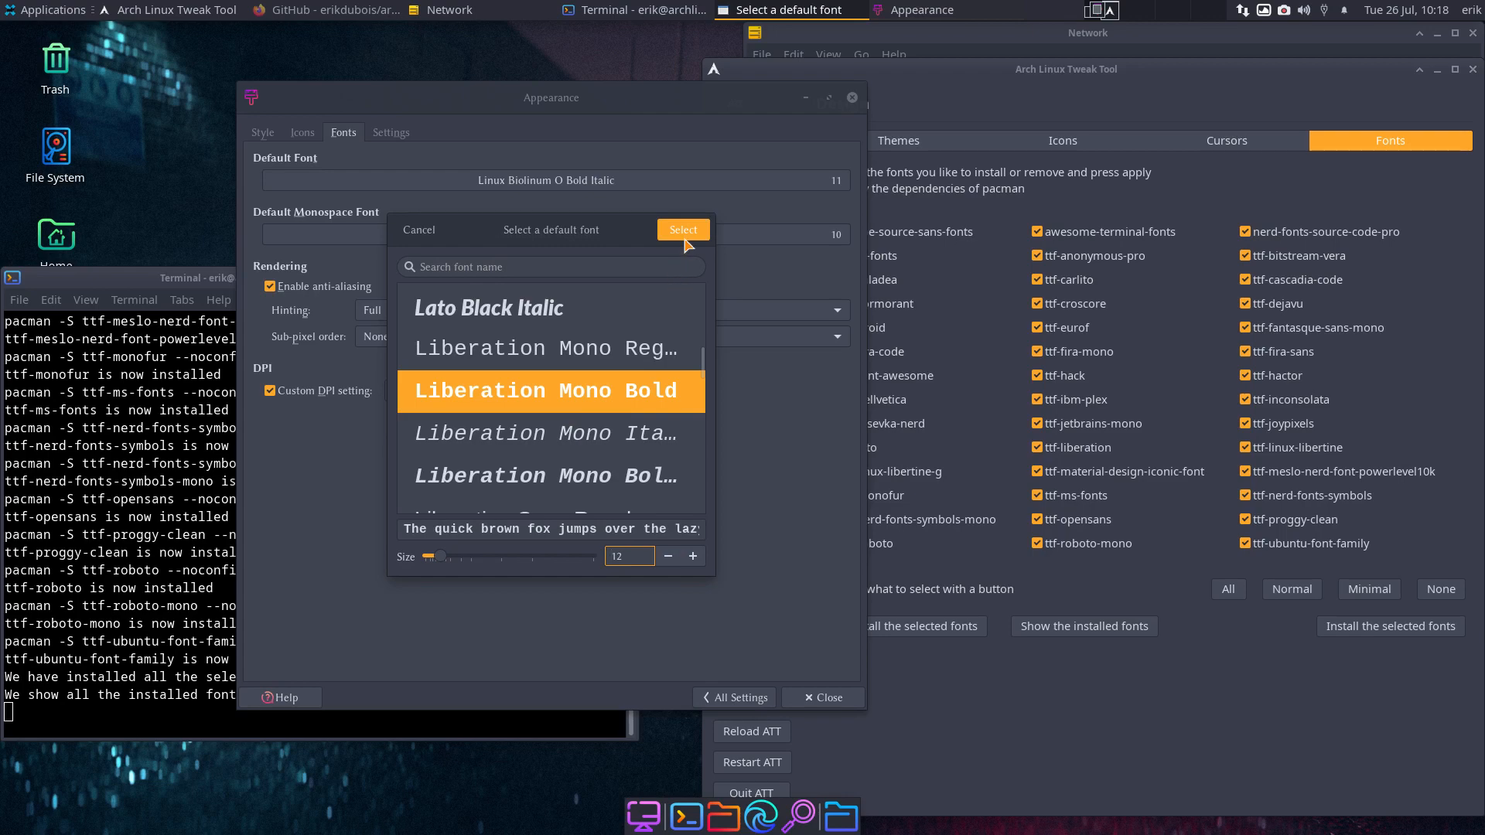
{"action": "left_click", "coordinate": [684, 230]}
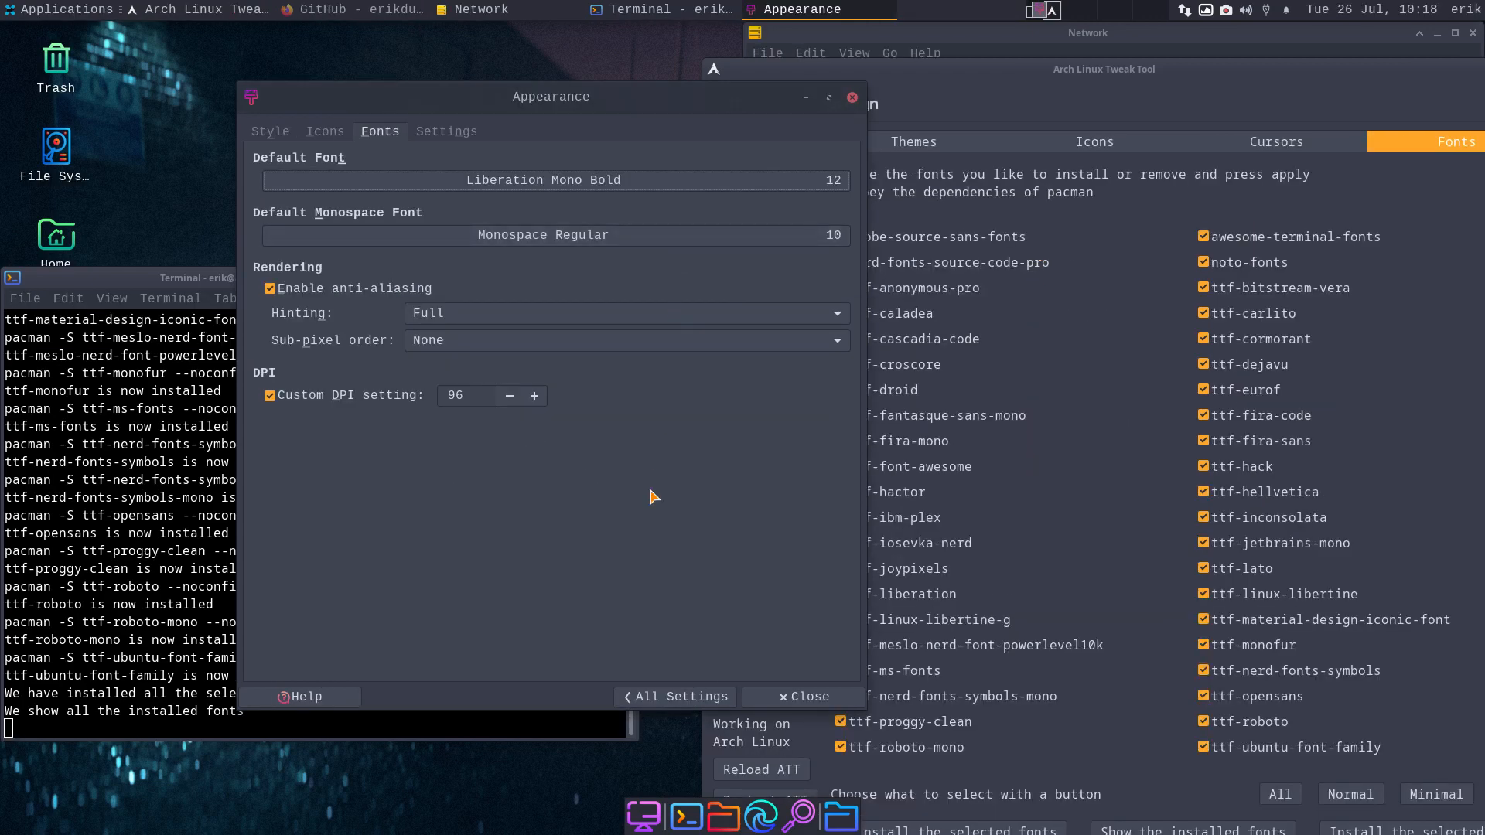
{"action": "left_click", "coordinate": [851, 96]}
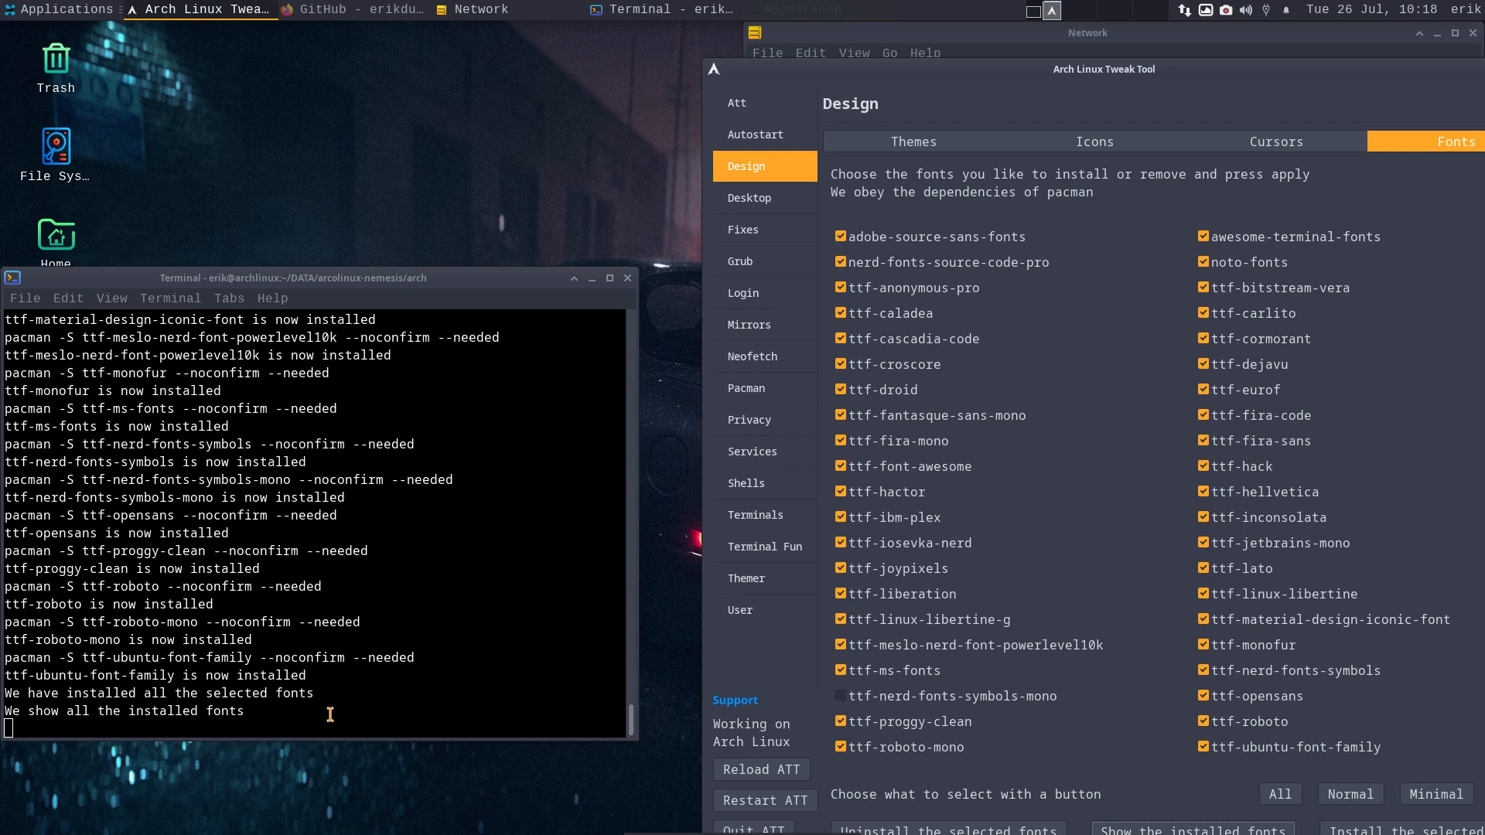
{"action": "double_click", "coordinate": [55, 235]}
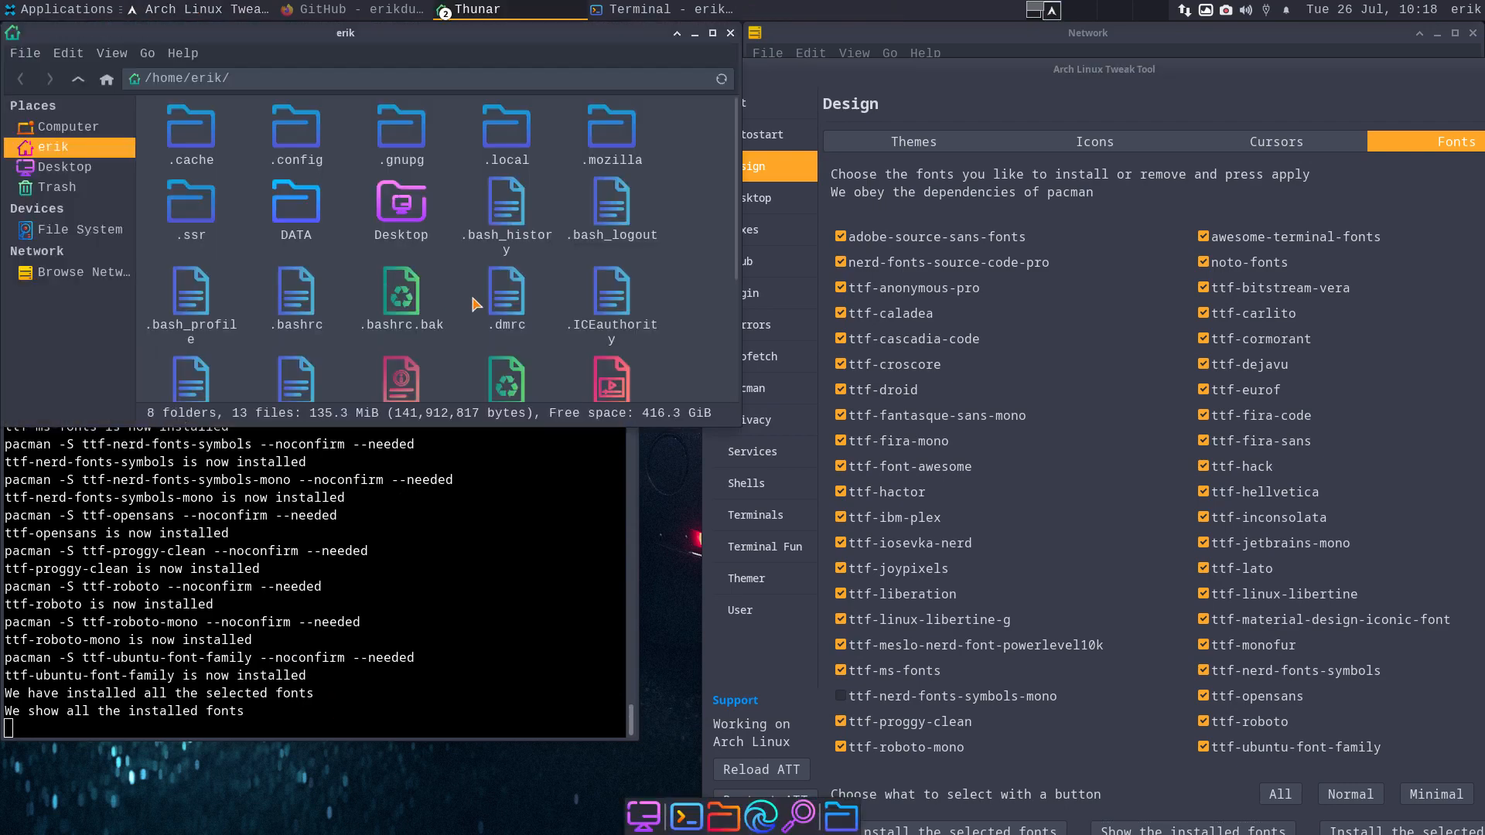
{"action": "scroll", "coordinate": [476, 304], "scroll_direction": "down", "scroll_amount": 3}
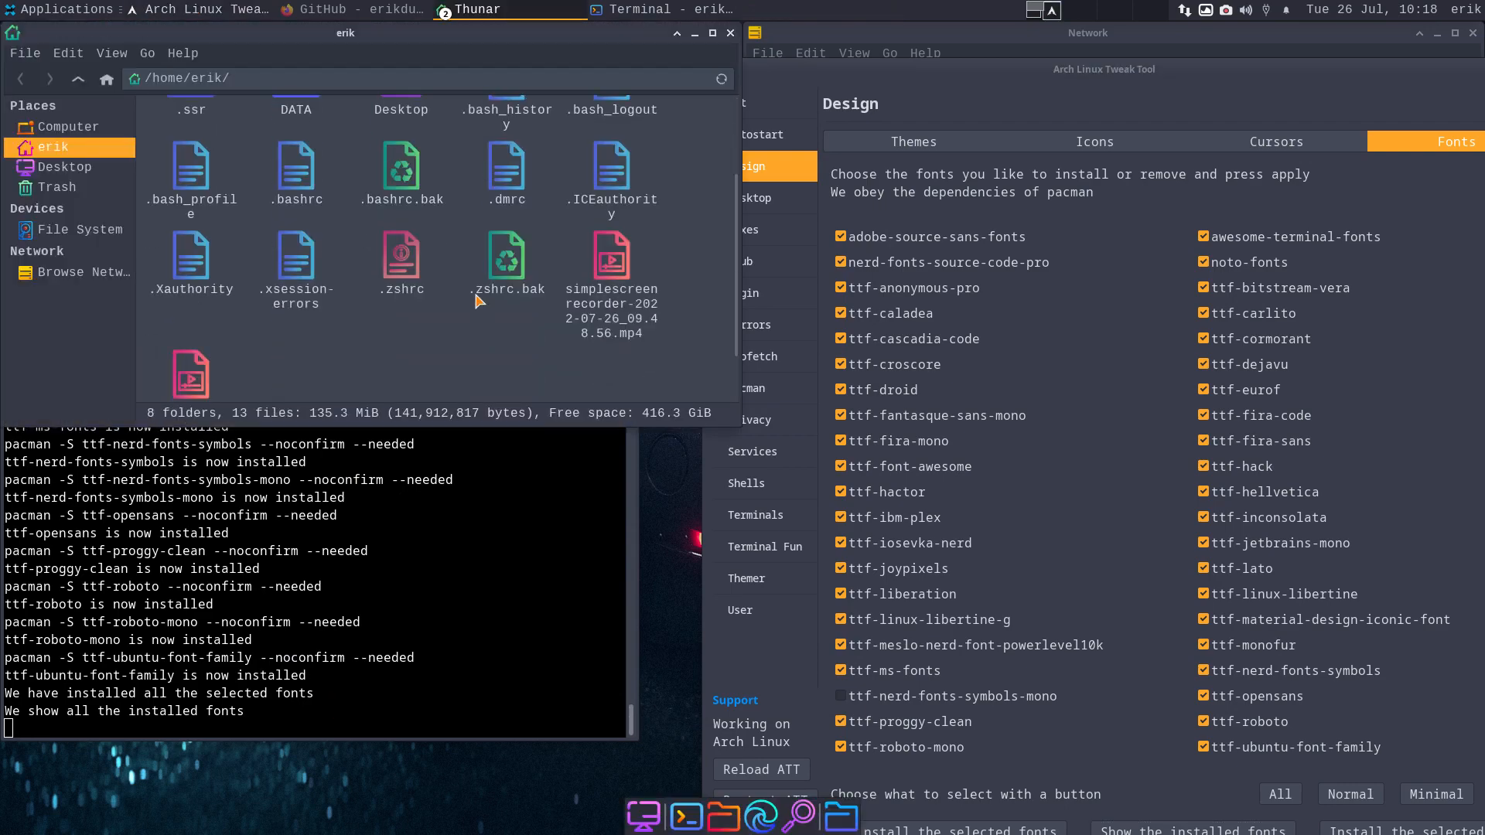
{"action": "key", "text": "ctrl+h"}
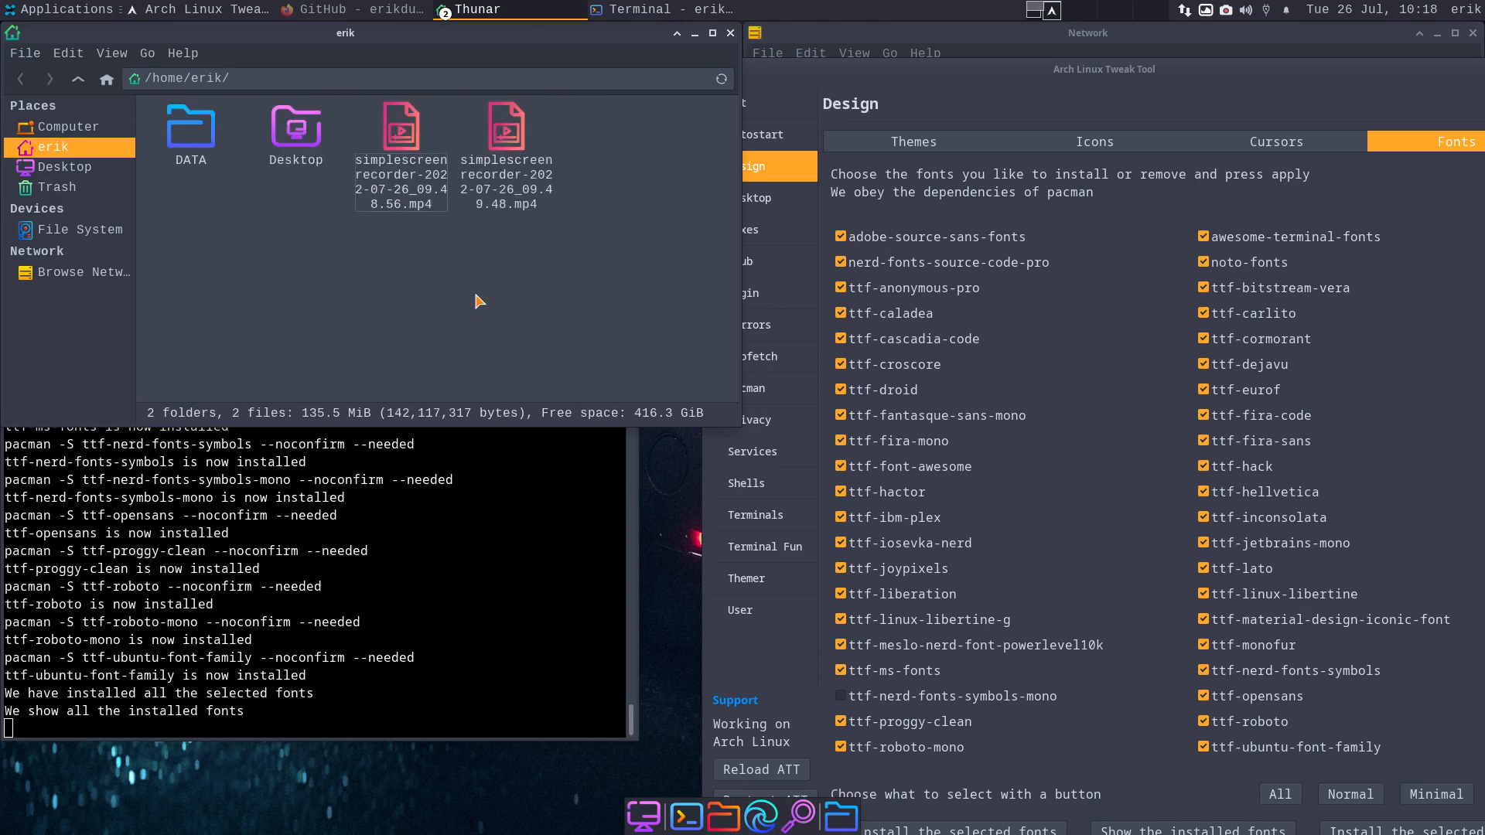
{"action": "key", "text": "ctrl+h"}
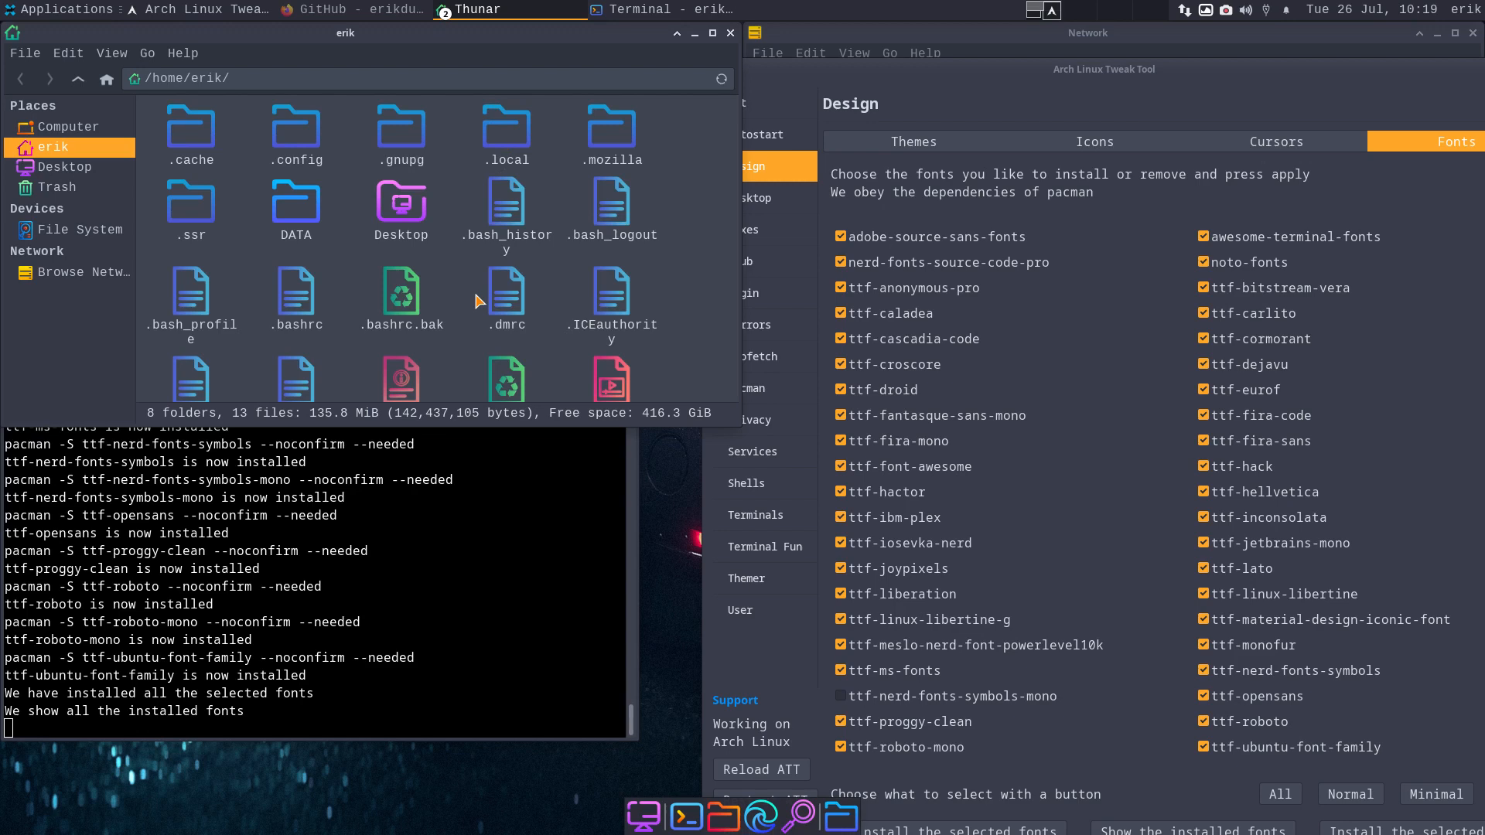
{"action": "left_click", "coordinate": [112, 55]}
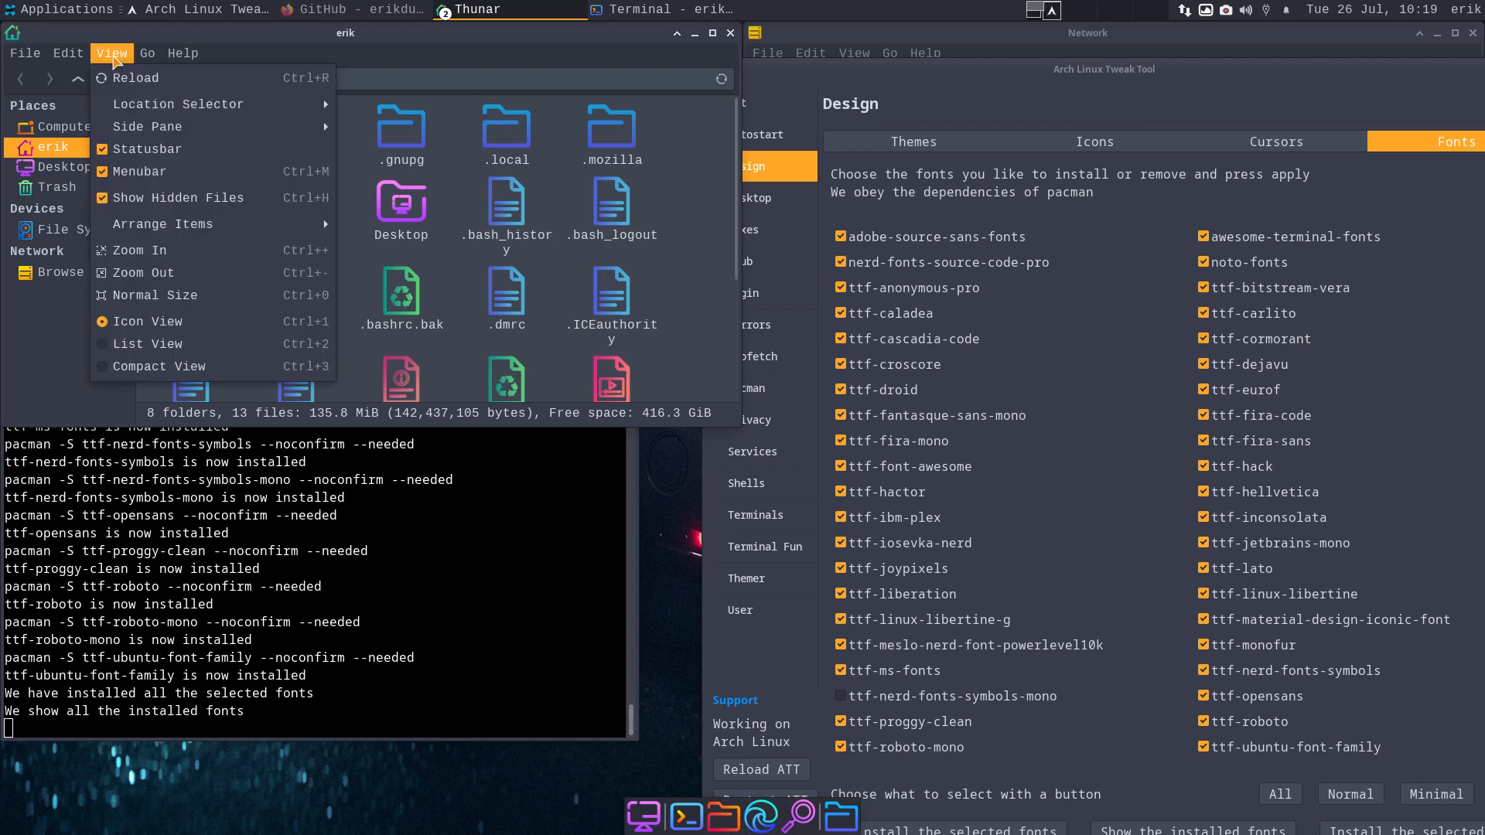
{"action": "mouse_move", "coordinate": [6, 55]}
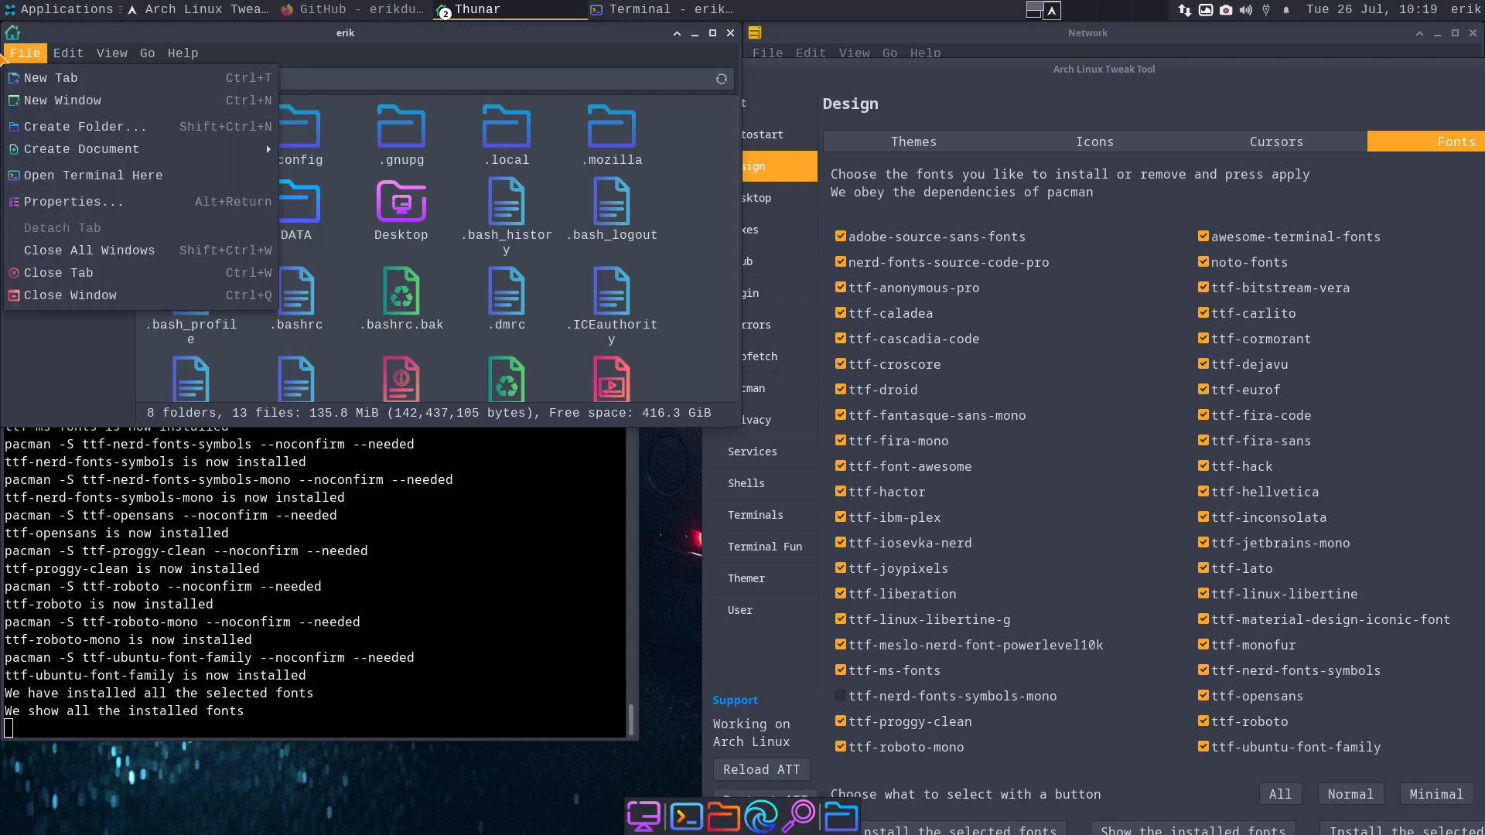
{"action": "left_click", "coordinate": [435, 32]}
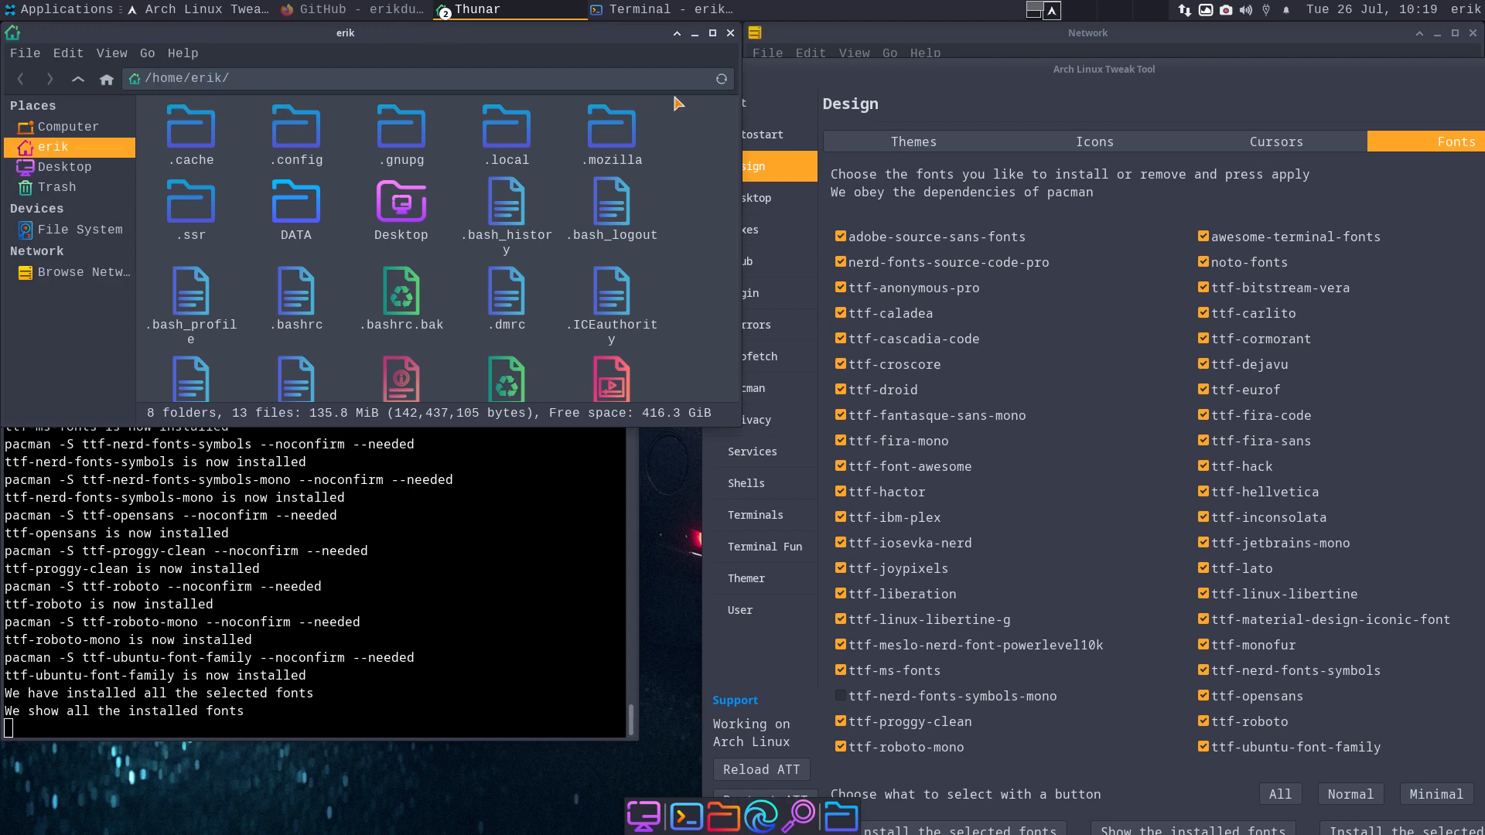
{"action": "left_click", "coordinate": [730, 34]}
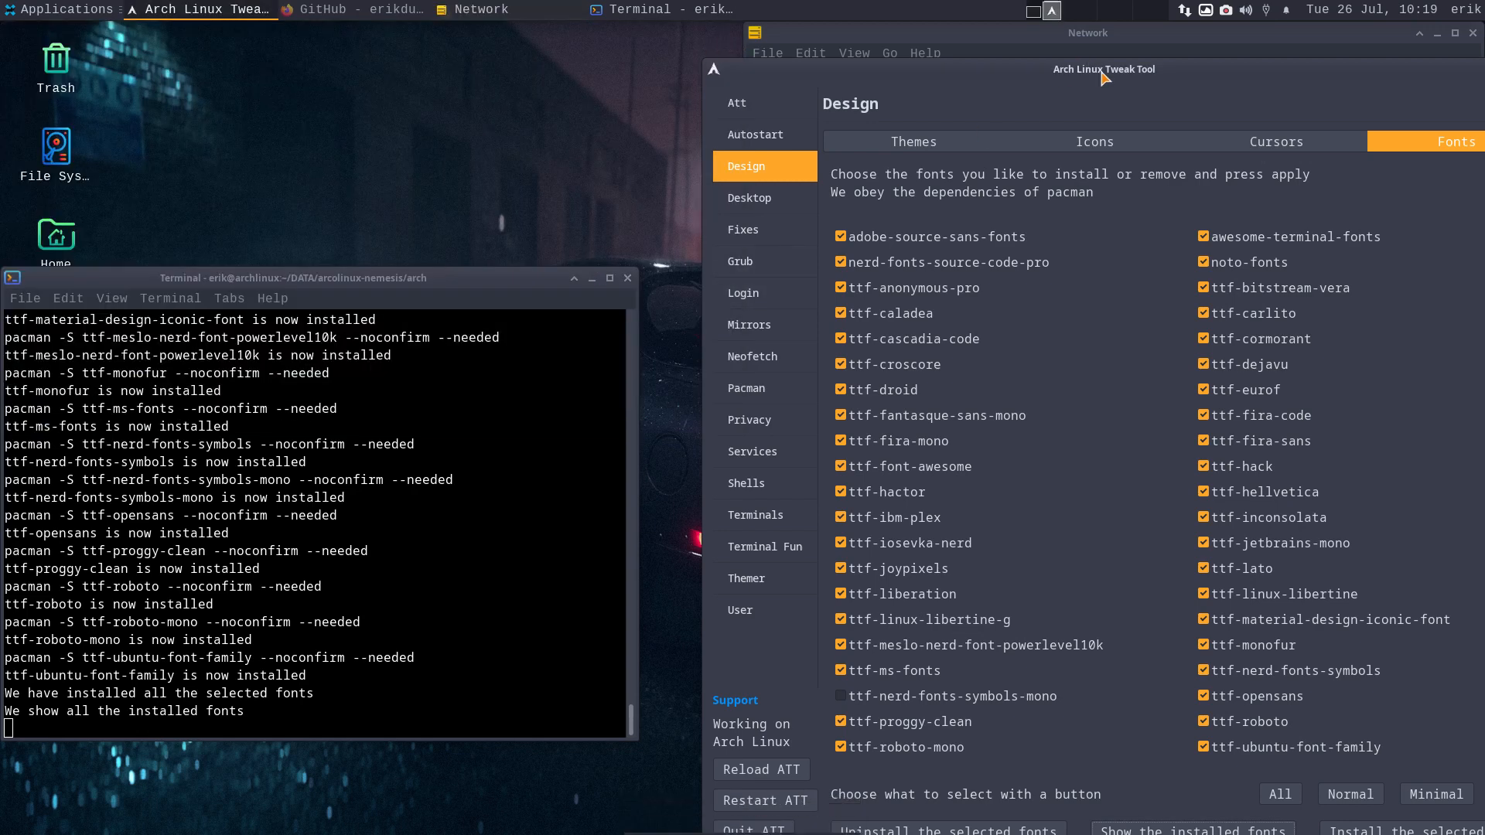
- Install the awesome desktop from the Desktop page and enlarge the tool window
{"action": "left_click", "coordinate": [779, 198]}
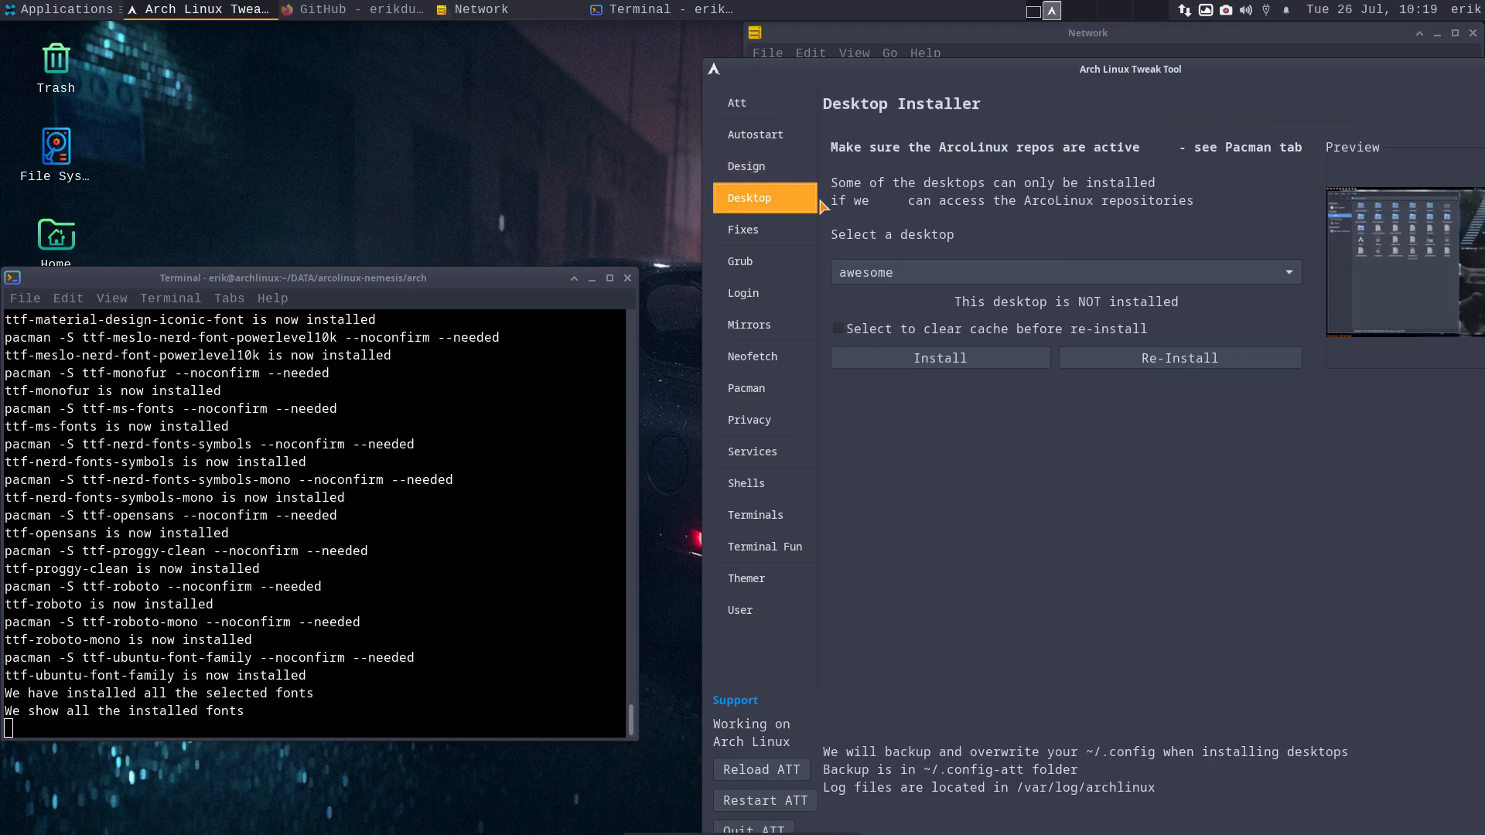
{"action": "left_click", "coordinate": [897, 361]}
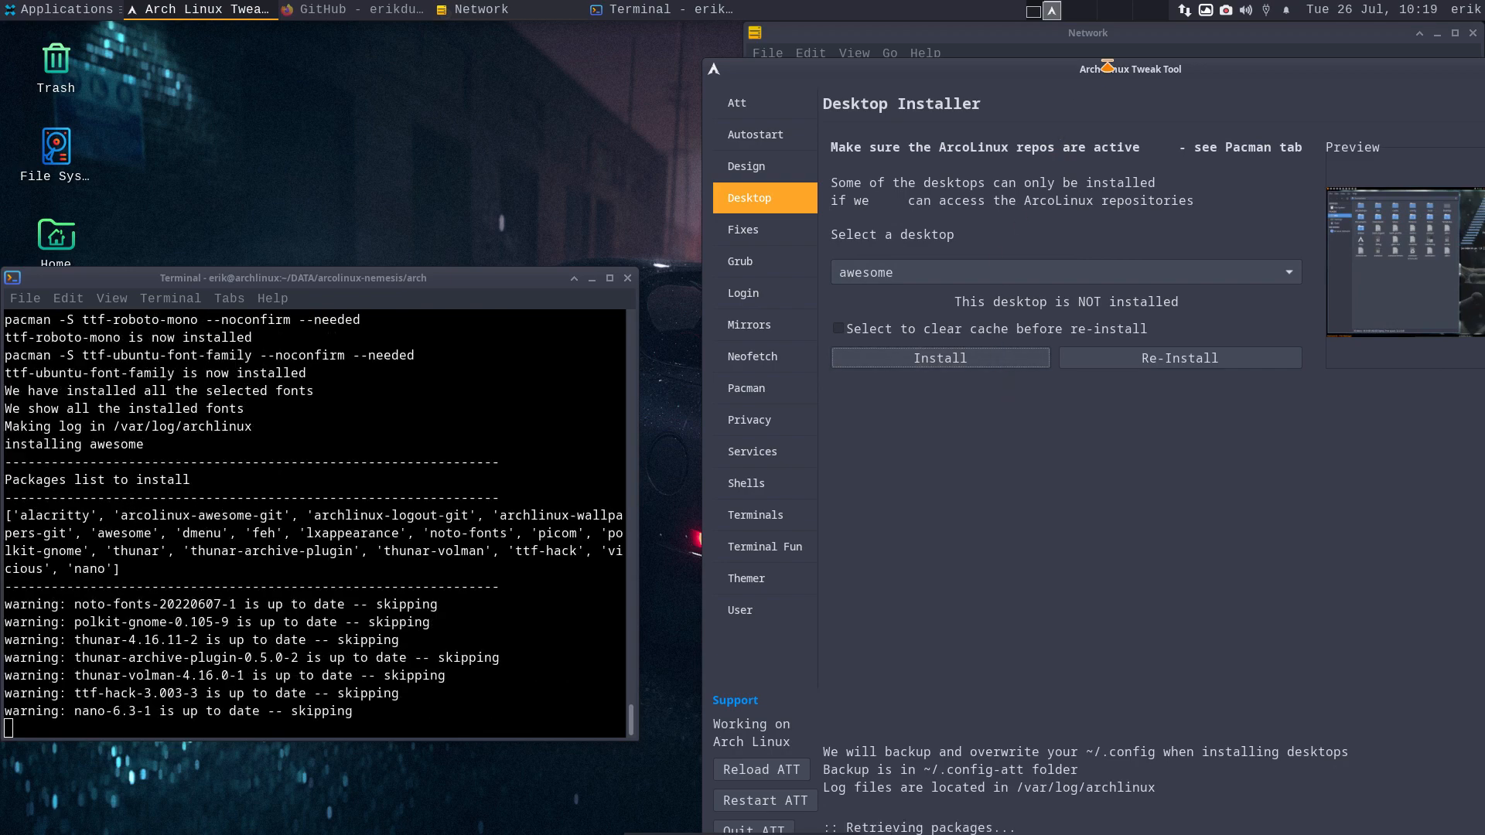
{"action": "left_click_drag", "start_coordinate": [1102, 70], "coordinate": [789, 136]}
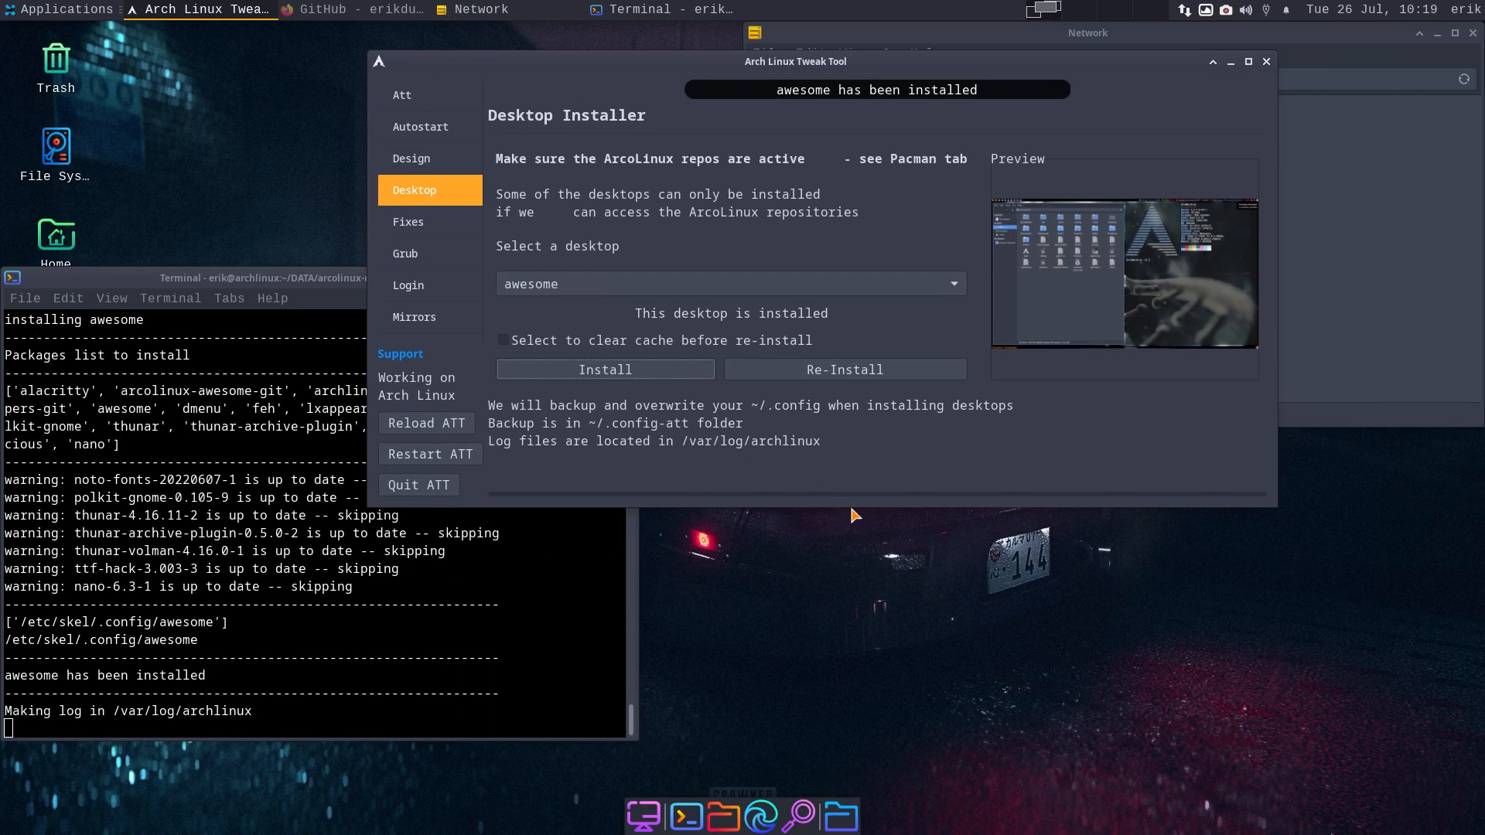
{"action": "left_click_drag", "start_coordinate": [854, 506], "coordinate": [856, 674]}
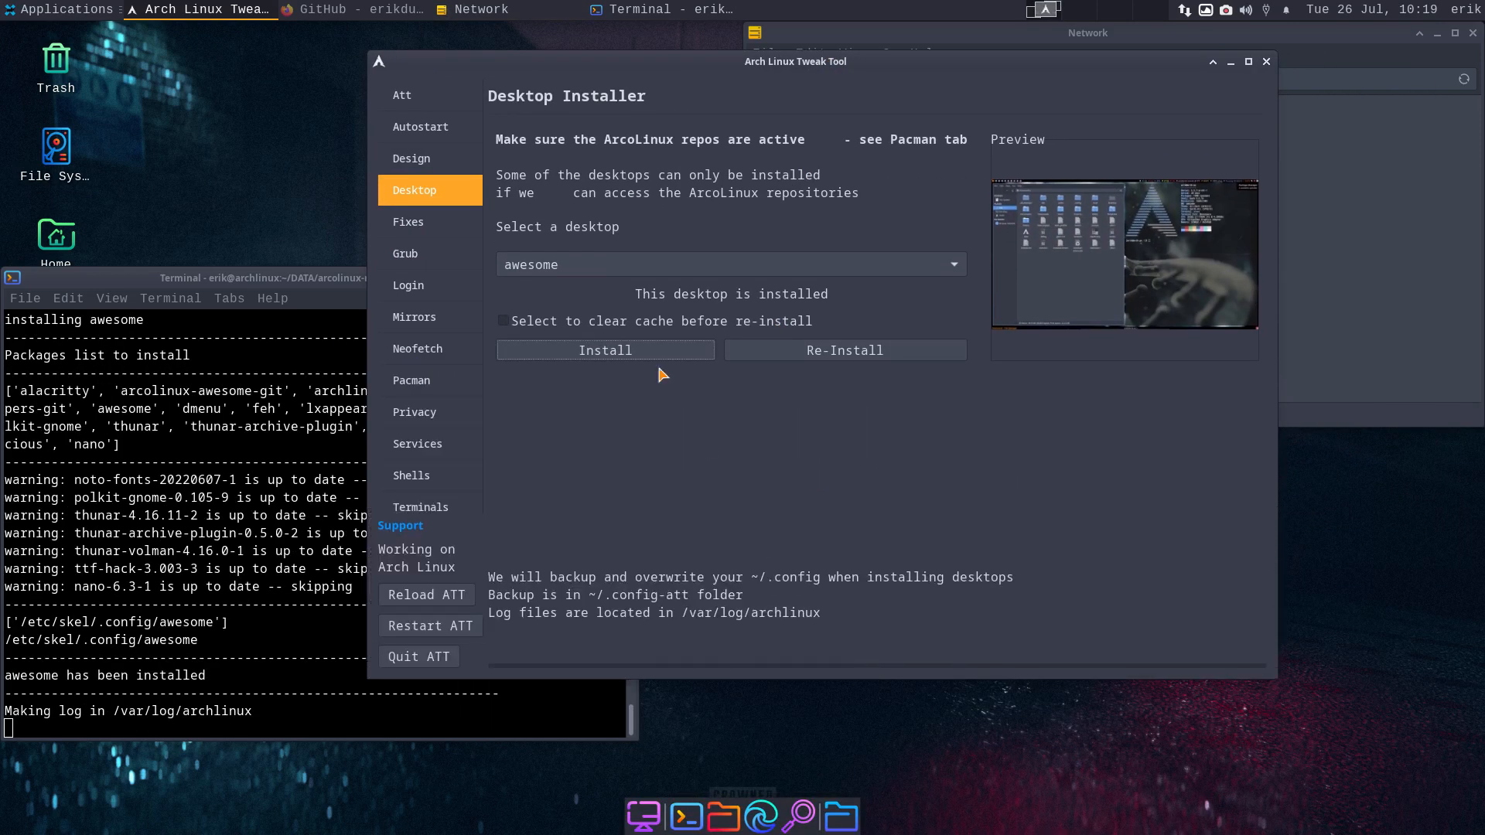
- Switch pacman's mirrorlist to the mainstream Arch Linux servers on the Fixes page
{"action": "left_click", "coordinate": [456, 222]}
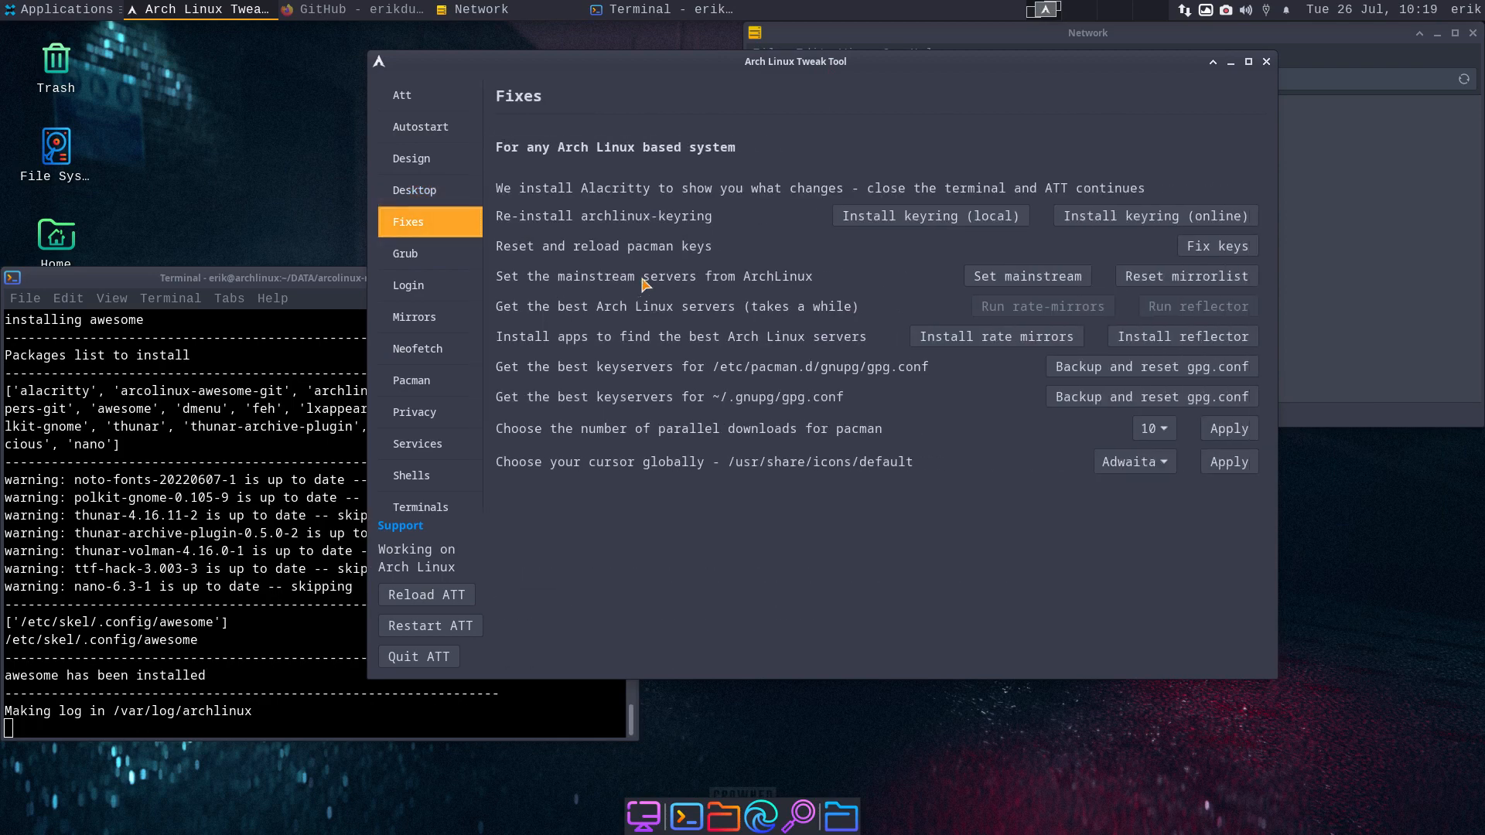
{"action": "left_click", "coordinate": [1056, 280]}
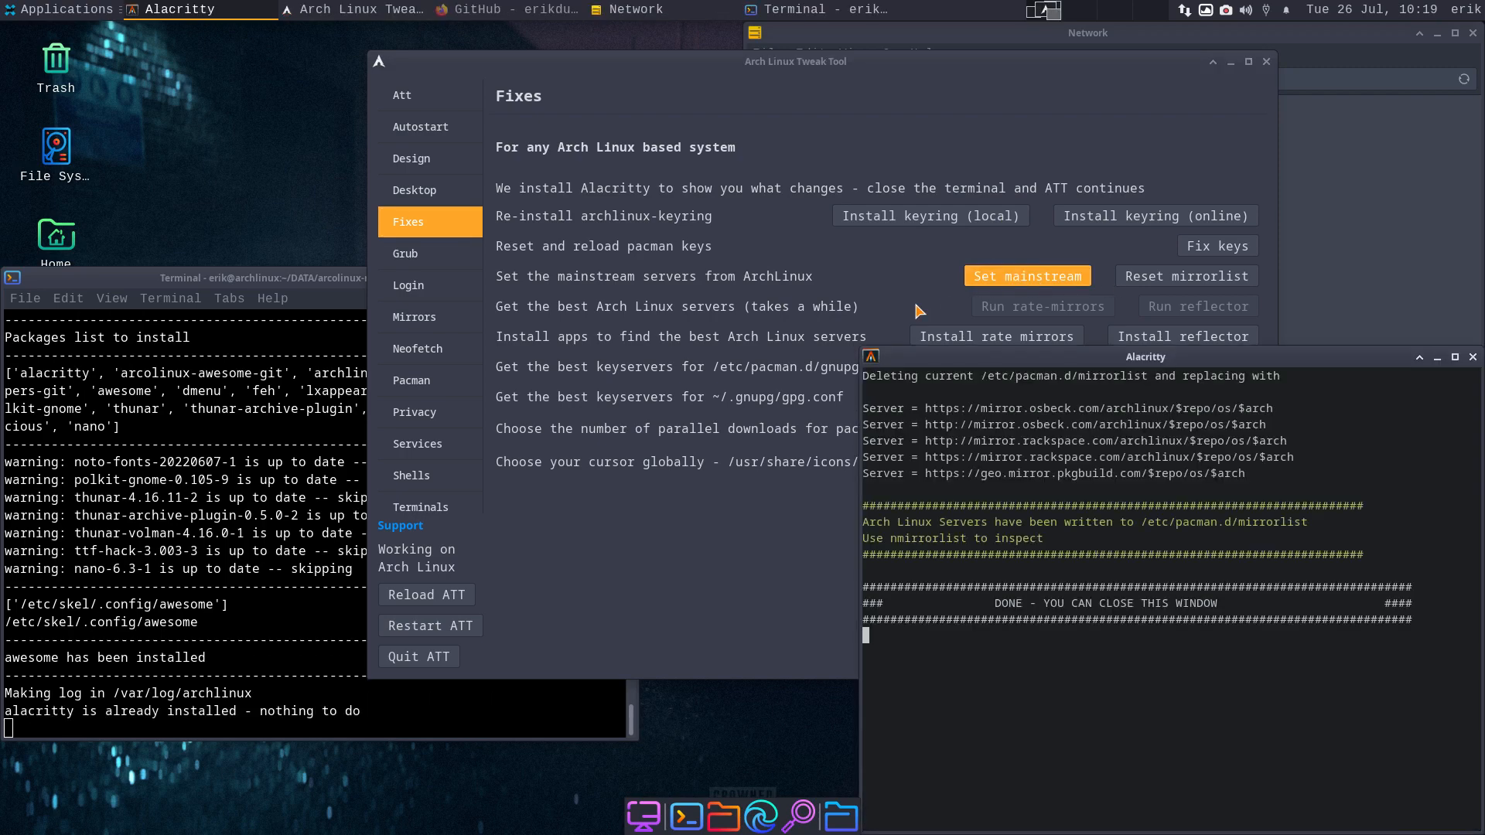
{"action": "left_click", "coordinate": [1474, 359]}
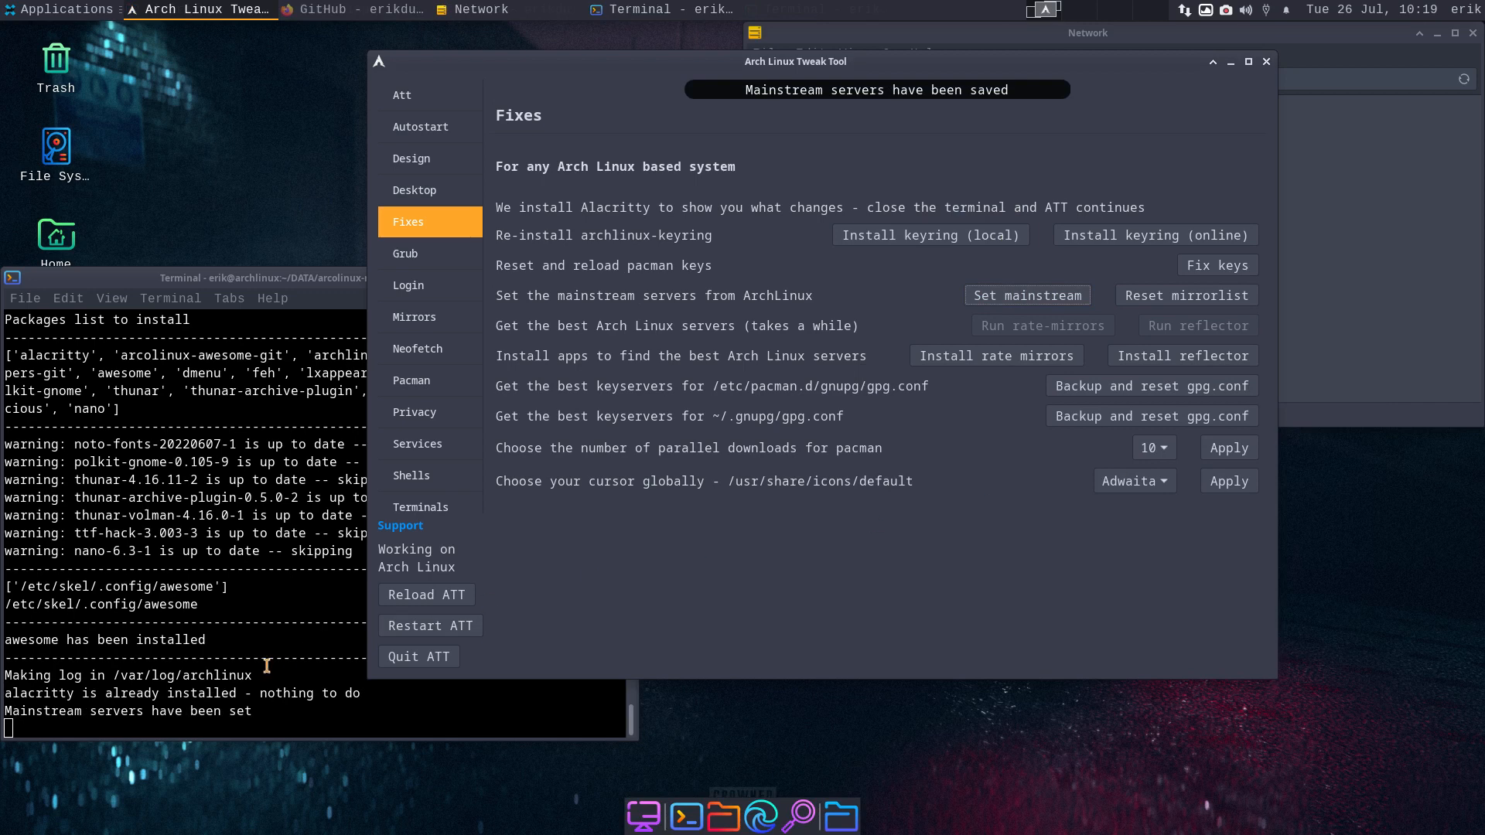
- Run sudo pacman -Syyu in a new terminal with the sudo password, then close it
{"action": "key", "text": "ctrl+alt+t"}
{"action": "type", "text": "su"}
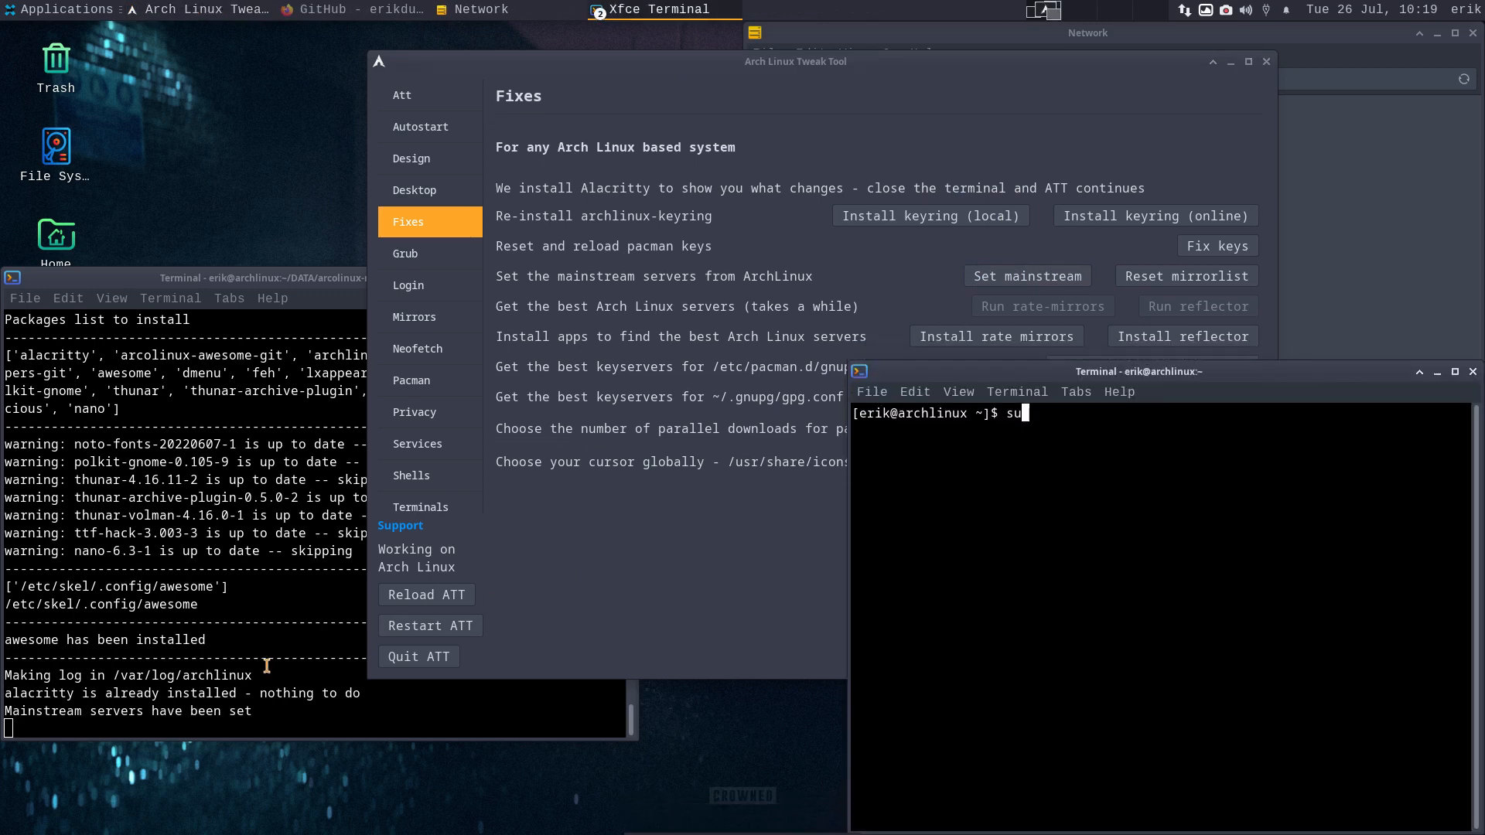
{"action": "type", "text": "do pacman -S yyu"}
{"action": "key", "text": "Return"}
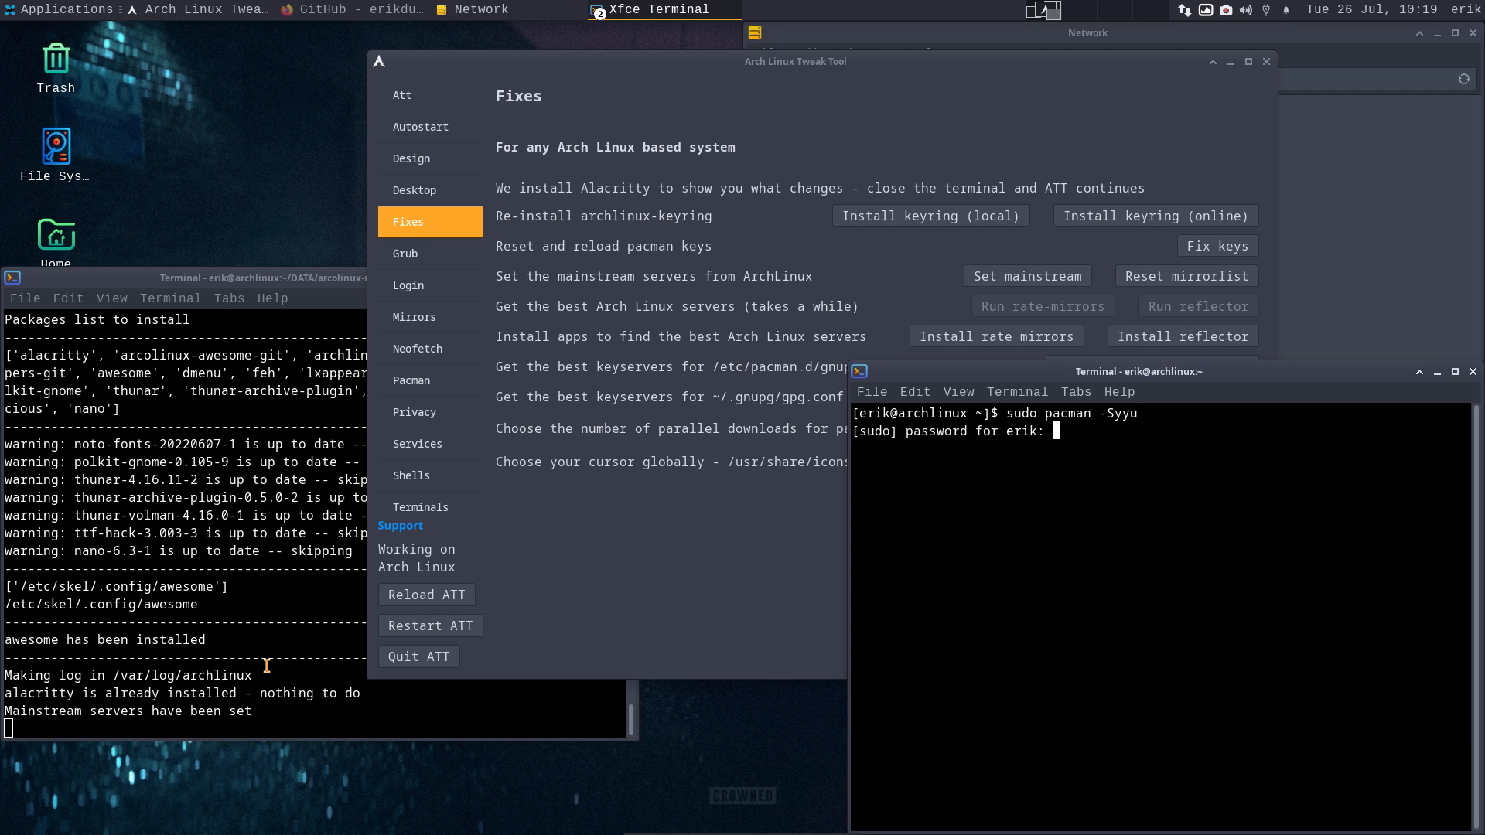
{"action": "key", "text": "Return"}
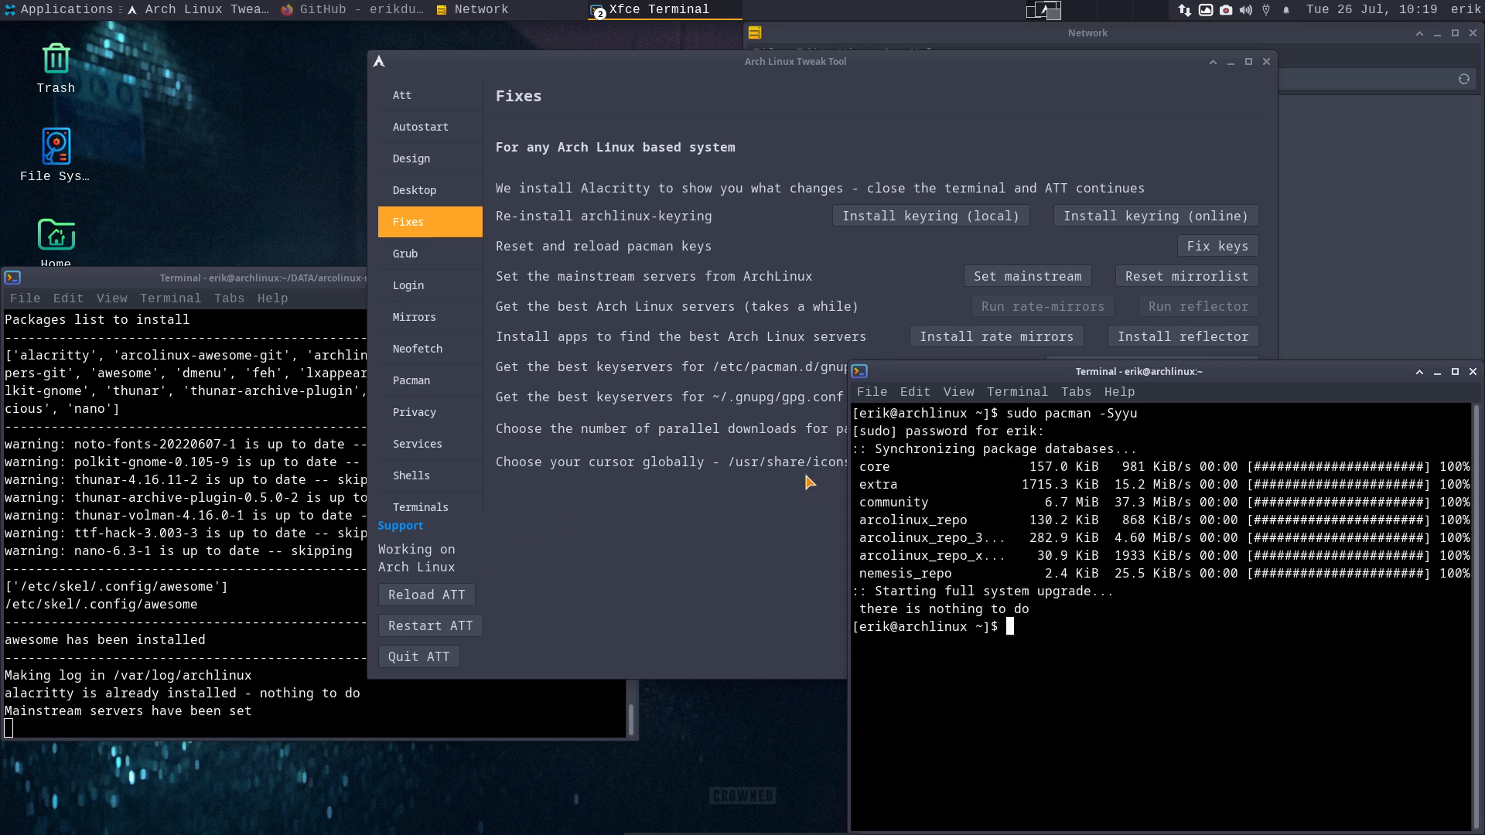
{"action": "left_click", "coordinate": [1473, 372]}
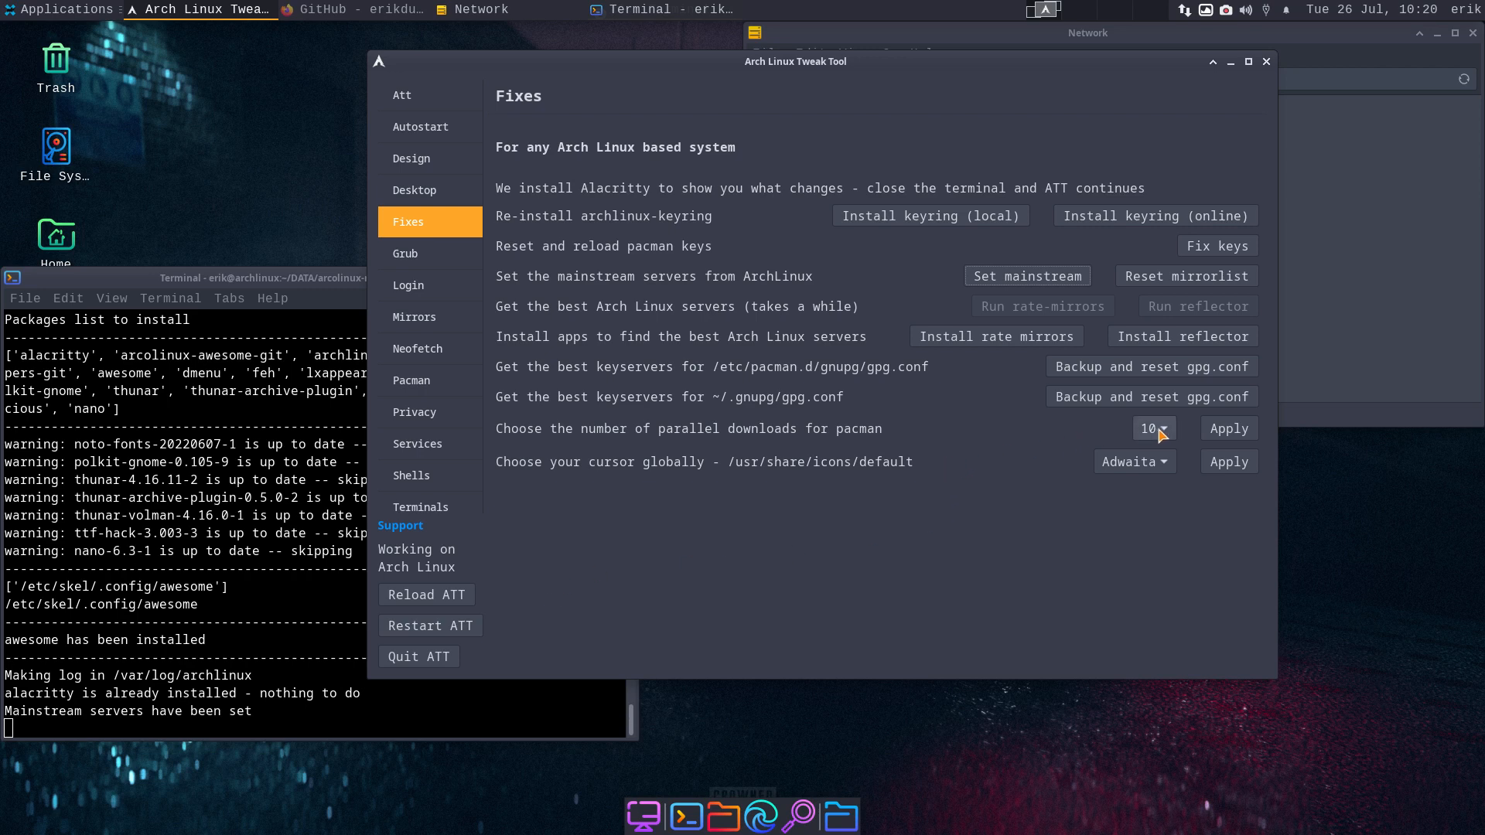
- Apply 10 parallel downloads to the pacman configuration
{"action": "left_click", "coordinate": [1228, 429]}
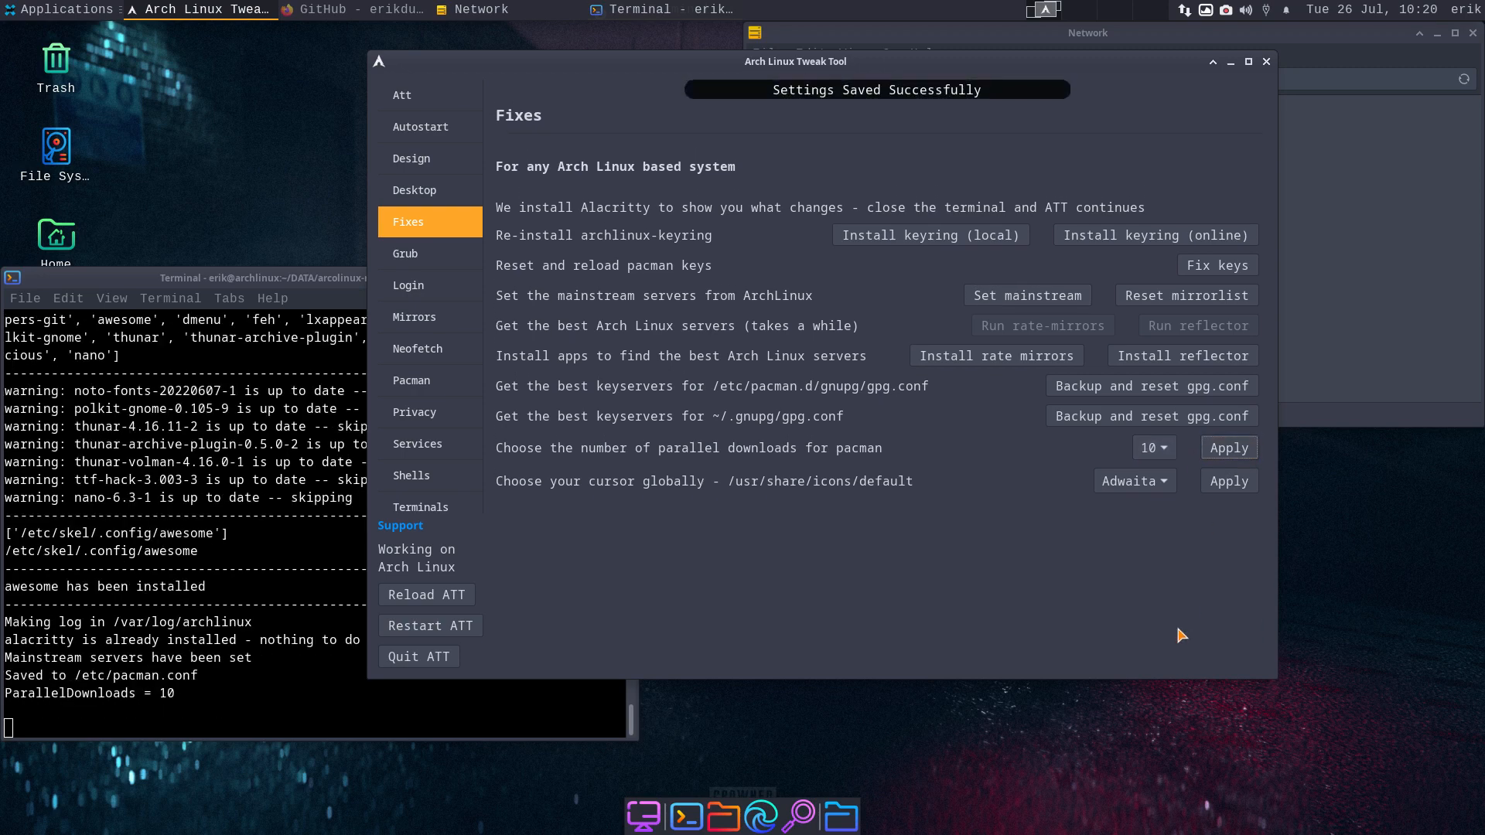
{"action": "left_click_drag", "start_coordinate": [186, 708], "coordinate": [26, 696]}
{"action": "left_click", "coordinate": [897, 616]}
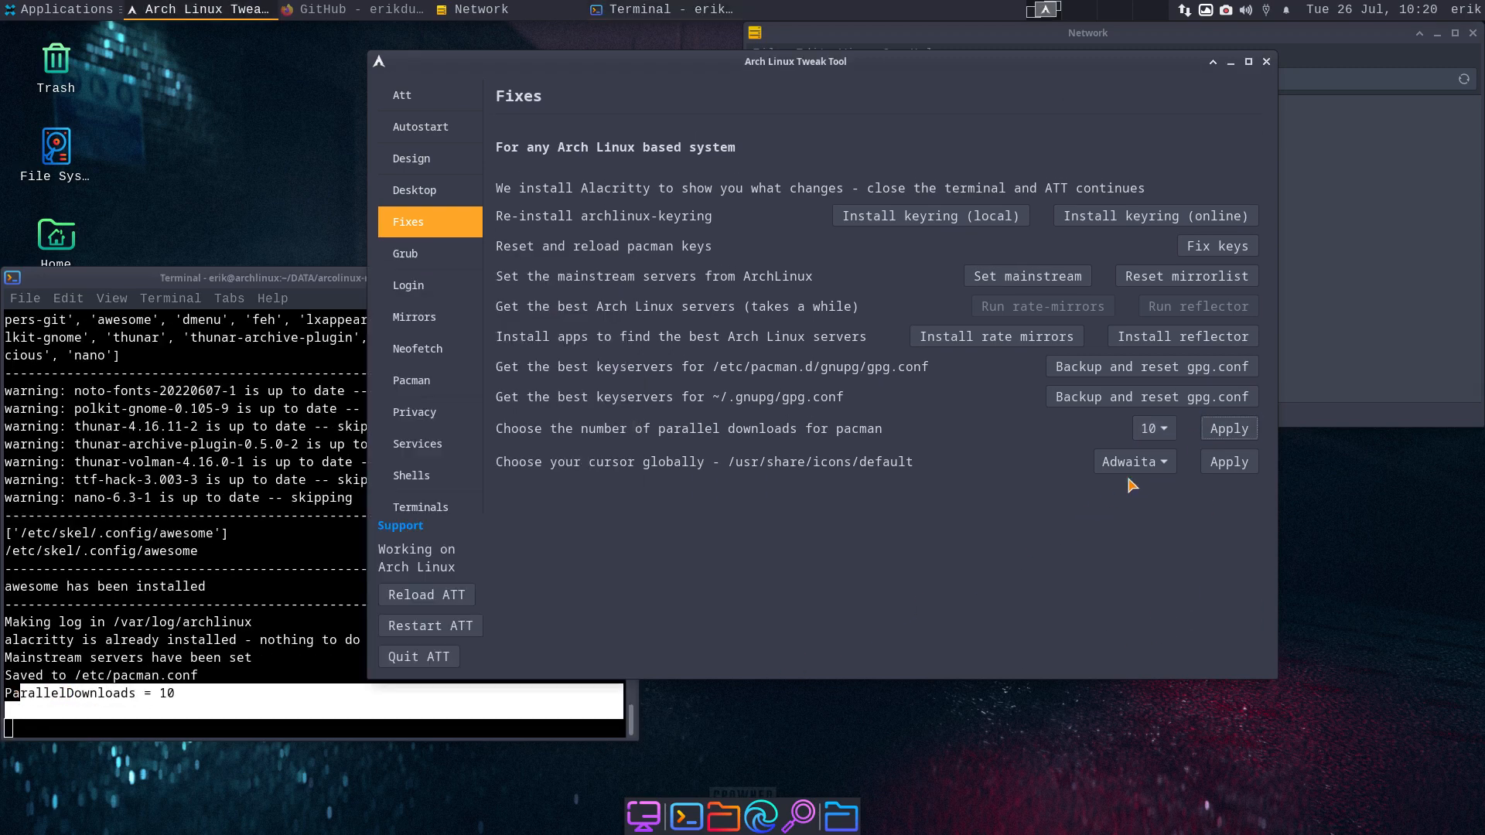
- Leave the global cursor theme on Adwaita and restart the tweak tool
{"action": "left_click", "coordinate": [1150, 469]}
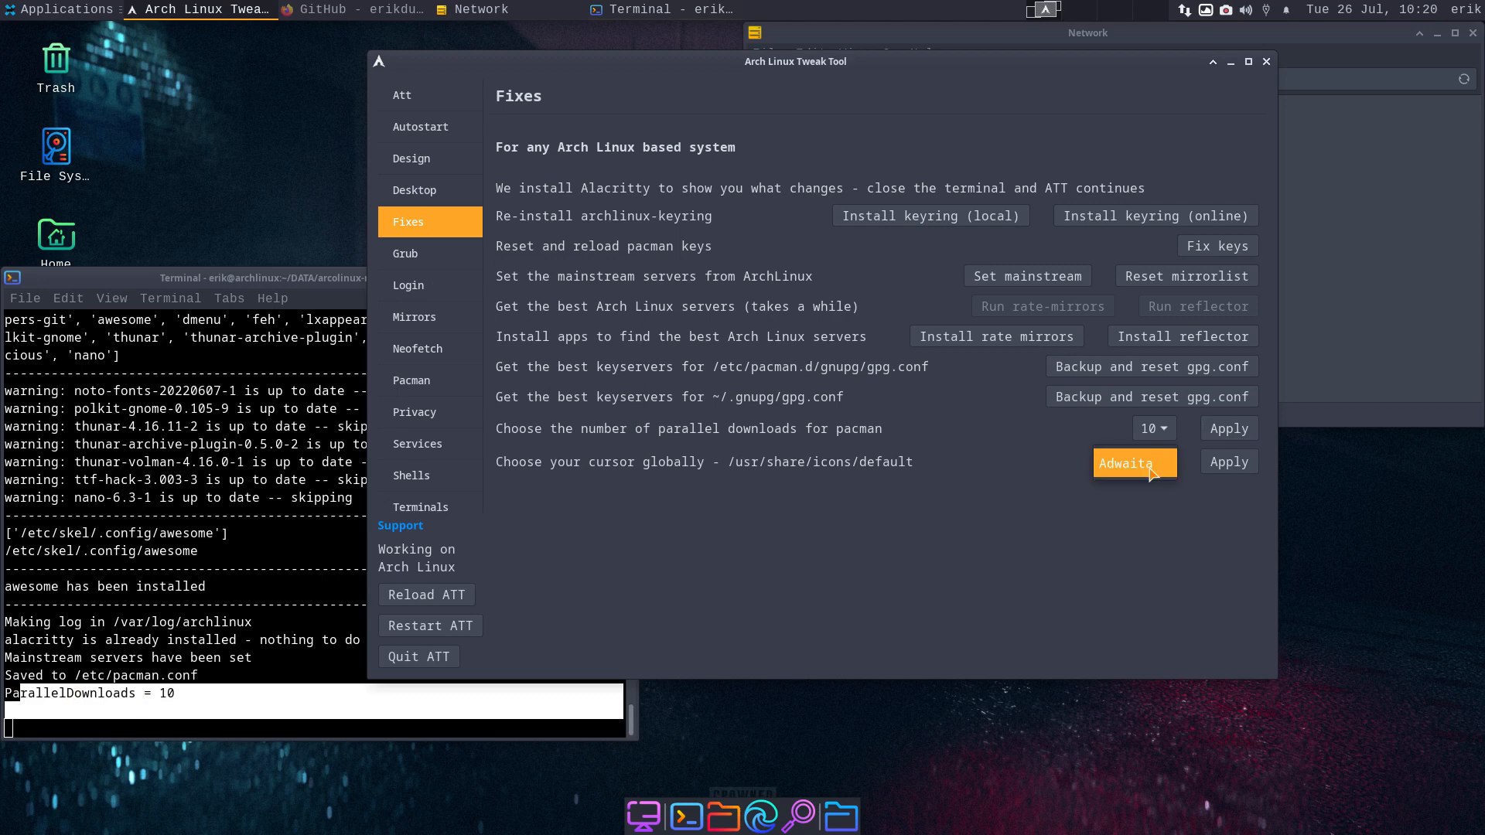
{"action": "left_click", "coordinate": [1151, 469]}
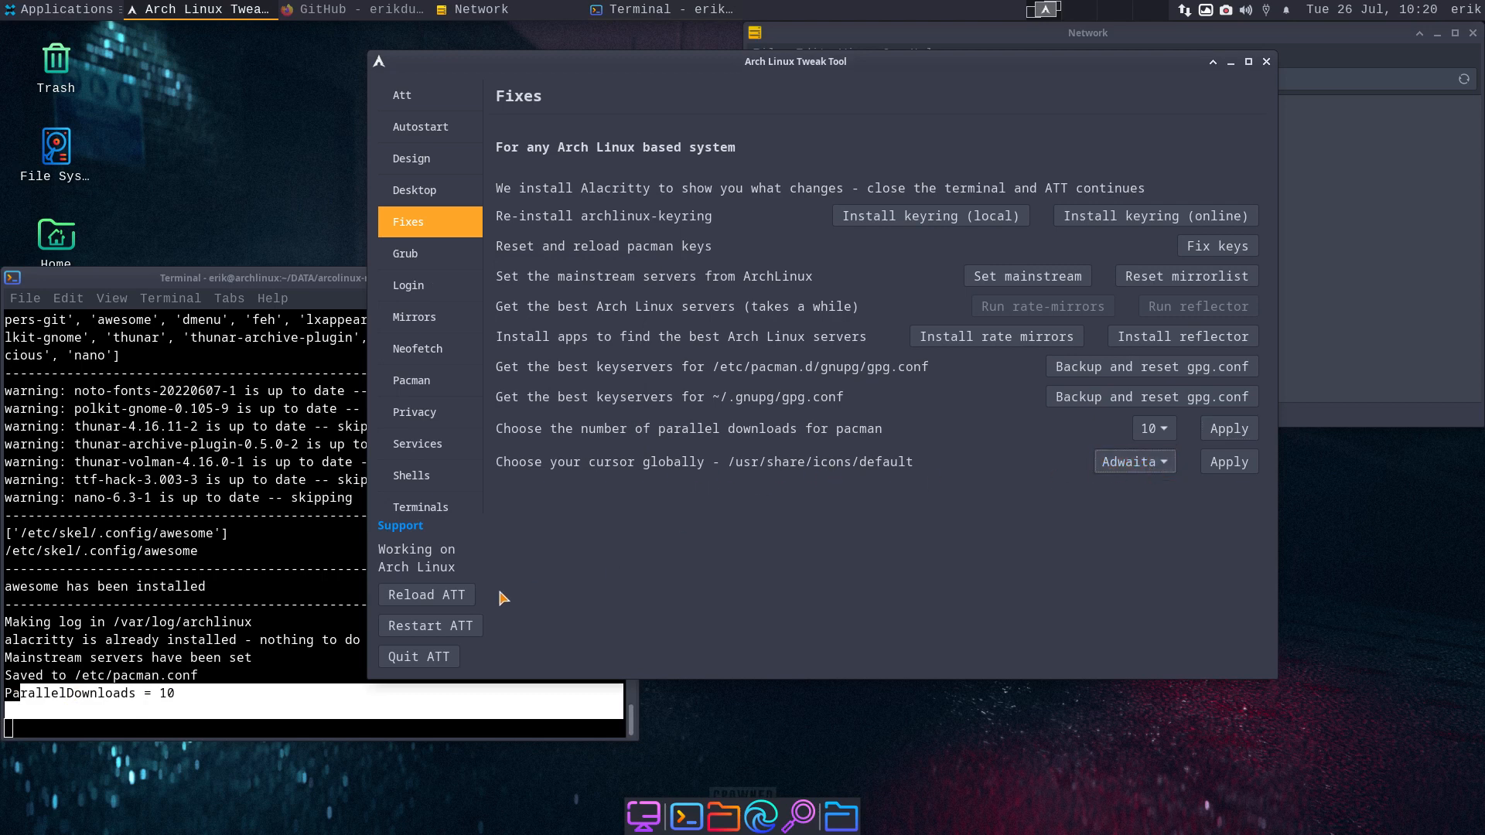
{"action": "left_click", "coordinate": [464, 626]}
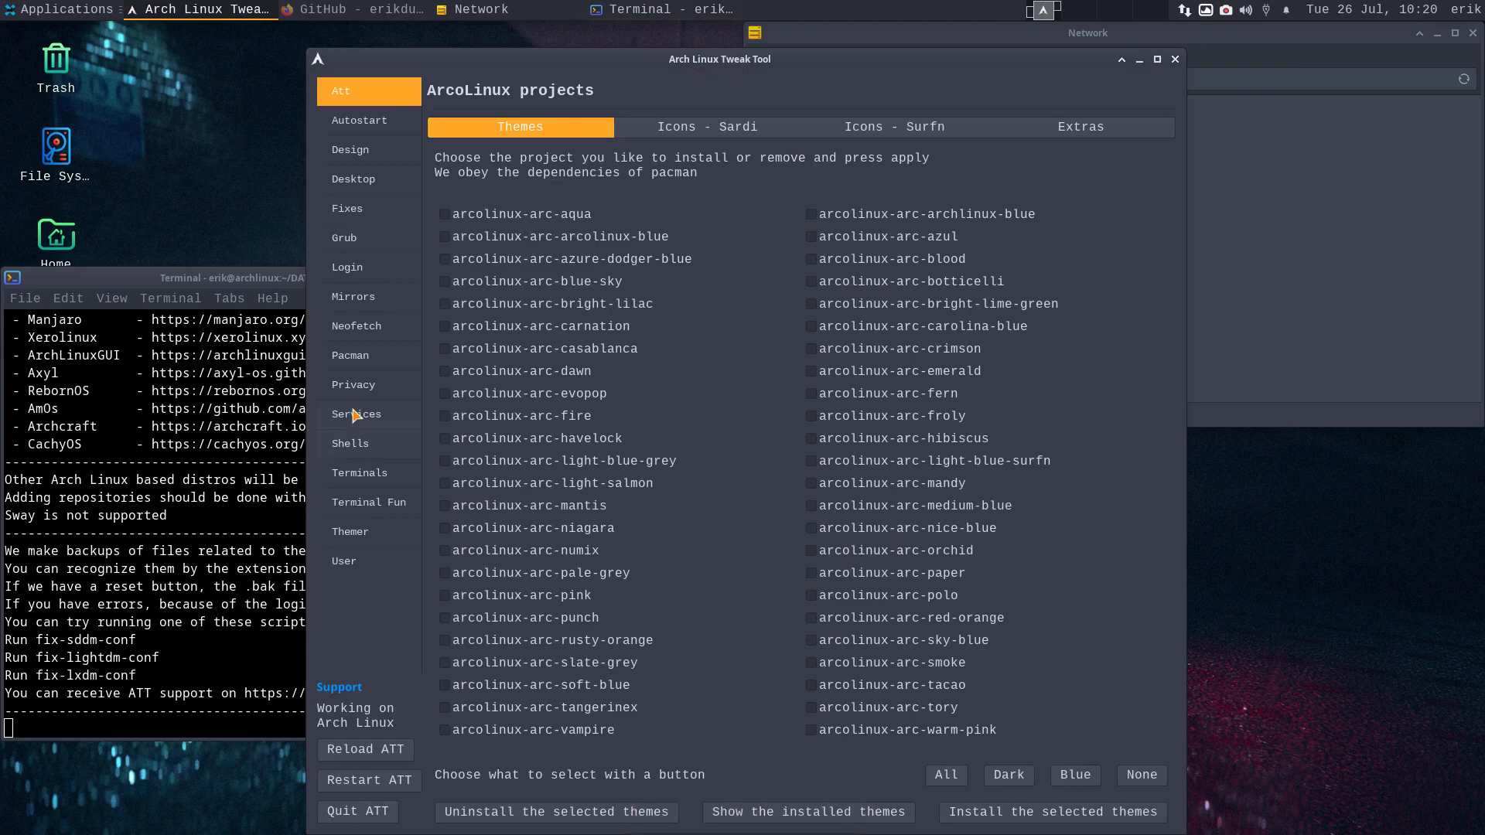
- Choose Bibata-Original-Amber from the Fixes page cursor list and apply it globally
{"action": "left_click", "coordinate": [360, 211]}
{"action": "left_click", "coordinate": [1100, 443]}
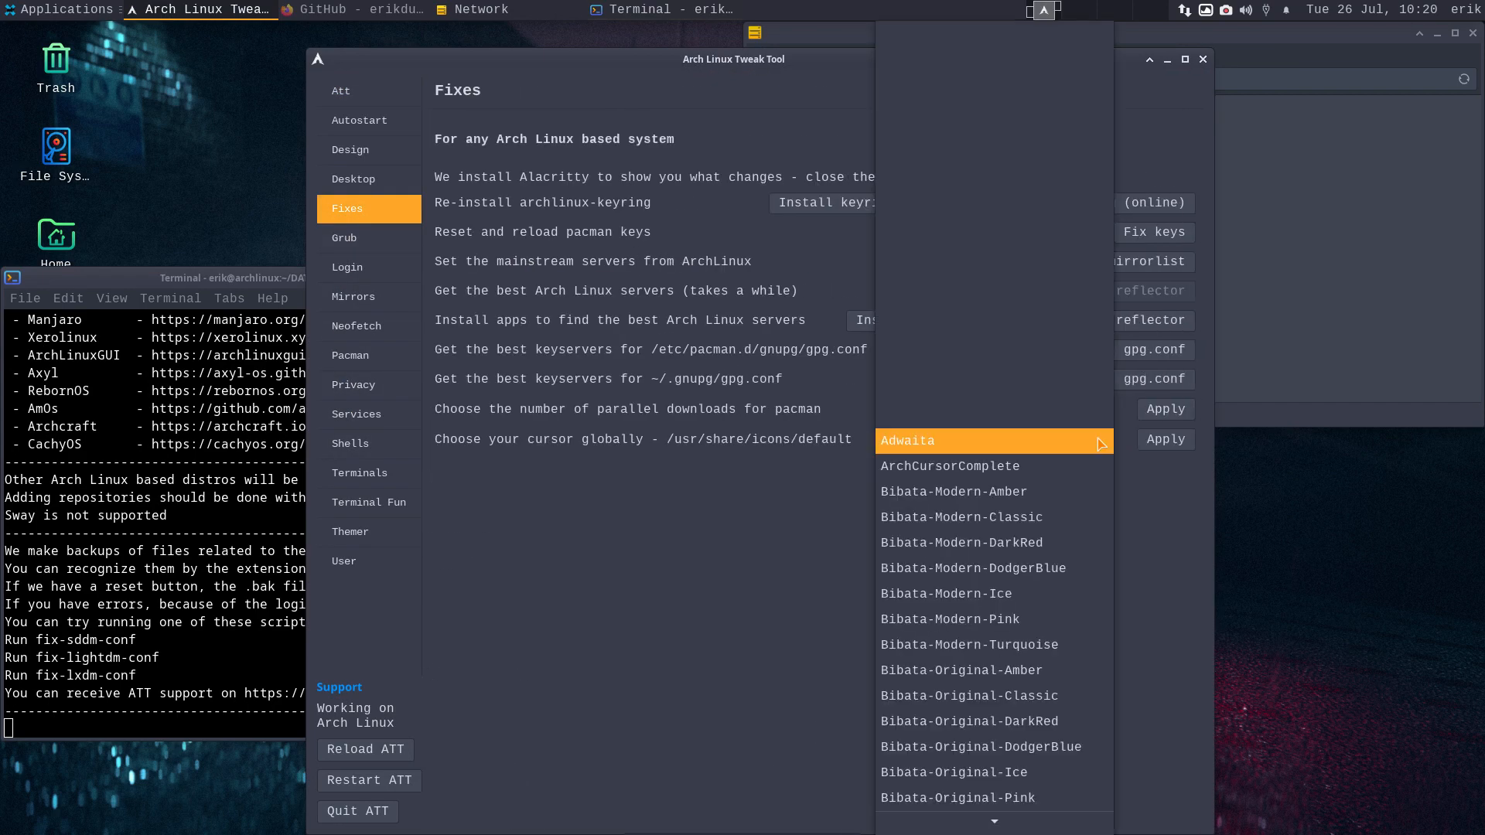
{"action": "scroll", "coordinate": [1052, 727], "scroll_direction": "down", "scroll_amount": 6}
{"action": "scroll", "coordinate": [1052, 731], "scroll_direction": "down", "scroll_amount": 10}
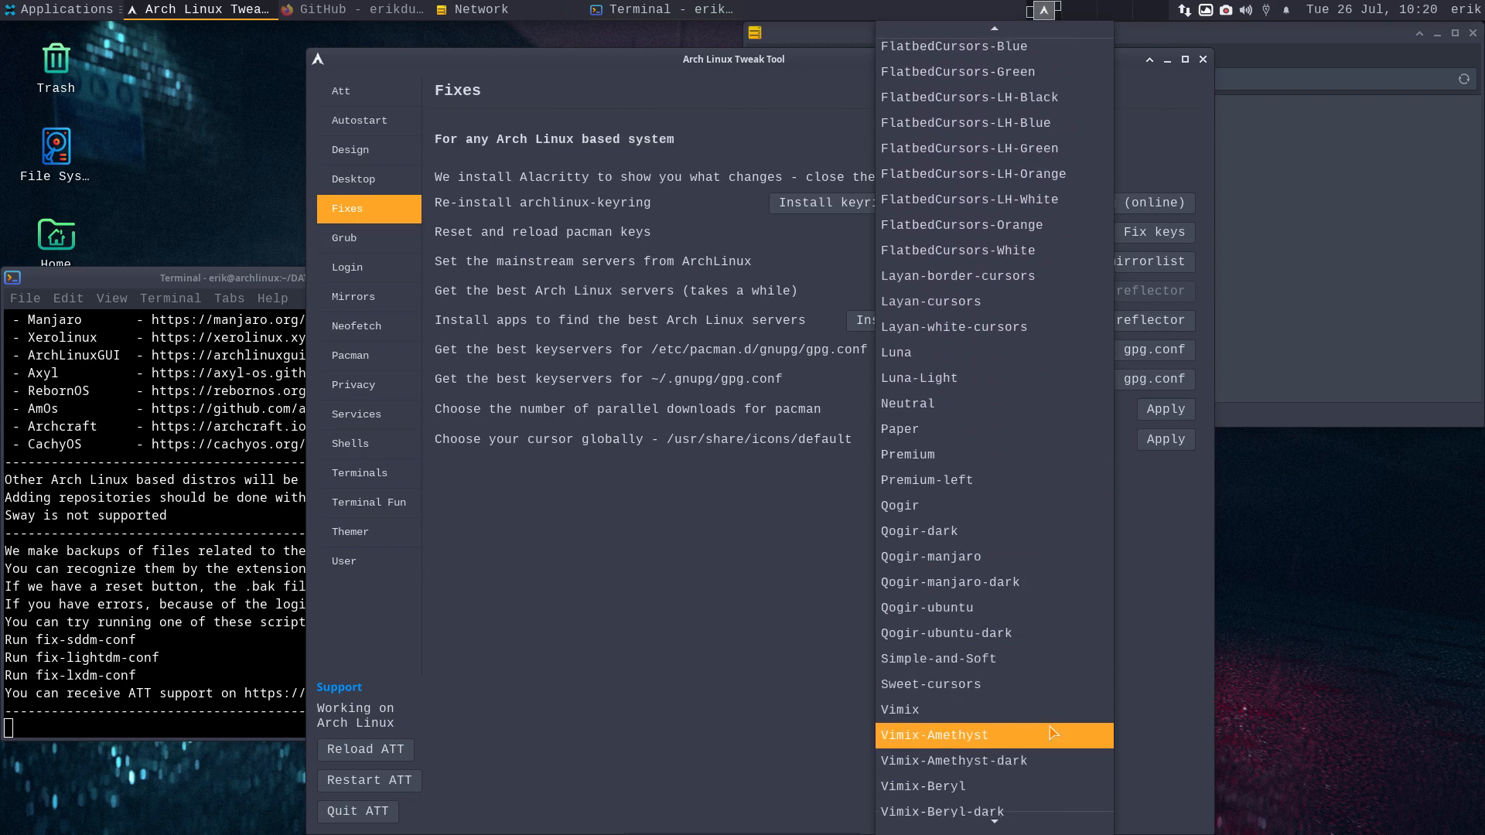
{"action": "scroll", "coordinate": [1052, 732], "scroll_direction": "down", "scroll_amount": 7}
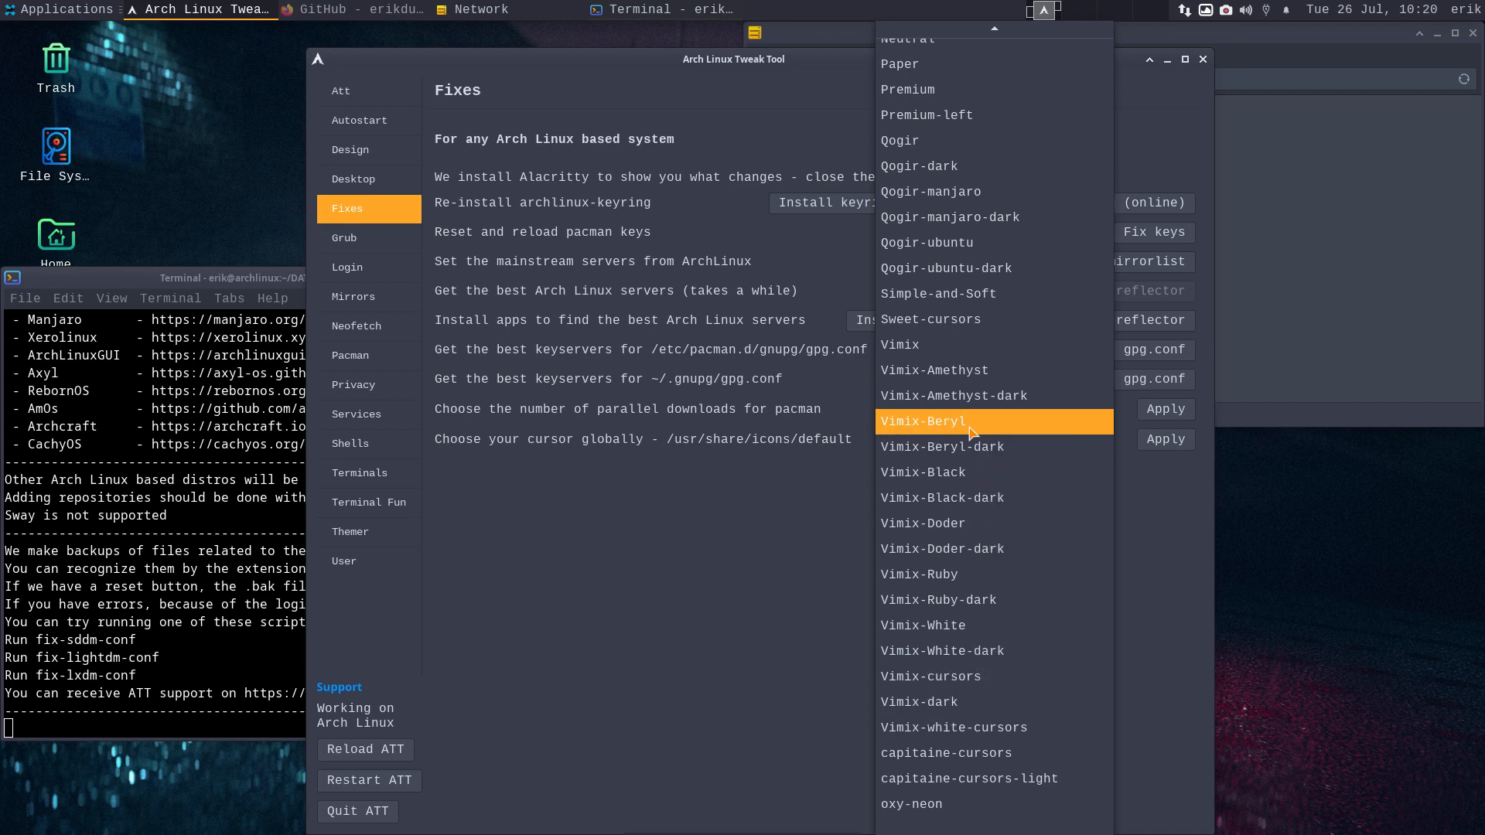
{"action": "scroll", "coordinate": [970, 433], "scroll_direction": "up", "scroll_amount": 12}
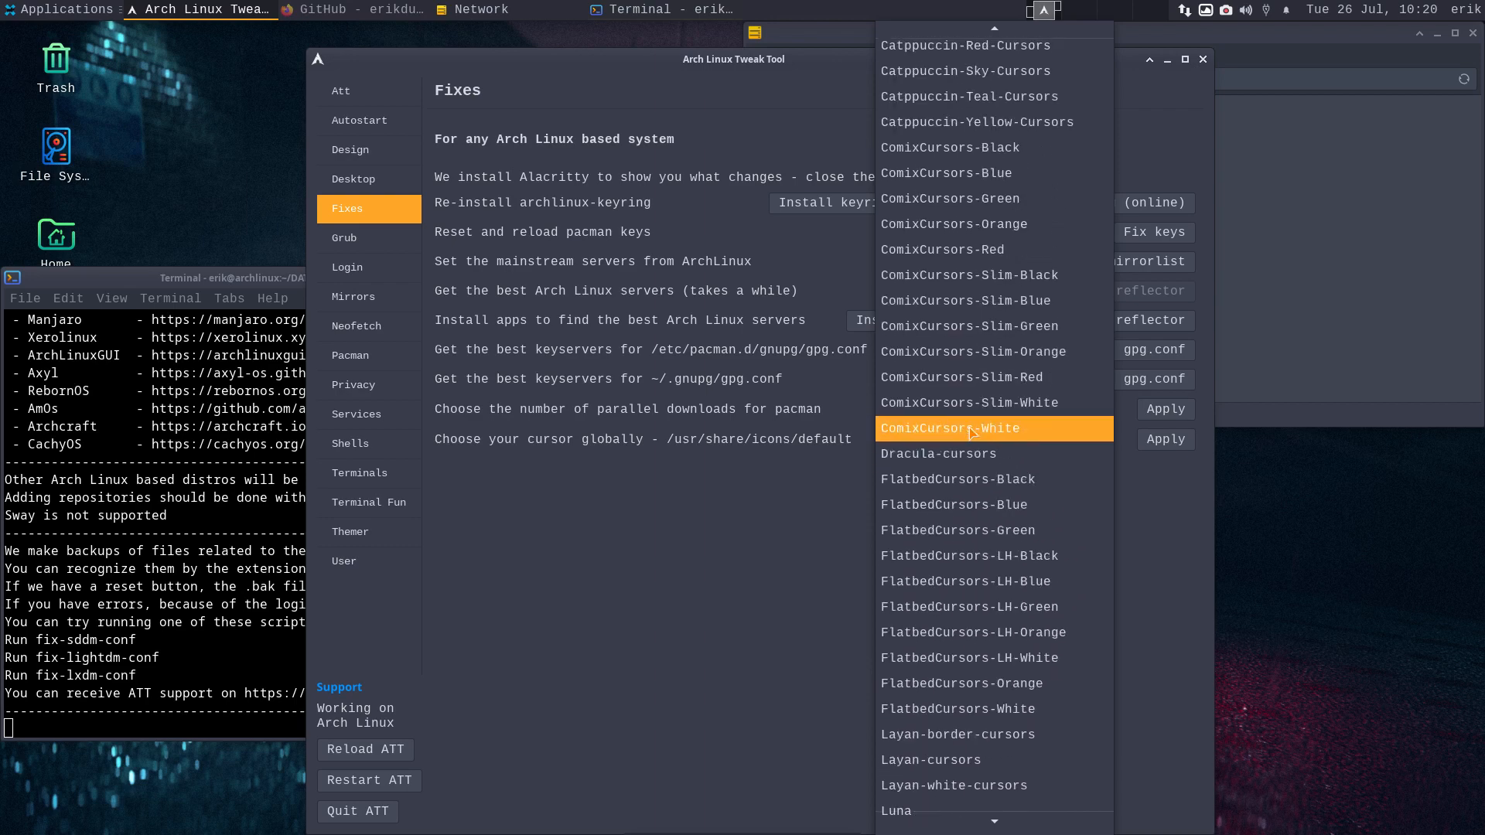
{"action": "scroll", "coordinate": [971, 433], "scroll_direction": "up", "scroll_amount": 10}
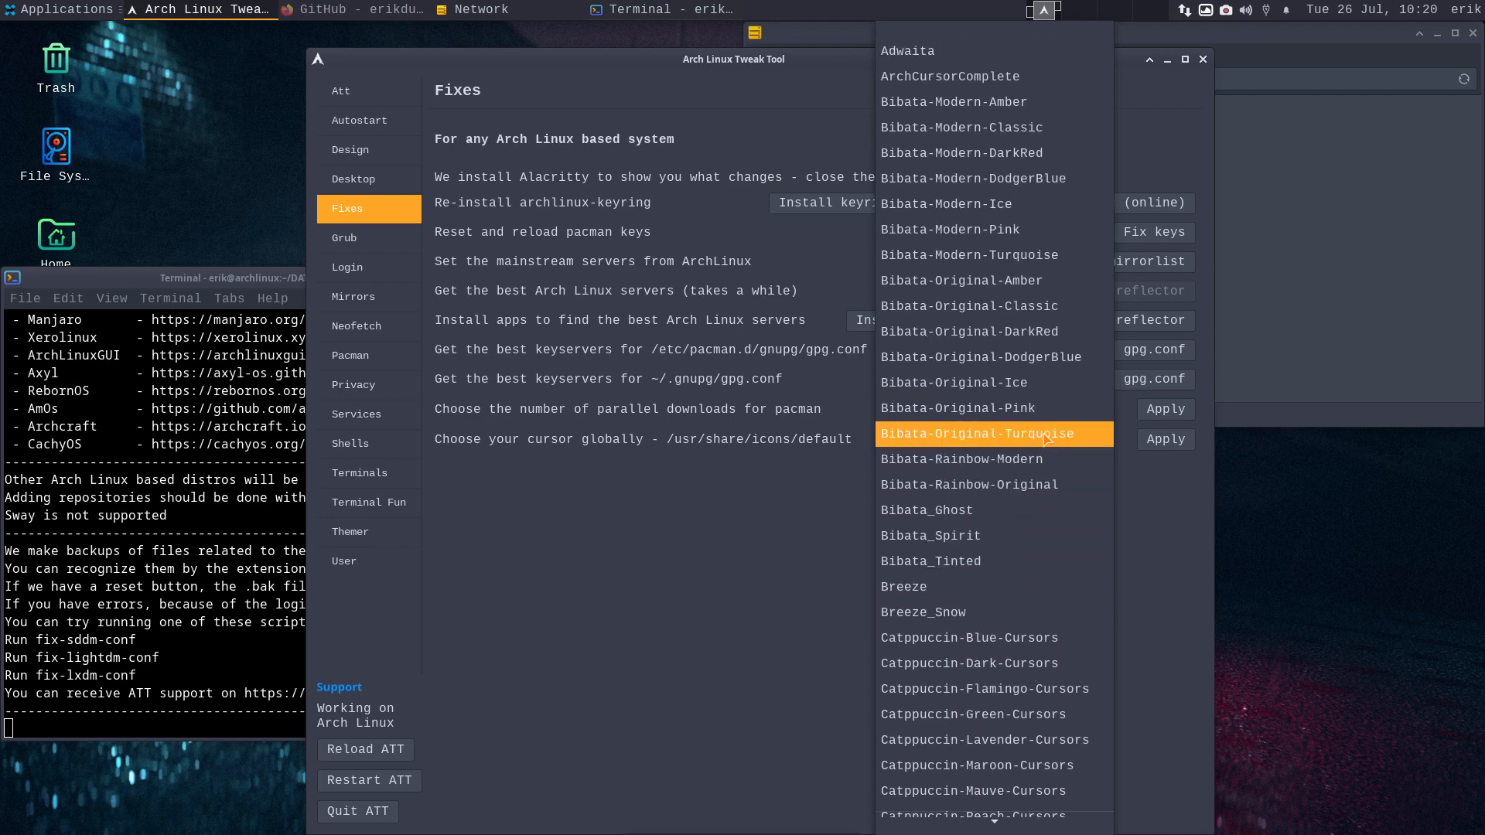
{"action": "left_click", "coordinate": [1027, 280]}
{"action": "left_click", "coordinate": [1164, 446]}
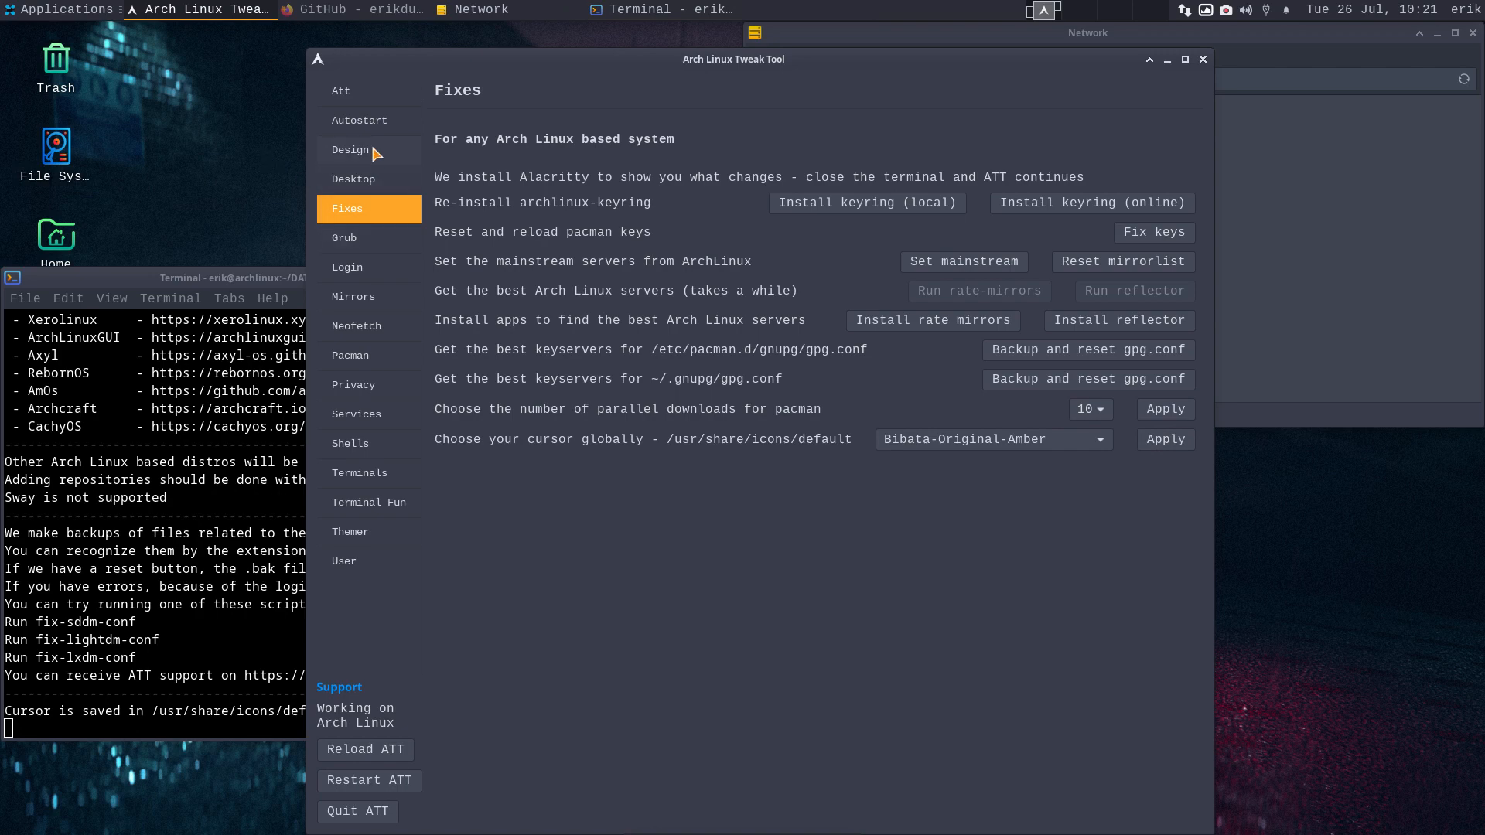
- Install the Vimix GRUB theme and apply the dark arcolinux.png wallpaper to GRUB
{"action": "left_click", "coordinate": [376, 245]}
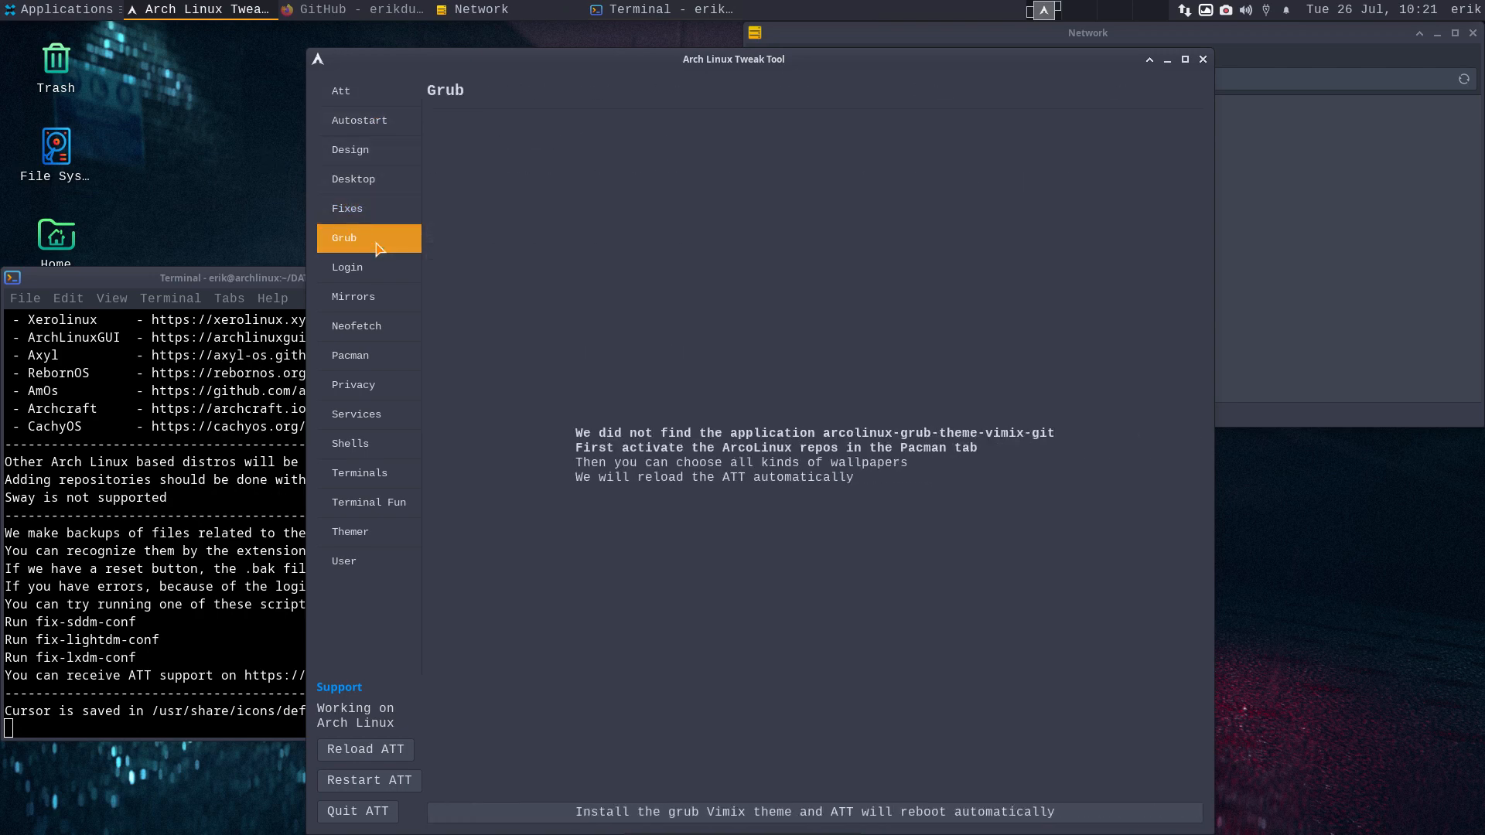
{"action": "left_click", "coordinate": [807, 812]}
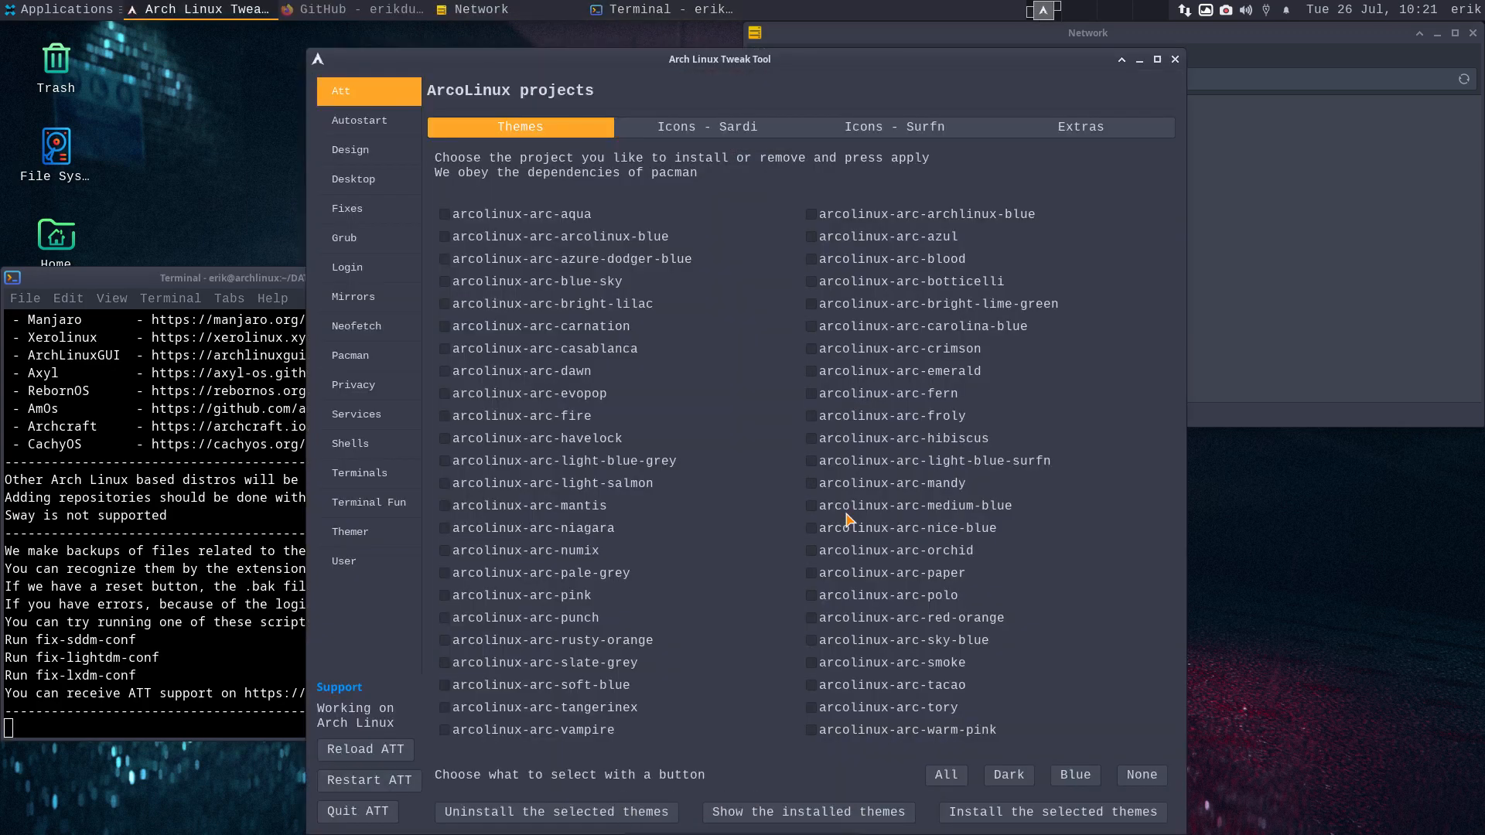
{"action": "left_click", "coordinate": [367, 245]}
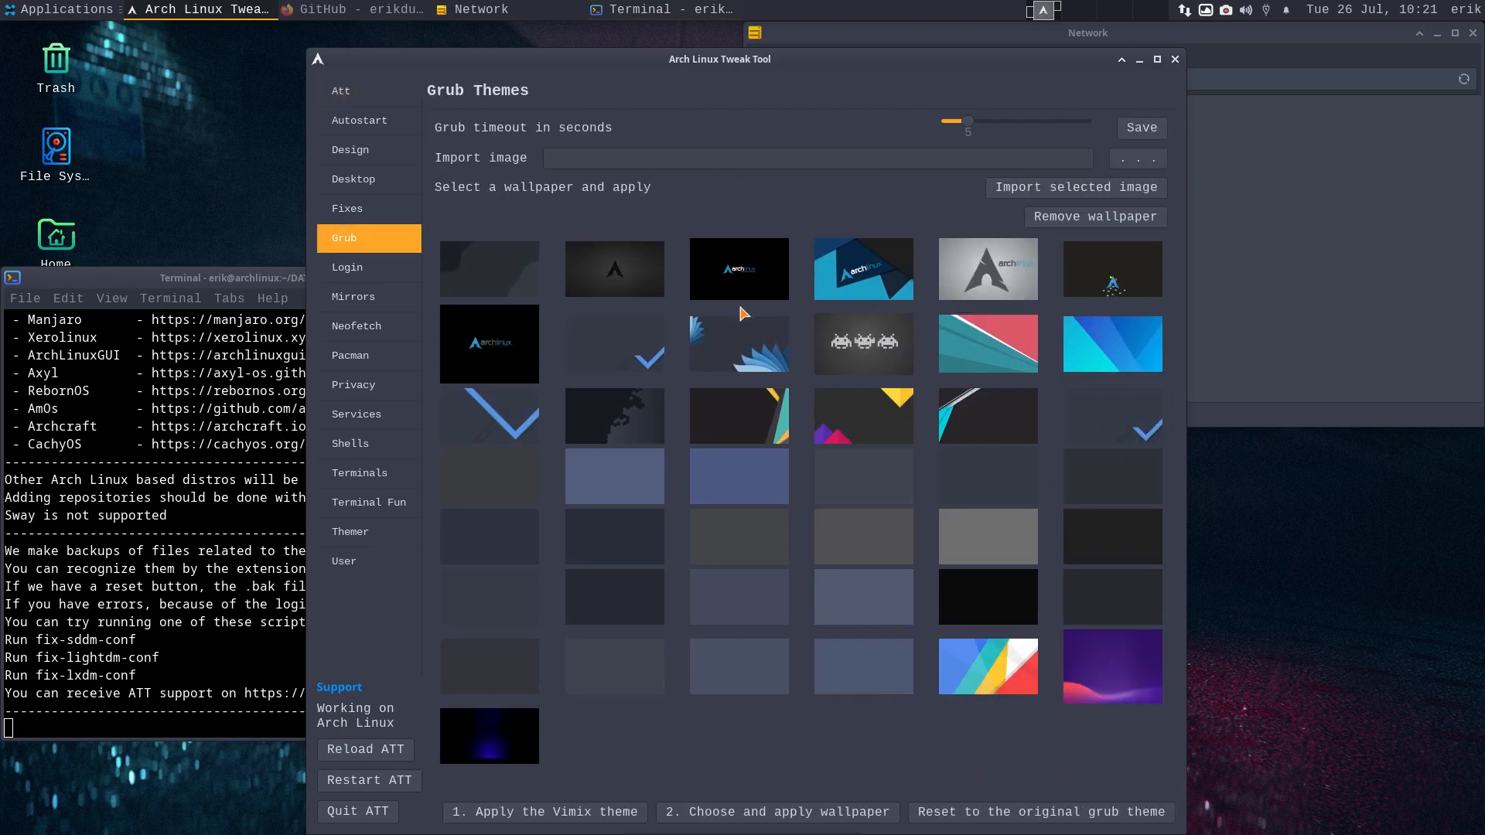
{"action": "left_click", "coordinate": [621, 348]}
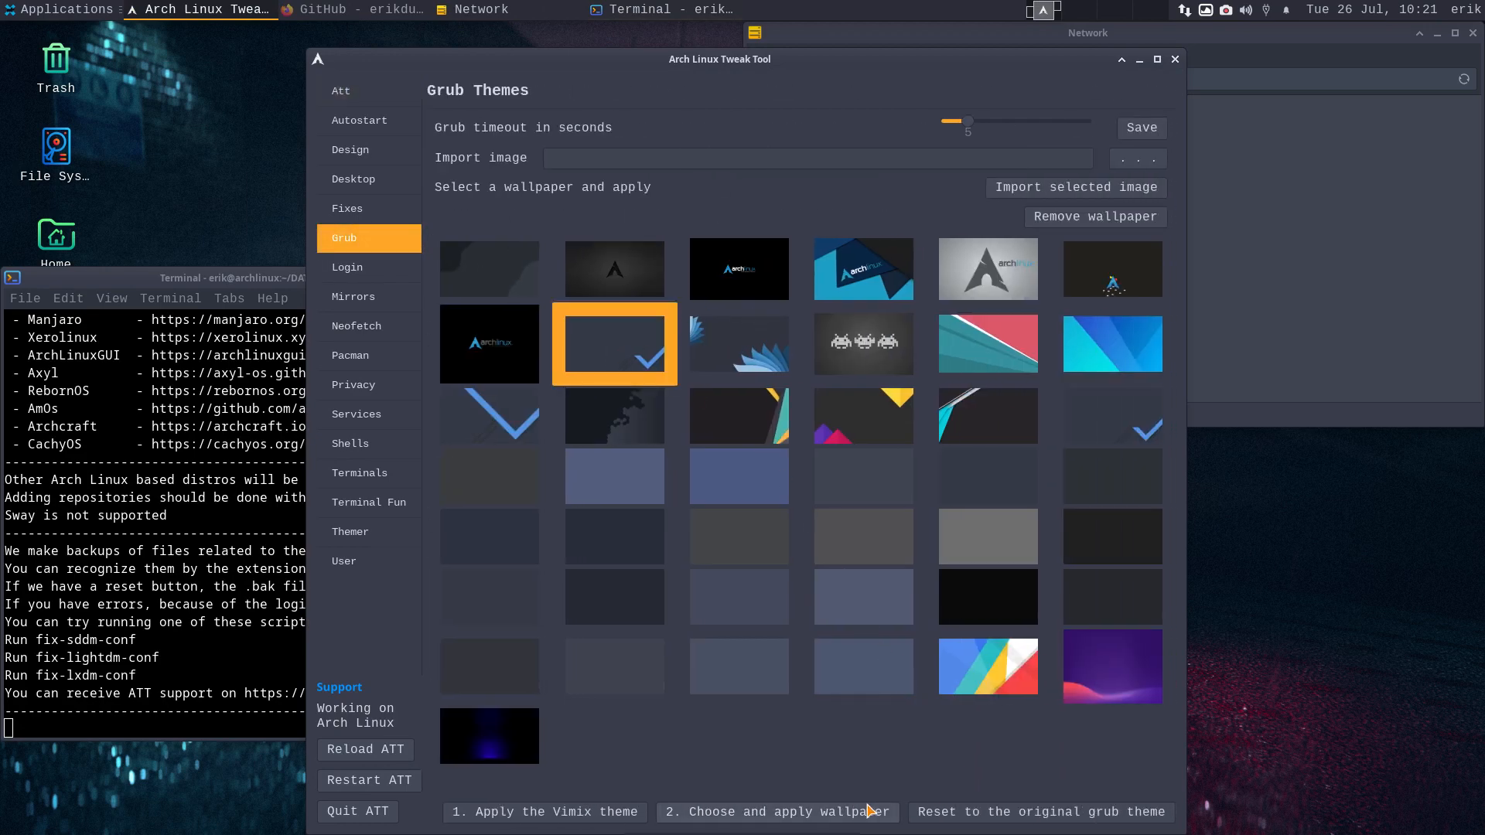
{"action": "left_click", "coordinate": [842, 815]}
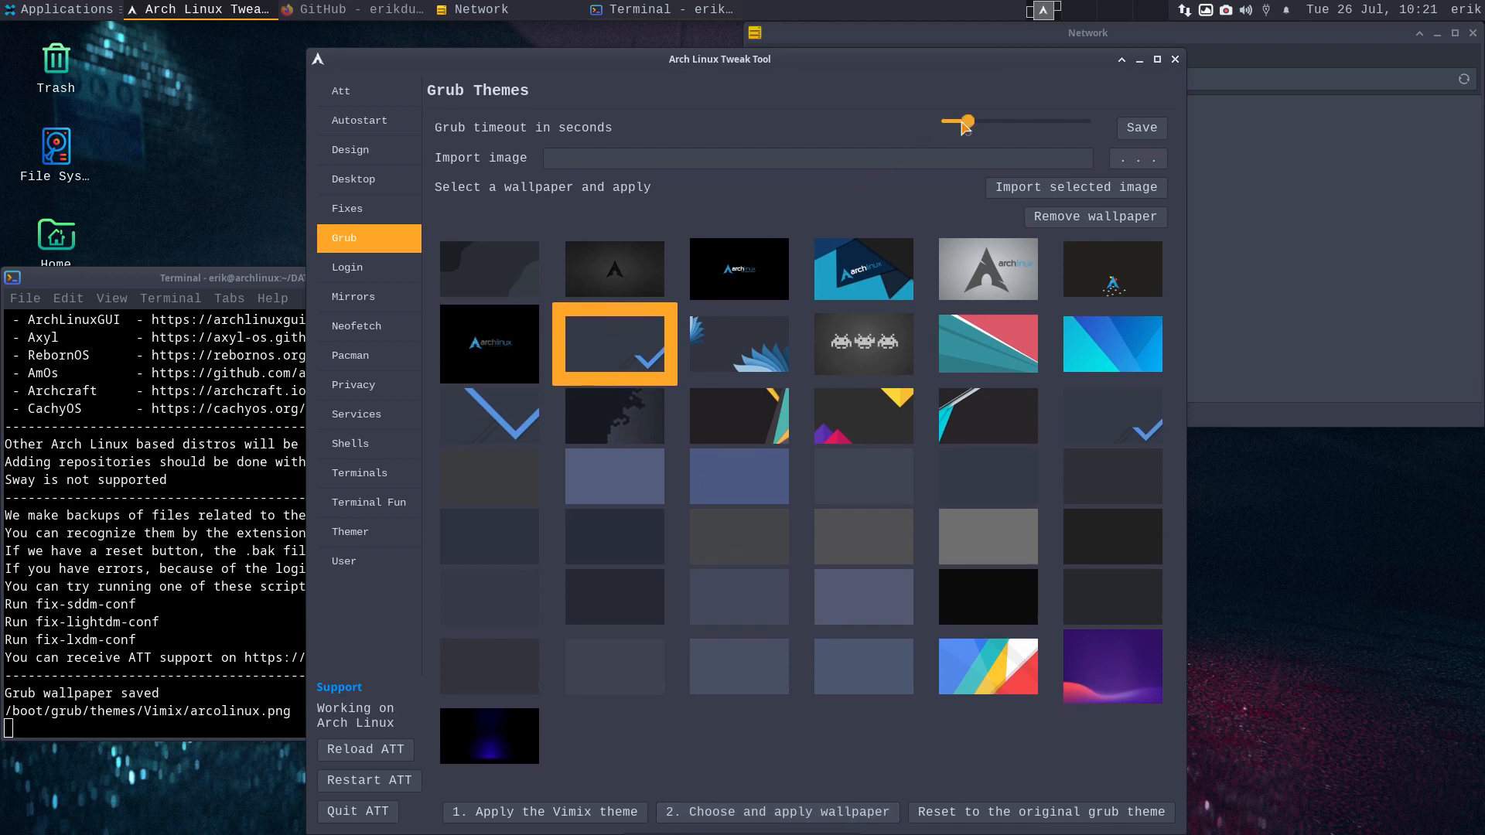
- Lower the GRUB timeout to 2 seconds and save it
{"action": "left_click_drag", "start_coordinate": [965, 127], "coordinate": [952, 128]}
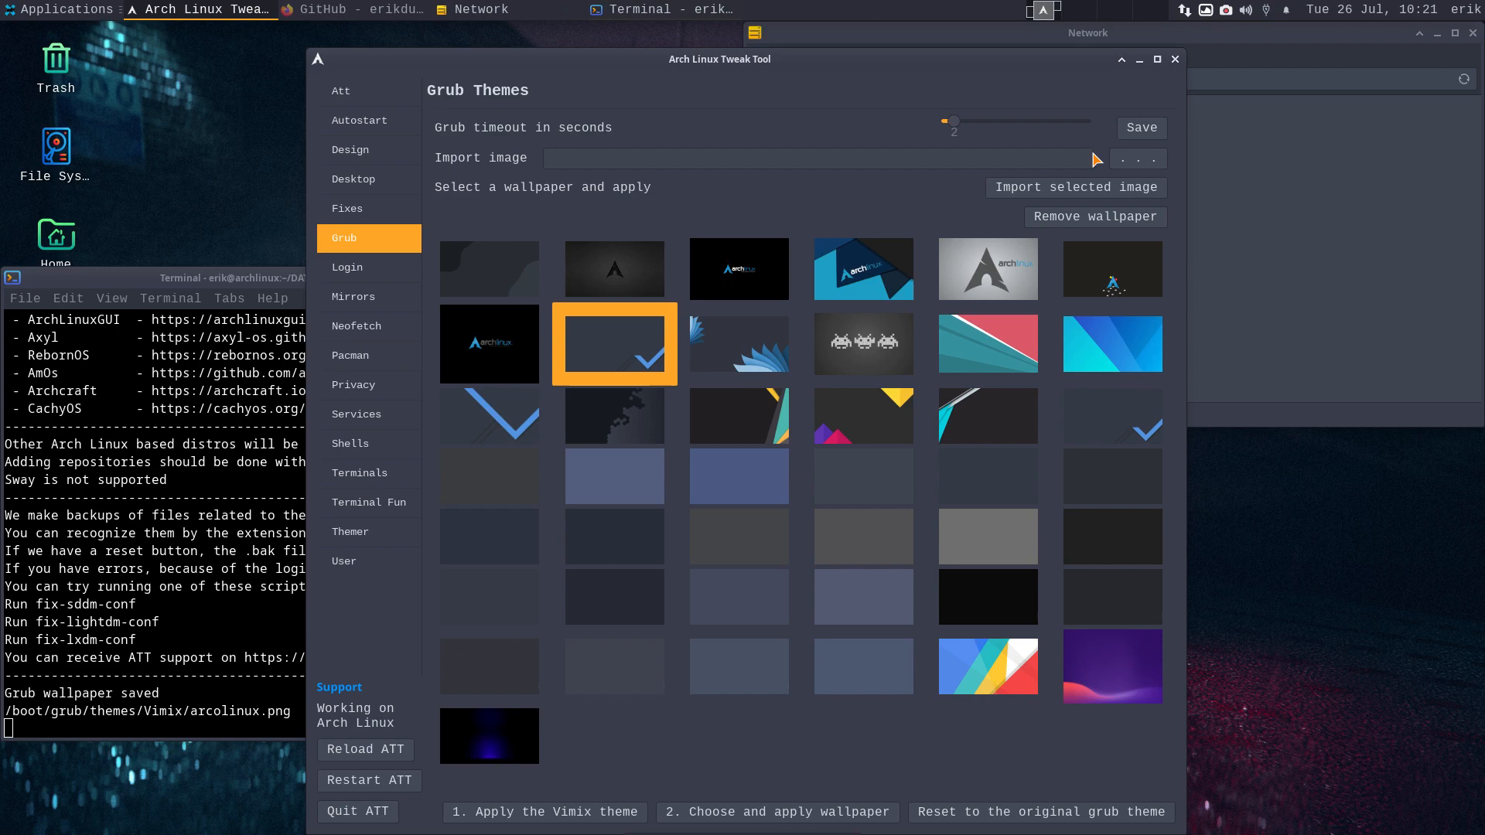
{"action": "left_click", "coordinate": [1141, 128]}
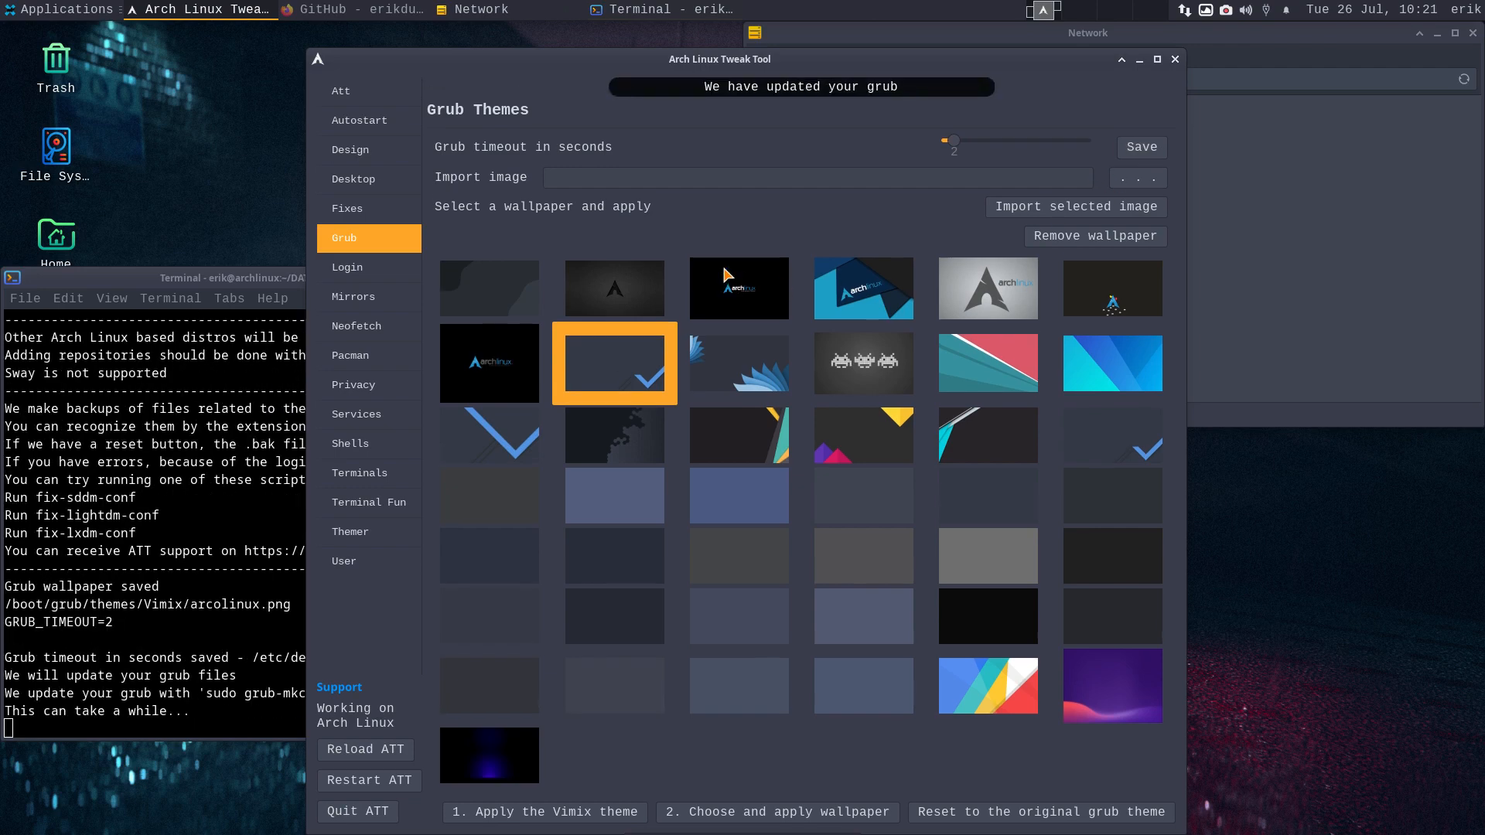
{"action": "left_click", "coordinate": [346, 272]}
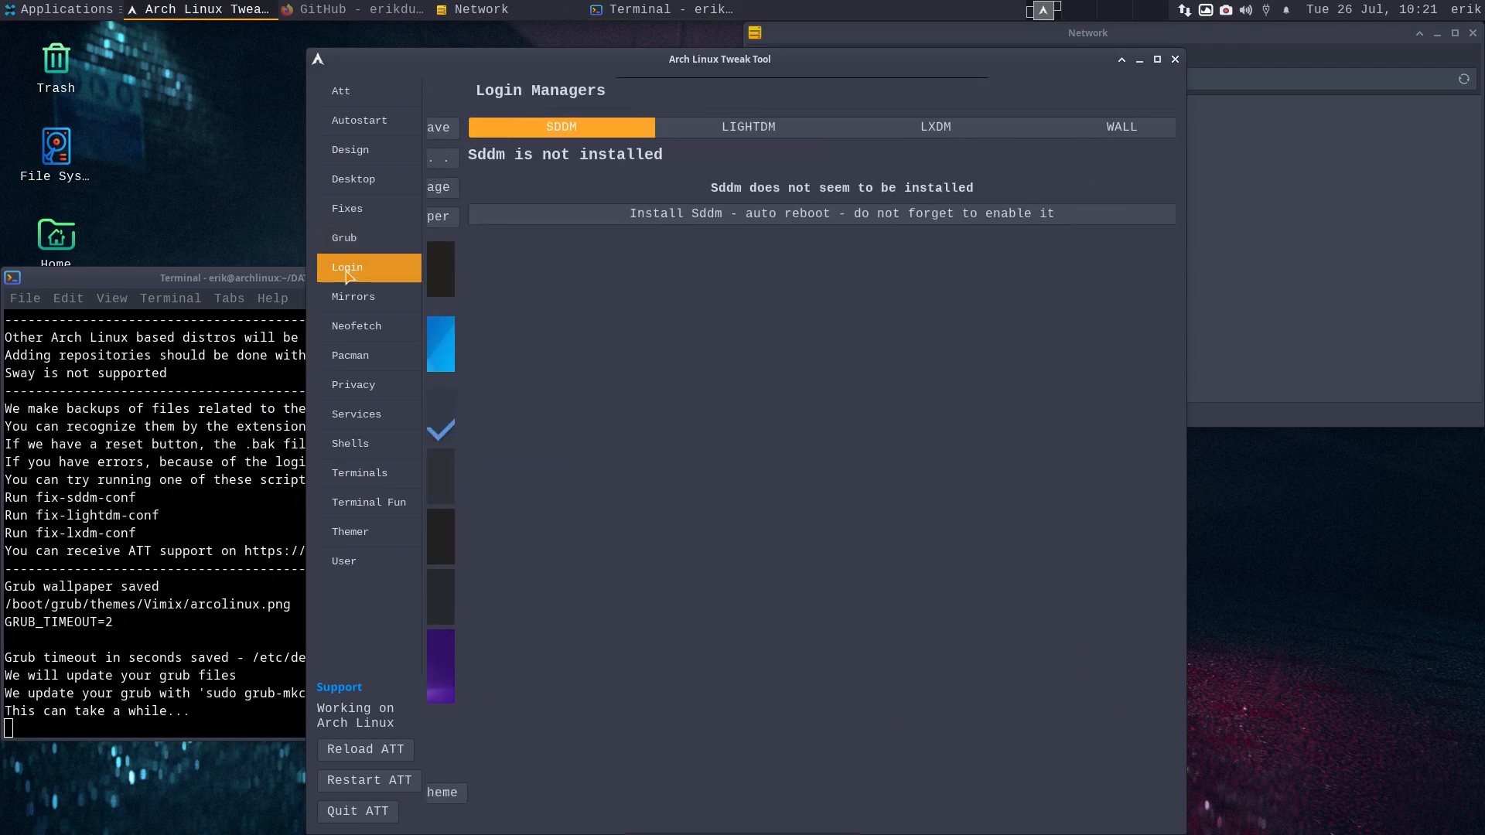
- Turn on LightDM autologin into the xfce session with the Arc-Numix-Dark theme
{"action": "left_click", "coordinate": [716, 130]}
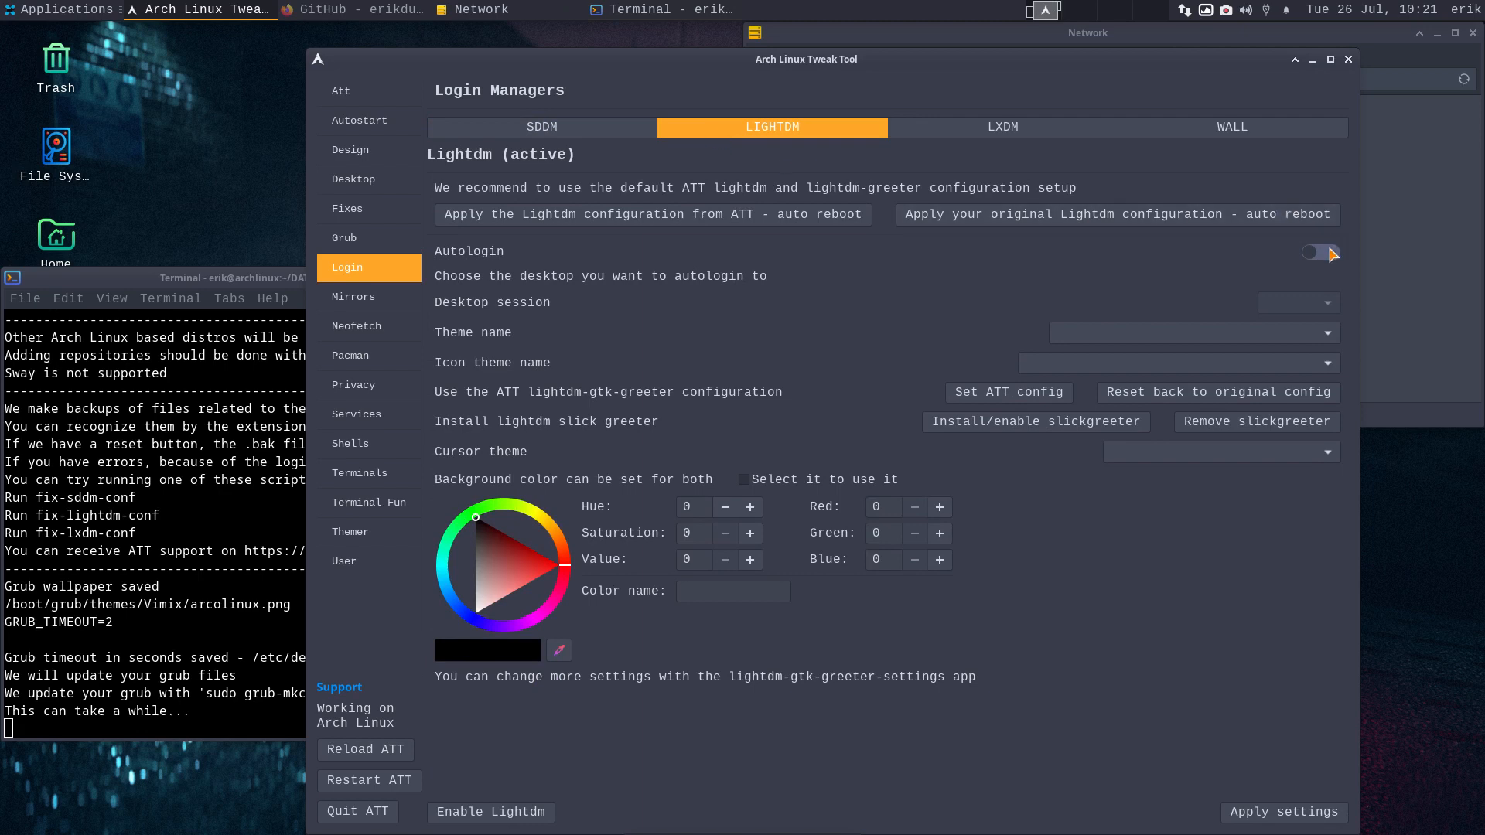
{"action": "left_click", "coordinate": [1330, 255]}
{"action": "left_click", "coordinate": [1318, 302]}
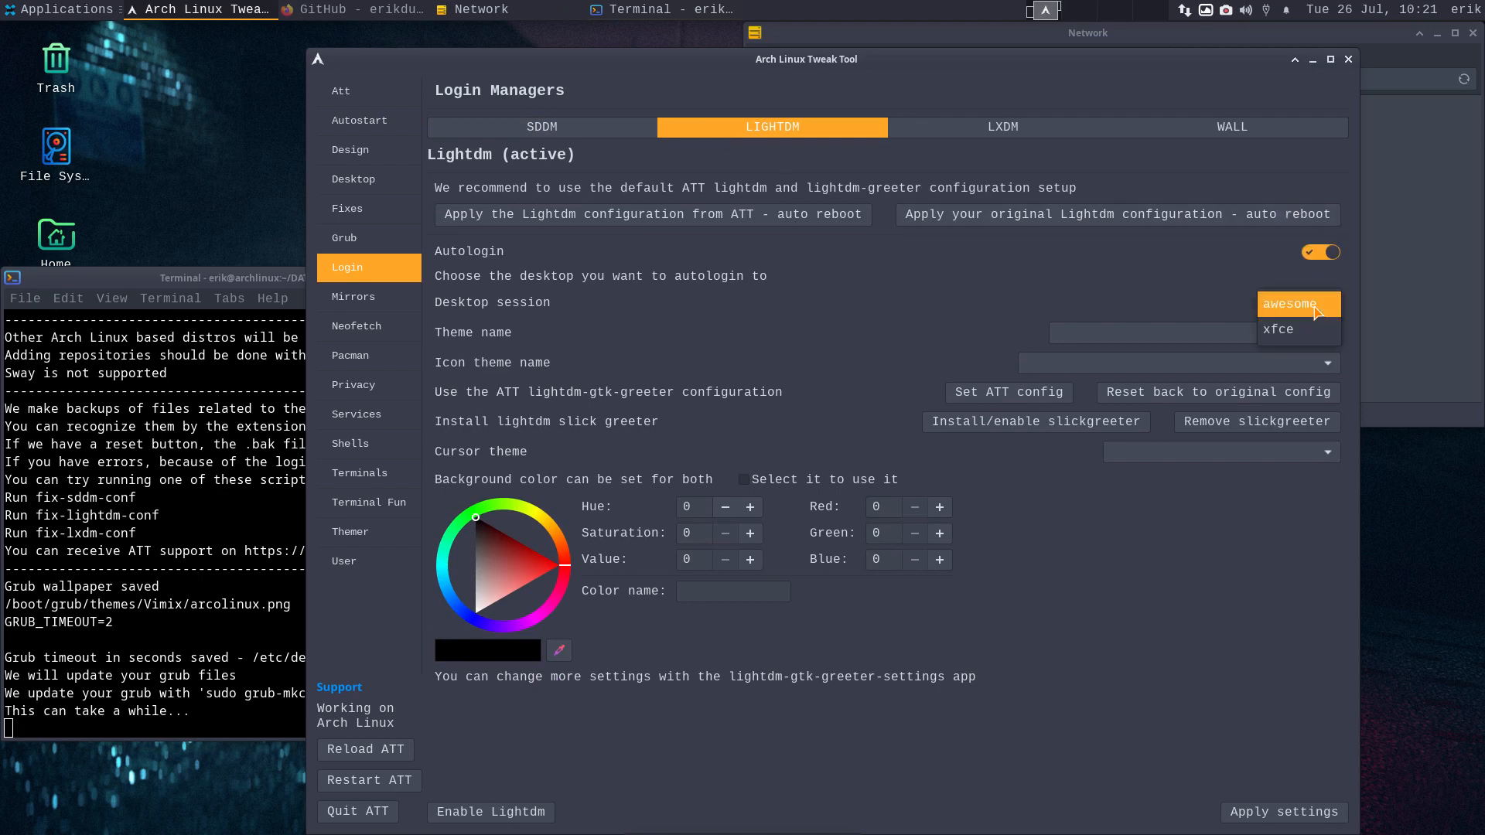
{"action": "left_click", "coordinate": [1317, 338]}
{"action": "left_click", "coordinate": [1317, 339]}
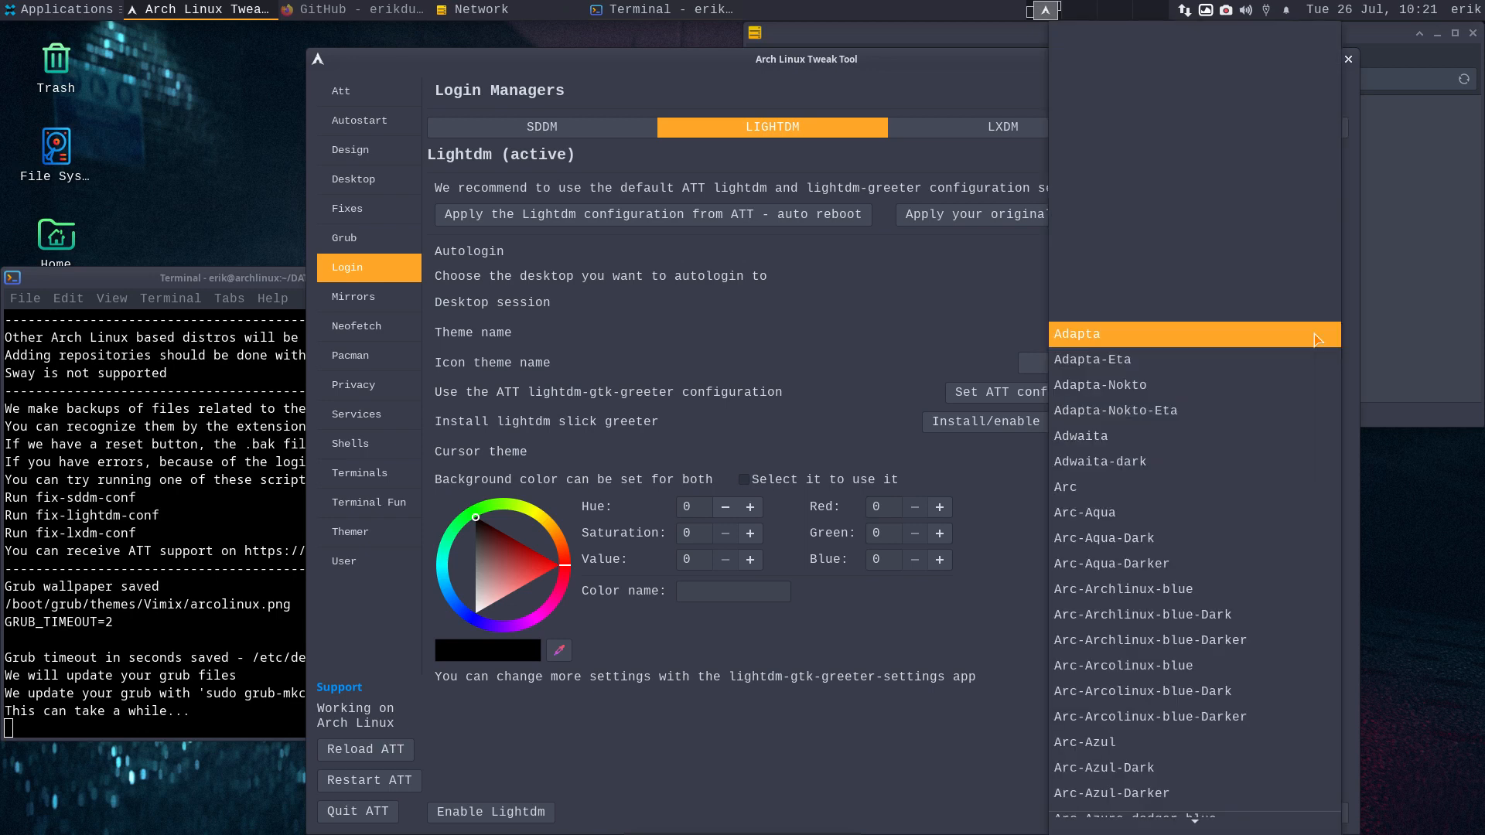
{"action": "scroll", "coordinate": [1317, 340], "scroll_direction": "down", "scroll_amount": 3}
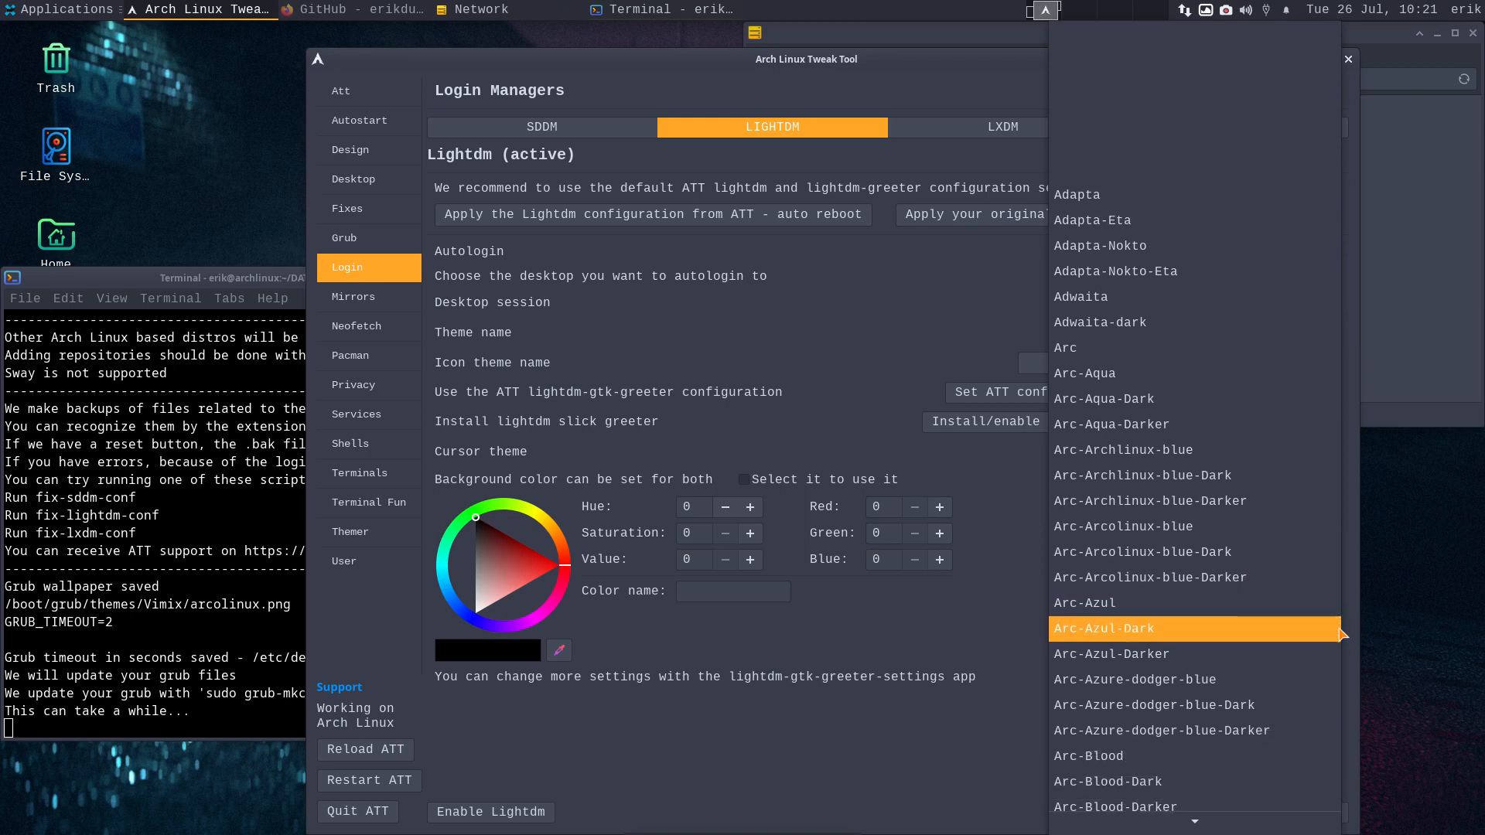
{"action": "scroll", "coordinate": [1341, 634], "scroll_direction": "down", "scroll_amount": 20}
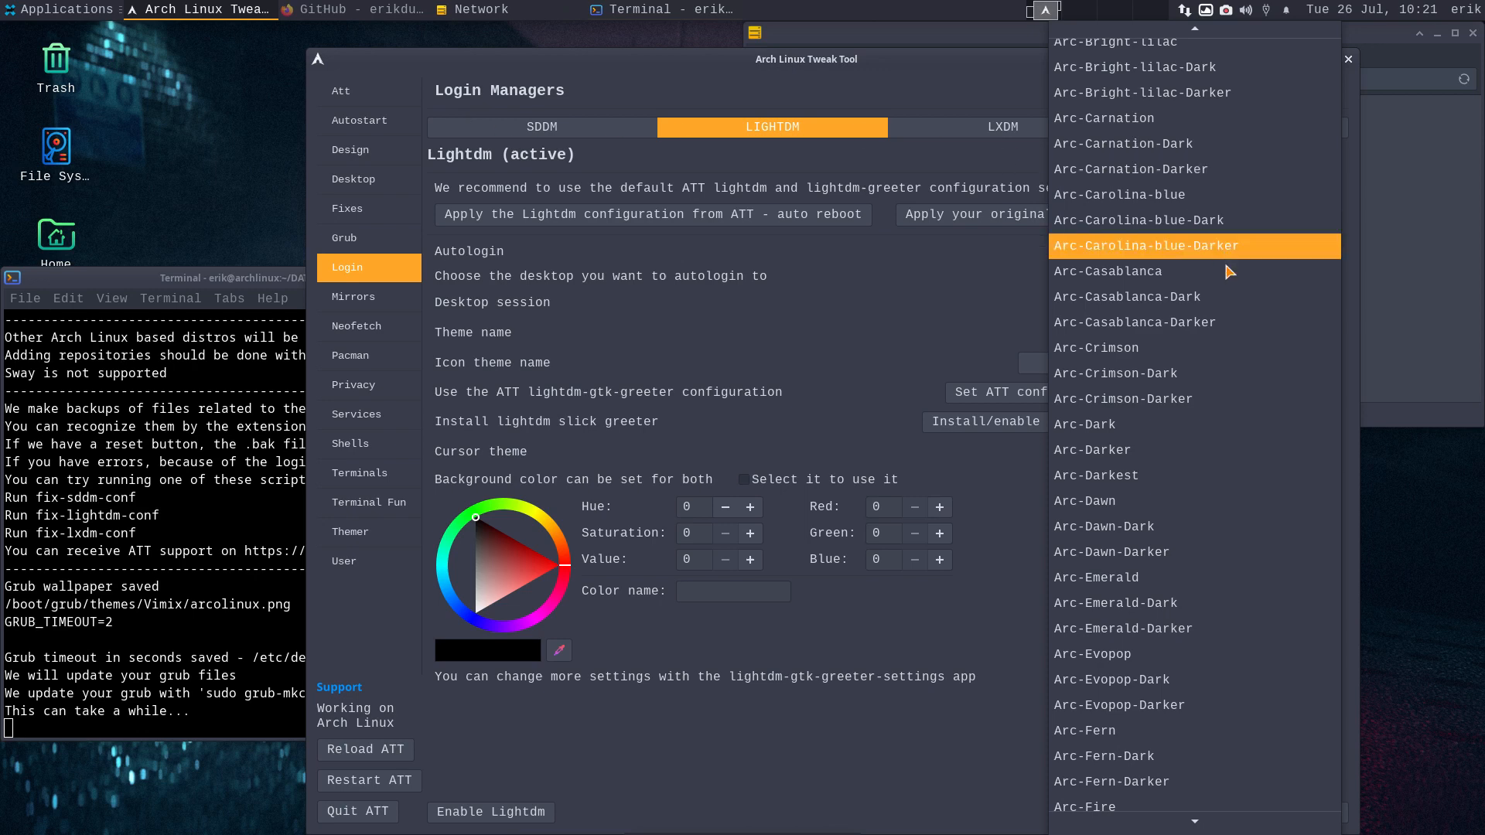
{"action": "scroll", "coordinate": [1219, 414], "scroll_direction": "down", "scroll_amount": 1}
{"action": "scroll", "coordinate": [1219, 414], "scroll_direction": "down", "scroll_amount": 10}
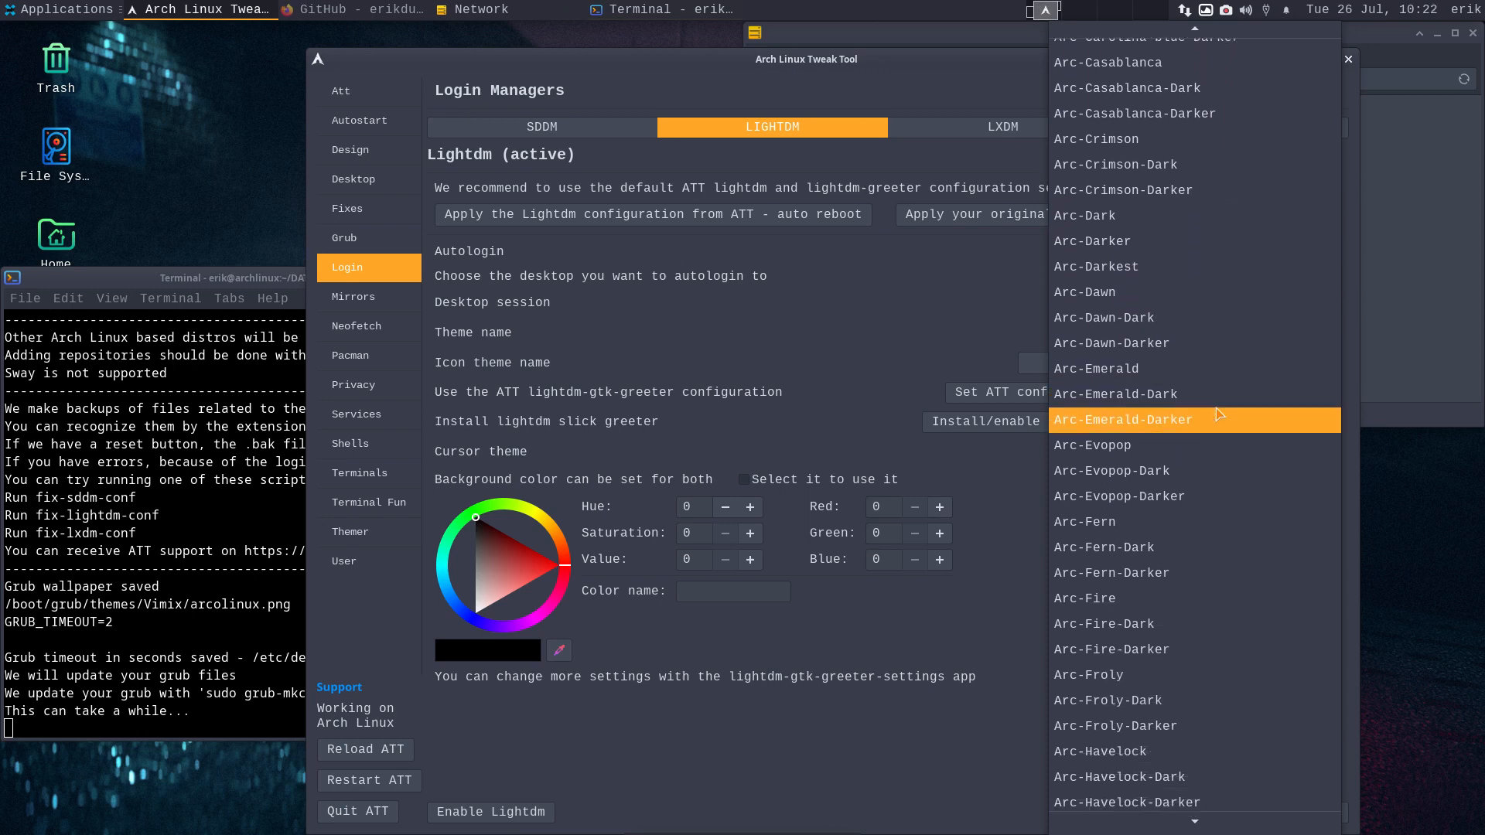
{"action": "scroll", "coordinate": [1219, 413], "scroll_direction": "down", "scroll_amount": 15}
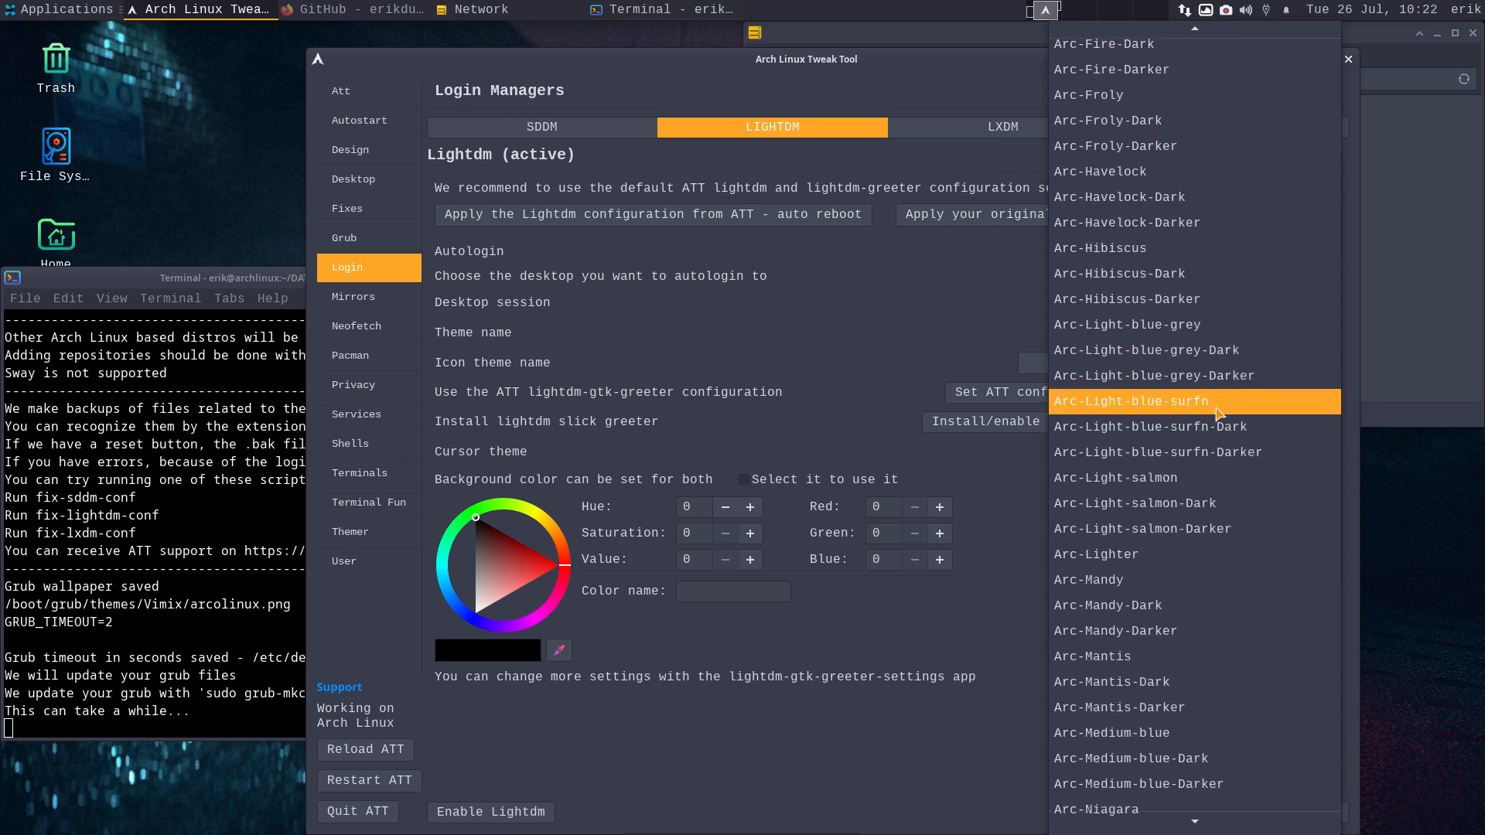
{"action": "scroll", "coordinate": [1219, 414], "scroll_direction": "down", "scroll_amount": 10}
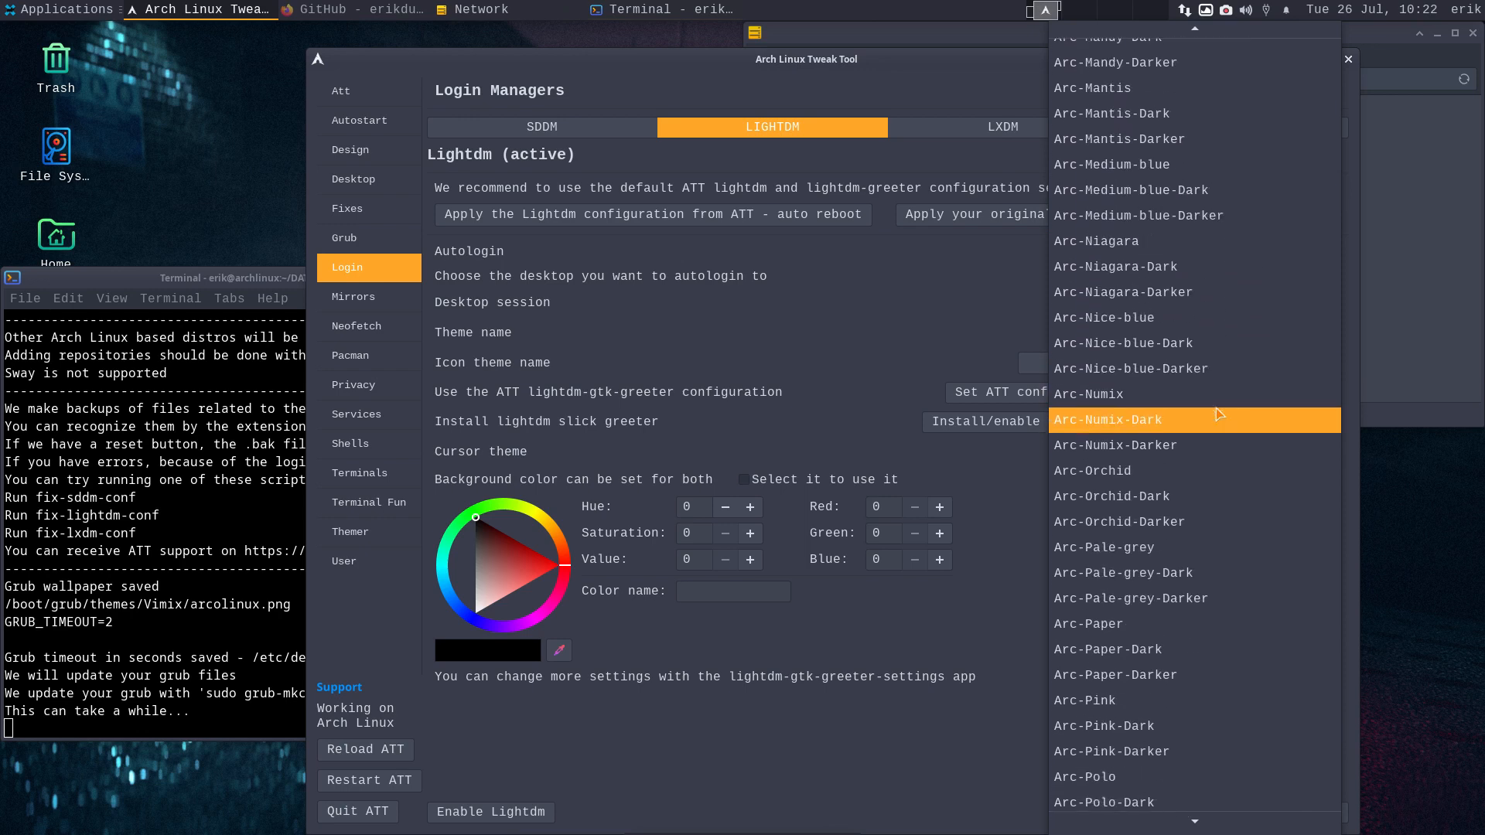
{"action": "left_click", "coordinate": [1142, 417]}
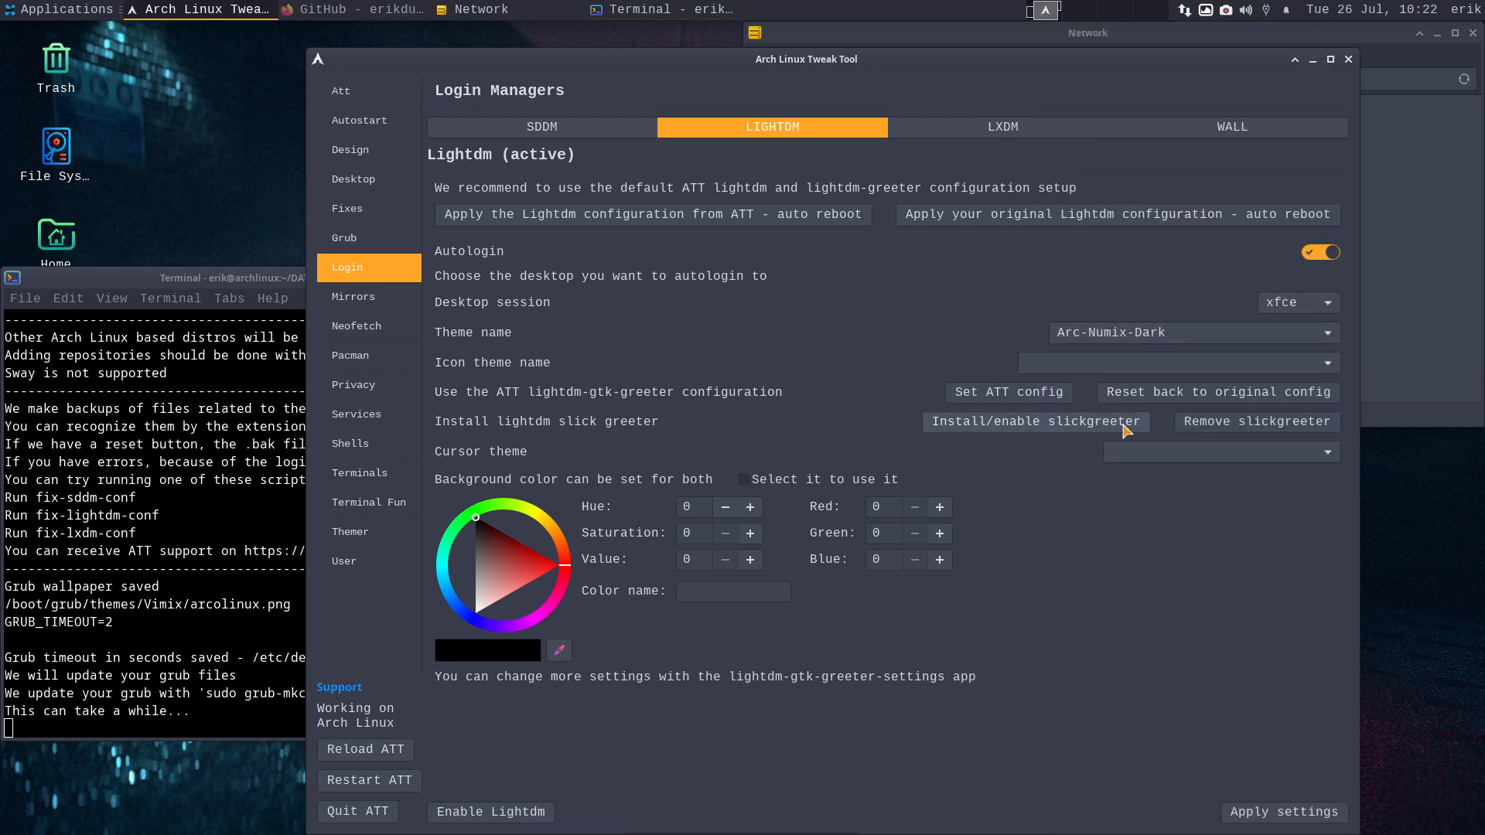
- Choose Flat-Remix-Orange-Light icons and the Bibata-Original-Amber cursor, then apply the LightDM settings
{"action": "left_click", "coordinate": [1125, 373]}
{"action": "scroll", "coordinate": [1168, 541], "scroll_direction": "down", "scroll_amount": 15}
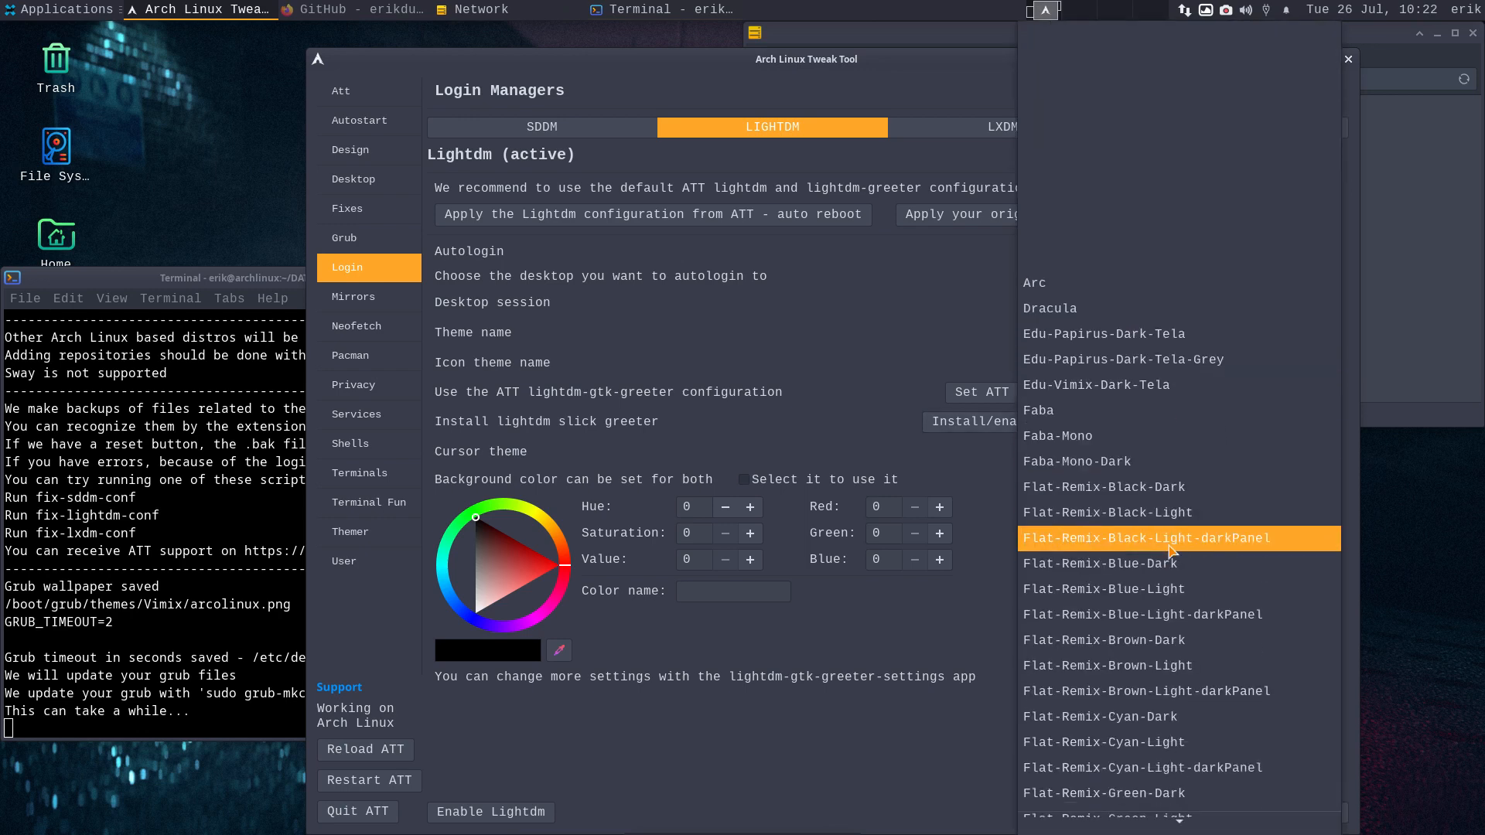
{"action": "scroll", "coordinate": [1170, 547], "scroll_direction": "down", "scroll_amount": 8}
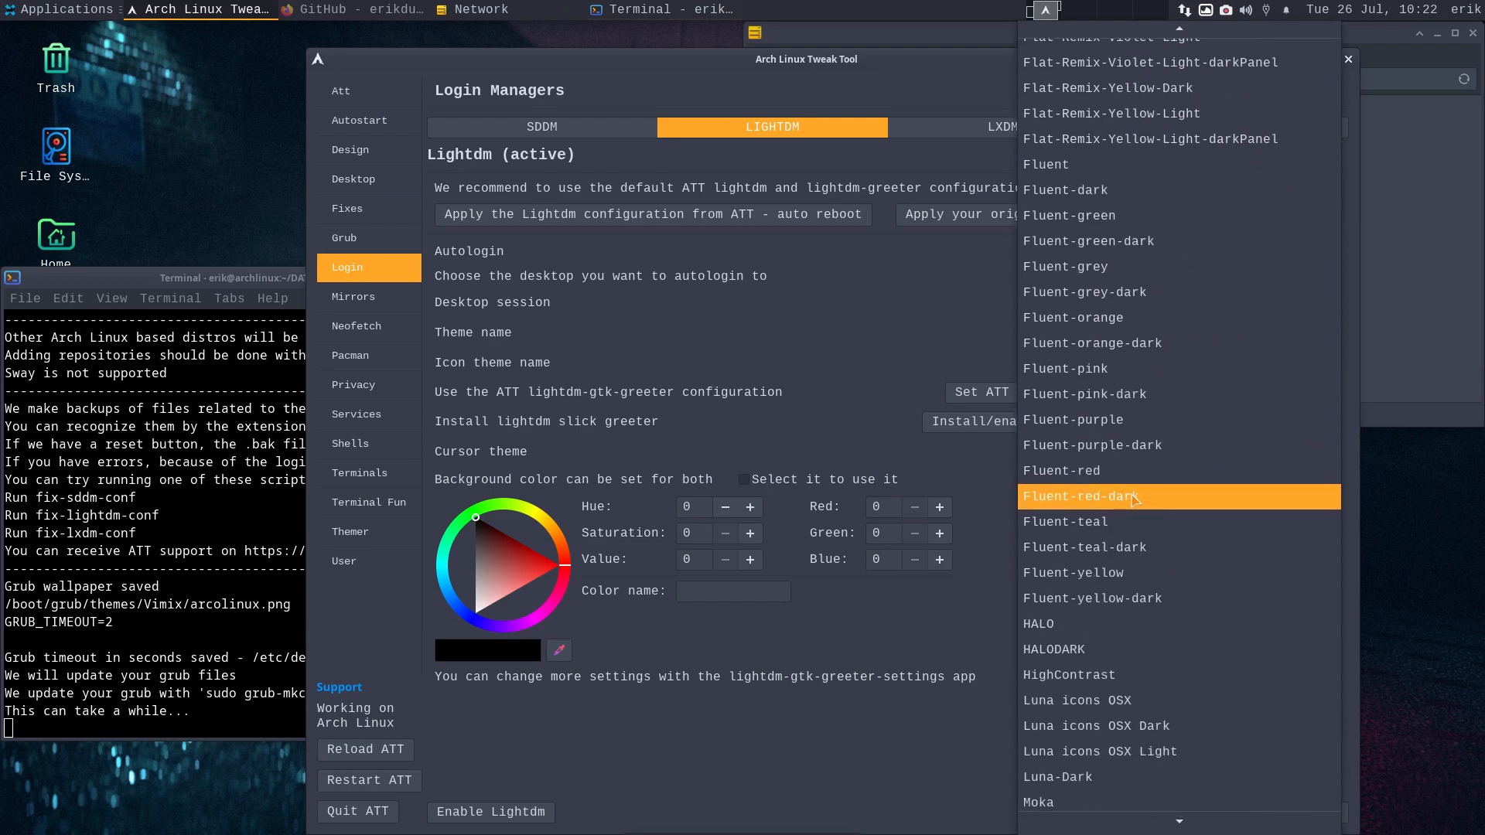
{"action": "scroll", "coordinate": [1133, 499], "scroll_direction": "down", "scroll_amount": 2}
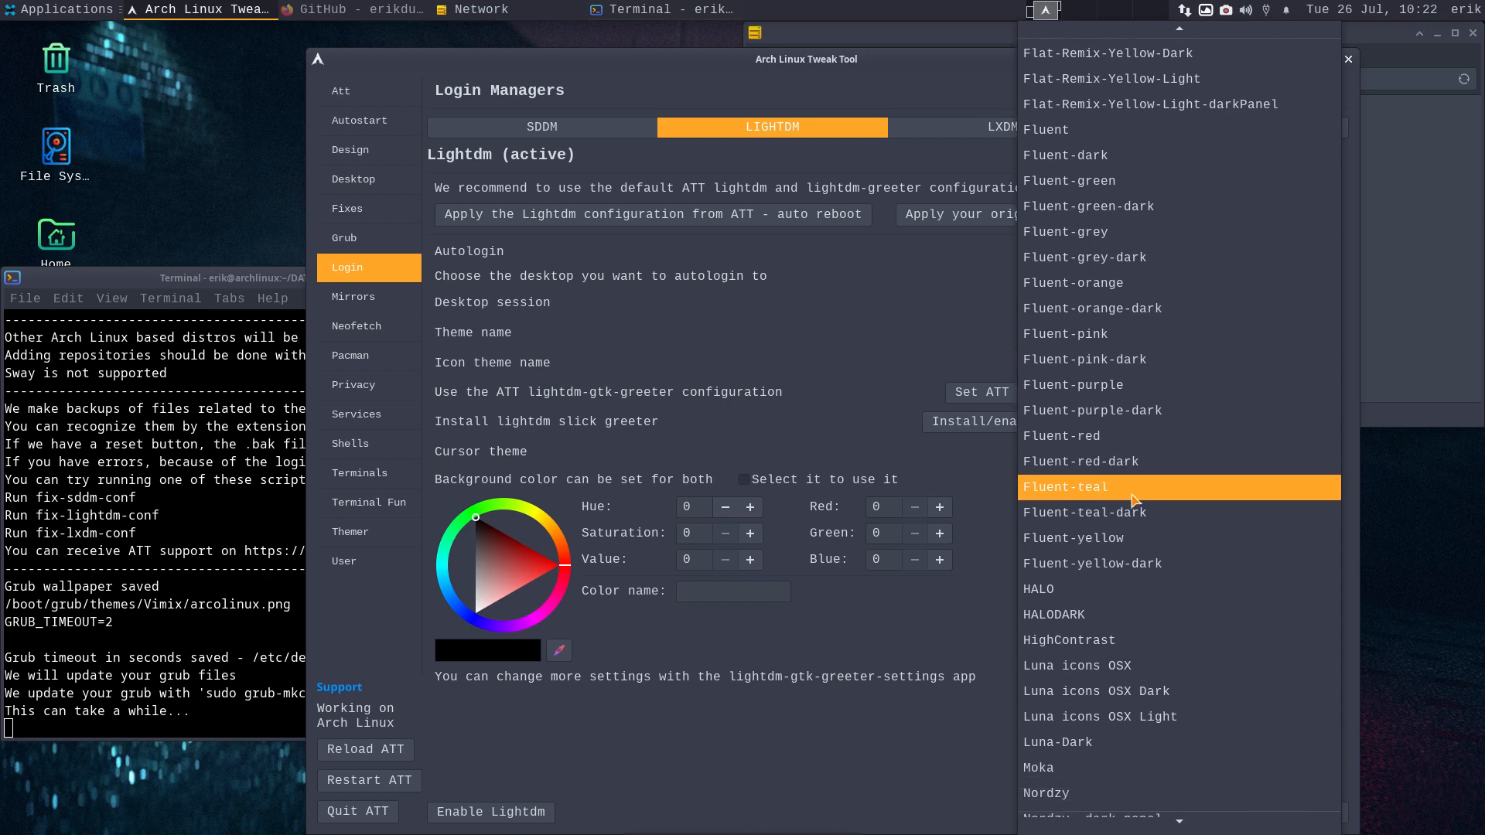
{"action": "scroll", "coordinate": [1133, 502], "scroll_direction": "up", "scroll_amount": 15}
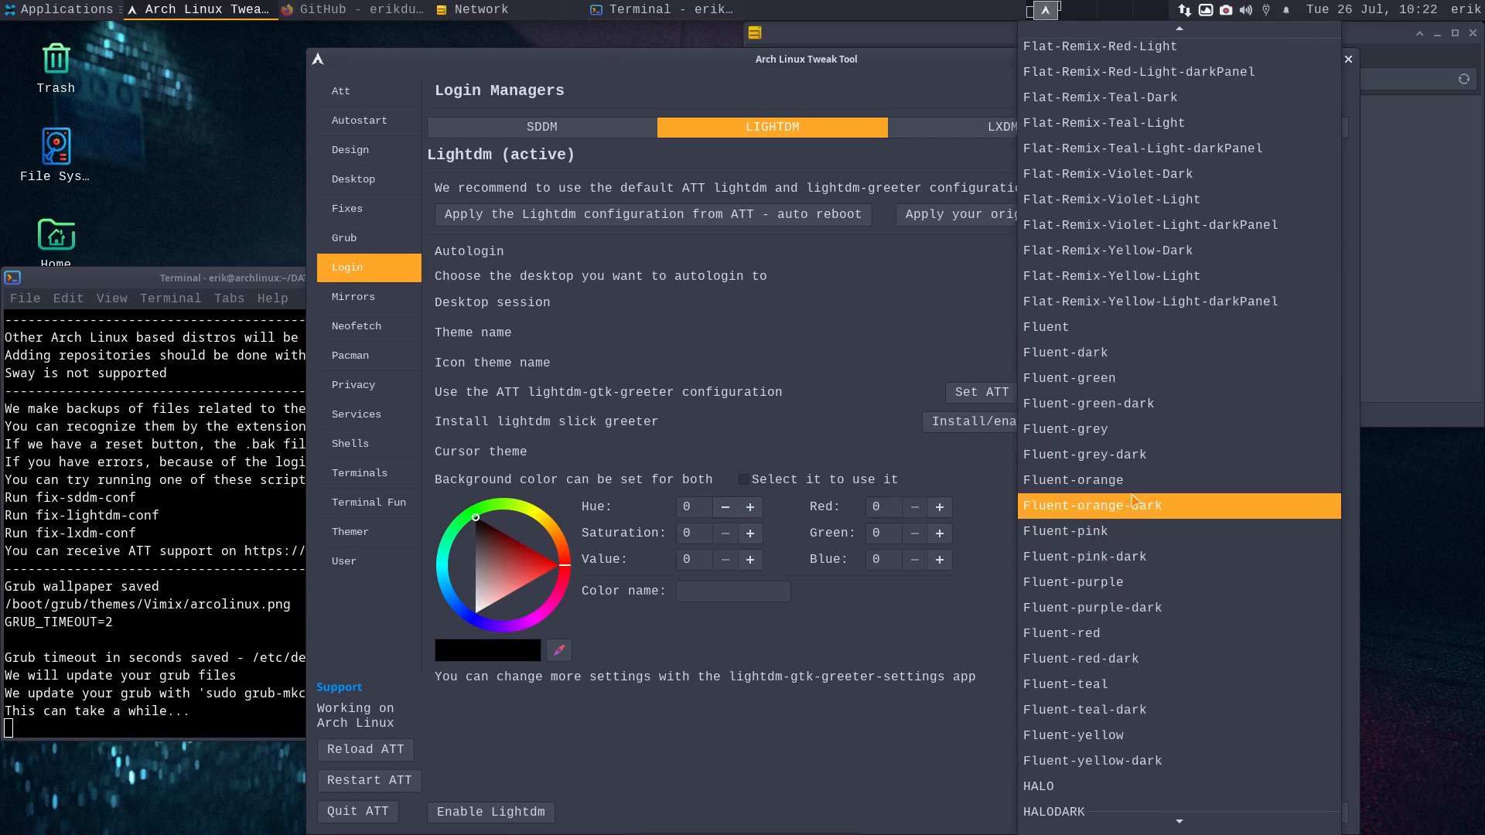
{"action": "left_click", "coordinate": [1181, 377]}
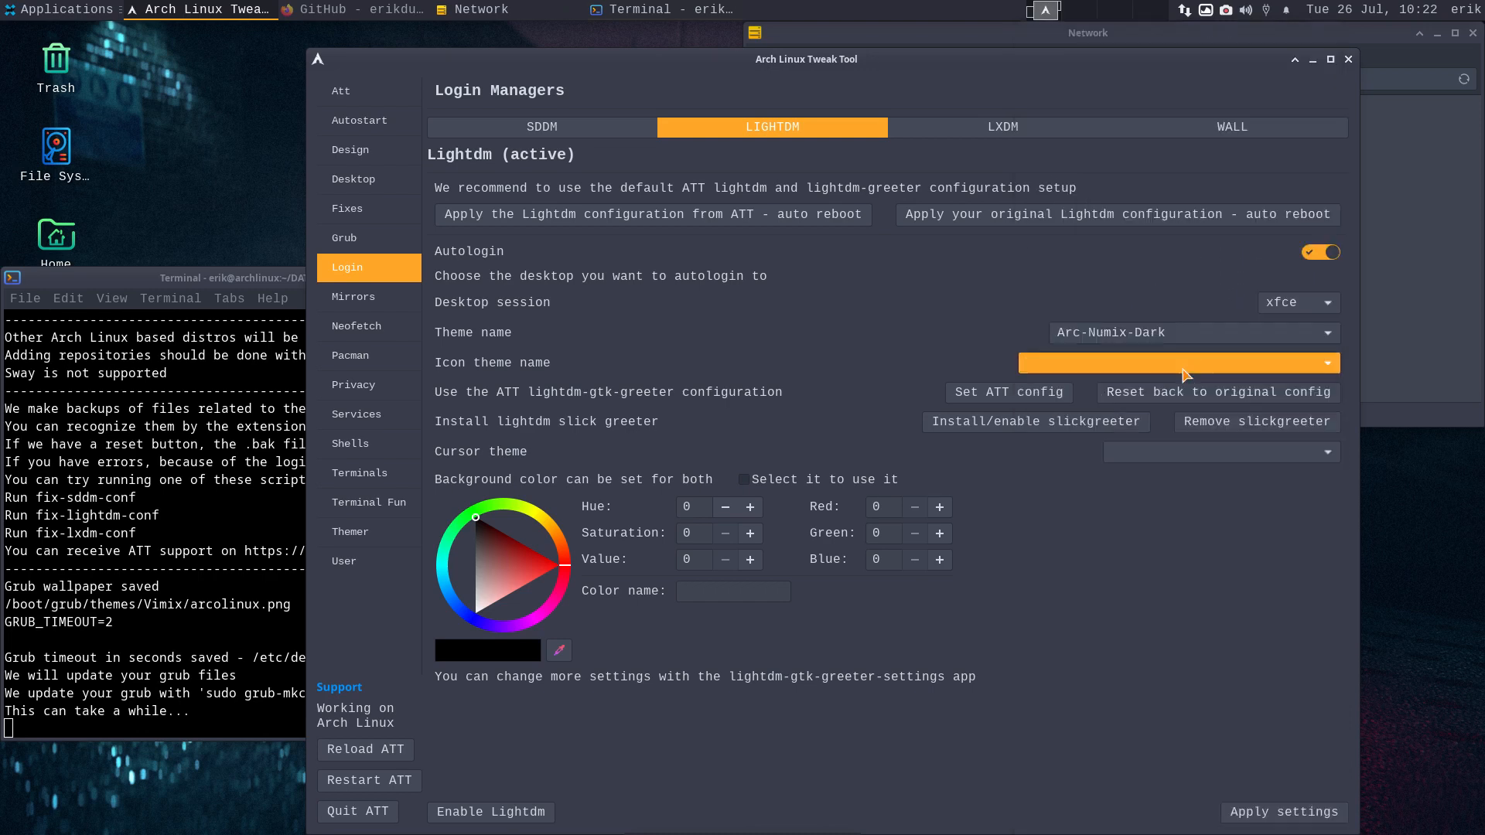
{"action": "left_click", "coordinate": [1286, 455]}
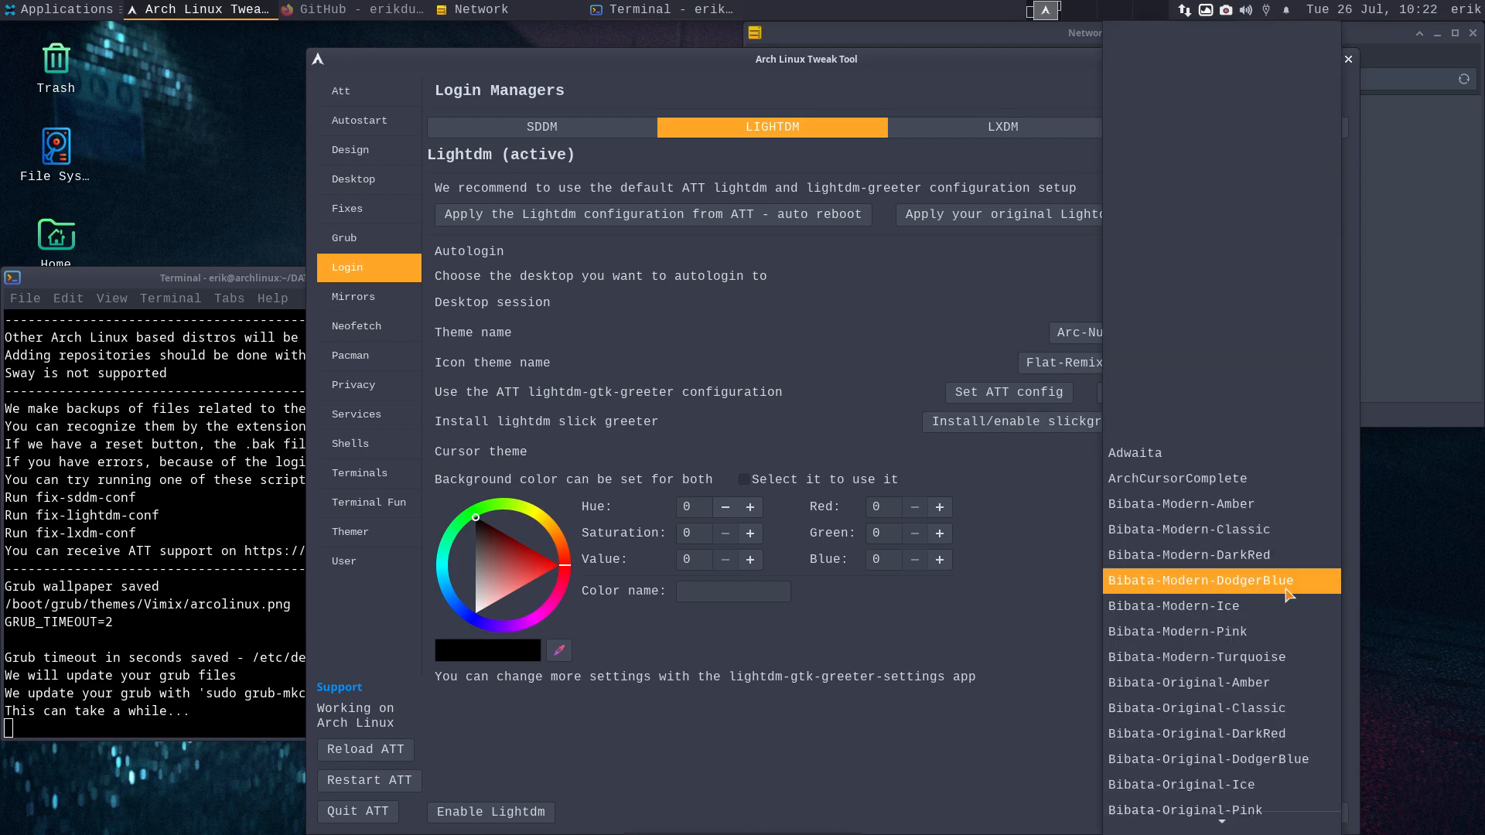
{"action": "scroll", "coordinate": [1286, 594], "scroll_direction": "down", "scroll_amount": 5}
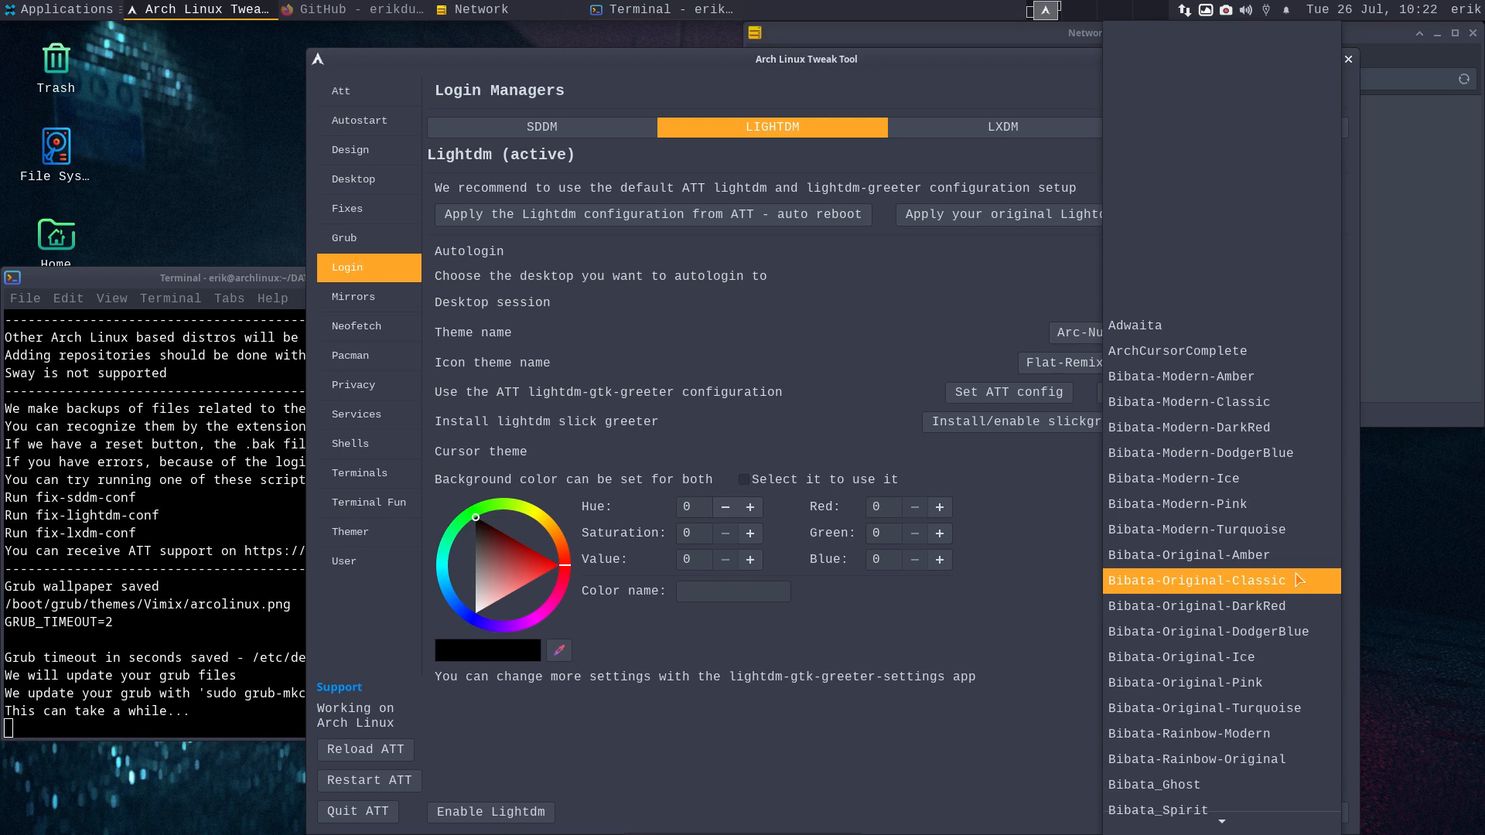
{"action": "scroll", "coordinate": [1296, 581], "scroll_direction": "down", "scroll_amount": 1}
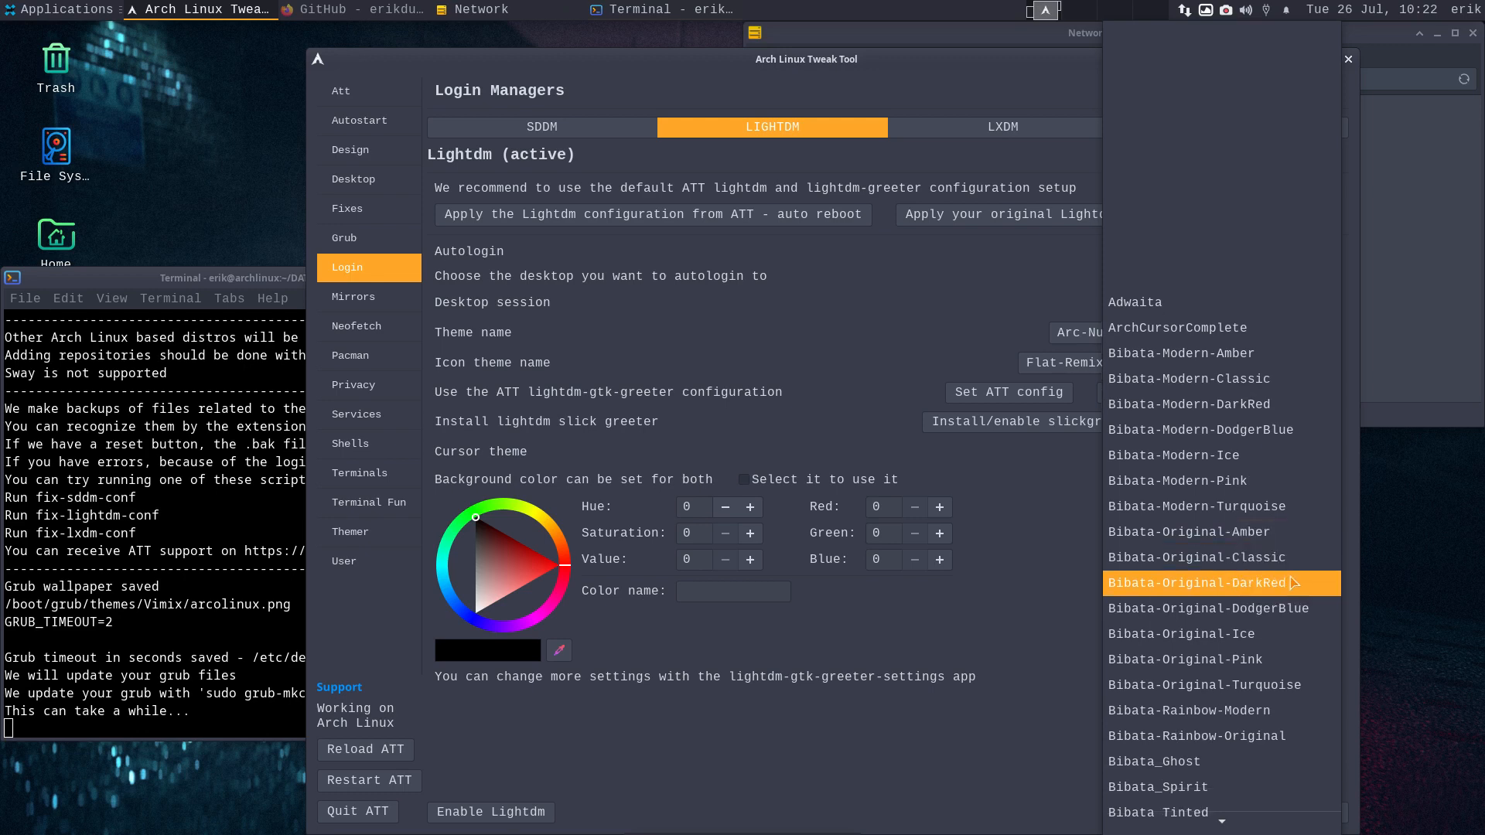
{"action": "scroll", "coordinate": [1293, 582], "scroll_direction": "down", "scroll_amount": 4}
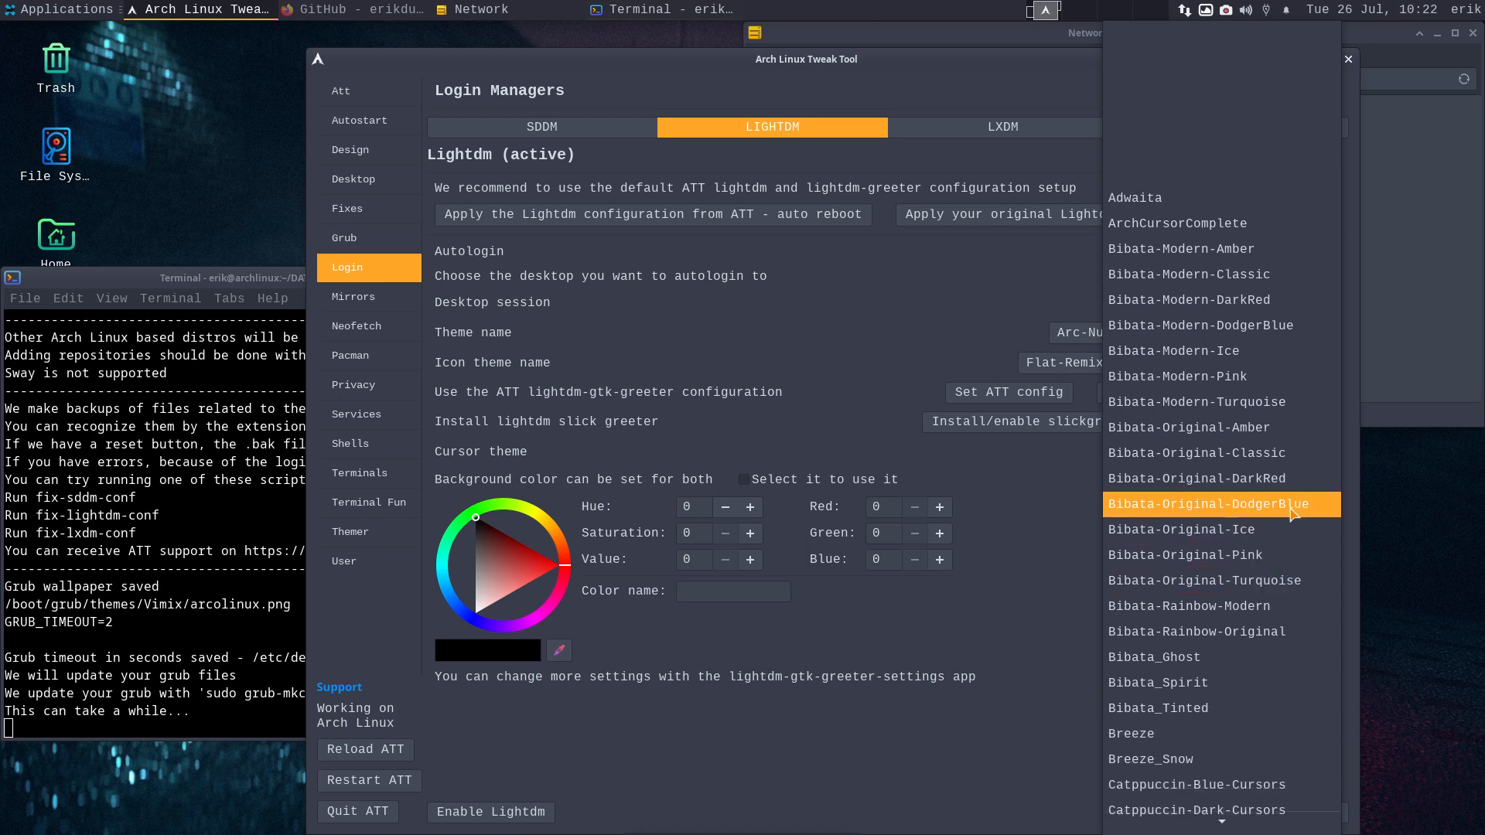
{"action": "left_click", "coordinate": [1273, 427]}
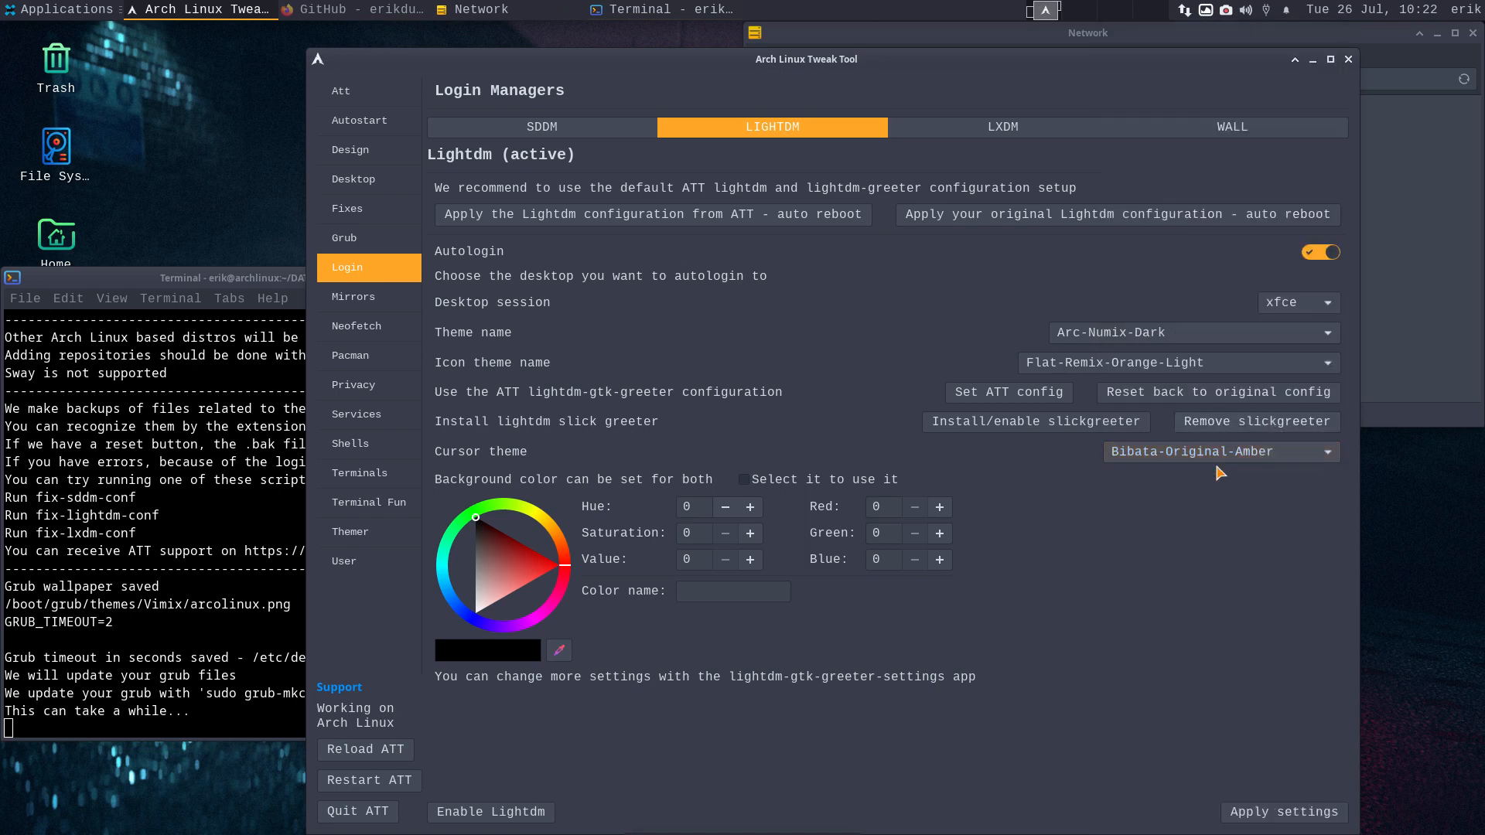
{"action": "left_click", "coordinate": [1291, 816]}
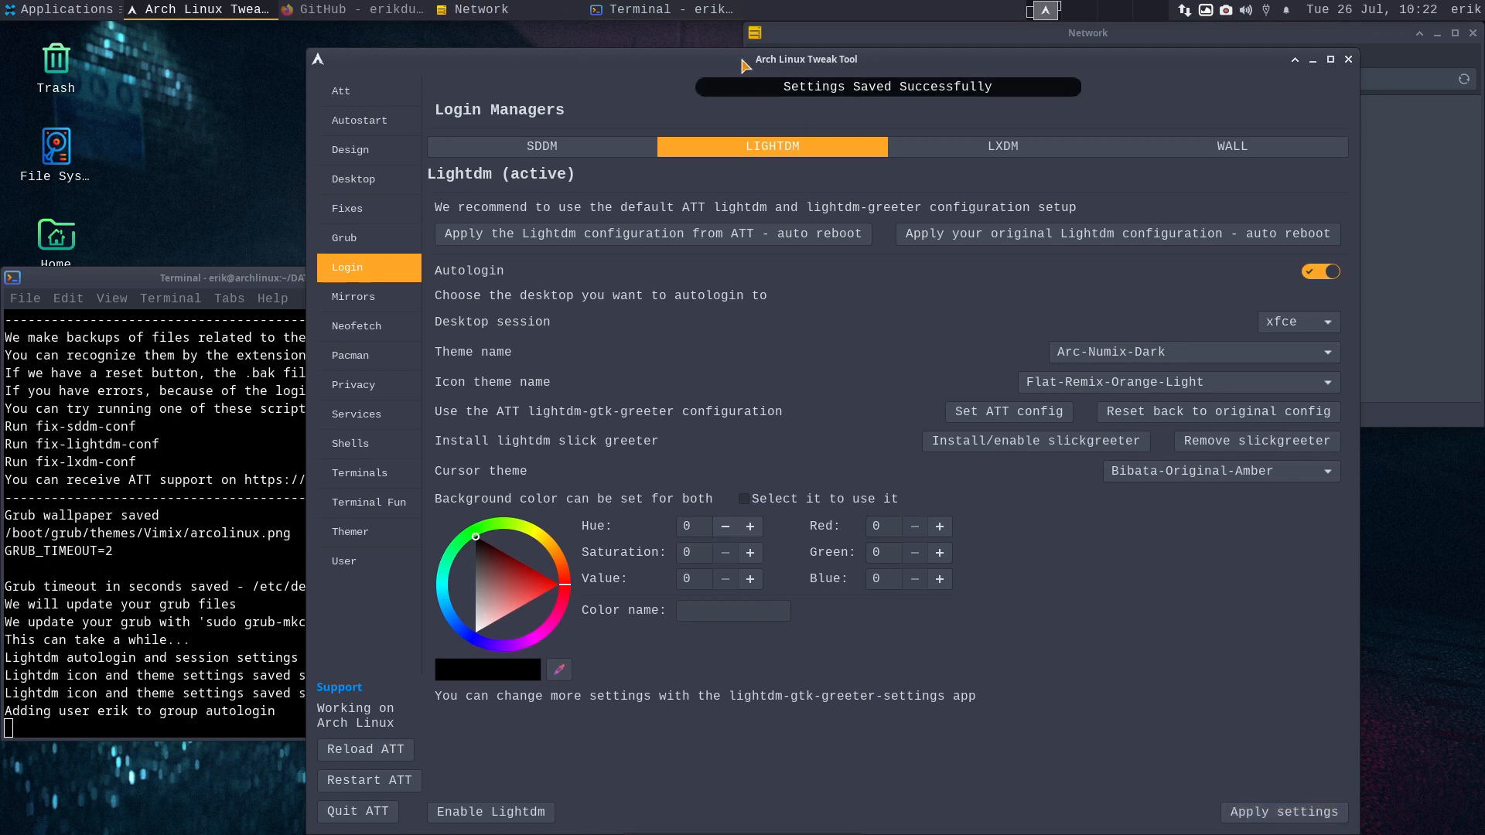
{"action": "left_click_drag", "start_coordinate": [741, 58], "coordinate": [866, 57]}
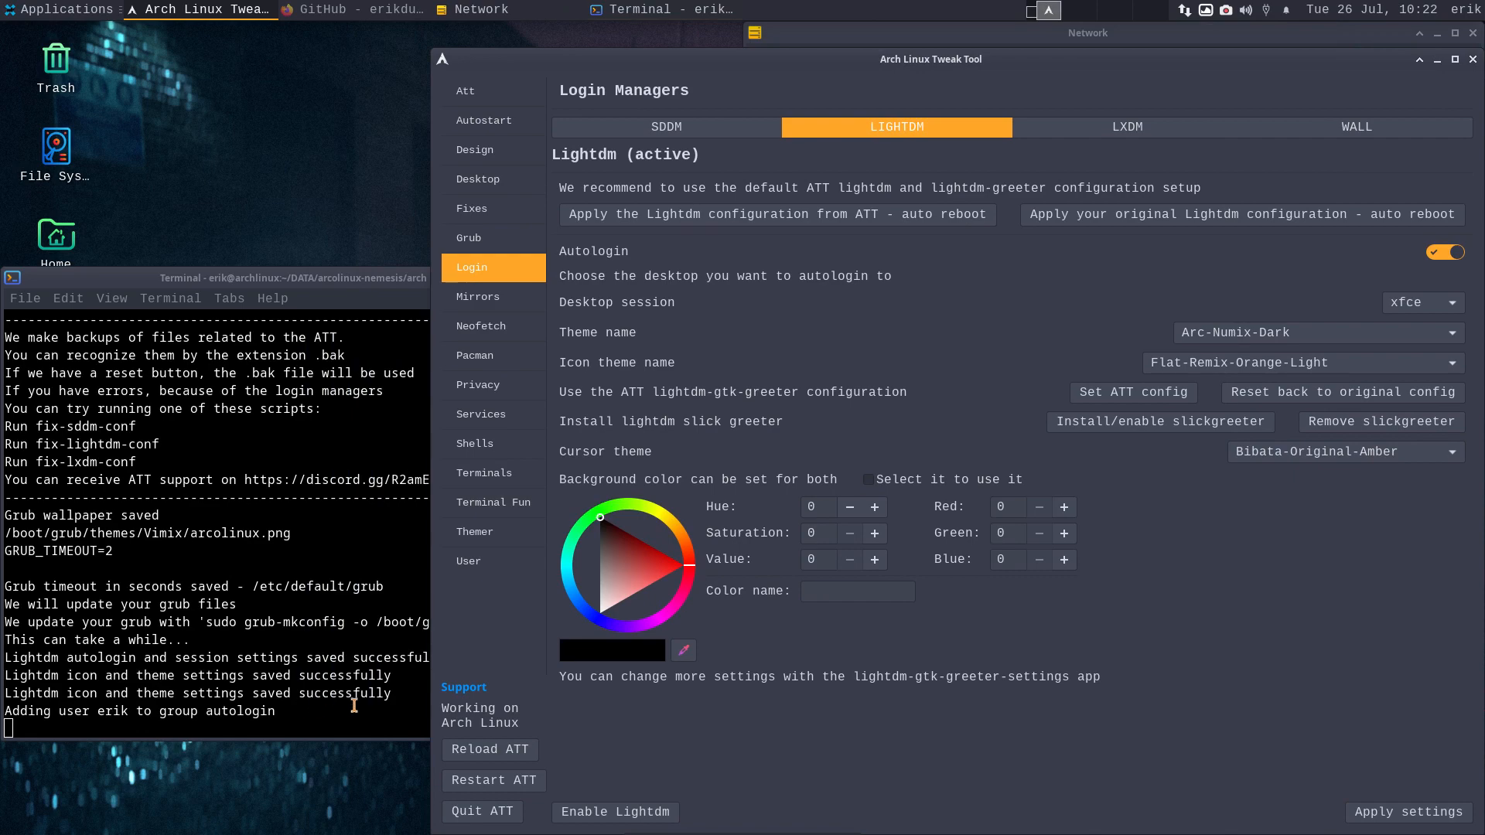
- Install the ATT collection of LightDM login backgrounds
{"action": "left_click", "coordinate": [1371, 137]}
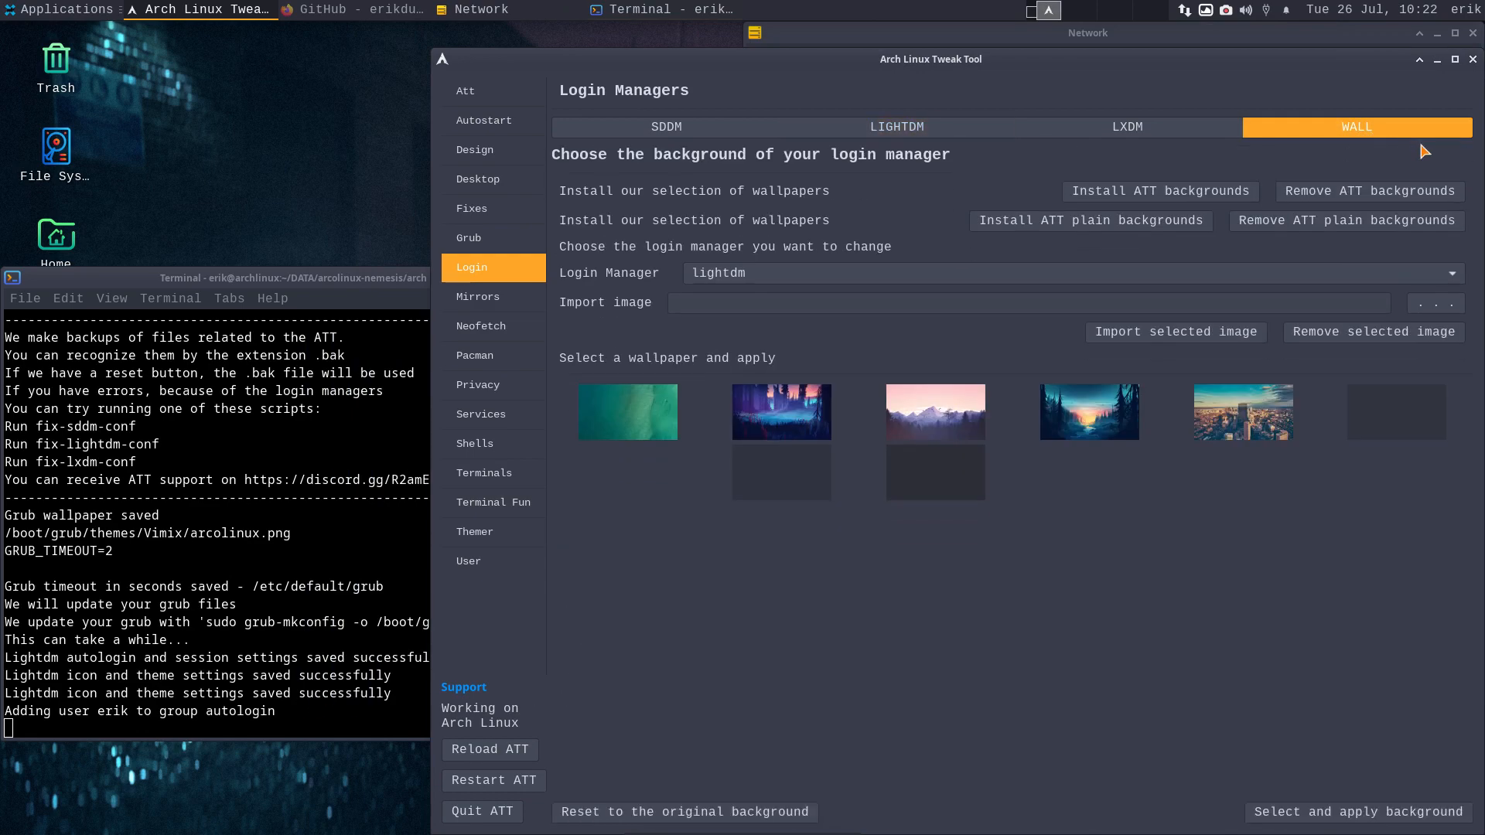
{"action": "left_click", "coordinate": [1160, 191]}
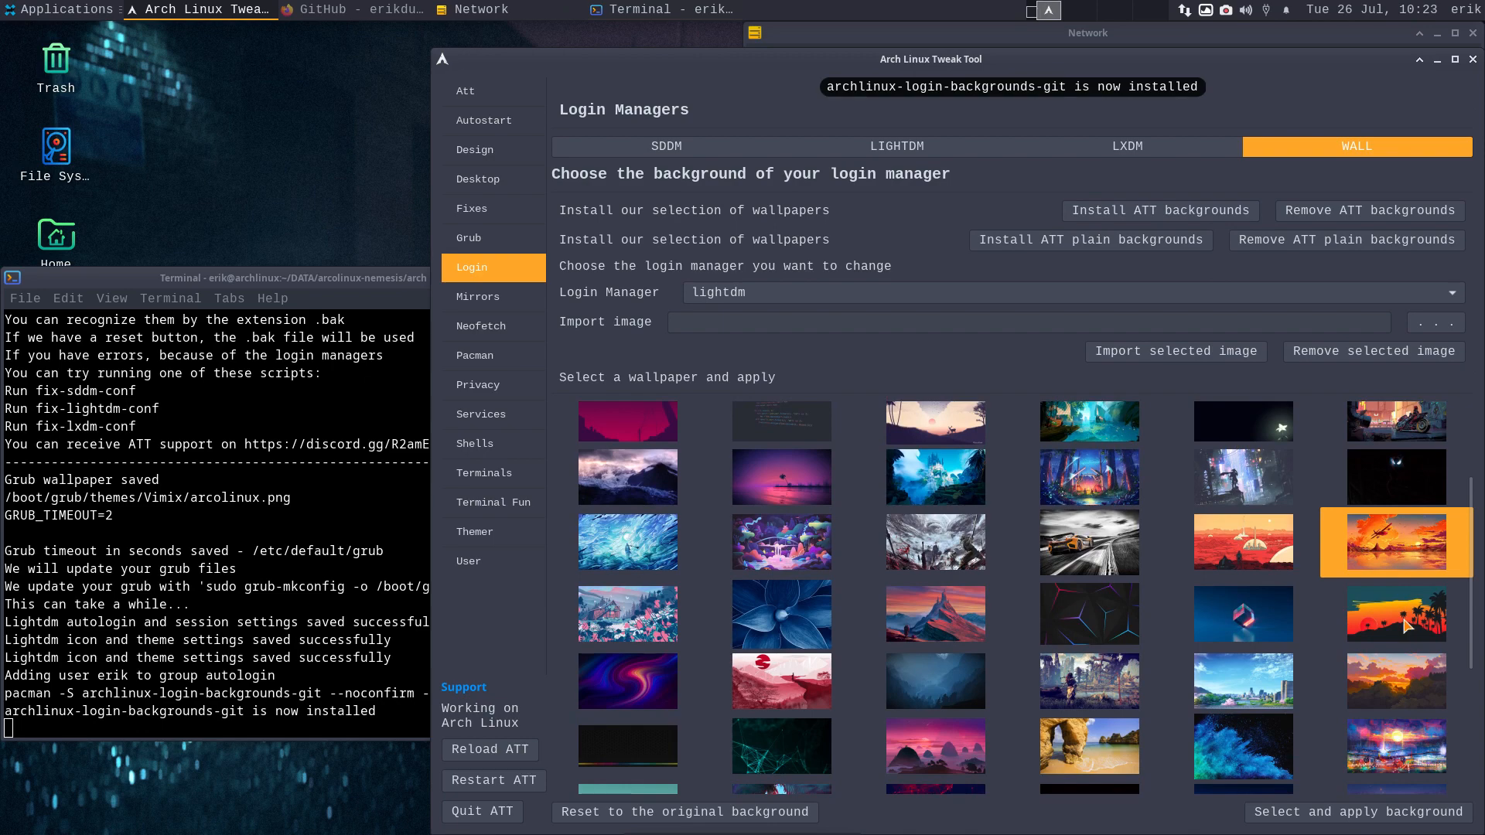
{"action": "scroll", "coordinate": [1404, 611], "scroll_direction": "down", "scroll_amount": 10}
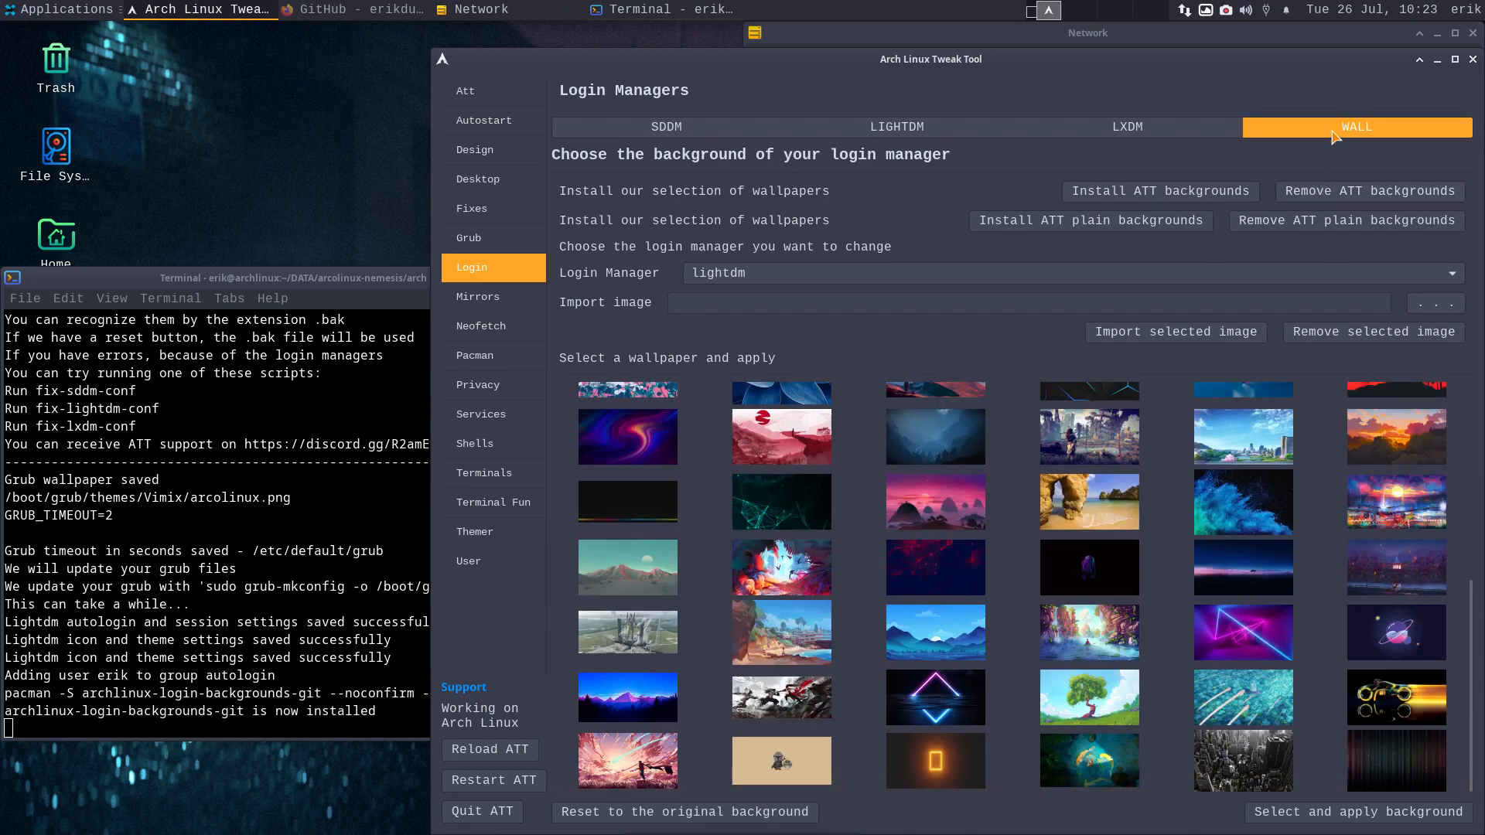
{"action": "scroll", "coordinate": [1377, 546], "scroll_direction": "up", "scroll_amount": 5}
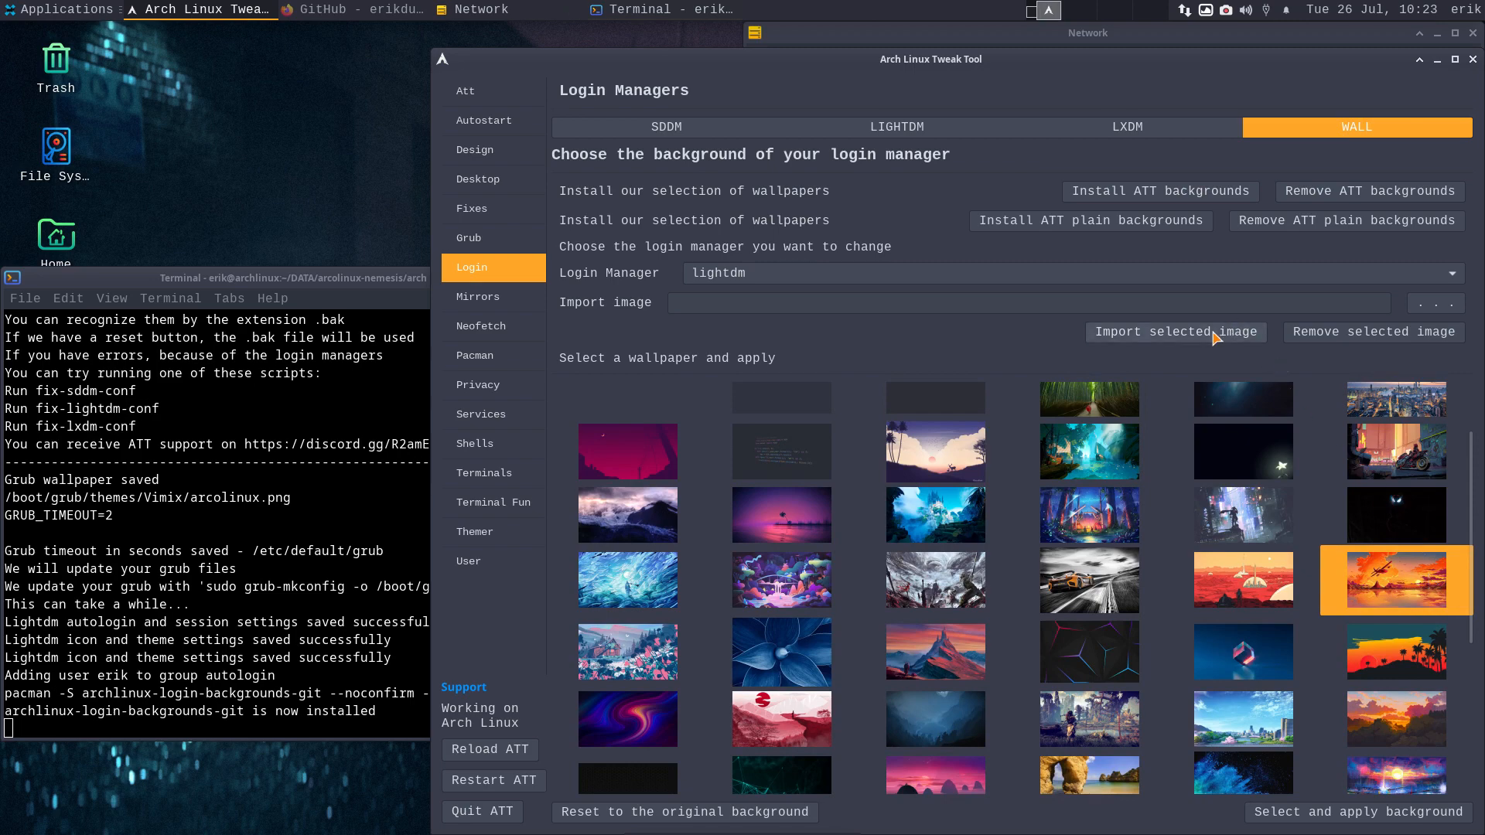
- Try twice to apply the orange sunset login wallpaper, then return to the LightDM settings
{"action": "double_click", "coordinate": [1111, 65]}
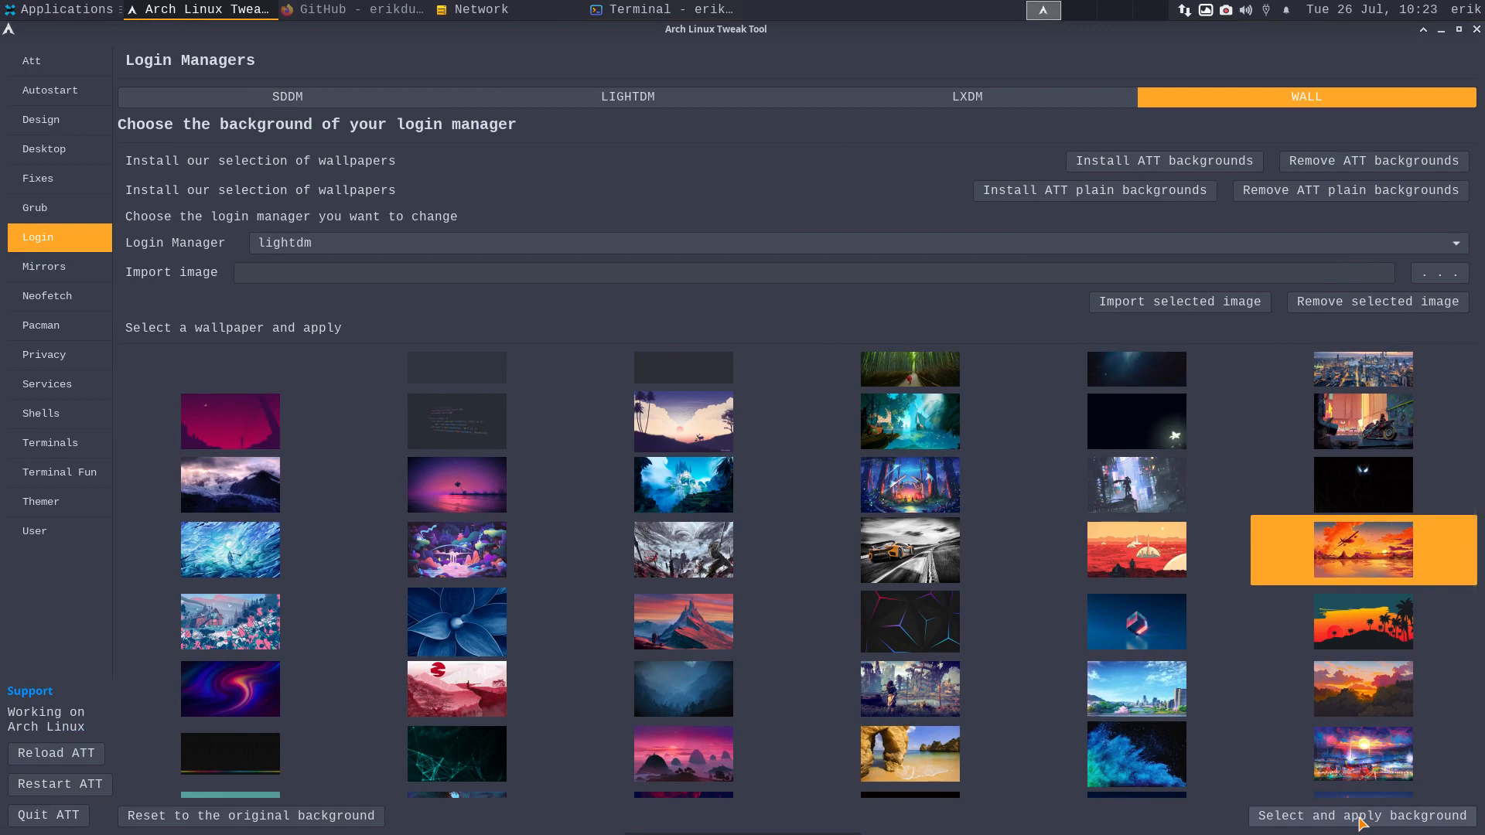
{"action": "left_click", "coordinate": [1360, 818]}
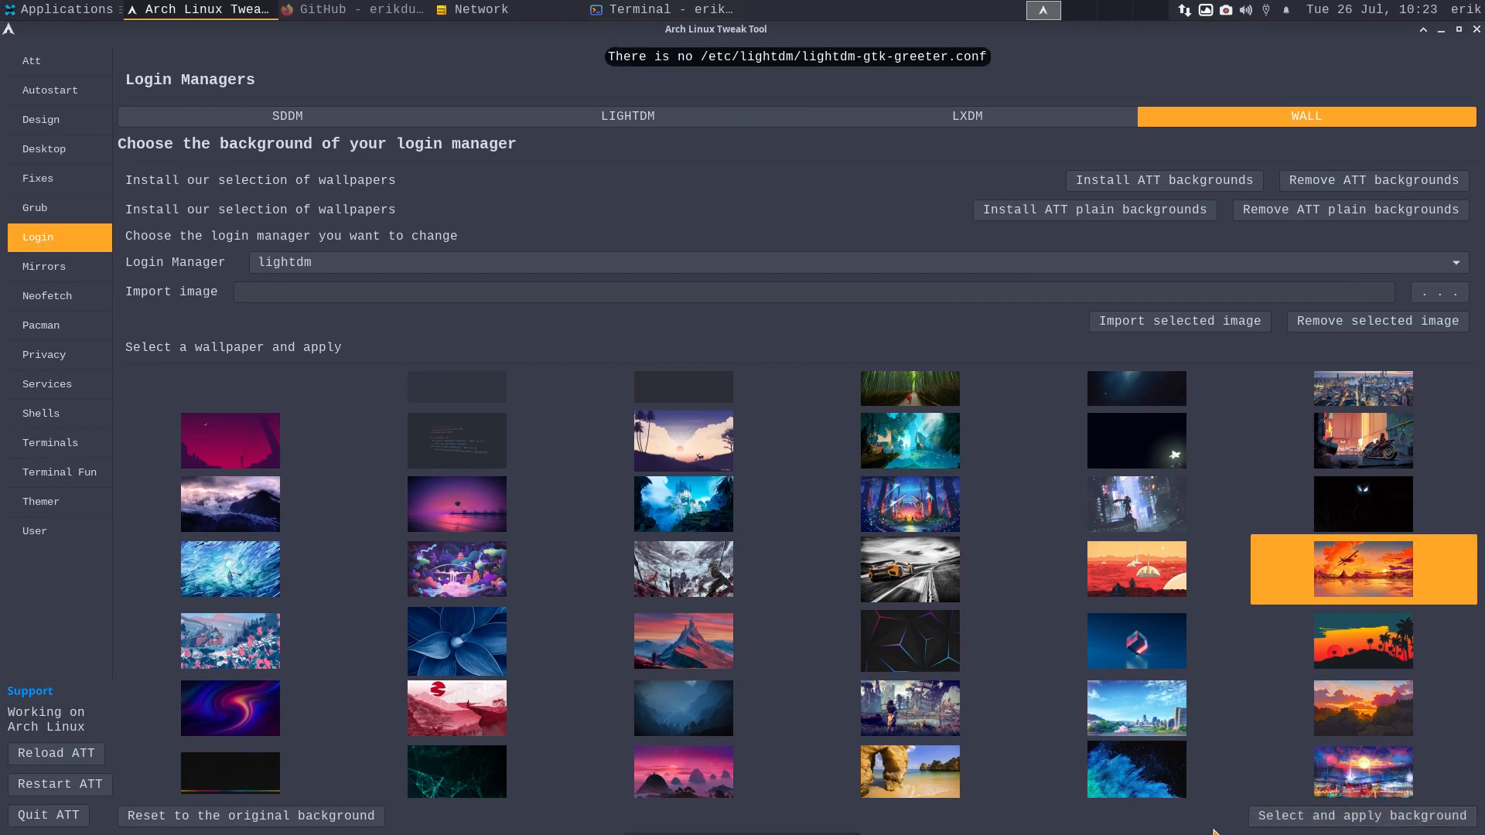
{"action": "scroll", "coordinate": [758, 89], "scroll_direction": "down", "scroll_amount": 1}
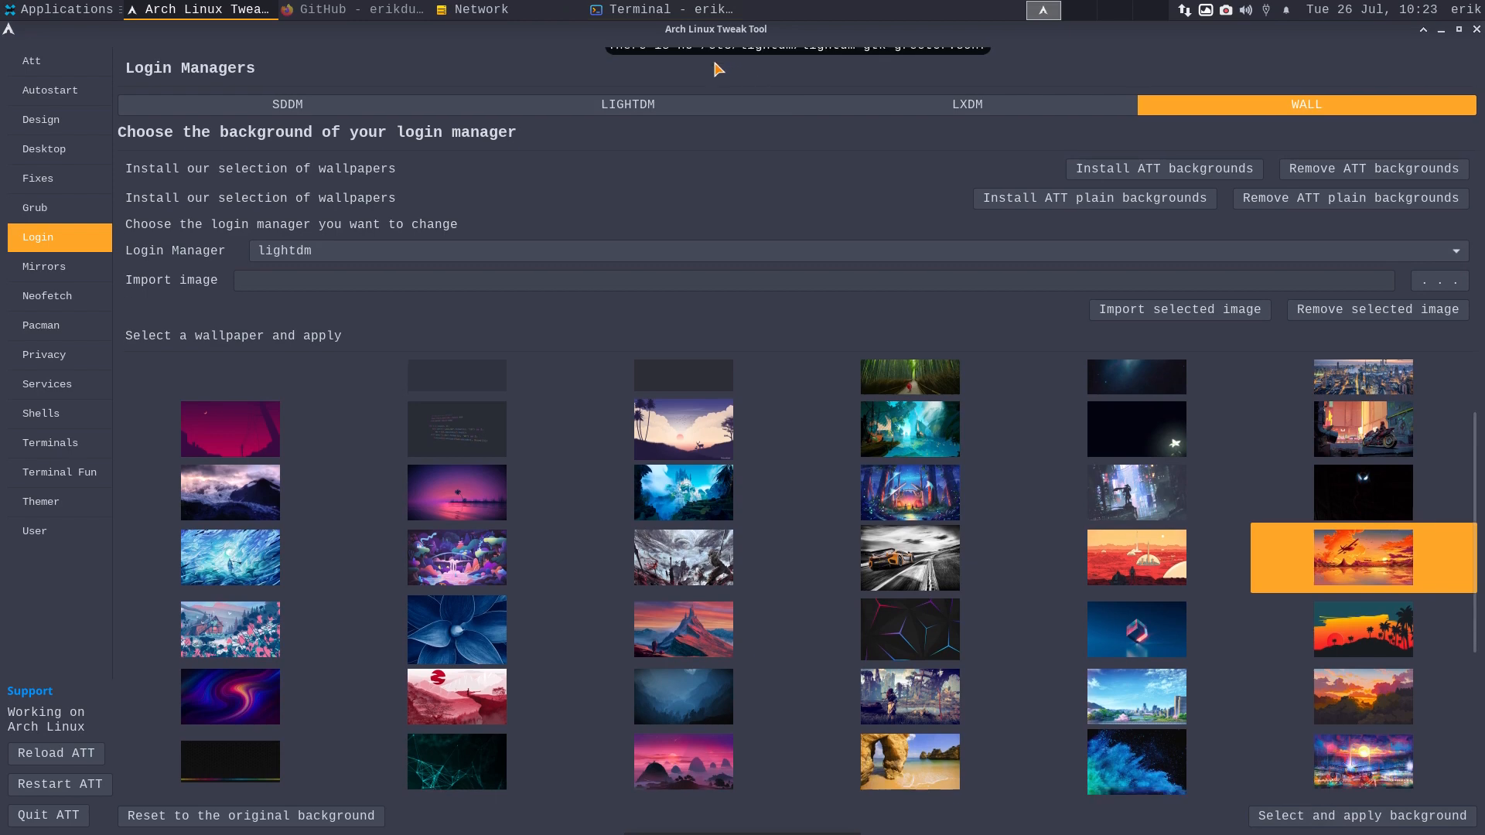
{"action": "left_click", "coordinate": [1370, 818]}
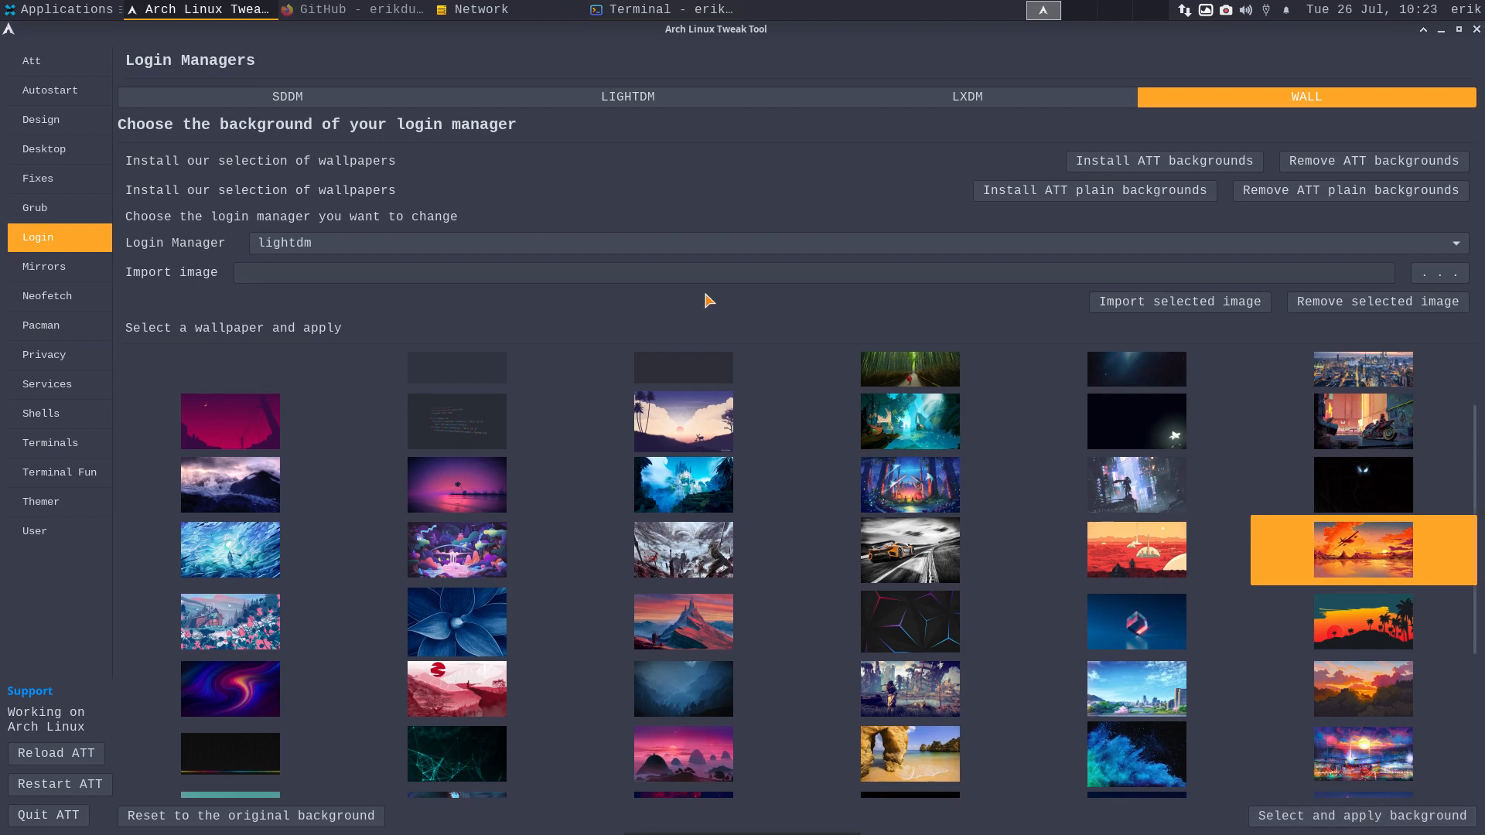
{"action": "left_click", "coordinate": [652, 101]}
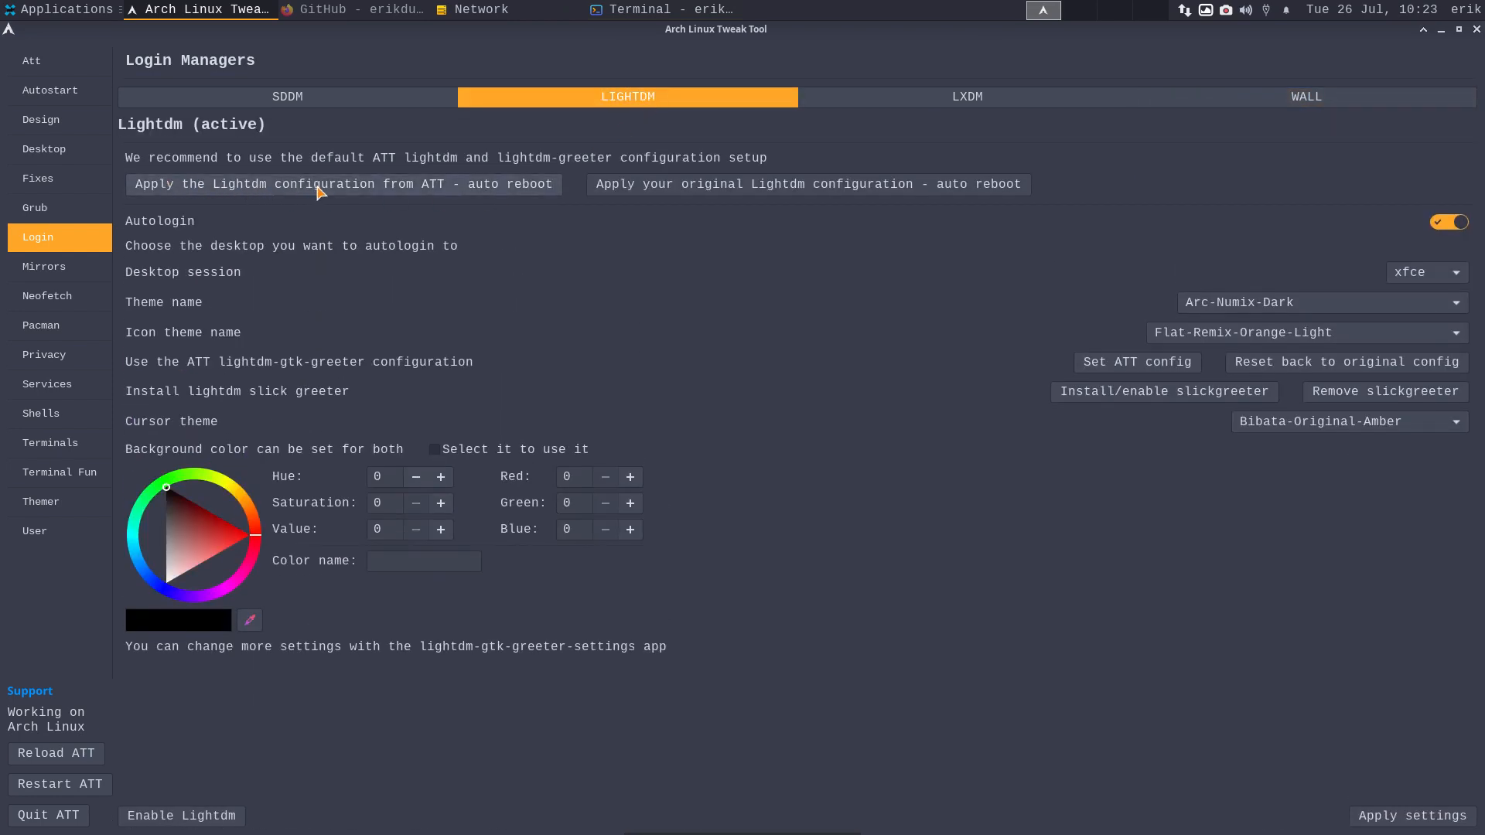
- Apply the ATT LightDM configuration and reopen the LightDM settings, maximized, after the restart
{"action": "left_click", "coordinate": [511, 185]}
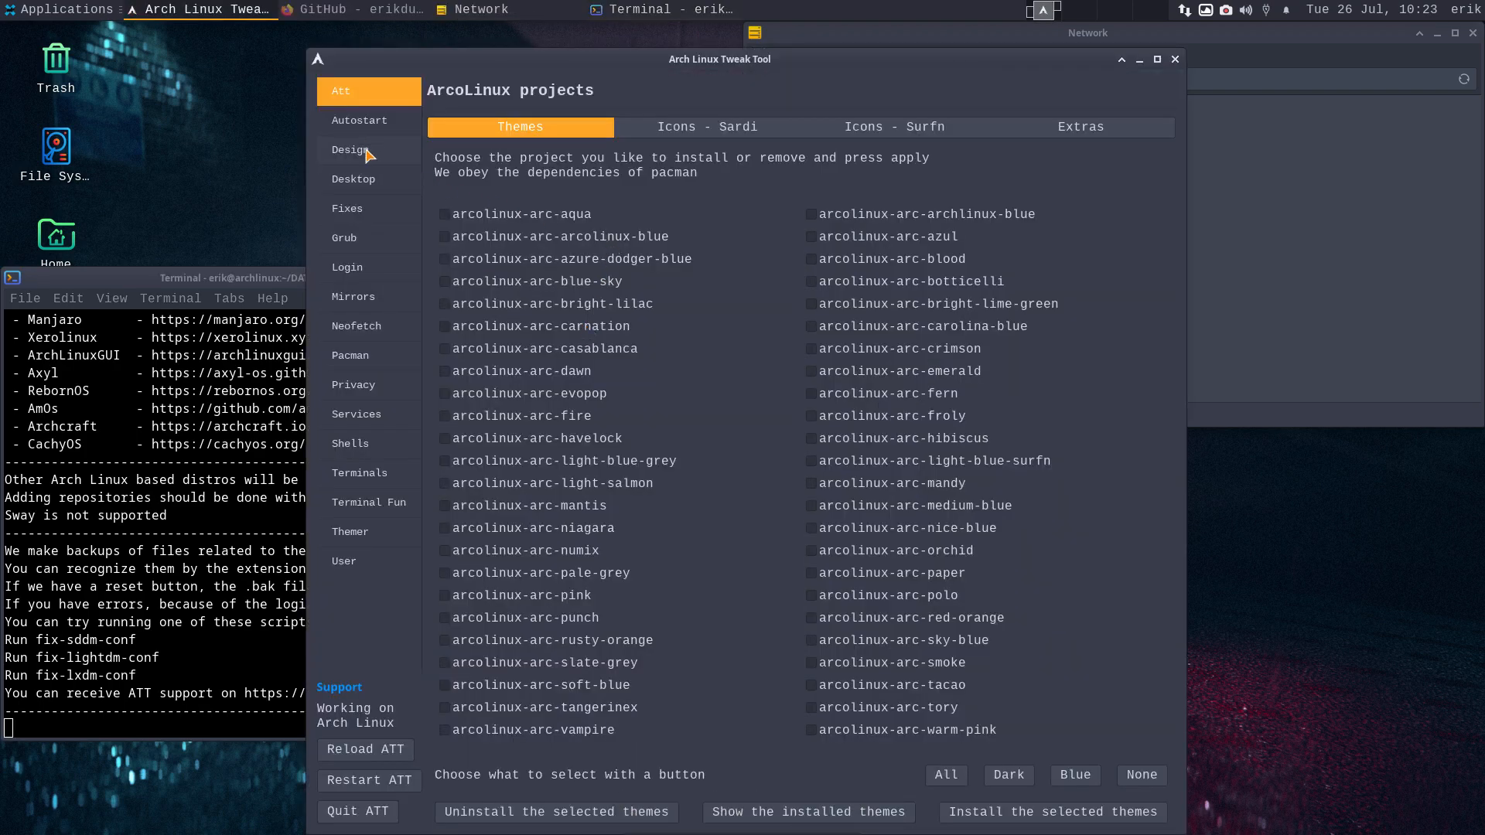
{"action": "left_click", "coordinate": [374, 264]}
{"action": "left_click", "coordinate": [729, 130]}
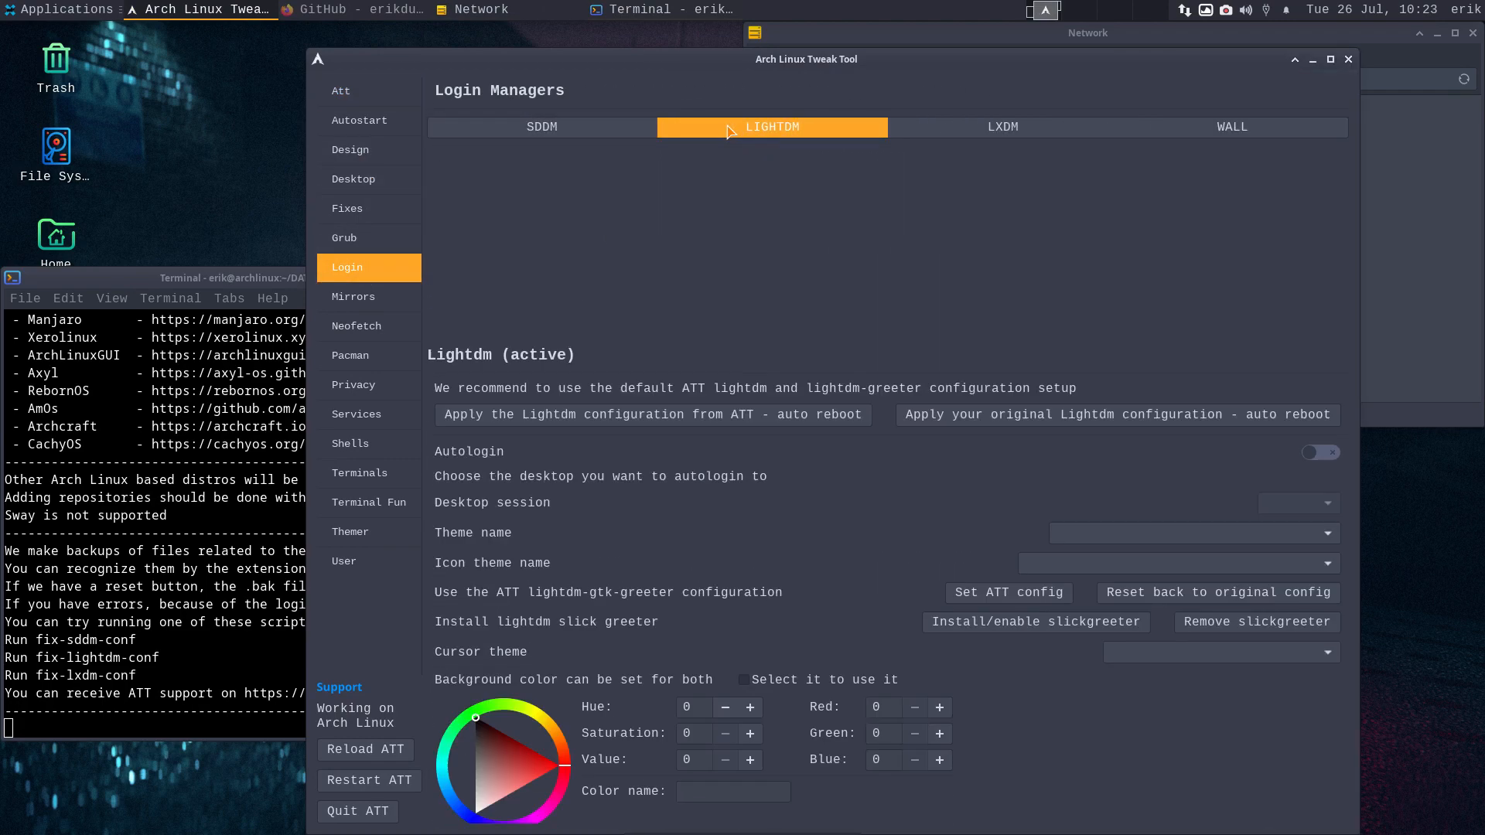
{"action": "left_click", "coordinate": [1330, 60]}
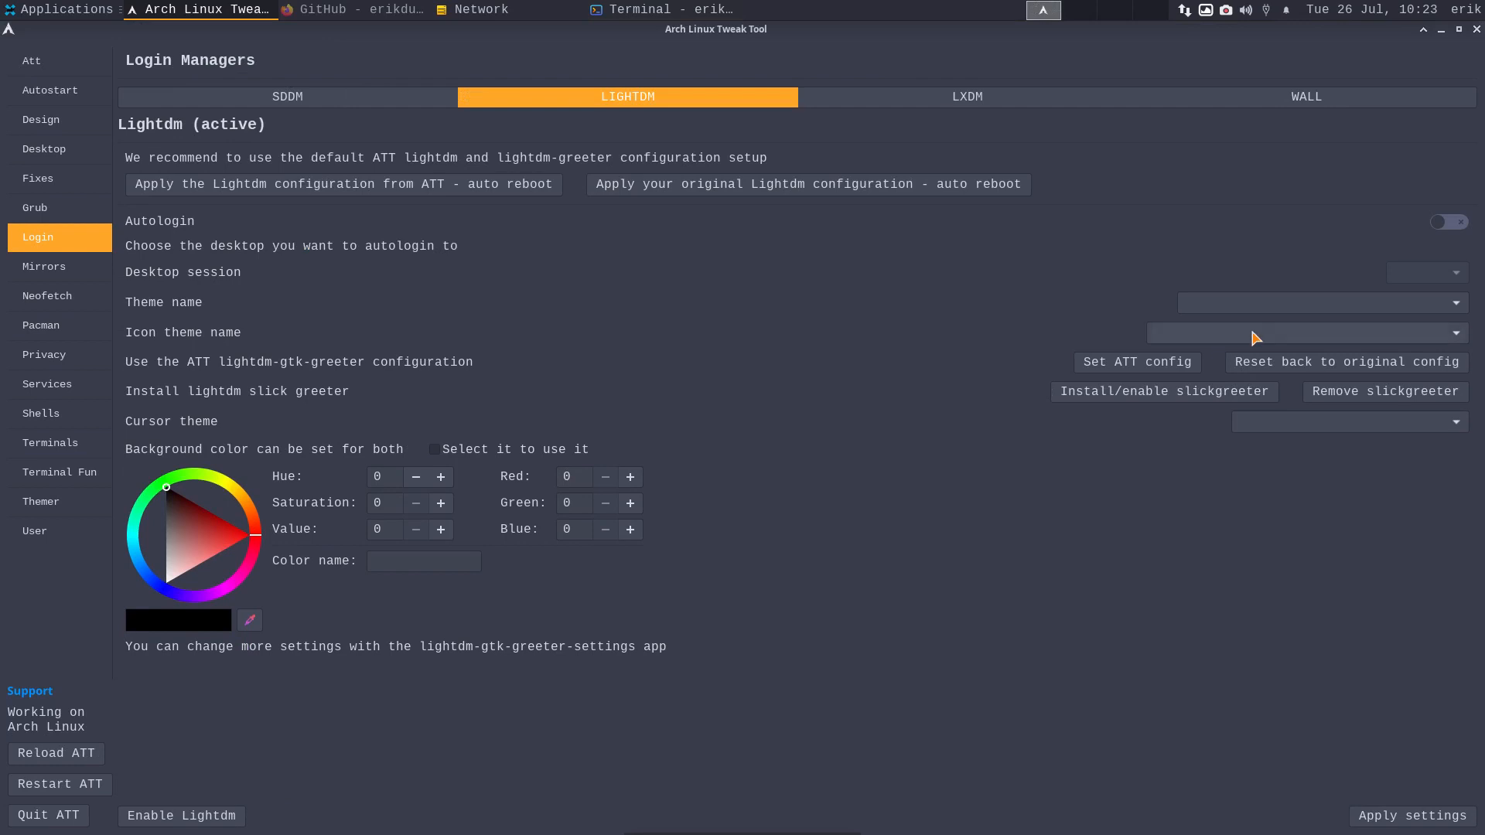
- Enable autologin into xfce and set the login theme to Arc-Numix-Dark
{"action": "left_click", "coordinate": [1450, 223]}
{"action": "left_click", "coordinate": [1446, 272]}
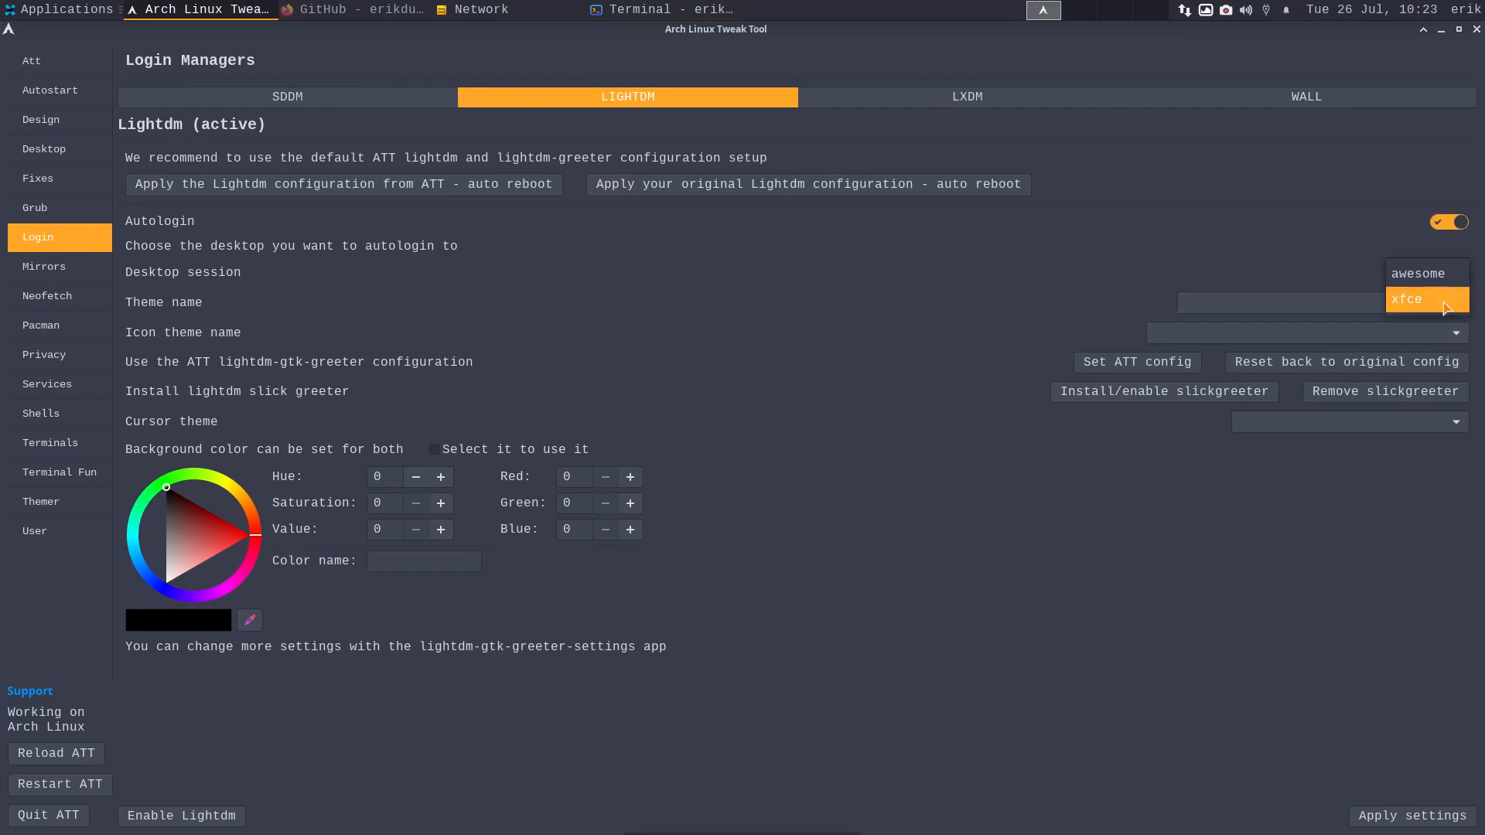
{"action": "left_click", "coordinate": [1446, 300]}
{"action": "left_click", "coordinate": [1440, 304]}
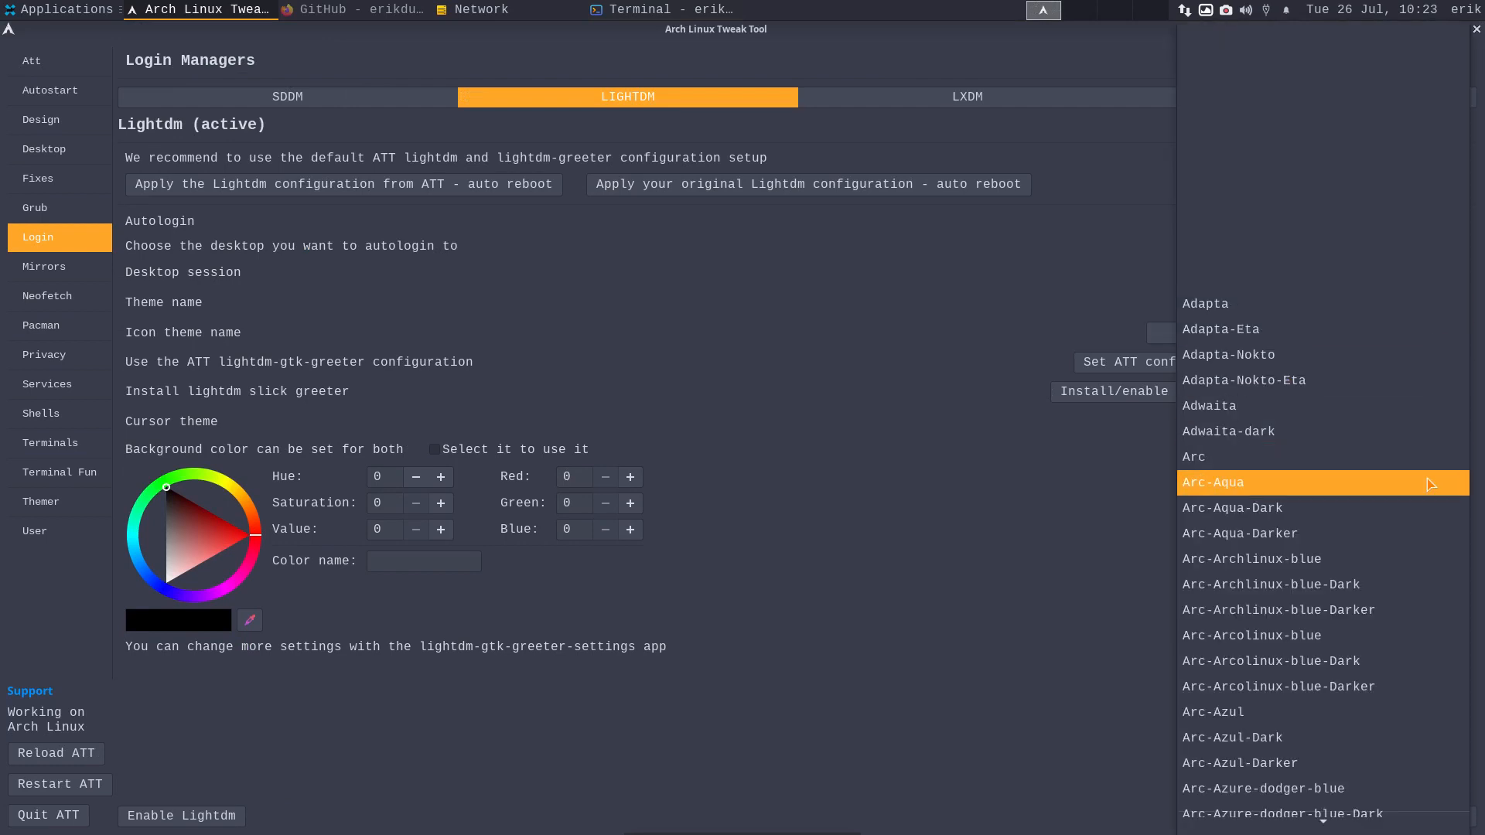
{"action": "left_click", "coordinate": [1411, 501]}
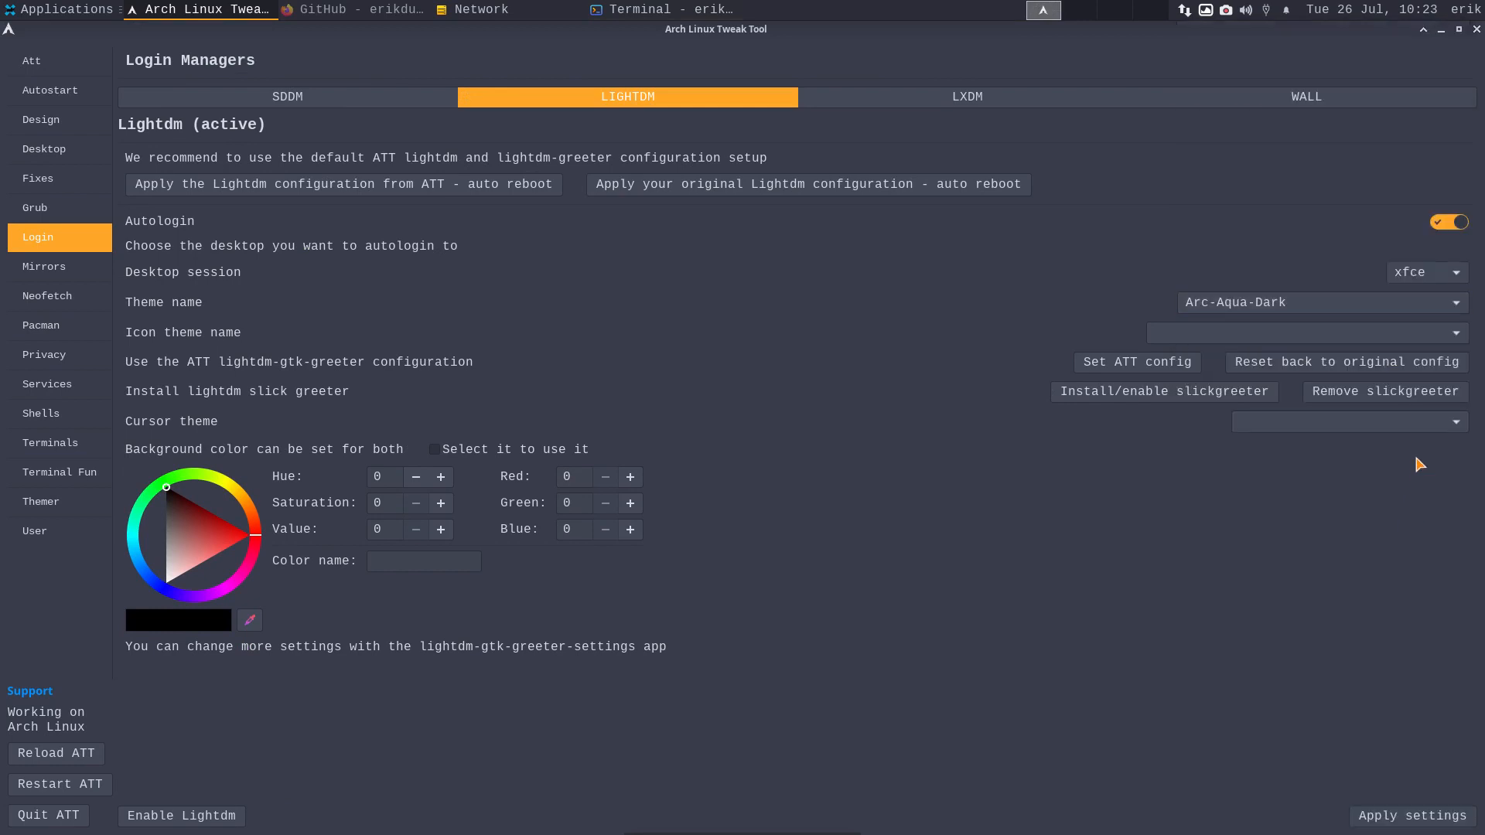
{"action": "left_click", "coordinate": [1442, 312]}
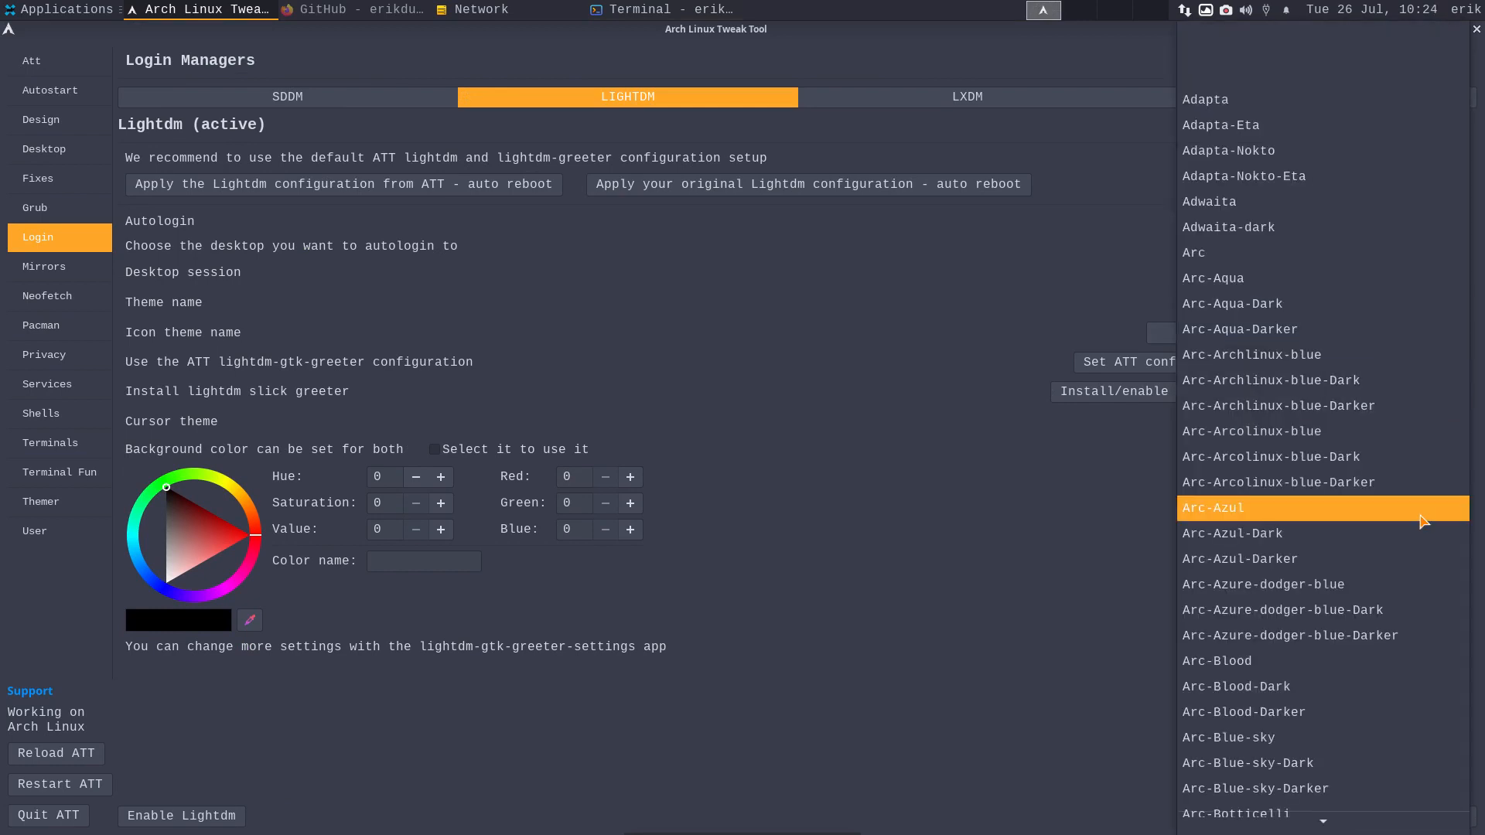
{"action": "scroll", "coordinate": [1422, 510], "scroll_direction": "down", "scroll_amount": 5}
{"action": "scroll", "coordinate": [1422, 522], "scroll_direction": "down", "scroll_amount": 12}
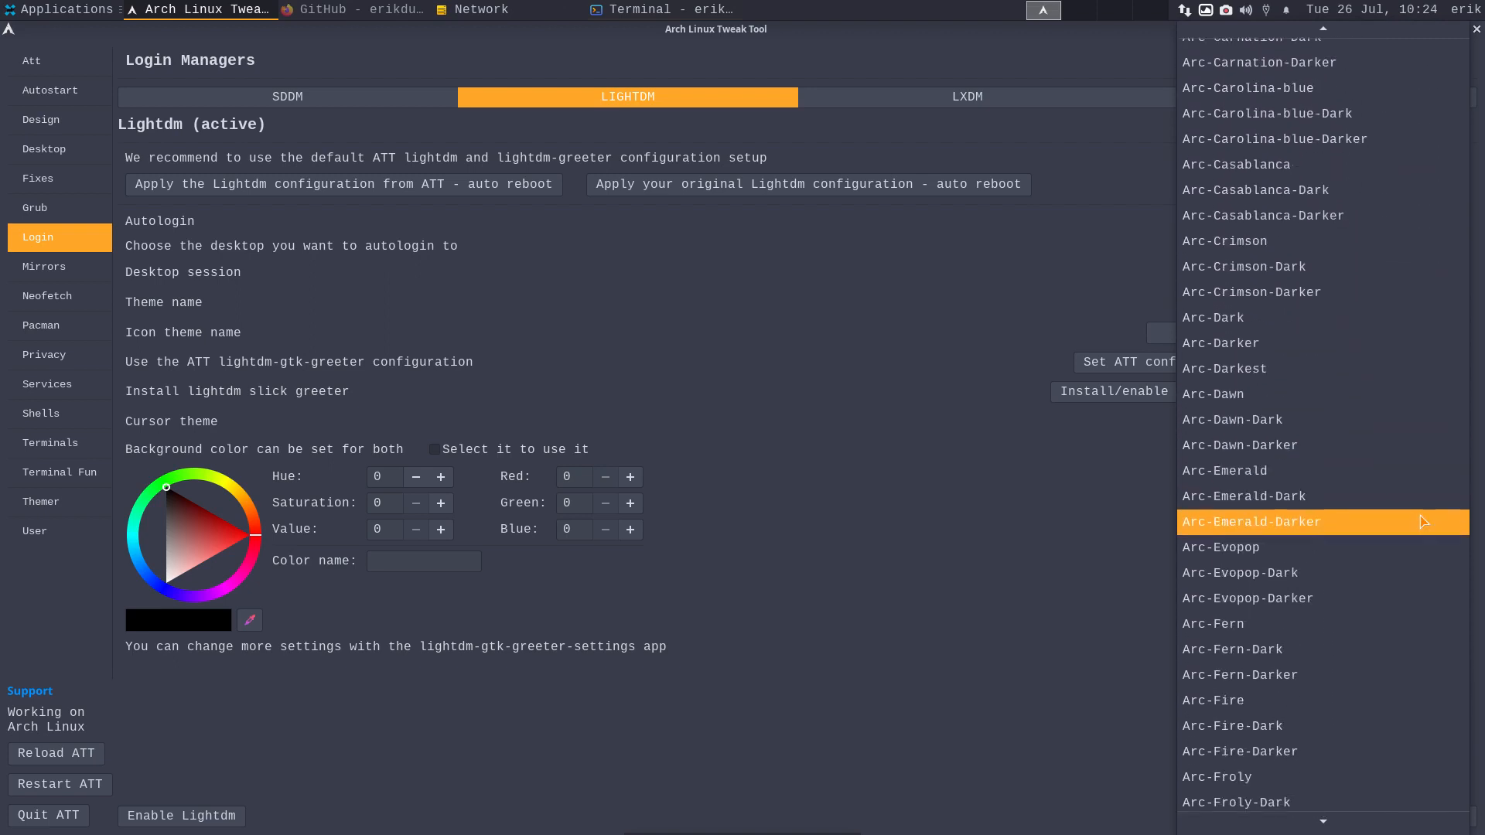
{"action": "scroll", "coordinate": [1421, 521], "scroll_direction": "down", "scroll_amount": 4}
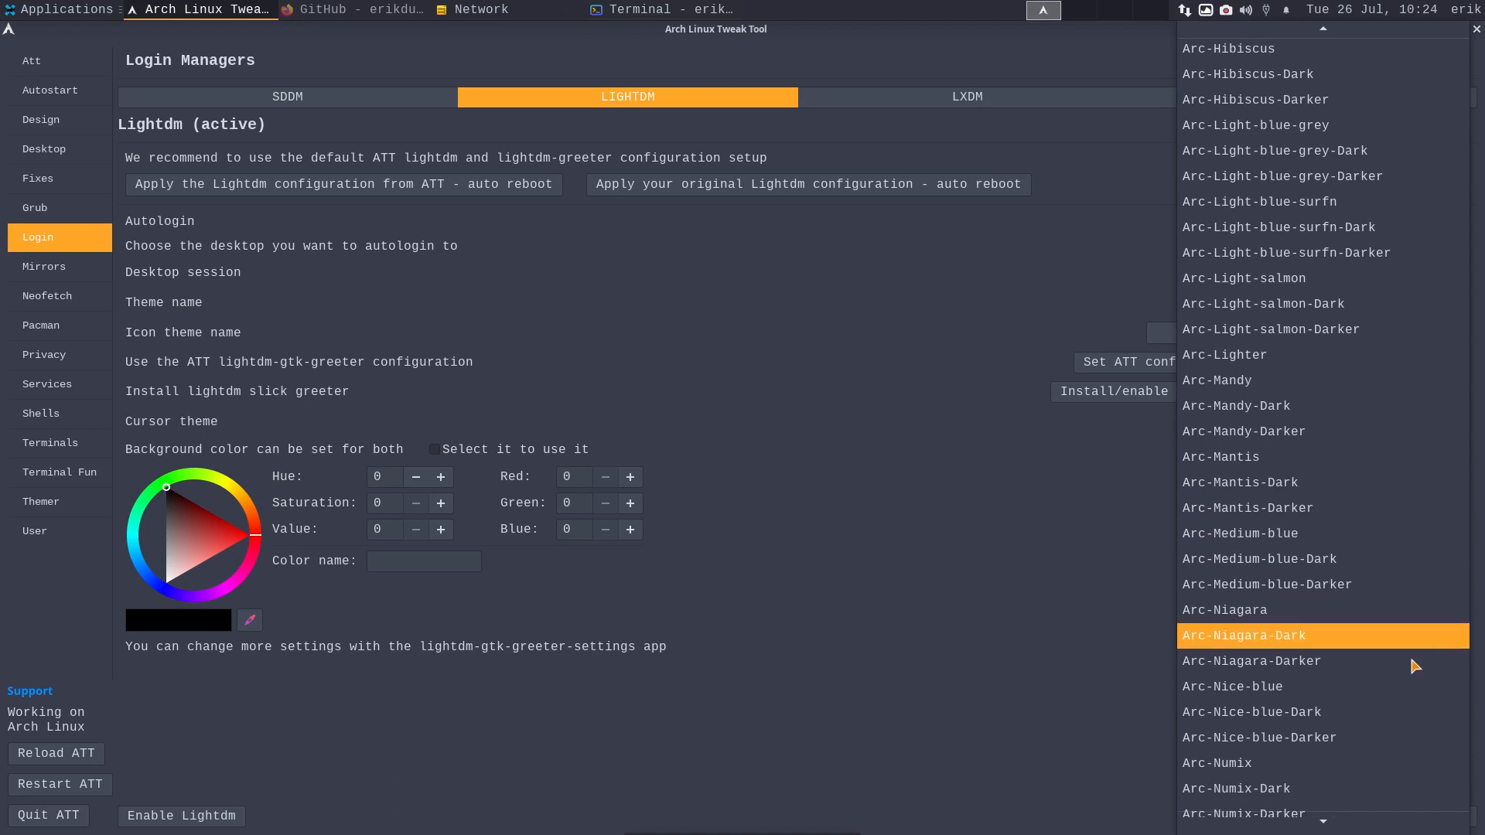
{"action": "left_click", "coordinate": [1414, 788]}
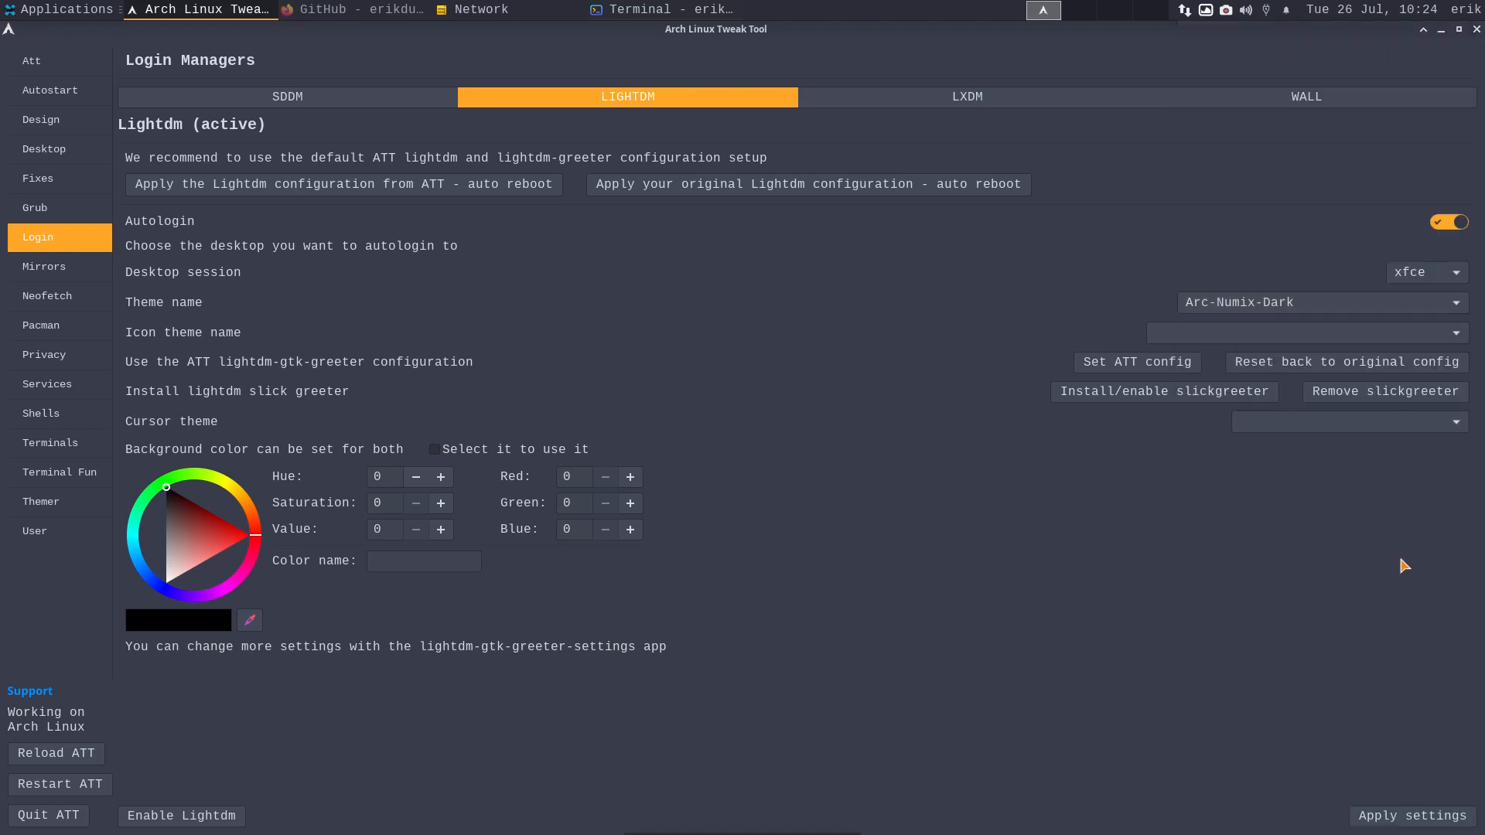
- Pick Numix-Circle icons and the Bibata-Original-Amber cursor, then save the LightDM settings
{"action": "left_click", "coordinate": [1434, 344]}
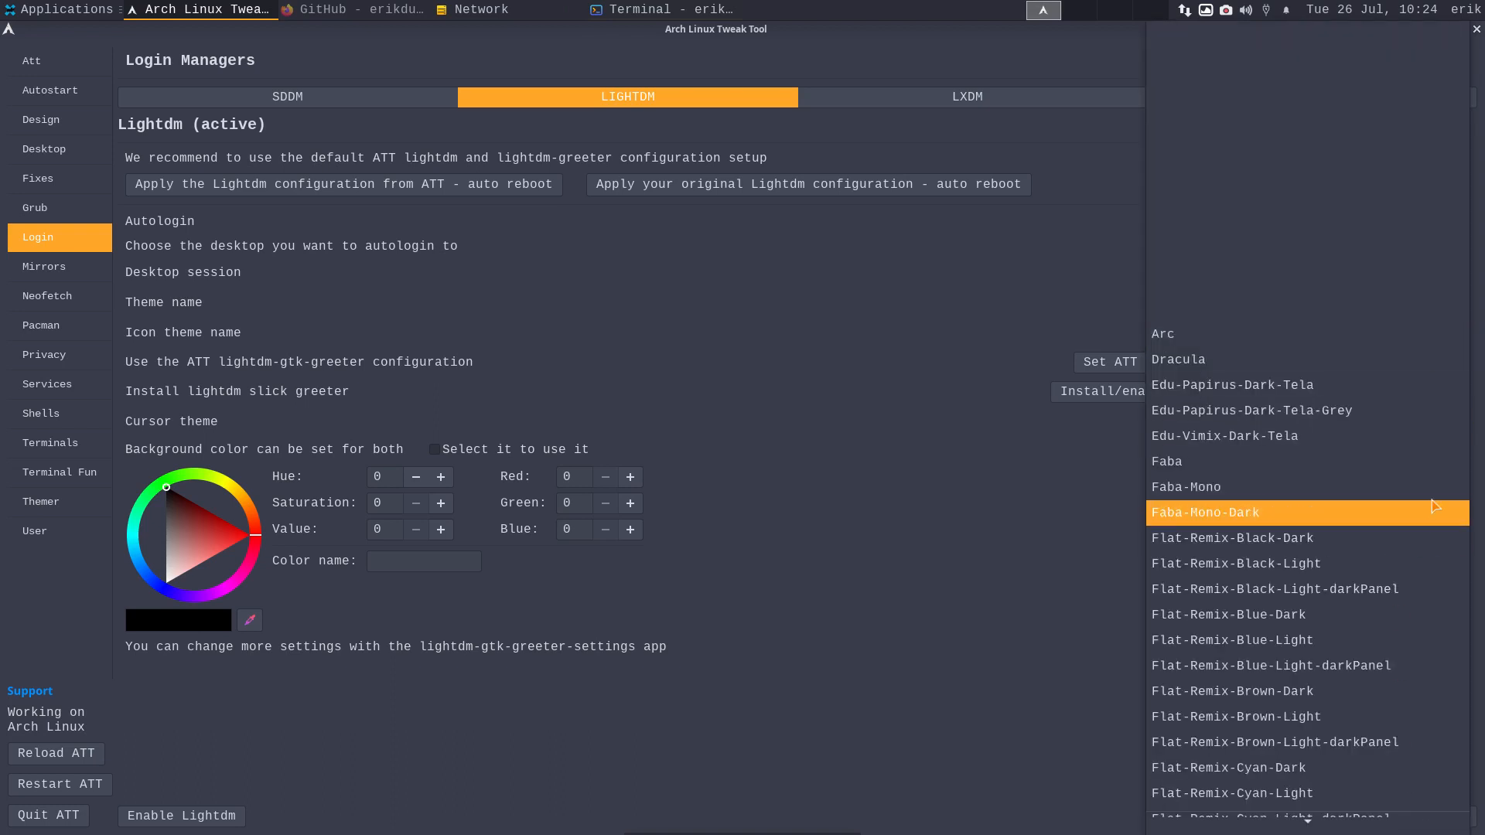
{"action": "left_click", "coordinate": [1075, 492]}
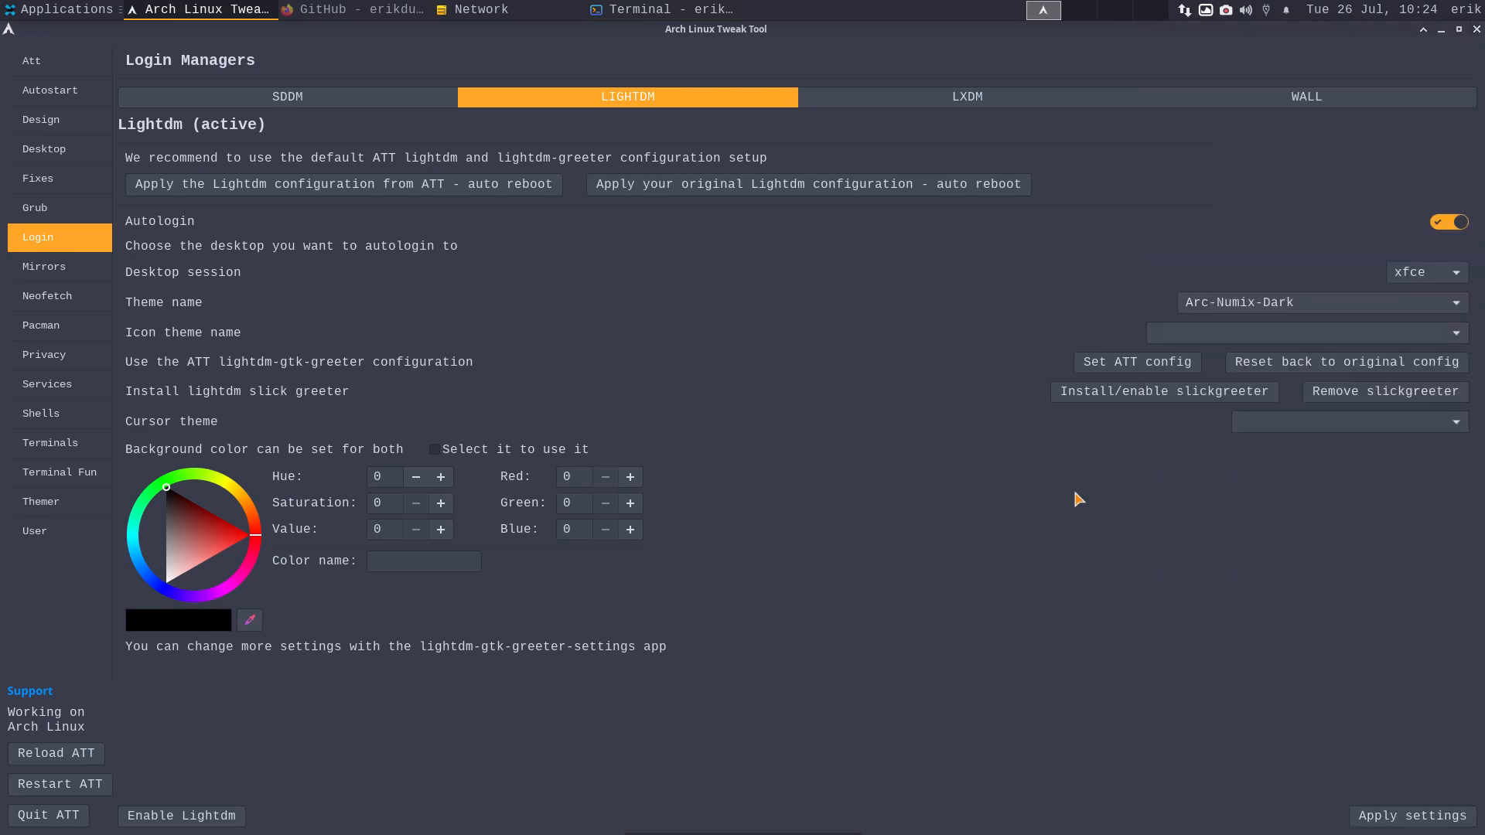
{"action": "left_click", "coordinate": [1361, 336]}
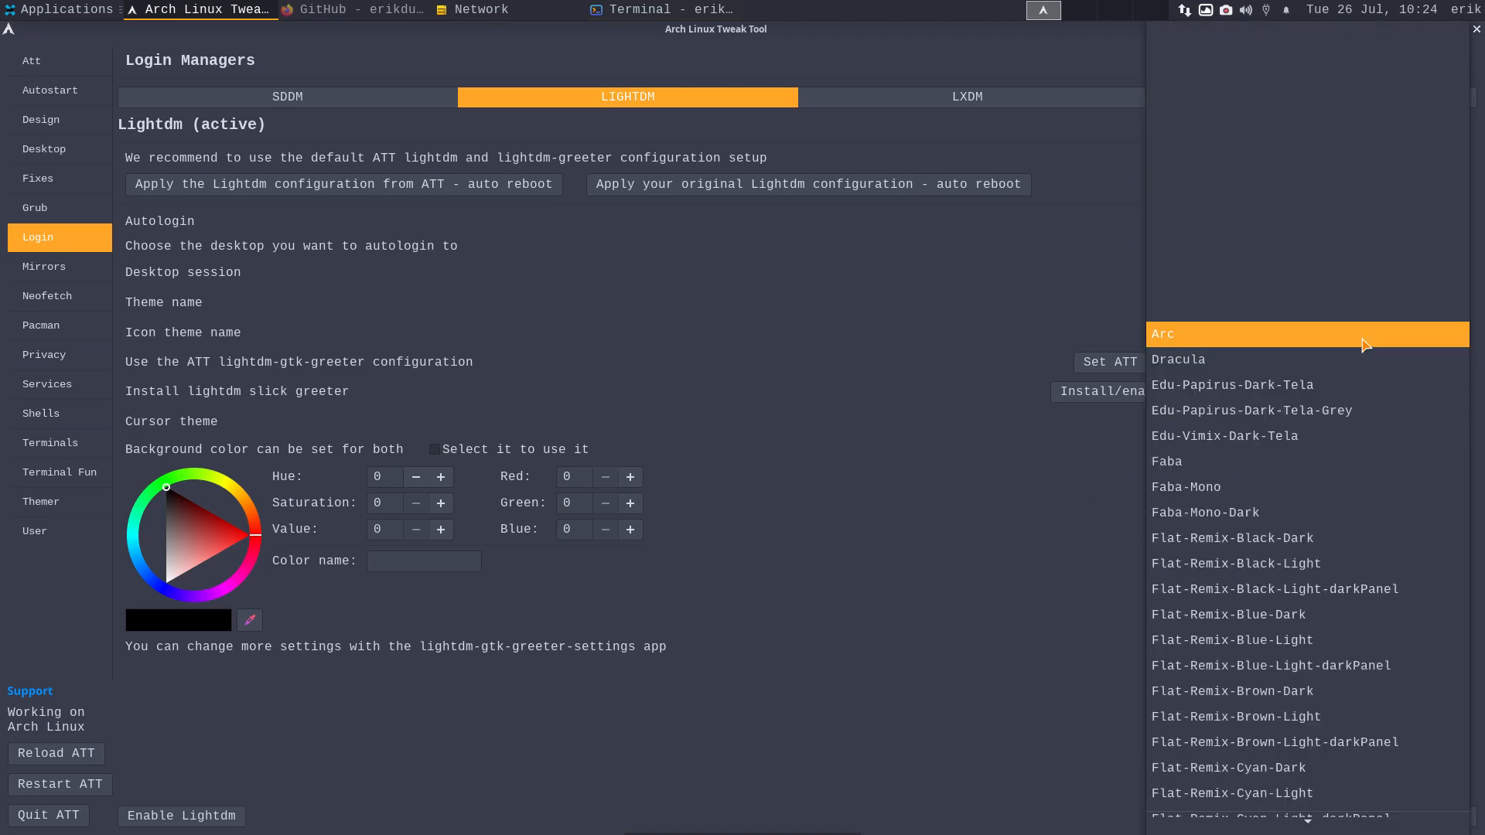
{"action": "scroll", "coordinate": [1373, 700], "scroll_direction": "down", "scroll_amount": 20}
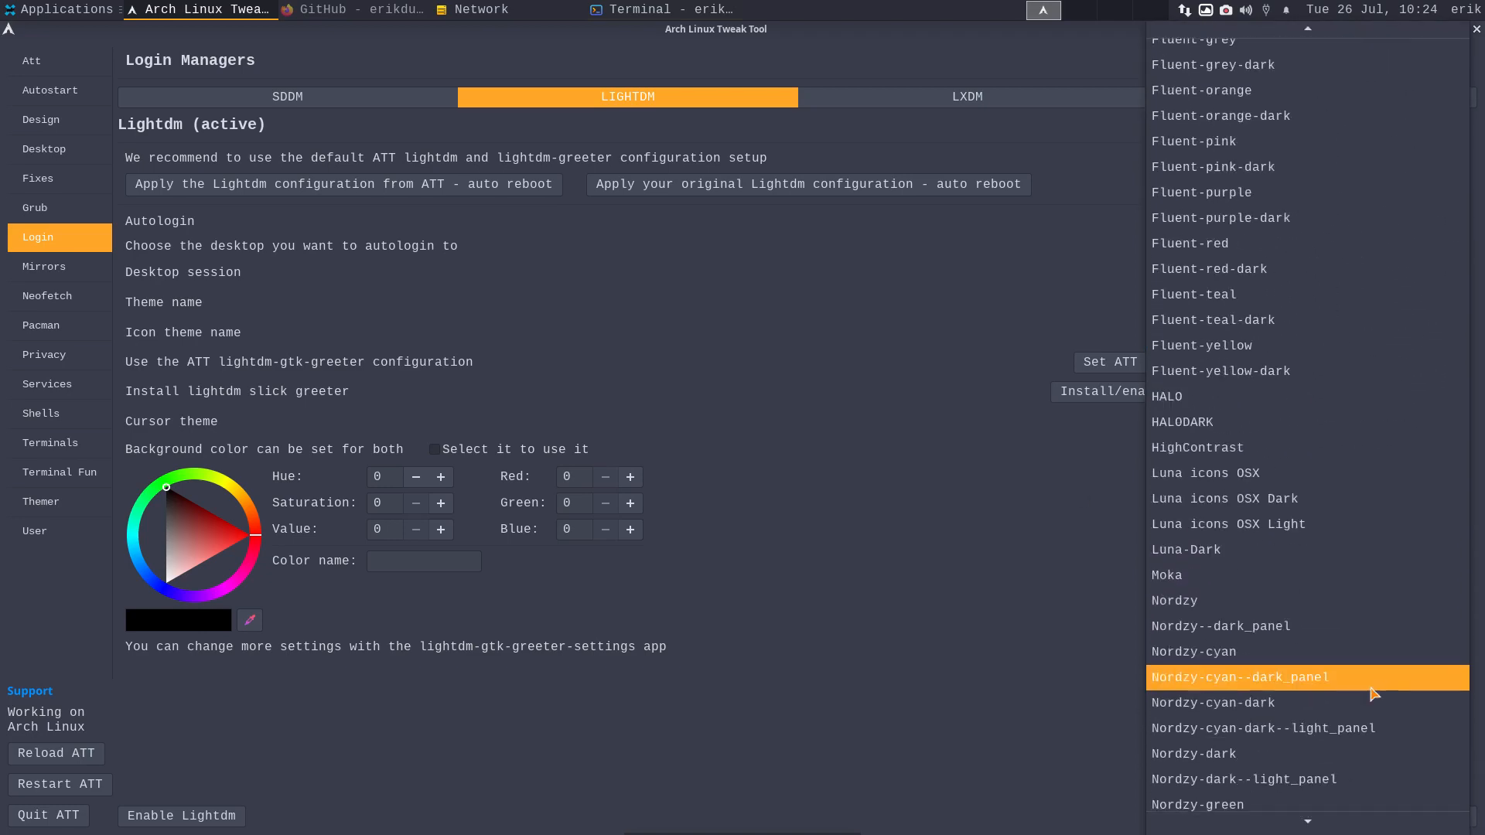
{"action": "scroll", "coordinate": [1373, 694], "scroll_direction": "down", "scroll_amount": 12}
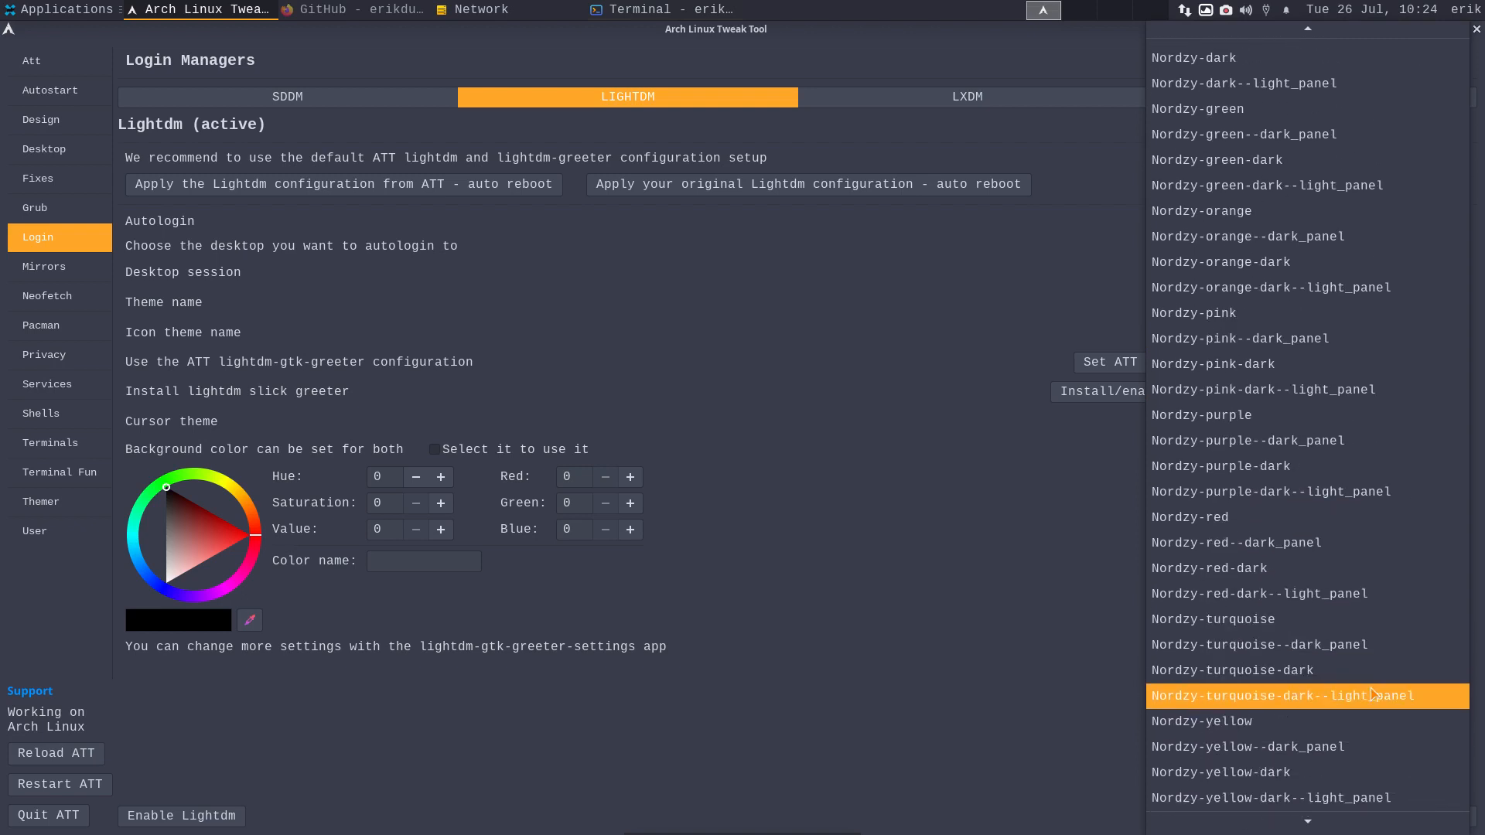
{"action": "scroll", "coordinate": [1374, 694], "scroll_direction": "down", "scroll_amount": 1}
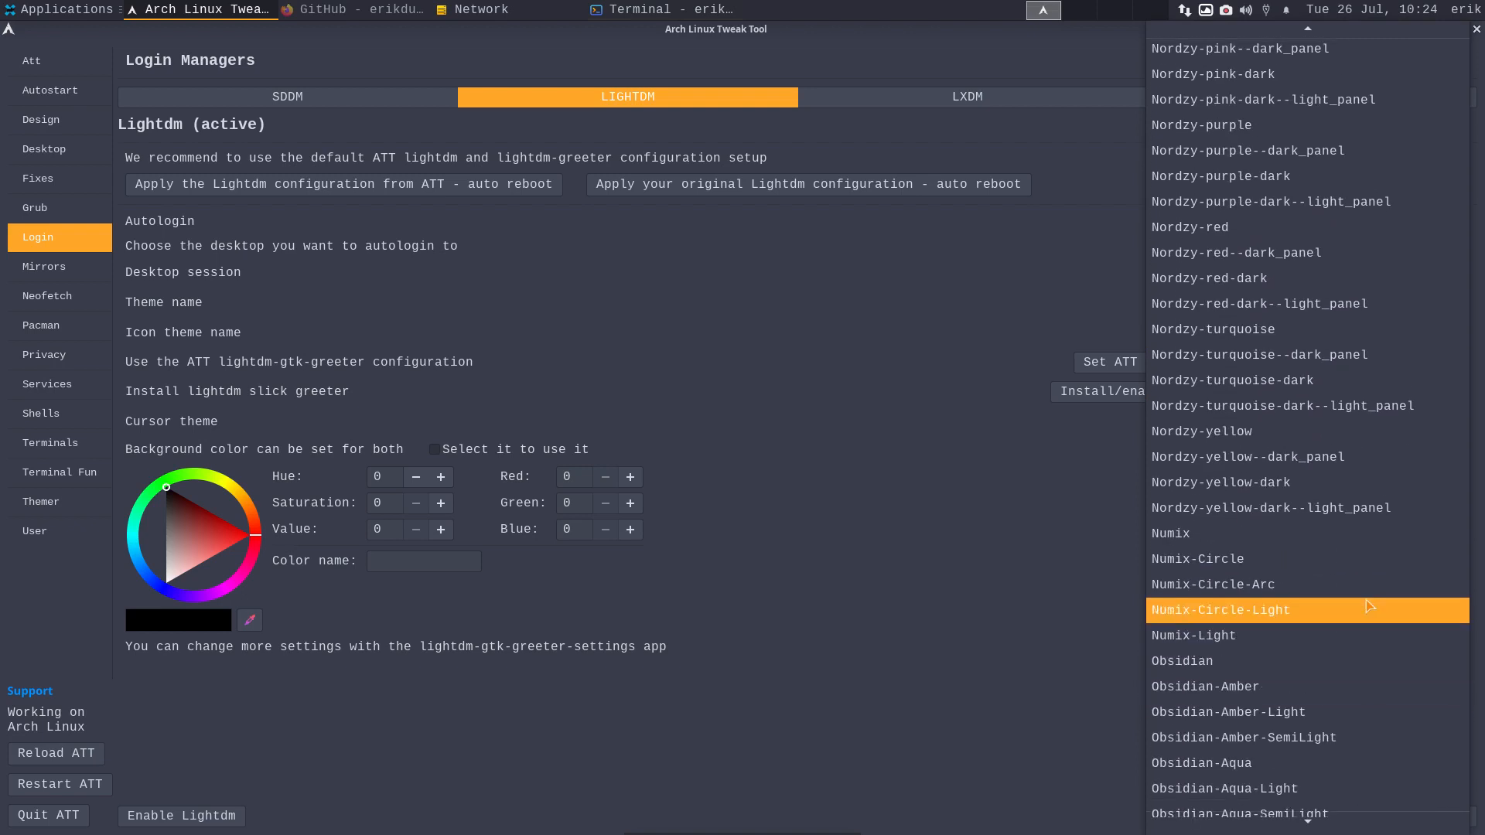
{"action": "left_click", "coordinate": [1305, 555]}
{"action": "left_click", "coordinate": [1376, 427]}
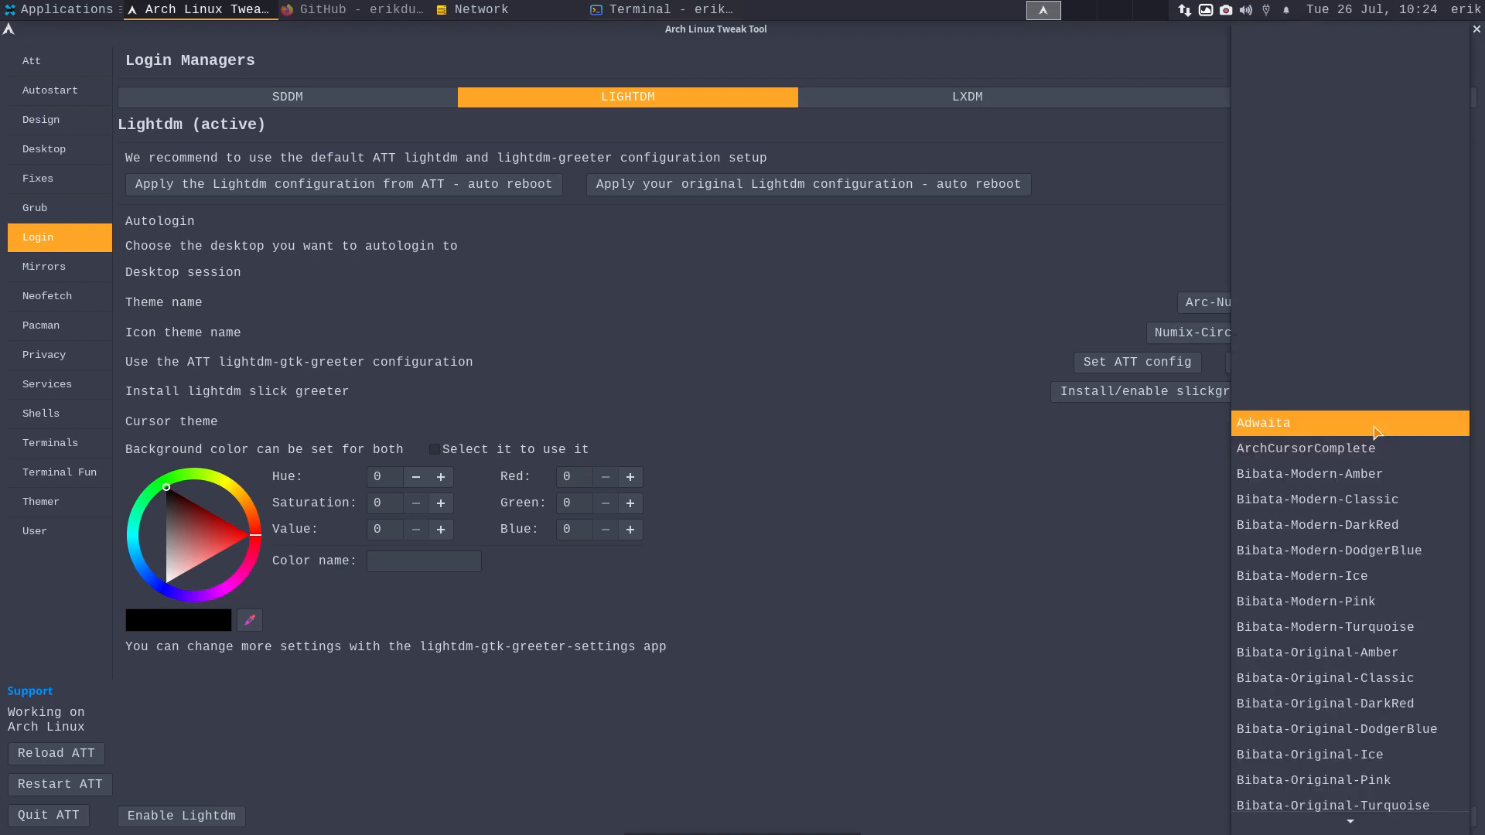
{"action": "scroll", "coordinate": [1384, 673], "scroll_direction": "down", "scroll_amount": 3}
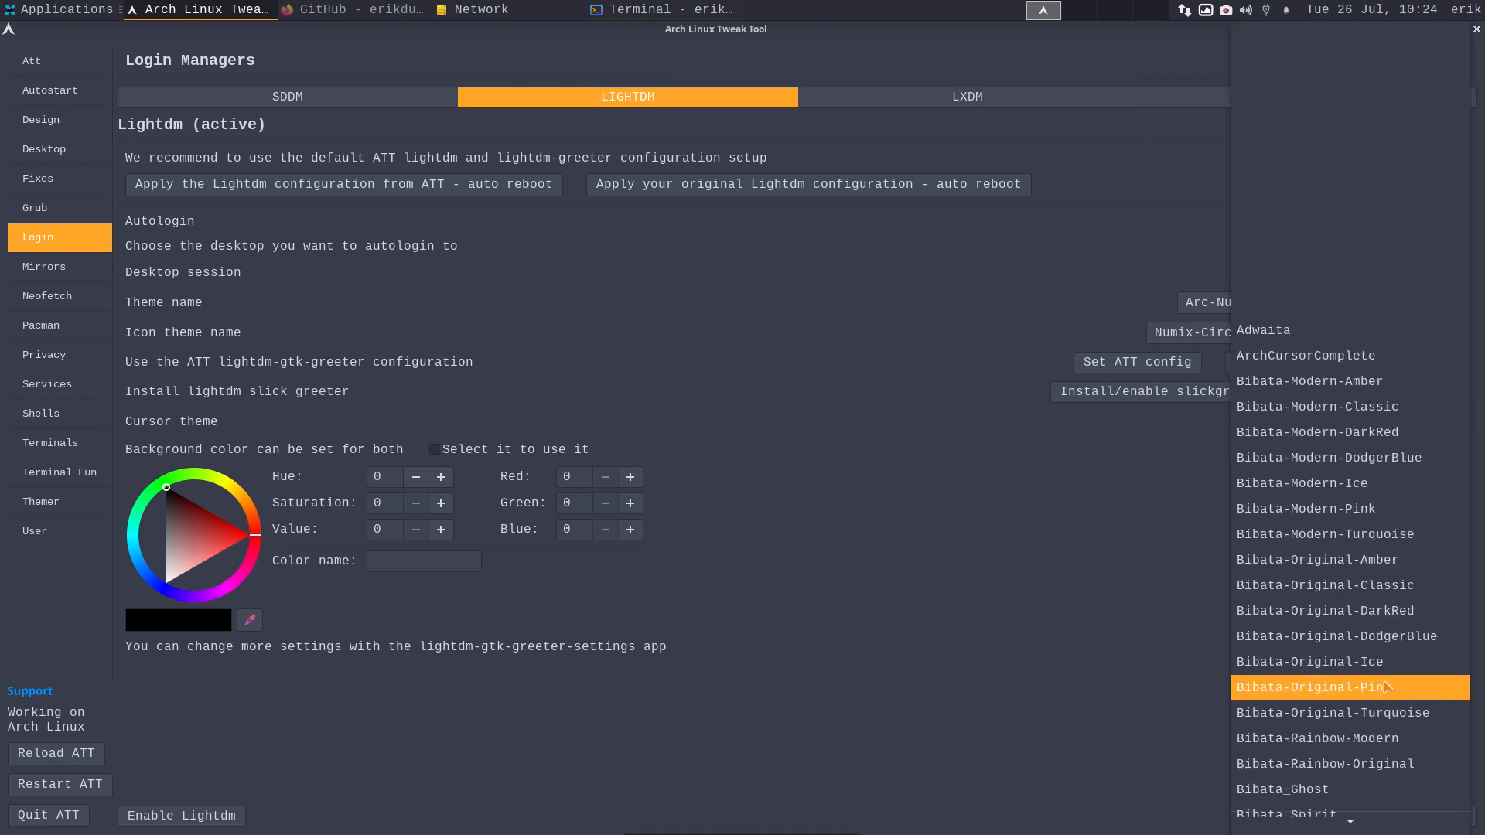
{"action": "left_click", "coordinate": [1400, 572]}
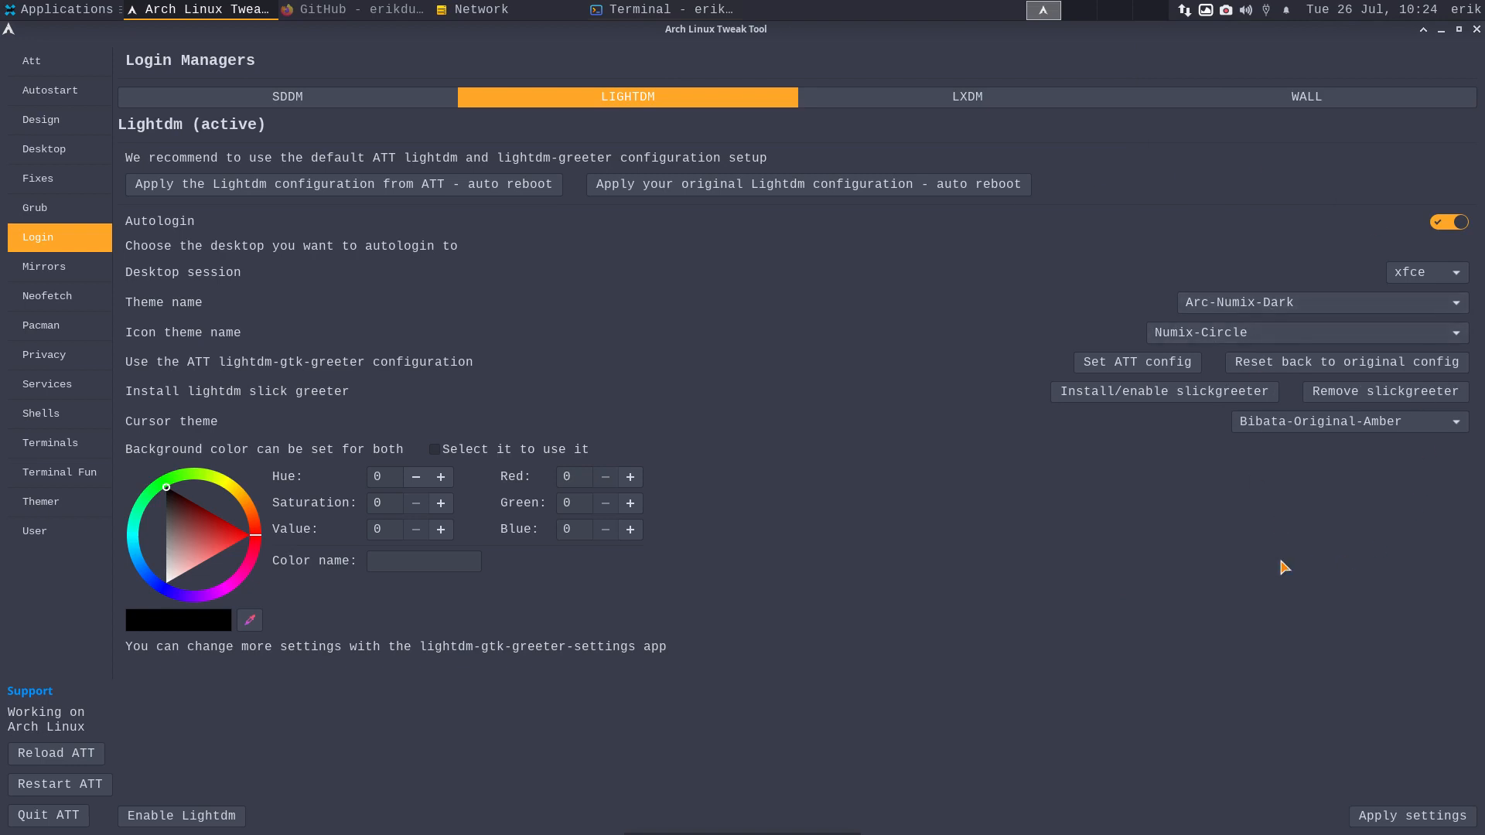
{"action": "left_click", "coordinate": [1409, 816]}
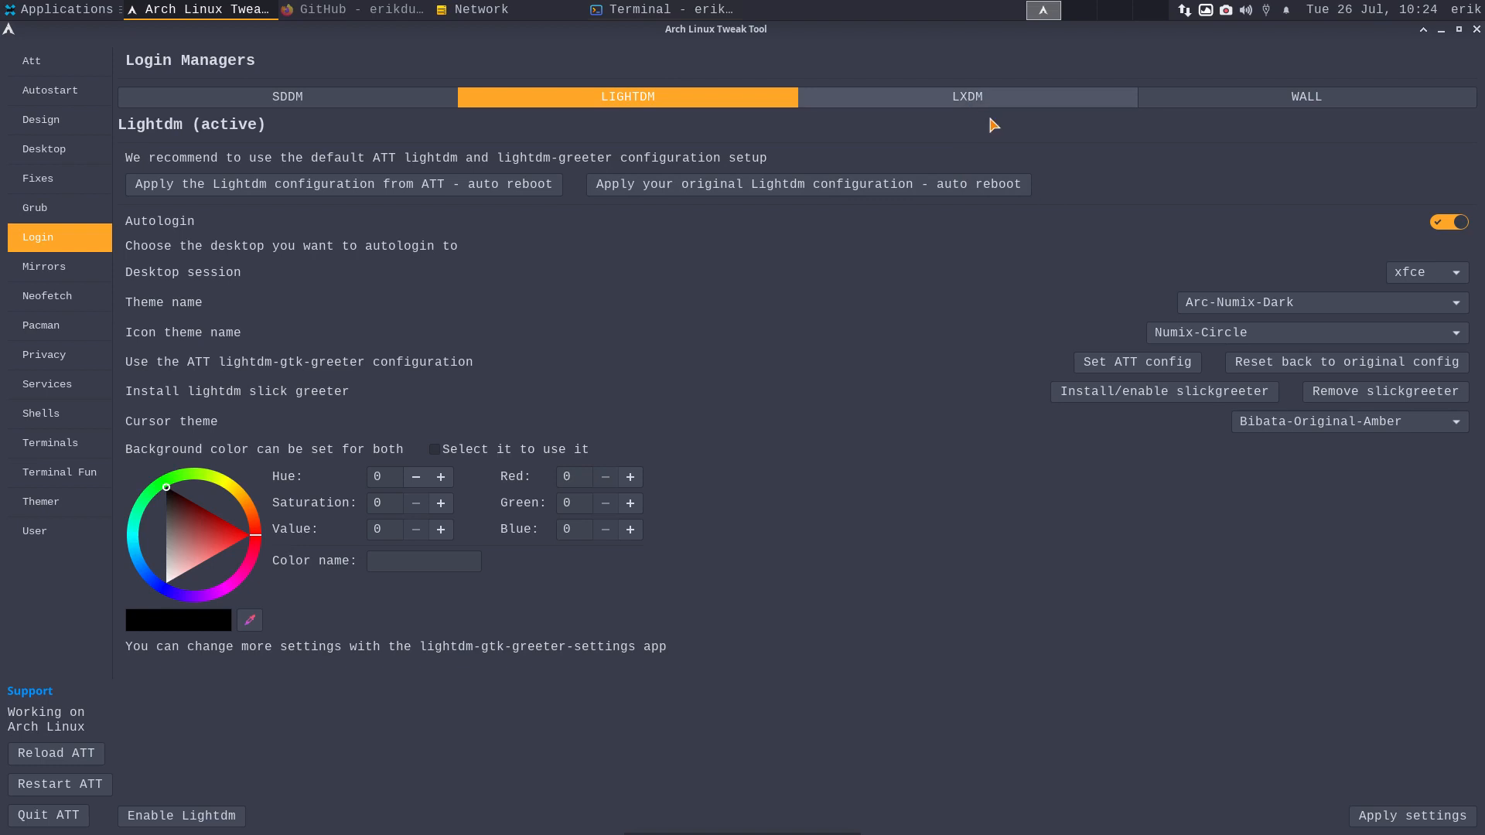
{"action": "left_click", "coordinate": [1382, 818]}
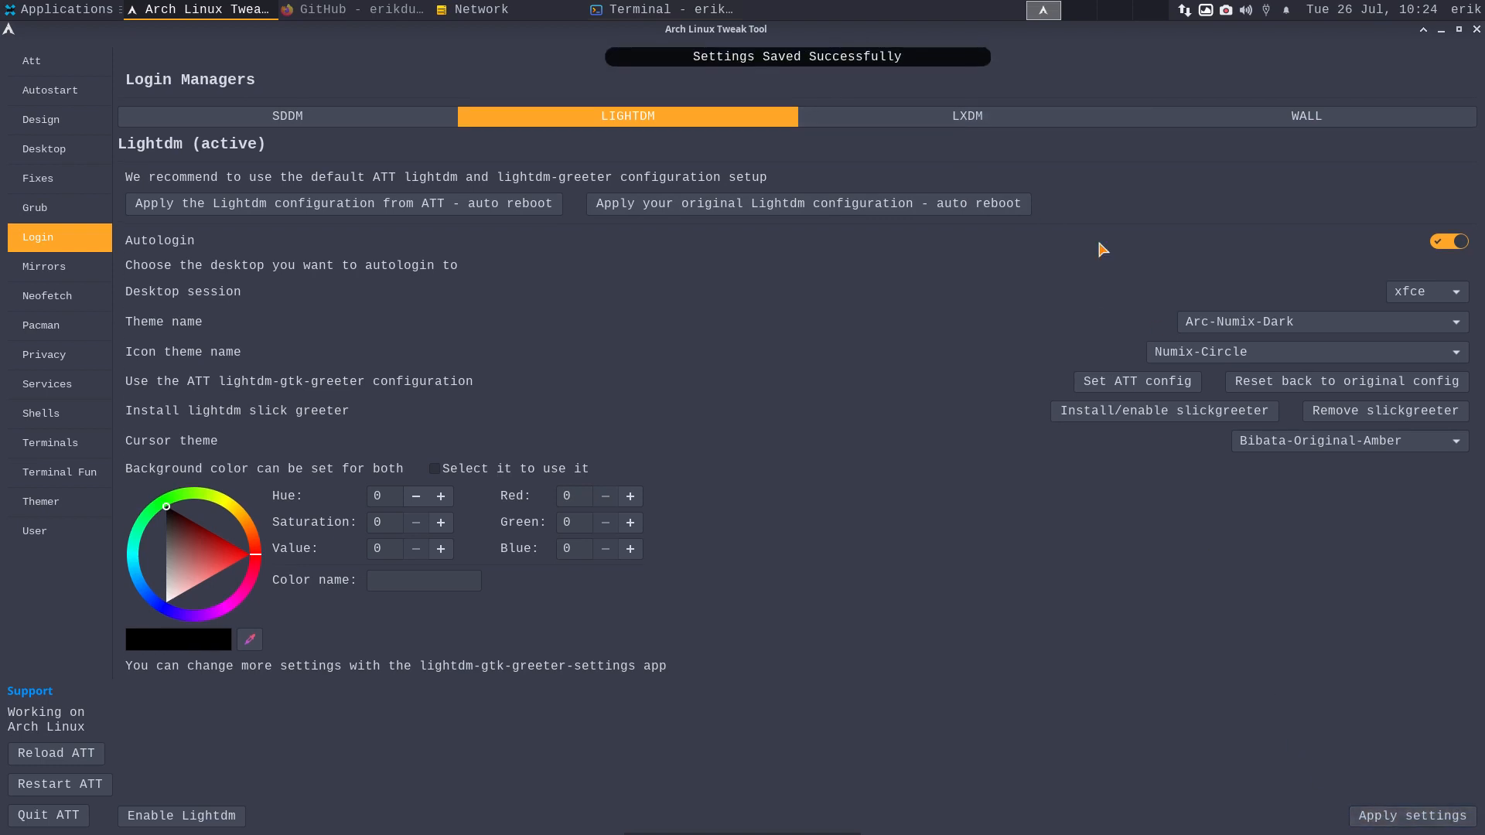
{"action": "left_click", "coordinate": [1338, 98]}
- Apply the orange sunset image as the LightDM login wallpaper and go to the Neofetch editor
{"action": "left_click", "coordinate": [1367, 657]}
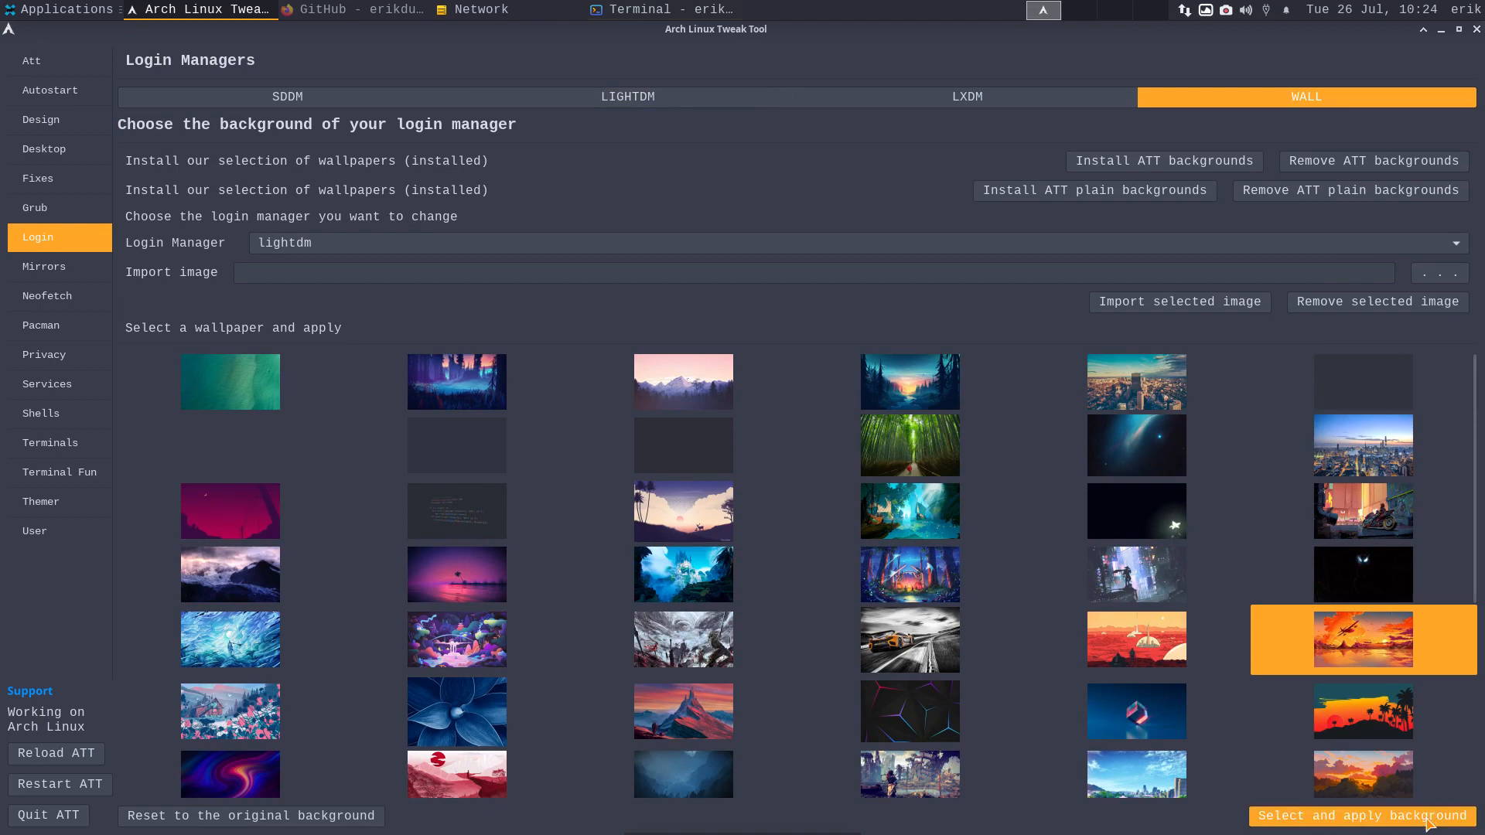
{"action": "left_click", "coordinate": [1290, 818]}
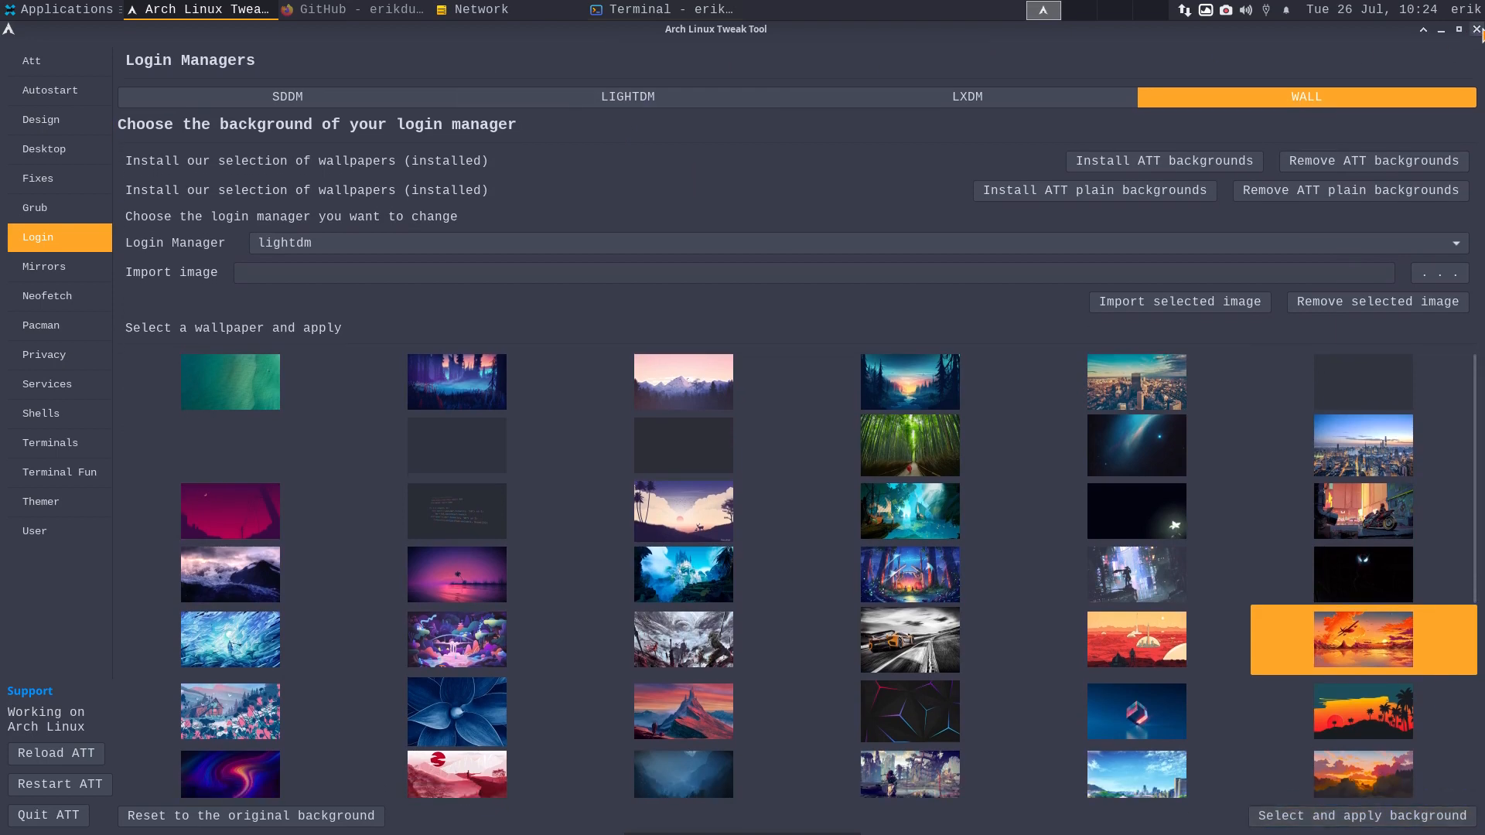
{"action": "left_click", "coordinate": [88, 274]}
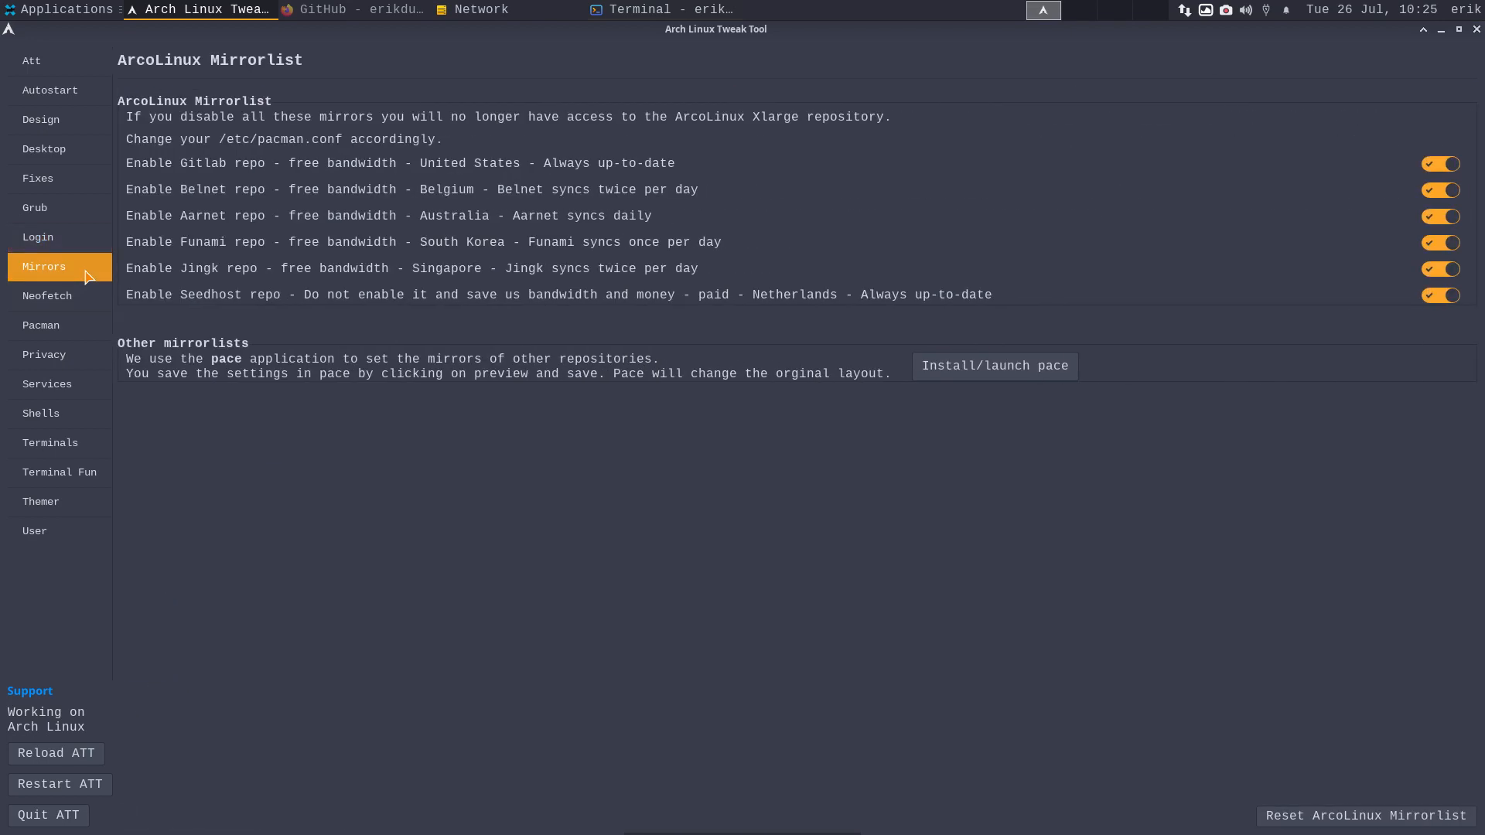
{"action": "left_click", "coordinate": [83, 310]}
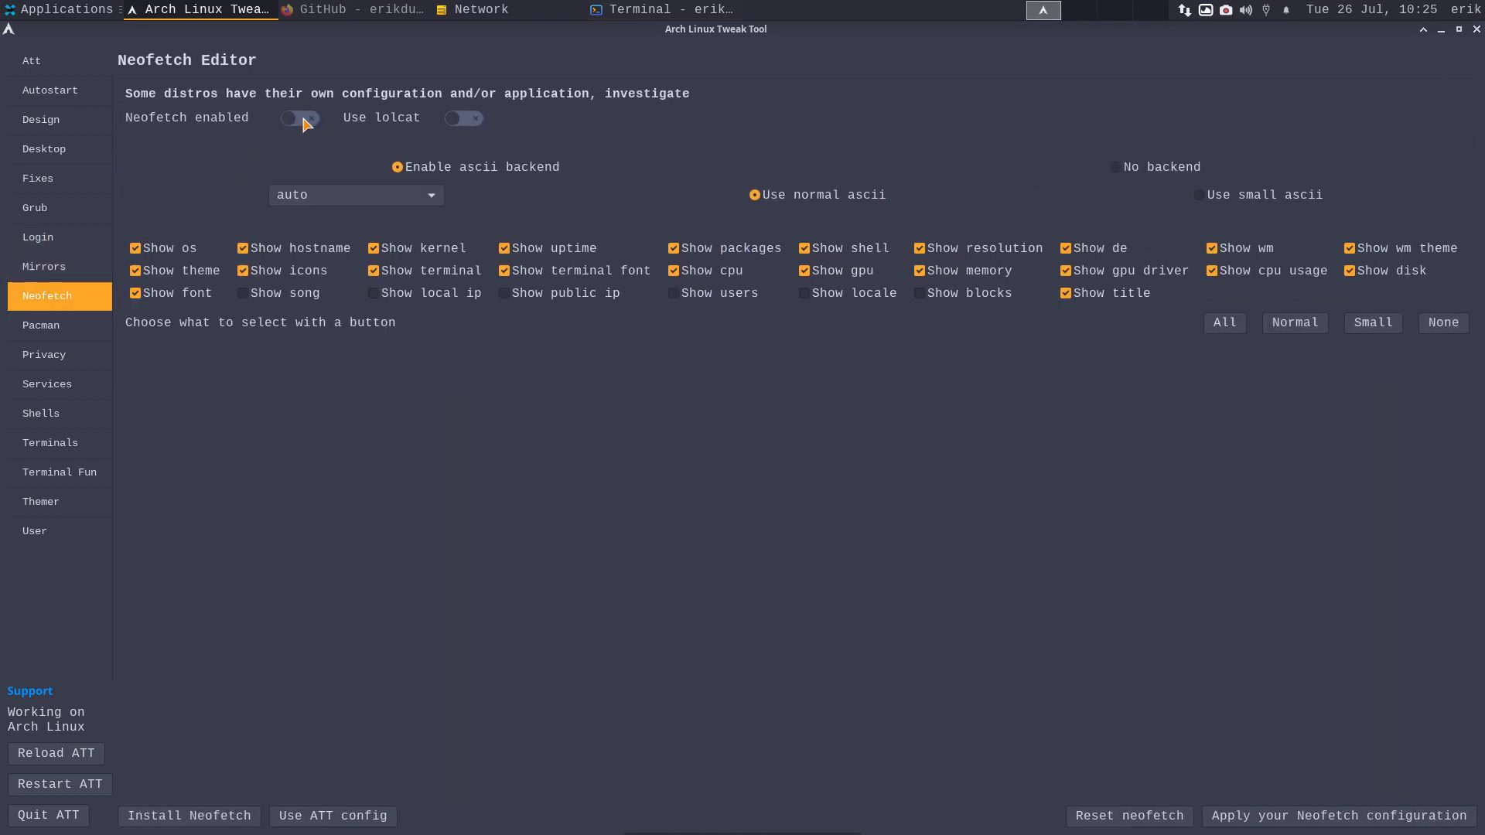
- Enable Neofetch with lolcat colouring, previewing in a terminal, and untick Show title
{"action": "key", "text": "ctrl+alt+t"}
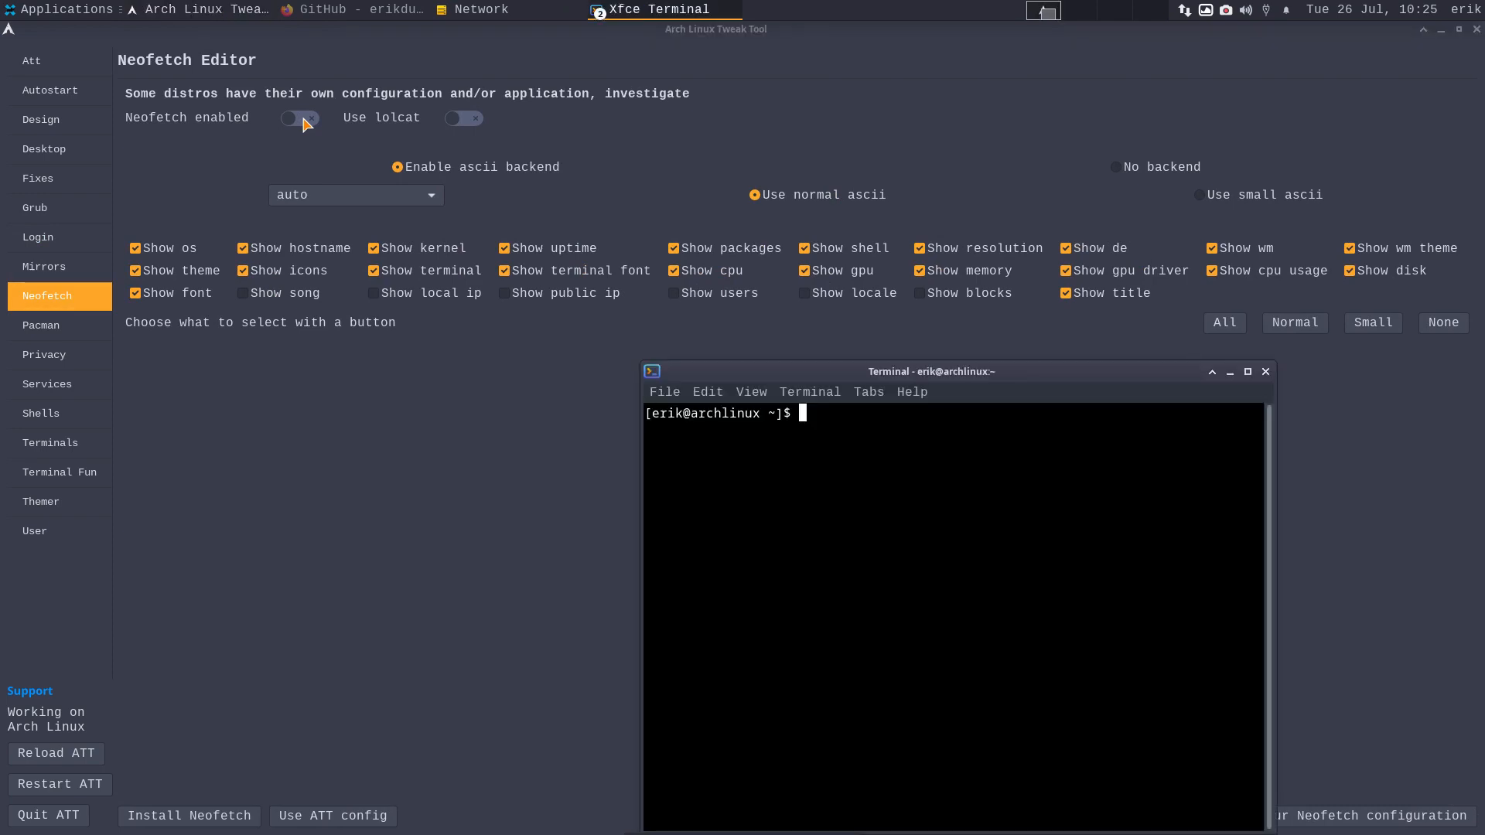
{"action": "left_click", "coordinate": [1265, 372]}
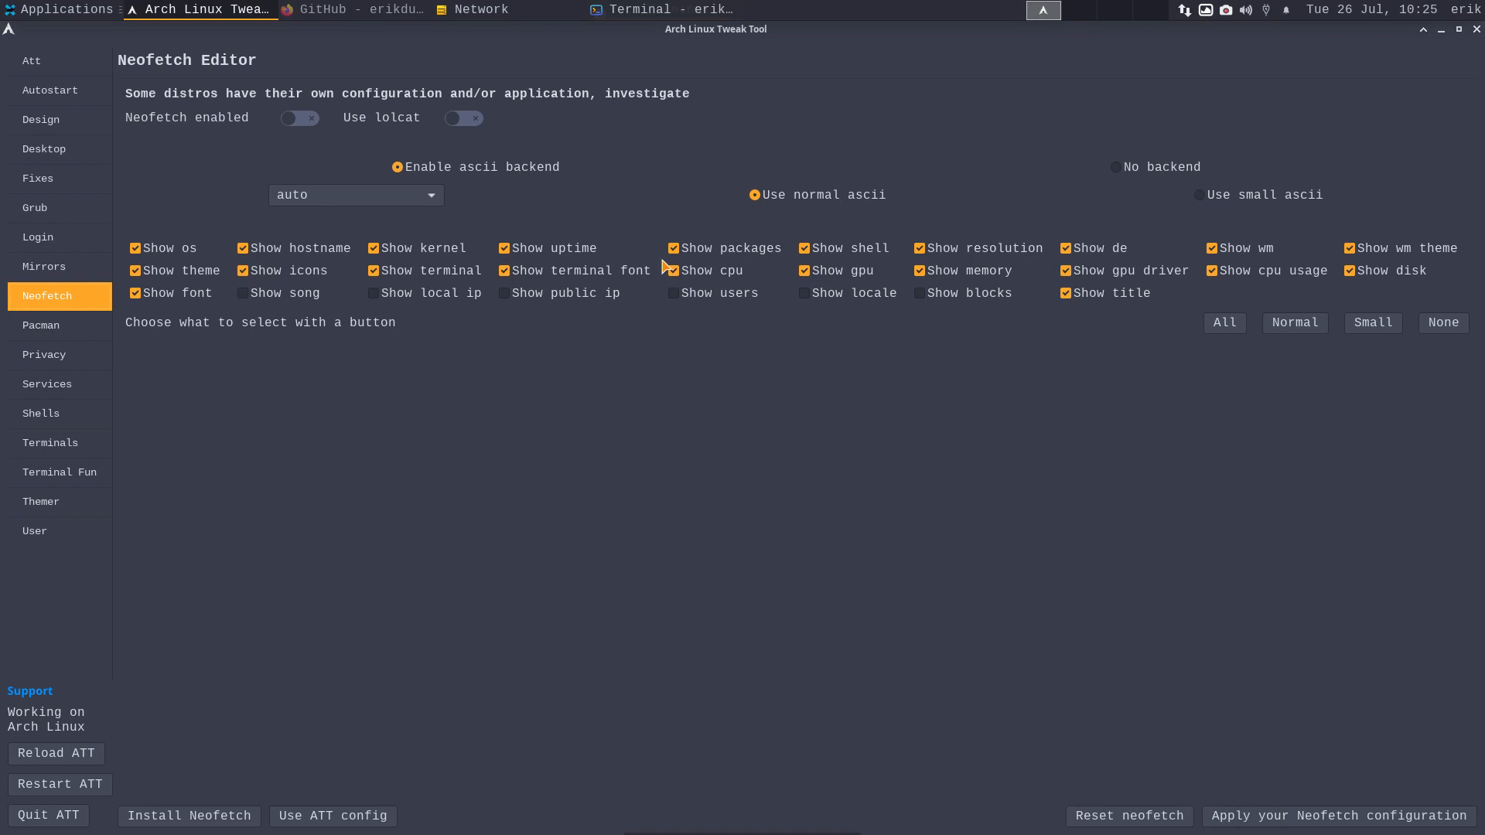
{"action": "key", "text": "space"}
{"action": "key", "text": "ctrl+alt+t"}
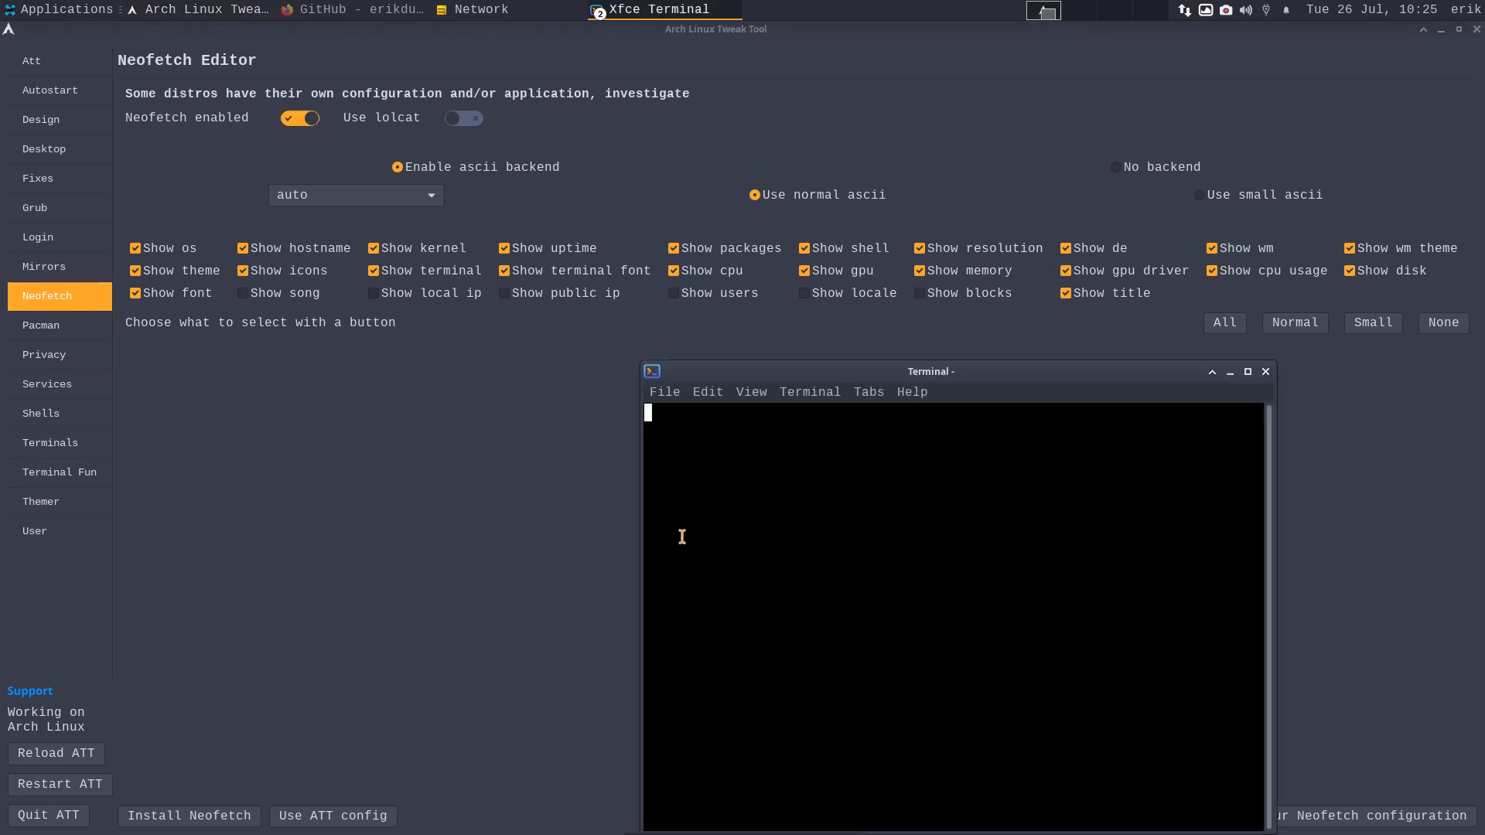
{"action": "left_click", "coordinate": [1266, 372]}
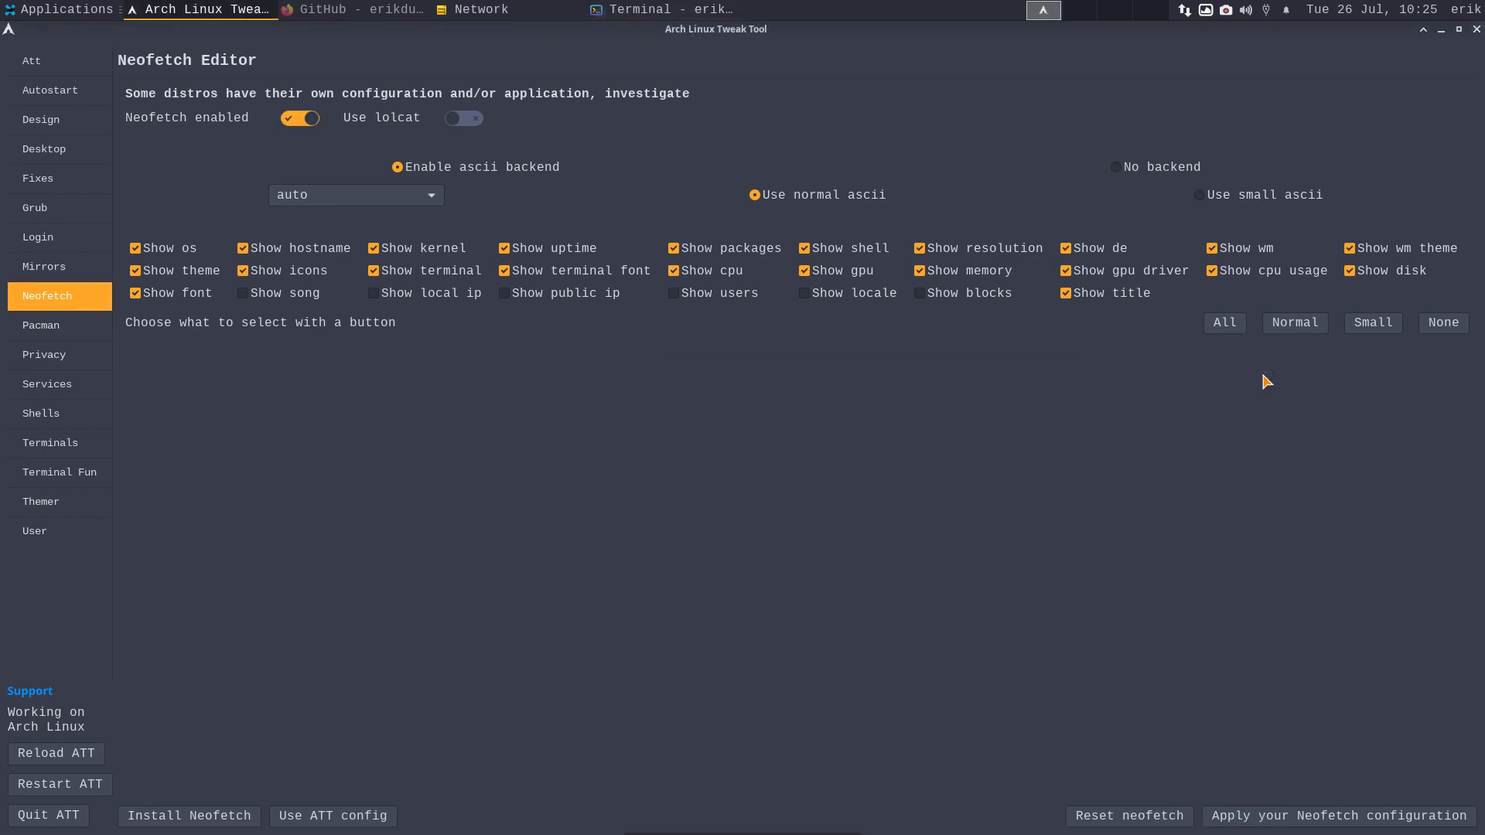
{"action": "left_click", "coordinate": [470, 127]}
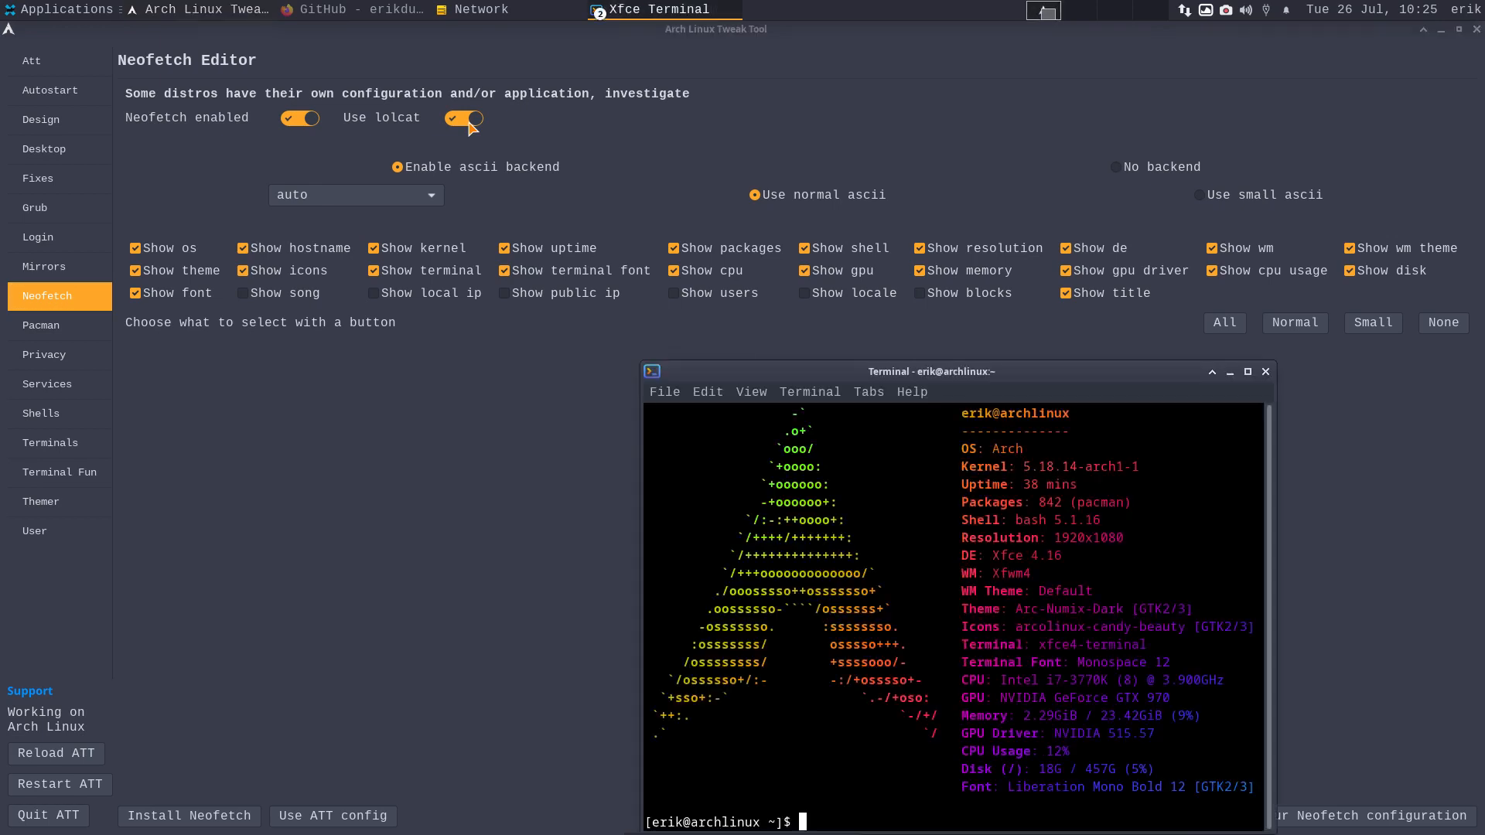
{"action": "left_click", "coordinate": [1265, 371]}
{"action": "left_click", "coordinate": [1083, 297]}
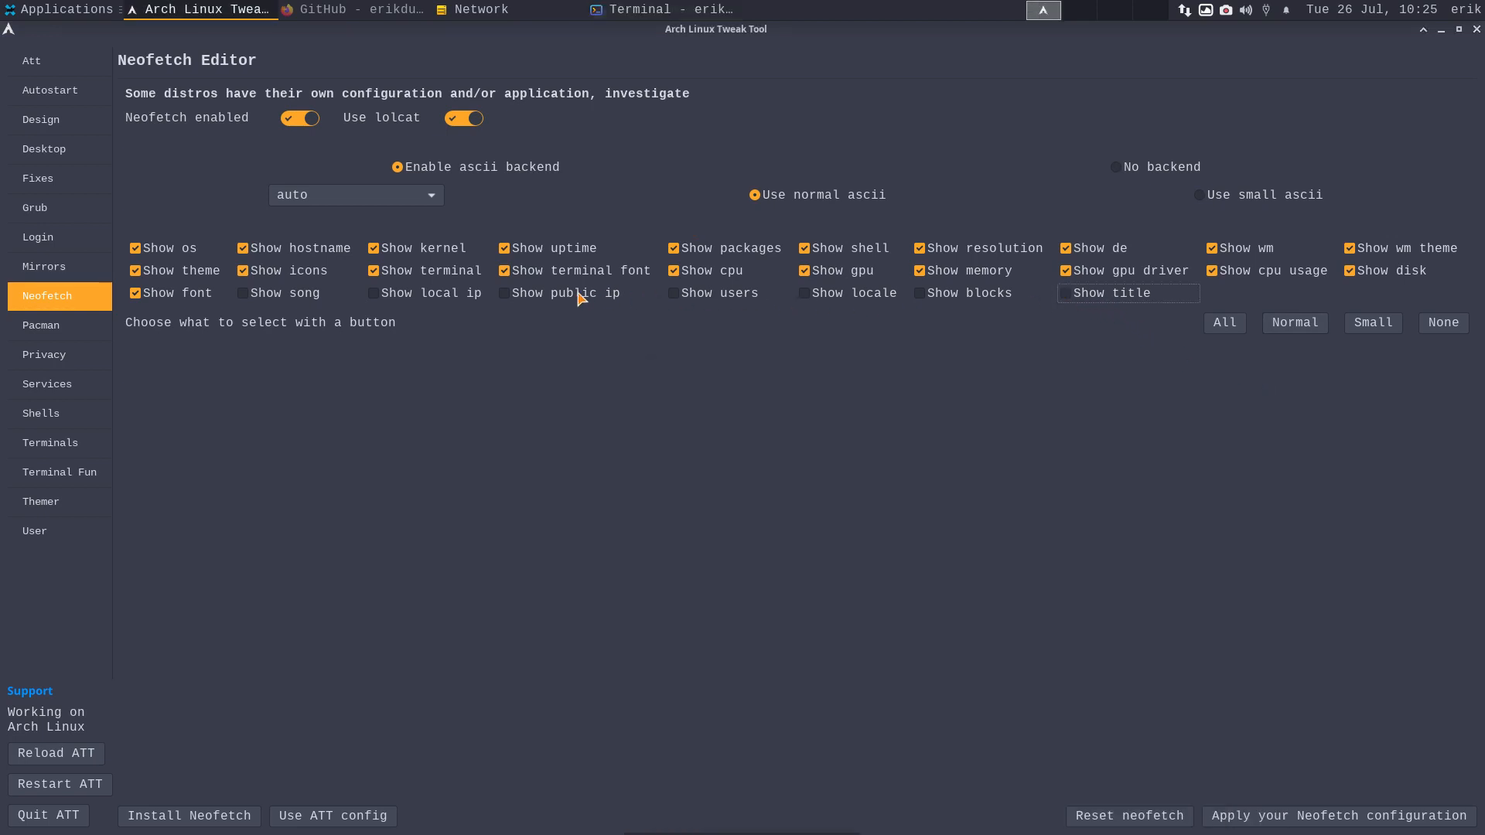
- Hide the terminal font, terminal name and icon theme details, then preview Neofetch in a terminal
{"action": "left_click", "coordinate": [534, 279]}
{"action": "left_click", "coordinate": [447, 279]}
{"action": "left_click", "coordinate": [318, 278]}
{"action": "key", "text": "ctrl+alt+t"}
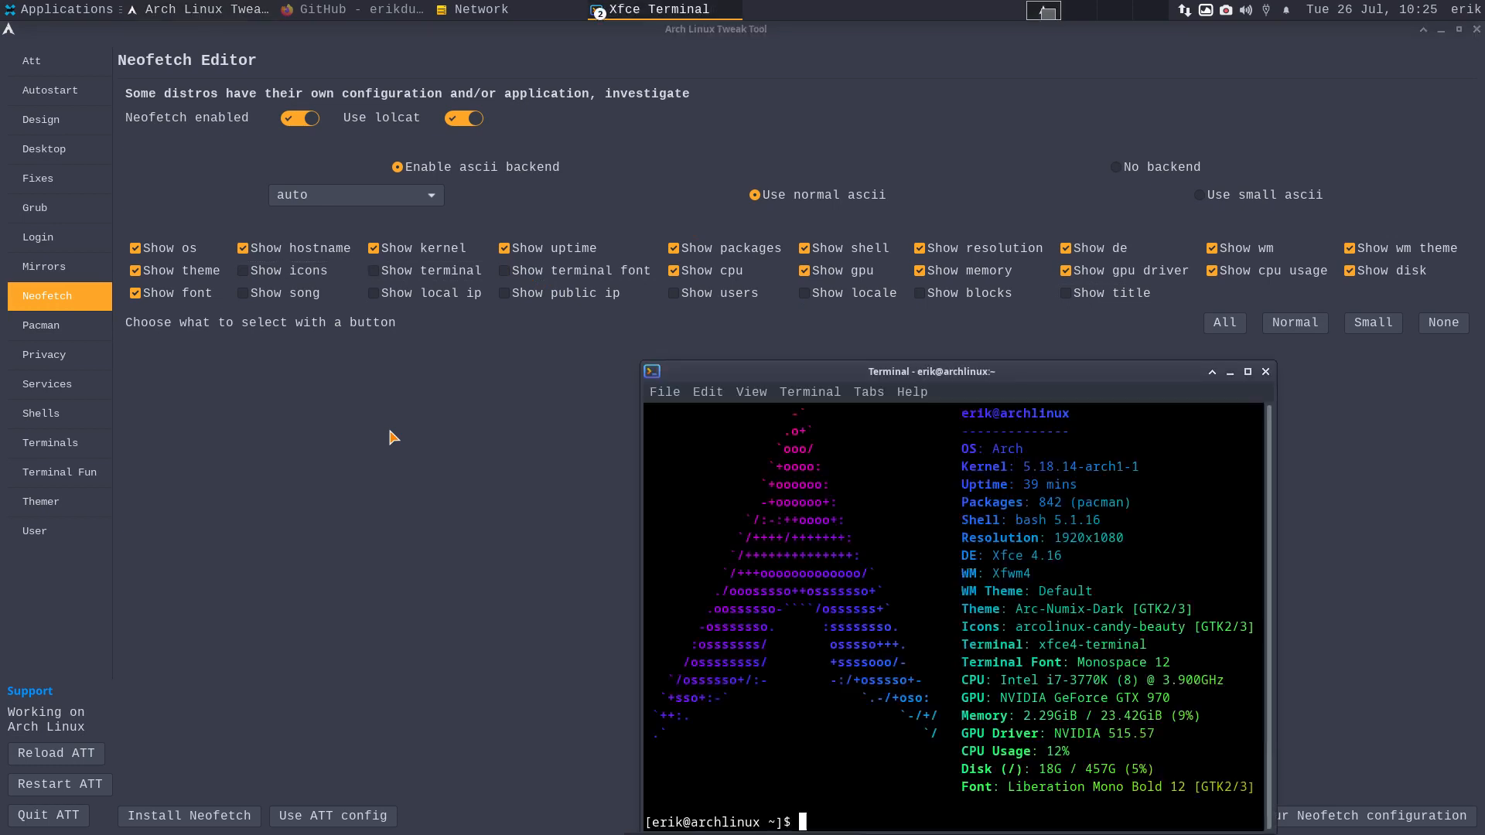
{"action": "left_click", "coordinate": [1265, 372]}
- Try the All, Normal, Small and None presets, save with Small, and choose the small ASCII logo
{"action": "left_click", "coordinate": [1228, 324]}
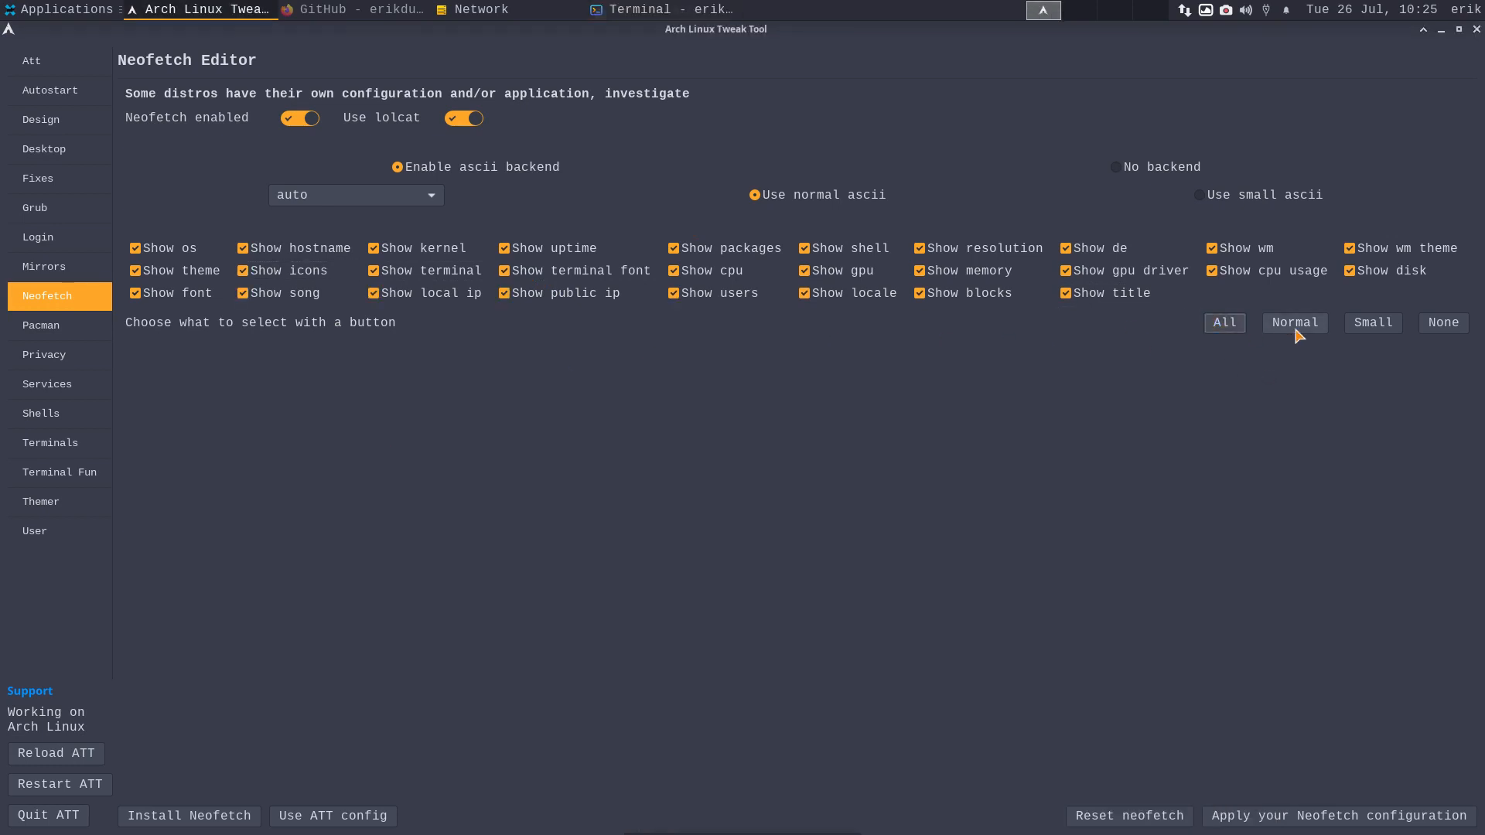
{"action": "left_click", "coordinate": [1299, 329]}
{"action": "left_click", "coordinate": [1362, 325]}
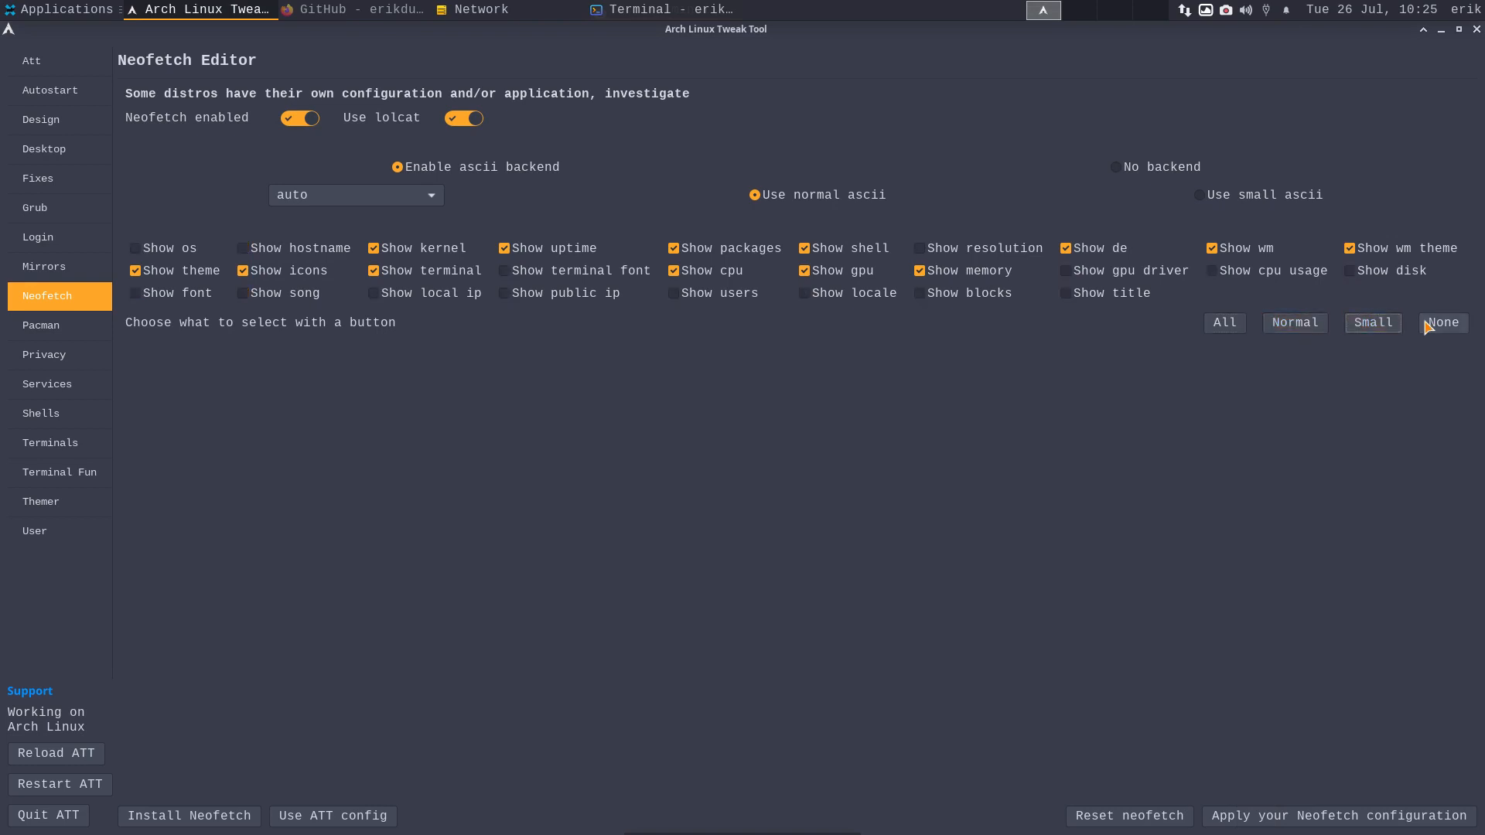
{"action": "left_click", "coordinate": [1441, 324]}
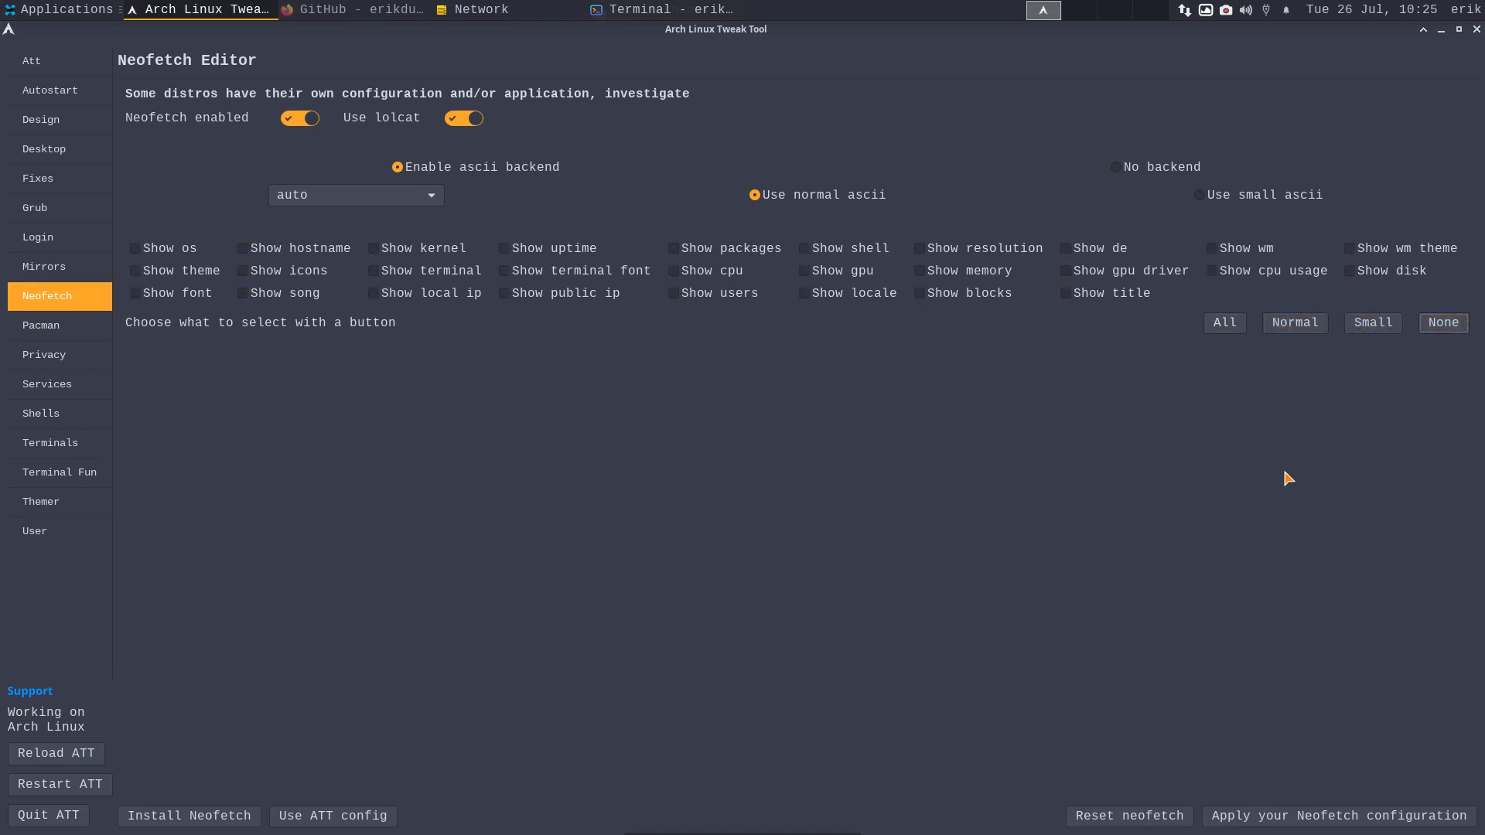
{"action": "left_click", "coordinate": [1315, 814]}
{"action": "key", "text": "ctrl+alt+t"}
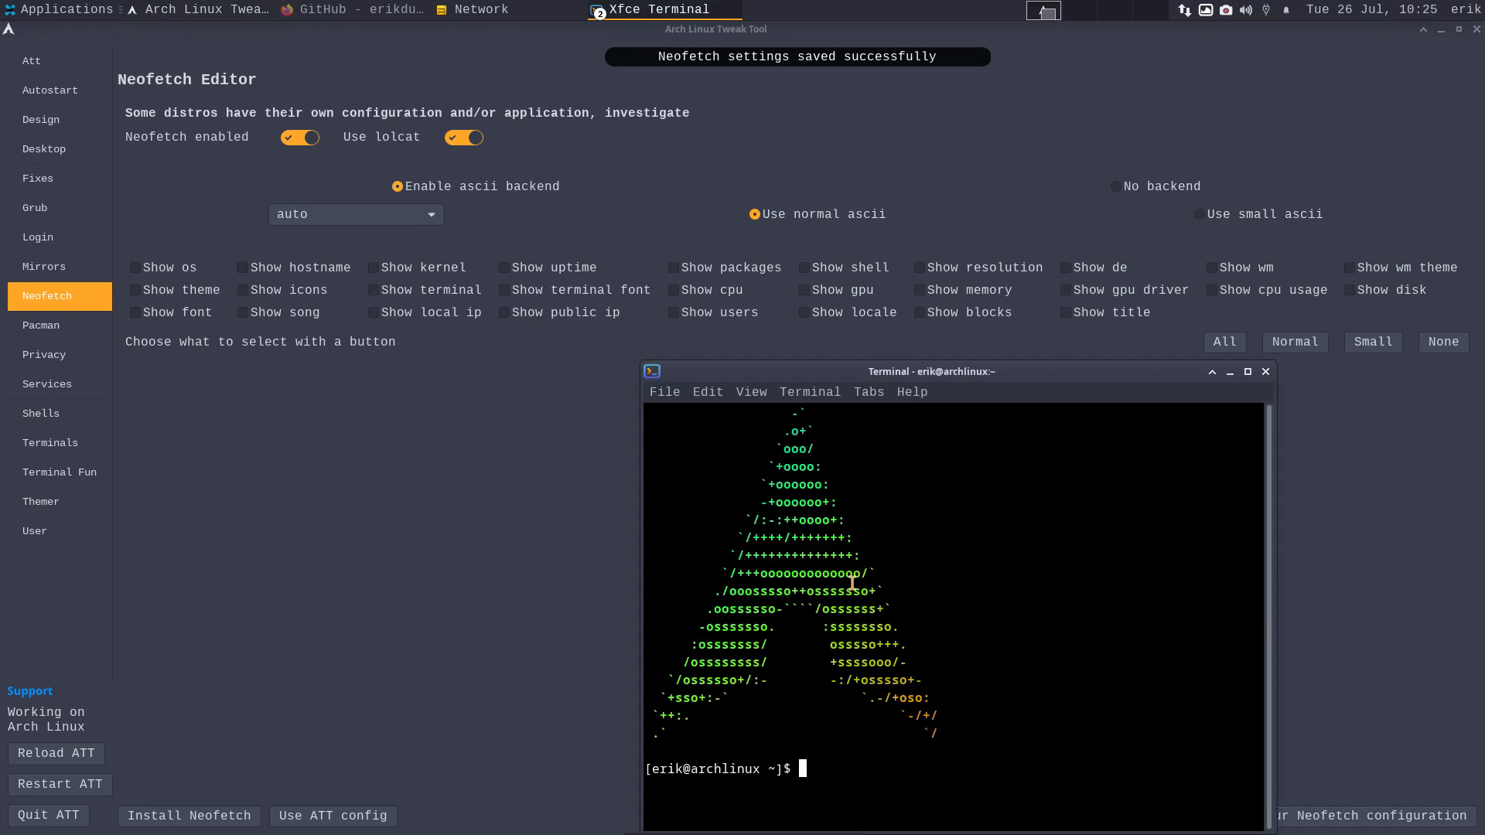
{"action": "left_click", "coordinate": [1265, 372]}
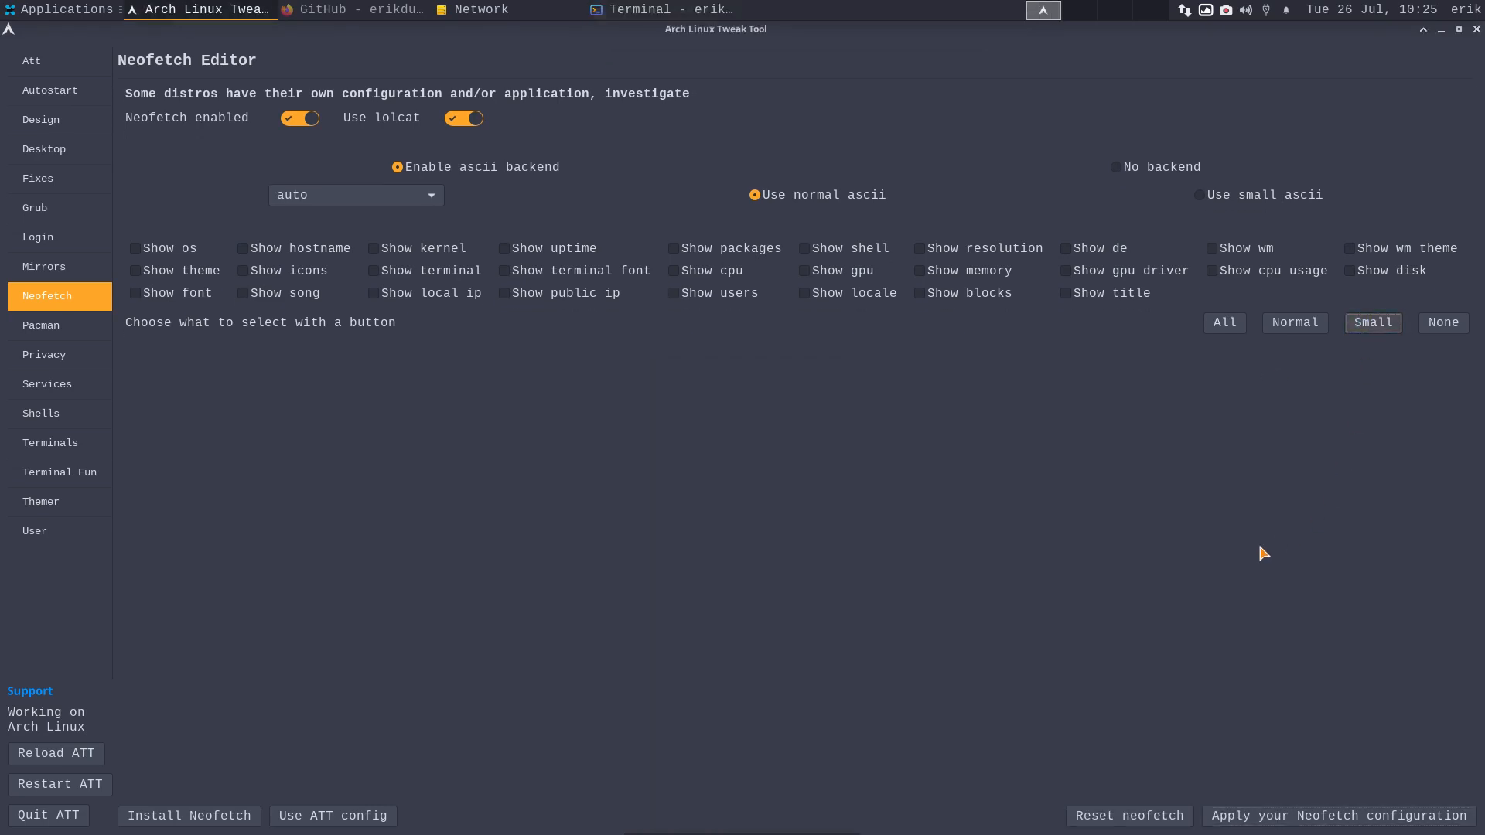
{"action": "left_click", "coordinate": [1380, 325]}
{"action": "left_click", "coordinate": [1363, 817]}
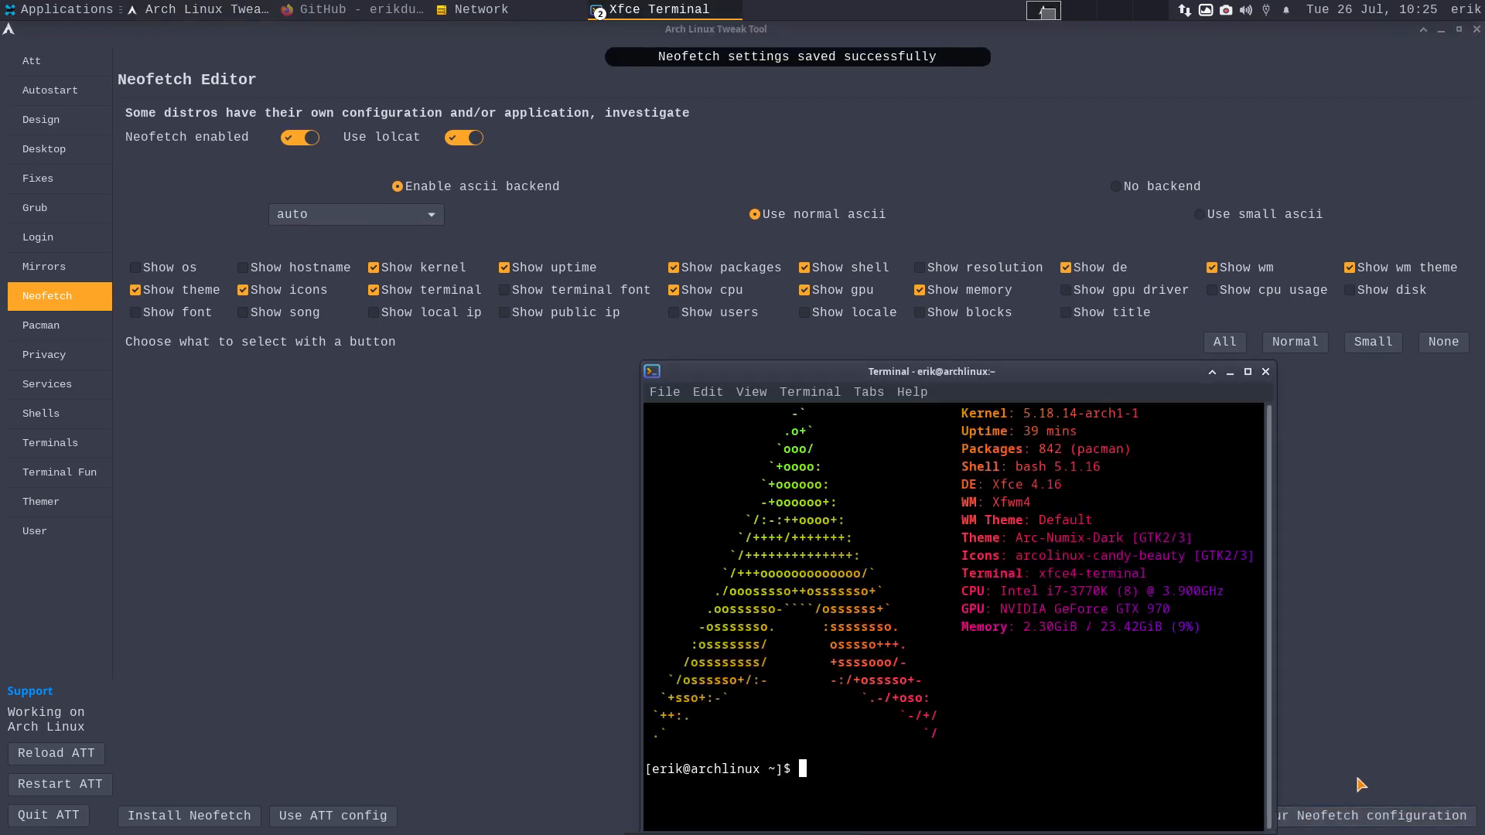
{"action": "left_click", "coordinate": [1236, 201]}
{"action": "left_click", "coordinate": [1235, 199]}
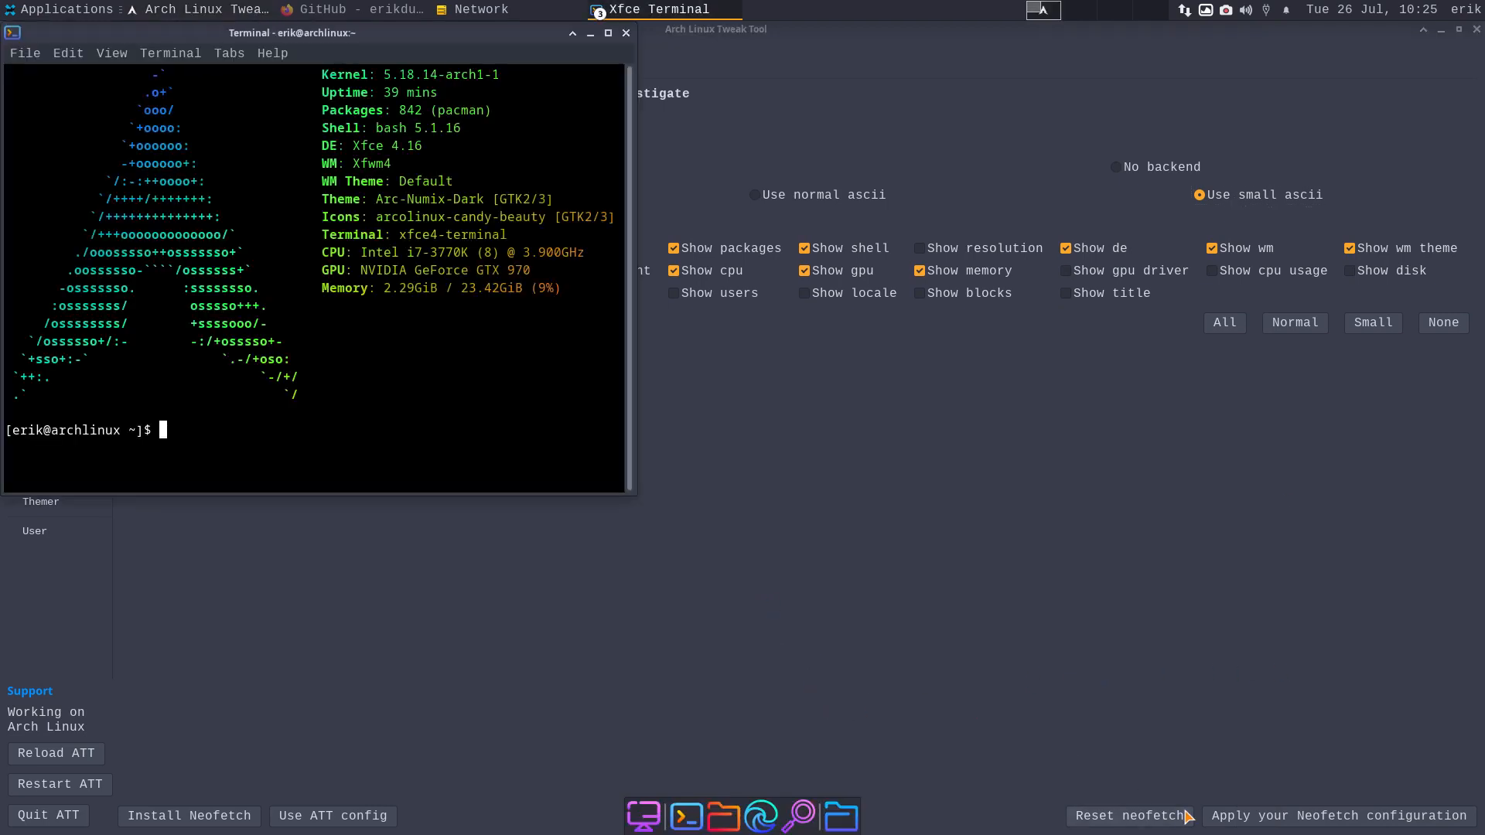
- Save the small-ASCII configuration, then select and apply the Feren distro logo
{"action": "left_click", "coordinate": [1284, 816]}
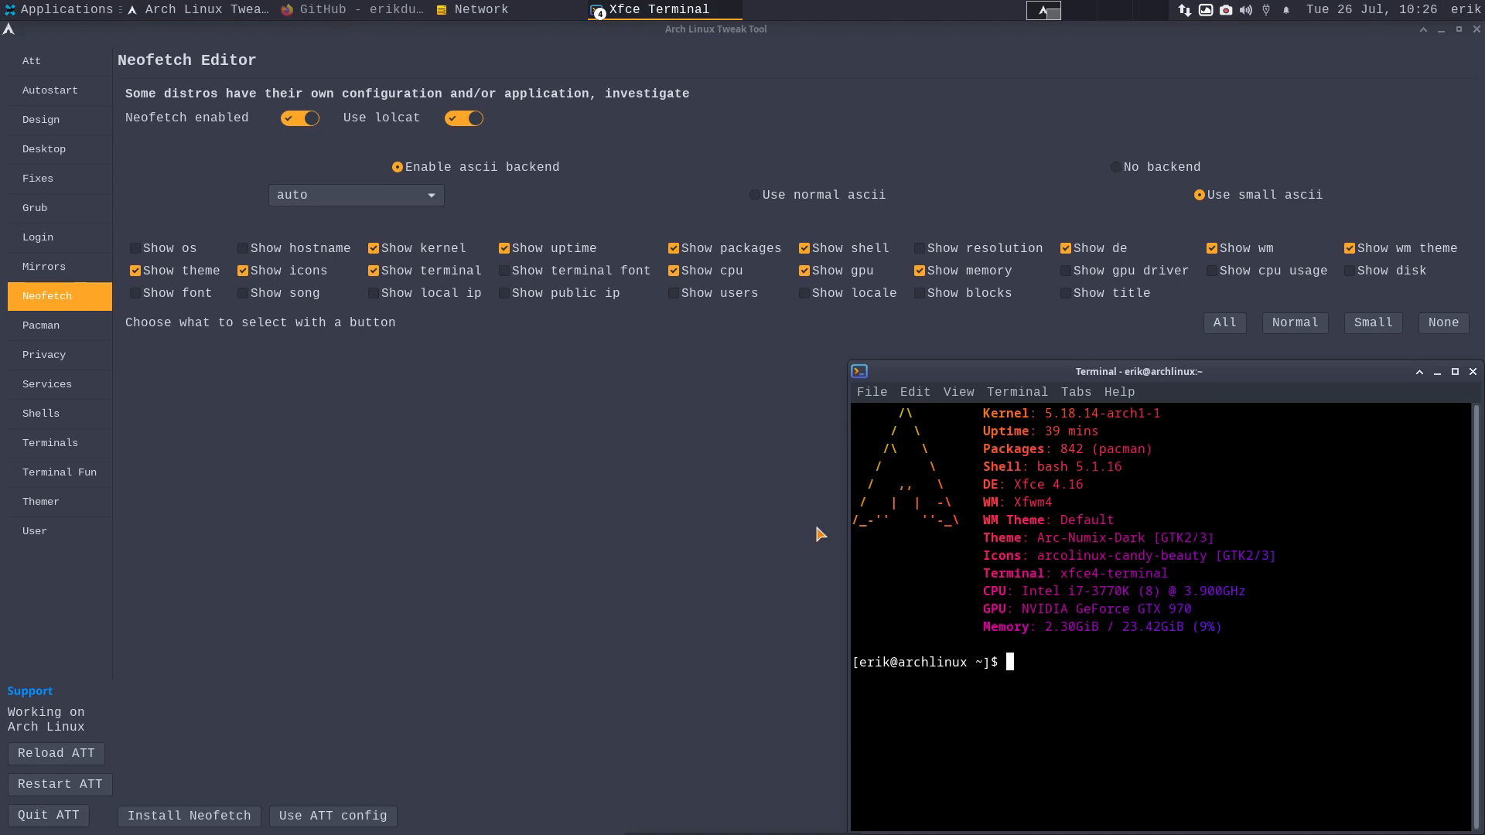
{"action": "left_click", "coordinate": [1474, 374]}
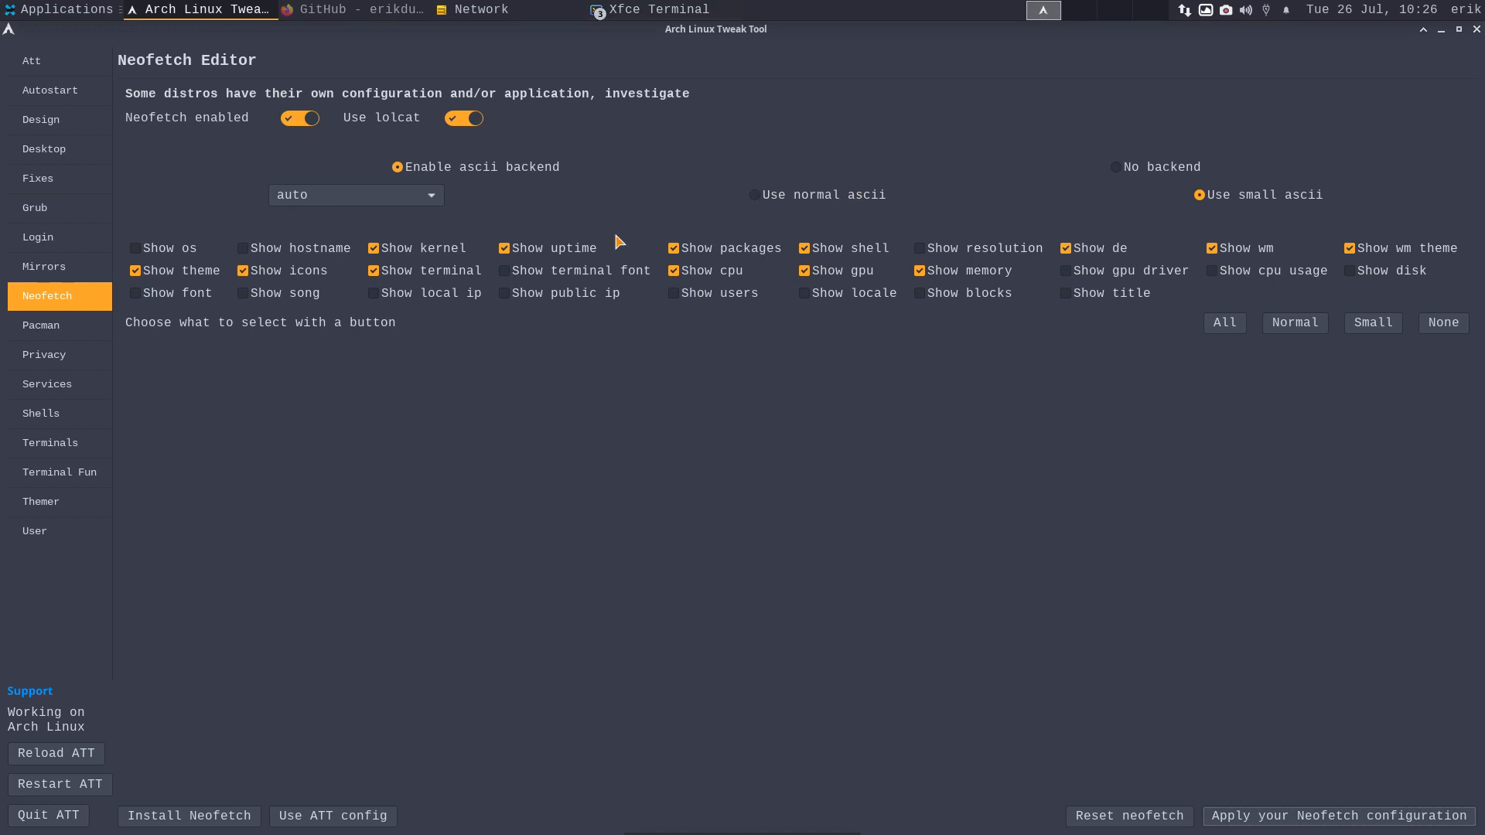
{"action": "left_click", "coordinate": [421, 200]}
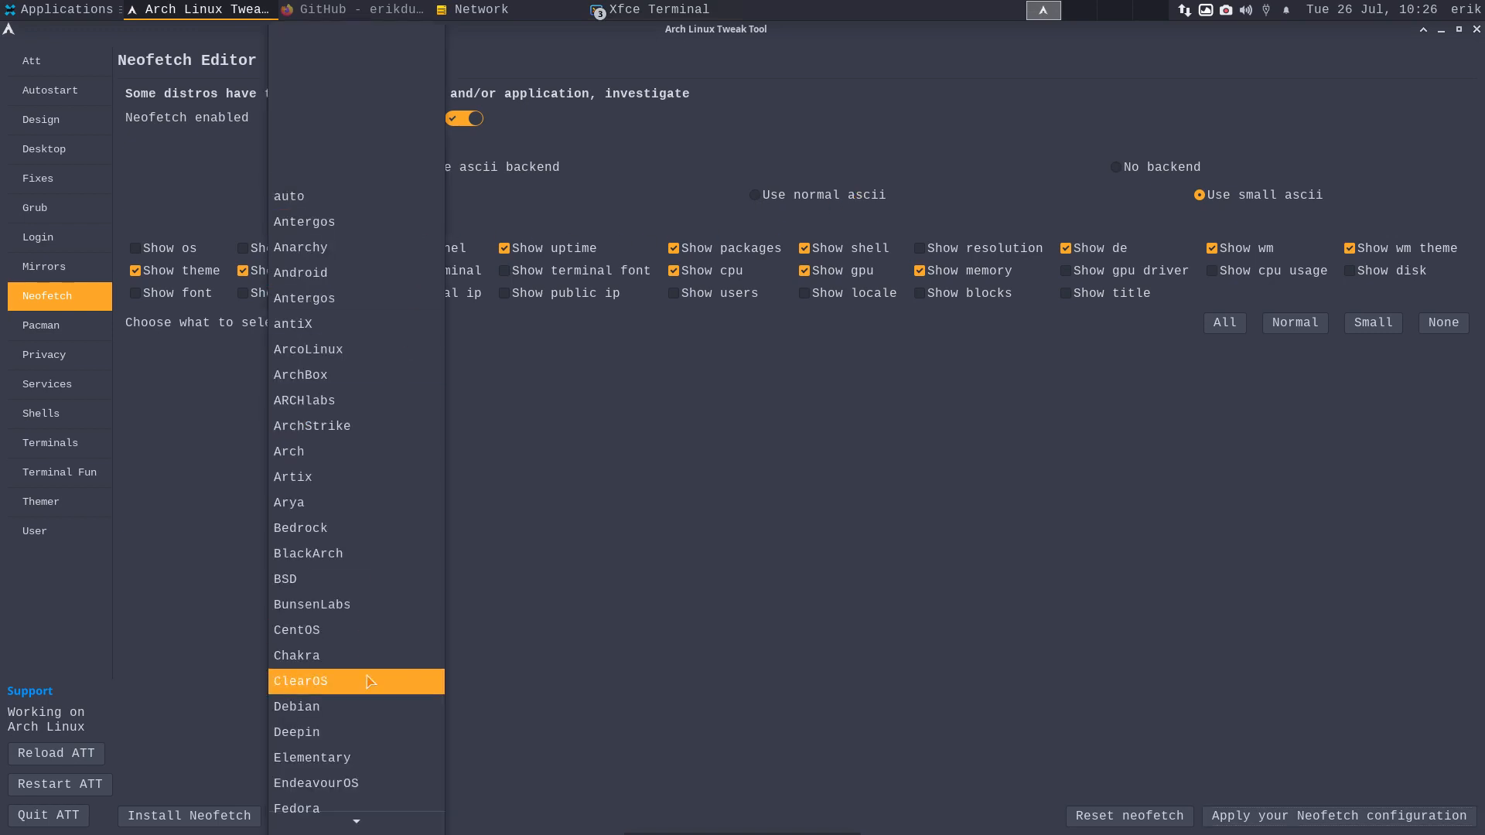
{"action": "scroll", "coordinate": [370, 682], "scroll_direction": "down", "scroll_amount": 10}
{"action": "scroll", "coordinate": [390, 425], "scroll_direction": "up", "scroll_amount": 2}
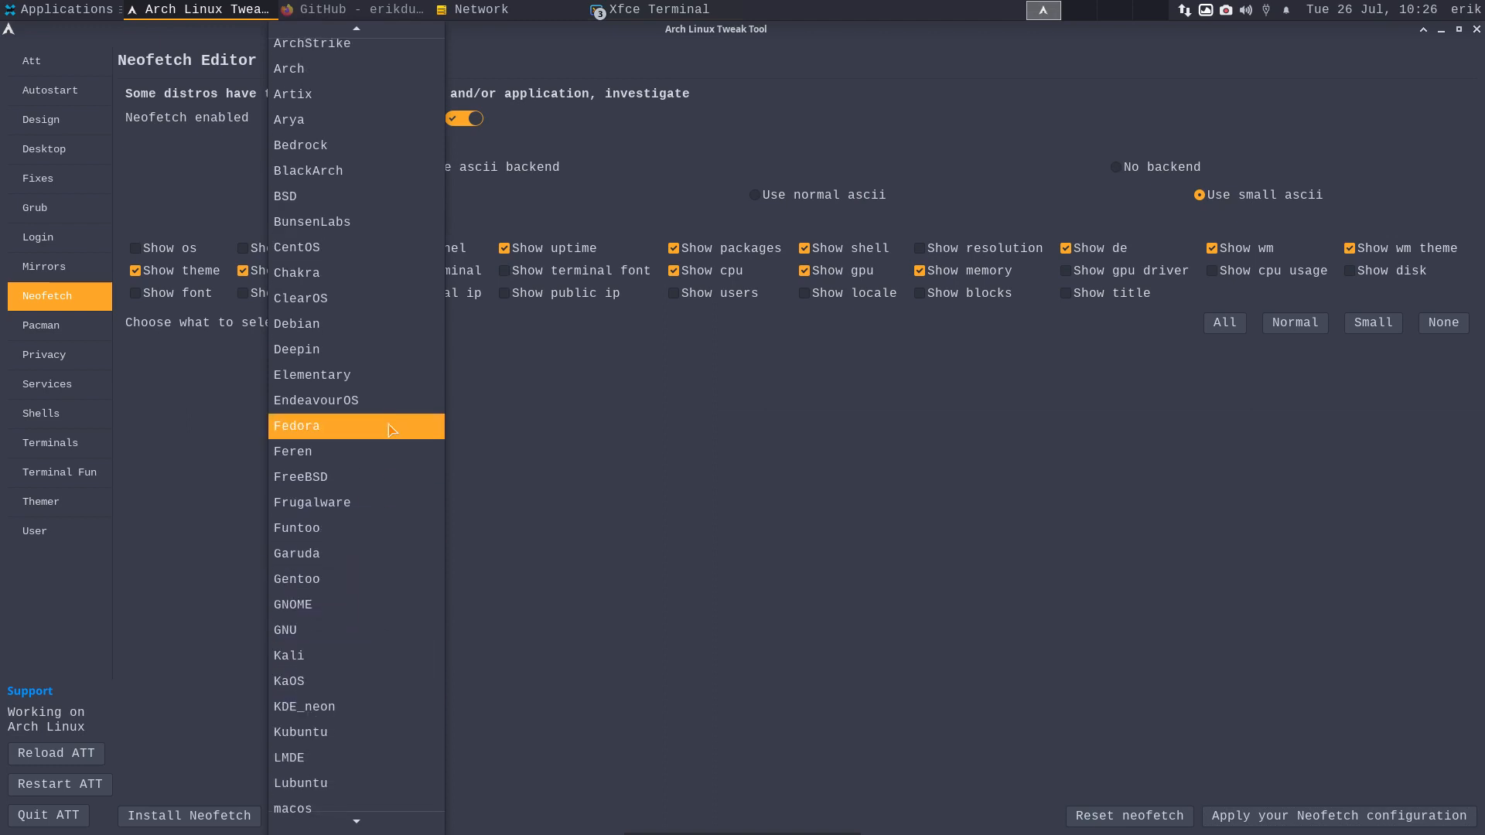
{"action": "left_click", "coordinate": [387, 473]}
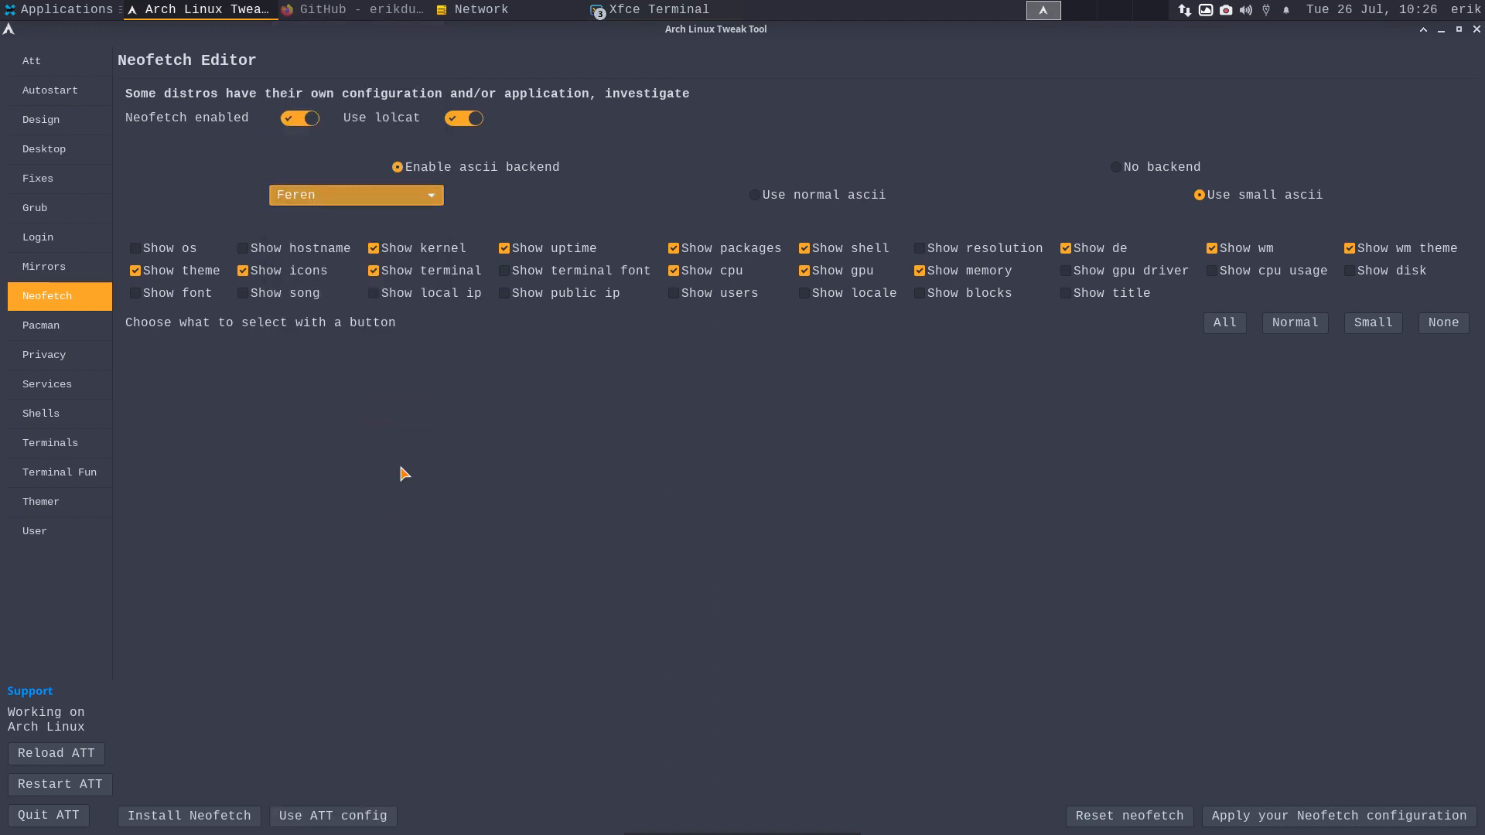
{"action": "left_click", "coordinate": [1376, 814]}
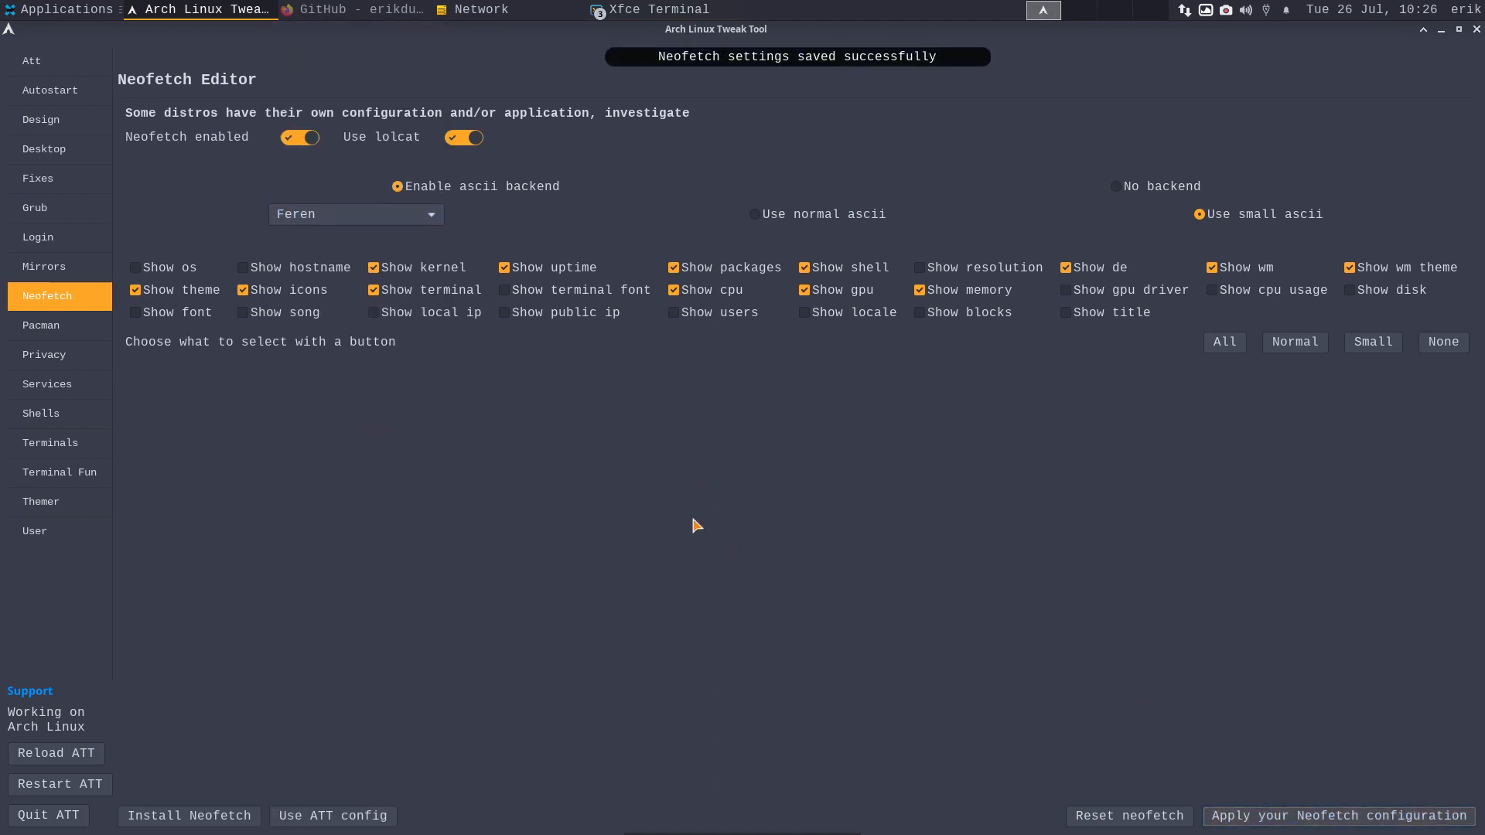
- Switch the Feren logo back to normal-size ASCII, save it and preview in a terminal
{"action": "left_click", "coordinate": [770, 214]}
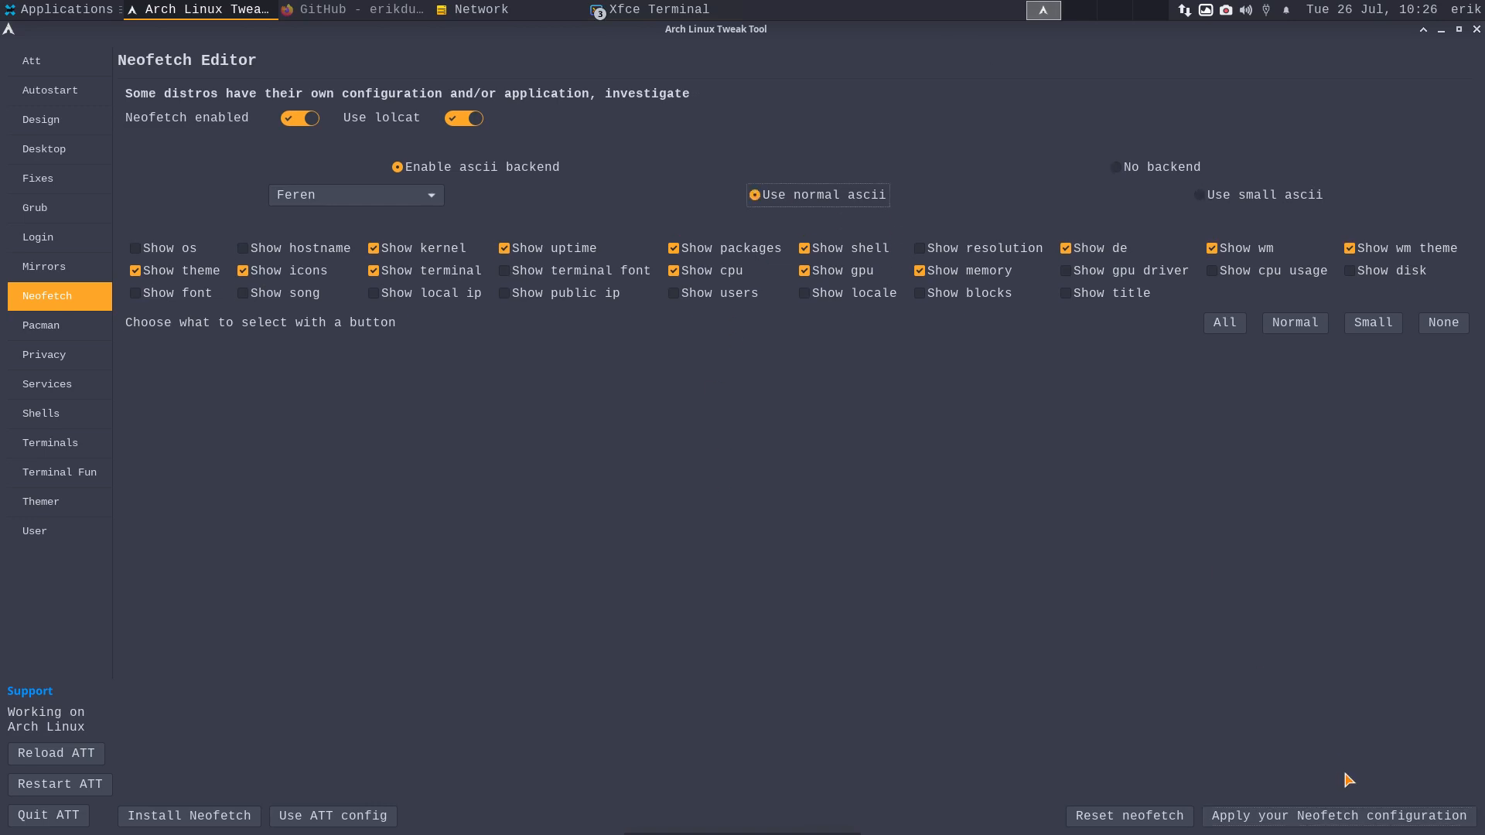
{"action": "left_click", "coordinate": [1390, 821]}
{"action": "key", "text": "ctrl+alt+t"}
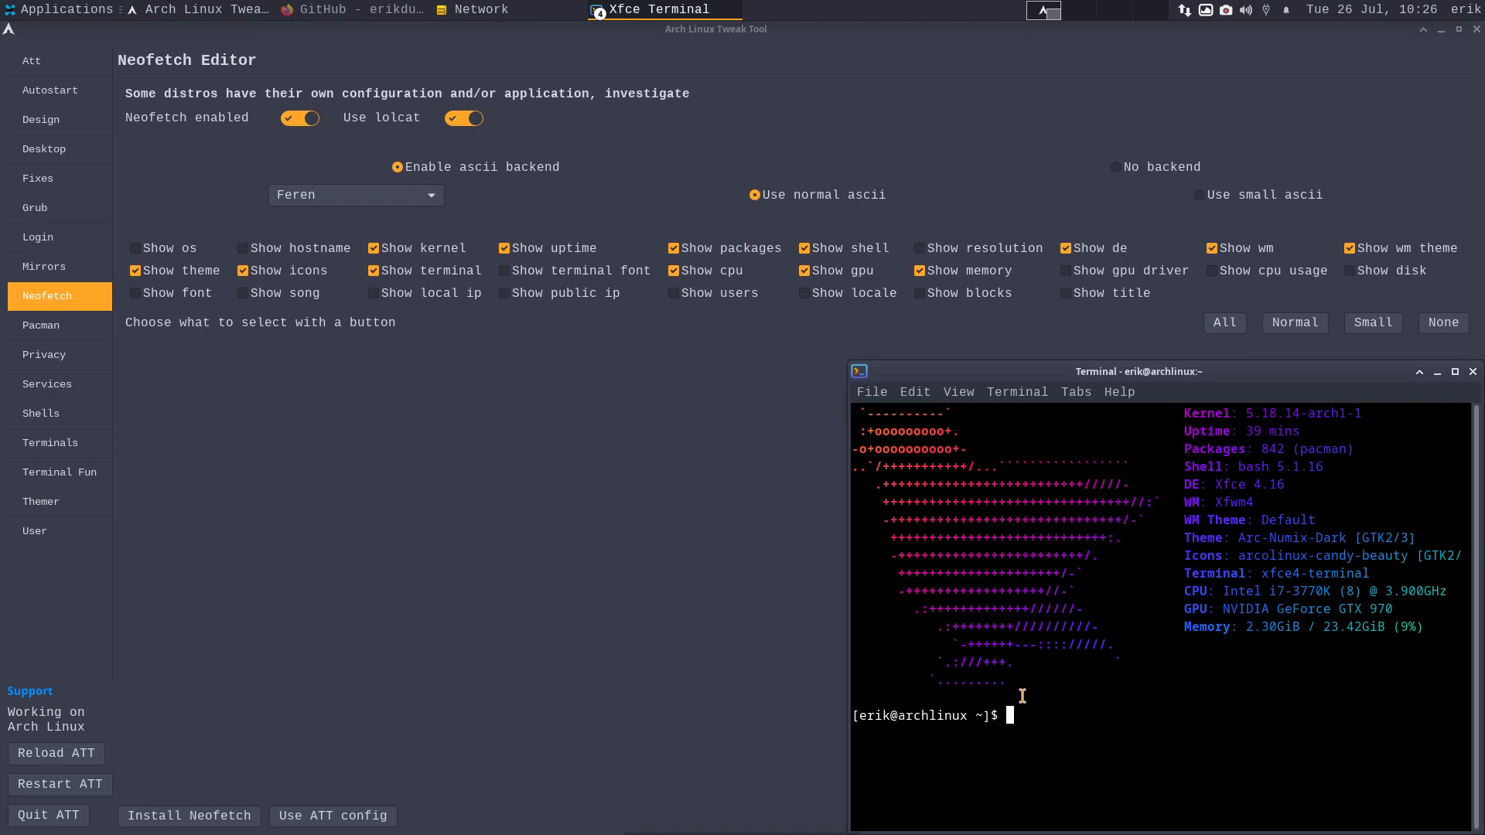
{"action": "left_click", "coordinate": [1472, 372]}
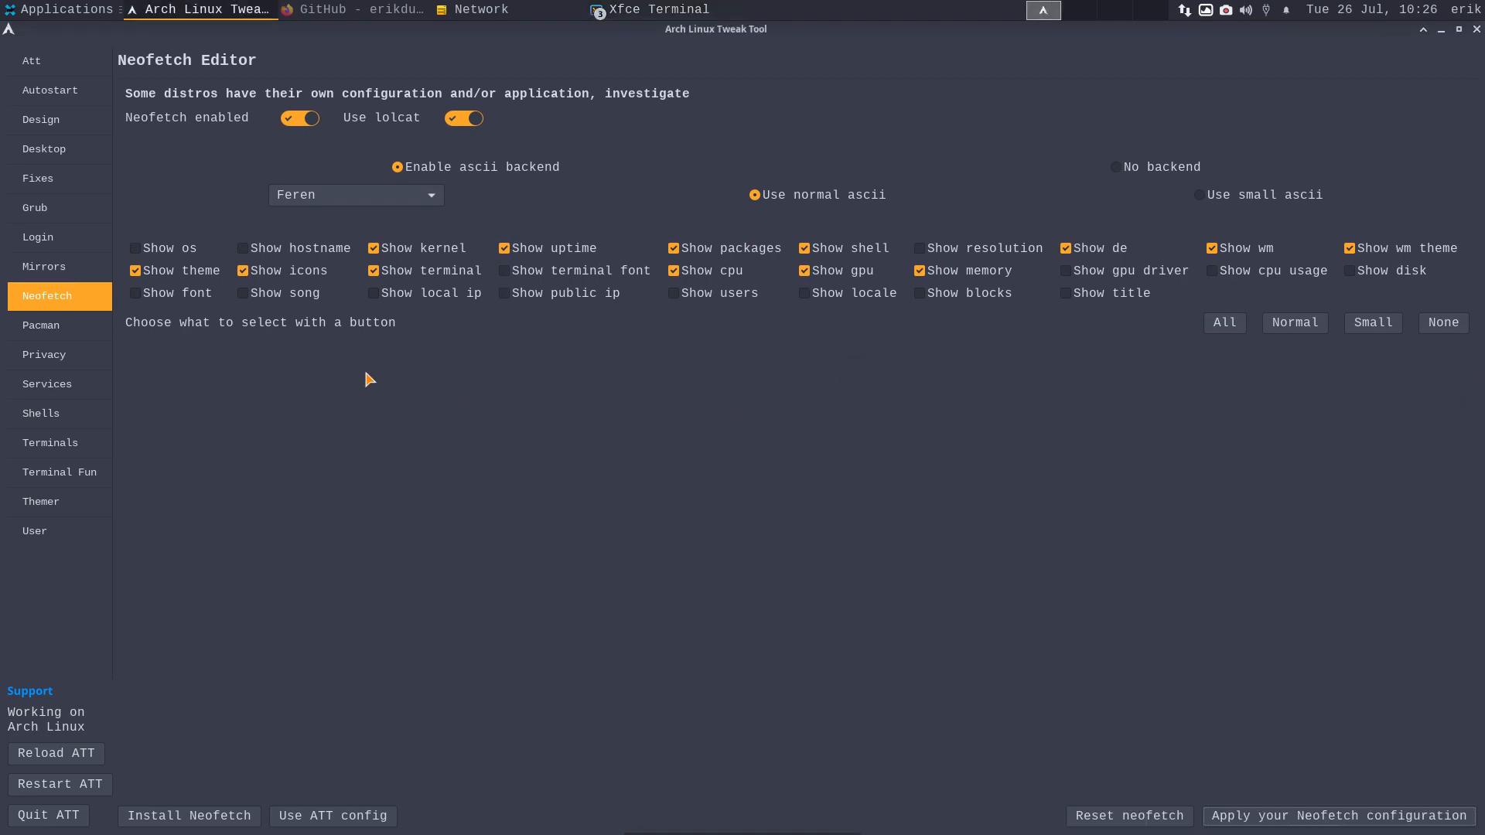
{"action": "left_click", "coordinate": [60, 338]}
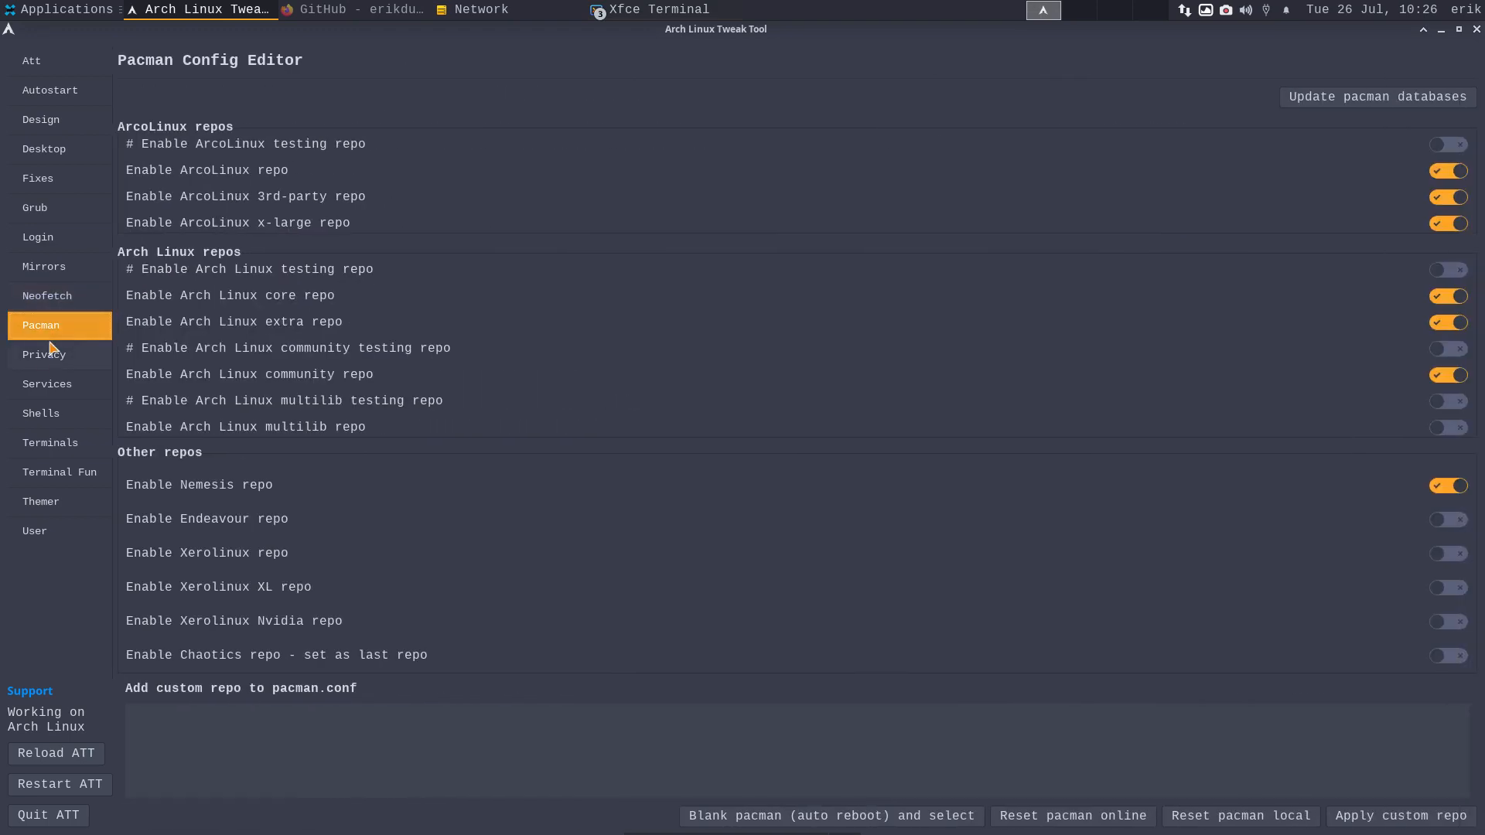
- Refresh the pacman databases, enable hblock, and install the uBlock Origin Firefox extension
{"action": "left_click", "coordinate": [1361, 99]}
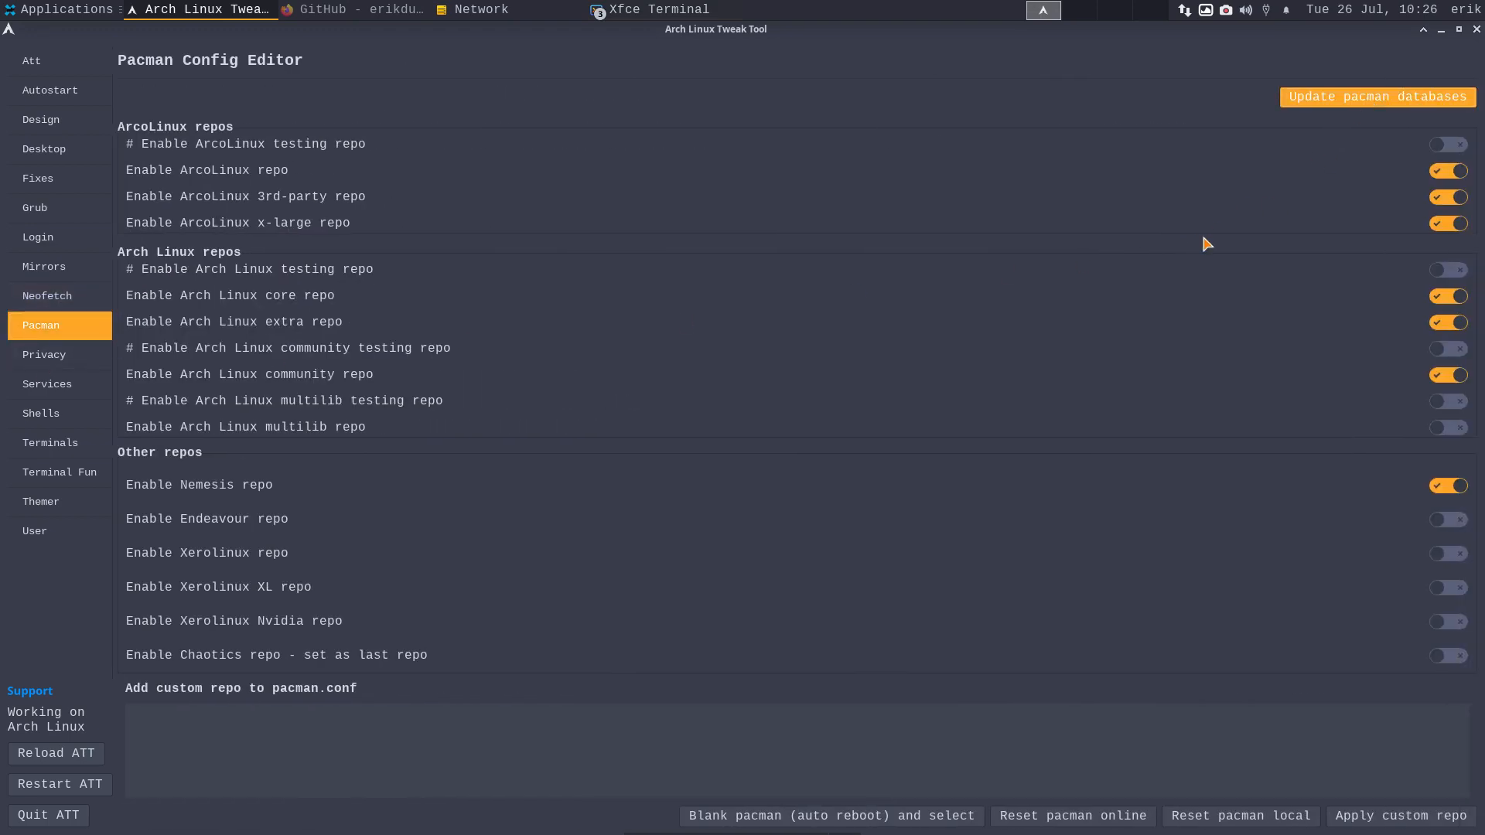
{"action": "left_click", "coordinate": [71, 360]}
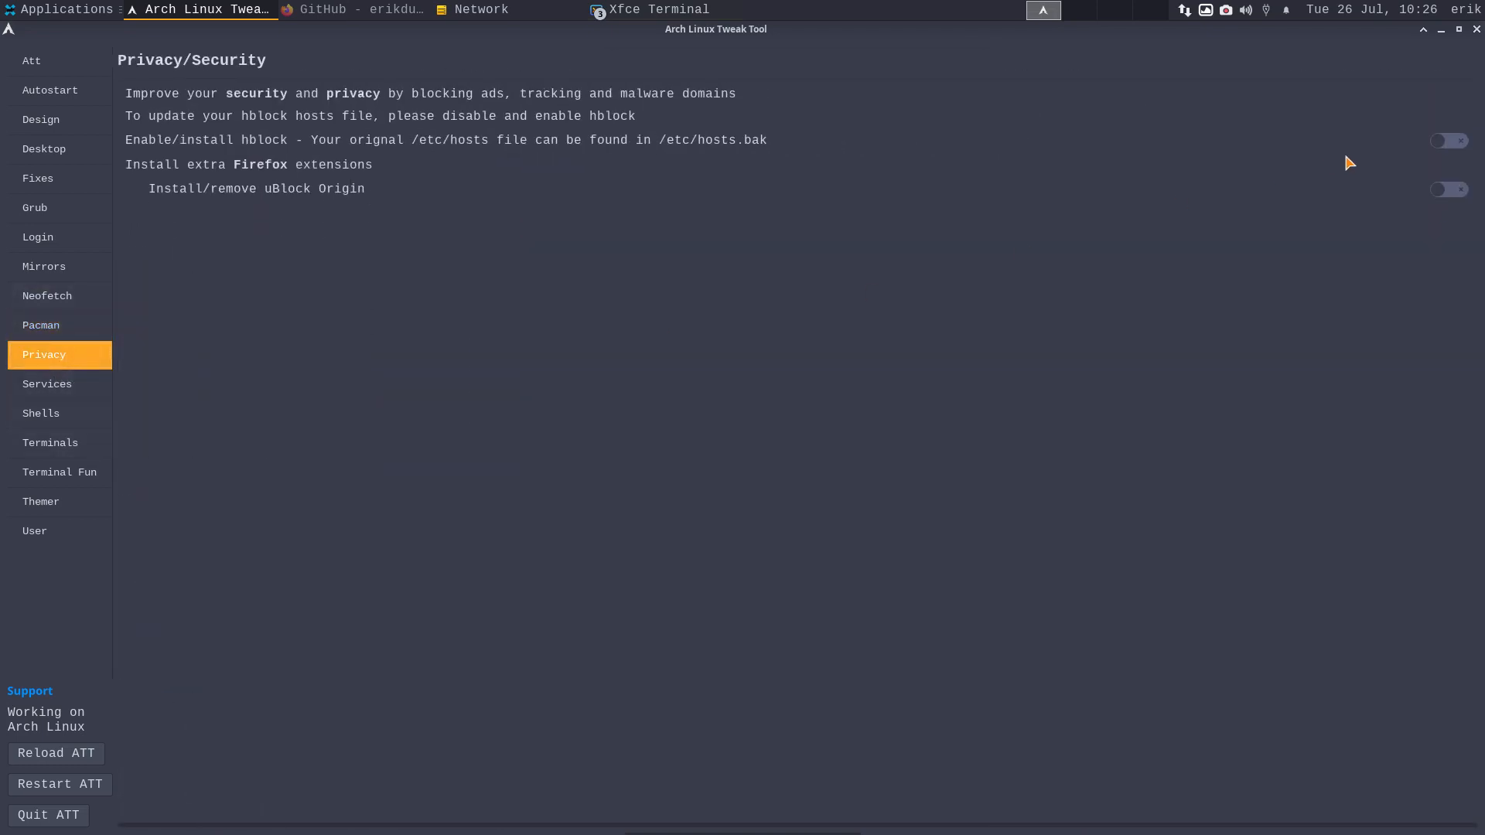
{"action": "left_click", "coordinate": [1449, 141]}
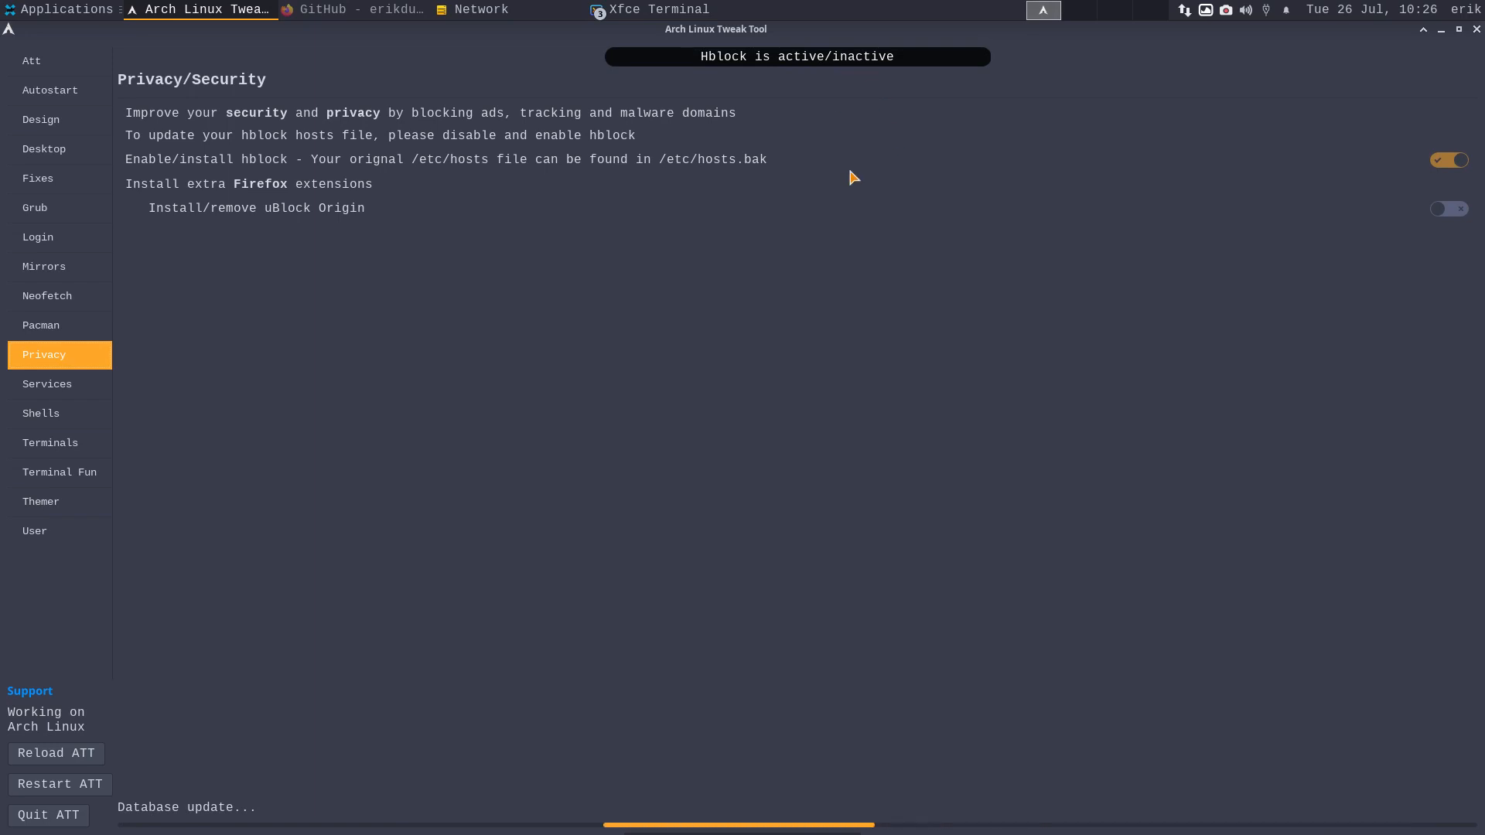
{"action": "left_click", "coordinate": [349, 11]}
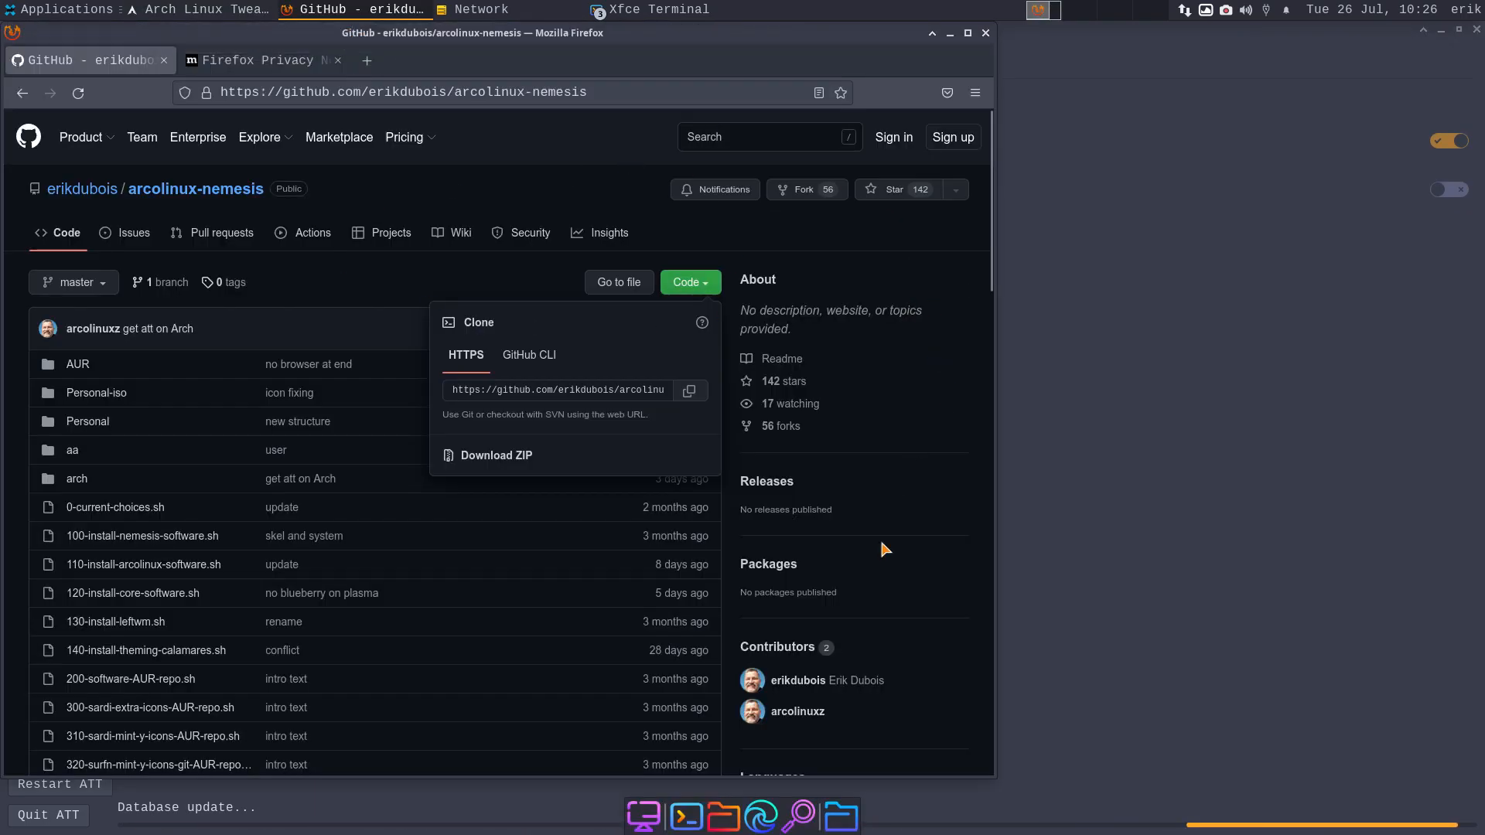
{"action": "left_click", "coordinate": [950, 34]}
{"action": "left_click", "coordinate": [1457, 193]}
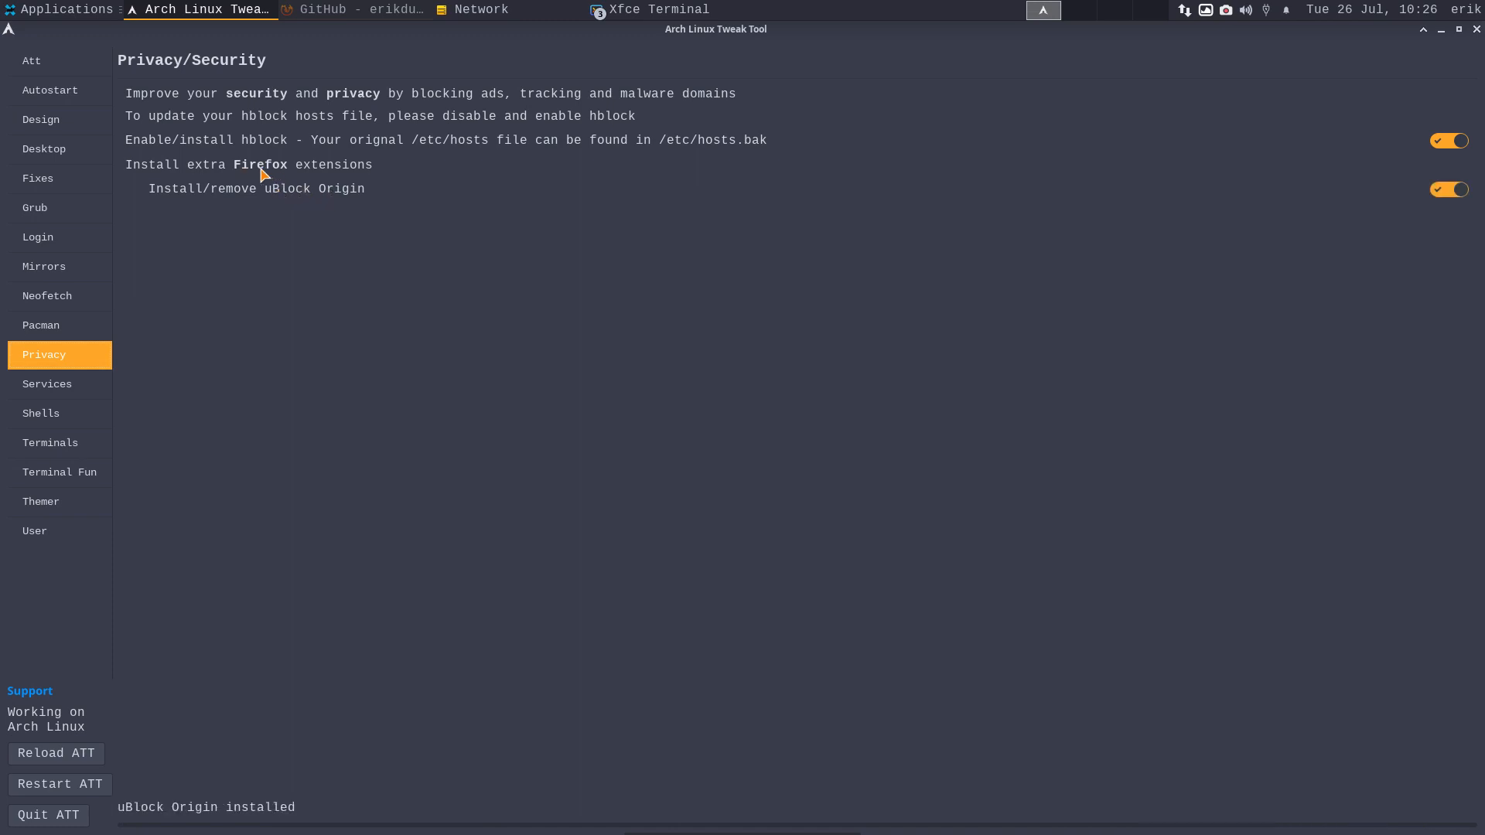
- Install network discovery from the Services page and select ISOBUILDER in the network browser
{"action": "left_click", "coordinate": [68, 387]}
{"action": "left_click_drag", "start_coordinate": [748, 45], "coordinate": [487, 190]}
{"action": "left_click", "coordinate": [960, 172]}
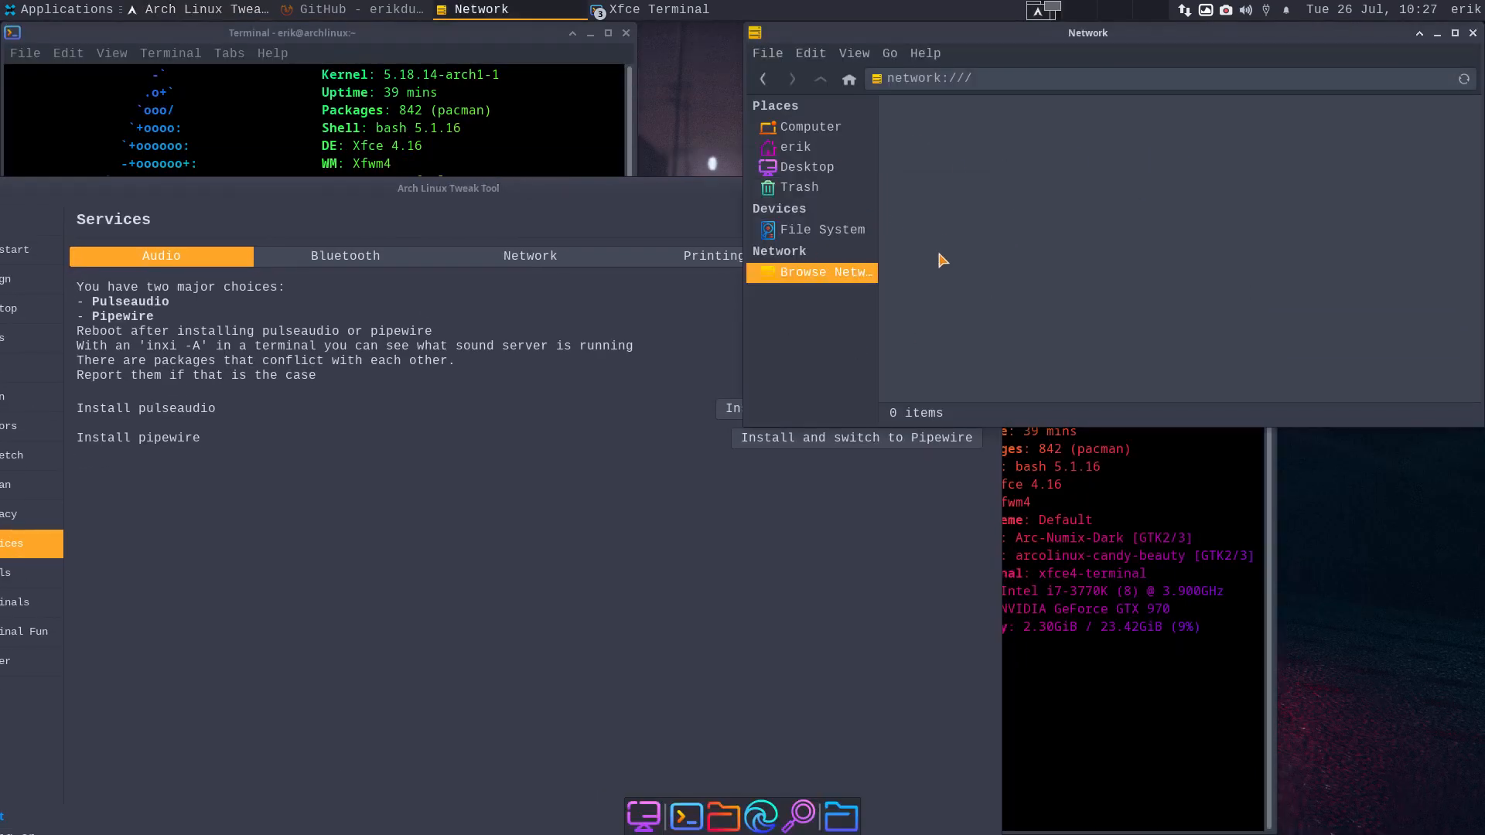
{"action": "left_click", "coordinate": [539, 449]}
{"action": "left_click", "coordinate": [536, 263]}
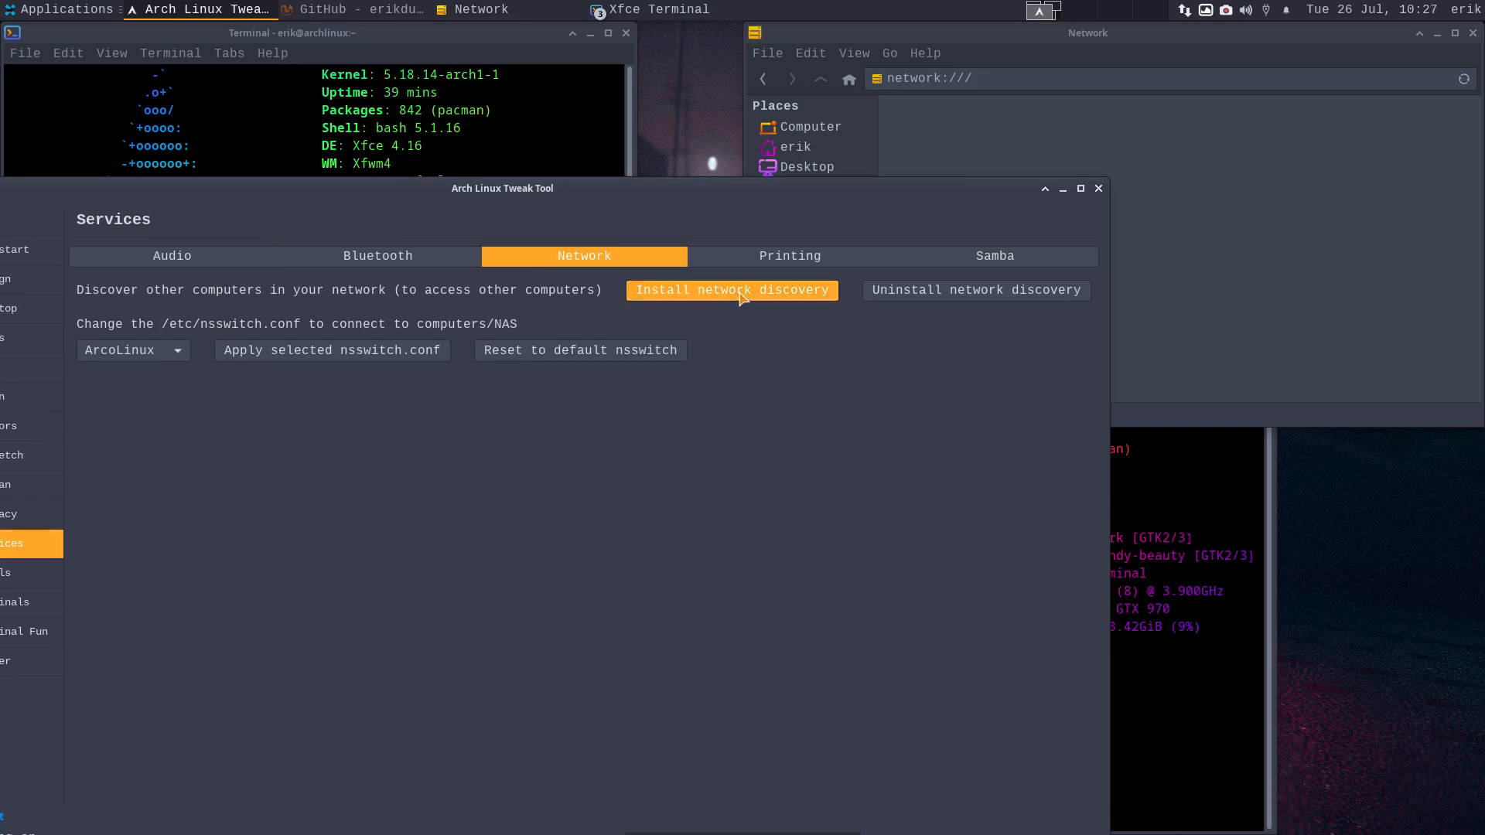
{"action": "left_click", "coordinate": [738, 291]}
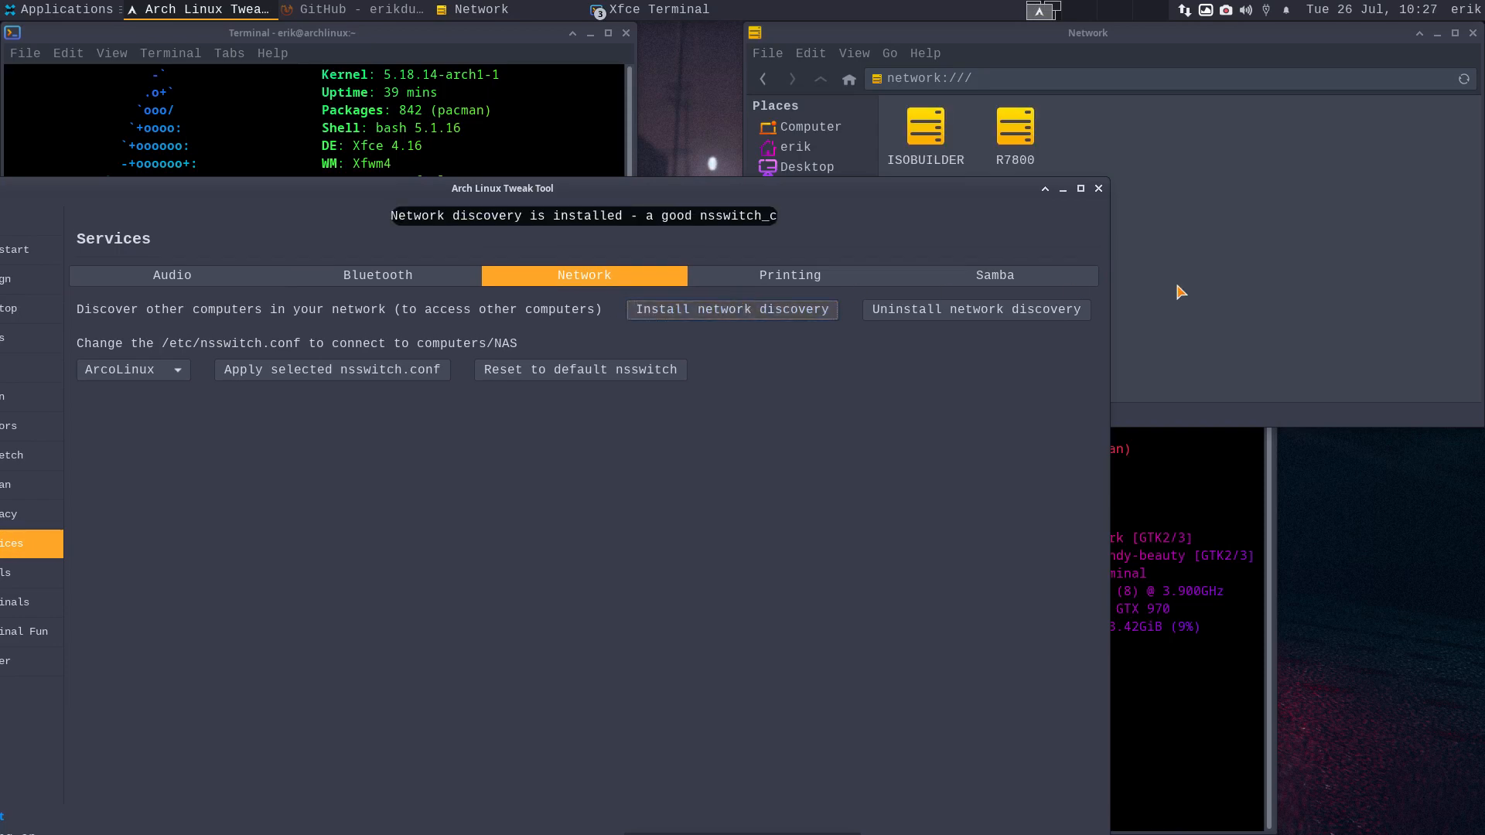
{"action": "left_click", "coordinate": [951, 192]}
{"action": "left_click", "coordinate": [929, 137]}
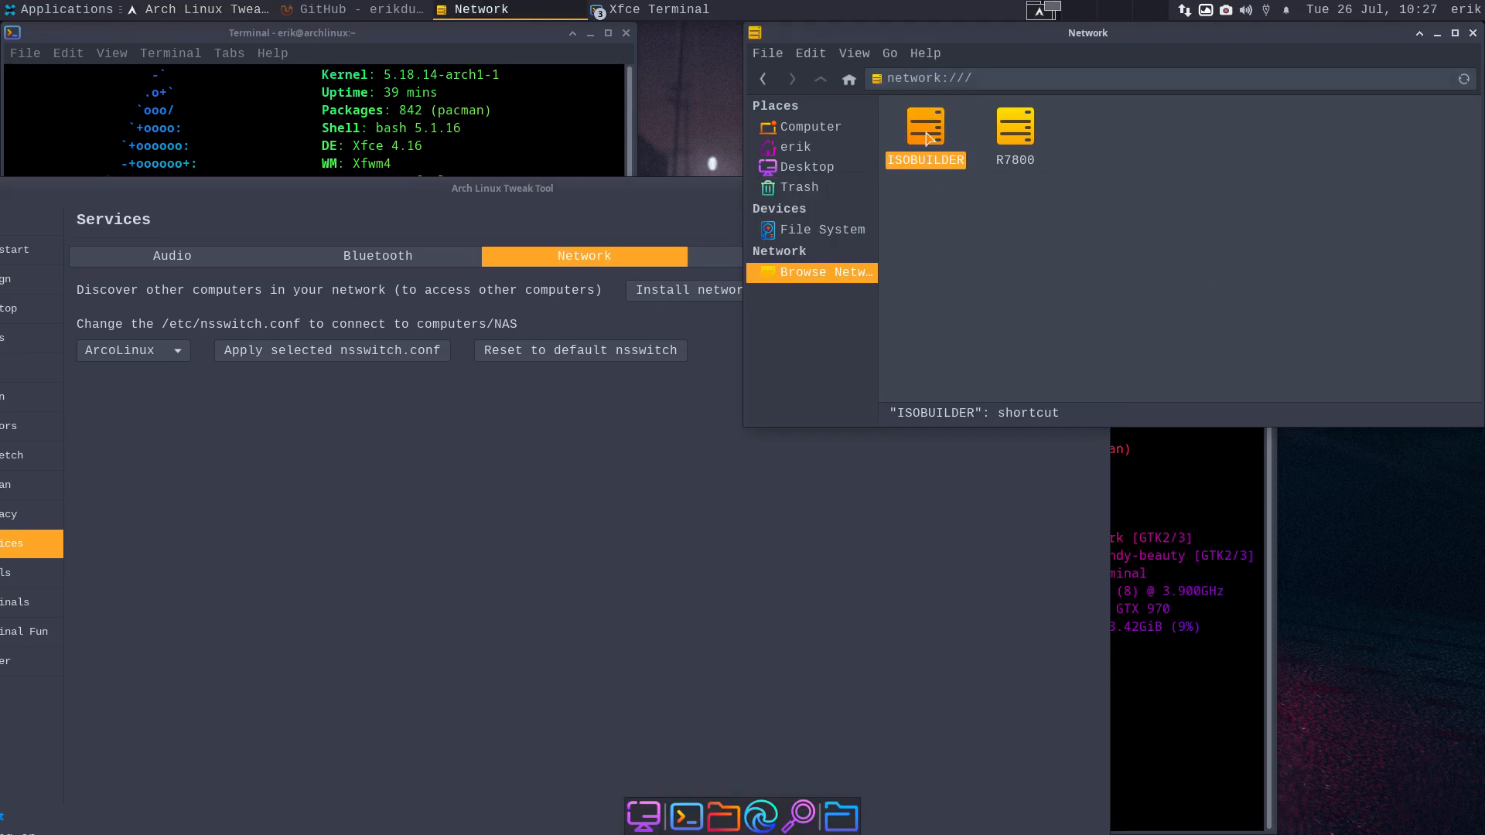
- Connect to ISOBUILDER's sambashare as a registered user, remembering the password forever
{"action": "double_click", "coordinate": [928, 138]}
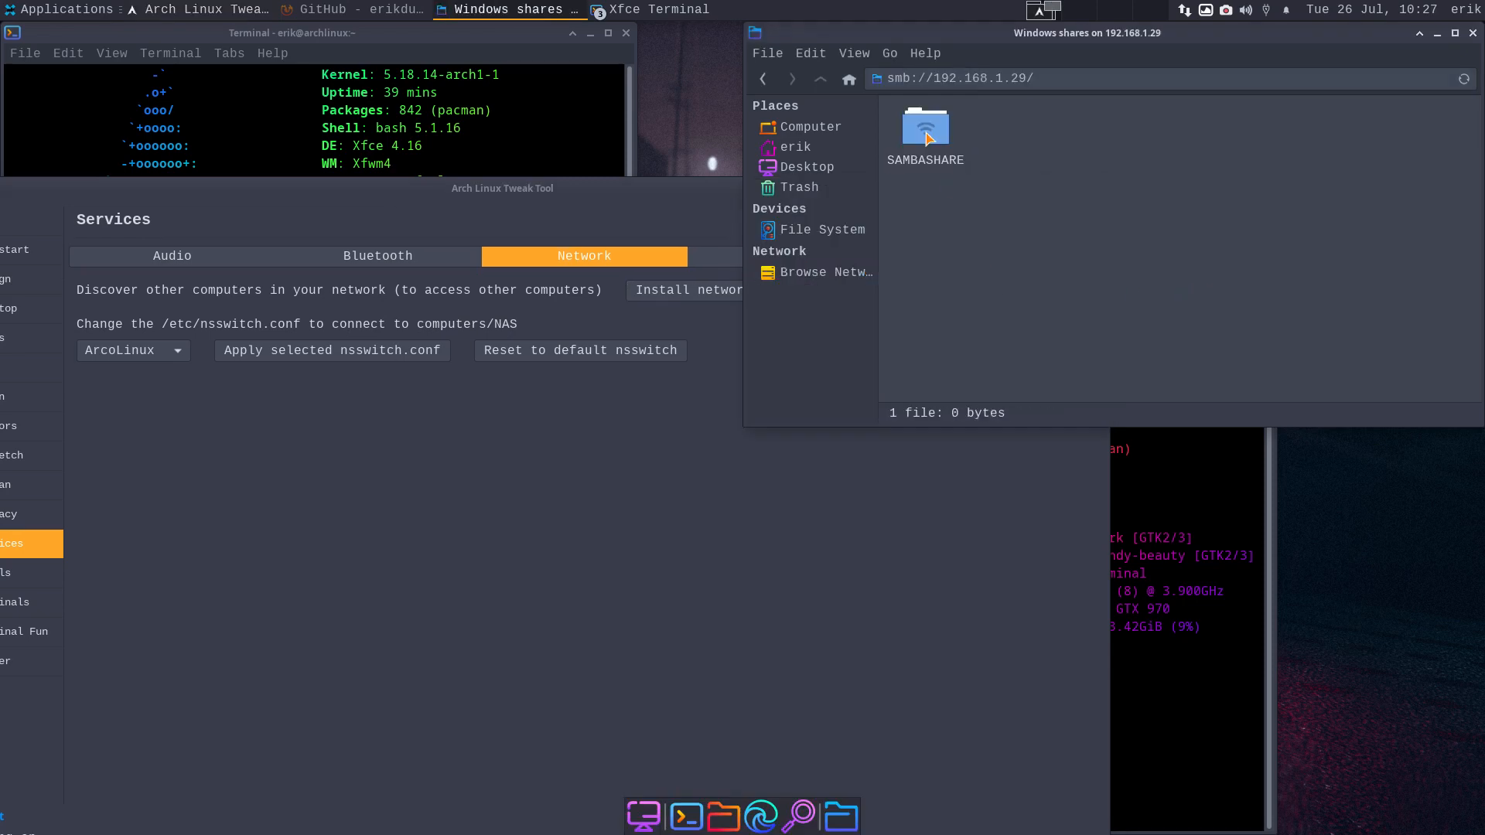
{"action": "double_click", "coordinate": [928, 138]}
{"action": "left_click", "coordinate": [999, 192]}
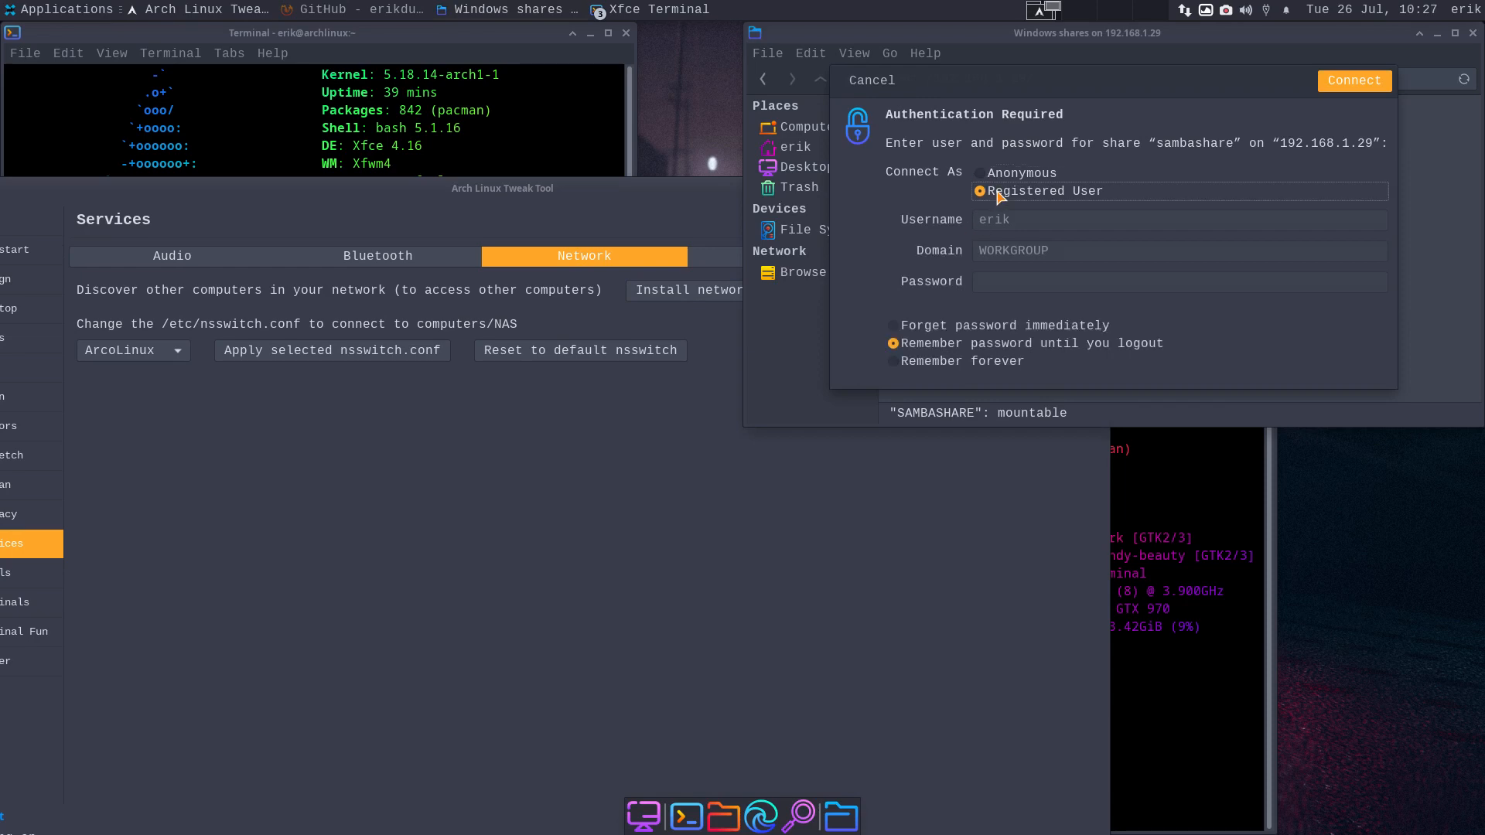
{"action": "left_click", "coordinate": [1005, 285]}
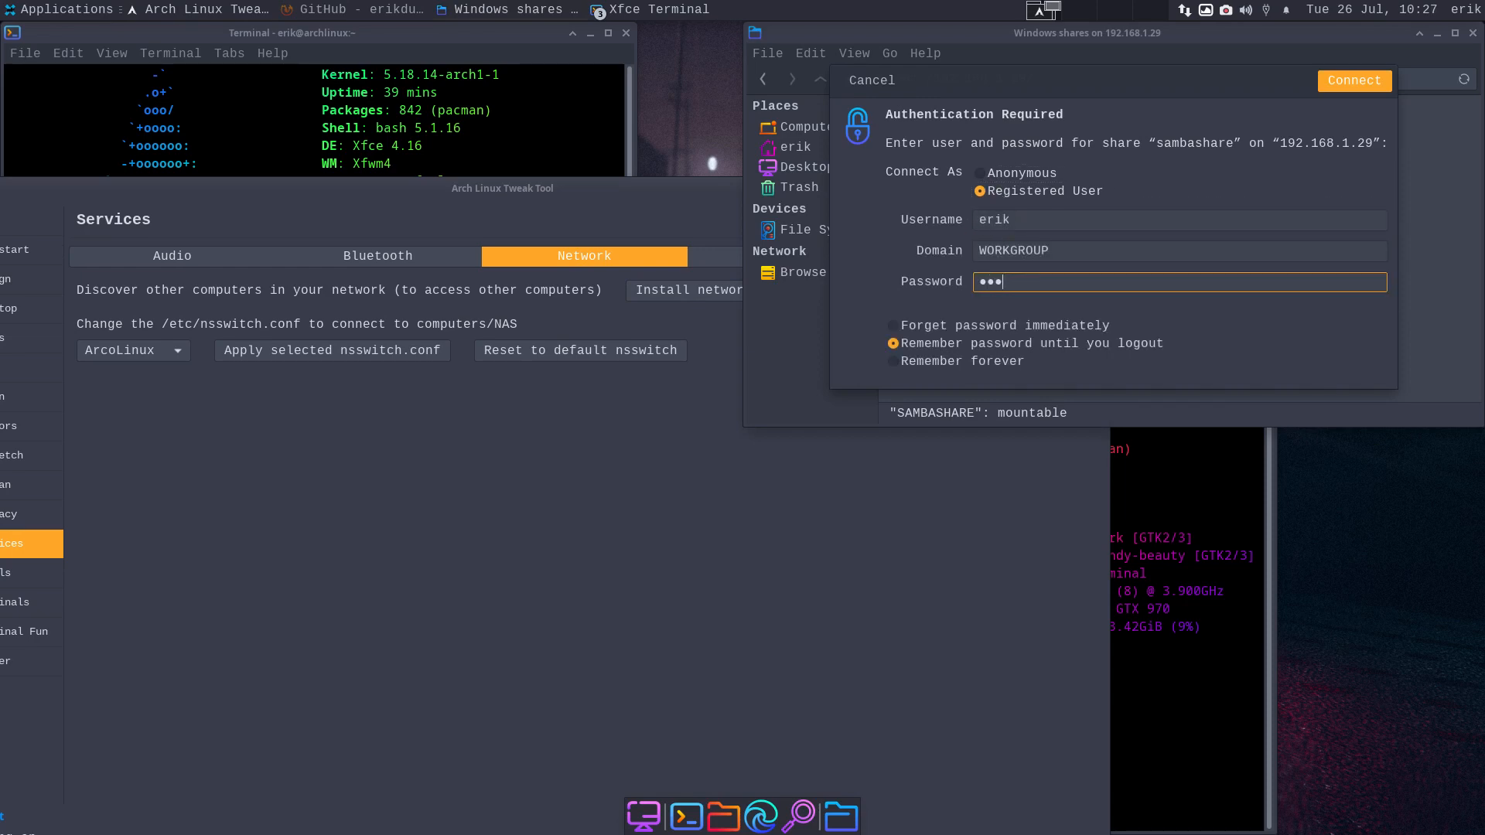
{"action": "left_click", "coordinate": [994, 361]}
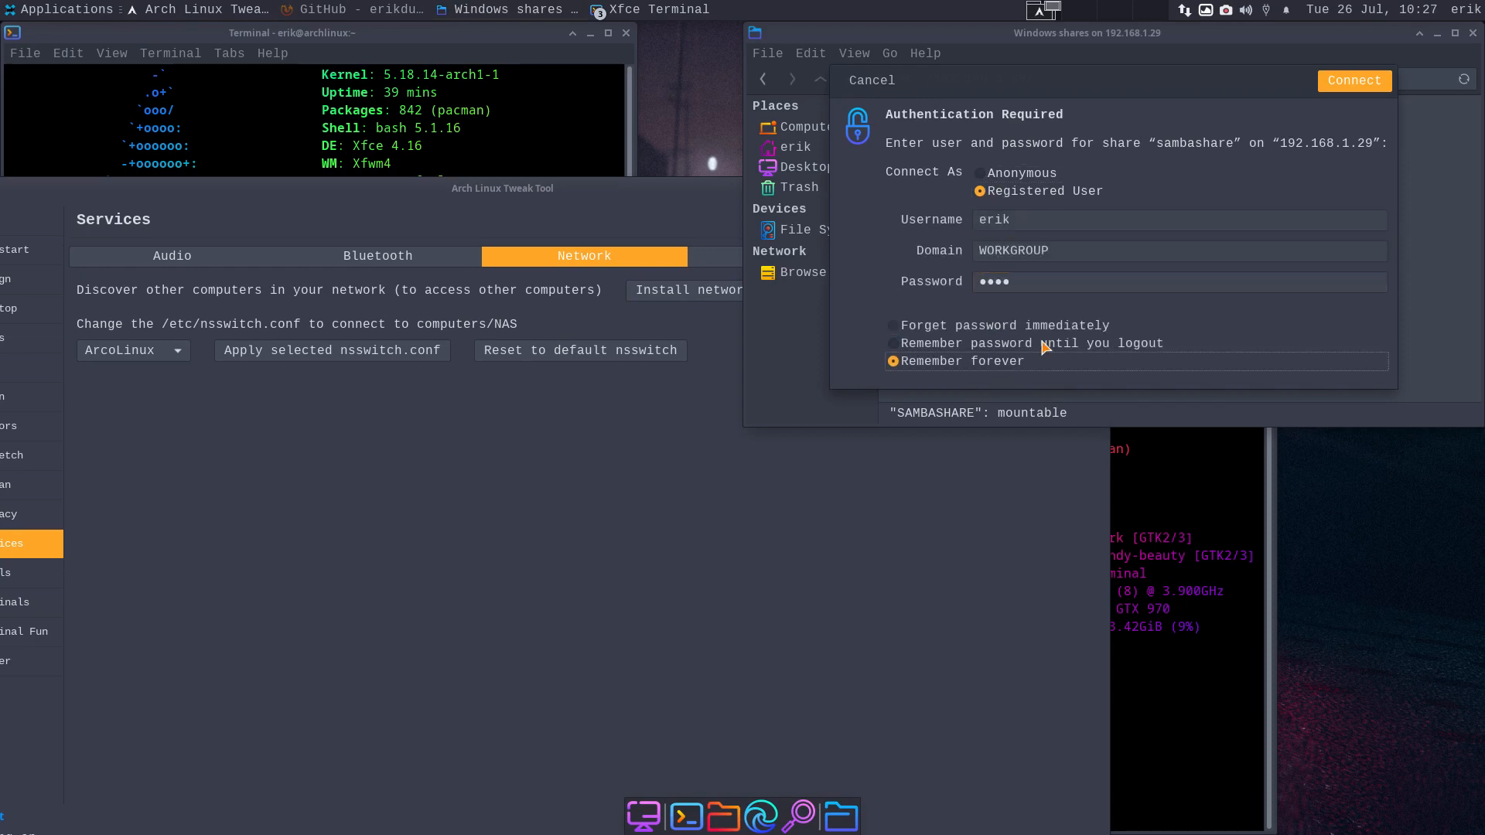
{"action": "left_click", "coordinate": [1378, 81]}
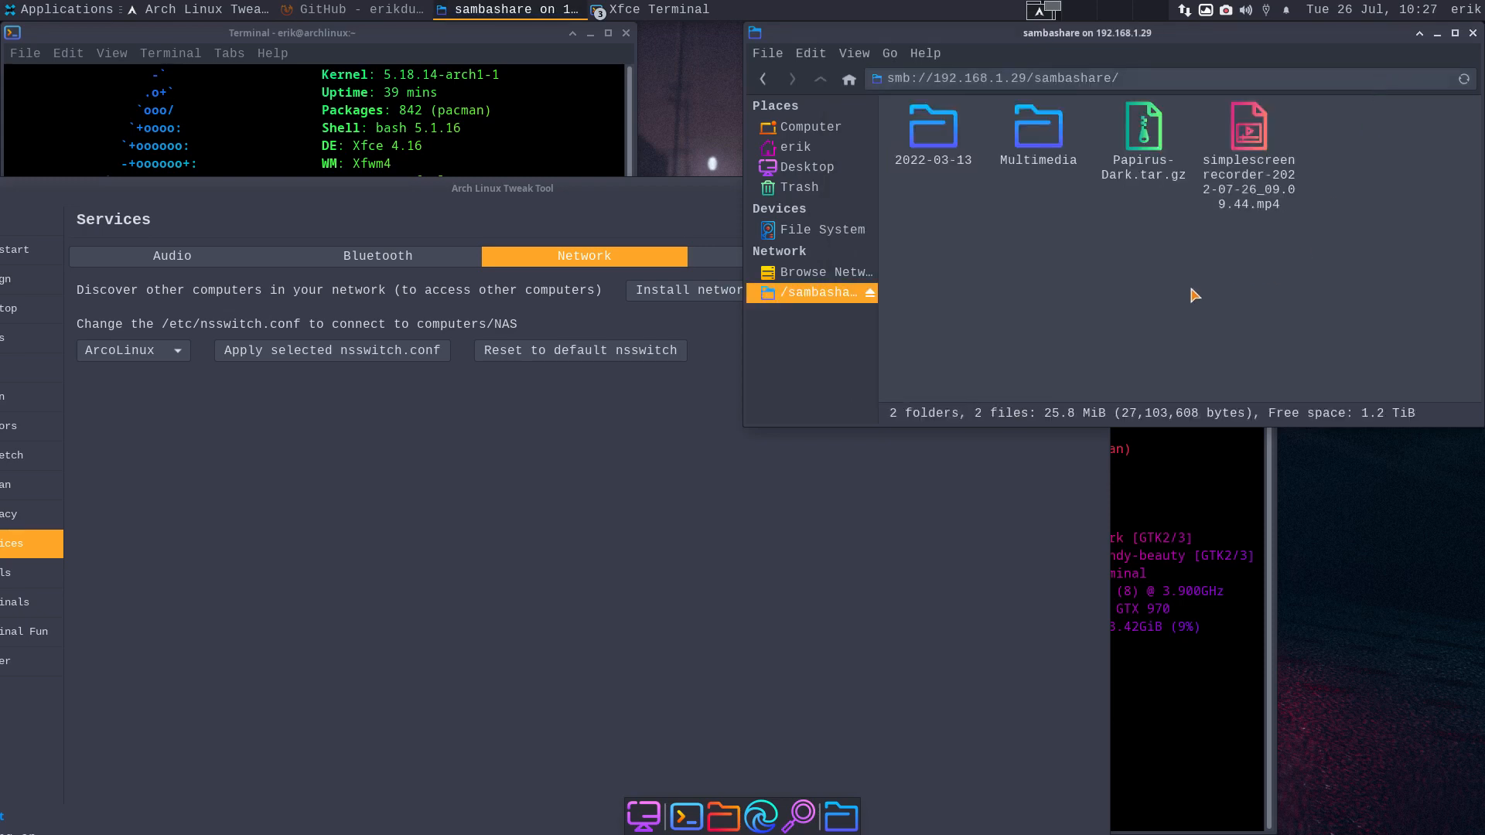
- Permanently delete Papirus-Dark.tar.gz from the share and close its window
{"action": "left_click", "coordinate": [1150, 184]}
{"action": "key", "text": "shift+Delete"}
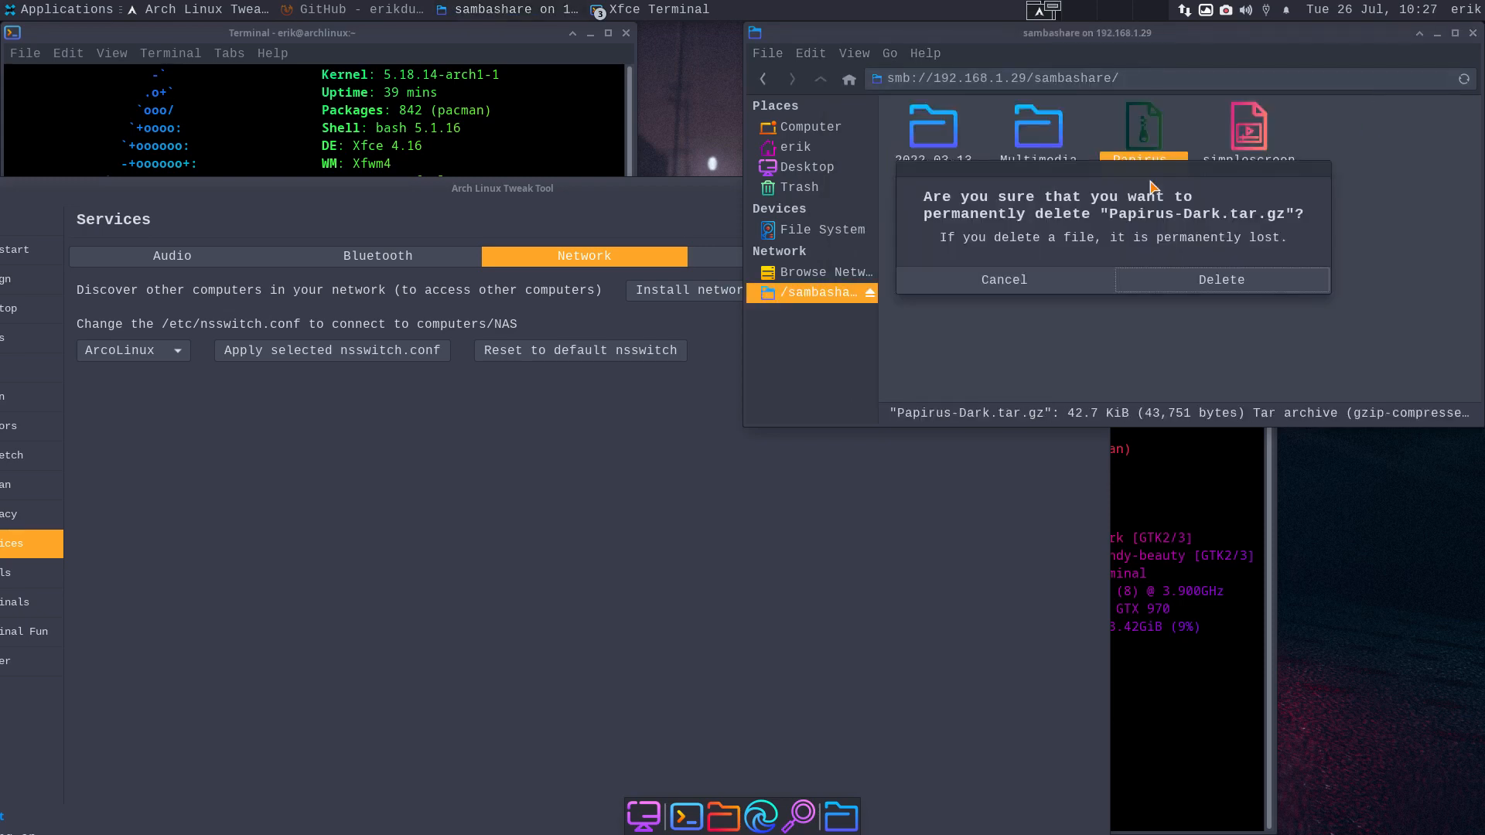
{"action": "left_click", "coordinate": [1171, 283]}
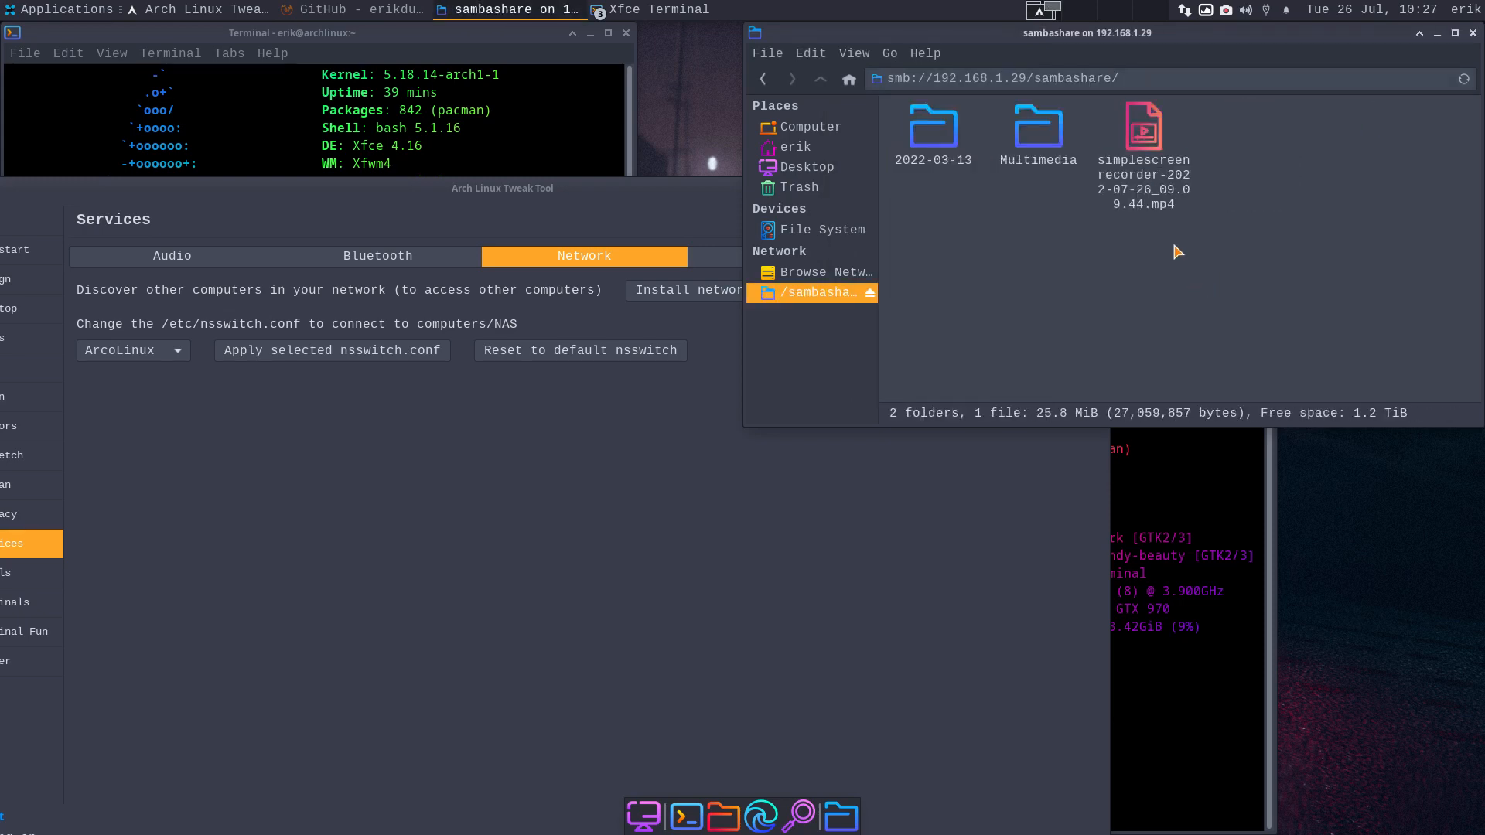
{"action": "left_click", "coordinate": [1166, 301]}
{"action": "left_click", "coordinate": [1472, 34]}
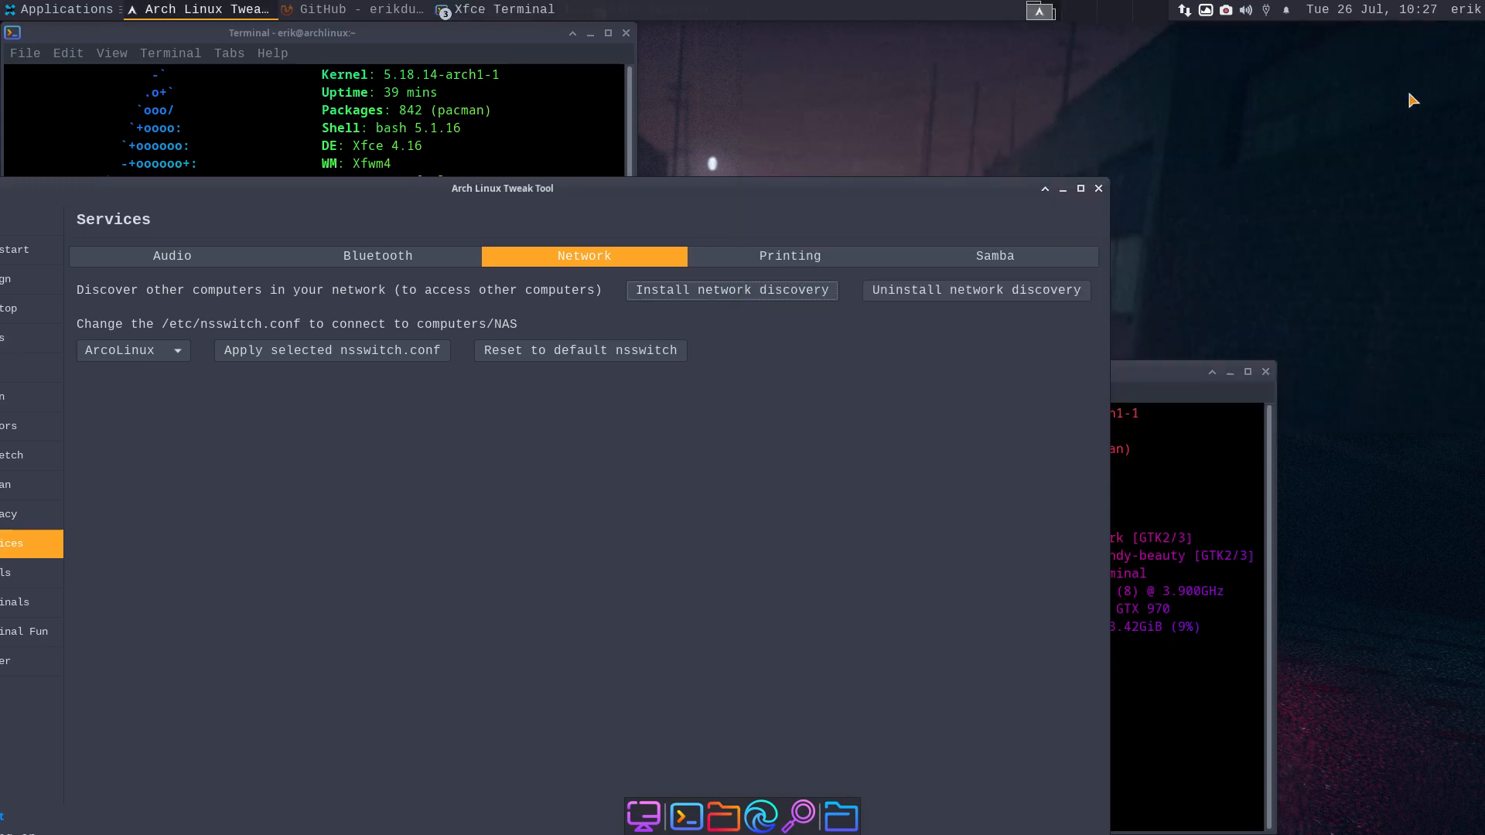
- Review the nsswitch presets, keeping ArcoLinux, and move the Tweak Tool window up
{"action": "left_click", "coordinate": [122, 356]}
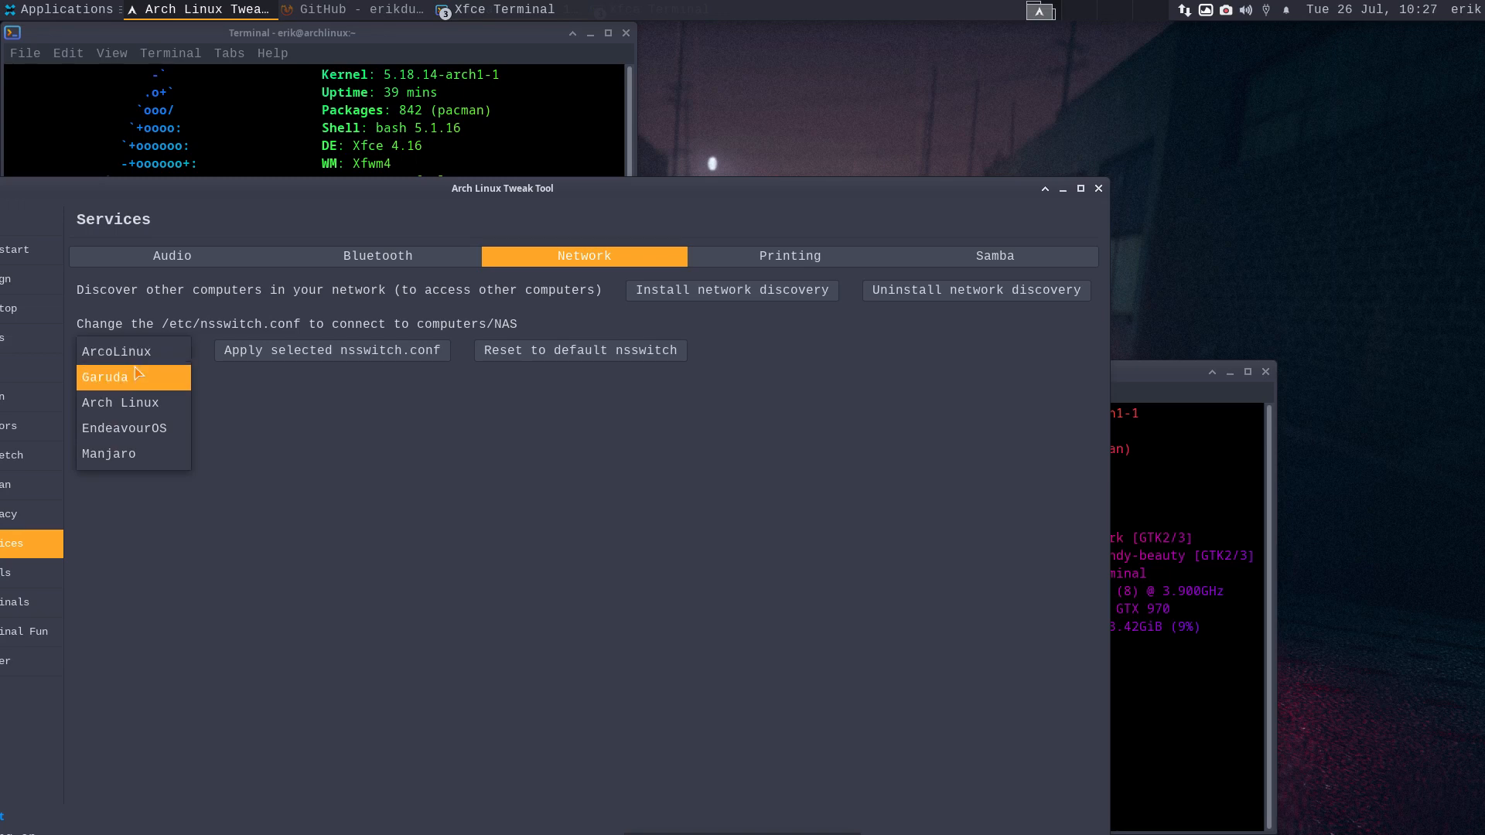
{"action": "left_click", "coordinate": [517, 195]}
{"action": "left_click_drag", "start_coordinate": [535, 189], "coordinate": [695, 99]}
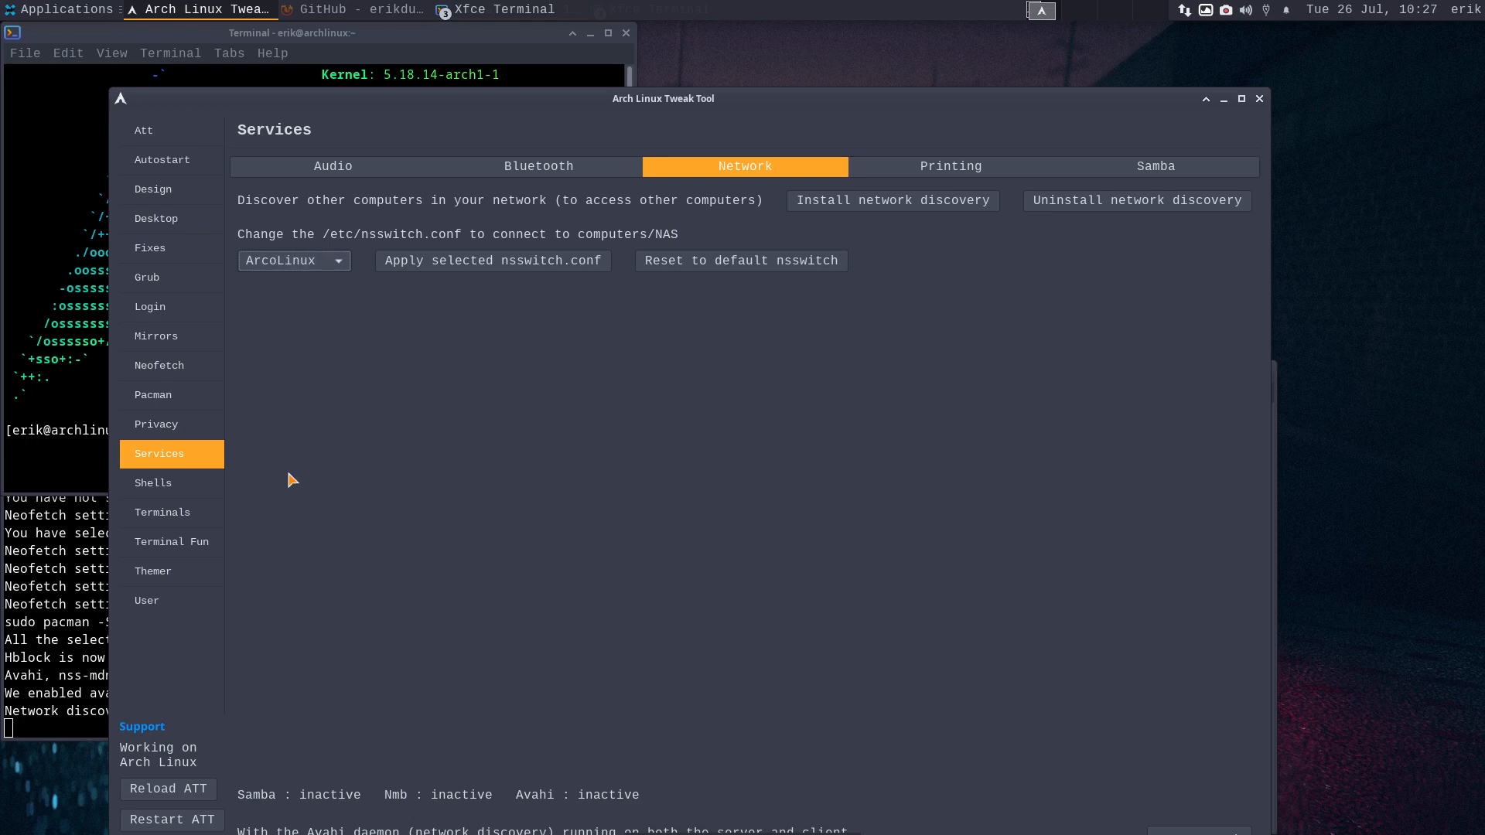
{"action": "left_click", "coordinate": [326, 265]}
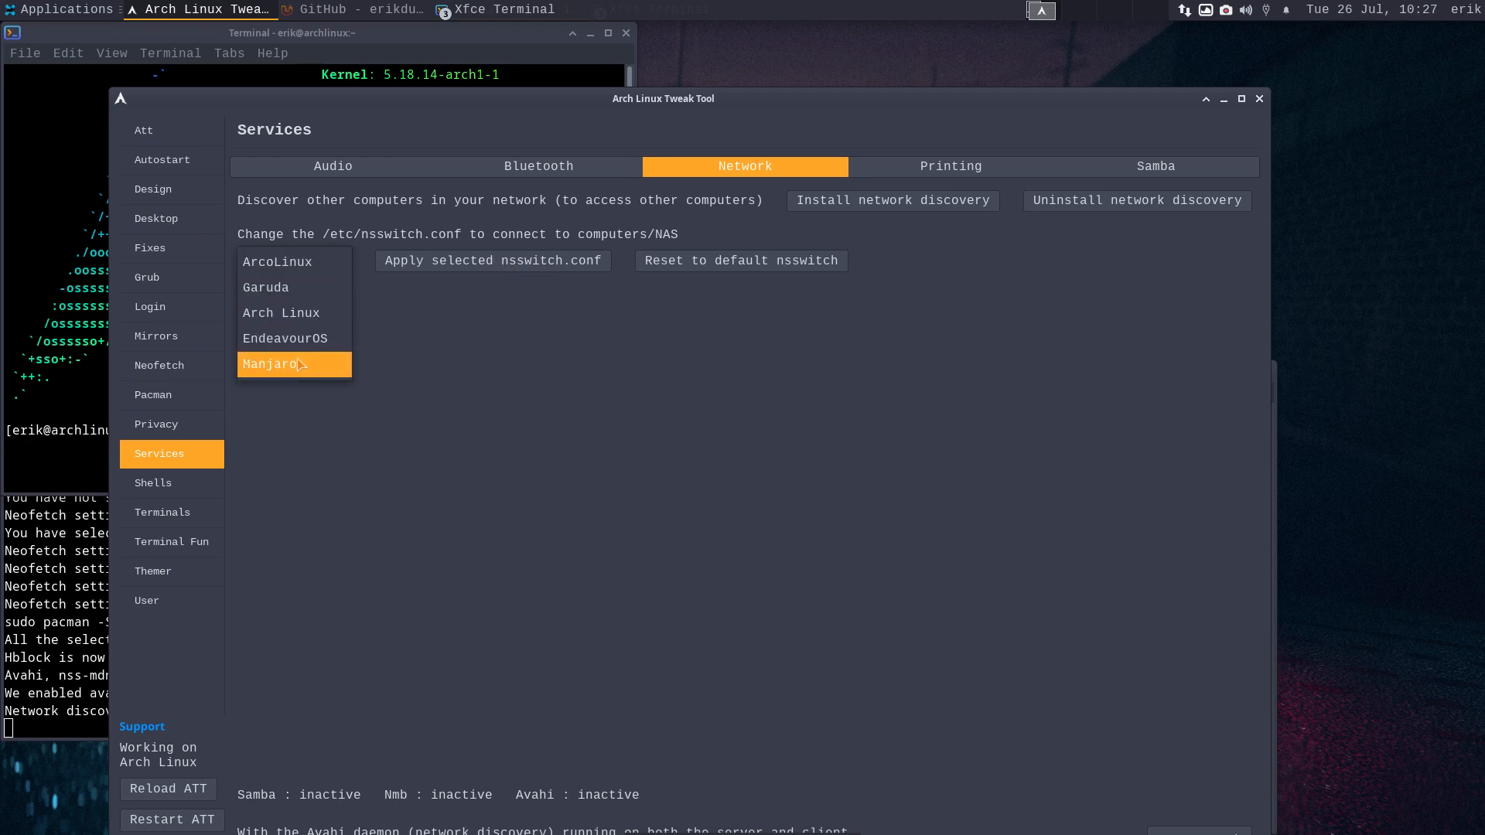
{"action": "left_click", "coordinate": [499, 371]}
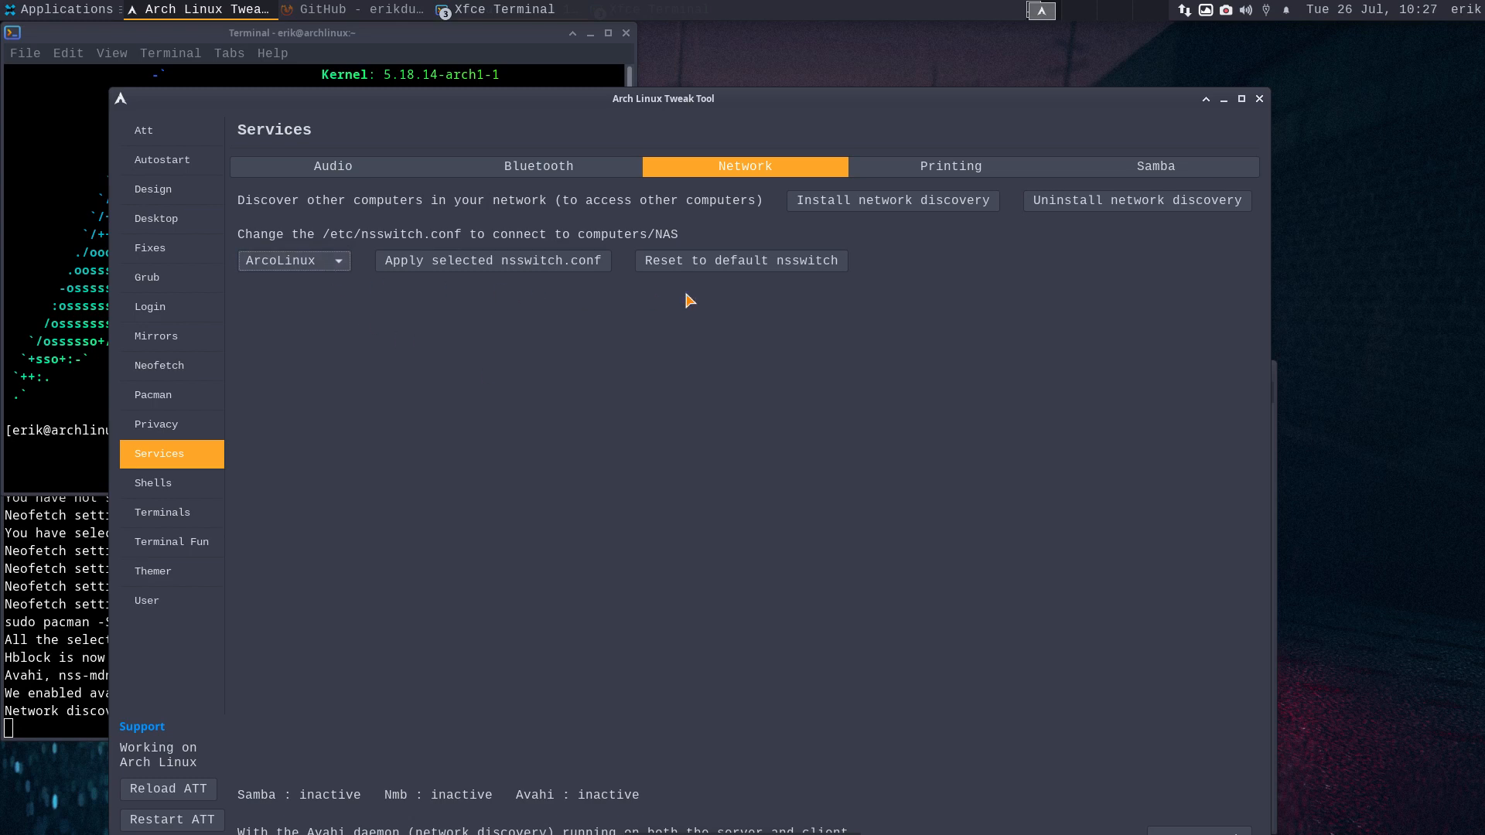
- Check the Audio options, shorten the window, and show the Bluetooth services
{"action": "left_click", "coordinate": [328, 176]}
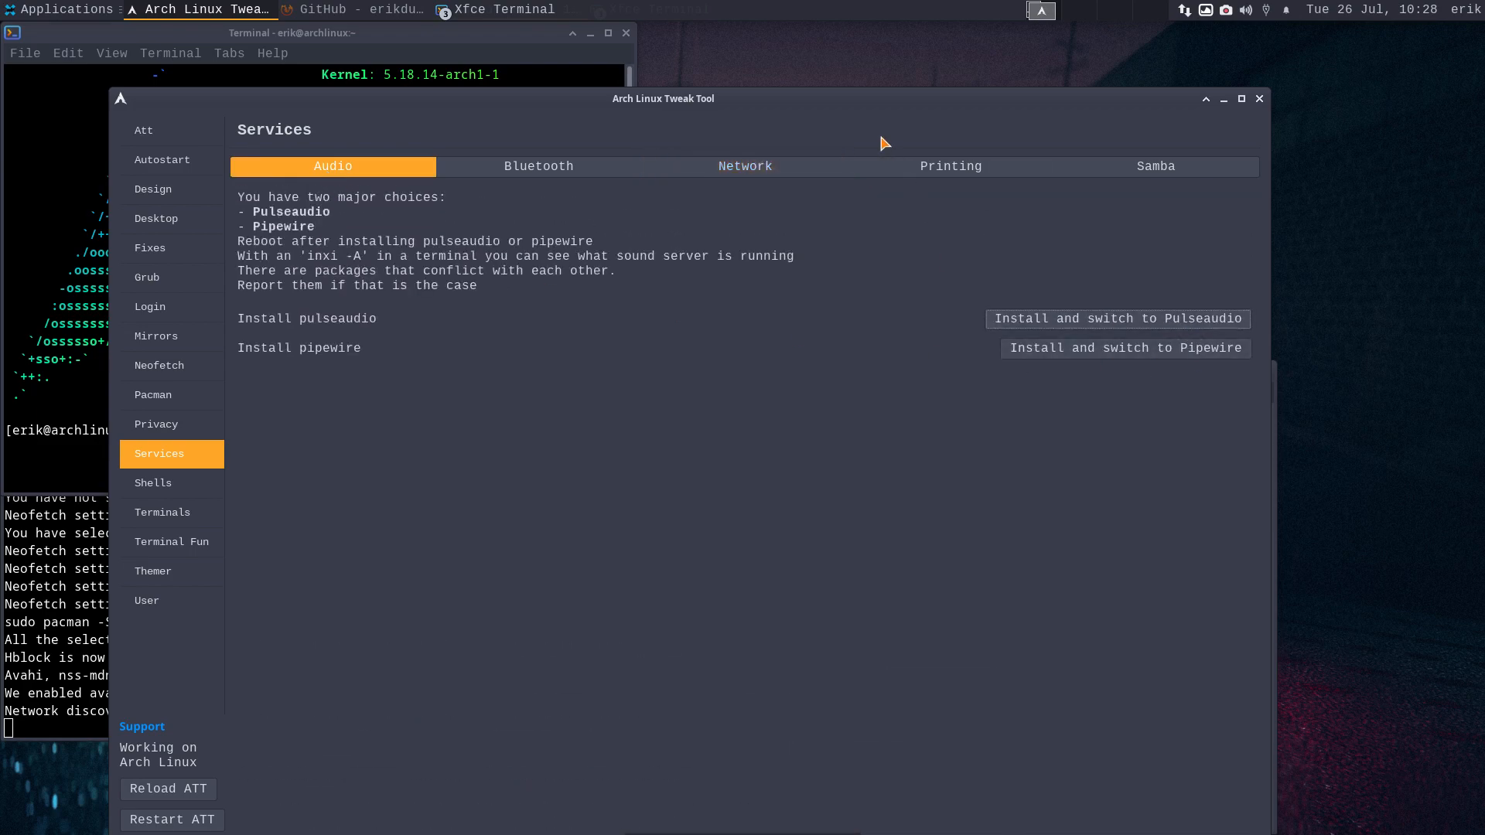
{"action": "mouse_move", "coordinate": [830, 94]}
{"action": "left_mouse_down"}
{"action": "mouse_move", "coordinate": [828, 468]}
{"action": "mouse_move", "coordinate": [808, 475]}
{"action": "mouse_move", "coordinate": [806, 98]}
{"action": "left_mouse_up"}
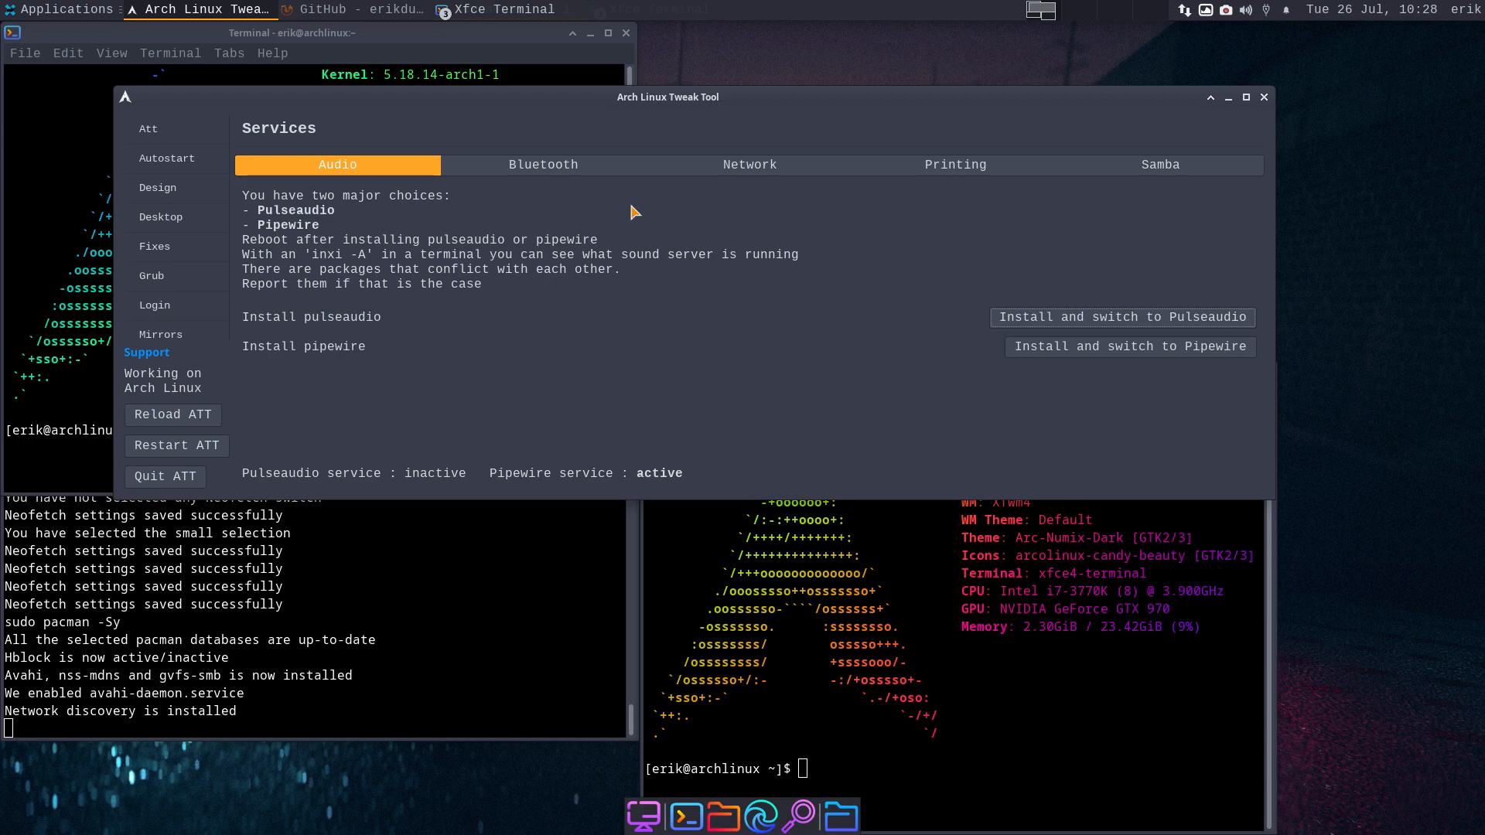
{"action": "left_click", "coordinate": [588, 172]}
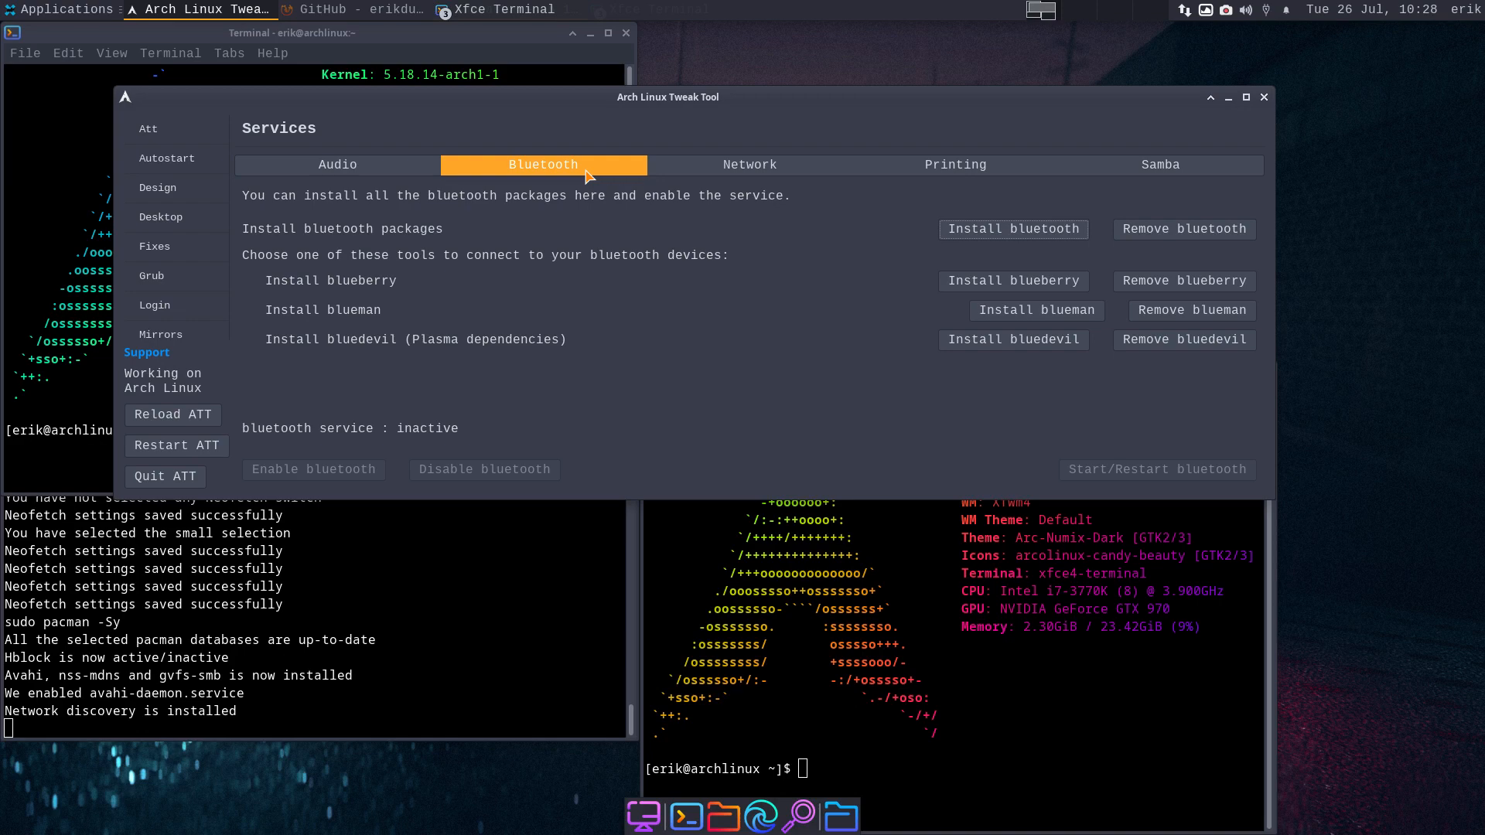
- Install the bluetooth packages and blueberry, enable the bluetooth service, then show Network settings
{"action": "left_click", "coordinate": [338, 164]}
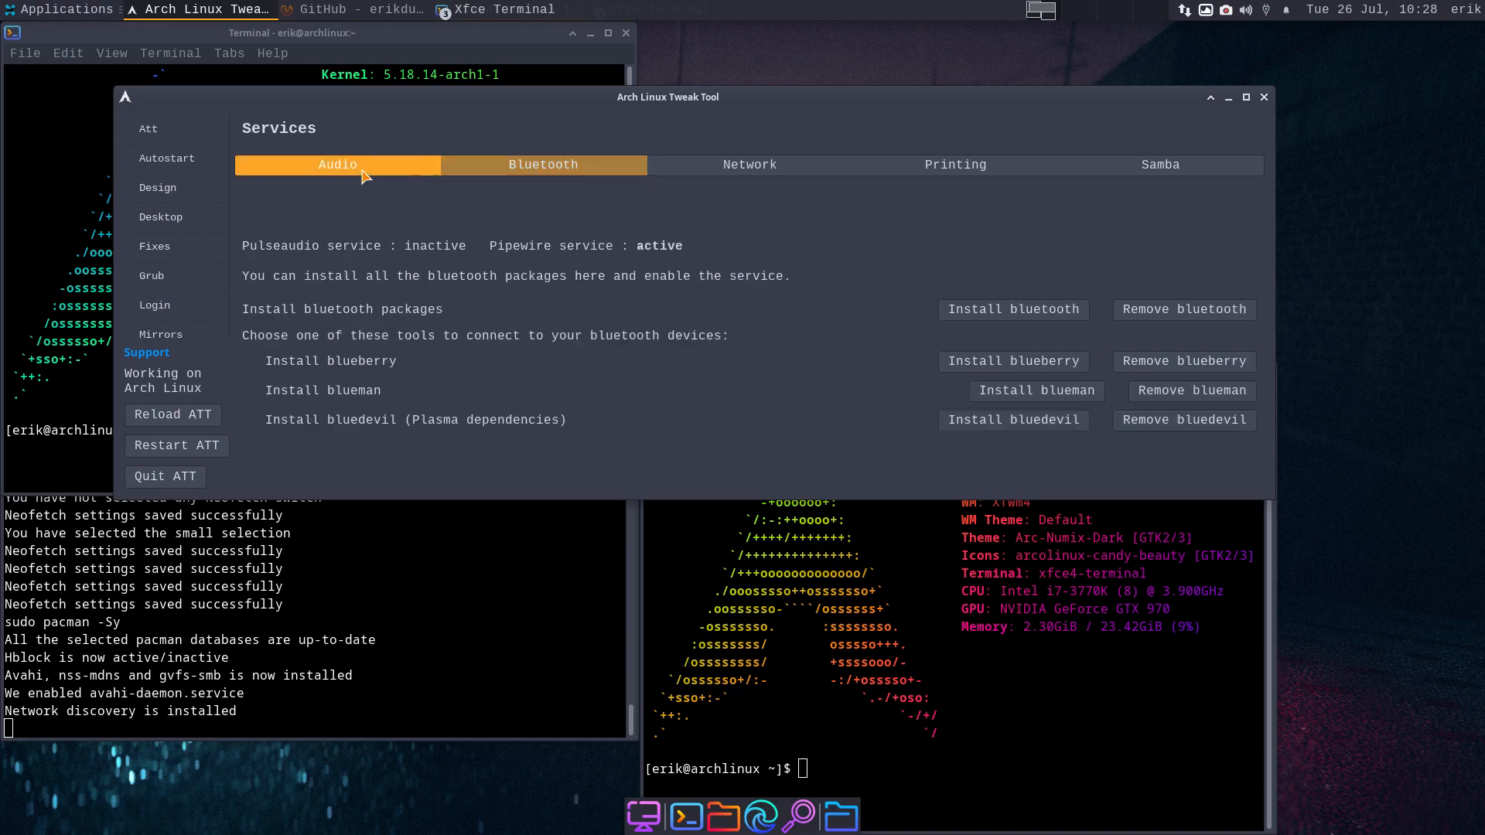
{"action": "left_click", "coordinate": [543, 164]}
{"action": "left_click", "coordinate": [1061, 236]}
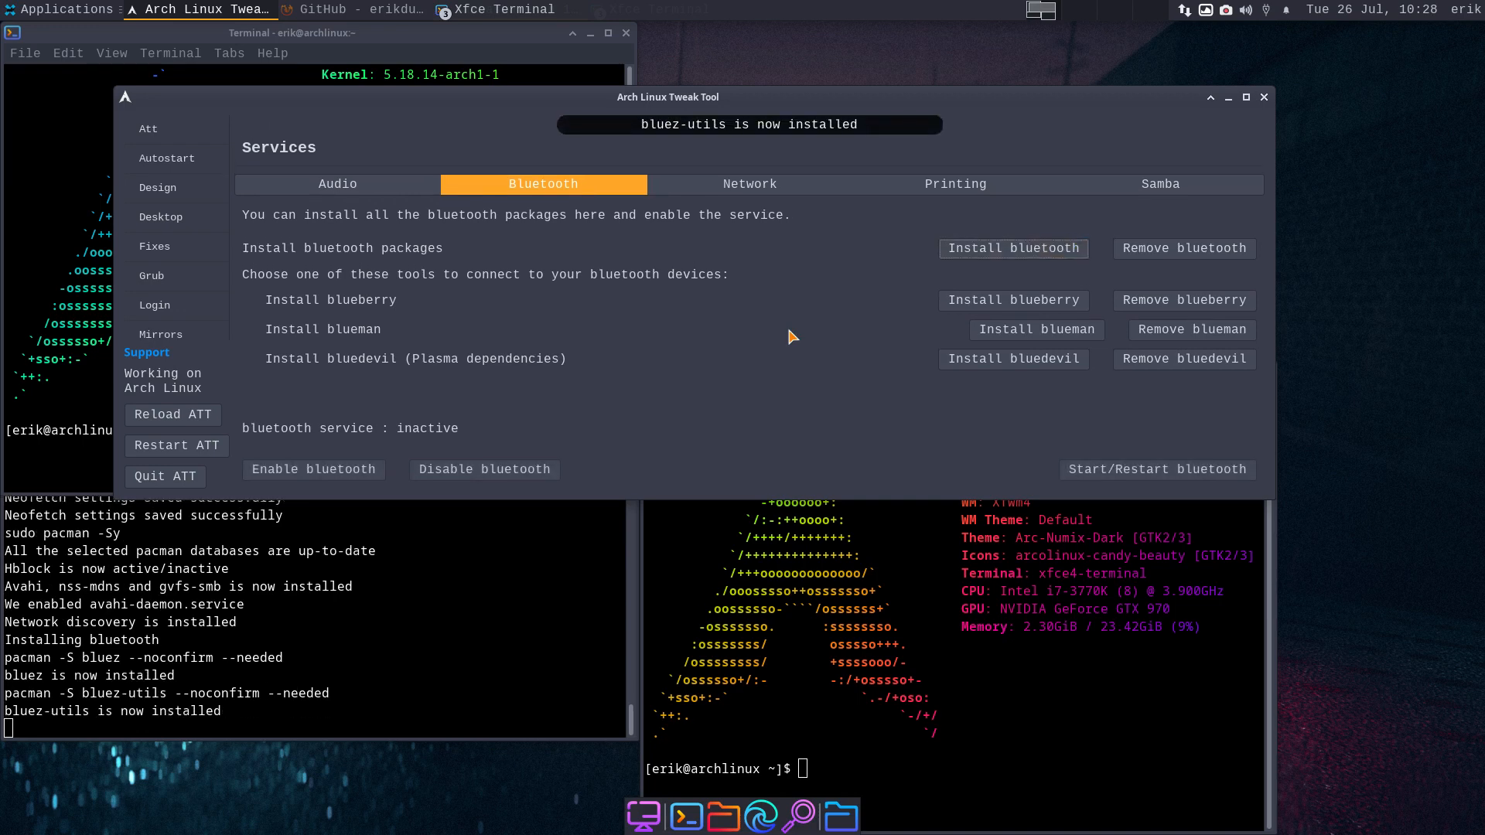
{"action": "left_click", "coordinate": [987, 301]}
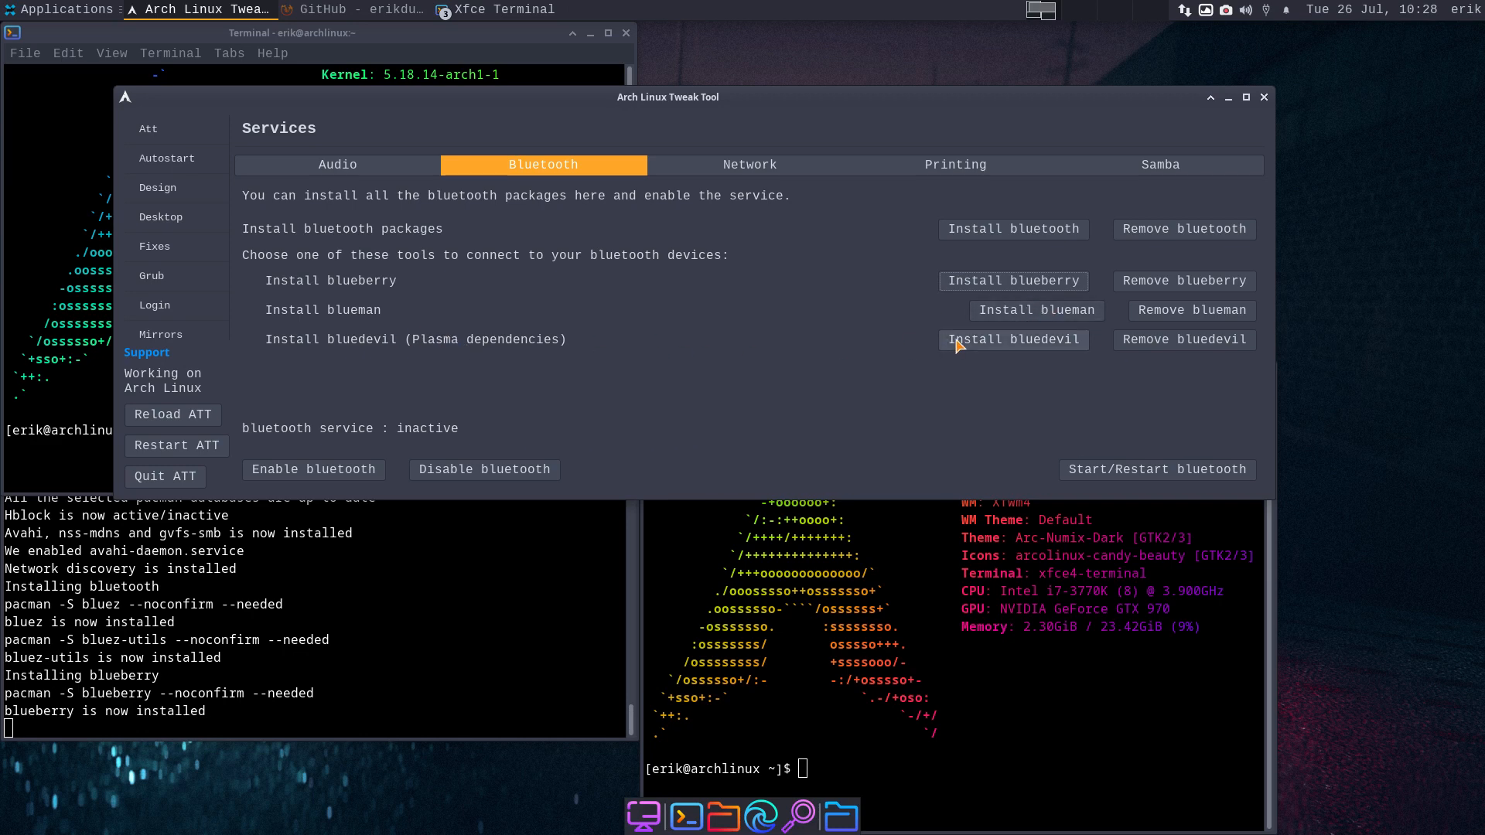
{"action": "left_click", "coordinate": [363, 470]}
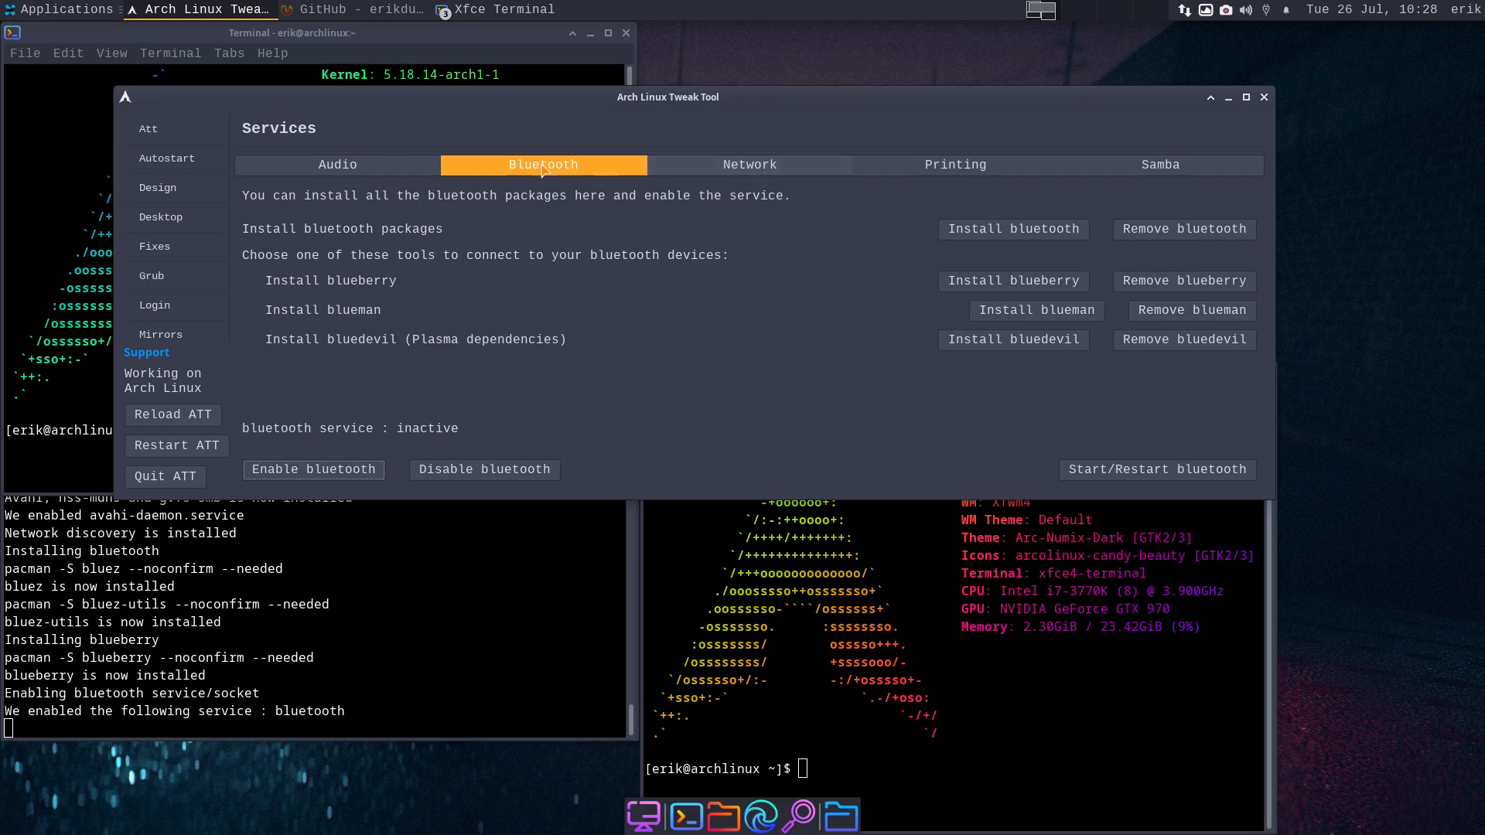
{"action": "left_click", "coordinate": [840, 169]}
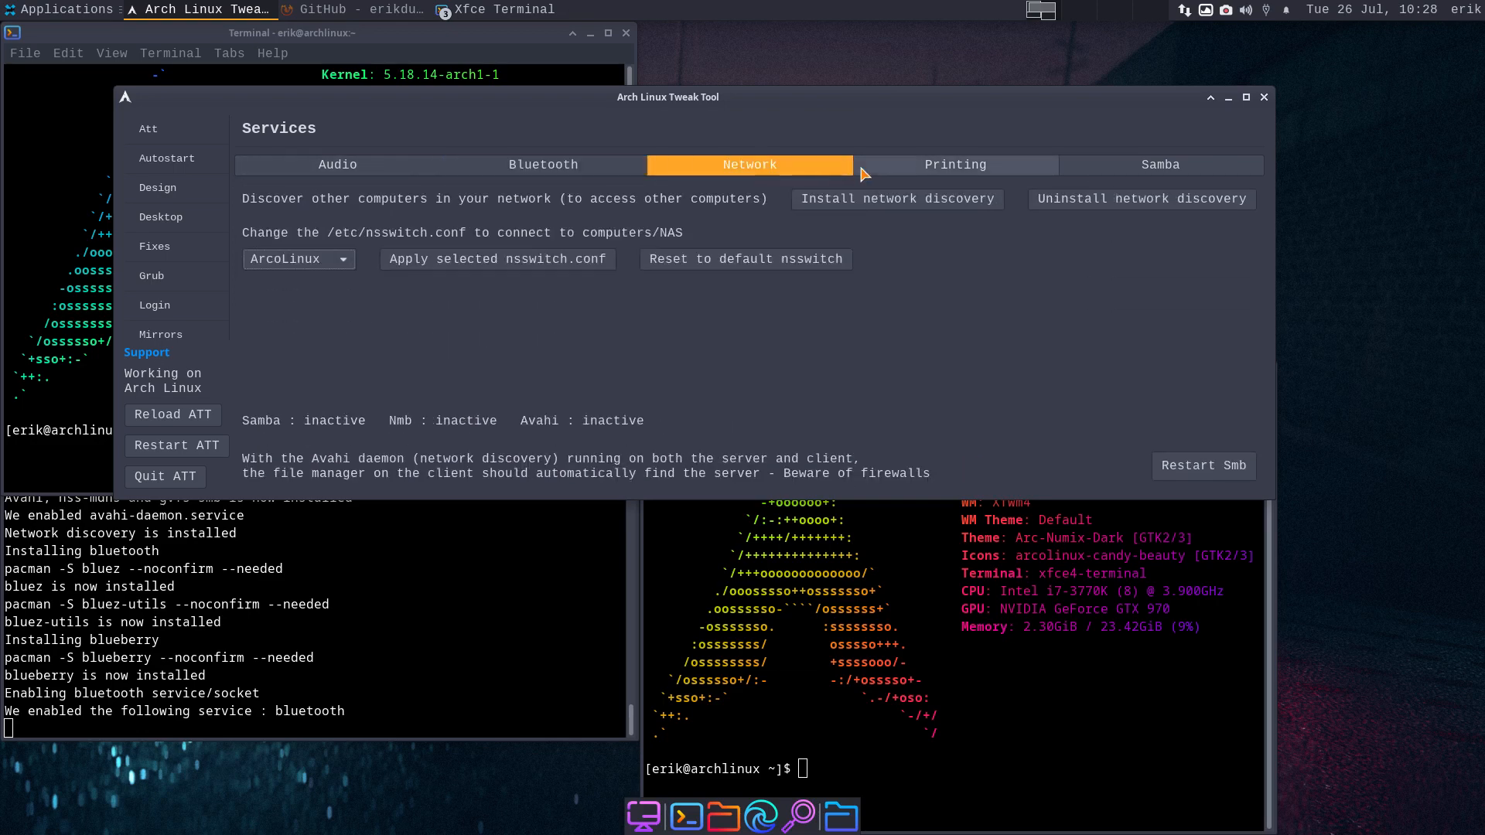
- Maximize the window and, under Printing, install cups, cups-pdf and the common printer drivers
{"action": "left_click", "coordinate": [1246, 97]}
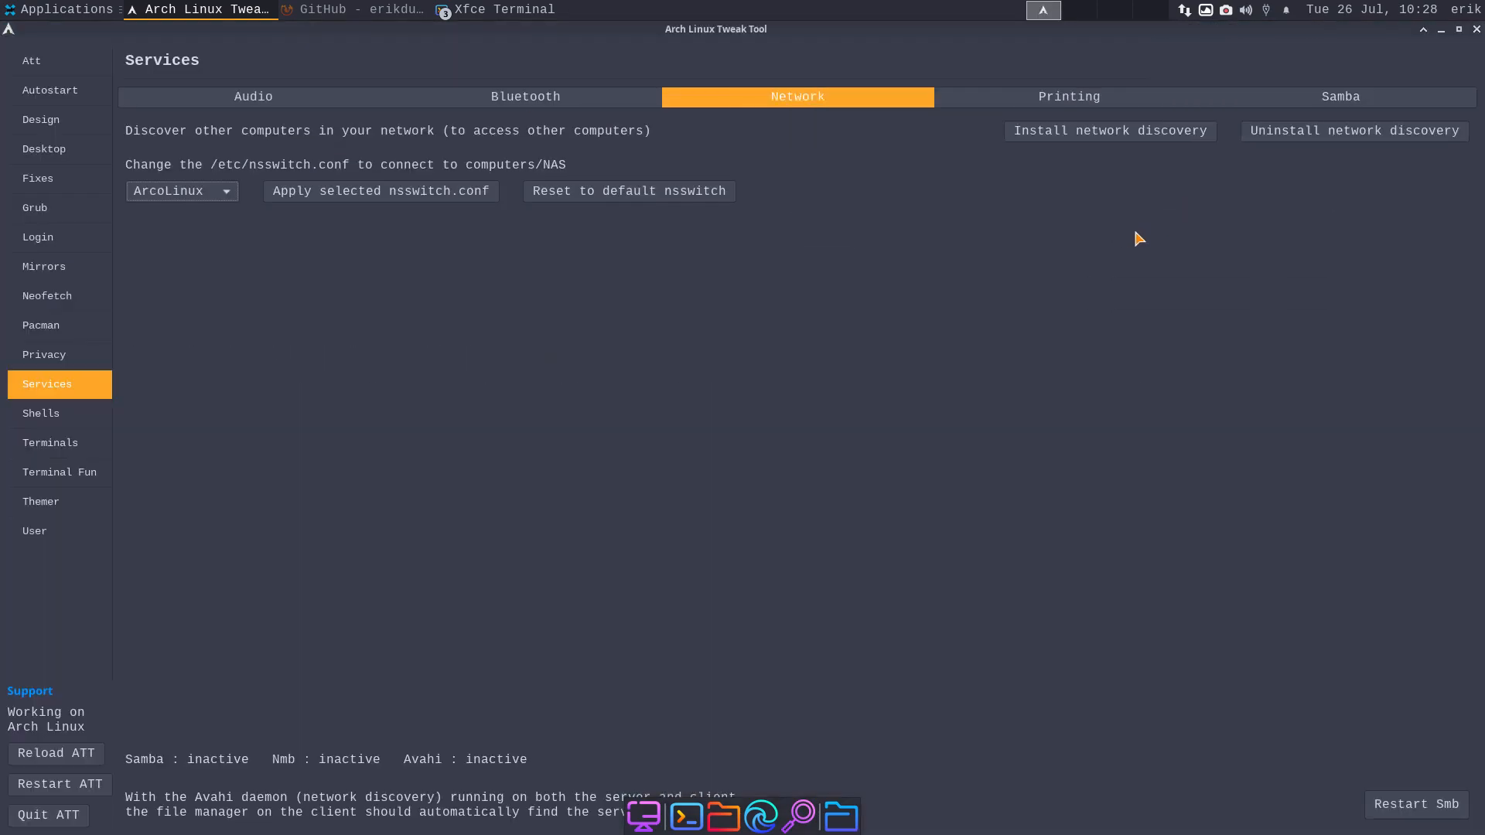
{"action": "left_click", "coordinate": [1073, 98]}
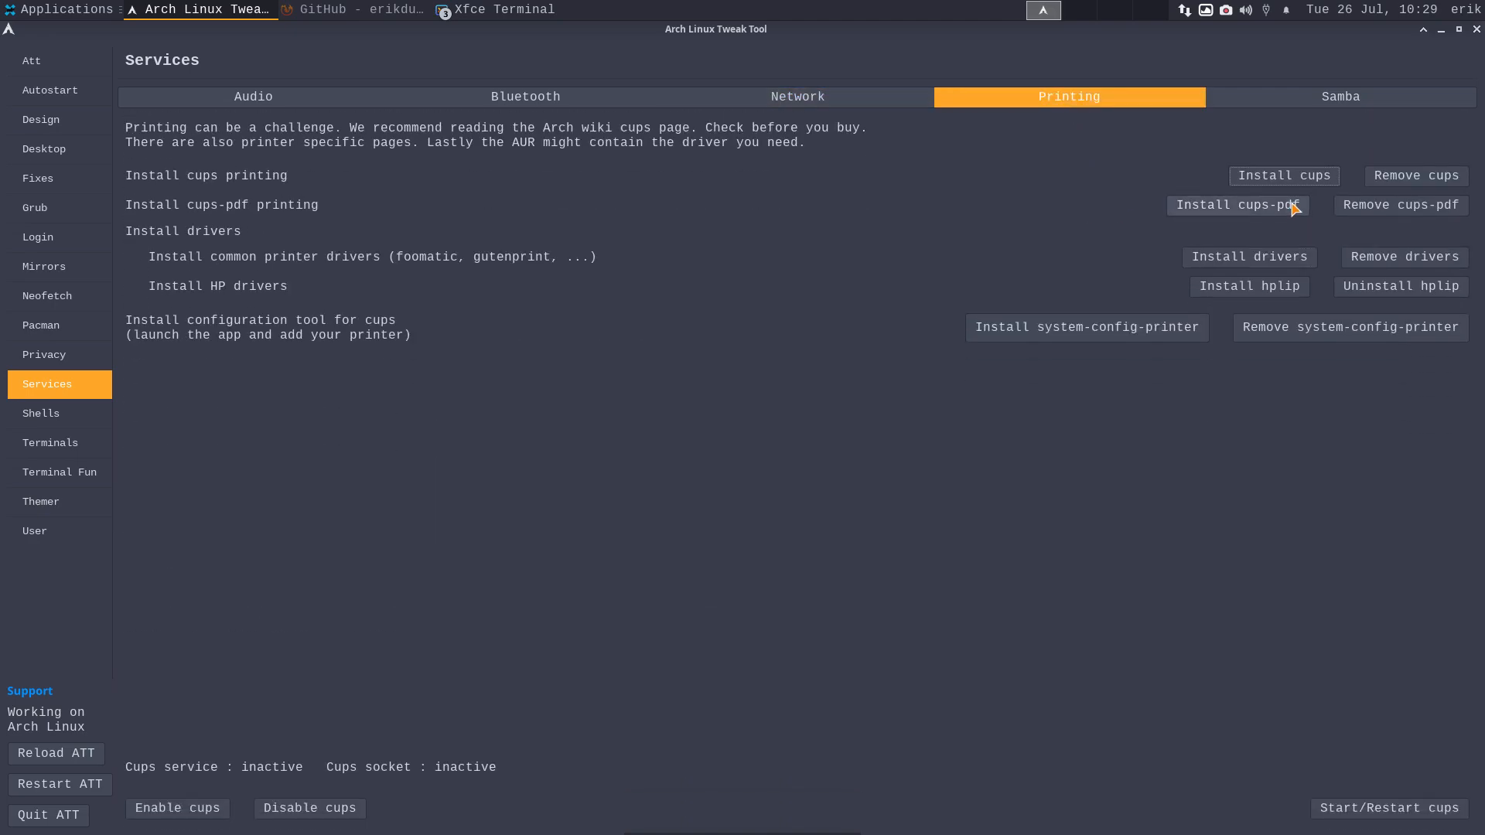
{"action": "left_click", "coordinate": [1284, 176]}
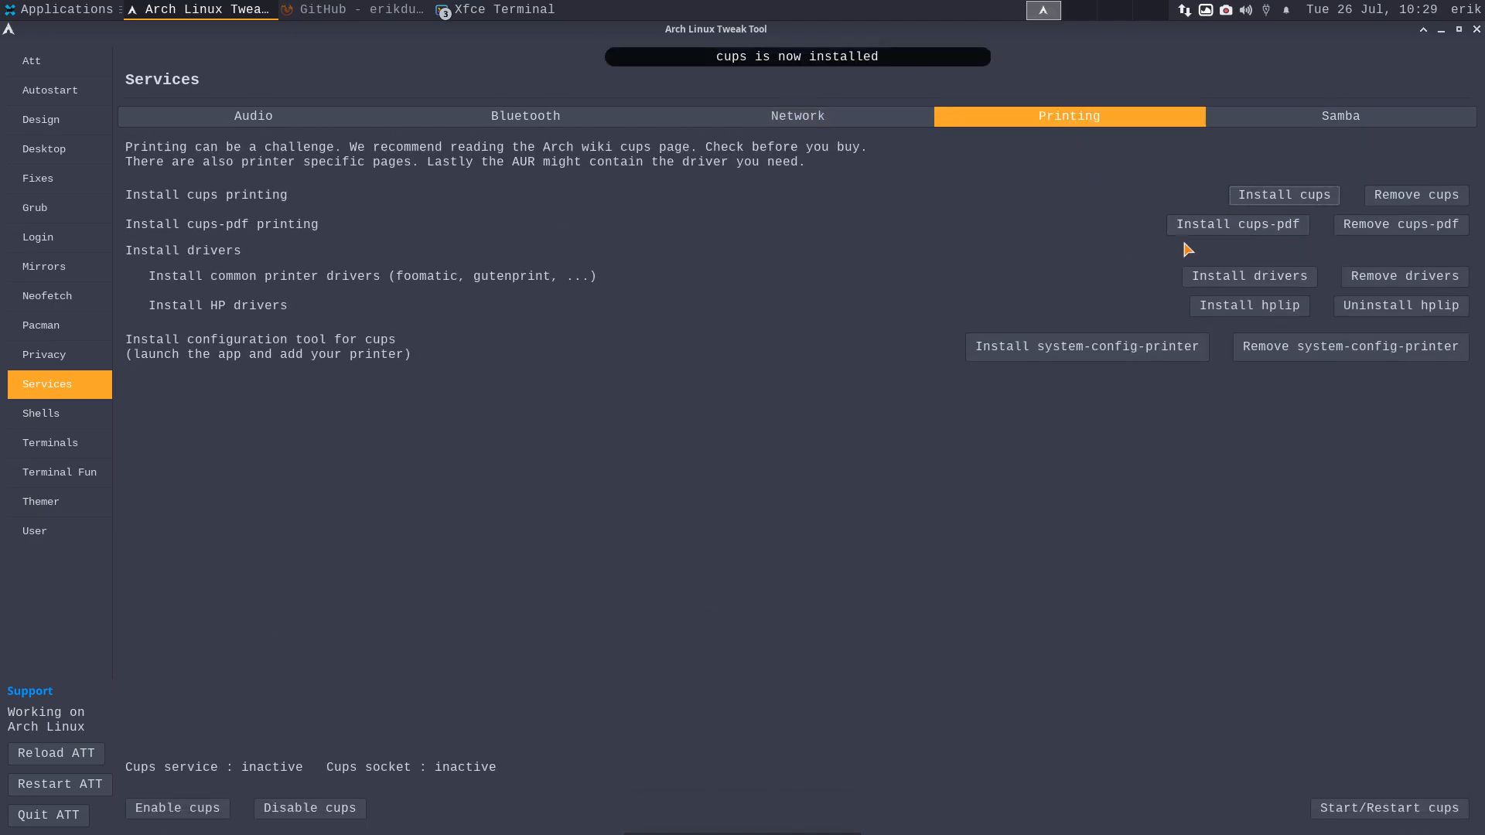
{"action": "left_click", "coordinate": [1220, 229]}
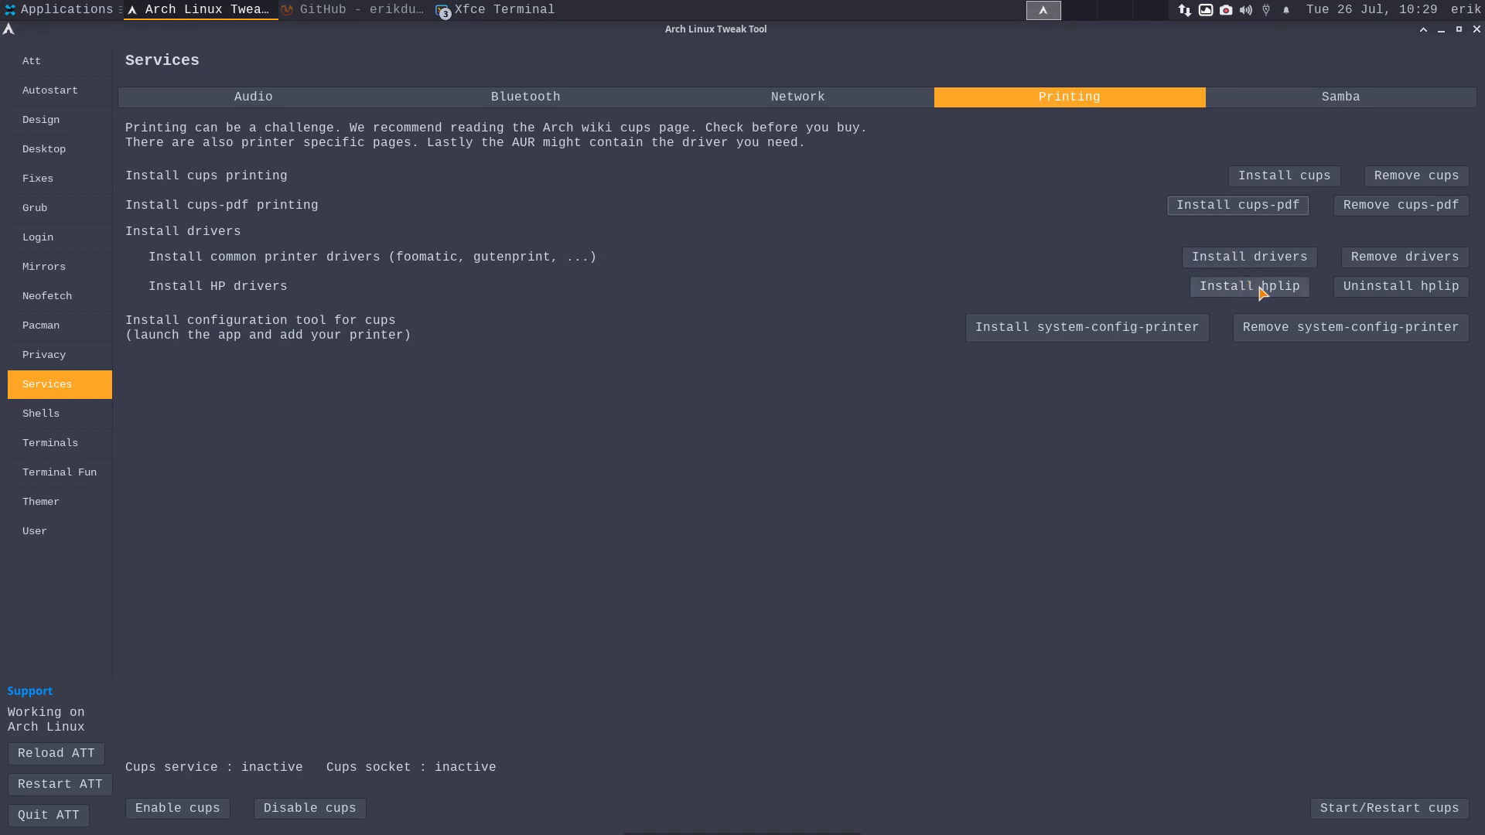
{"action": "left_click", "coordinate": [1265, 262]}
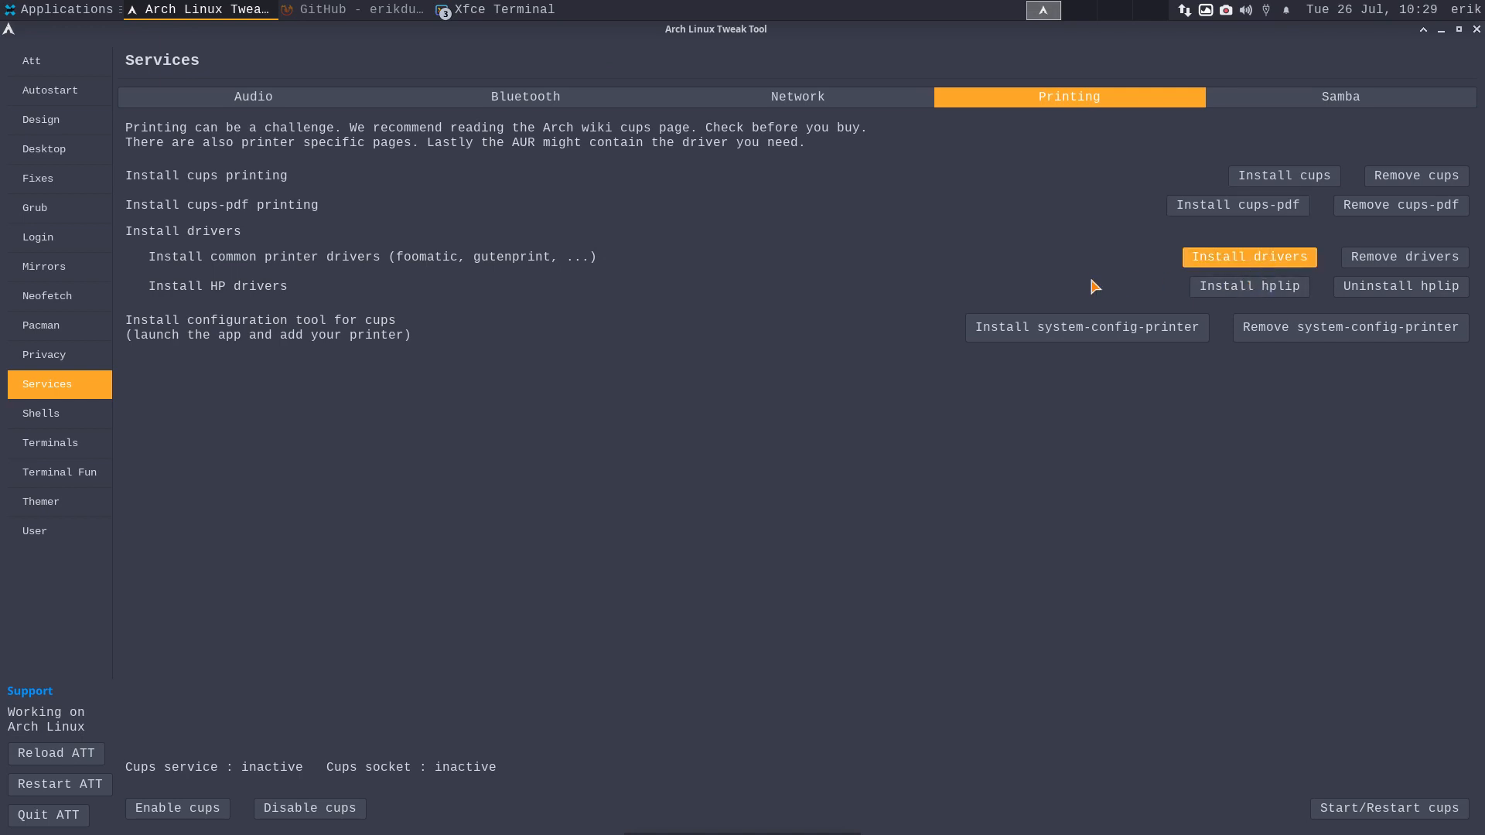
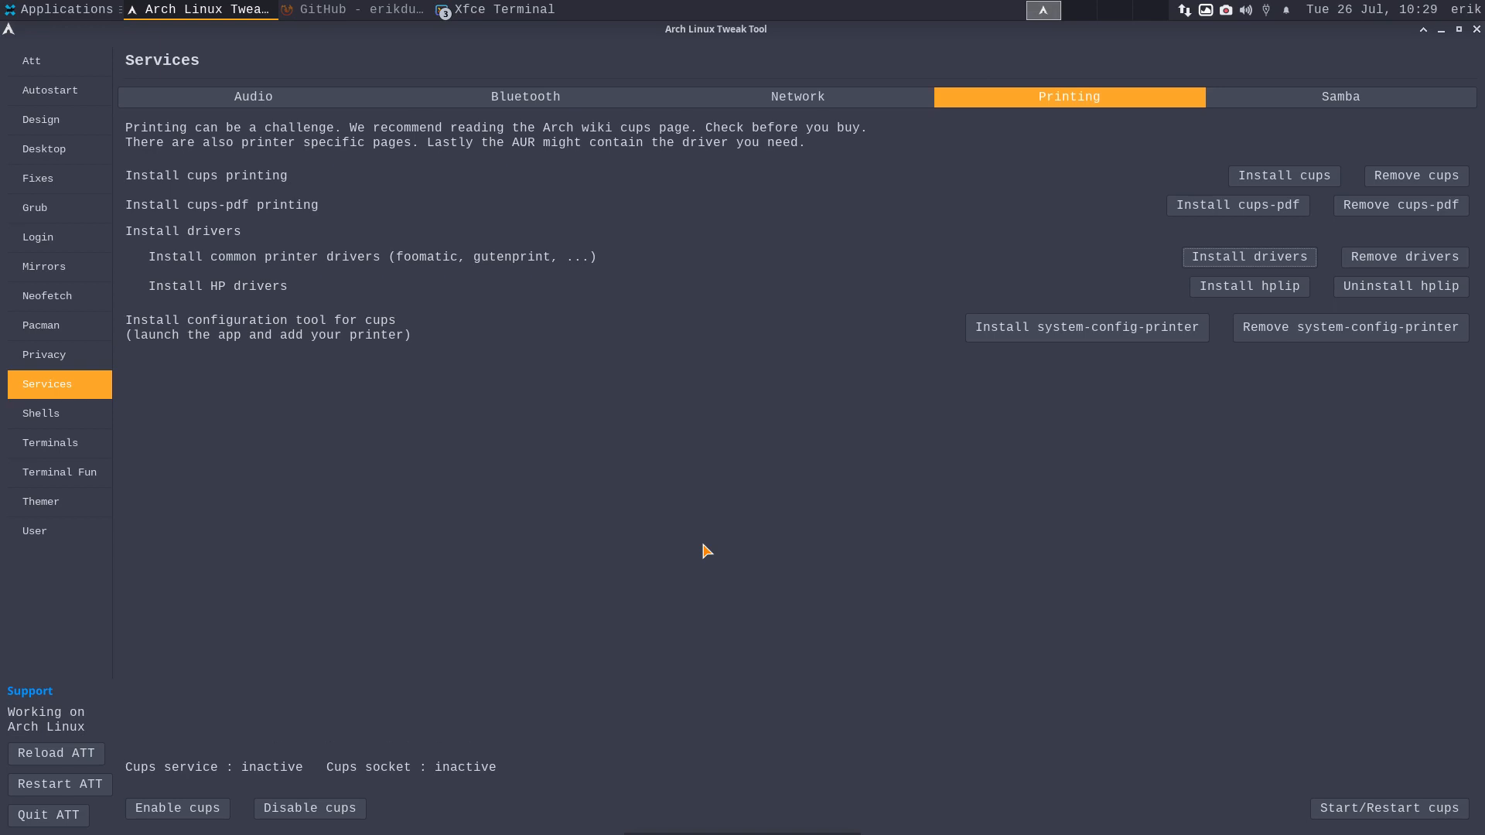
- Install the system-config-printer tool for cups, then switch to the Samba settings
{"action": "left_click", "coordinate": [1054, 331]}
{"action": "left_click", "coordinate": [1342, 100]}
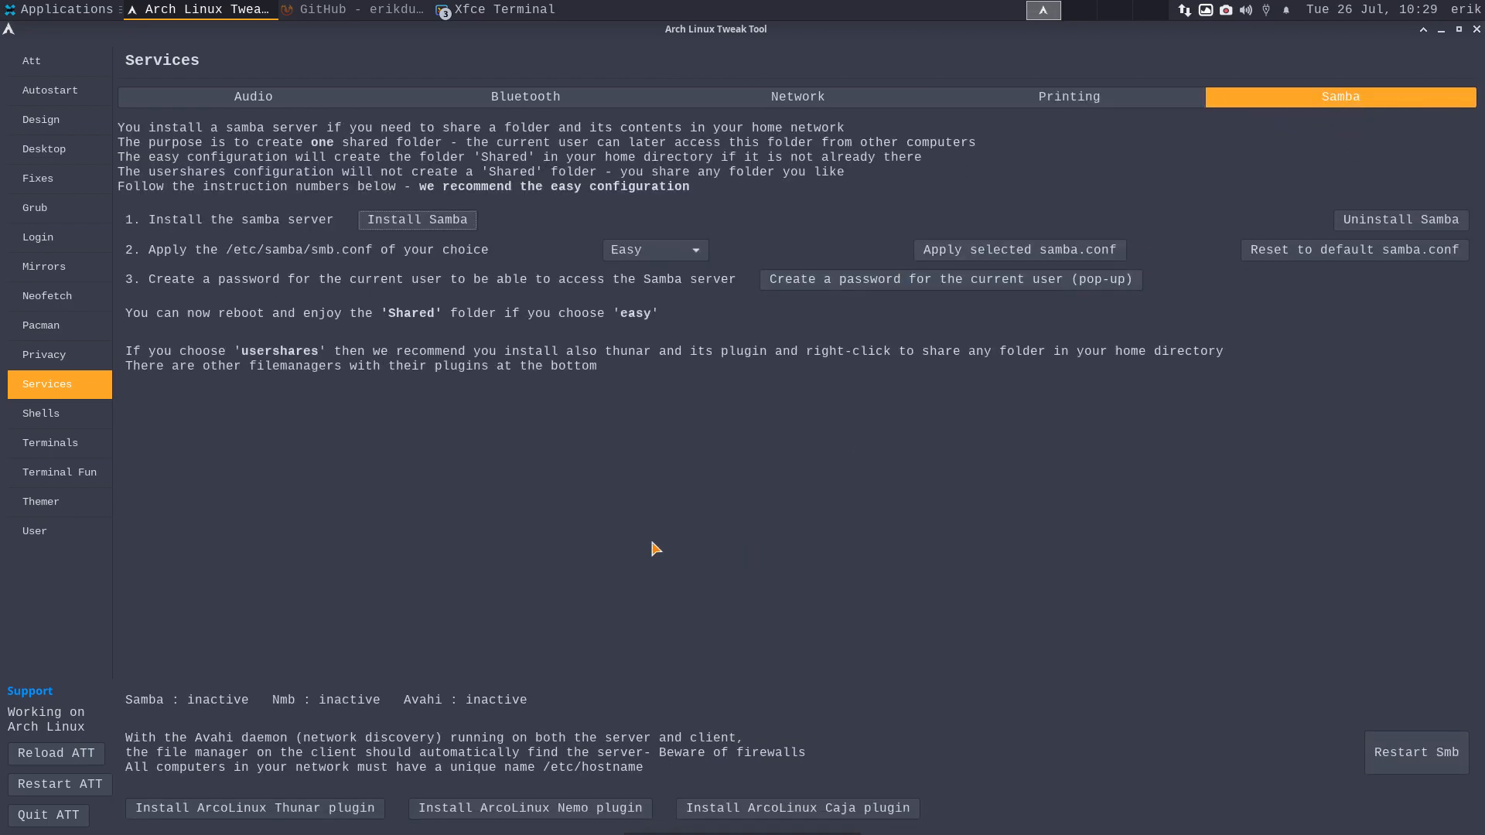
- On the Shells page, install bash-completion and apply the ATT bashrc configuration
{"action": "left_click", "coordinate": [67, 422]}
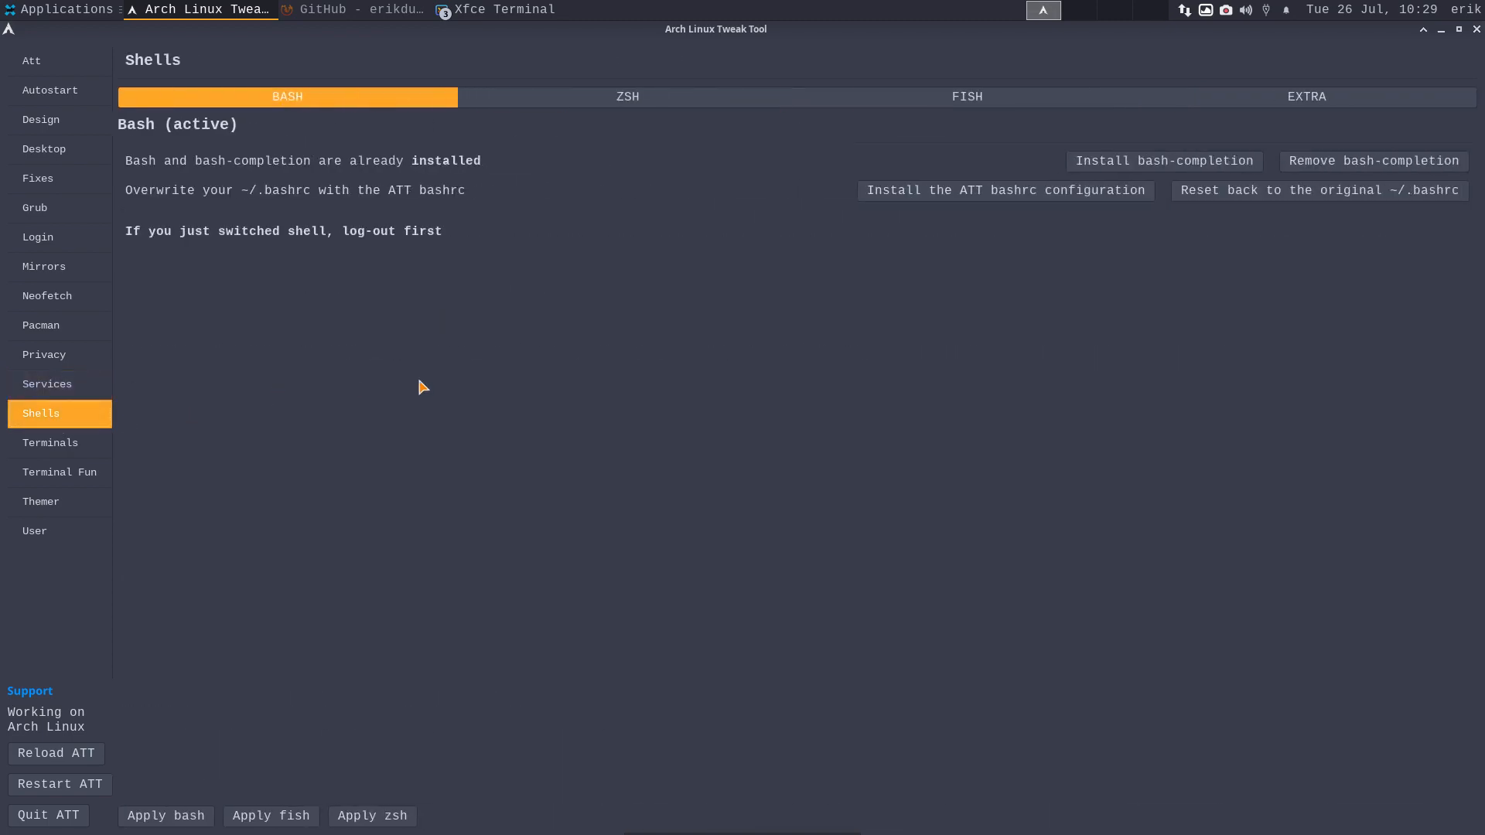
{"action": "left_click", "coordinate": [1152, 166]}
{"action": "left_click", "coordinate": [996, 195]}
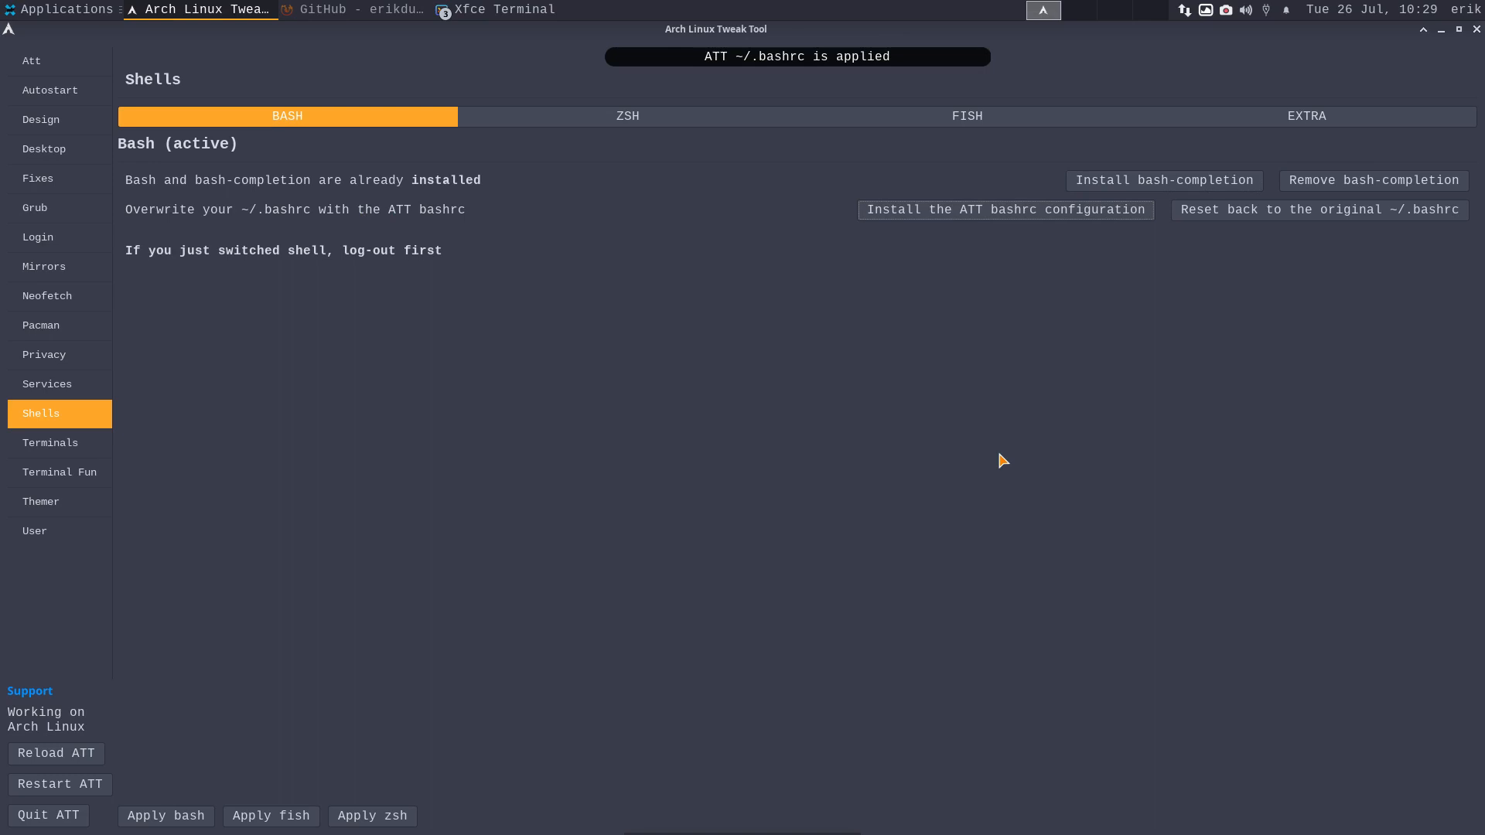
- Test the update and upall aliases in a new terminal, then close it
{"action": "key", "text": "ctrl+alt+t"}
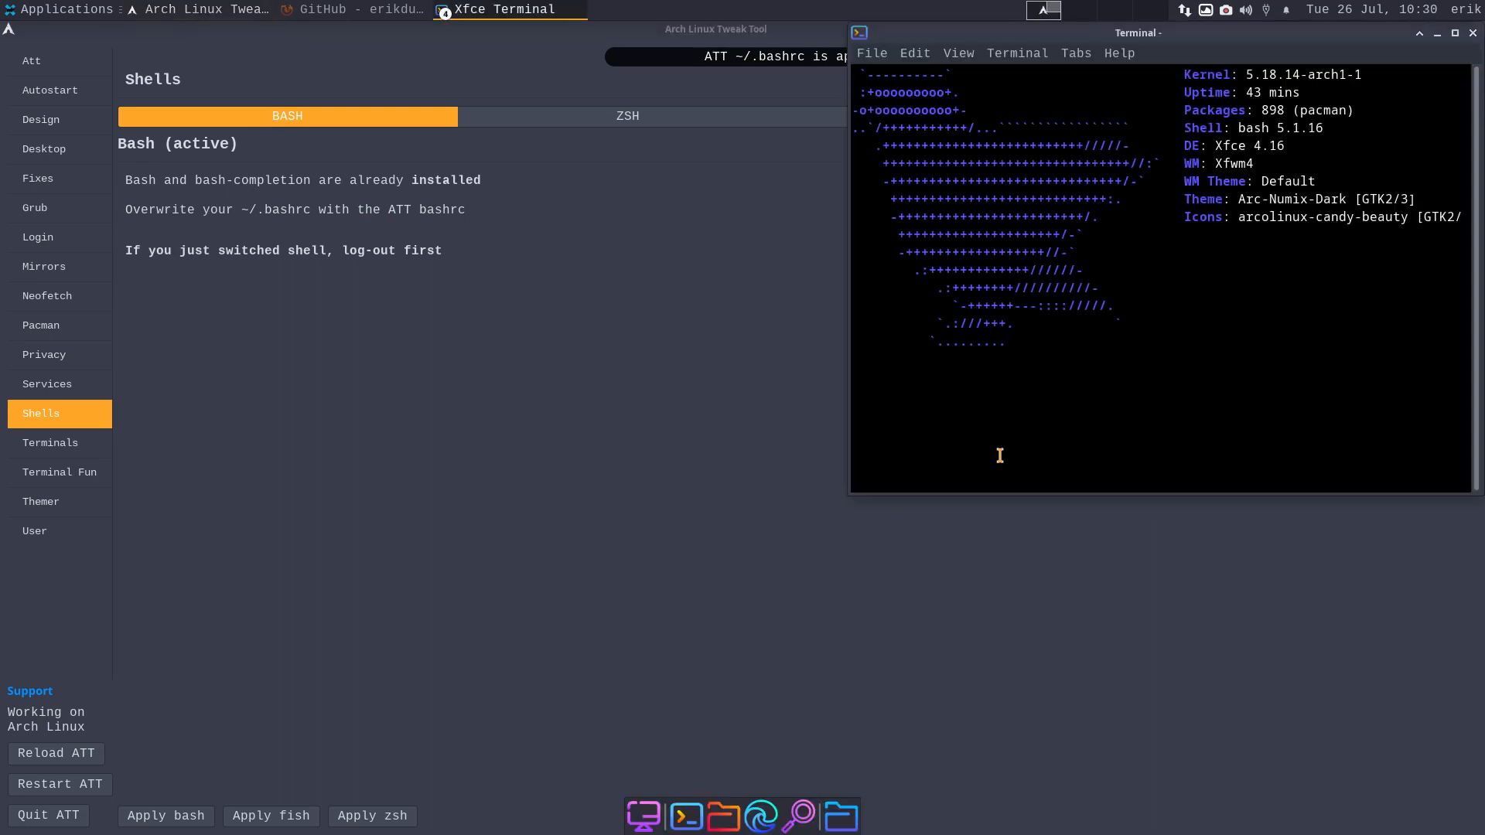
{"action": "type", "text": "update"}
{"action": "key", "text": "Return"}
{"action": "key", "text": "Return"}
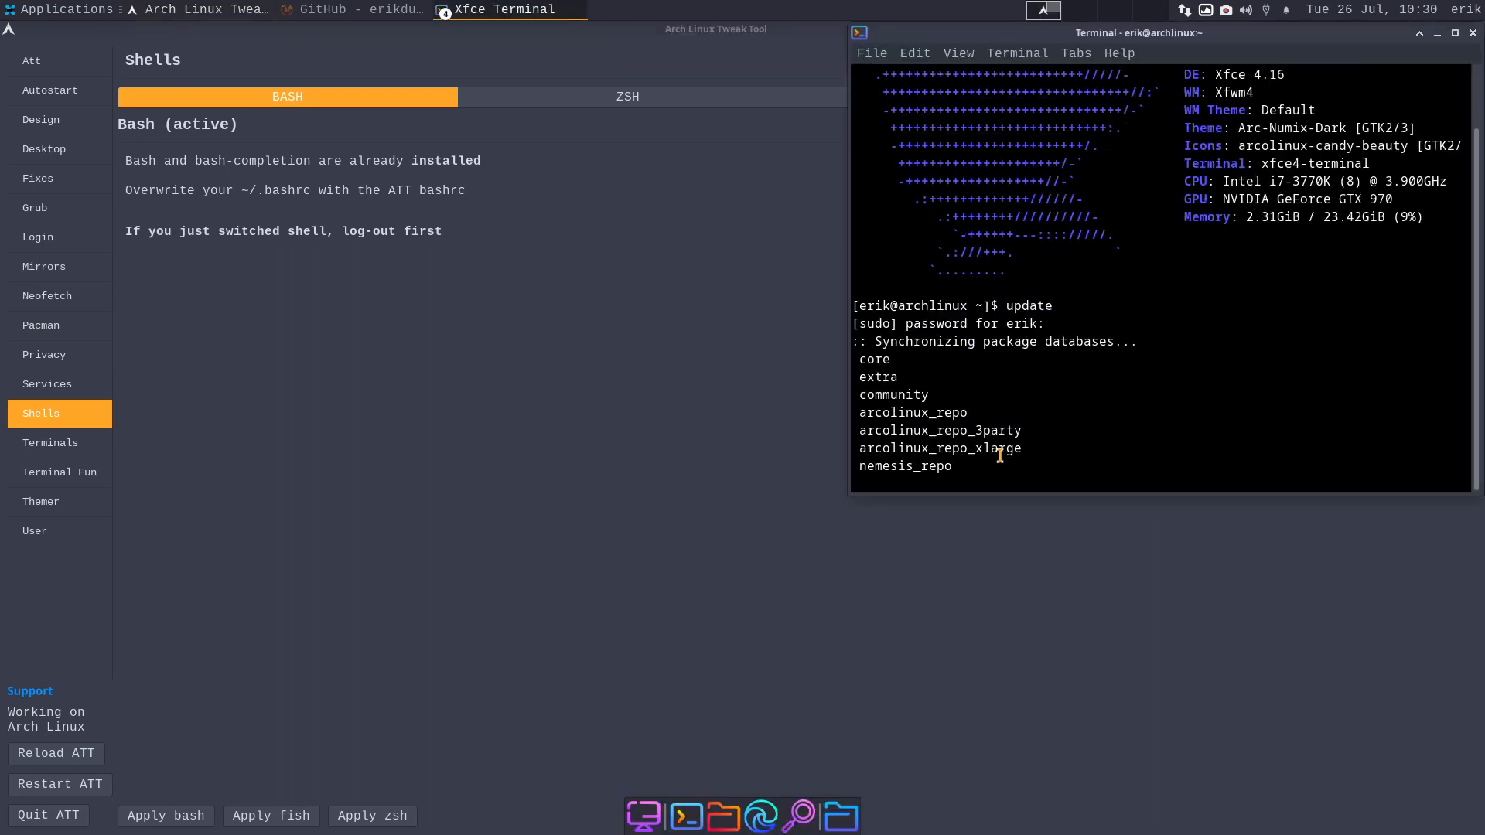
{"action": "type", "text": "upall"}
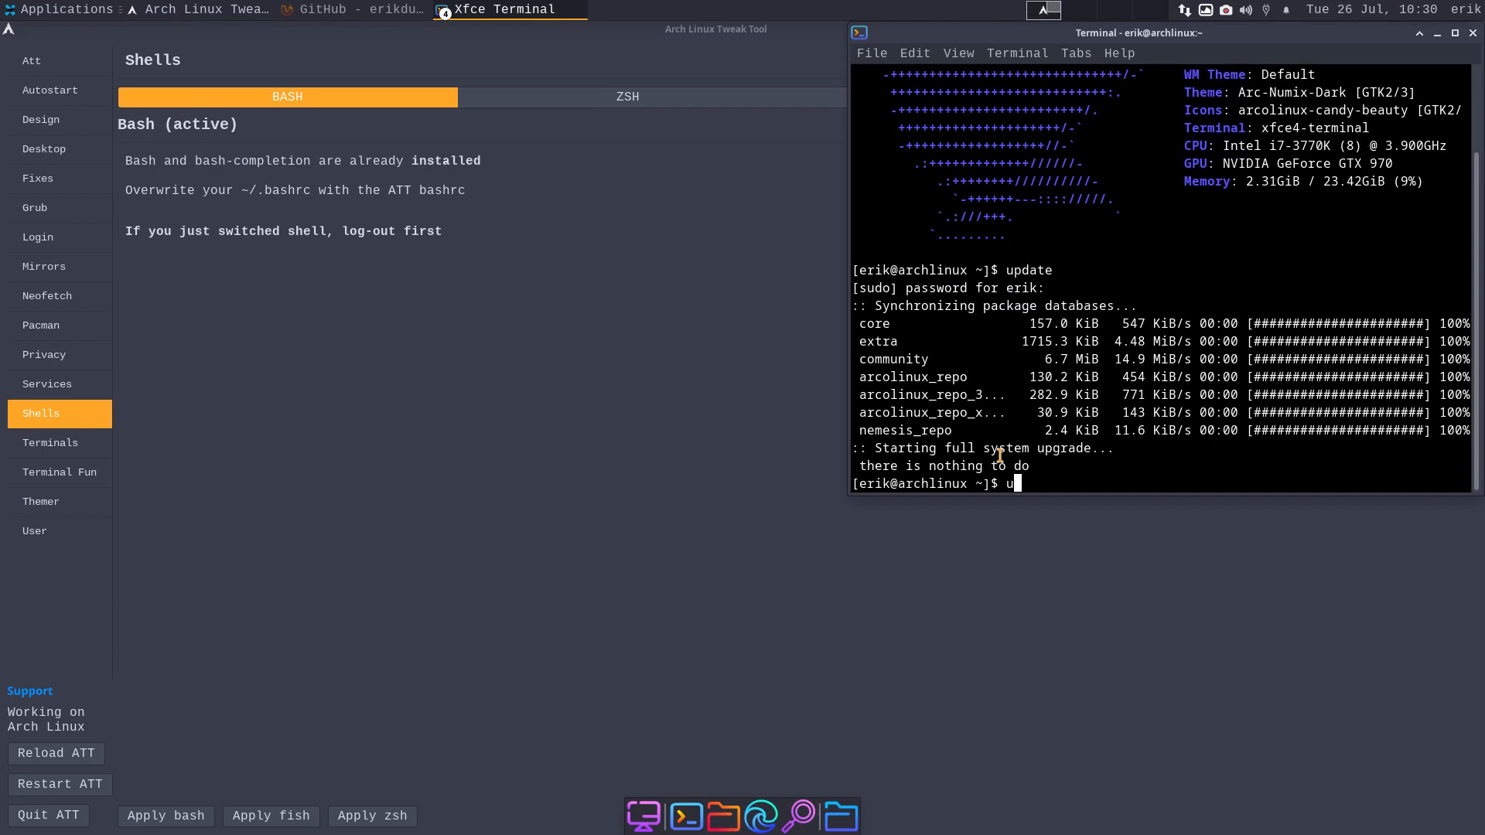
{"action": "key", "text": "Return"}
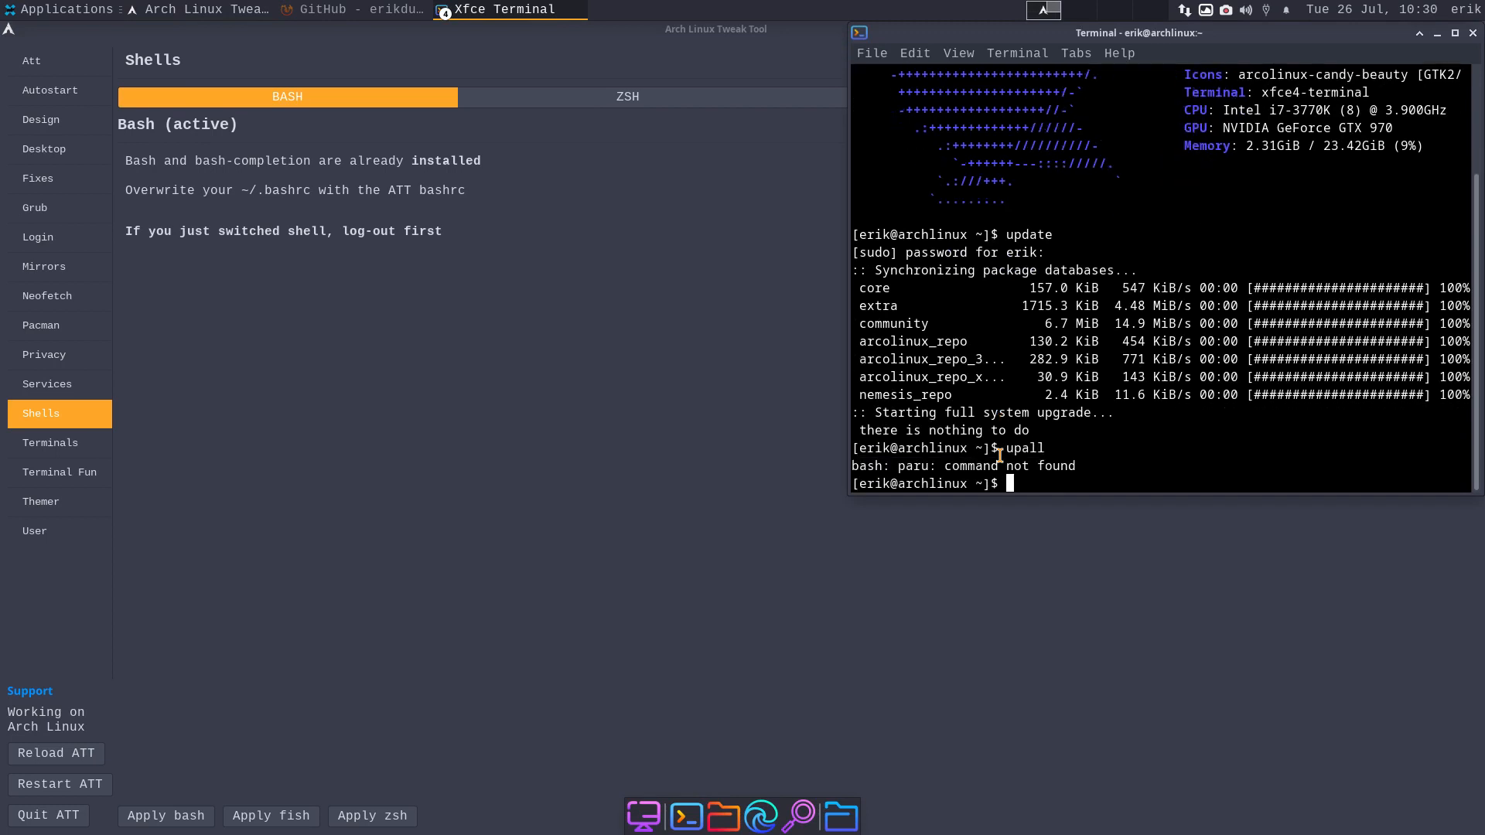
{"action": "left_click", "coordinate": [1472, 32]}
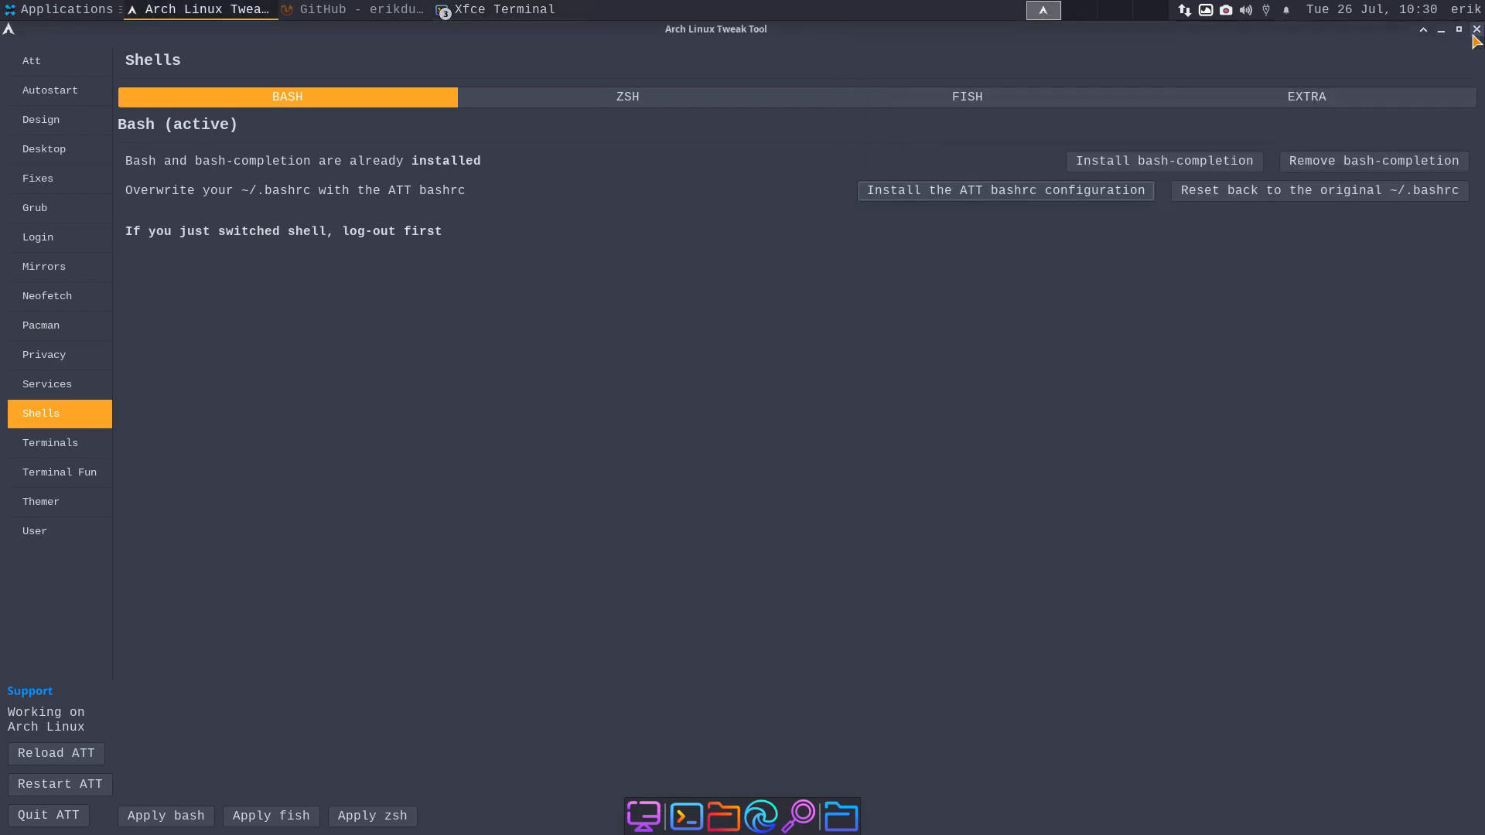
- Install all the extra alias applications (expac, yay, paru, bat, most, etc.) from the EXTRA tab
{"action": "left_click", "coordinate": [1306, 96]}
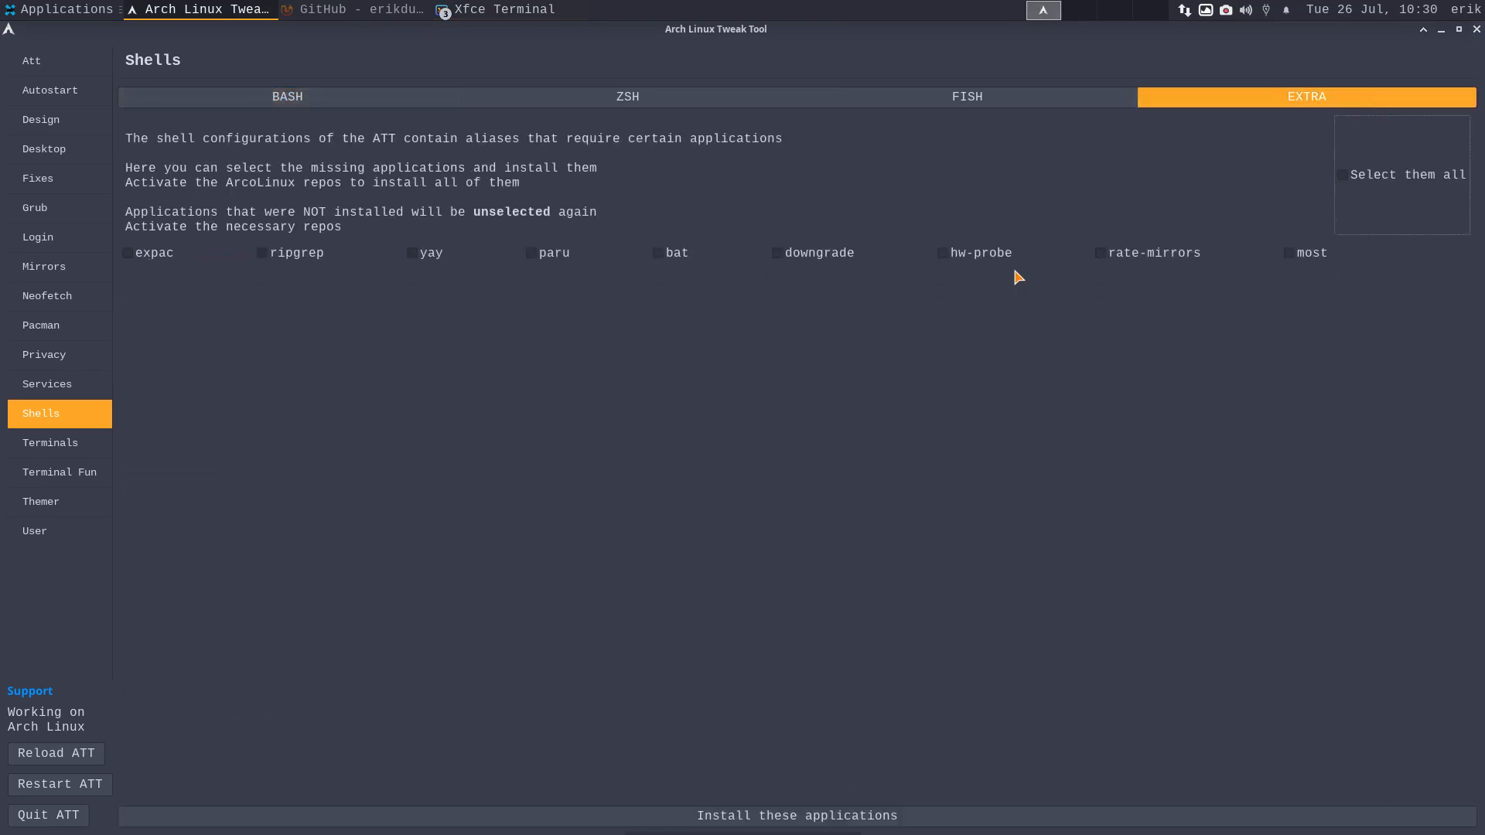
{"action": "left_click", "coordinate": [1345, 178]}
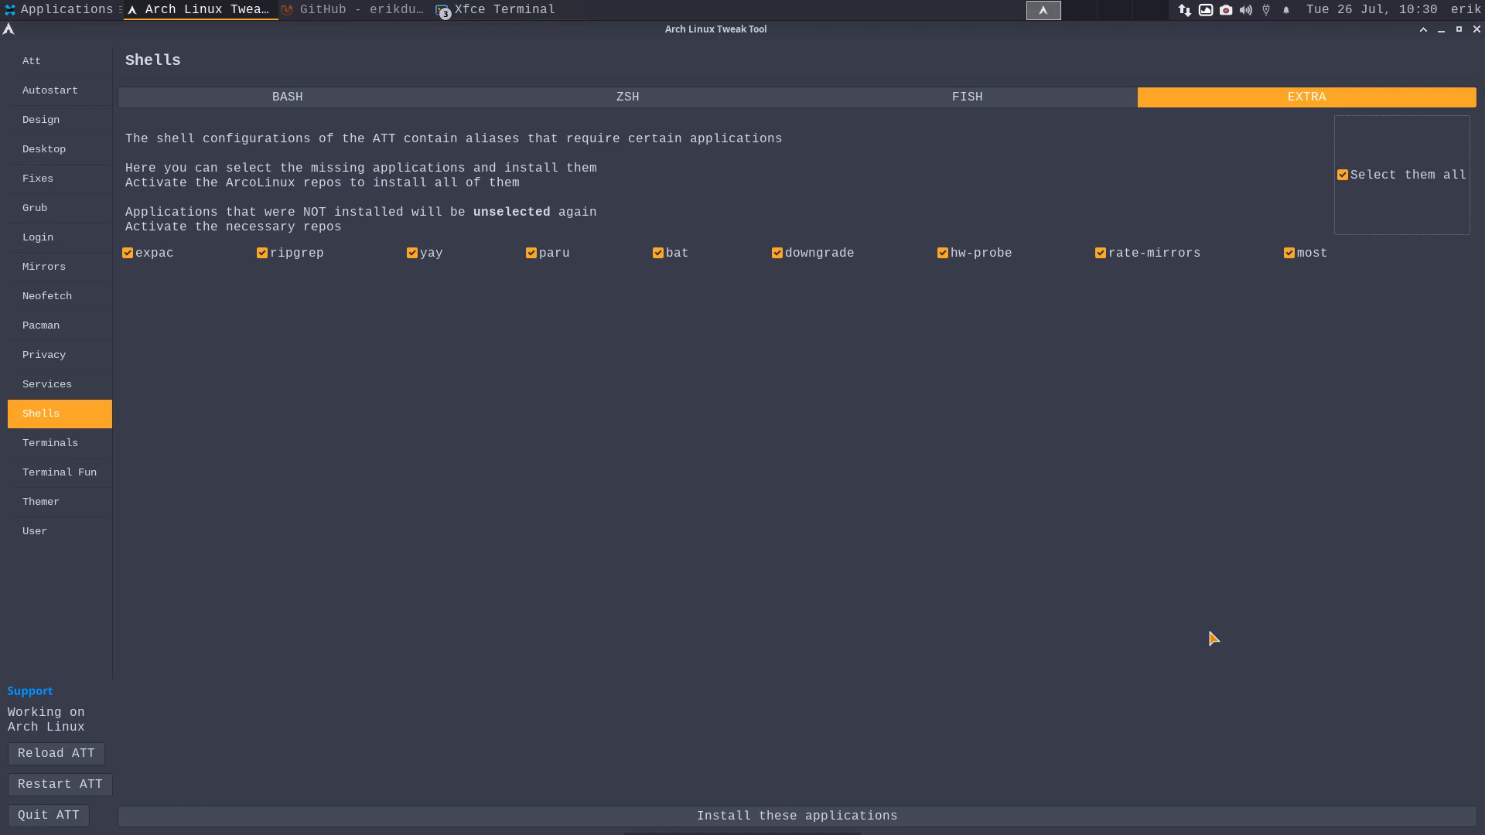
{"action": "left_click", "coordinate": [973, 812]}
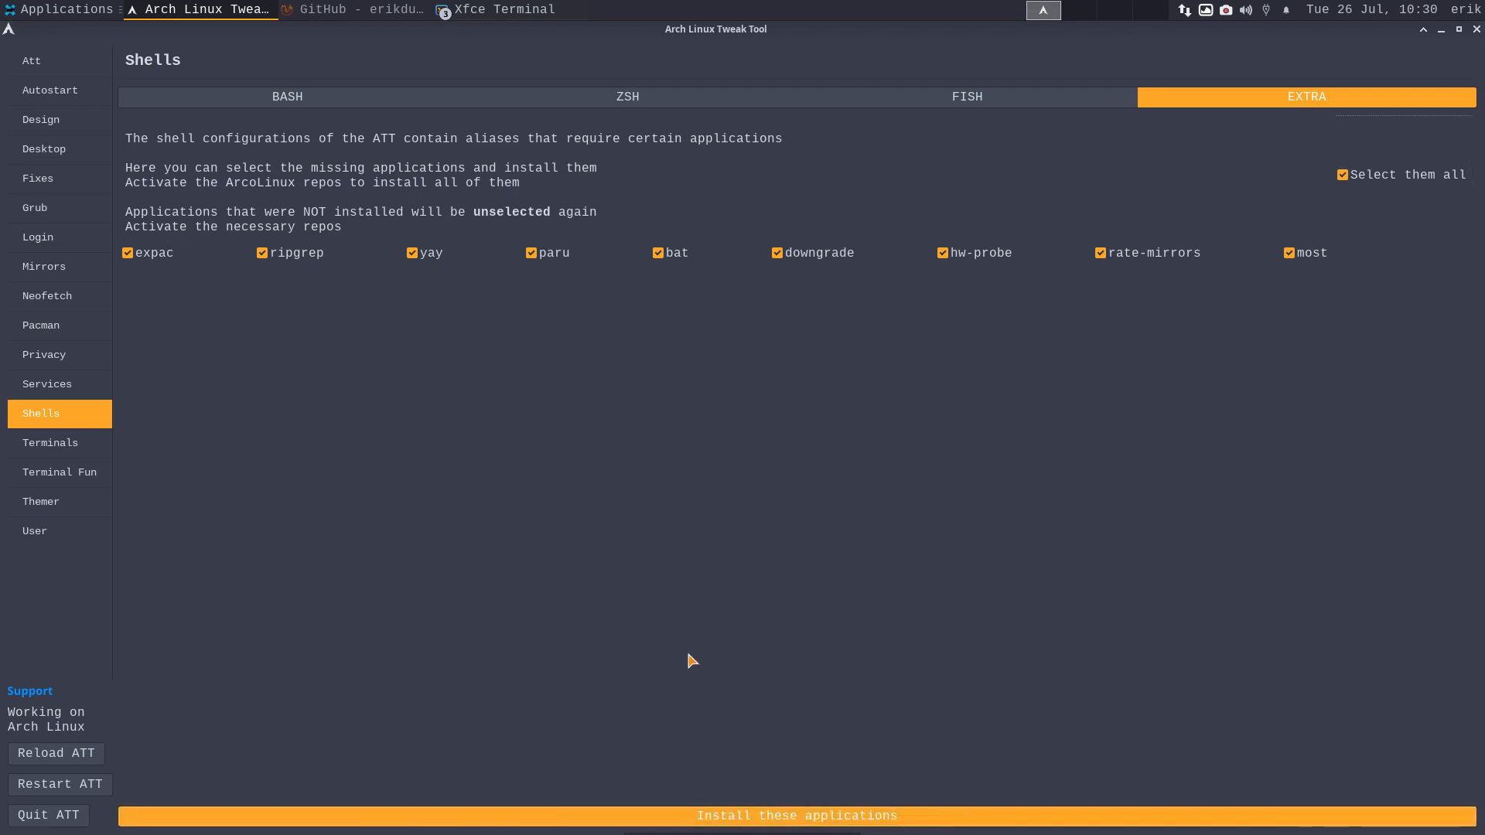
- Resize the tool window and test upall in a terminal, then return to shell settings
{"action": "left_click", "coordinate": [1459, 29]}
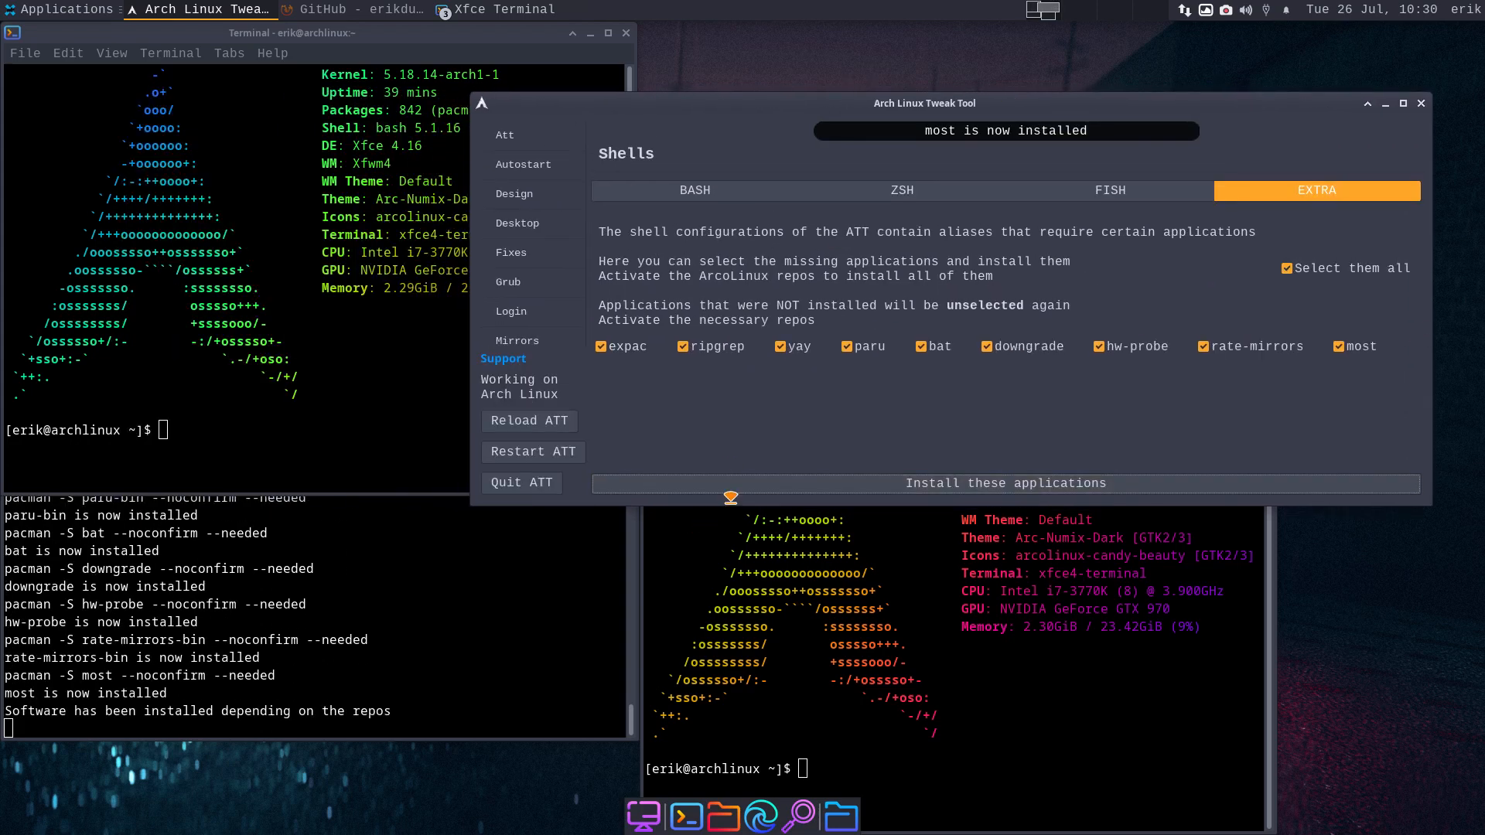
{"action": "left_click_drag", "start_coordinate": [731, 501], "coordinate": [719, 762]}
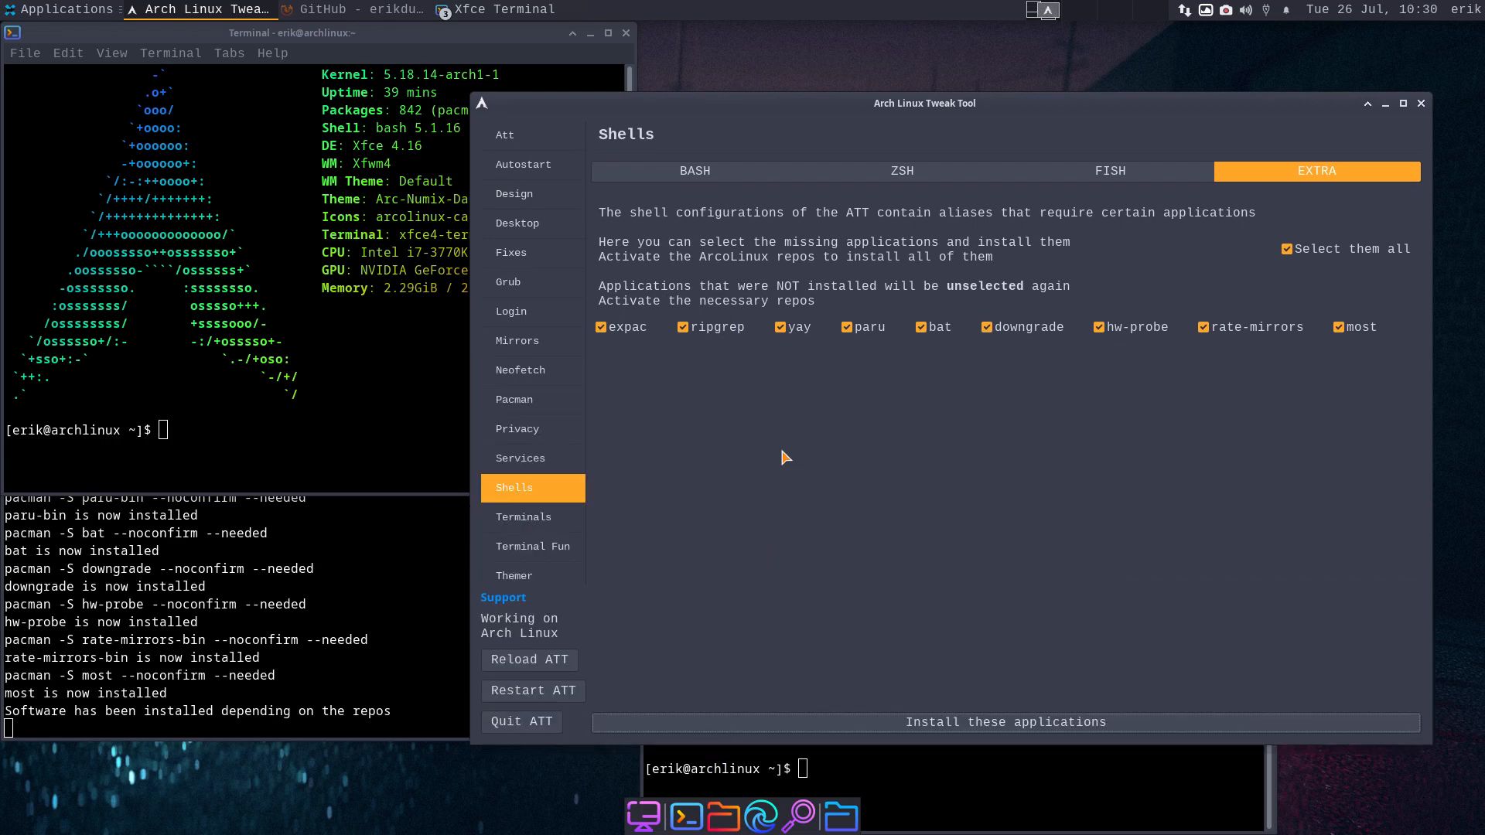
{"action": "left_click", "coordinate": [957, 778]}
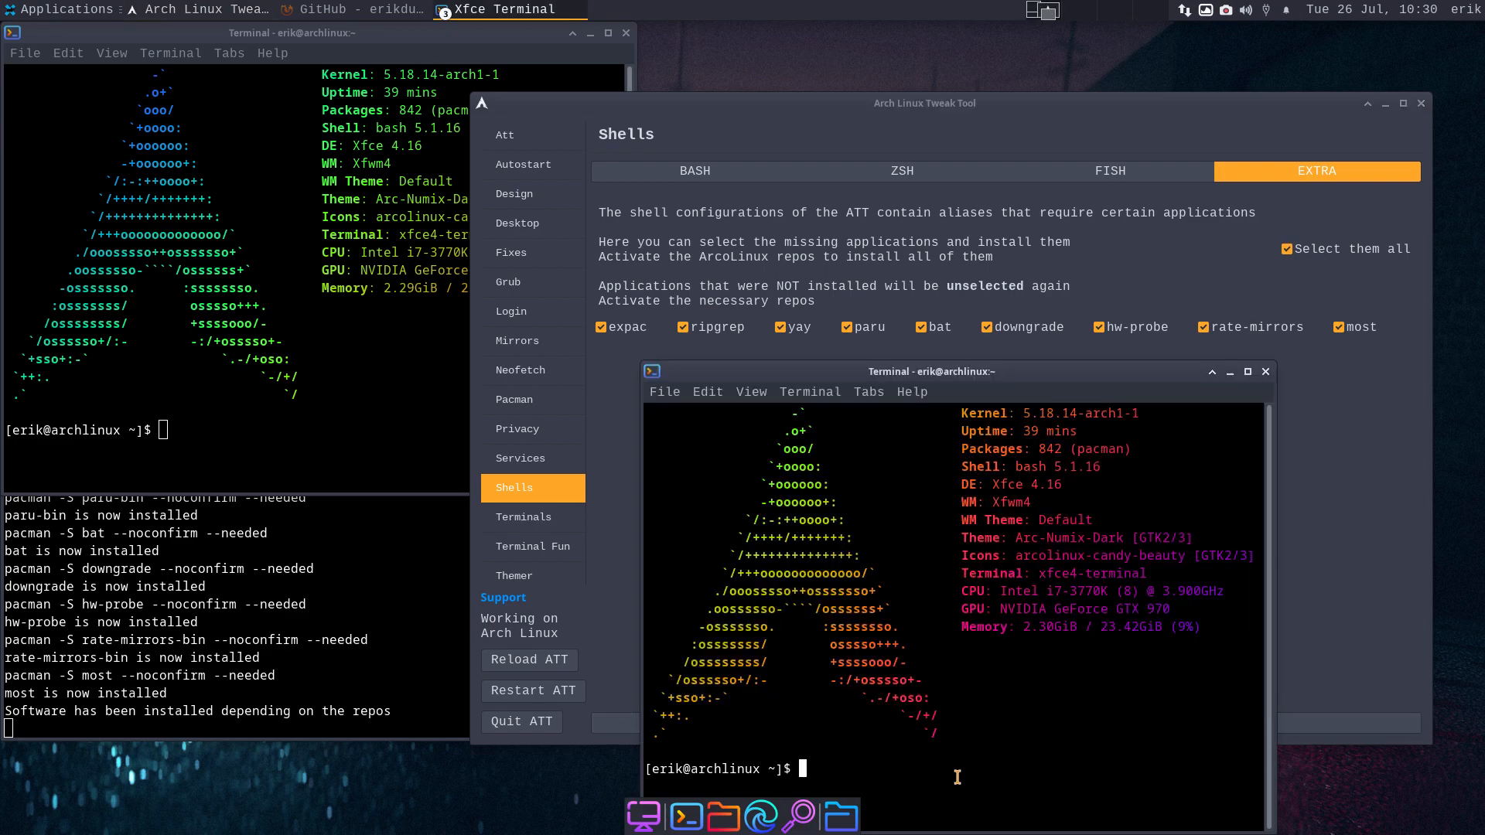
{"action": "type", "text": "upall"}
{"action": "key", "text": "Return"}
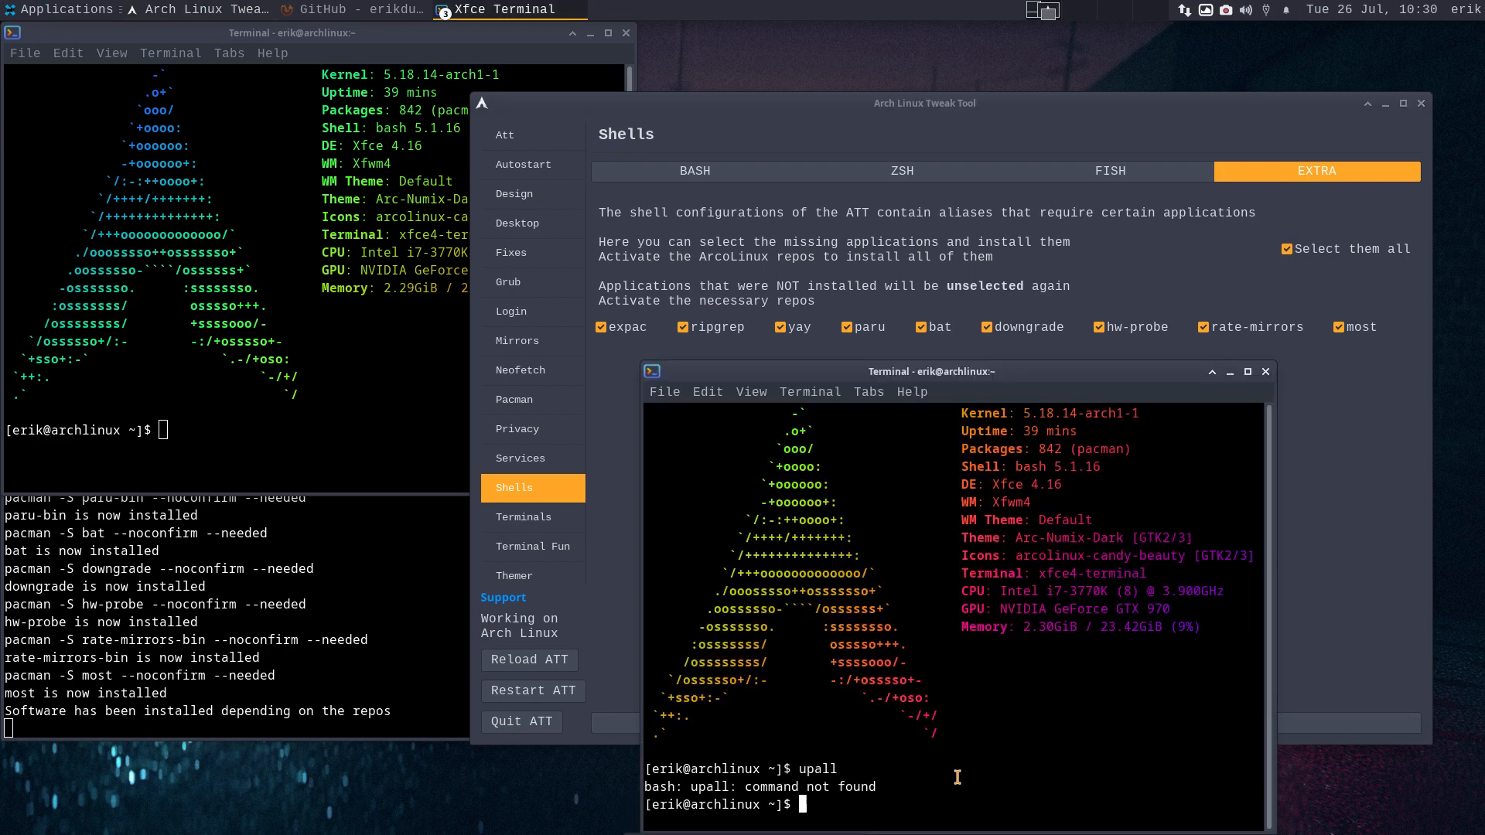
{"action": "type", "text": "eri"}
{"action": "key", "text": "BackSpace"}
{"action": "key", "text": "BackSpace"}
{"action": "key", "text": "BackSpace"}
{"action": "left_click", "coordinate": [179, 346]}
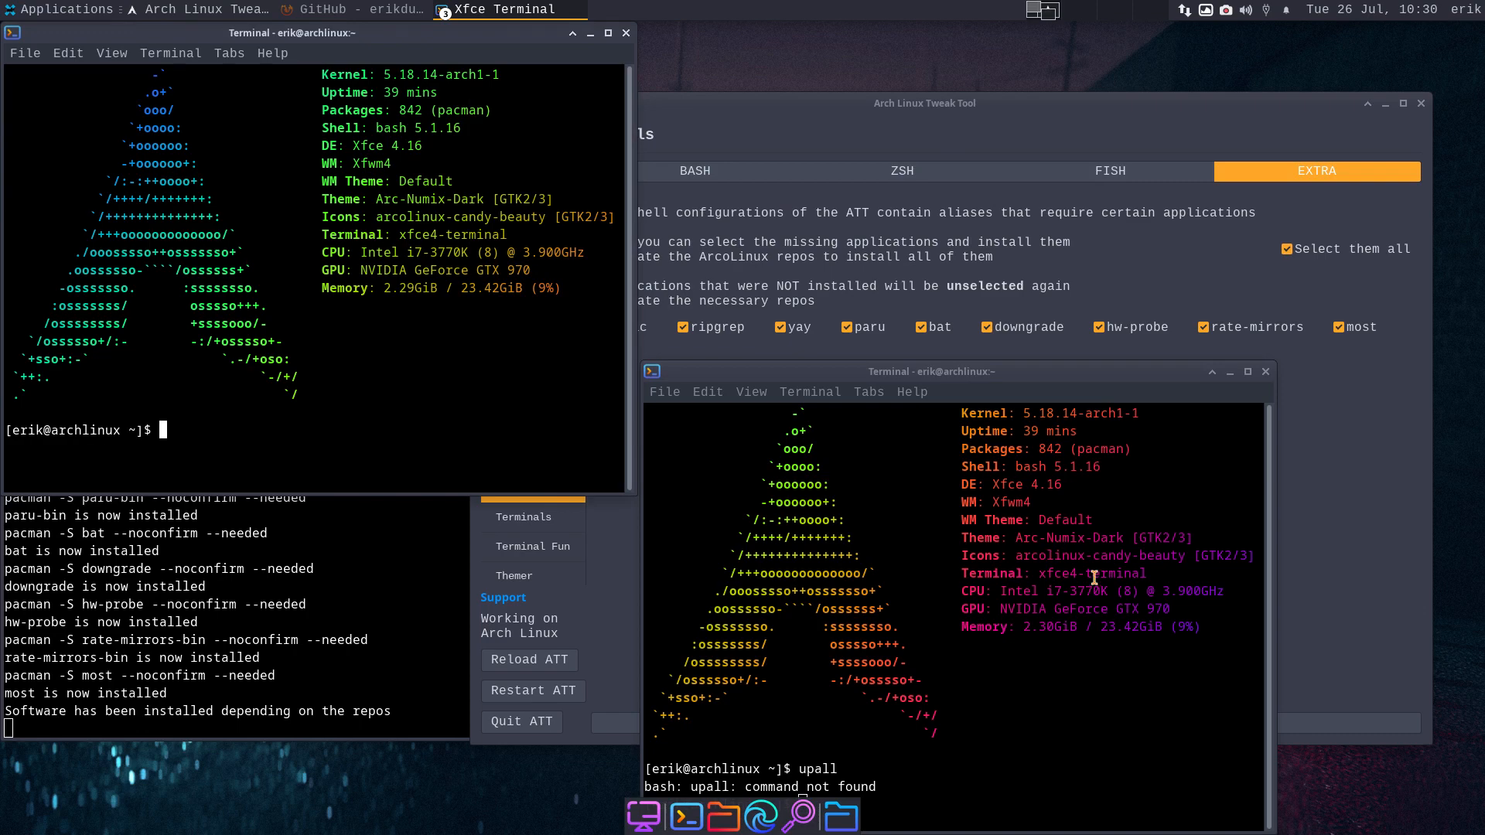
{"action": "left_click", "coordinate": [554, 498]}
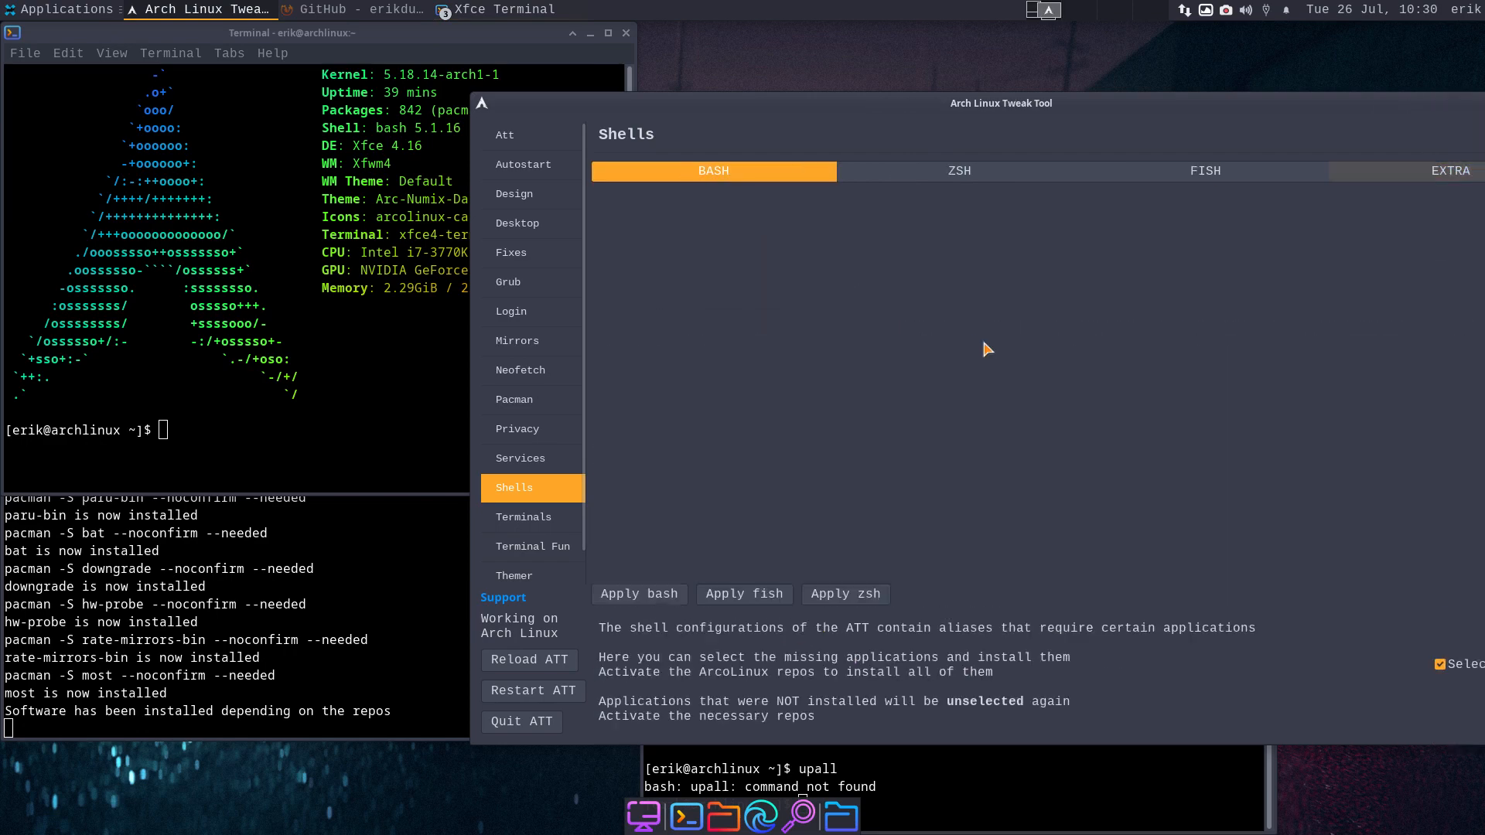
{"action": "left_click", "coordinate": [1146, 272]}
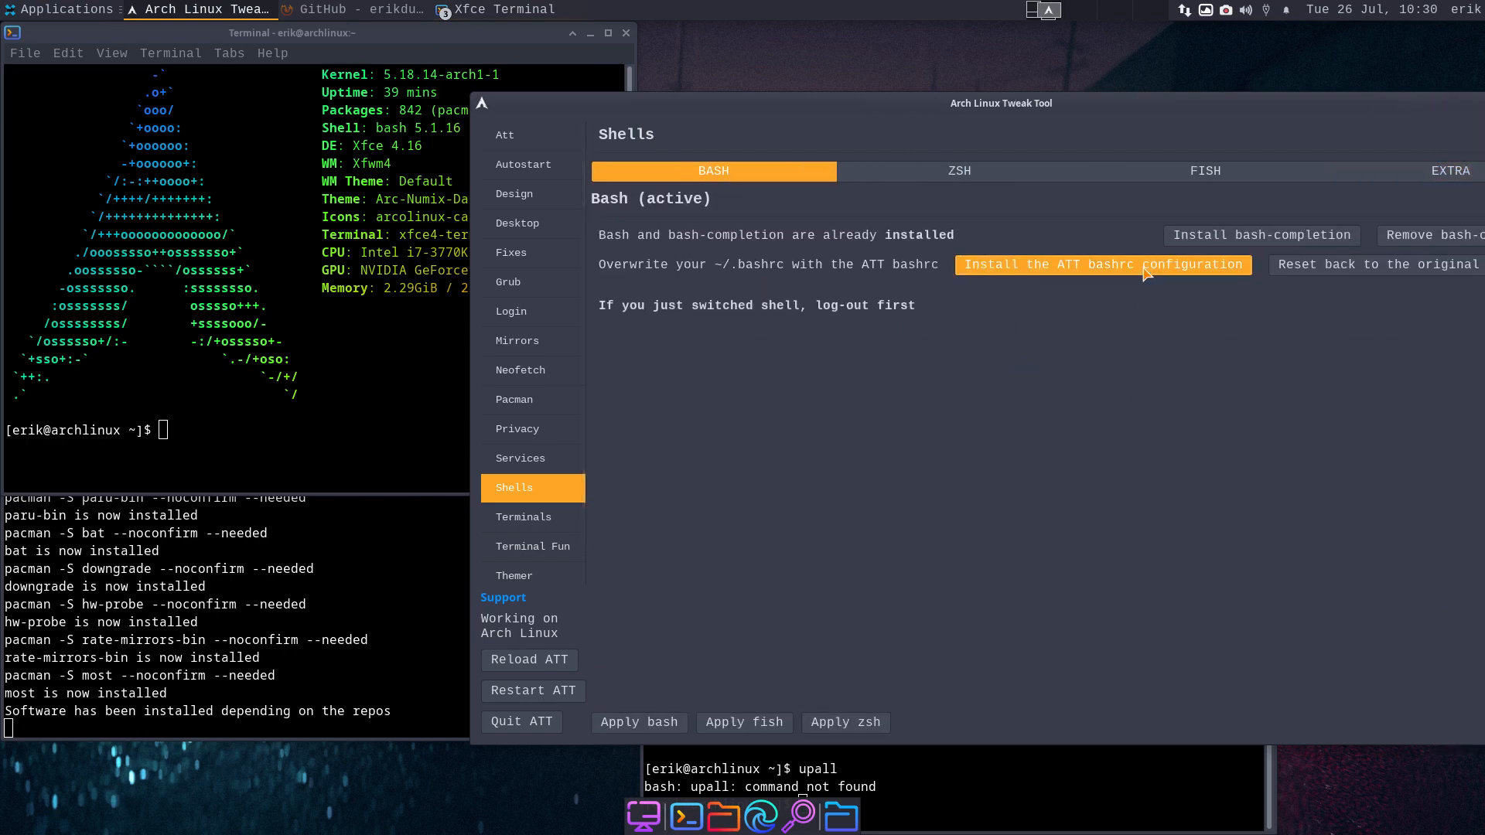
{"action": "left_click", "coordinate": [909, 792]}
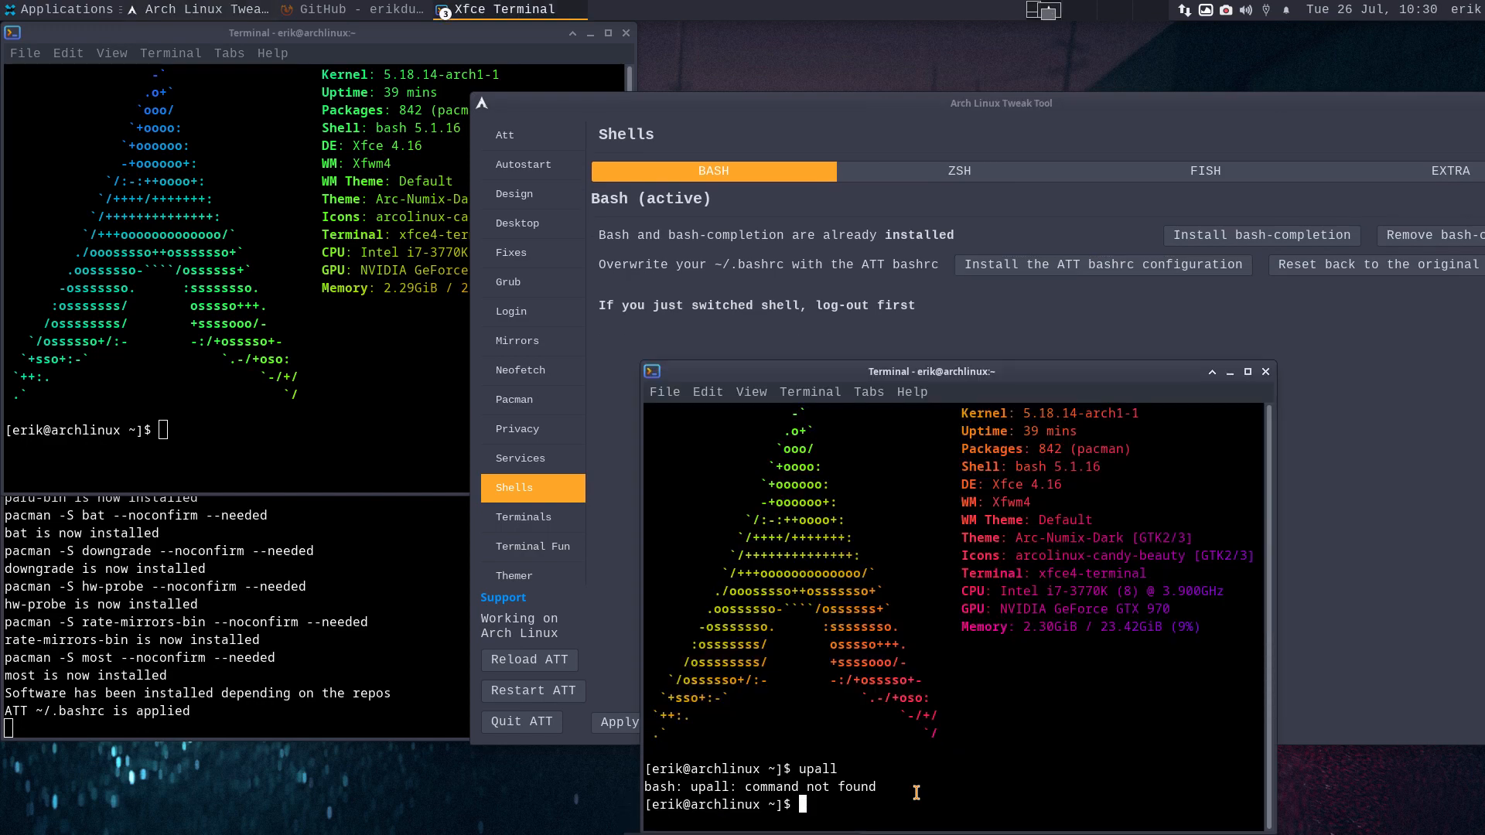
{"action": "type", "text": "upall"}
{"action": "key", "text": "Return"}
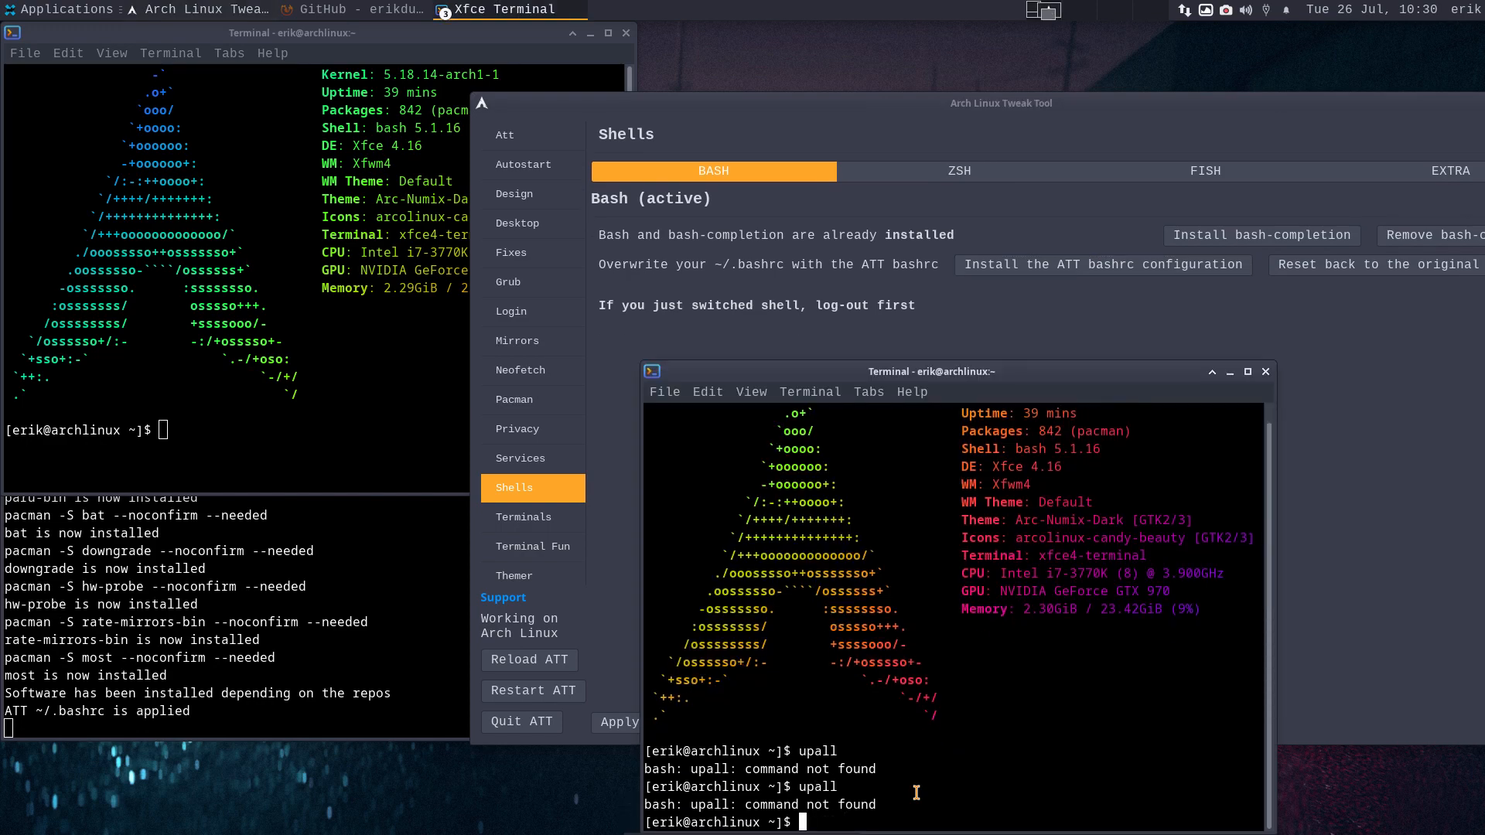
{"action": "left_click", "coordinate": [1265, 372]}
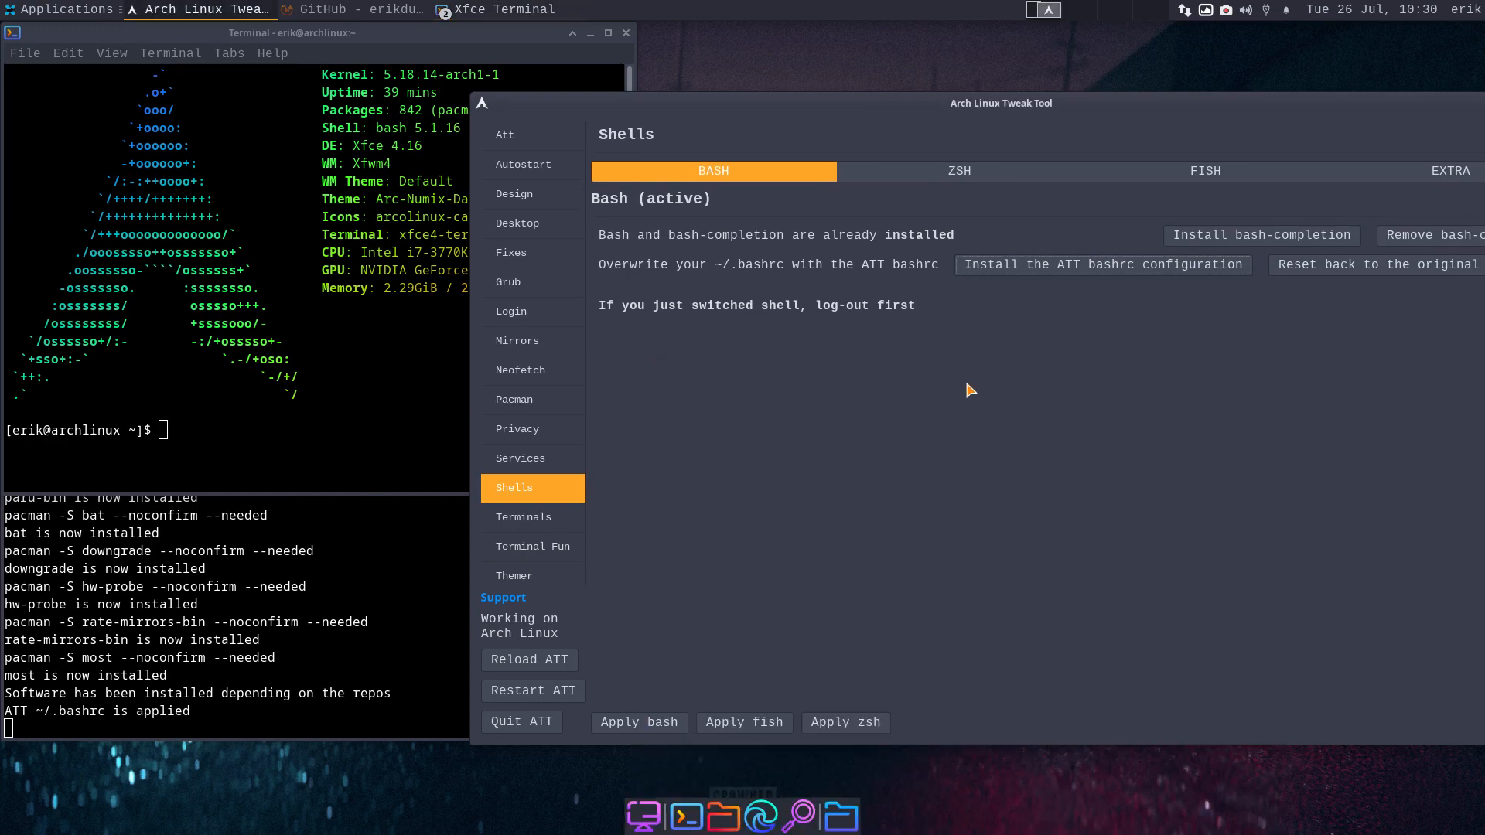
{"action": "left_click", "coordinate": [1085, 266]}
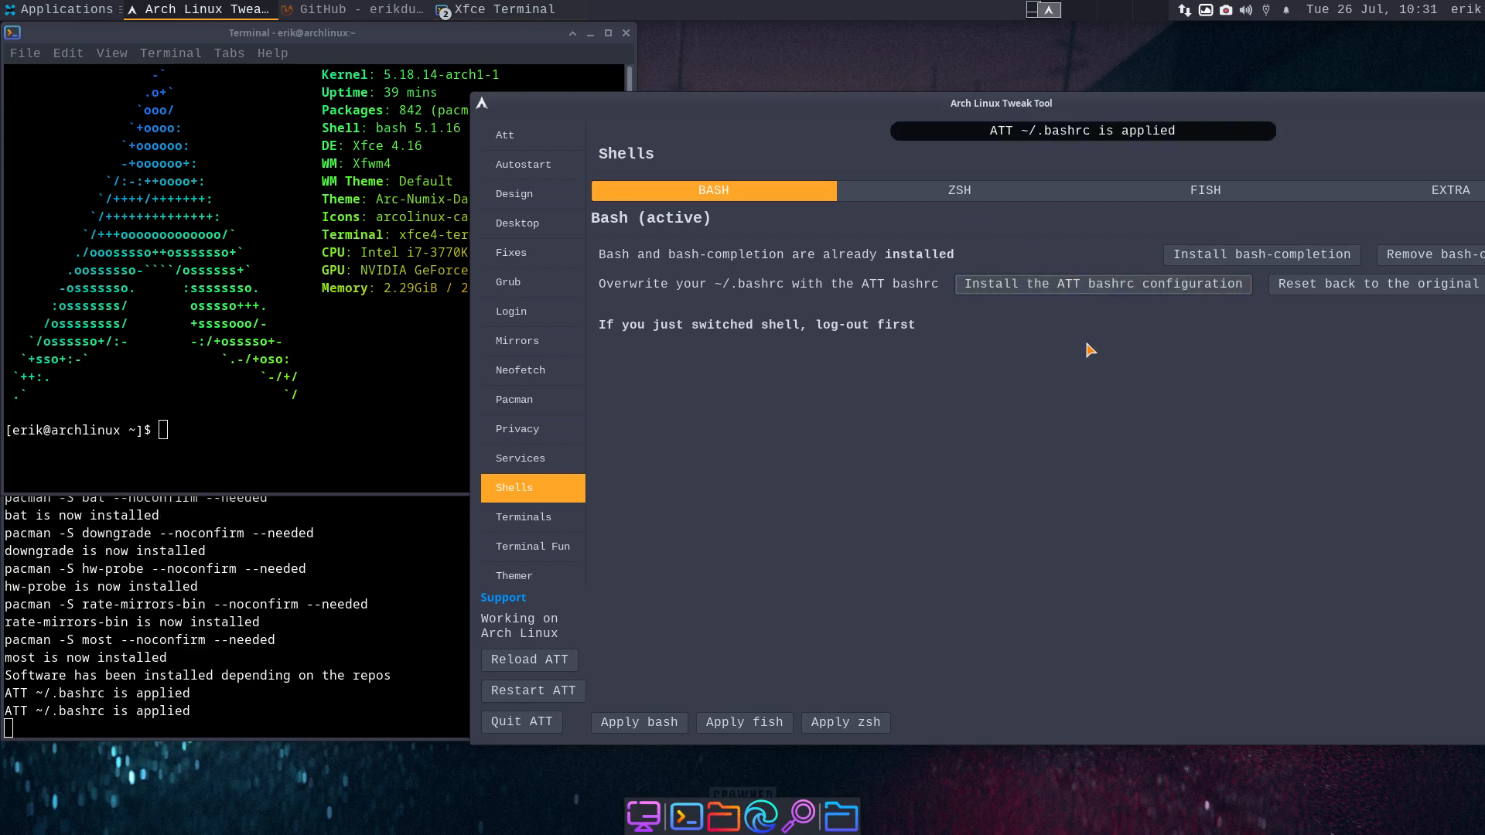
{"action": "key", "text": "super+Return"}
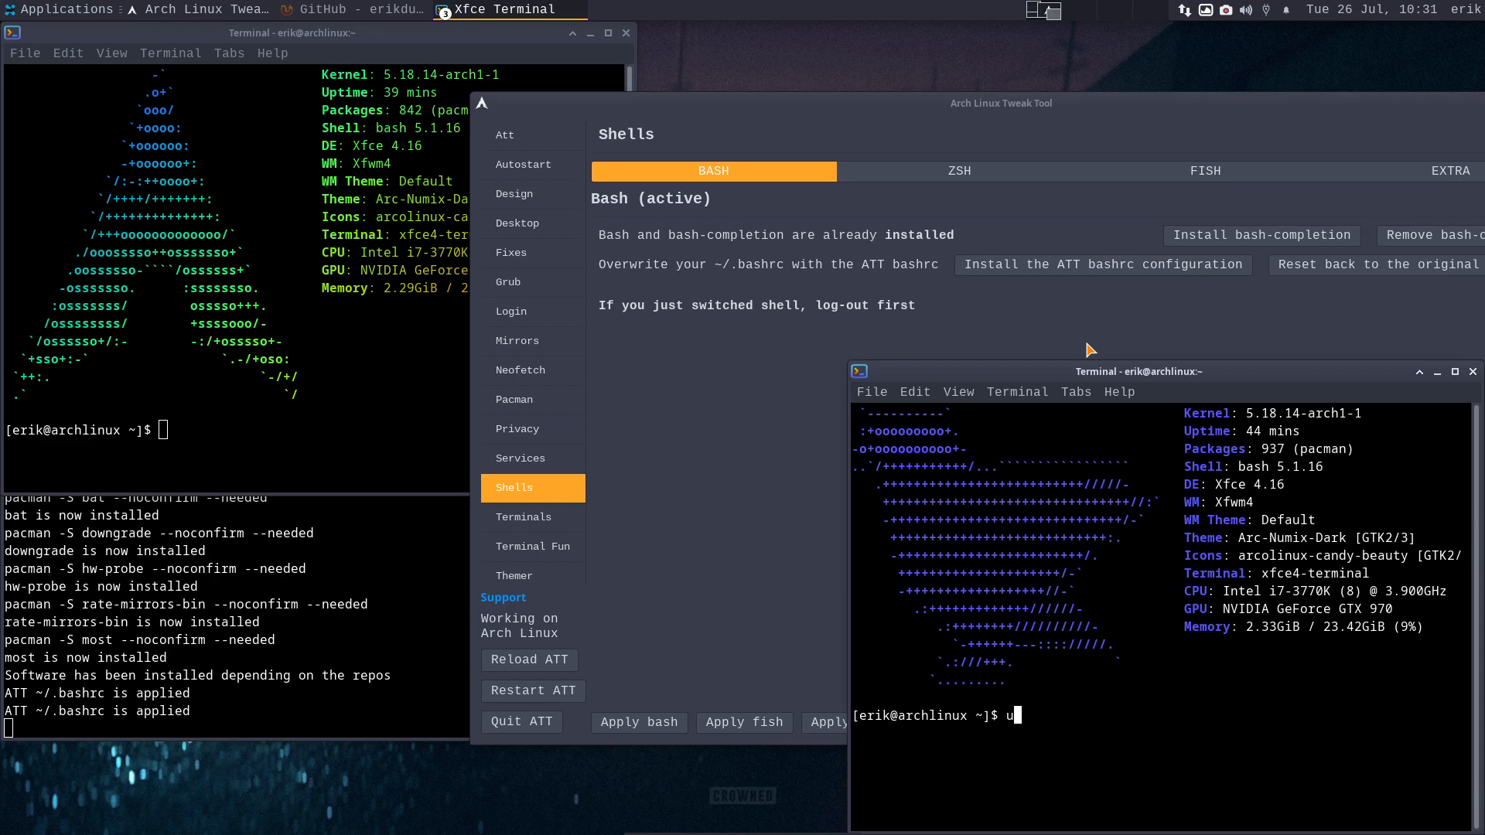
{"action": "type", "text": "update"}
{"action": "key", "text": "Return"}
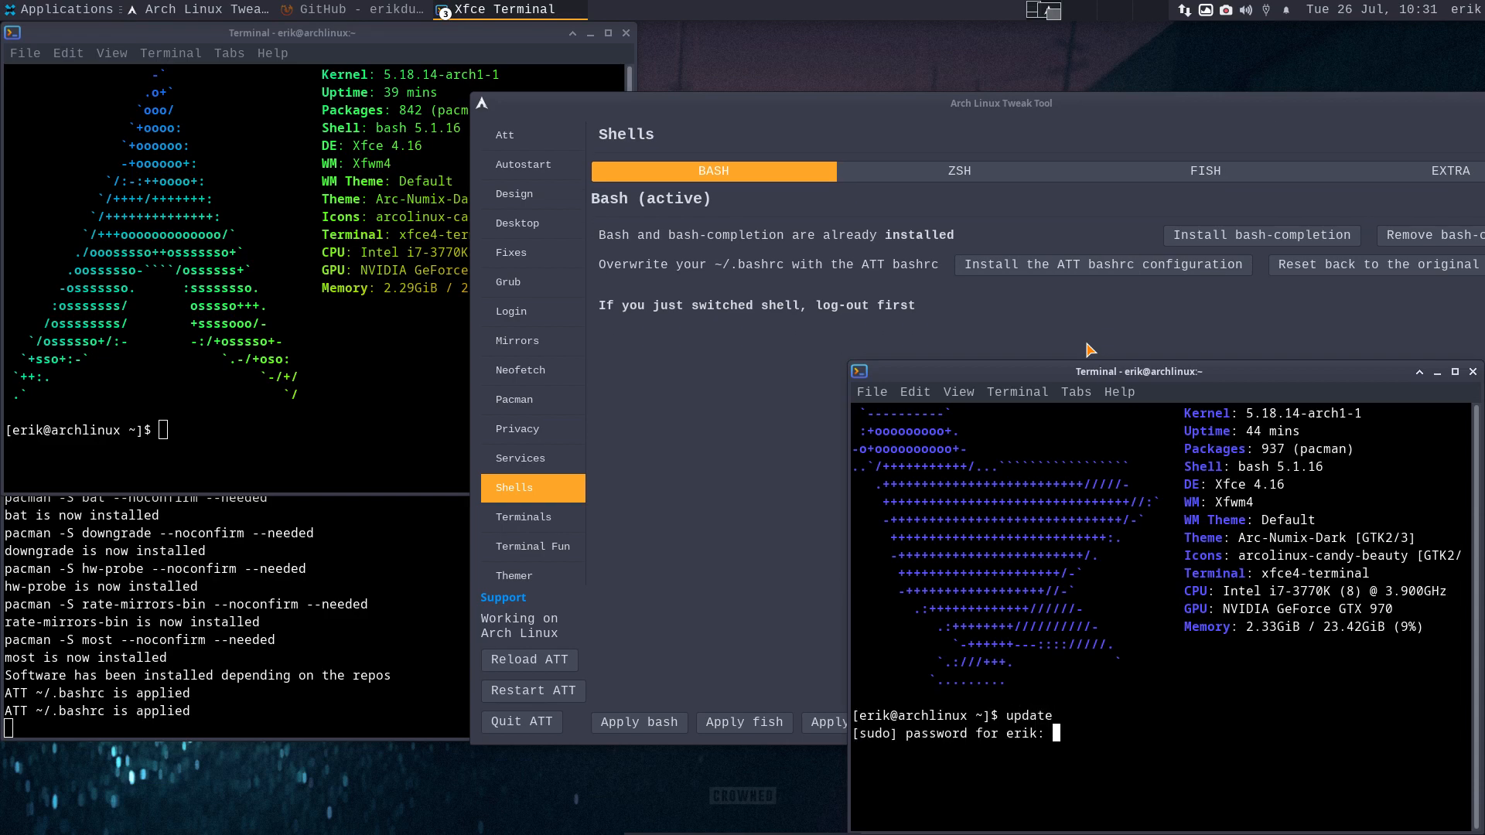
{"action": "key", "text": "Return"}
{"action": "type", "text": "upall"}
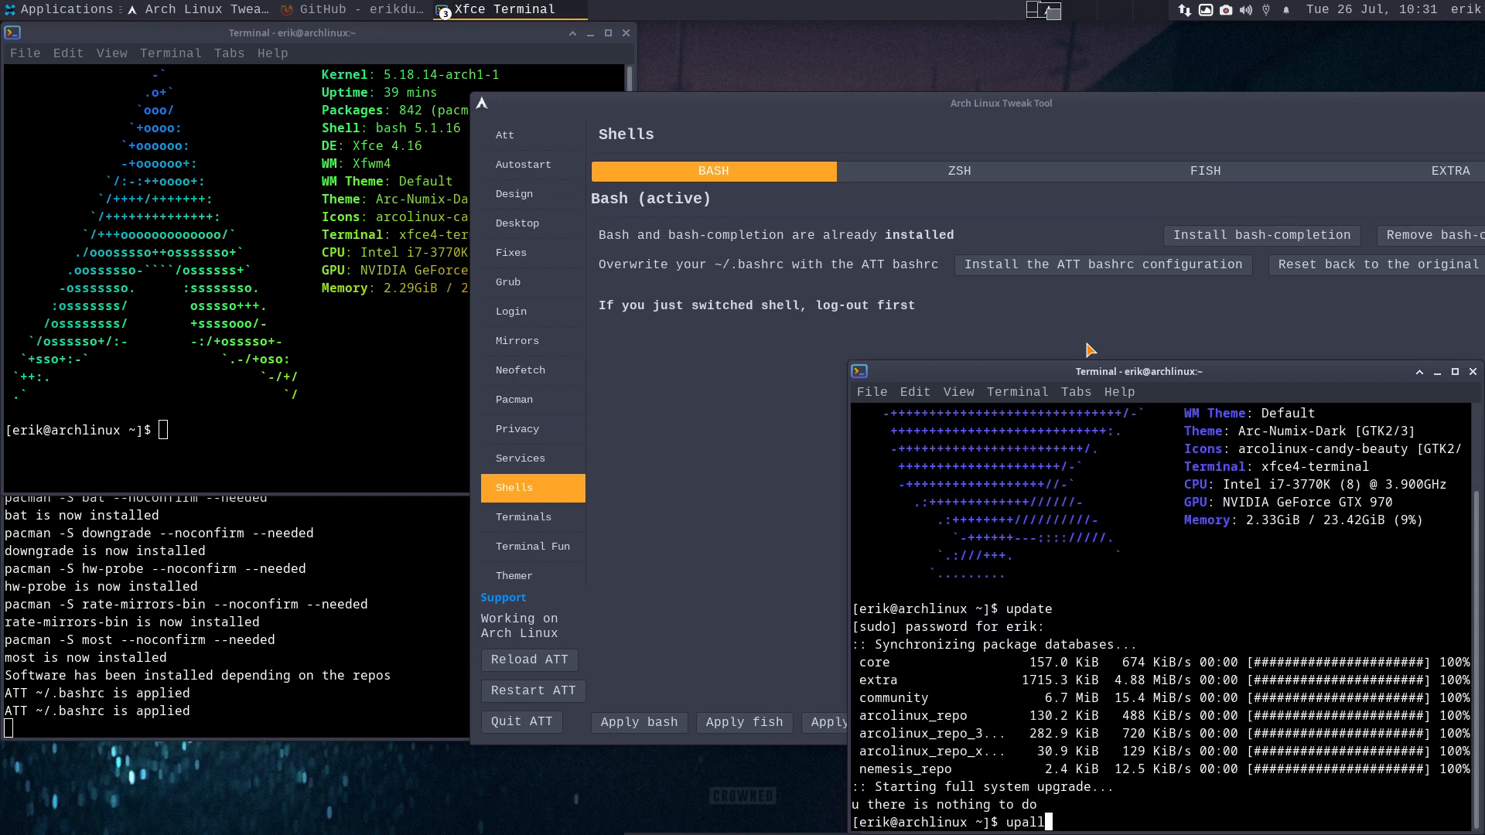
{"action": "key", "text": "Return"}
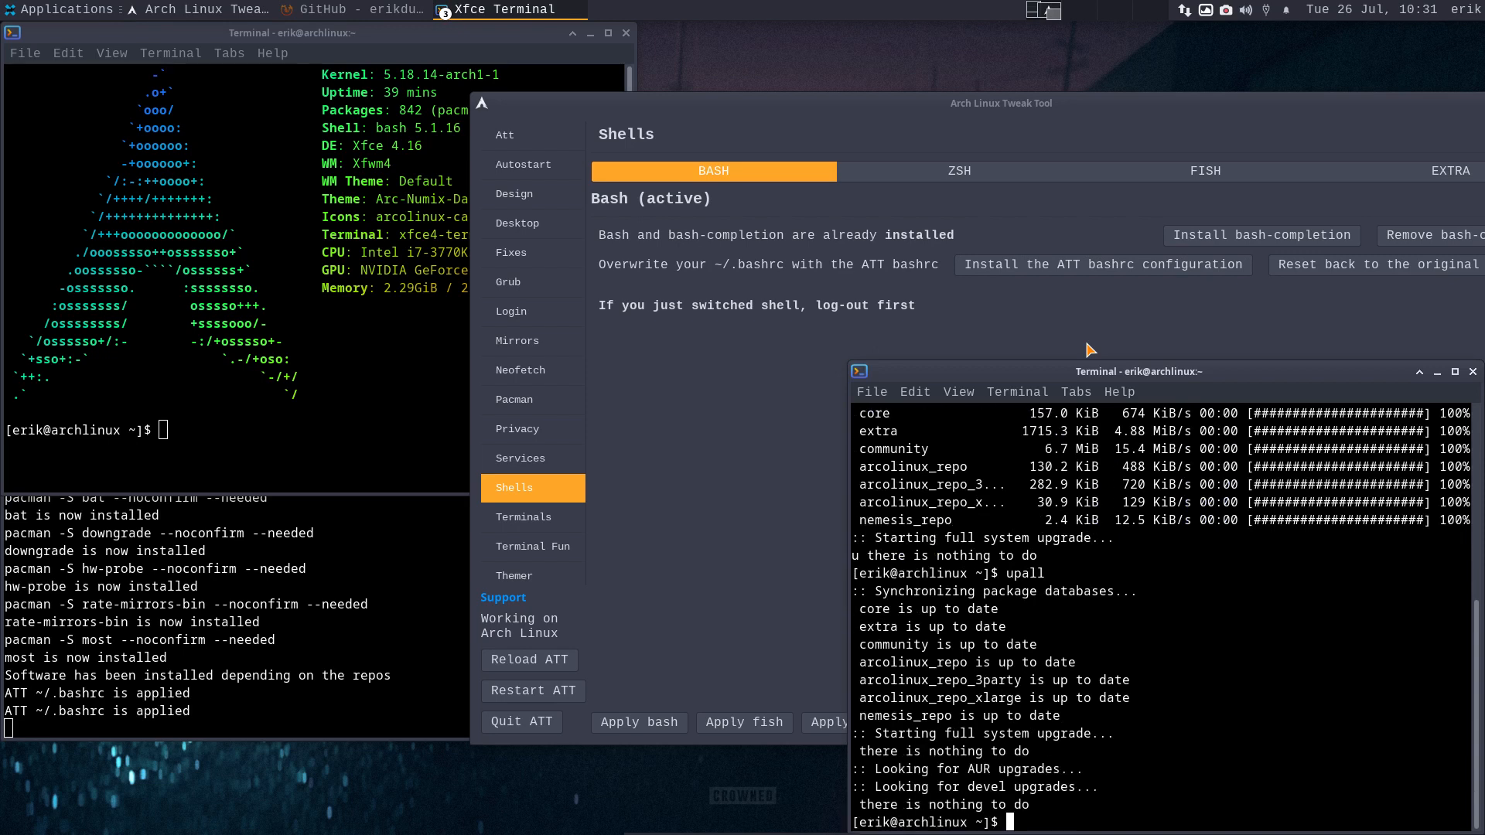
{"action": "left_click_drag", "start_coordinate": [1053, 764], "coordinate": [885, 768]}
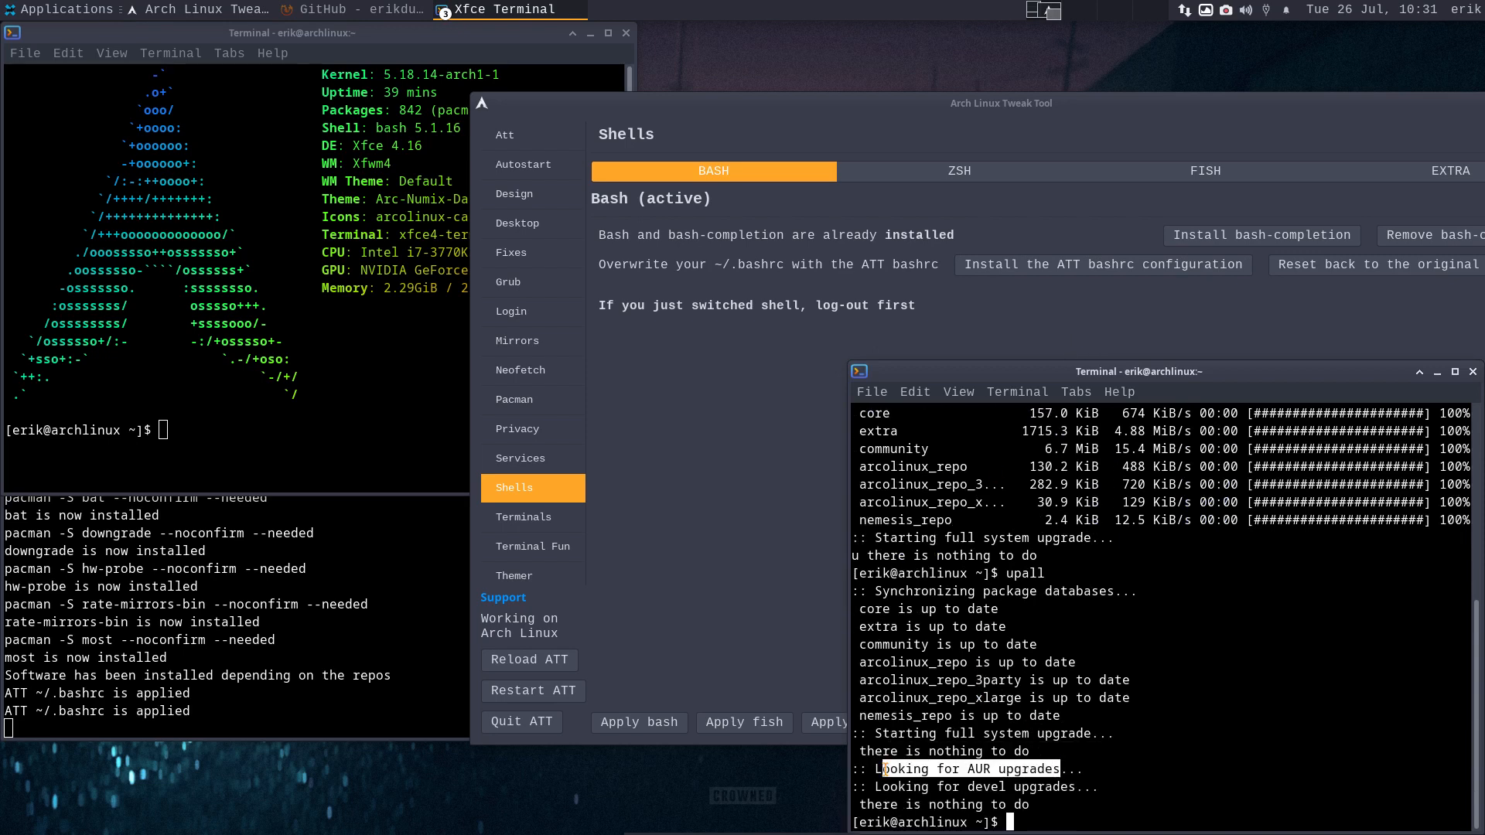
{"action": "left_click", "coordinate": [1473, 372]}
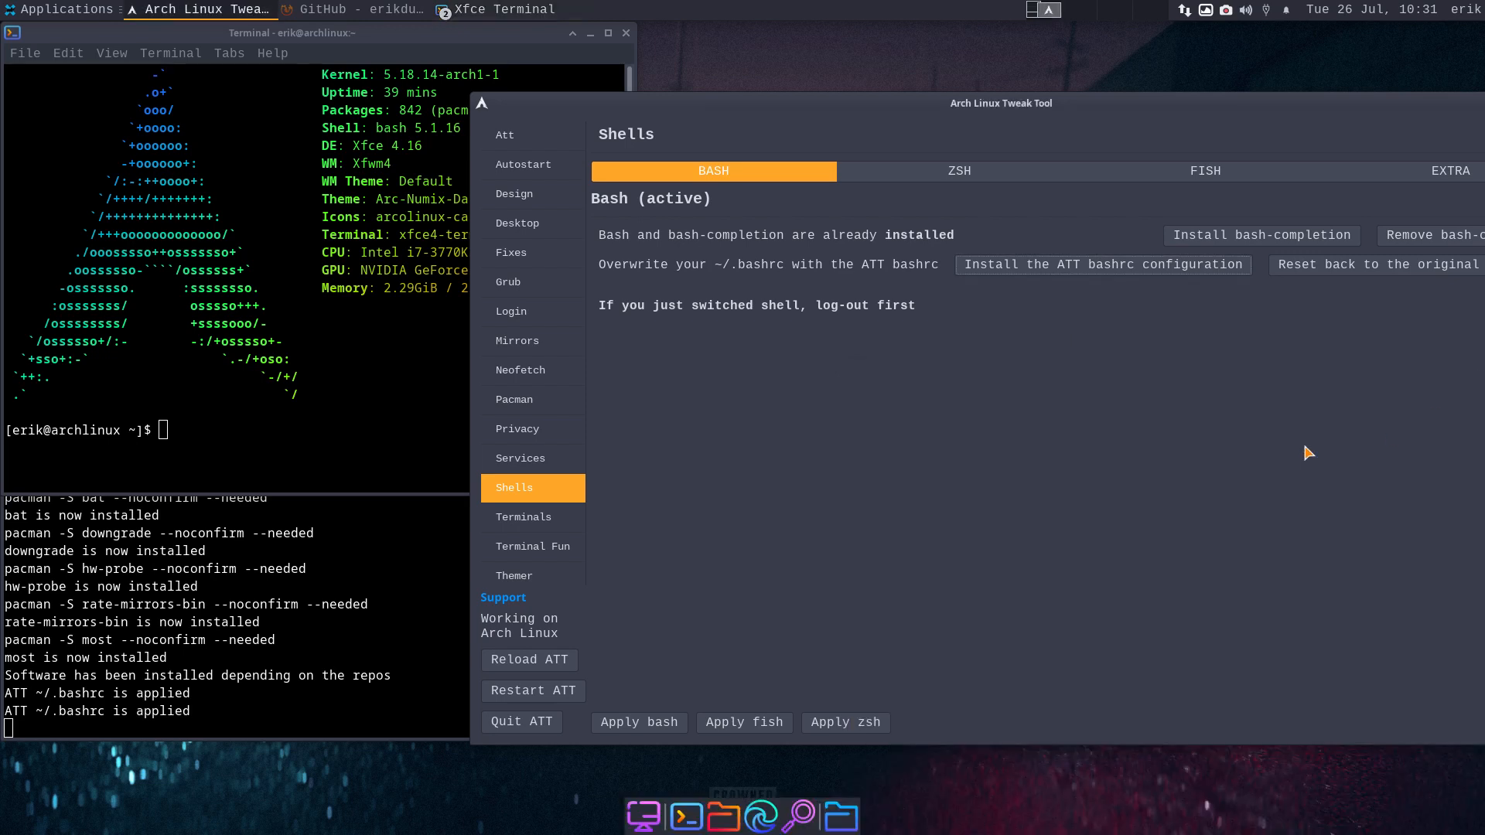
{"action": "left_click", "coordinate": [995, 175]}
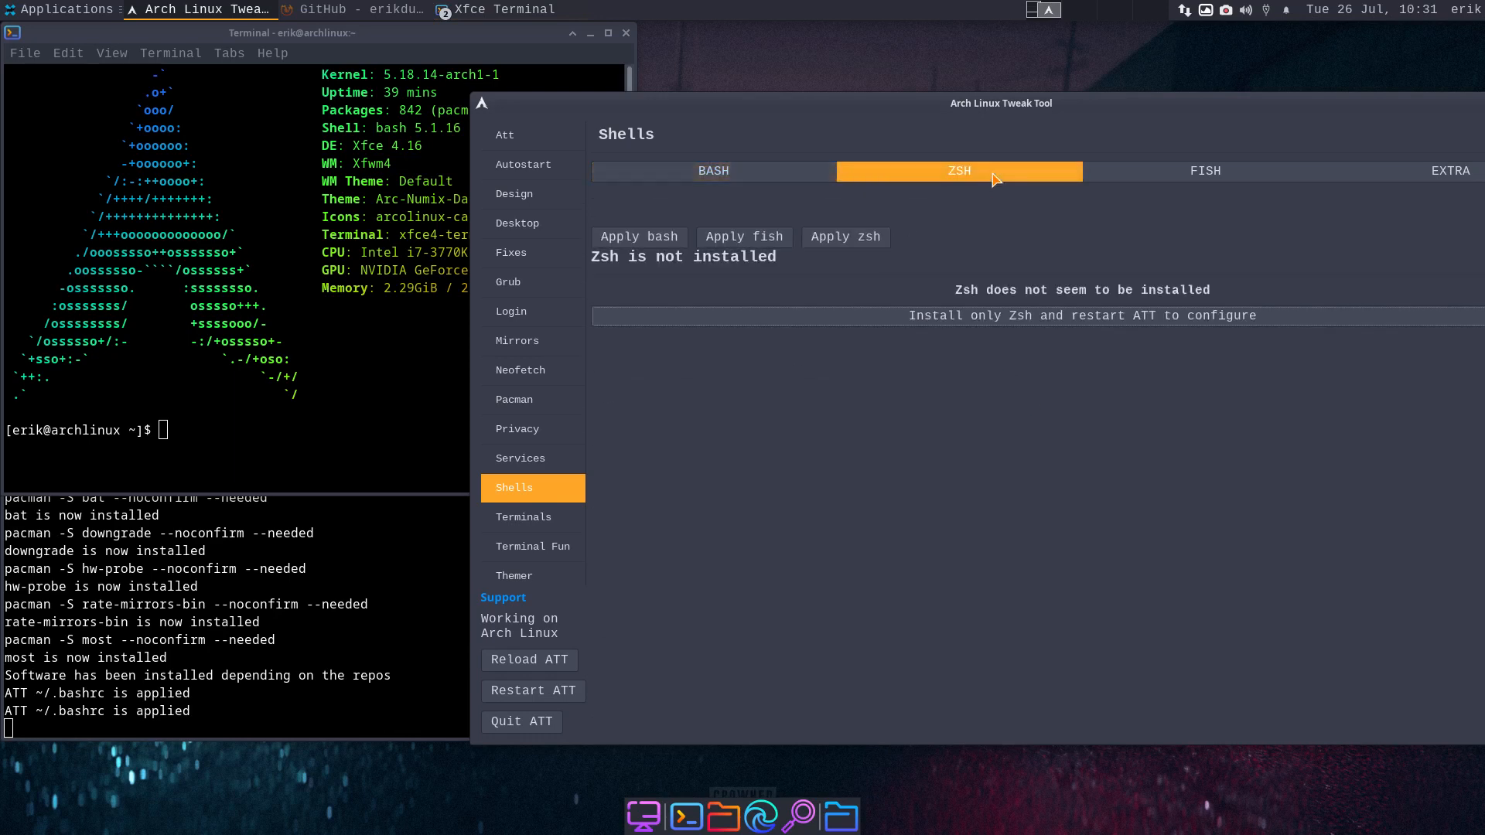
{"action": "left_click", "coordinate": [1238, 174]}
{"action": "left_click", "coordinate": [1416, 178]}
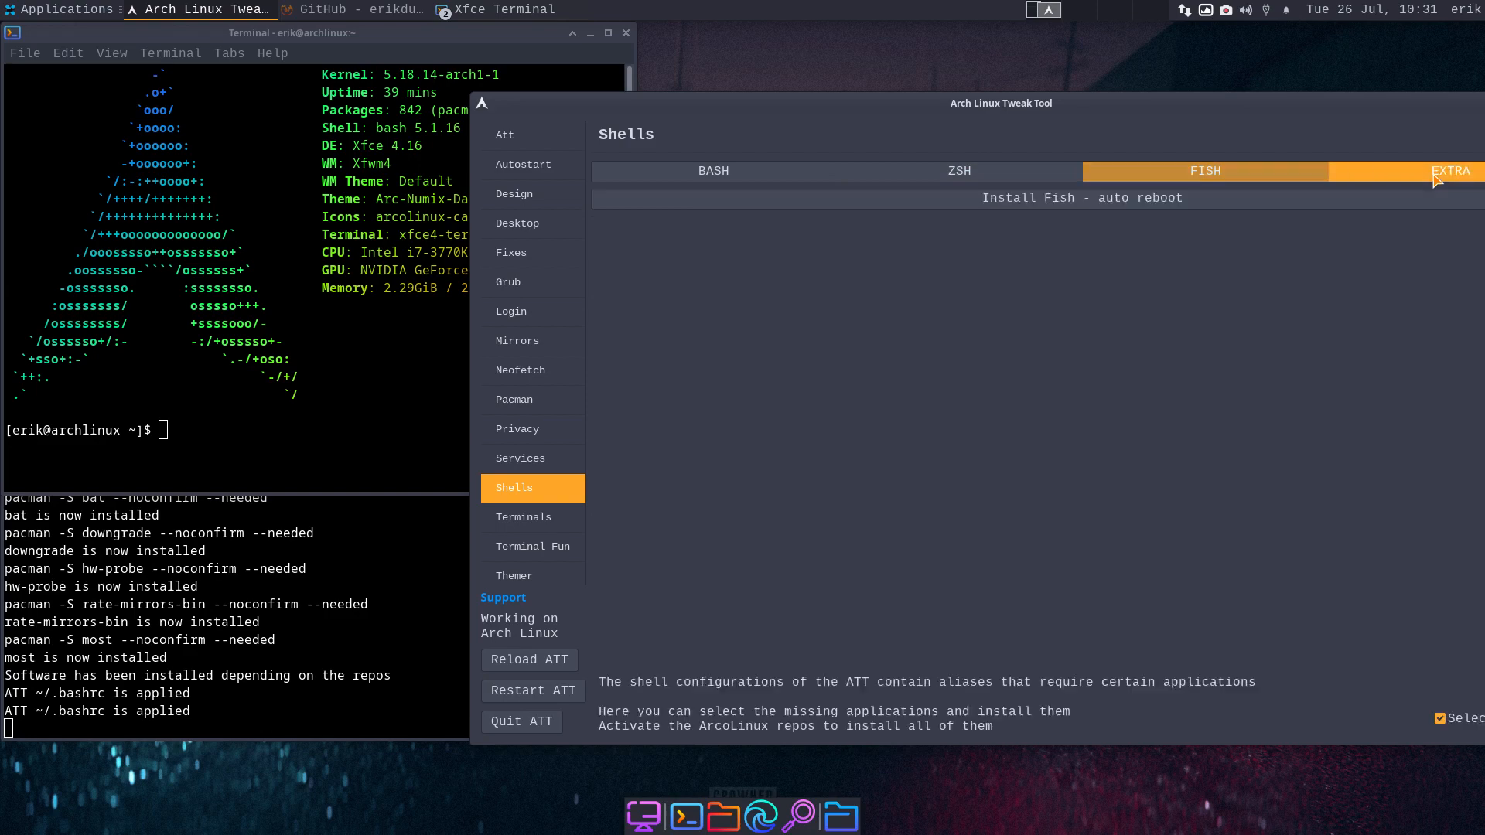
{"action": "left_click", "coordinate": [1036, 179]}
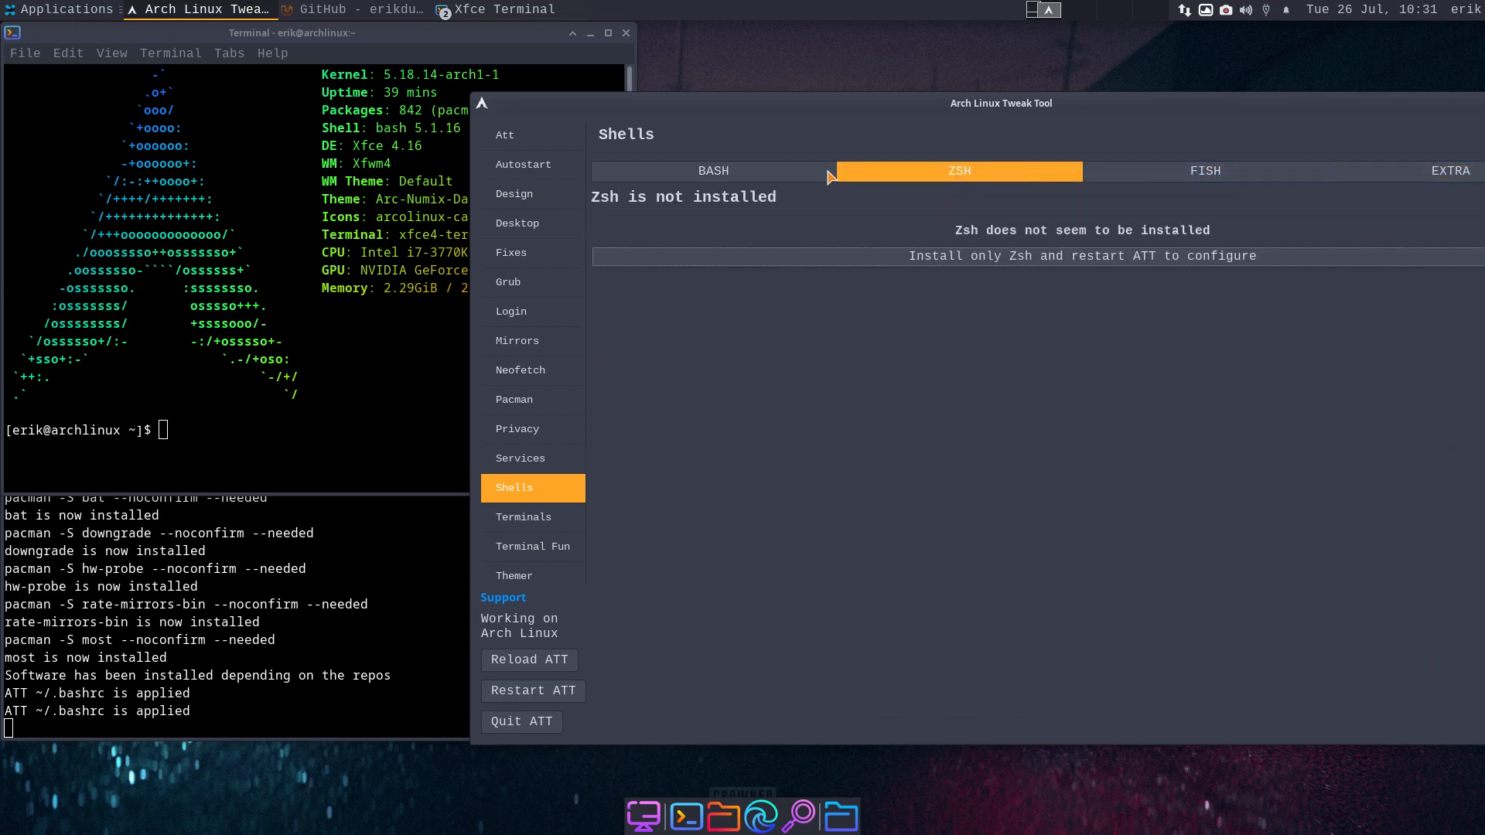
{"action": "left_click", "coordinate": [758, 178]}
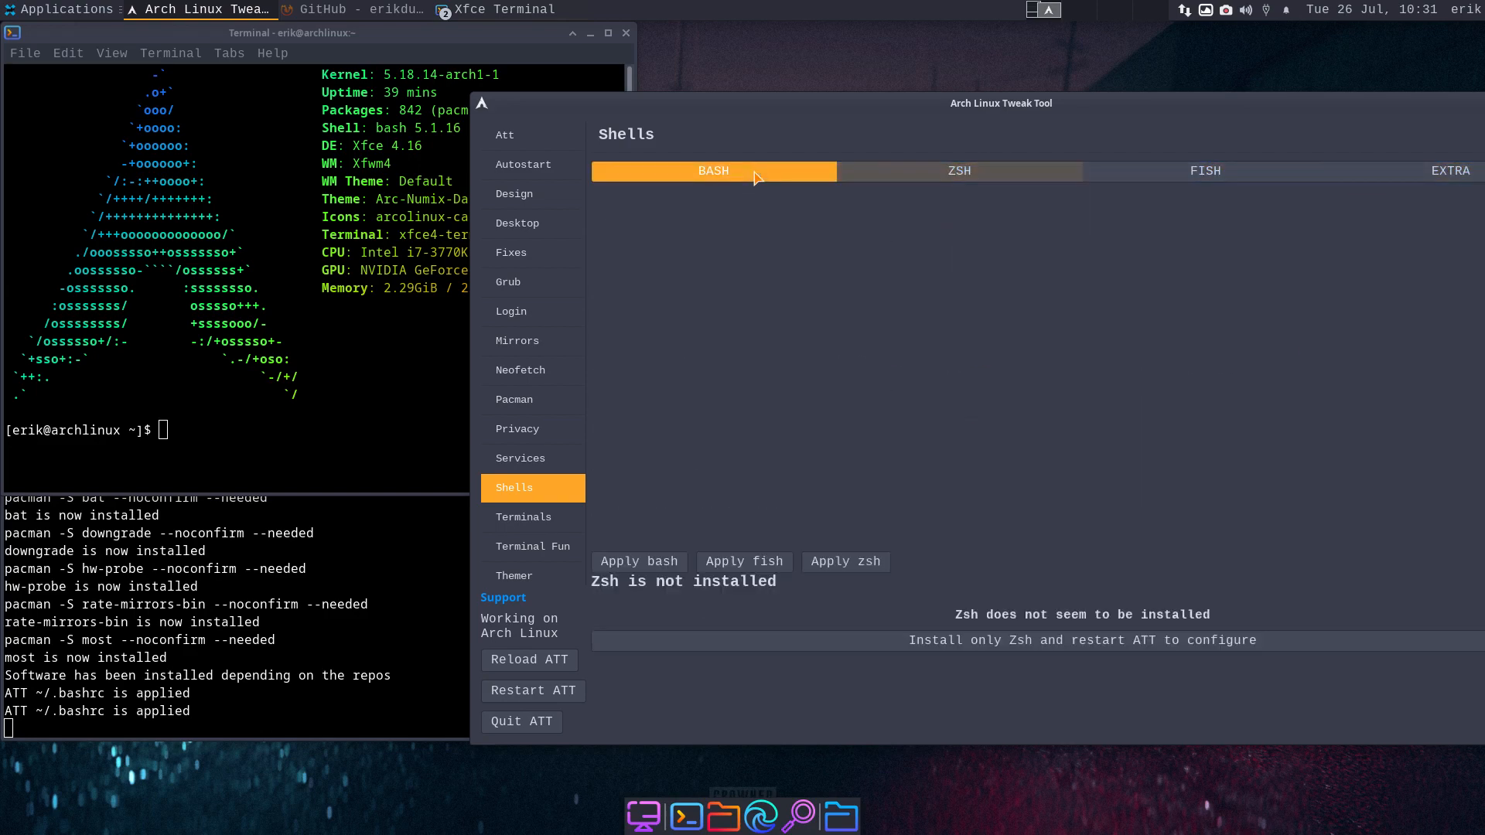
{"action": "left_click", "coordinate": [512, 517]}
- Install the Alacritty themes from the Terminals page
{"action": "left_click_drag", "start_coordinate": [1103, 106], "coordinate": [832, 75]}
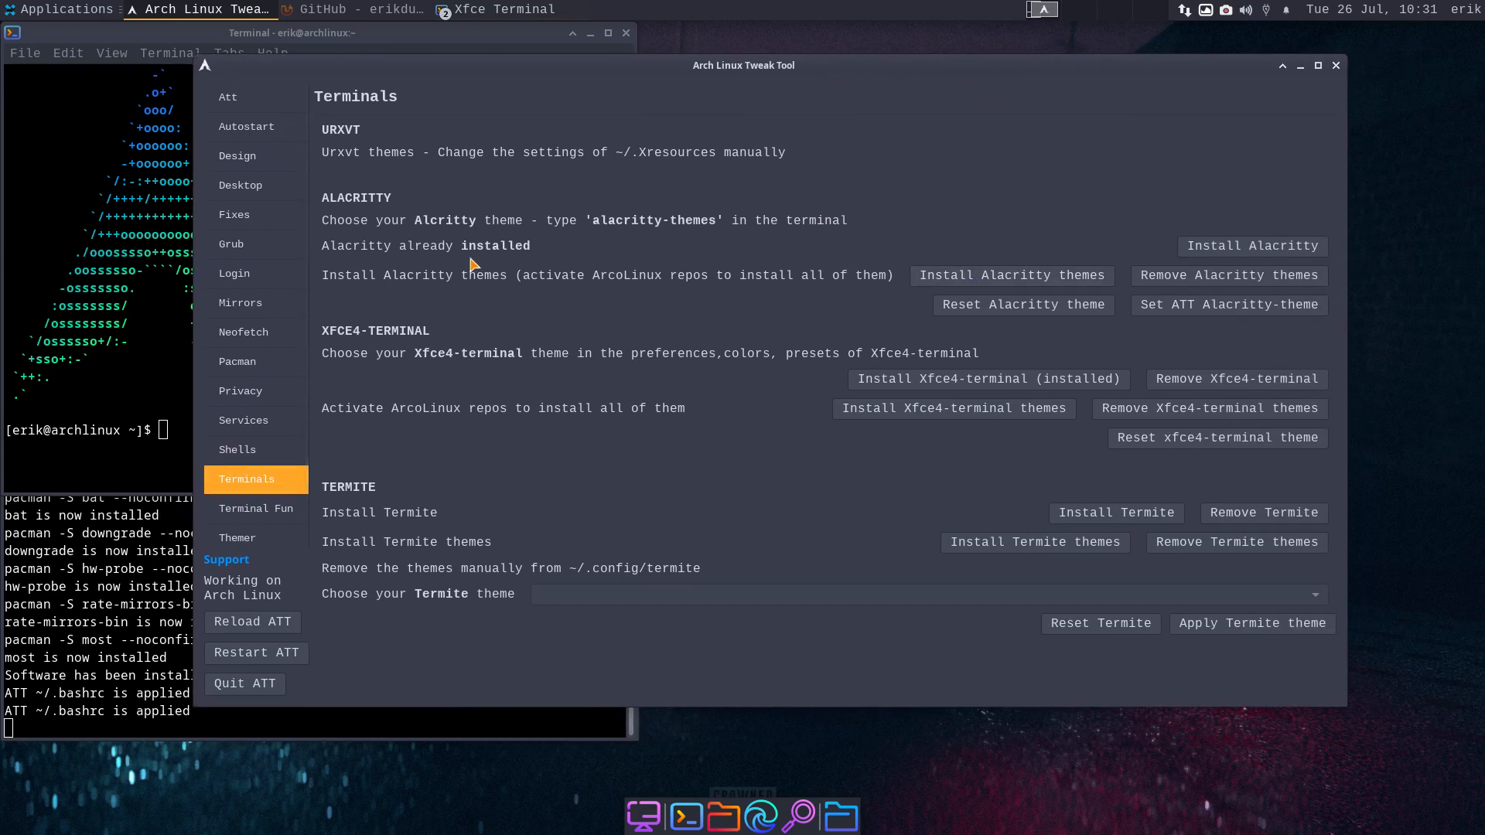
{"action": "left_click", "coordinate": [1010, 278]}
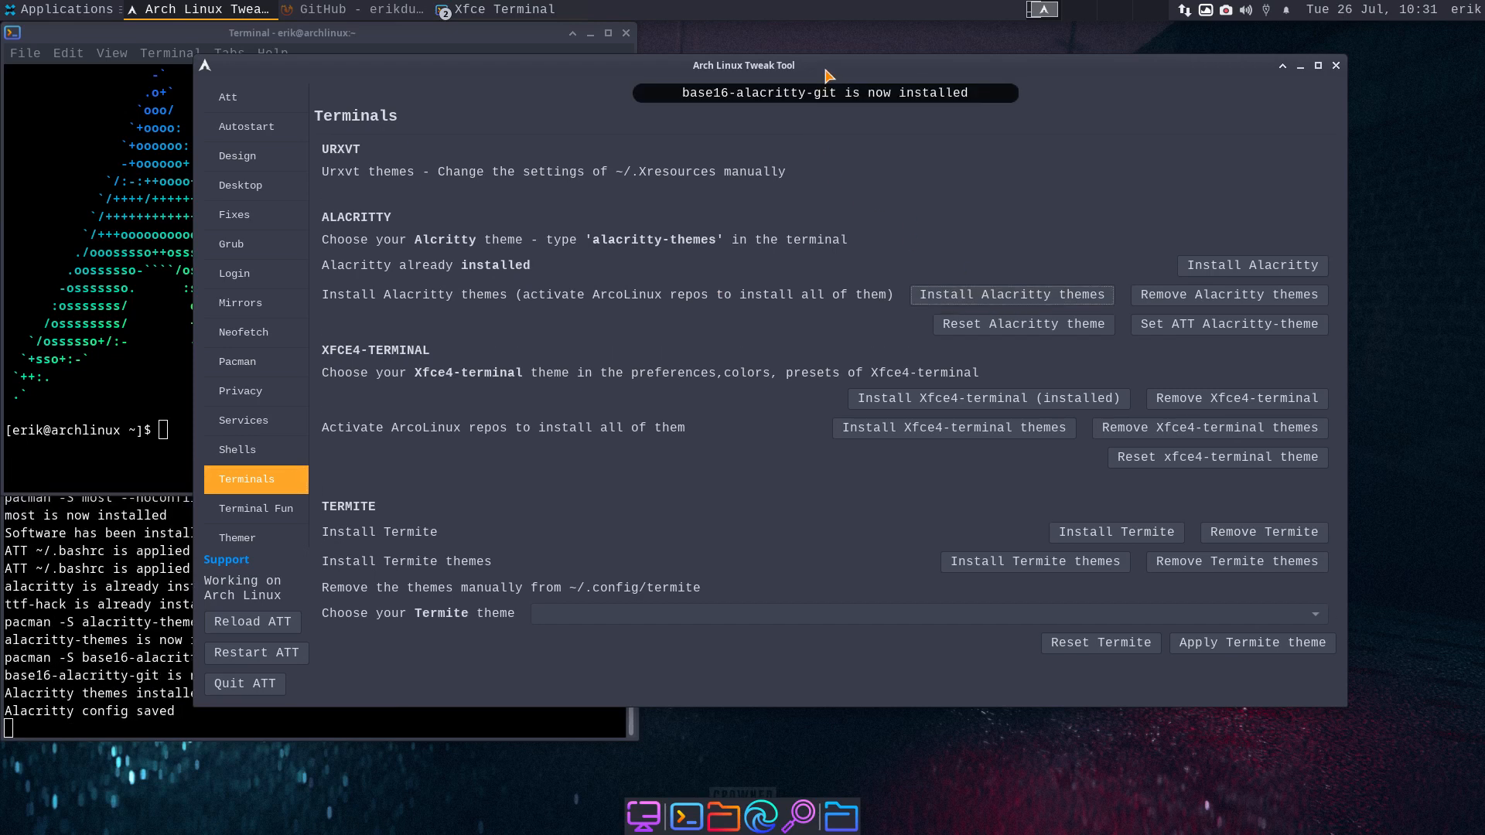
{"action": "left_click_drag", "start_coordinate": [824, 69], "coordinate": [880, 63]}
- Run alacritty-themes in a new terminal, browse to Afterglow, then close the terminal
{"action": "key", "text": "ctrl+alt+t"}
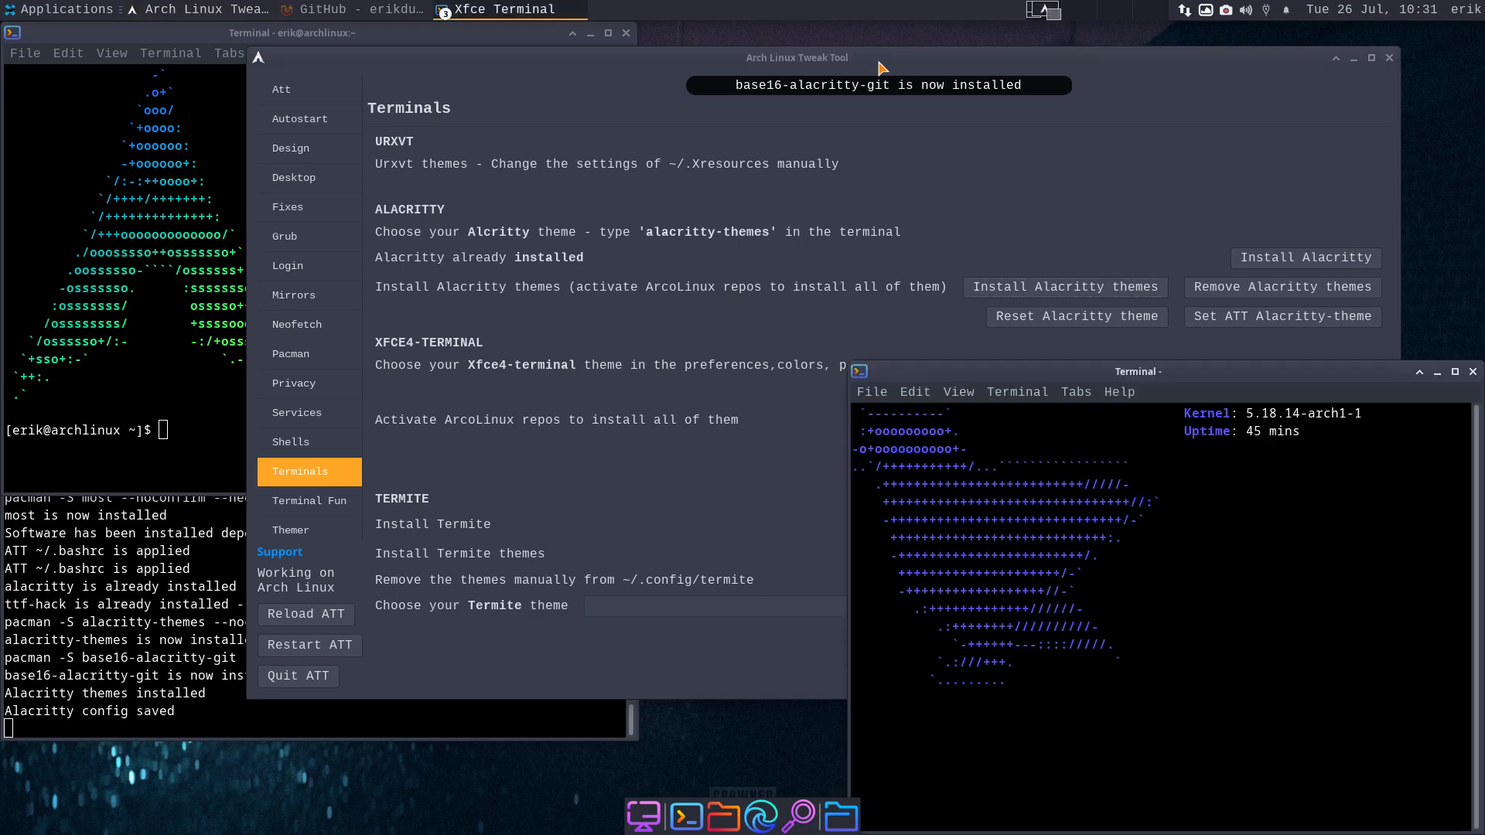
{"action": "type", "text": "alc"}
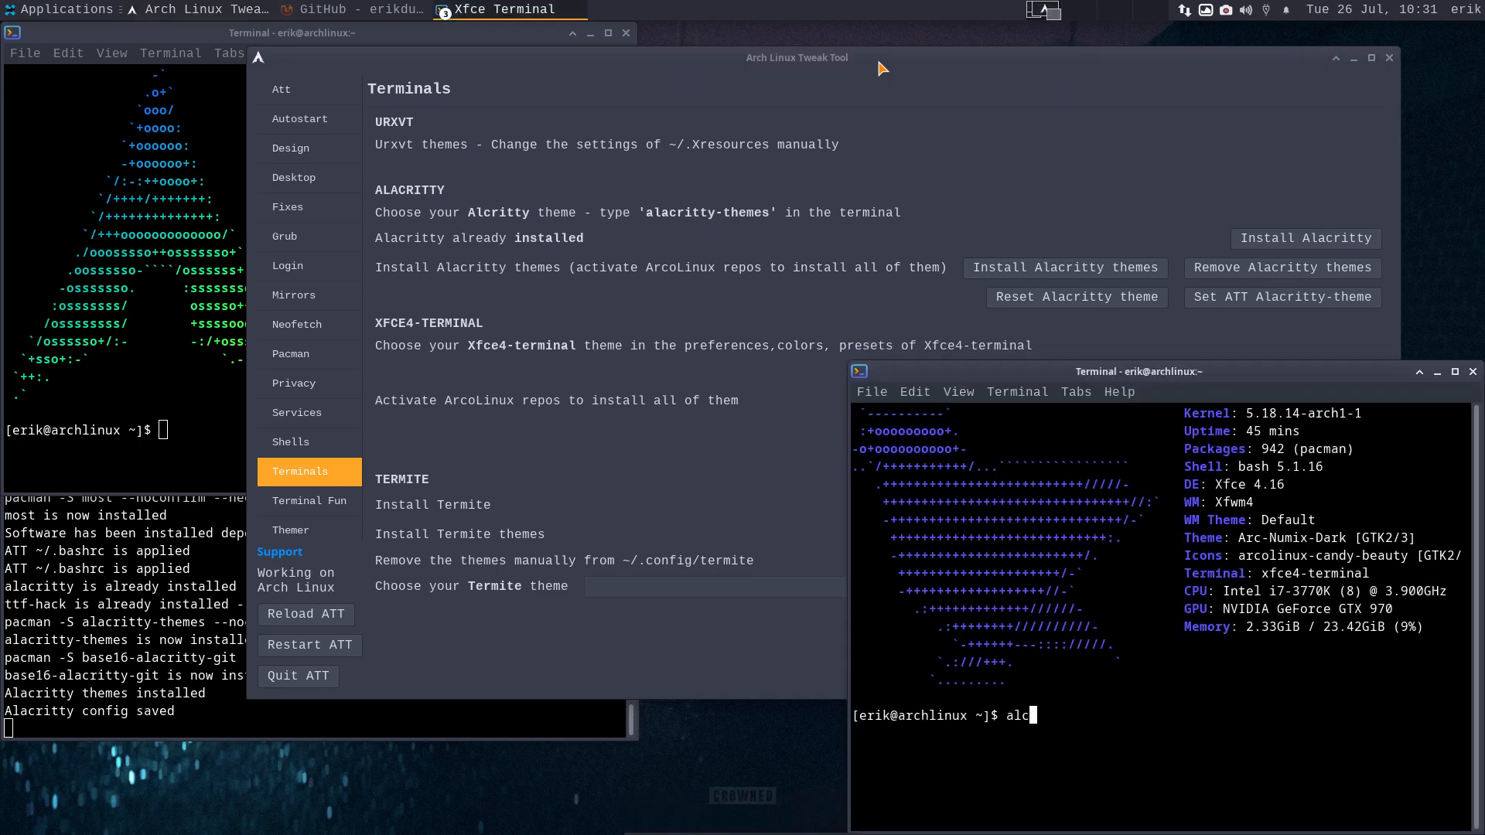
{"action": "type", "text": "critty"}
{"action": "type", "text": ")"}
{"action": "key", "text": "BackSpace"}
{"action": "type", "text": "-themes"}
{"action": "key", "text": "Return"}
{"action": "key", "text": "Down"}
{"action": "key", "text": "Down"}
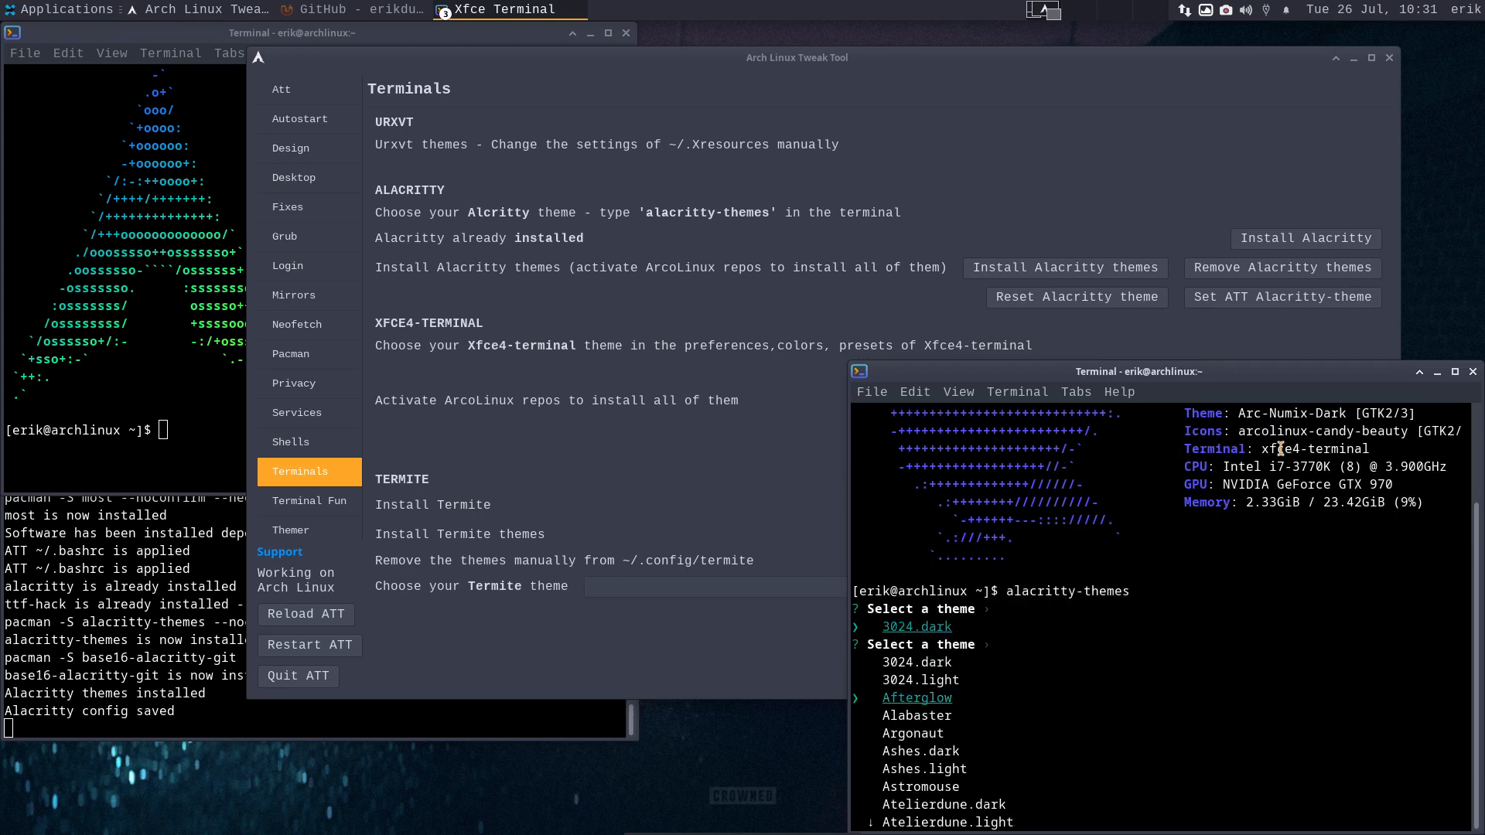
{"action": "left_click_drag", "start_coordinate": [1245, 446], "coordinate": [1372, 451]}
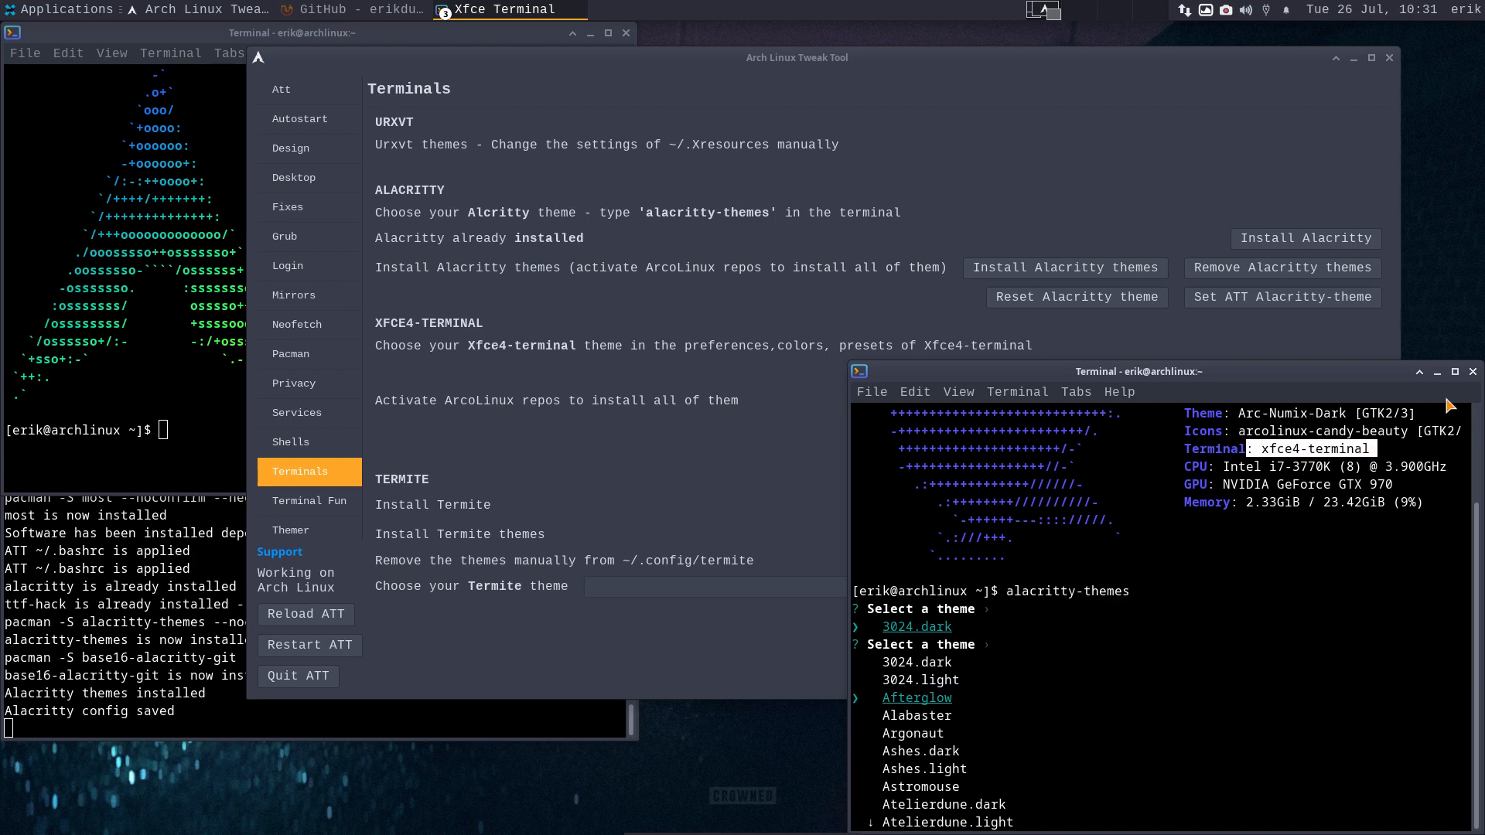
{"action": "left_click", "coordinate": [1473, 371]}
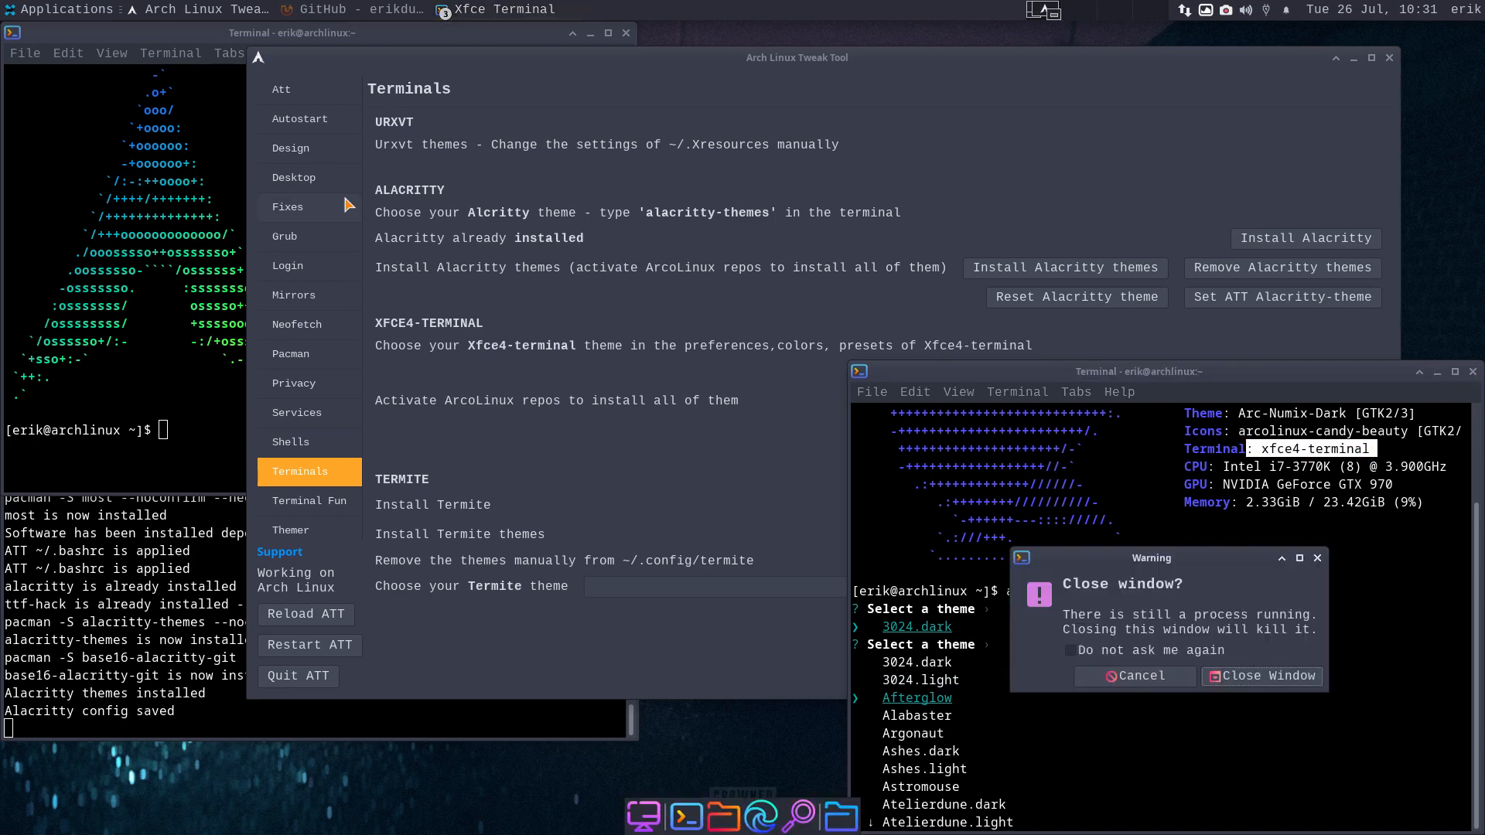
{"action": "left_click", "coordinate": [1251, 679]}
- Check the applications menu, then bring up the panel's options
{"action": "left_click", "coordinate": [48, 13]}
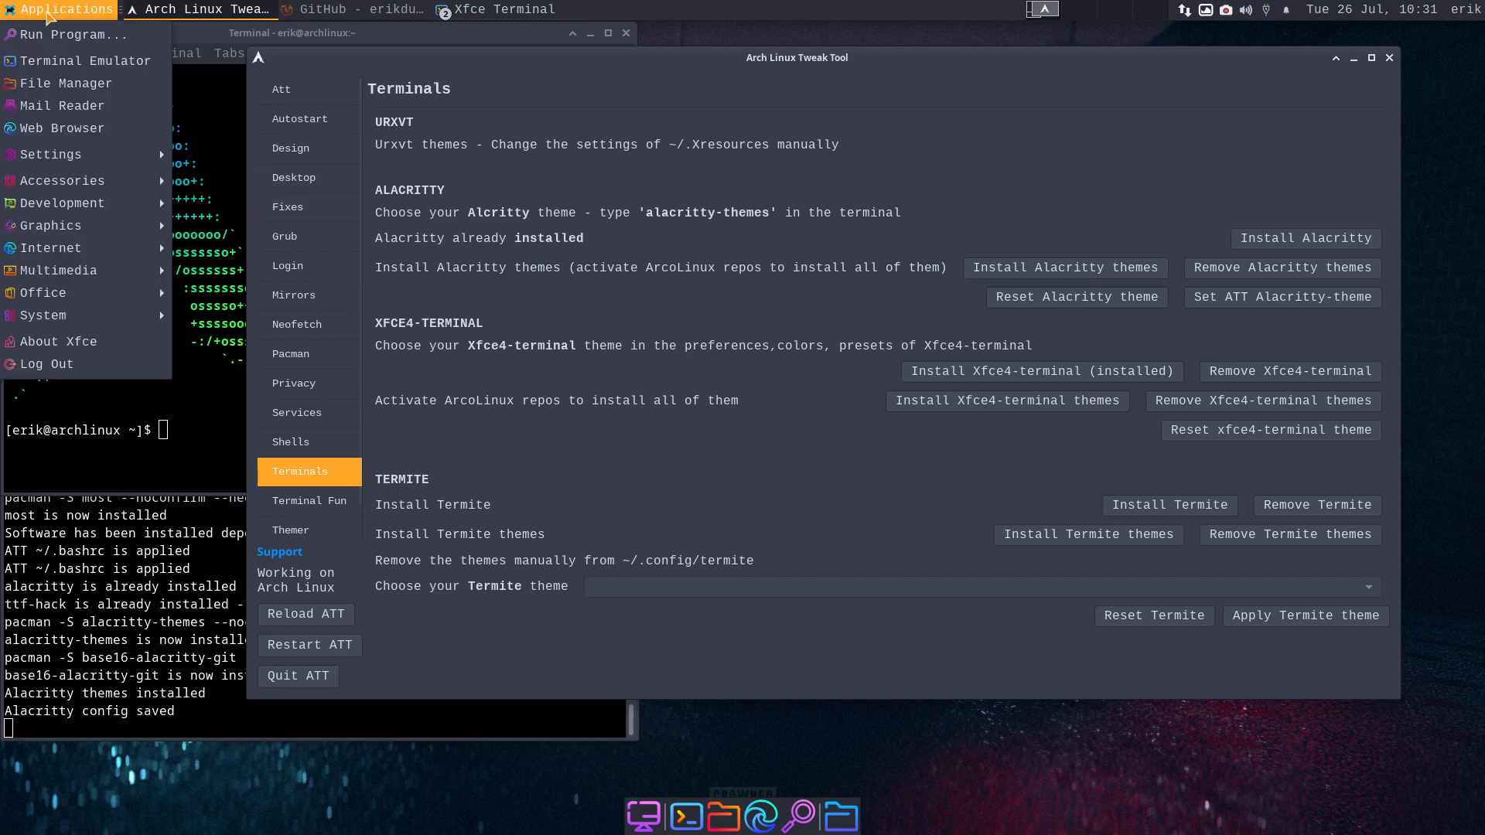
{"action": "mouse_move", "coordinate": [78, 159]}
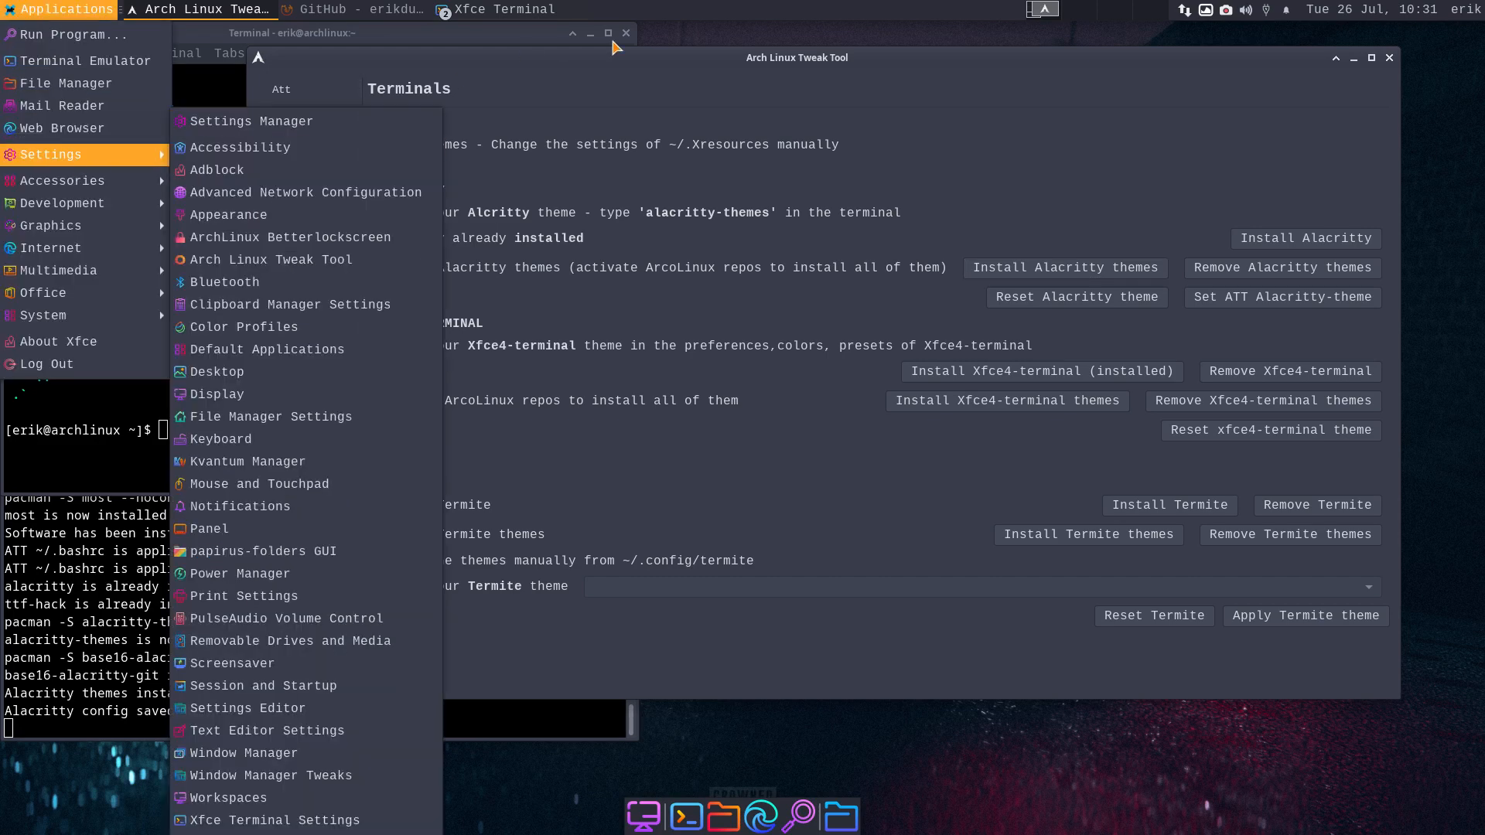
{"action": "right_click", "coordinate": [704, 10]}
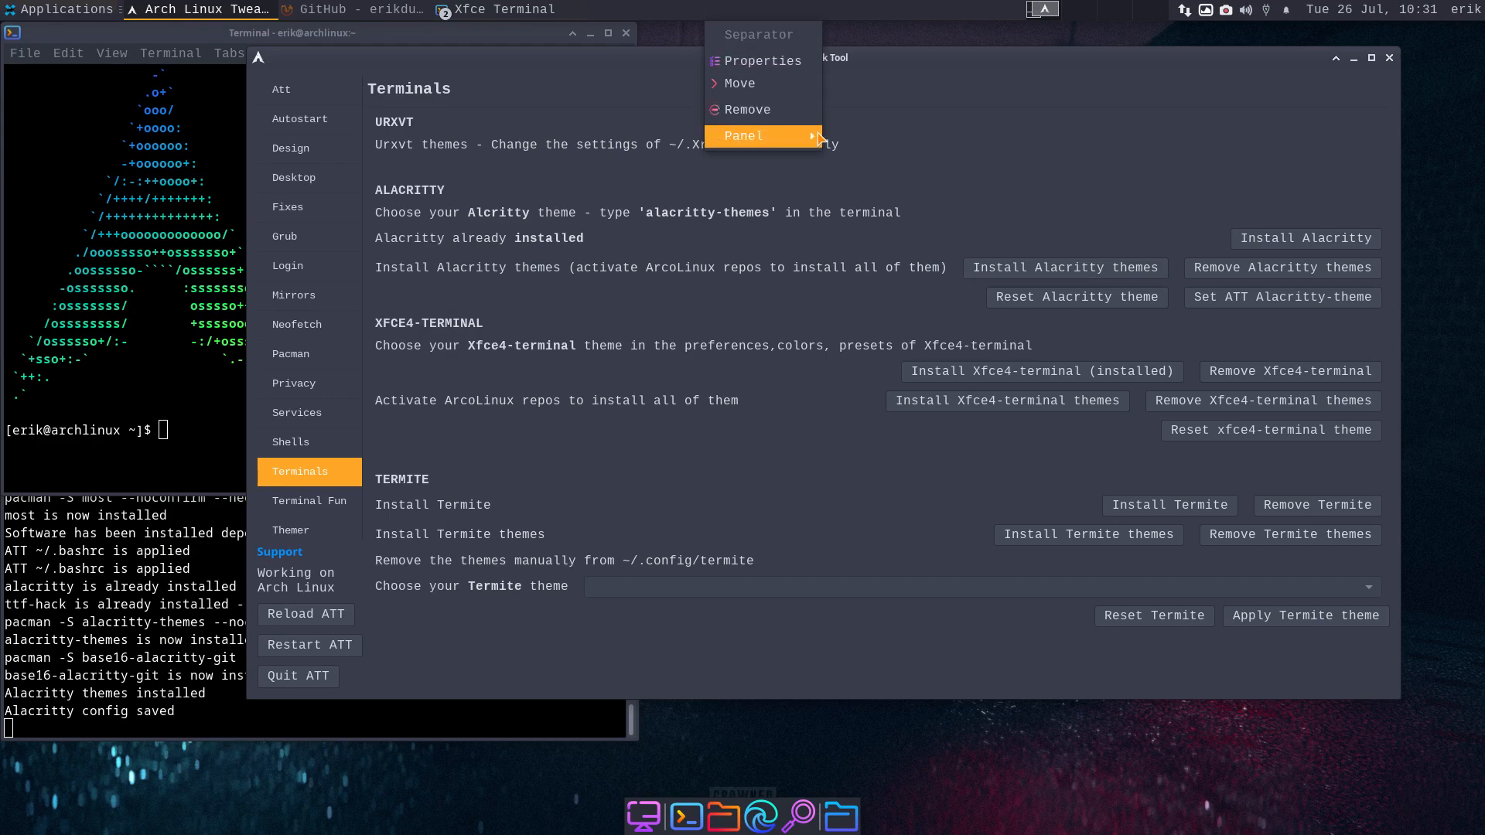
- Add a Whisker Menu item to the panel via Add New Items
{"action": "mouse_move", "coordinate": [814, 138]}
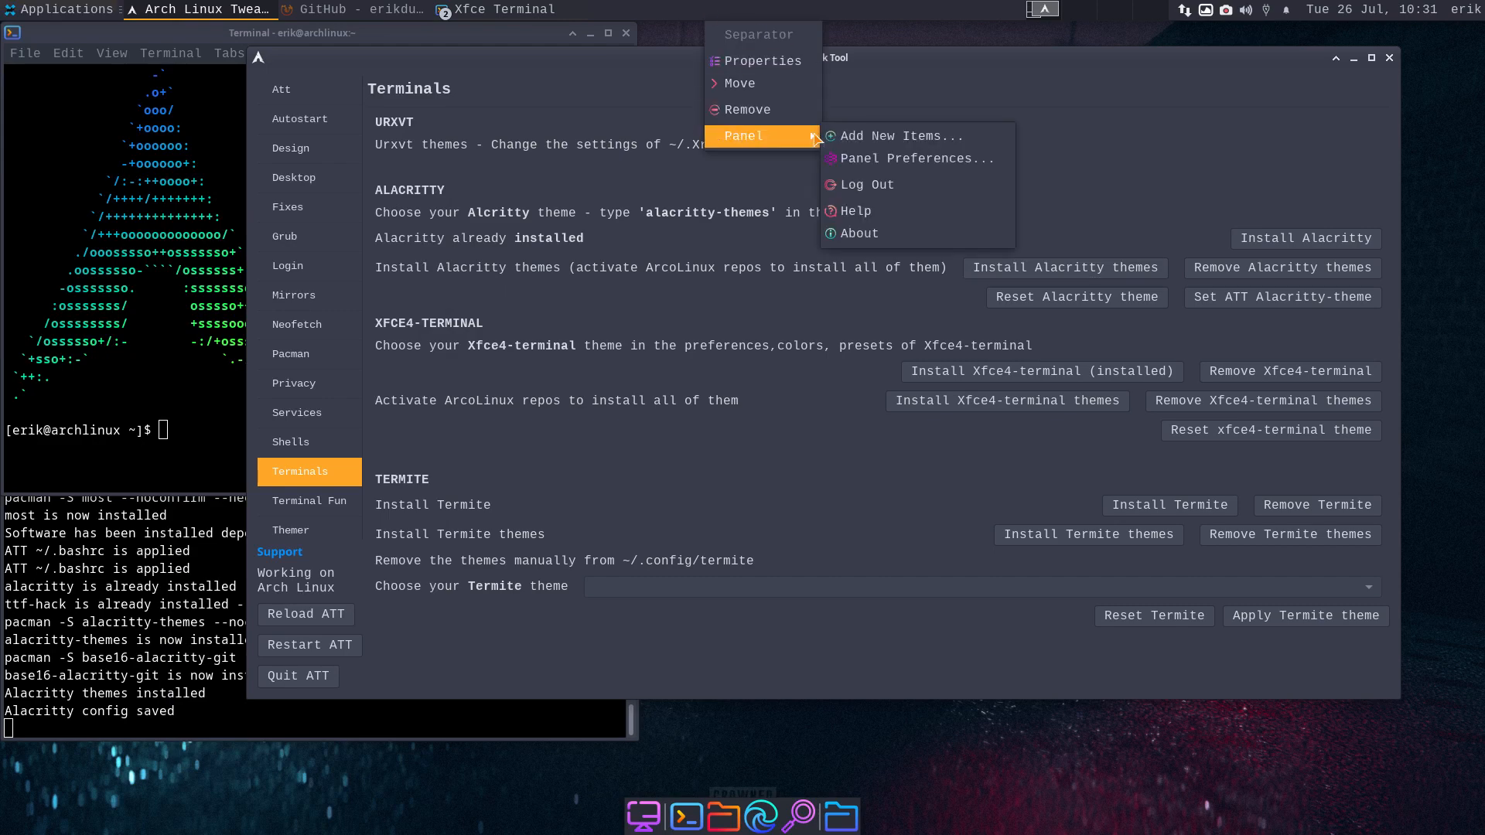
{"action": "left_click", "coordinate": [864, 137]}
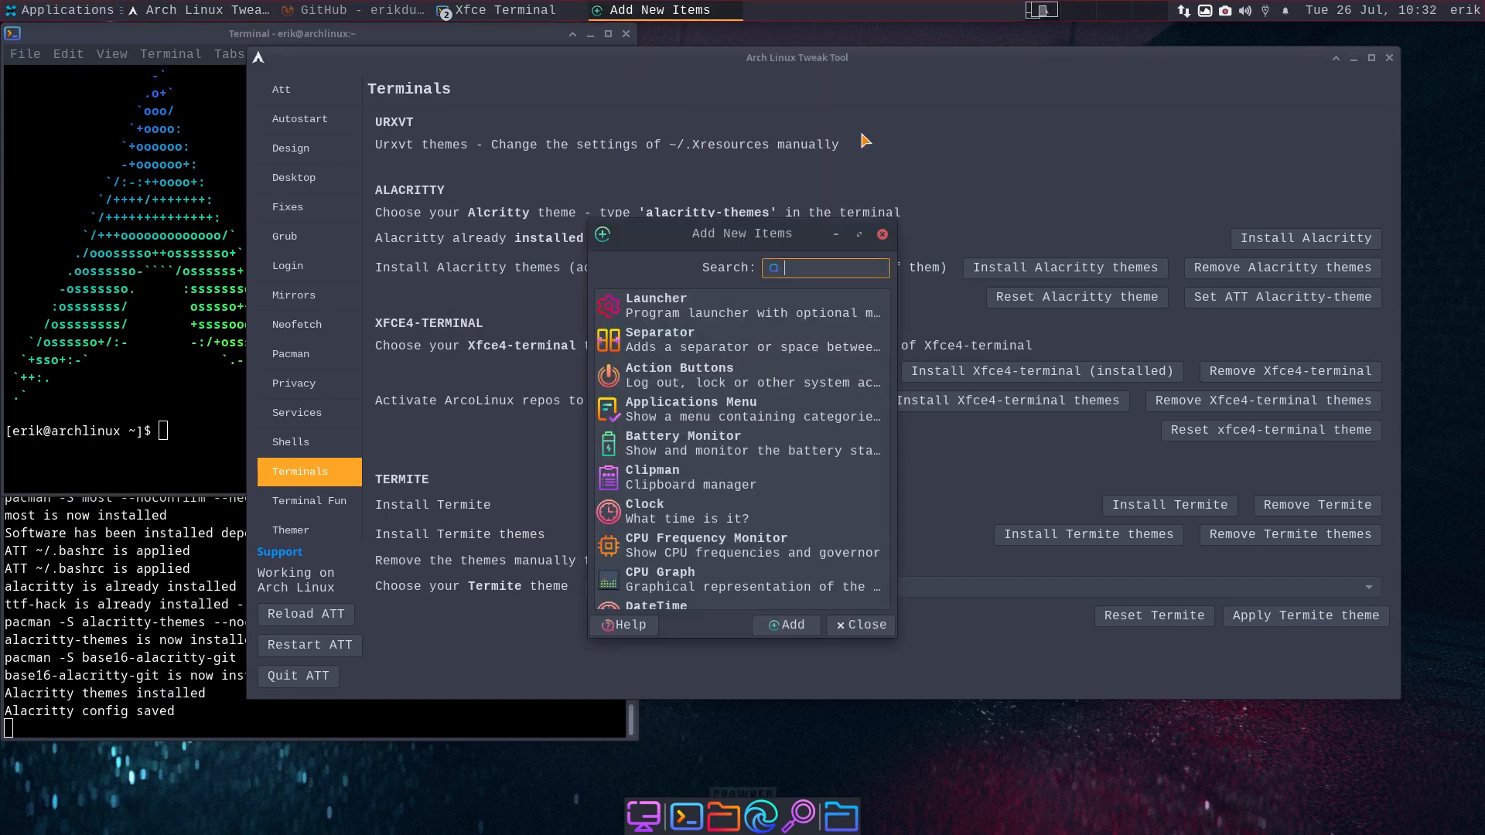
{"action": "type", "text": "men"}
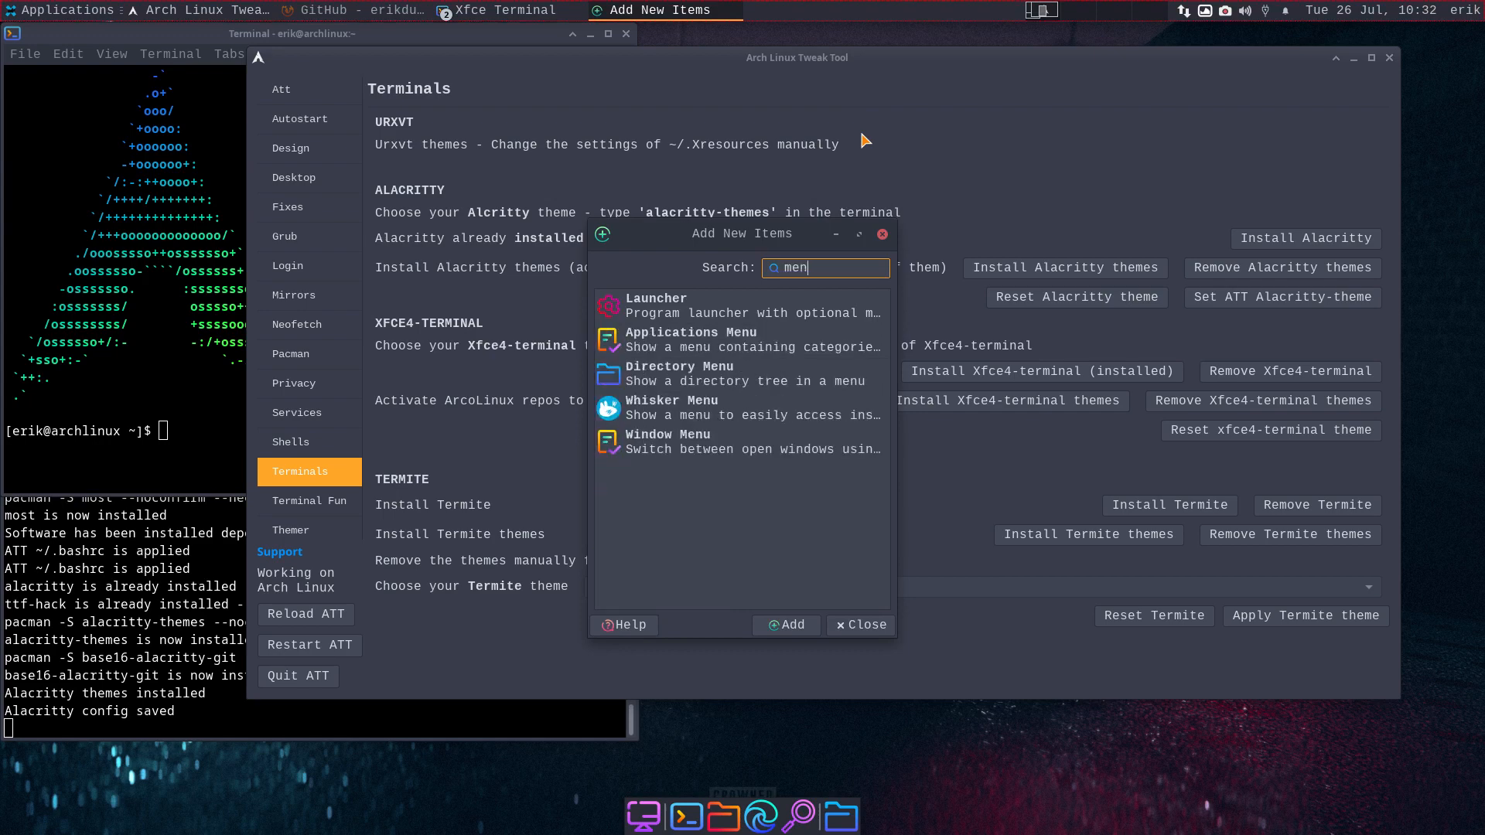
{"action": "left_click", "coordinate": [720, 415]}
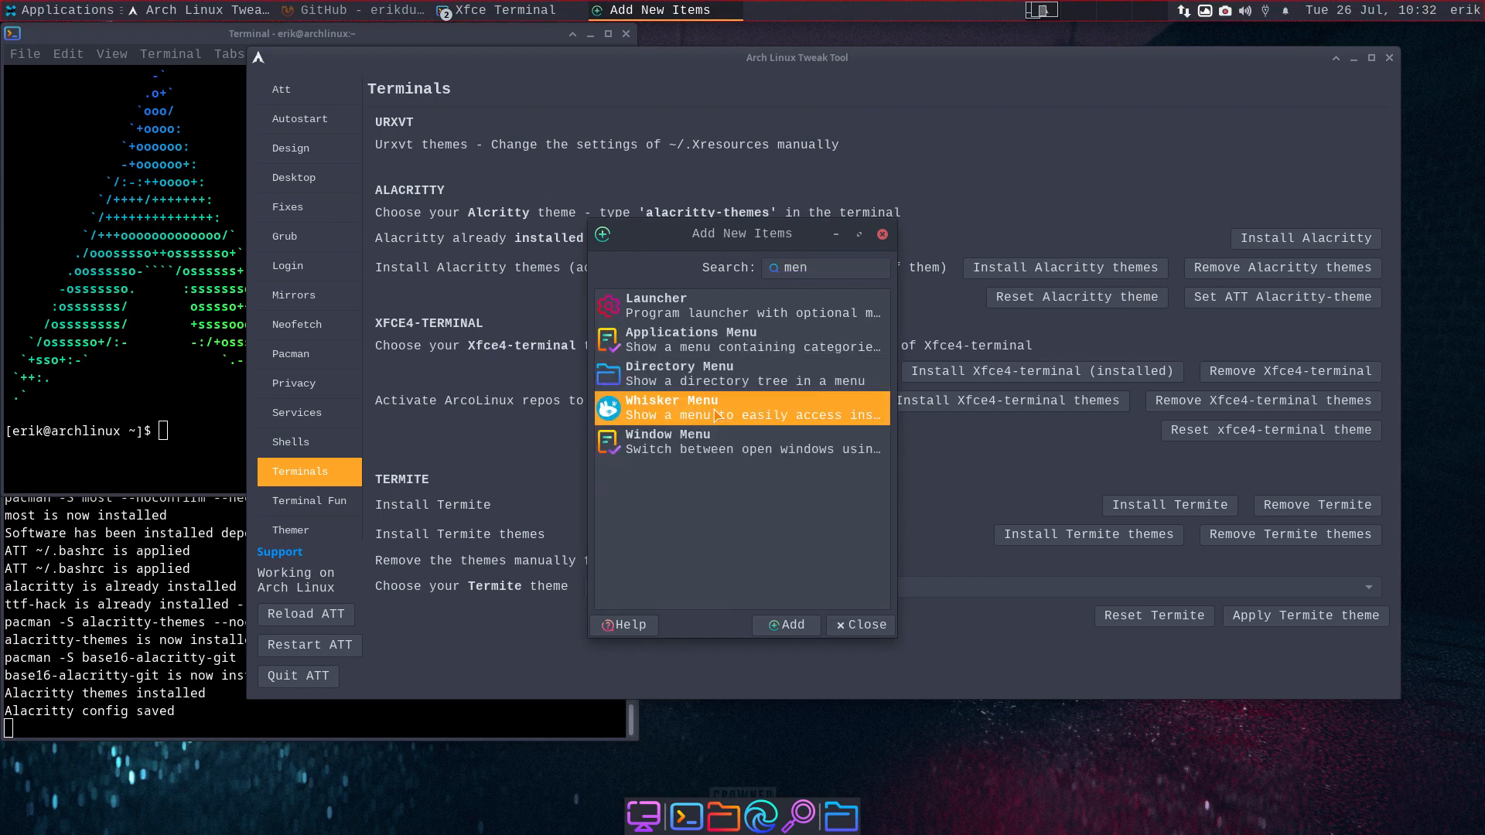
{"action": "left_click", "coordinate": [797, 627]}
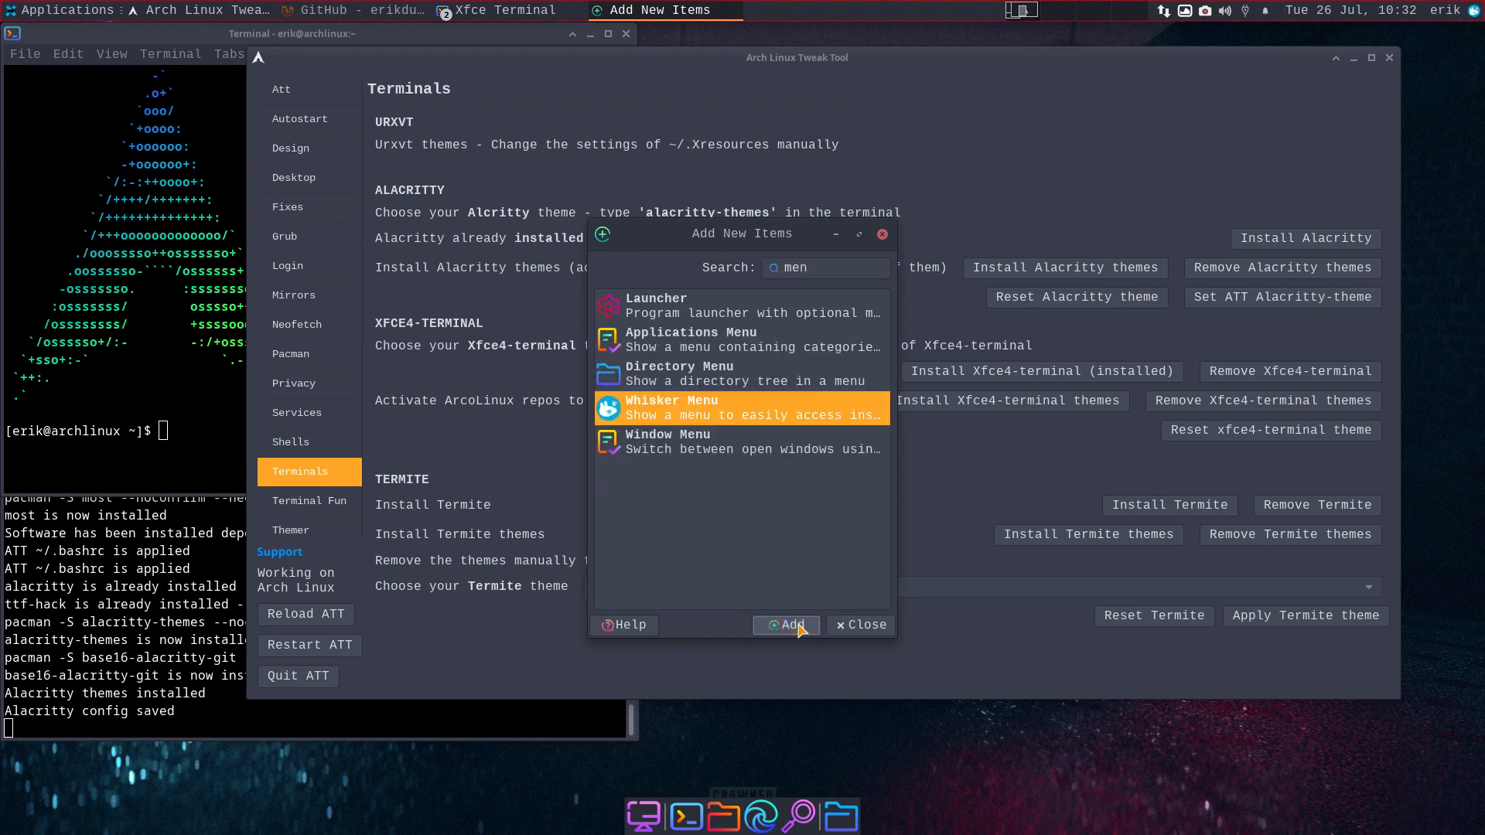
- Move the Whisker Menu to the panel's left end and remove the Applications Menu
{"action": "right_click", "coordinate": [1475, 12]}
{"action": "left_click", "coordinate": [1419, 128]}
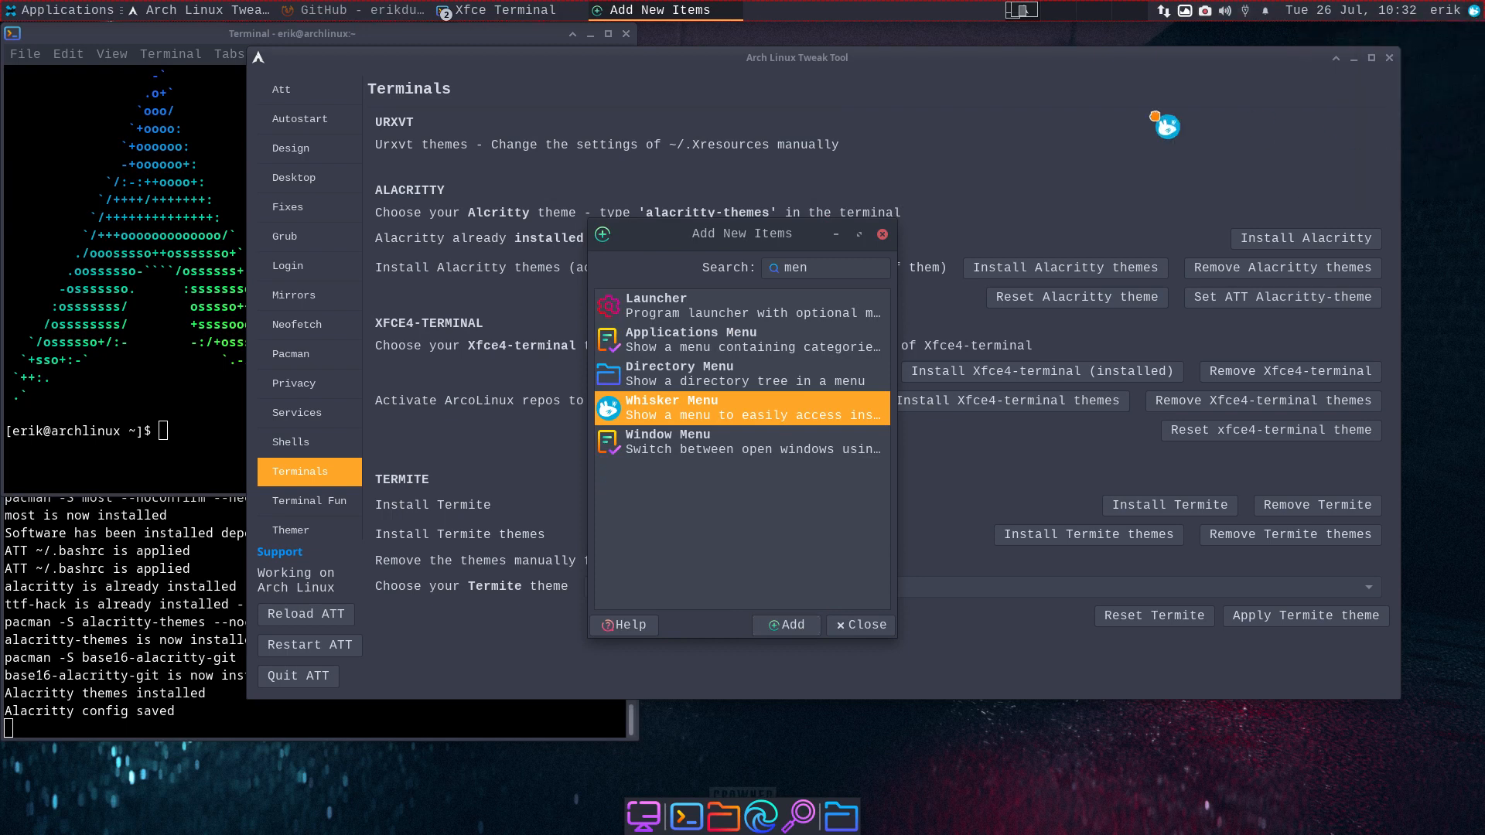
{"action": "left_click", "coordinate": [26, 23]}
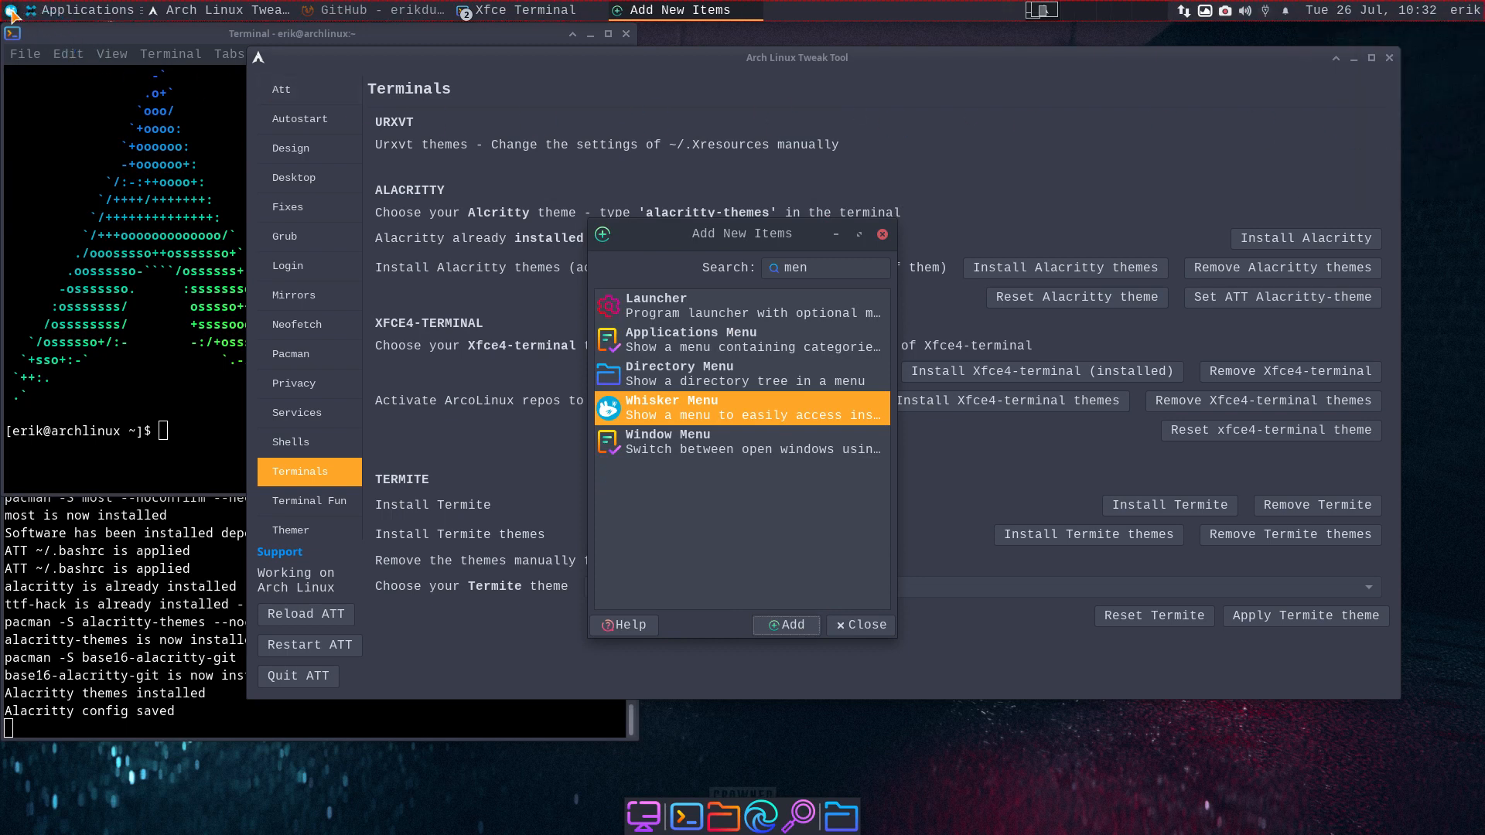
{"action": "right_click", "coordinate": [58, 16]}
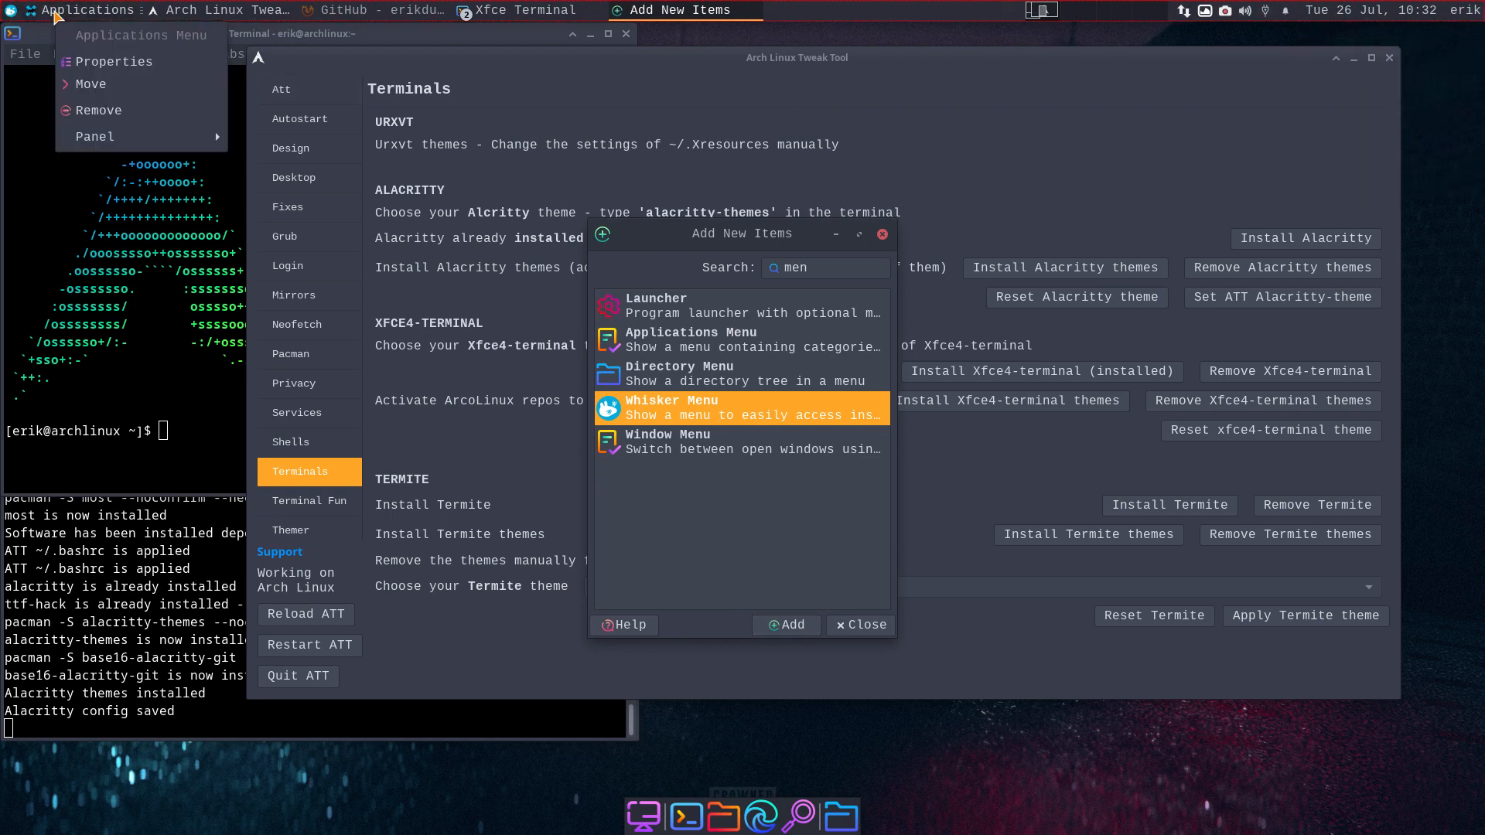
{"action": "left_click", "coordinate": [109, 111]}
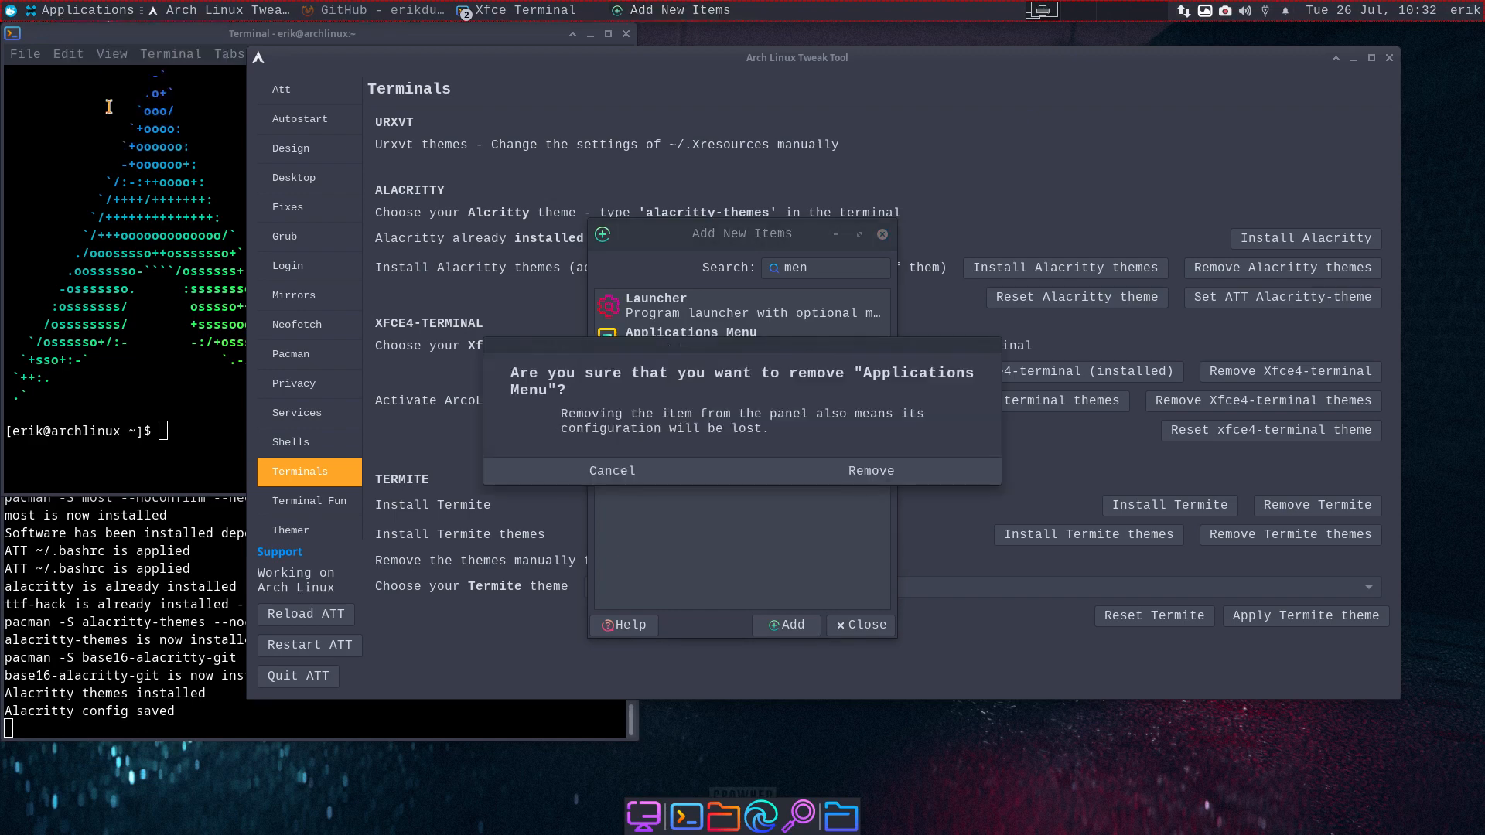
{"action": "left_click", "coordinate": [849, 472]}
- Launch Alacritty by searching 'alac' in the Whisker Menu
{"action": "left_click", "coordinate": [10, 11]}
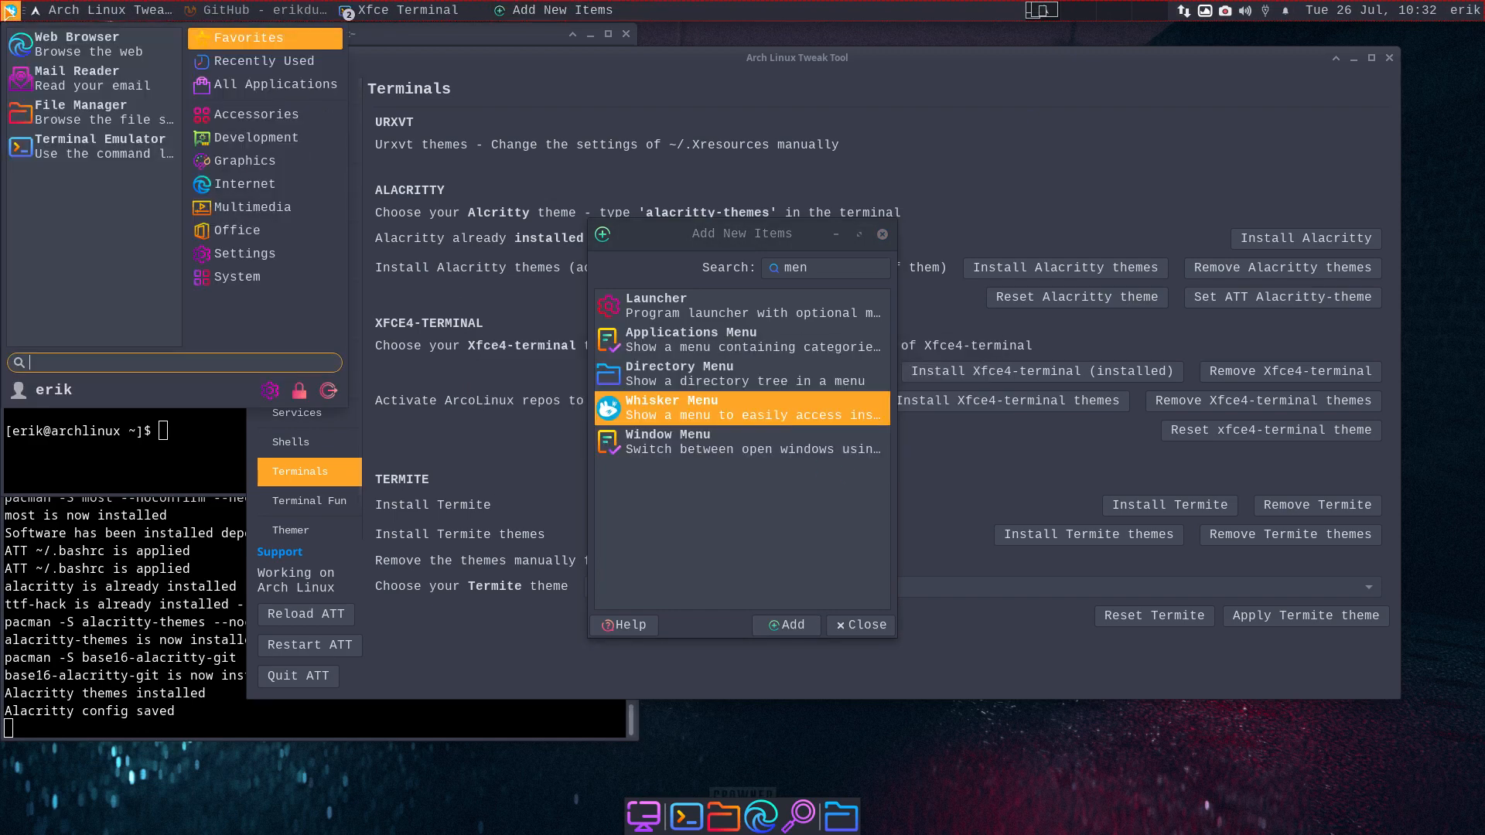
{"action": "type", "text": "alac"}
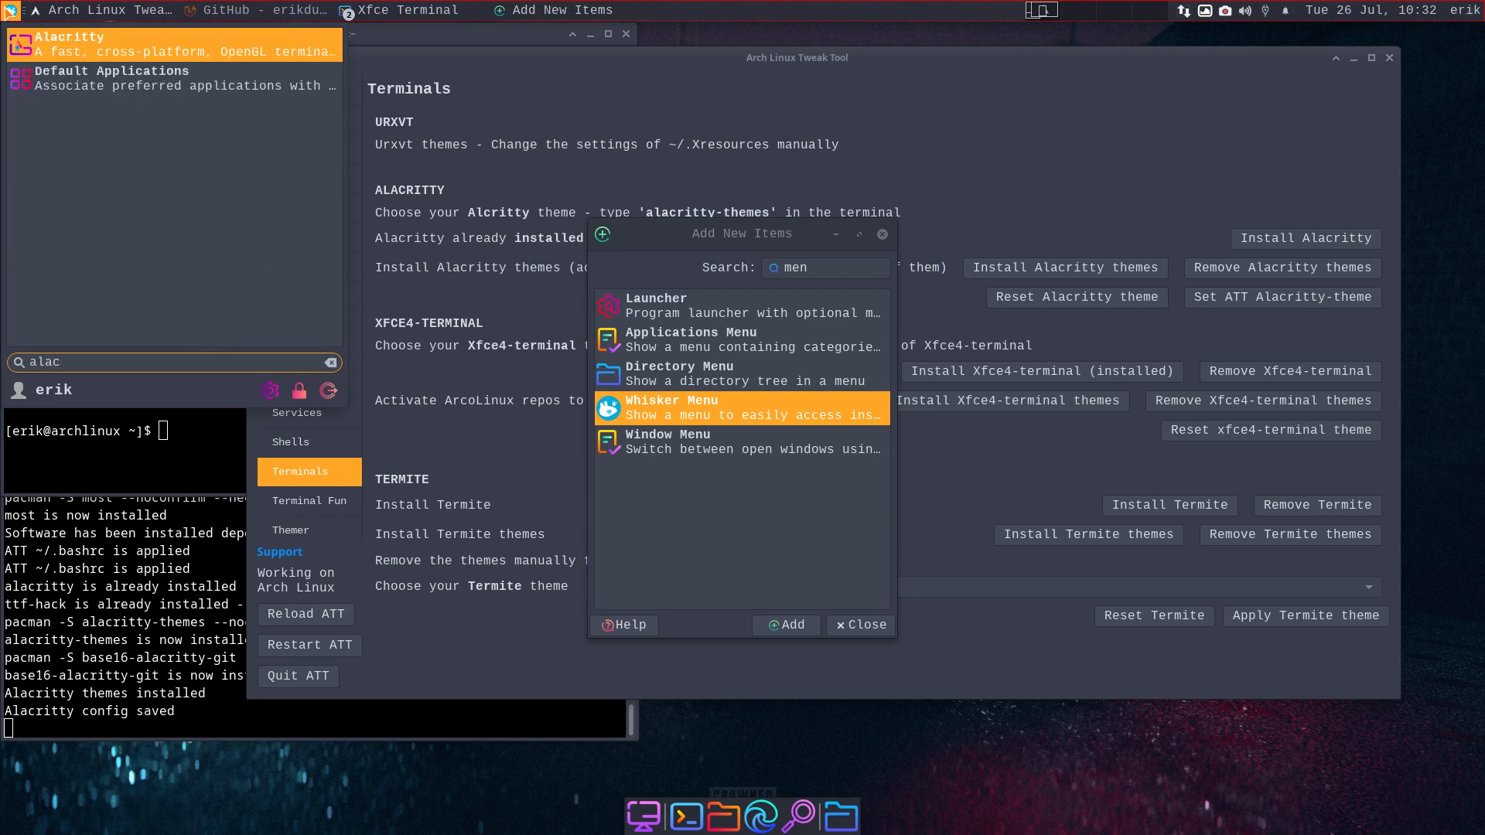
{"action": "key", "text": "Return"}
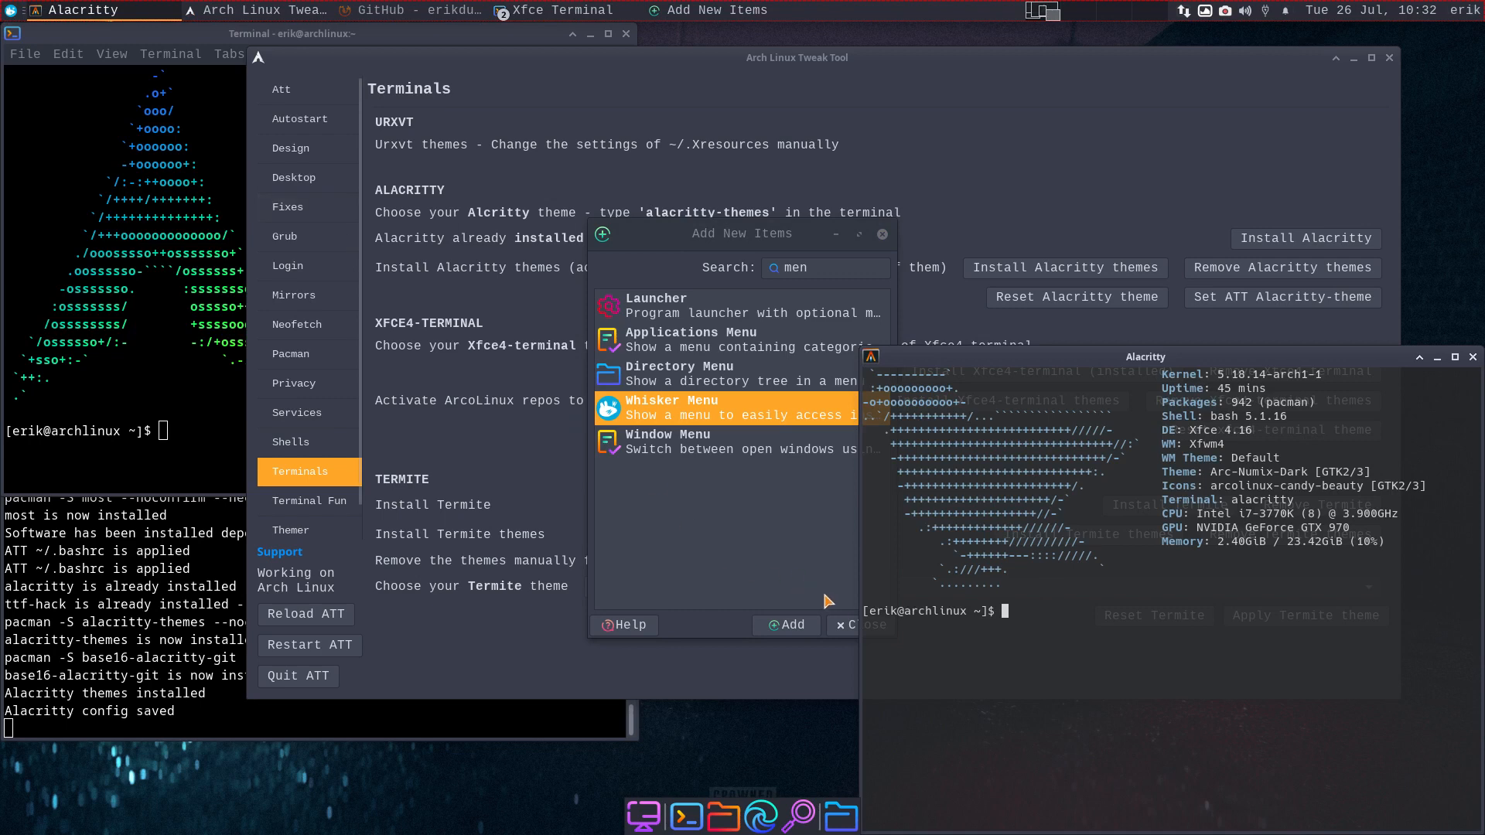
- Close the Add Items dialog and run alacritty-themes in Alacritty
{"action": "left_click", "coordinate": [842, 627]}
{"action": "type", "text": "a"}
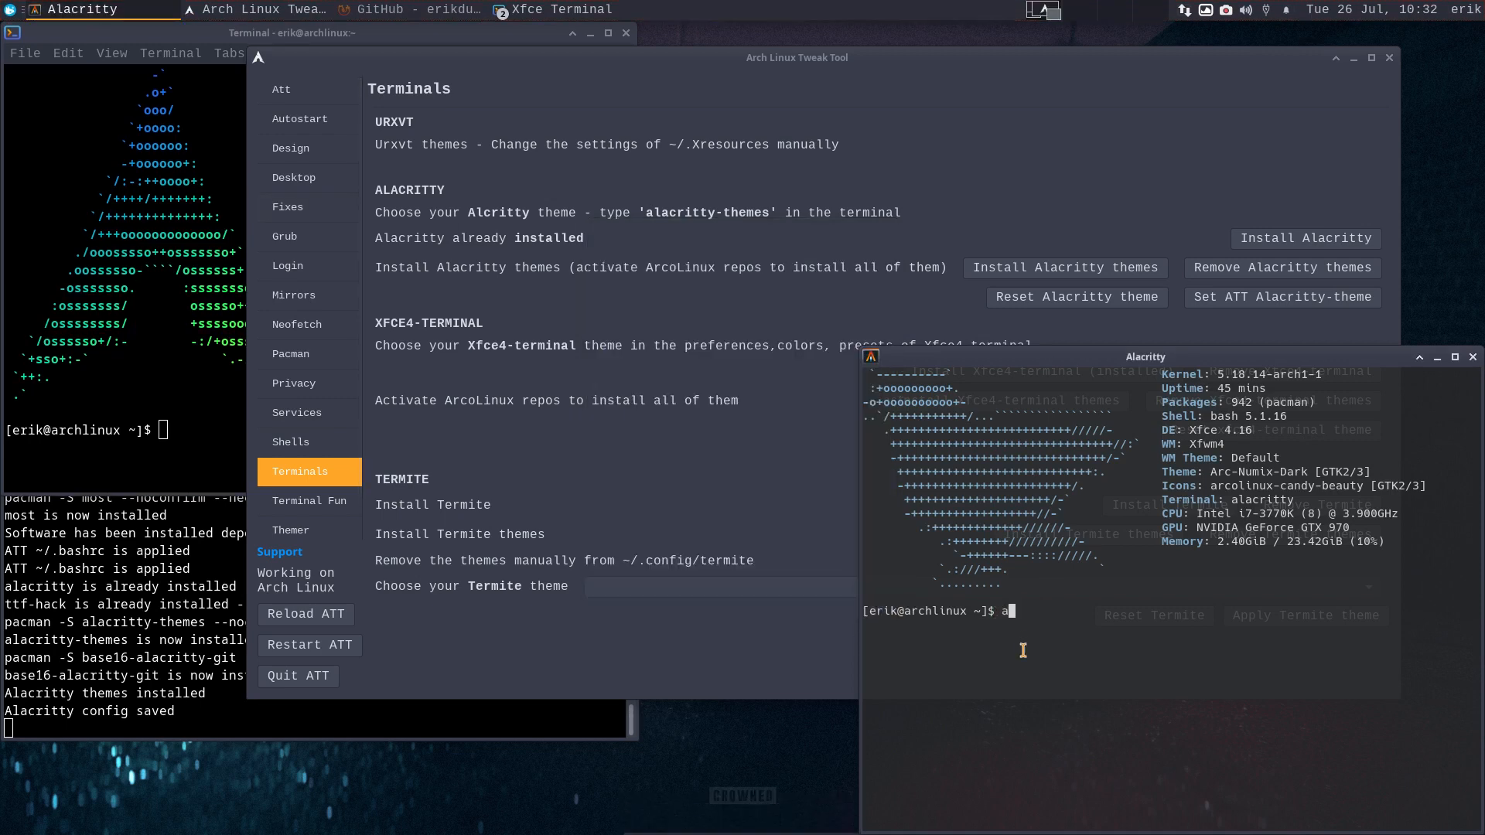
{"action": "type", "text": "l"}
{"action": "type", "text": "acritty"}
{"action": "type", "text": ")"}
{"action": "key", "text": "BackSpace"}
{"action": "type", "text": "-themes"}
{"action": "key", "text": "Return"}
- Browse the theme previews past Atelierlakeside.light and Atelierseaside.light
{"action": "key", "text": "Down"}
{"action": "key", "text": "Down"}
{"action": "key", "text": "Down"}
{"action": "key", "text": "Down"}
{"action": "key", "text": "Down"}
{"action": "key", "text": "Down"}
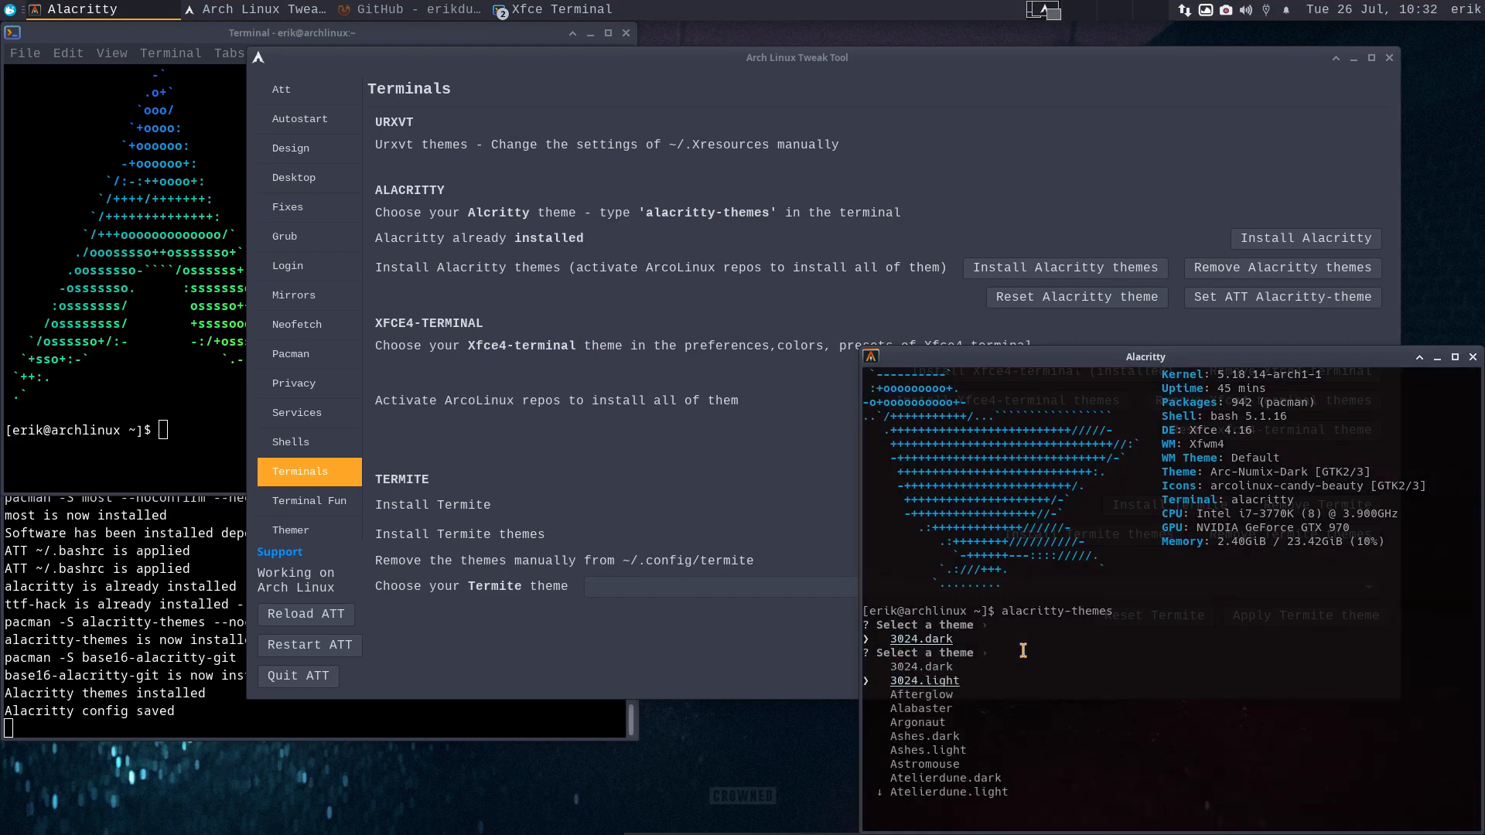
{"action": "key", "text": "Down"}
{"action": "key", "text": "Down"}
{"action": "key", "text": "Down"}
{"action": "key", "text": "Down"}
{"action": "key", "text": "Down"}
{"action": "key", "text": "Down"}
{"action": "key", "text": "Down"}
{"action": "key", "text": "Down"}
{"action": "key", "text": "Down"}
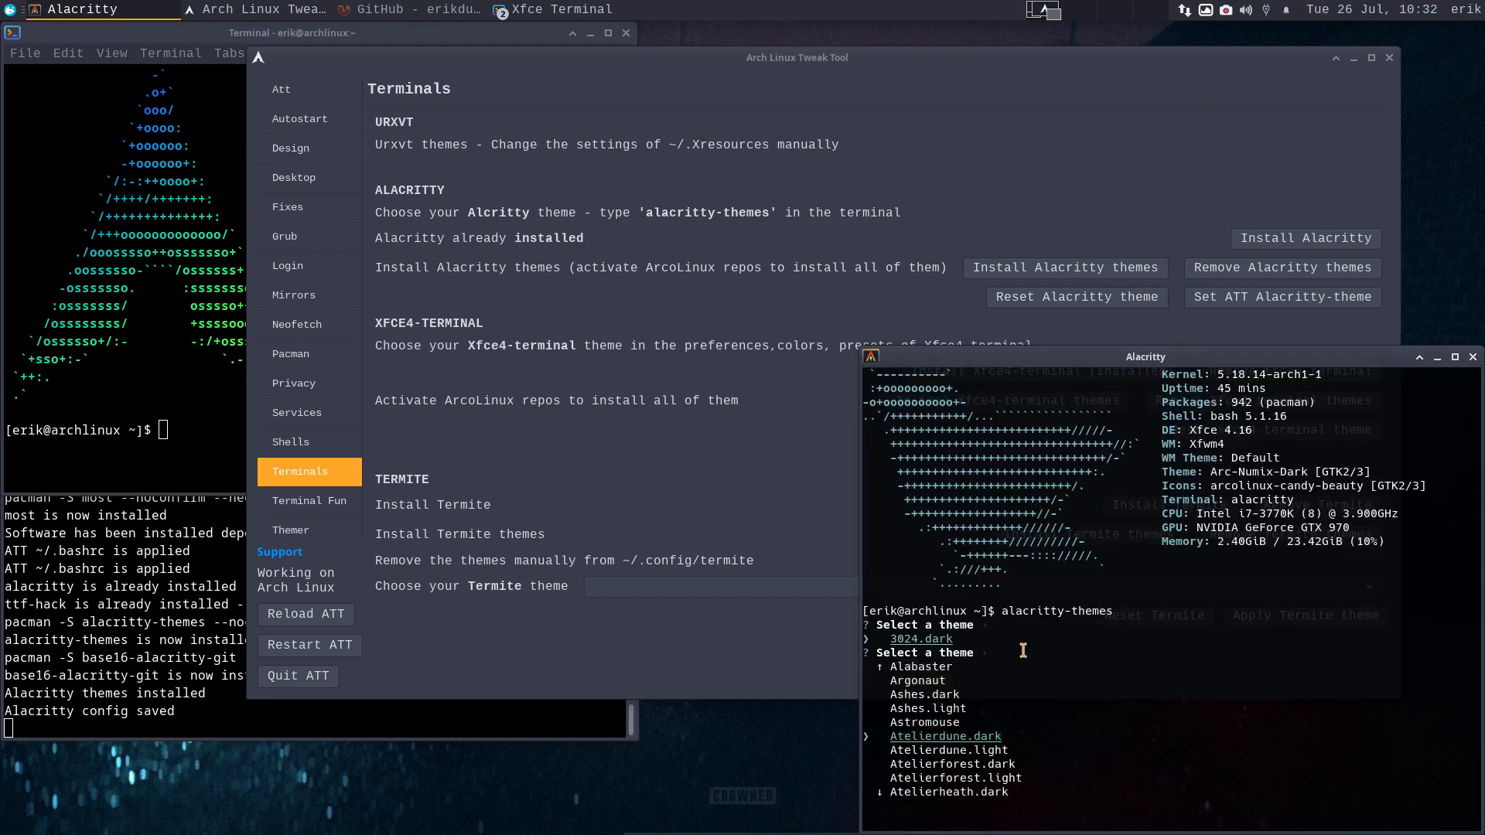
{"action": "key", "text": "Down"}
{"action": "key", "text": "Down"}
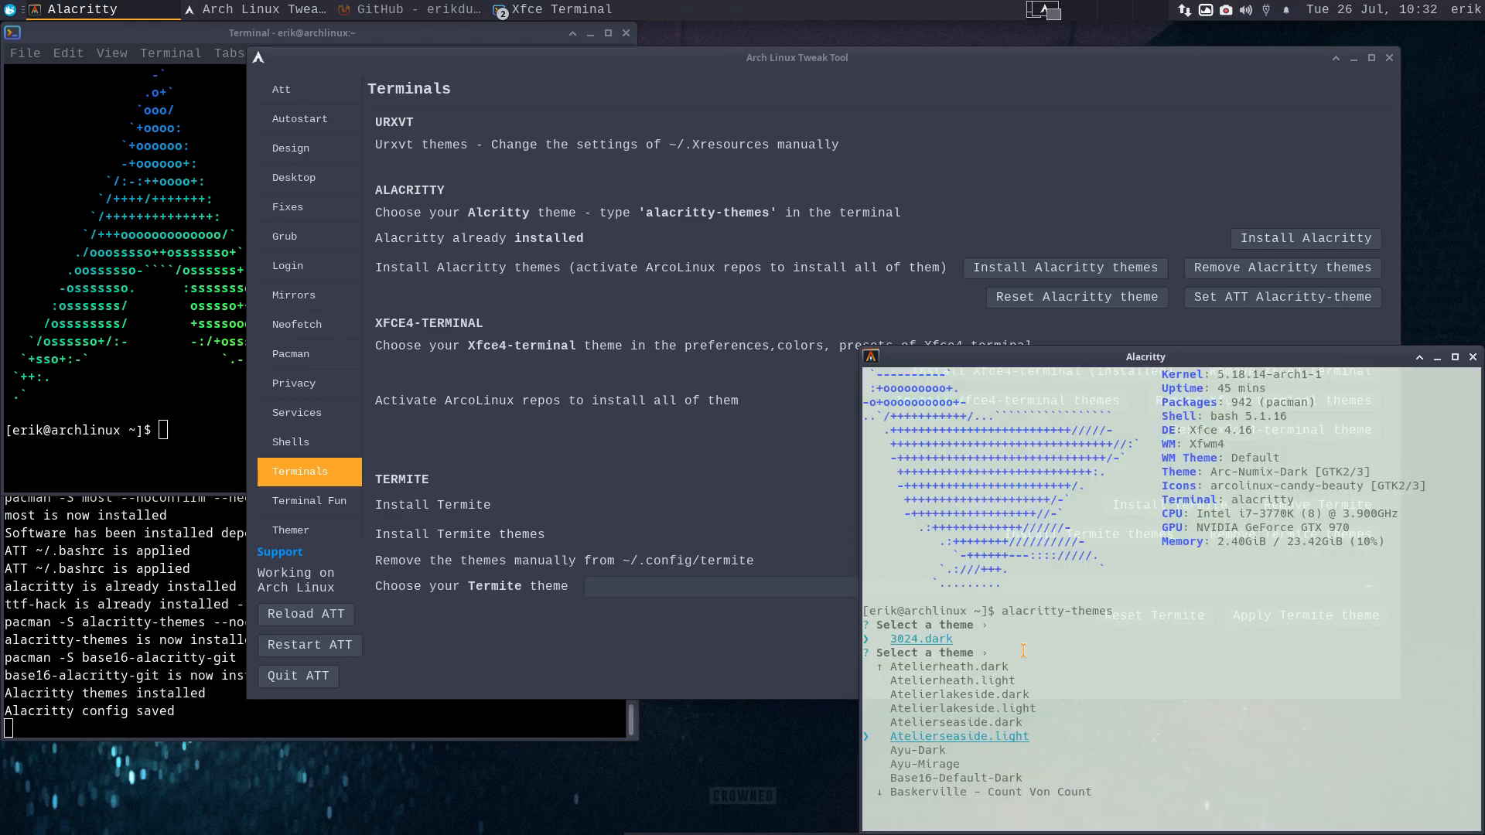
{"action": "left_click_drag", "start_coordinate": [1168, 350], "coordinate": [887, 63]}
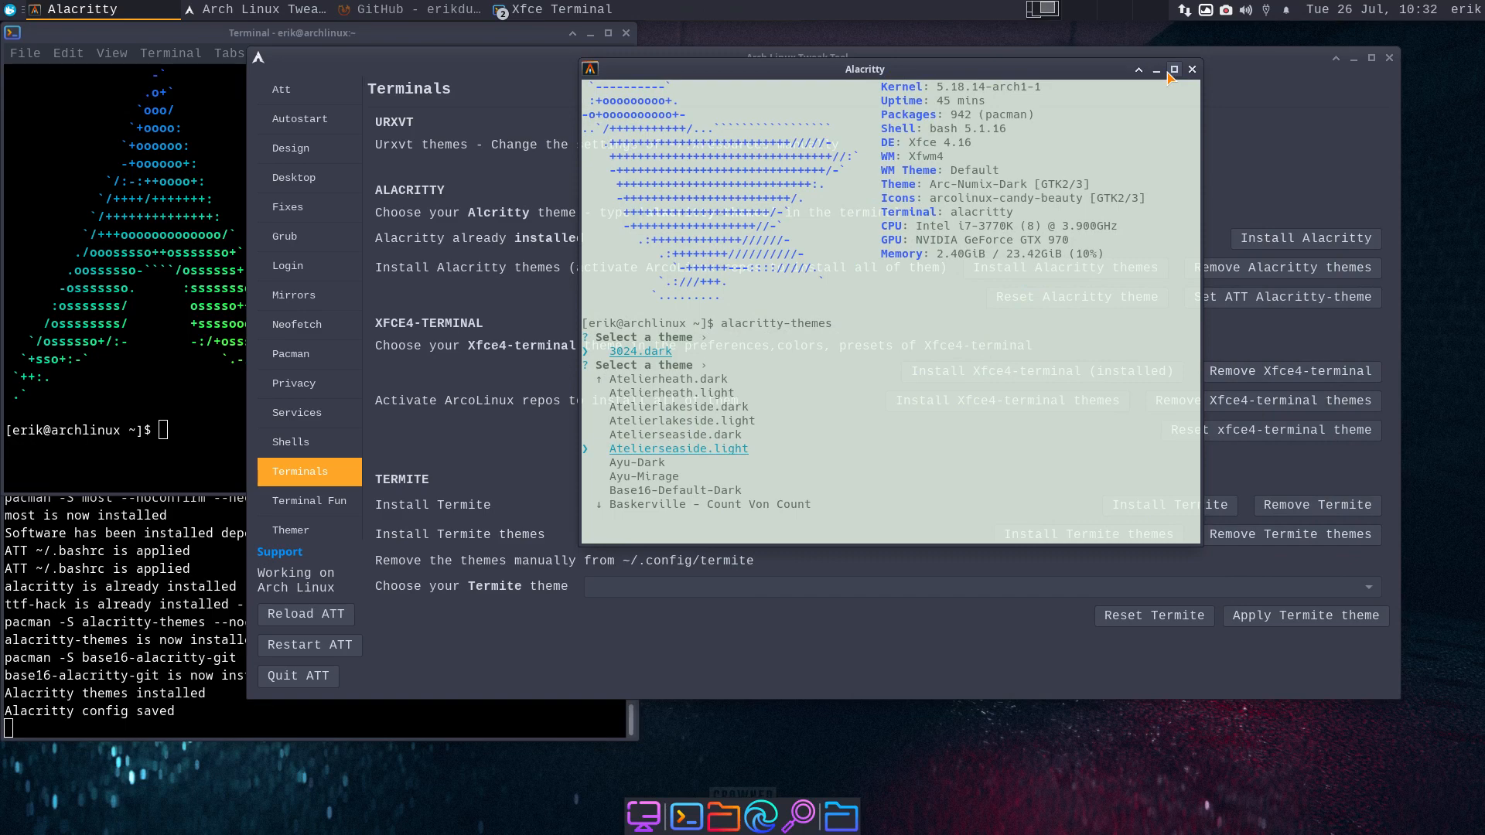
{"action": "key", "text": "Down"}
{"action": "key", "text": "Down"}
{"action": "key", "text": "Down"}
{"action": "key", "text": "Down"}
{"action": "key", "text": "Down"}
{"action": "key", "text": "Down"}
{"action": "key", "text": "Down"}
{"action": "key", "text": "Down"}
{"action": "key", "text": "Down"}
{"action": "key", "text": "Down"}
{"action": "key", "text": "Down"}
{"action": "key", "text": "Down"}
{"action": "key", "text": "Down"}
{"action": "key", "text": "Down"}
{"action": "key", "text": "Down"}
{"action": "key", "text": "Down"}
{"action": "key", "text": "Down"}
{"action": "key", "text": "Down"}
{"action": "key", "text": "Down"}
{"action": "key", "text": "Down"}
{"action": "key", "text": "Down"}
{"action": "key", "text": "Down"}
{"action": "key", "text": "Down"}
{"action": "key", "text": "Down"}
{"action": "key", "text": "Down"}
{"action": "key", "text": "Down"}
{"action": "key", "text": "Down"}
{"action": "key", "text": "Down"}
{"action": "key", "text": "Down"}
{"action": "key", "text": "Down"}
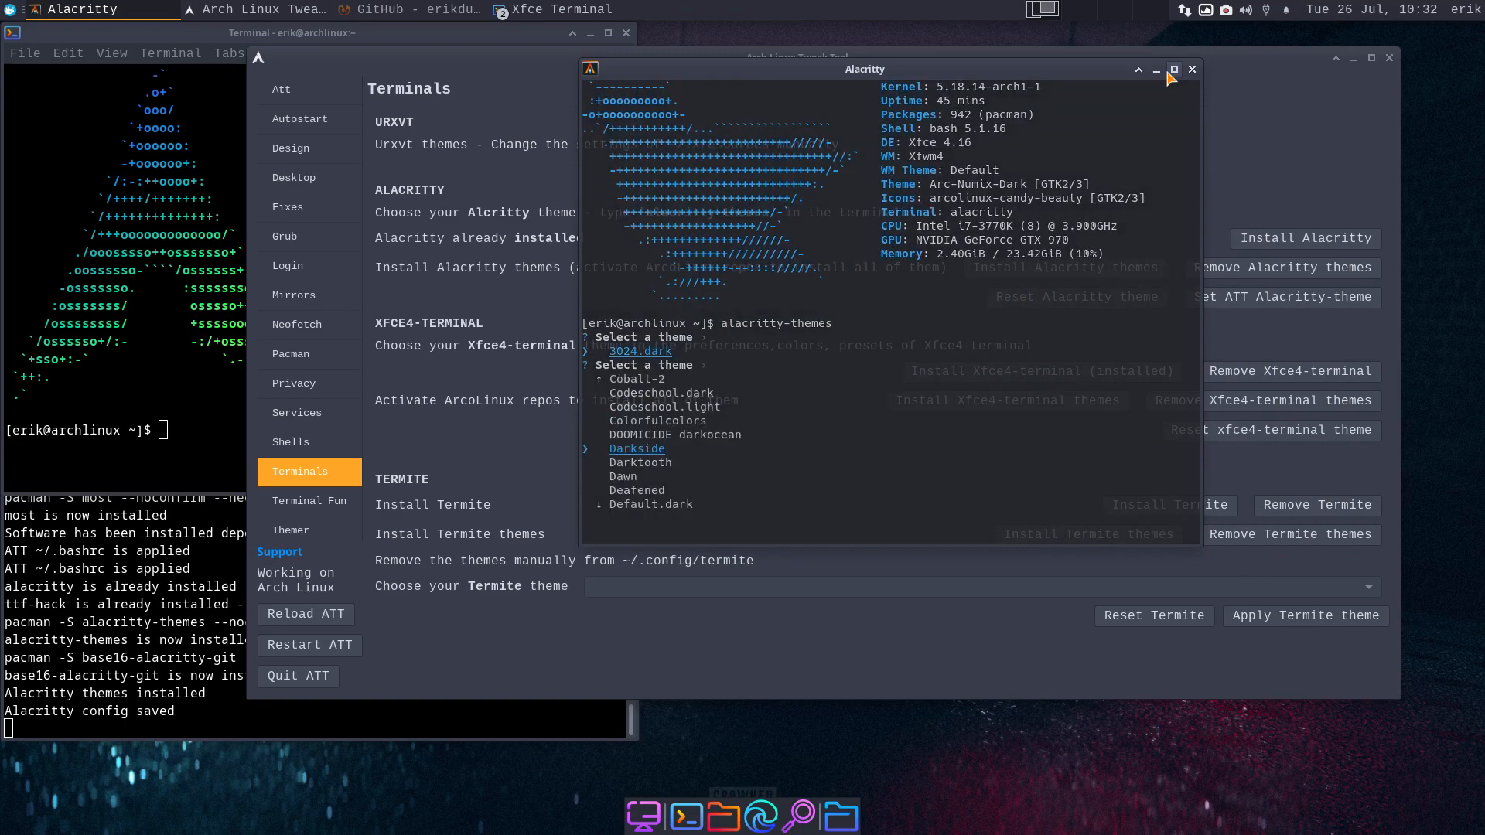
{"action": "key", "text": "Down"}
{"action": "key", "text": "Down"}
{"action": "key", "text": "Down"}
{"action": "key", "text": "Down"}
{"action": "key", "text": "Down"}
{"action": "key", "text": "Down"}
{"action": "key", "text": "Down"}
{"action": "key", "text": "Down"}
{"action": "key", "text": "Down"}
{"action": "key", "text": "Down"}
{"action": "key", "text": "Down"}
{"action": "key", "text": "Down"}
{"action": "key", "text": "Down"}
{"action": "key", "text": "Down"}
{"action": "key", "text": "Down"}
{"action": "key", "text": "Down"}
{"action": "key", "text": "Down"}
{"action": "key", "text": "Down"}
{"action": "key", "text": "Down"}
{"action": "key", "text": "Down"}
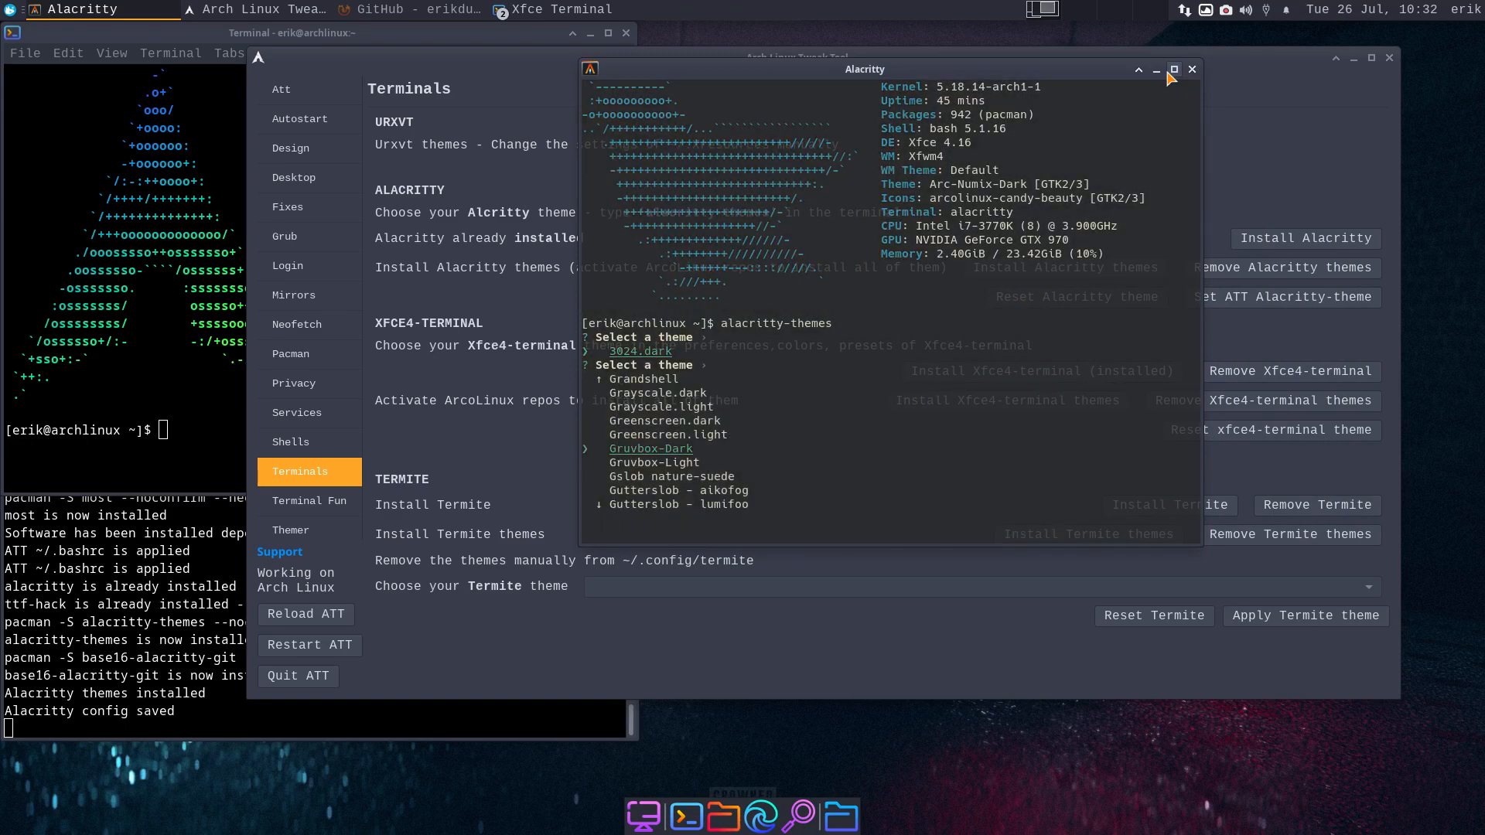
{"action": "key", "text": "Down"}
{"action": "key", "text": "Down"}
{"action": "key", "text": "Down"}
{"action": "key", "text": "Down"}
{"action": "key", "text": "Down"}
{"action": "key", "text": "Down"}
{"action": "key", "text": "Down"}
{"action": "key", "text": "Down"}
{"action": "key", "text": "Down"}
{"action": "key", "text": "Down"}
{"action": "key", "text": "Down"}
{"action": "key", "text": "Down"}
{"action": "key", "text": "Down"}
{"action": "key", "text": "Down"}
{"action": "key", "text": "Down"}
{"action": "key", "text": "Down"}
{"action": "key", "text": "Down"}
{"action": "key", "text": "Down"}
{"action": "key", "text": "Down"}
{"action": "key", "text": "Down"}
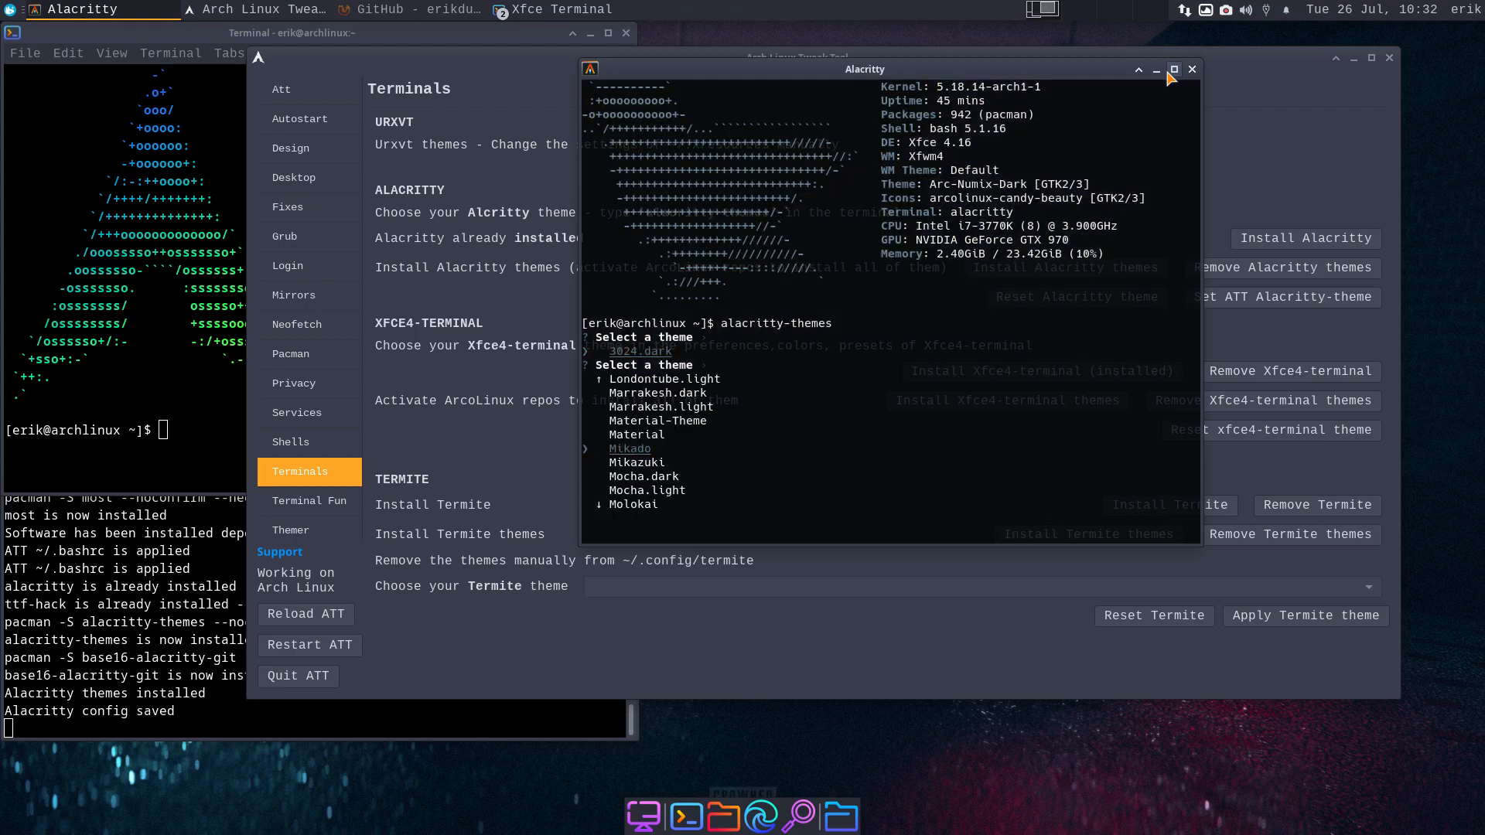
- Apply the Tokyonight_Storm theme and close the Alacritty window
{"action": "key", "text": "Up"}
{"action": "key", "text": "Up"}
{"action": "key", "text": "Up"}
{"action": "key", "text": "Up"}
{"action": "key", "text": "Up"}
{"action": "key", "text": "Up"}
{"action": "key", "text": "Up"}
{"action": "key", "text": "Up"}
{"action": "key", "text": "Up"}
{"action": "key", "text": "Up"}
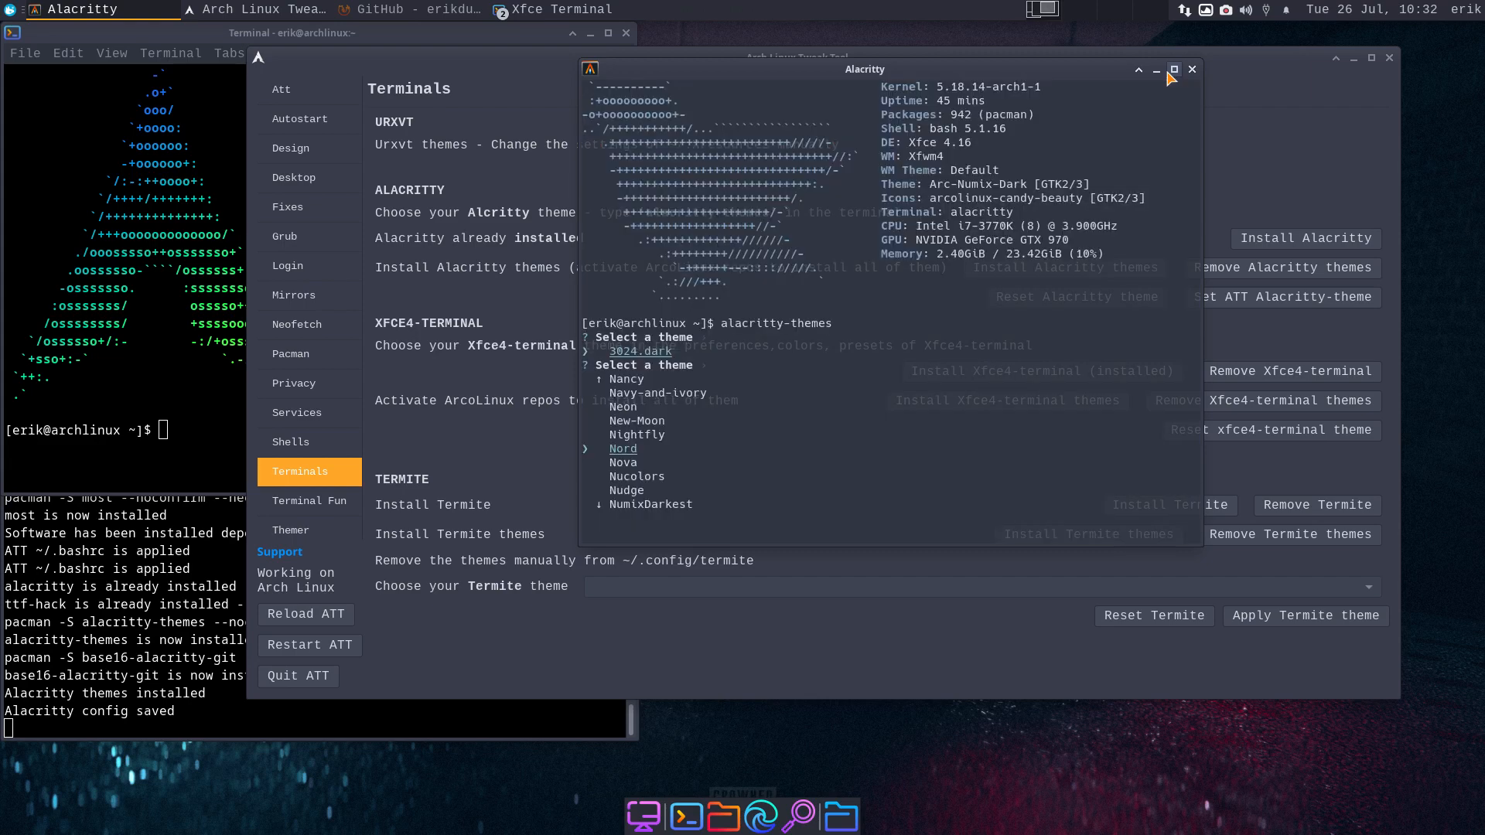
{"action": "key", "text": "Down"}
{"action": "key", "text": "Down"}
{"action": "key", "text": "Down"}
{"action": "key", "text": "Down"}
{"action": "key", "text": "Down"}
{"action": "key", "text": "Down"}
{"action": "key", "text": "Down"}
{"action": "key", "text": "Down"}
{"action": "key", "text": "Down"}
{"action": "key", "text": "Down"}
{"action": "key", "text": "Down"}
{"action": "key", "text": "Down"}
{"action": "key", "text": "Down"}
{"action": "key", "text": "Down"}
{"action": "key", "text": "Down"}
{"action": "key", "text": "Down"}
{"action": "key", "text": "Down"}
{"action": "key", "text": "Down"}
{"action": "key", "text": "Down"}
{"action": "key", "text": "Down"}
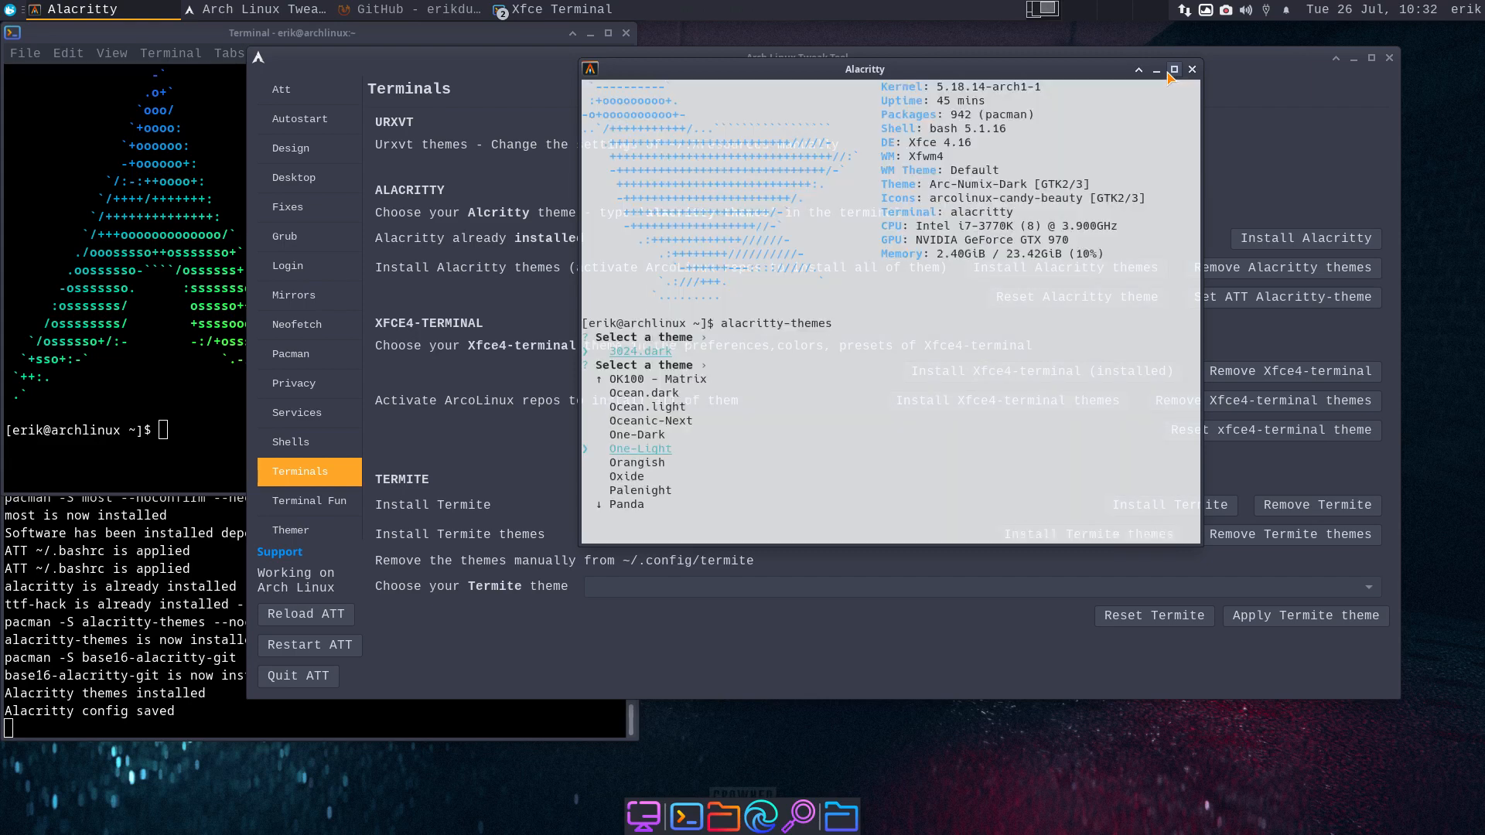
{"action": "key", "text": "Down"}
{"action": "key", "text": "Down"}
{"action": "key", "text": "Down"}
{"action": "key", "text": "Down"}
{"action": "key", "text": "Down"}
{"action": "key", "text": "Down"}
{"action": "key", "text": "Down"}
{"action": "key", "text": "Down"}
{"action": "key", "text": "Down"}
{"action": "key", "text": "Down"}
{"action": "key", "text": "Down"}
{"action": "key", "text": "Down"}
{"action": "key", "text": "Down"}
{"action": "key", "text": "Down"}
{"action": "key", "text": "Down"}
{"action": "key", "text": "Down"}
{"action": "key", "text": "Down"}
{"action": "key", "text": "Down"}
{"action": "key", "text": "Down"}
{"action": "key", "text": "Down"}
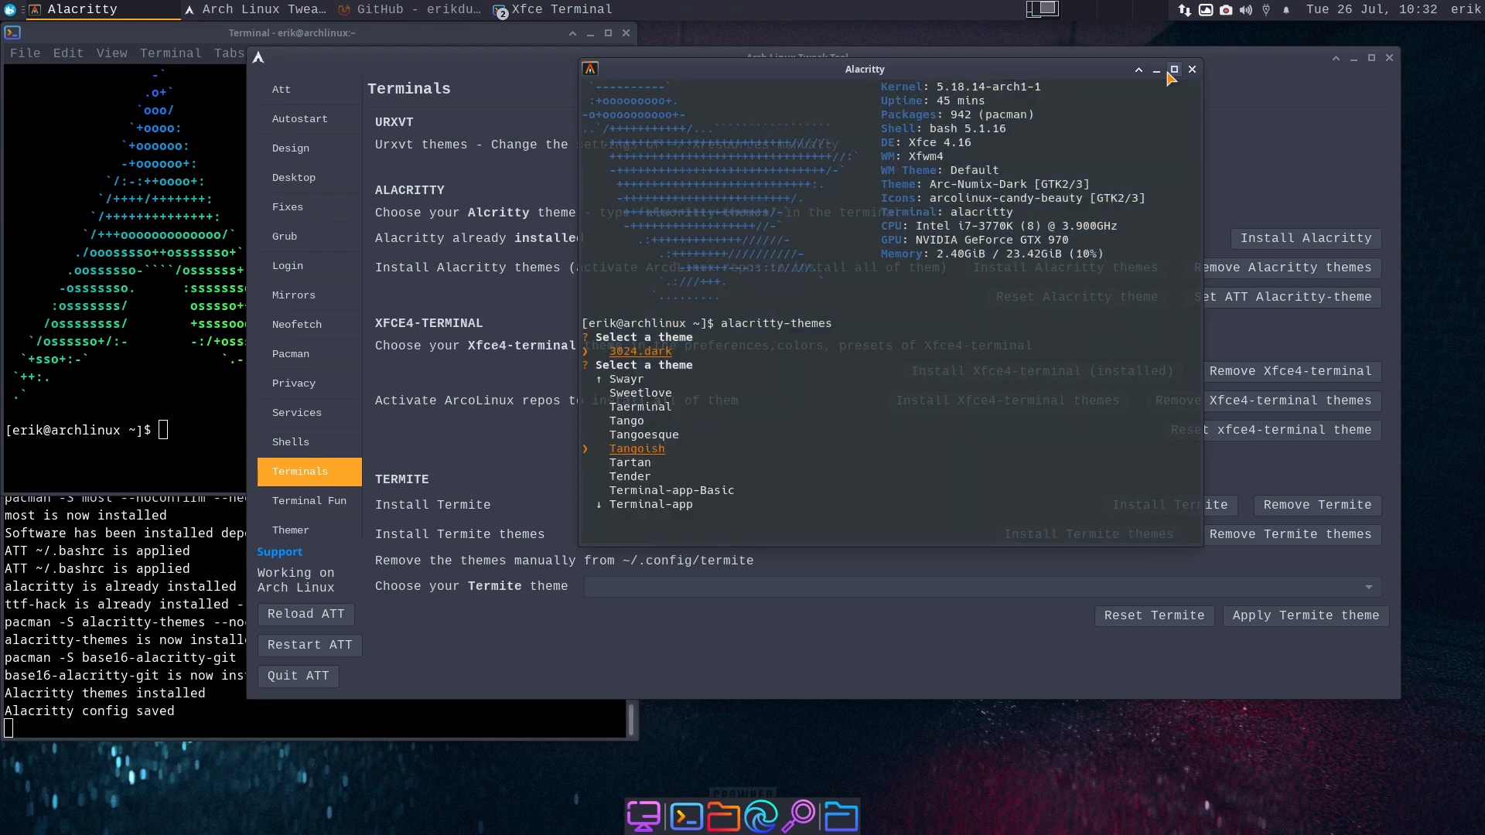
{"action": "key", "text": "Up"}
{"action": "key", "text": "Up"}
{"action": "key", "text": "Up"}
{"action": "key", "text": "Up"}
{"action": "key", "text": "Up"}
{"action": "key", "text": "Up"}
{"action": "key", "text": "Up"}
{"action": "key", "text": "Up"}
{"action": "key", "text": "Up"}
{"action": "key", "text": "Up"}
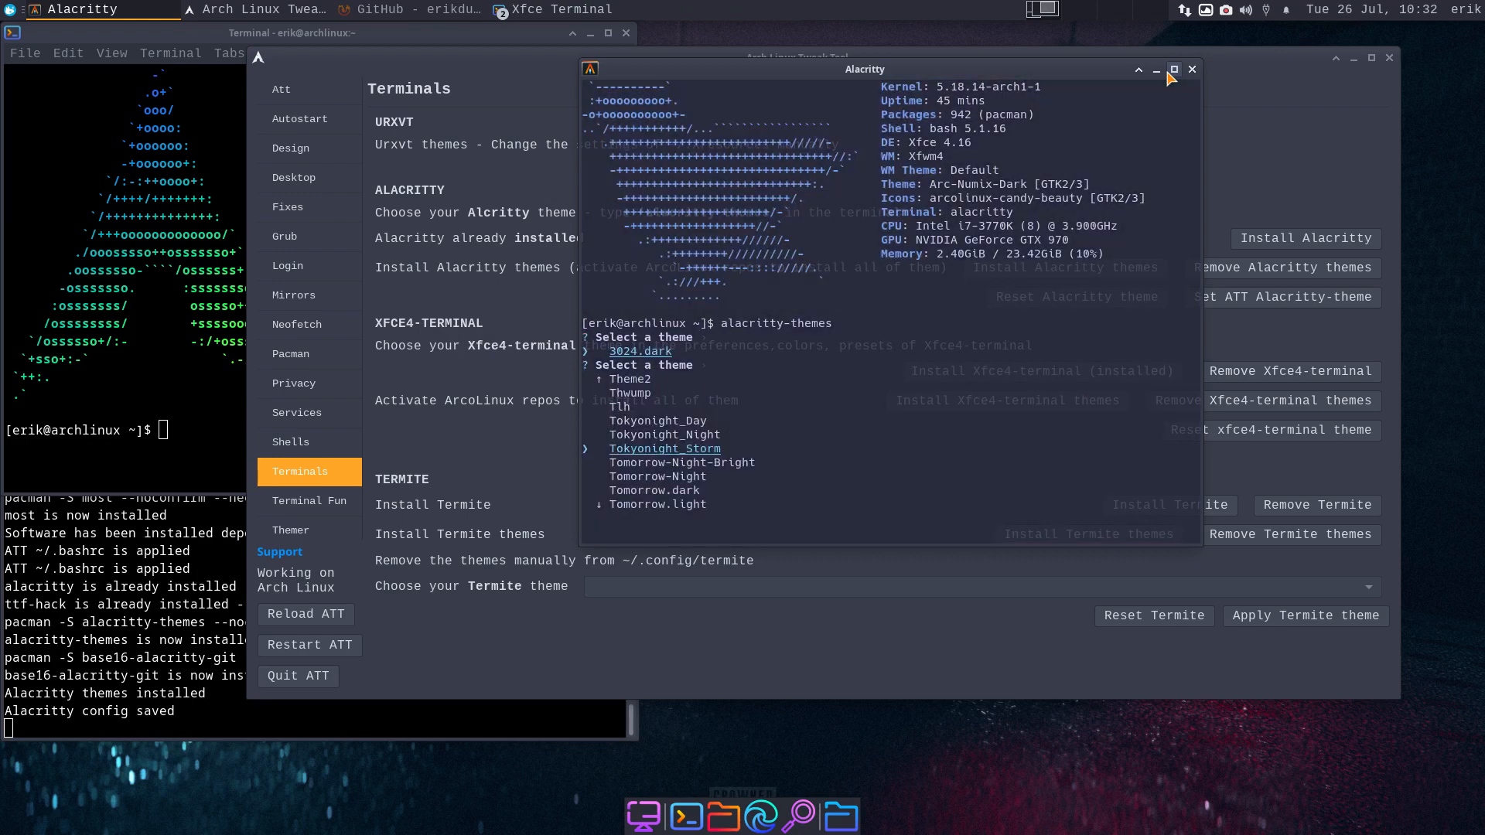
{"action": "key", "text": "Return"}
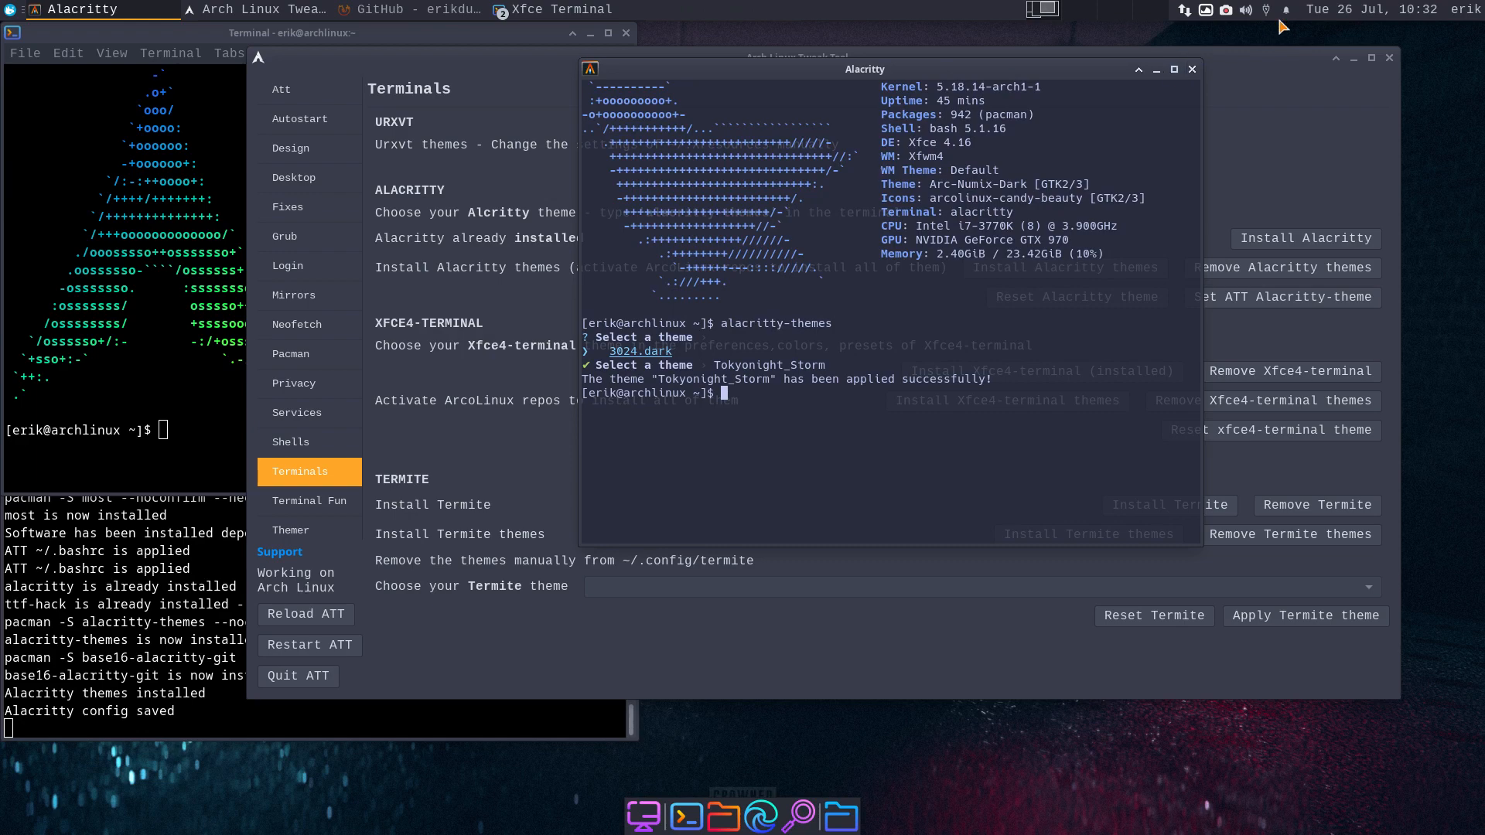
{"action": "left_click", "coordinate": [1193, 70]}
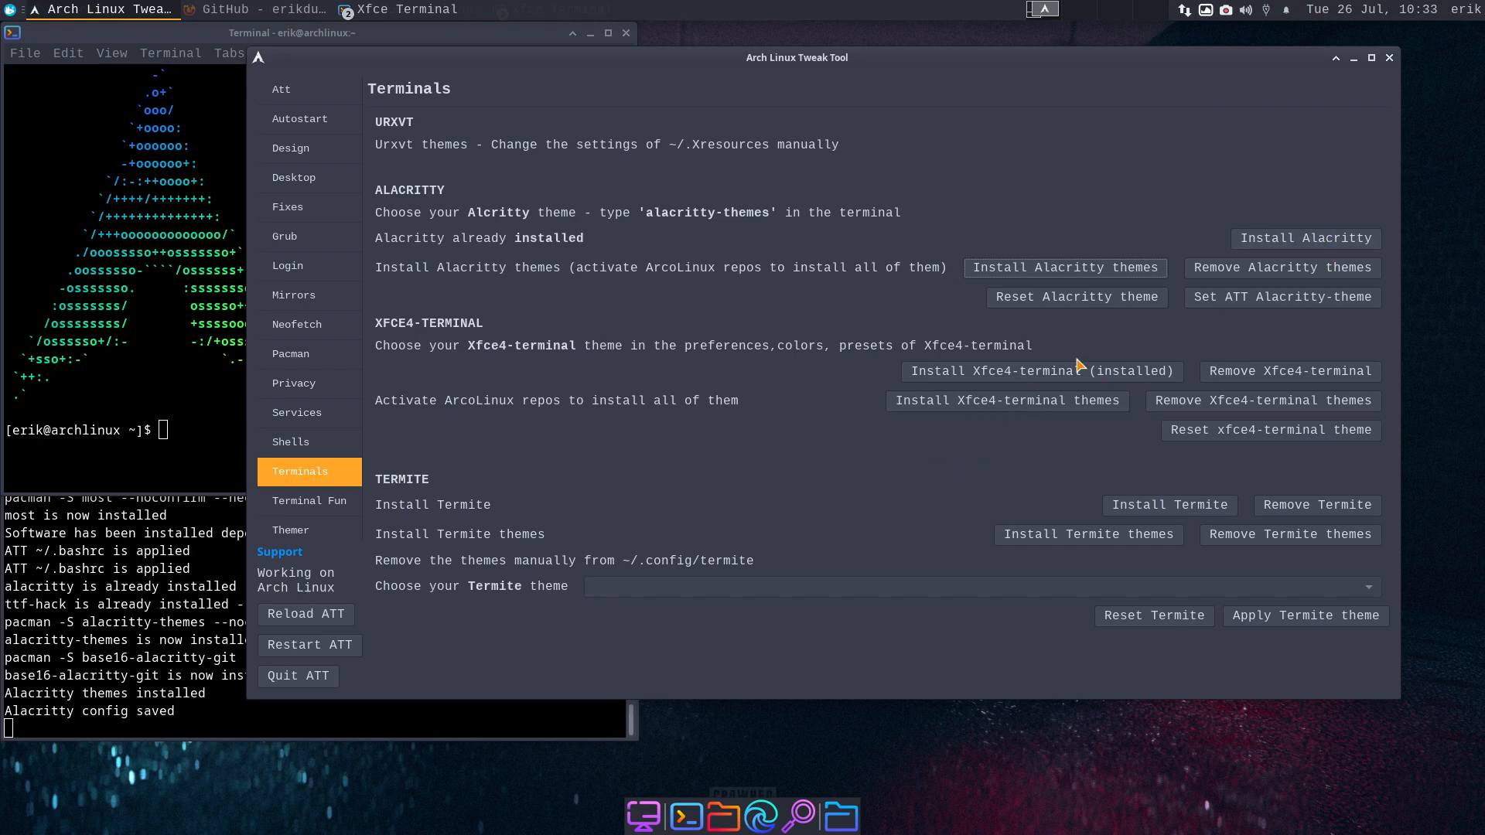
- On Terminal Fun, swap Neofetch for Screenfetch and preview it in a new terminal
{"action": "left_click", "coordinate": [317, 501]}
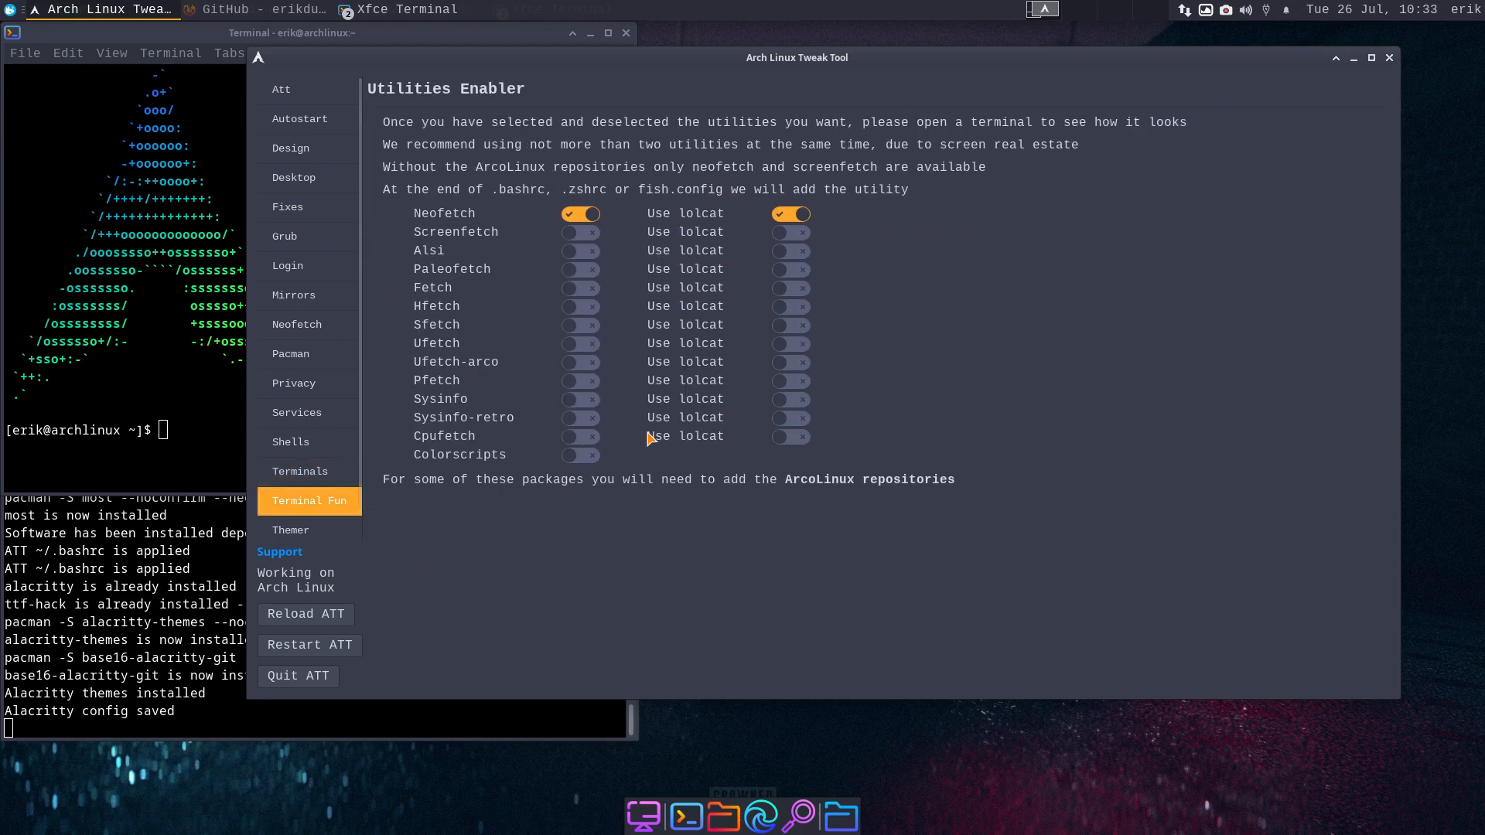
{"action": "left_click", "coordinate": [582, 232]}
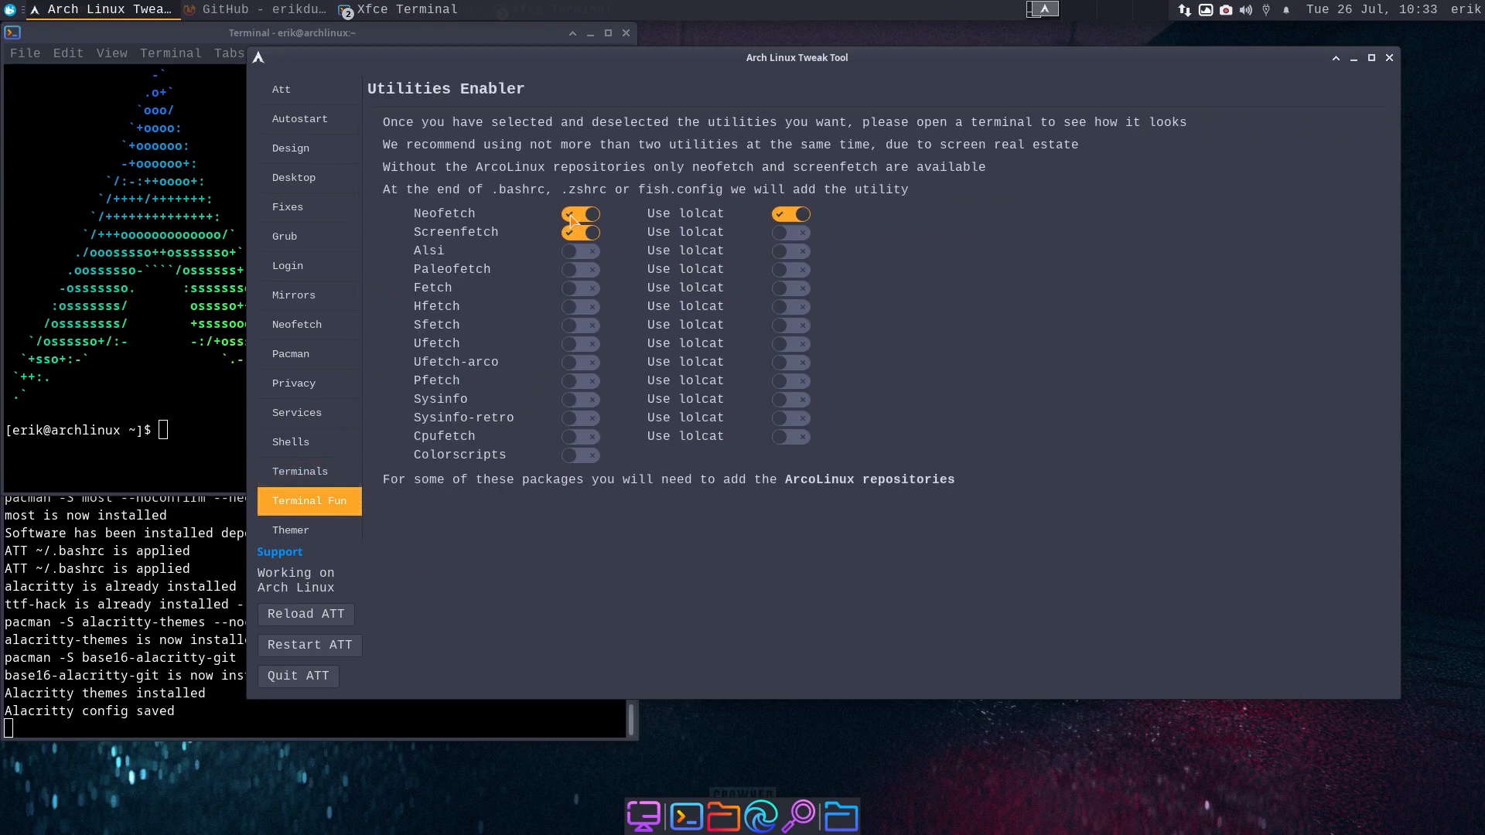
{"action": "left_click", "coordinate": [571, 219]}
{"action": "key", "text": "ctrl+alt+t"}
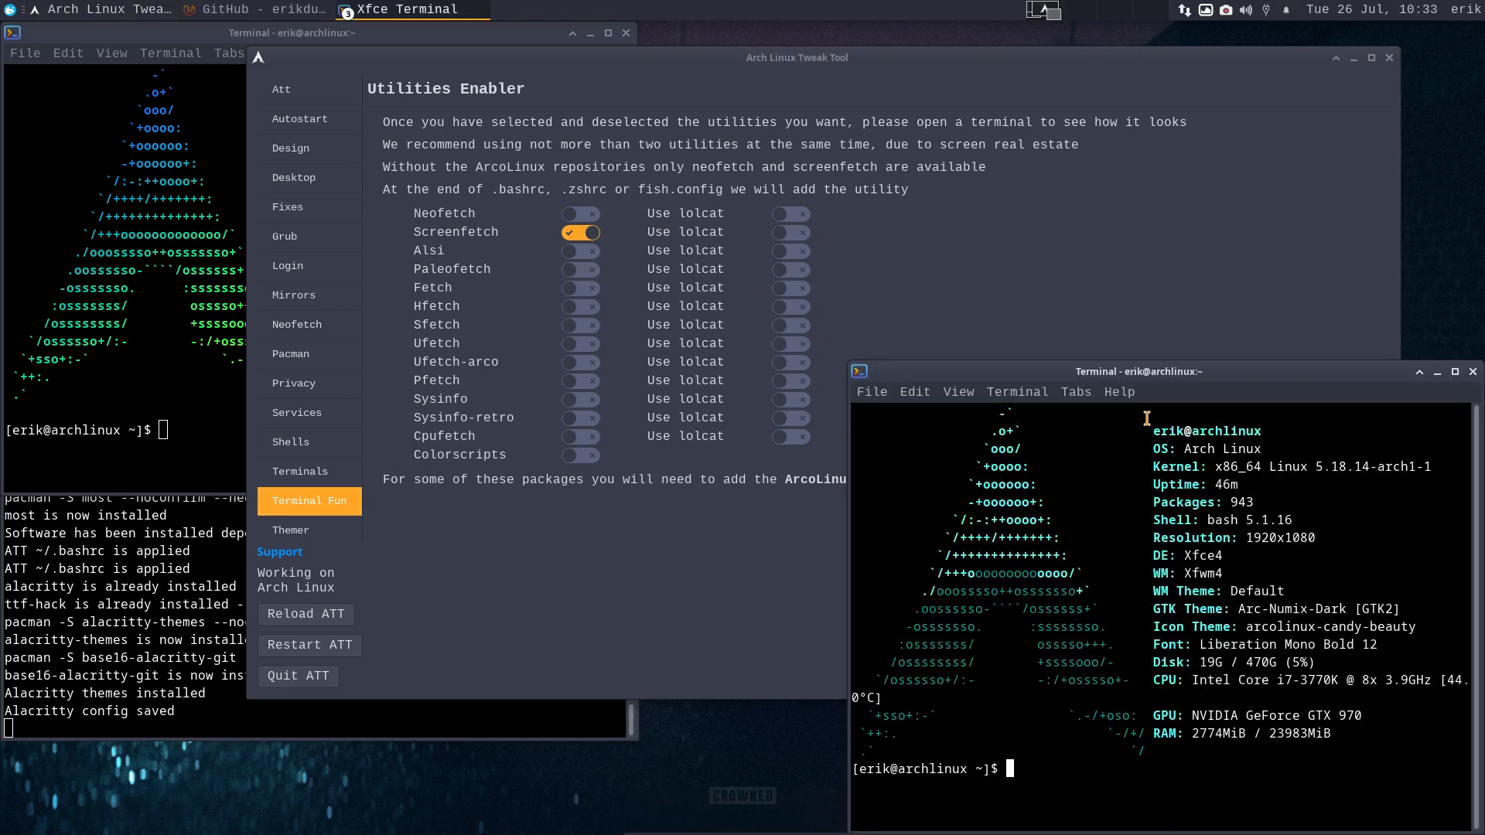
{"action": "left_click_drag", "start_coordinate": [1185, 377], "coordinate": [1091, 225]}
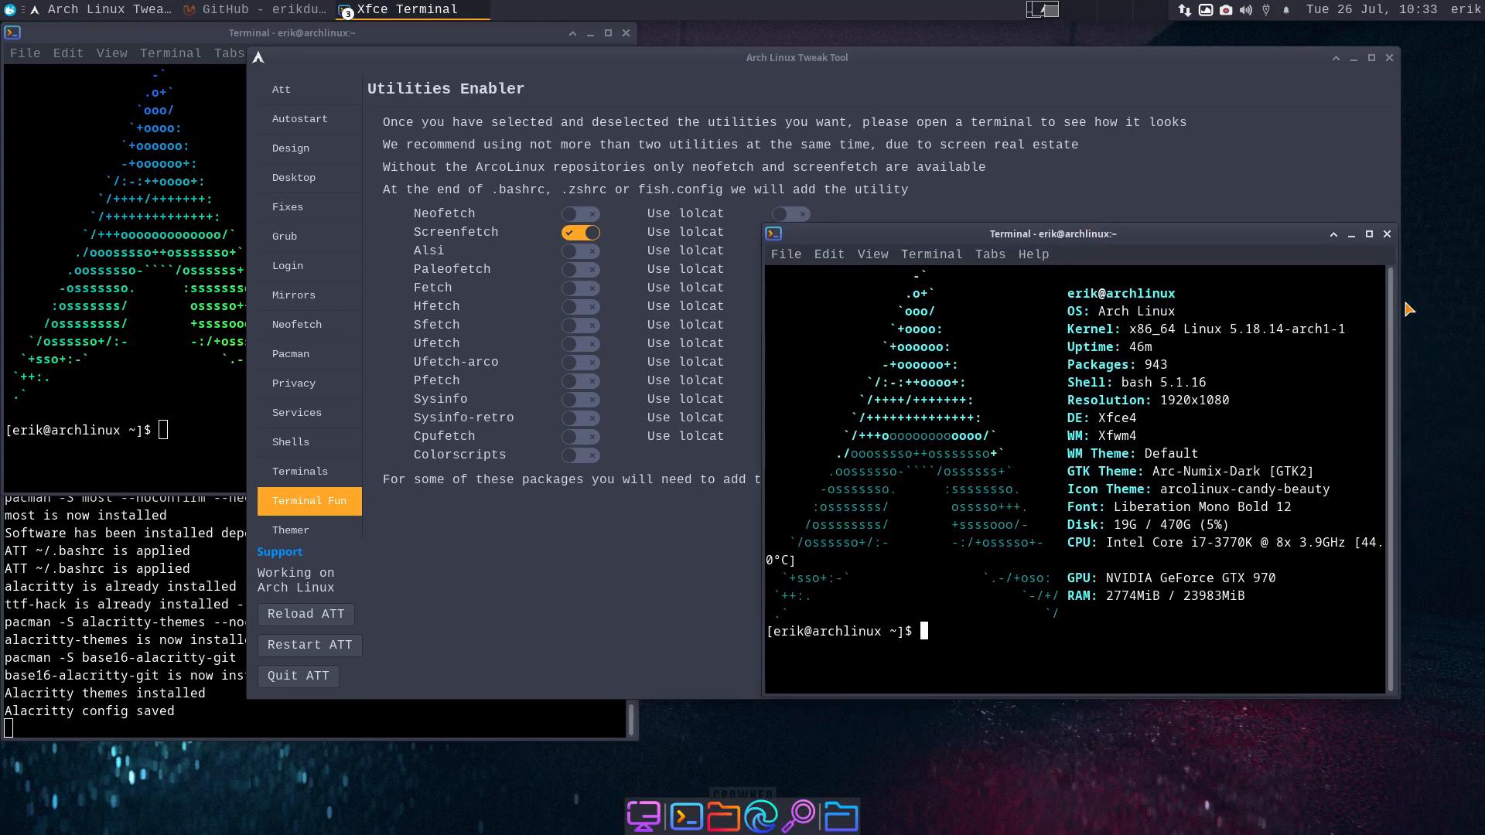
{"action": "left_click_drag", "start_coordinate": [1399, 308], "coordinate": [1342, 308]}
{"action": "left_click", "coordinate": [1392, 346]}
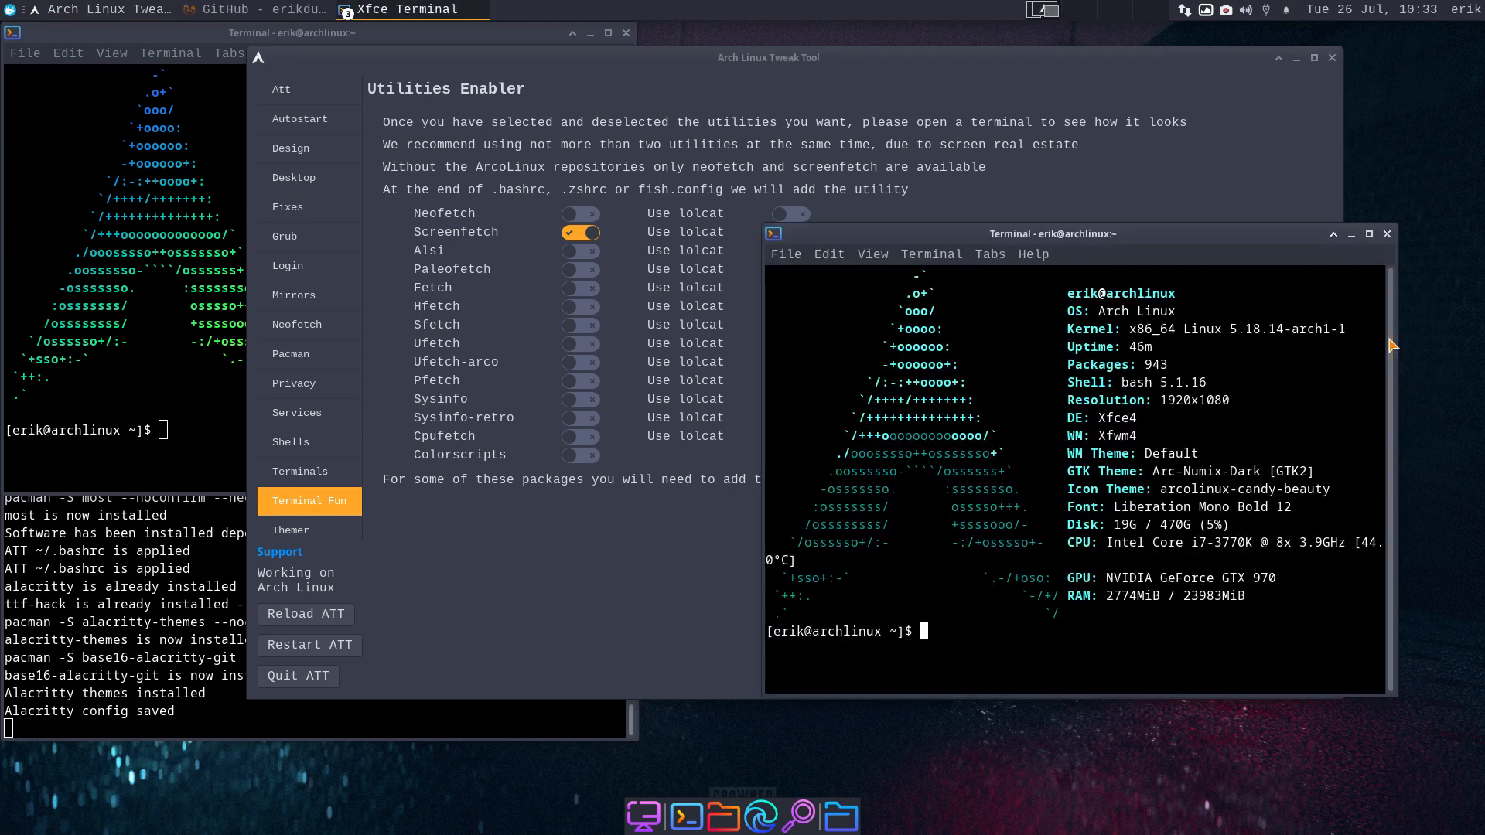
{"action": "left_click", "coordinate": [1387, 234]}
- Replace Screenfetch with Alsi, previewing it plain and then with lolcat
{"action": "left_click", "coordinate": [591, 236]}
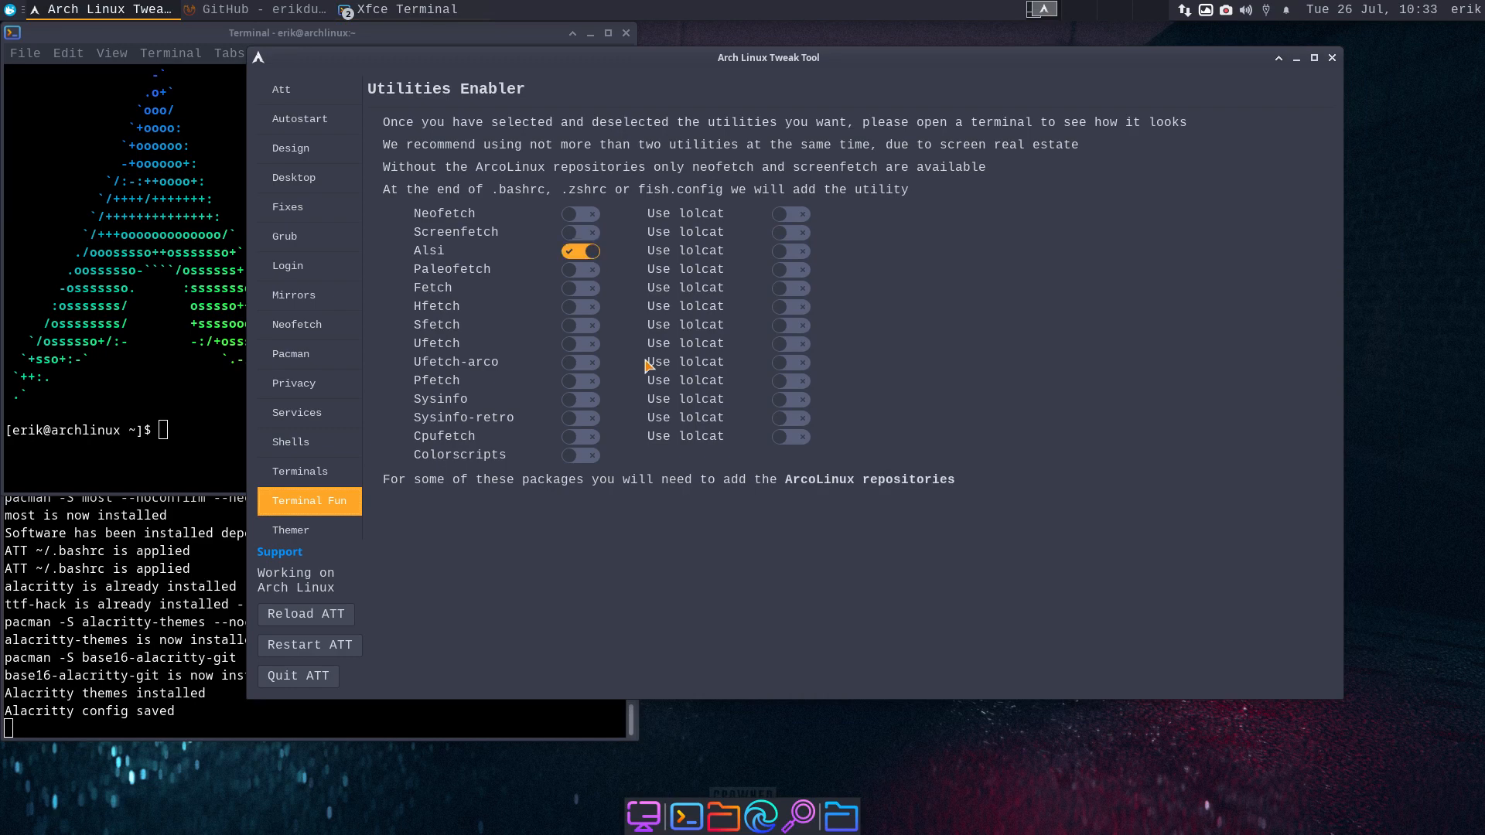
{"action": "key", "text": "ctrl+alt+t"}
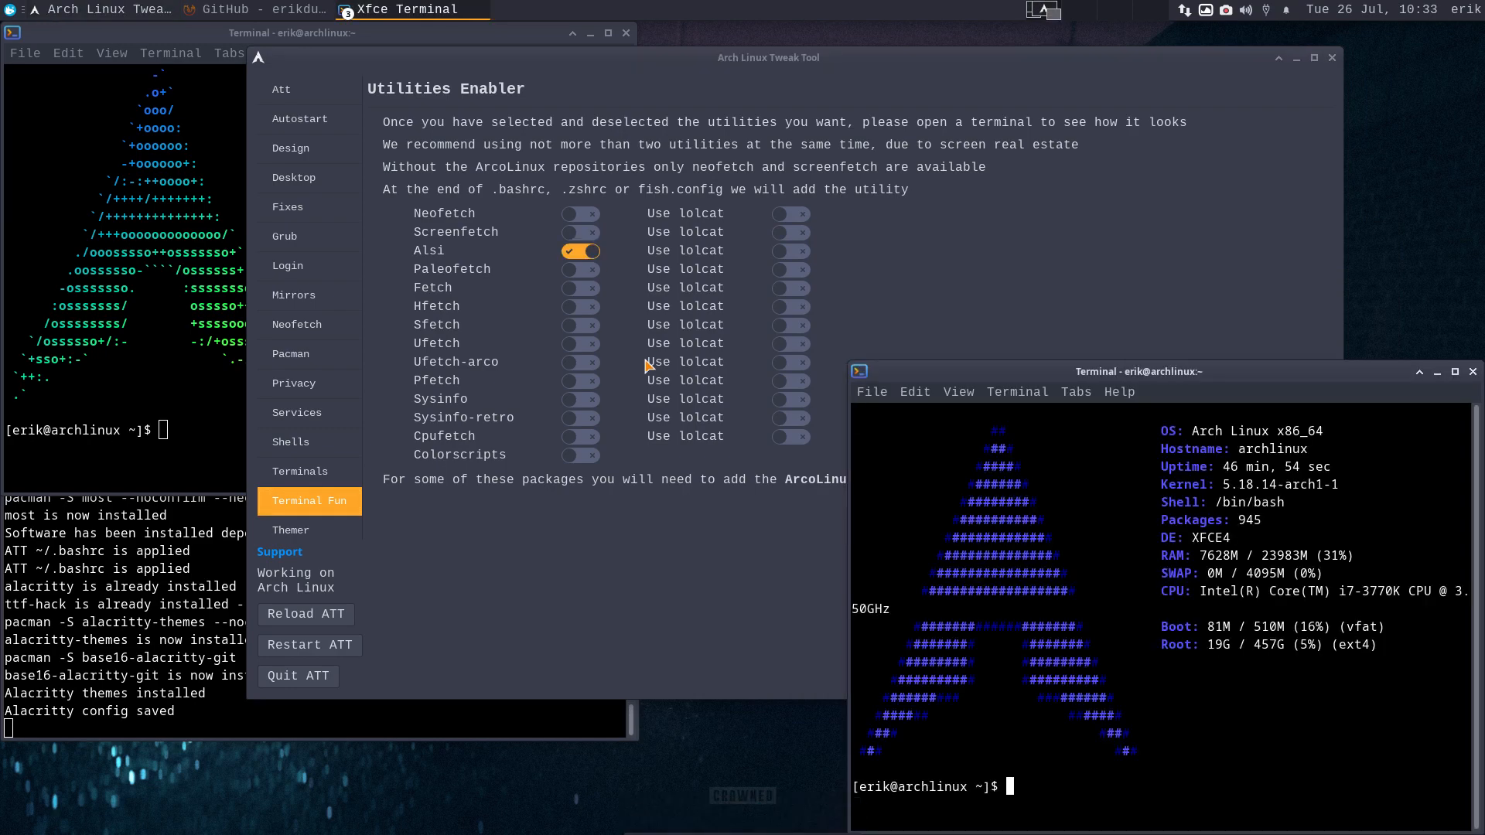
{"action": "left_click", "coordinate": [1472, 372]}
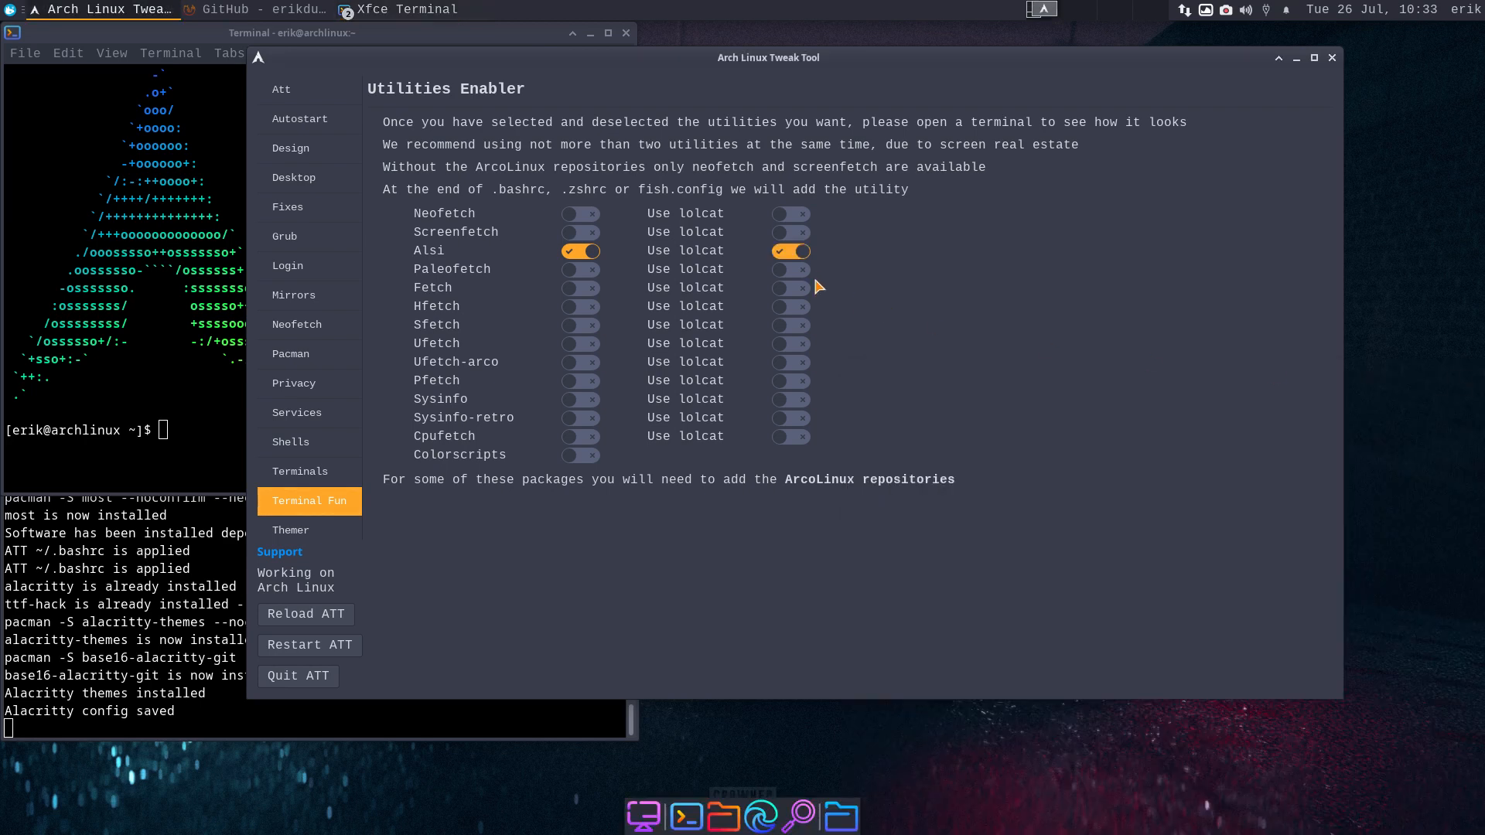
{"action": "key", "text": "ctrl+alt+t"}
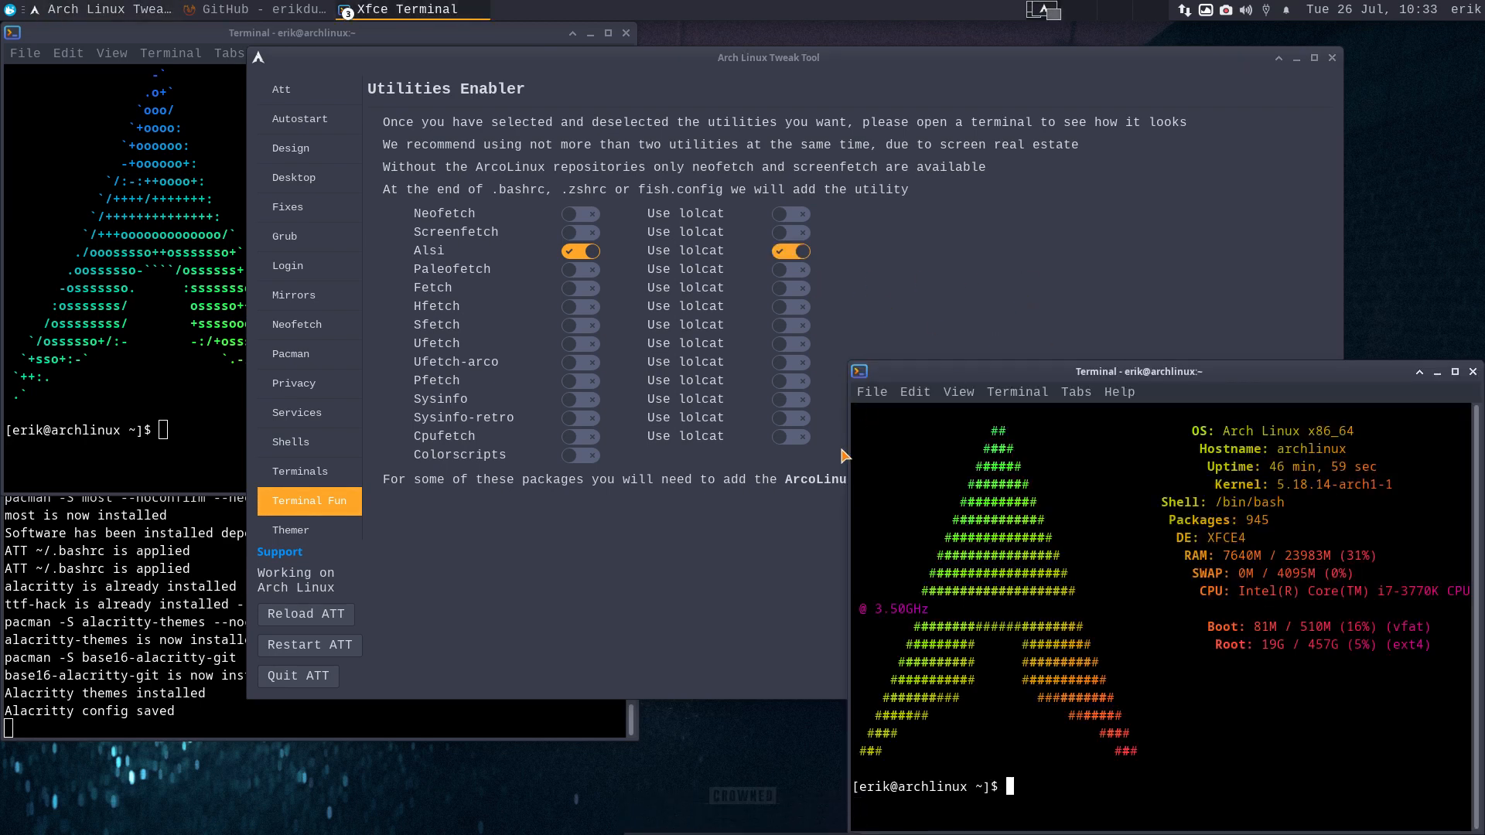
{"action": "left_click_drag", "start_coordinate": [852, 451], "coordinate": [757, 451]}
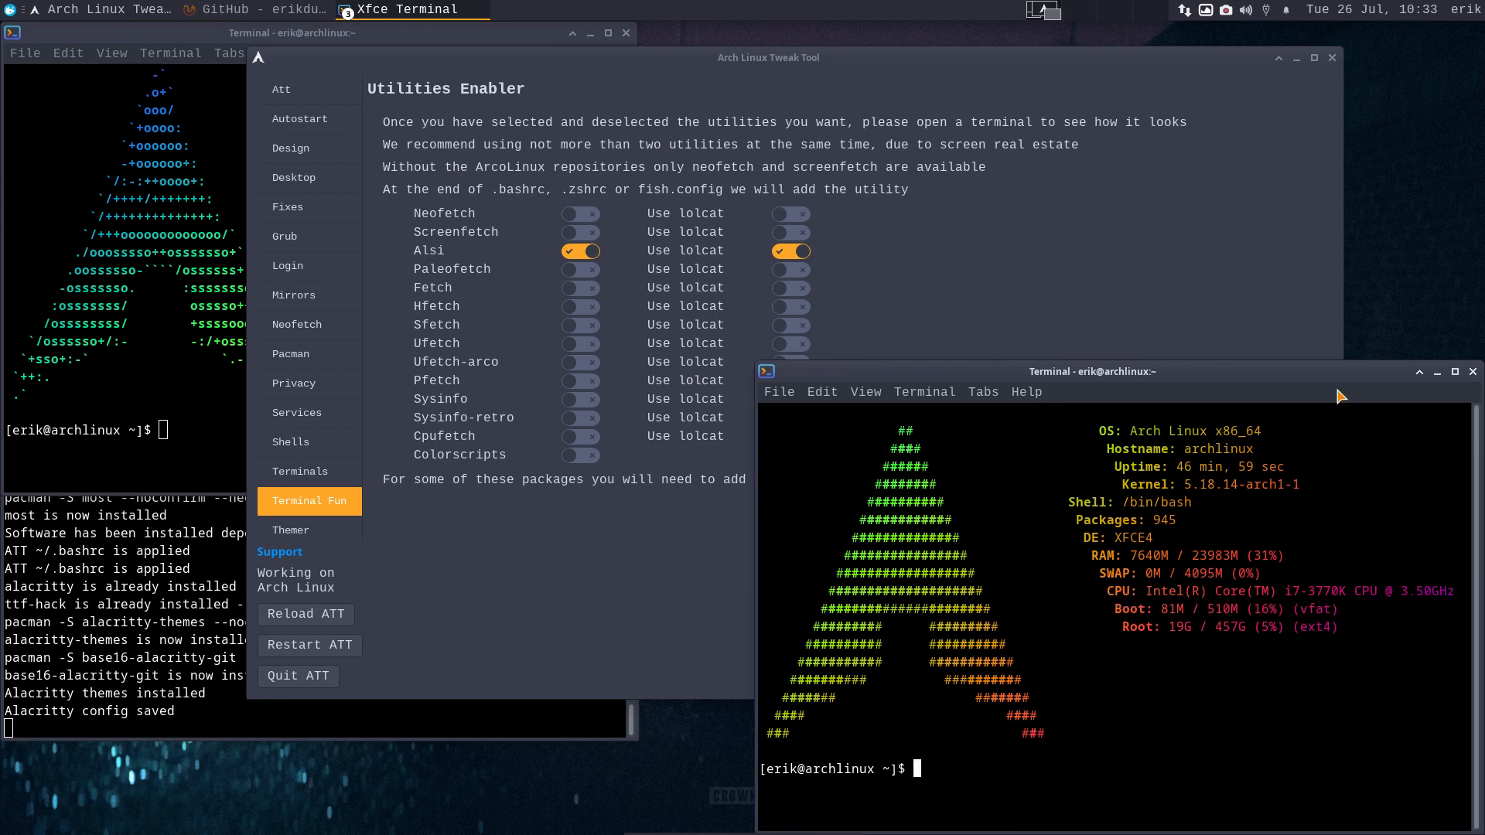
{"action": "left_click", "coordinate": [1472, 371]}
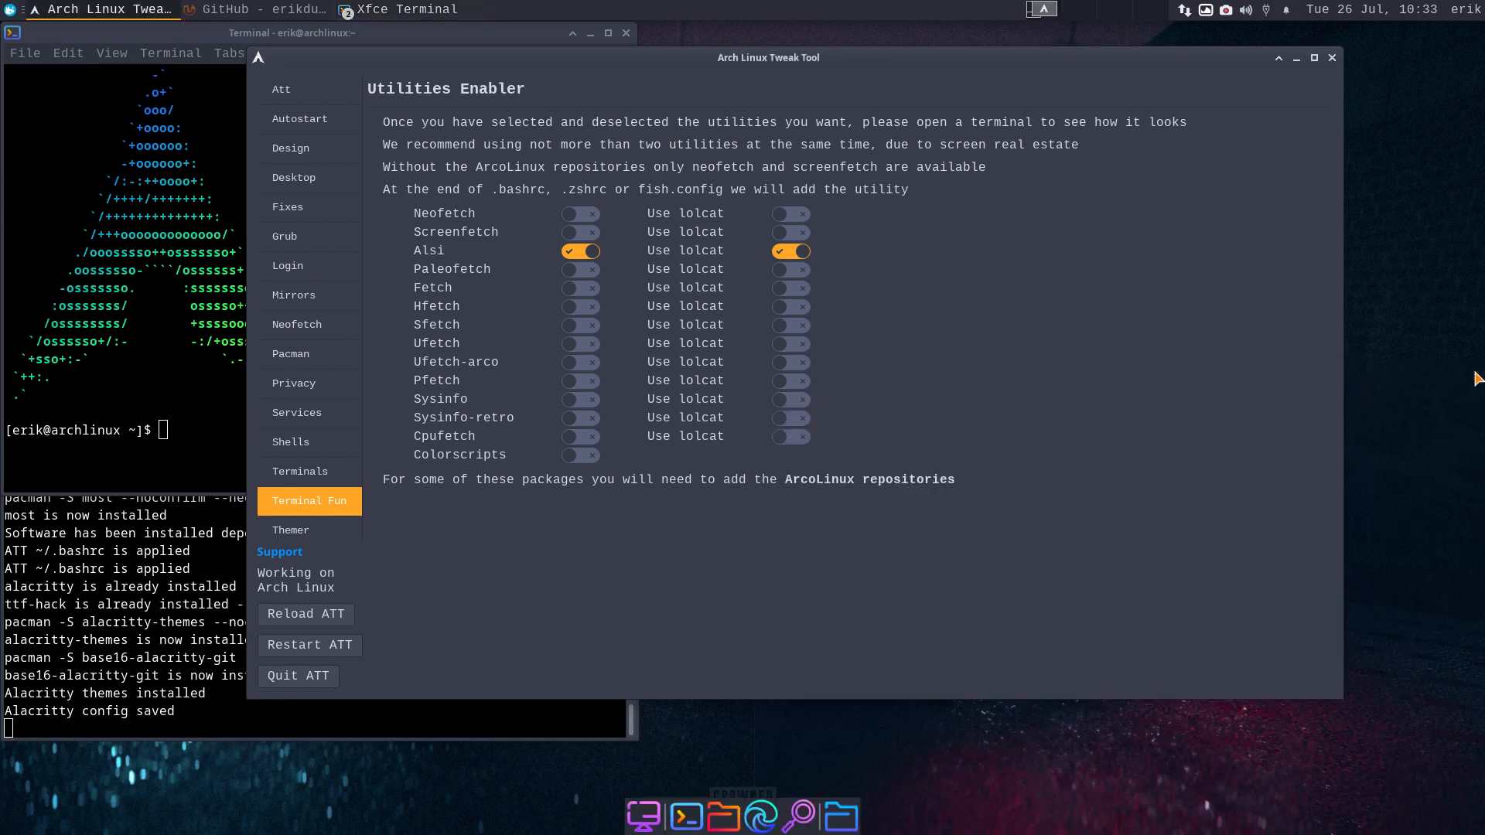
- Turn off Alsi with lolcat, preview Sfetch, then disable Sfetch
{"action": "left_click", "coordinate": [571, 253]}
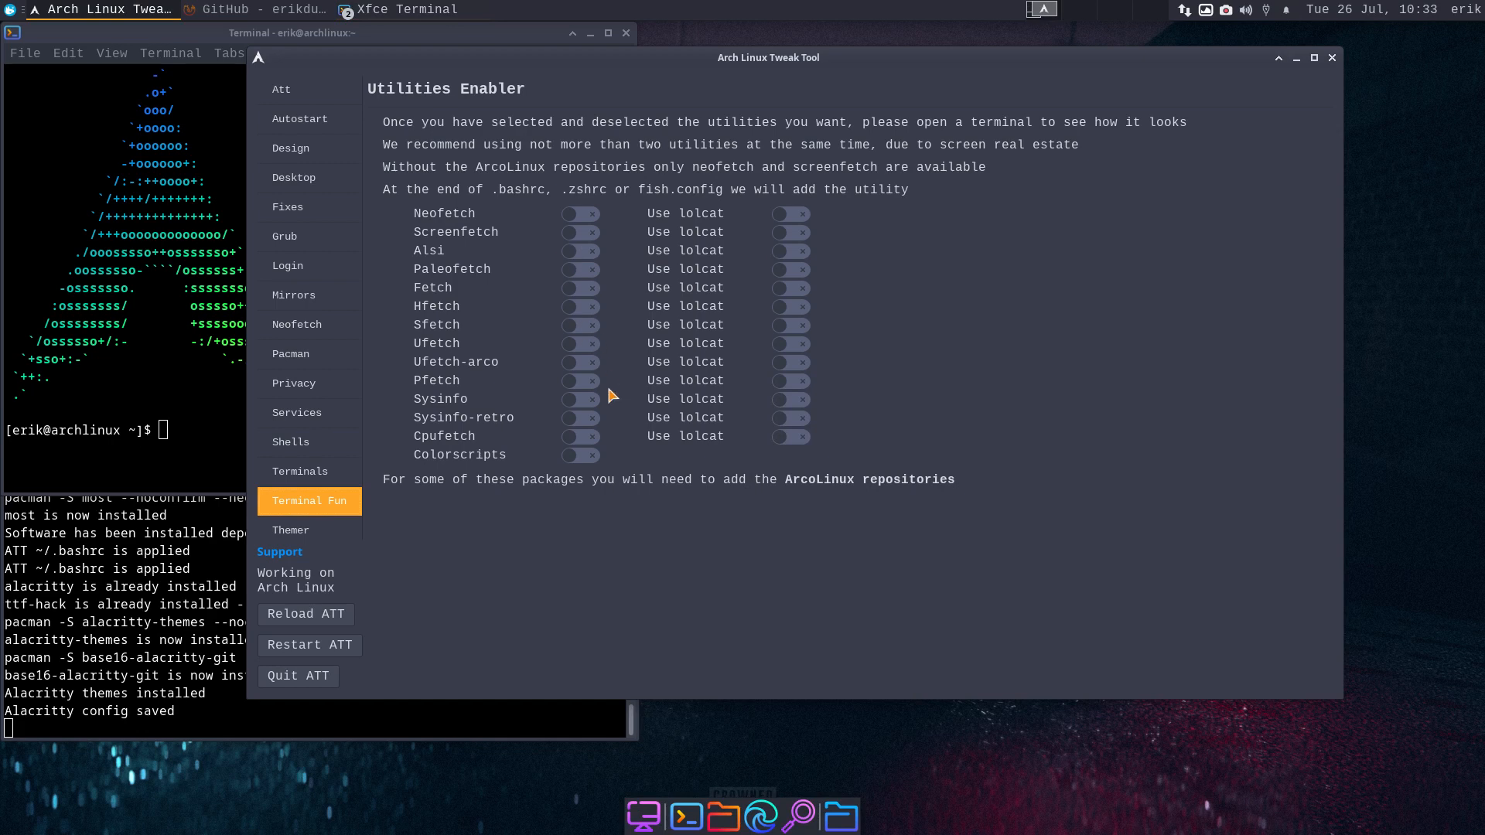
{"action": "key", "text": "ctrl+alt+t"}
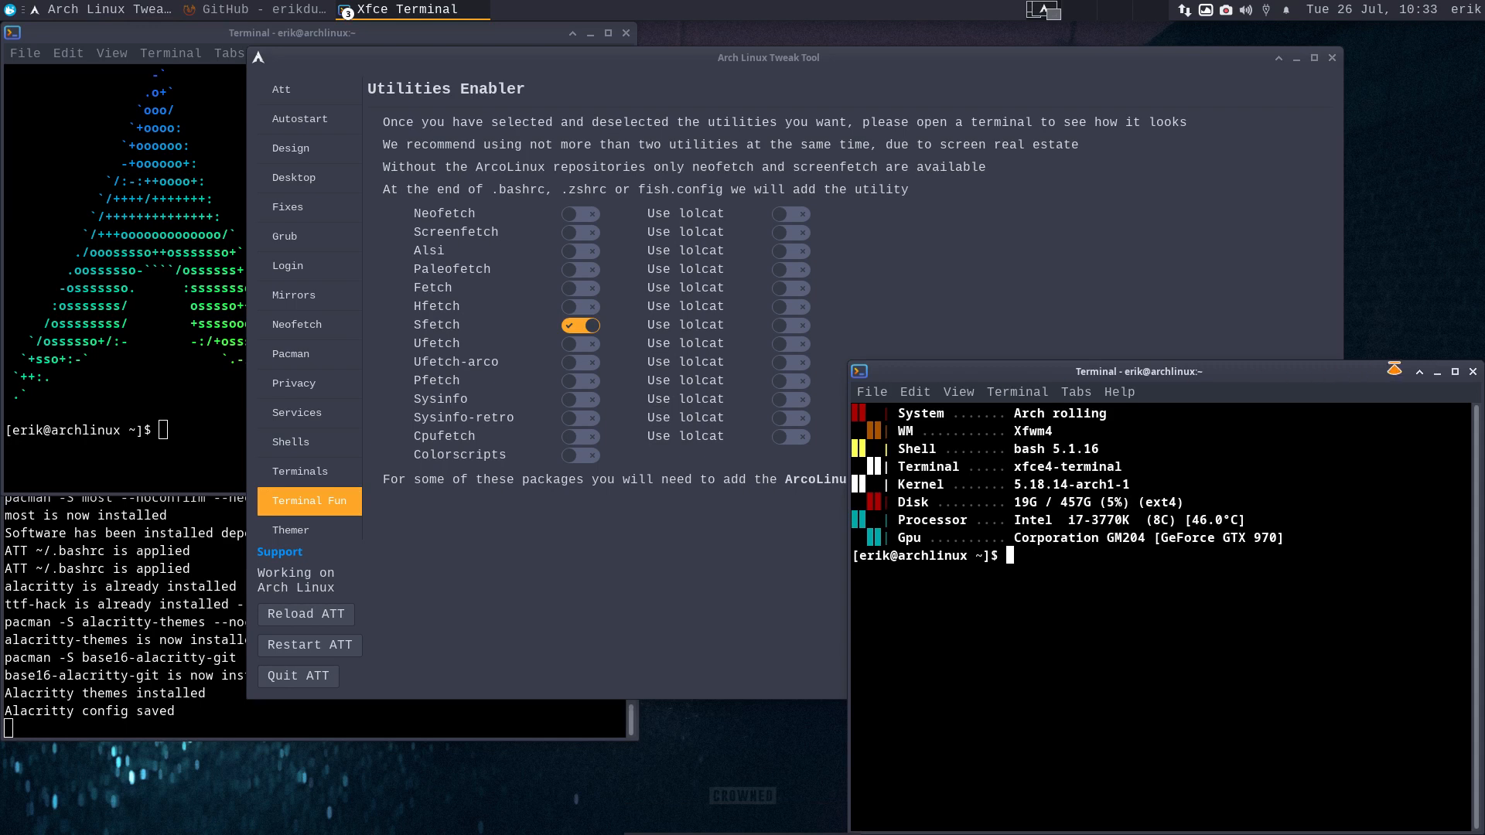
{"action": "left_click", "coordinate": [1473, 372]}
{"action": "left_click", "coordinate": [580, 327]}
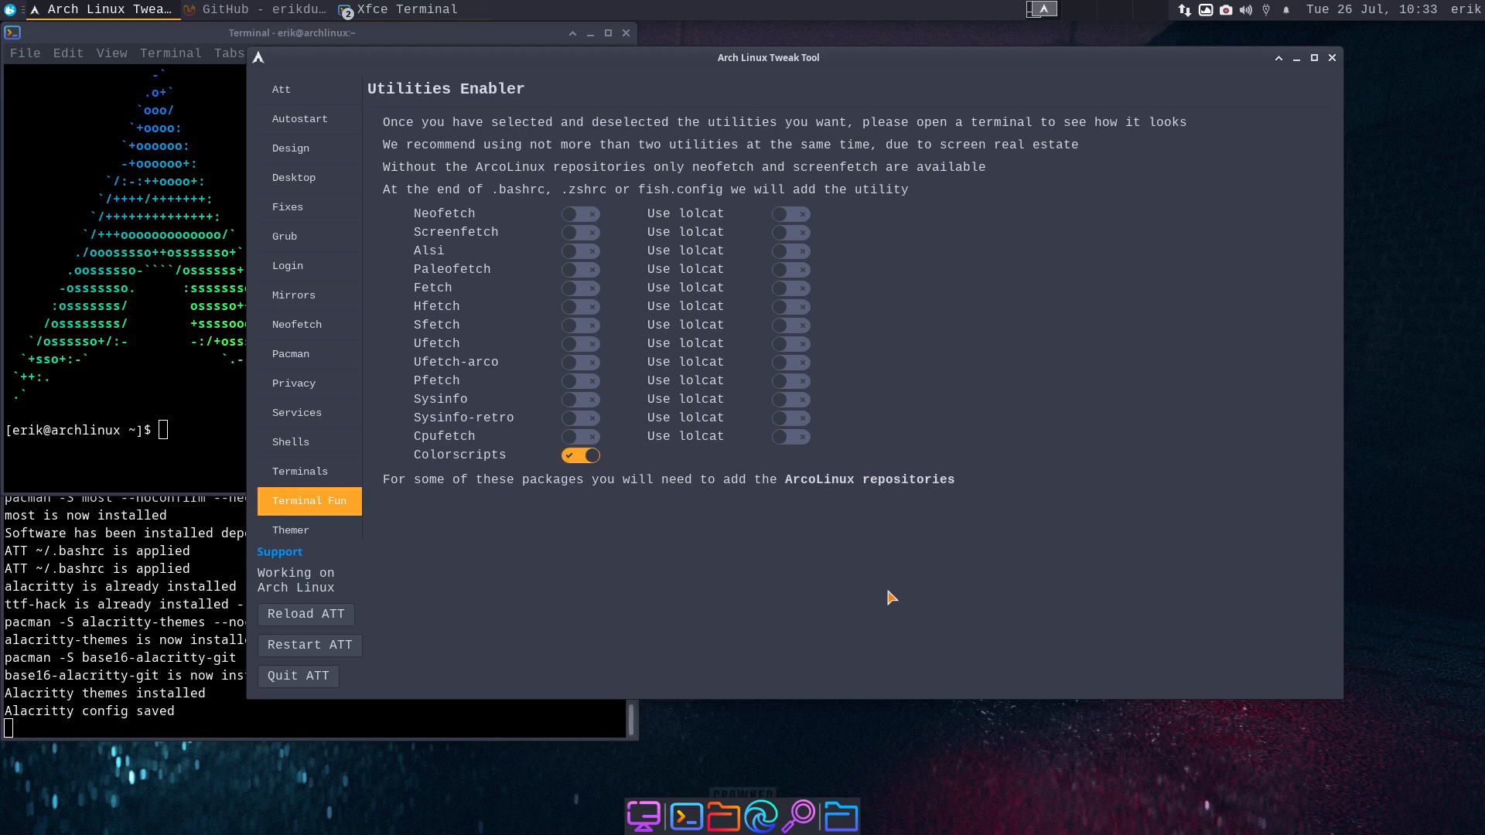
- Preview Colorscripts in several new terminals, then close all of them
{"action": "key", "text": "ctrl+alt+t"}
{"action": "key", "text": "ctrl+alt+t"}
{"action": "key", "text": "ctrl+alt+t"}
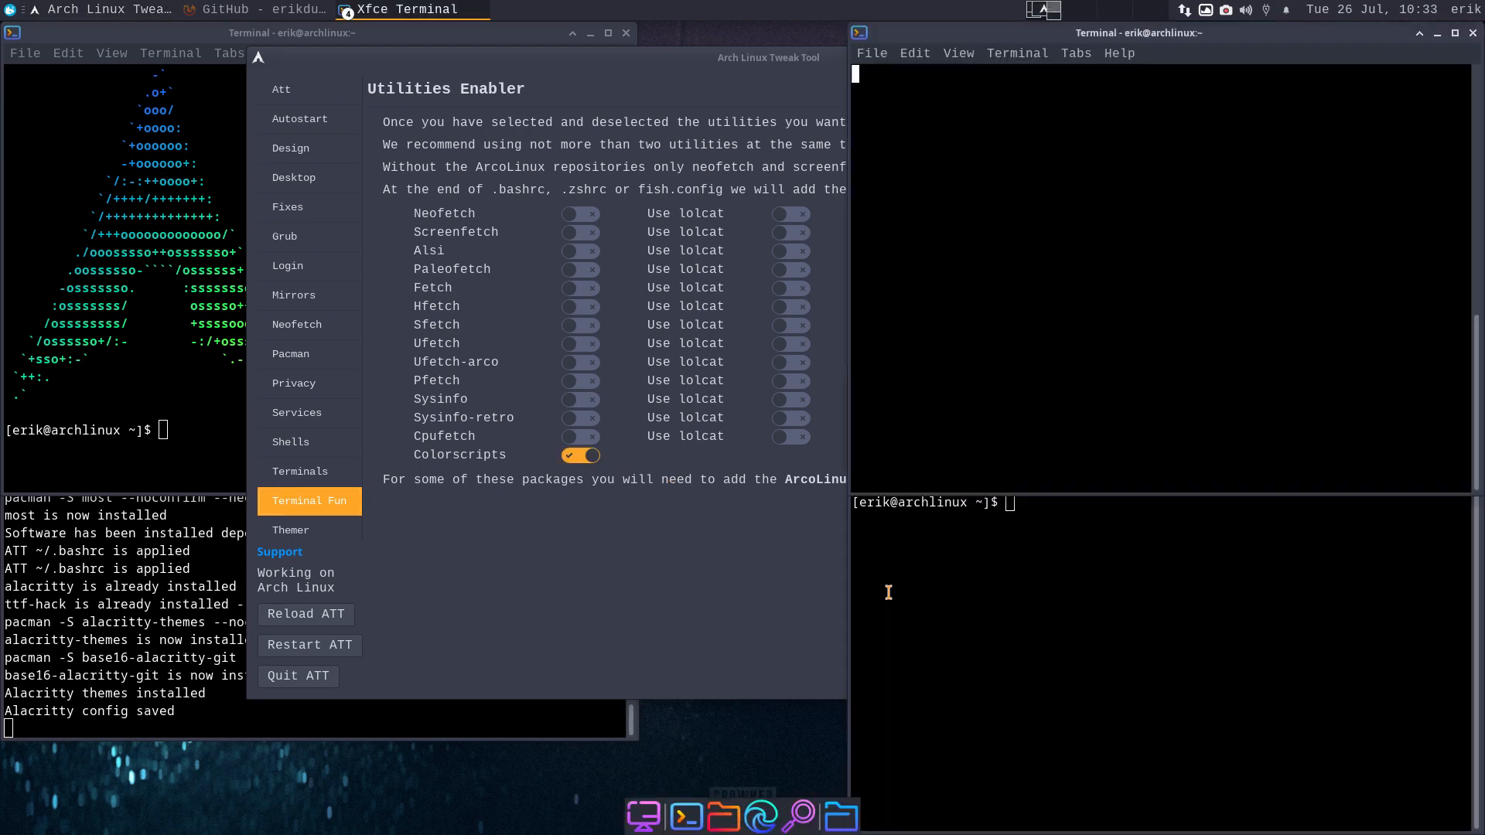
{"action": "key", "text": "ctrl+alt+t"}
{"action": "key", "text": "ctrl+alt+t"}
{"action": "key", "text": "ctrl+alt+t"}
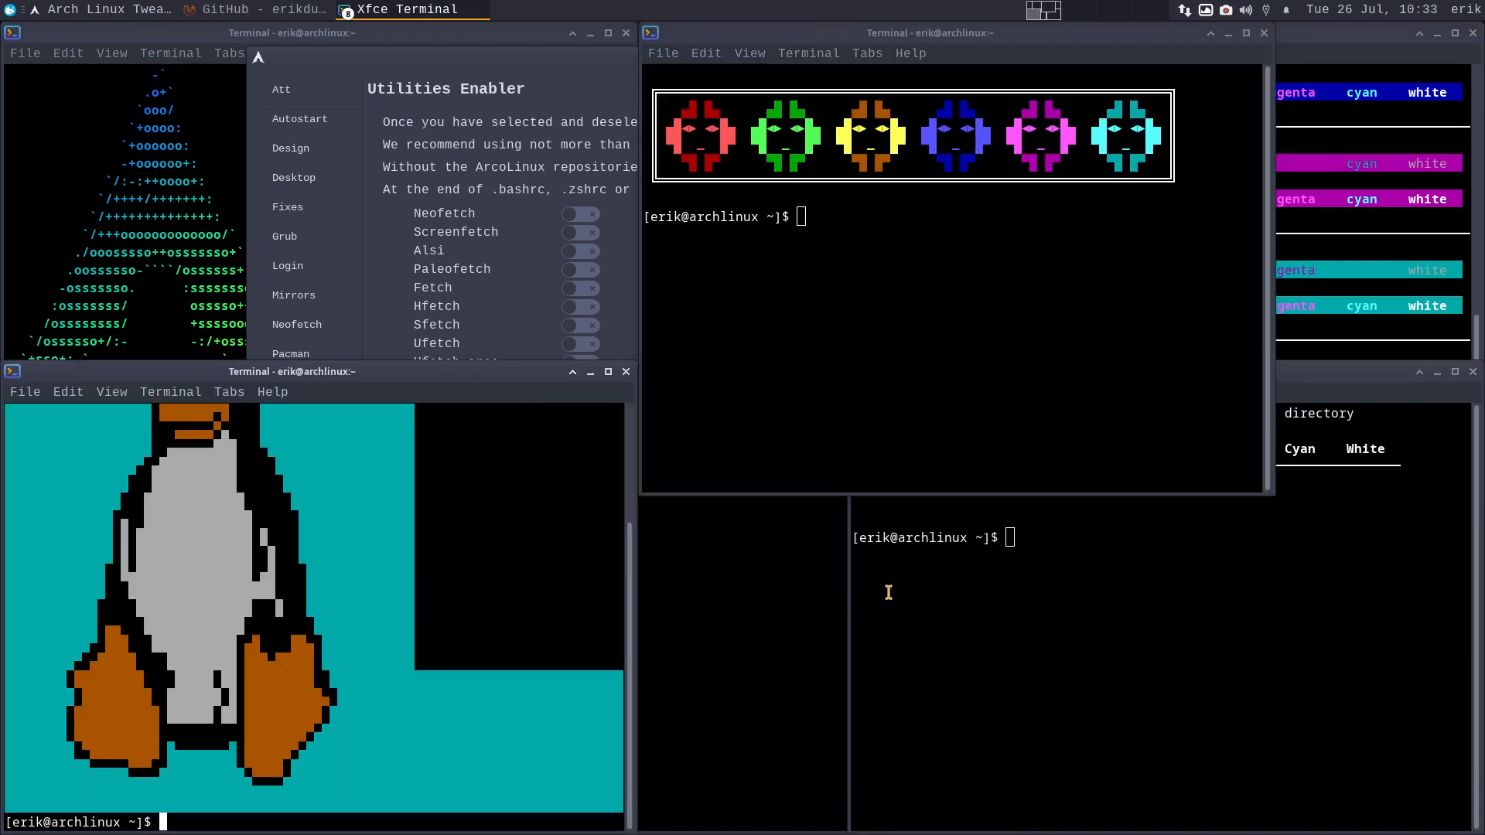
{"action": "left_click", "coordinate": [626, 372]}
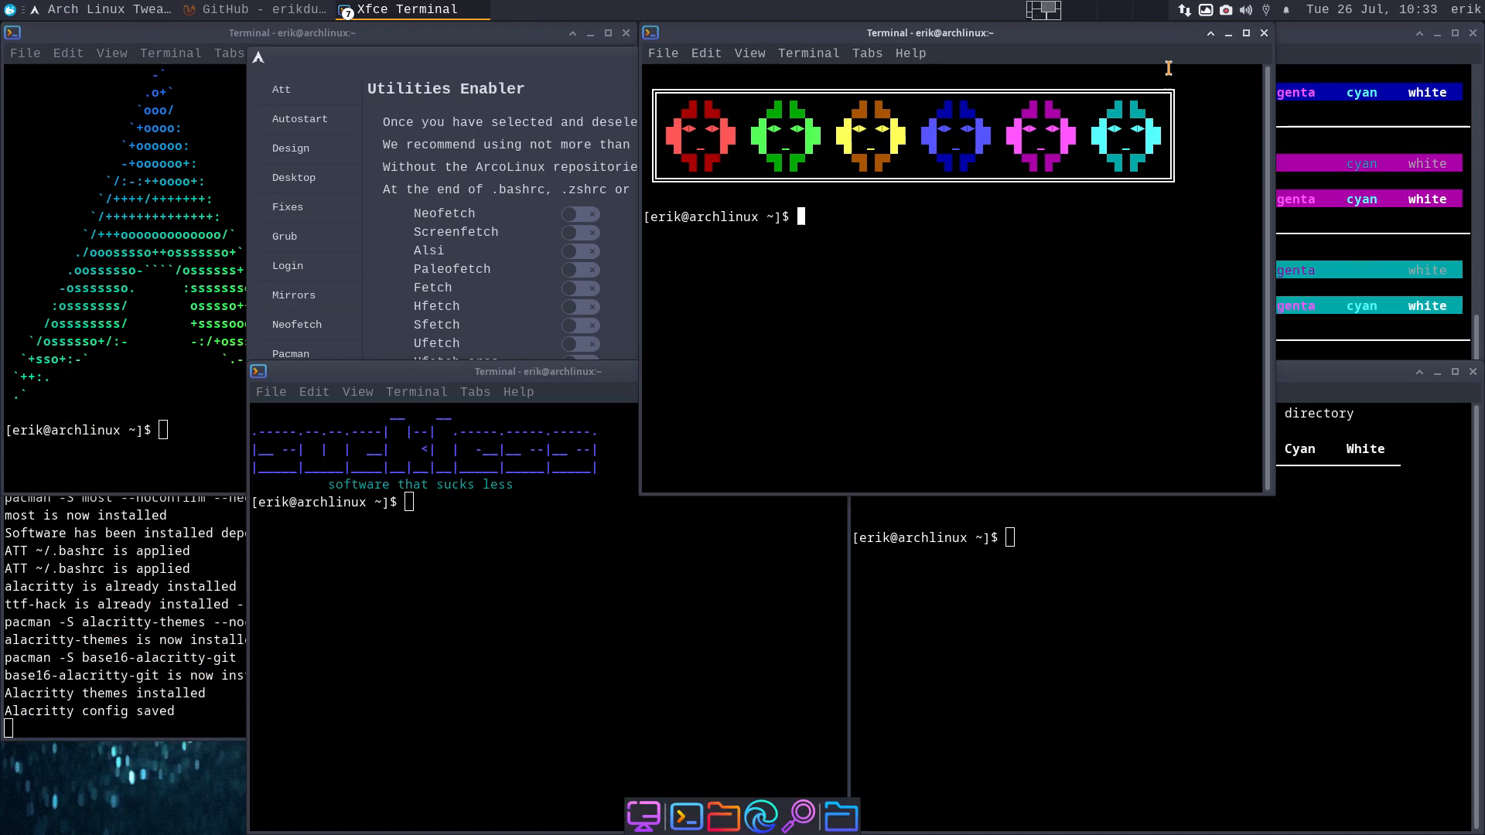
{"action": "left_click", "coordinate": [1263, 33]}
{"action": "left_click", "coordinate": [1472, 33]}
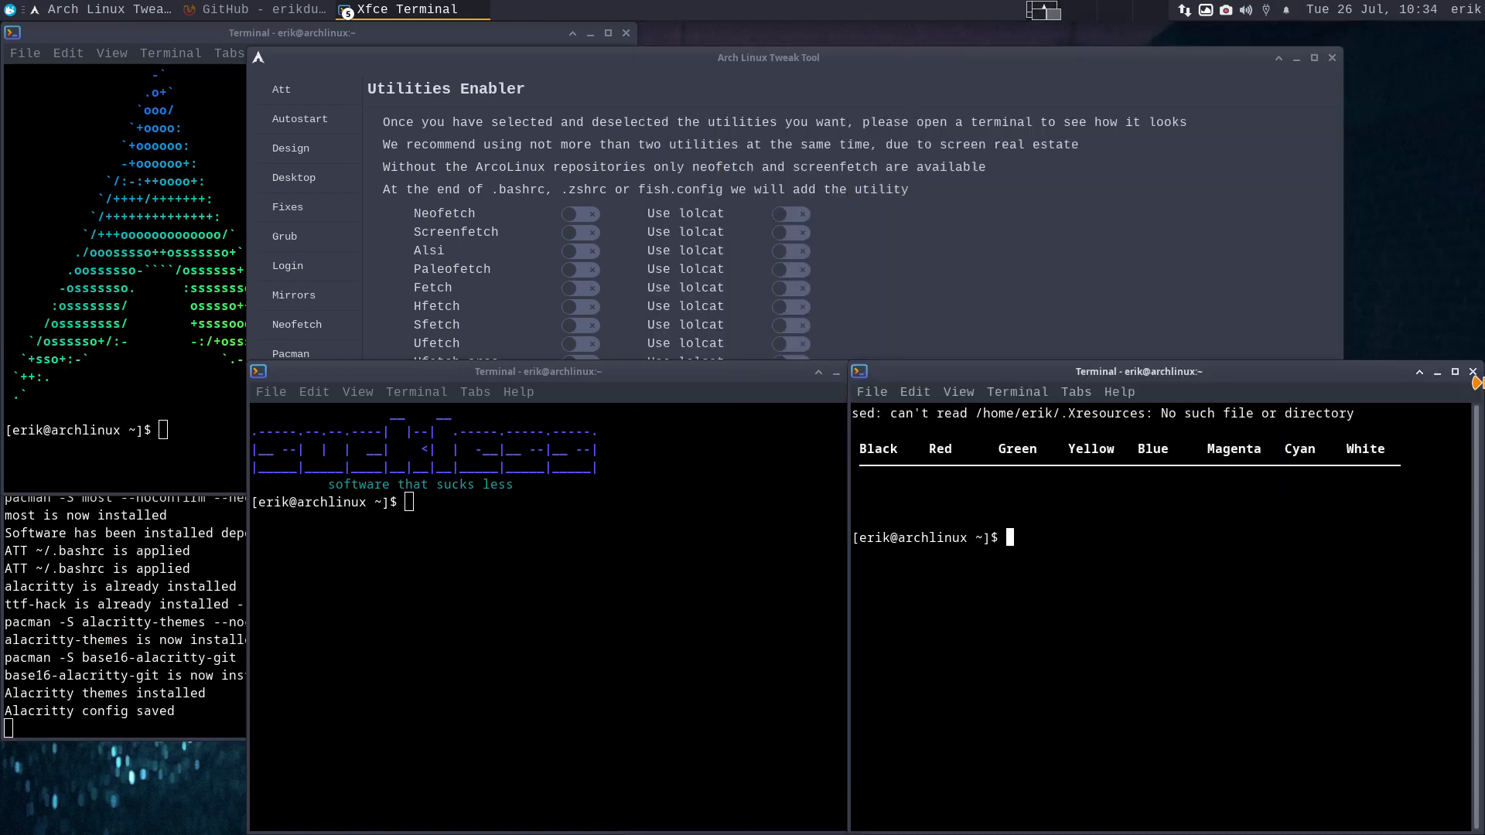
{"action": "left_click", "coordinate": [1473, 372]}
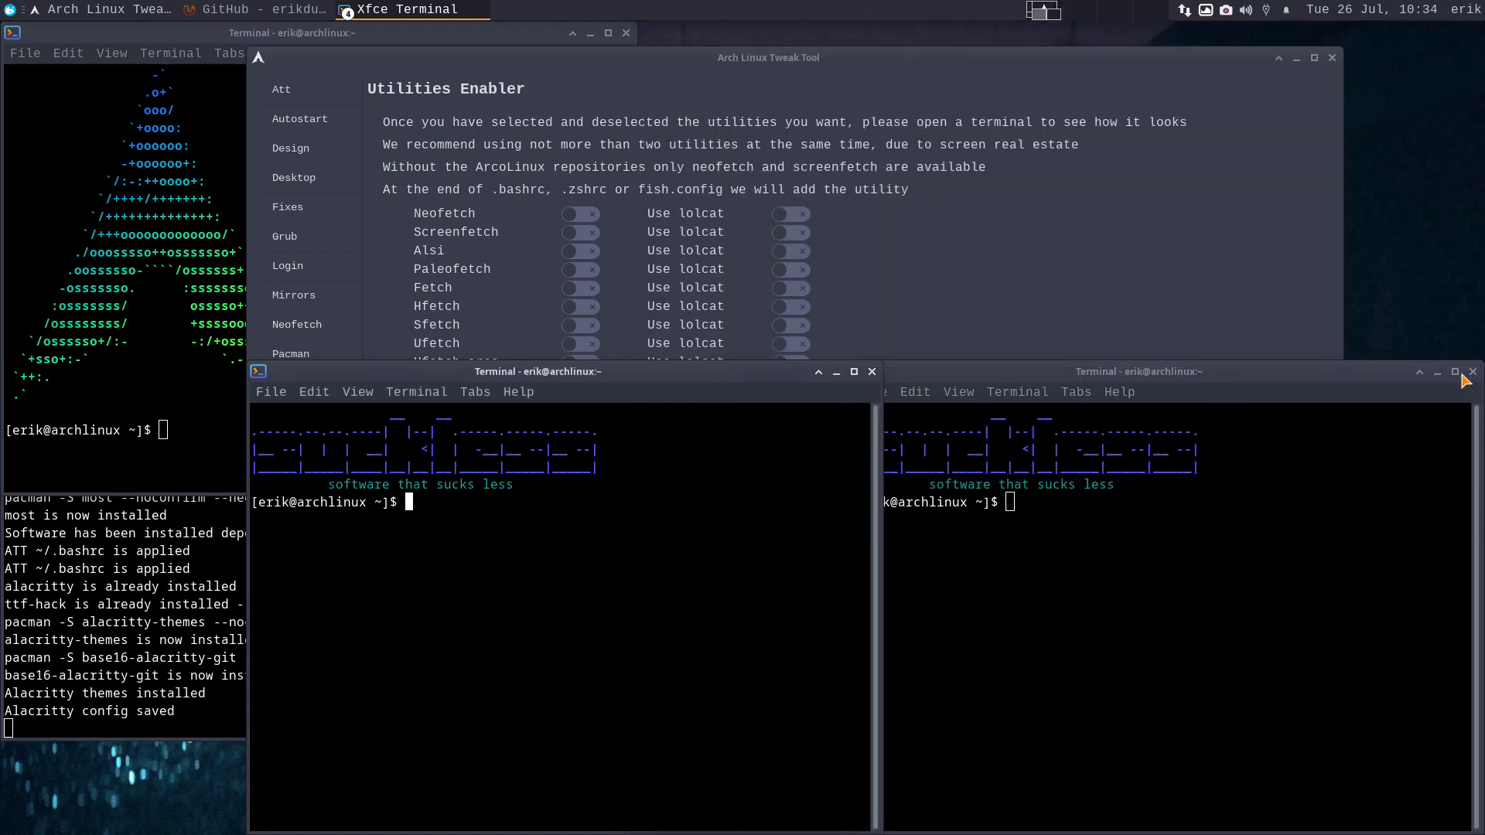
{"action": "left_click", "coordinate": [872, 372]}
{"action": "left_click", "coordinate": [1472, 372]}
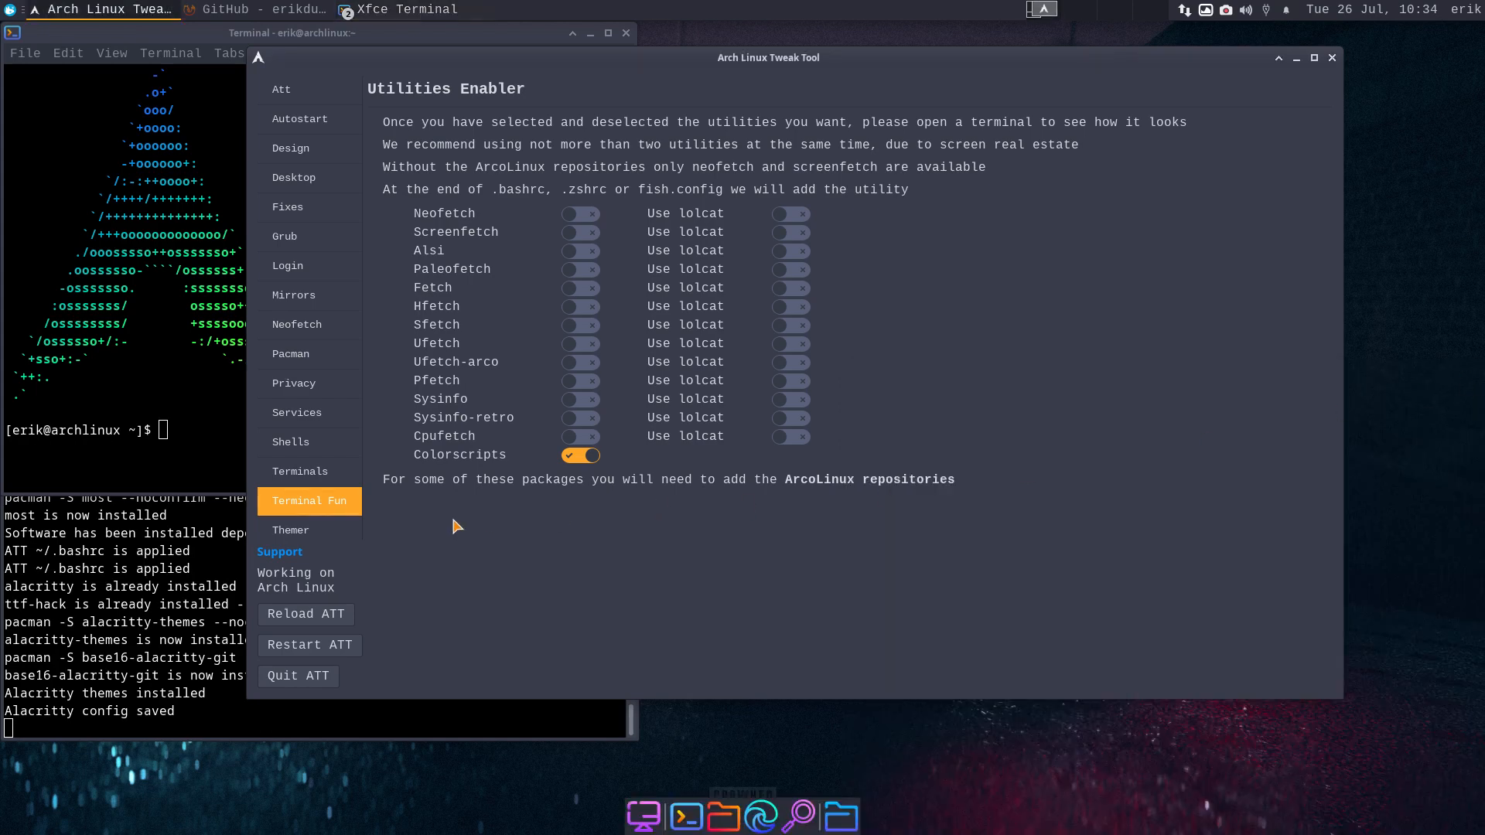
{"action": "left_click", "coordinate": [298, 530]}
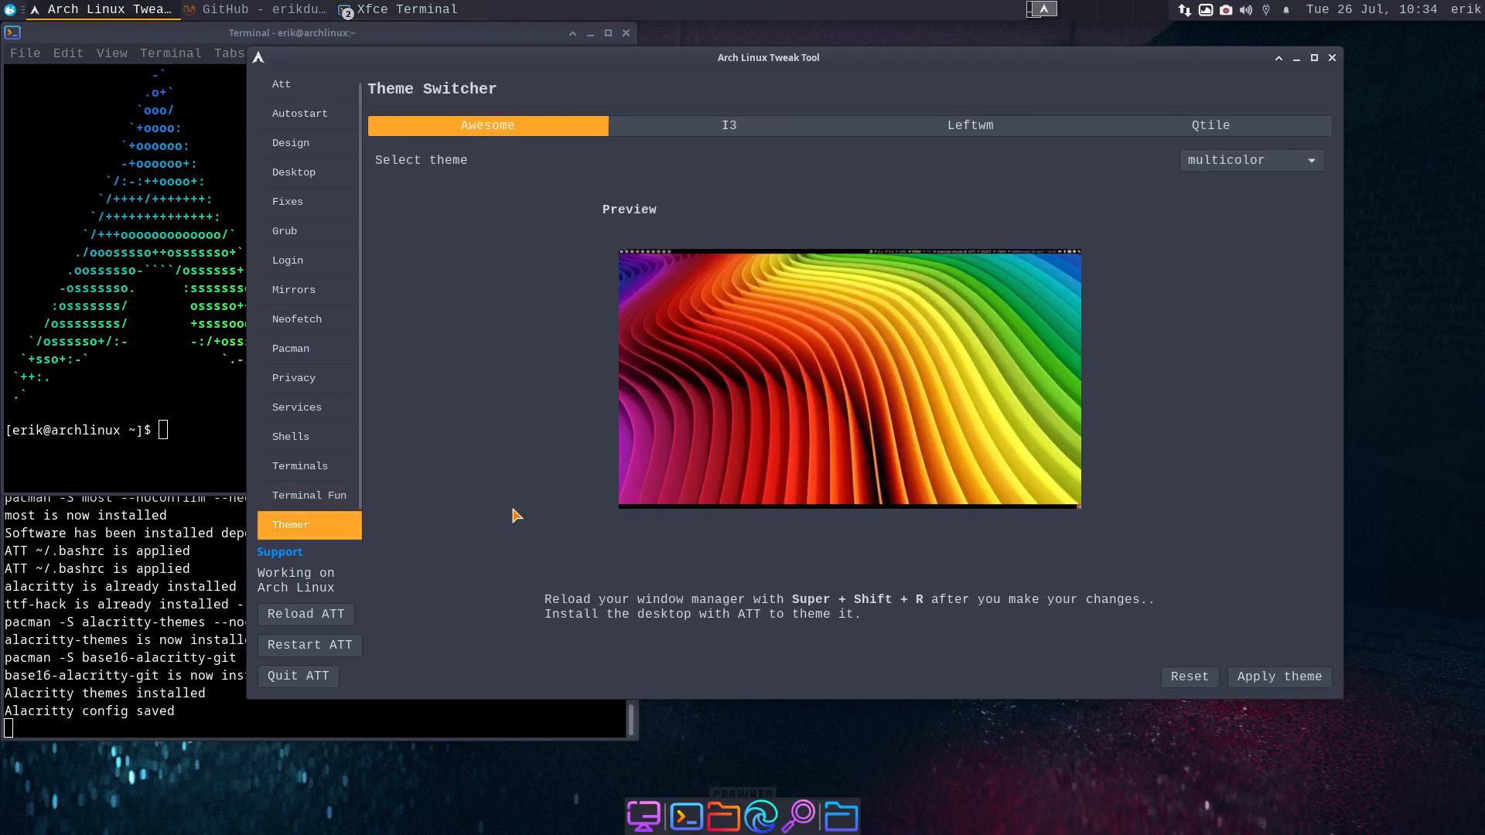
{"action": "scroll", "coordinate": [347, 484], "scroll_direction": "down", "scroll_amount": 1}
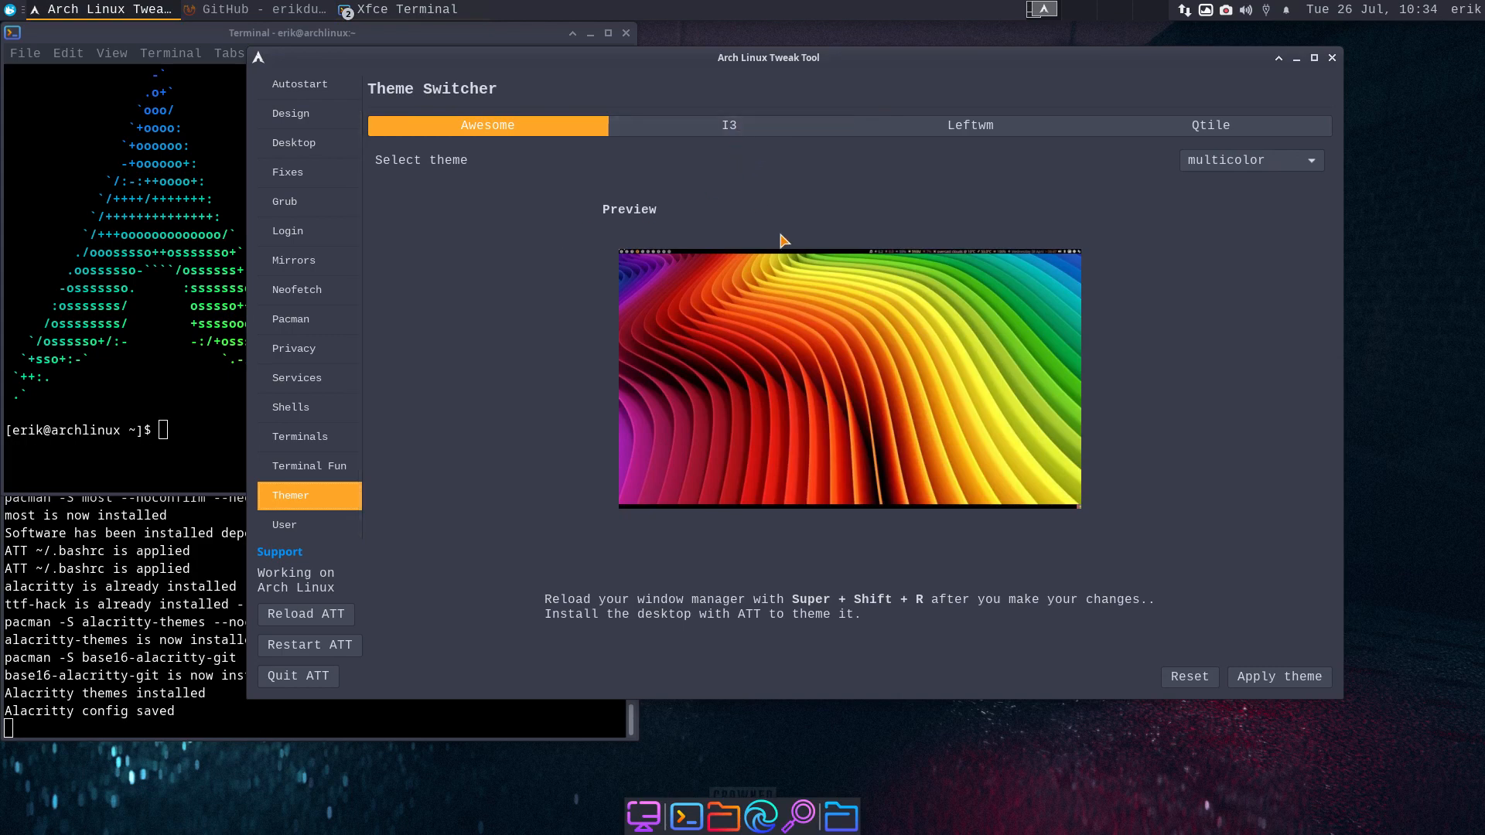
{"action": "left_click", "coordinate": [729, 126]}
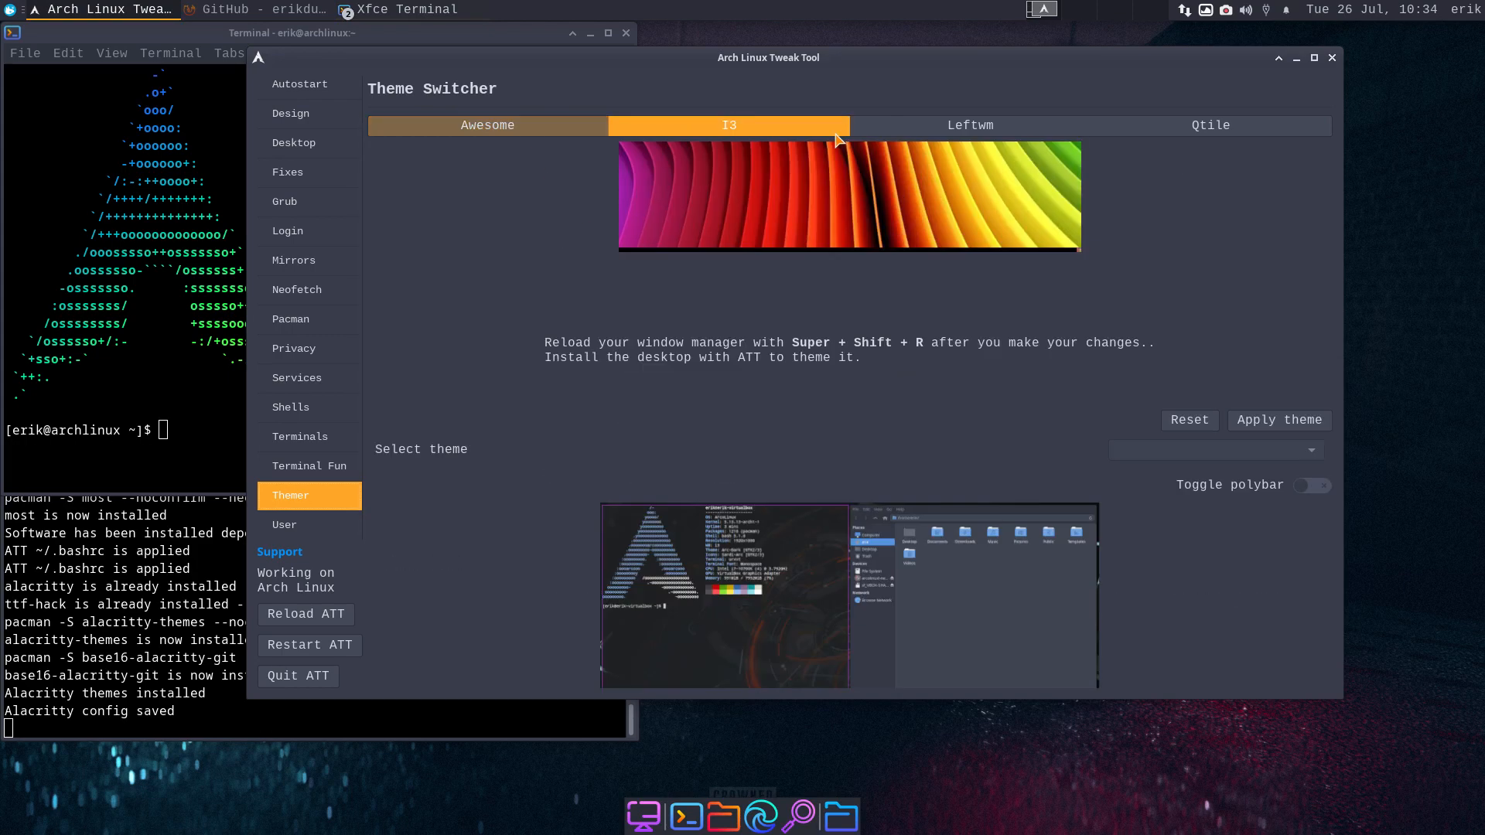
{"action": "left_click", "coordinate": [970, 126]}
{"action": "left_click", "coordinate": [1208, 126]}
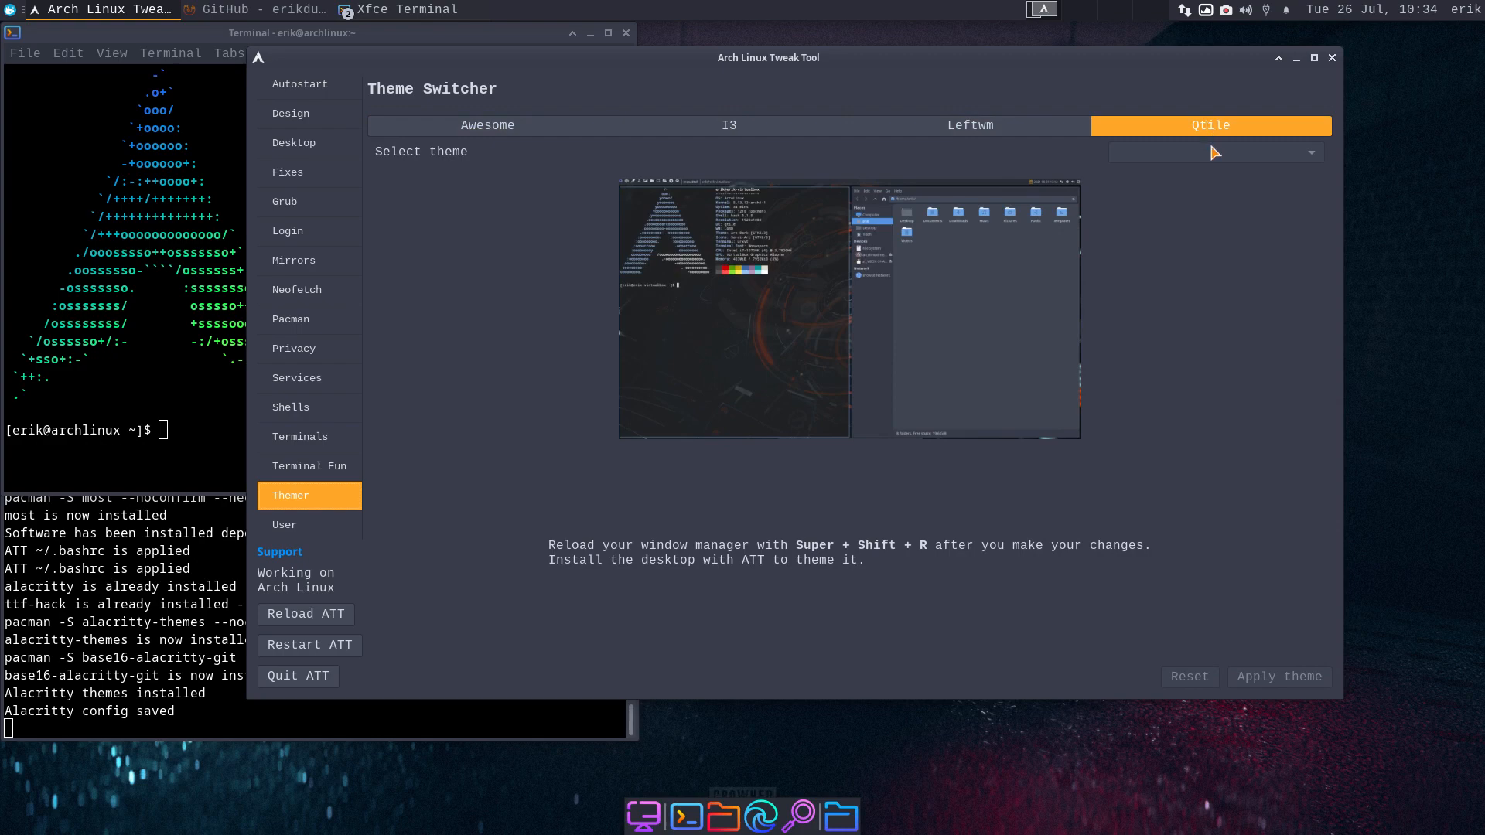
{"action": "left_click", "coordinate": [1028, 125]}
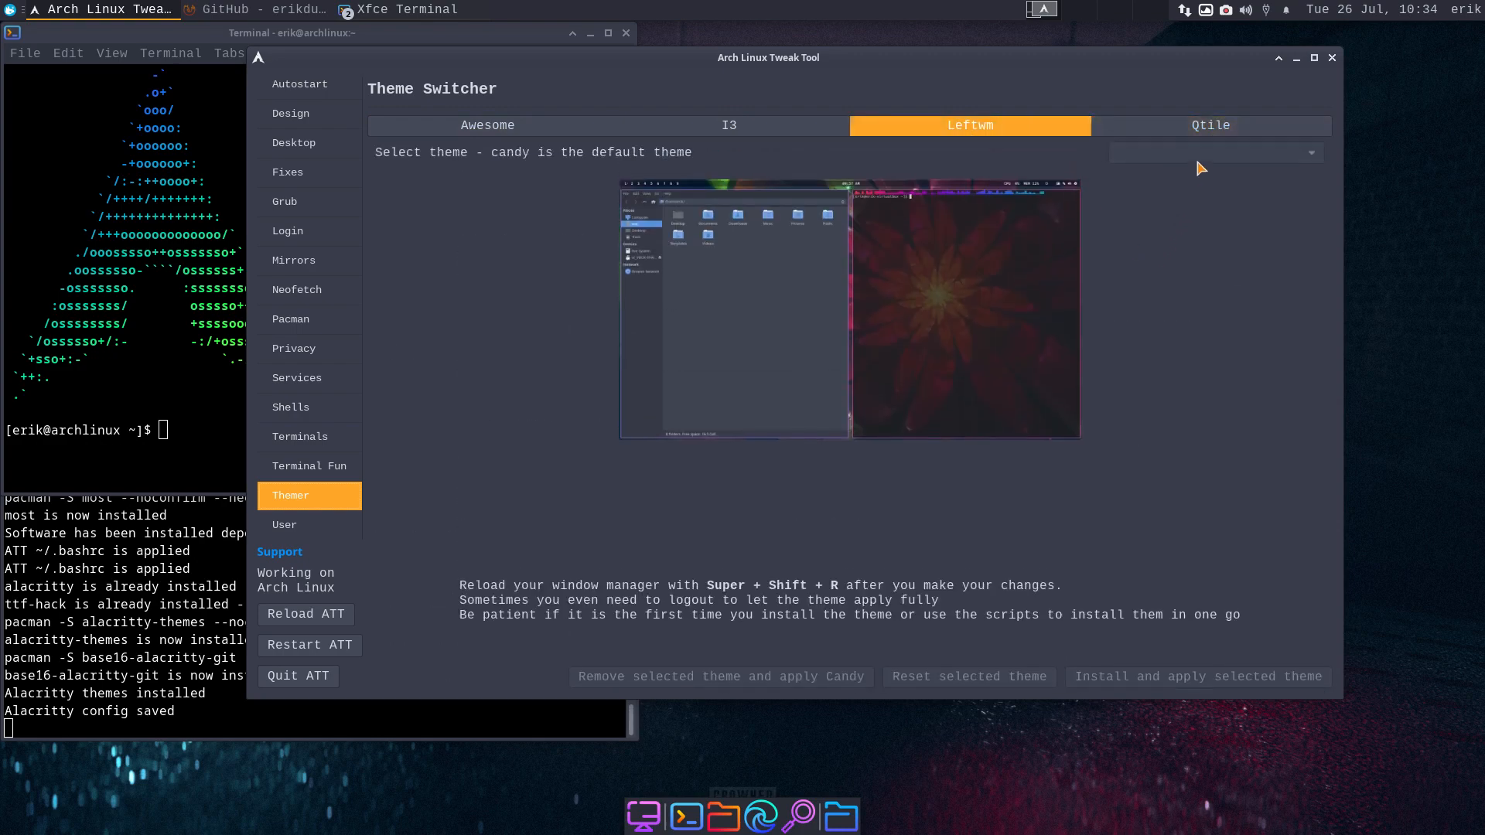
{"action": "left_click", "coordinate": [790, 133]}
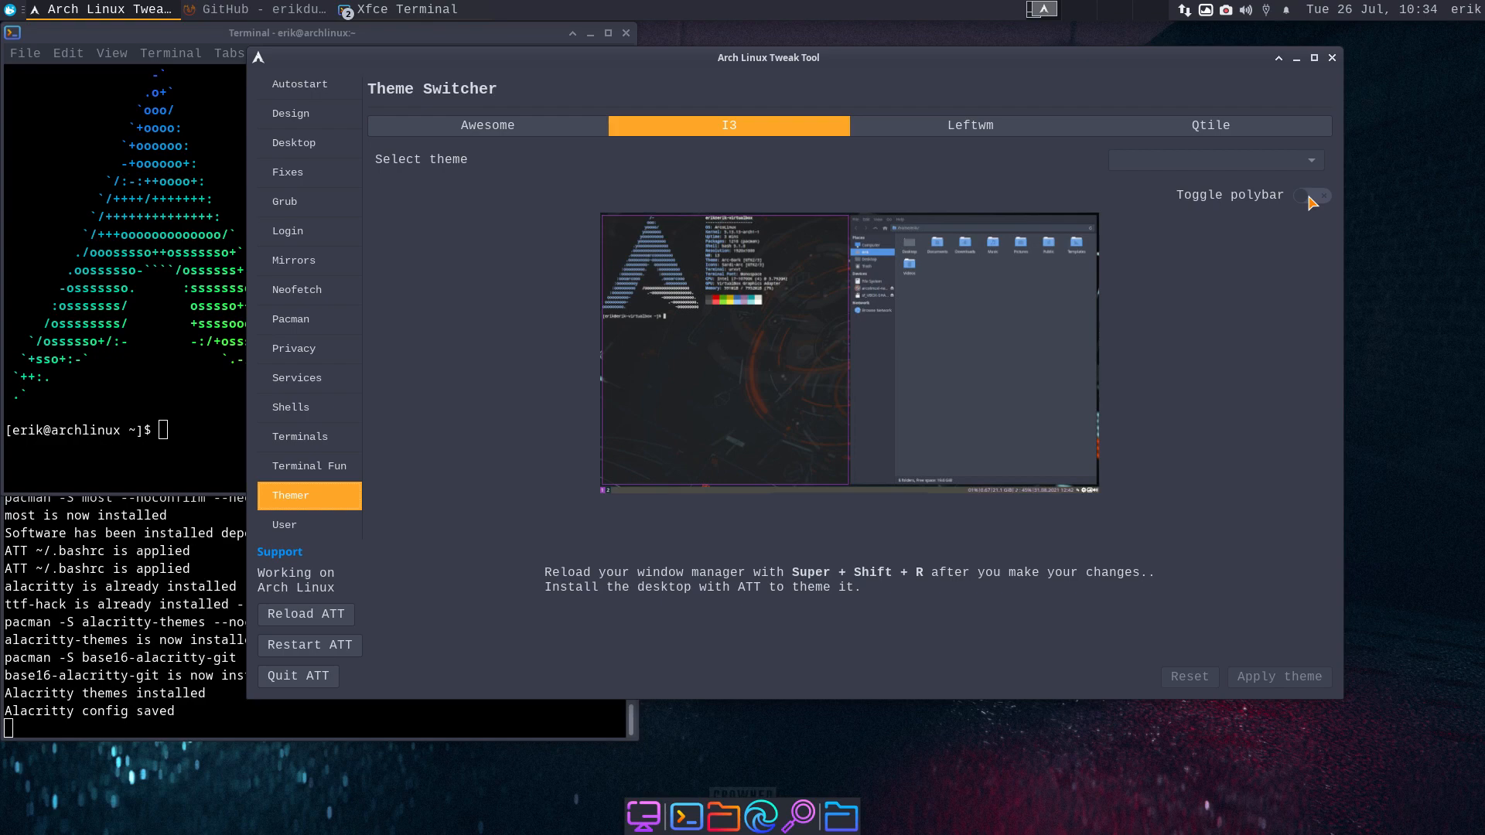
{"action": "left_click", "coordinate": [588, 125]}
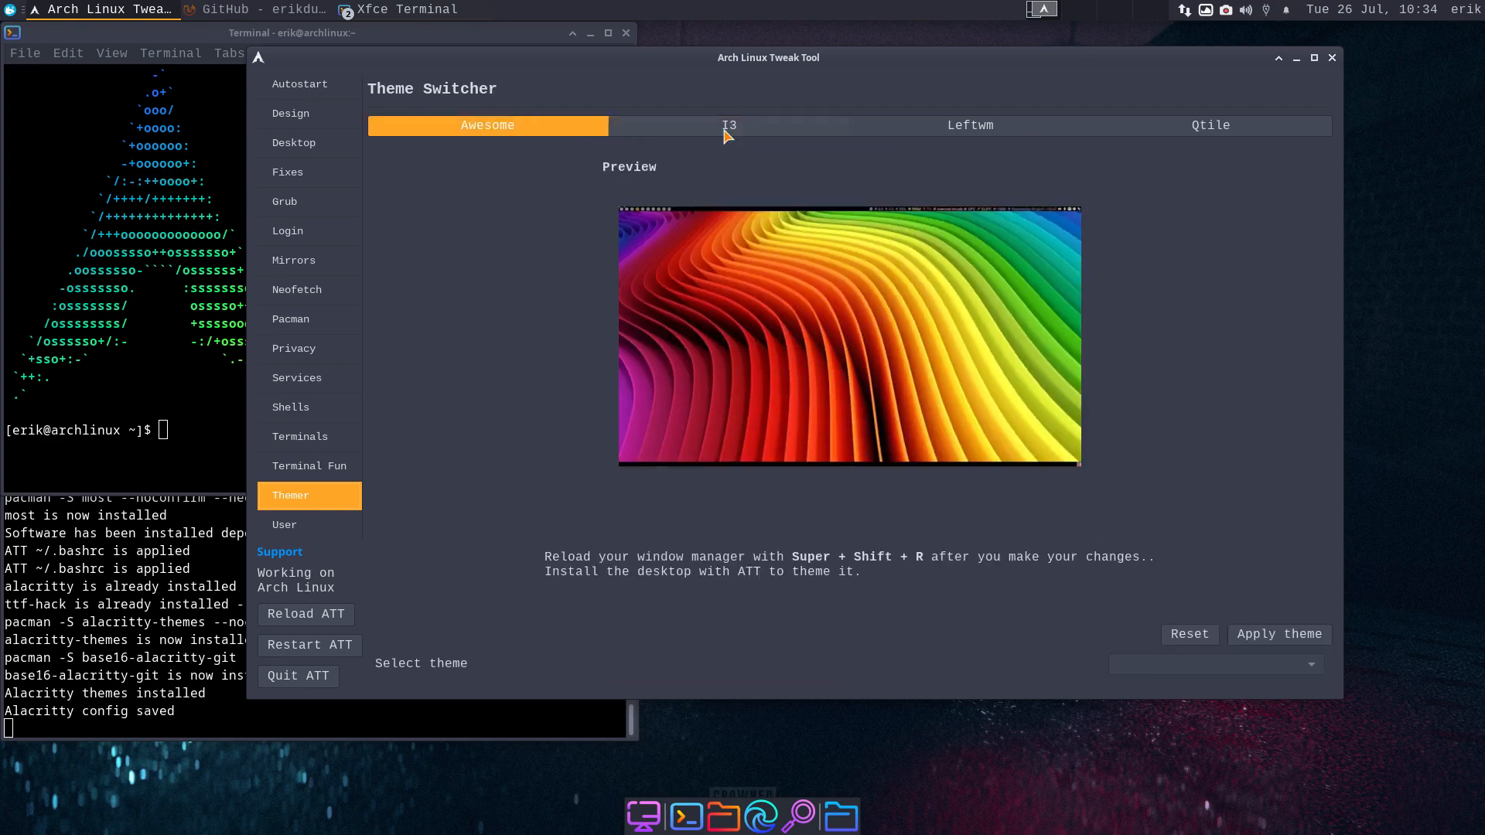
{"action": "left_click", "coordinate": [1218, 162]}
- Select and apply the copland Awesome theme
{"action": "left_click", "coordinate": [1231, 141]}
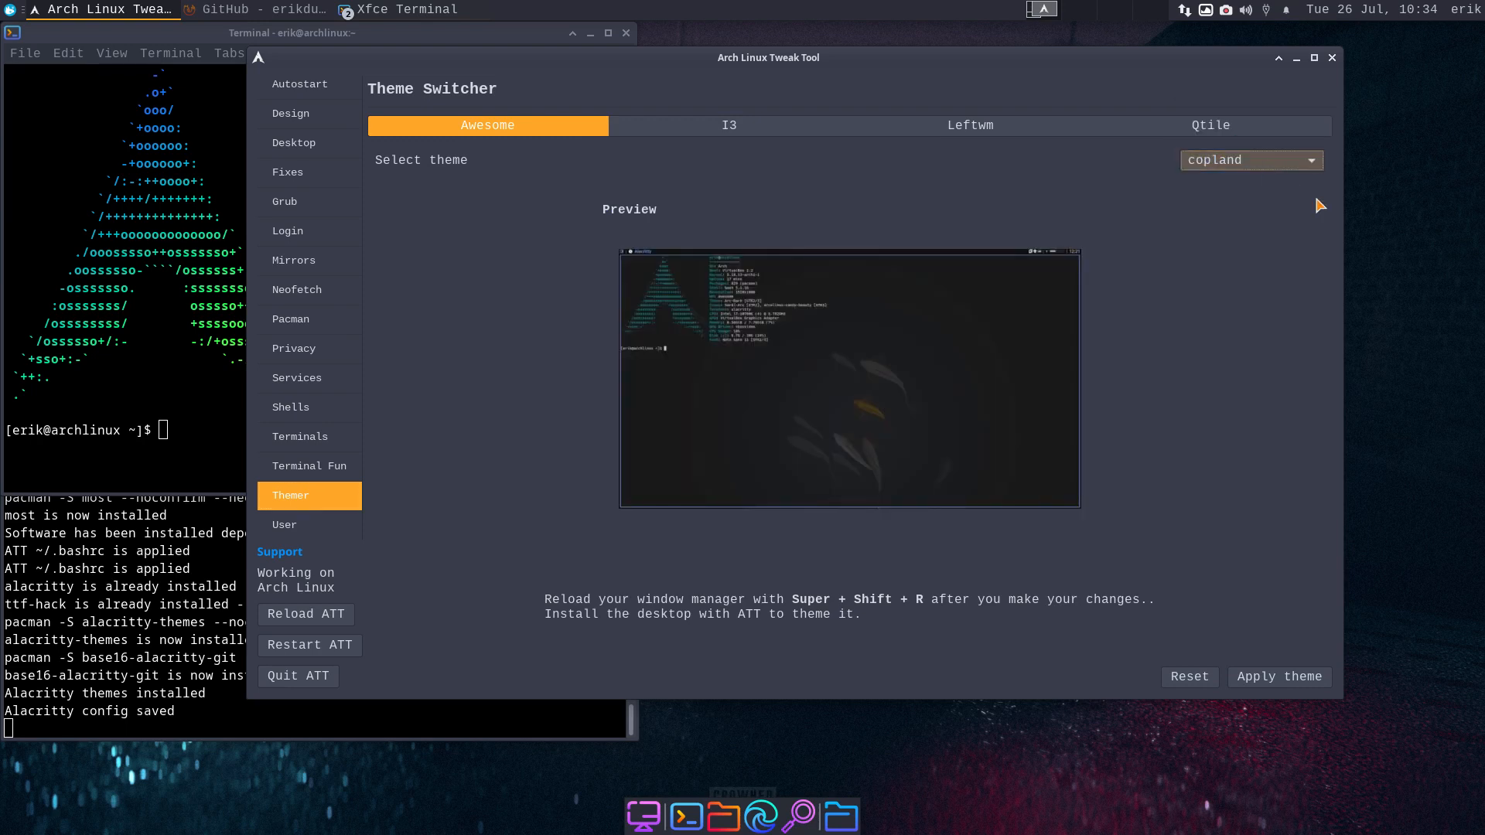
{"action": "left_click", "coordinate": [1284, 681]}
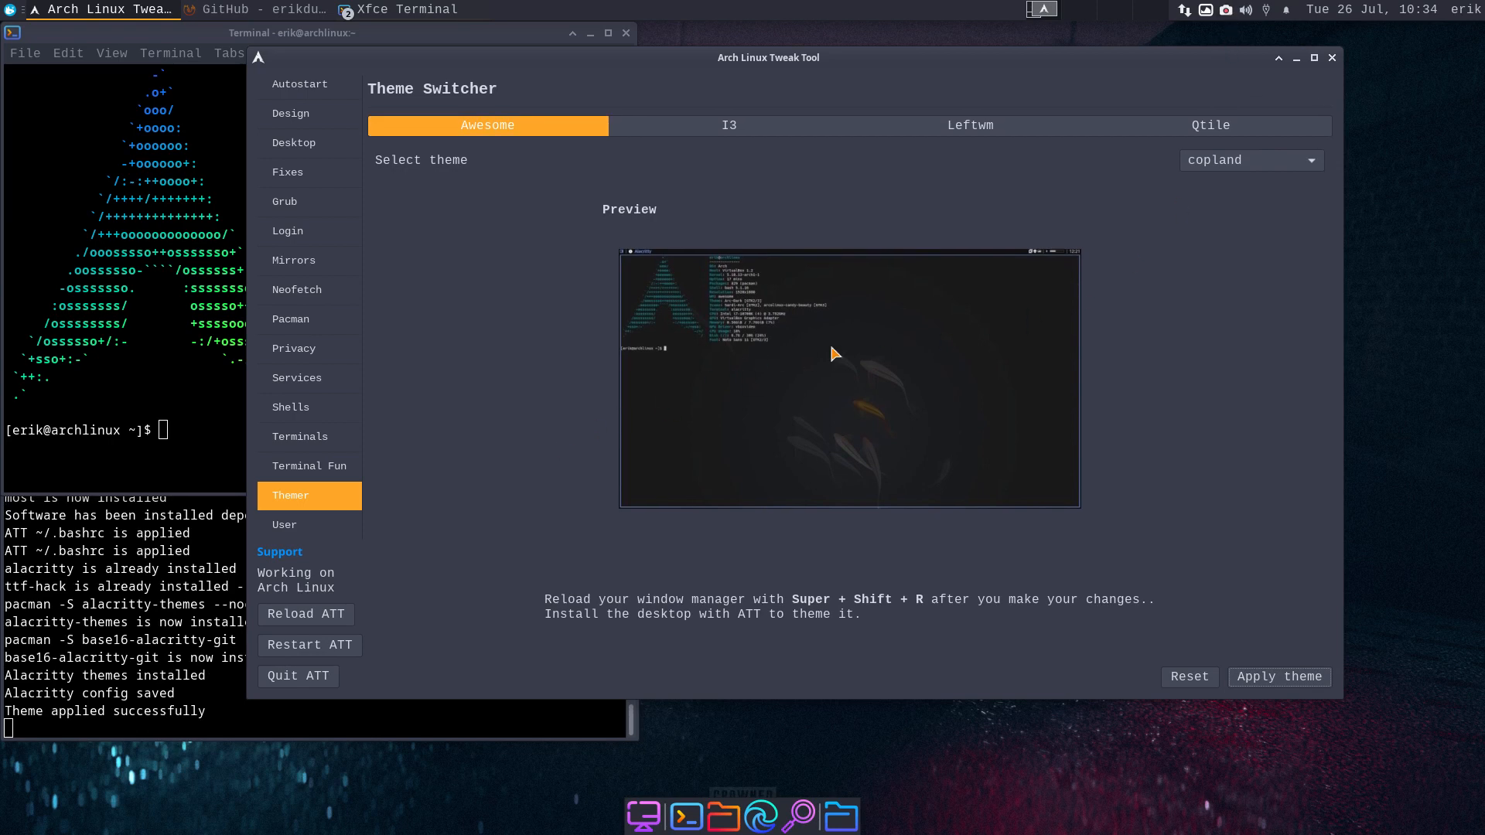
{"action": "left_click", "coordinate": [1249, 161]}
{"action": "left_click", "coordinate": [1249, 163]}
- Preview blackburn, multicolor, powerarrow and powerarrow-blue, then go to the User page
{"action": "left_click", "coordinate": [1249, 164]}
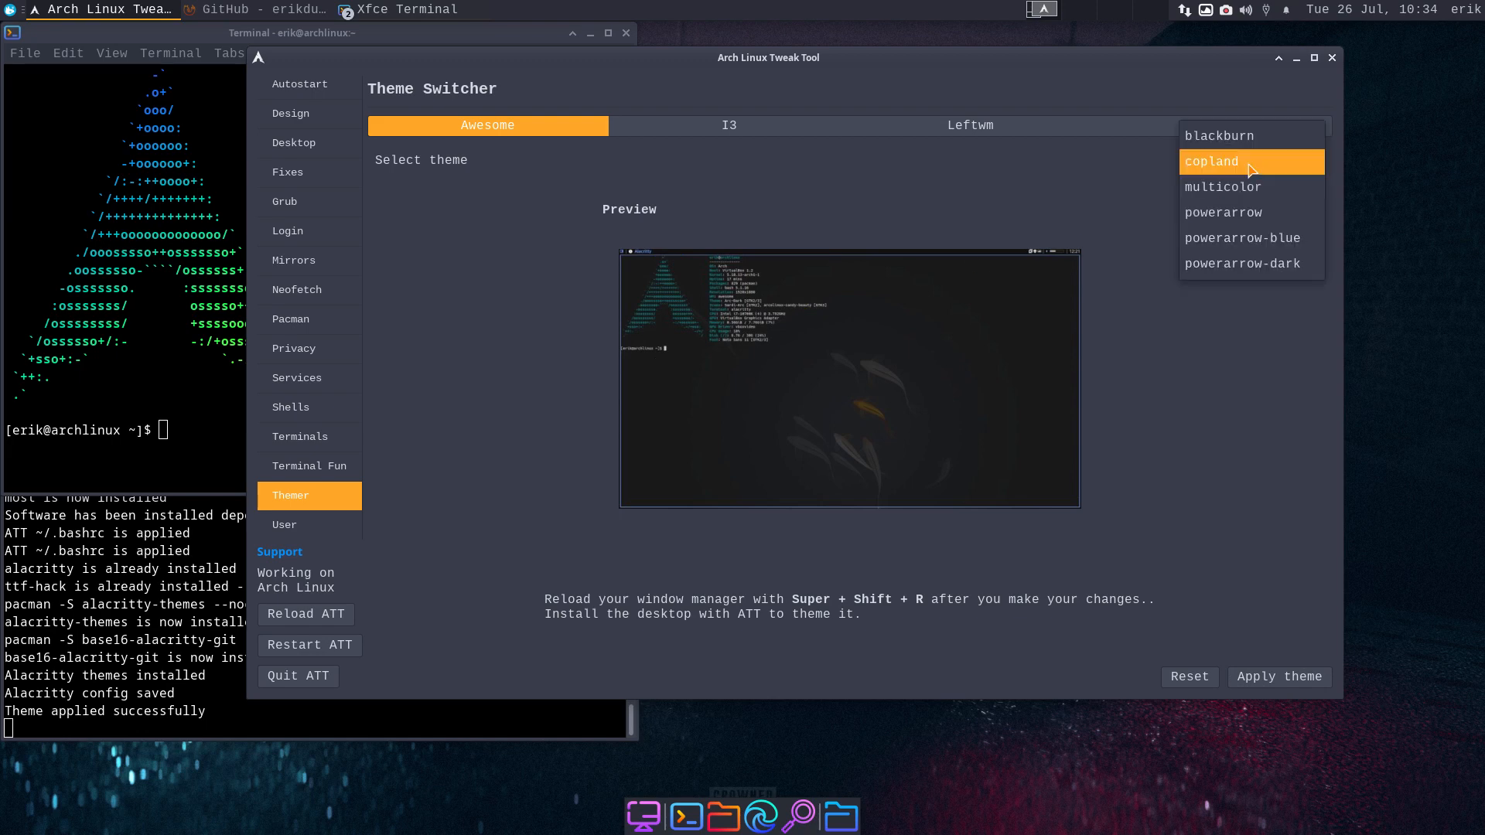
{"action": "left_click", "coordinate": [1251, 134]}
{"action": "left_click", "coordinate": [1251, 160]}
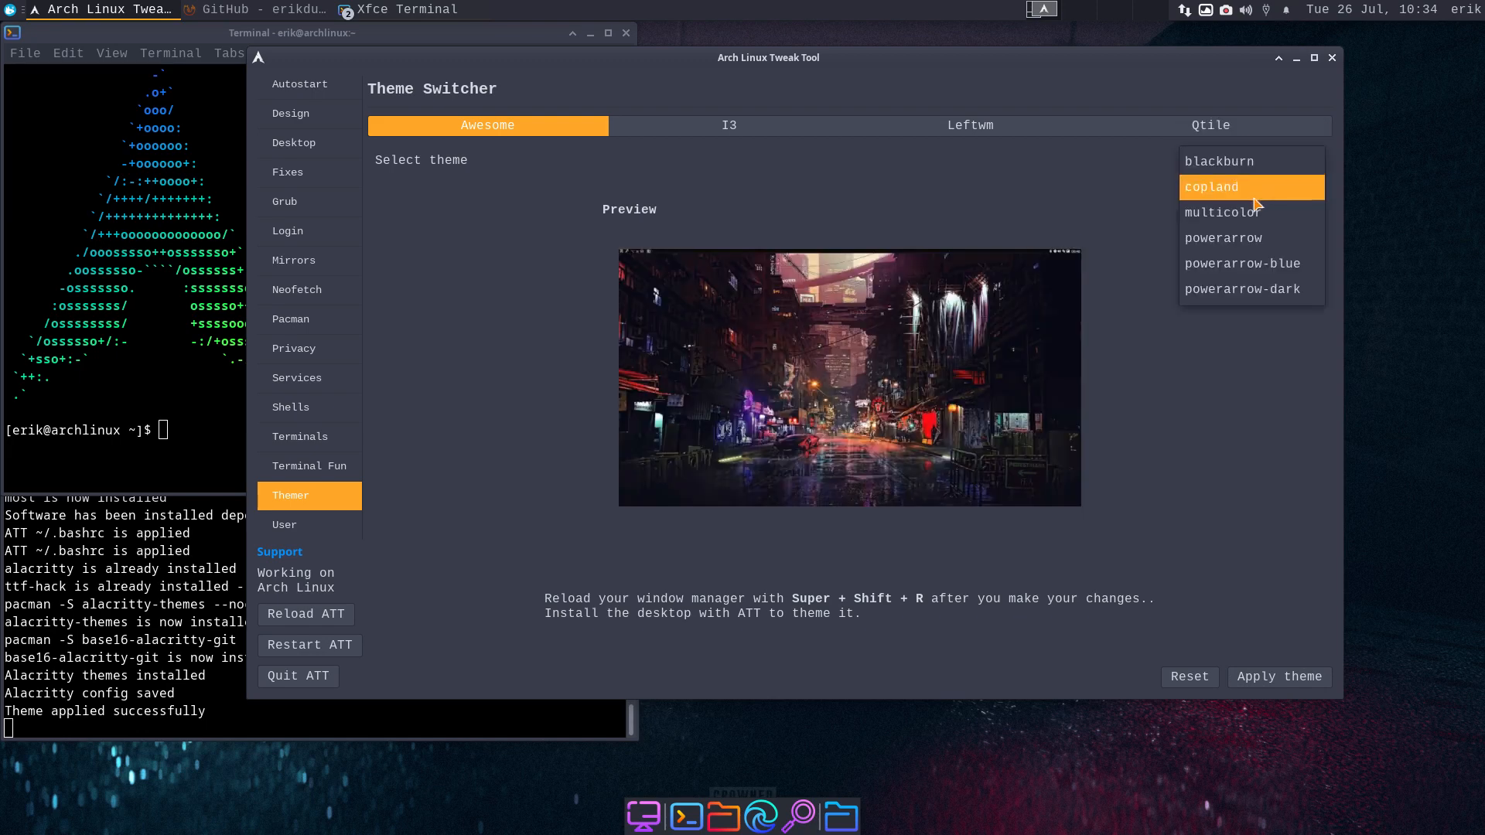
{"action": "left_click", "coordinate": [1254, 202]}
{"action": "left_click", "coordinate": [1257, 161]}
{"action": "left_click", "coordinate": [1260, 203]}
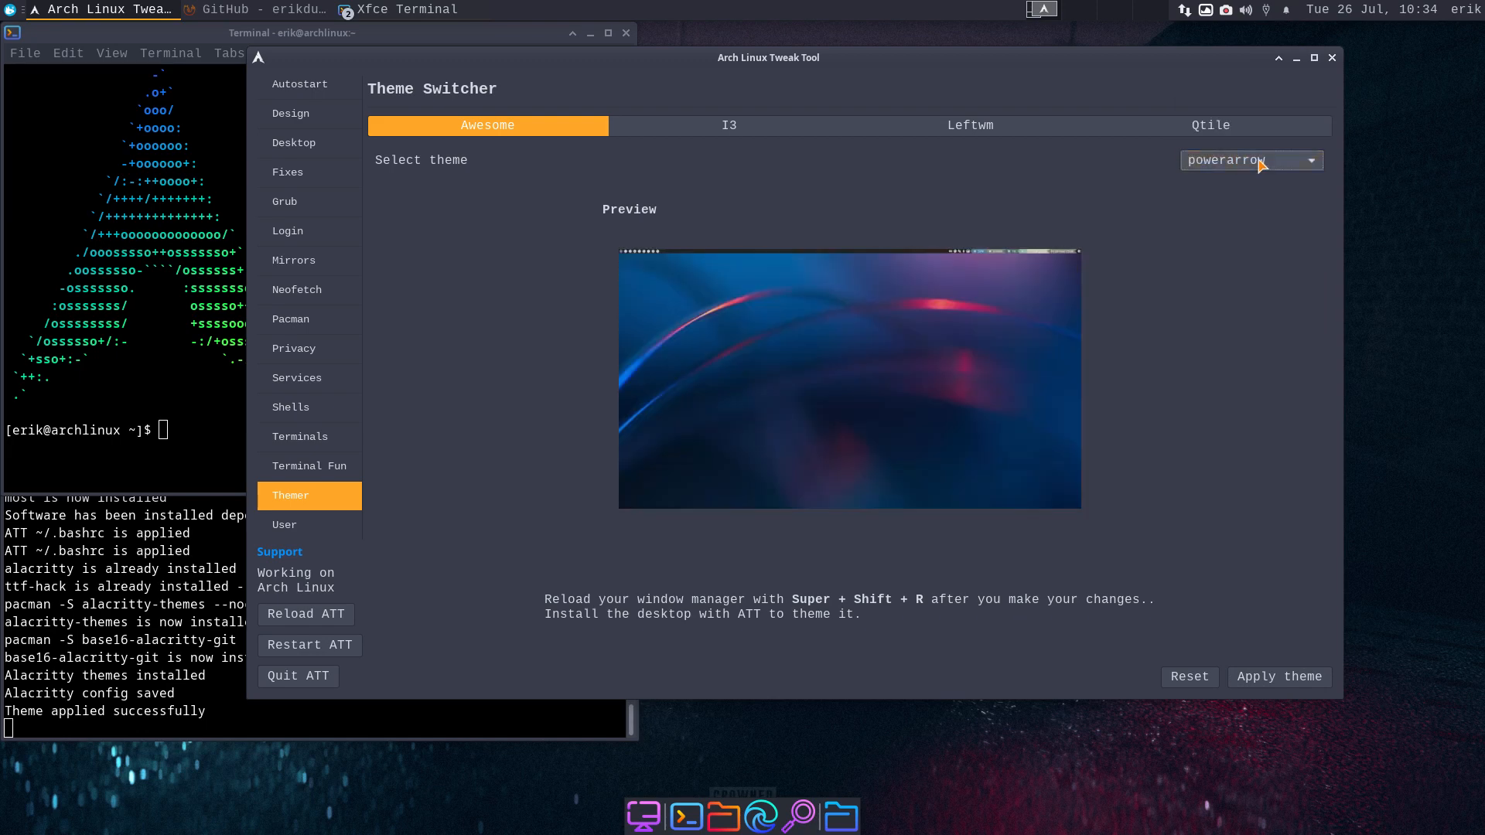
{"action": "left_click", "coordinate": [1261, 161]}
{"action": "left_click", "coordinate": [1260, 185]}
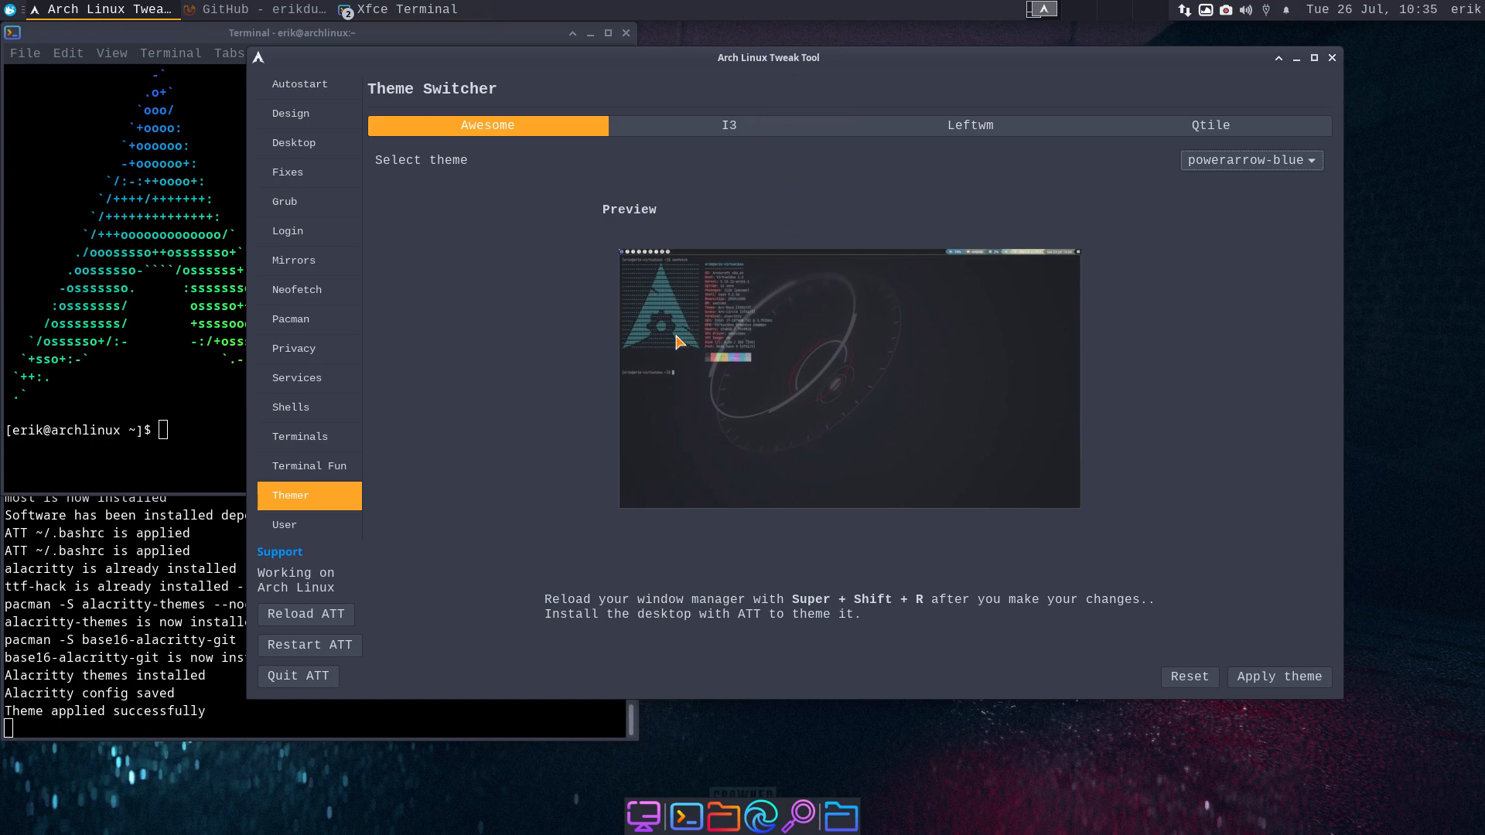
{"action": "left_click", "coordinate": [297, 530]}
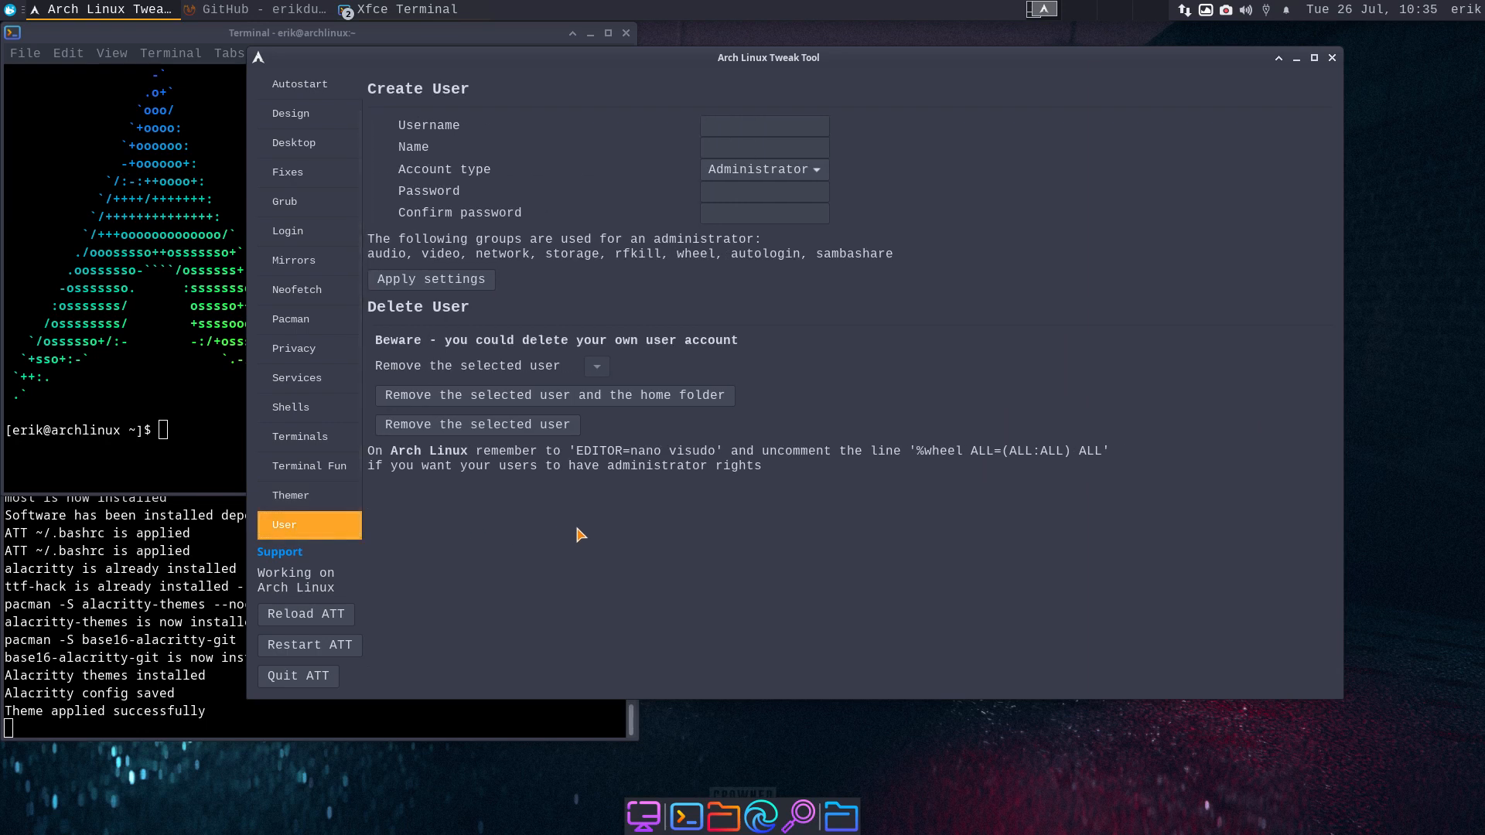
- Enter 'test' as username and name, dismissing the missing-fields warning
{"action": "left_click", "coordinate": [736, 131]}
{"action": "type", "text": "test"}
{"action": "key", "text": "Tab"}
{"action": "type", "text": "test"}
{"action": "left_click", "coordinate": [476, 280]}
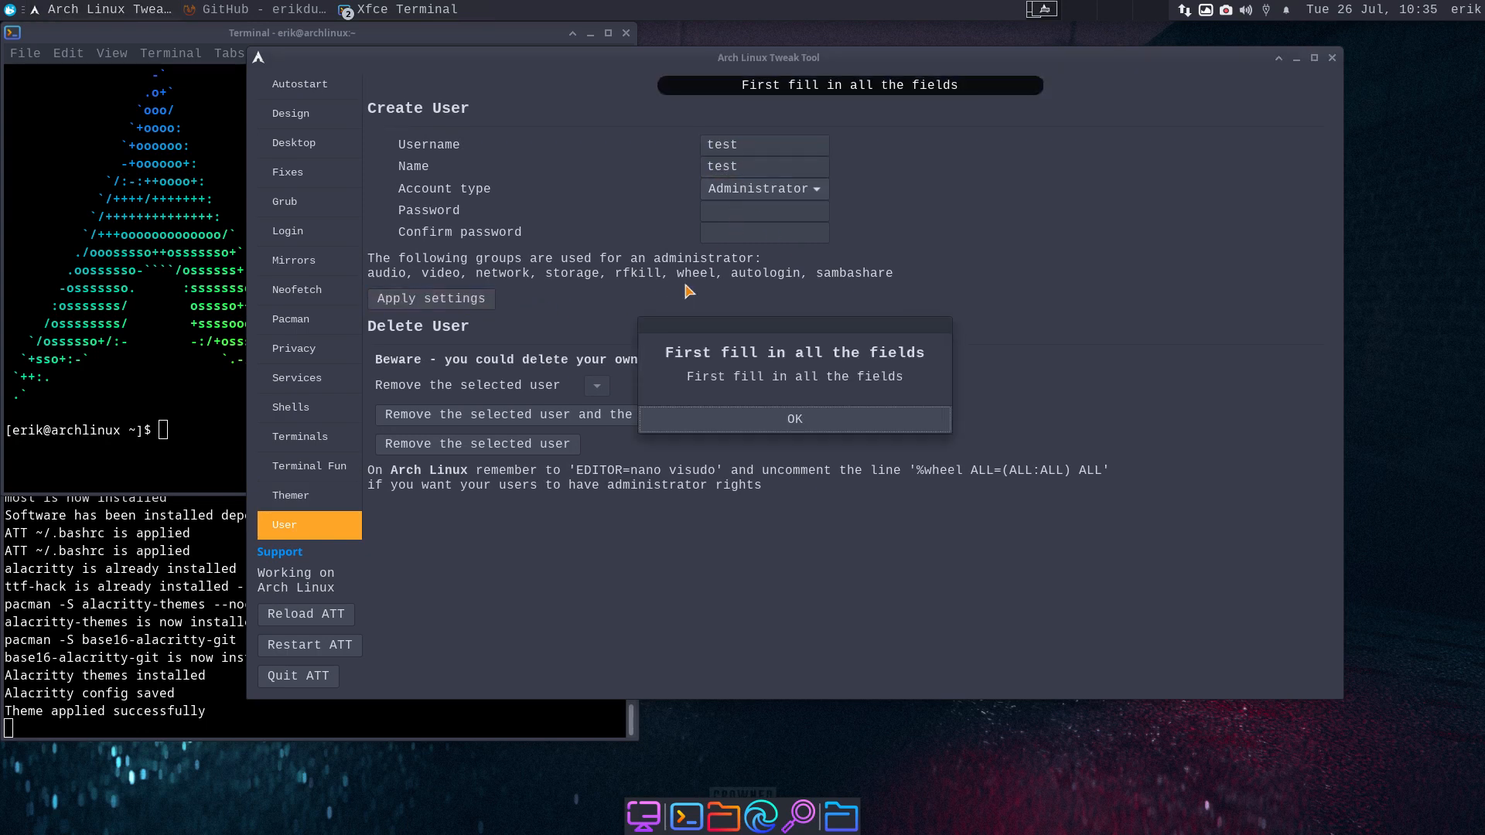
{"action": "left_click", "coordinate": [810, 420]}
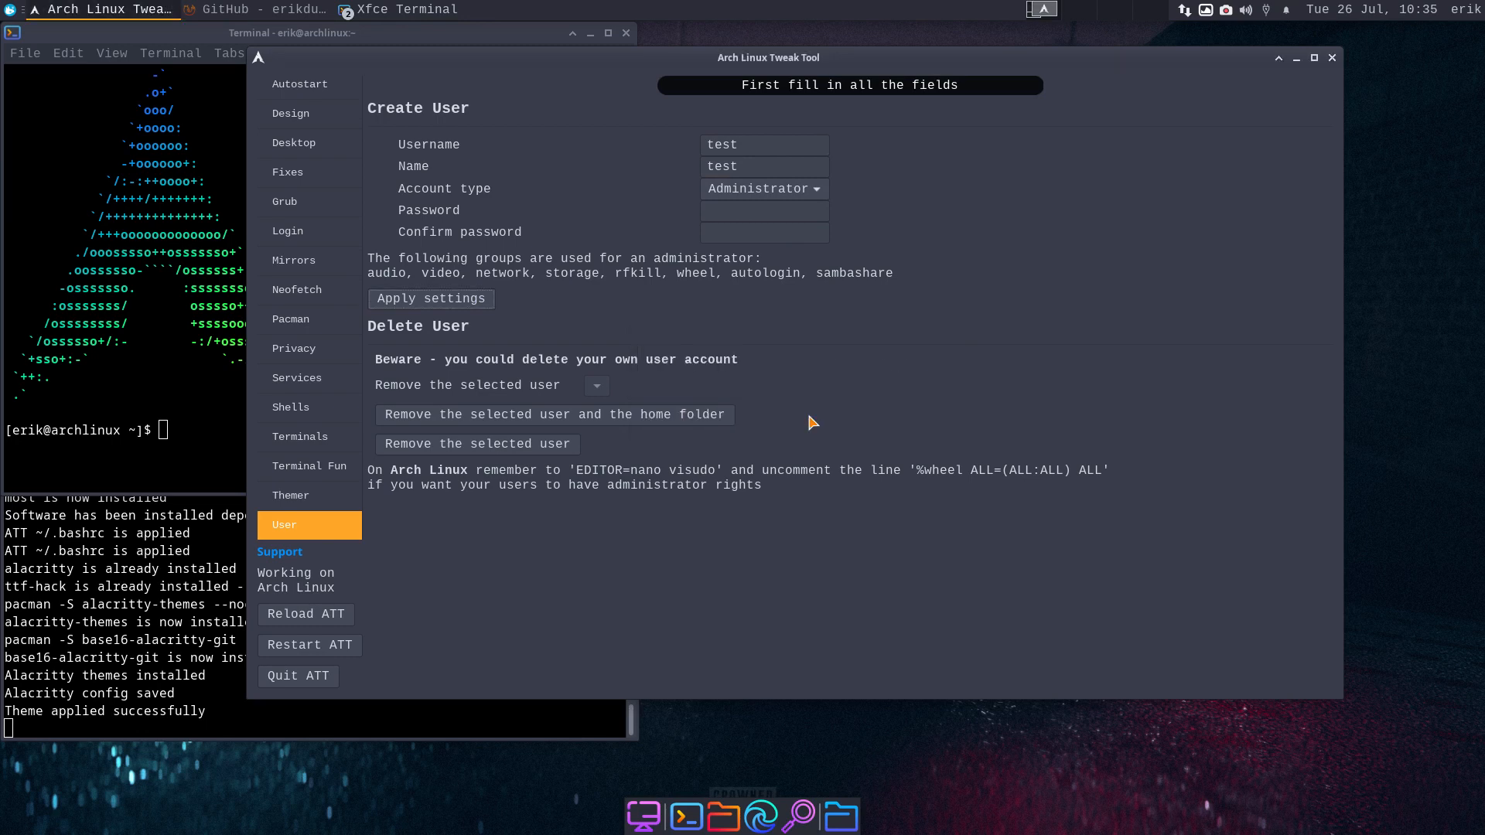
- Fill in the password fields, dismissing the password mismatch warning
{"action": "left_click", "coordinate": [744, 217]}
{"action": "type", "text": "••"}
{"action": "left_click", "coordinate": [740, 220]}
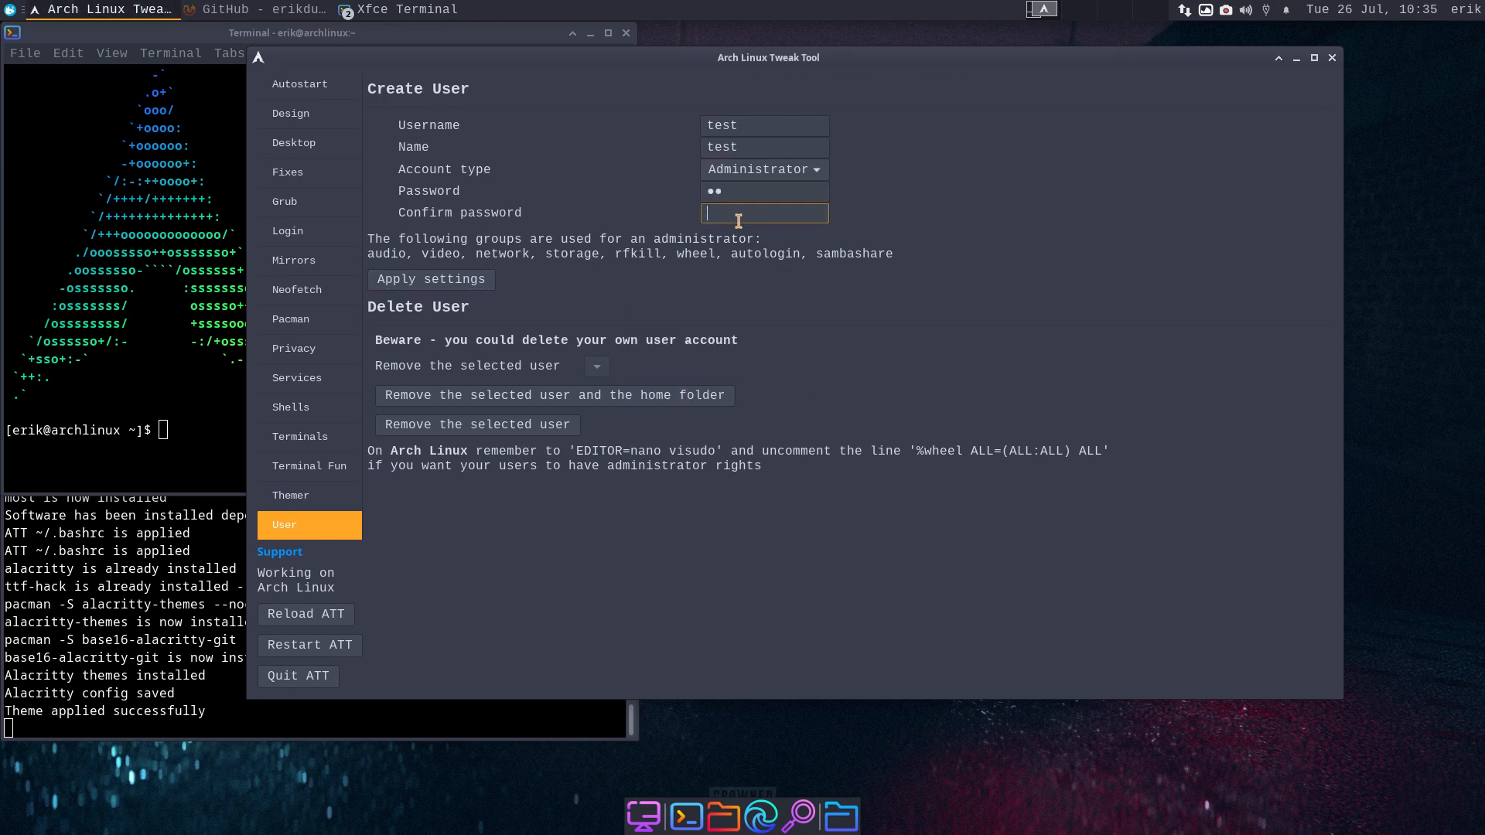
{"action": "type", "text": "•••••"}
{"action": "left_click", "coordinate": [468, 279]}
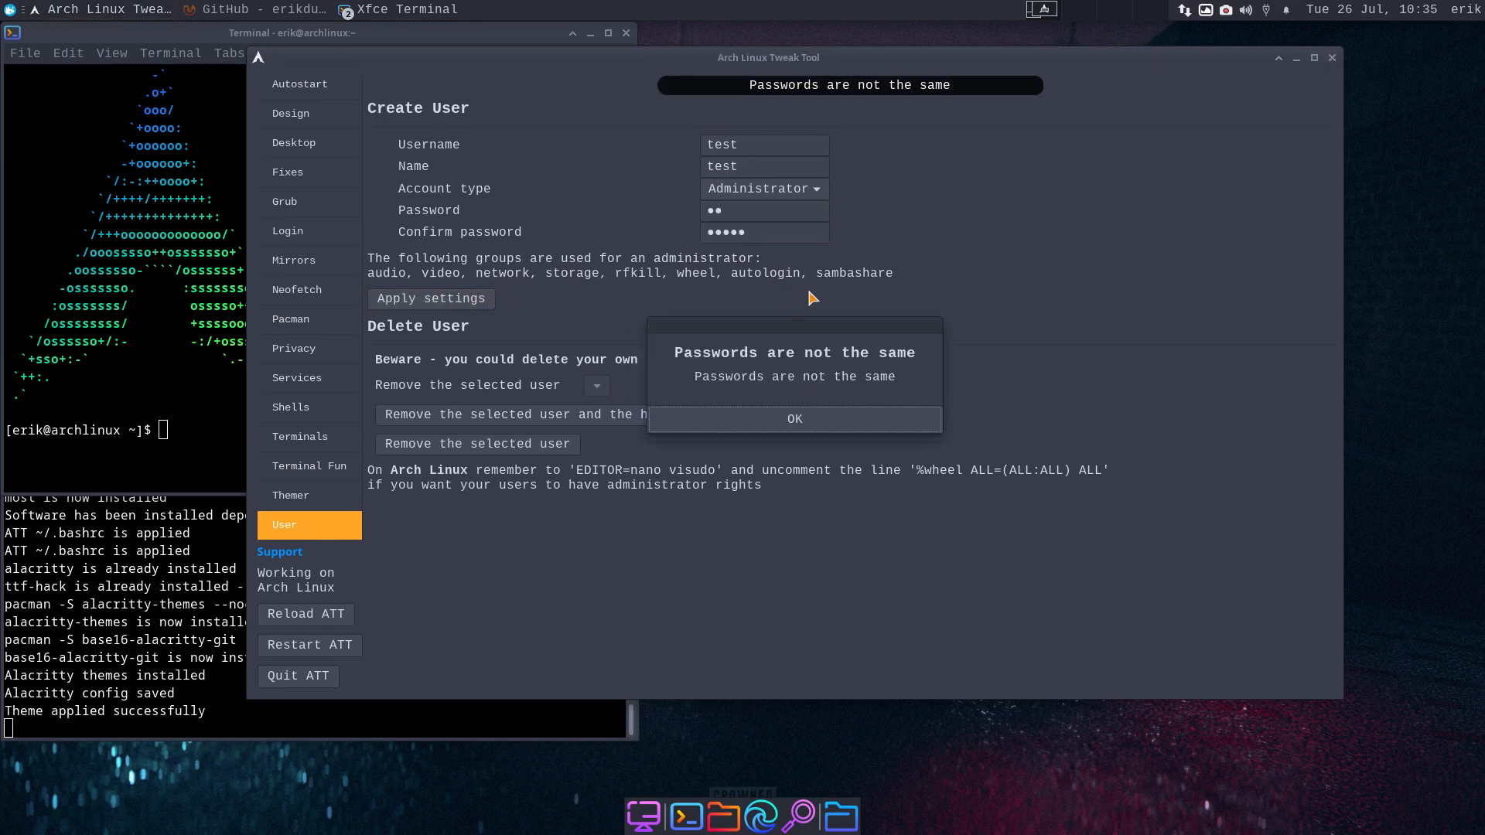
{"action": "left_click", "coordinate": [826, 426]}
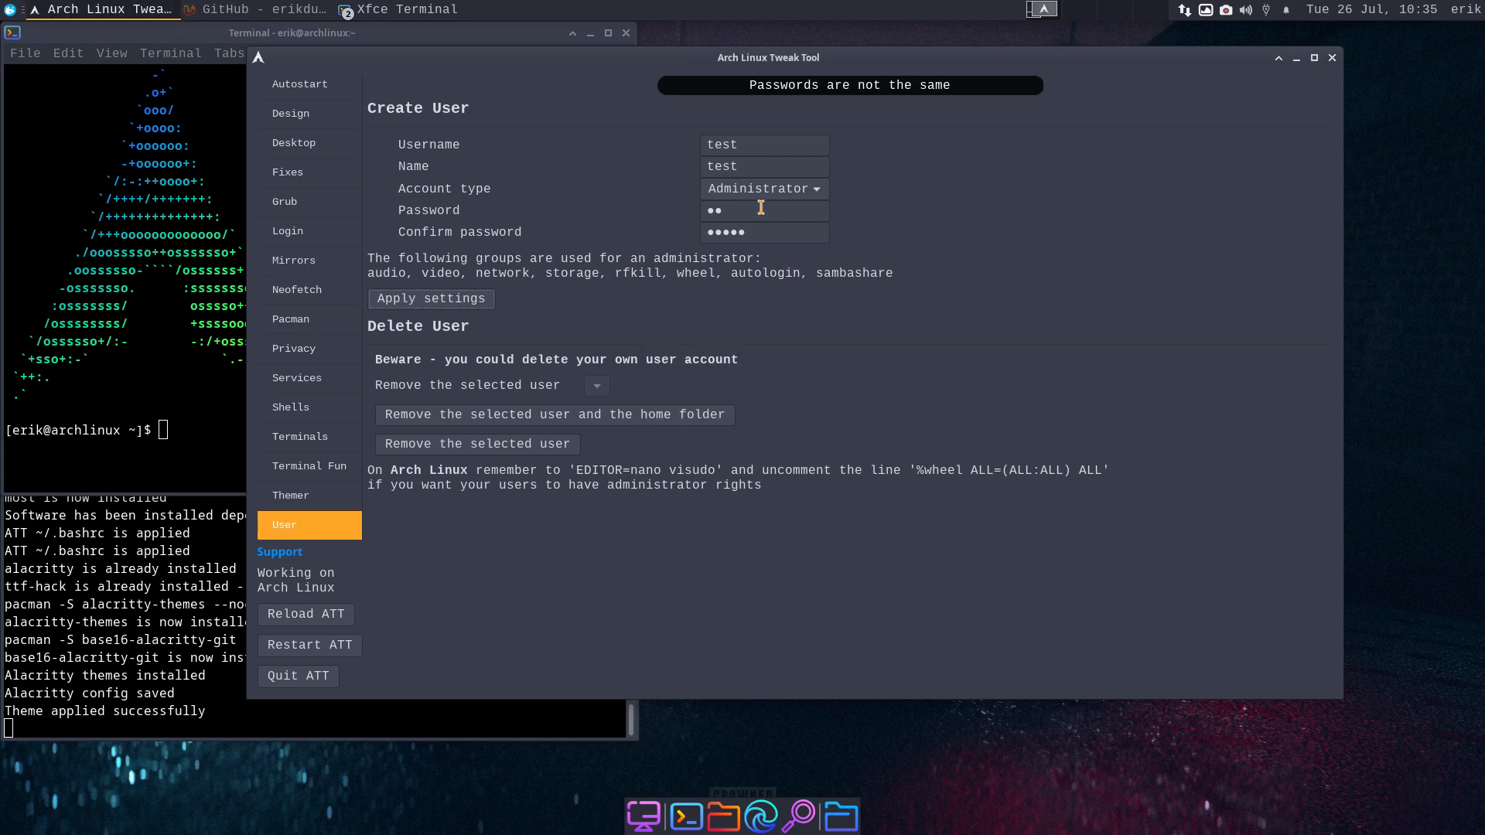
- Re-enter matching passwords and create the test user
{"action": "type", "text": "••••"}
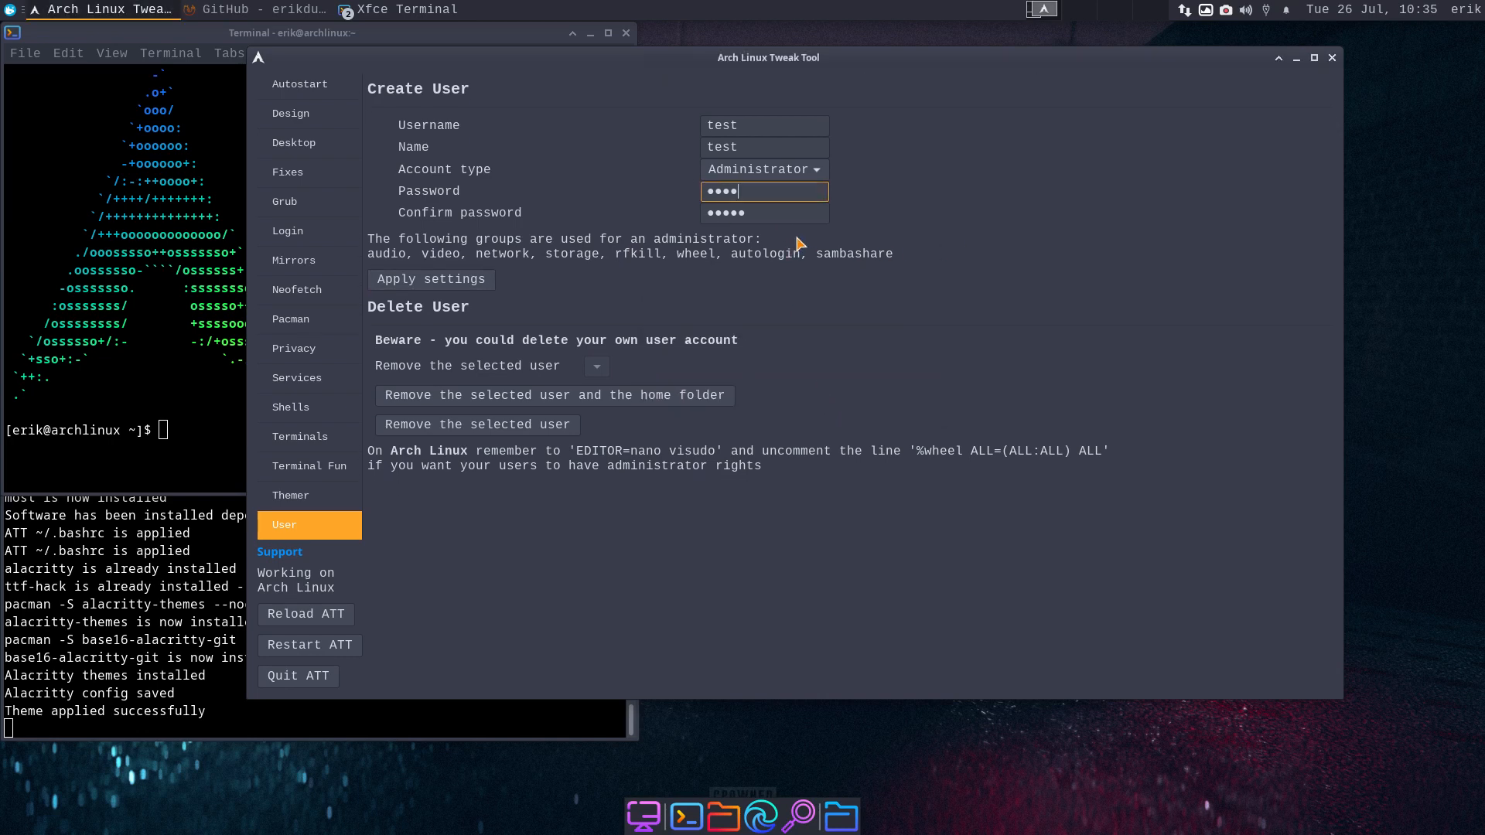
{"action": "key", "text": "Tab"}
{"action": "type", "text": "••••"}
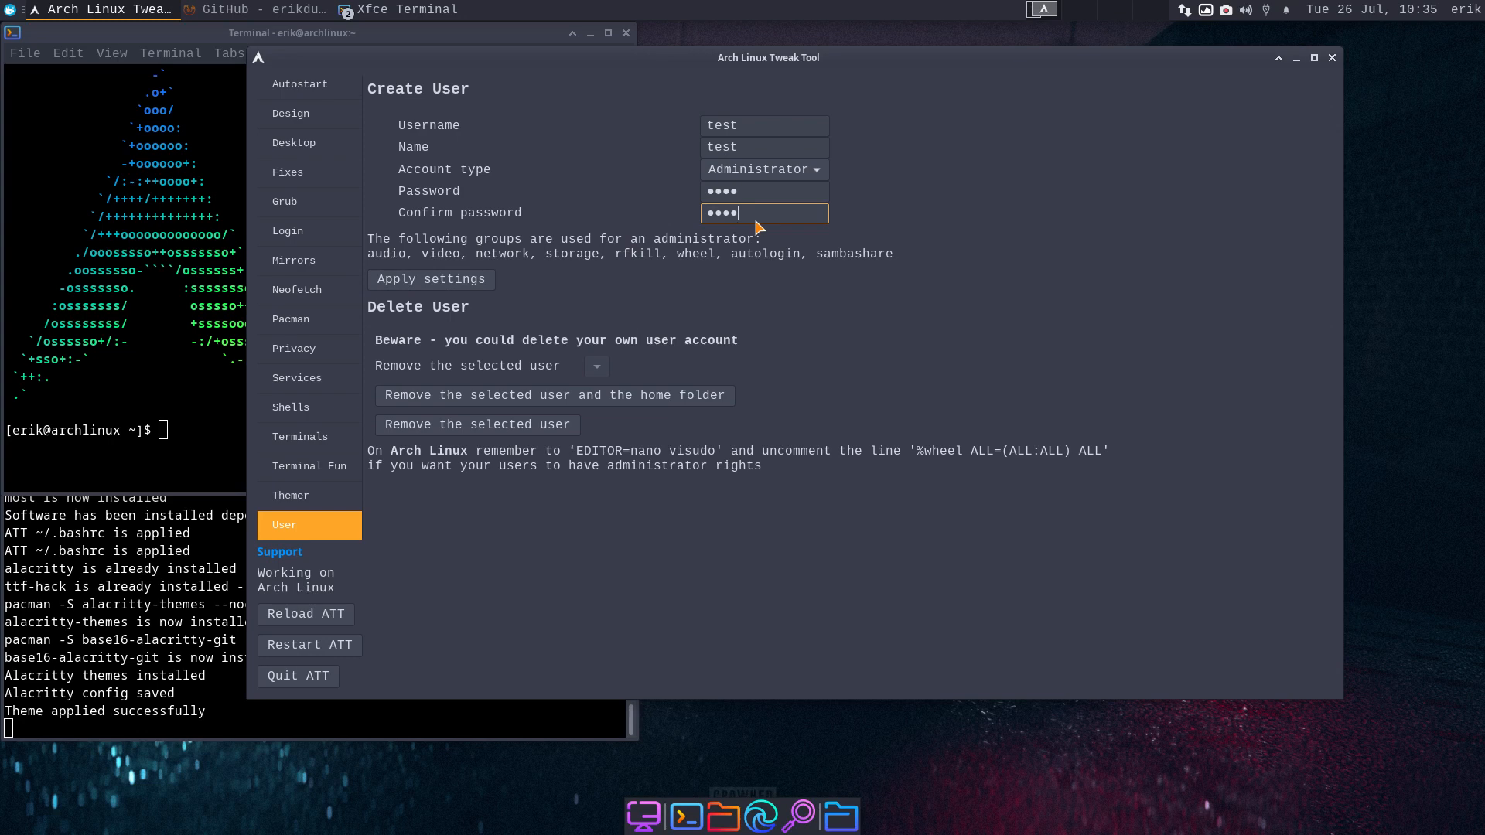
{"action": "left_click", "coordinate": [475, 284]}
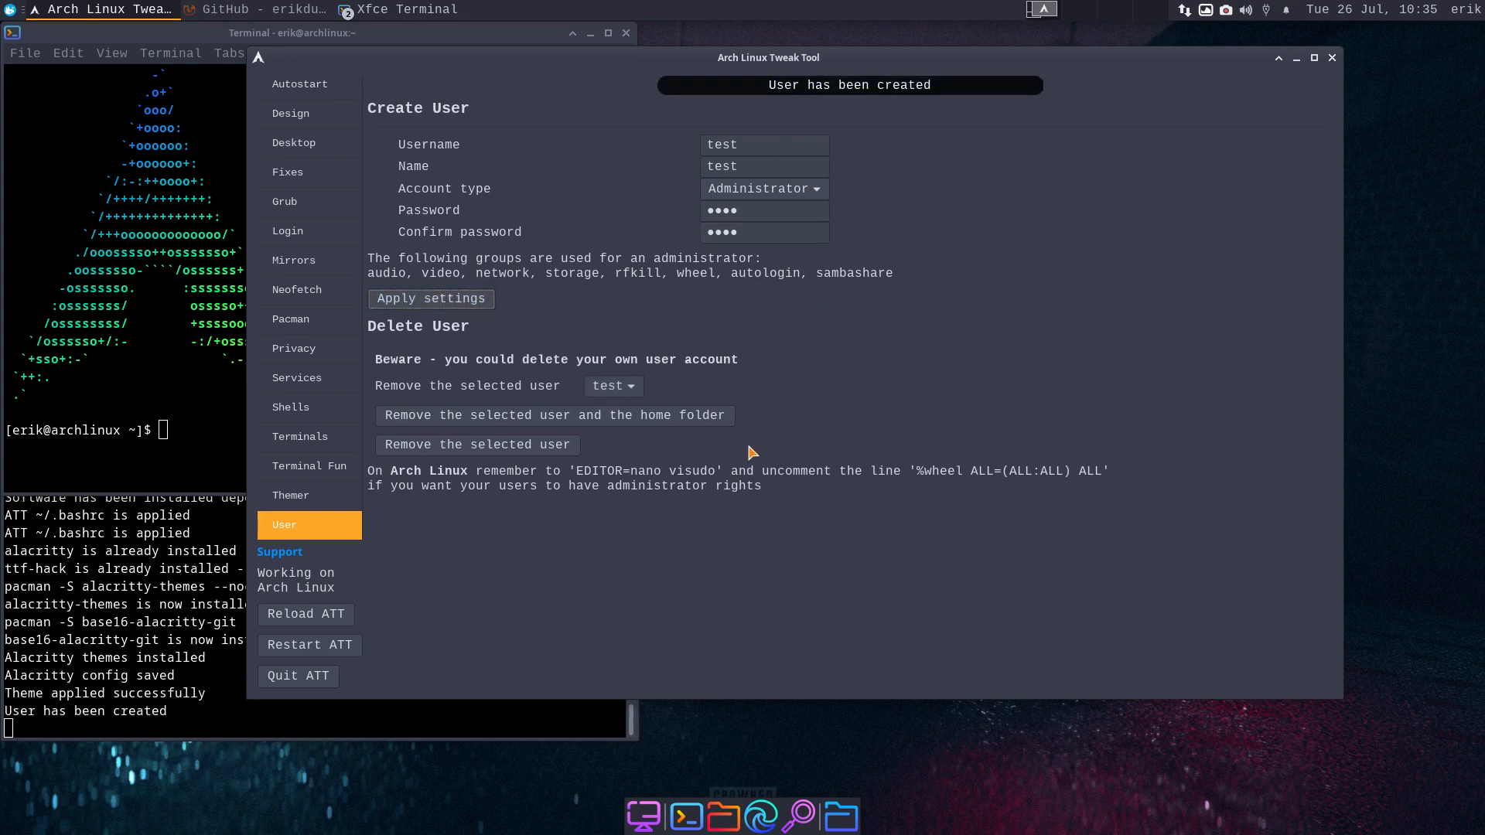
- Remove the test user and its home folder, then close Arch Linux Tweak Tool
{"action": "left_click", "coordinate": [632, 393]}
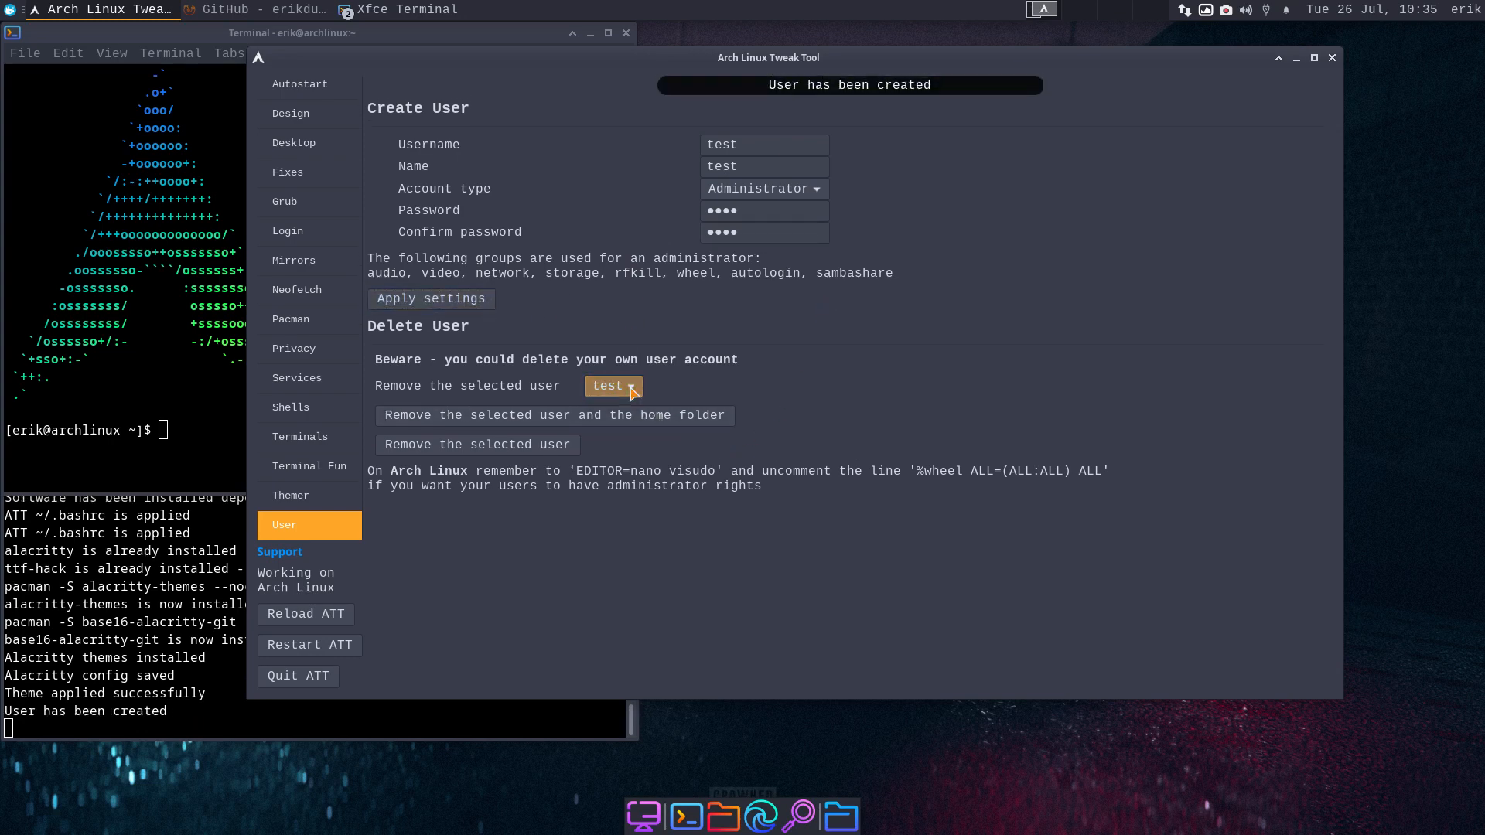
{"action": "left_click", "coordinate": [633, 392]}
{"action": "left_click", "coordinate": [581, 404]}
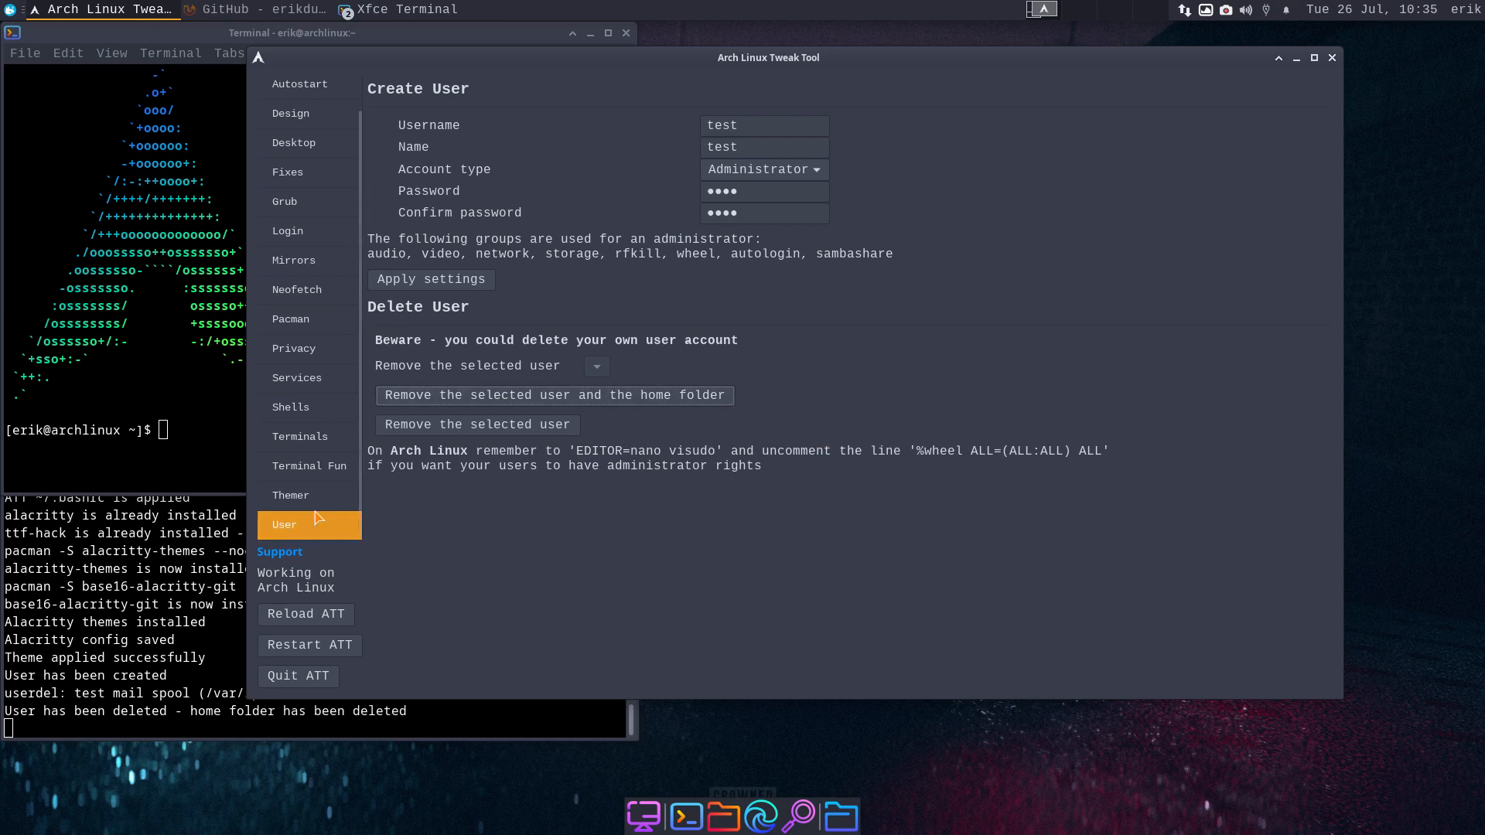
{"action": "scroll", "coordinate": [310, 473], "scroll_direction": "up", "scroll_amount": 1}
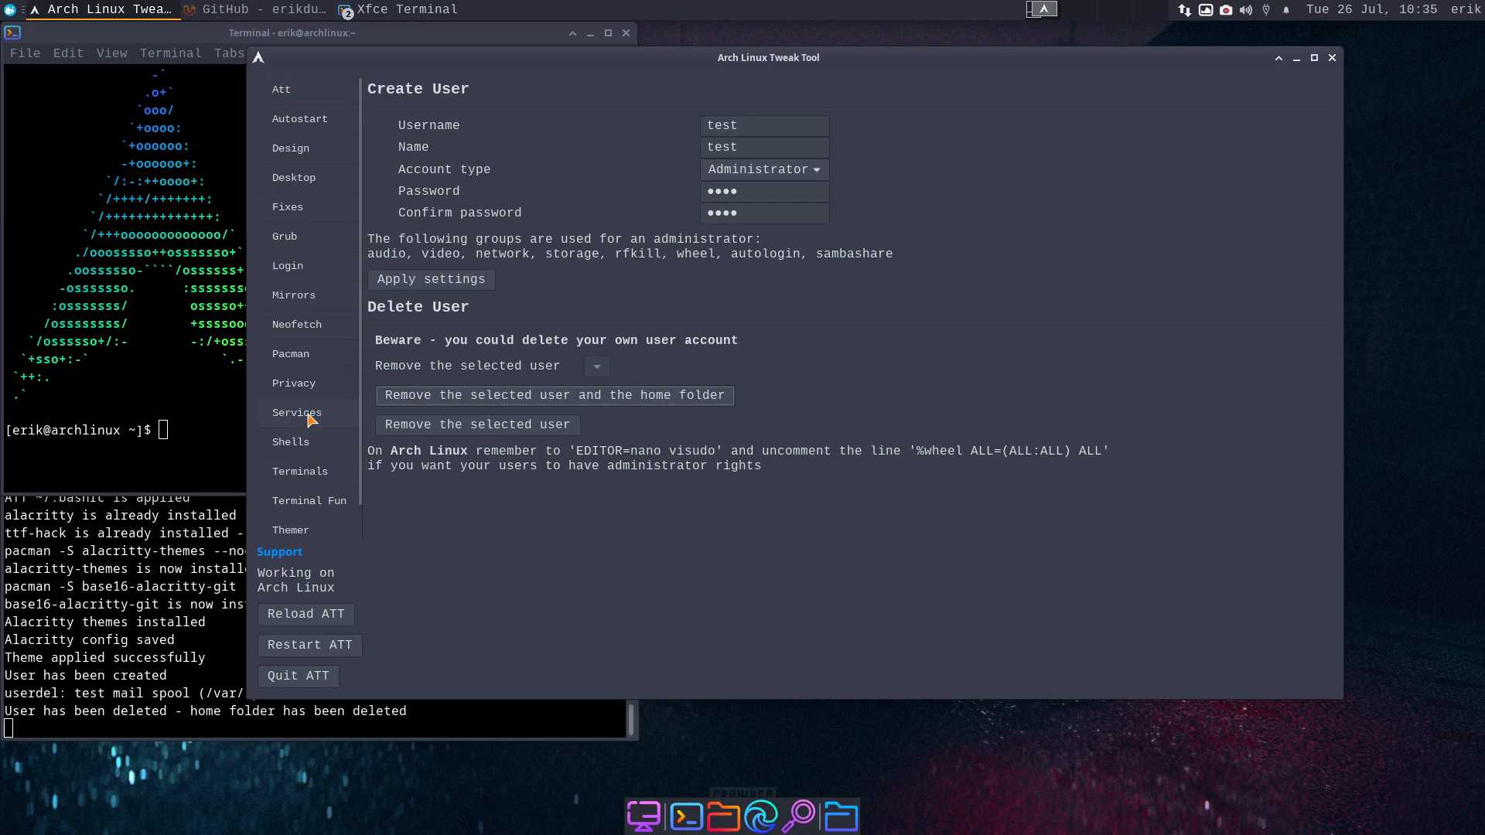
{"action": "left_click", "coordinate": [1332, 57]}
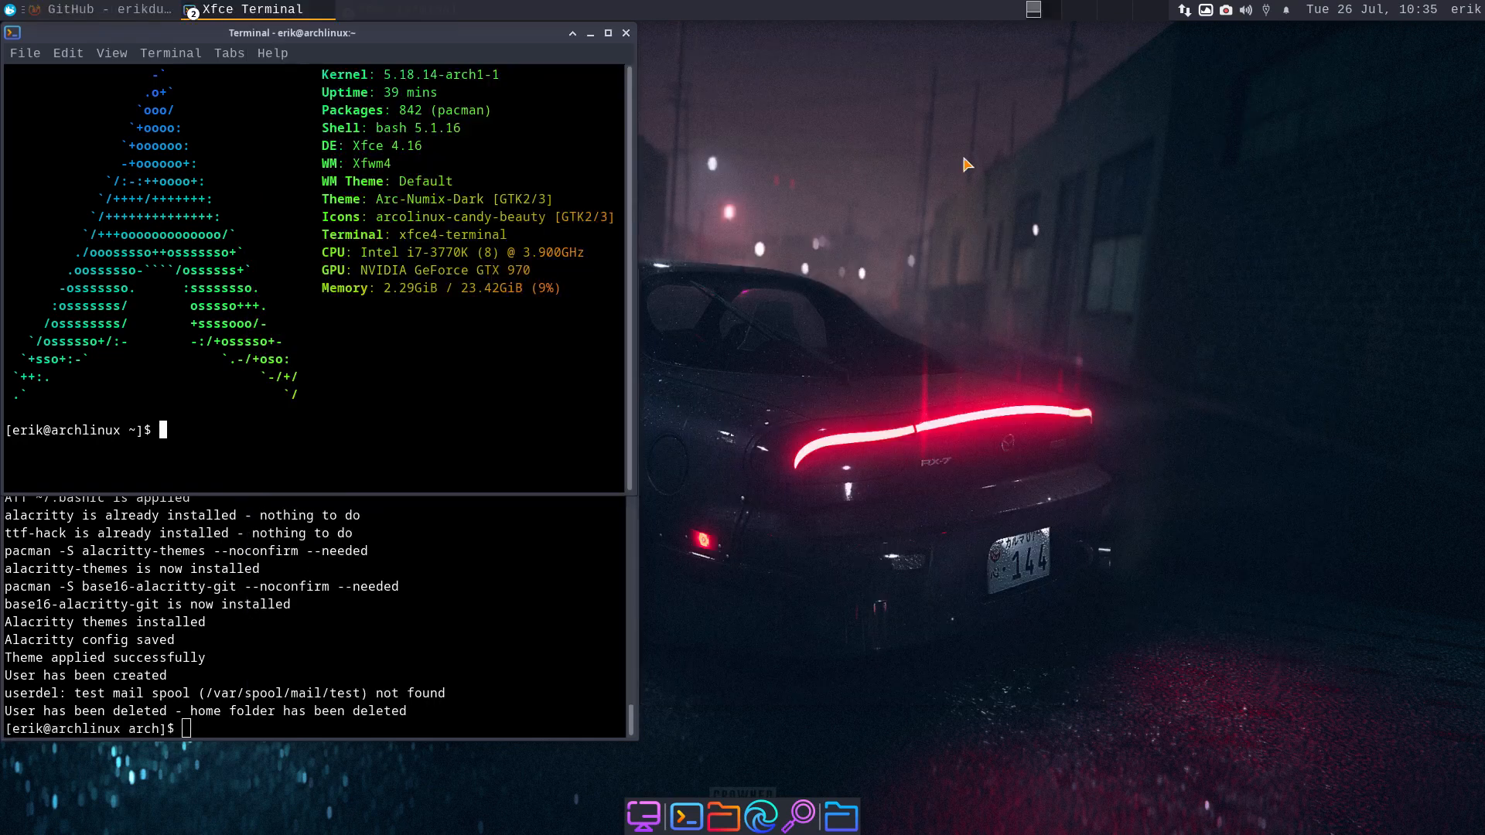
- Close both open terminal windows
{"action": "left_click", "coordinate": [626, 34]}
{"action": "left_click", "coordinate": [630, 280]}
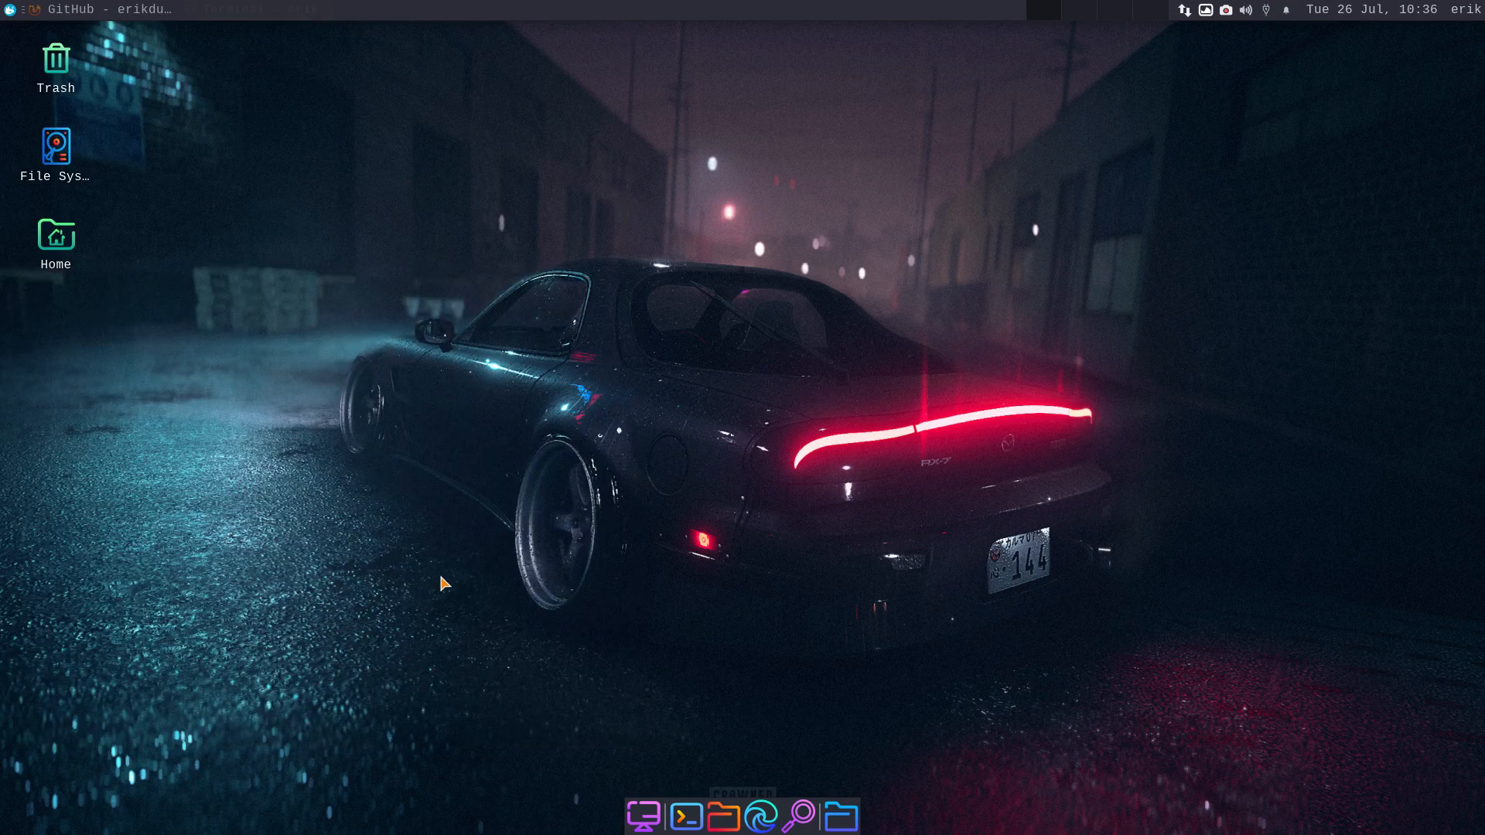
{"action": "left_click", "coordinate": [10, 13]}
- Open the Whisker Menu button's Appearance properties and bring up the icon picker
{"action": "right_click", "coordinate": [10, 13]}
{"action": "right_click", "coordinate": [10, 14]}
{"action": "right_click", "coordinate": [10, 14]}
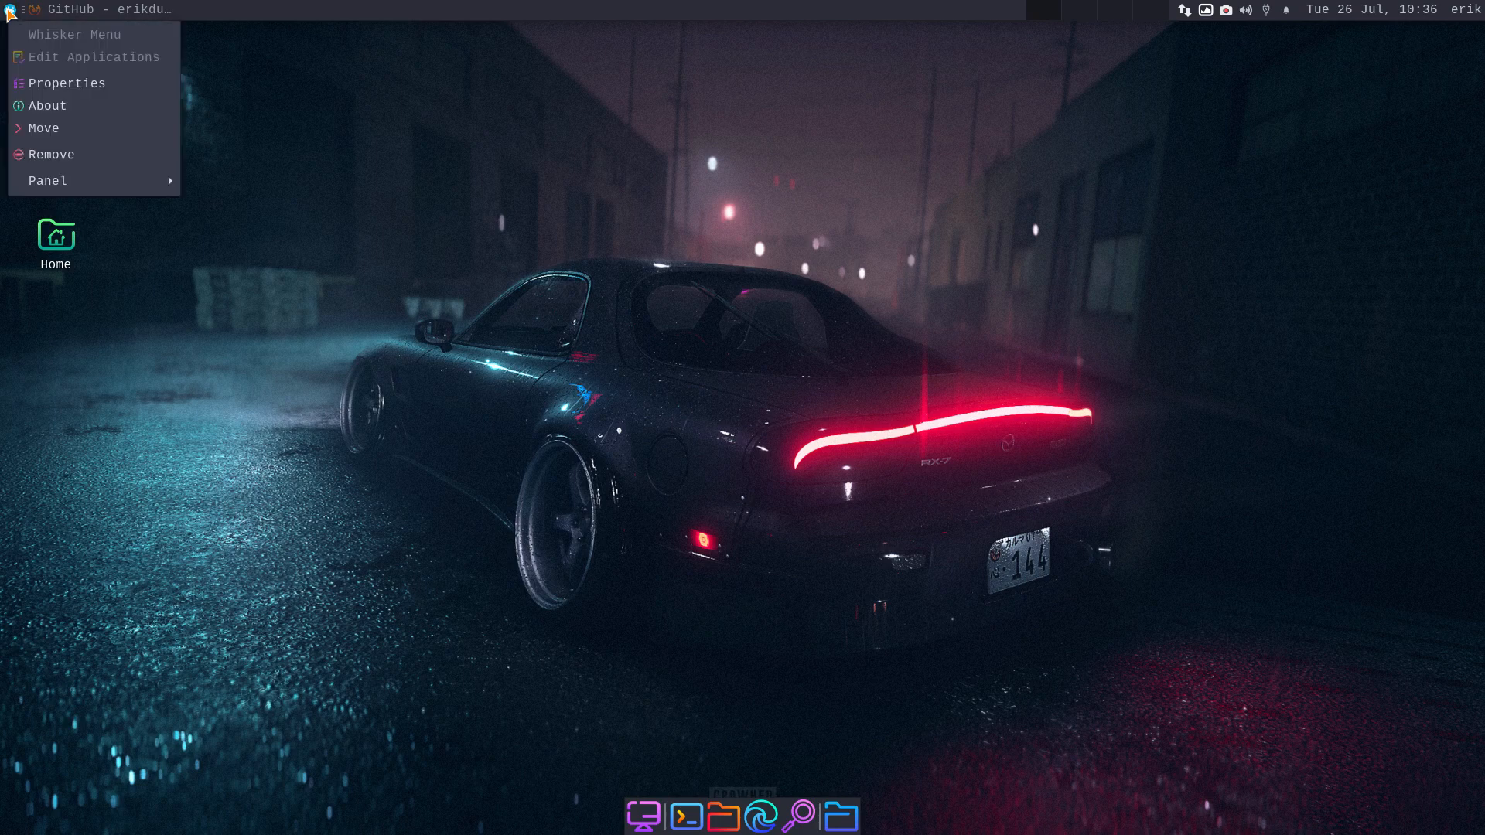
{"action": "left_click", "coordinate": [77, 83]}
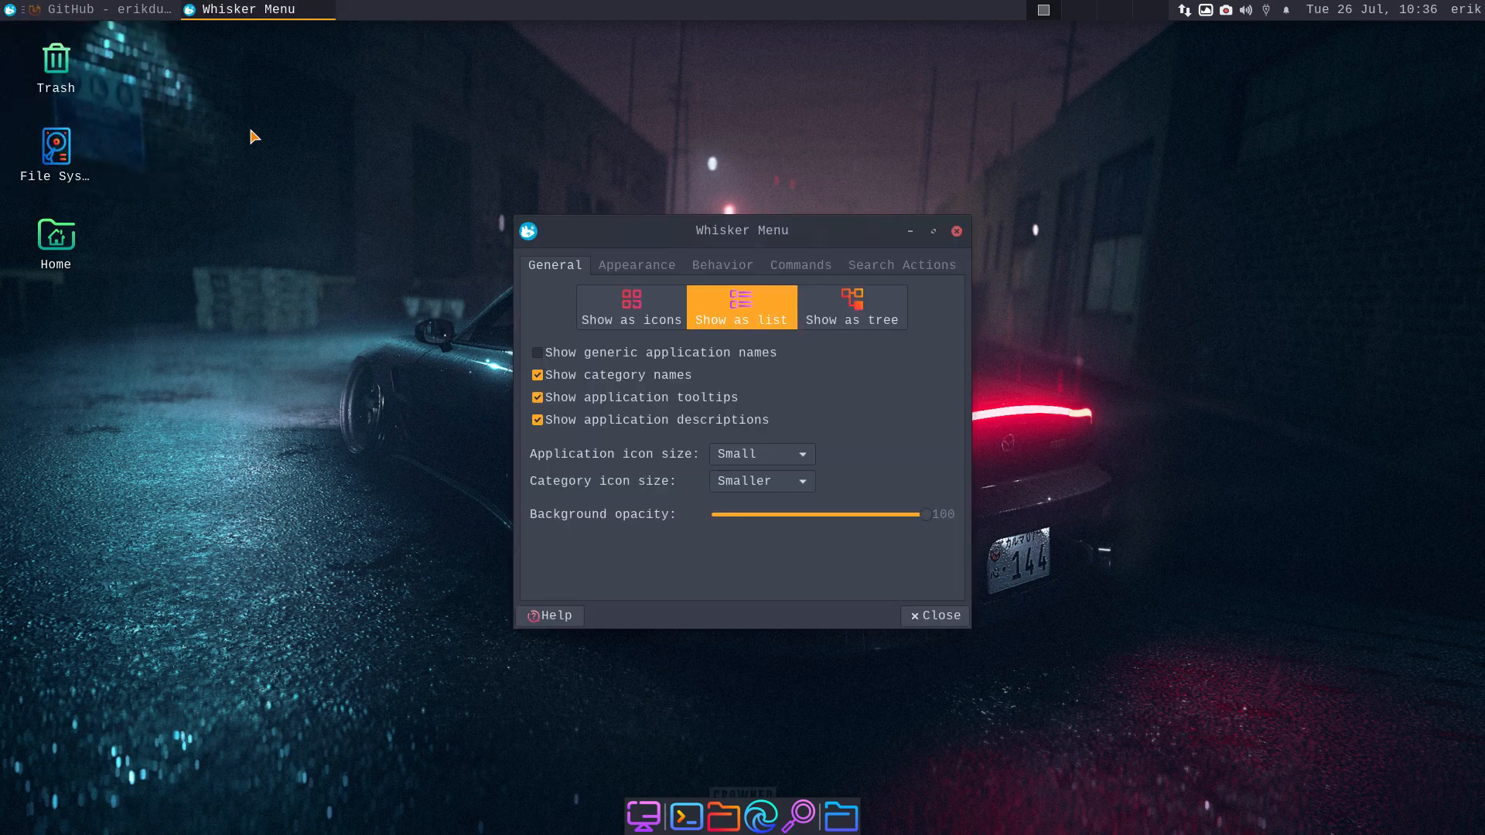
{"action": "left_click", "coordinate": [645, 267]}
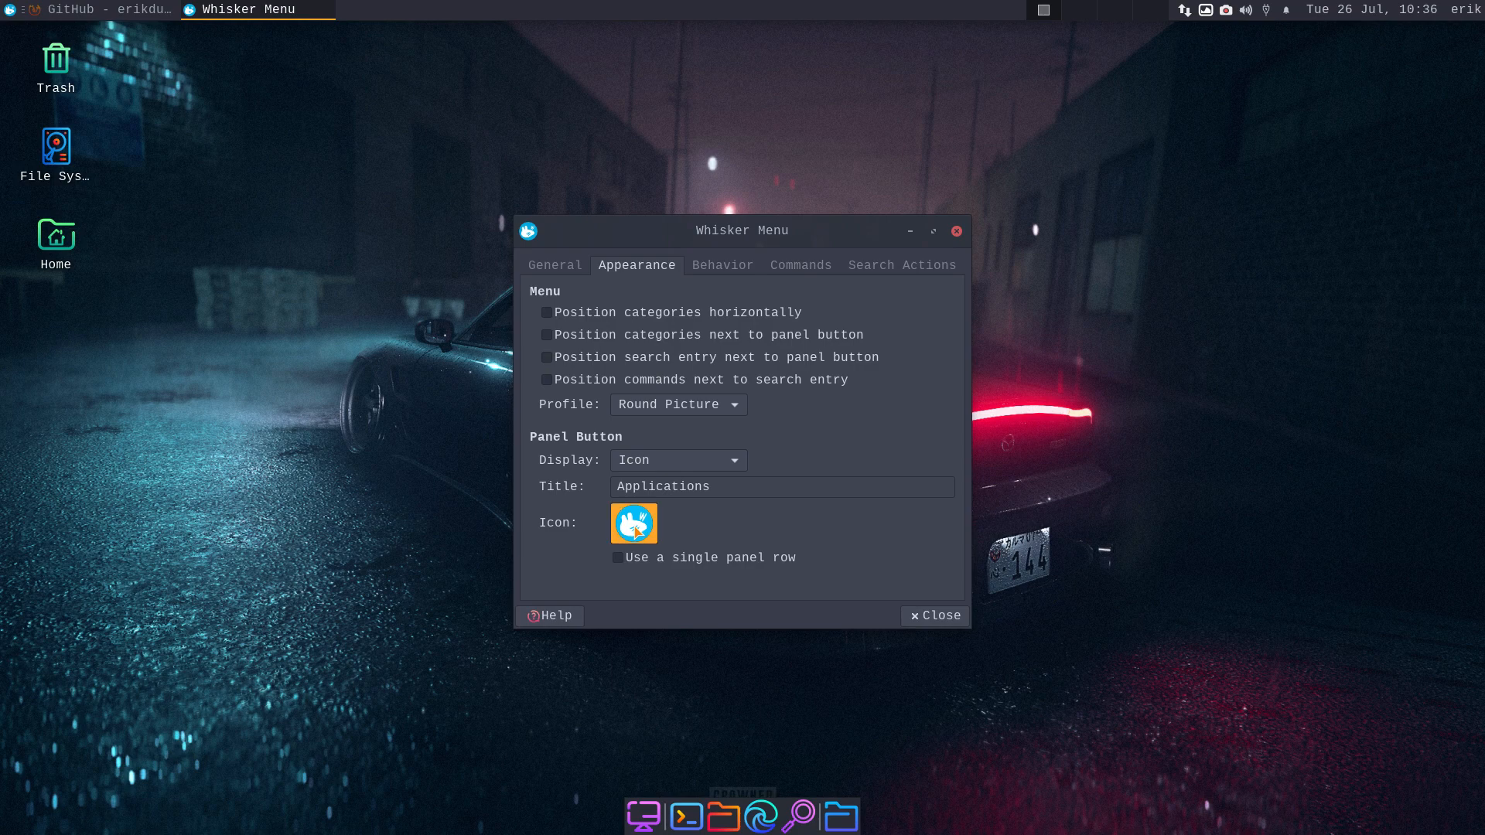
{"action": "left_click", "coordinate": [636, 526]}
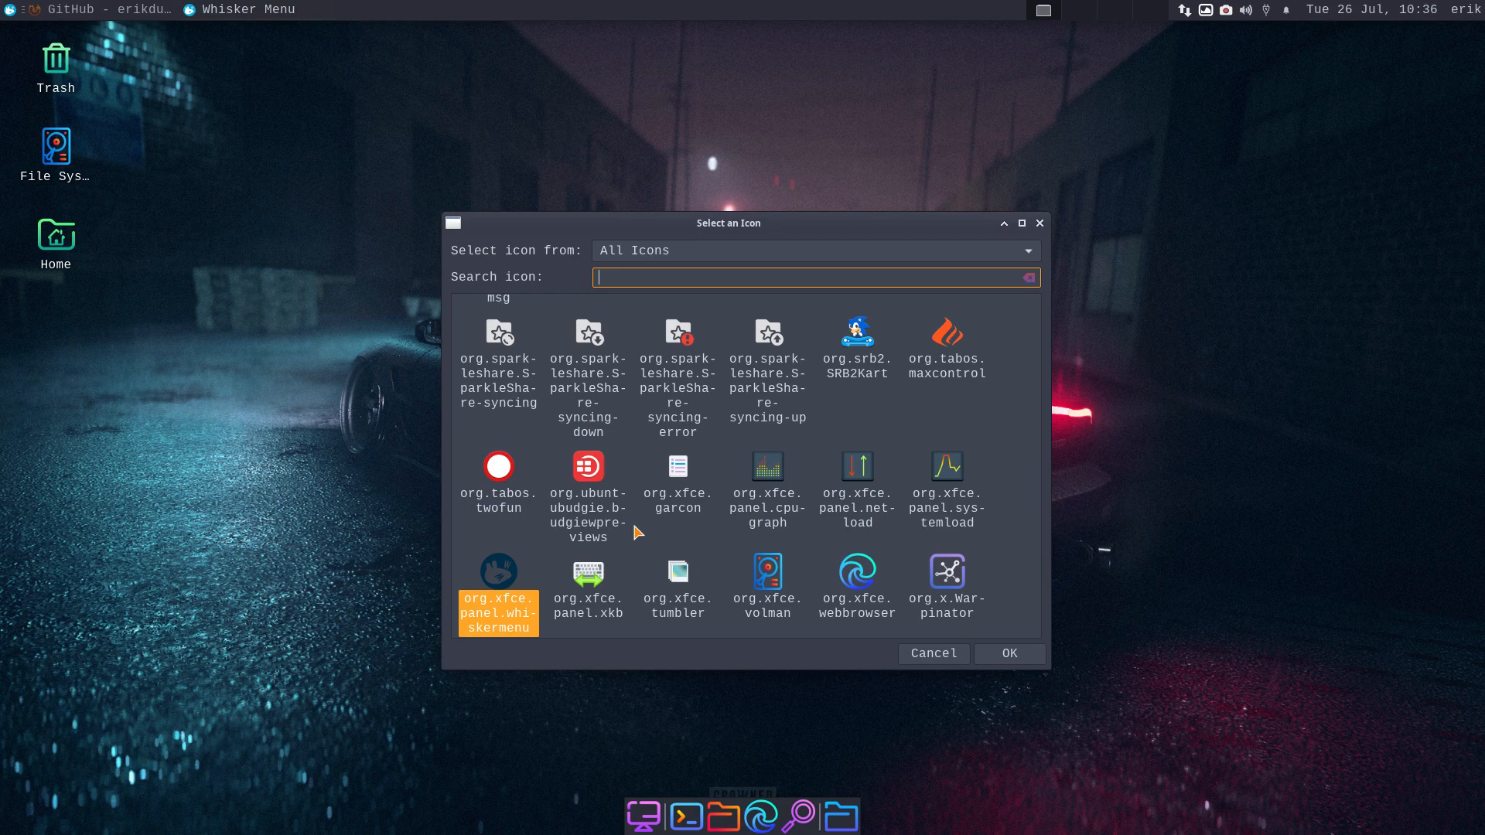
- Search icons for 'distribu', apply distributor-logo-artix to the menu button, and close settings
{"action": "type", "text": "start"}
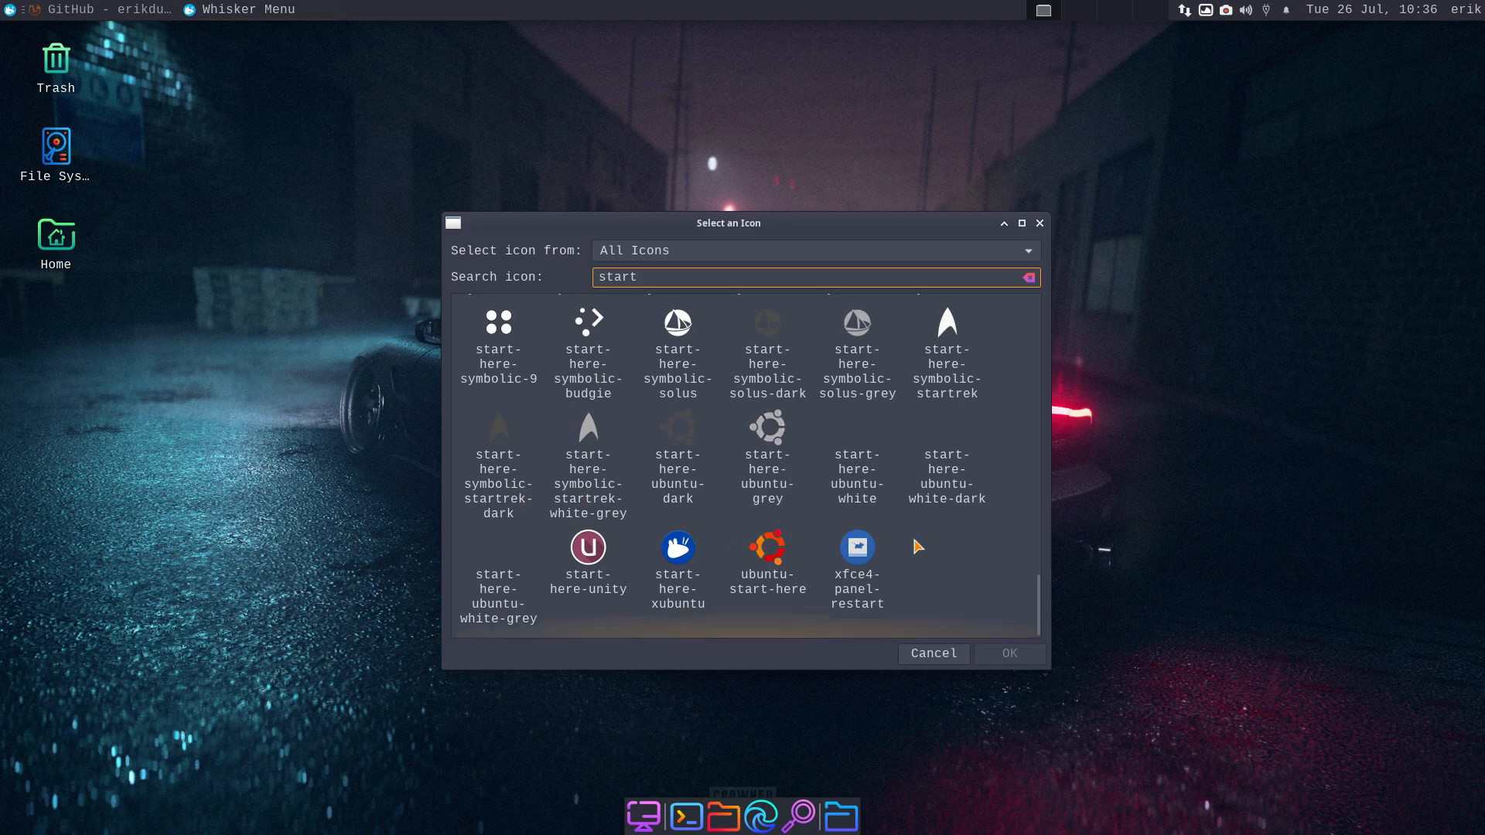
{"action": "scroll", "coordinate": [916, 542], "scroll_direction": "up", "scroll_amount": 1}
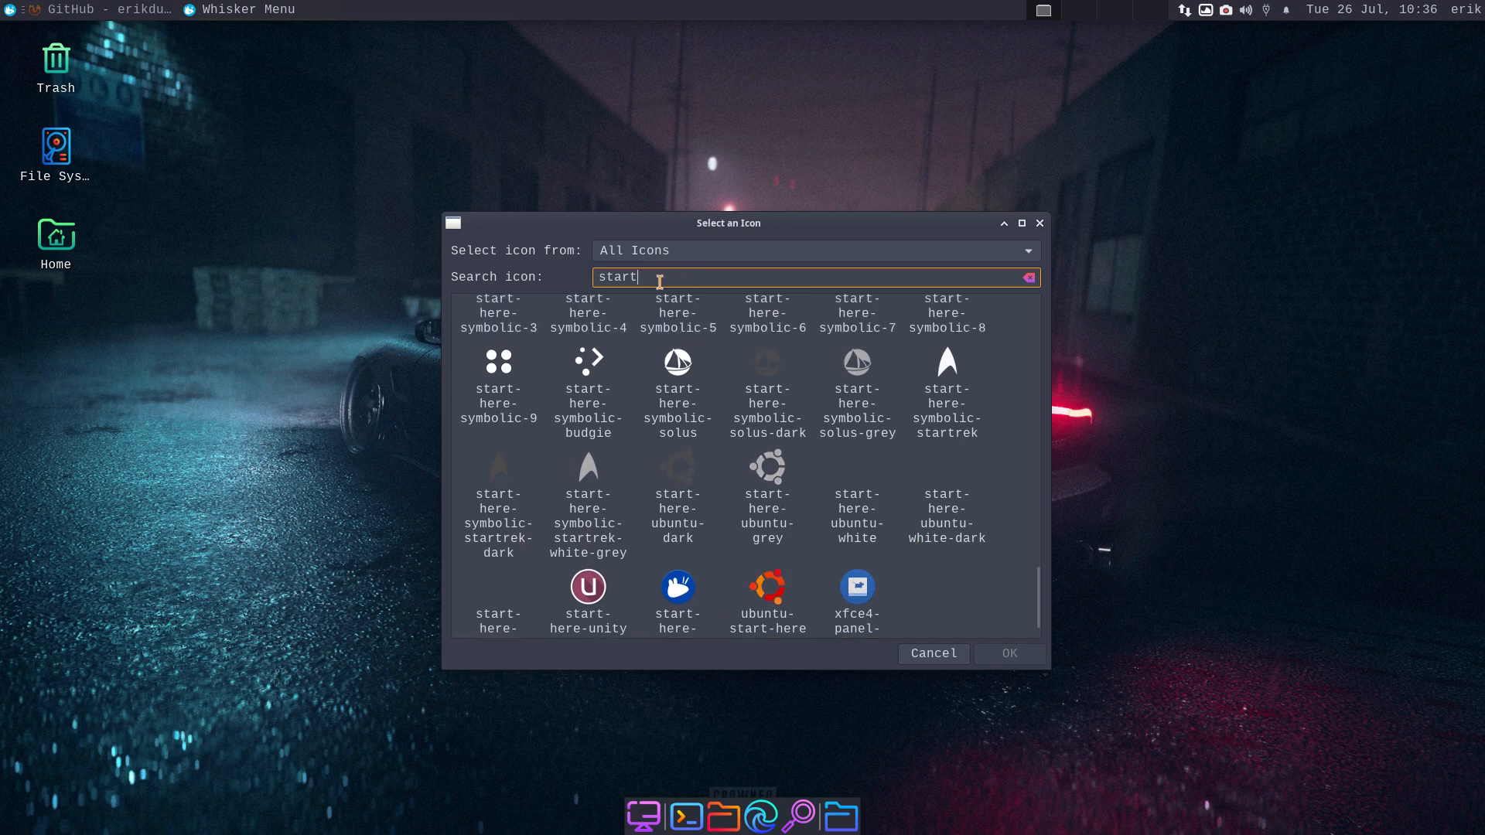
{"action": "left_click_drag", "start_coordinate": [659, 282], "coordinate": [600, 283]}
{"action": "type", "text": "distribu"}
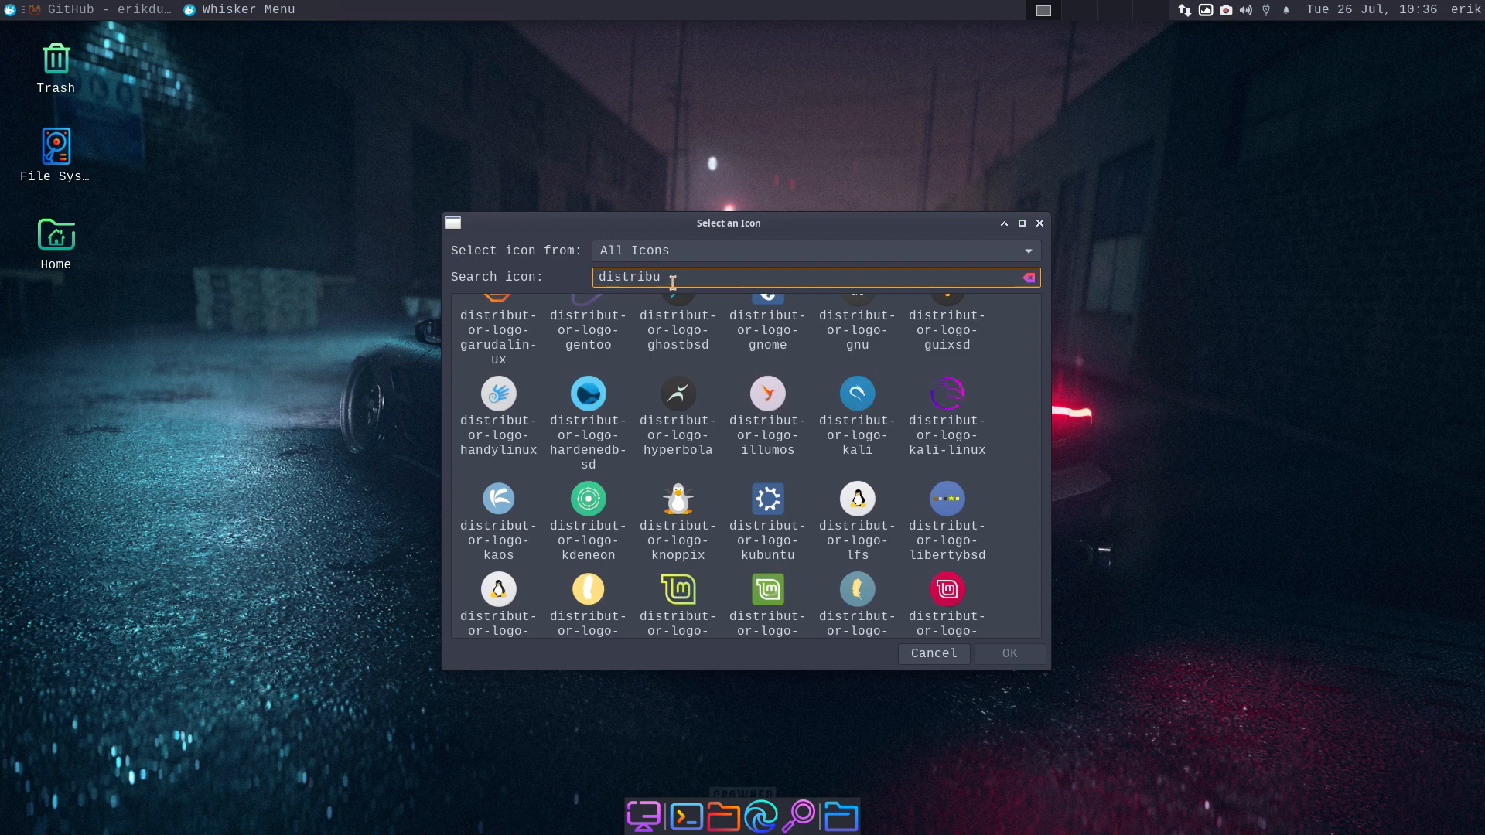
{"action": "left_click_drag", "start_coordinate": [740, 226], "coordinate": [685, 112]}
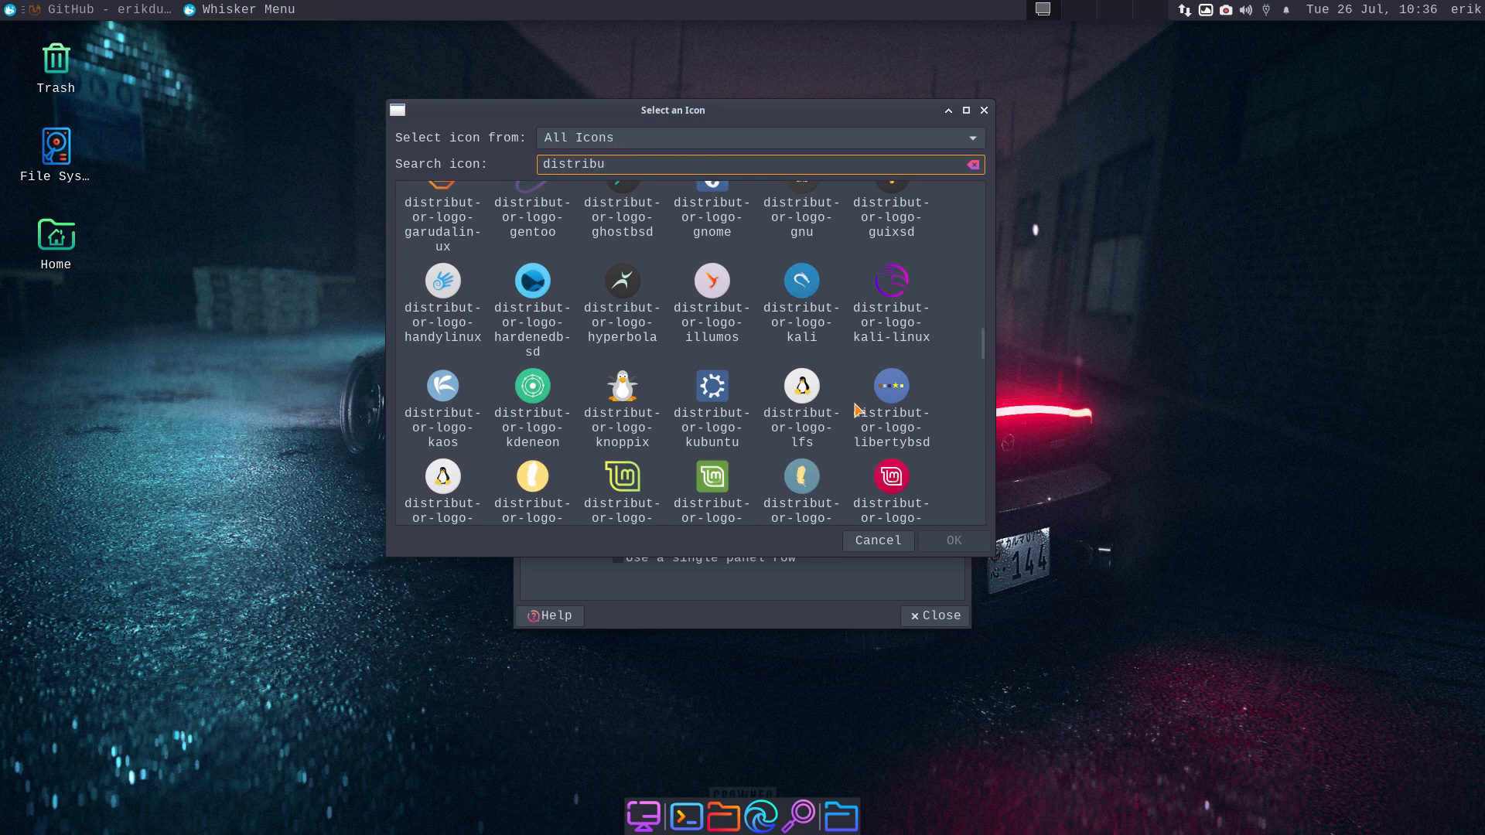
{"action": "left_click_drag", "start_coordinate": [982, 353], "coordinate": [974, 271]}
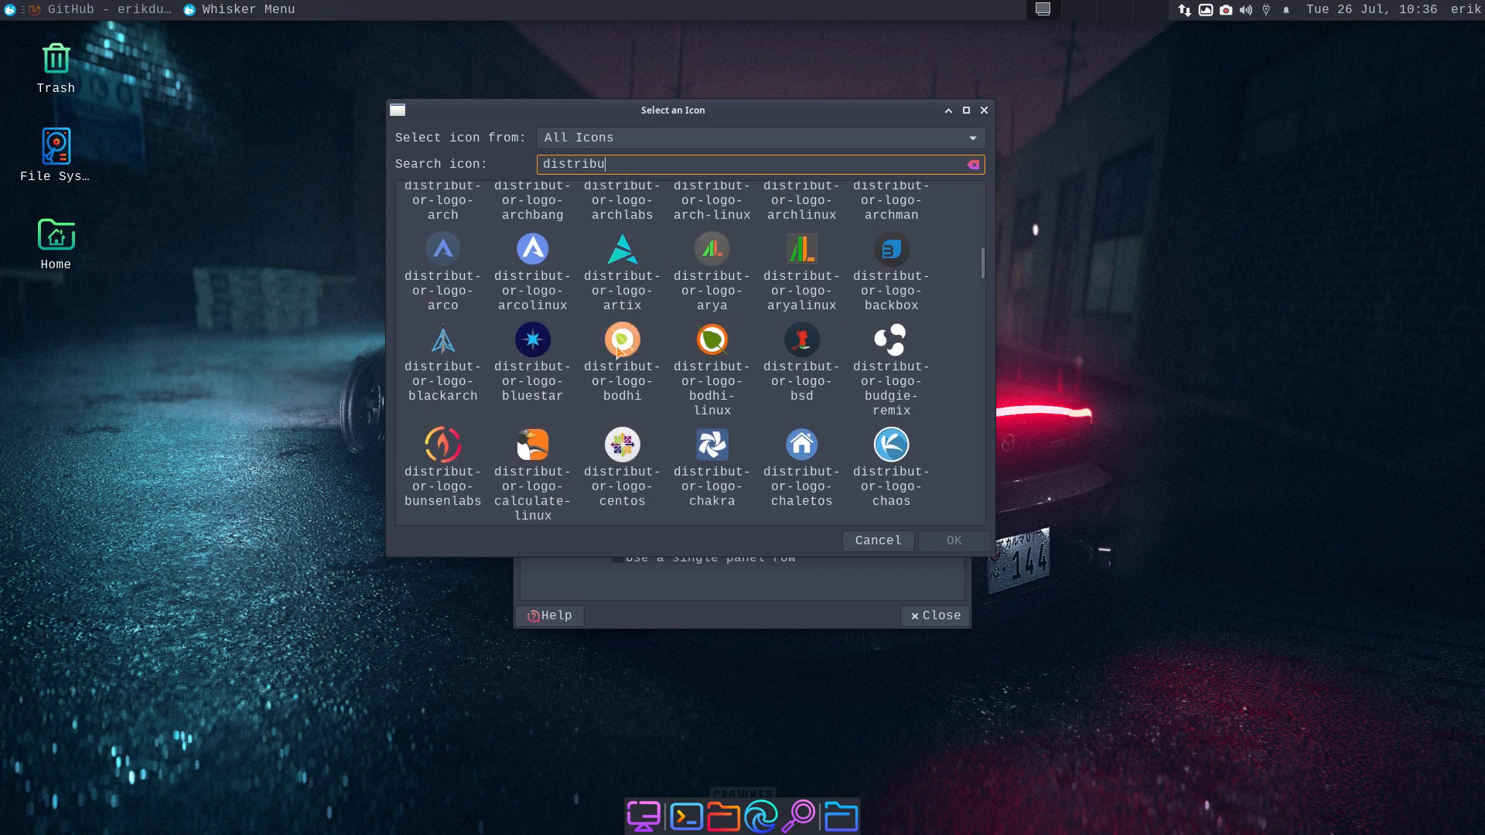
{"action": "left_click", "coordinate": [624, 262]}
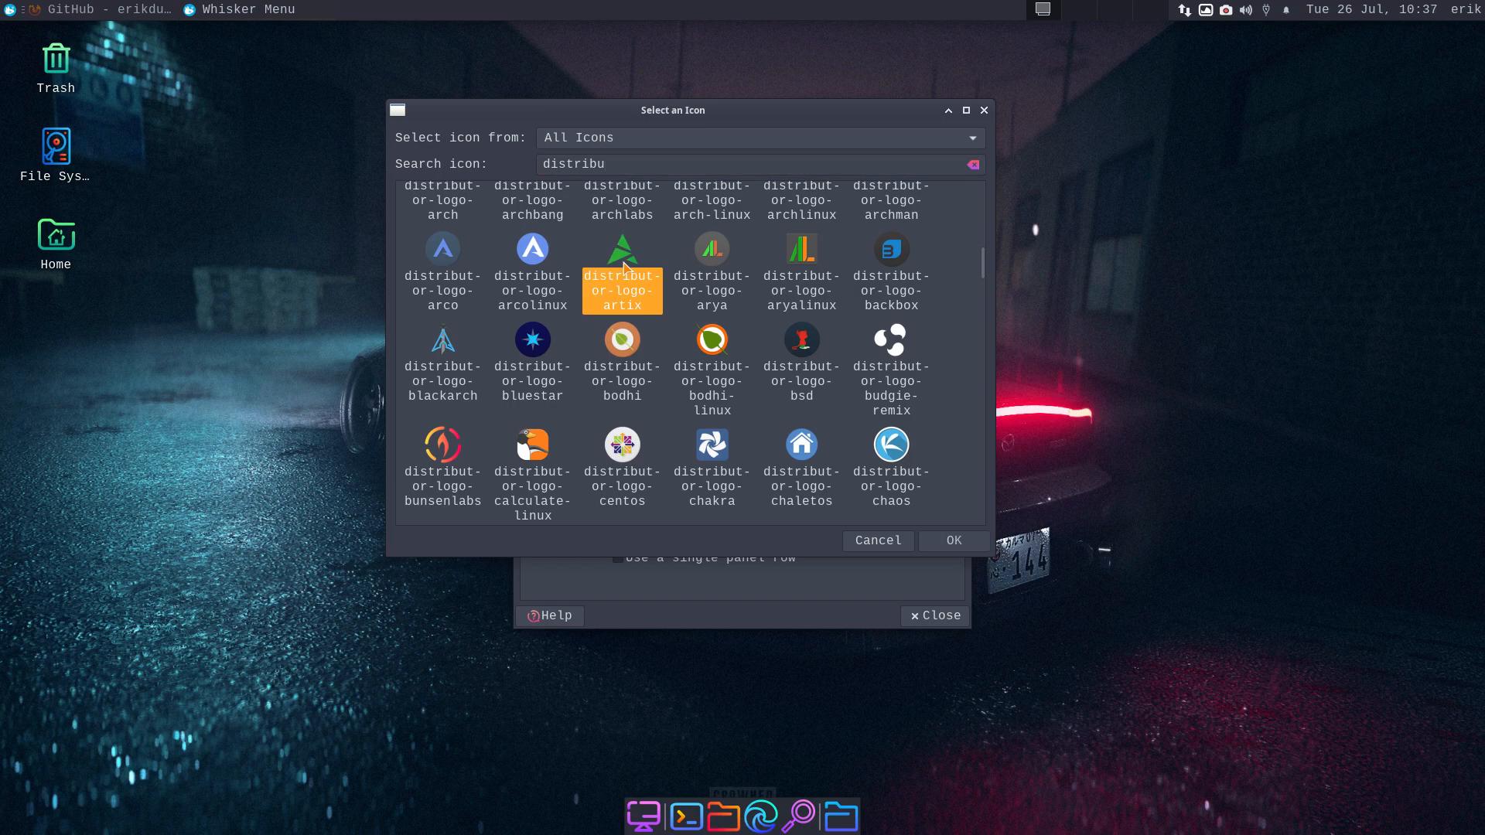
{"action": "left_click", "coordinate": [953, 540]}
{"action": "left_click", "coordinate": [926, 617]}
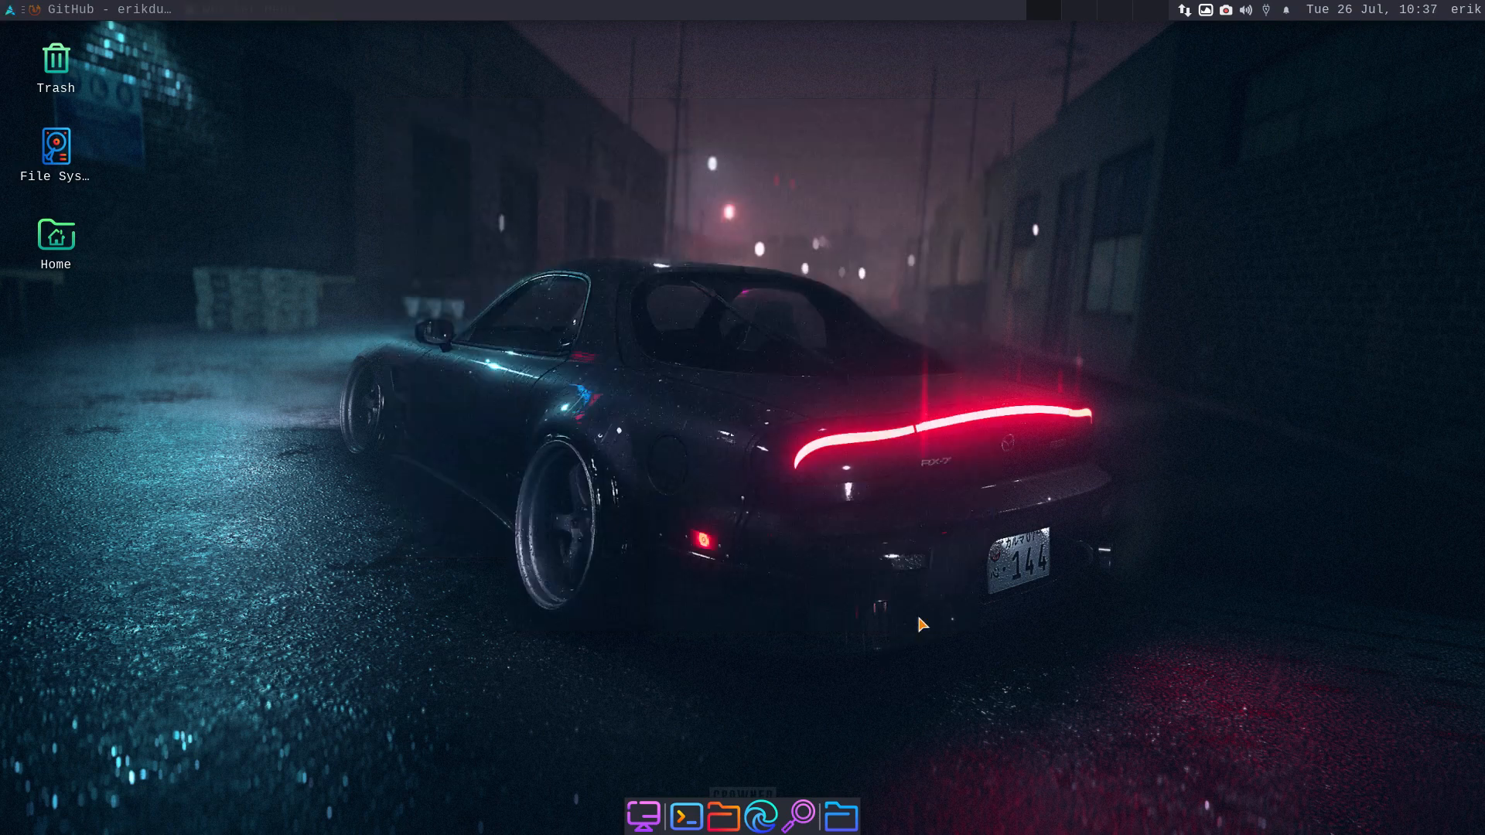
- Reopen Whisker Menu properties on Appearance and select the 'Applications' button title
{"action": "left_click", "coordinate": [11, 11]}
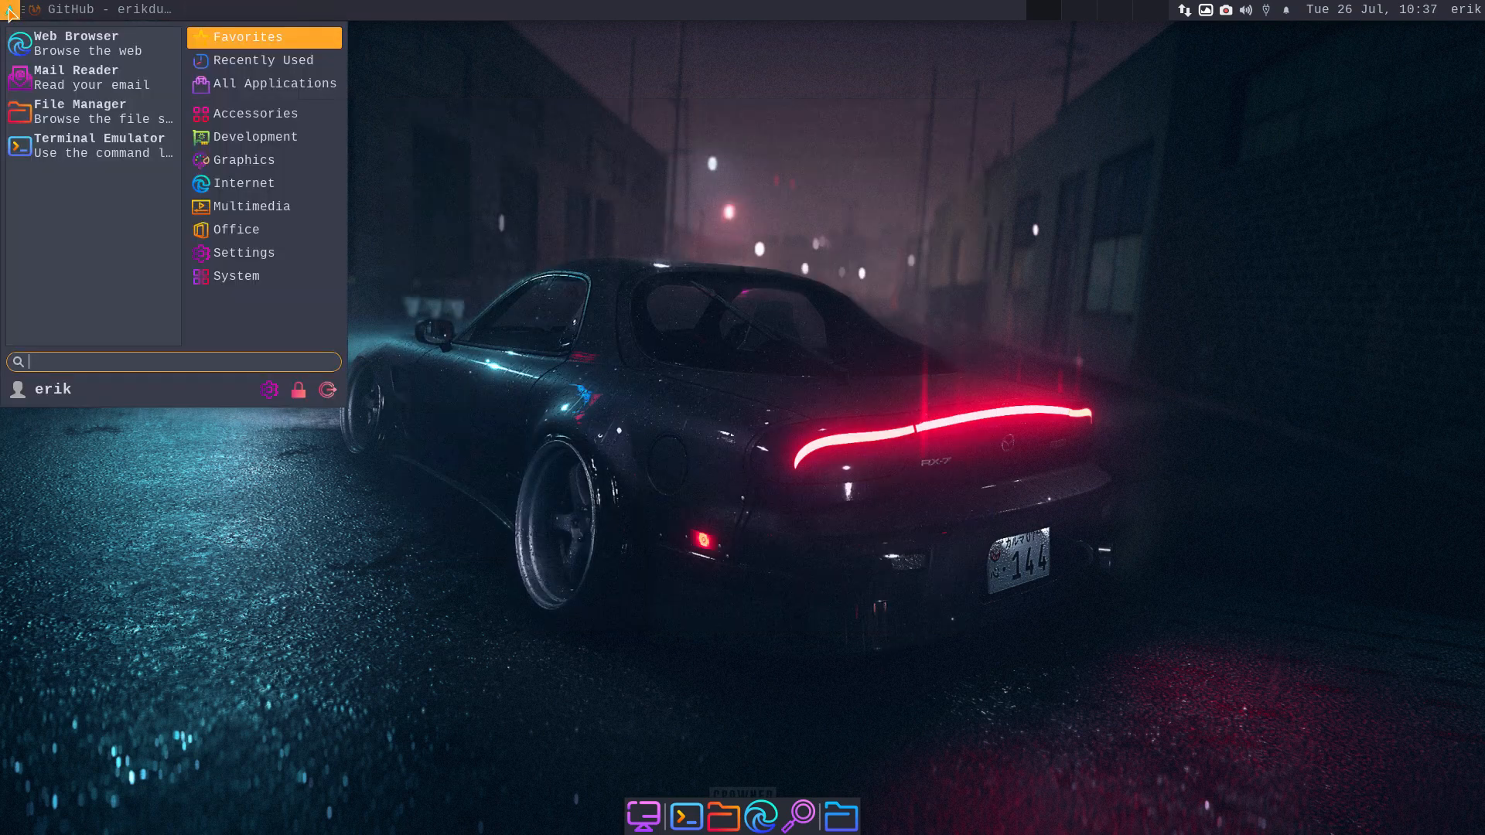
{"action": "right_click", "coordinate": [11, 11]}
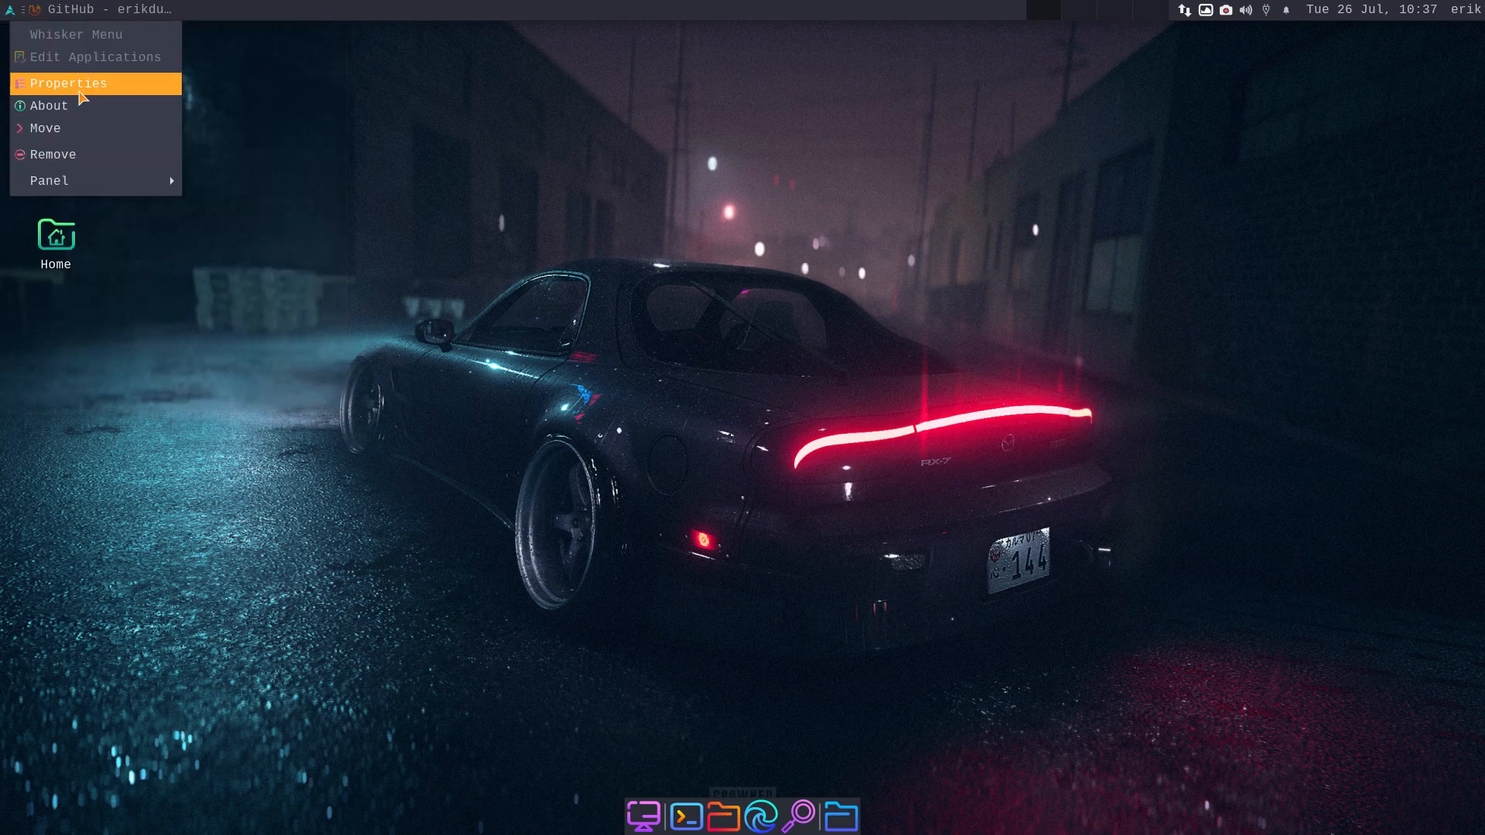
{"action": "left_click", "coordinate": [78, 84]}
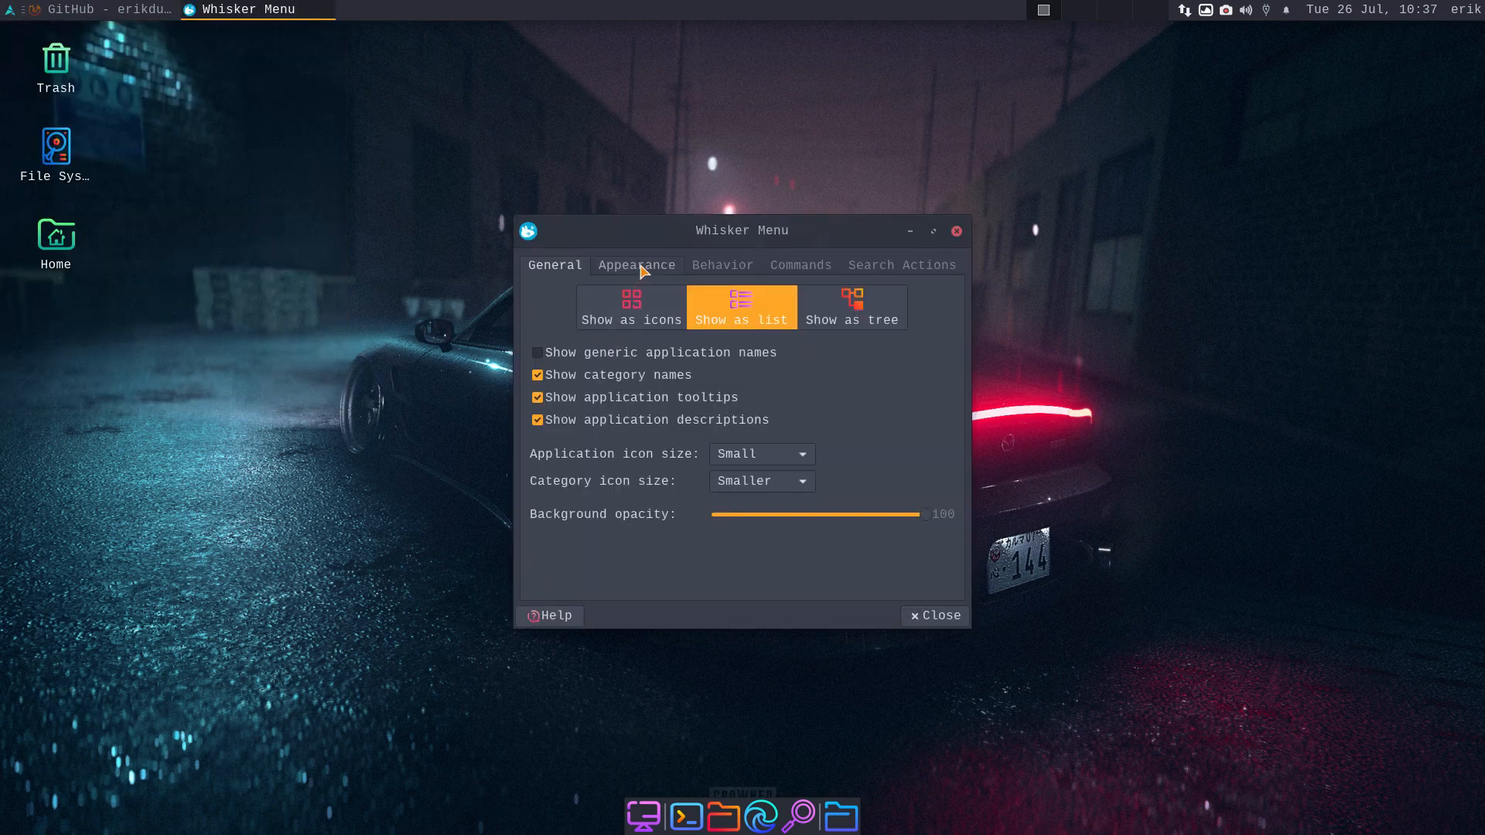
{"action": "left_click", "coordinate": [640, 266]}
{"action": "left_click", "coordinate": [742, 482]}
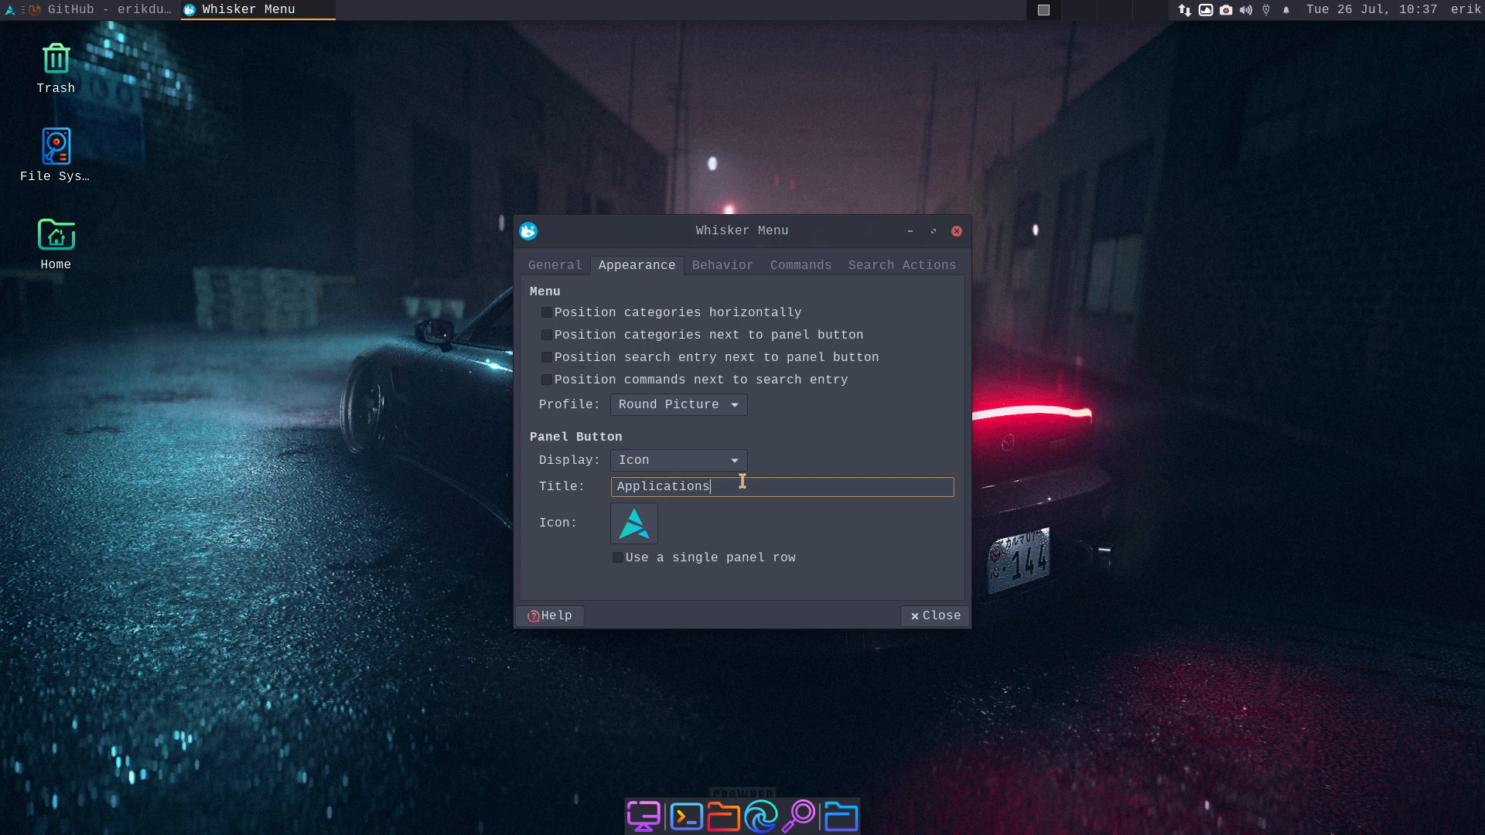
{"action": "left_click_drag", "start_coordinate": [742, 481], "coordinate": [618, 484]}
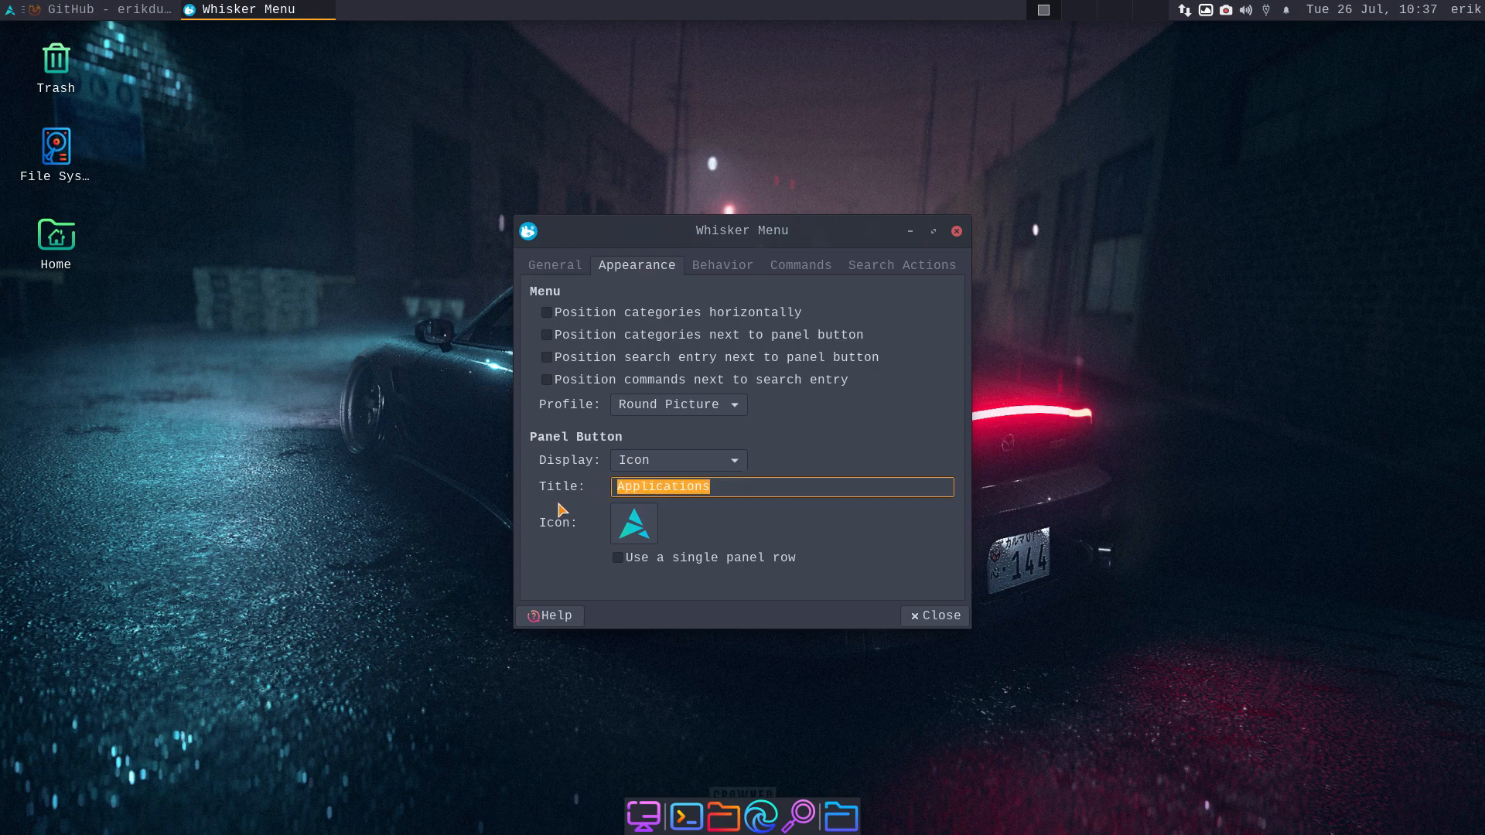
{"action": "left_click", "coordinate": [640, 462]}
- Set Display to 'Icon and title', rename the title to 'Arch Linux', and close
{"action": "left_click", "coordinate": [662, 507]}
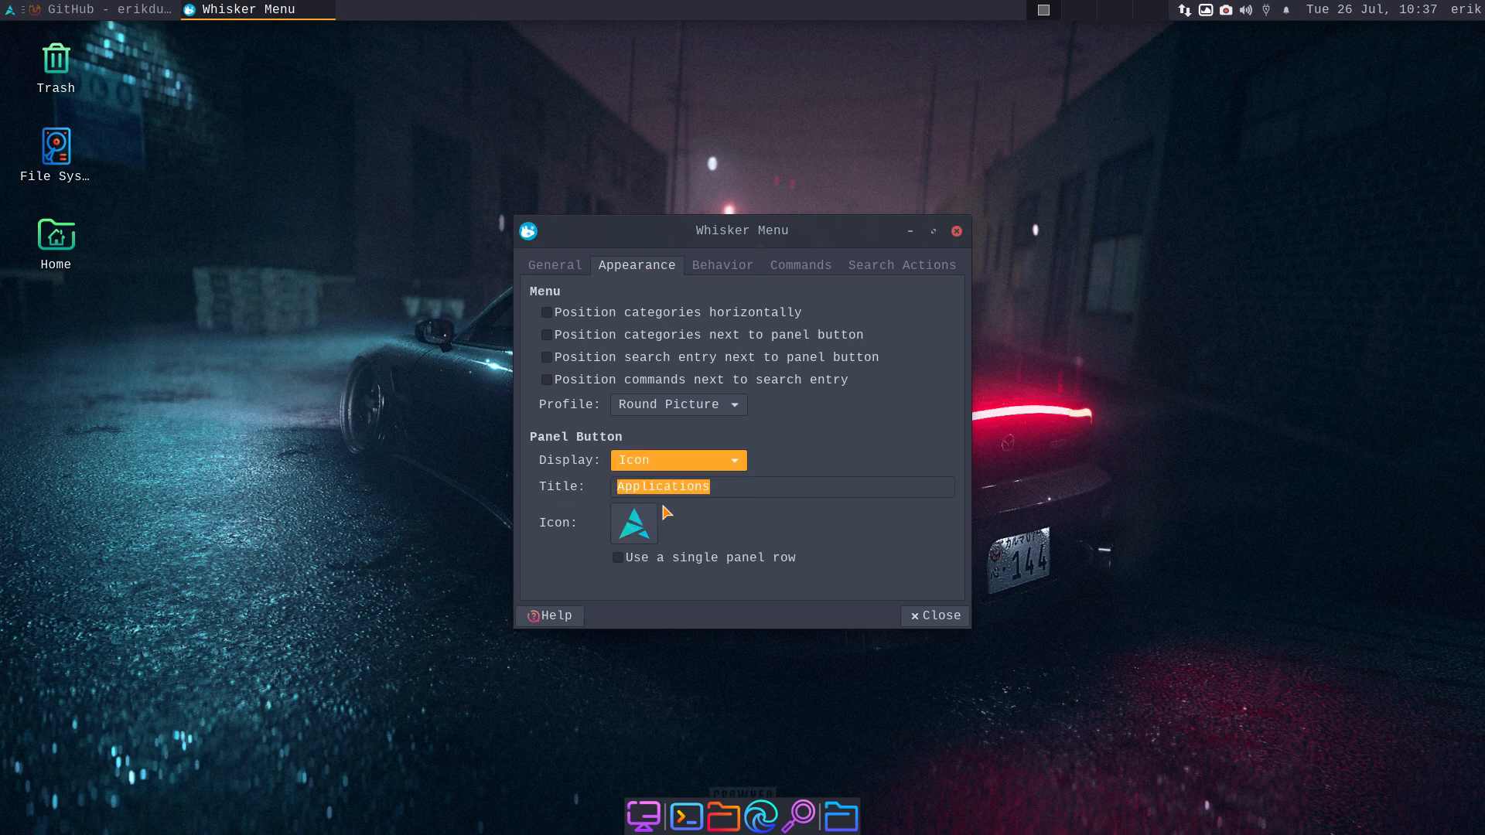
{"action": "left_click", "coordinate": [727, 488]}
{"action": "left_click_drag", "start_coordinate": [727, 487], "coordinate": [605, 486]}
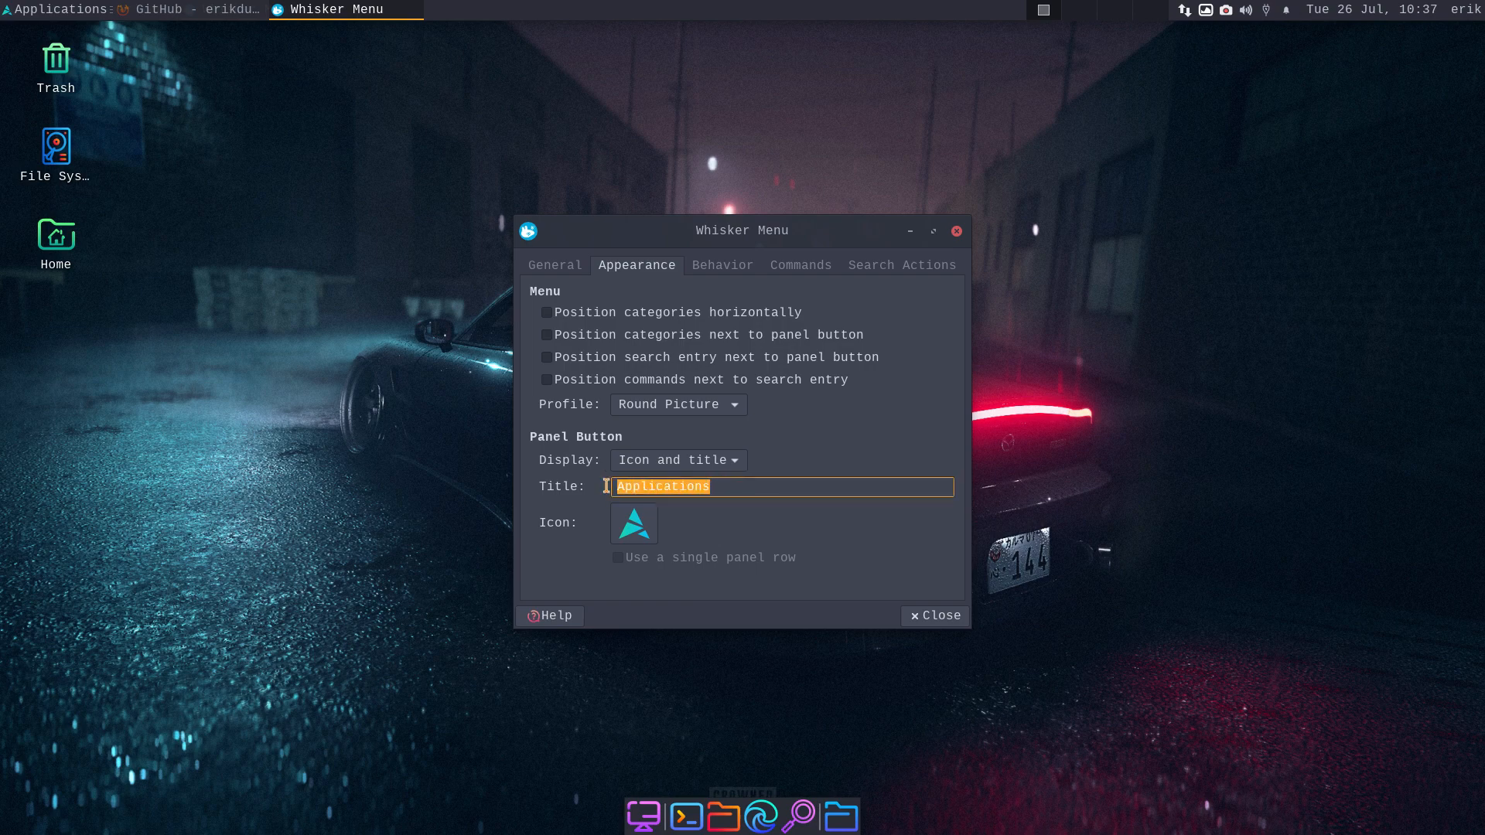
{"action": "type", "text": "Arch"}
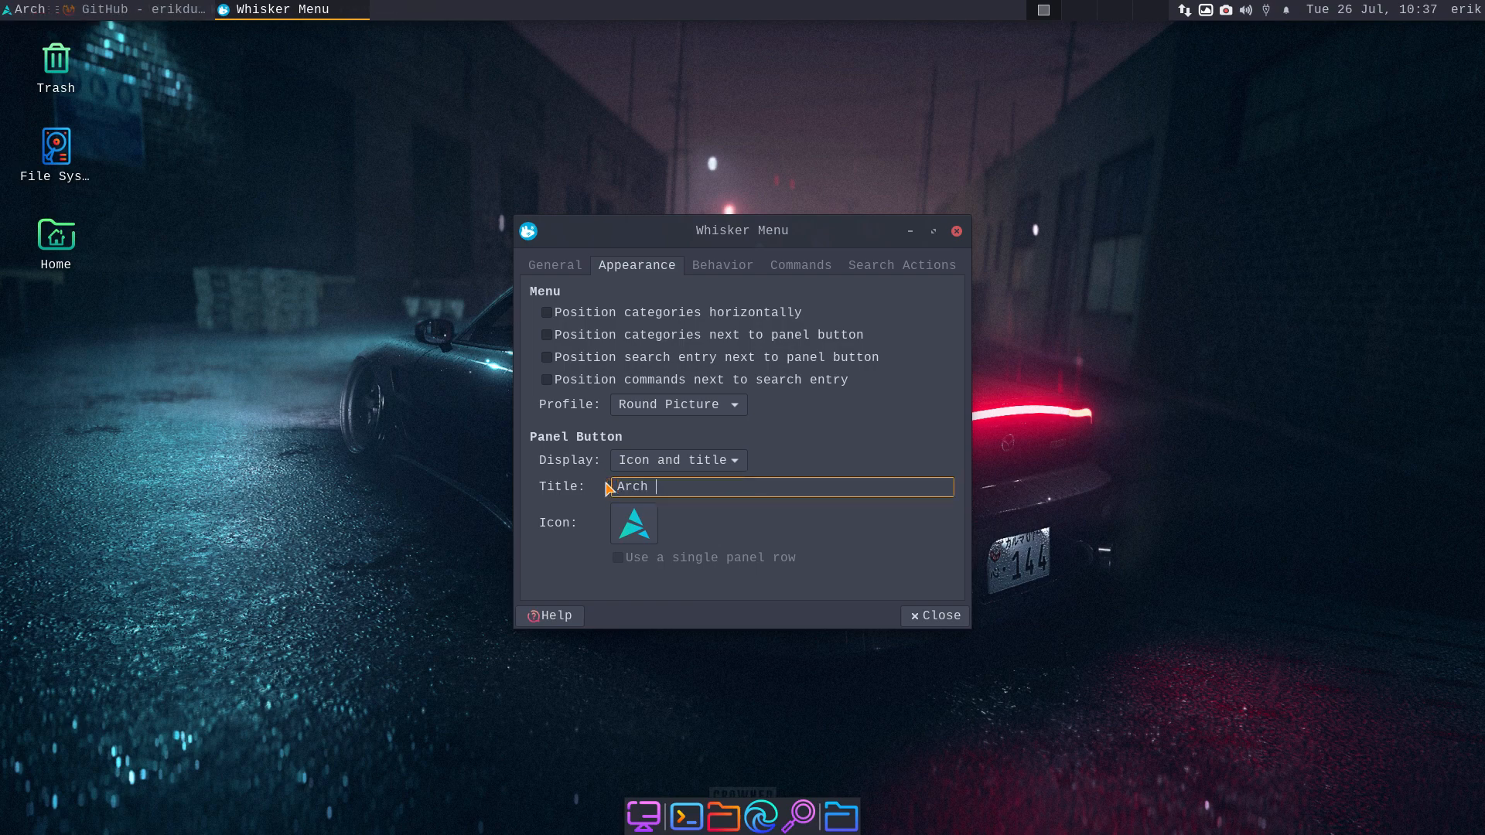
{"action": "key", "text": "BackSpace"}
{"action": "key", "text": "BackSpace"}
{"action": "key", "text": "BackSpace"}
{"action": "key", "text": "BackSpace"}
{"action": "key", "text": "BackSpace"}
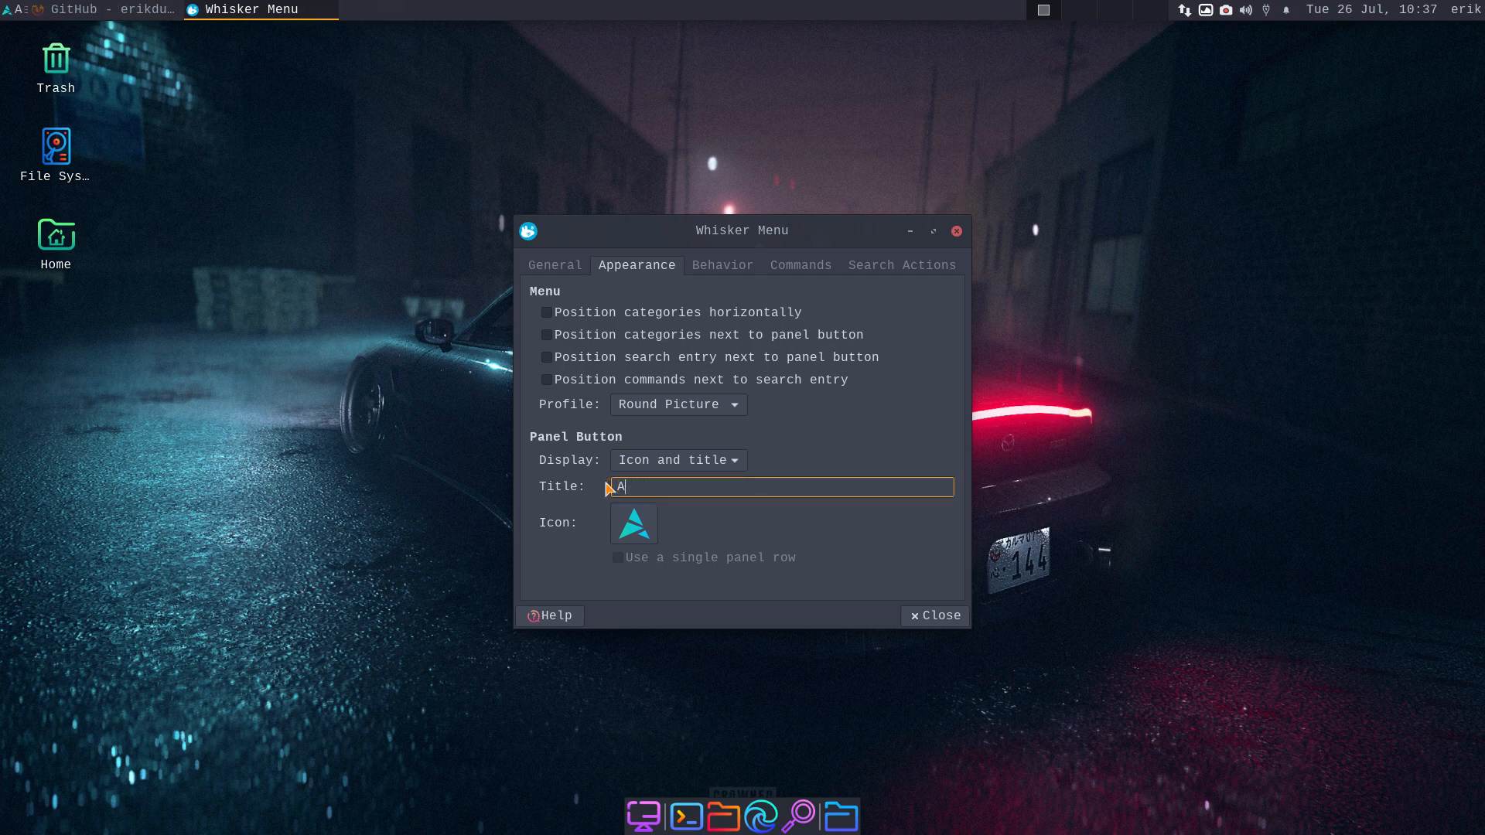
{"action": "type", "text": "Btw"}
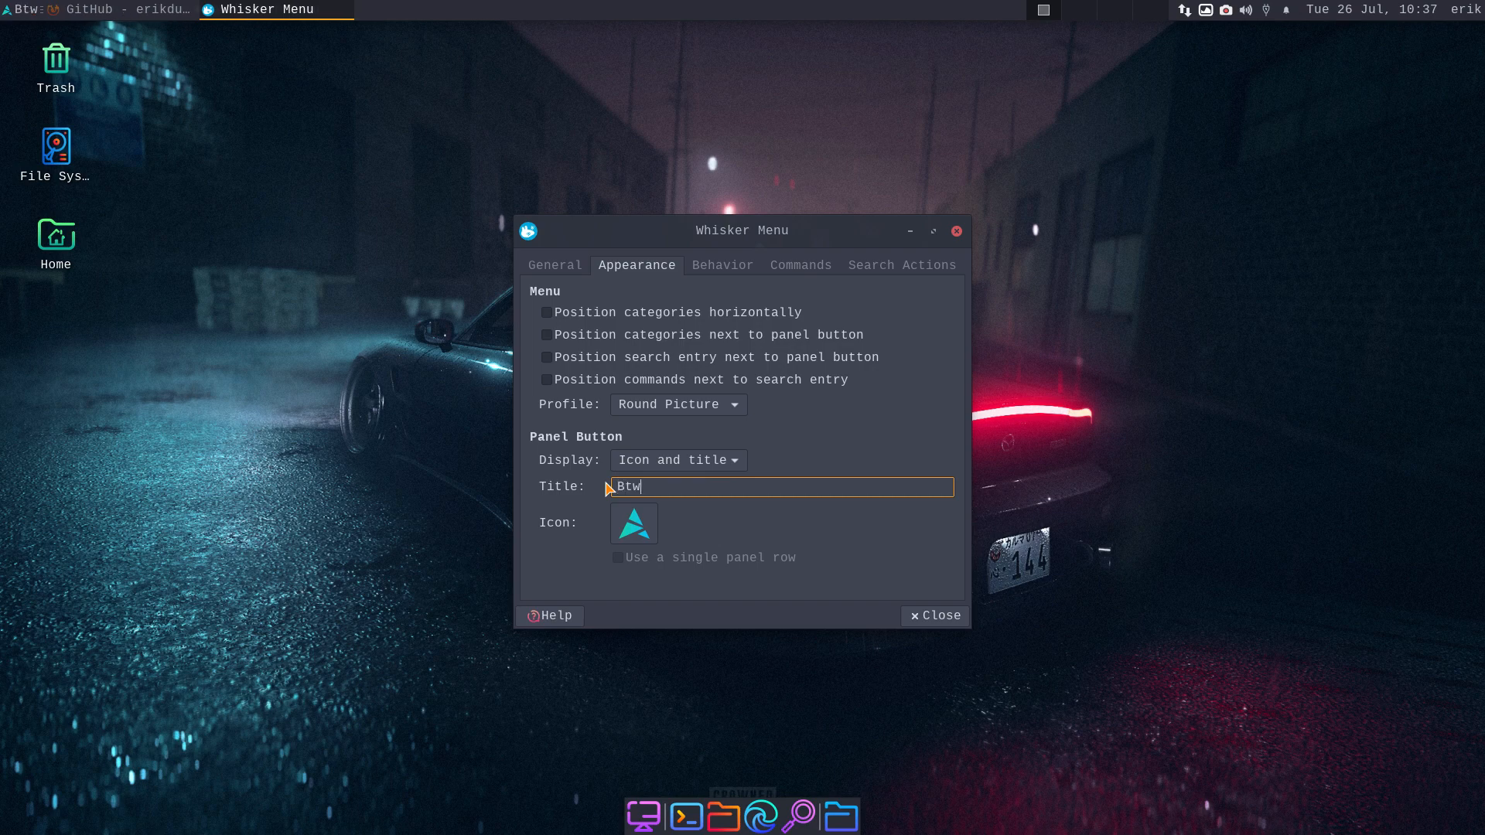
{"action": "type", "text": " I a"}
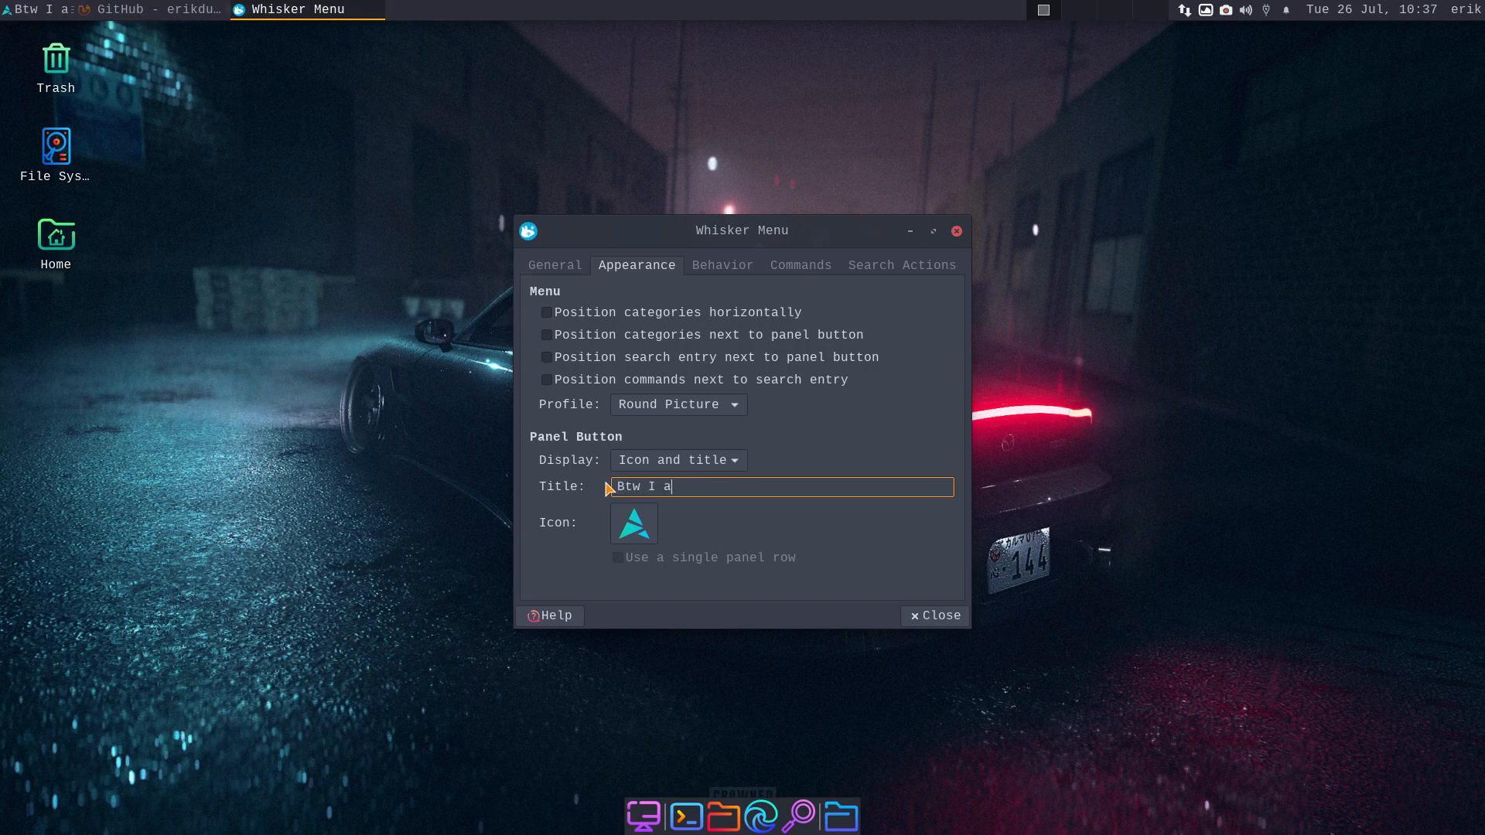
{"action": "type", "text": "m on Arch"}
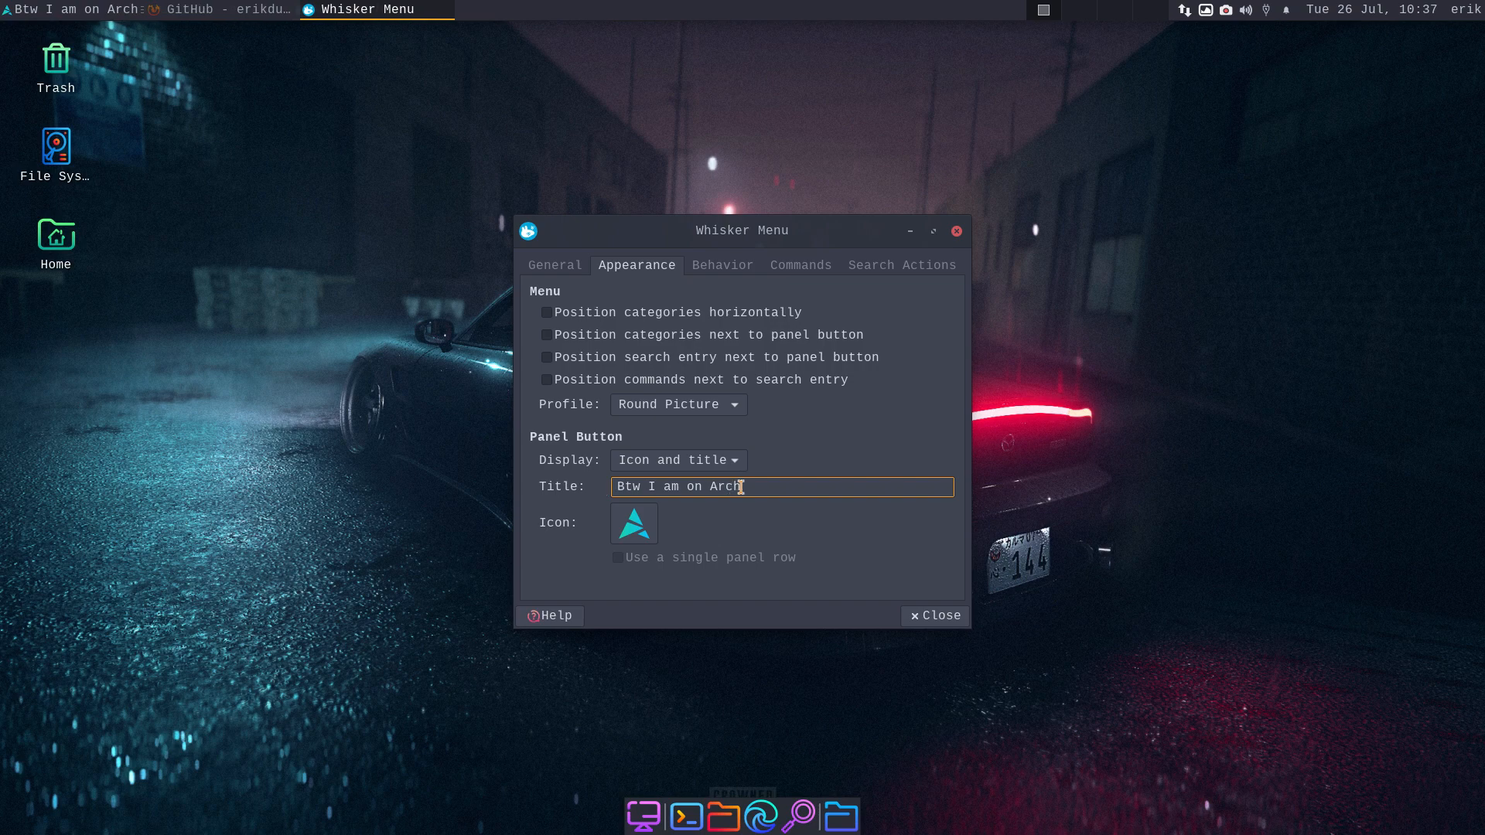
{"action": "left_click_drag", "start_coordinate": [761, 486], "coordinate": [569, 486]}
{"action": "type", "text": "Arch LK"}
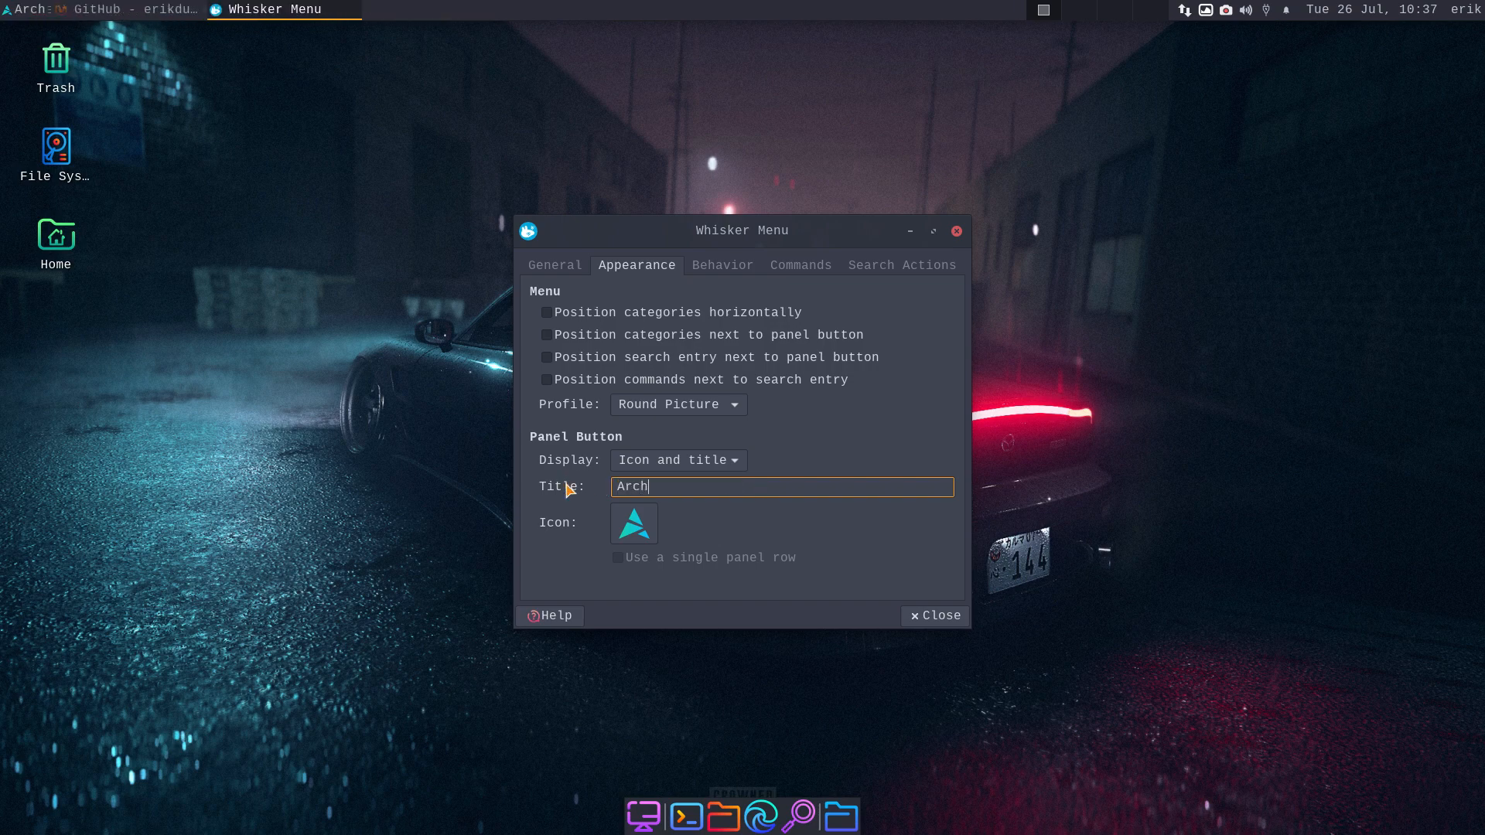
{"action": "key", "text": "BackSpace"}
{"action": "type", "text": "inux"}
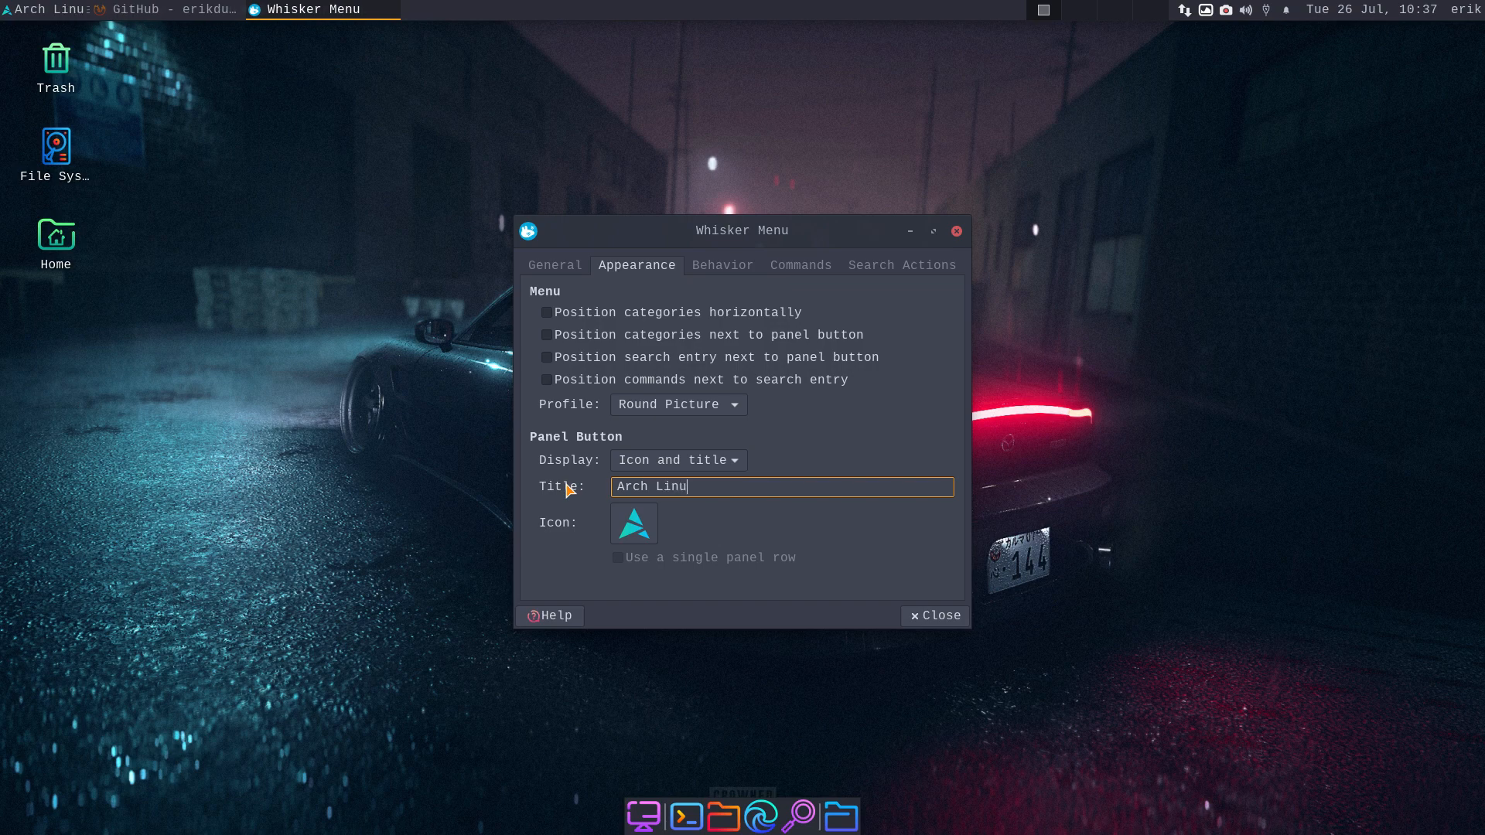
{"action": "left_click", "coordinate": [916, 615]}
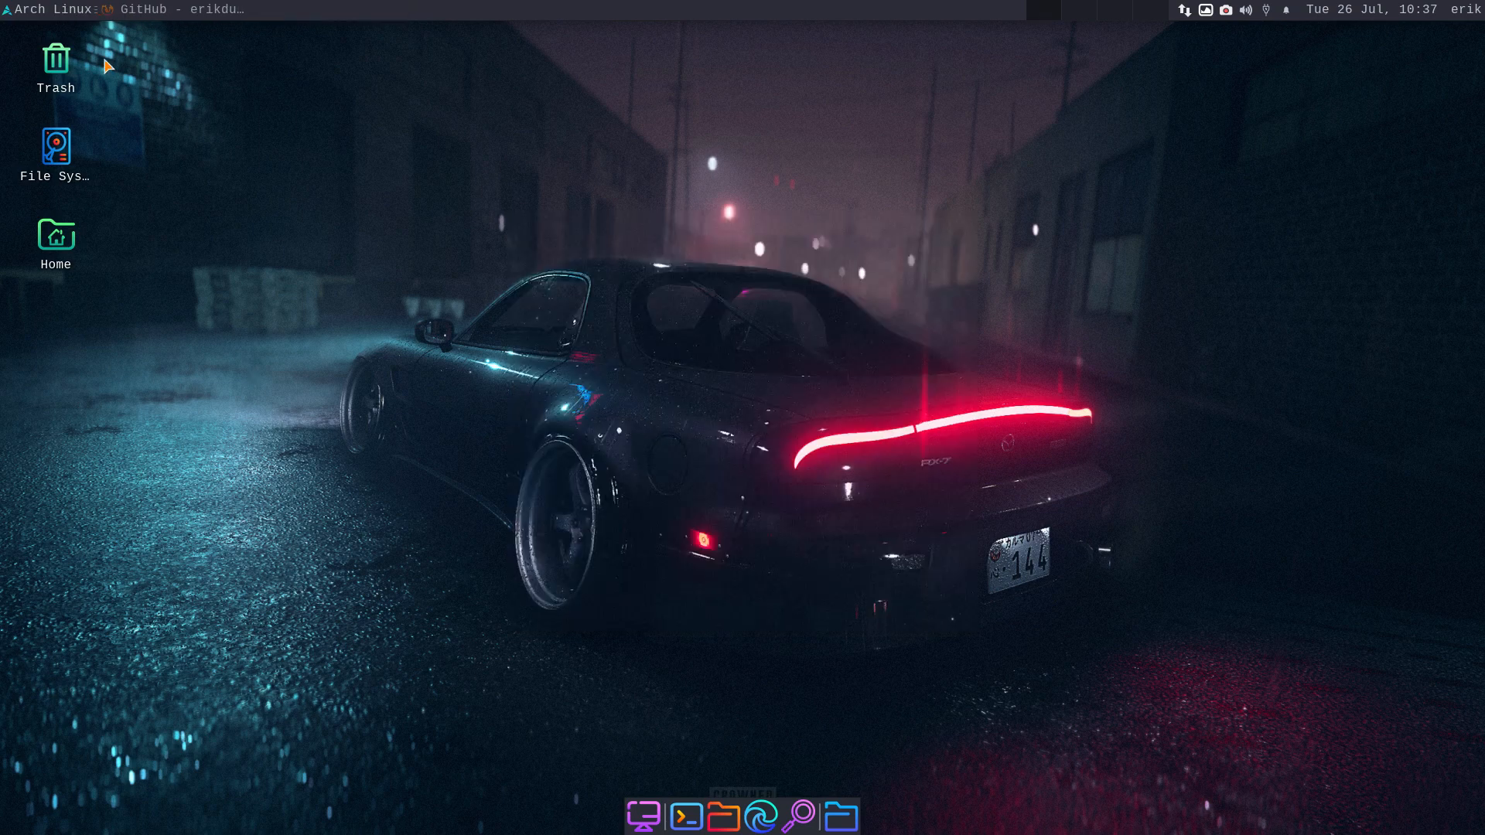
- Recheck the 'Arch Linux' title in Appearance settings, then close and open the menu
{"action": "right_click", "coordinate": [53, 14]}
{"action": "left_click", "coordinate": [112, 83]}
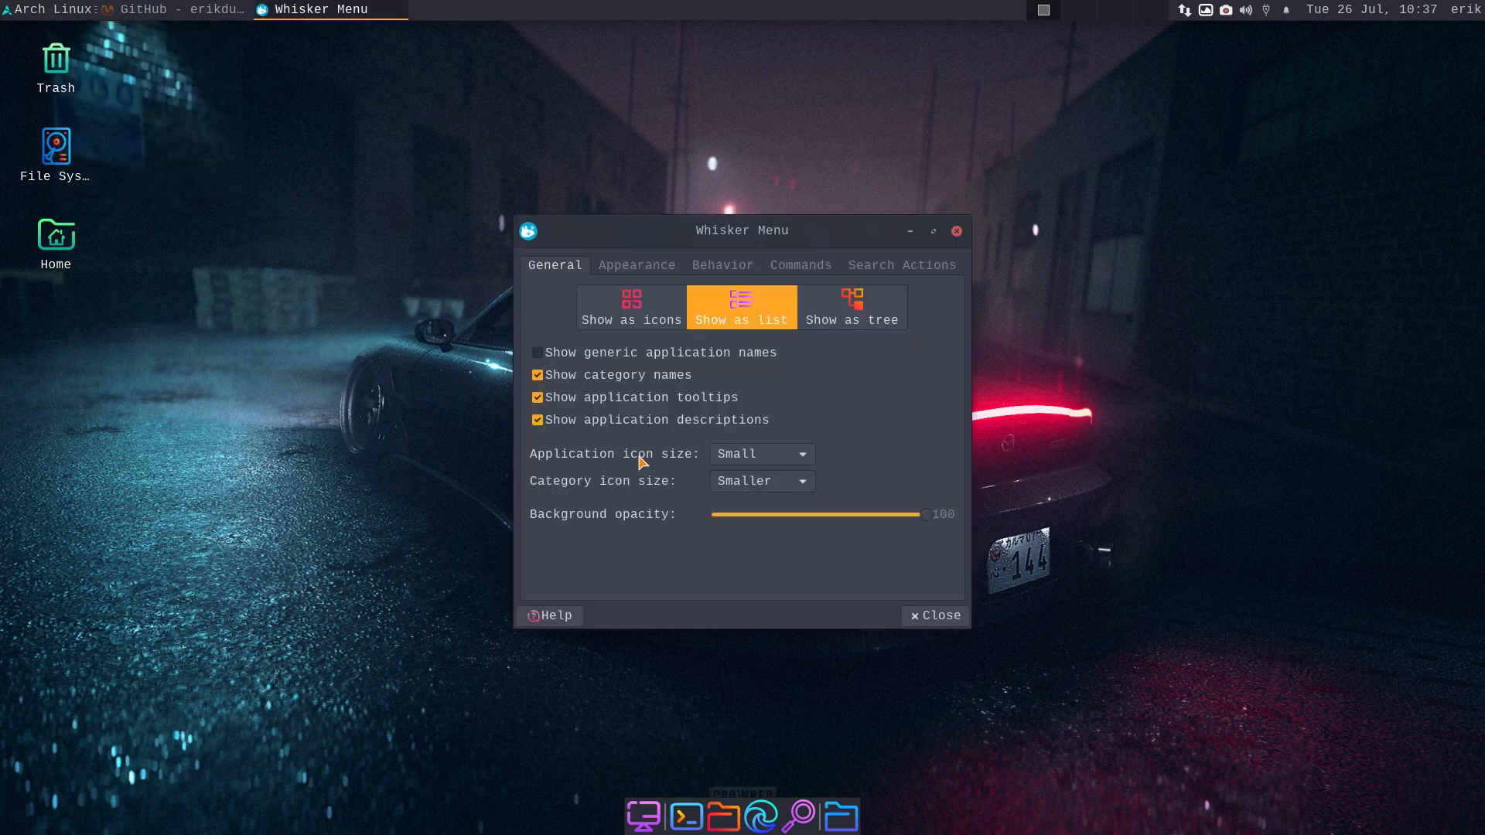
{"action": "left_click", "coordinate": [631, 268]}
{"action": "left_click", "coordinate": [619, 486]}
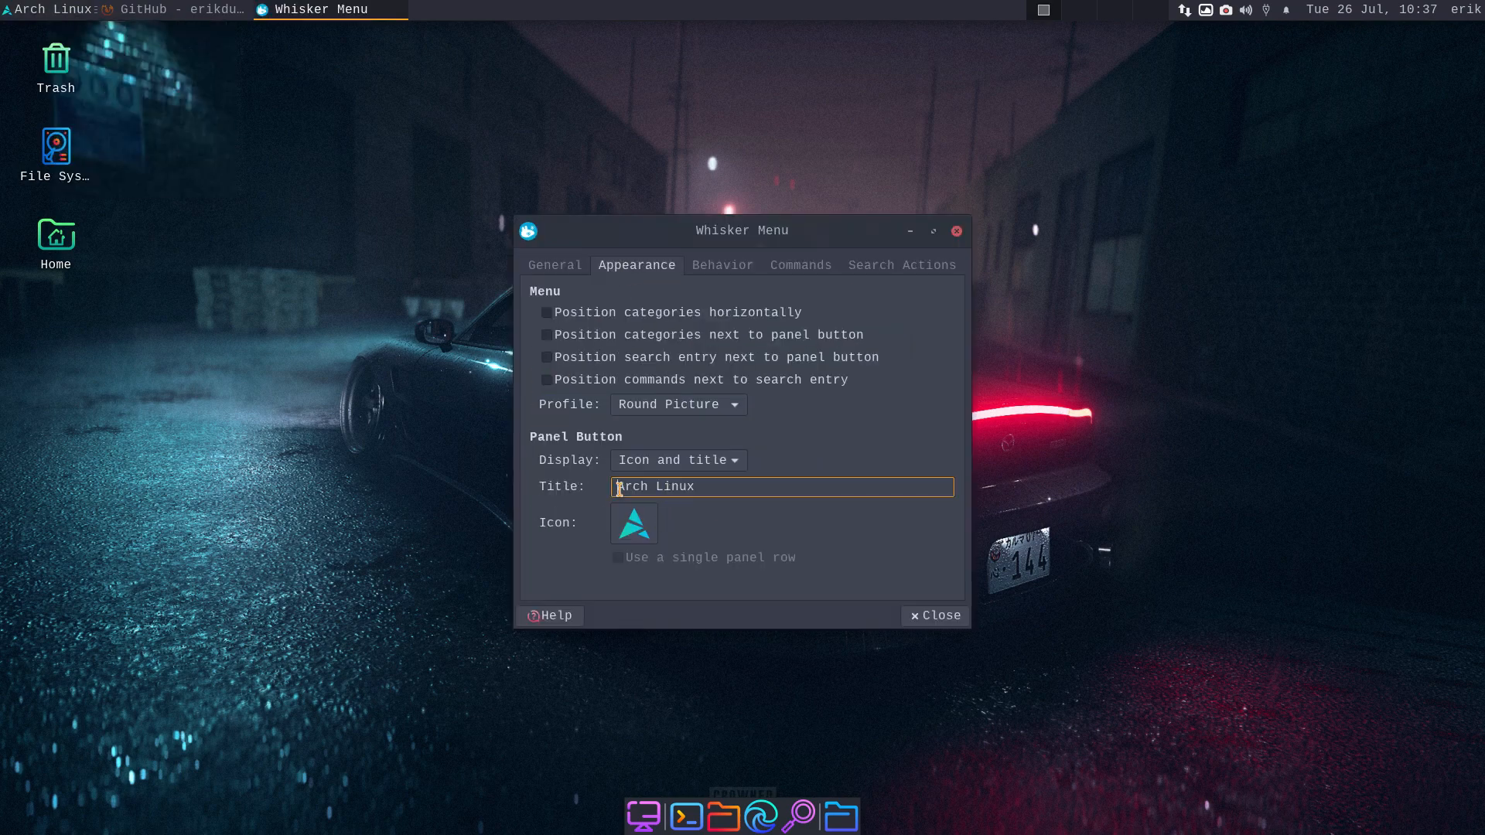
{"action": "left_click", "coordinate": [747, 485]}
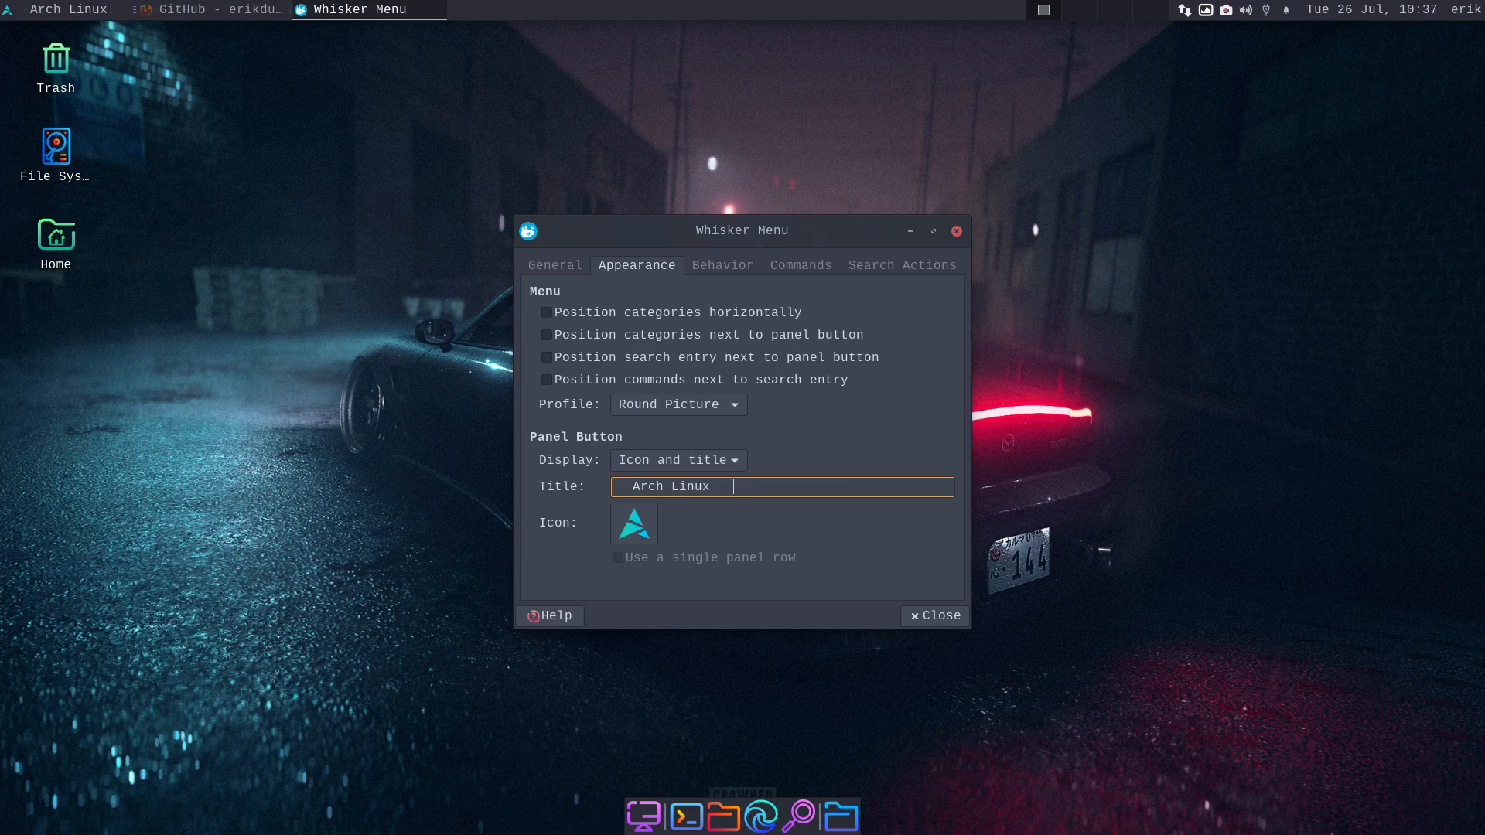
{"action": "left_click", "coordinate": [937, 615]}
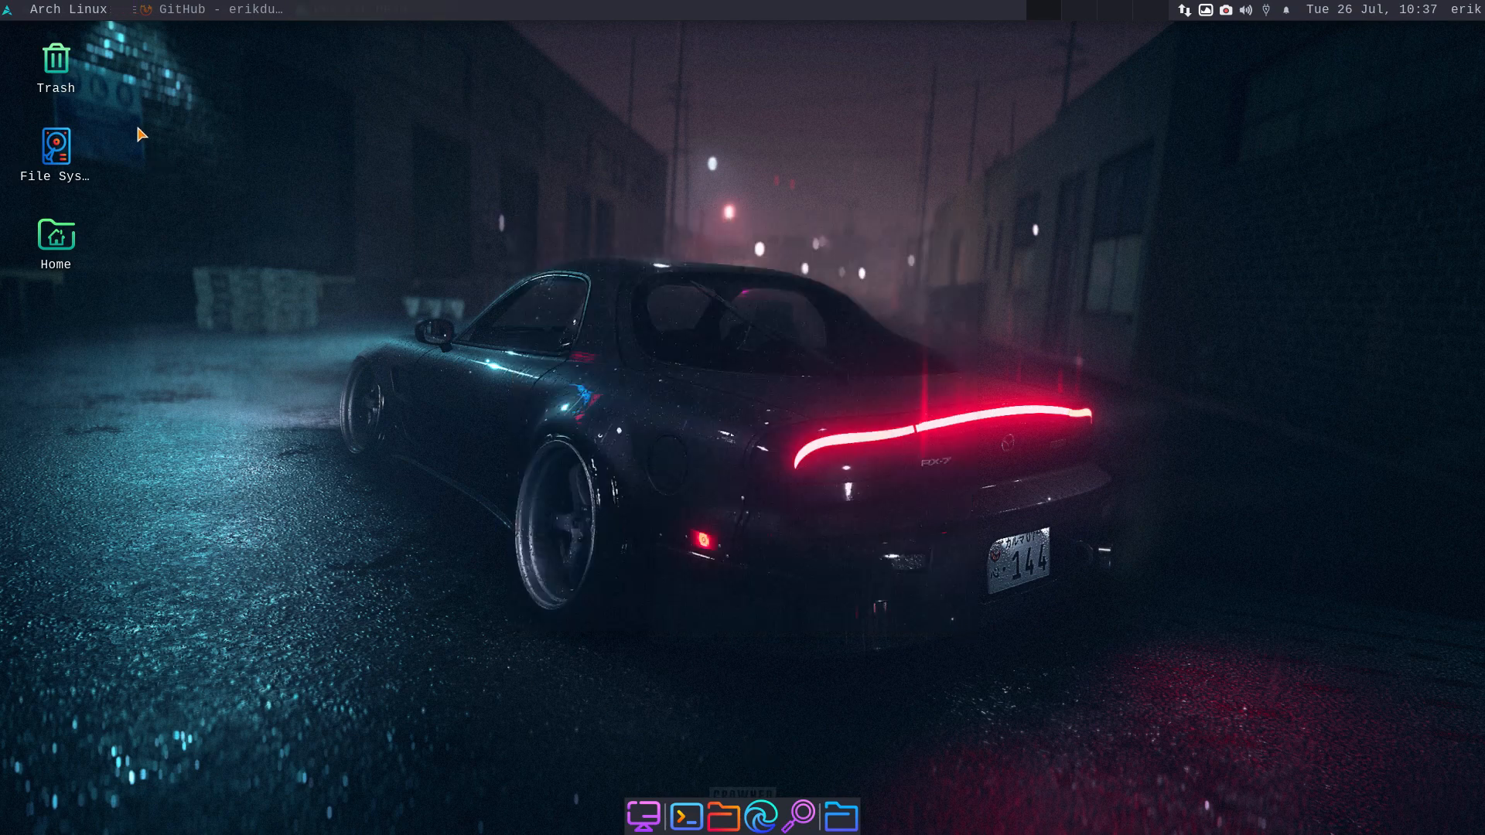
{"action": "left_click", "coordinate": [74, 12]}
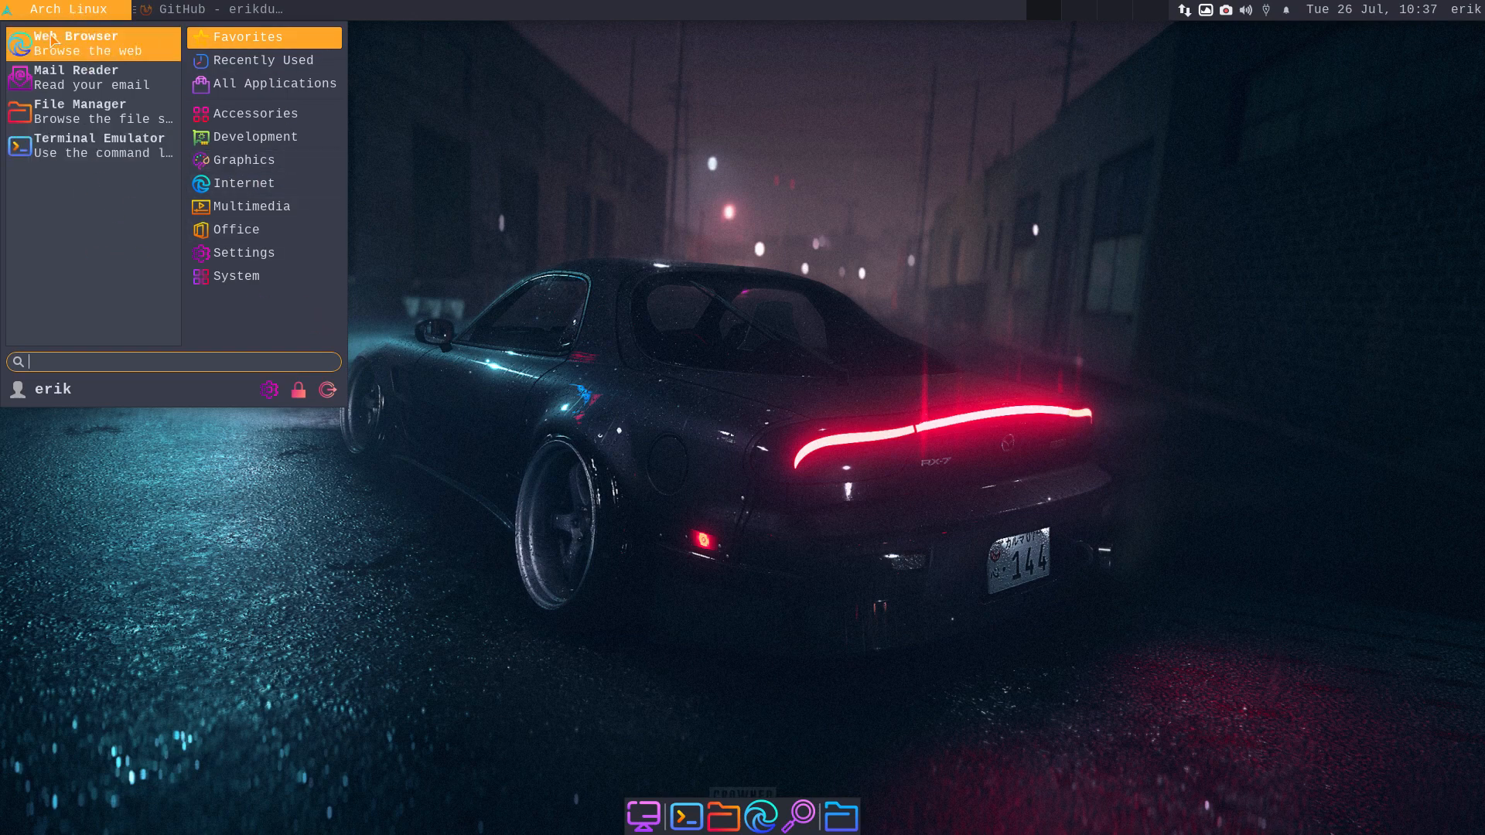
- Lower the menu background opacity to 80, review Behavior, Commands and Search Actions, then close
{"action": "right_click", "coordinate": [4, 8]}
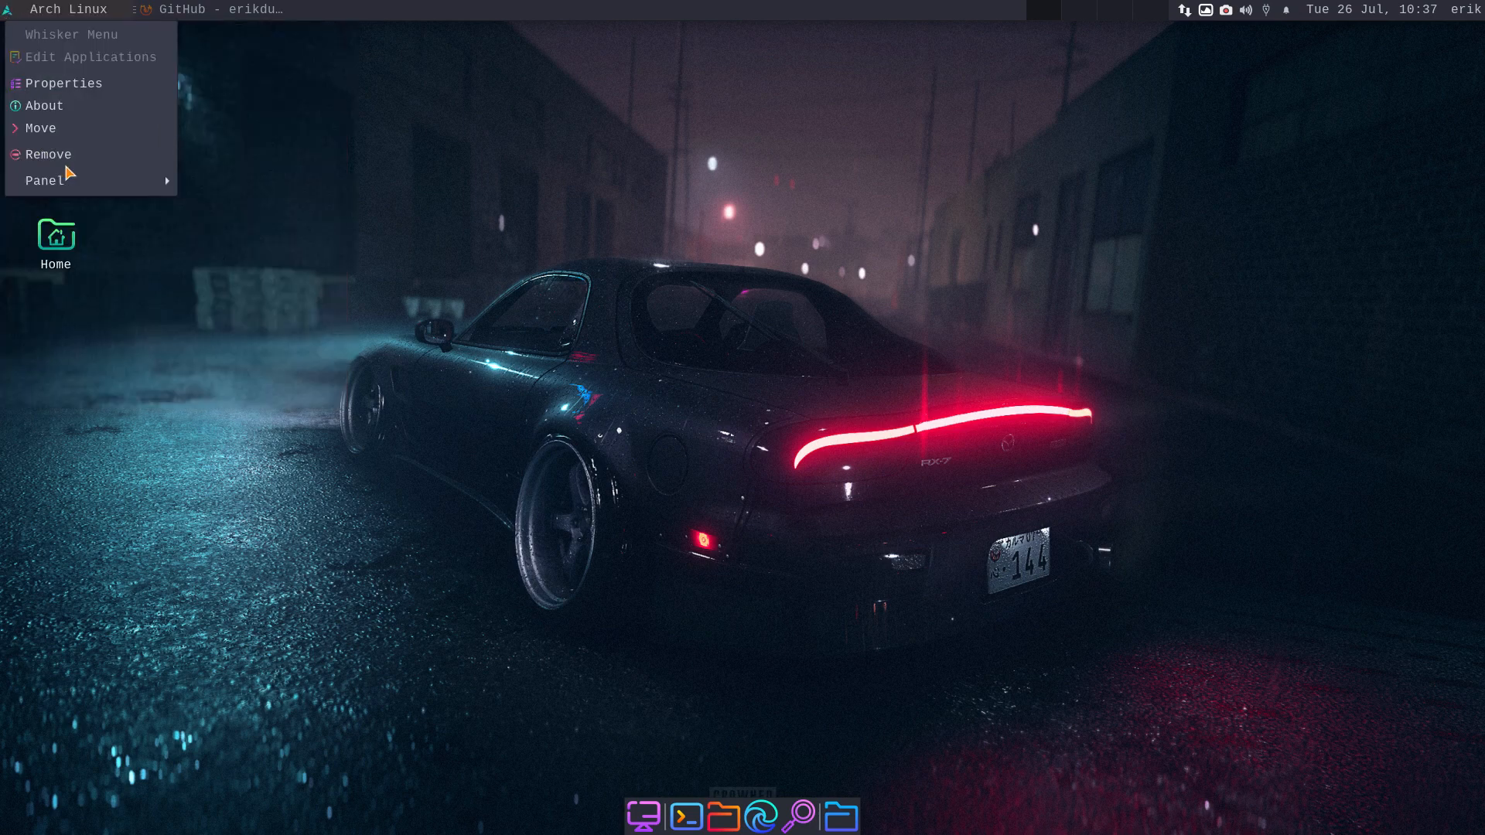
{"action": "left_click", "coordinate": [85, 84]}
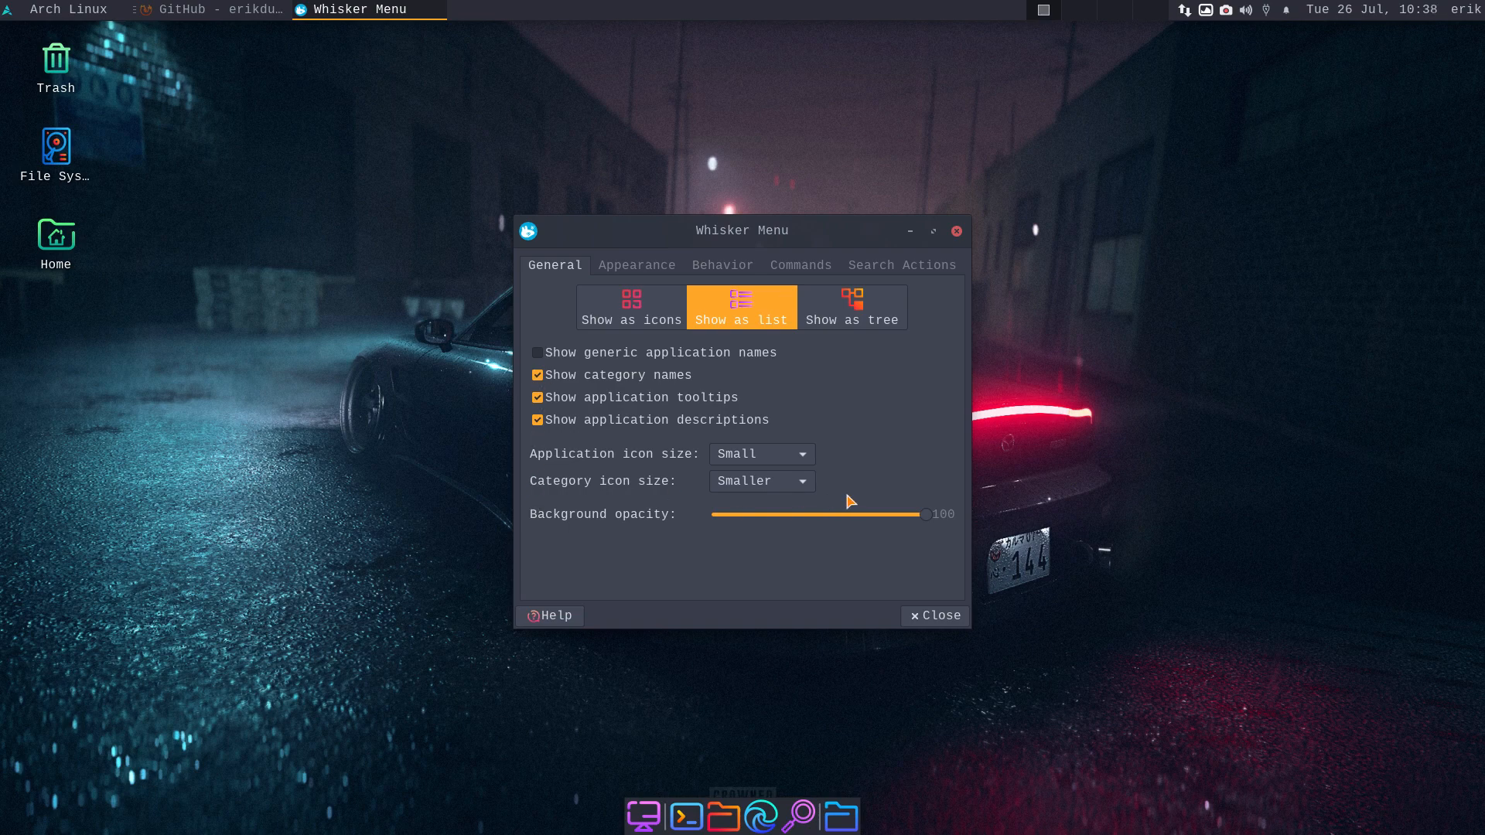
{"action": "left_click_drag", "start_coordinate": [920, 523], "coordinate": [887, 523]}
{"action": "left_click", "coordinate": [650, 267]}
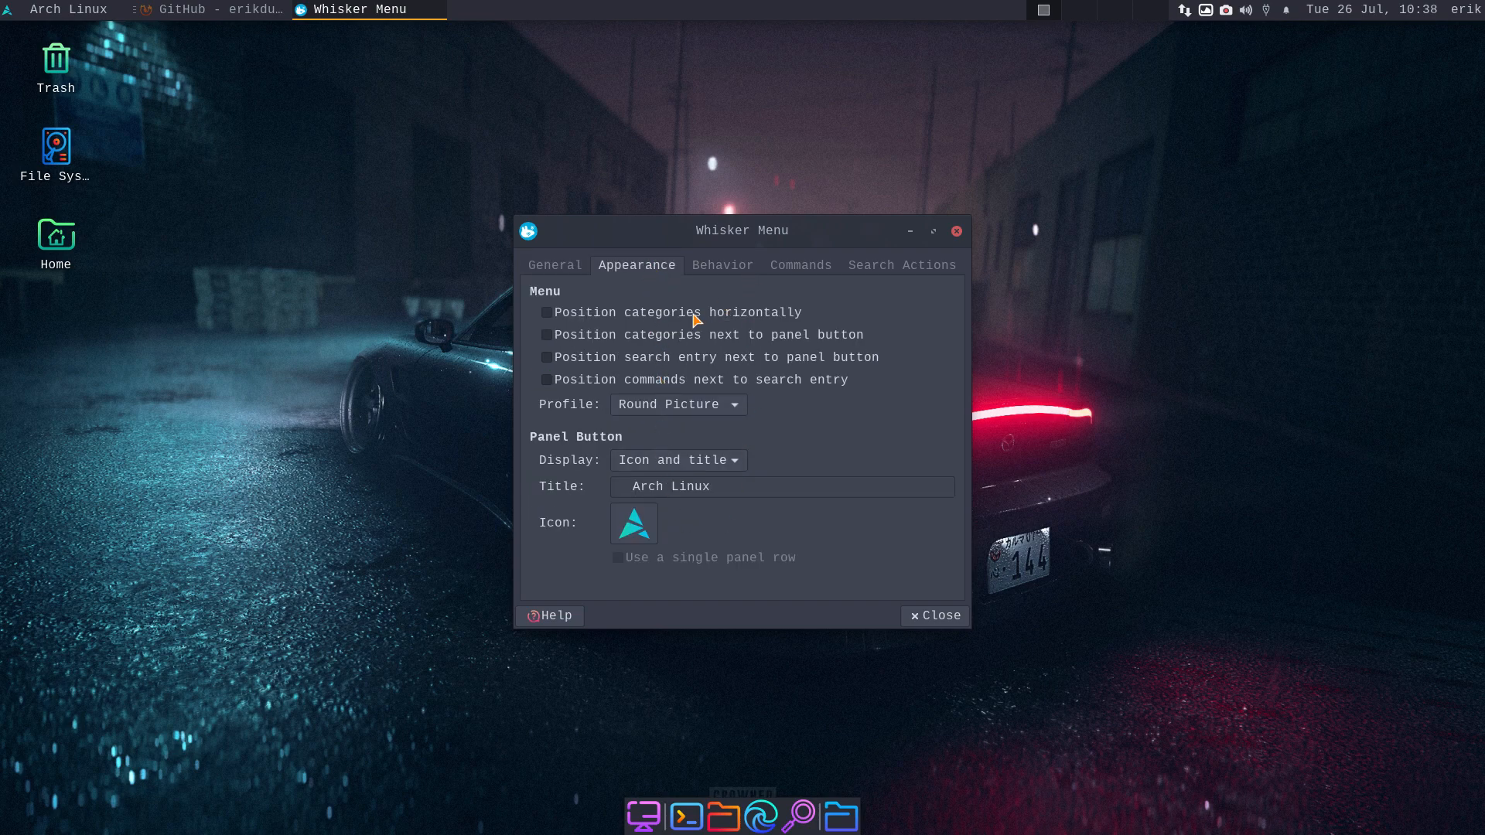
{"action": "left_click", "coordinate": [739, 268]}
{"action": "left_click", "coordinate": [792, 268]}
{"action": "left_click", "coordinate": [866, 267]}
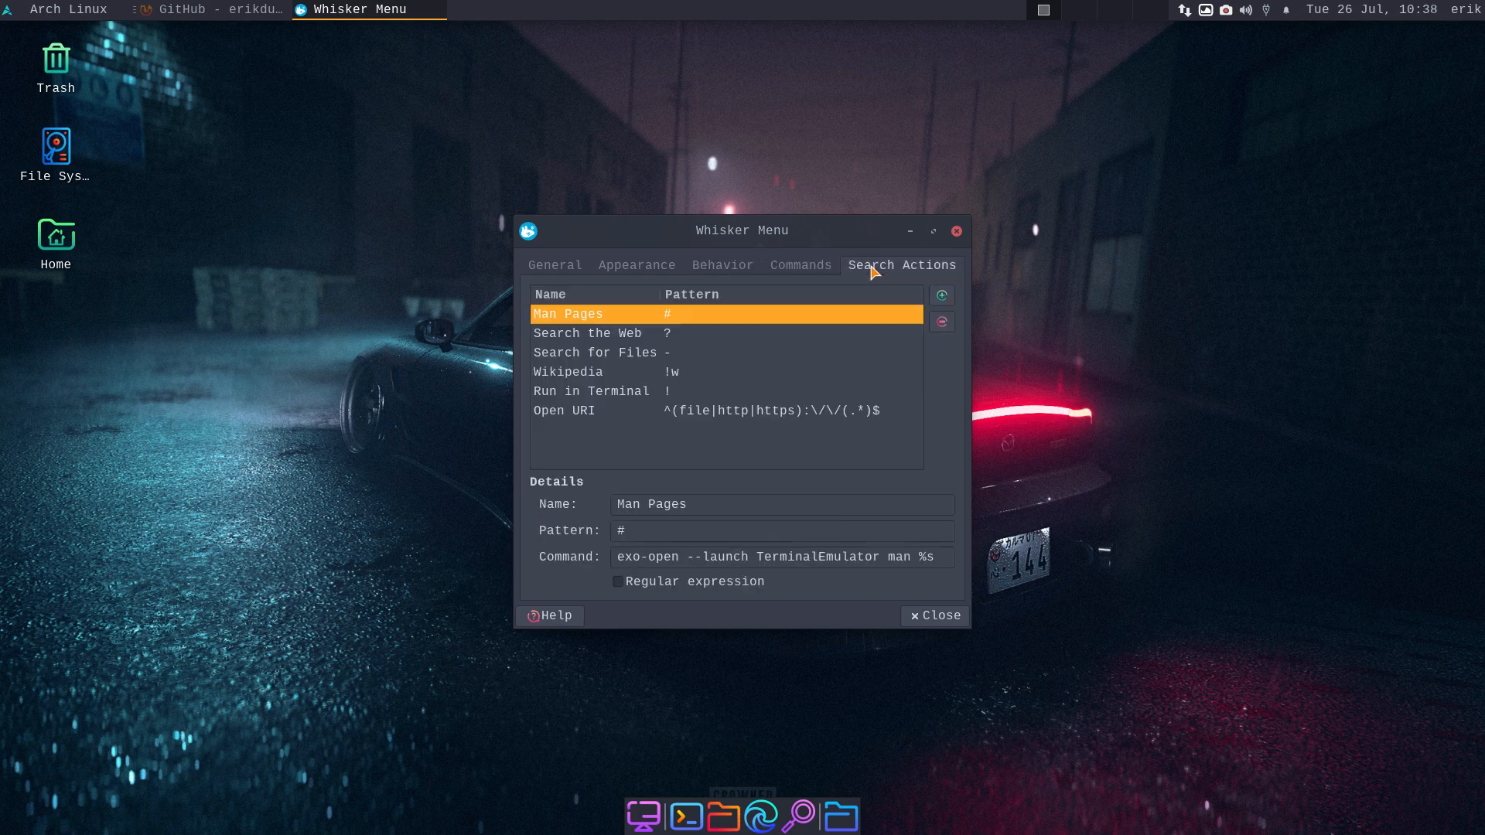
{"action": "left_click", "coordinate": [936, 616]}
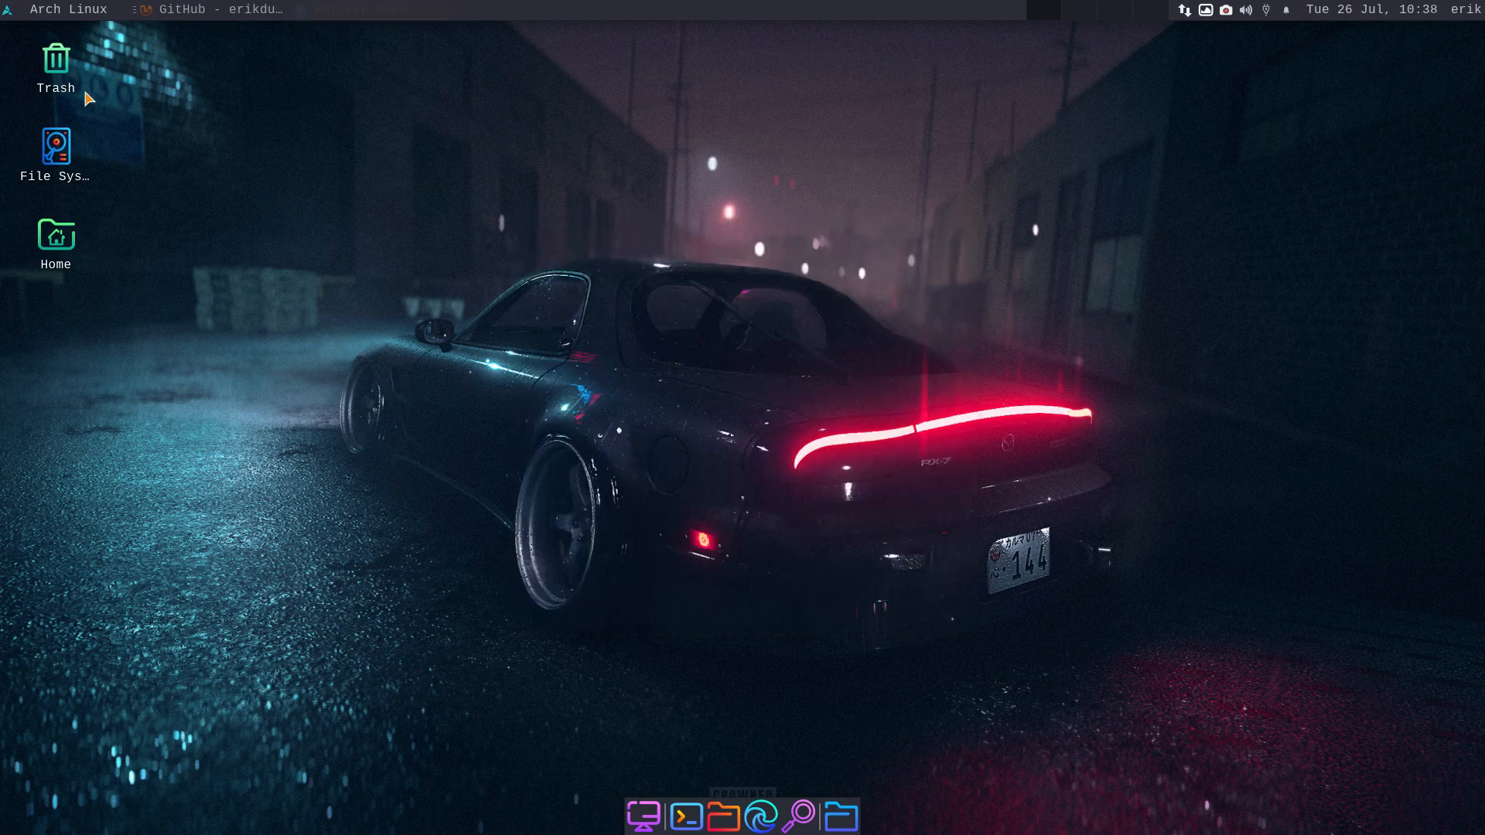
- Open and dismiss the Arch Linux application menu, then open the home folder from the dock
{"action": "left_click", "coordinate": [42, 11]}
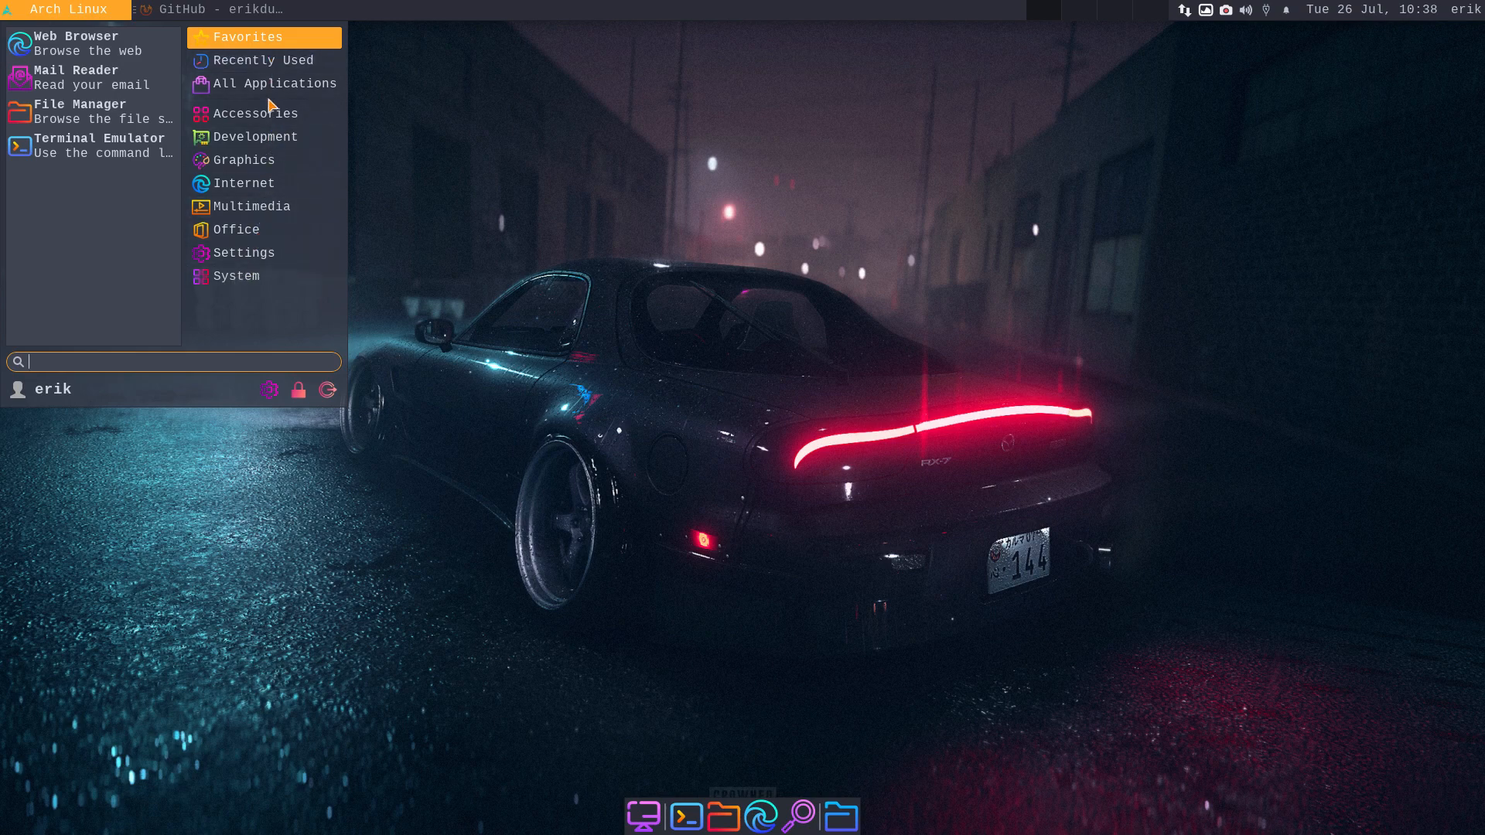
{"action": "left_click", "coordinate": [511, 303]}
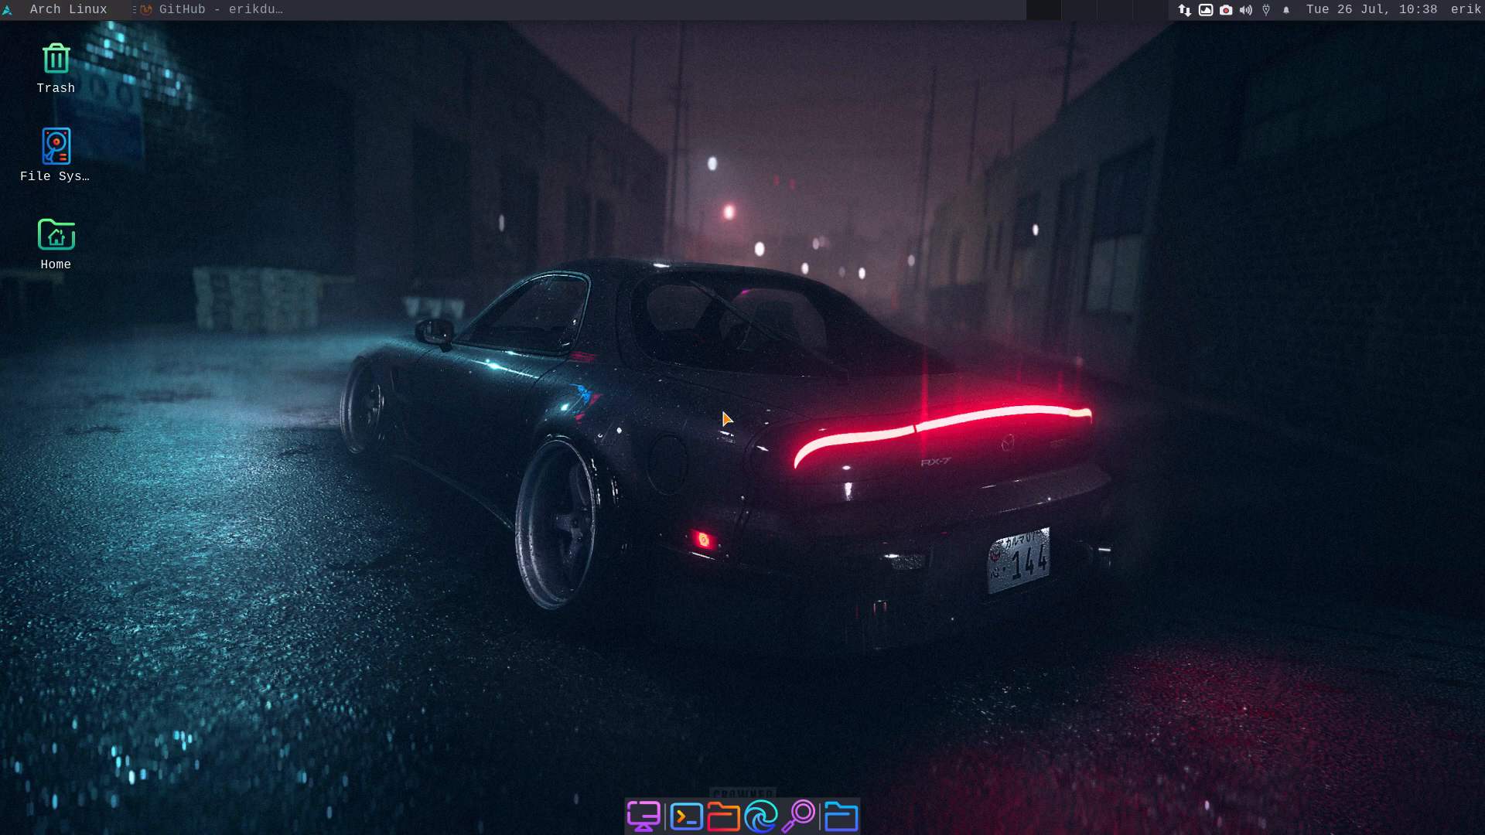
{"action": "left_click", "coordinate": [727, 816]}
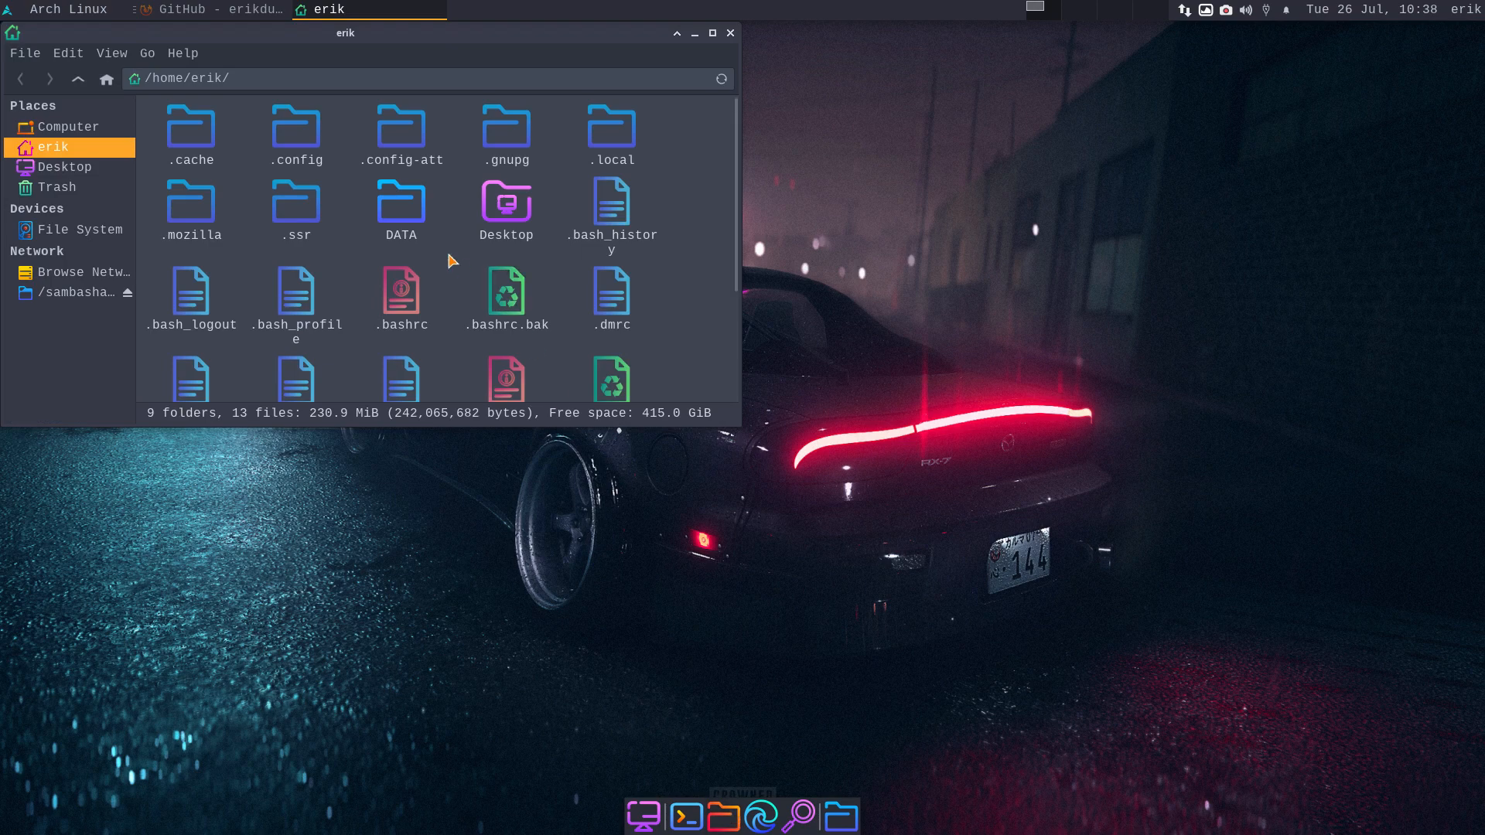
- Toggle hidden files off, open DATA > arcolinux-nemesis, and inspect 0-current-choices.sh
{"action": "key", "text": "ctrl+h"}
{"action": "double_click", "coordinate": [208, 133]}
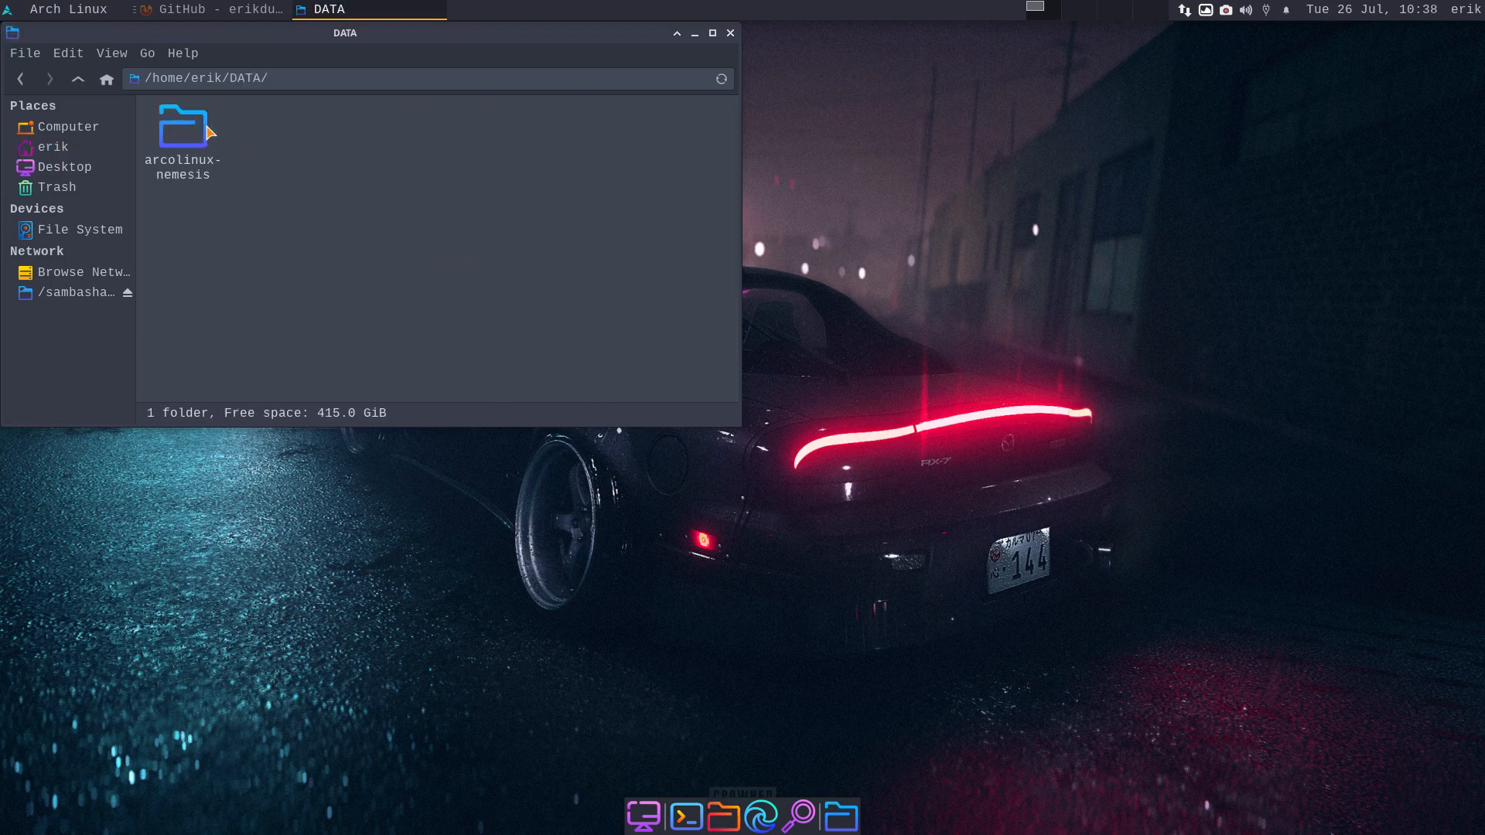
{"action": "double_click", "coordinate": [186, 131]}
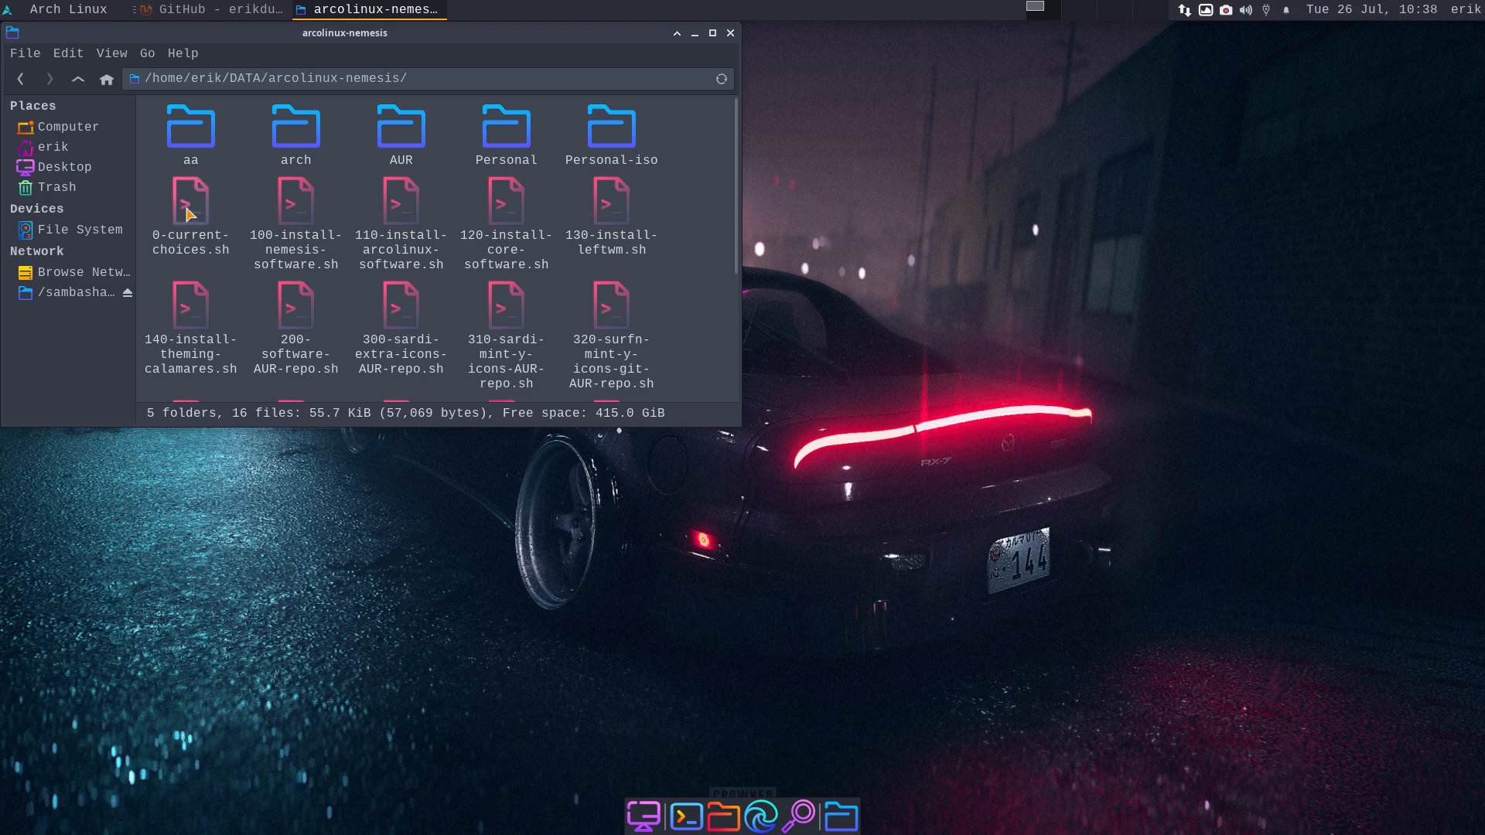
{"action": "left_click", "coordinate": [189, 215]}
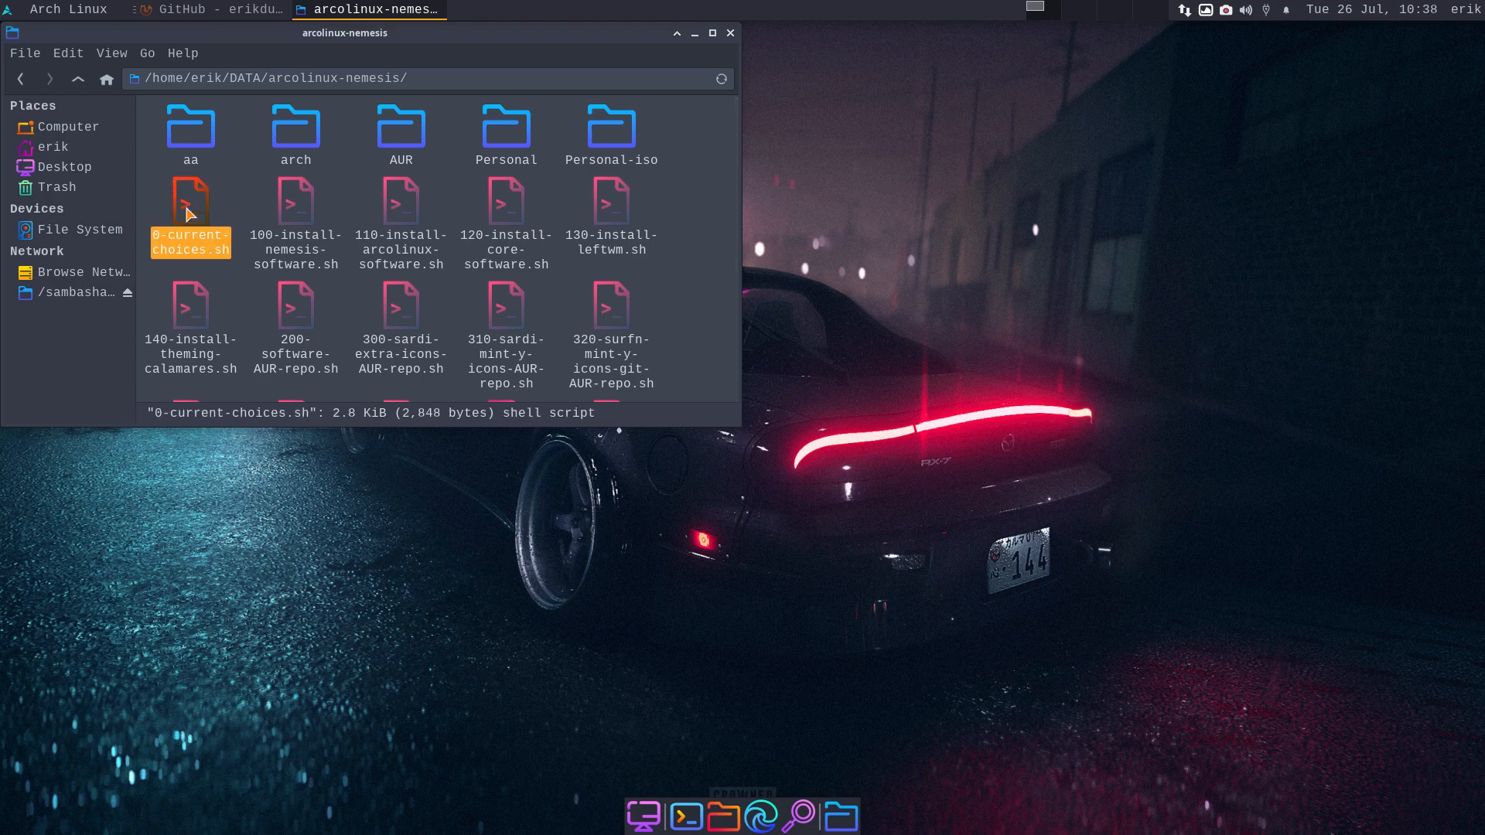
{"action": "scroll", "coordinate": [307, 238], "scroll_direction": "down", "scroll_amount": 1}
{"action": "scroll", "coordinate": [307, 238], "scroll_direction": "down", "scroll_amount": 2}
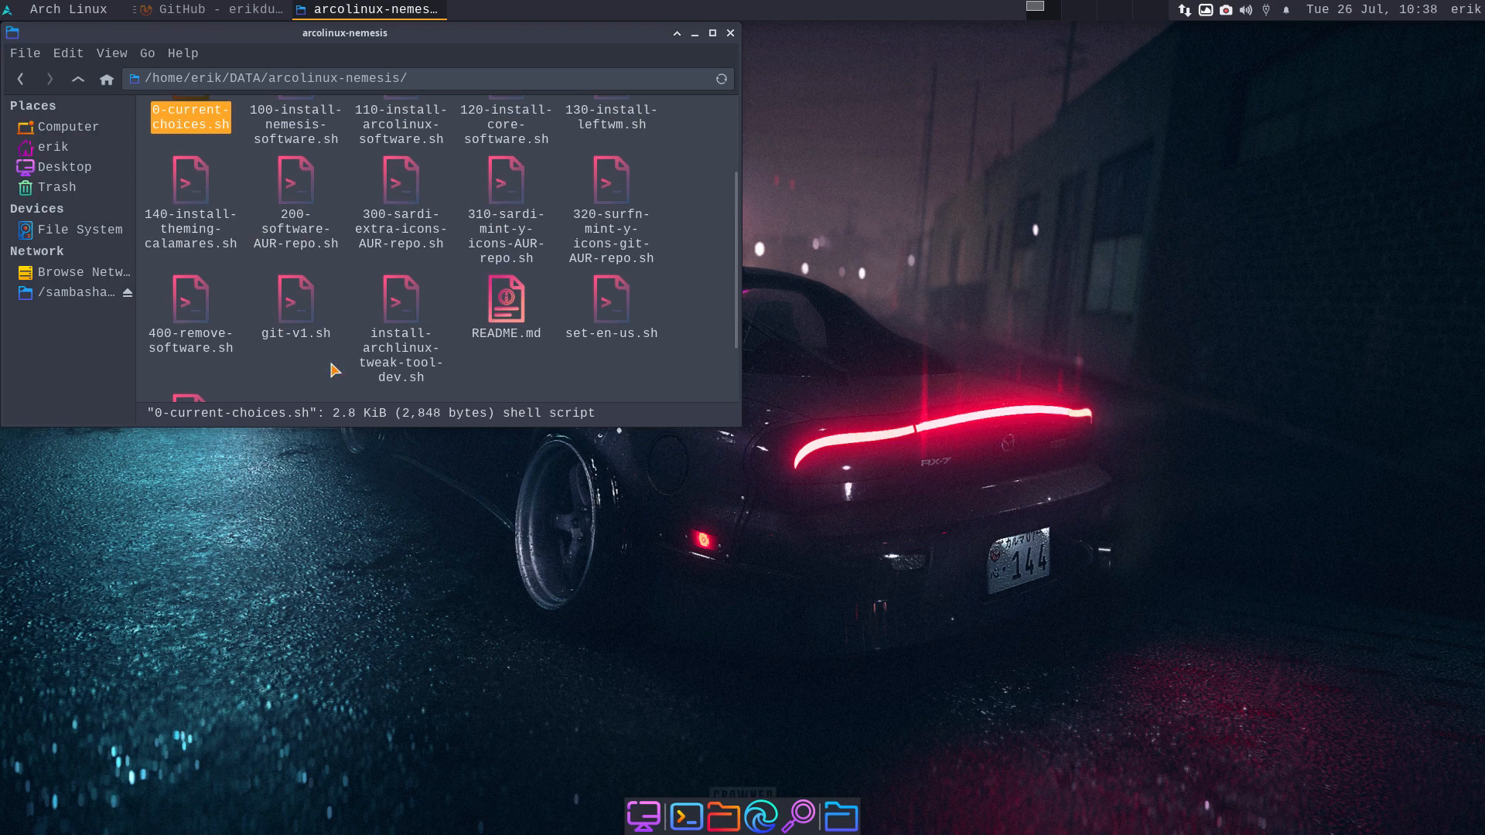
{"action": "scroll", "coordinate": [584, 172], "scroll_direction": "up", "scroll_amount": 3}
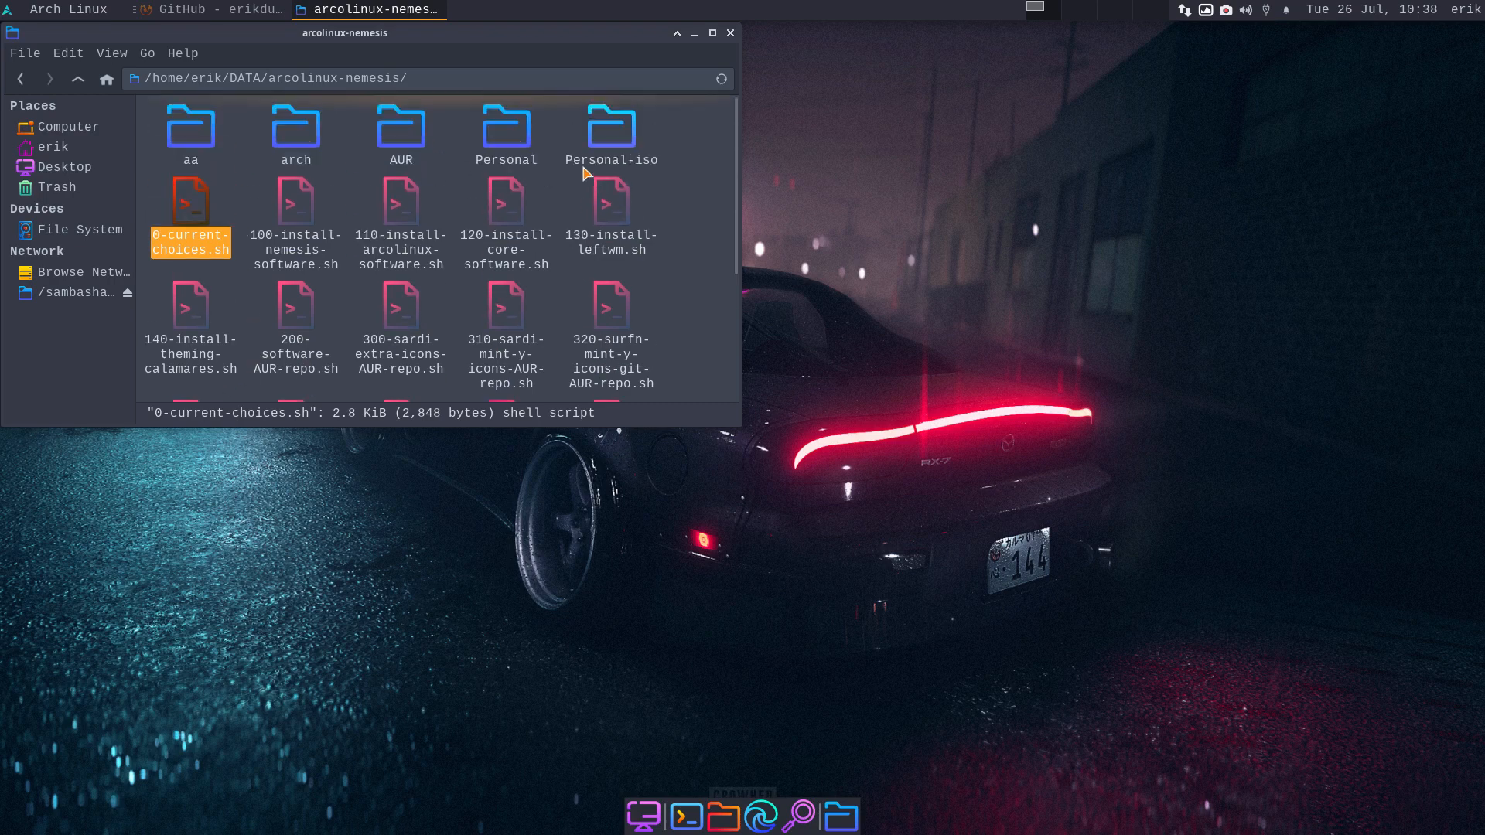
- In Personal, look over the 960-ckb-next, 970-series and 980-eos scripts
{"action": "double_click", "coordinate": [512, 133]}
{"action": "scroll", "coordinate": [511, 298], "scroll_direction": "down", "scroll_amount": 8}
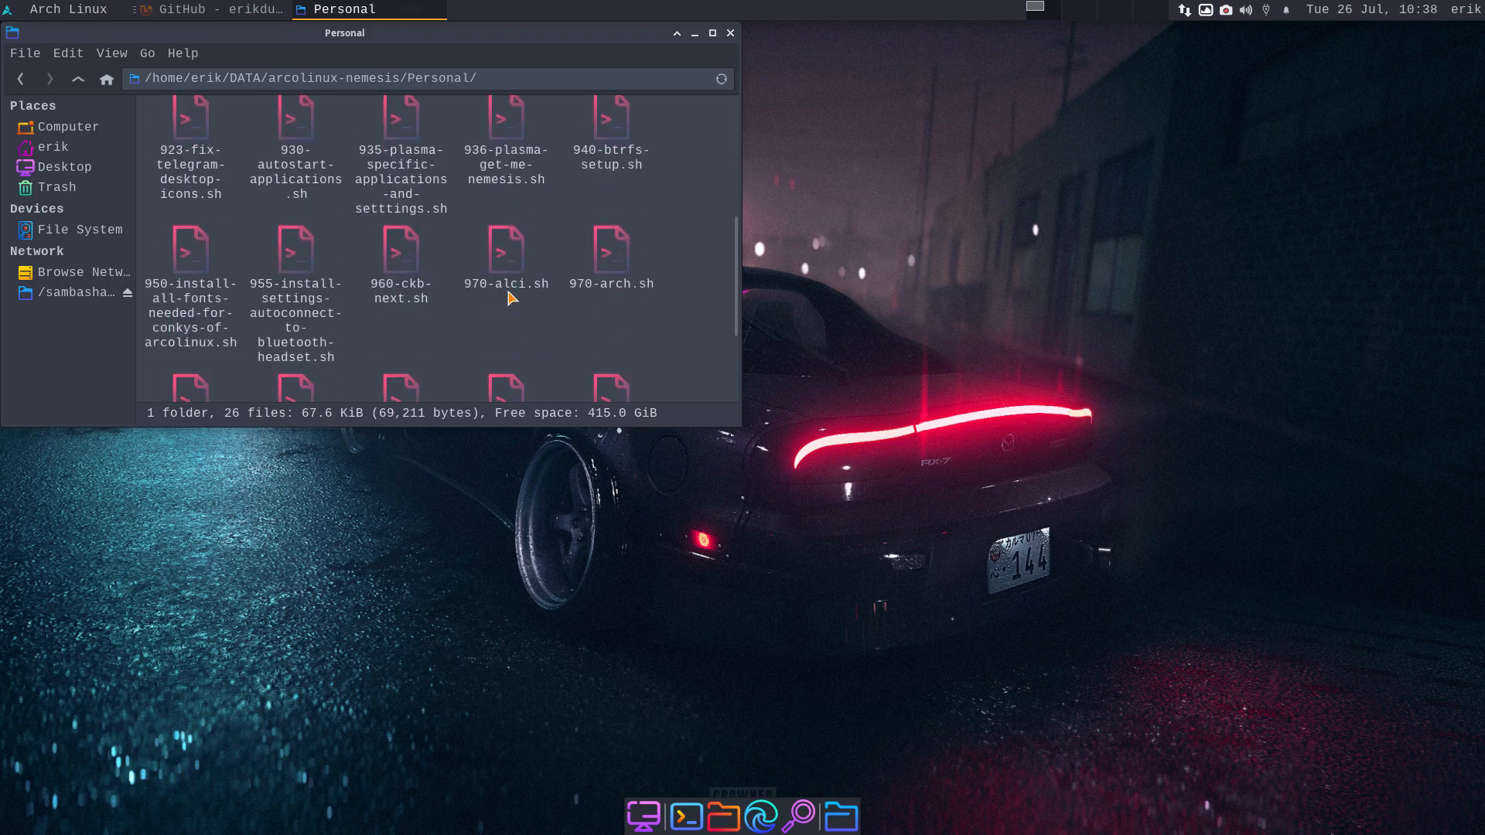
{"action": "left_click", "coordinate": [599, 224]}
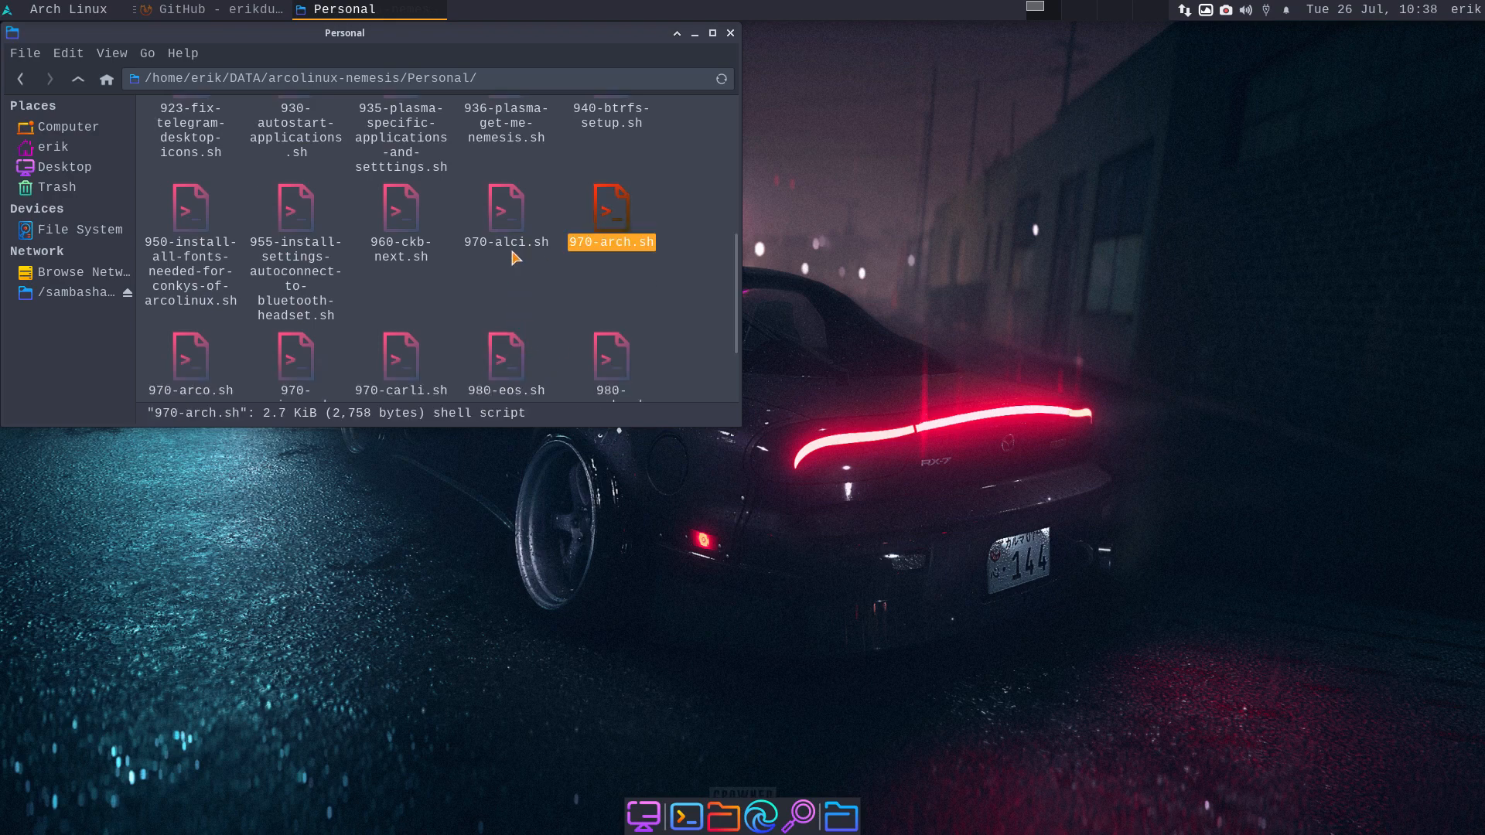
{"action": "left_click", "coordinate": [506, 221]}
{"action": "scroll", "coordinate": [403, 294], "scroll_direction": "down", "scroll_amount": 2}
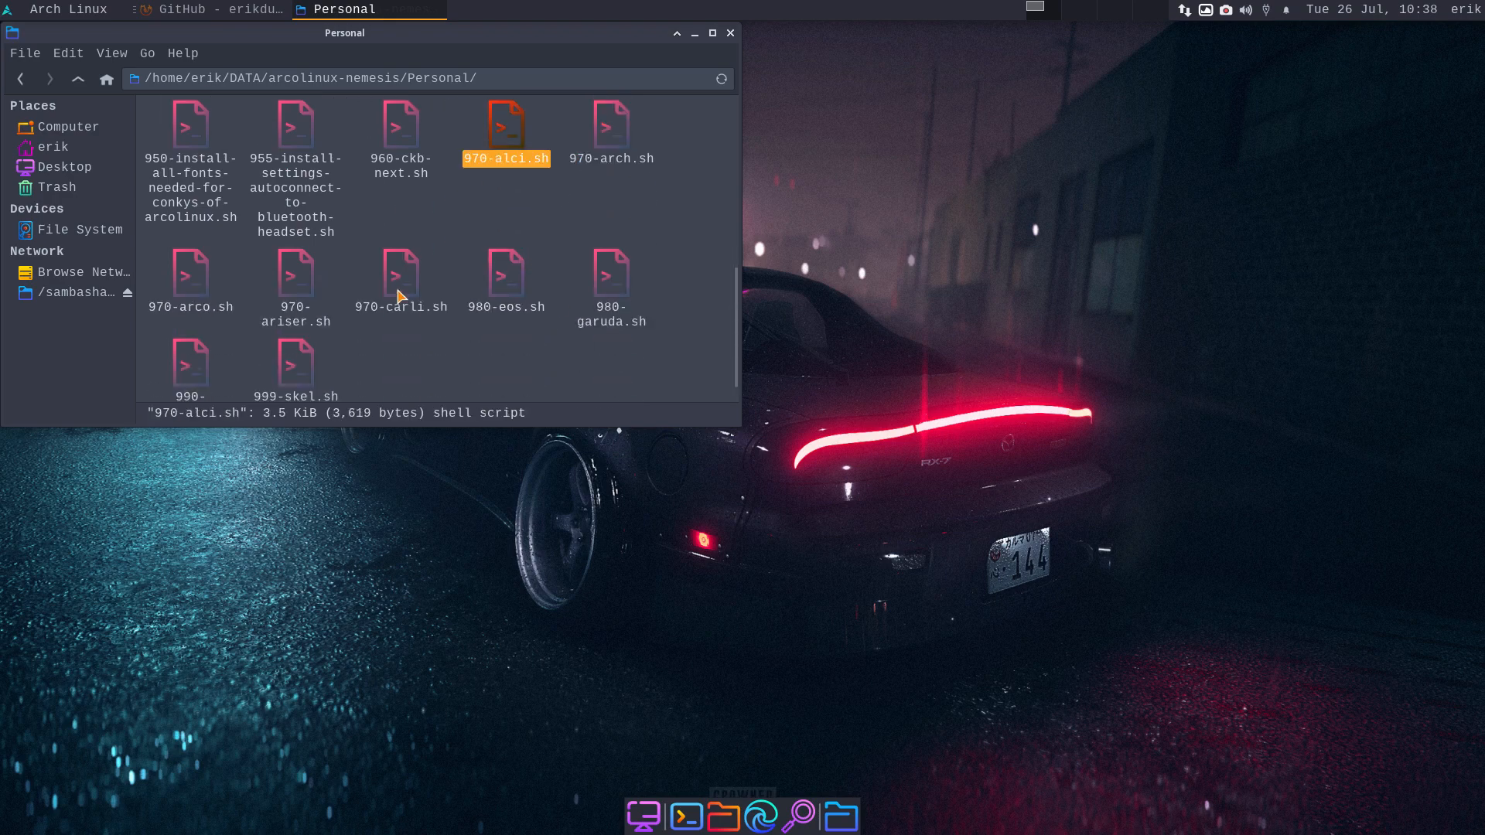
{"action": "left_click", "coordinate": [412, 138]}
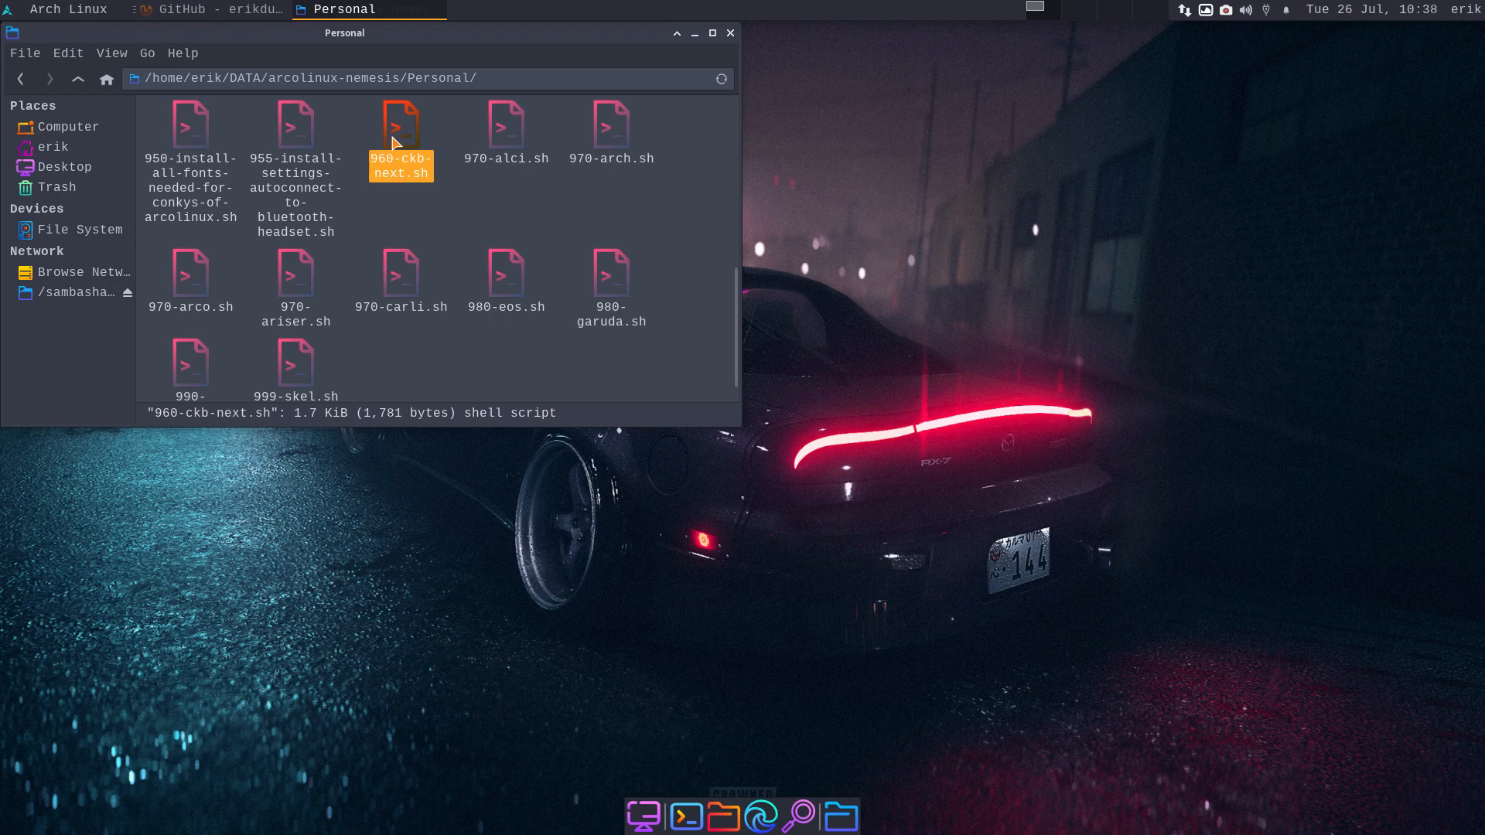
{"action": "left_click", "coordinate": [203, 280]}
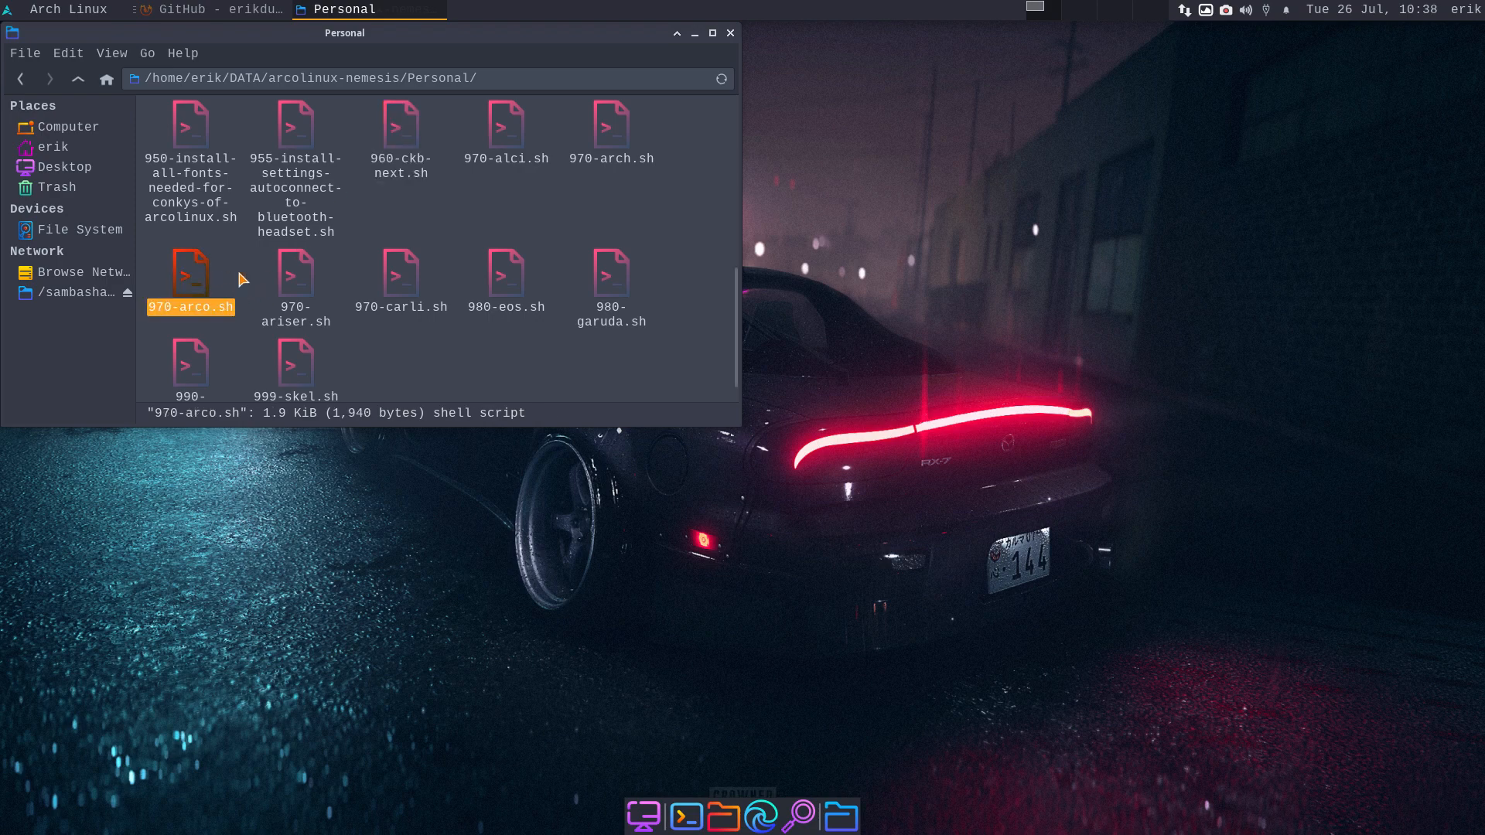
{"action": "left_click", "coordinate": [293, 279]}
{"action": "left_click", "coordinate": [401, 277]}
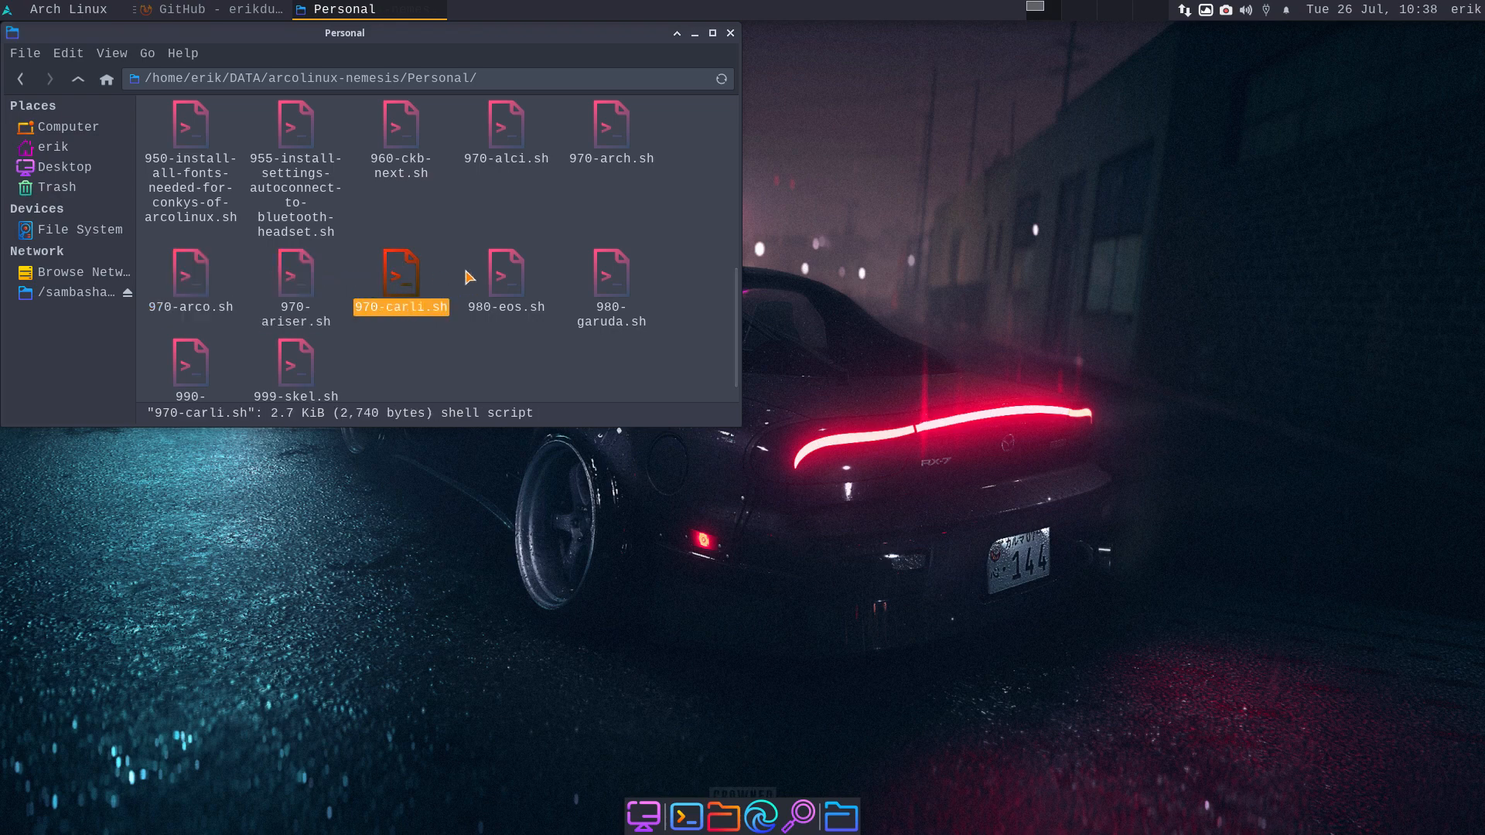
{"action": "left_click", "coordinate": [504, 275]}
- Look over 980-garuda.sh, 990-bookmarks.sh and 999-skel.sh, then close Thunar
{"action": "scroll", "coordinate": [517, 332], "scroll_direction": "down", "scroll_amount": 1}
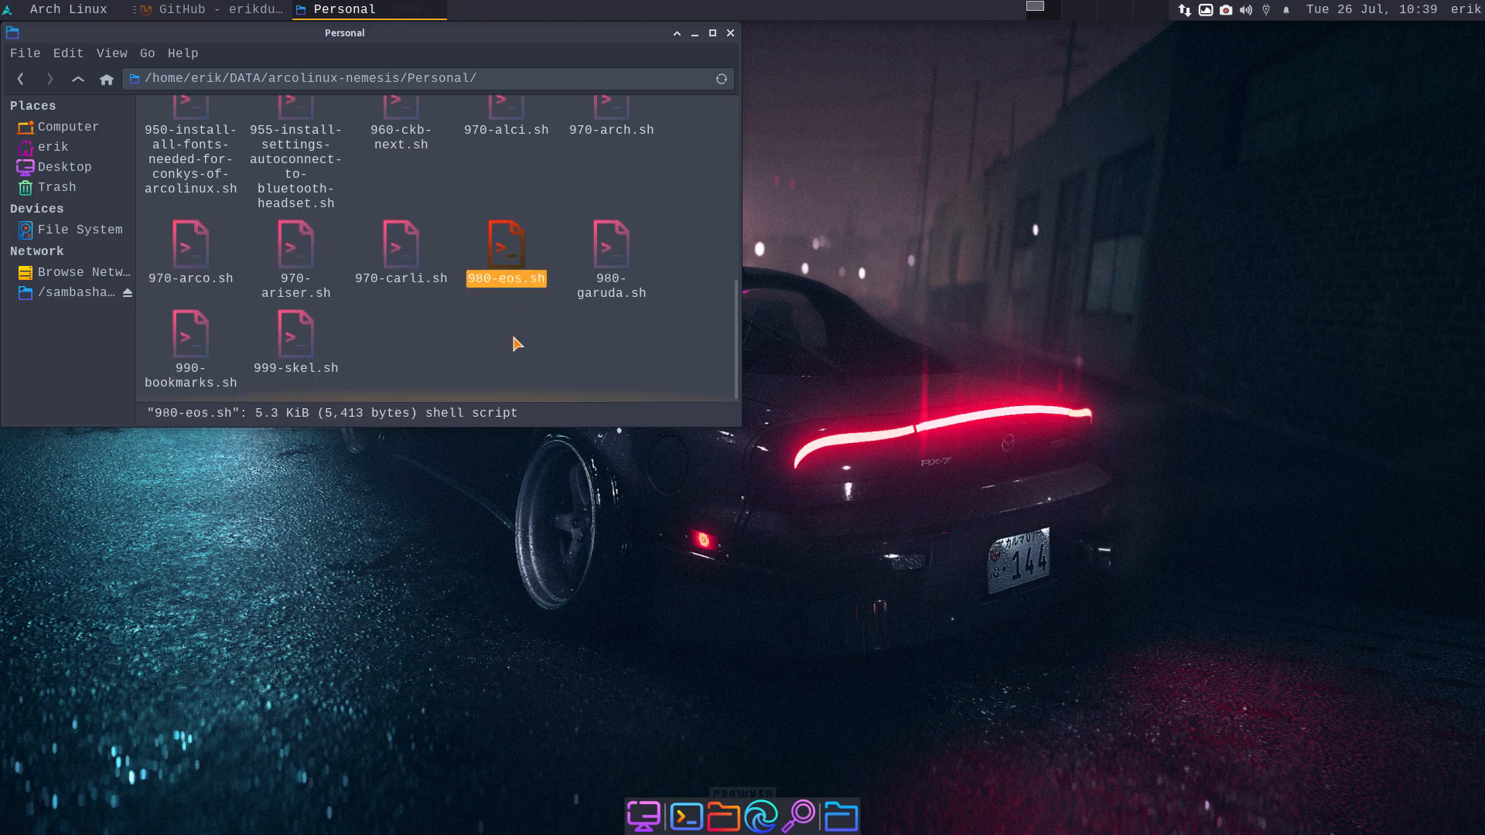
{"action": "left_click", "coordinate": [607, 256]}
{"action": "left_click", "coordinate": [205, 369]}
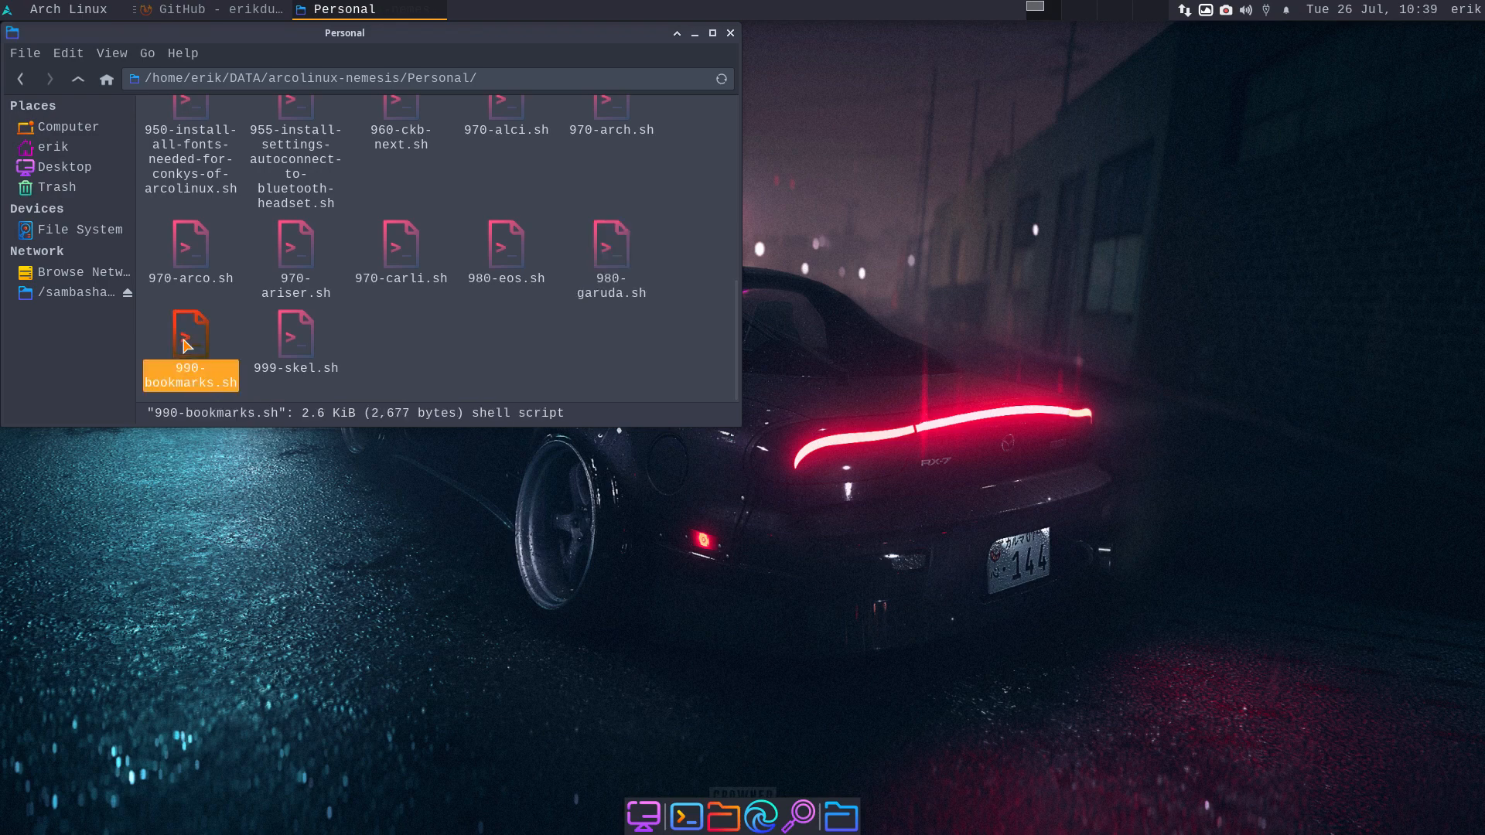
{"action": "left_click", "coordinate": [296, 334]}
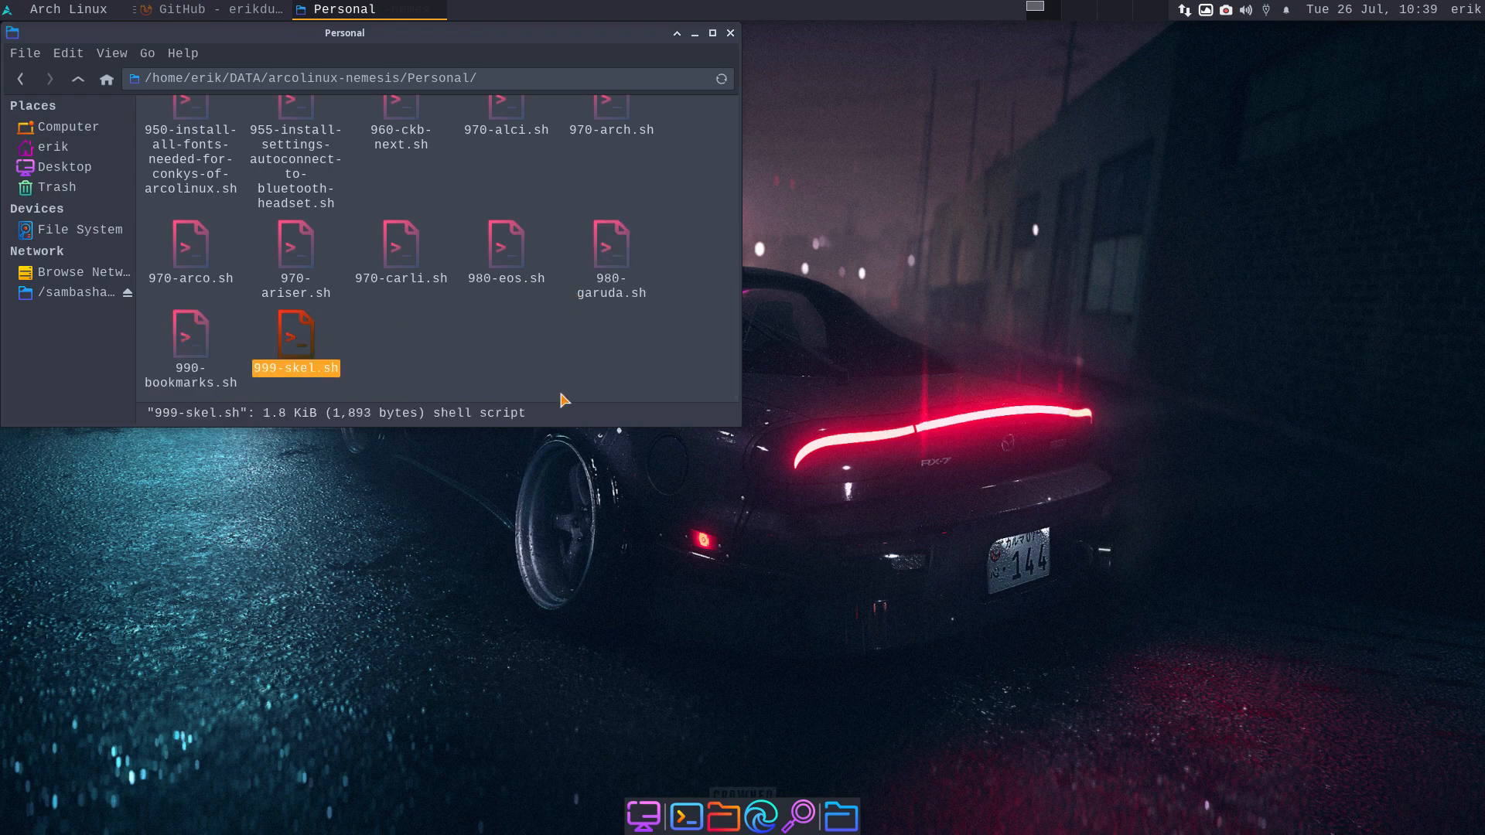
{"action": "left_click", "coordinate": [730, 32]}
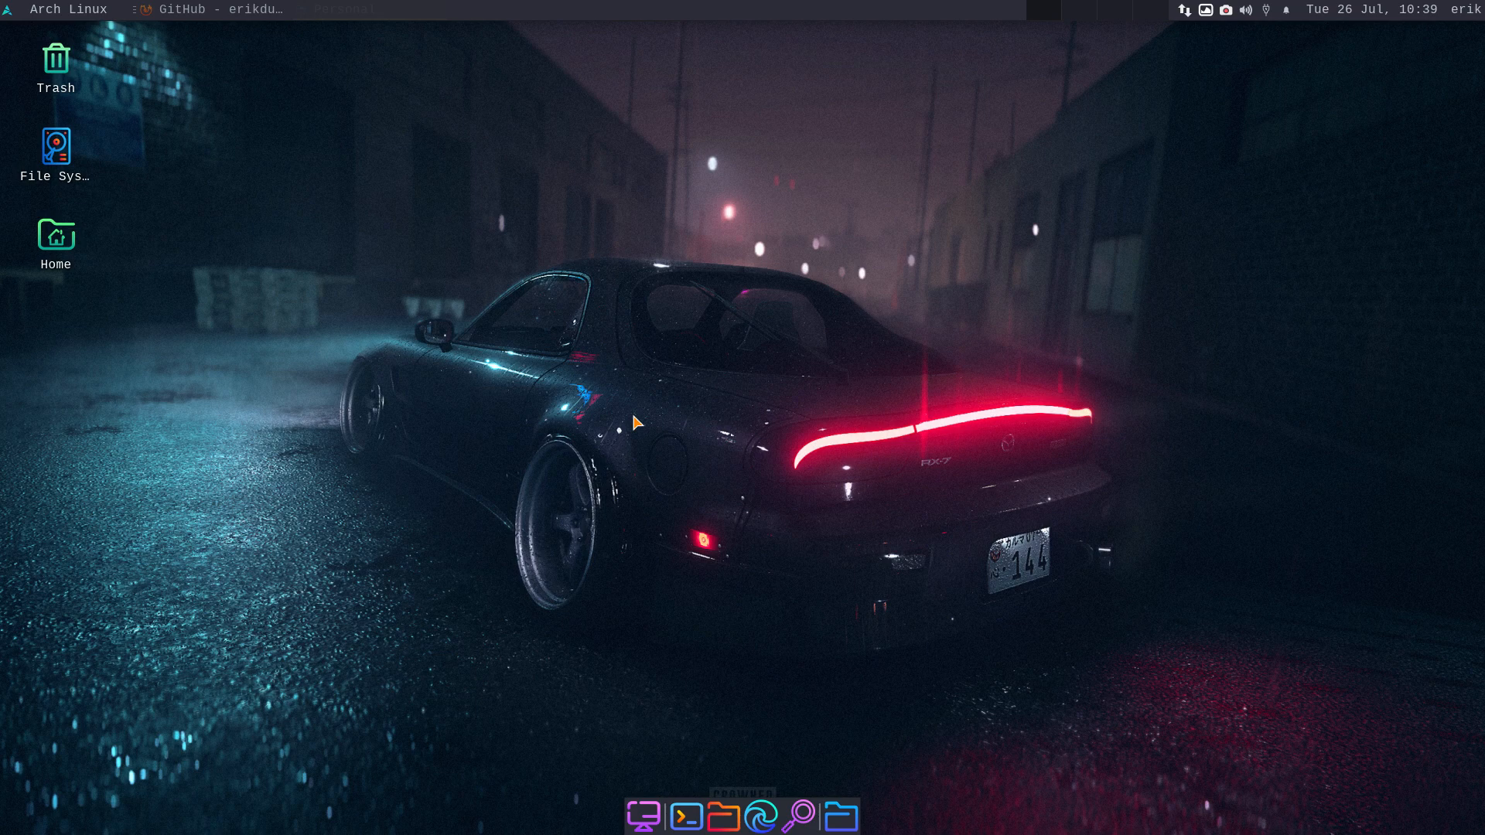
- Launch Arch Linux Tweak Tool by searching 'twe' in the Whisker Menu and authenticate
{"action": "left_click", "coordinate": [56, 16]}
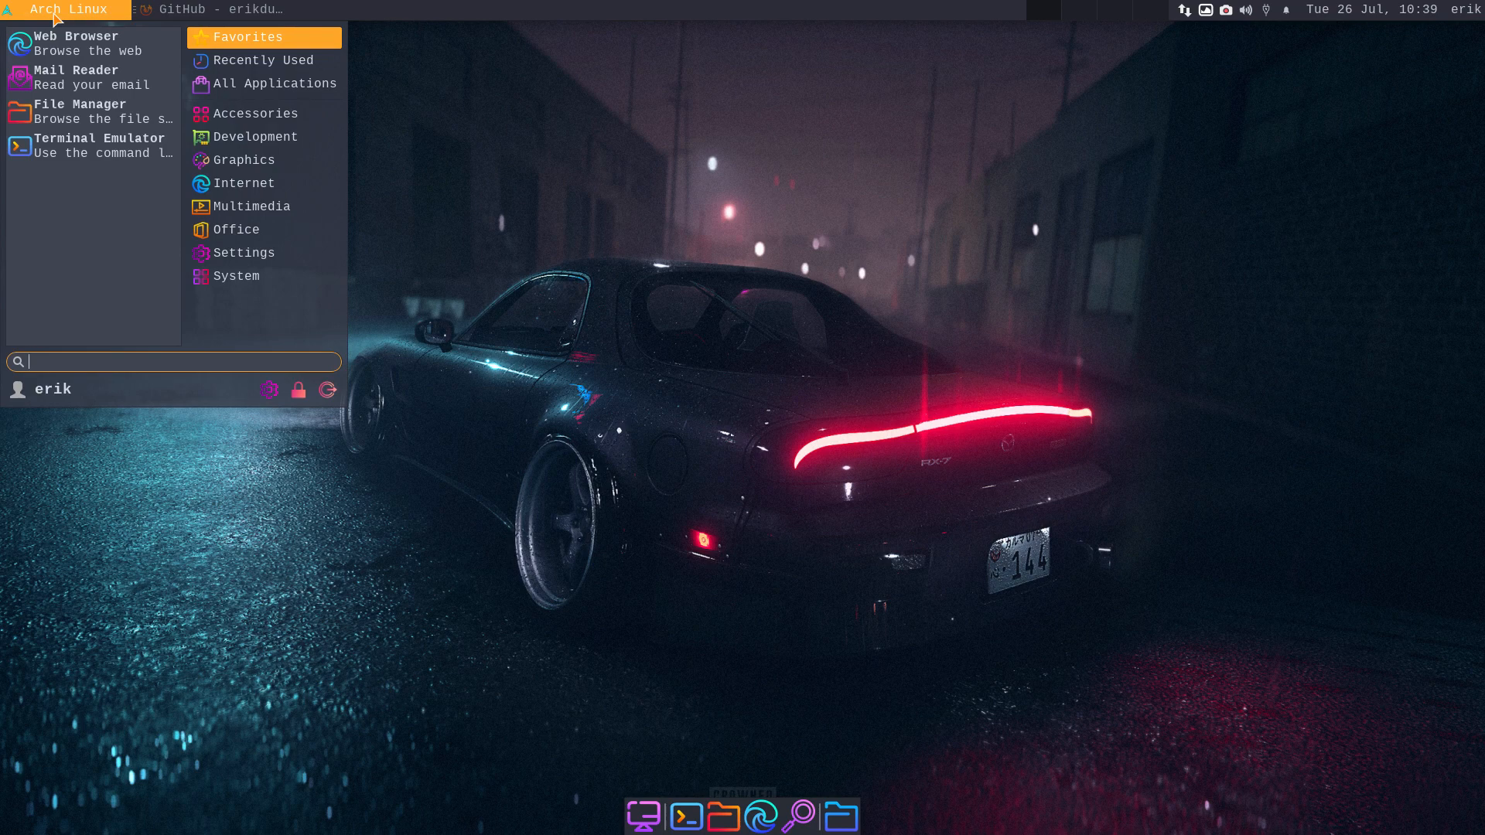
{"action": "type", "text": "t"}
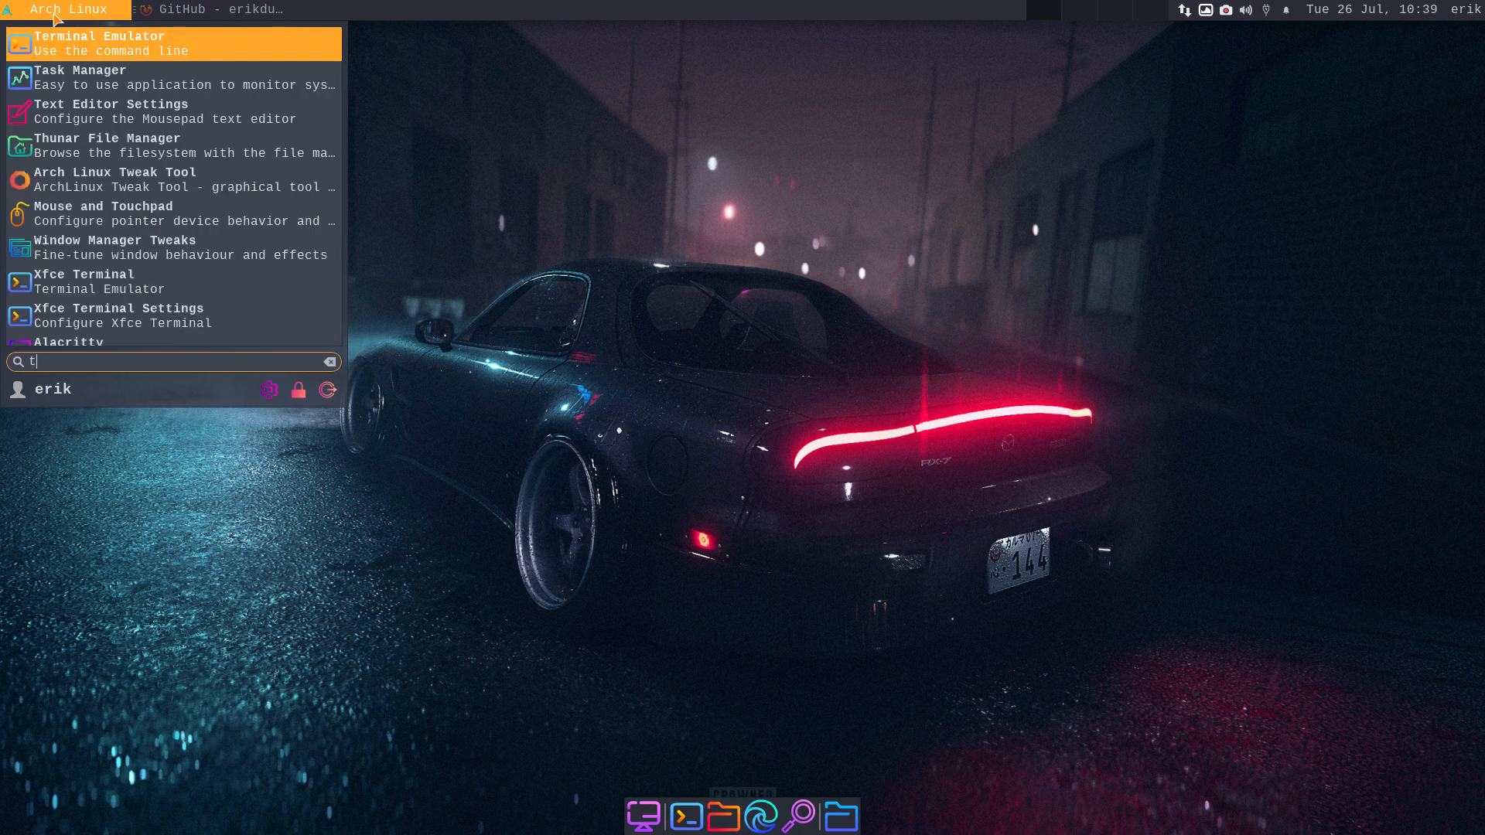
{"action": "type", "text": "we"}
{"action": "key", "text": "Return"}
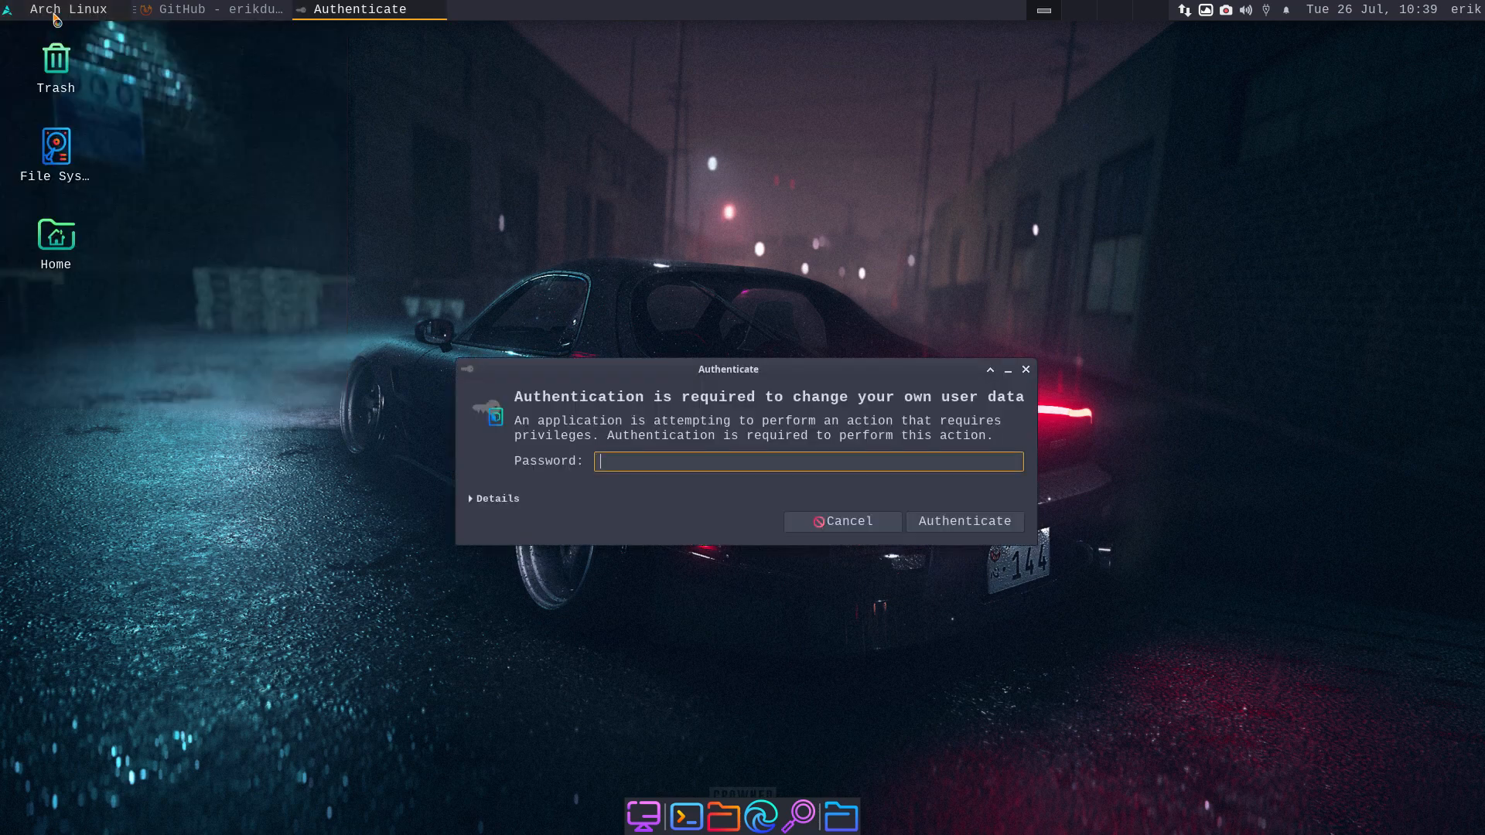
{"action": "key", "text": "Return"}
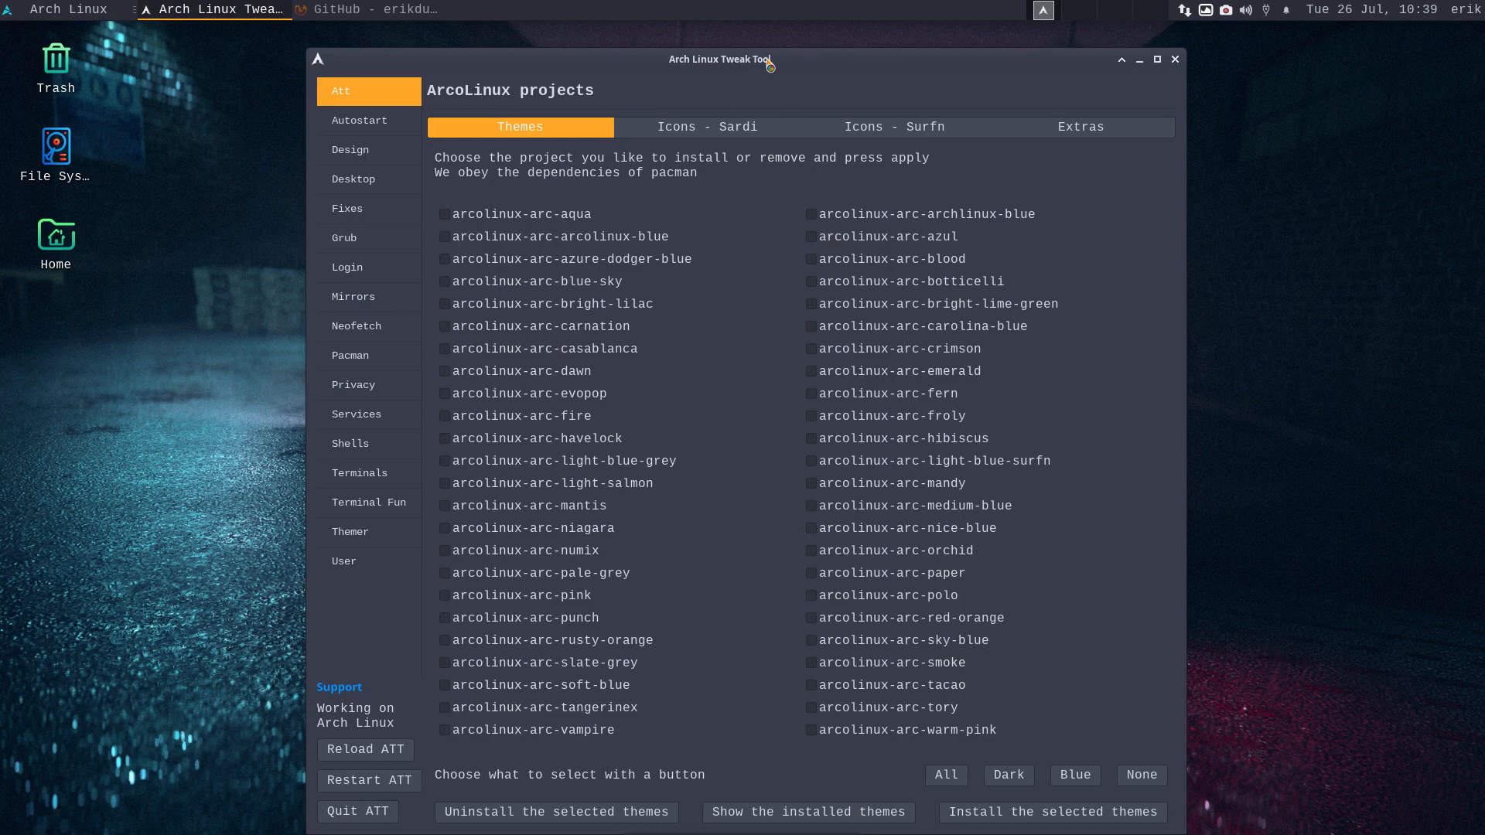
- Nudge the Tweak Tool window up and left, then open the screen recorder's tray options
{"action": "left_click_drag", "start_coordinate": [768, 63], "coordinate": [727, 32]}
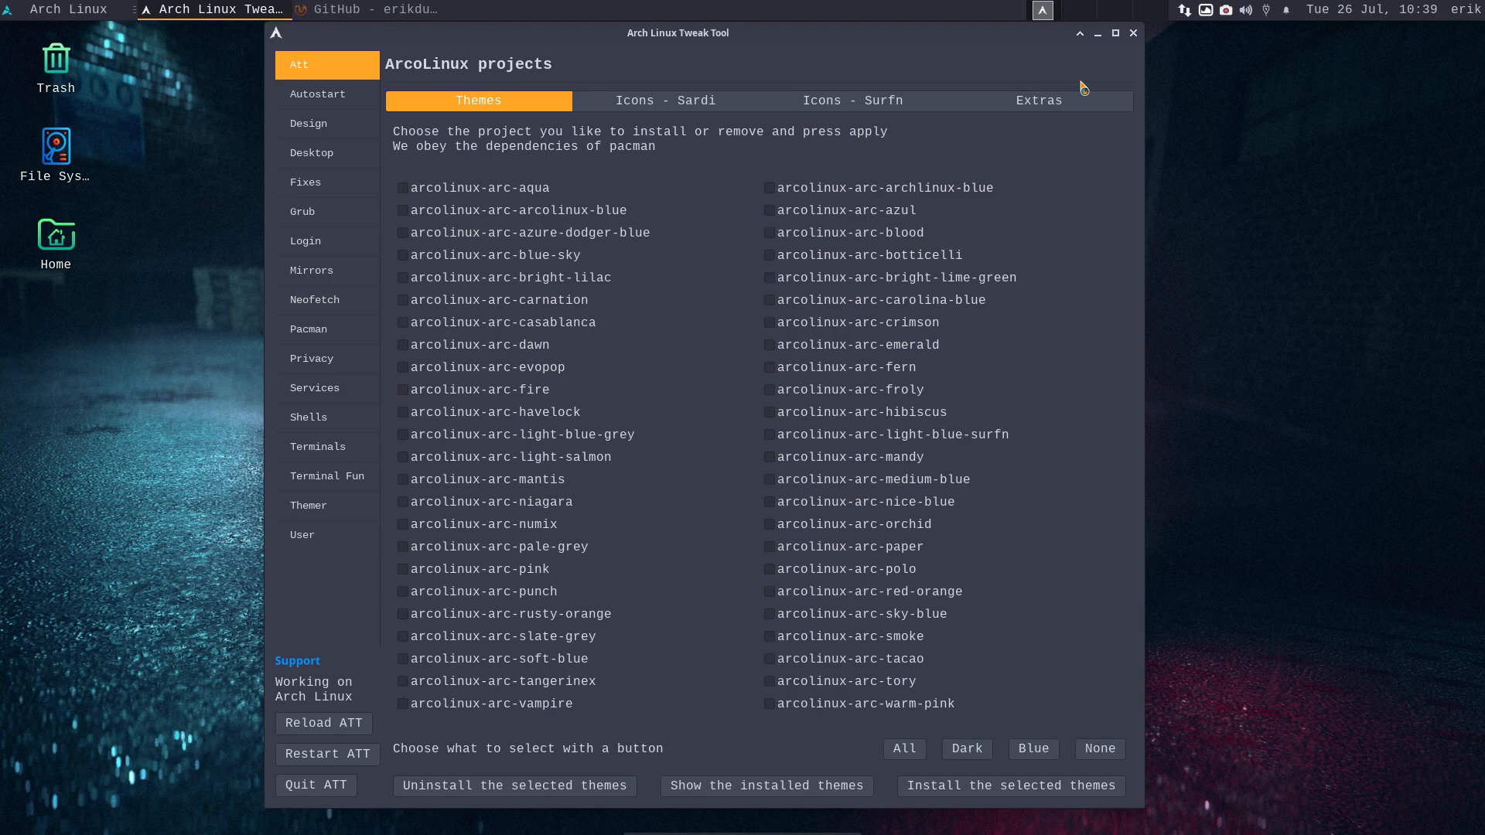
{"action": "left_click", "coordinate": [1226, 10]}
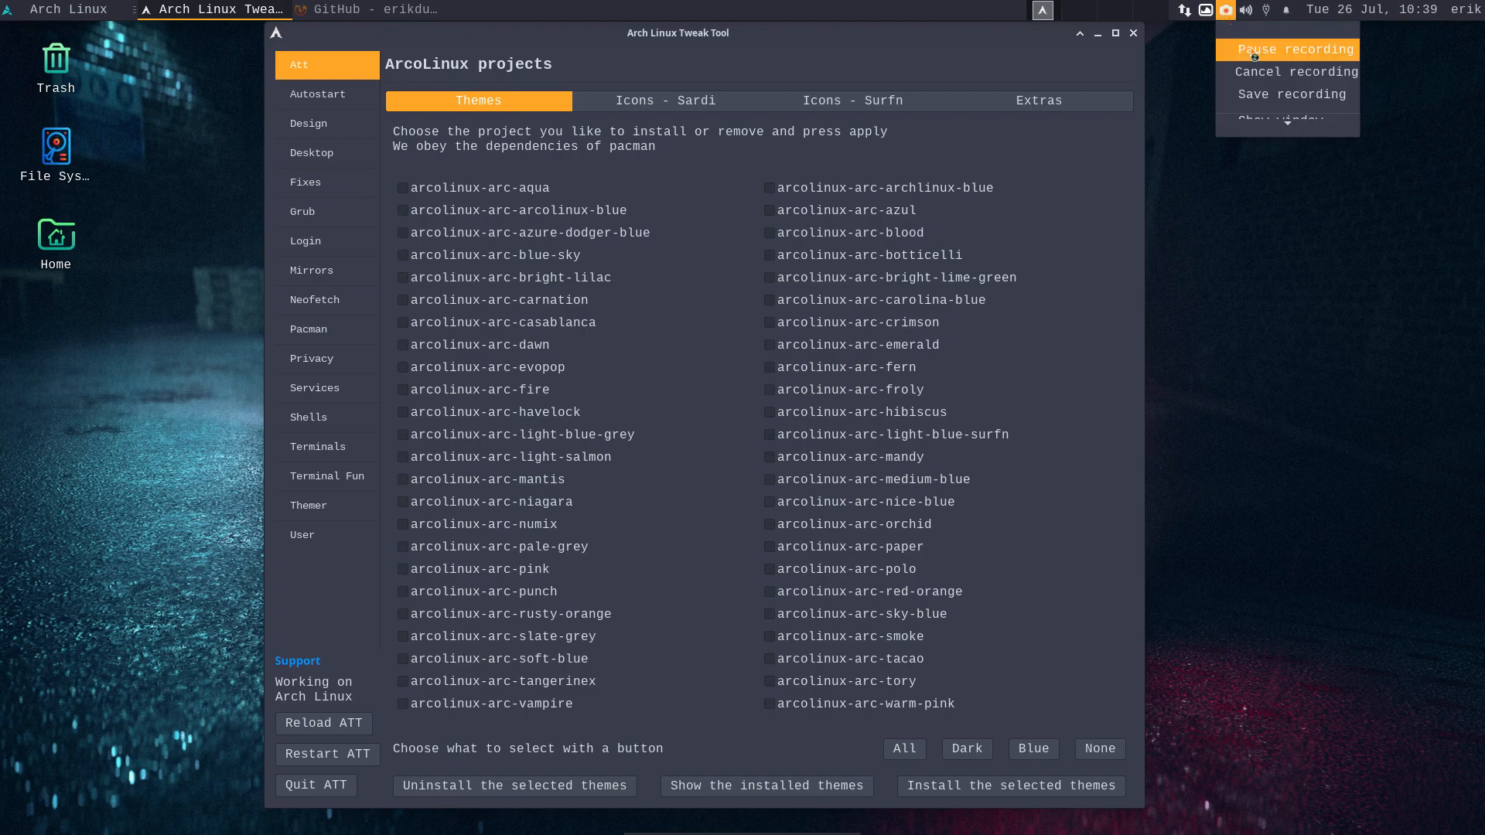